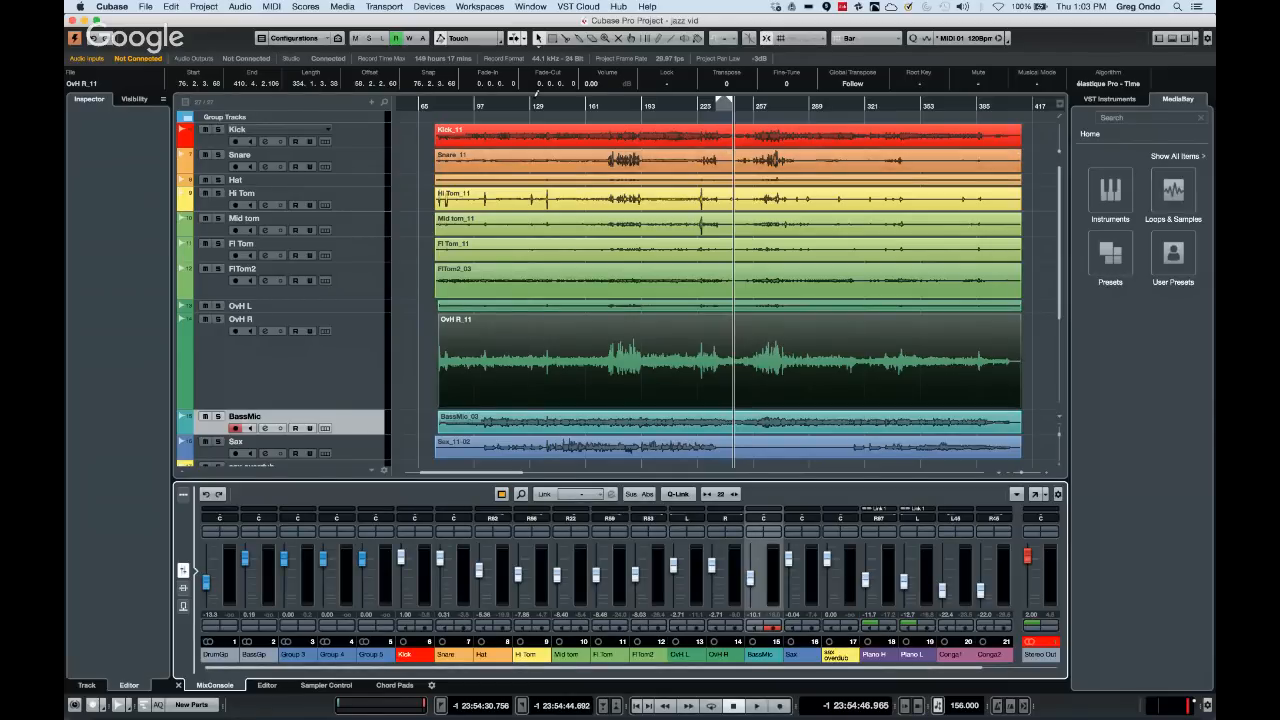
Deselect the events, play the jazz project from about bar 133, and stop playback
left_click(549, 115)
left_click(544, 96)
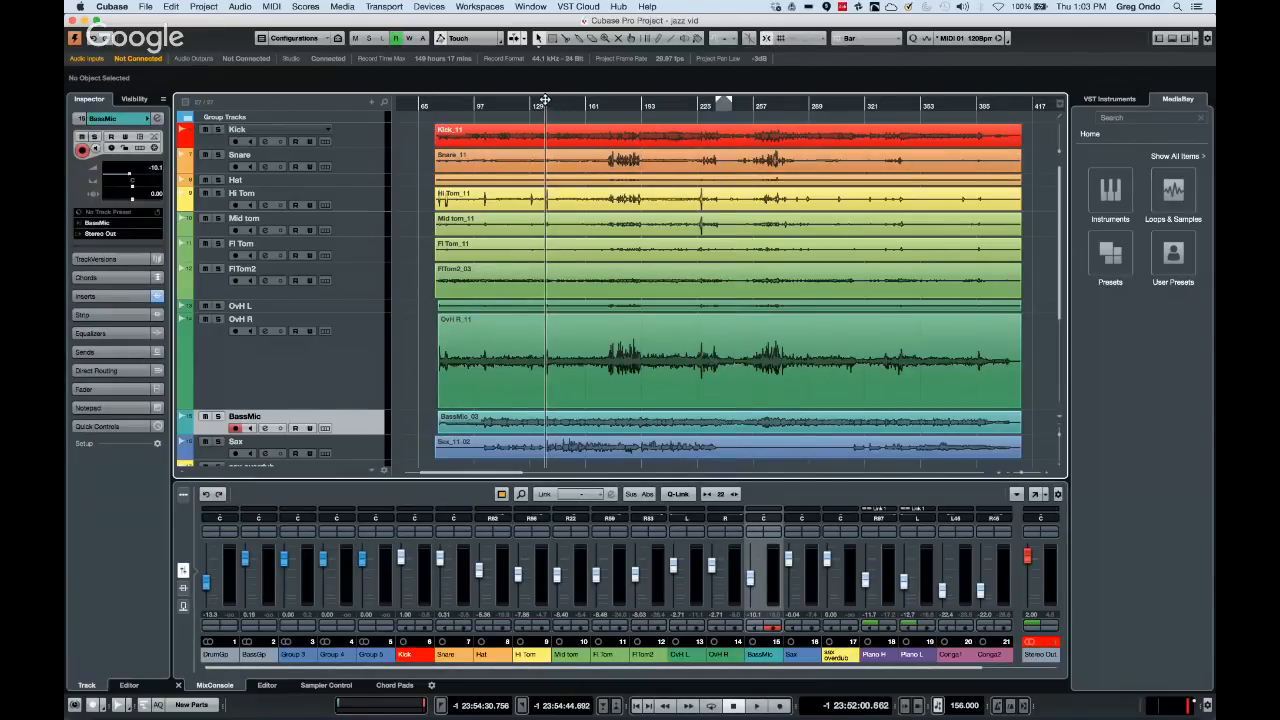
left_click_drag(544, 94, 544, 84)
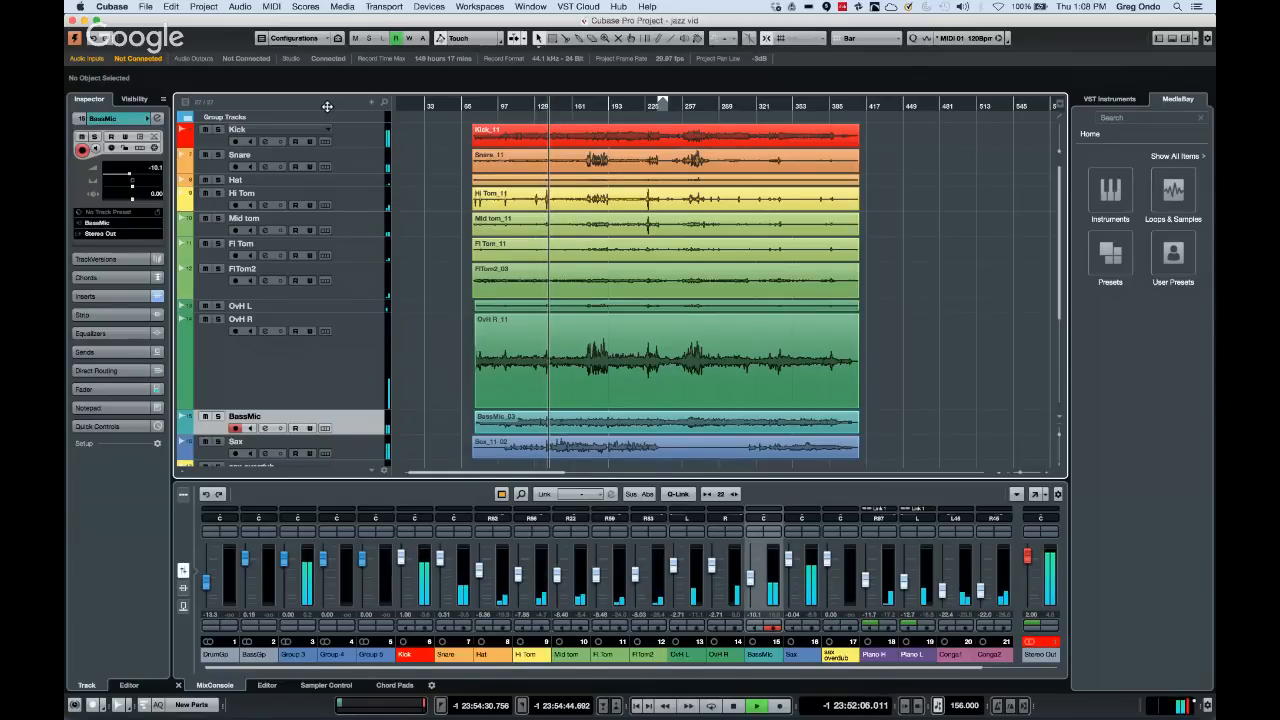
key("space")
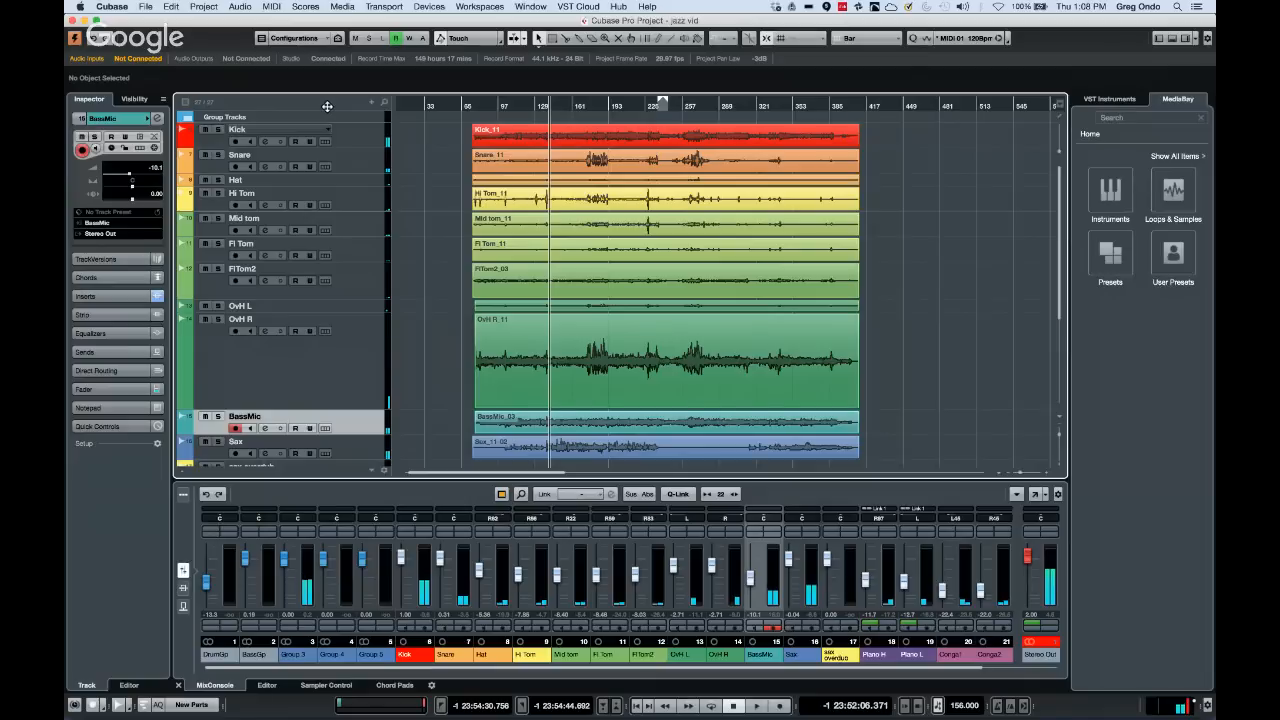
key("h")
key("h")
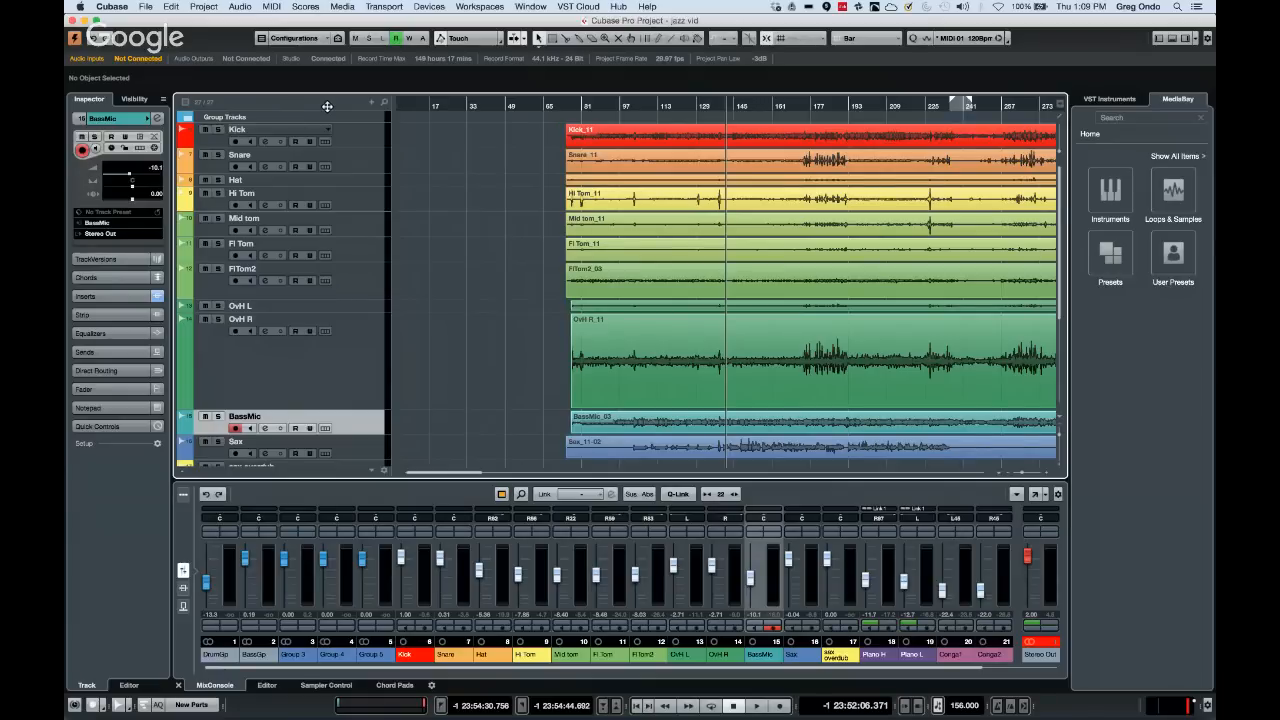
key("g")
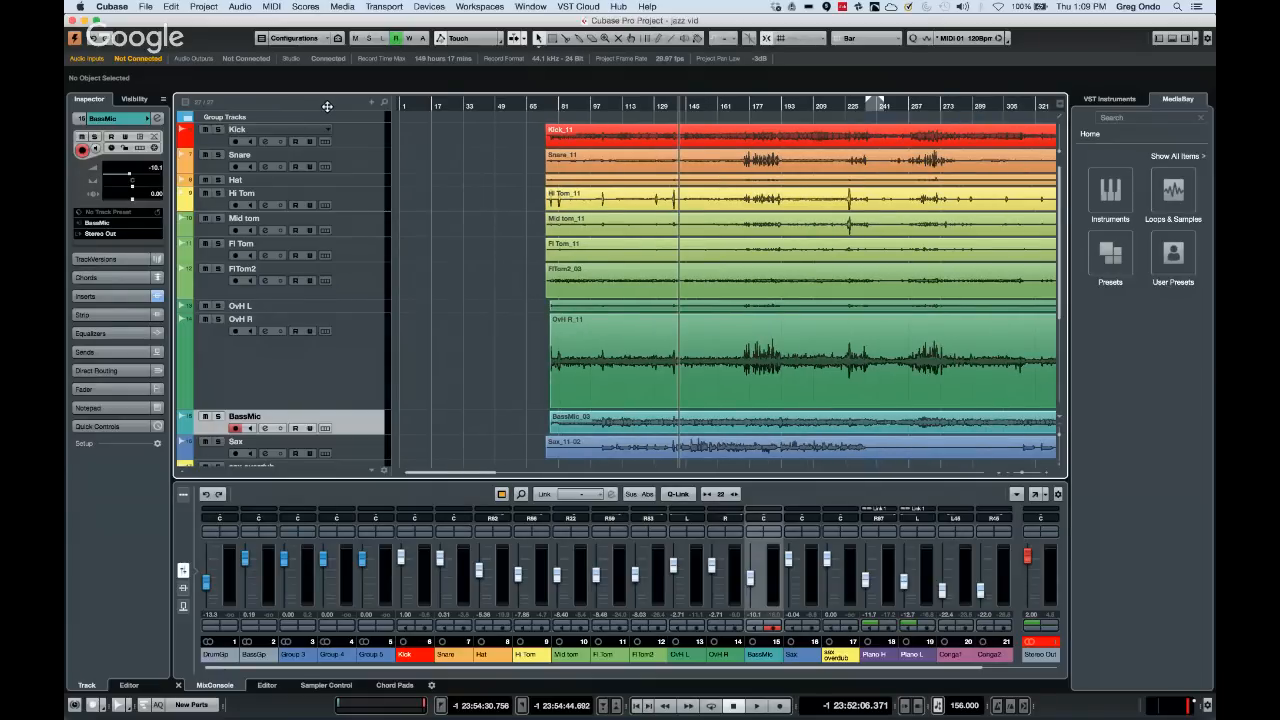
key("g")
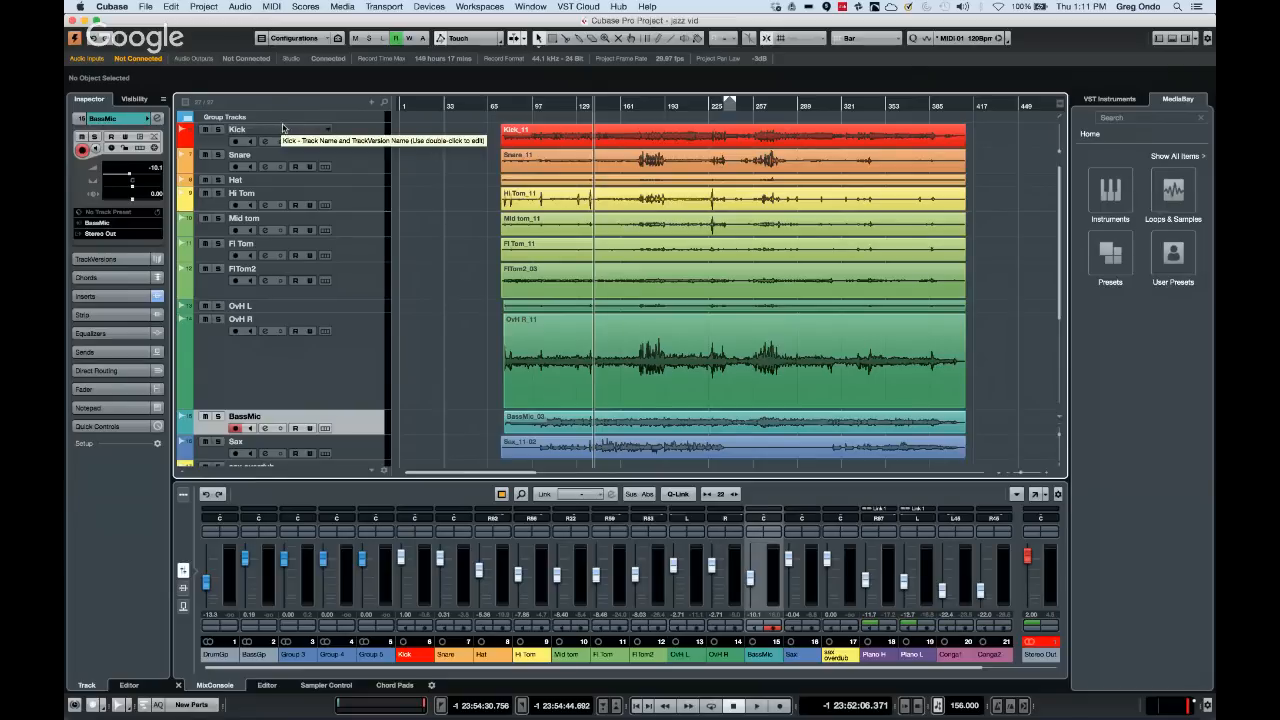
Switch to the open project "be someone"
left_click(146, 7)
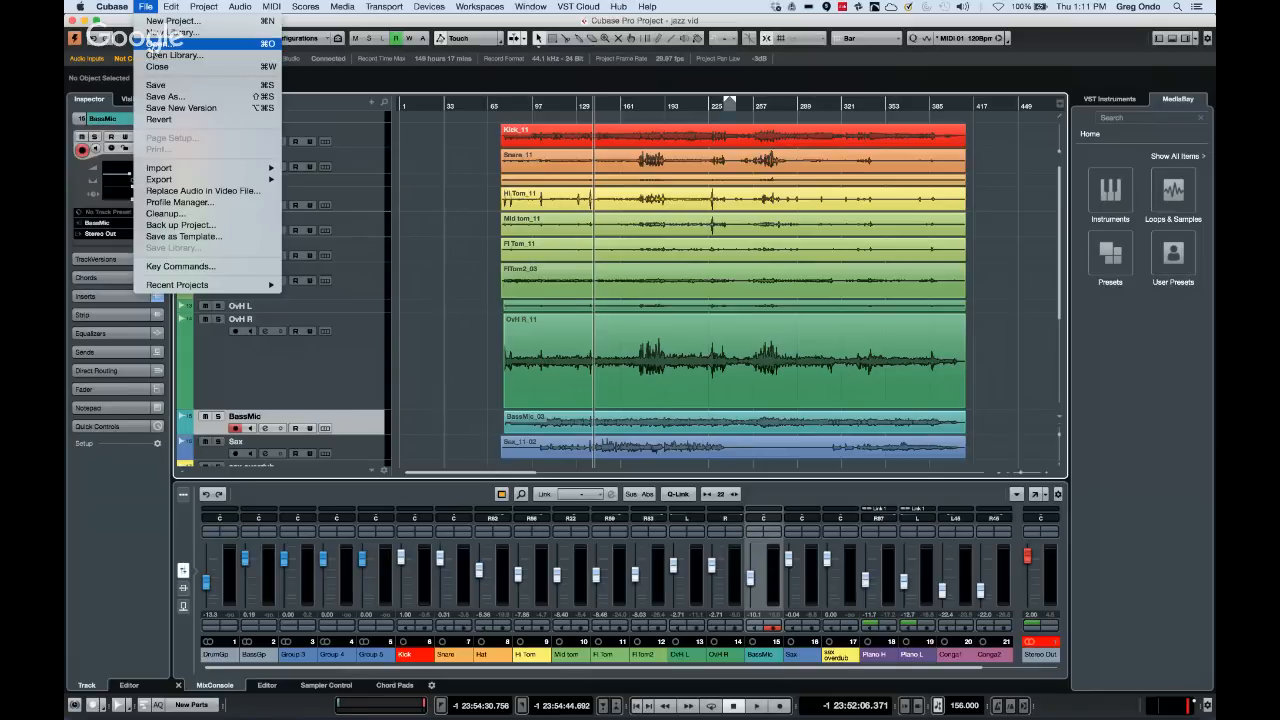
mouse_move(531, 7)
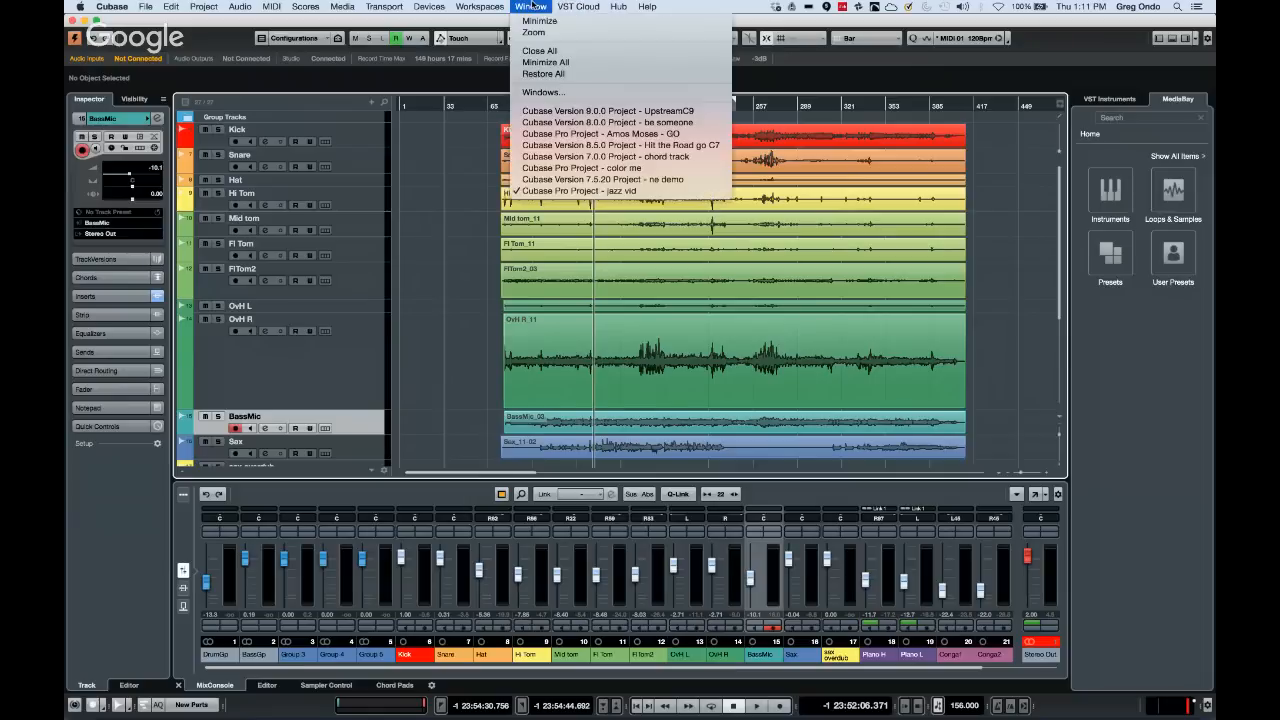
left_click(612, 124)
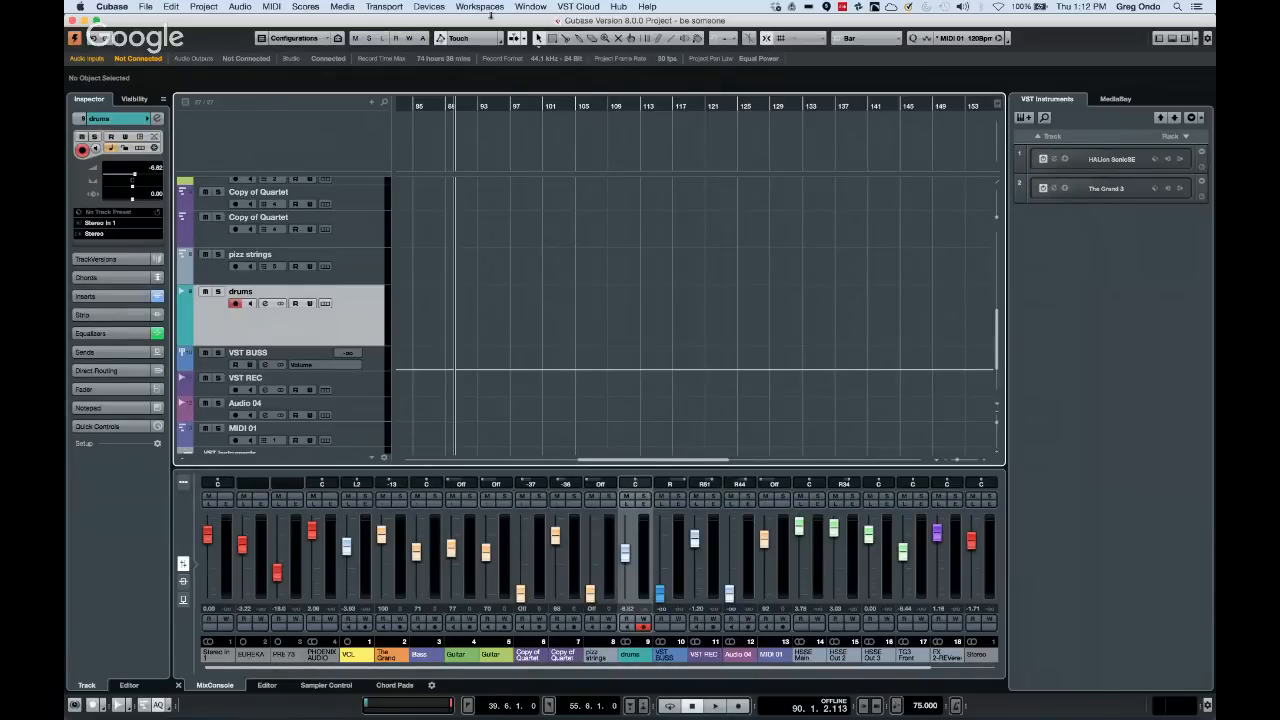
Return the project cursor to the start of the song and bring the recorded parts into view
scroll(507, 232, "up", 5)
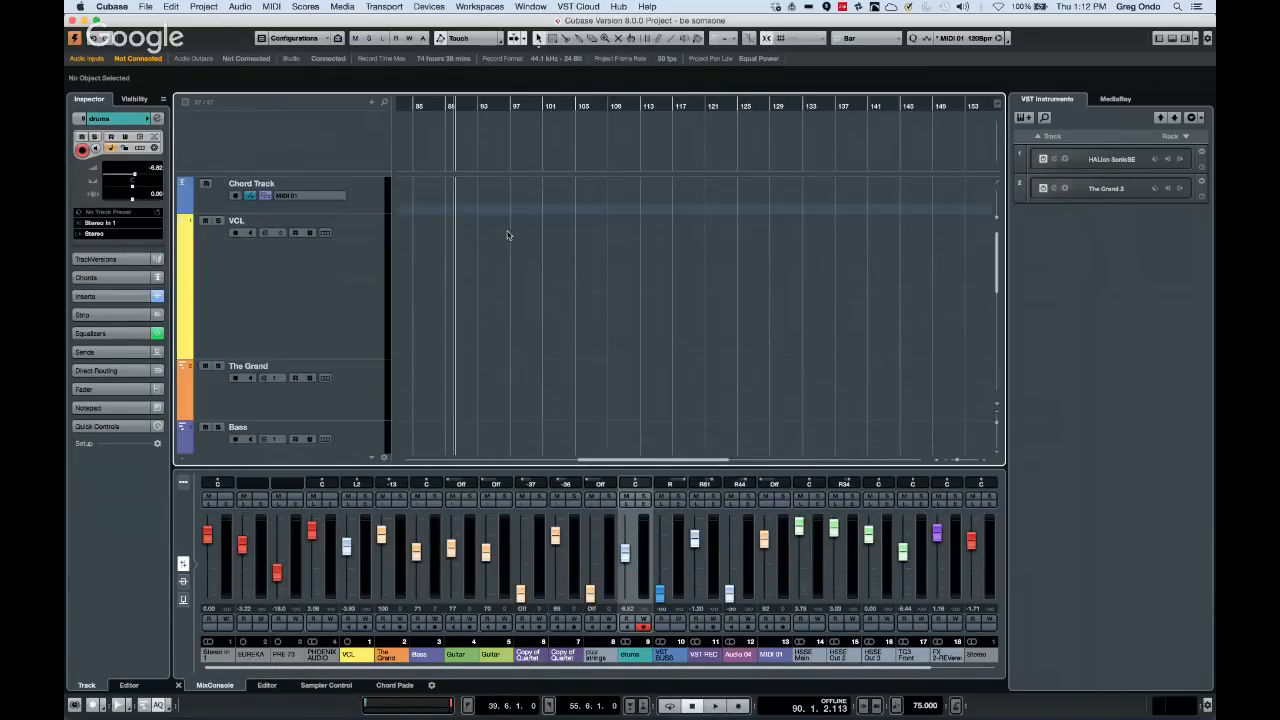
scroll(508, 235, "down", 10)
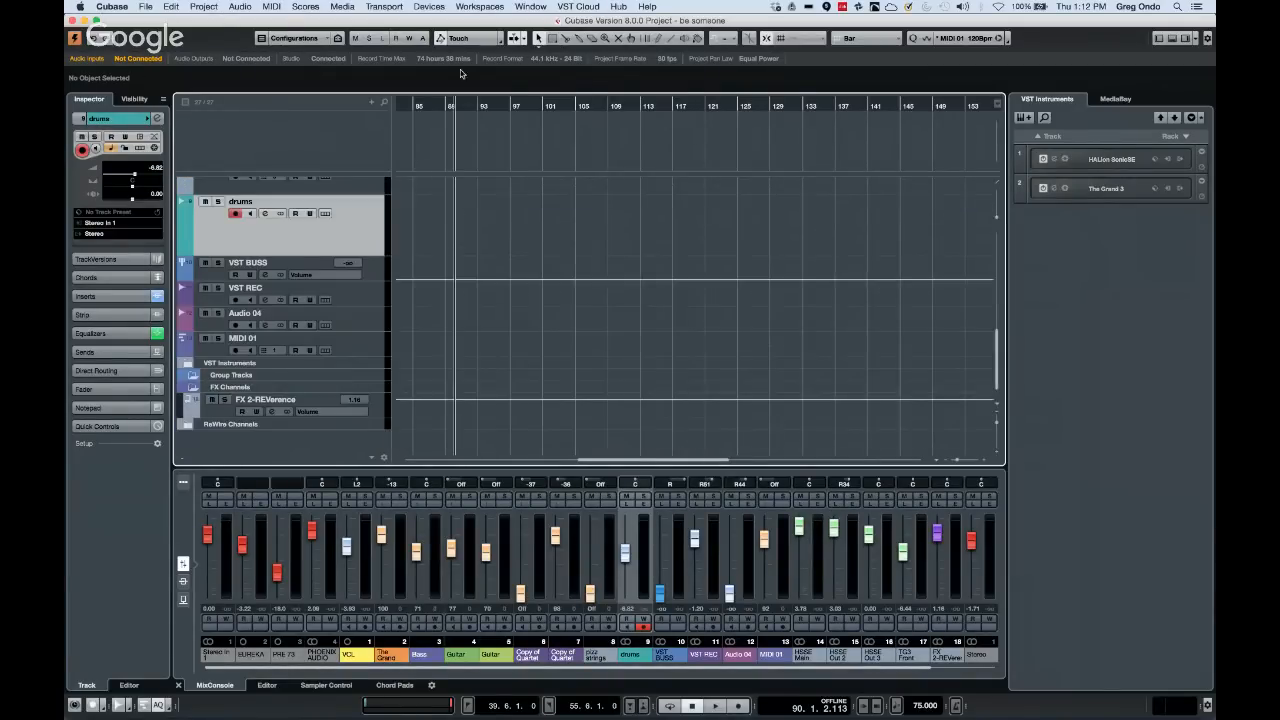
left_click_drag(455, 92, 360, 83)
key("KP_Subtract")
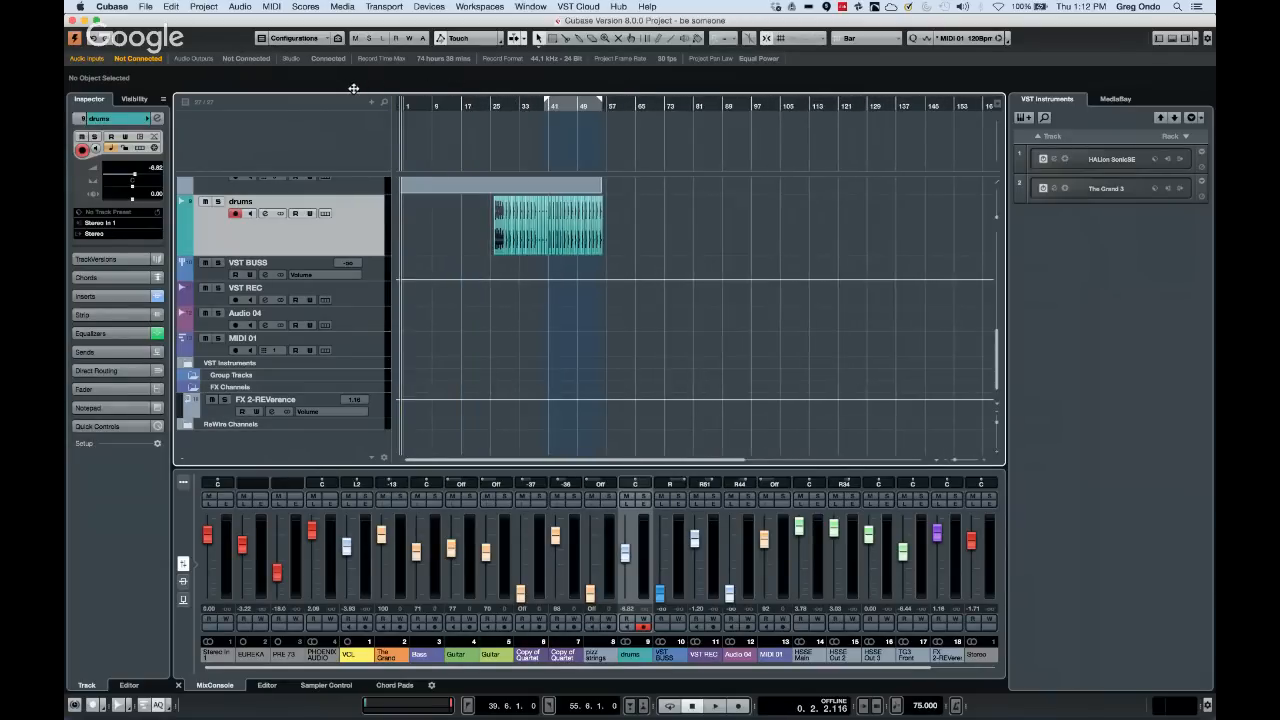
scroll(600, 300, "up", 5)
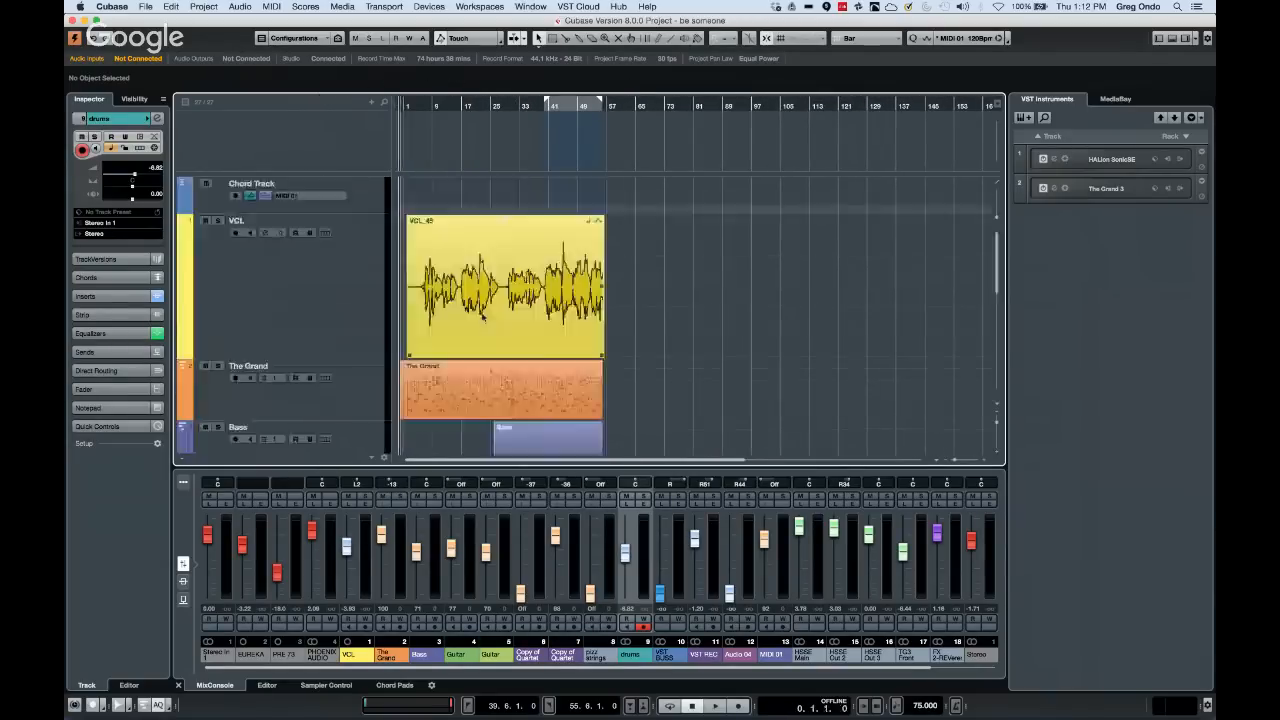
Open The Grand's MIDI part in the Key Editor and detach the editor into its own window
right_click(460, 378)
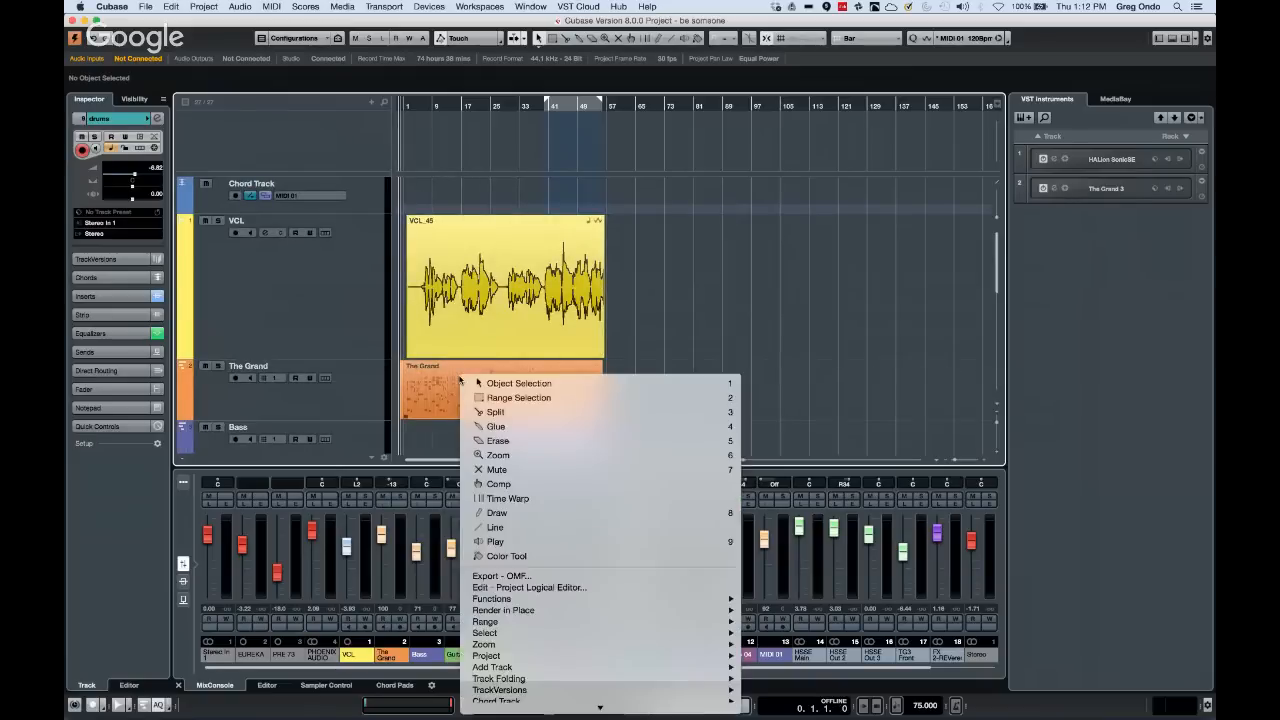
left_click(489, 384)
left_click(489, 386)
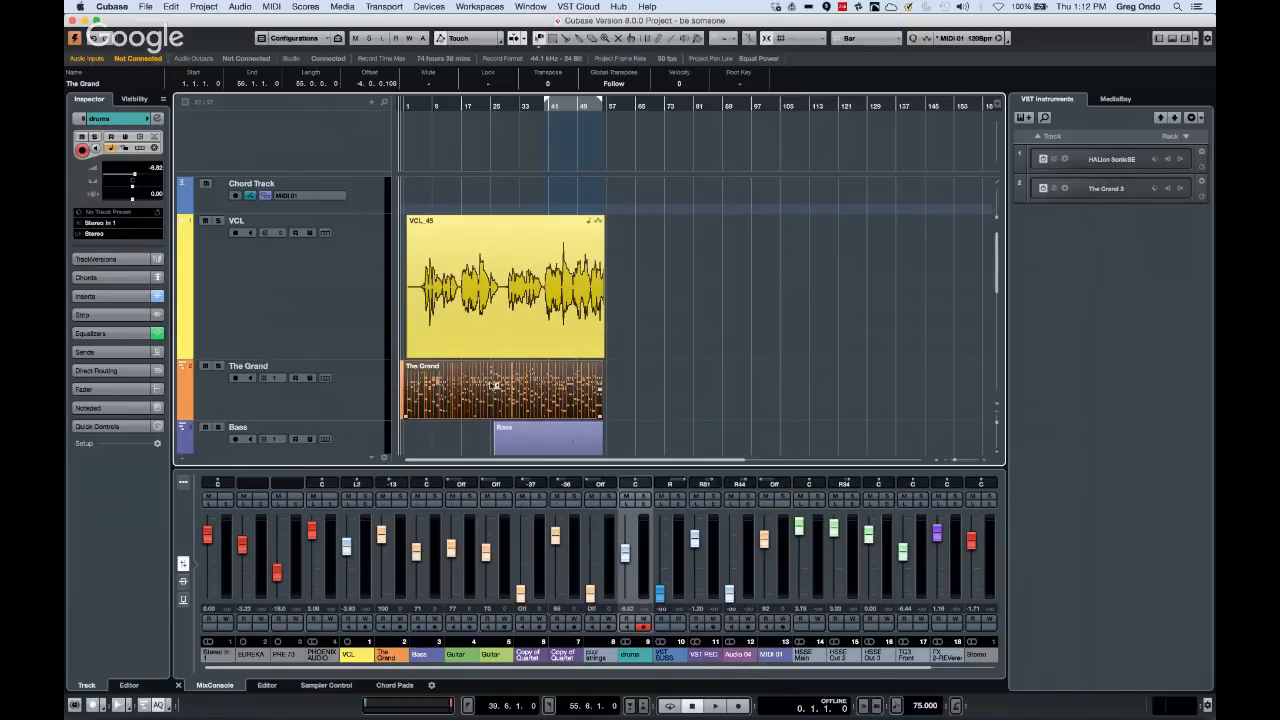
double_click(494, 385)
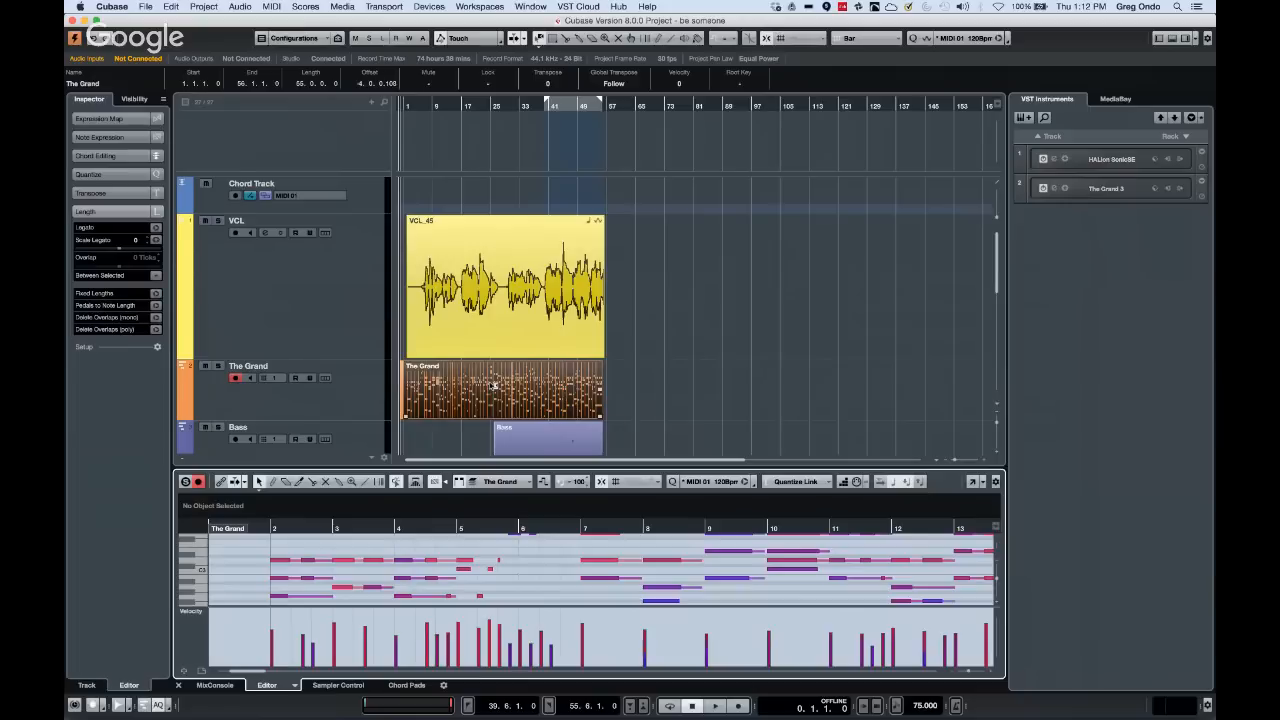
left_click(972, 483)
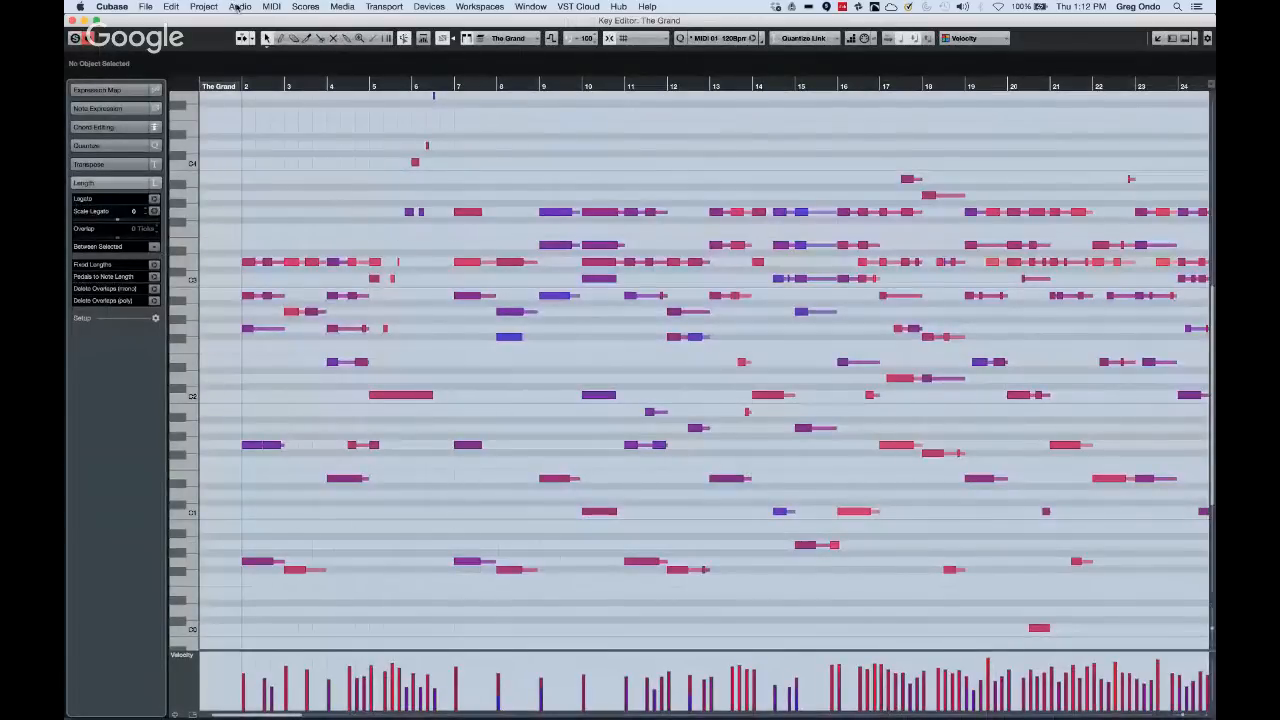
Open The Grand part in a full-size Score Editor window and display the score in Page Mode
left_click(241, 7)
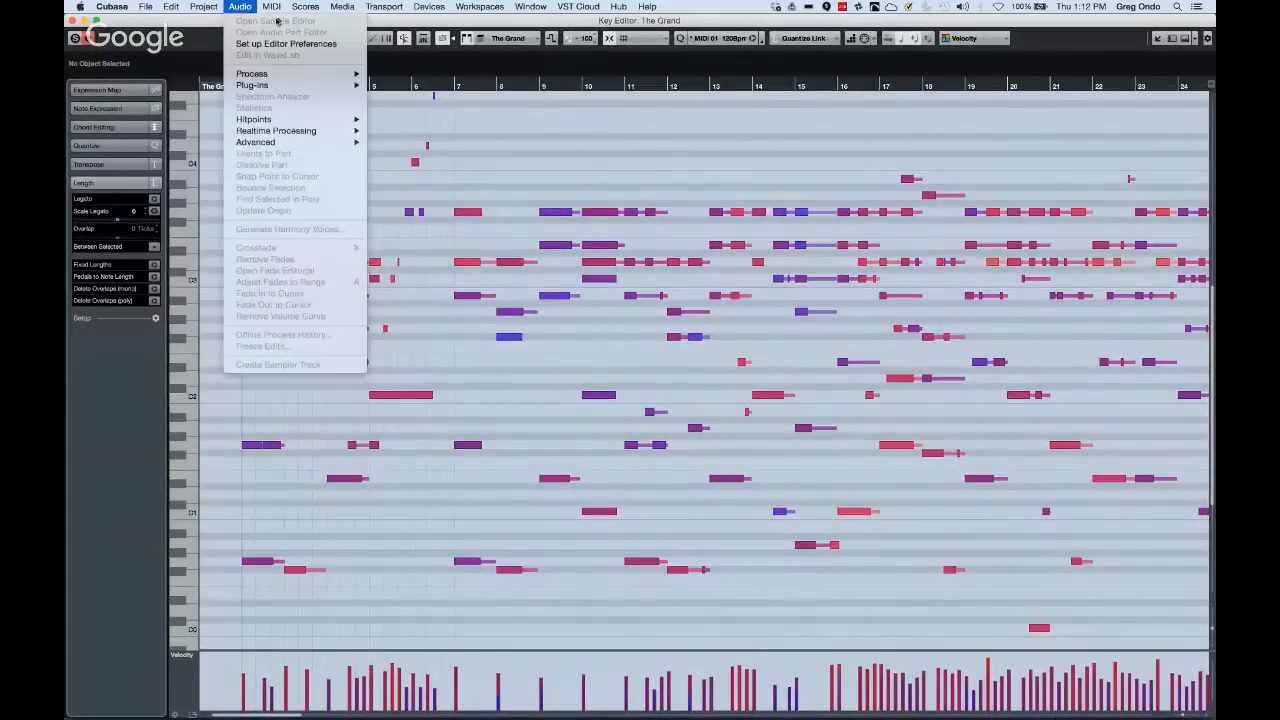
mouse_move(296, 8)
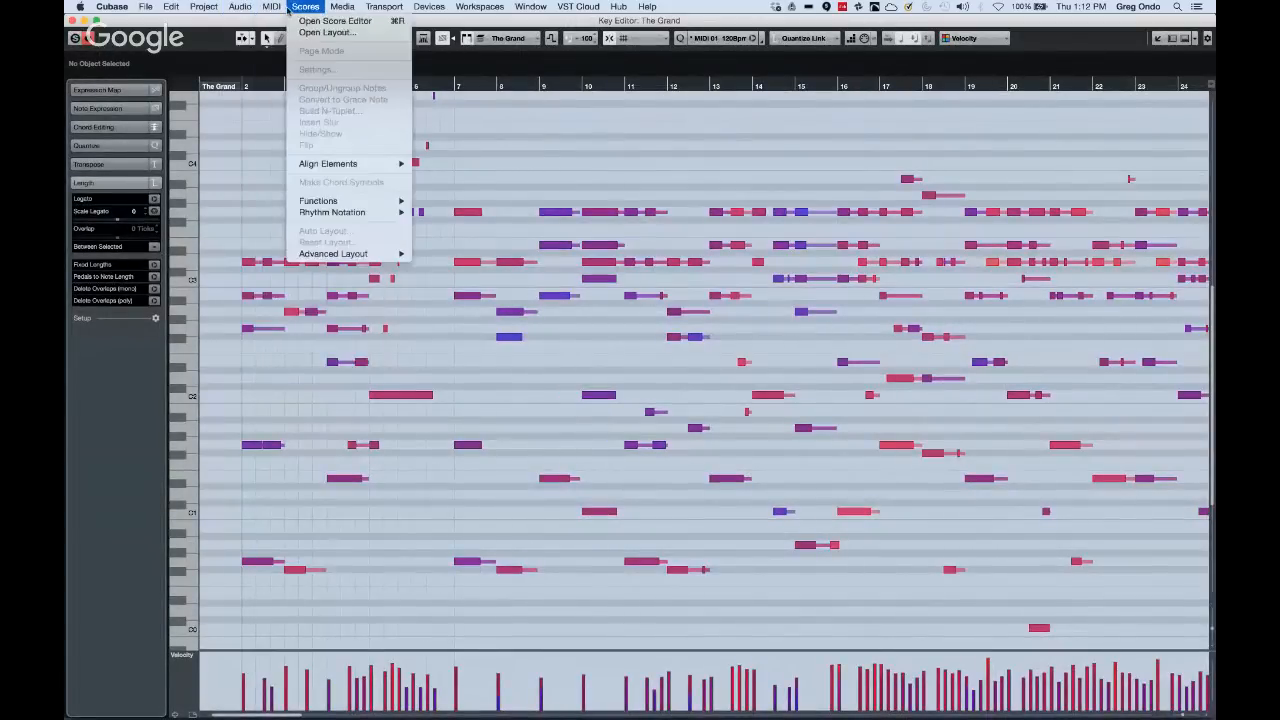
left_click(355, 21)
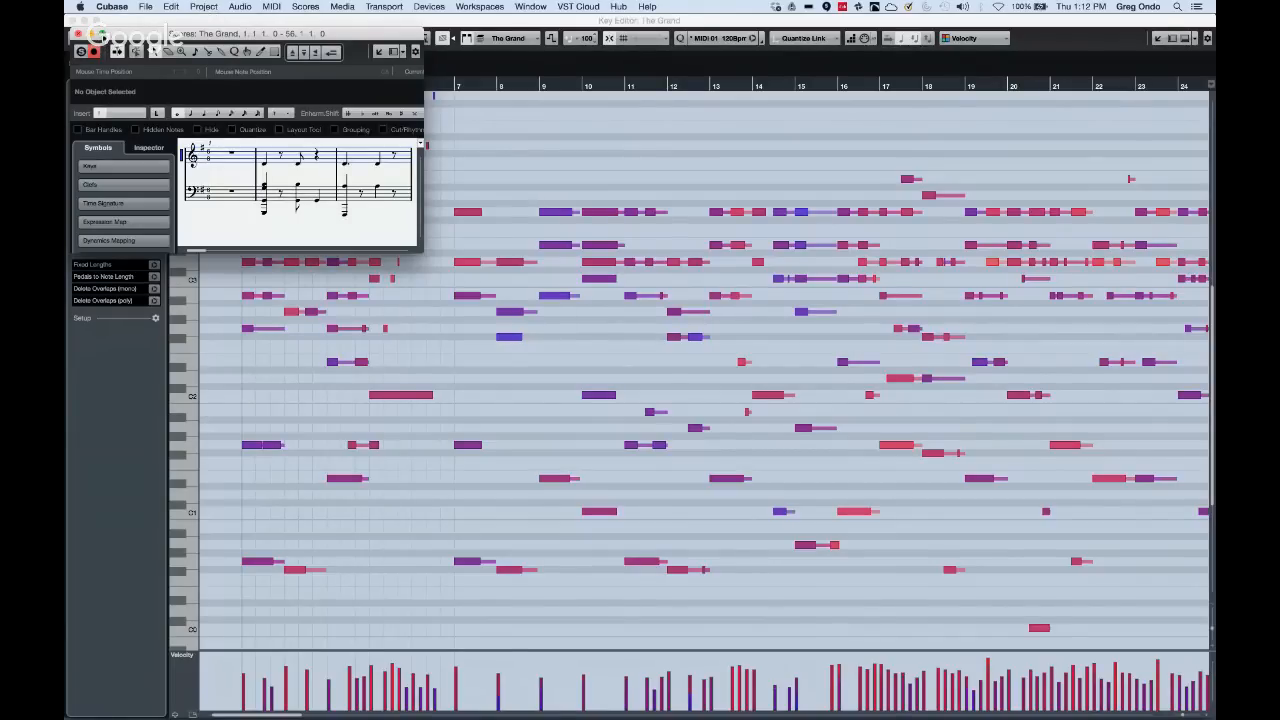
left_click(102, 34)
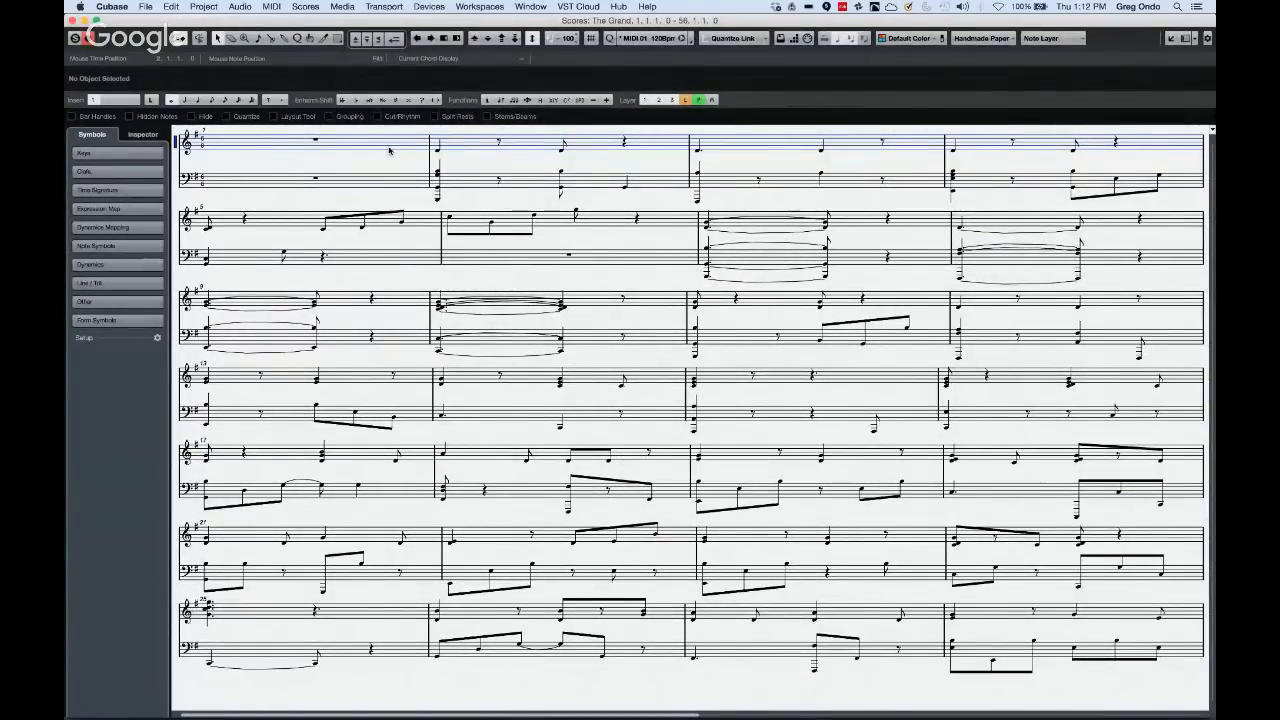
left_click(306, 7)
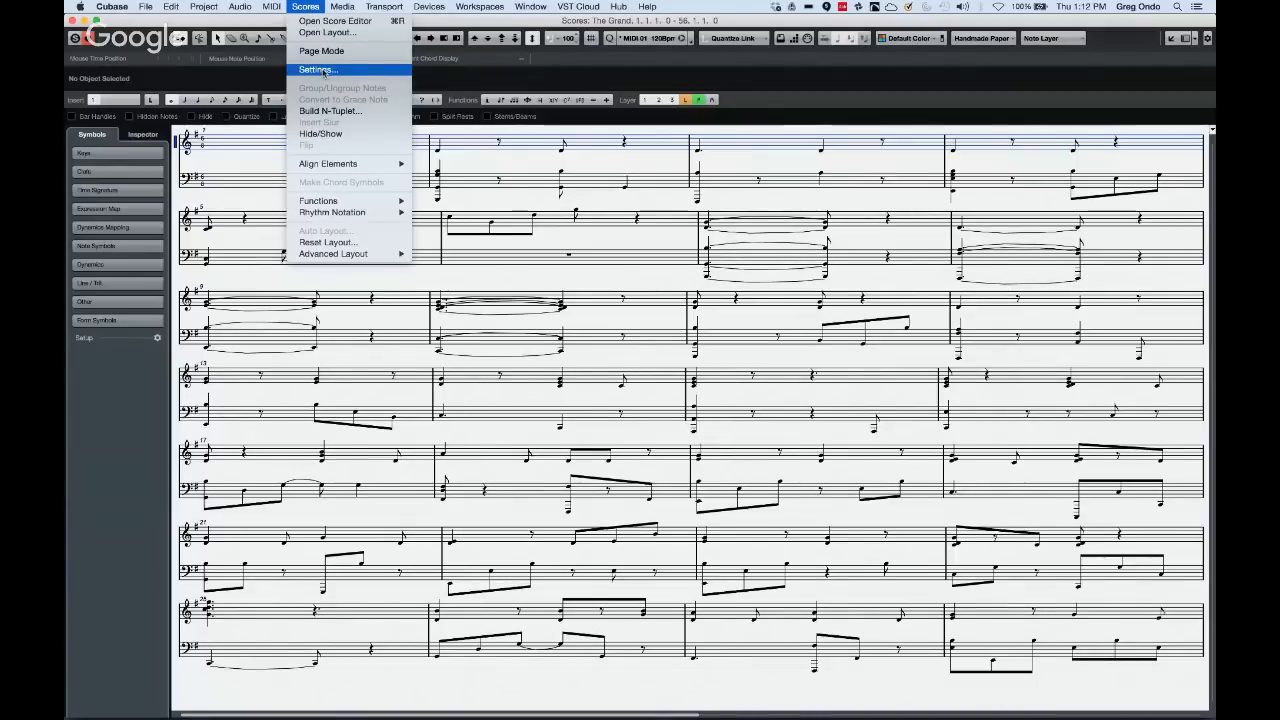
left_click(325, 52)
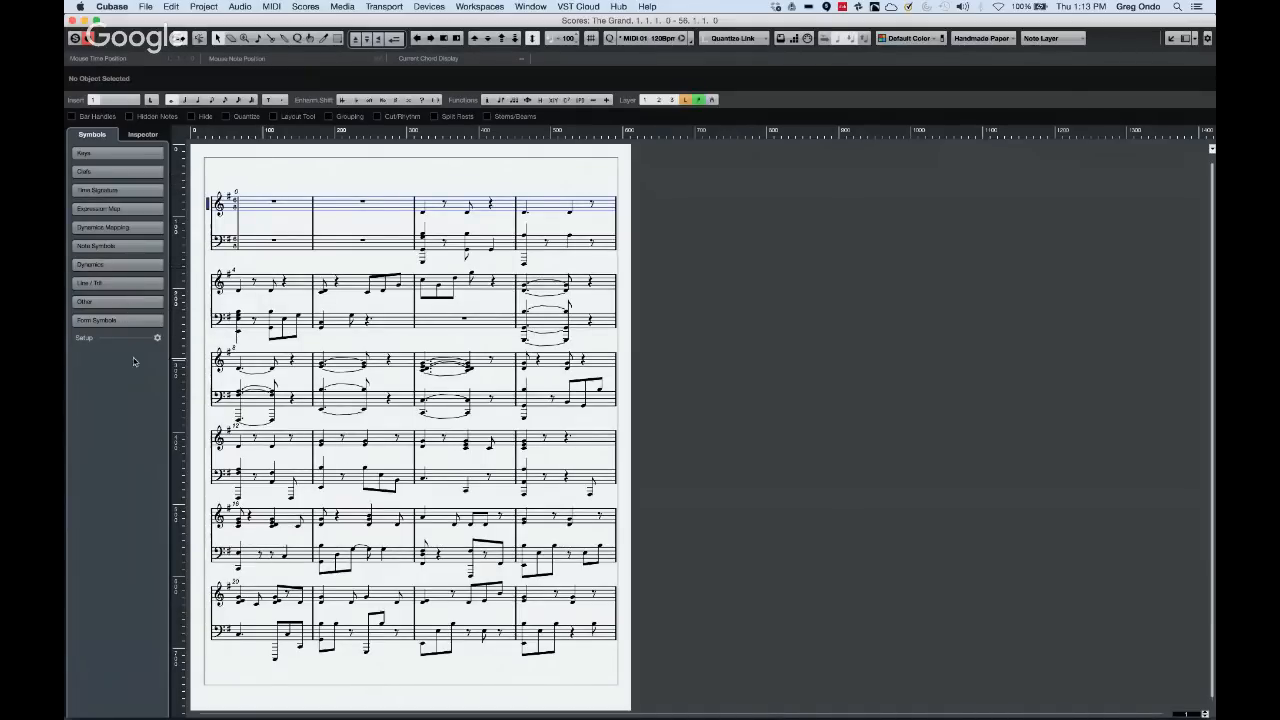
Add placeholder lyrics above the notes of the score's first system, starting at its third measure
left_click(128, 307)
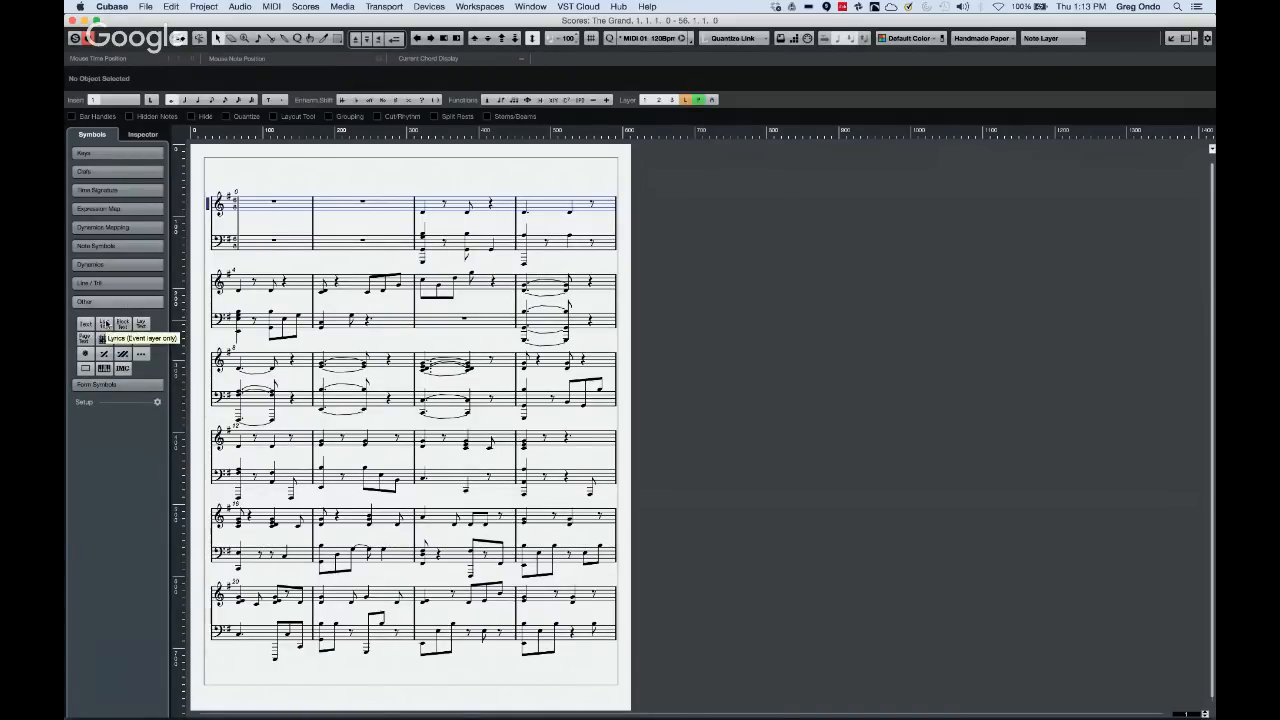
left_click(105, 324)
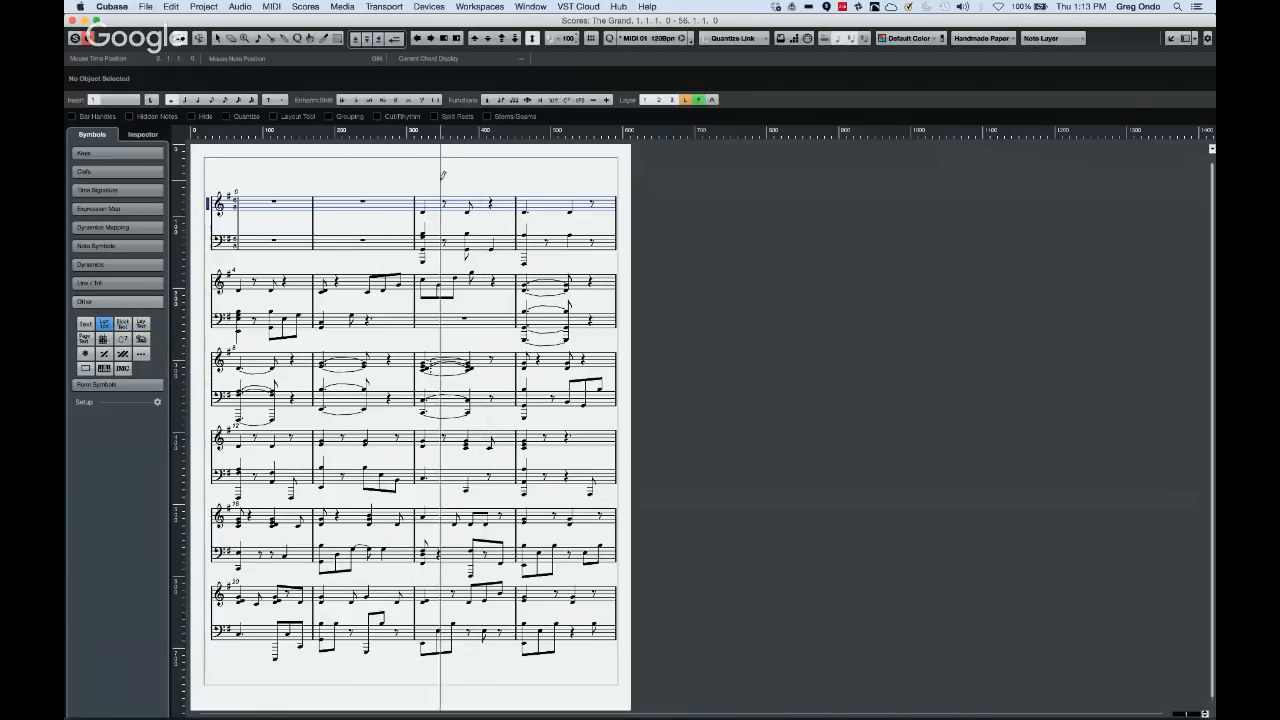
left_click(430, 182)
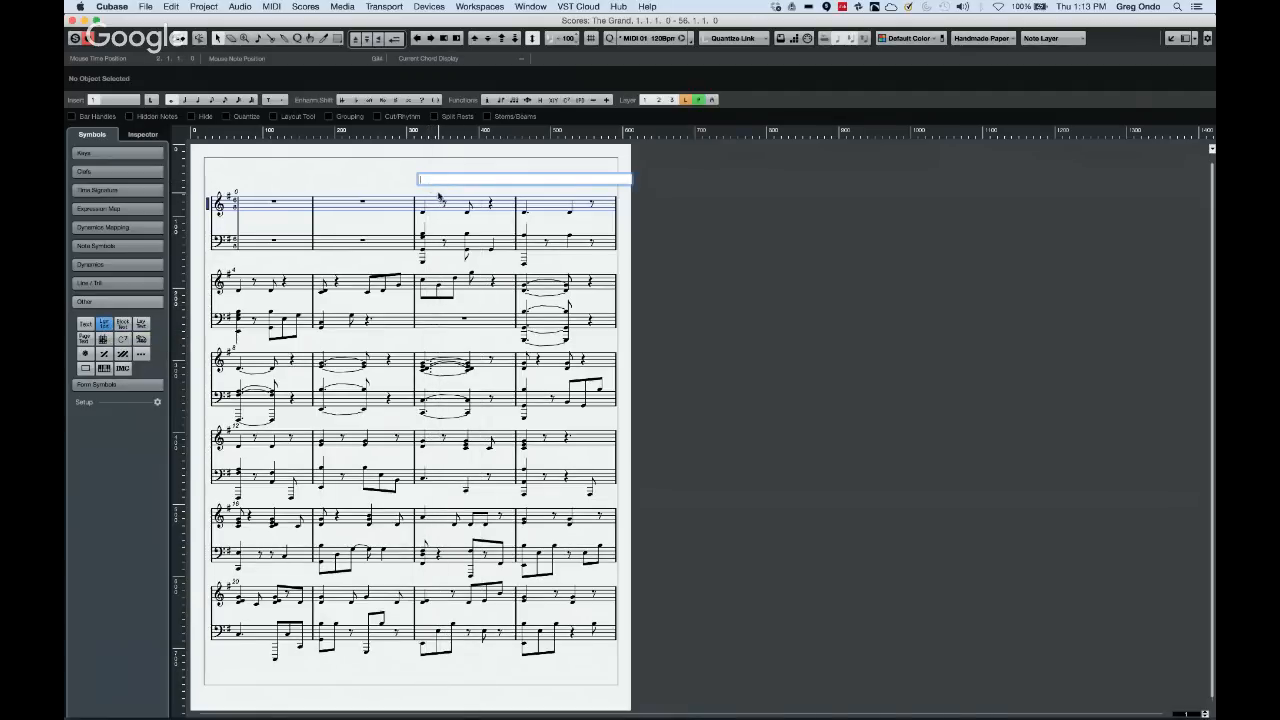
type("lyr lyr lyr f")
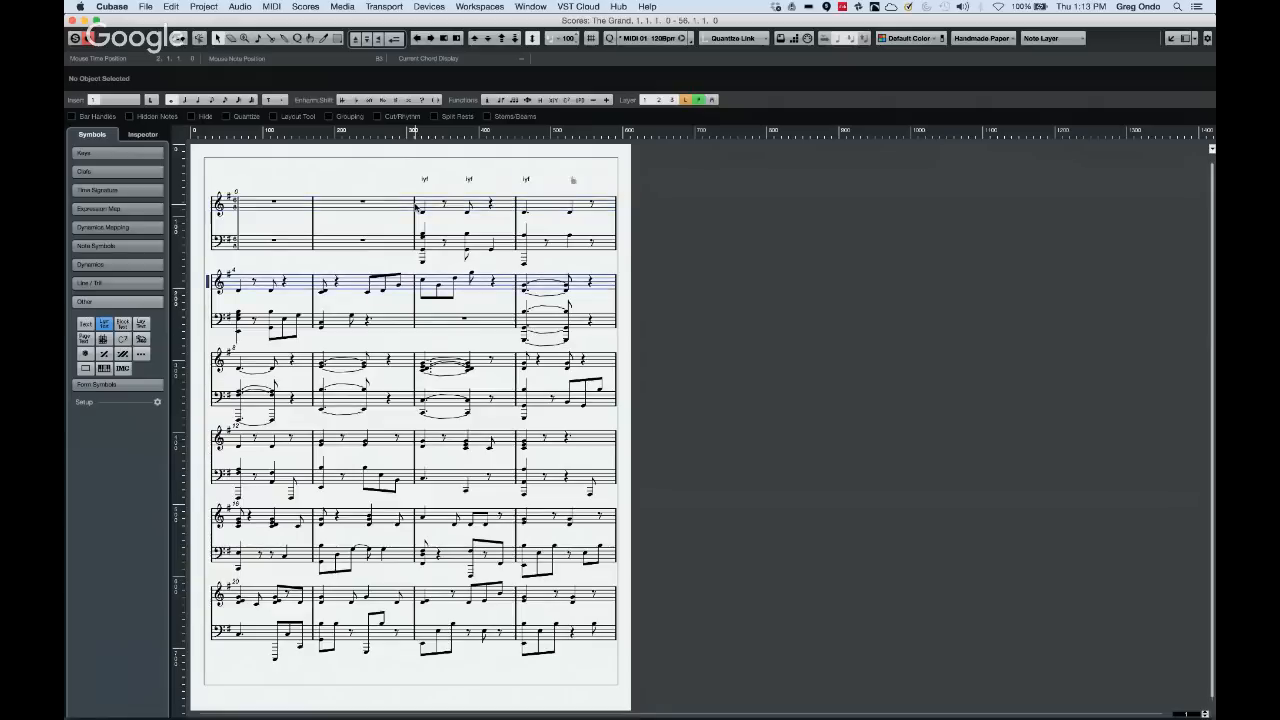
key("Tab")
key("Tab")
Continue the lyric line with placeholder syllables on successive notes of the second system, including "frd", "ih" and "g"
type("rfy")
key("Tab")
type("fi")
key("Tab")
type("iyf")
key("Tab")
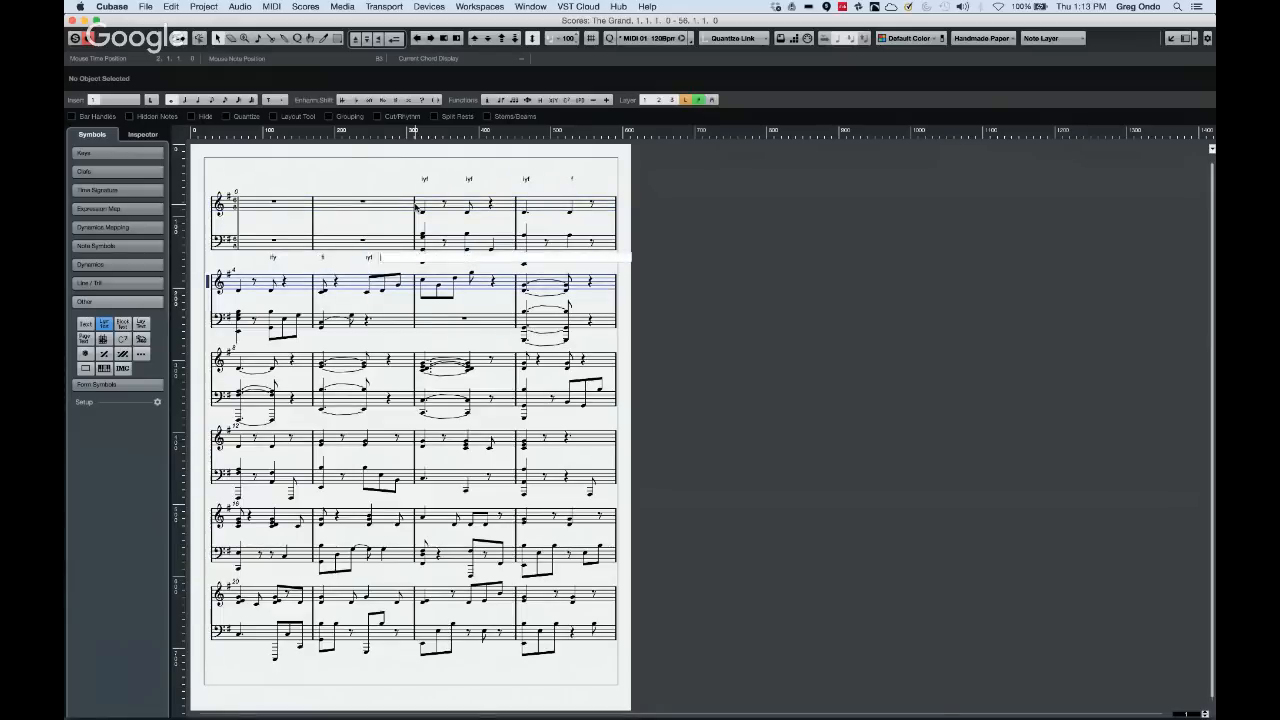
type("frd")
key("Tab")
type("ih")
key("Tab")
type("uyg")
left_click(338, 204)
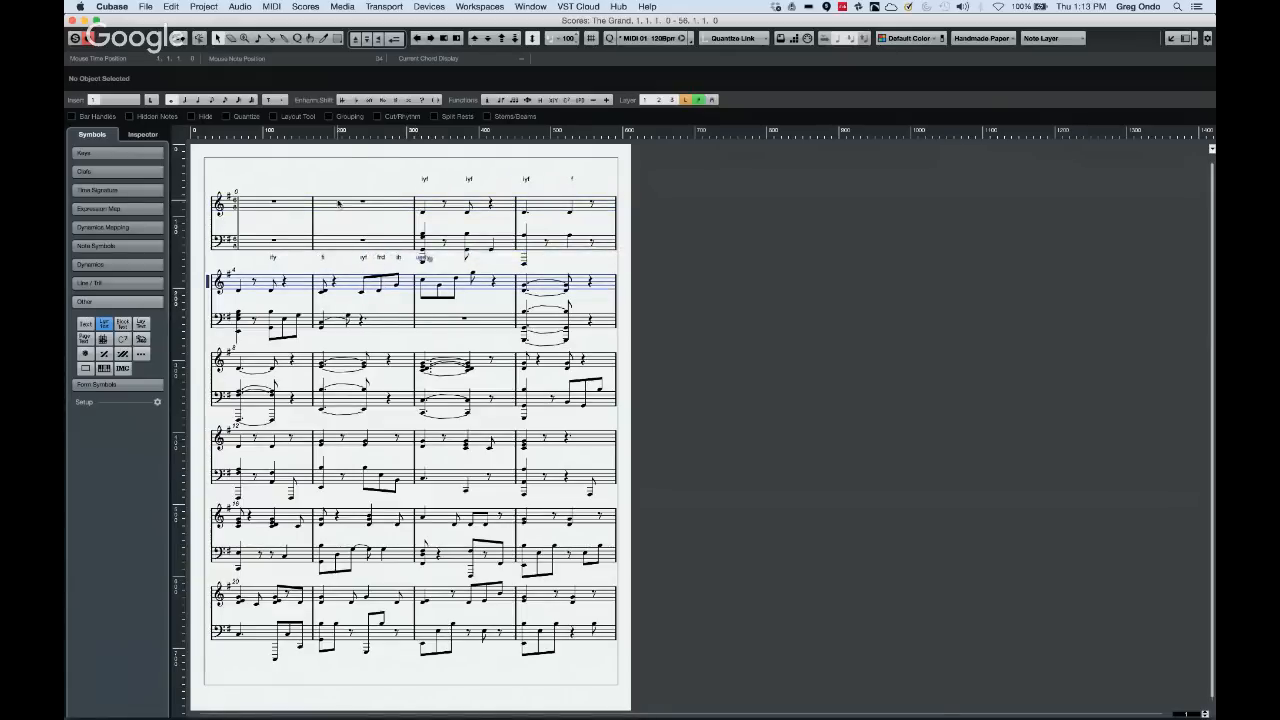
key("Tab")
type("g")
key("Tab")
type("yfd")
key("Tab")
type("iyf")
key("Tab")
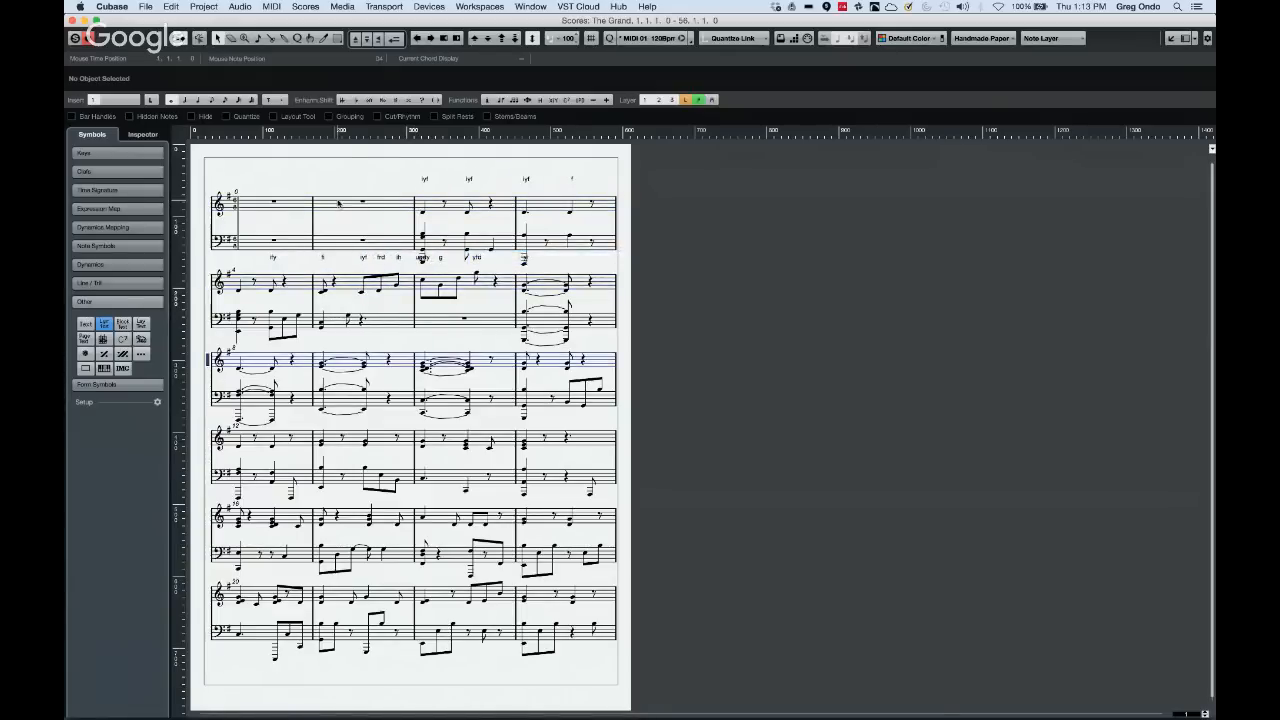
Extend the placeholder lyrics through the third system, with "d" at its second measure and more text at its last measure
key("Tab")
type("d")
key("Tab")
key("Tab")
type("fiu")
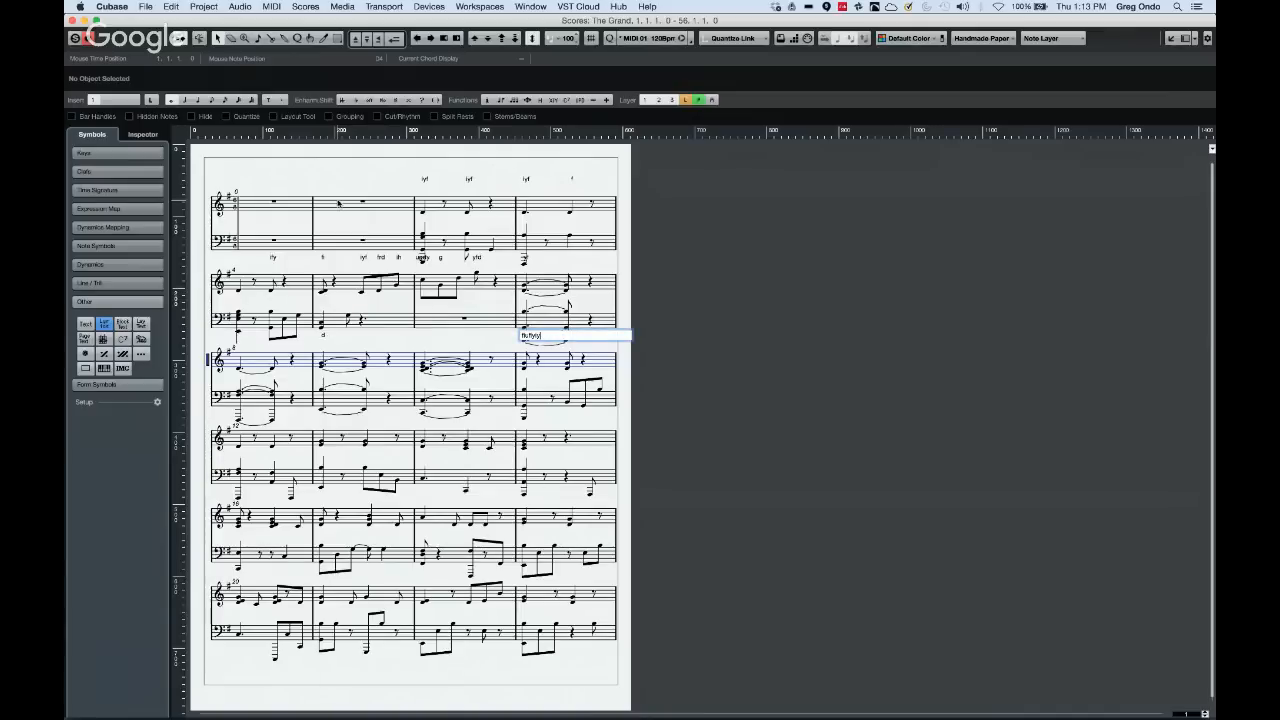
key("Tab")
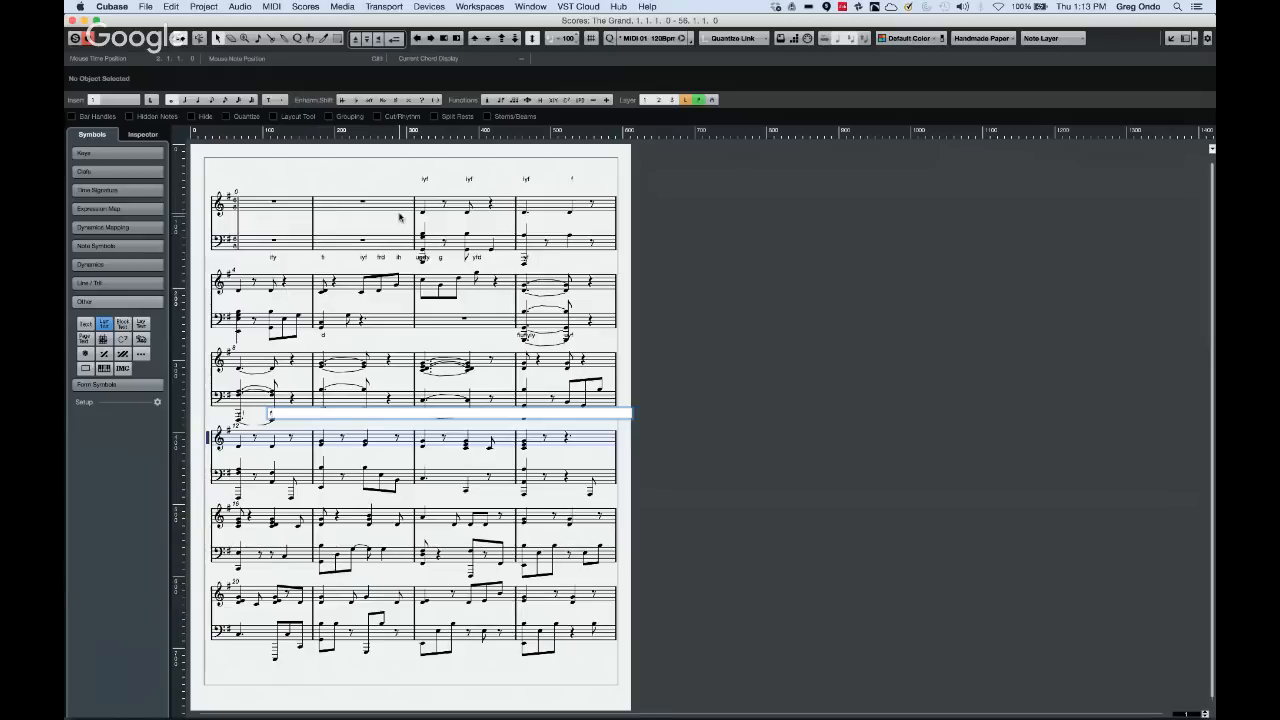
Nudge the first note in the top system's third measure, along with its lyric, slightly rightward using the Layout tool
left_click(383, 180)
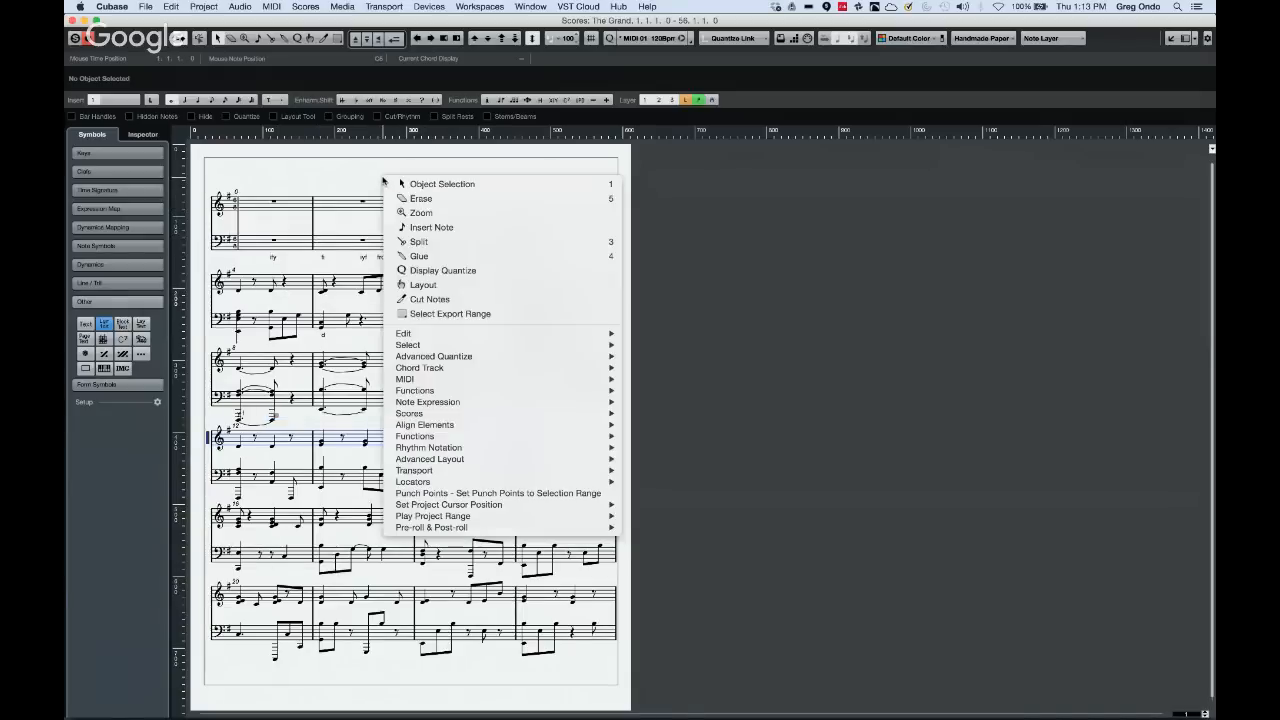
right_click(383, 180)
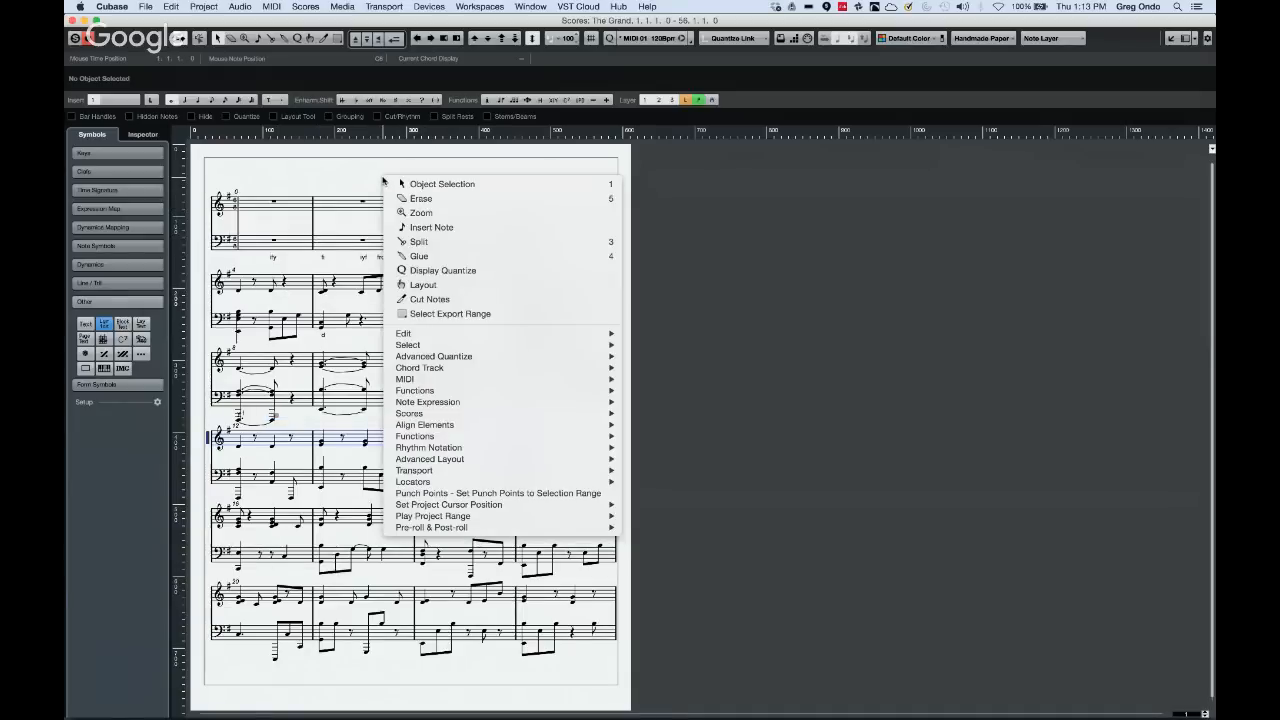
left_click(414, 285)
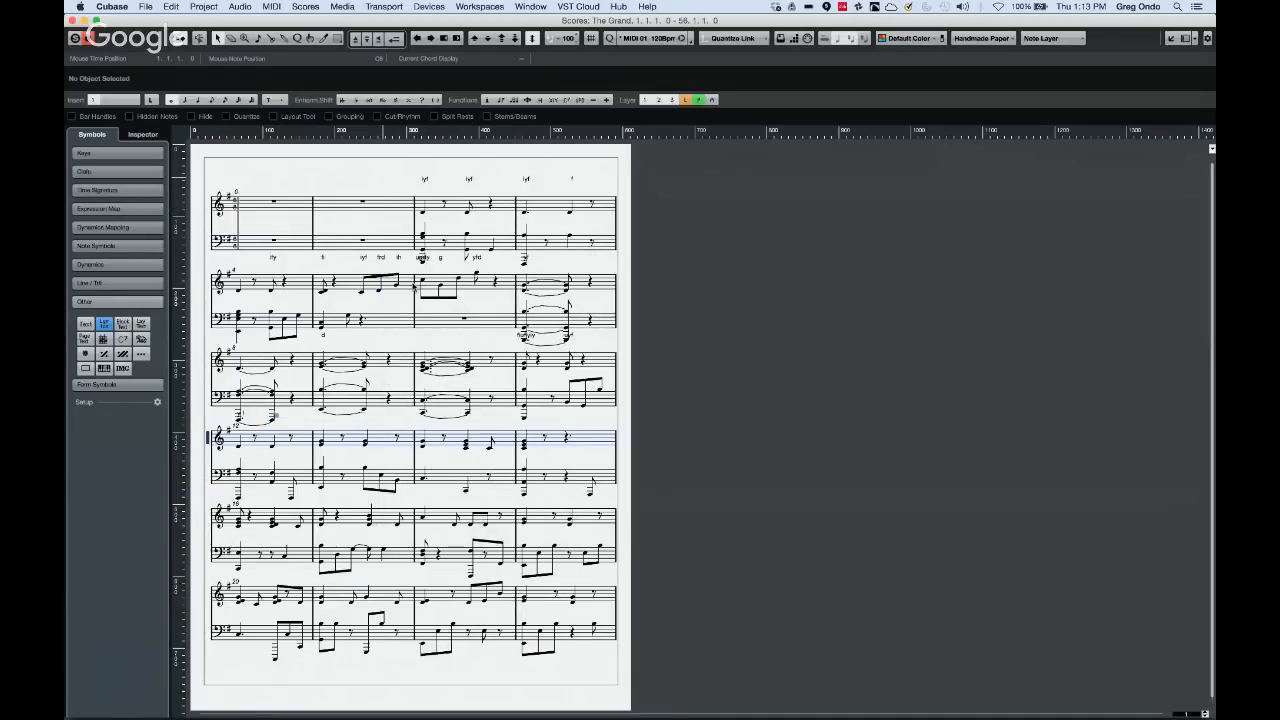
left_click(424, 216)
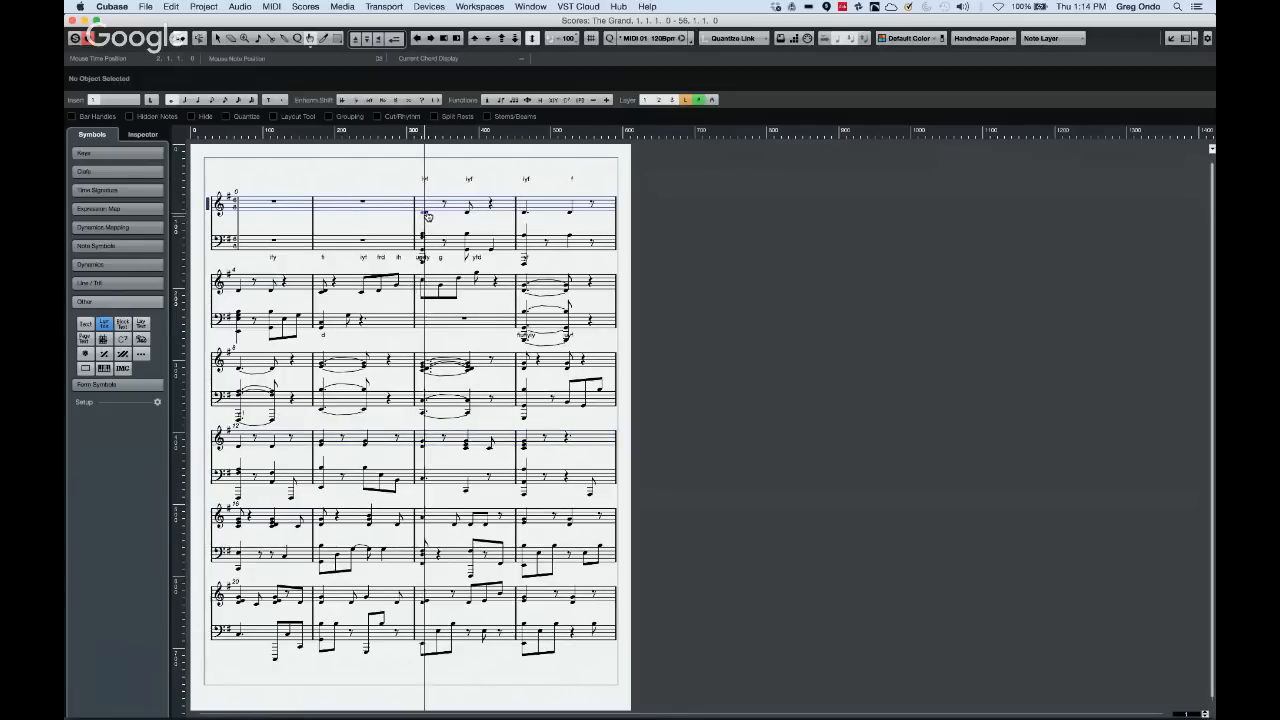
left_click_drag(428, 216, 437, 217)
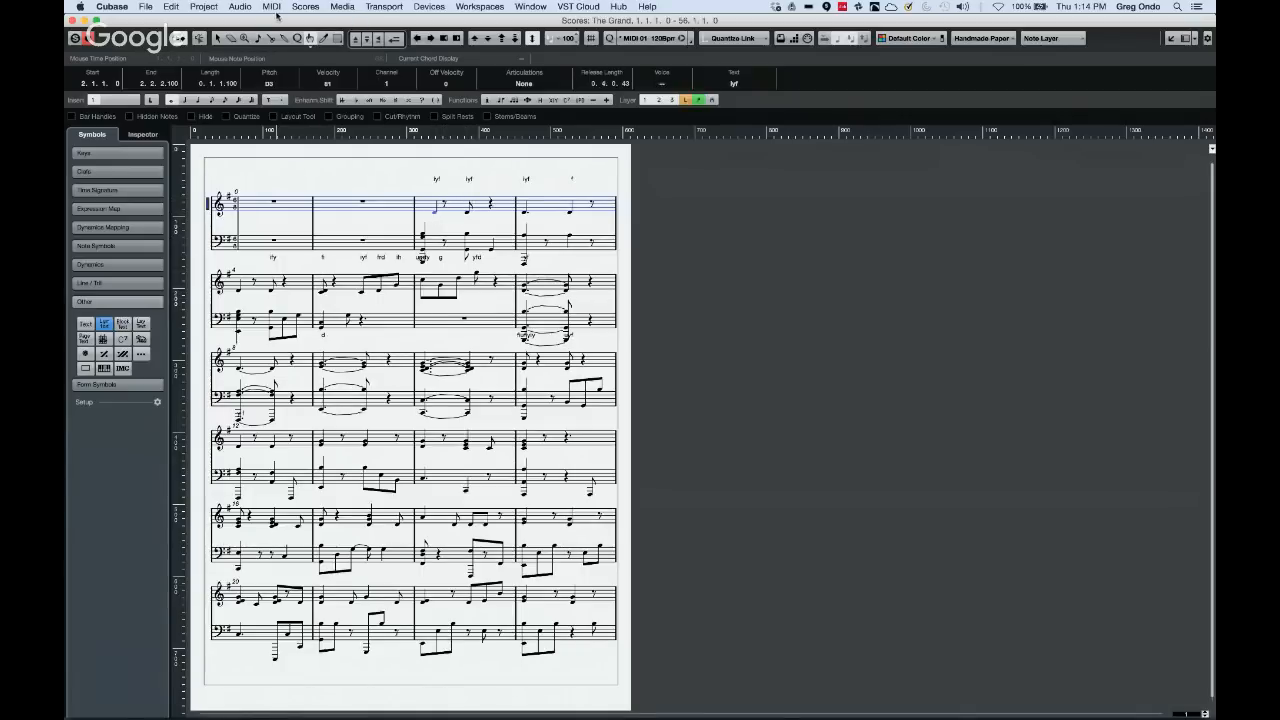
left_click(313, 7)
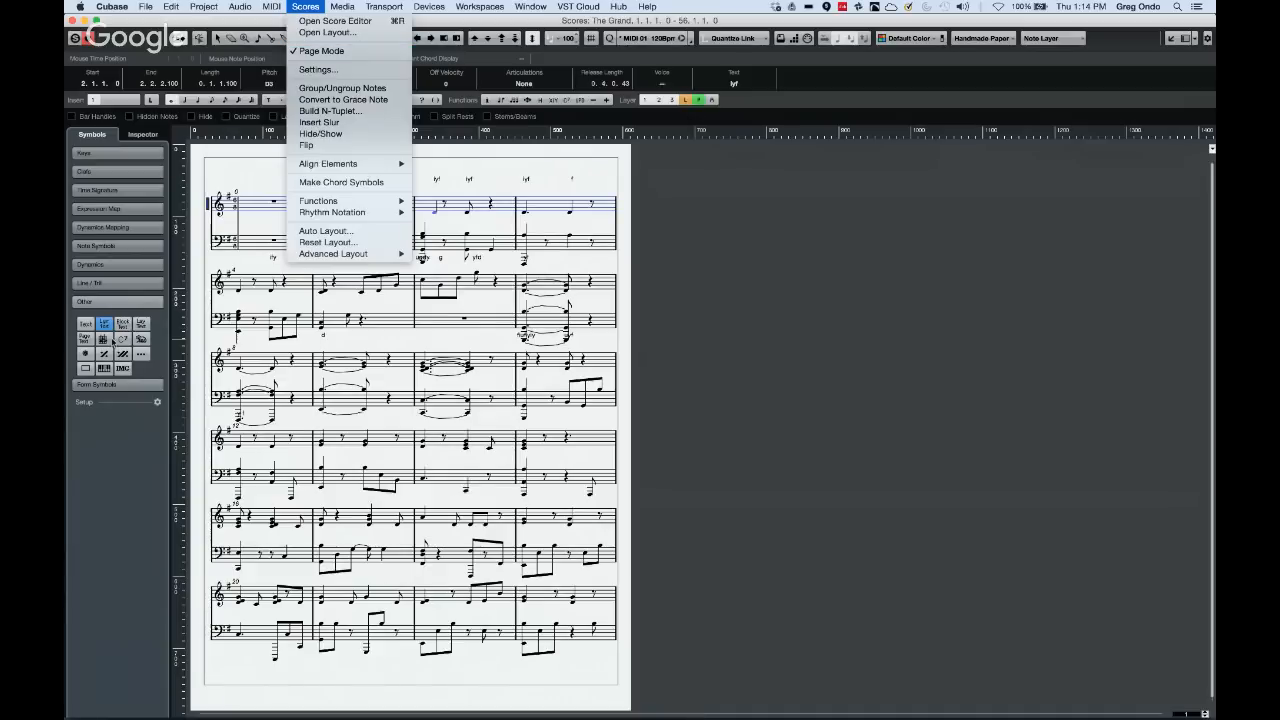
left_click(104, 306)
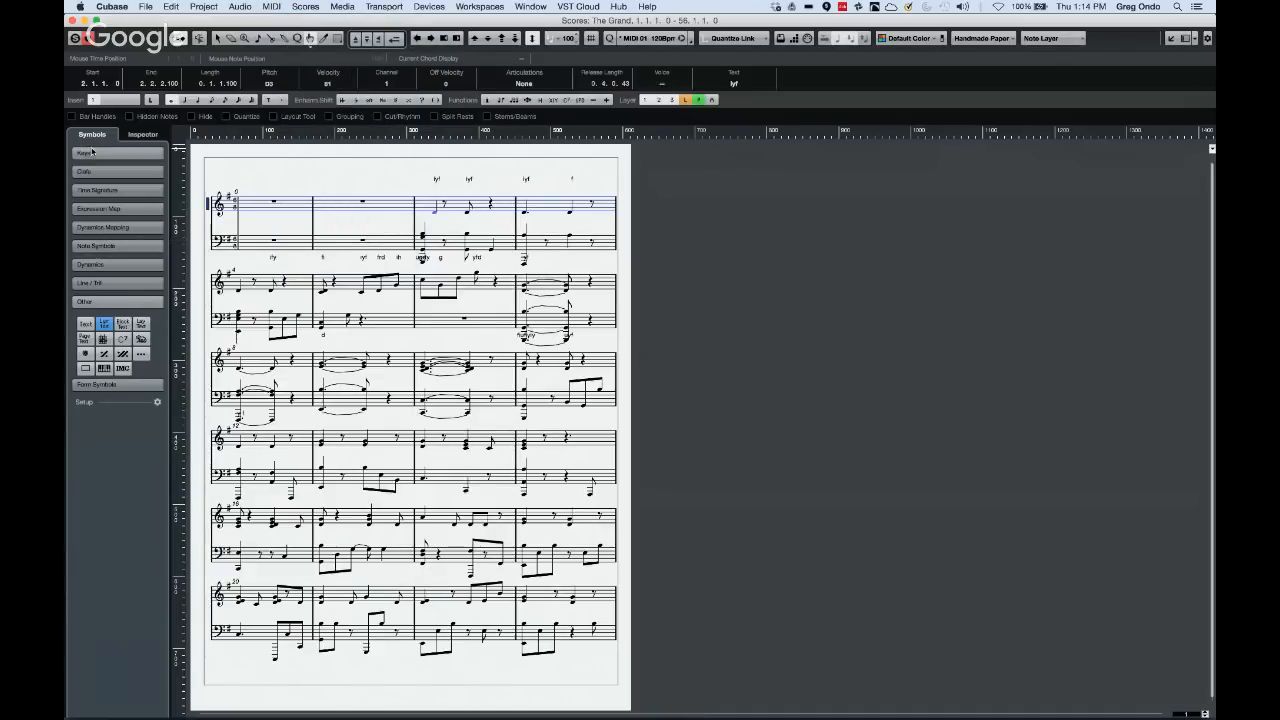
left_click(104, 302)
left_click(104, 302)
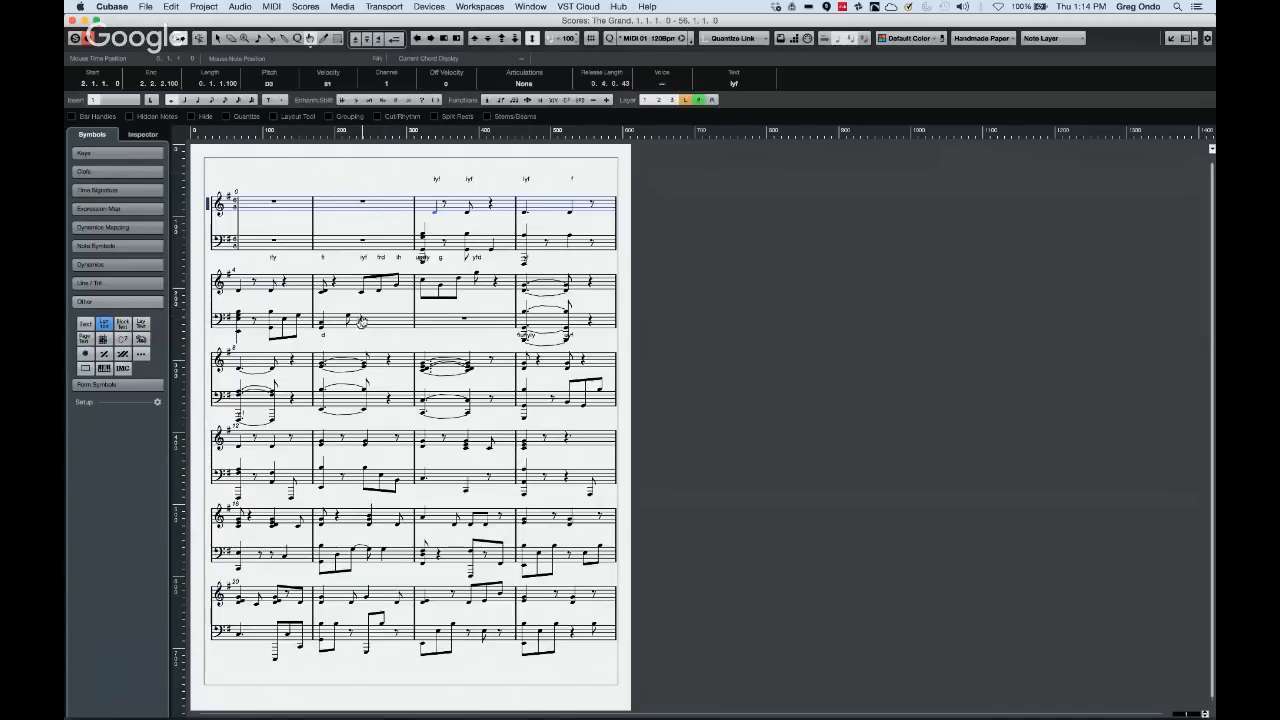
right_click(406, 249)
left_click(180, 311)
left_click(321, 342)
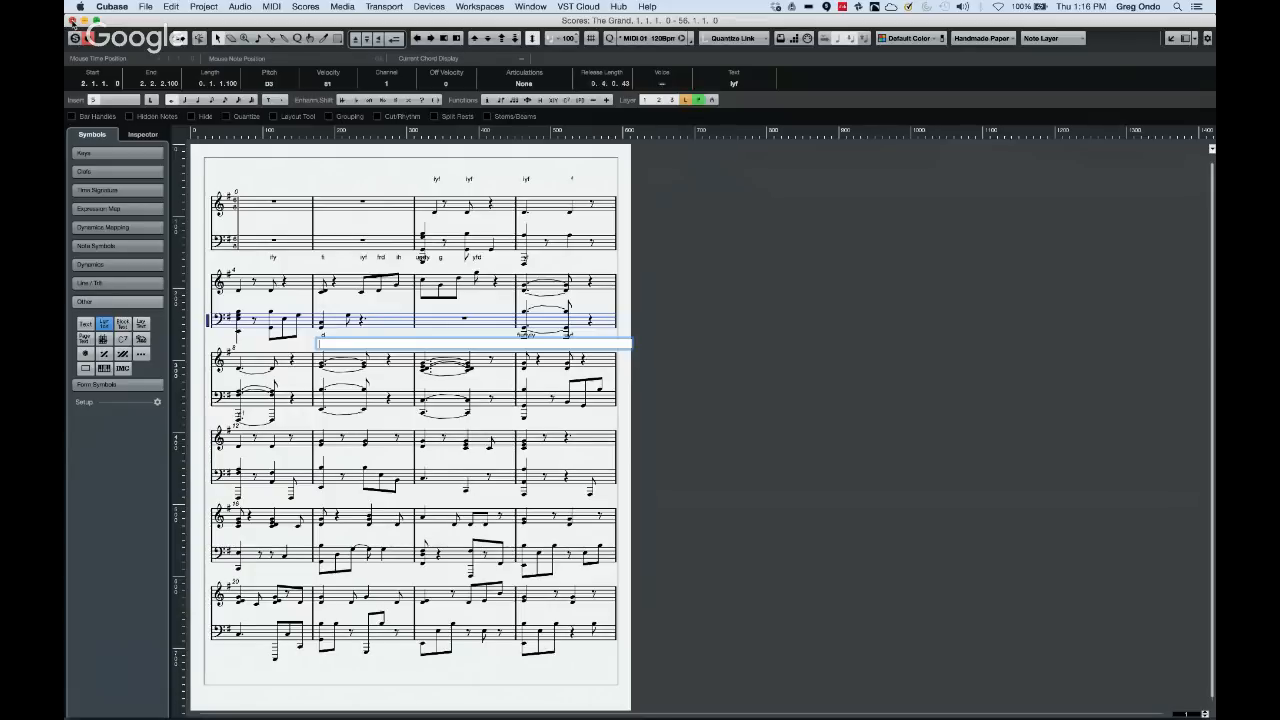
Close the Score Editor and Key Editor windows of The Grand part
left_click(73, 19)
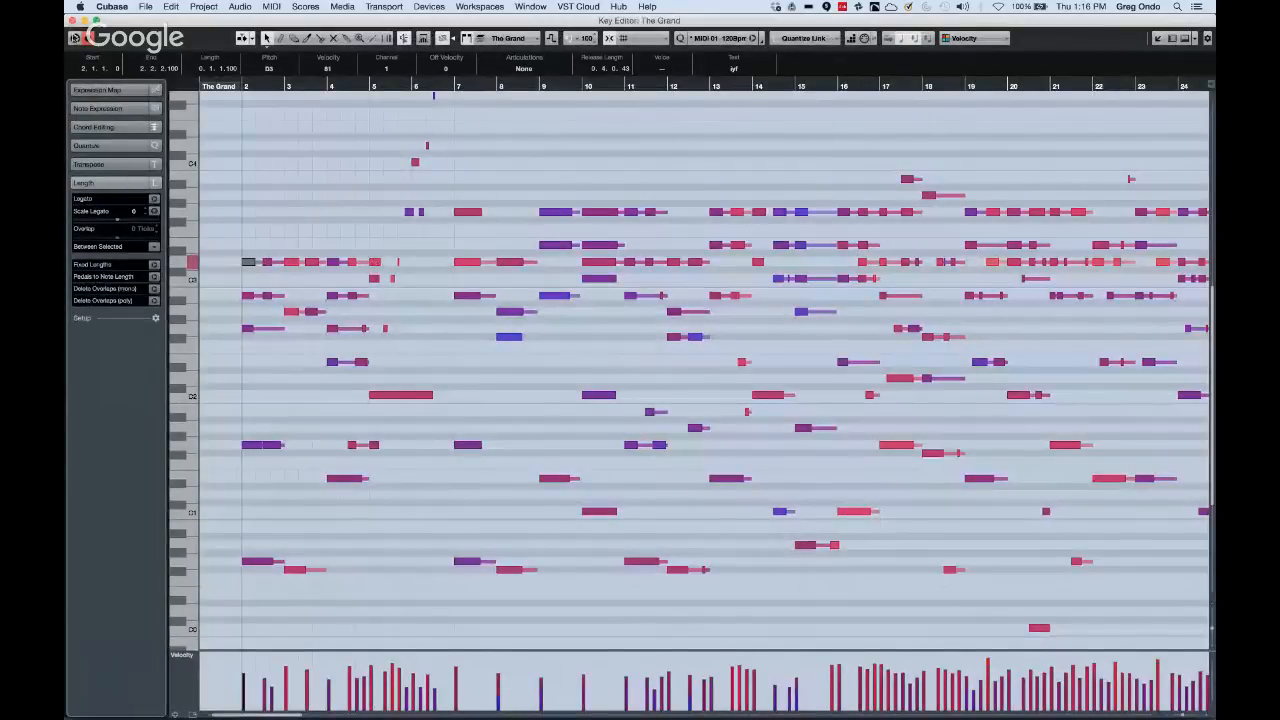
left_click(74, 21)
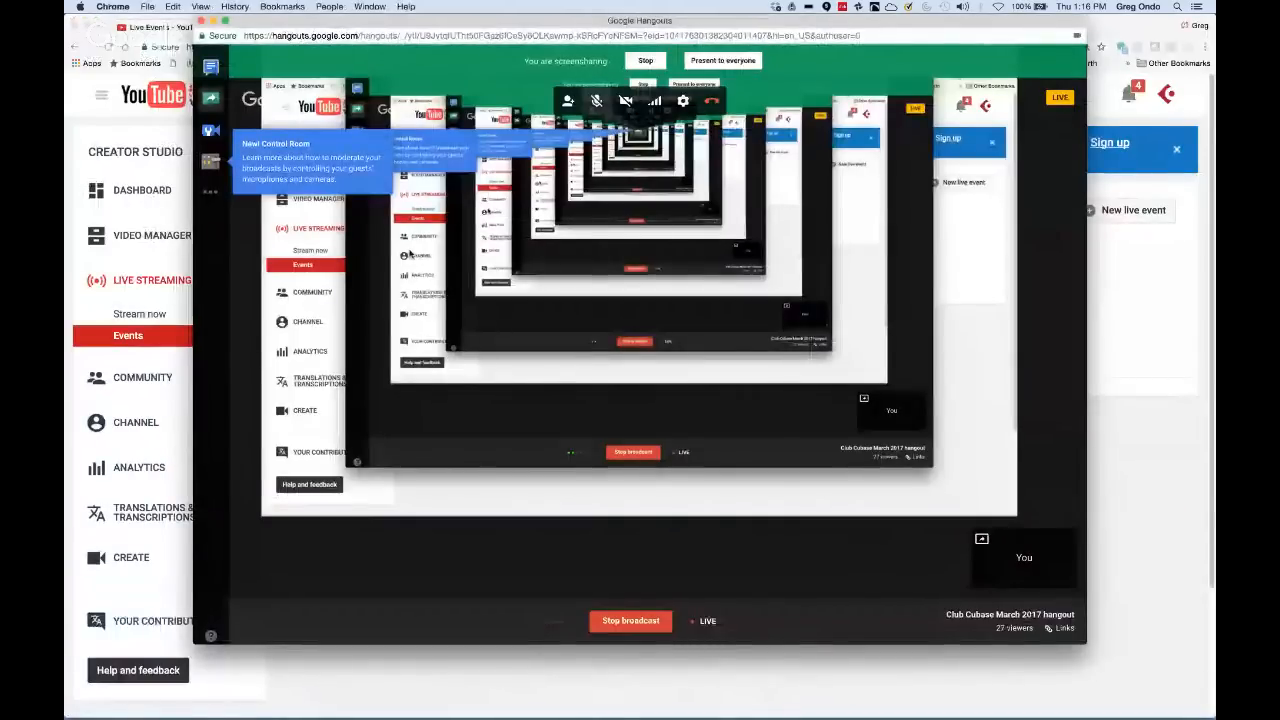
Launch Cubase 9 as Cubase Pro 9 and choose Built-in Audio as the audio driver
key("super+Tab")
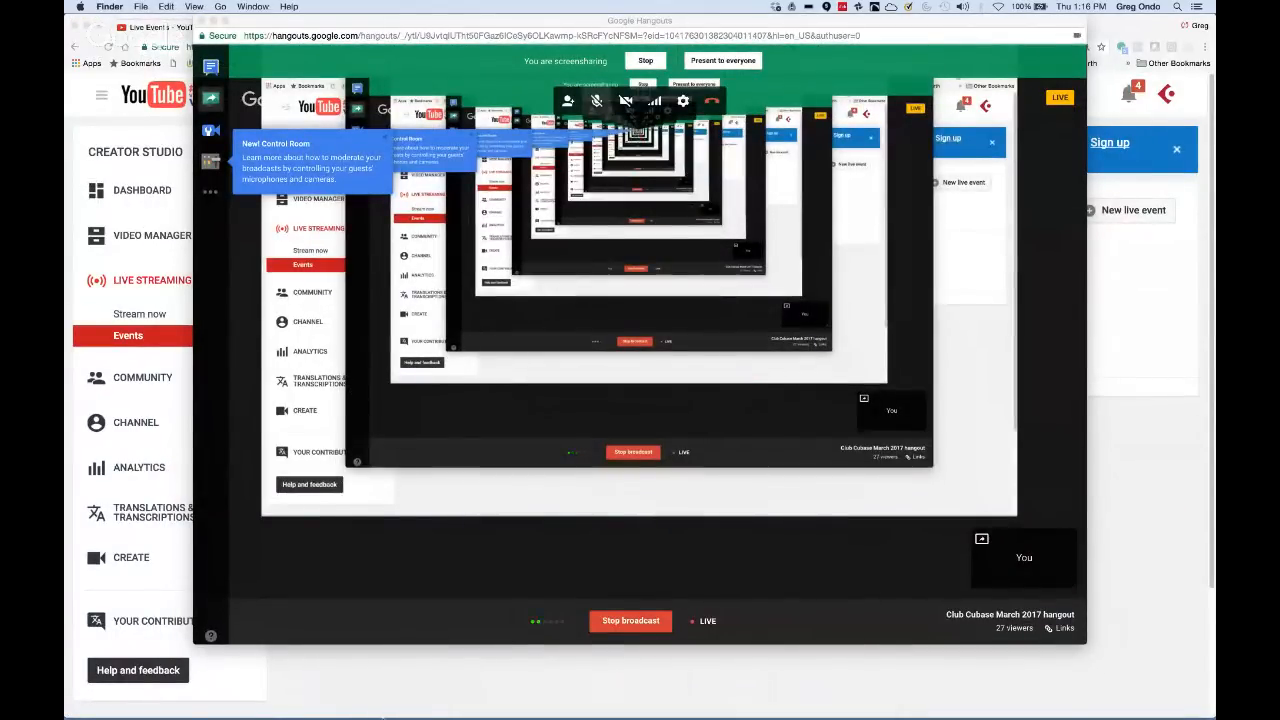
mouse_move(384, 718)
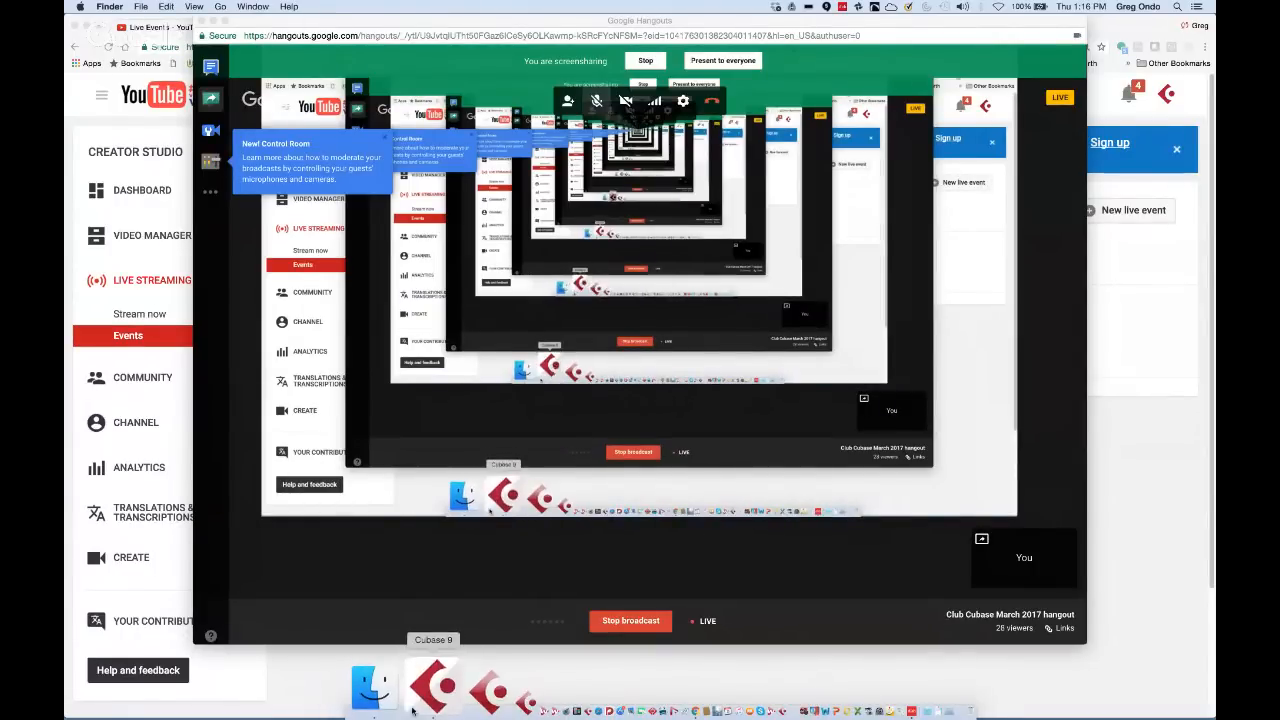
left_click(433, 687)
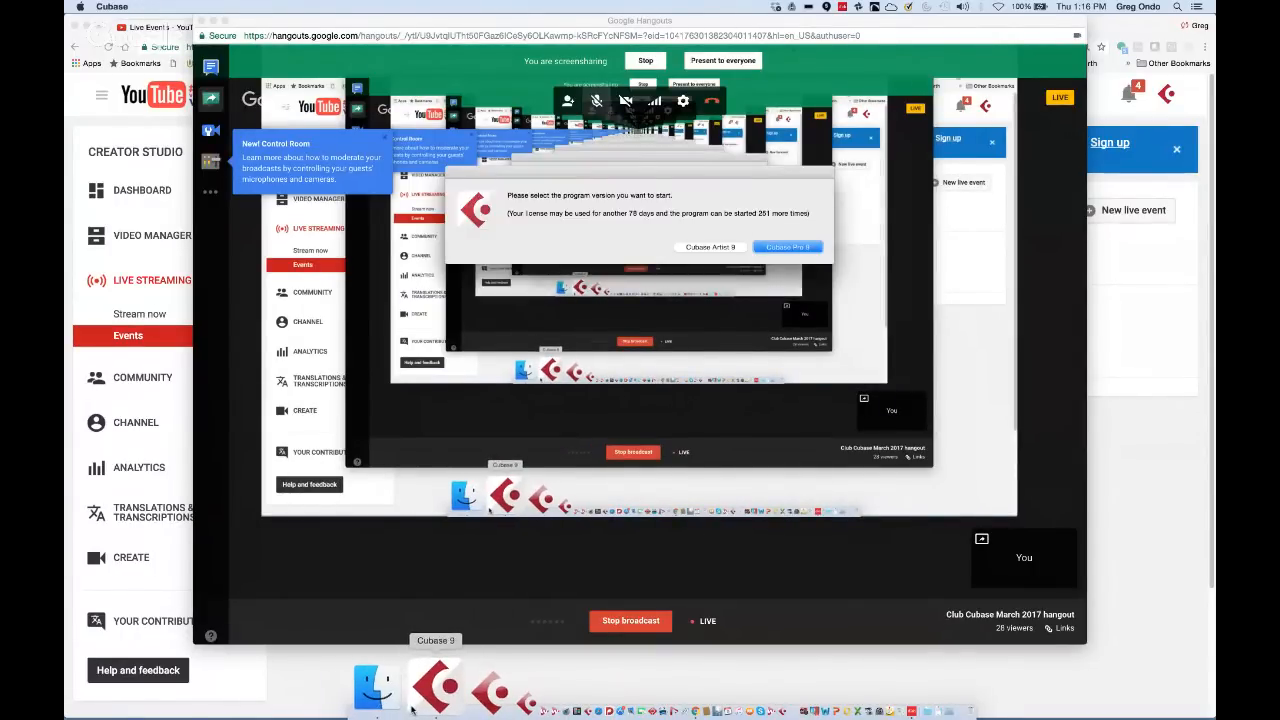
left_click(789, 247)
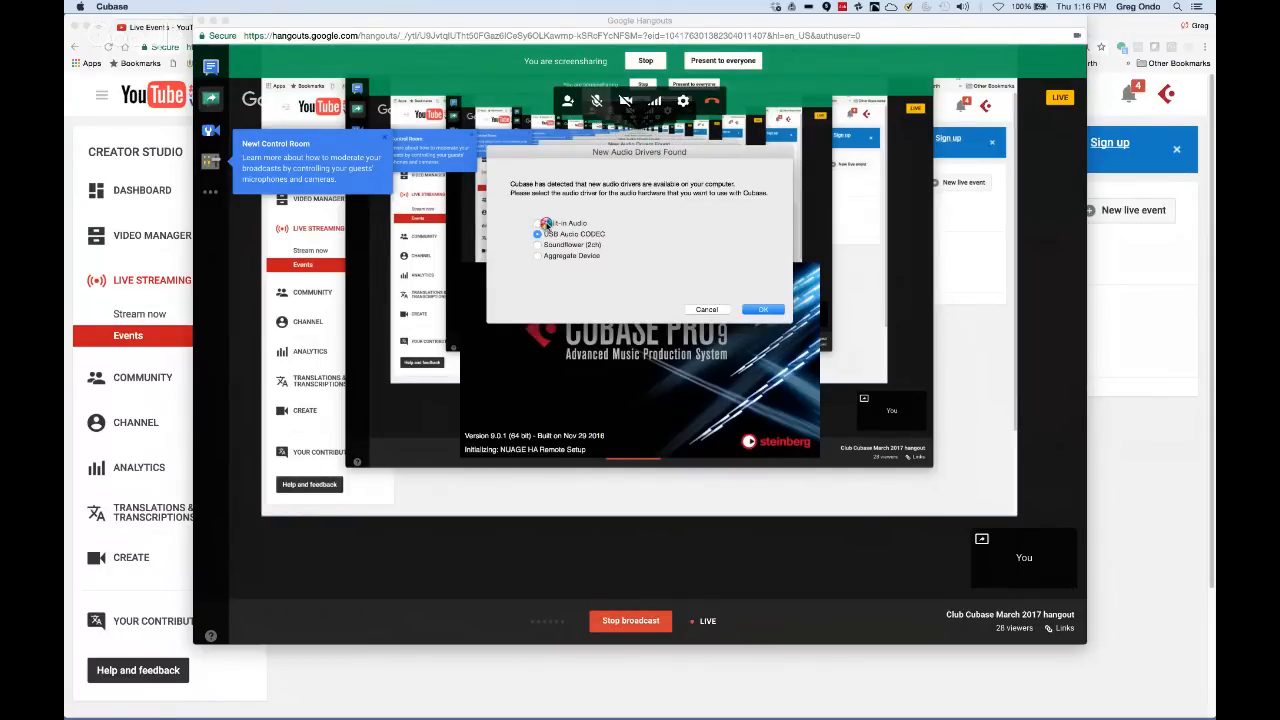
left_click(538, 223)
left_click(760, 310)
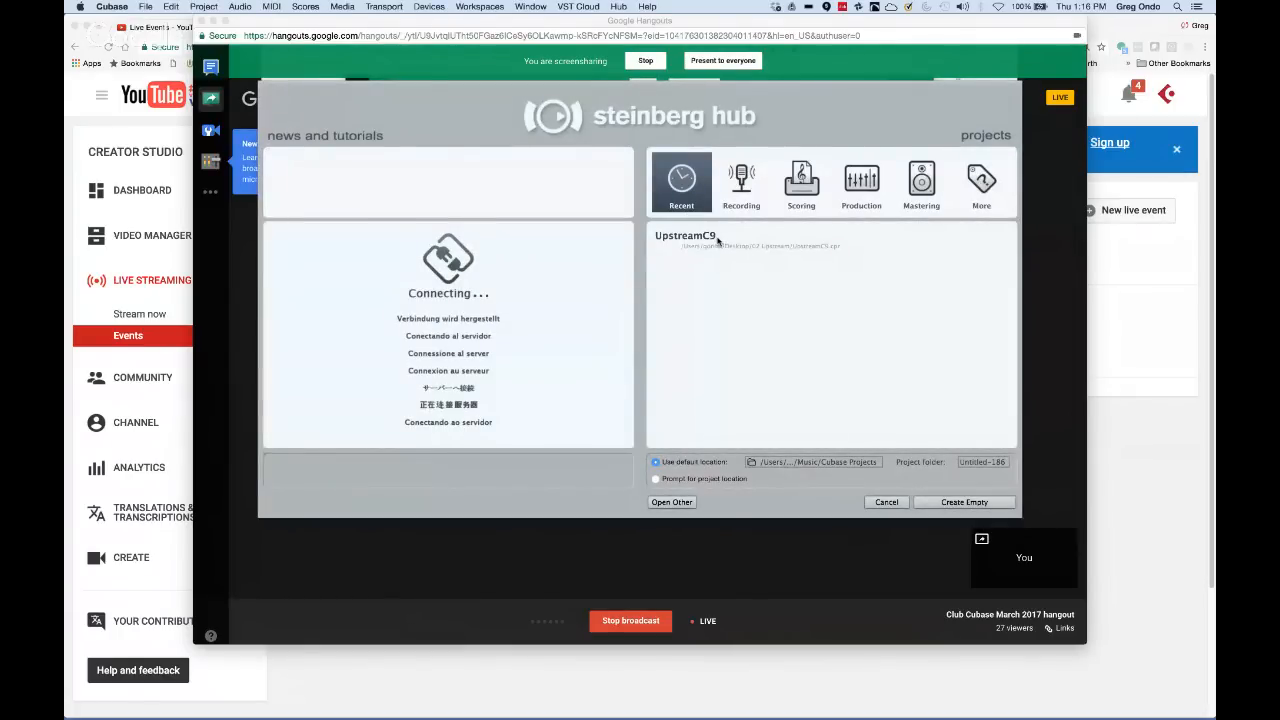
Open the recent project UpstreamC9 and dismiss its missing files without locating them
double_click(716, 241)
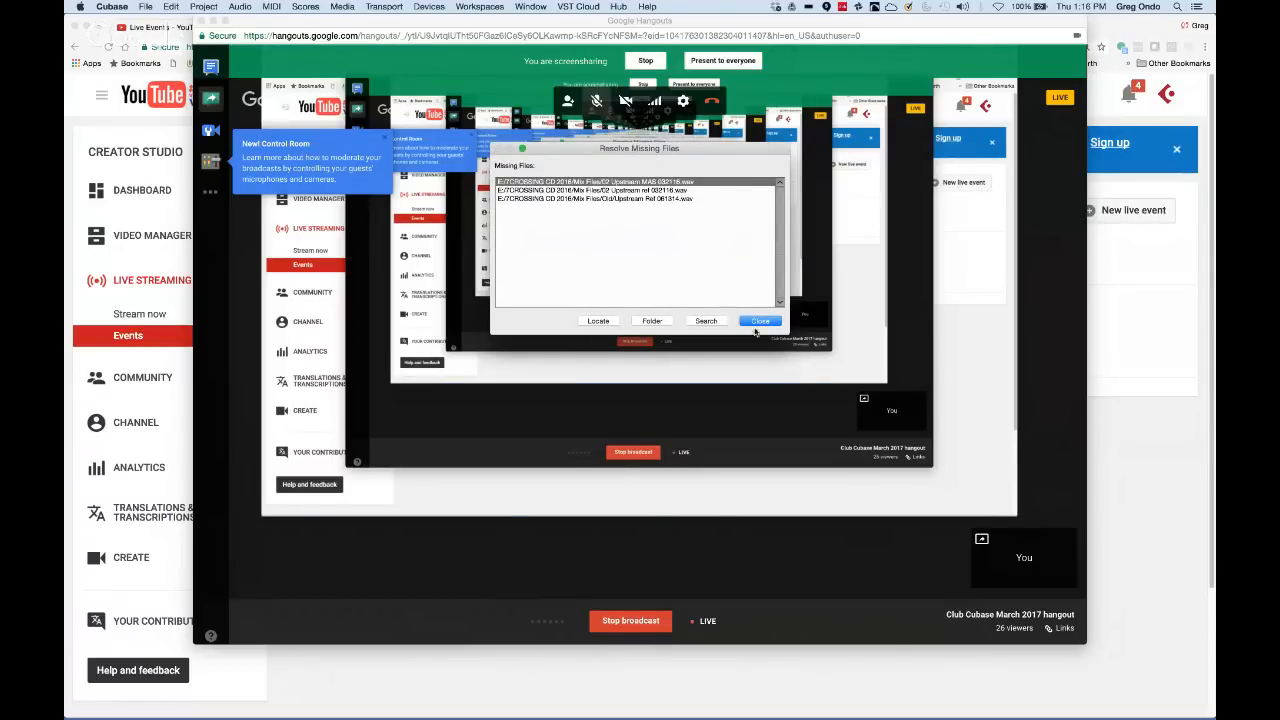
left_click(760, 321)
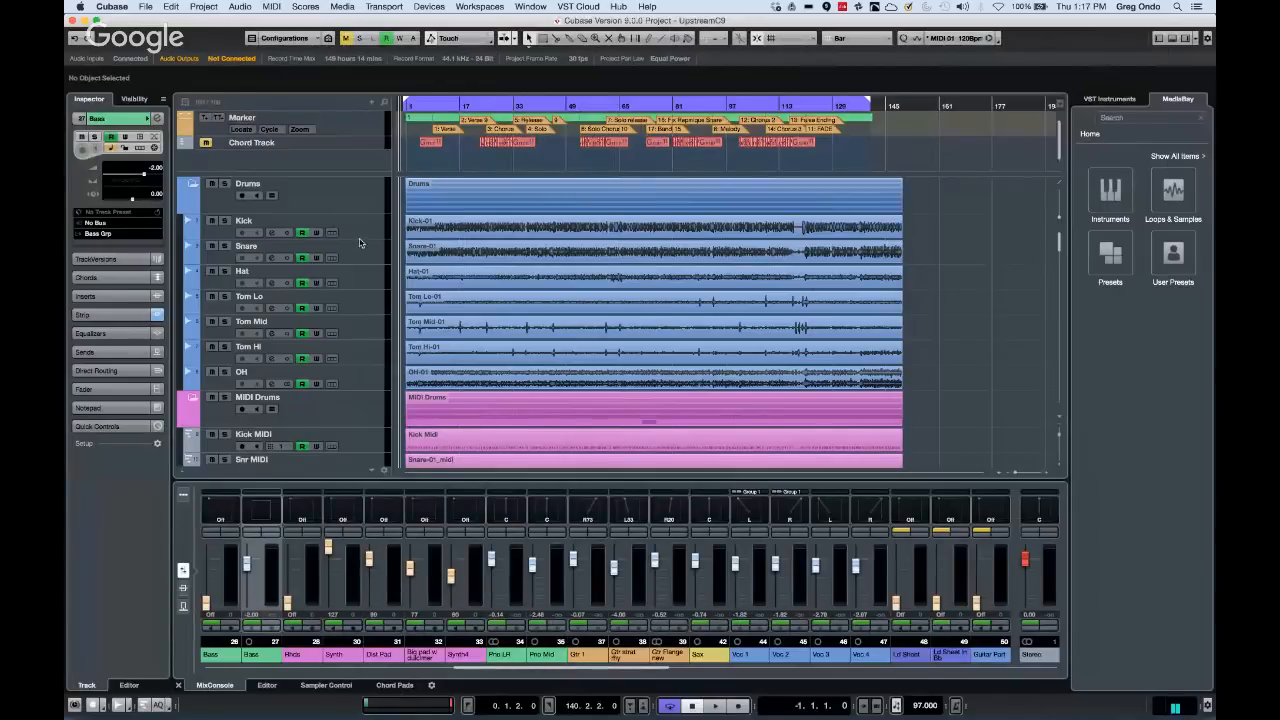
Enlarge the Kick track and split its audio event at bars 28 and 37
left_click_drag(360, 241, 357, 284)
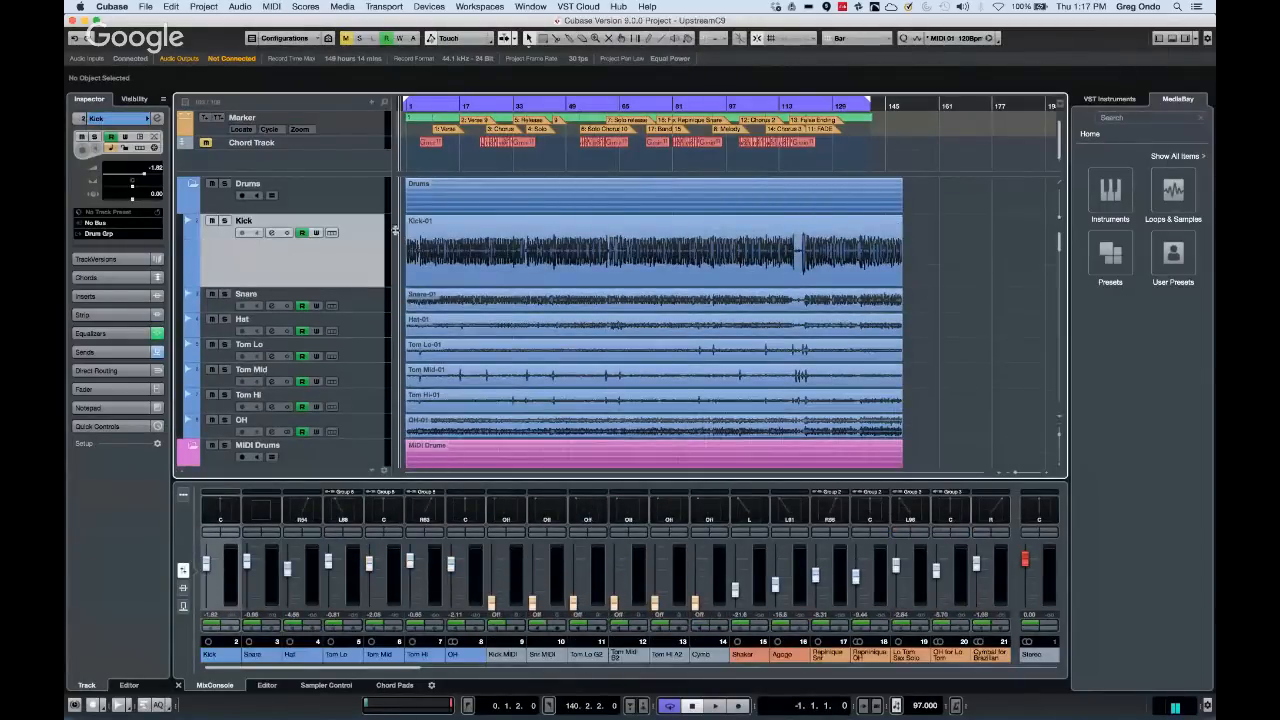
left_click(460, 106)
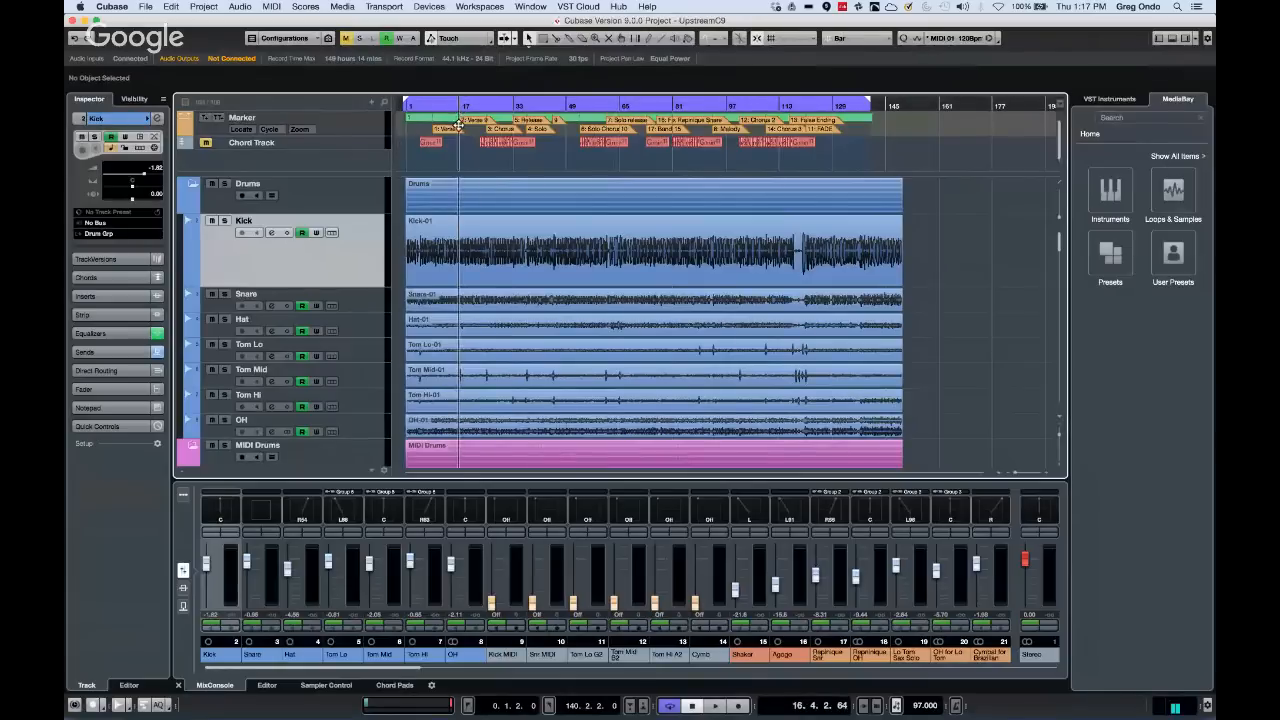
left_click_drag(458, 126, 460, 168)
right_click(563, 252)
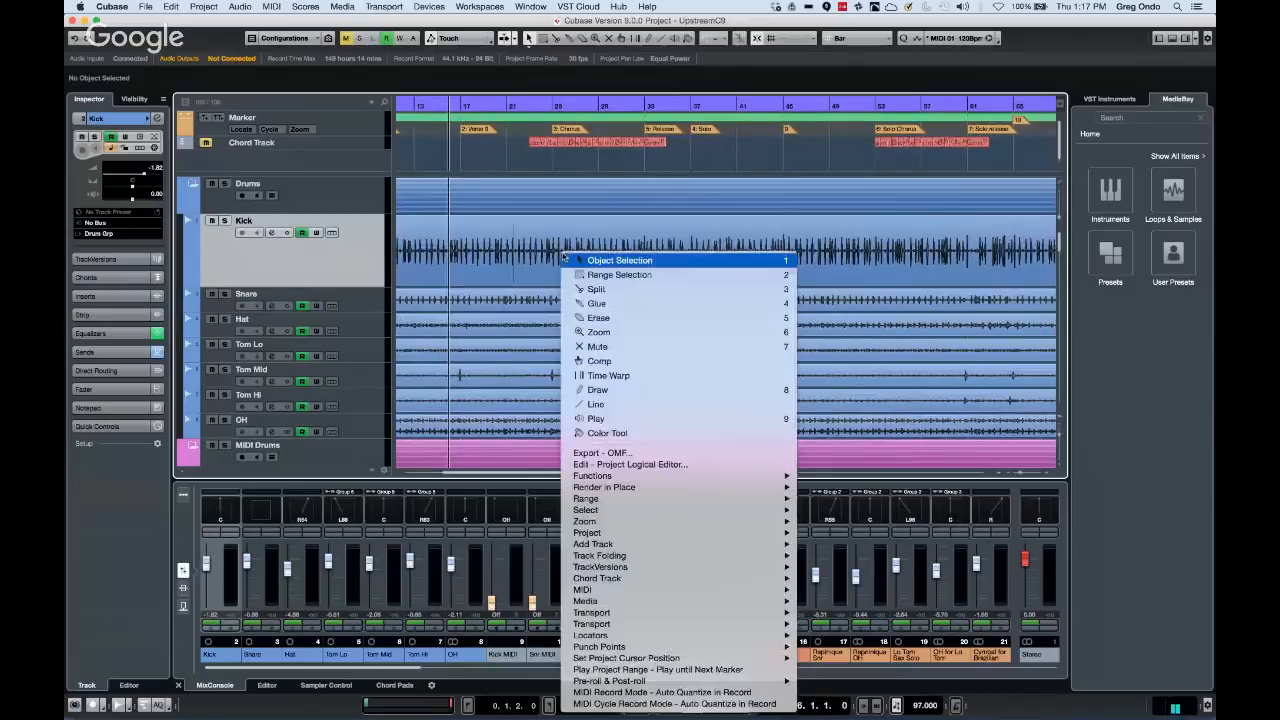
left_click(620, 275)
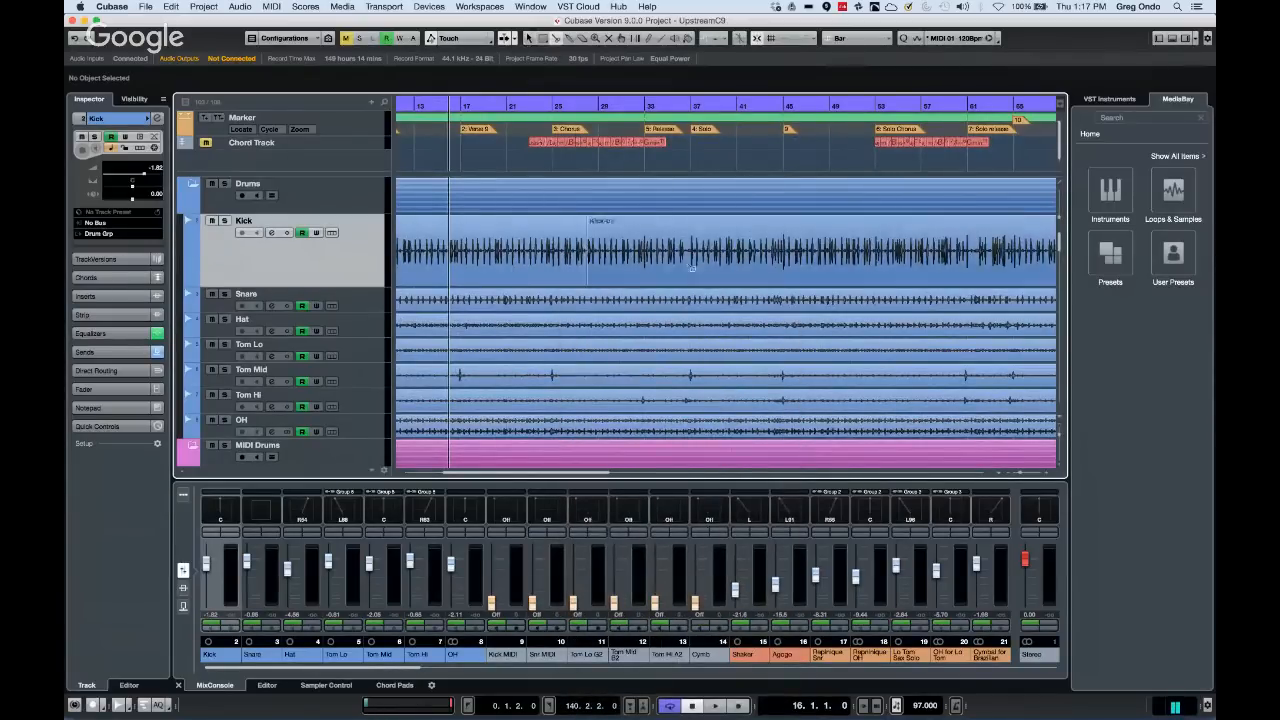
Mute the Kick event between bars 28 and 37 with the Mute tool
right_click(644, 257)
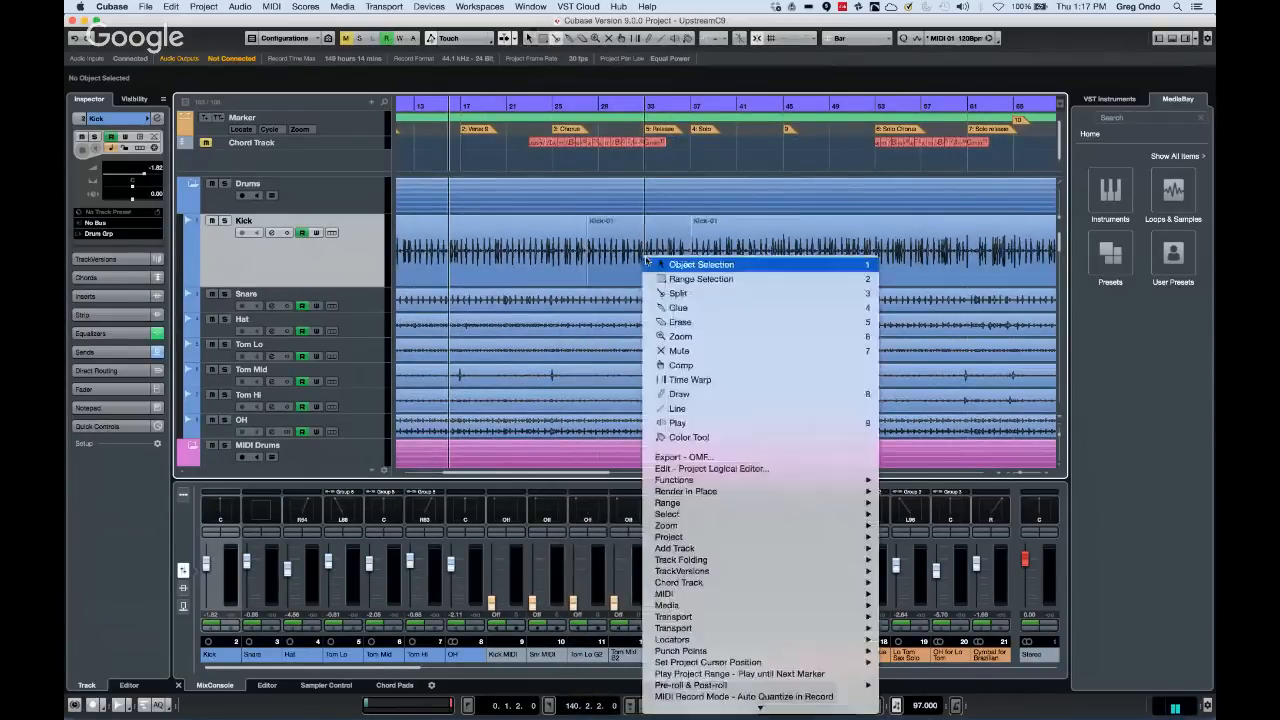
left_click(680, 351)
left_click(663, 272)
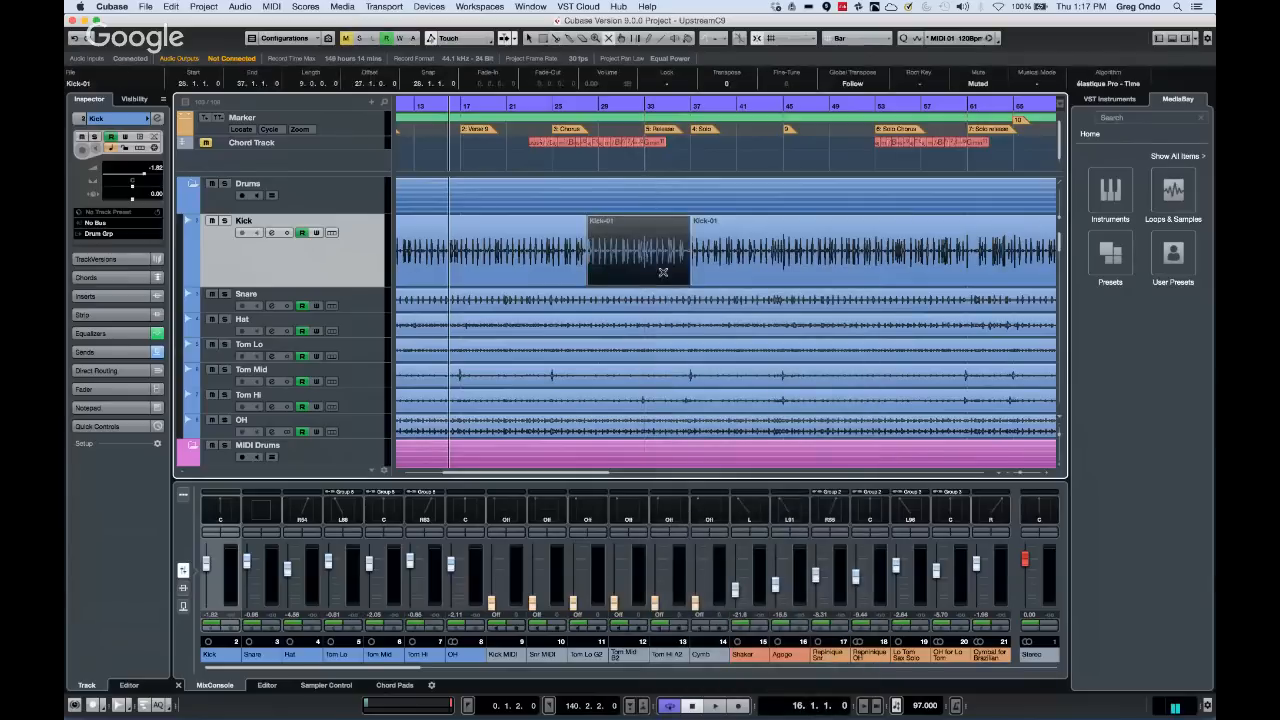
Select the range from bar 48 to bar 56 on the Kick track and split the event at its boundaries
right_click(655, 290)
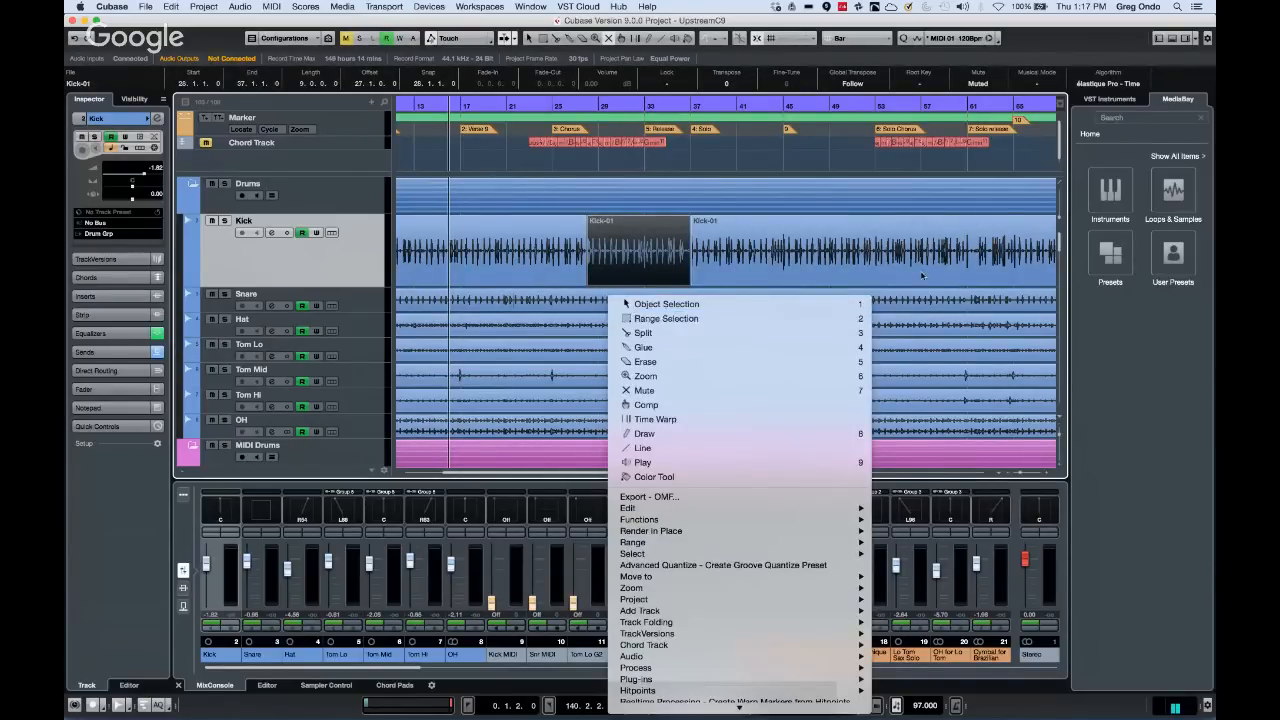
left_click(674, 320)
left_click_drag(818, 250, 908, 241)
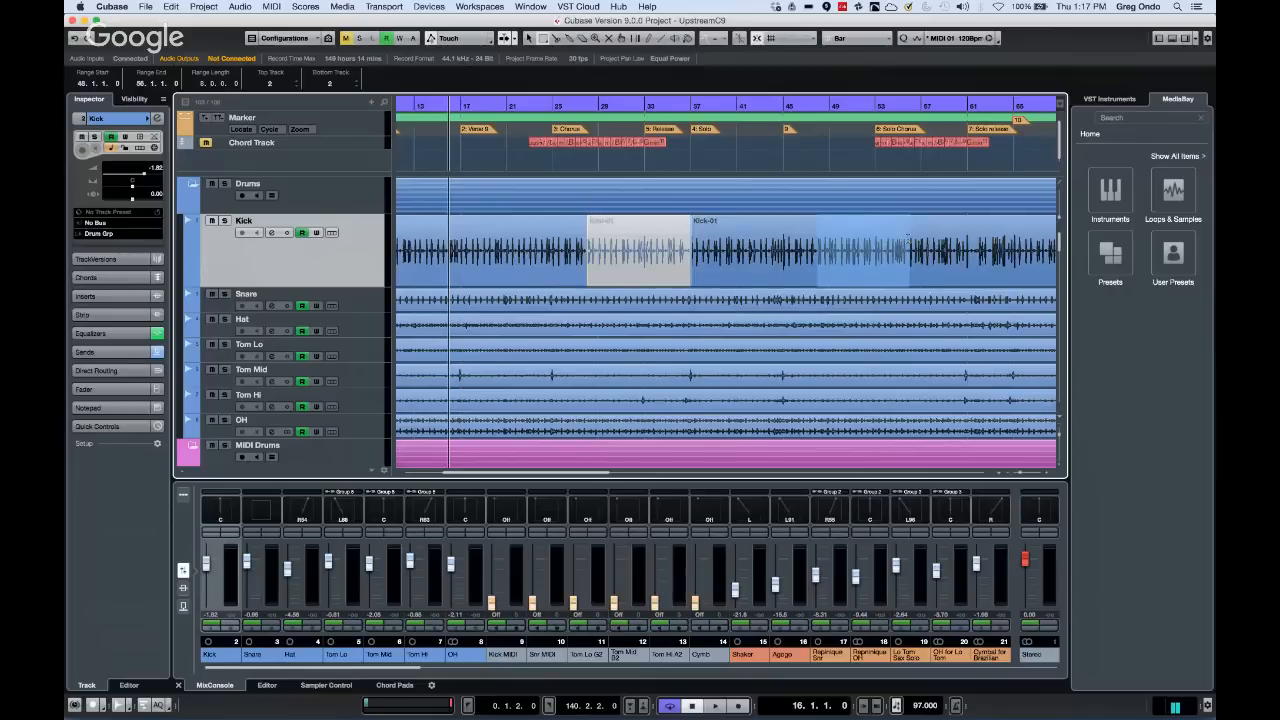
right_click(870, 233)
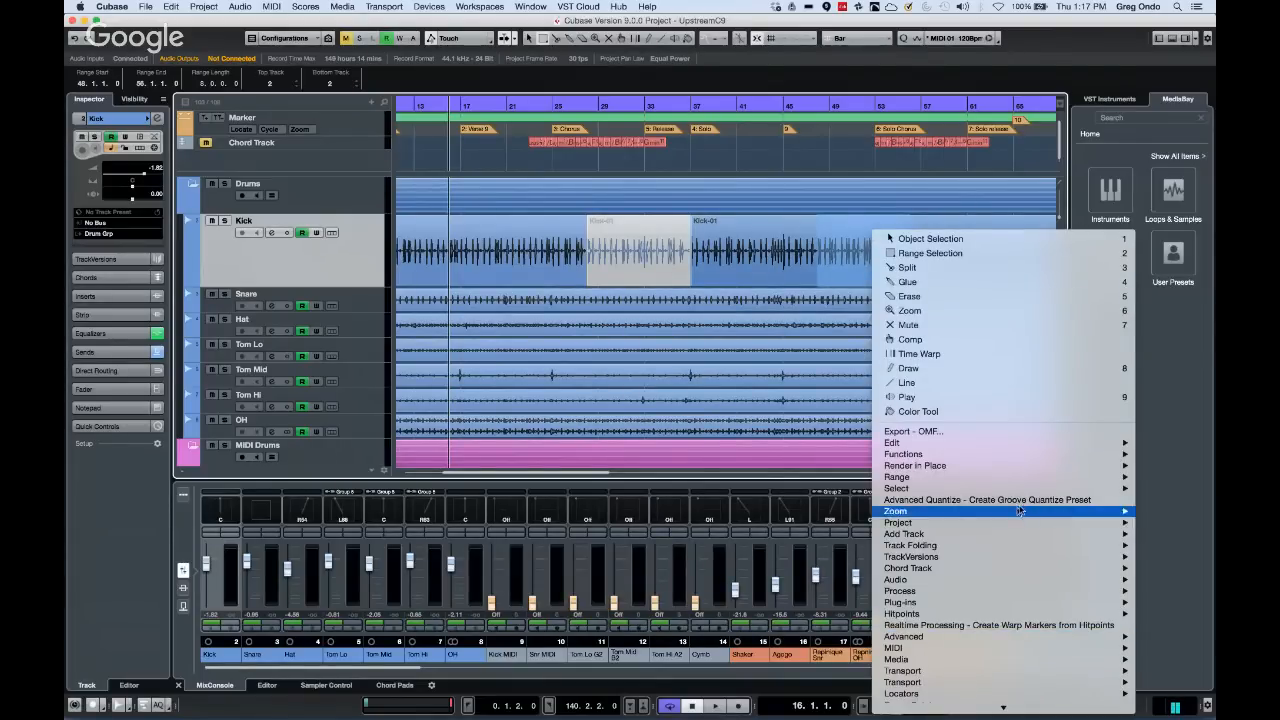
mouse_move(1028, 481)
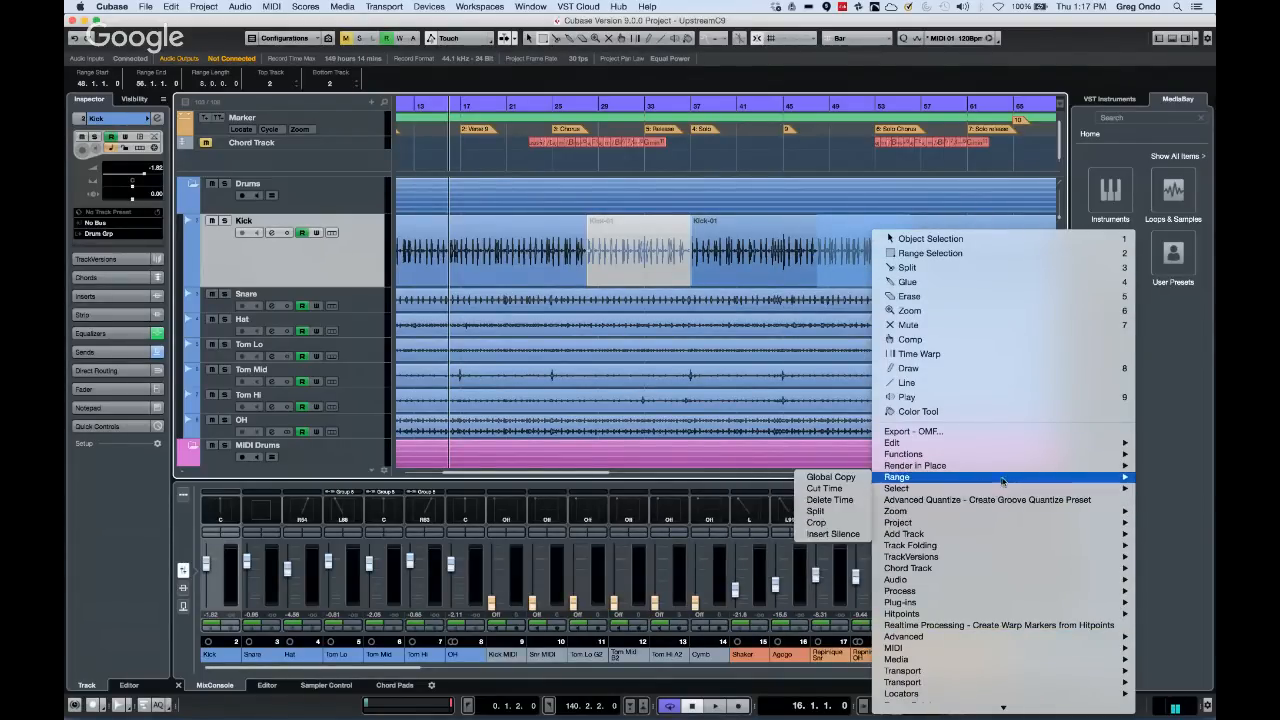
left_click(857, 513)
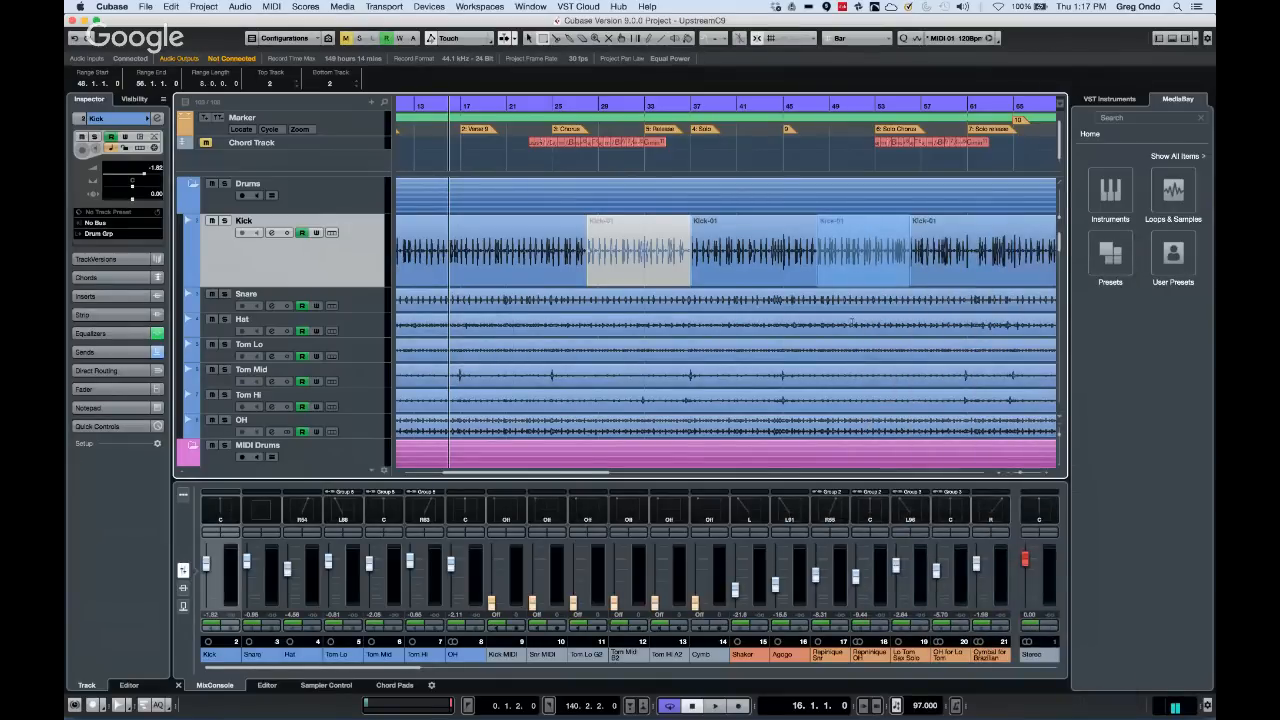
Mute the Kick event between bars 48 and 56, leaving nothing selected
right_click(847, 243)
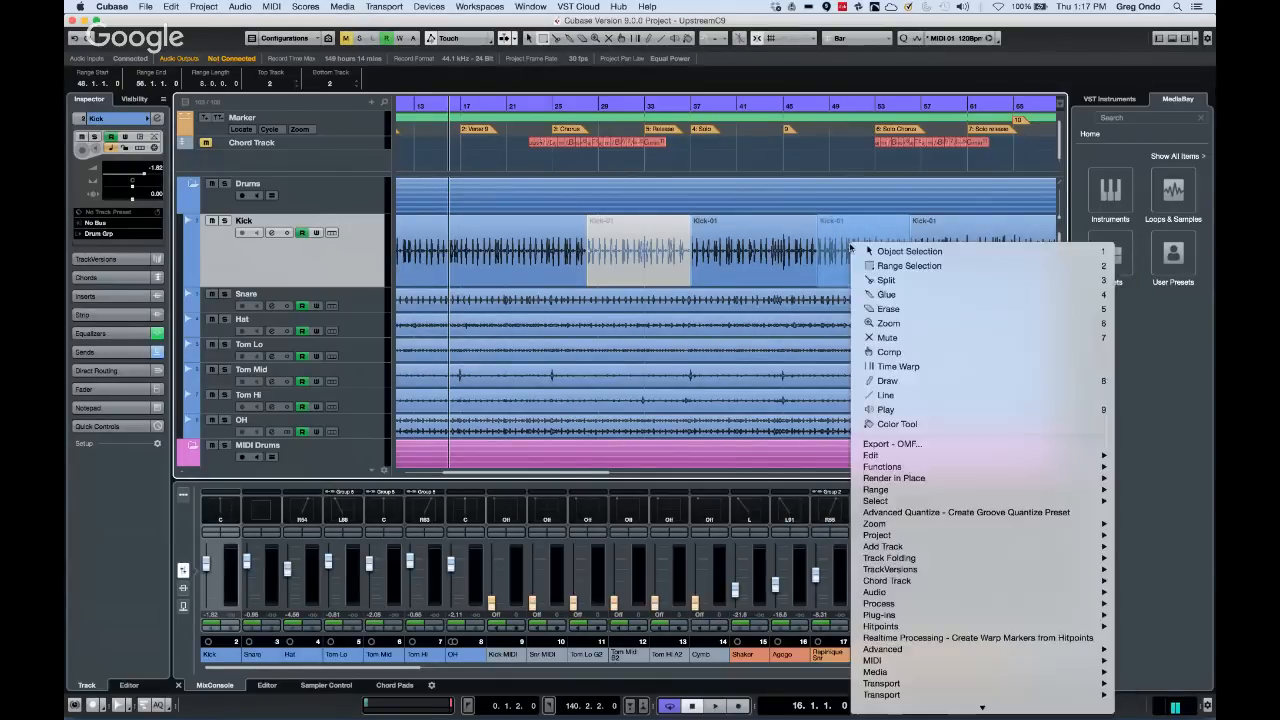
left_click(900, 353)
left_click(825, 228)
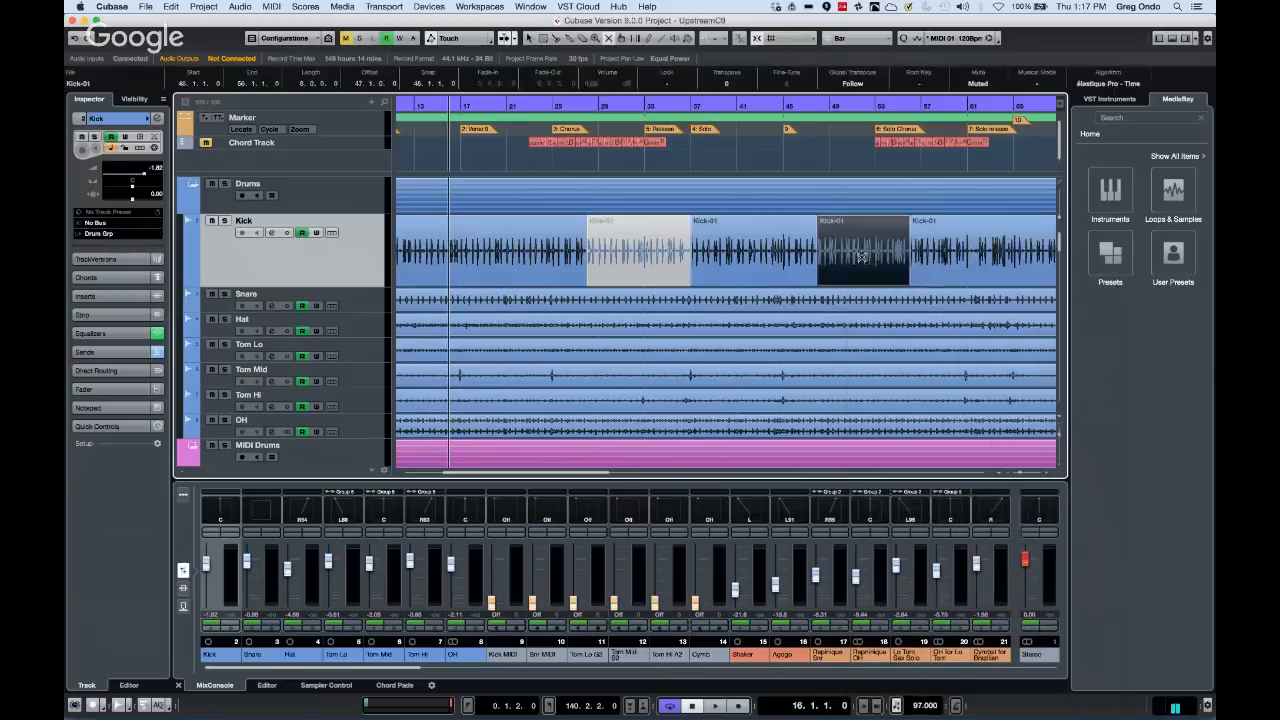
left_click(785, 161)
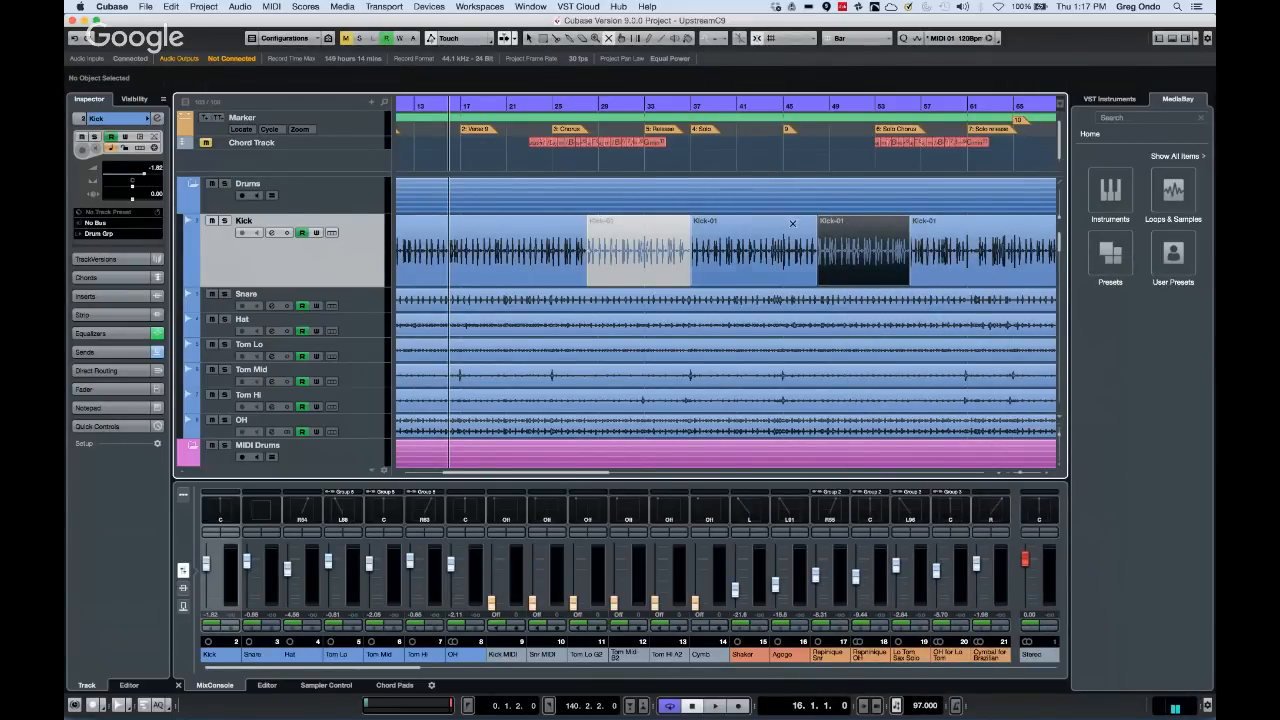
Select the Kick event between bars 37 and 48, activate the Object Selection tool, and clear the selection
left_click(792, 238)
right_click(797, 244)
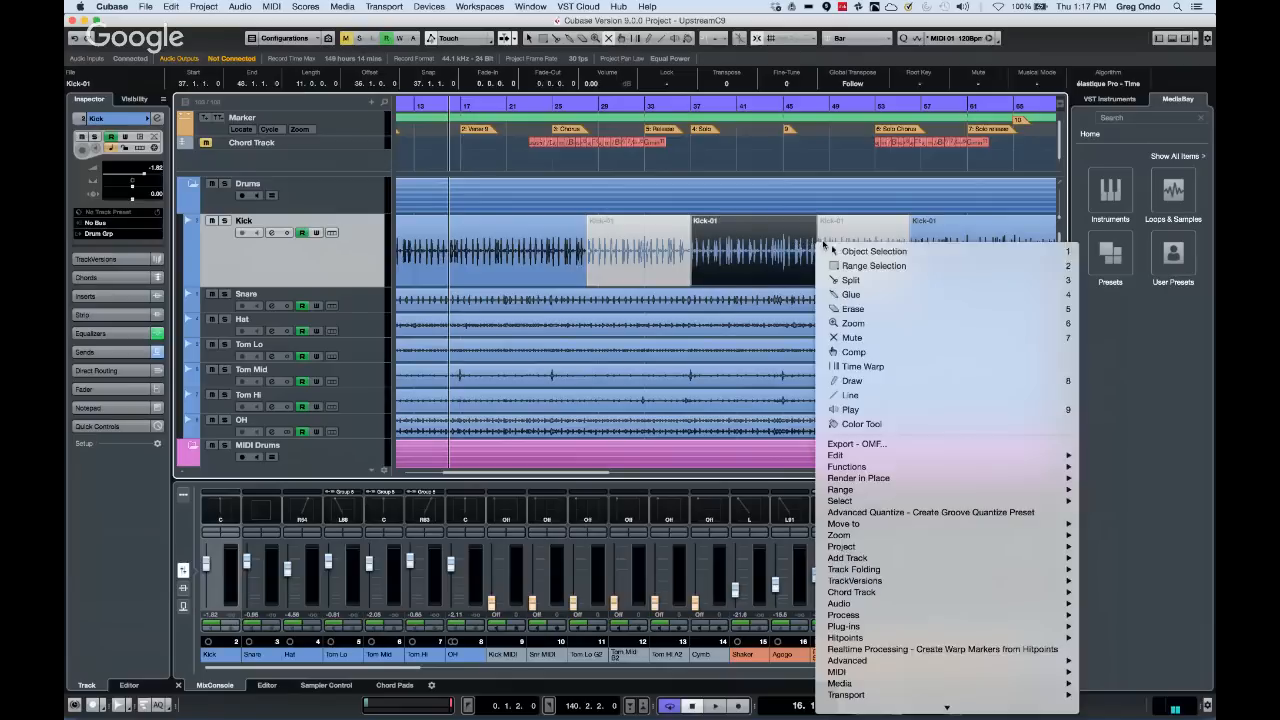
left_click(850, 250)
left_click(789, 172)
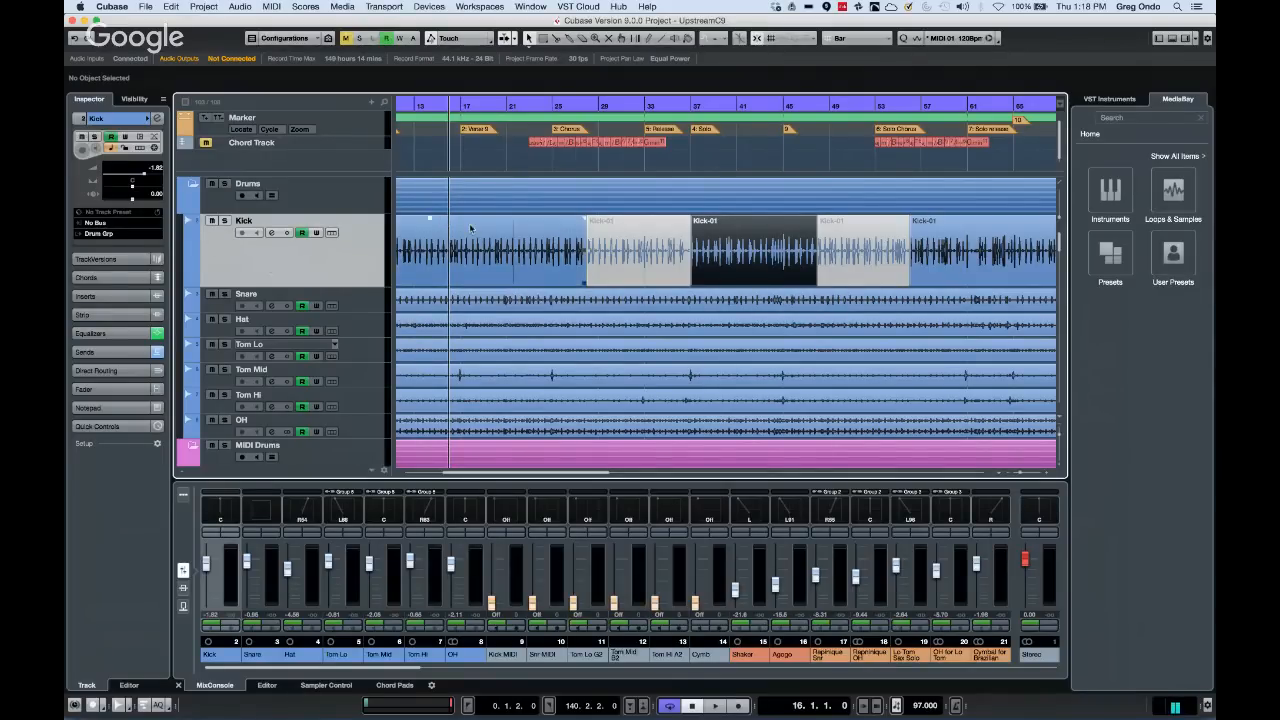
Unmute the Kick events at bars 28–37 and 48–56 with the Mute tool
right_click(664, 234)
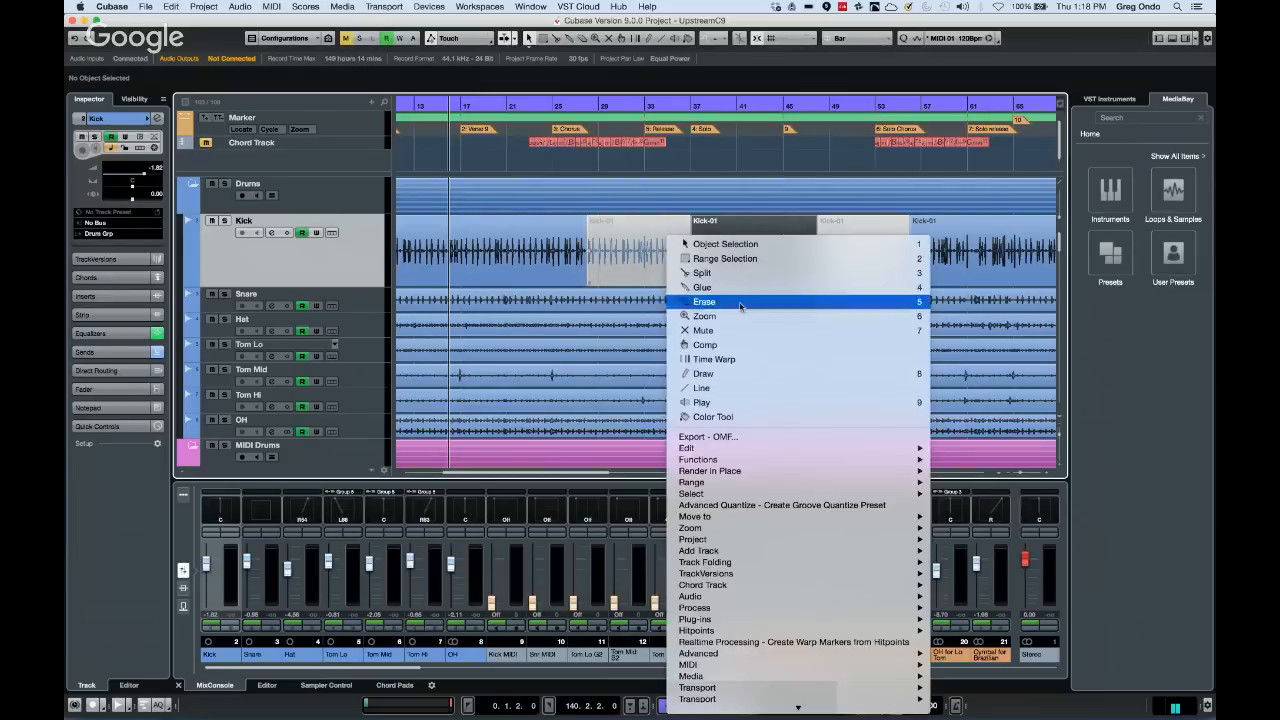
left_click(738, 331)
left_click(640, 255)
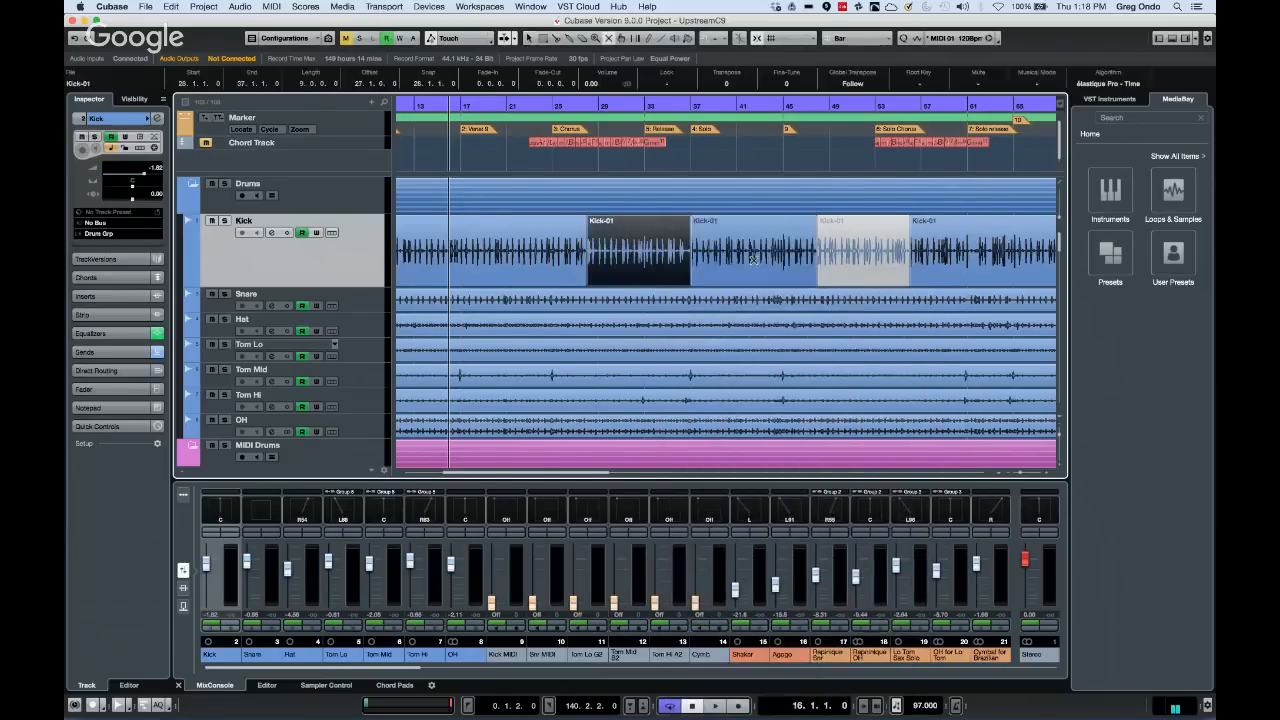
left_click(825, 263)
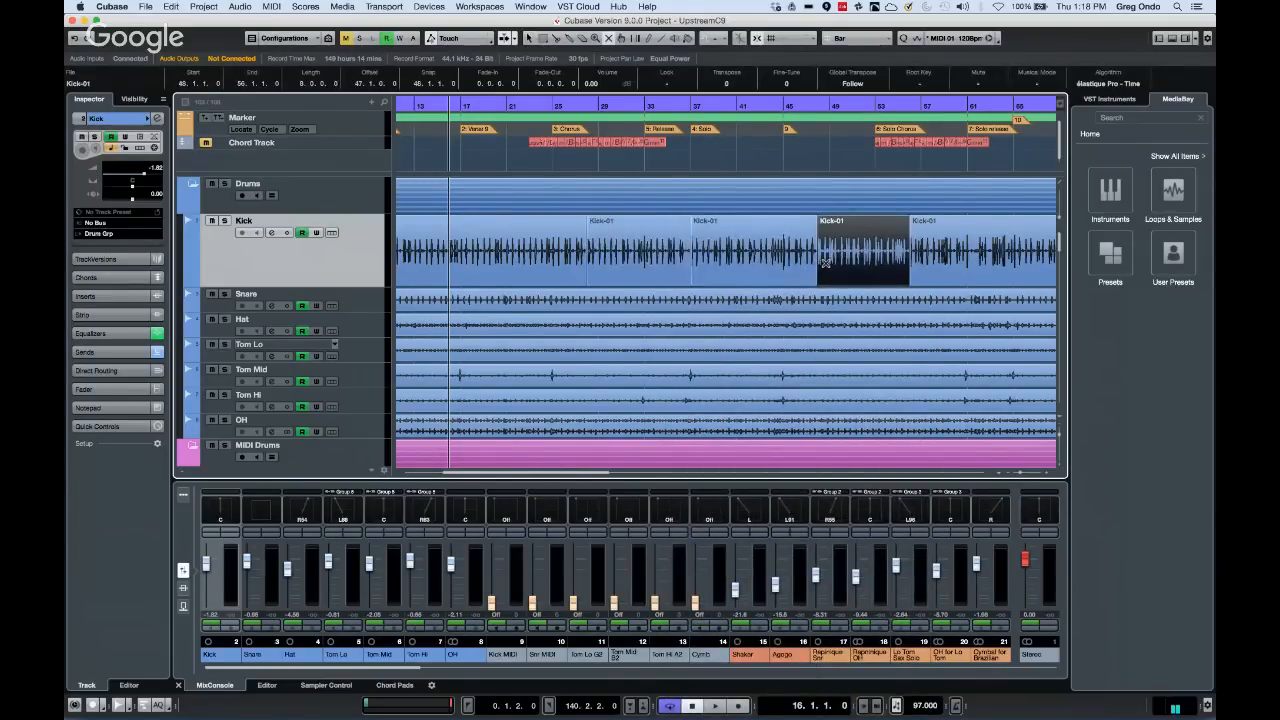
left_click(845, 246)
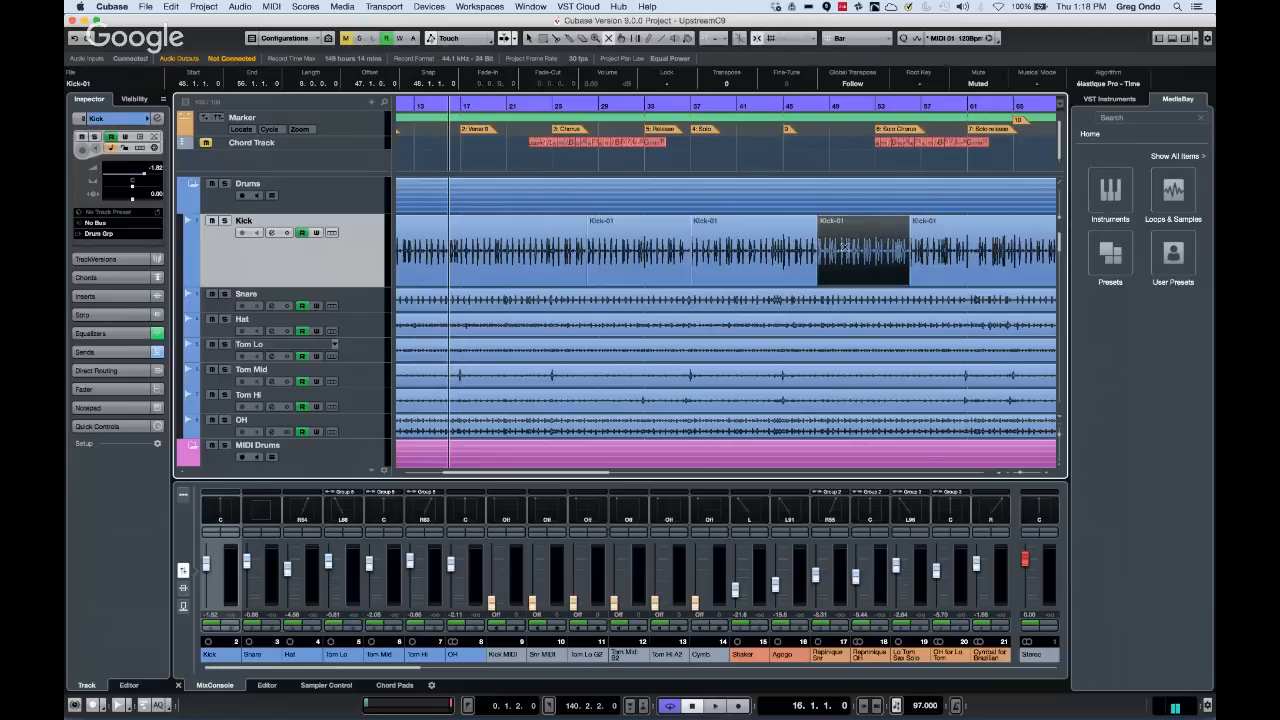
left_click(851, 250)
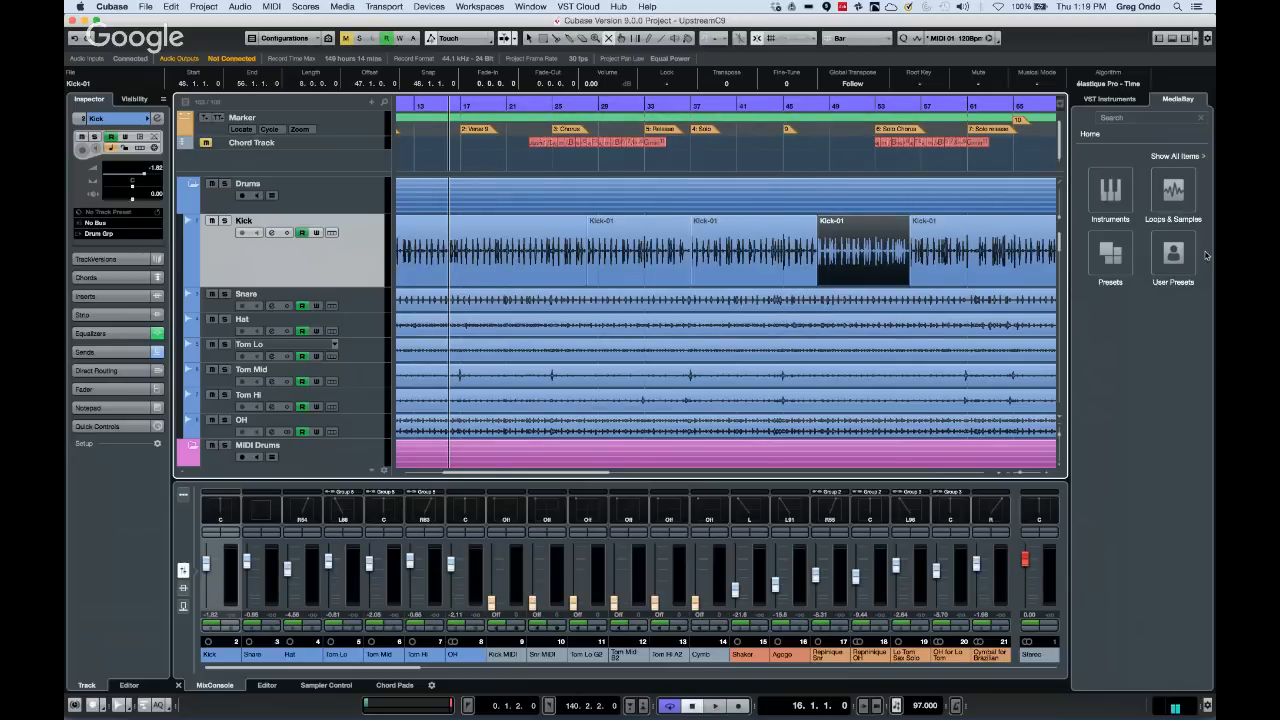
Show the Instruments category in MediaBay, check the loaded VST instruments rack, and return to the Instruments category
left_click(1178, 98)
left_click(1112, 202)
left_click(1112, 202)
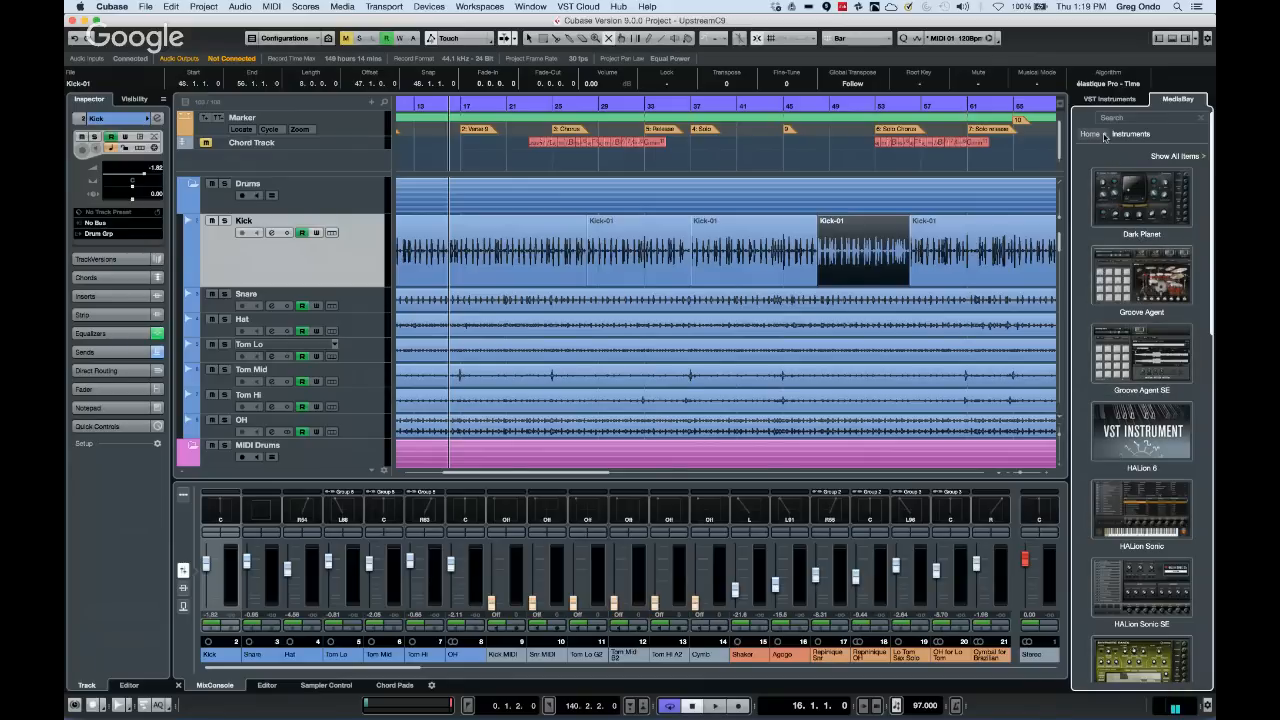
left_click(1108, 99)
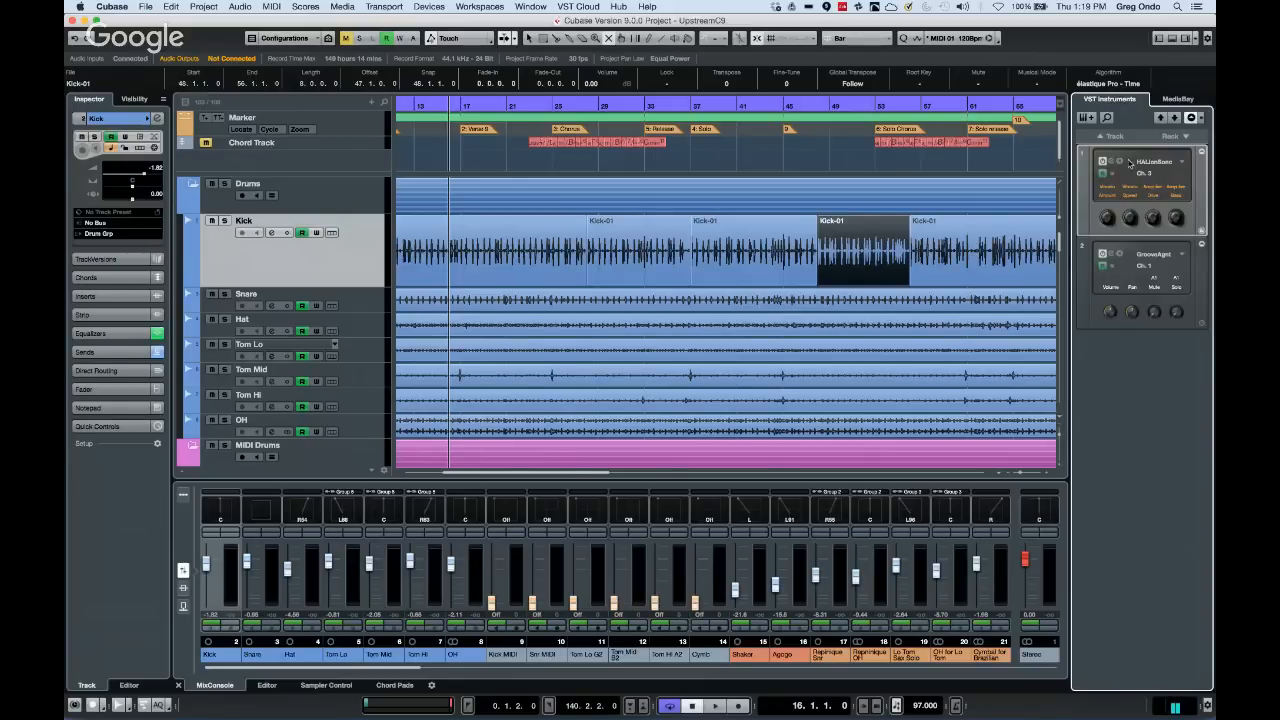
left_click(1178, 97)
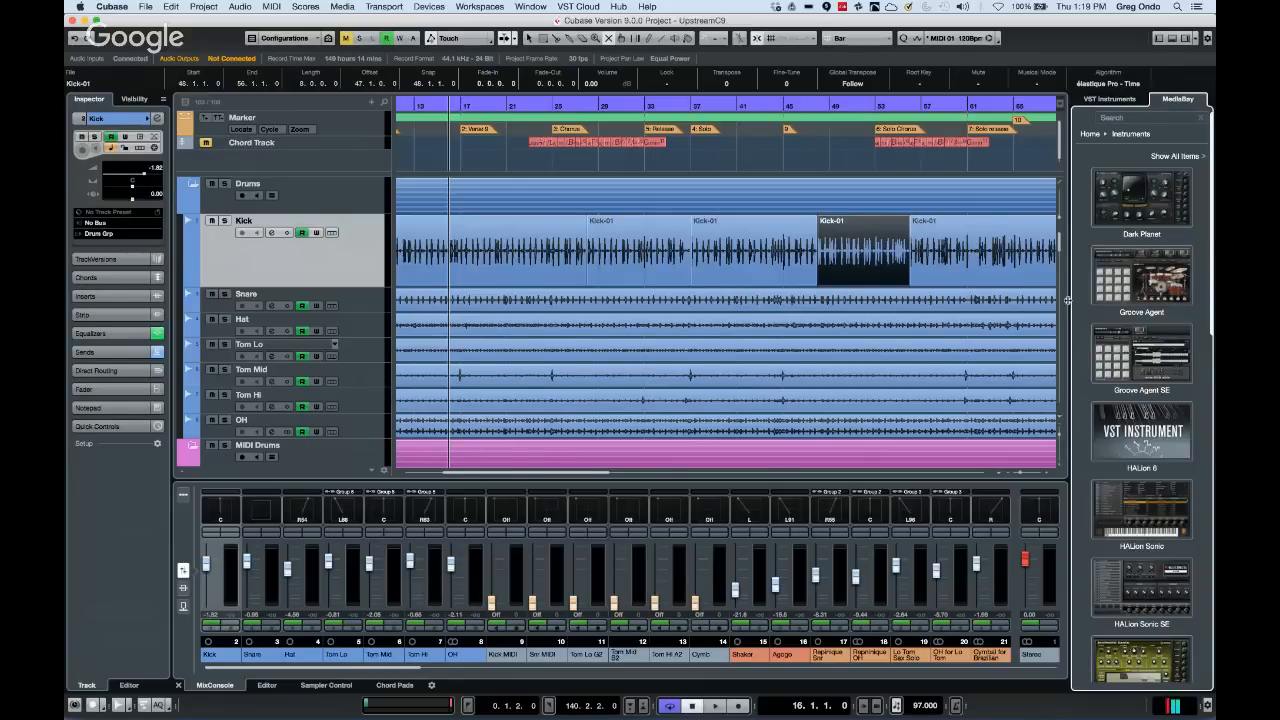
Examine the full list of available instruments in MediaBay, from Dark Planet down to Triebwerk
scroll(1160, 319, "down", 10)
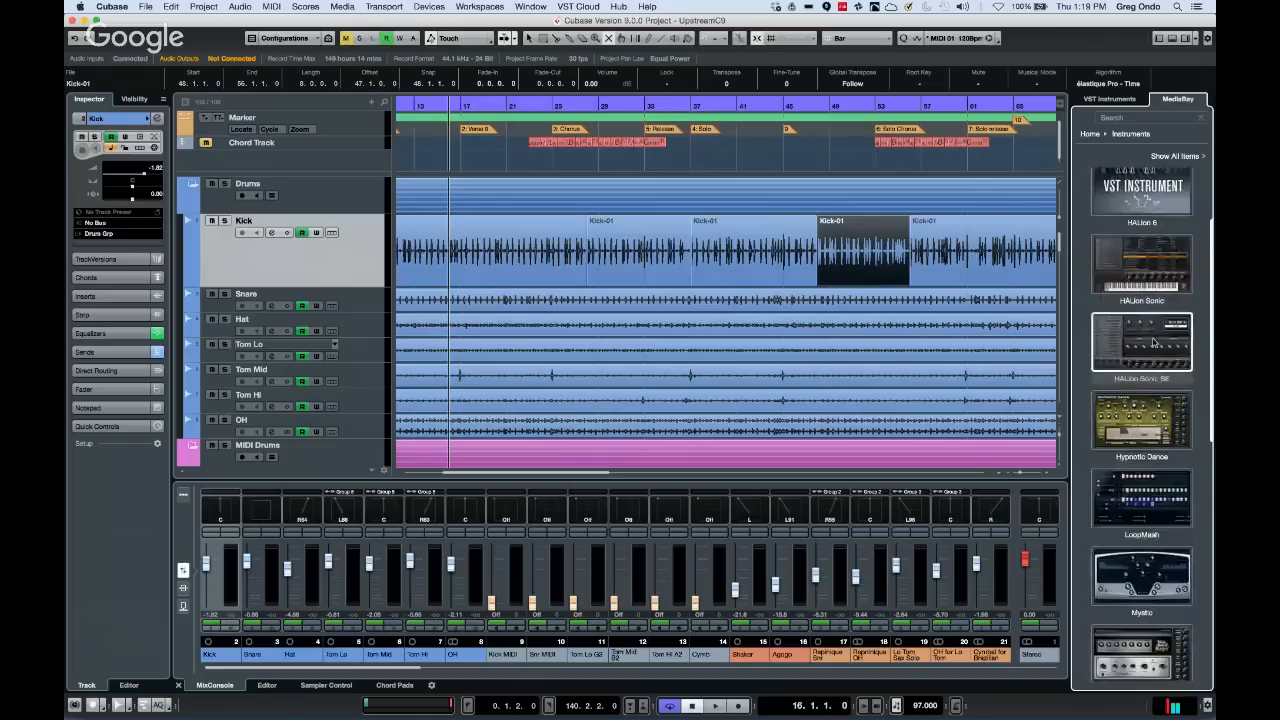
scroll(1156, 339, "up", 10)
scroll(1155, 340, "down", 10)
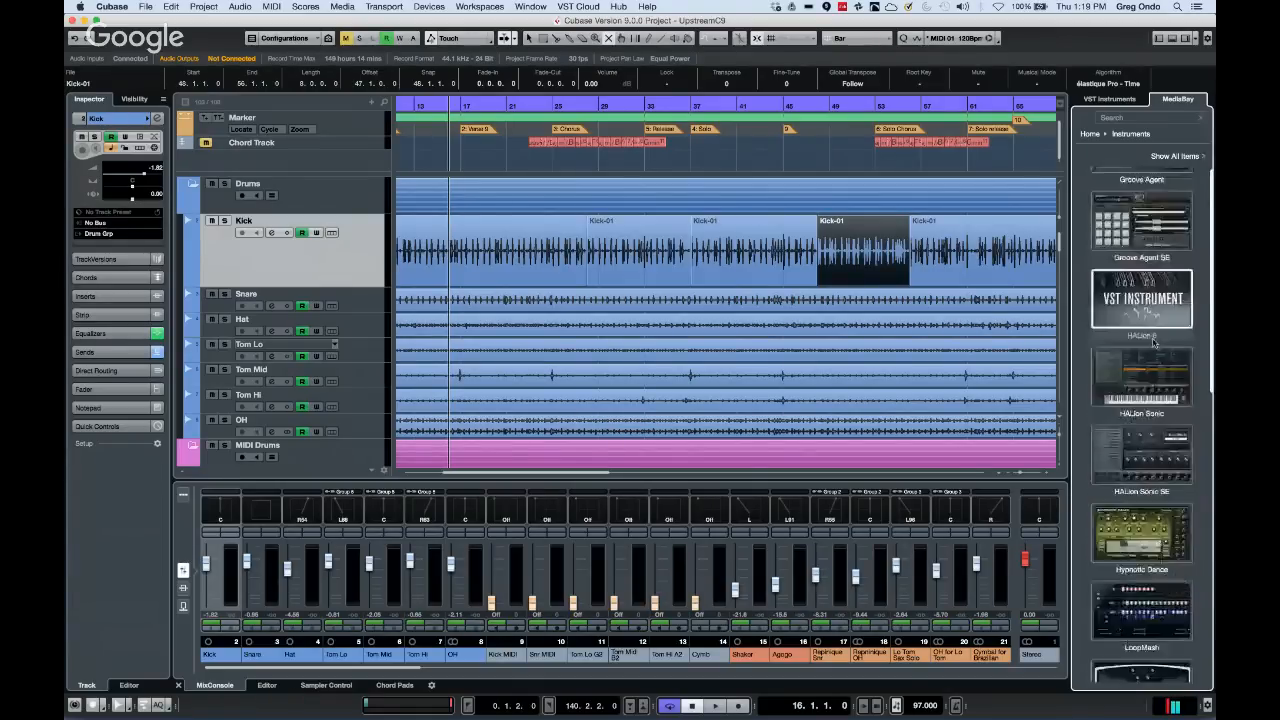
scroll(1146, 349, "up", 5)
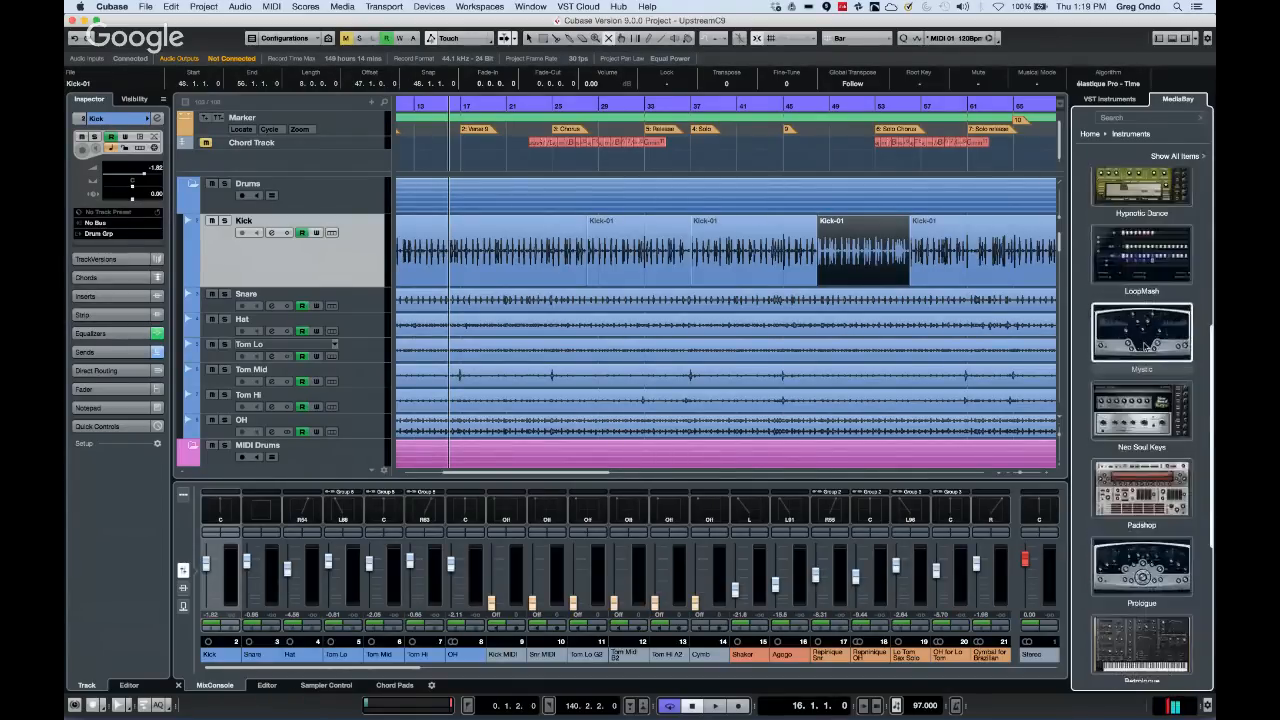
scroll(1146, 347, "down", 8)
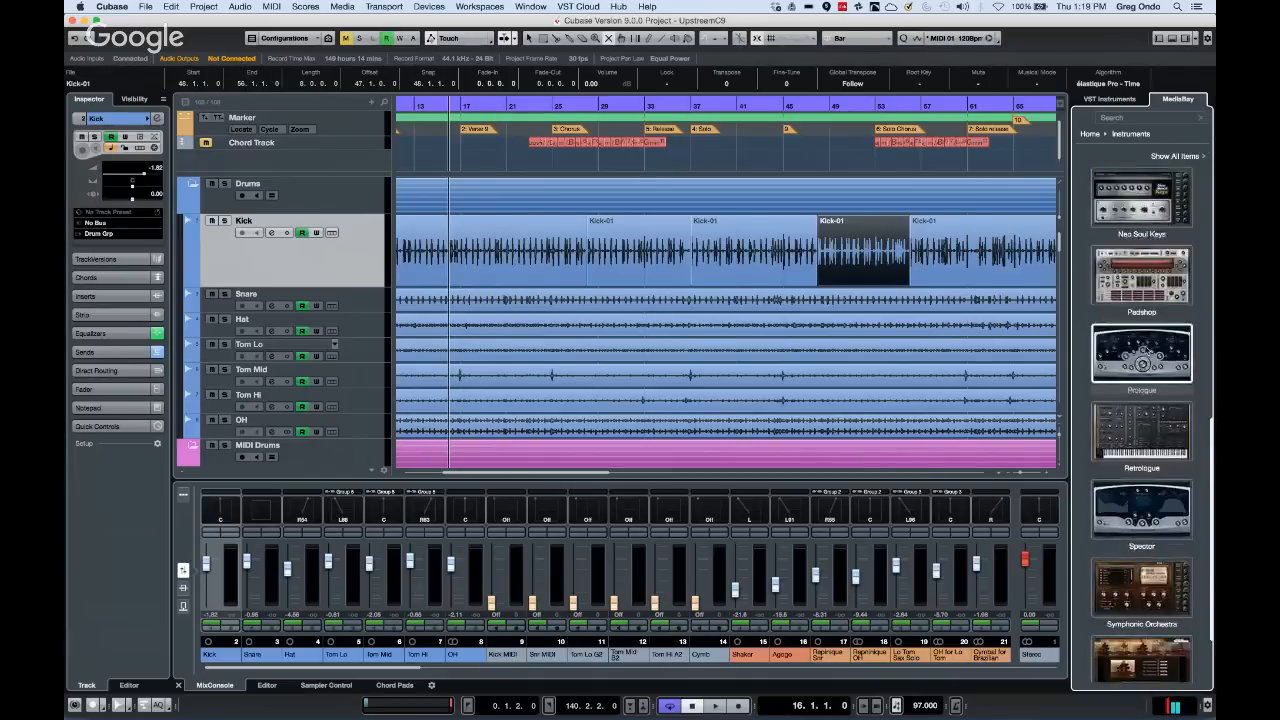
scroll(1146, 347, "up", 7)
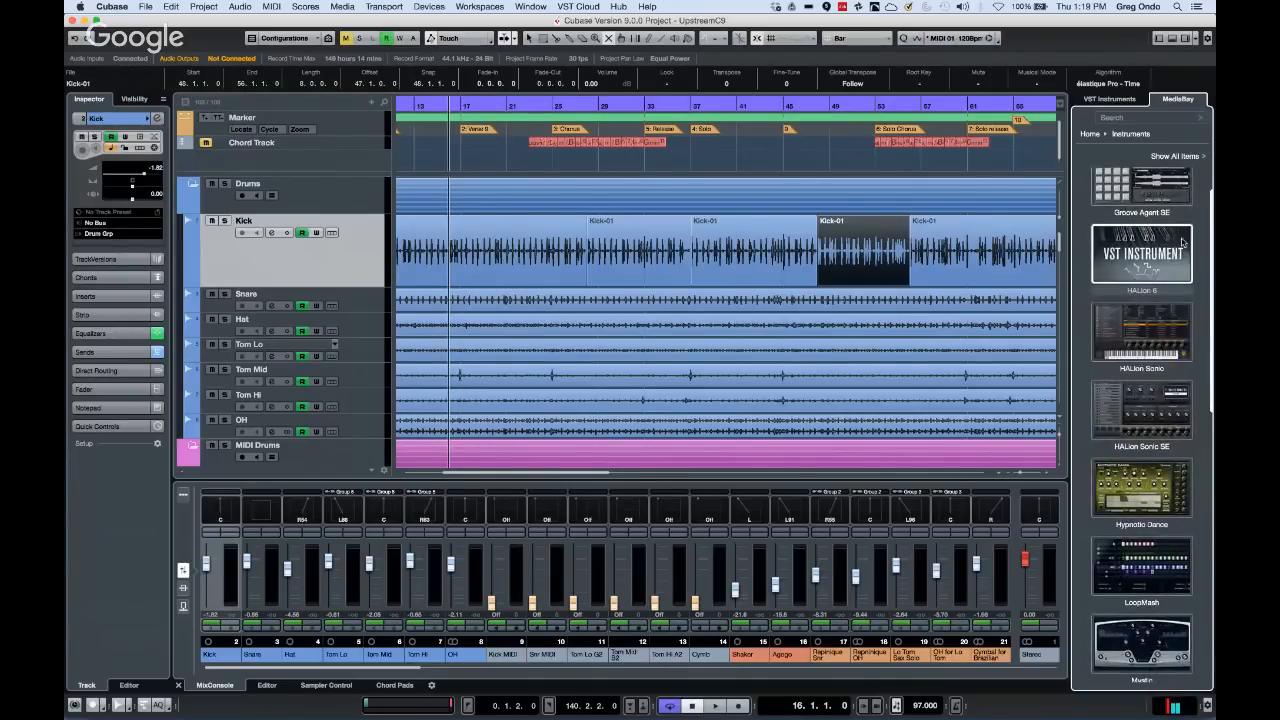
scroll(1165, 266, "up", 2)
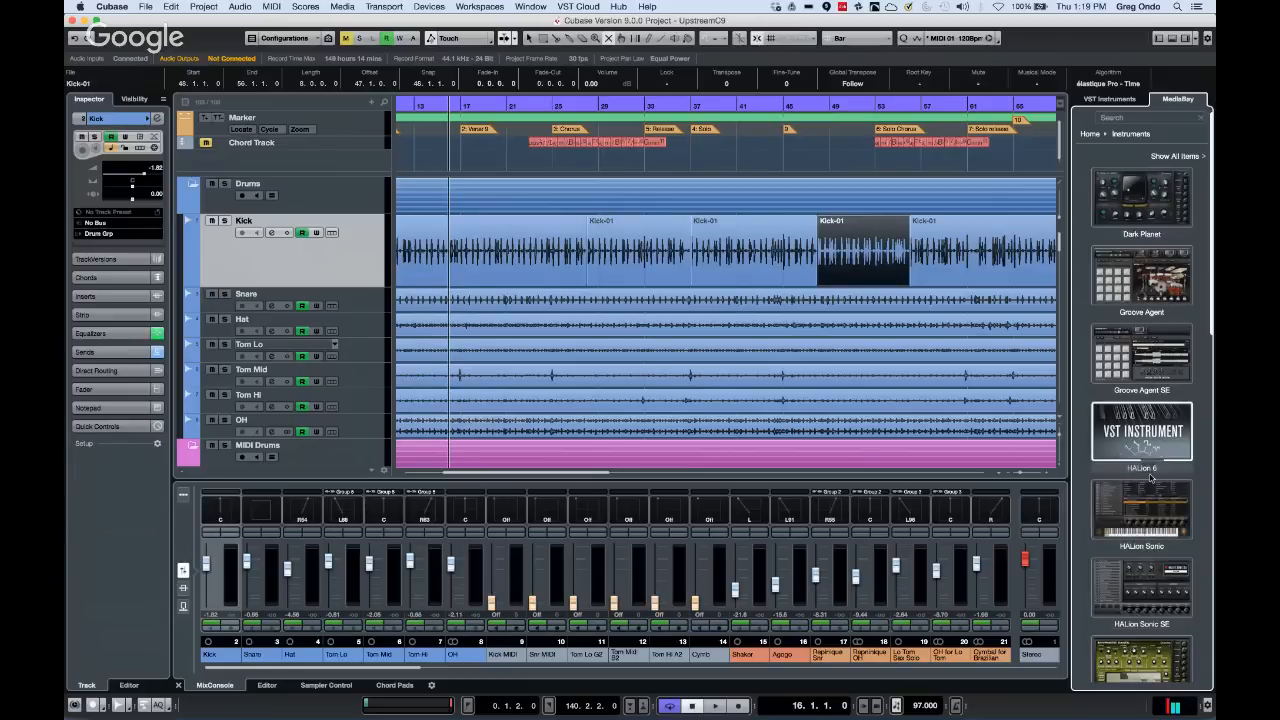
scroll(1149, 514, "down", 1)
scroll(1149, 515, "down", 10)
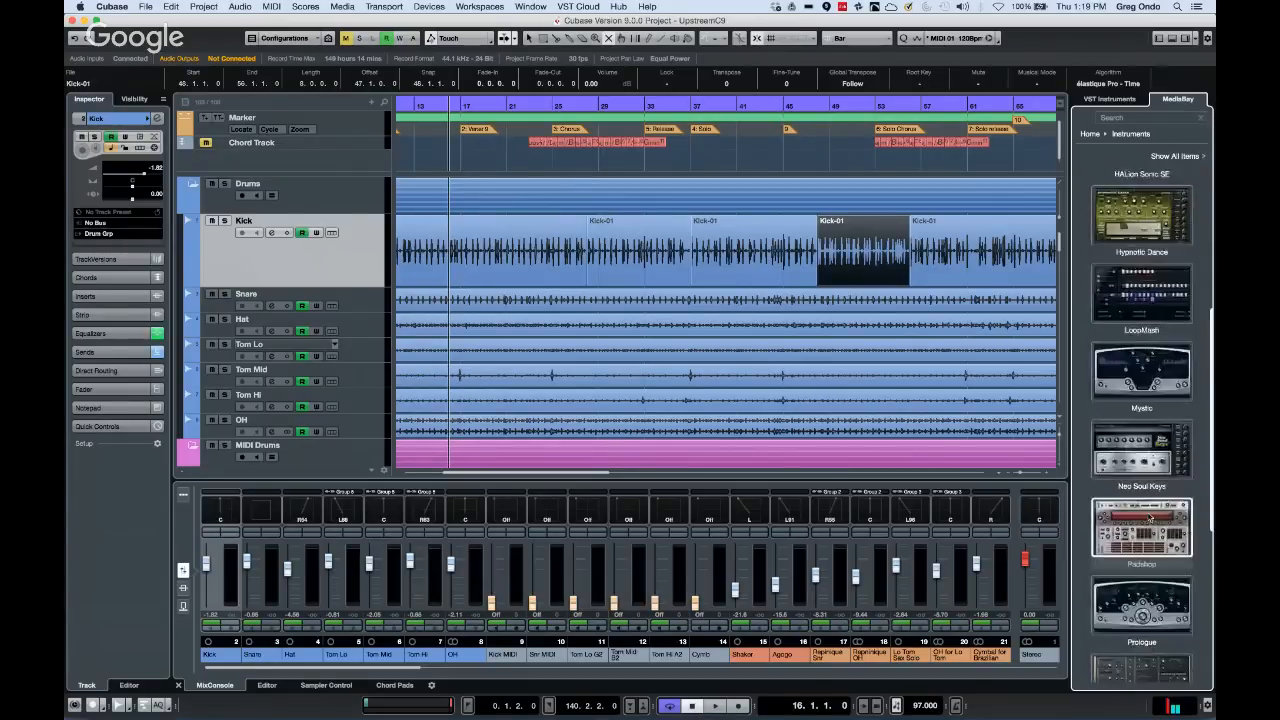
scroll(1140, 518, "up", 10)
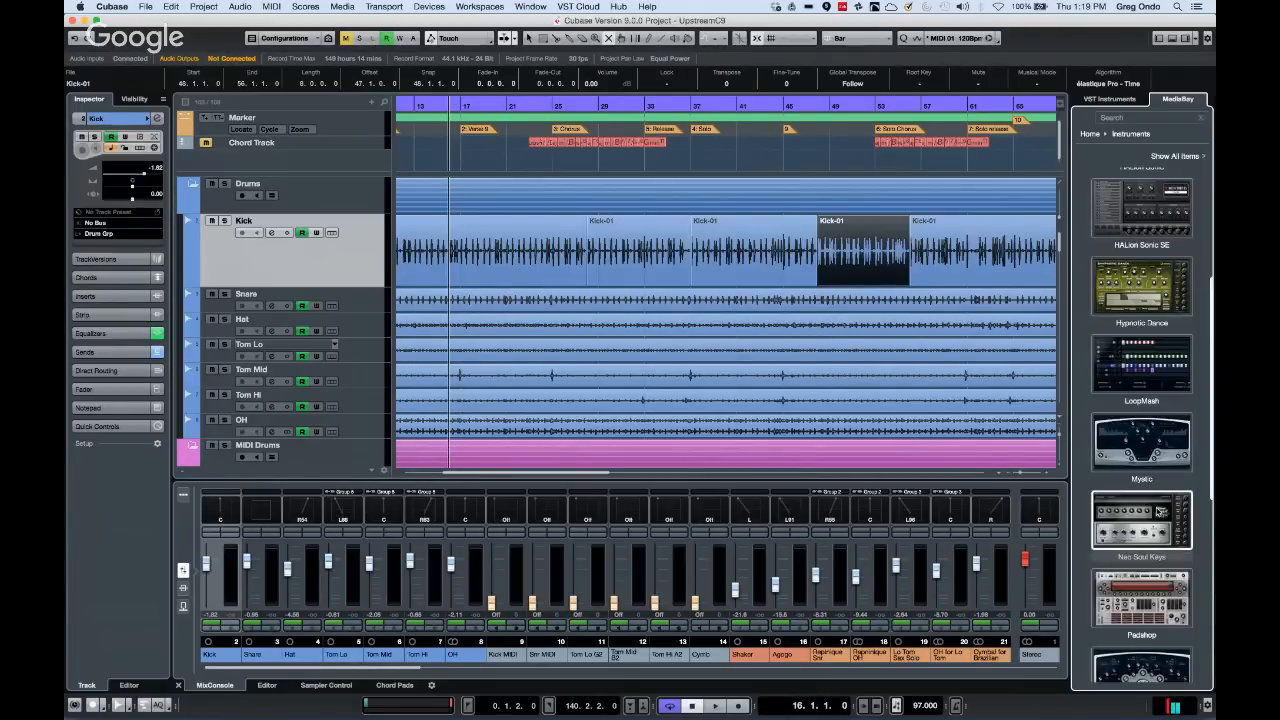
scroll(1157, 512, "down", 10)
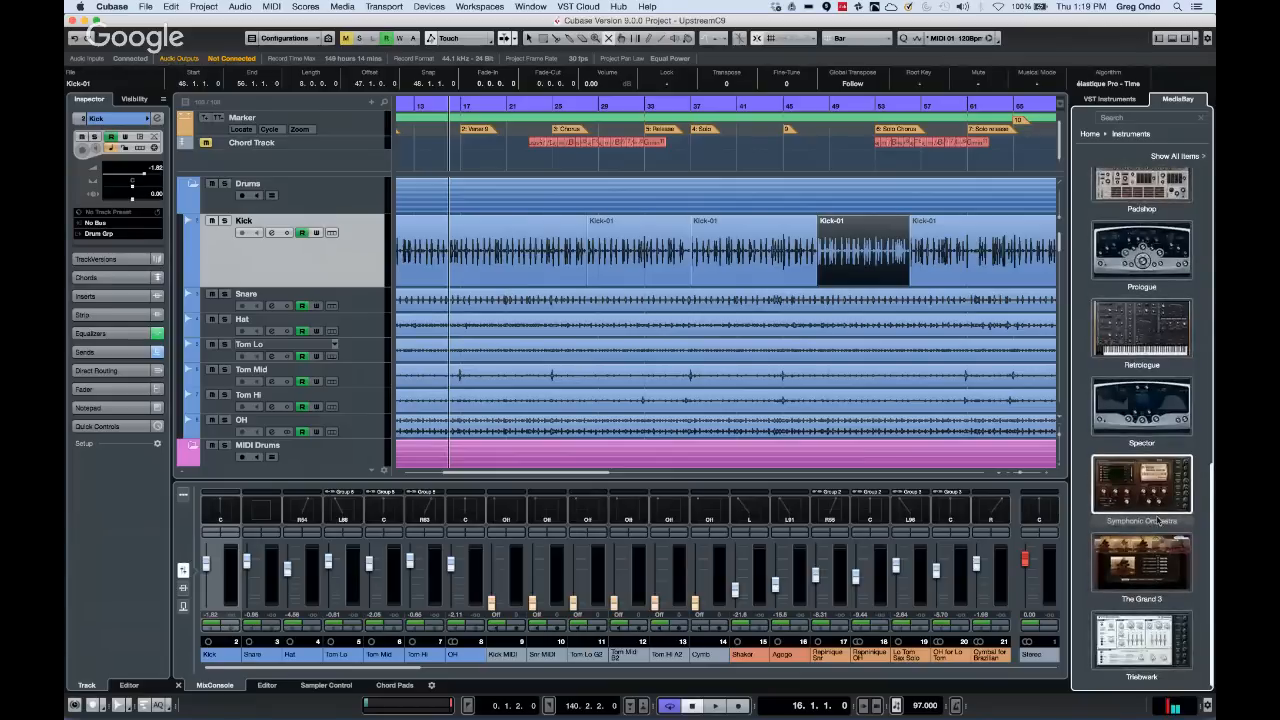
scroll(1157, 516, "up", 5)
scroll(1158, 512, "up", 5)
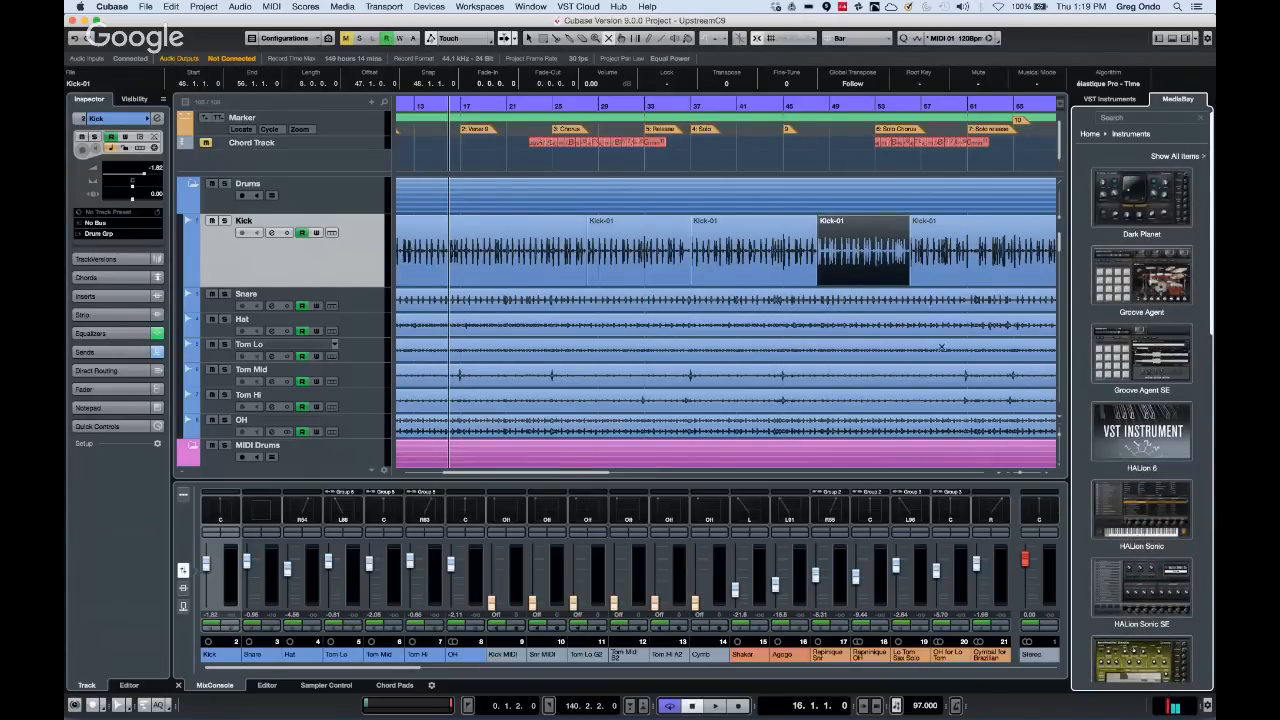
Open the separate MediaBay window and review its available search locations, keeping VST Sound as the location
left_click(343, 9)
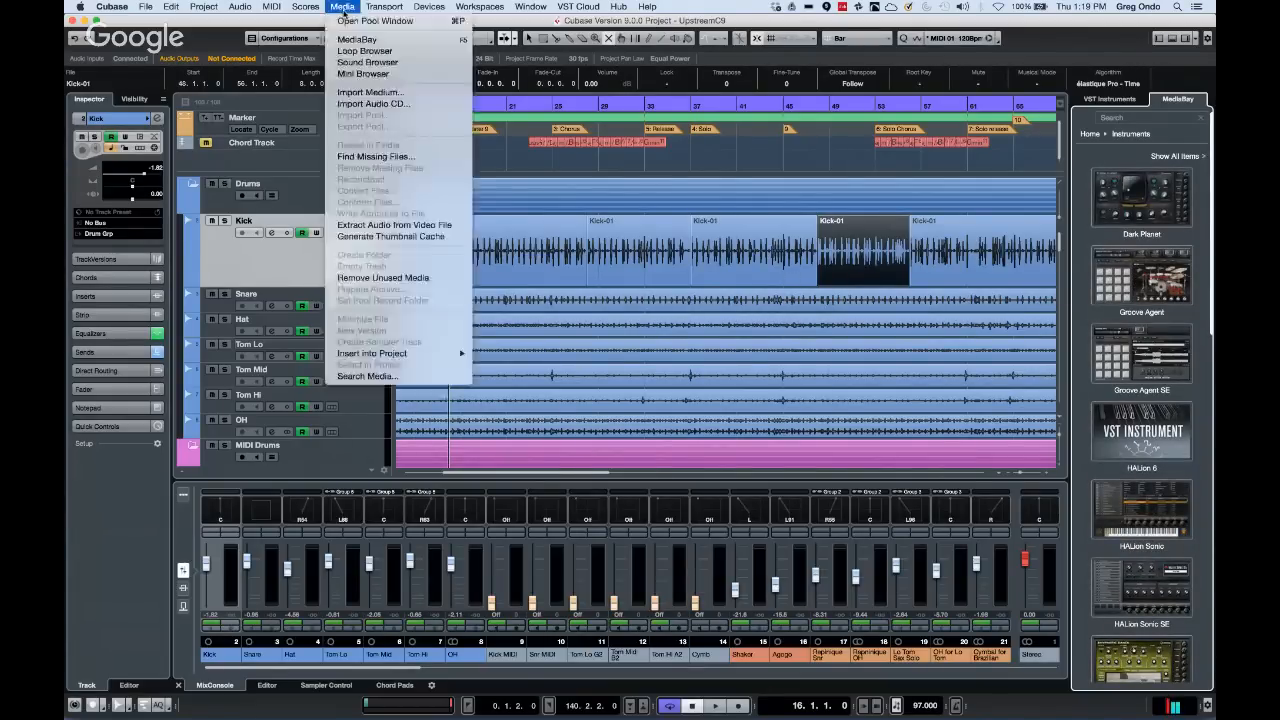
left_click(351, 42)
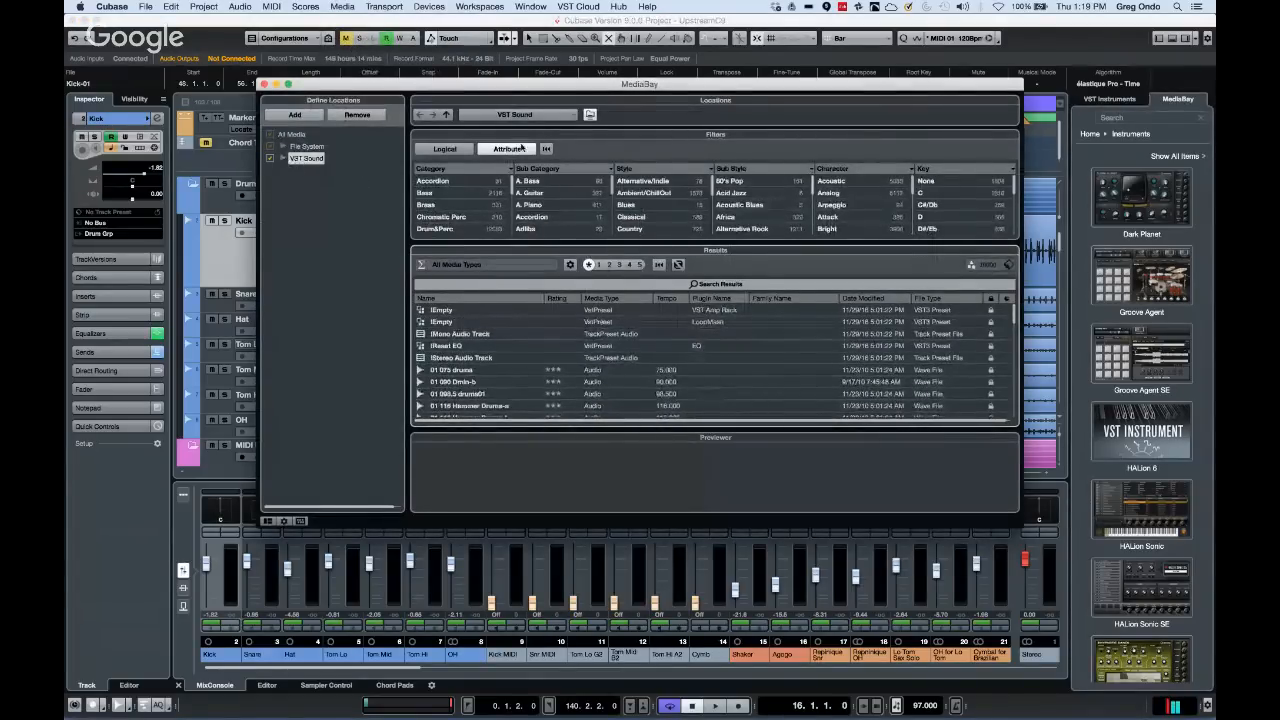
left_click(520, 118)
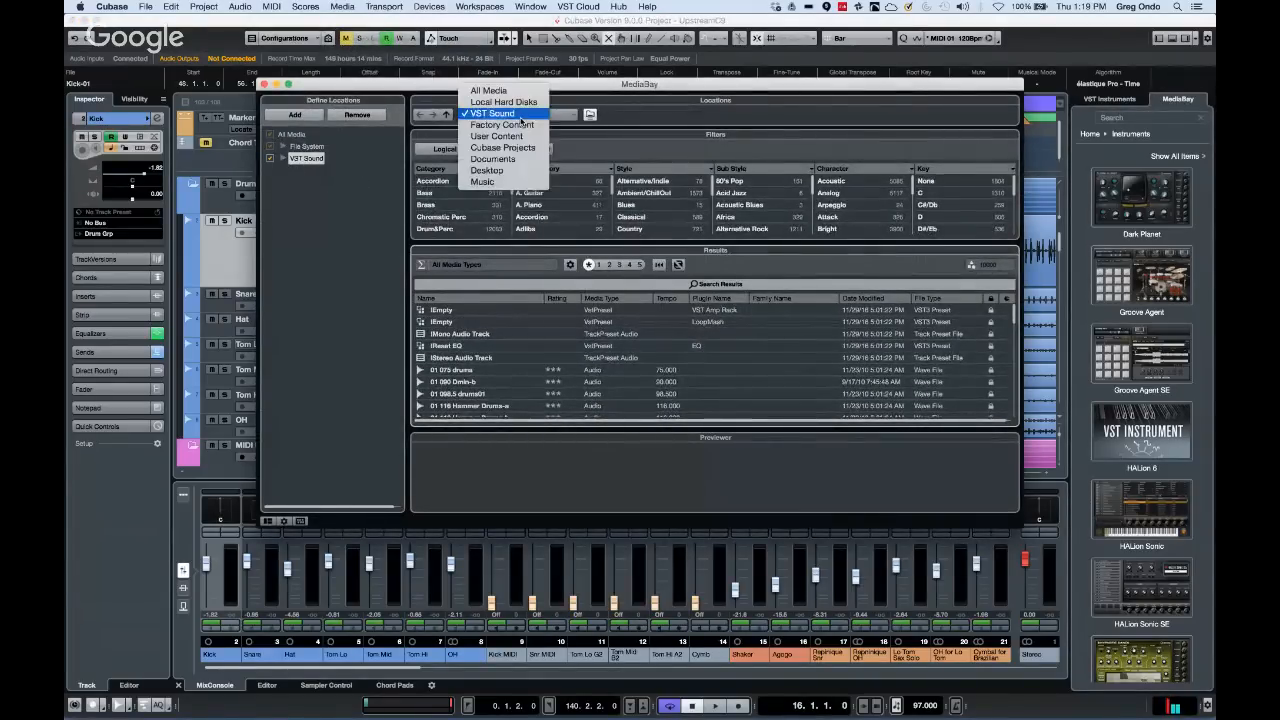
left_click(287, 201)
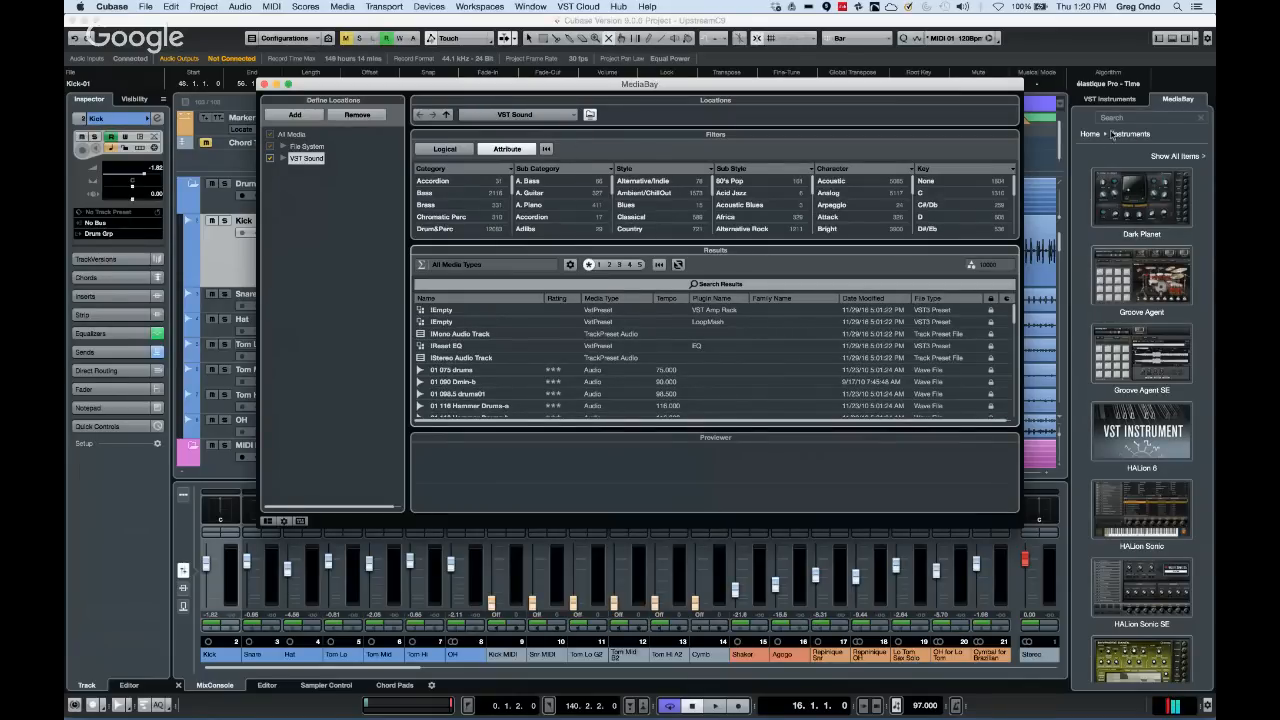
Open HALion Sonic from the VST instruments rack, view its content sets, choose All, and close the instrument
left_click(1110, 99)
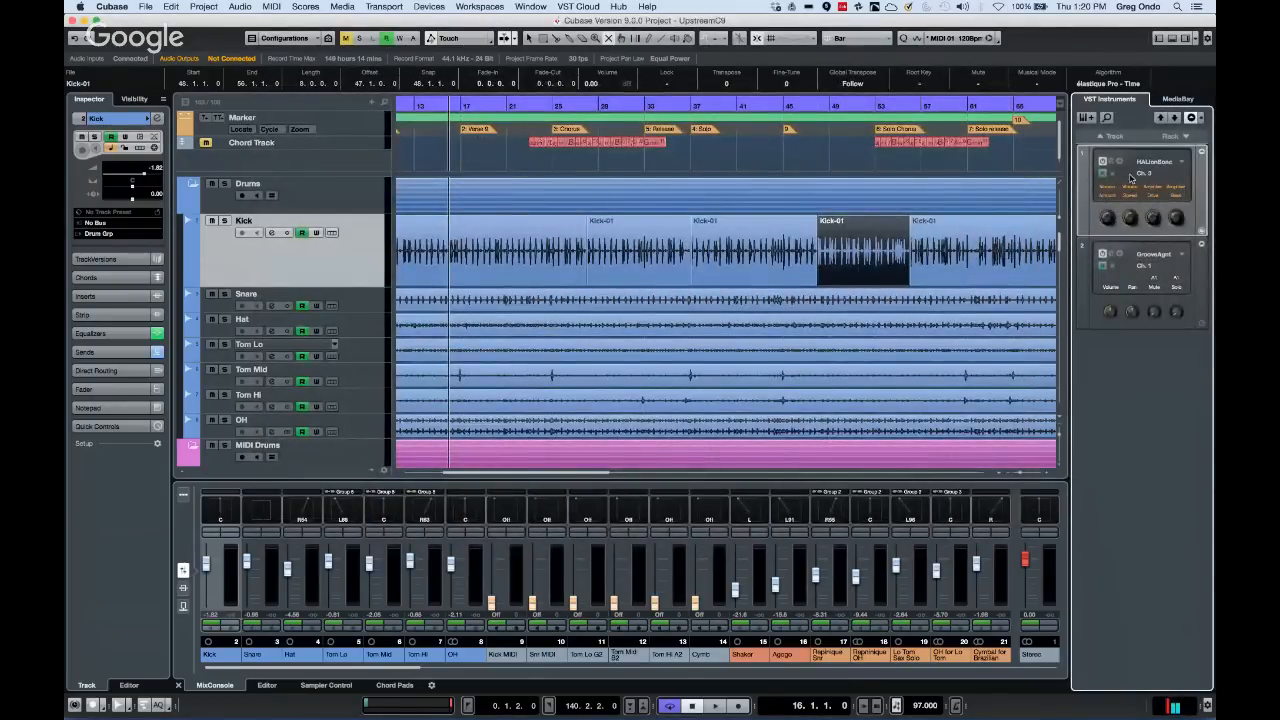
left_click(1108, 162)
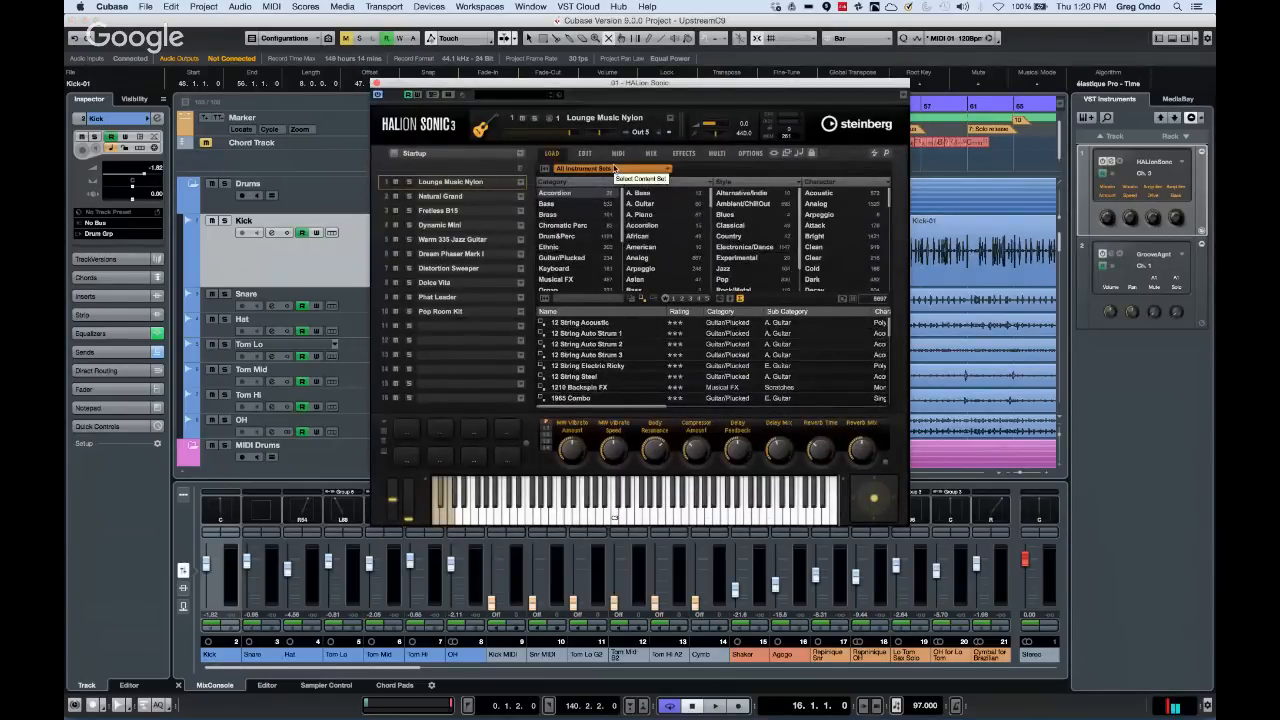
left_click(608, 171)
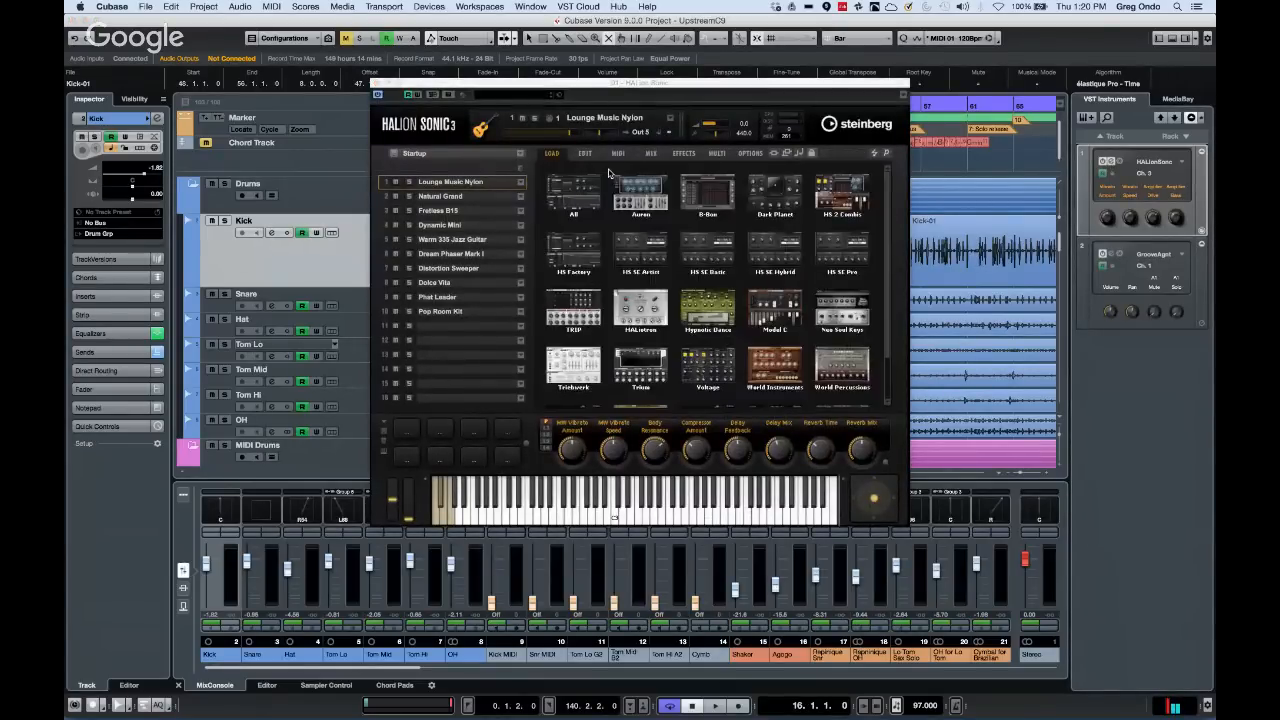
left_click(583, 184)
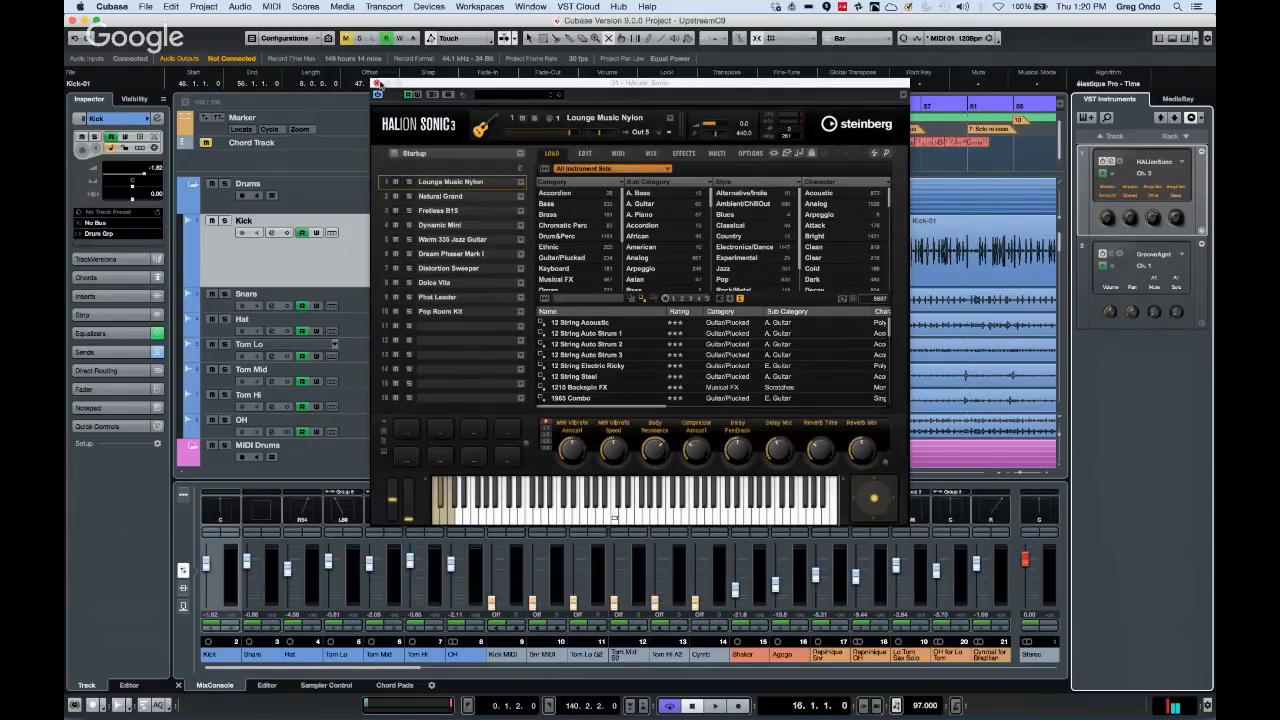
left_click(379, 84)
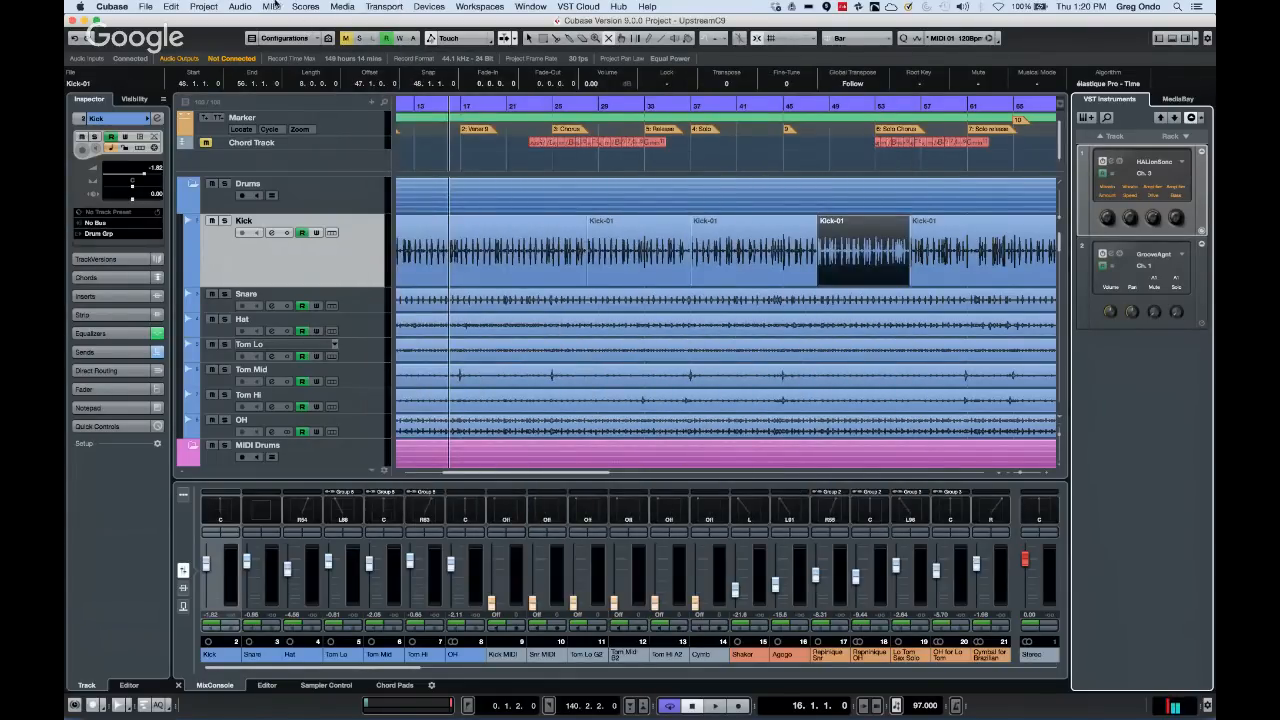
In the MediaBay window, restrict the results to Plug-in Presets, switch to the Logical filter, and close the window
left_click(349, 8)
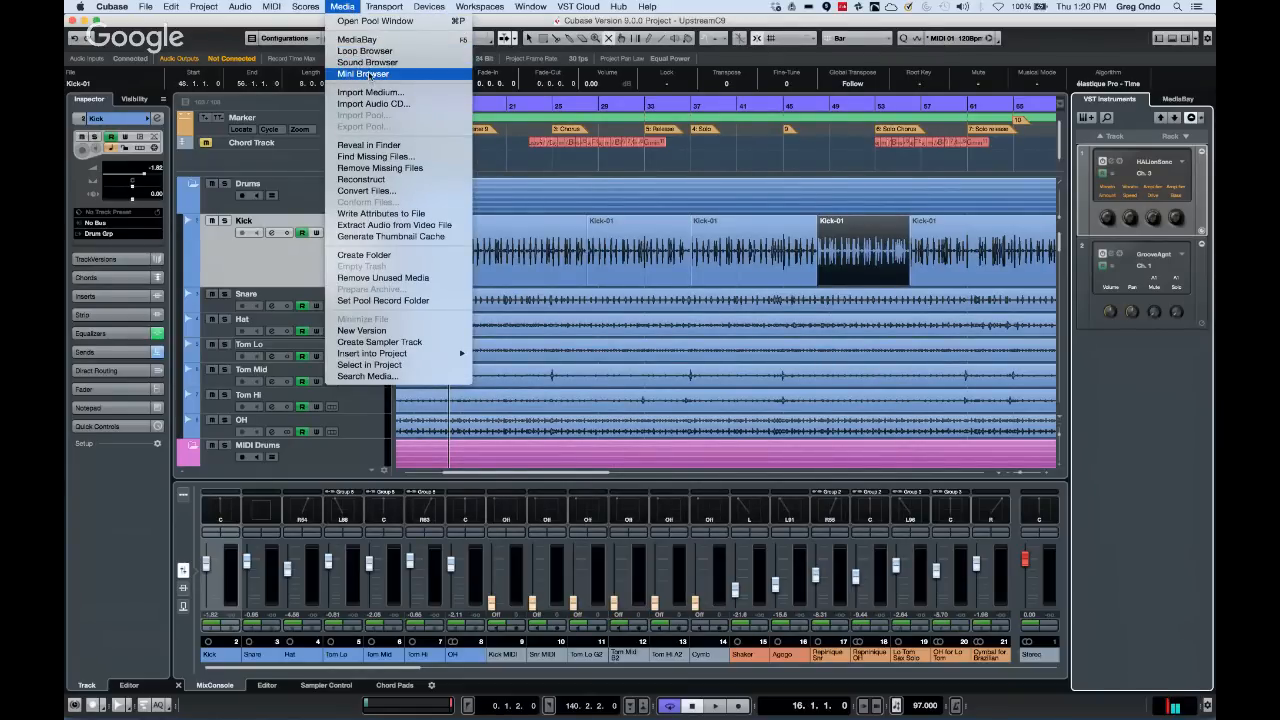
left_click(370, 40)
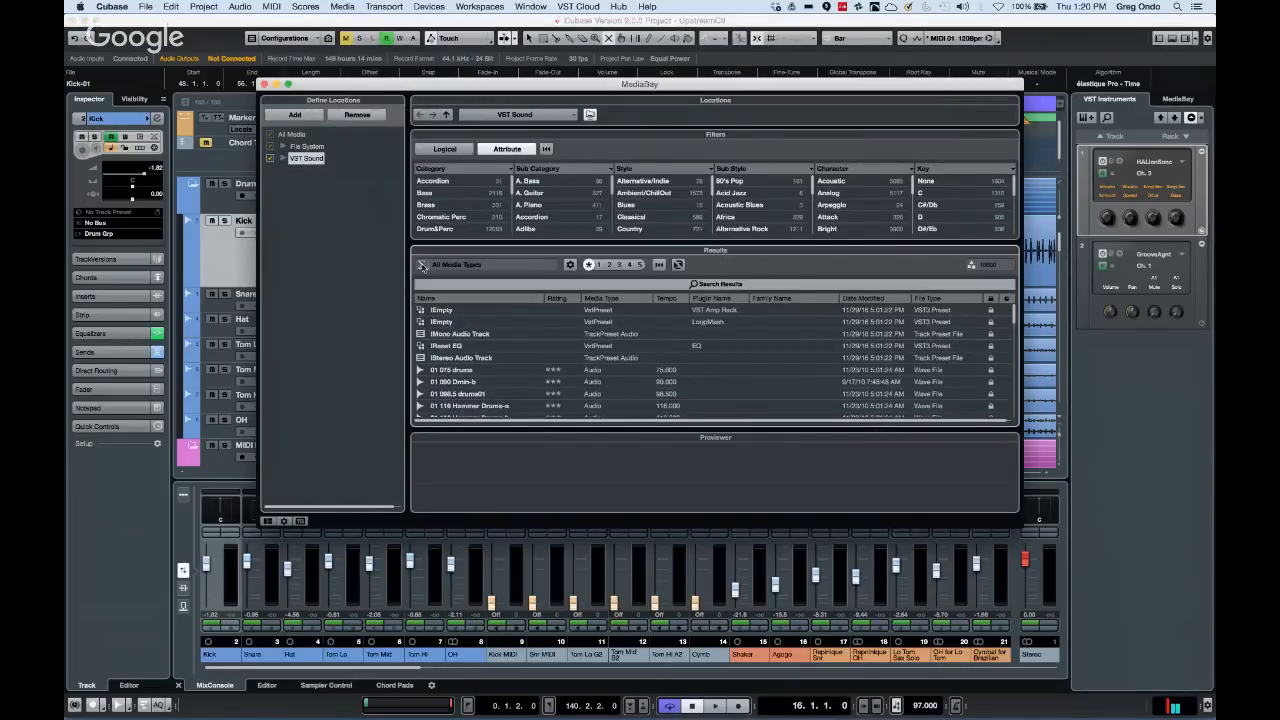
left_click(421, 265)
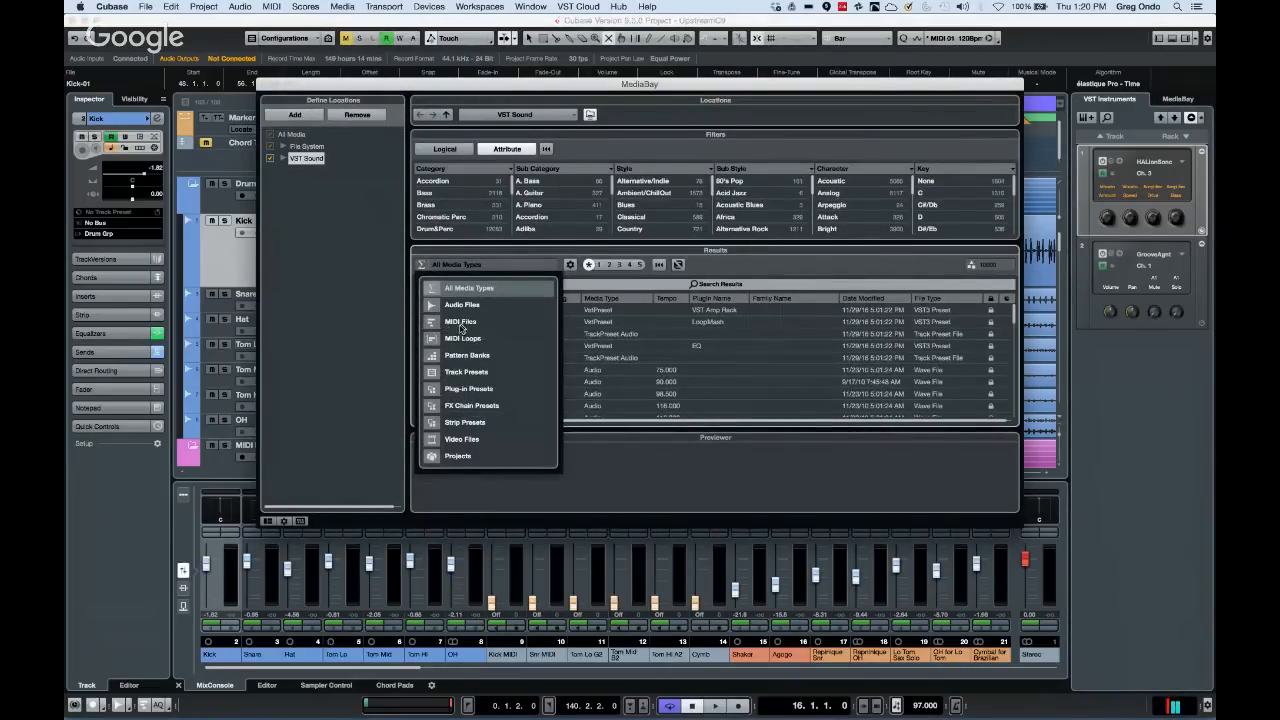
left_click(489, 390)
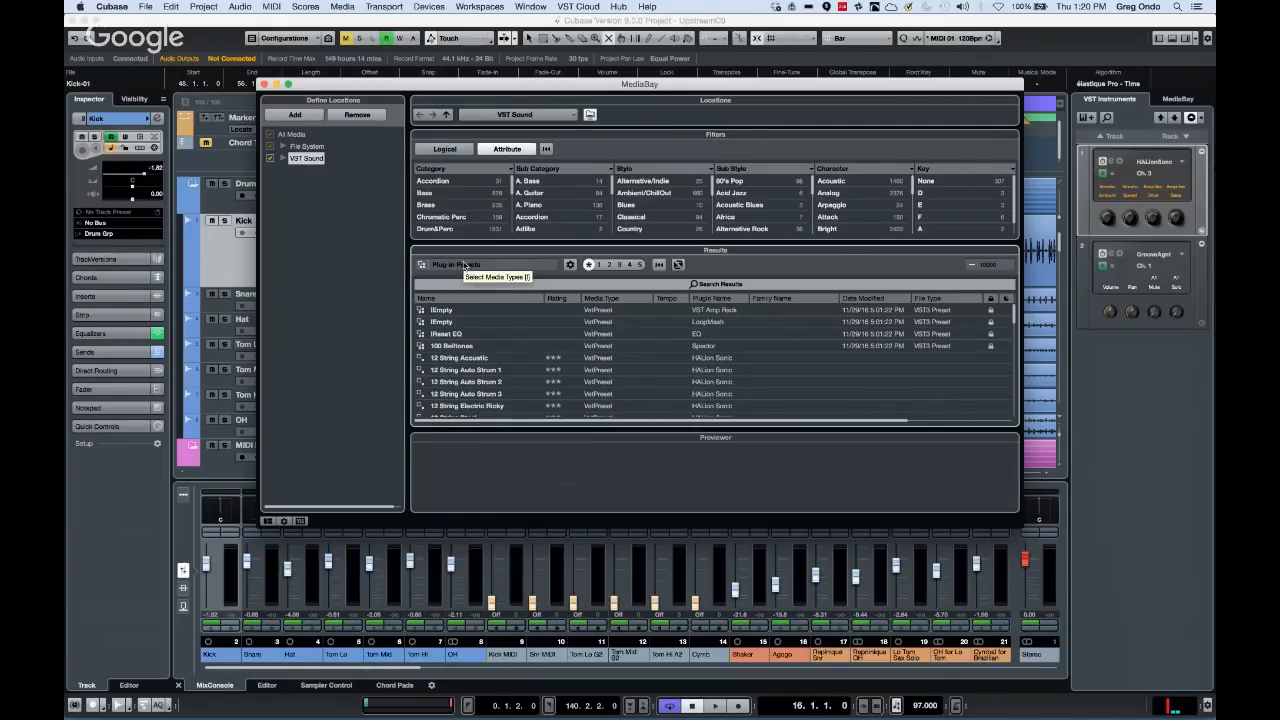
left_click(445, 149)
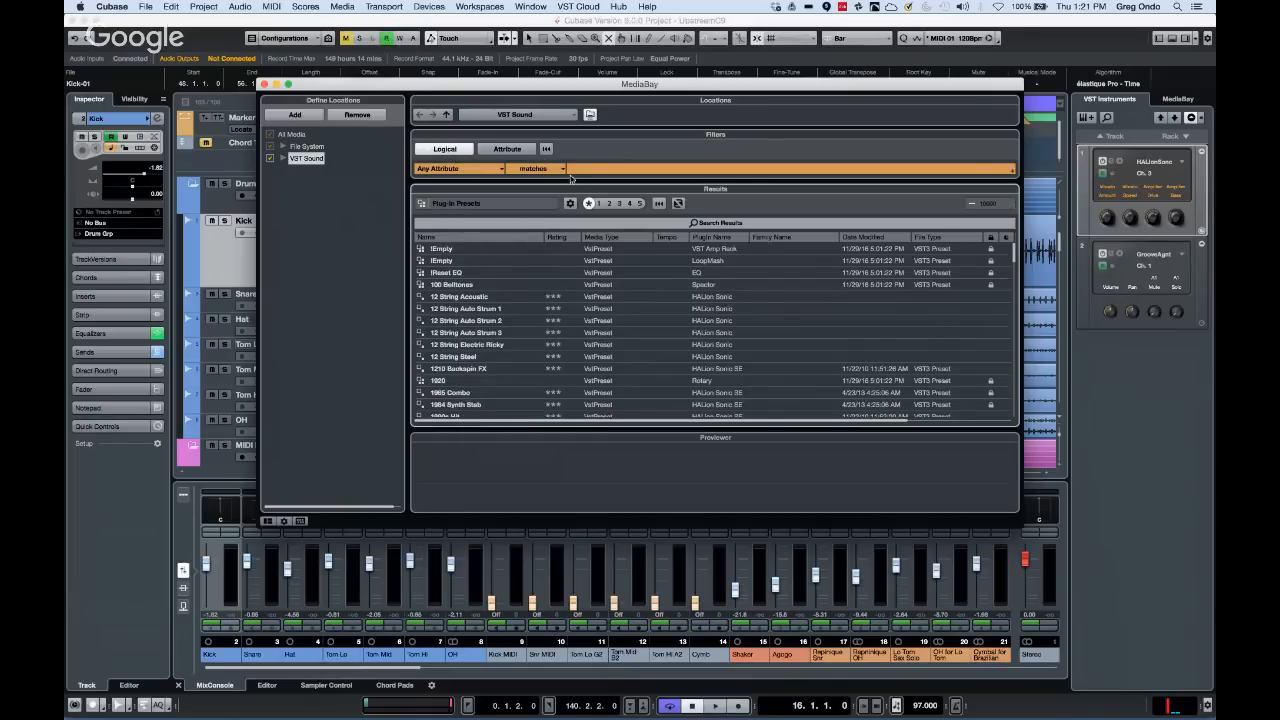
left_click(264, 85)
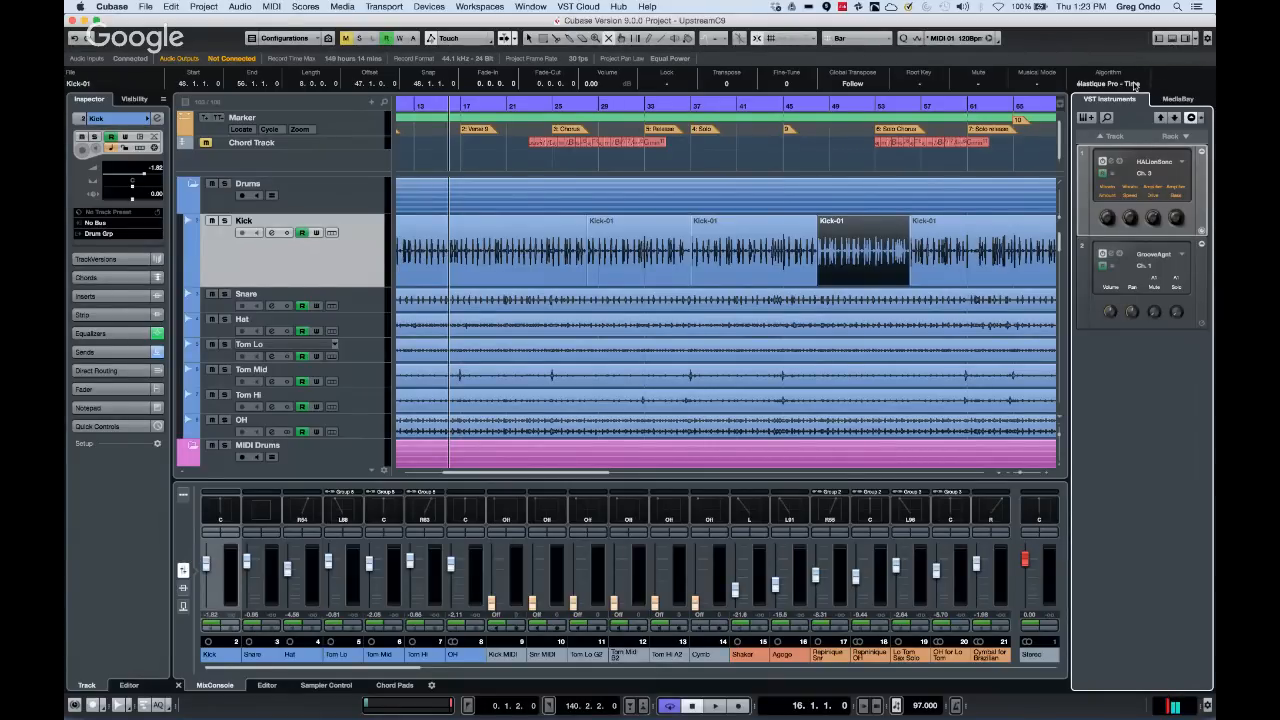
Toggle the lower zone with the MixConsole off and on, leaving it shown
left_click(1173, 40)
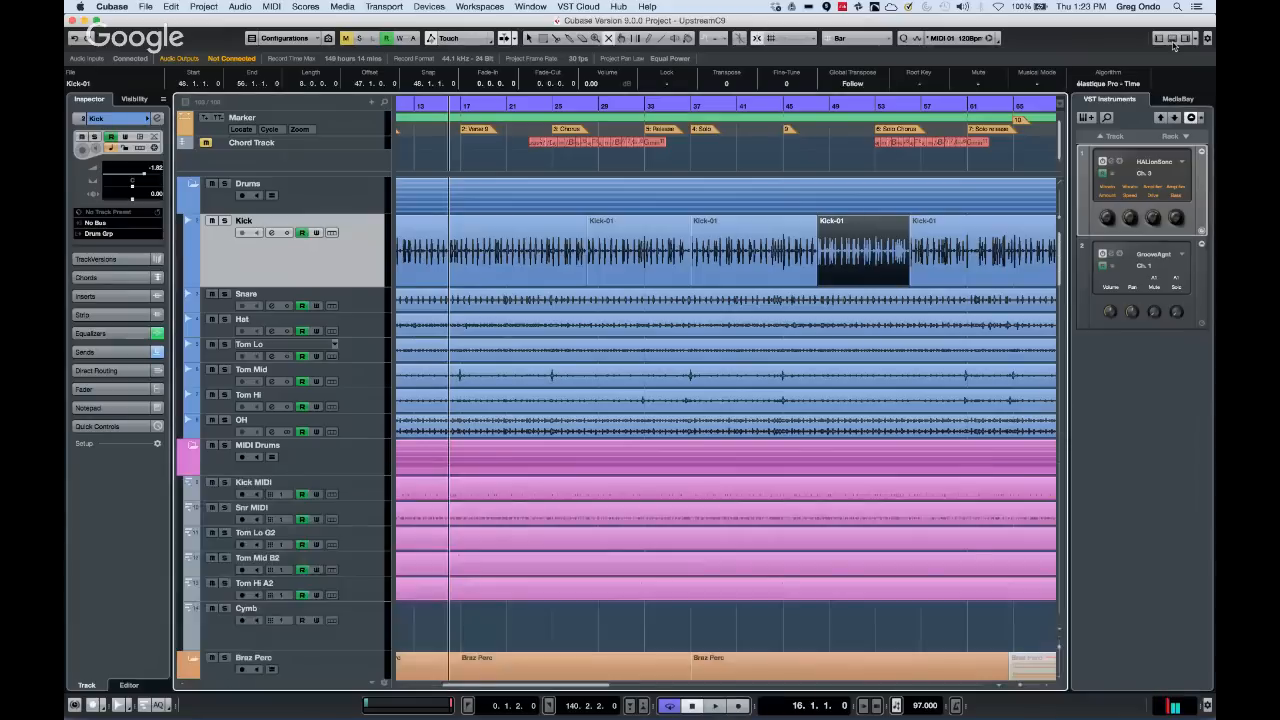
left_click(1173, 40)
left_click(1173, 40)
left_click(1173, 40)
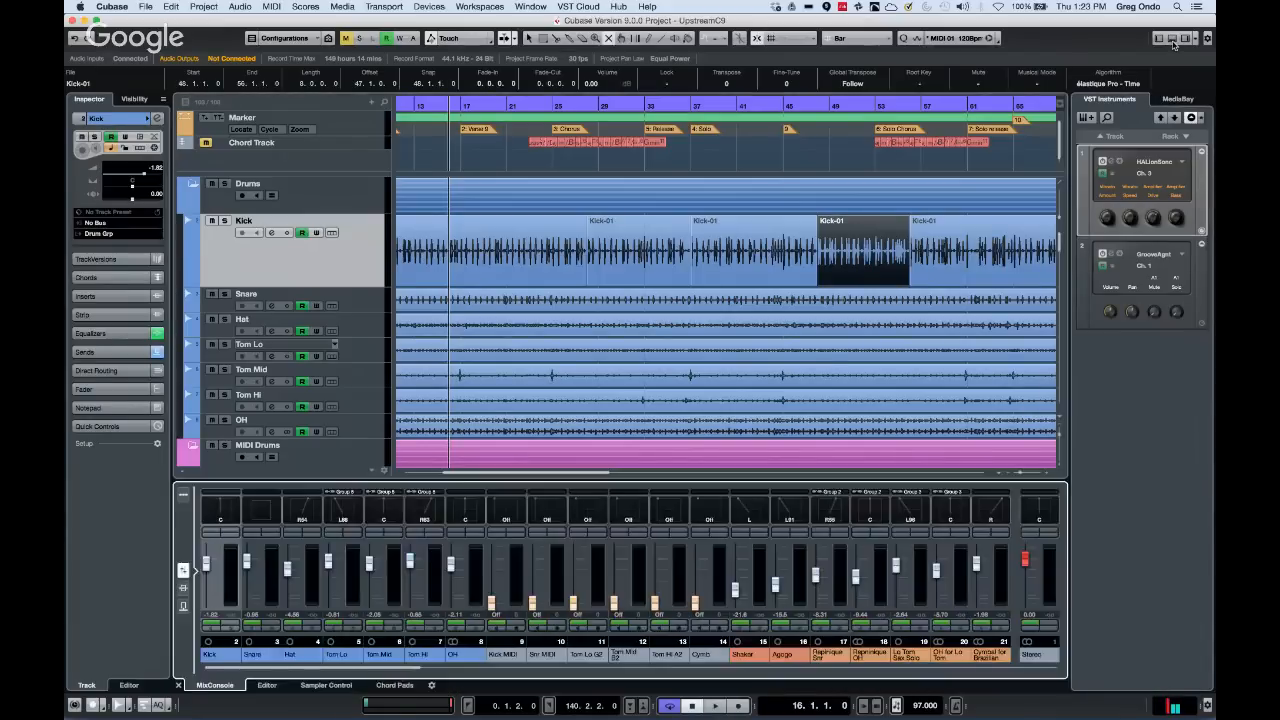
Toggle the lower zone and the left zone with the Inspector off and on, leaving both shown
left_click(1173, 40)
left_click(1173, 40)
key("alt+super+l")
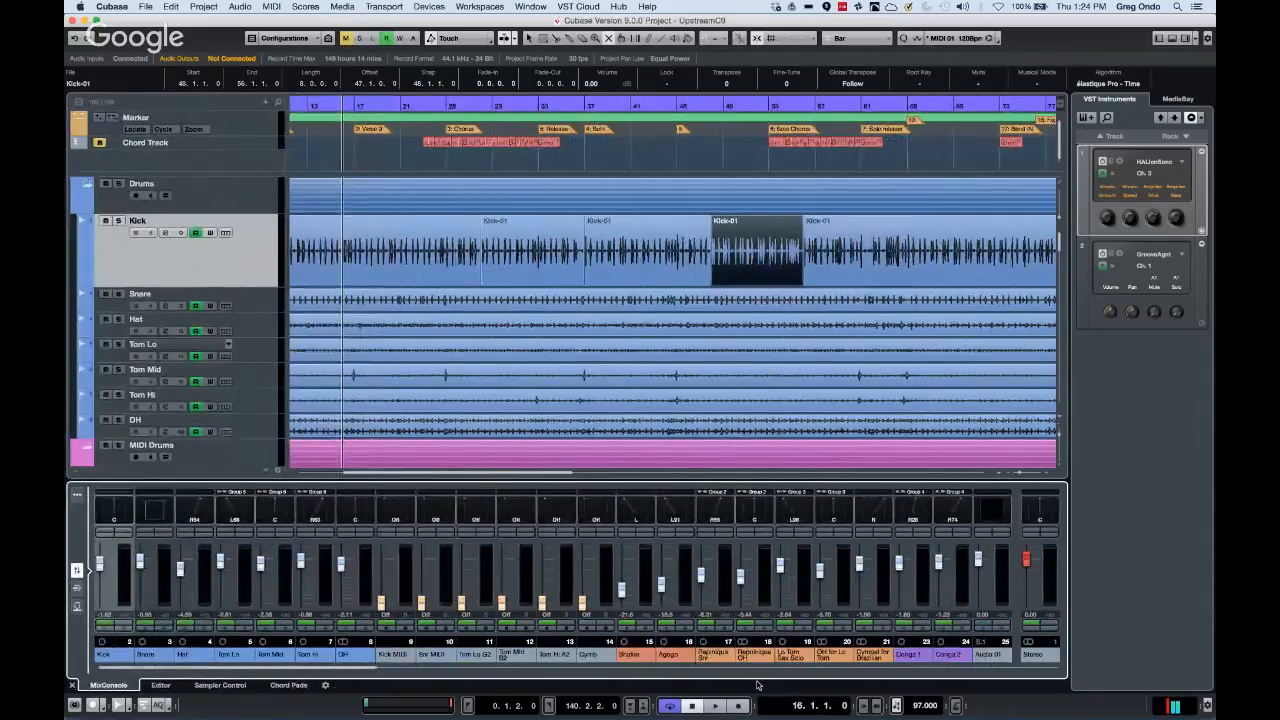
key("alt+super+l")
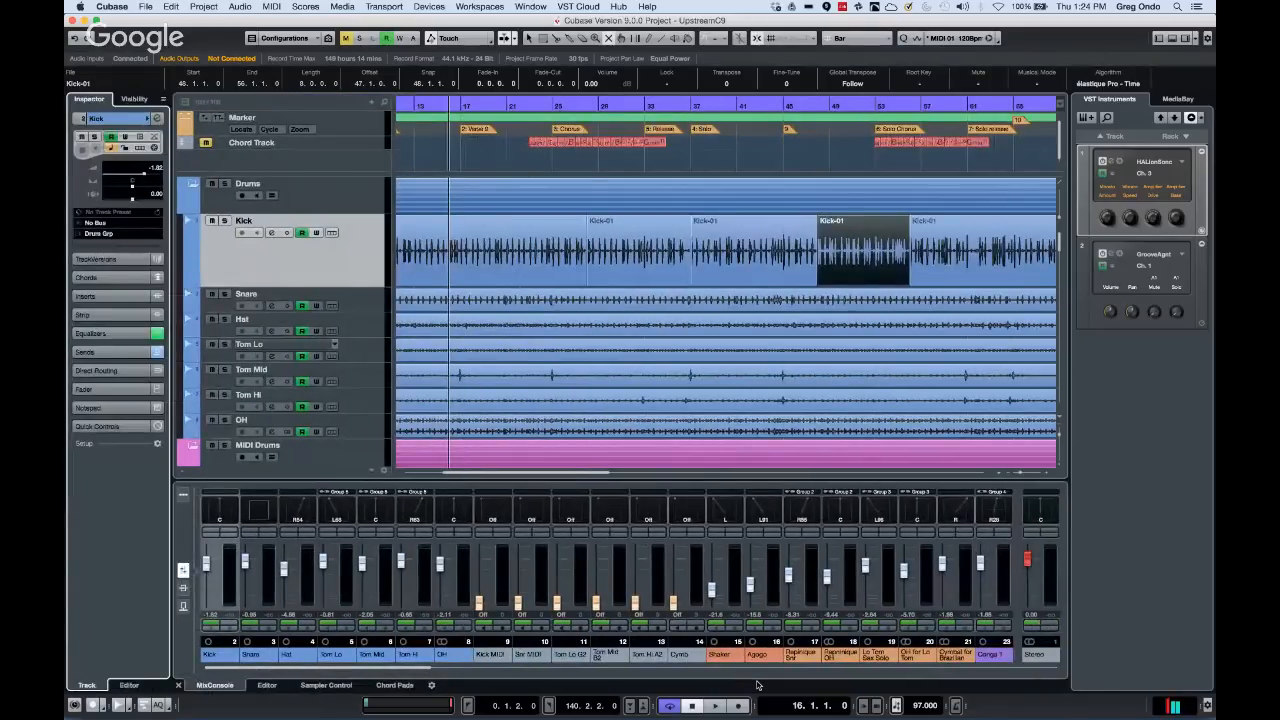
Cycle the keyboard focus repeatedly through the visible zones of the project window
key("Tab")
key("Tab")
key("Tab")
key("Tab")
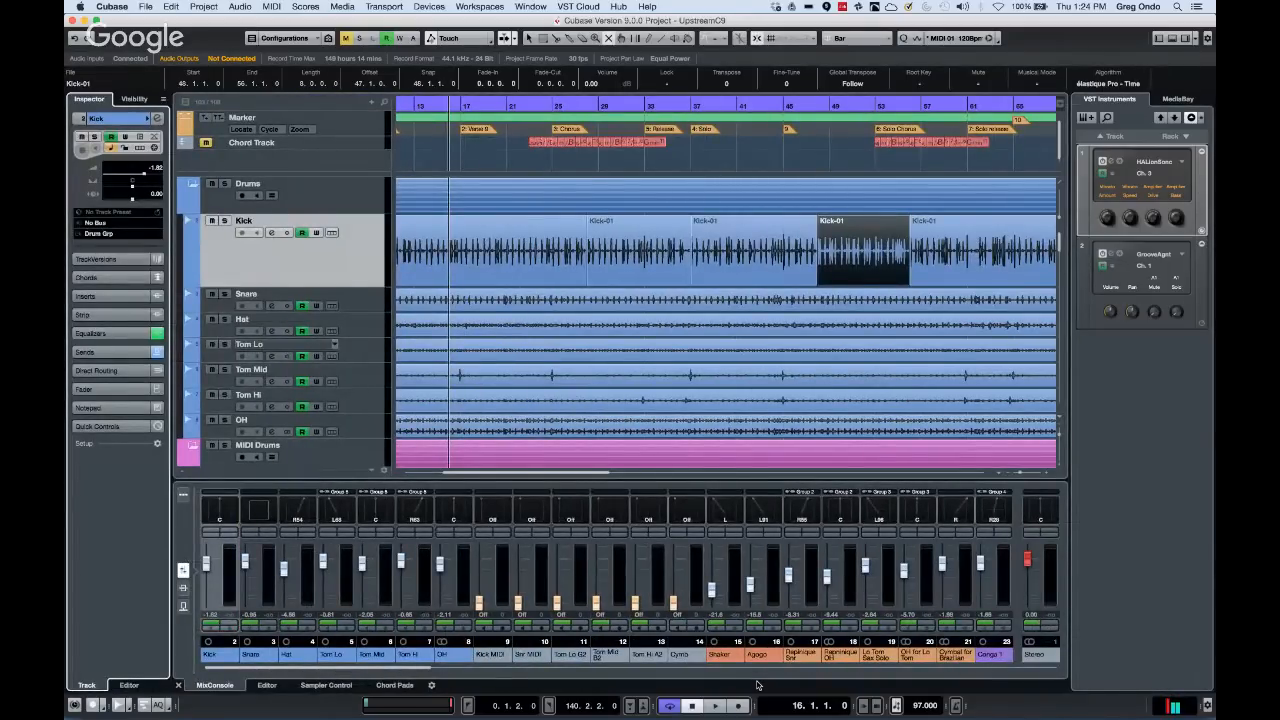
key("Tab")
key("Tab")
key("Tab")
key("Tab")
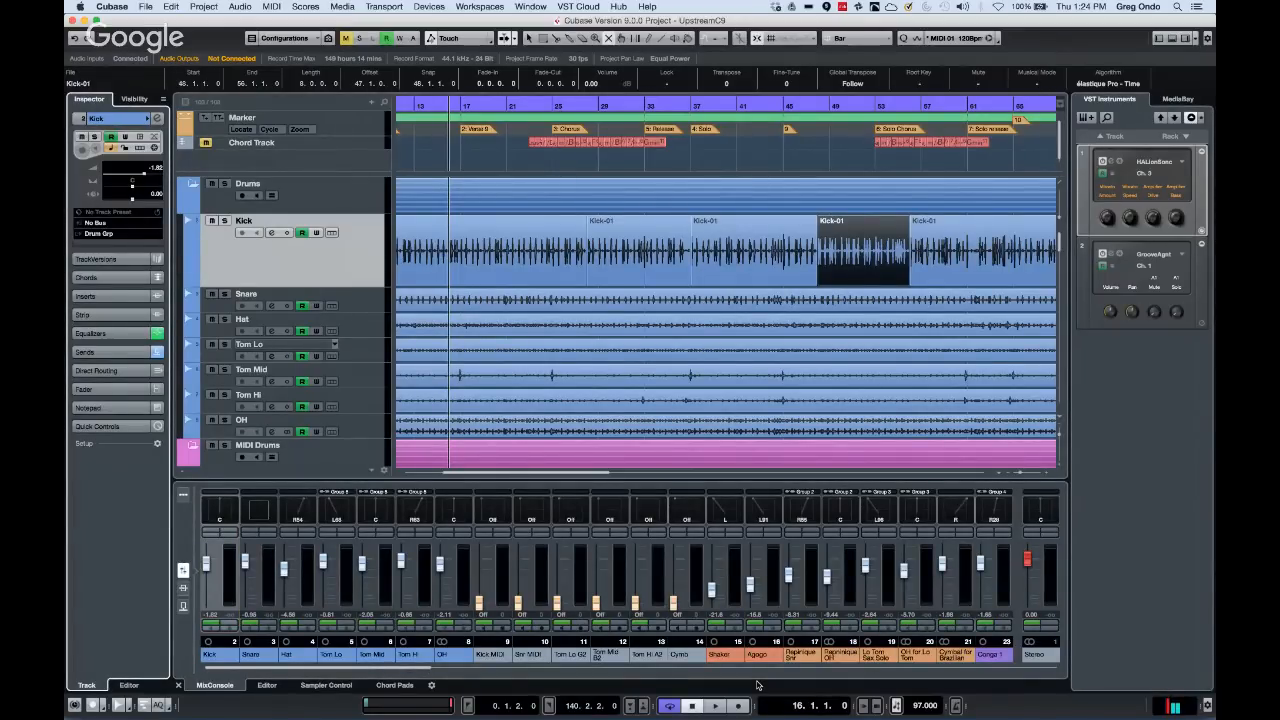
key("Tab")
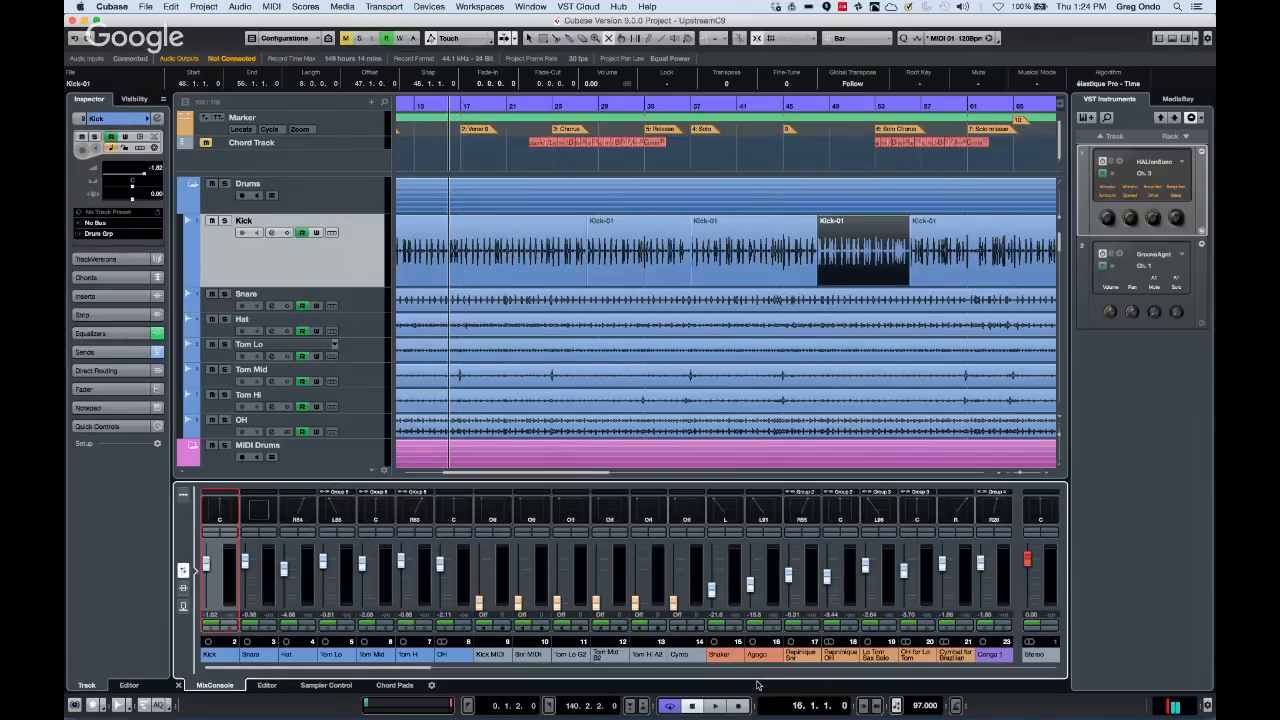
key("Tab")
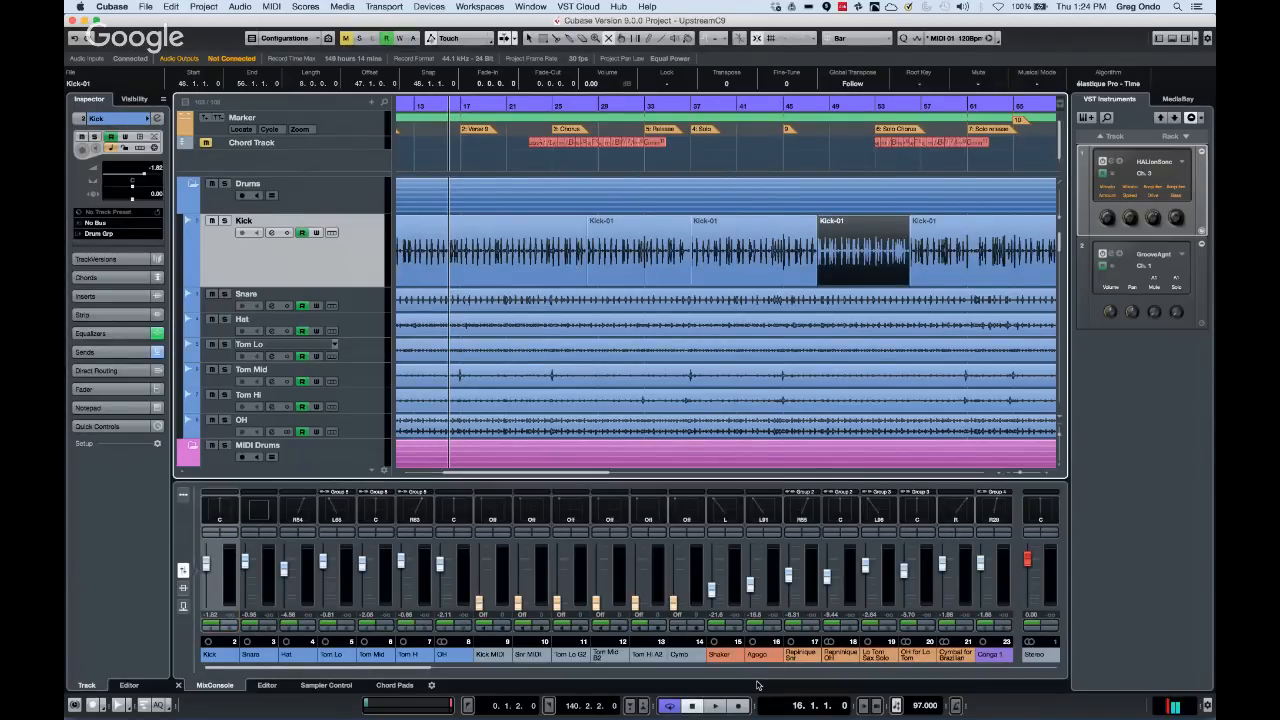
key("Tab")
key("Tab")
key("Tab")
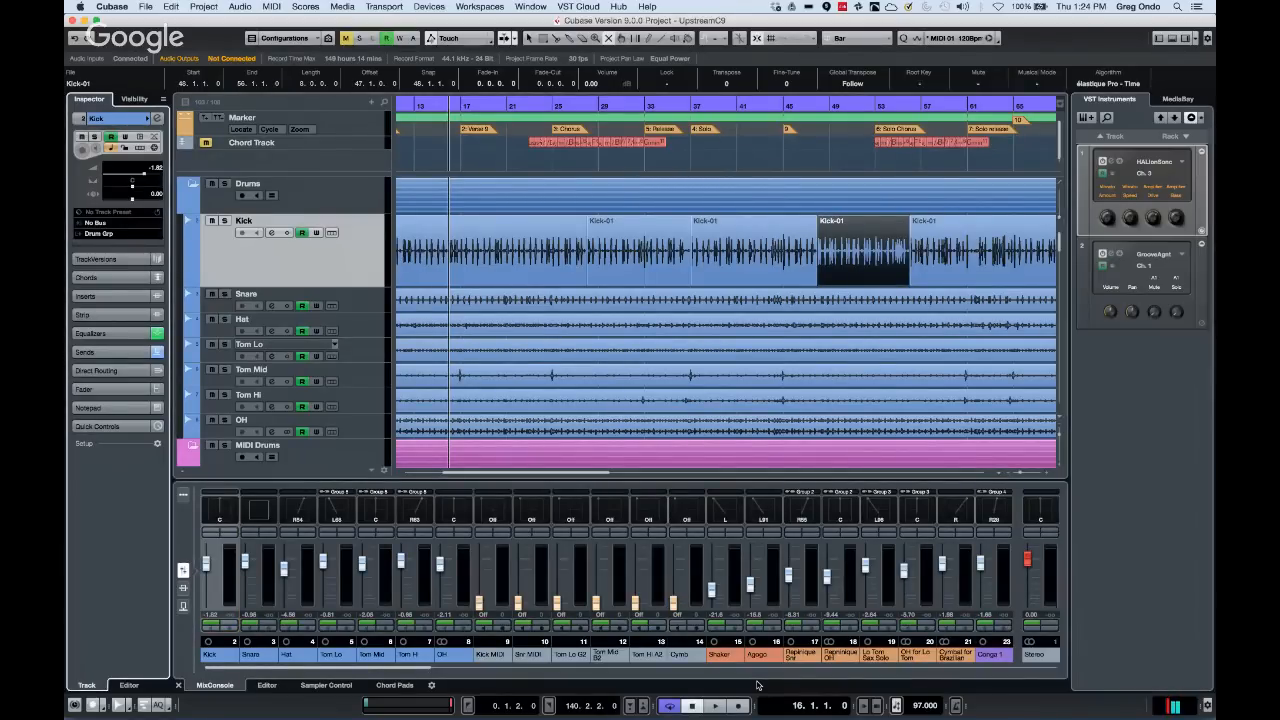
key("Tab")
key("Tab")
key("Tab")
key("Tab")
key("Tab")
key("Tab")
key("Tab")
Toggle the left zone with the Inspector off and on several times, leaving it shown
key("super+l")
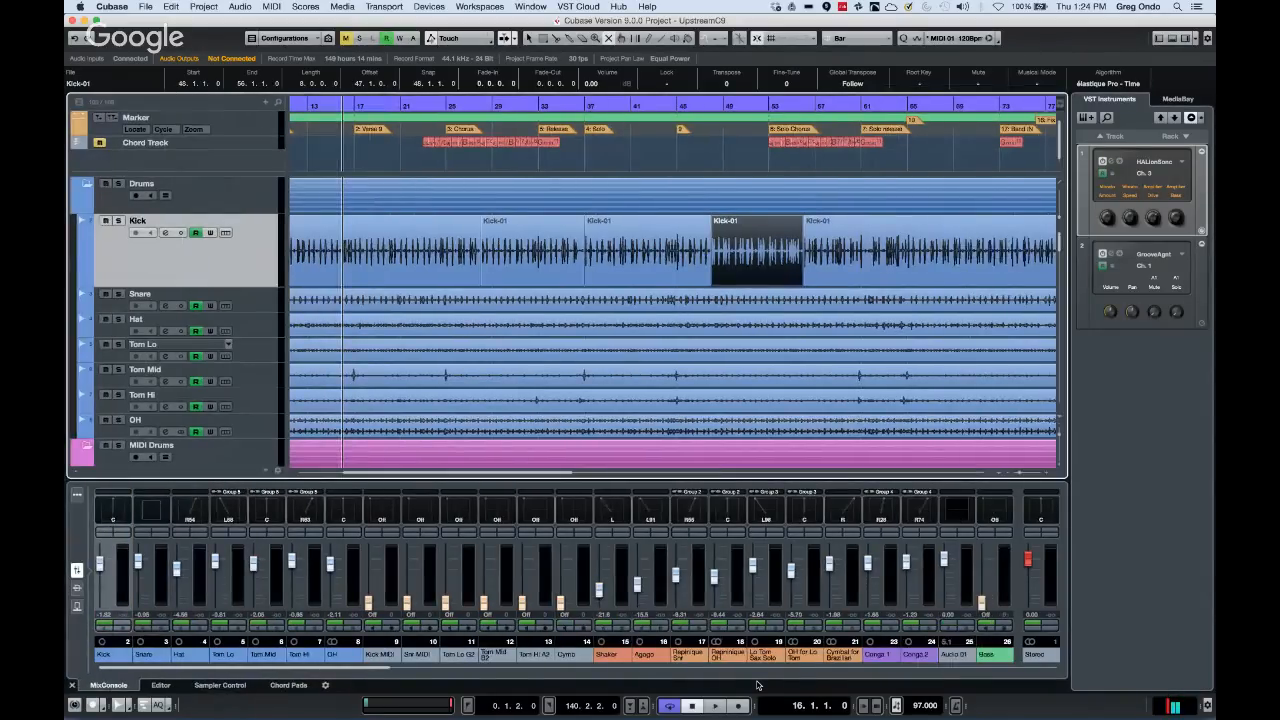
key("super+l")
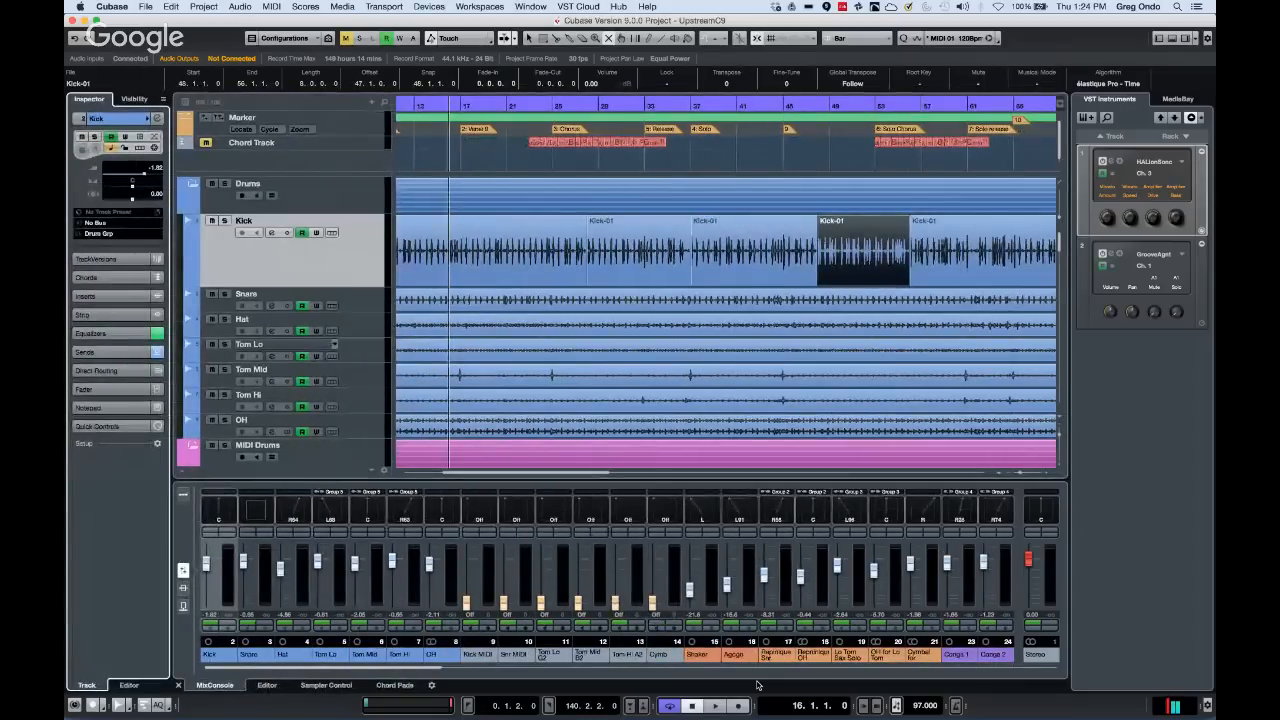
key("super+l")
key("super+l")
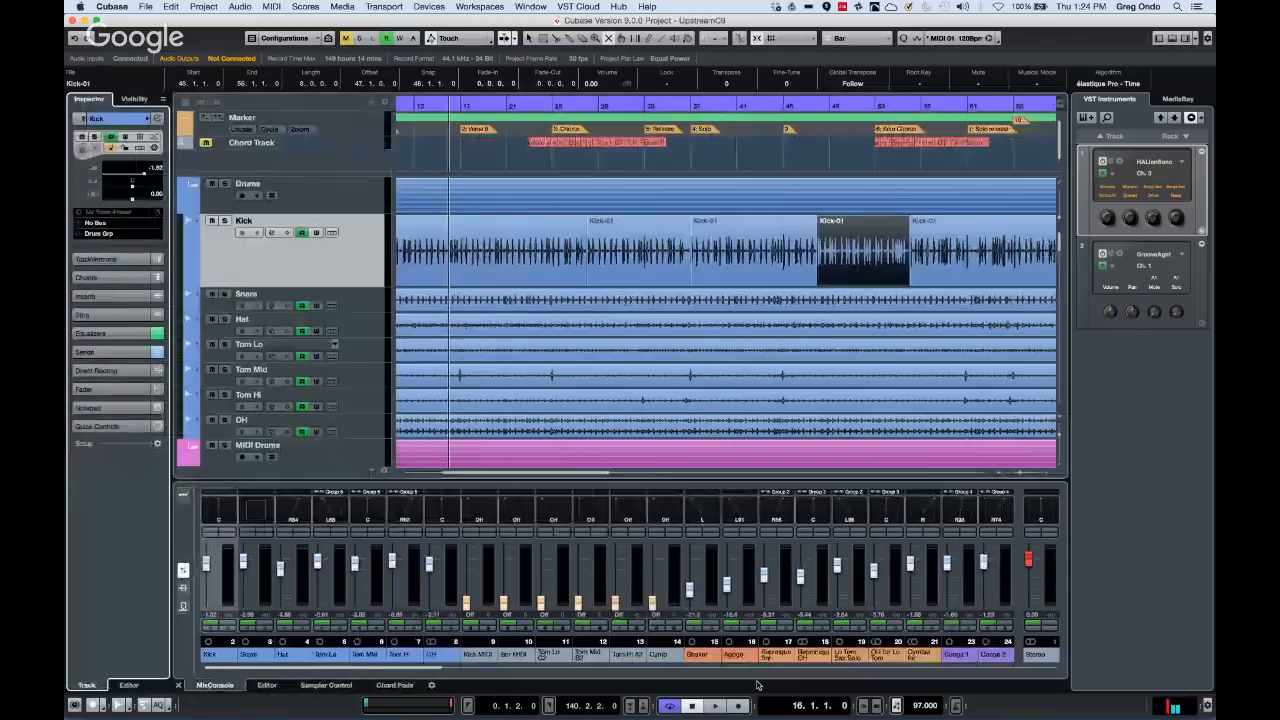
key("super+l")
key("super+l")
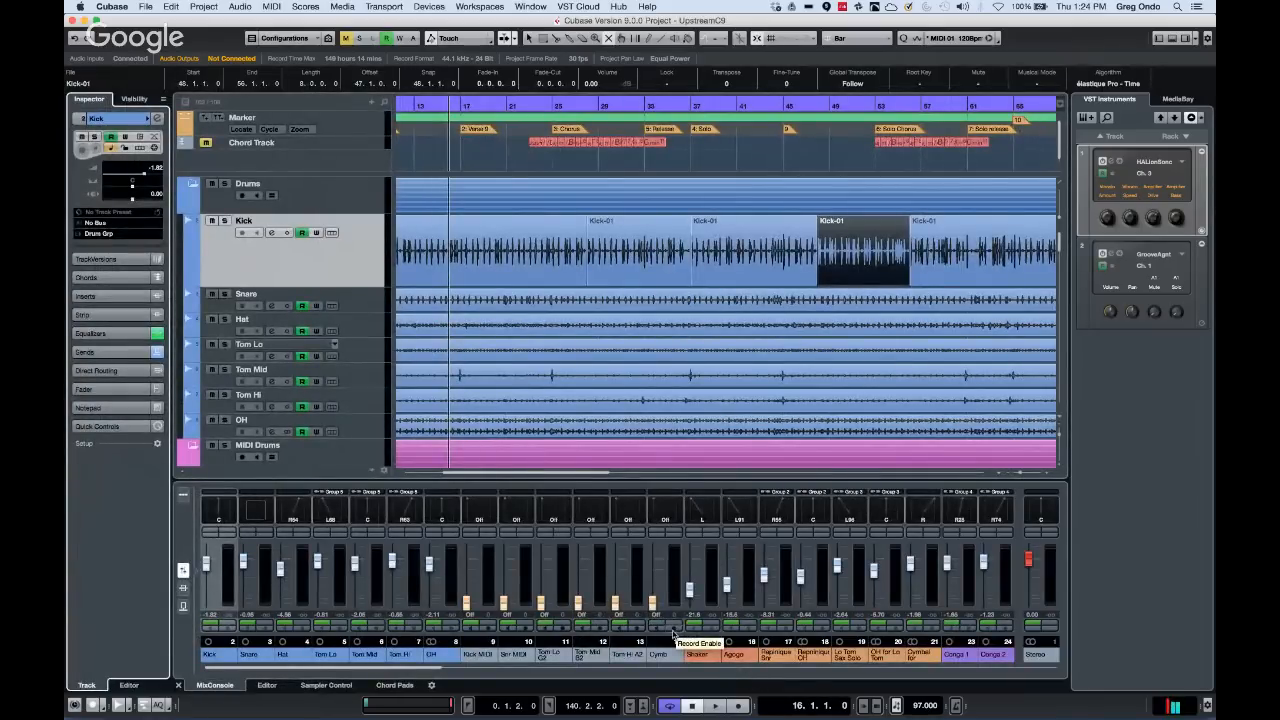
Toggle the lower zone with the MixConsole off and on twice, leaving it shown
key("super+alt+e")
key("super+alt+e")
key("super+alt+e")
key("super+alt+e")
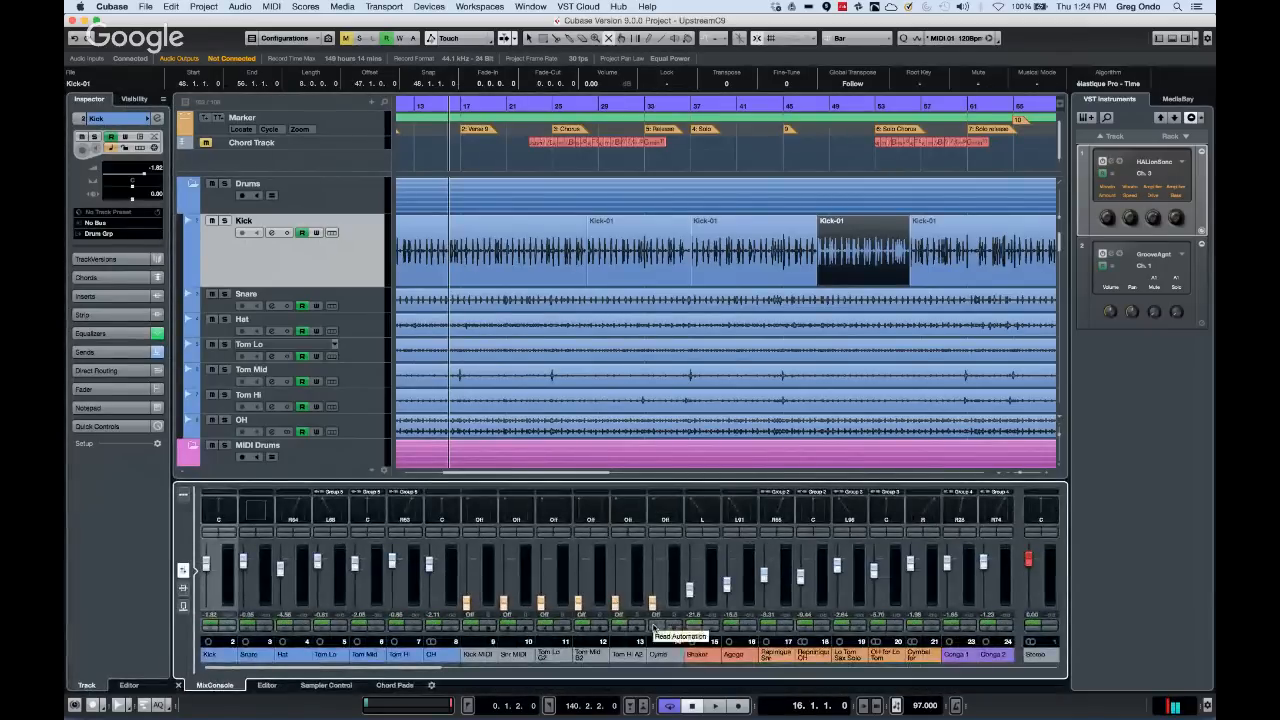
Toggle the right zone with the VST Instruments rack, leaving it hidden
key("super+alt+r")
key("super+alt+r")
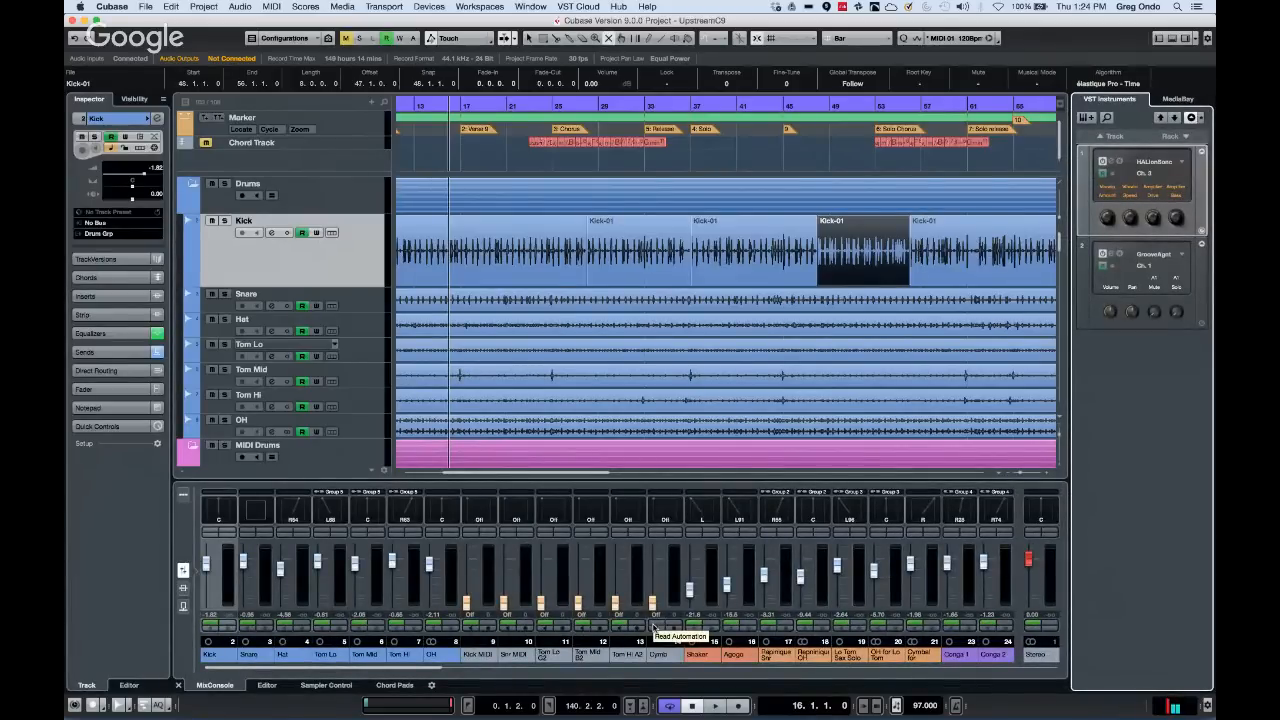
key("super+alt+r")
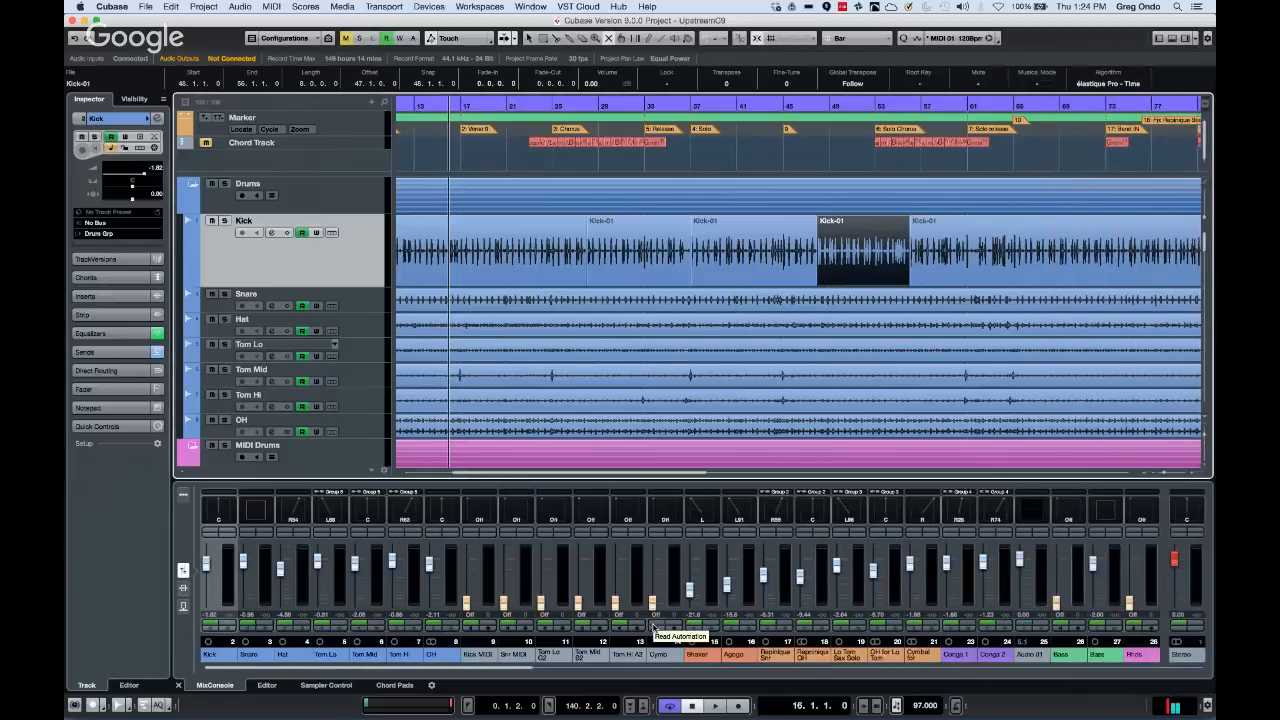
Toggle the transport zone of the project window, leaving it hidden
key("super+alt+t")
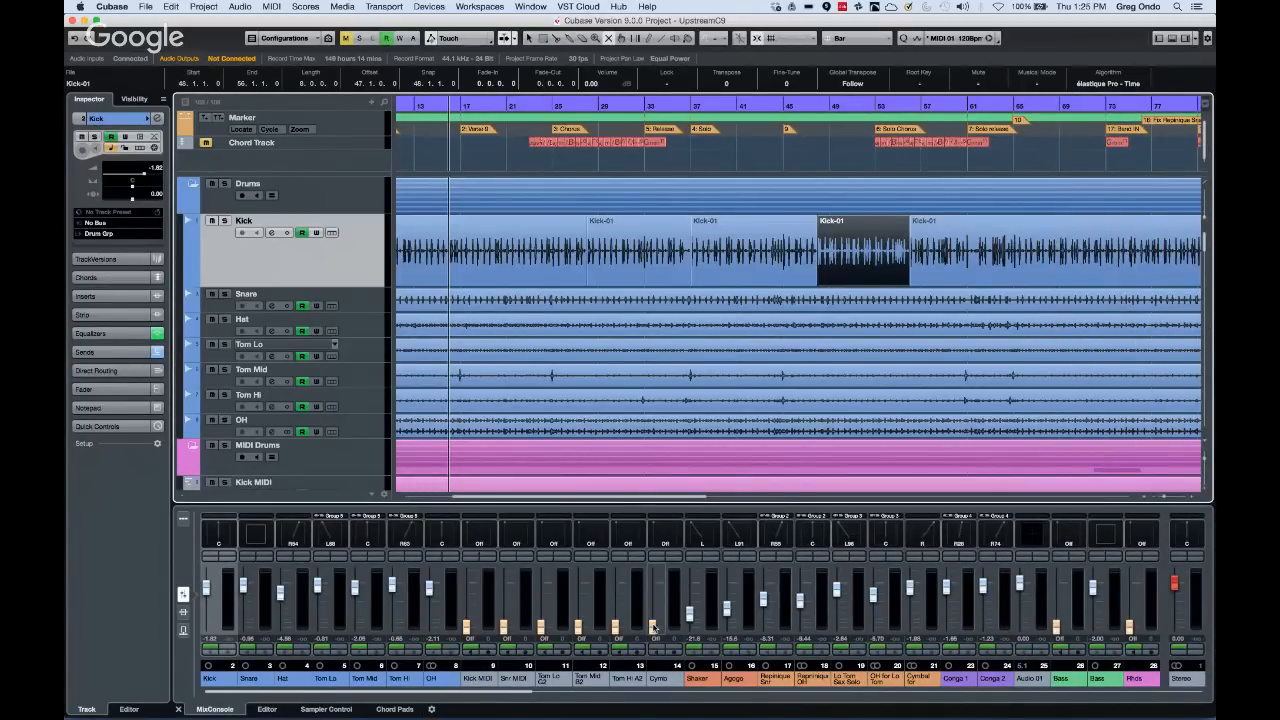
key("super+alt+t")
key("super+alt+t")
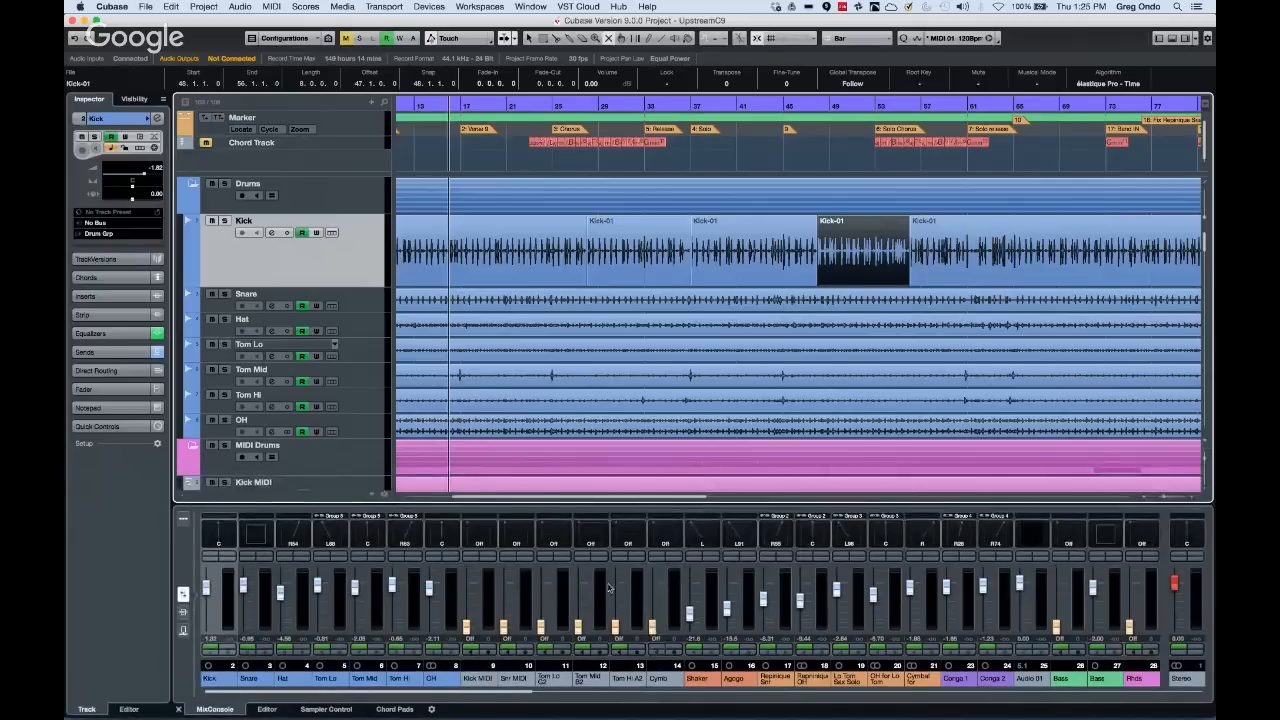
Hide and reshow the lower zone with the MixConsole, and bring back the right zone with the VST Instruments rack
key("super+alt+e")
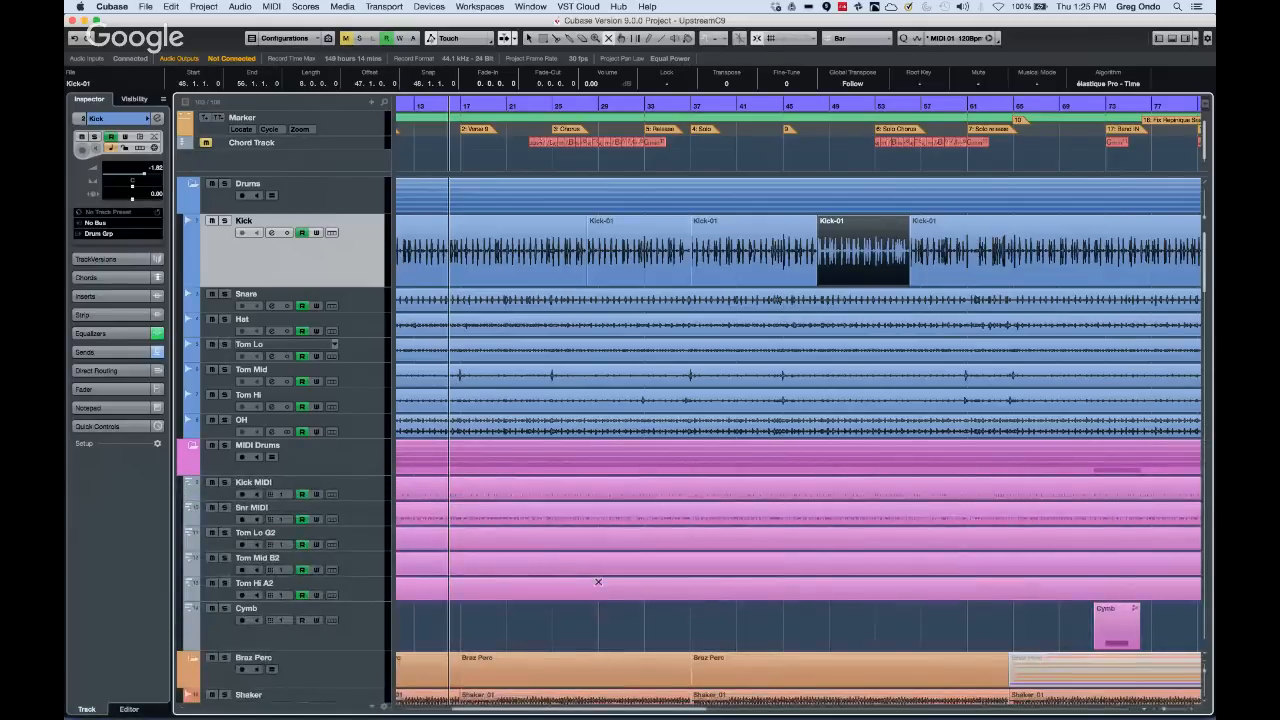
key("super+alt+e")
key("super+alt+r")
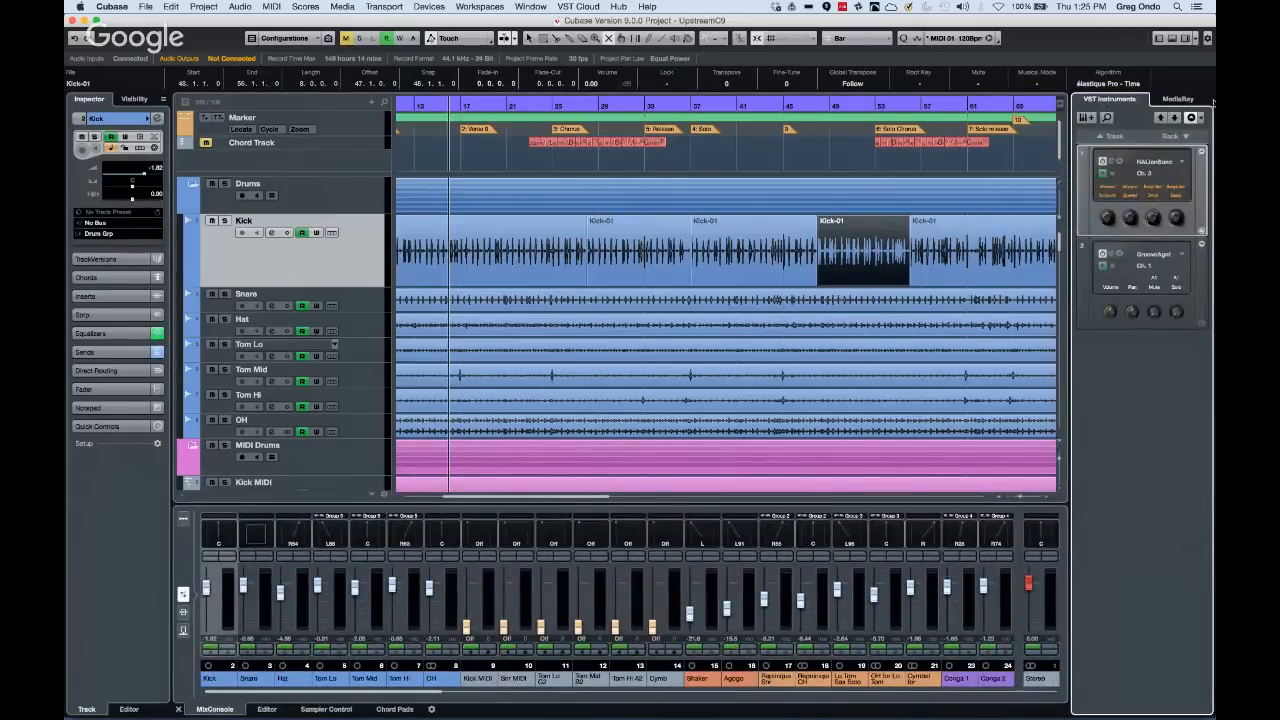
Toggle the MixConsole's lower zone several times, leaving it hidden so the track area fills the window height
left_click(1177, 41)
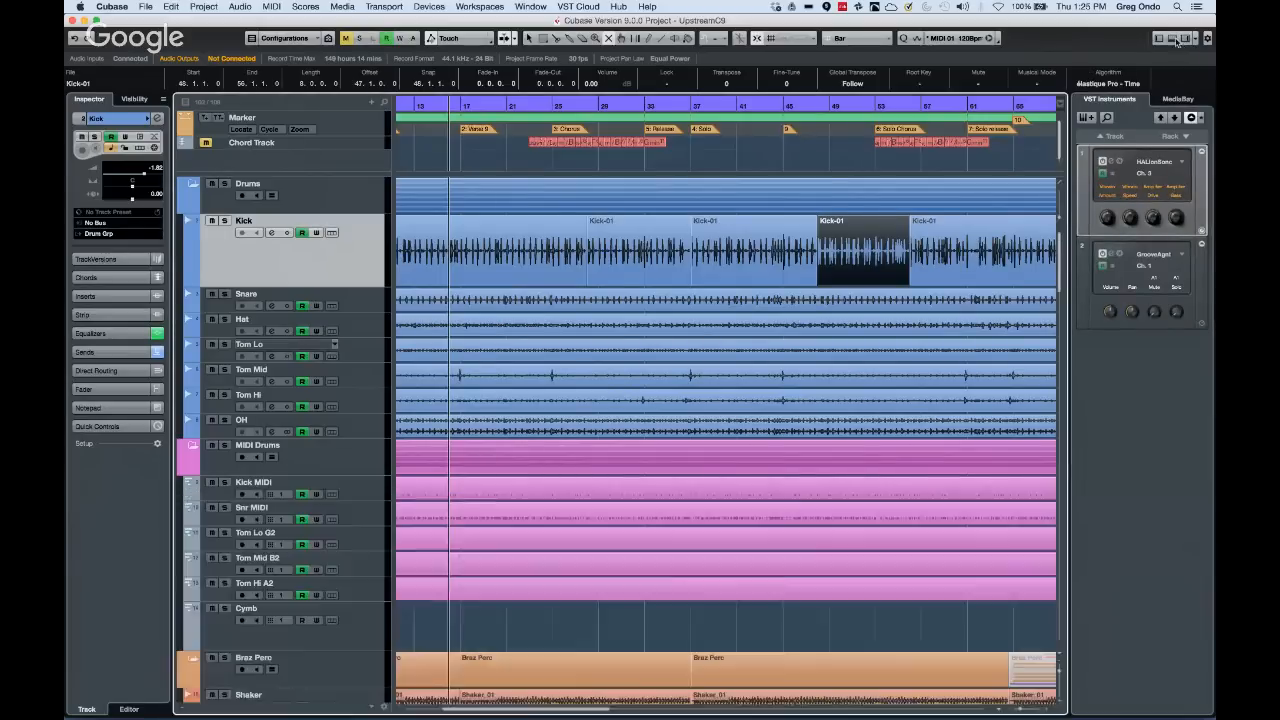
left_click(1177, 41)
left_click(1177, 41)
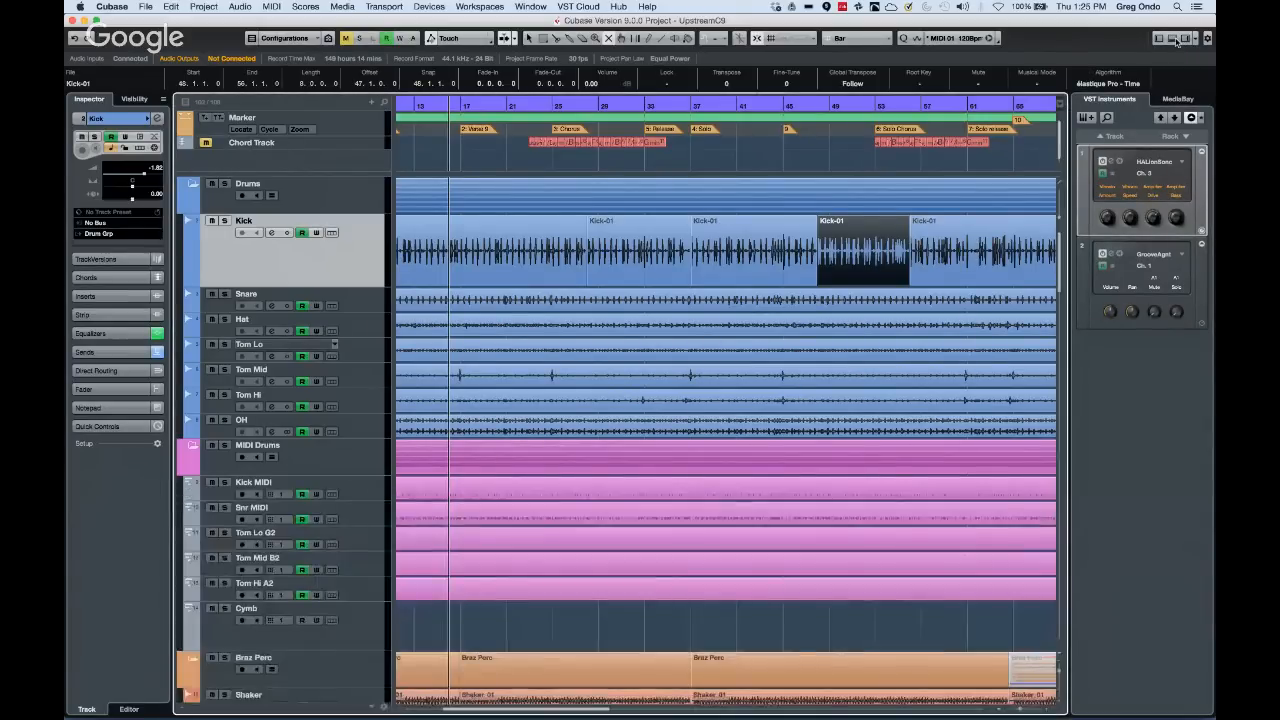
left_click(1177, 41)
left_click(1177, 41)
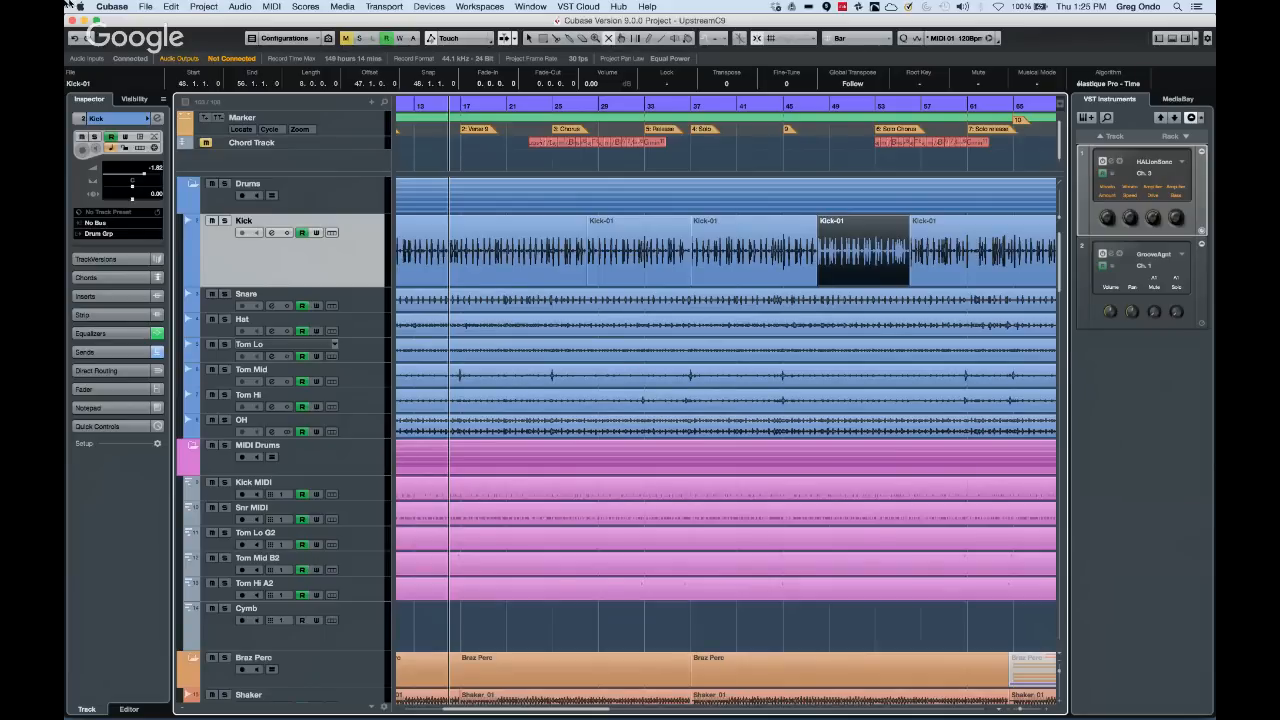
Bring up the Open Project dialog and go to the Documents folder inside the home folder
left_click(146, 8)
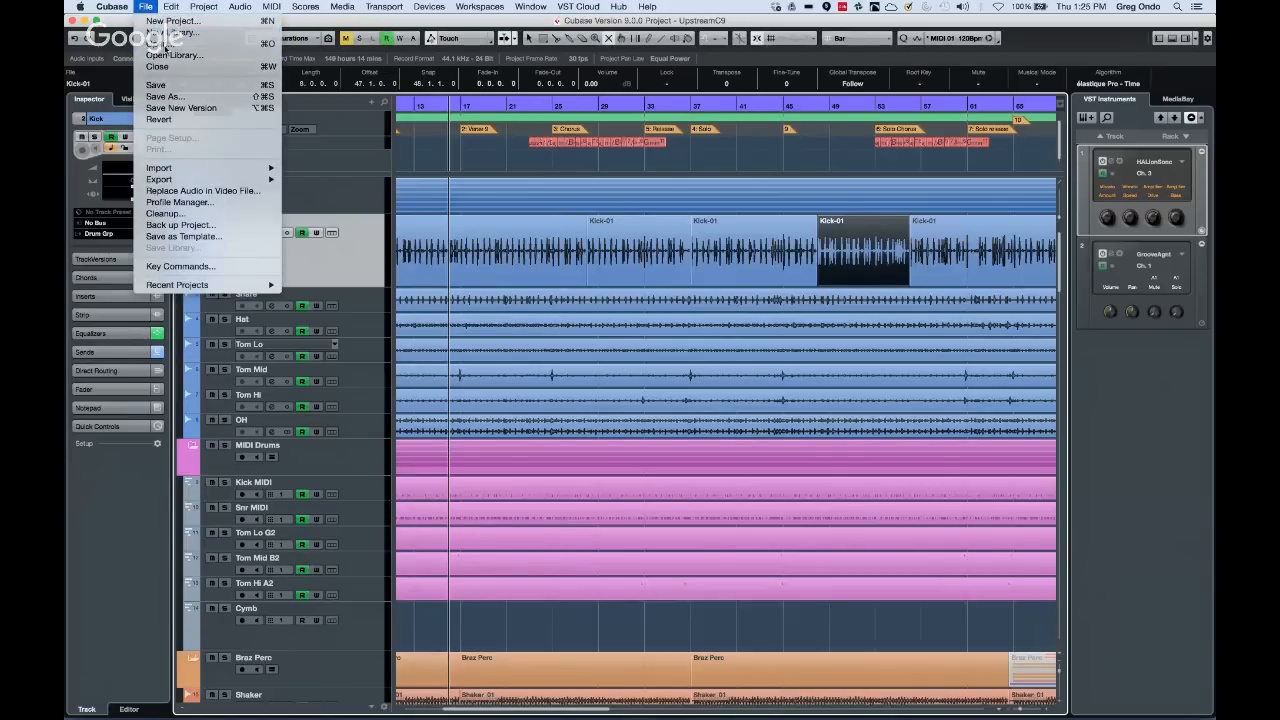
left_click(212, 106)
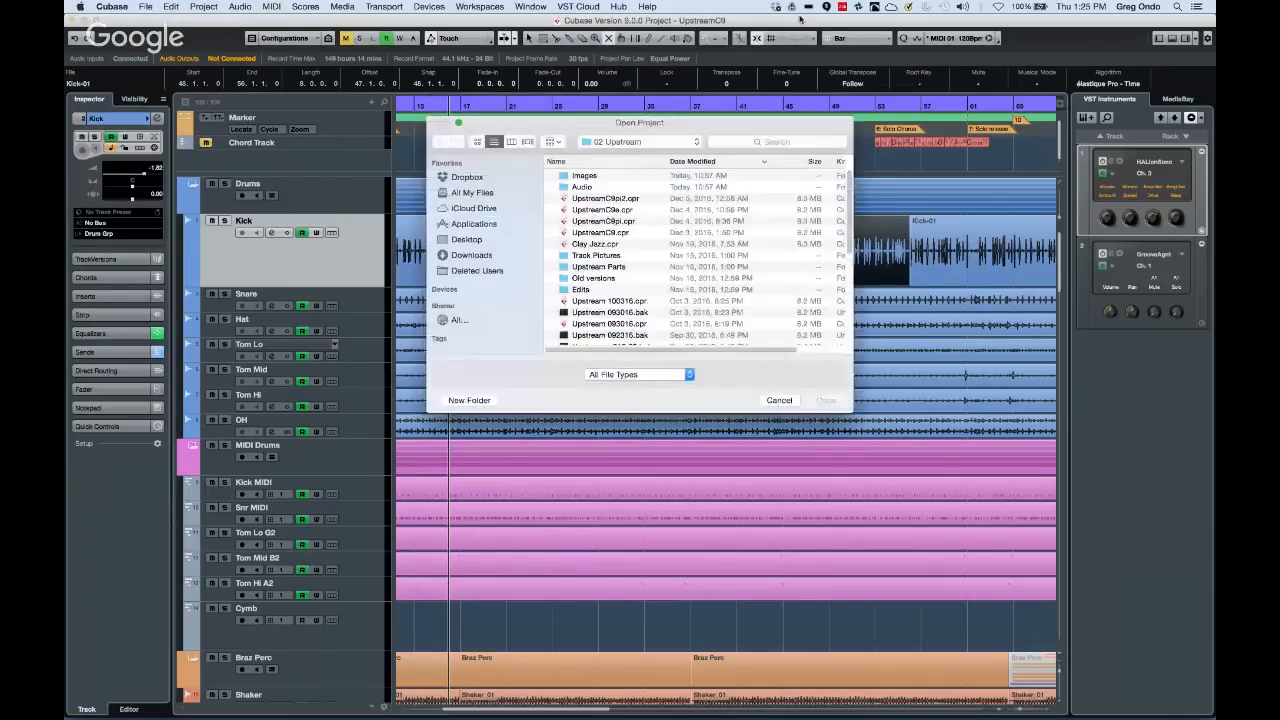
left_click(642, 142)
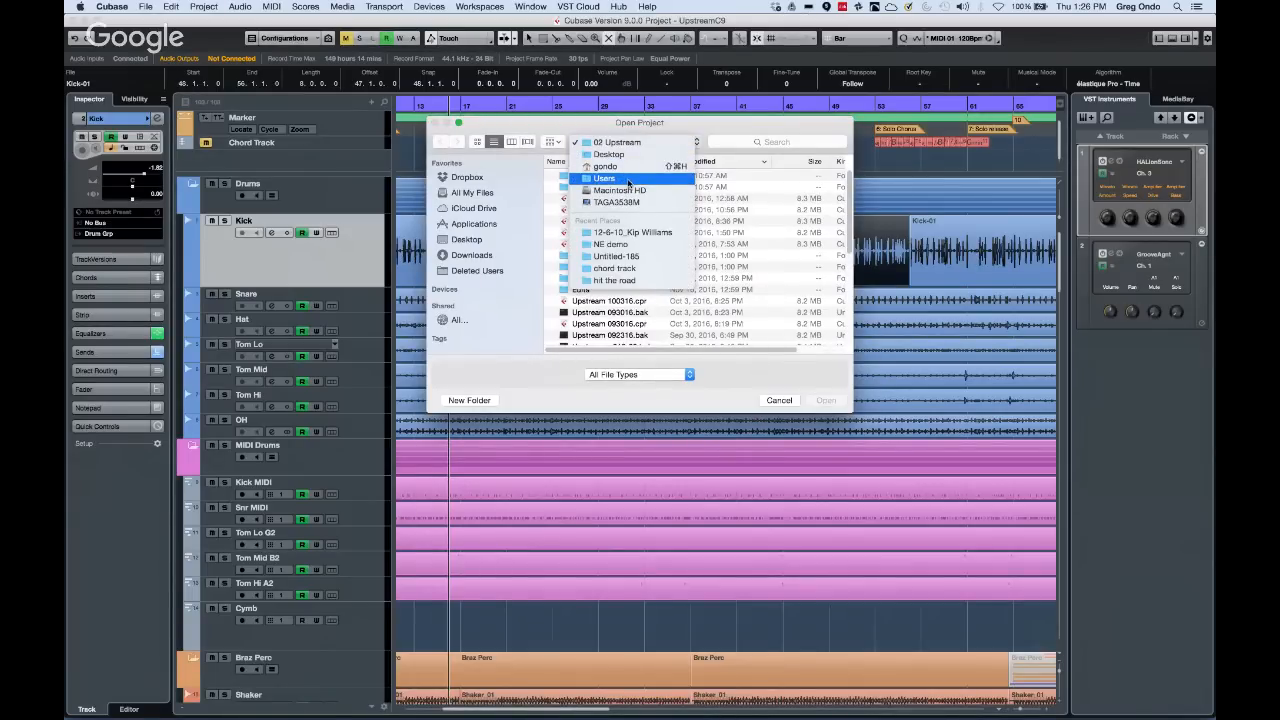
left_click(626, 167)
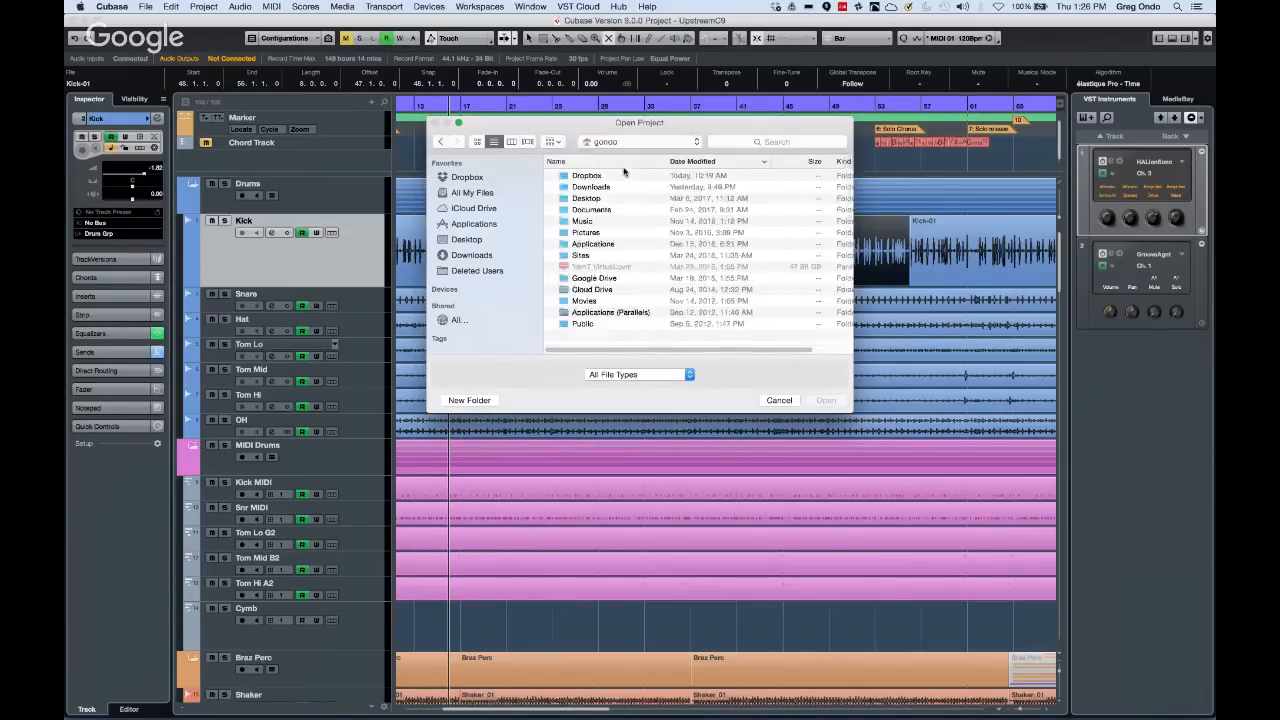
left_click(606, 212)
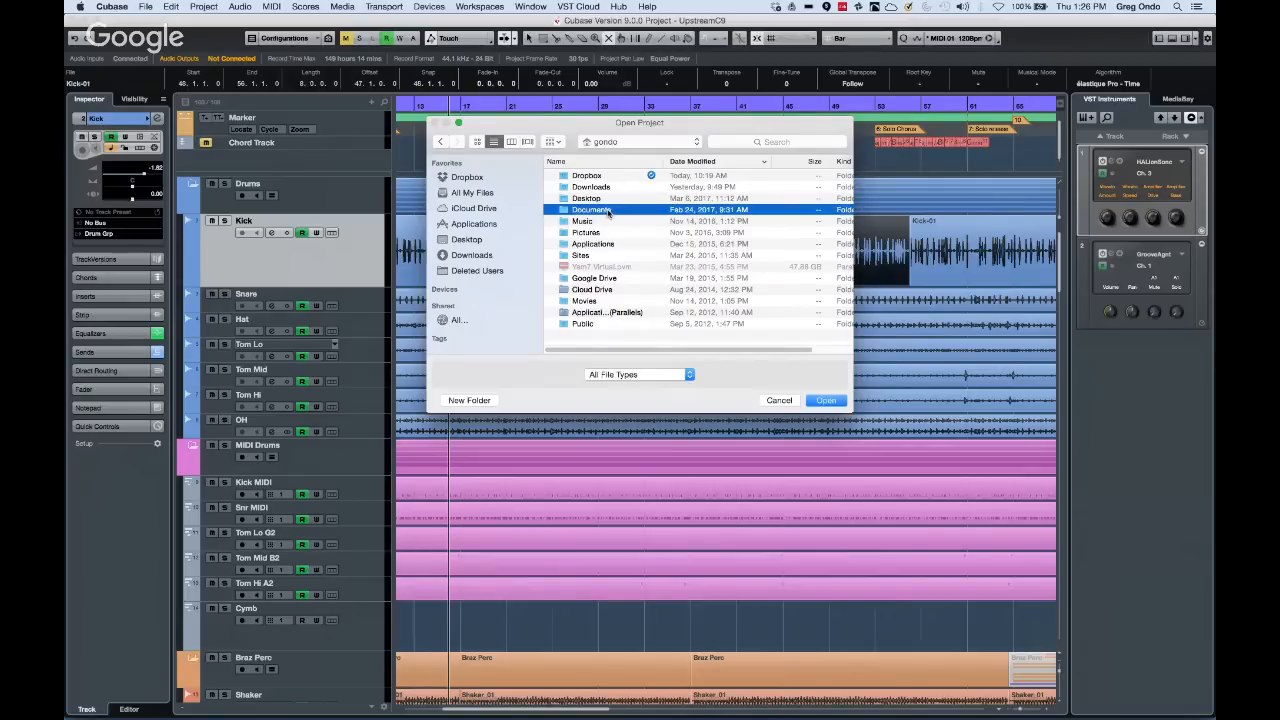
double_click(606, 212)
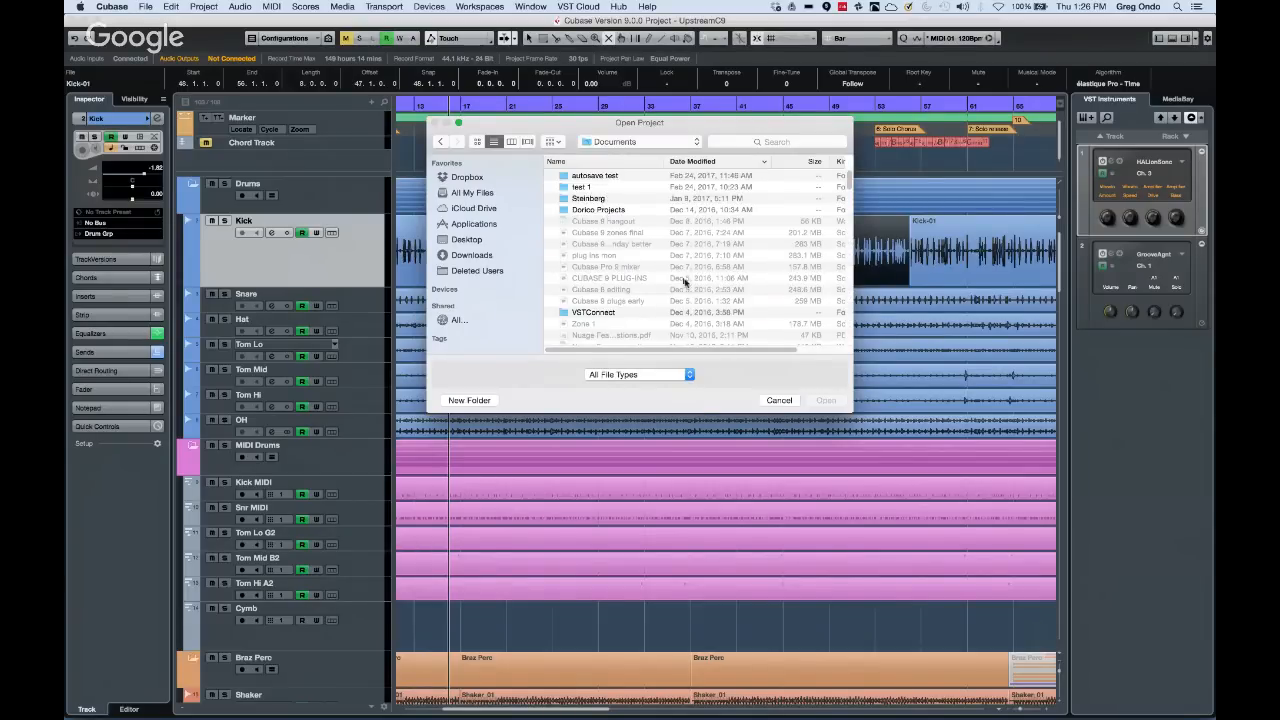
Find the Cubase Projects folder within Documents and open it
scroll(612, 279, "down", 5)
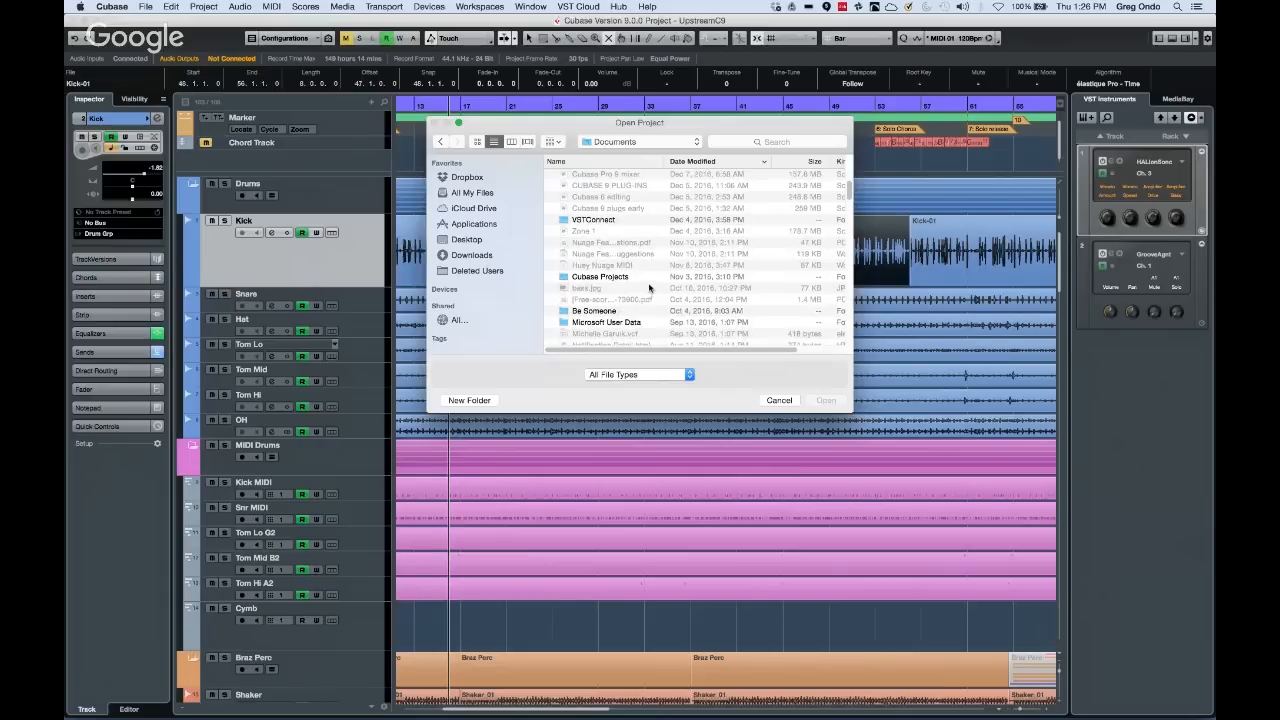
scroll(613, 243, "down", 2)
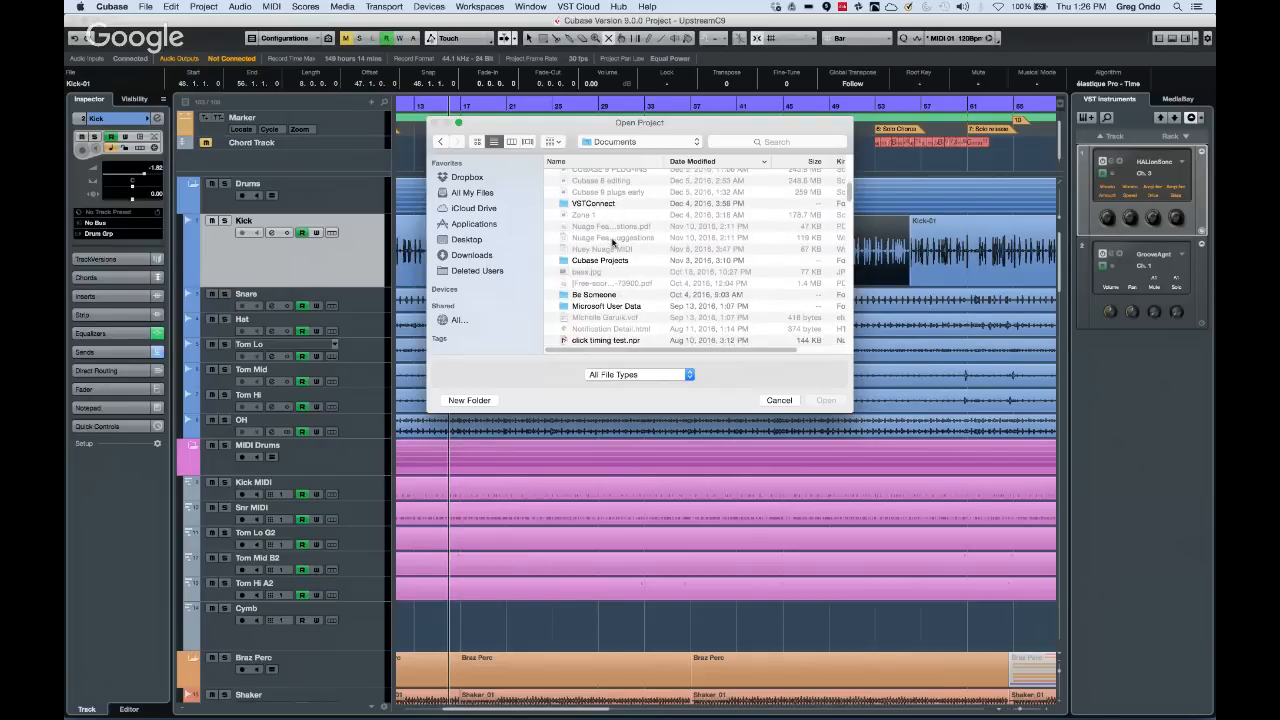
scroll(612, 243, "down", 3)
scroll(612, 243, "up", 2)
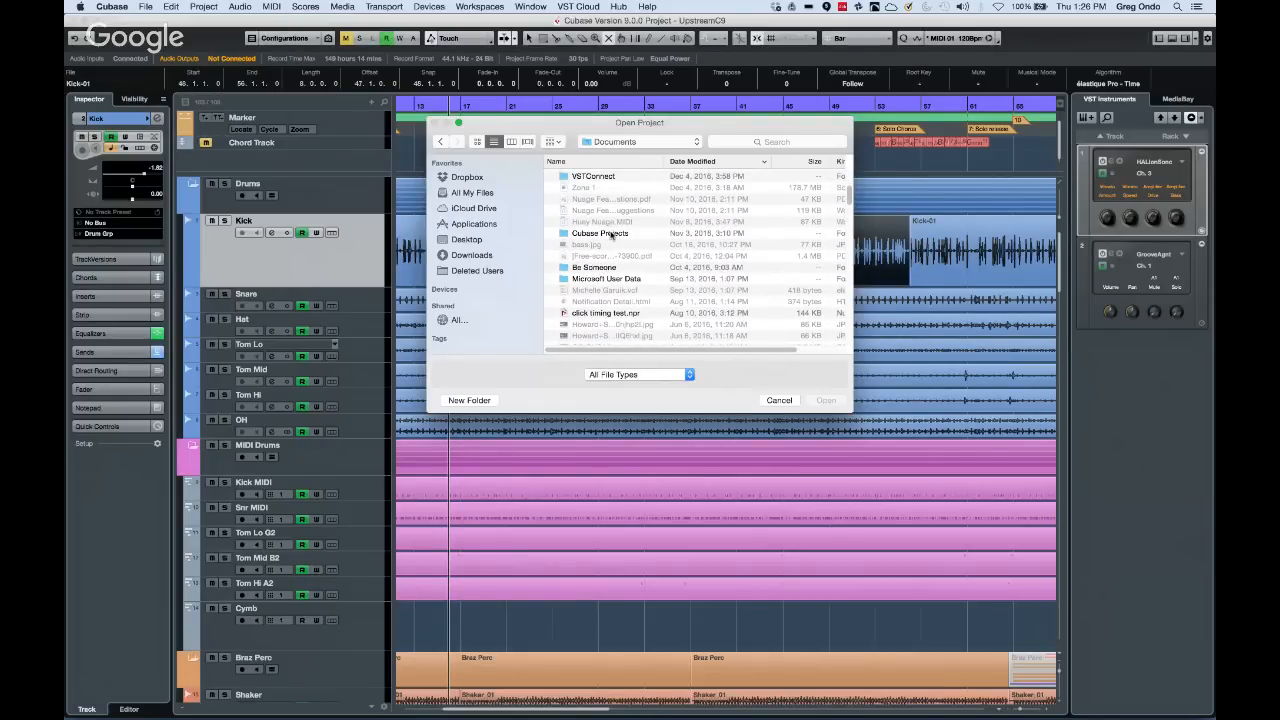
double_click(611, 234)
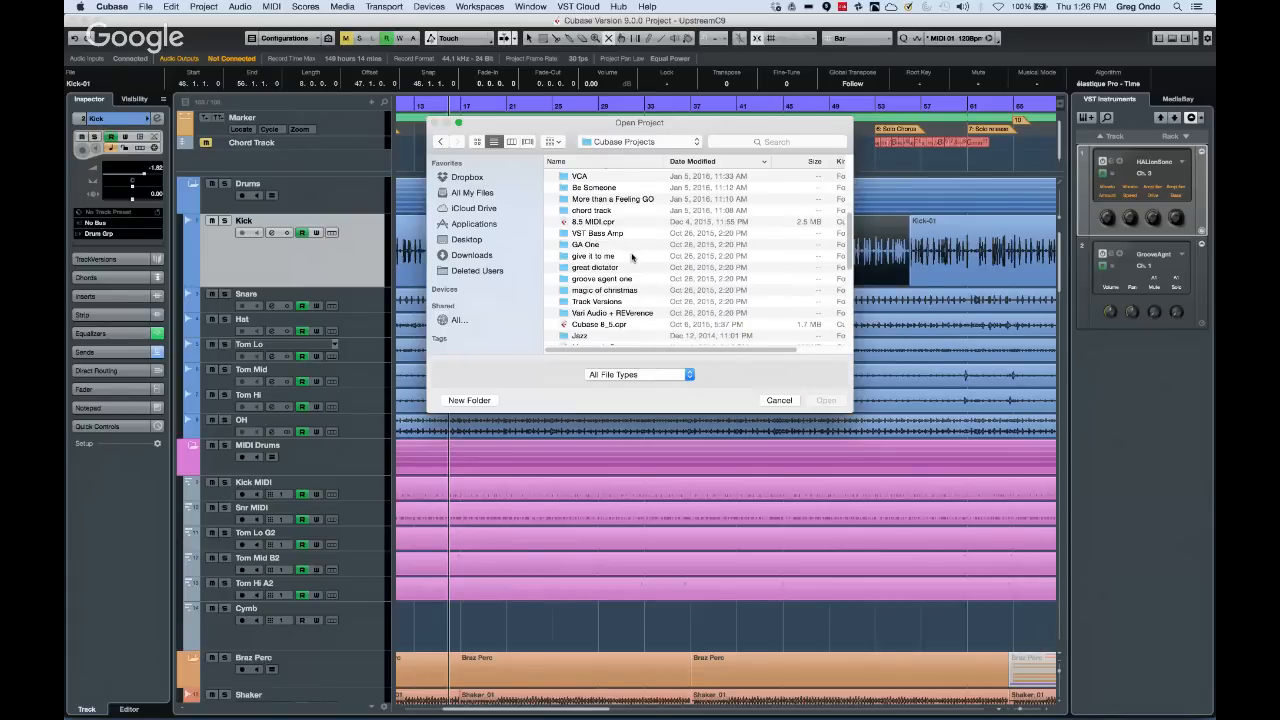
Look through the Cubase Projects folder for a project suited to demonstrating chord pads
scroll(632, 257, "down", 4)
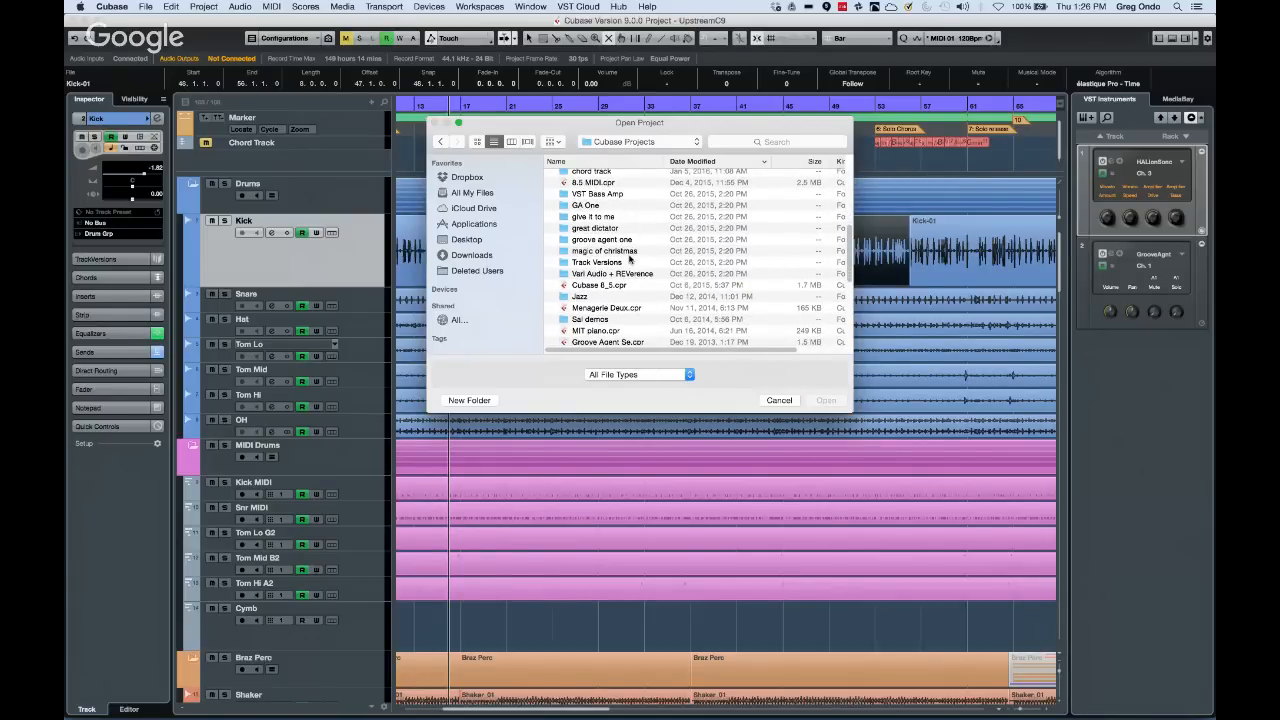
scroll(630, 258, "up", 4)
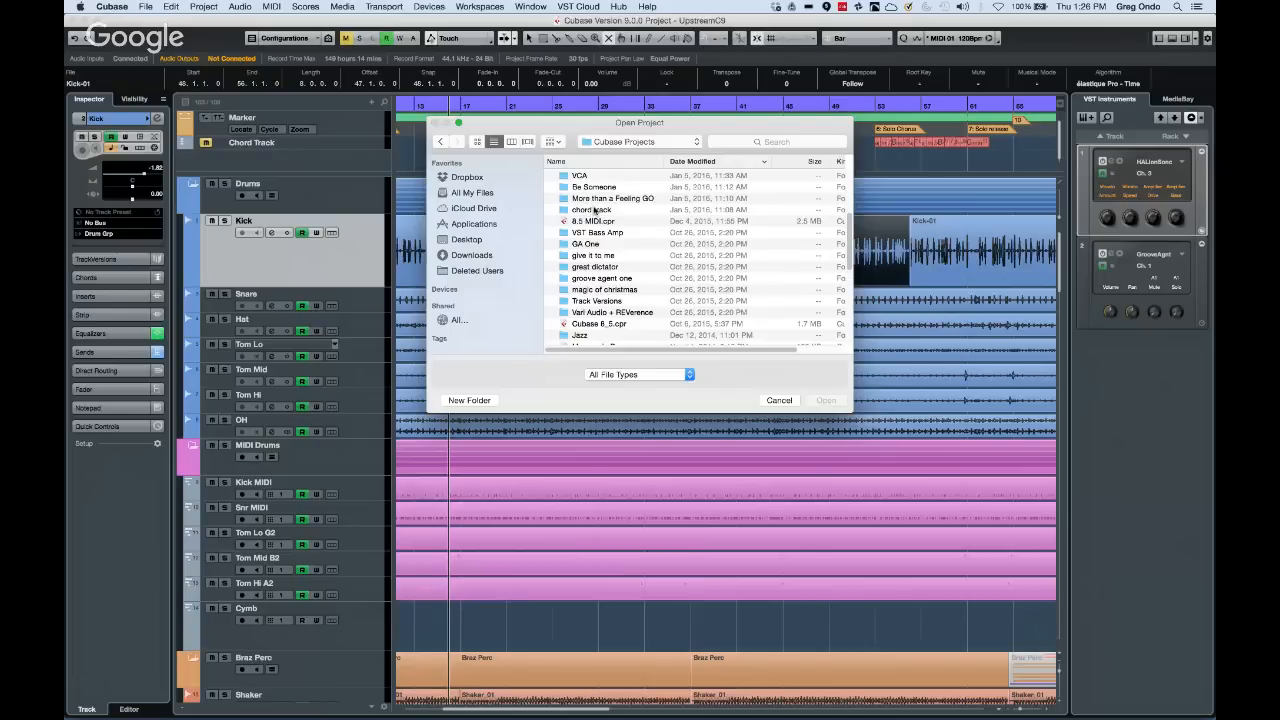
scroll(613, 232, "down", 5)
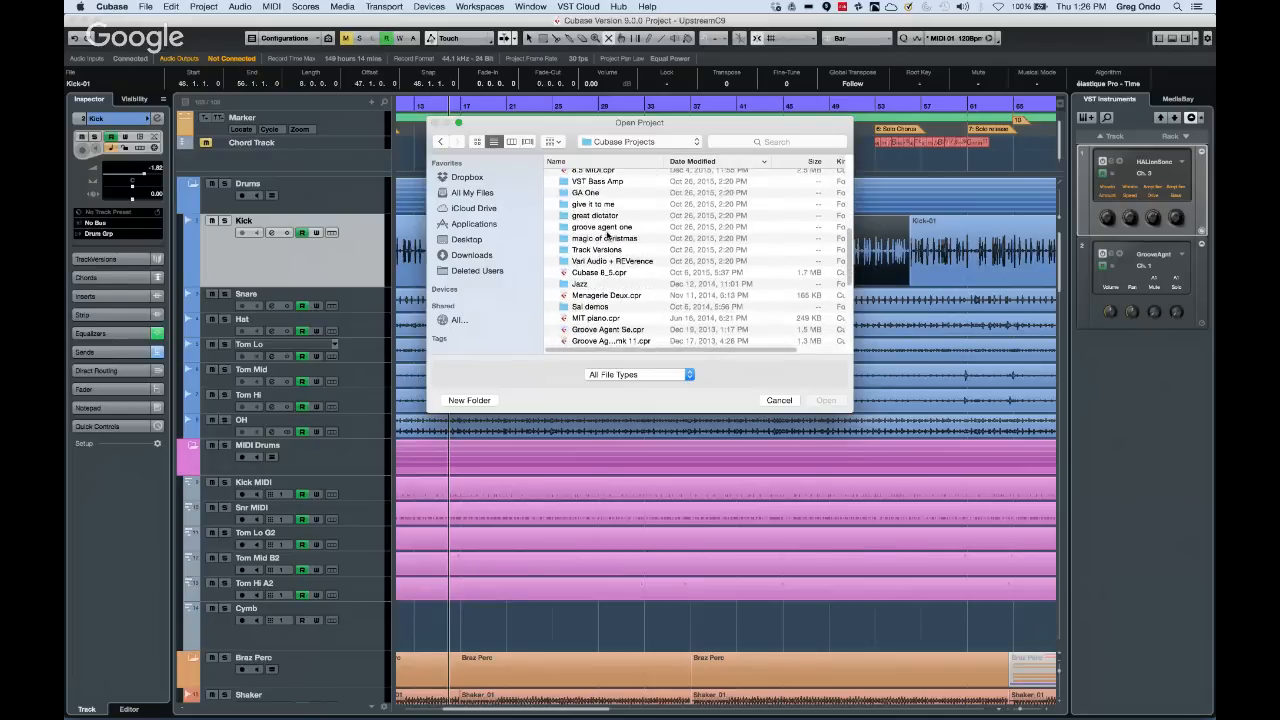
scroll(605, 235, "down", 9)
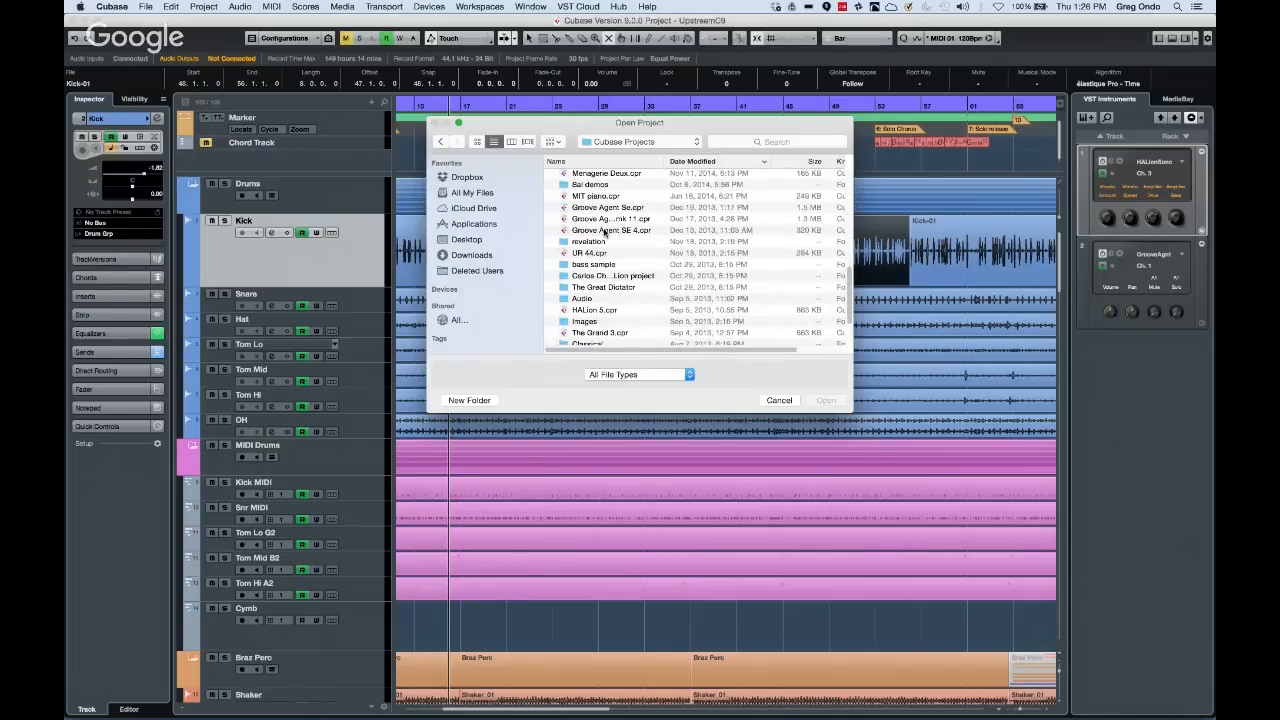
scroll(605, 233, "down", 3)
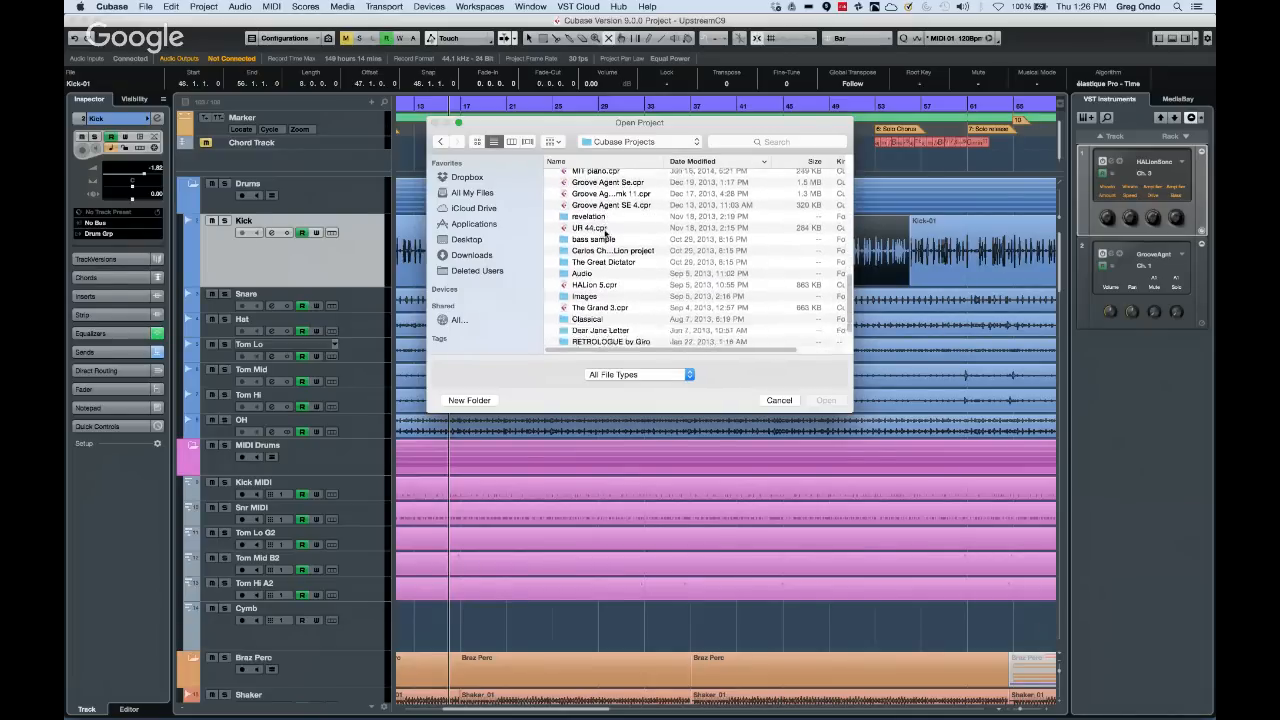
scroll(605, 234, "down", 2)
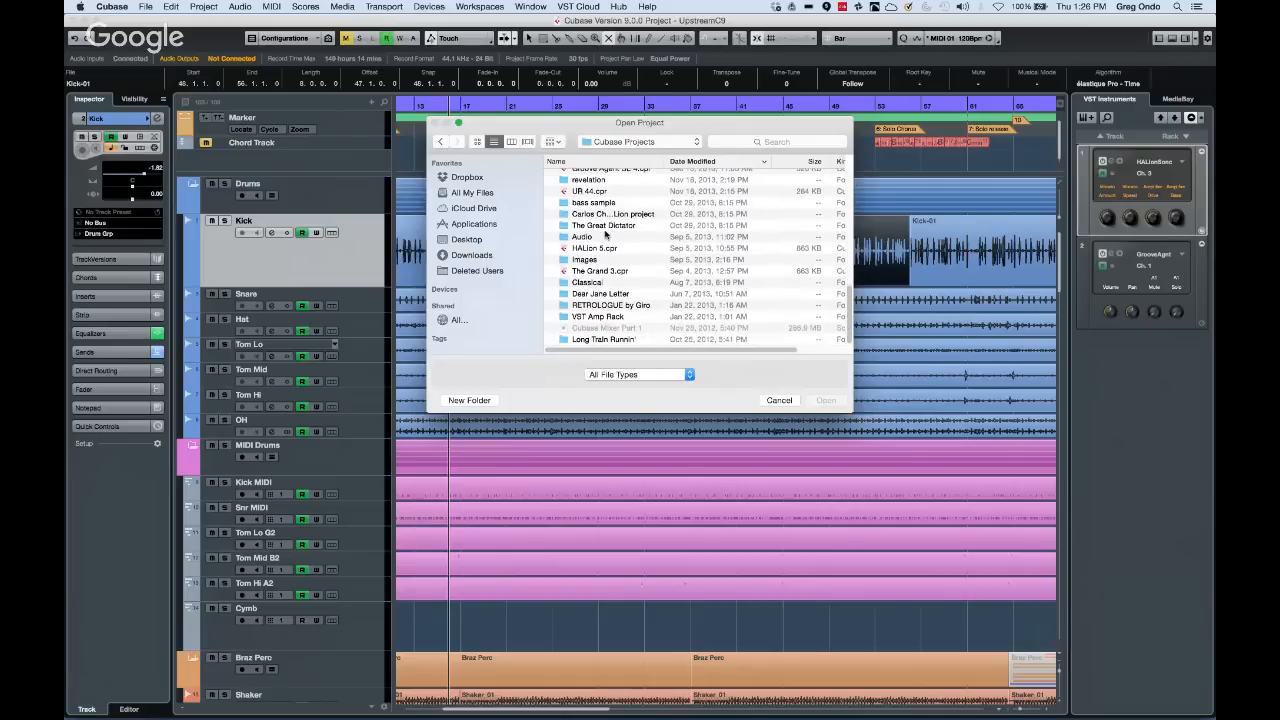
scroll(605, 235, "up", 10)
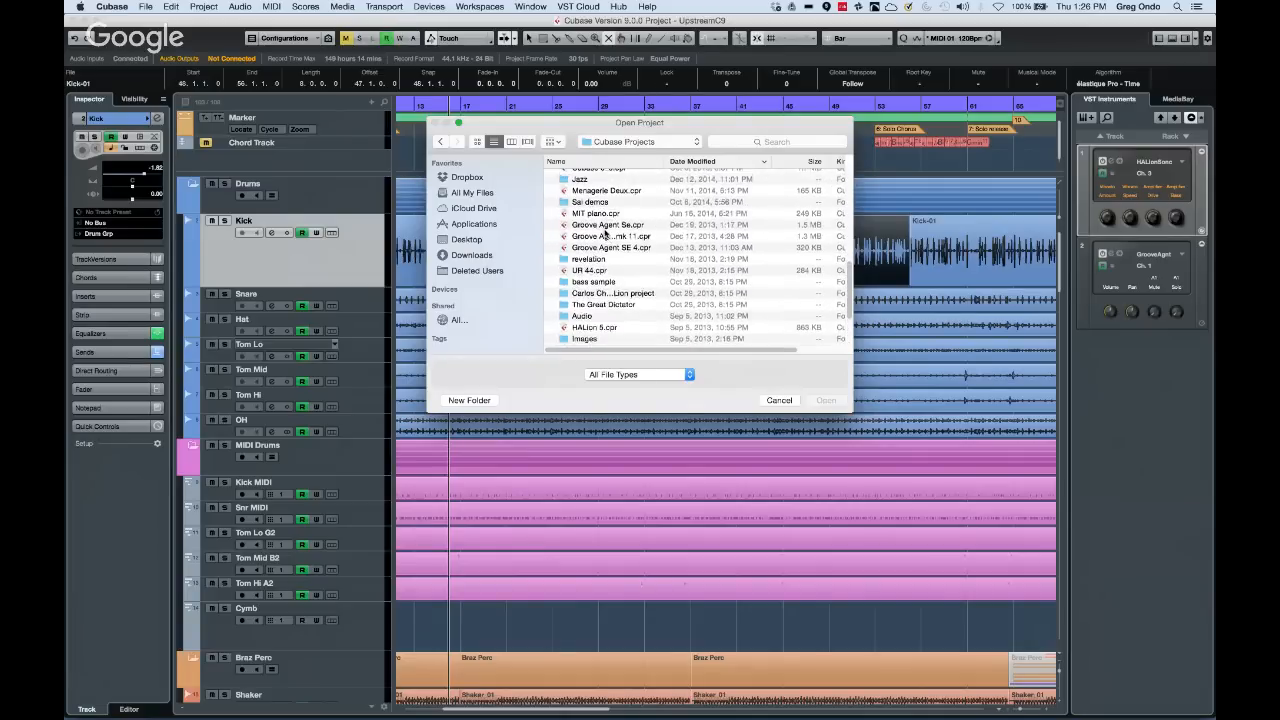
scroll(605, 233, "up", 2)
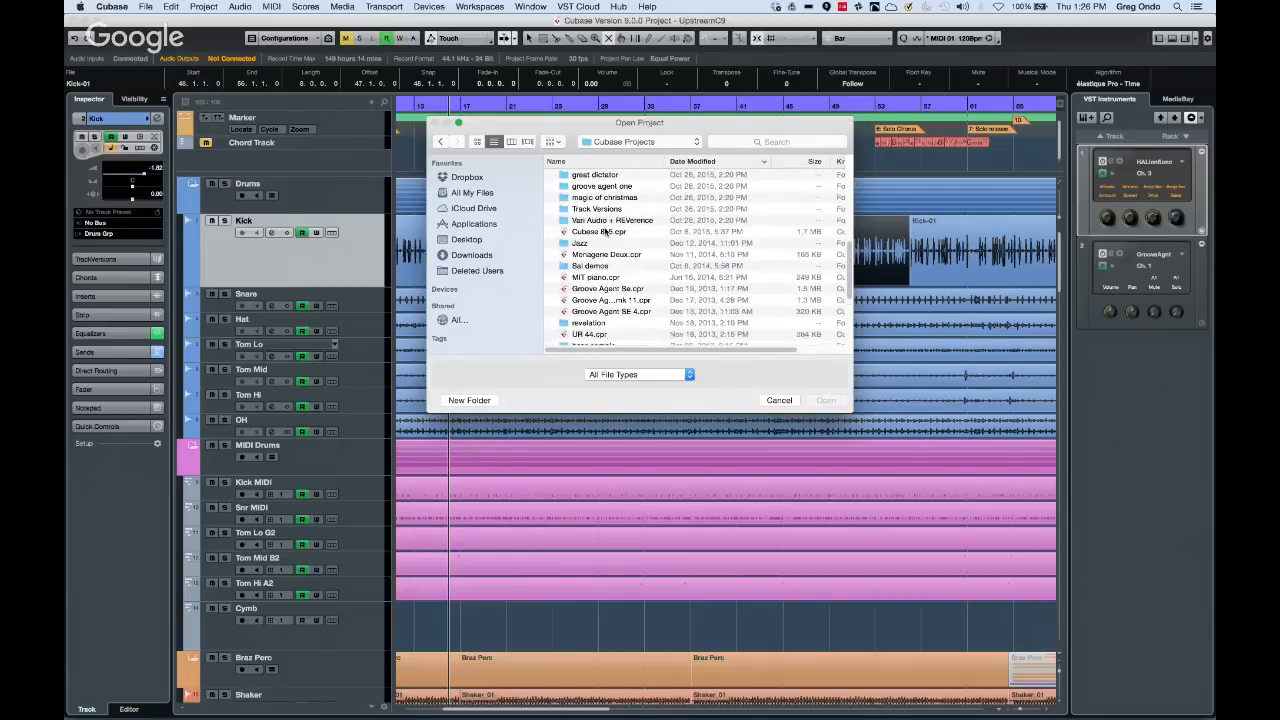
scroll(605, 232, "up", 3)
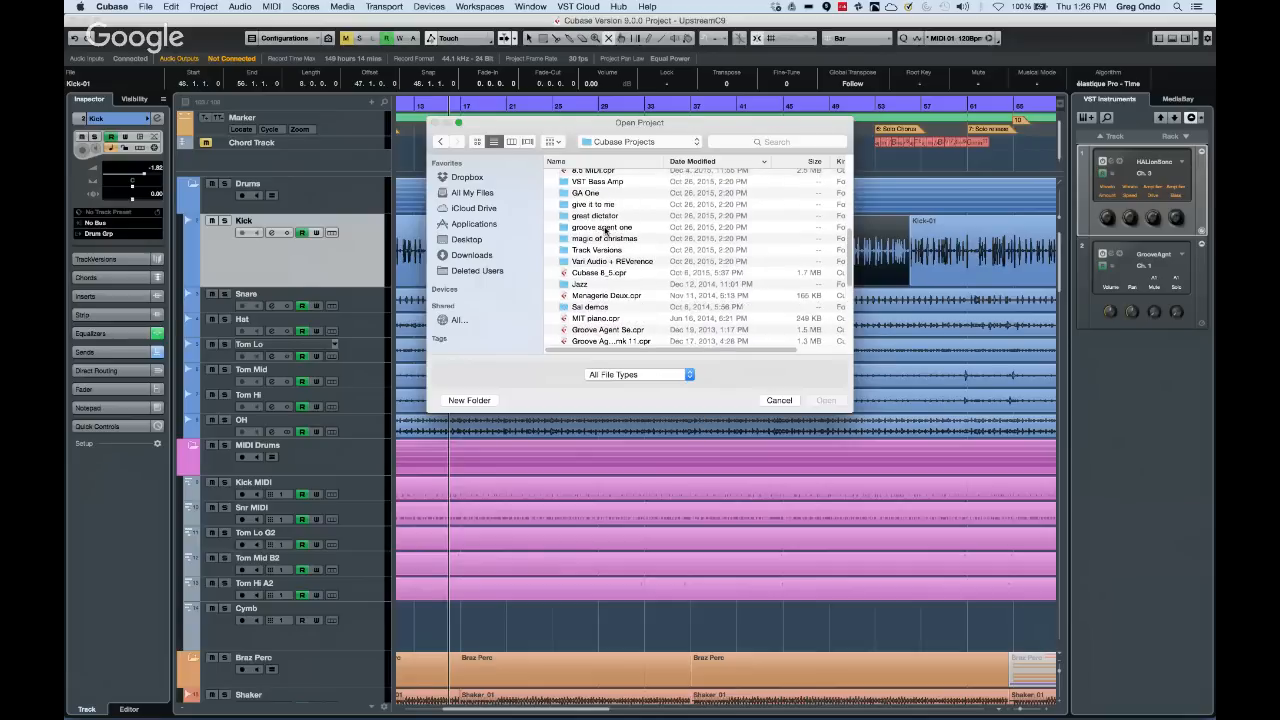
scroll(605, 232, "down", 3)
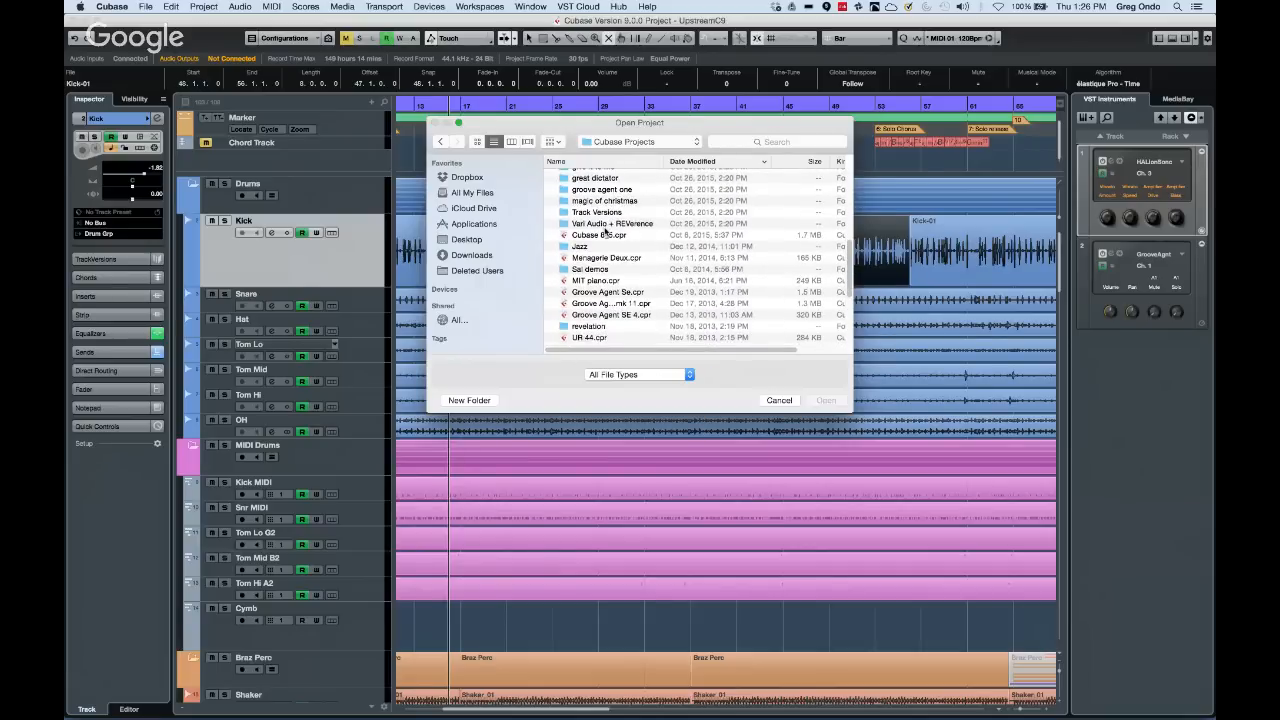
scroll(605, 233, "down", 2)
scroll(605, 232, "down", 5)
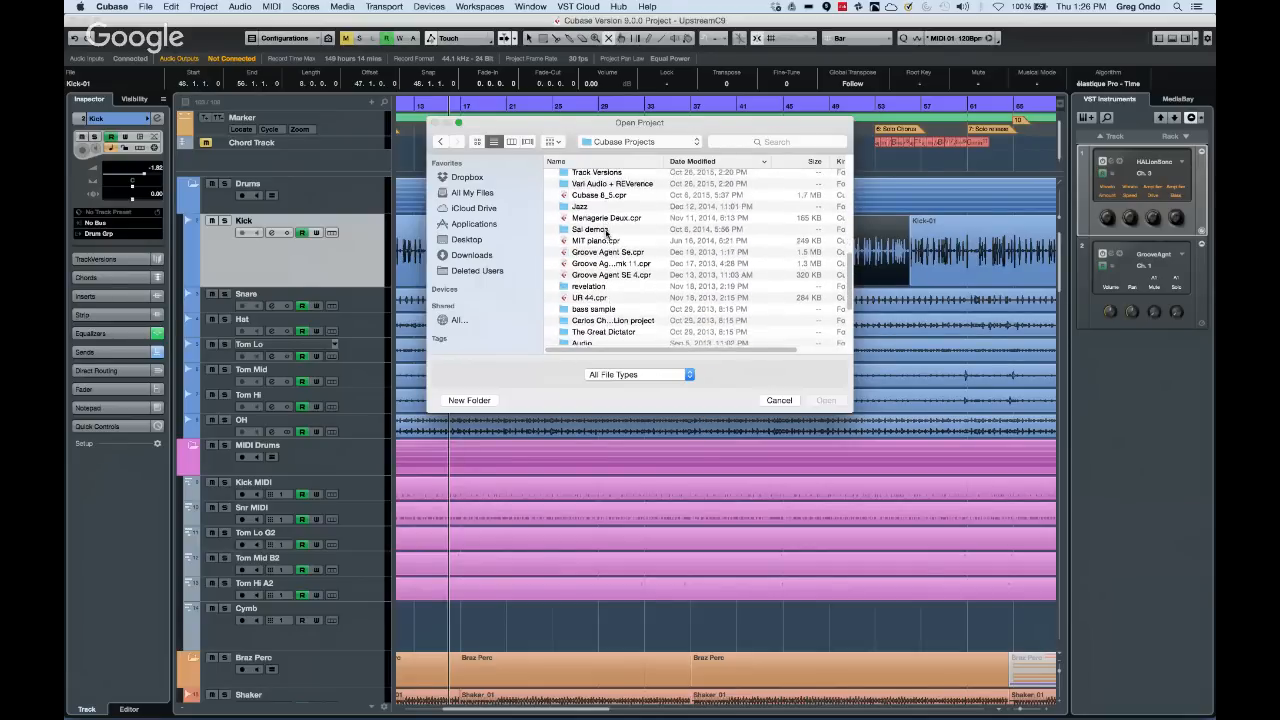
scroll(605, 232, "up", 8)
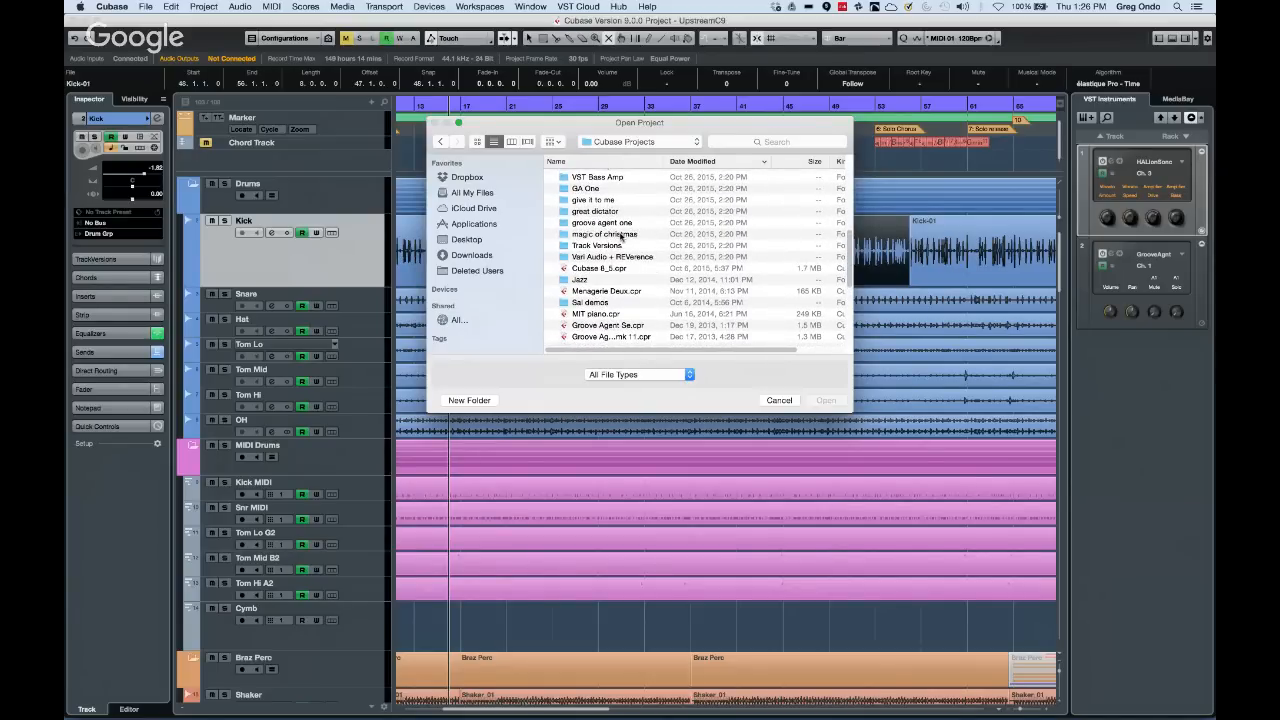
scroll(620, 234, "down", 4)
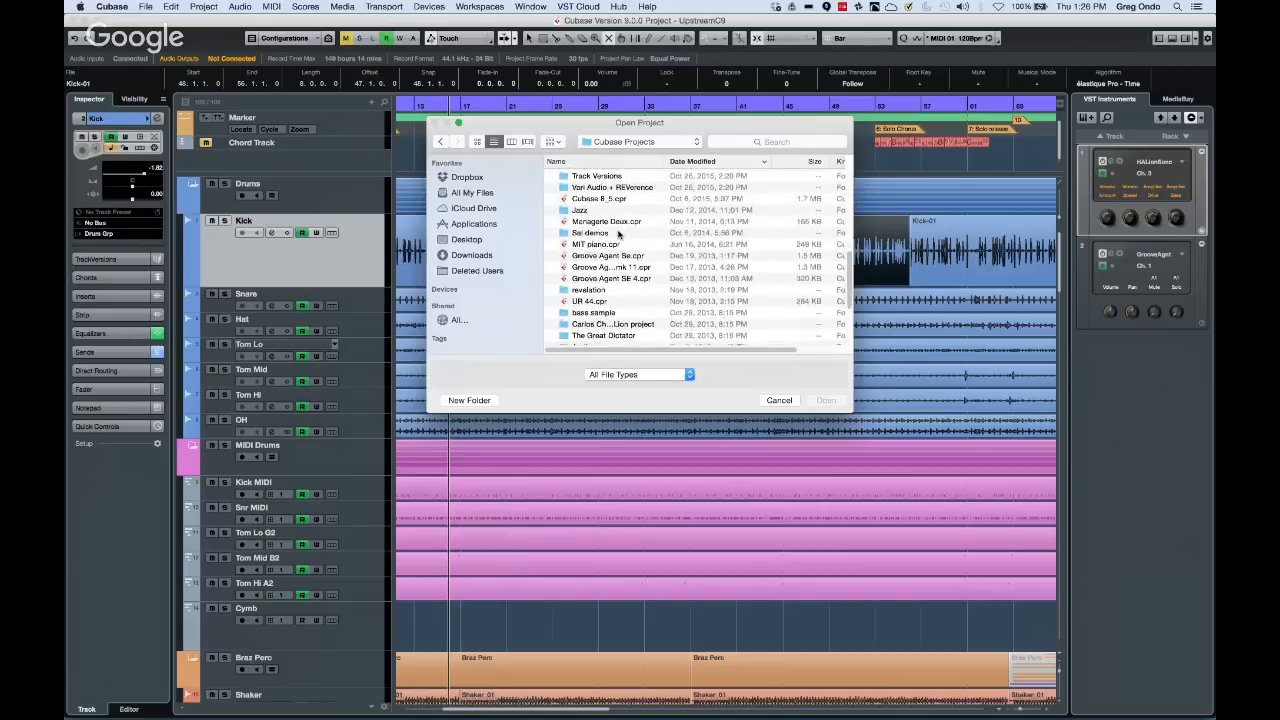
scroll(619, 235, "down", 2)
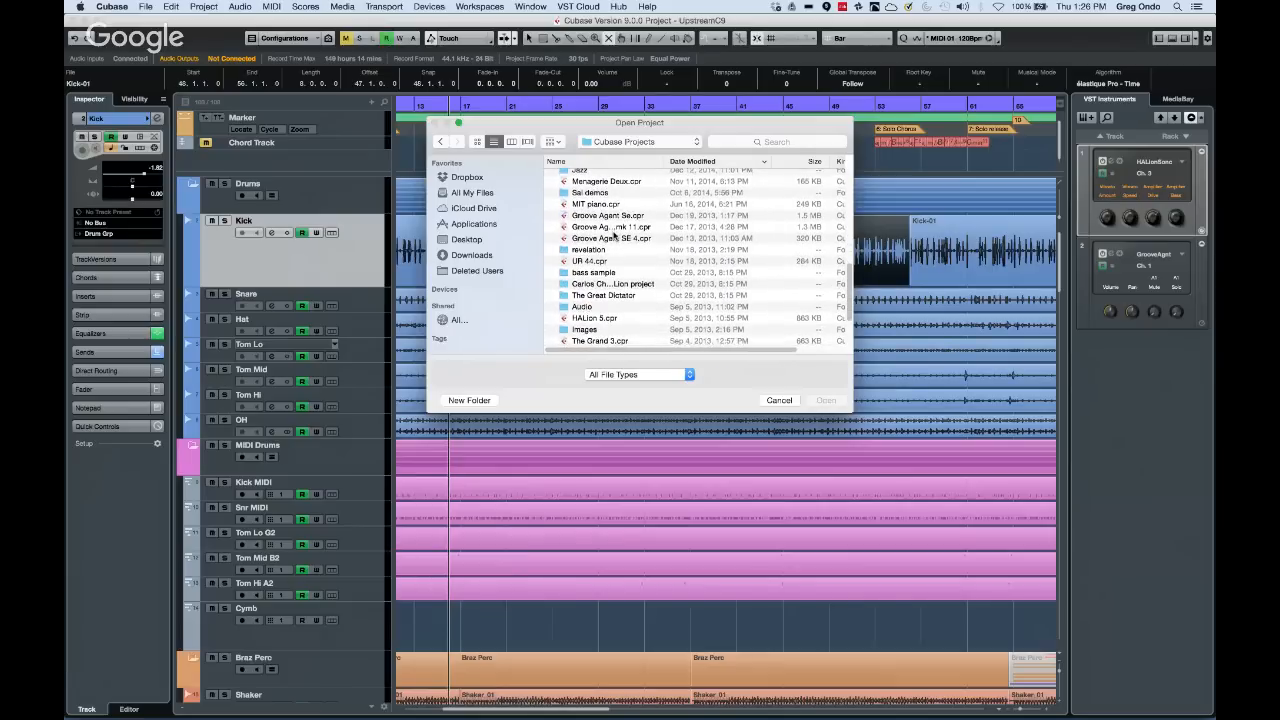
scroll(615, 235, "down", 1)
scroll(610, 245, "down", 3)
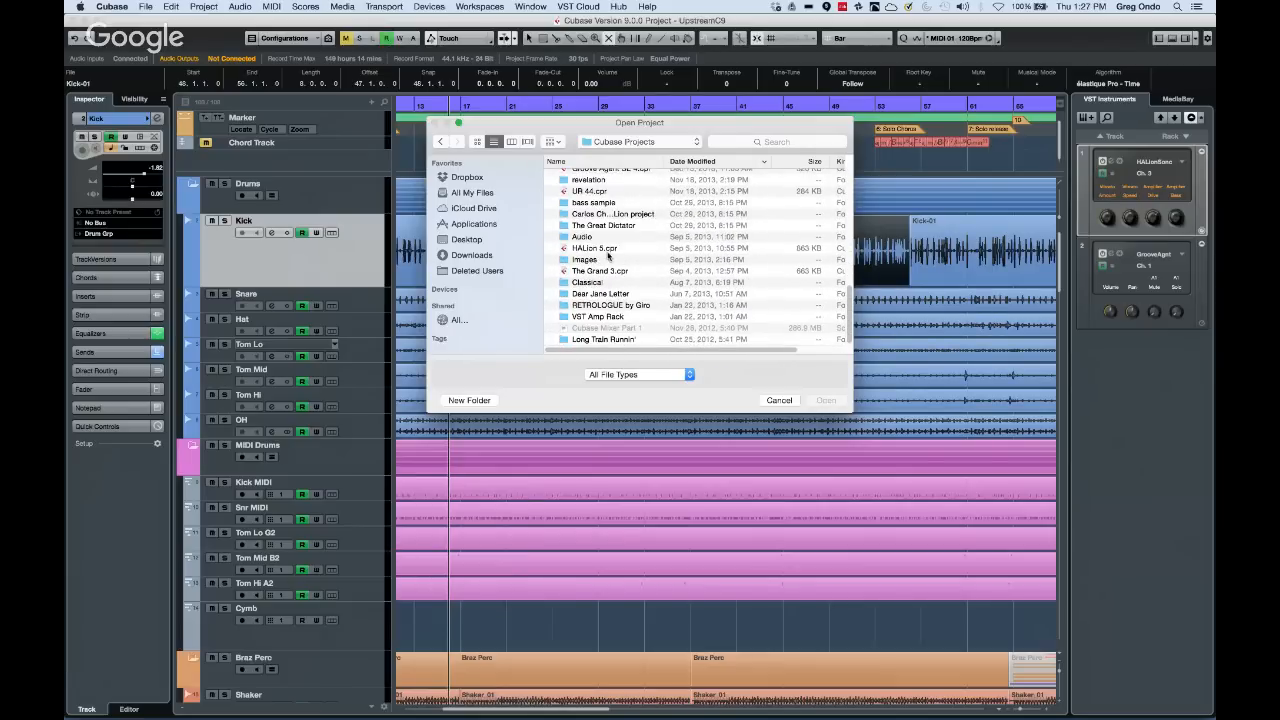
scroll(608, 257, "up", 5)
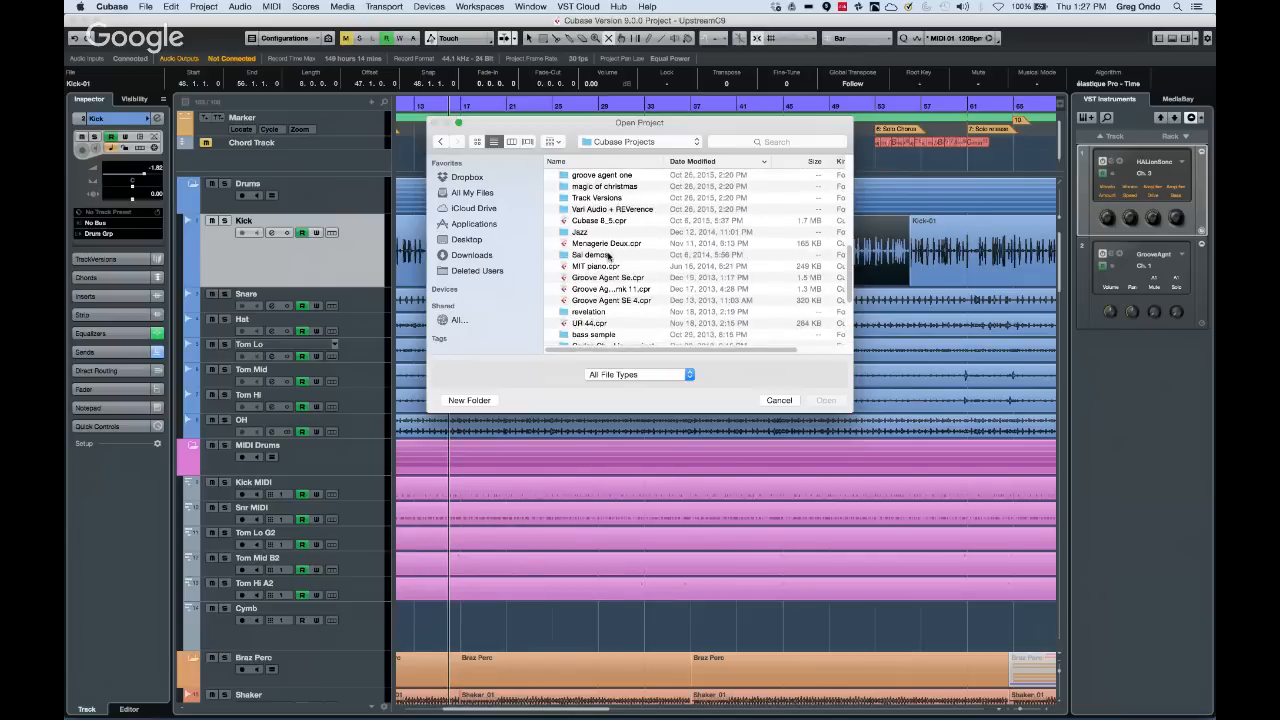
scroll(608, 257, "up", 3)
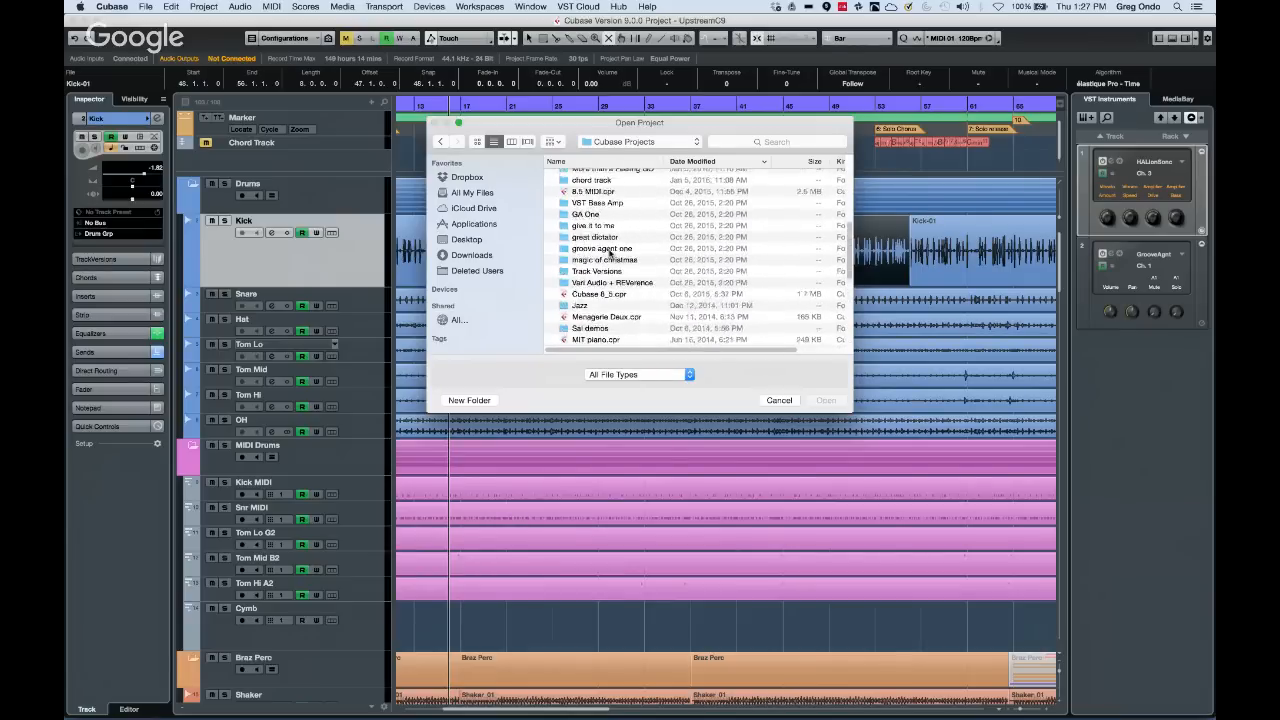
scroll(609, 252, "up", 2)
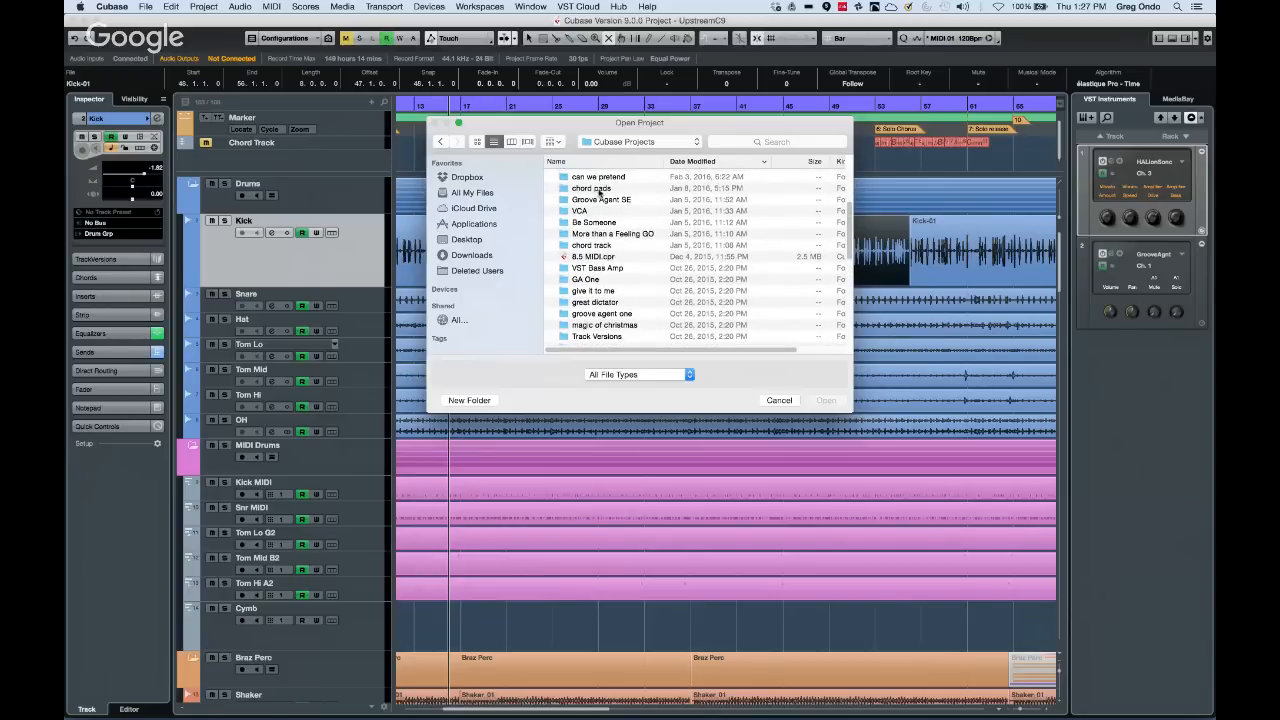
Open chord pads.cpr from the chord pads folder, activate the project and accept the missing ports dialog with Input 1 unmapped
double_click(600, 189)
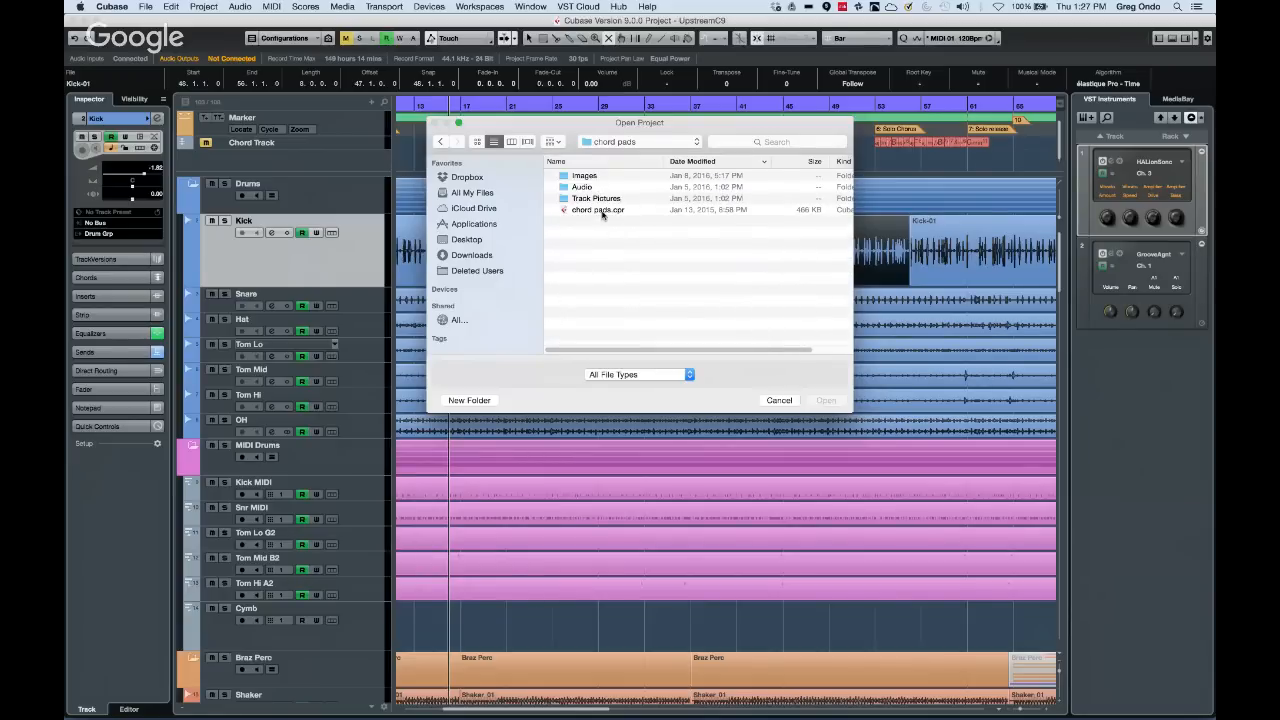
double_click(603, 214)
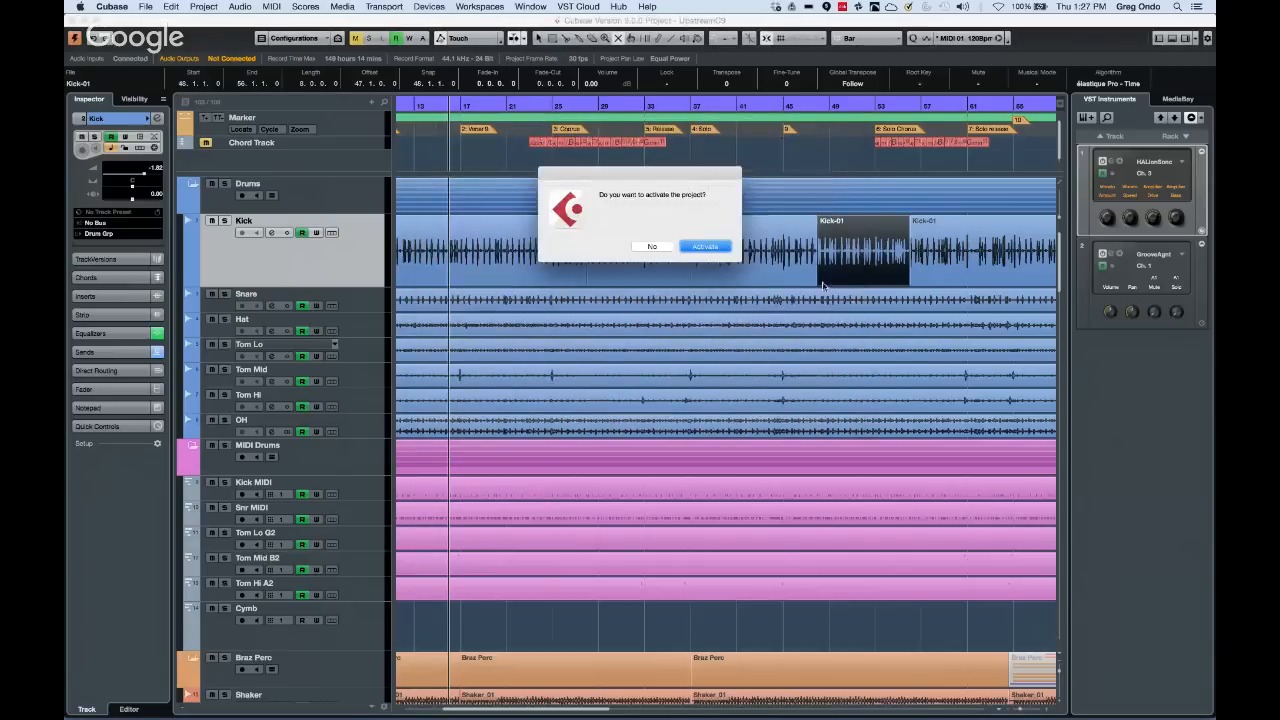
left_click(726, 248)
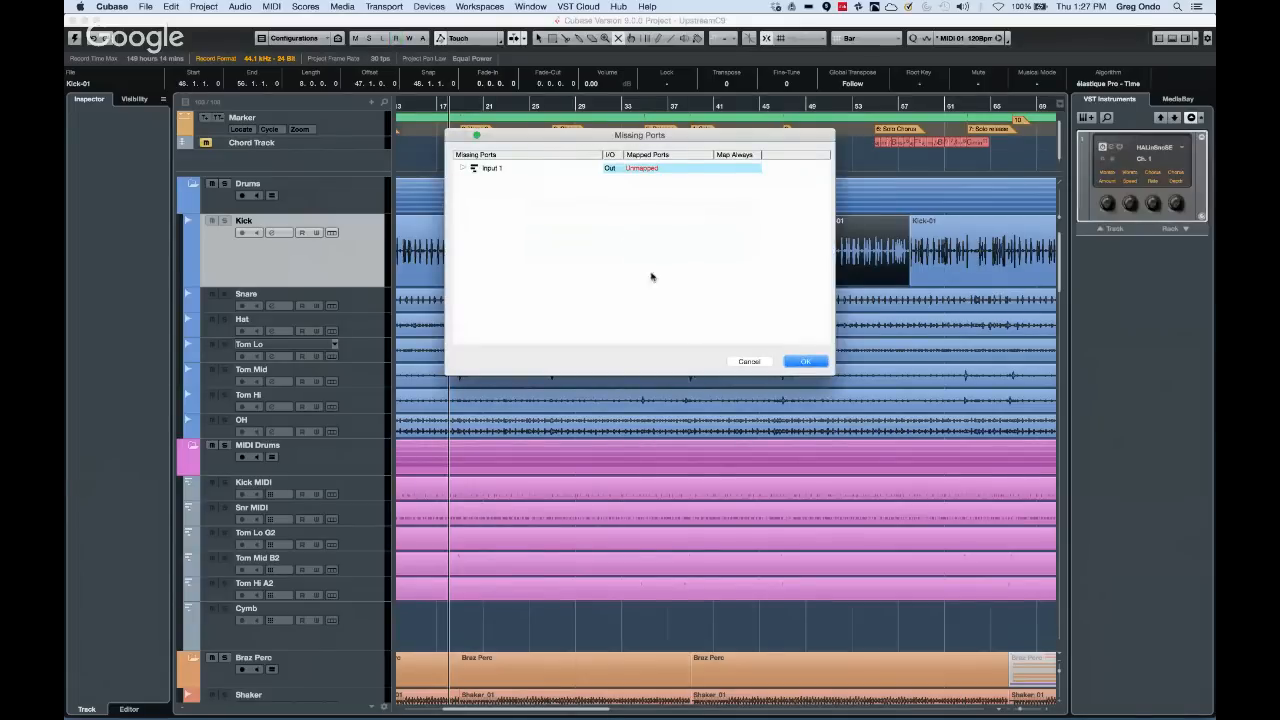
left_click(803, 362)
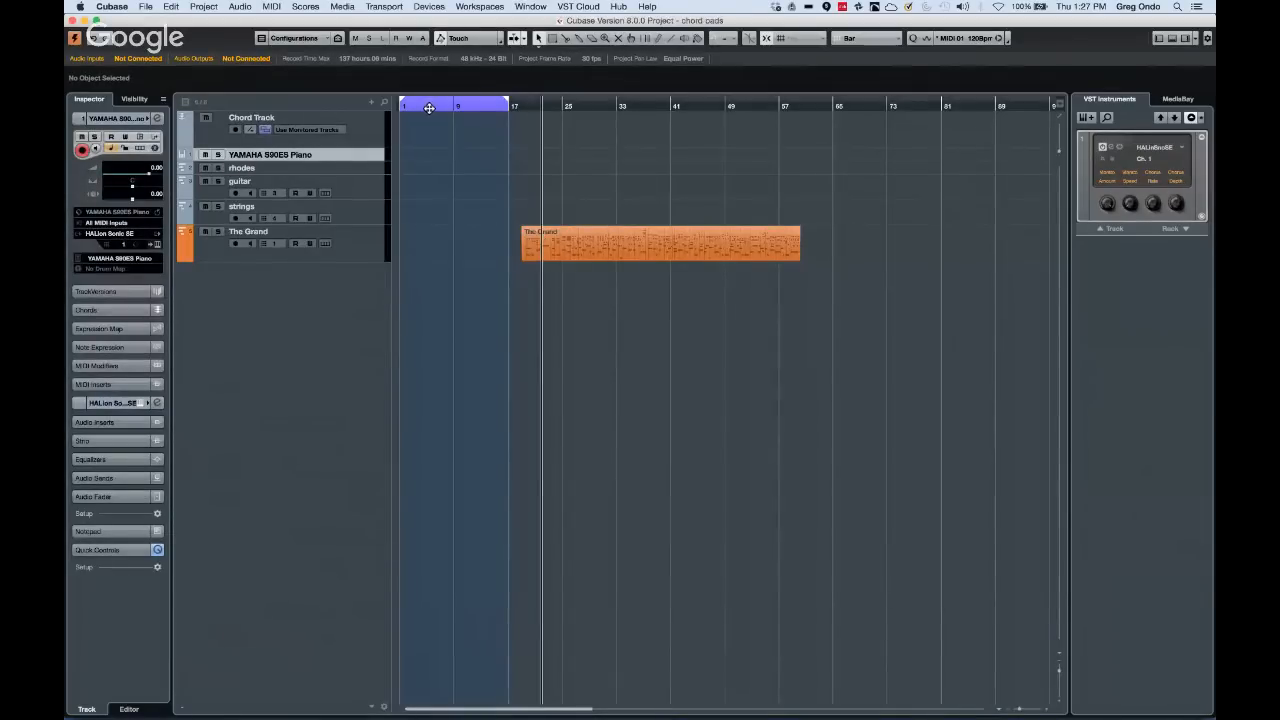
Select the YAMAHA S90ES Piano track and show the Chord Pads in the lower zone
left_click(350, 157)
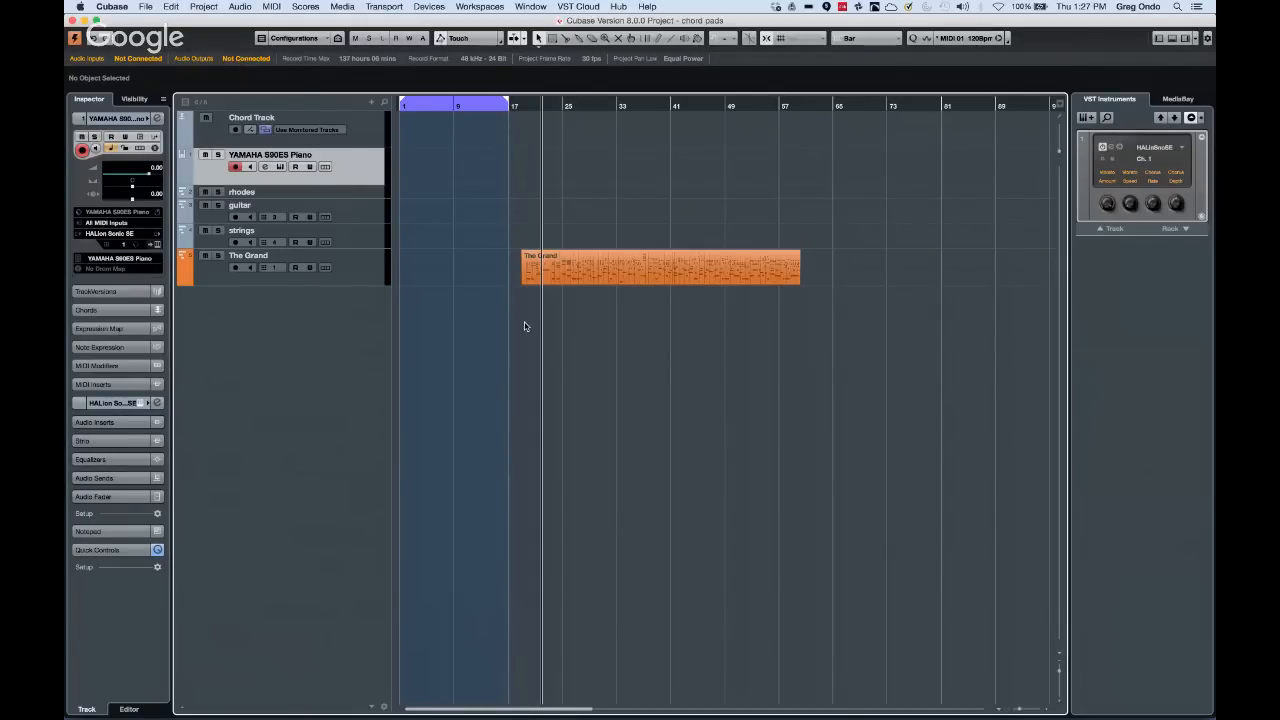
key("super+alt+e")
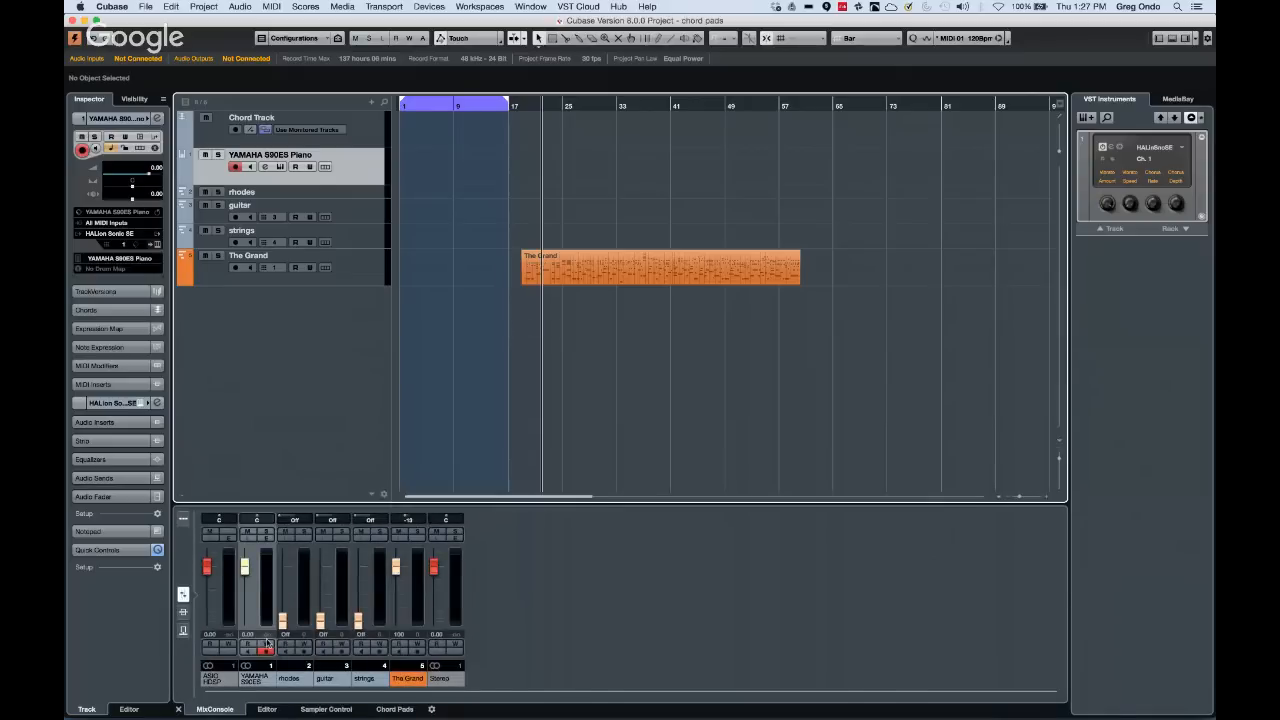
left_click(394, 709)
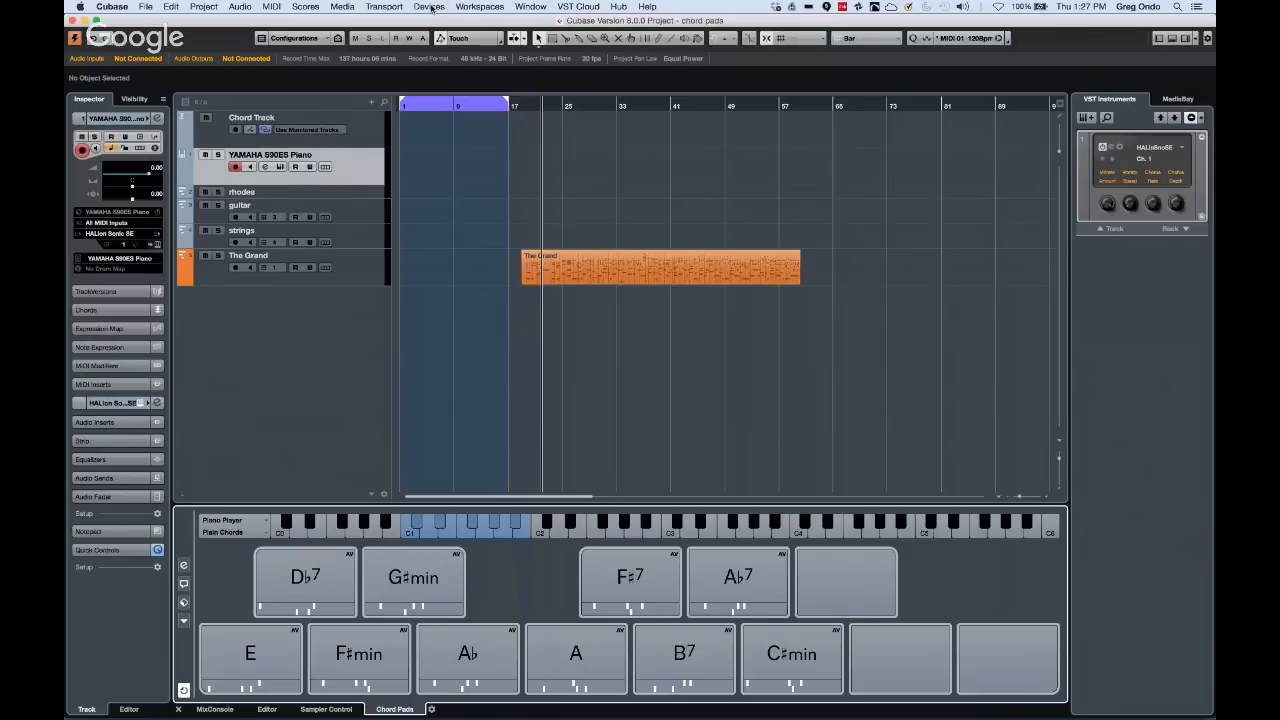
In the Studio VST Connections, enable the Control Room, assign Built-in Audio to the Monitor 1 channel and close the window
left_click(430, 7)
left_click(456, 170)
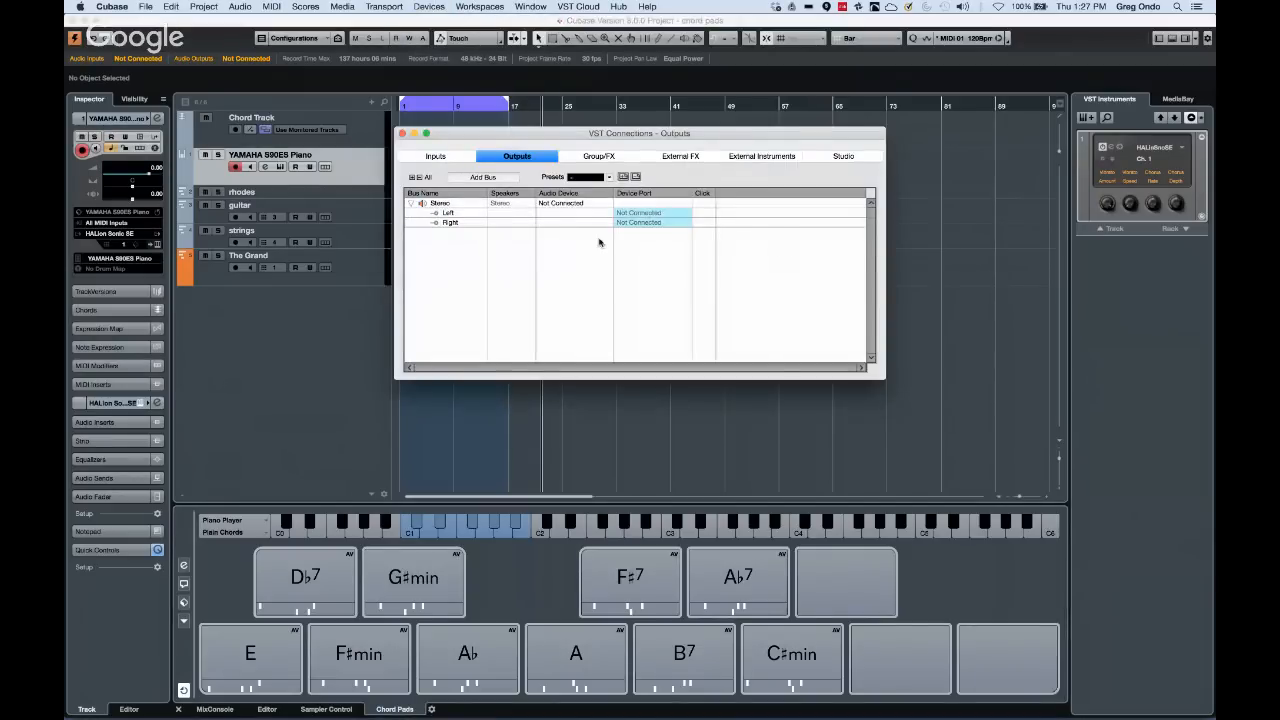
left_click(840, 157)
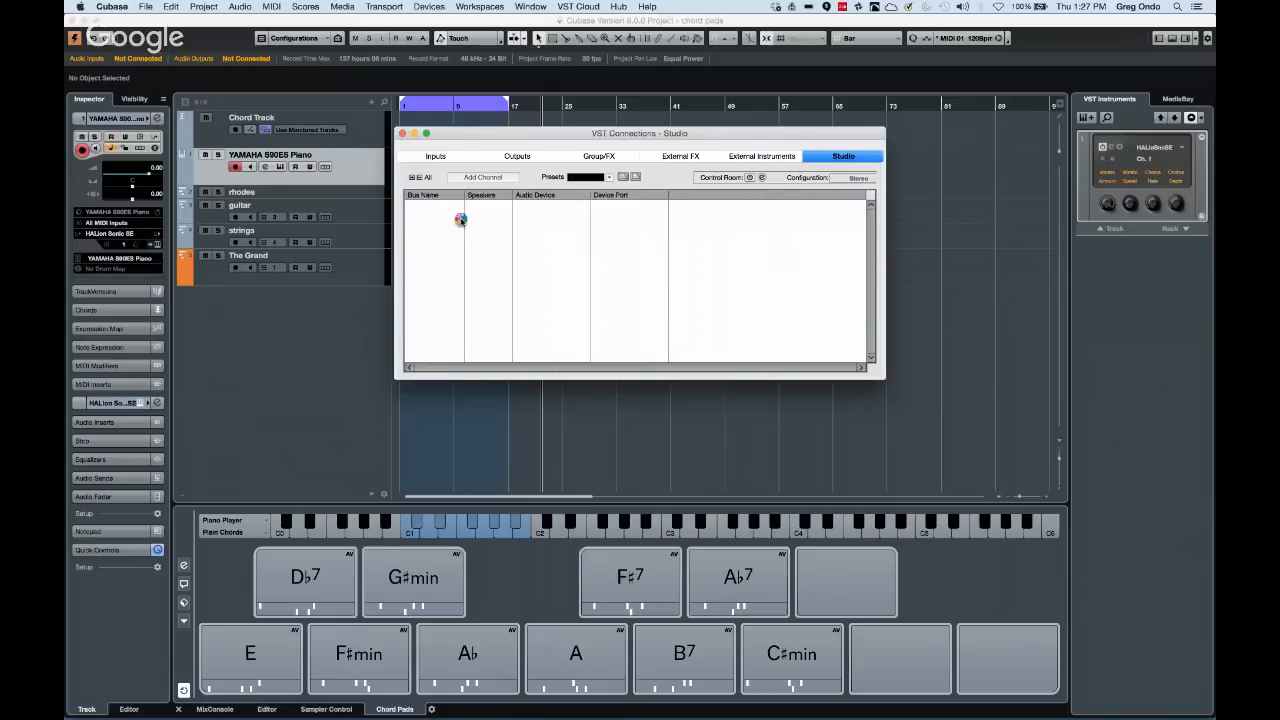
left_click(720, 247)
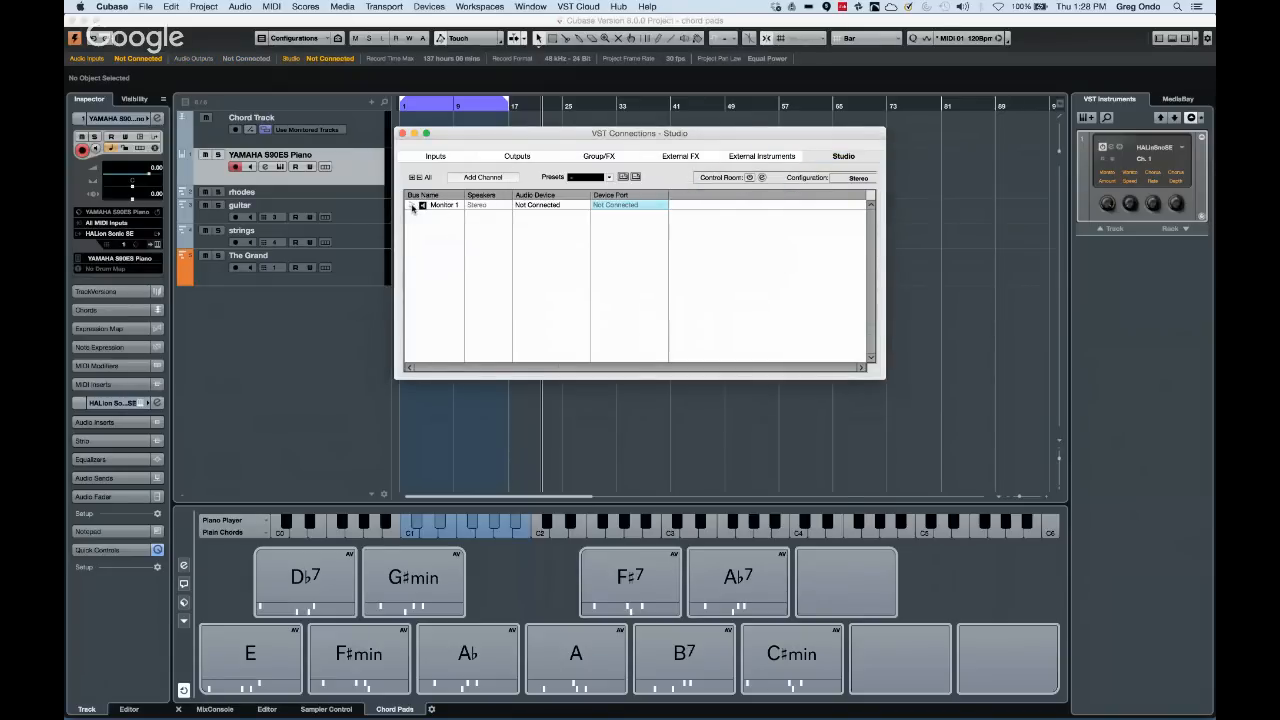
left_click(540, 204)
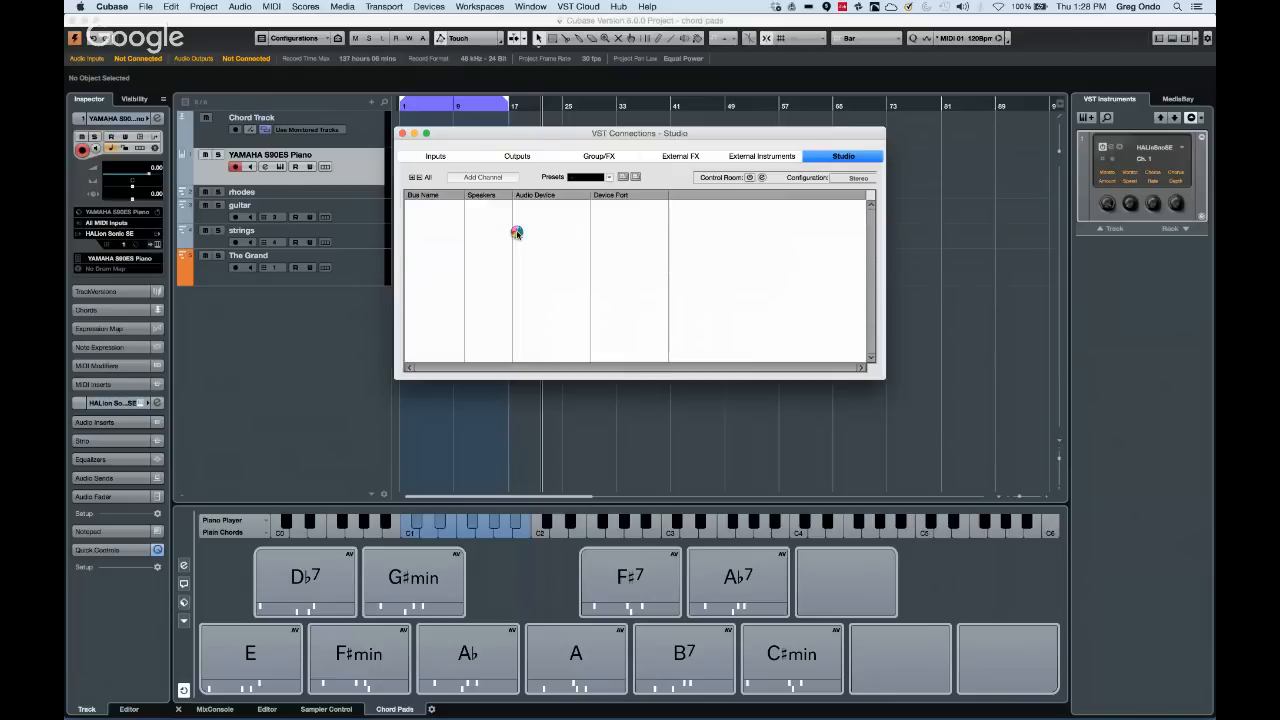
left_click(533, 205)
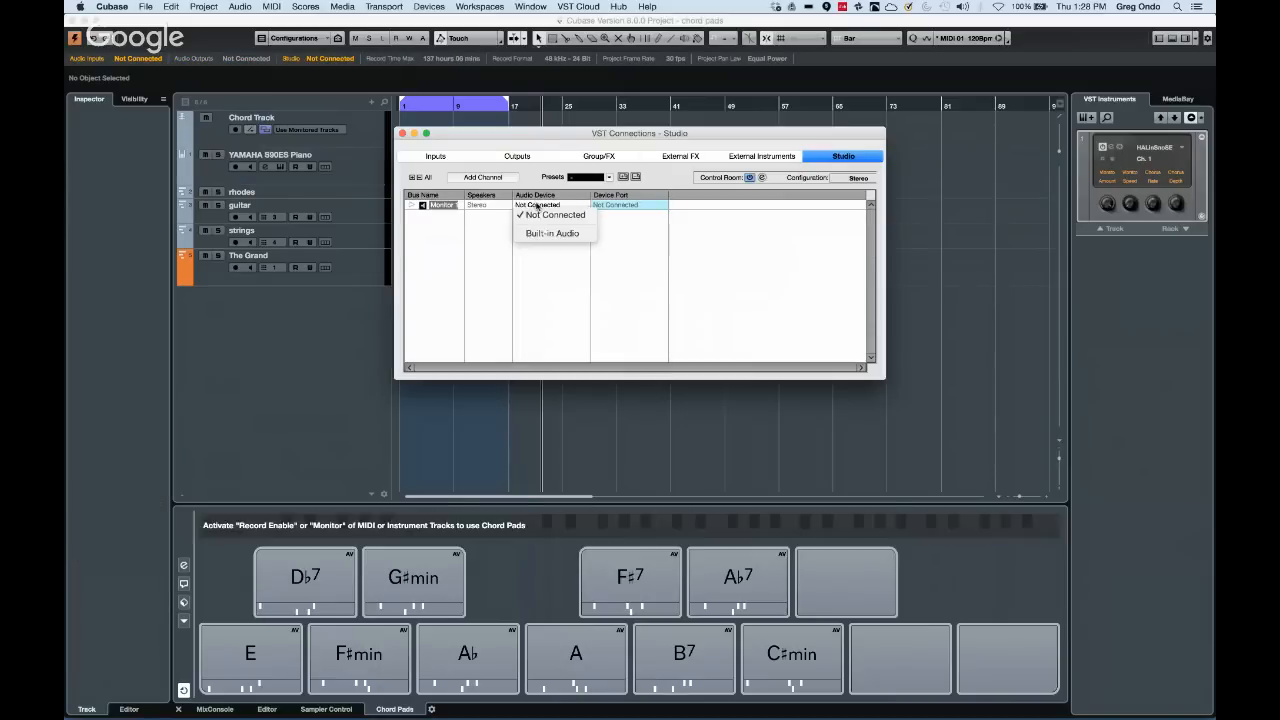
left_click(545, 232)
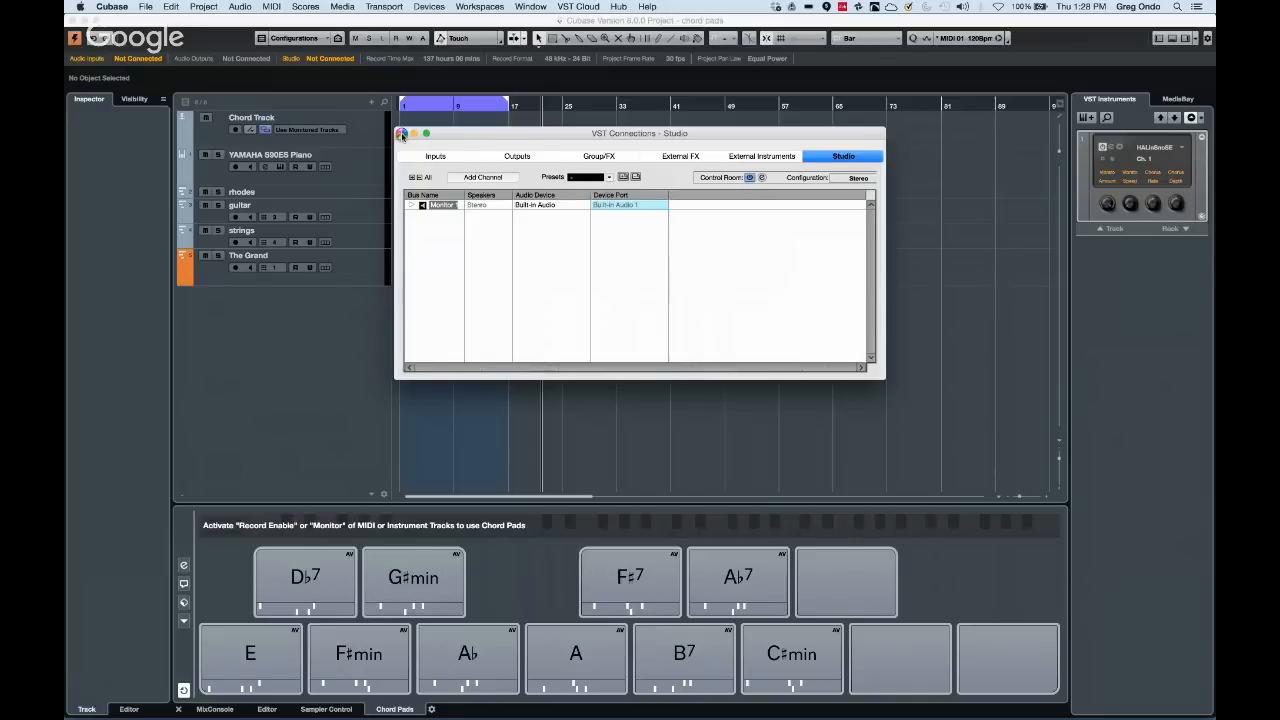
left_click(401, 133)
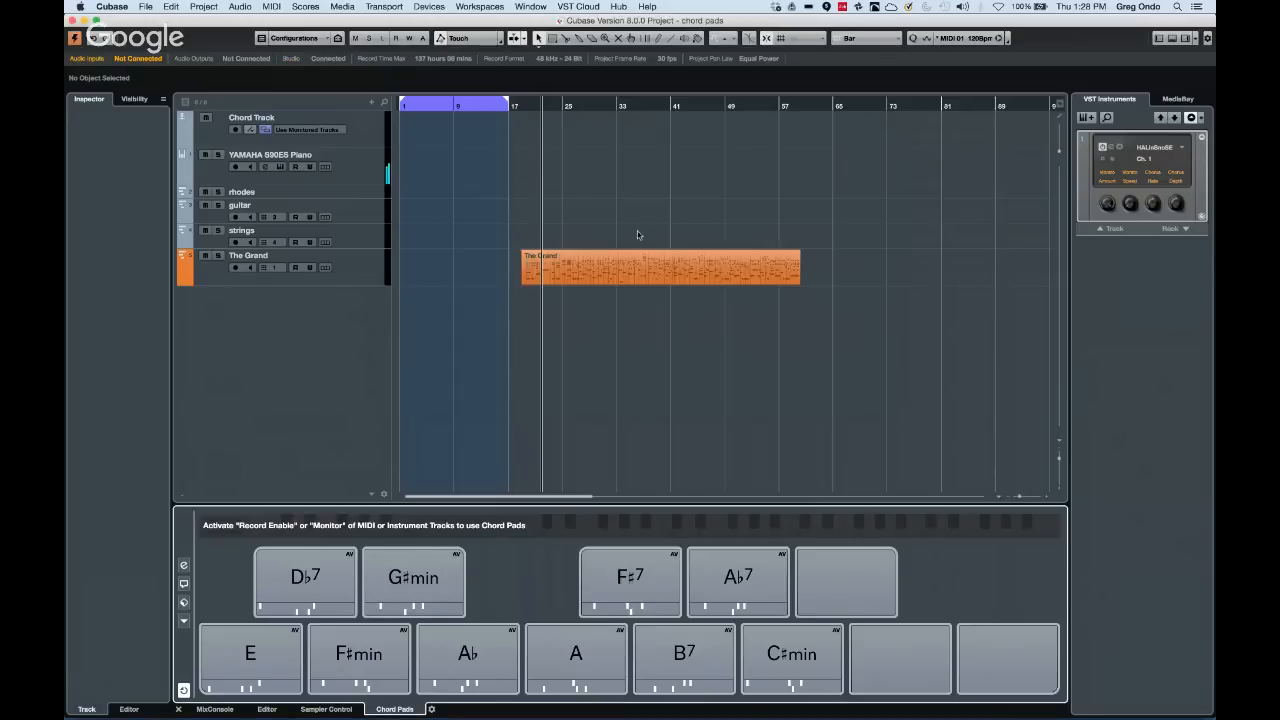
Reselect the YAMAHA S90ES Piano track so it is record-enabled, and audition the D♭7 chord pad
left_click(295, 589)
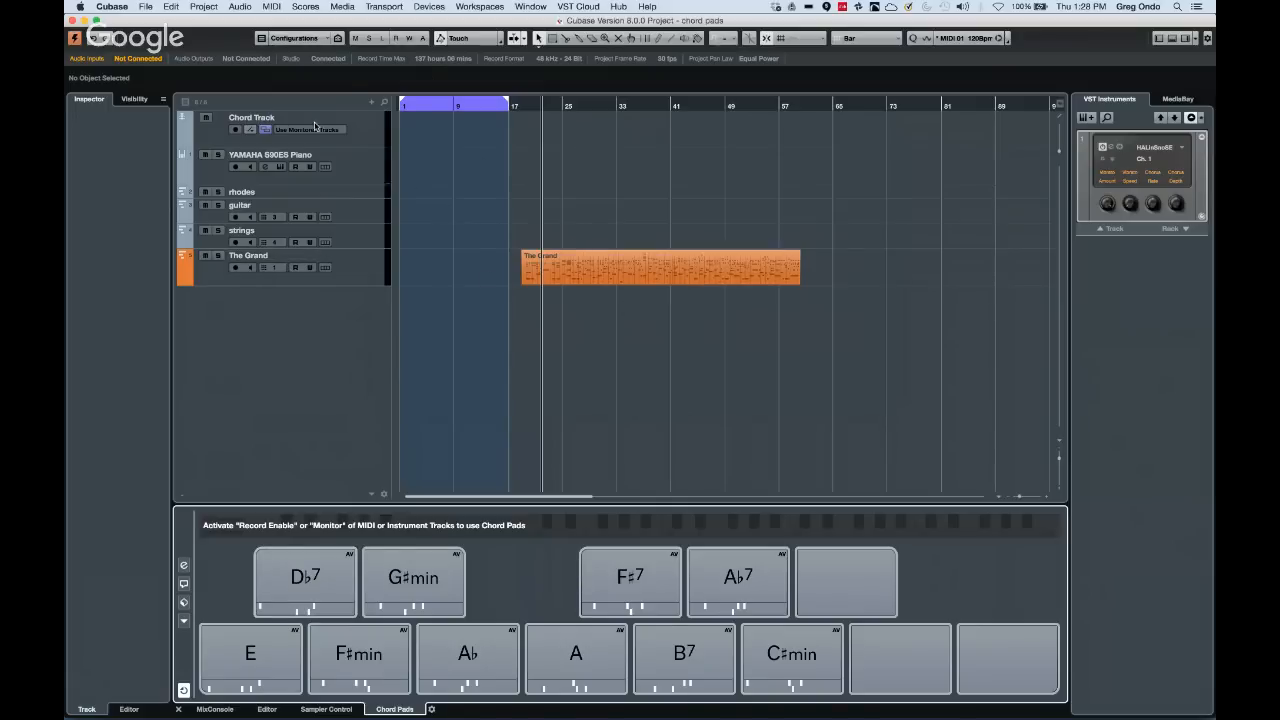
left_click(349, 173)
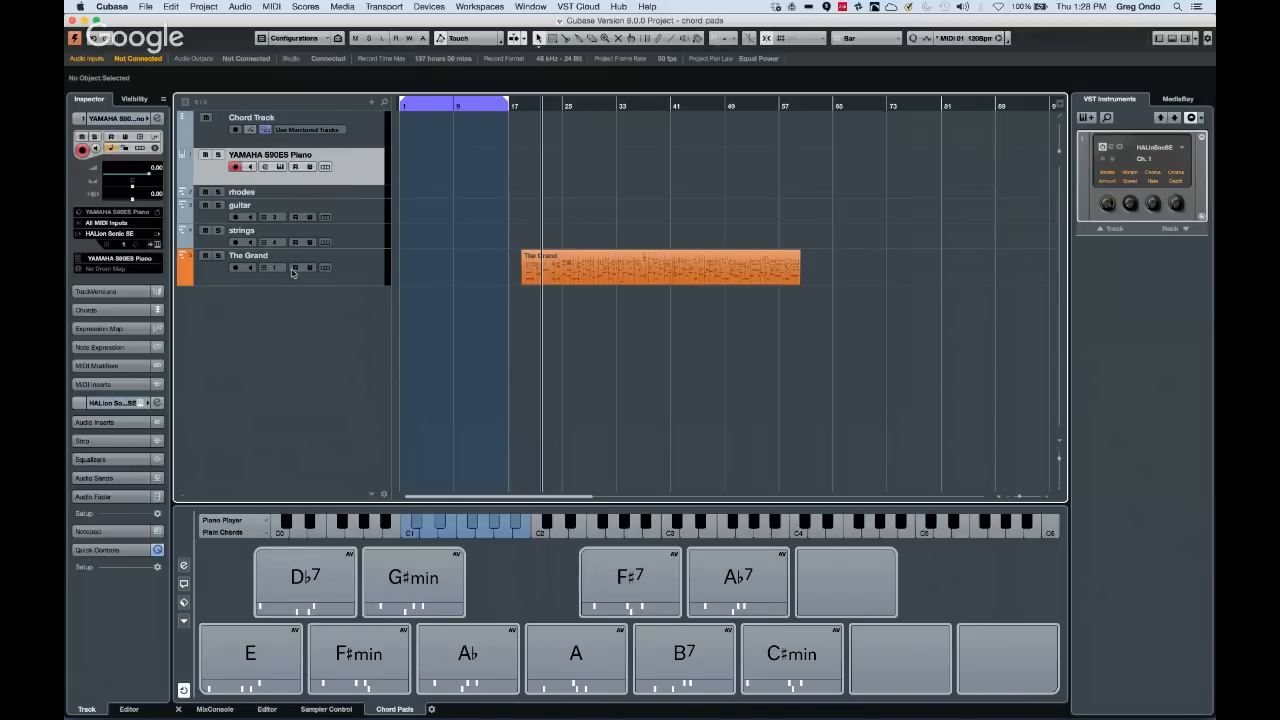
left_click(325, 589)
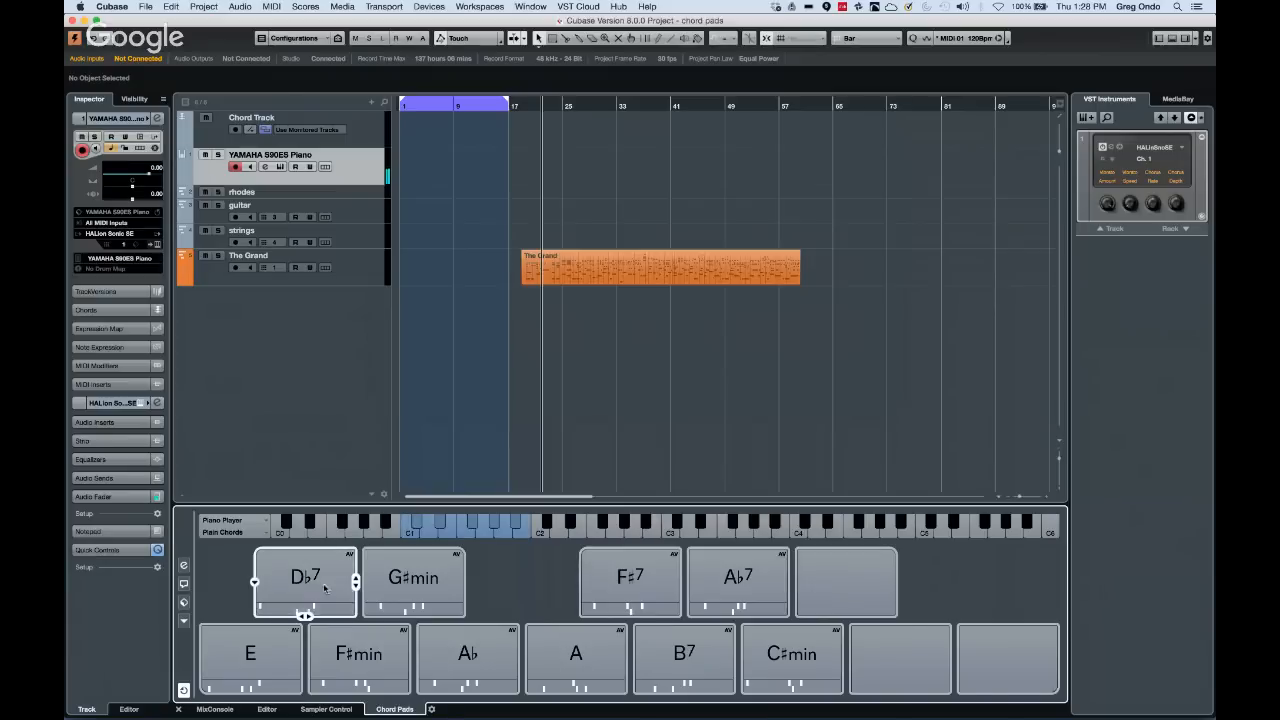
Audition the G♯min and F♯min chord pads, and check the Monitor 1 port assignments in the Studio VST Connections
left_click(385, 585)
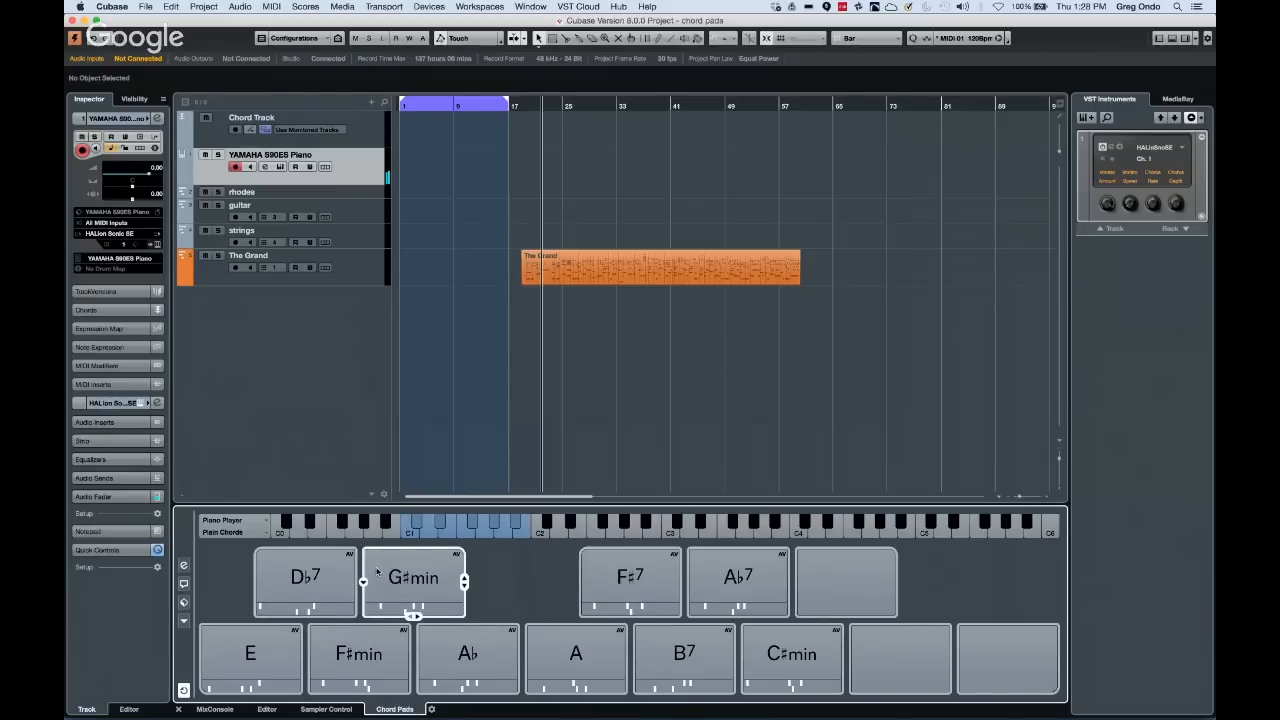
key("F4")
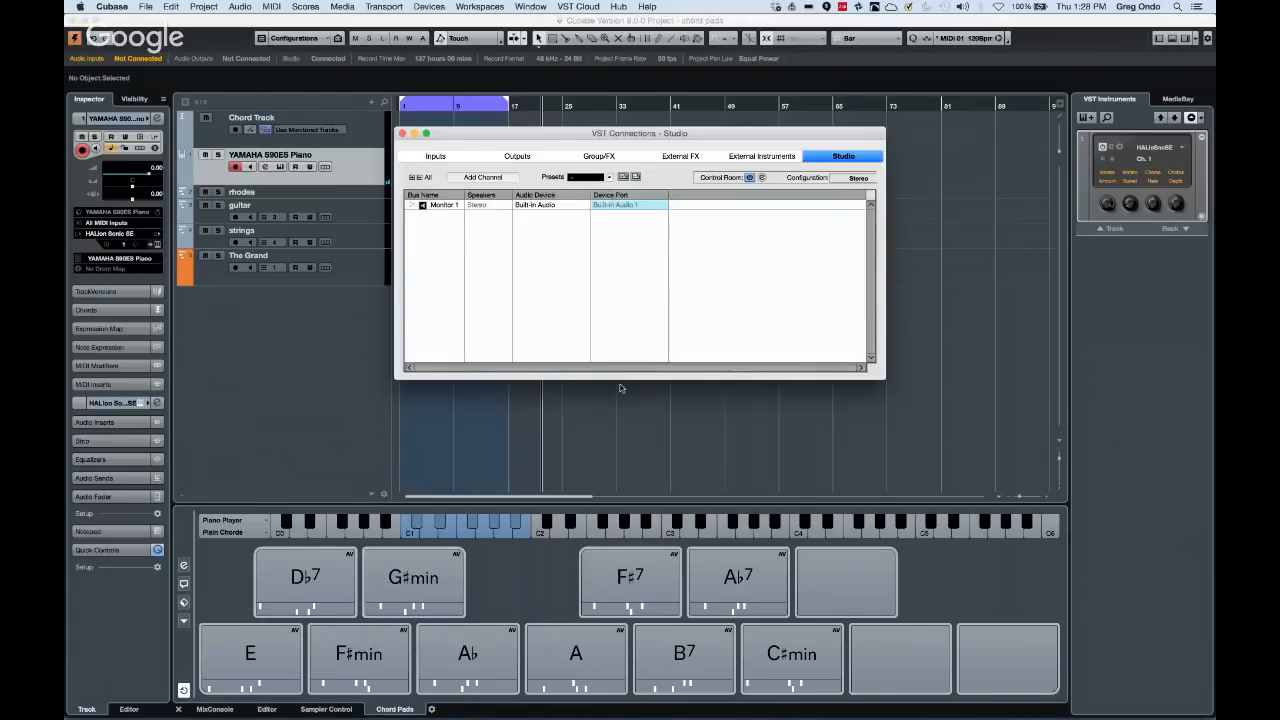
left_click(411, 206)
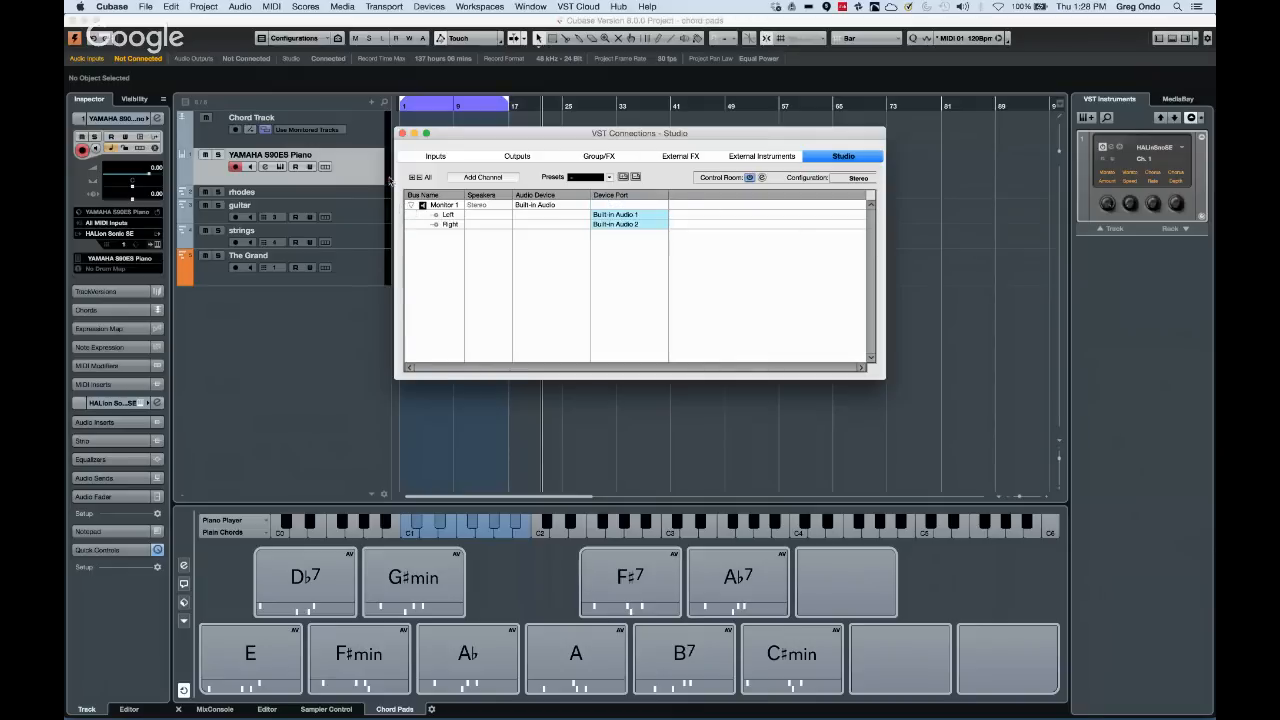
left_click(402, 138)
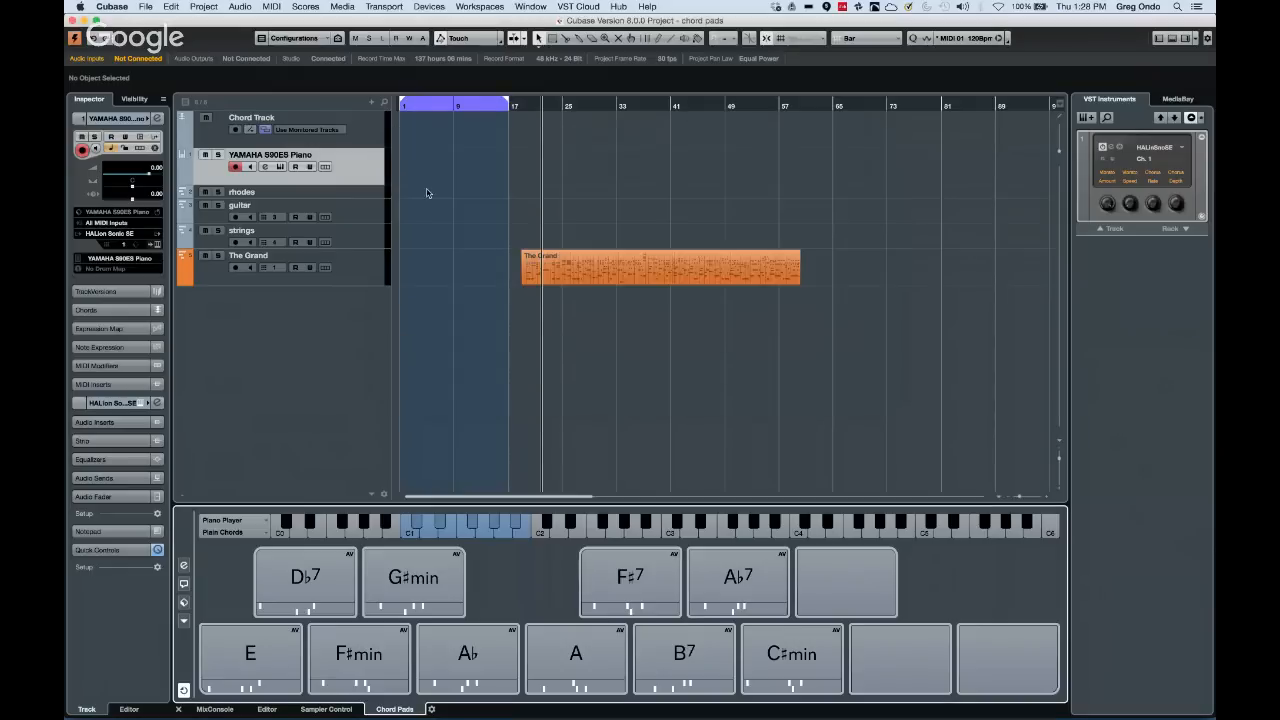
left_click(413, 577)
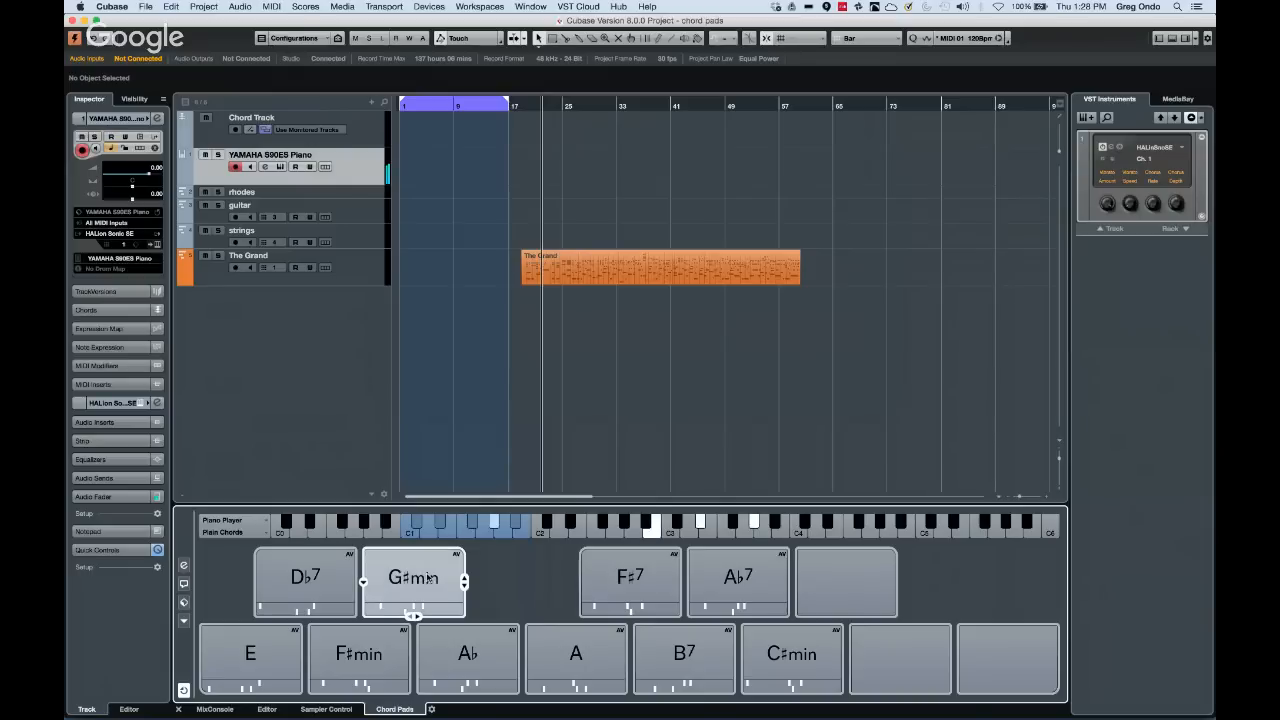
left_click(376, 637)
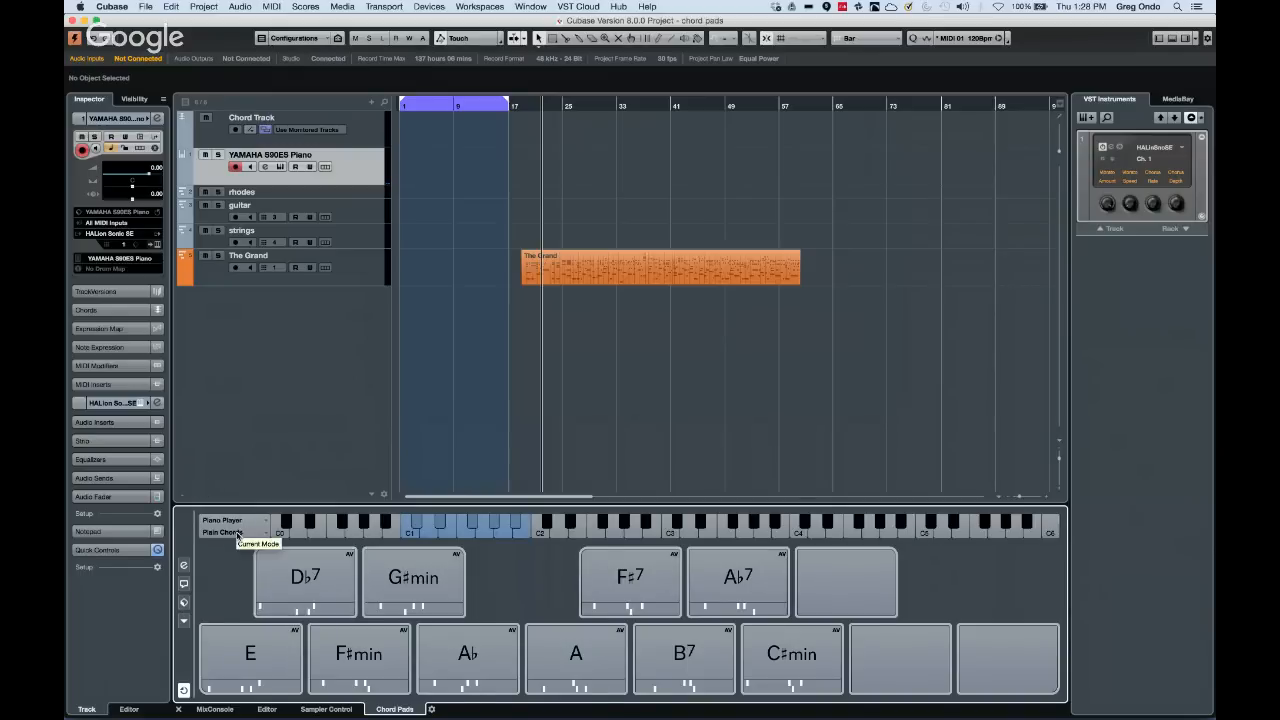
Set the Piano Player to Pattern mode and audition the D♭7 and E chord pads
left_click(240, 532)
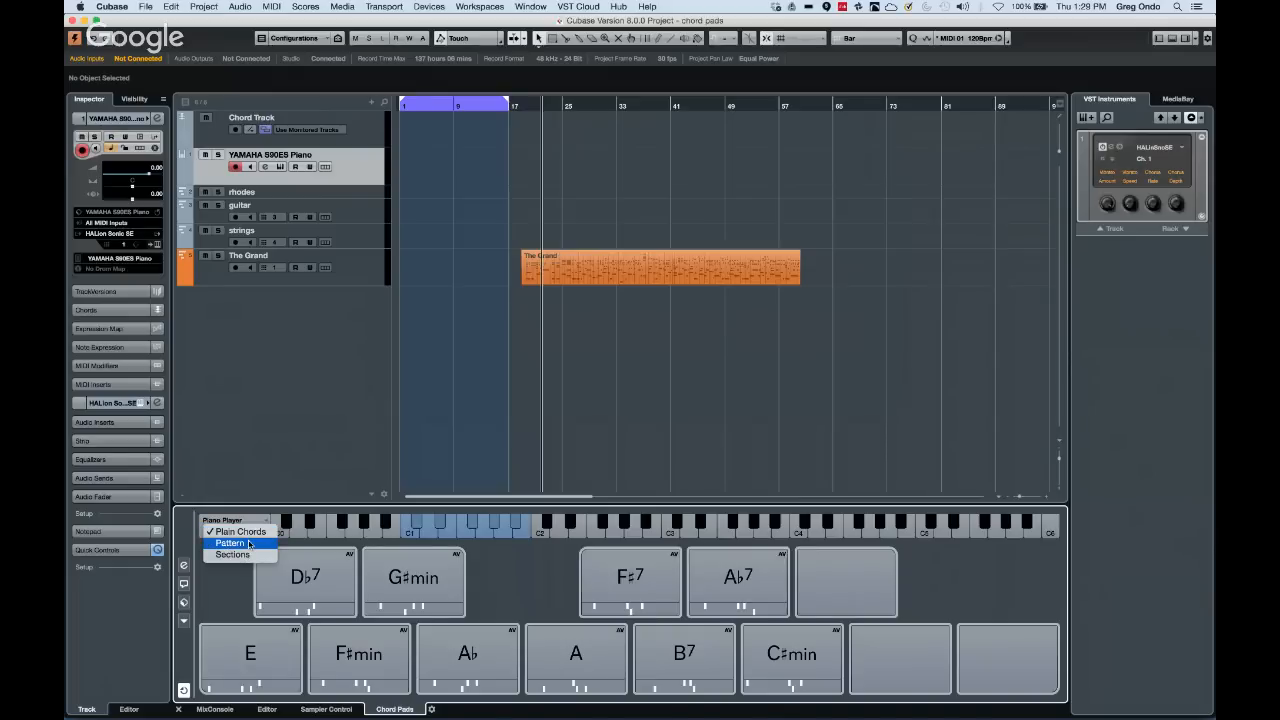
left_click(250, 543)
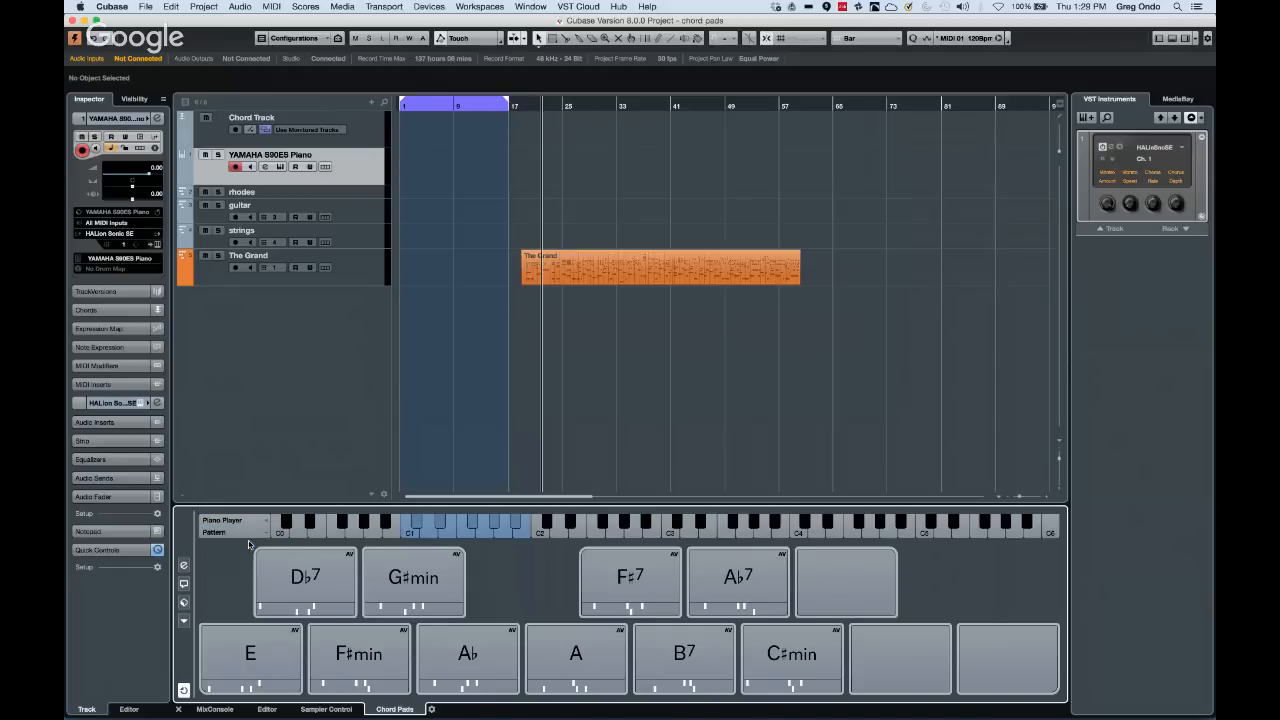
left_click(300, 575)
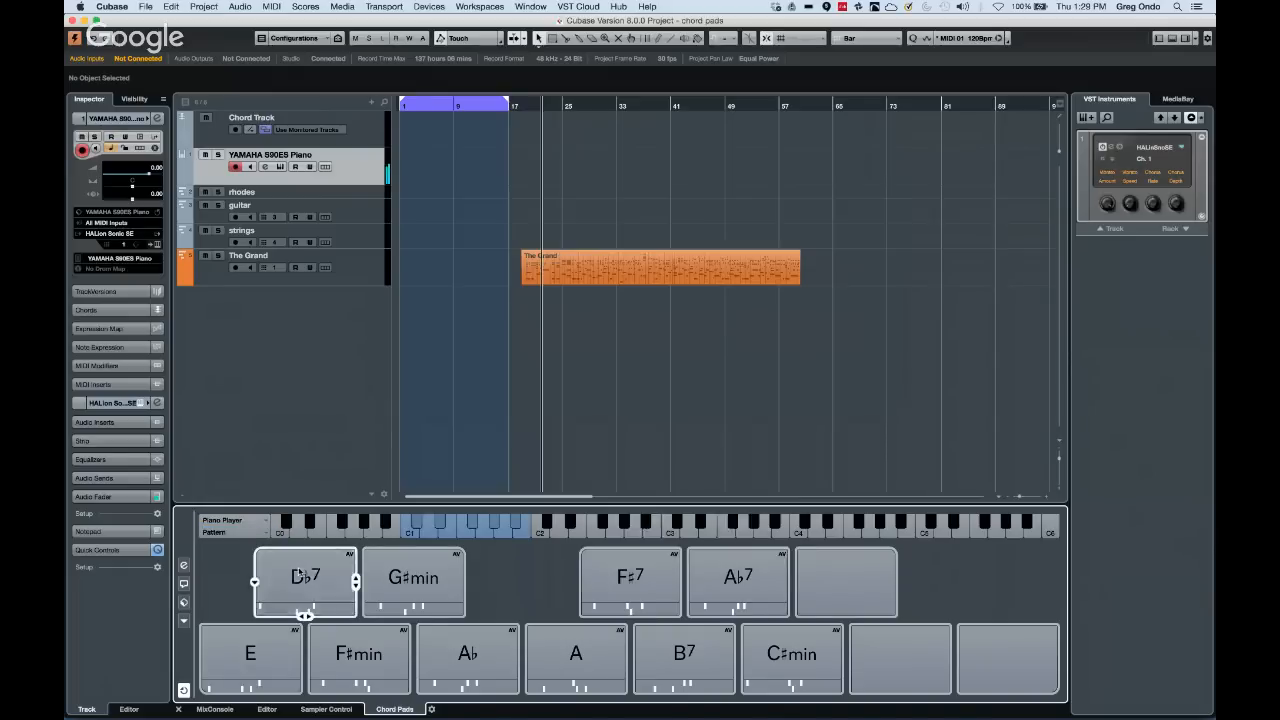
left_click(257, 677)
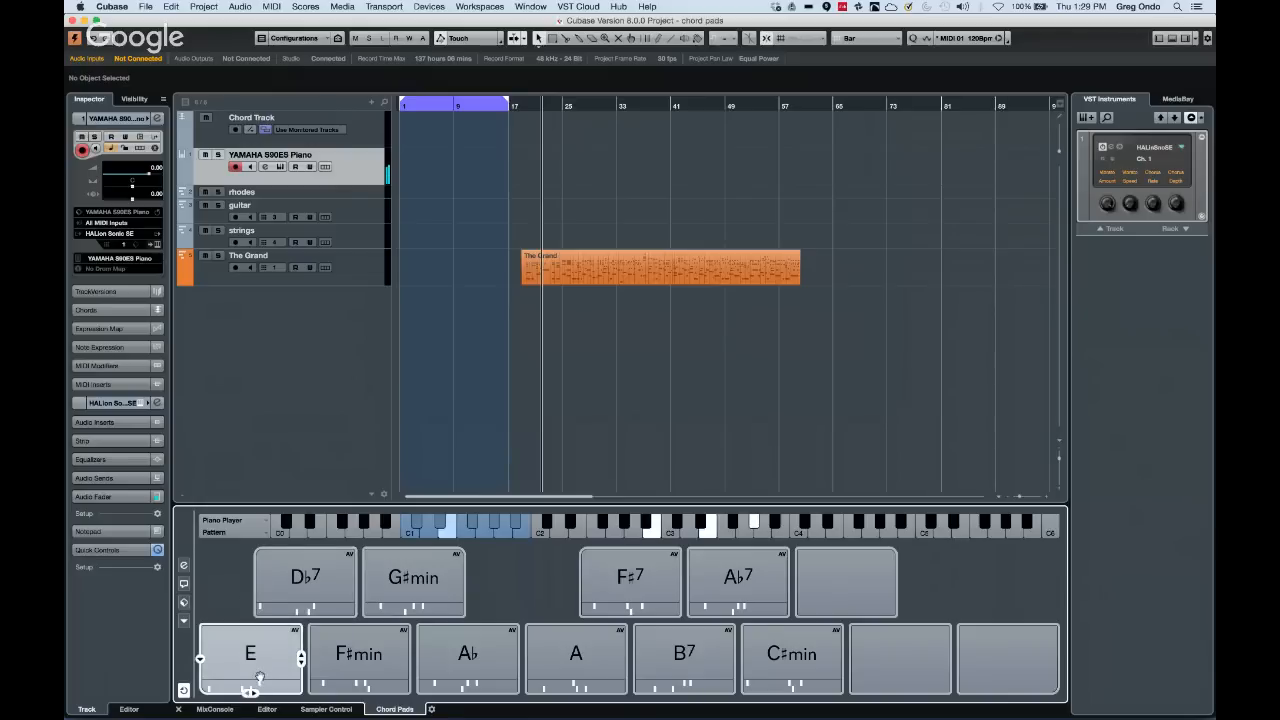
Show the chord pads' Players setup and set the Piano Player to Plain Chords
left_click(183, 565)
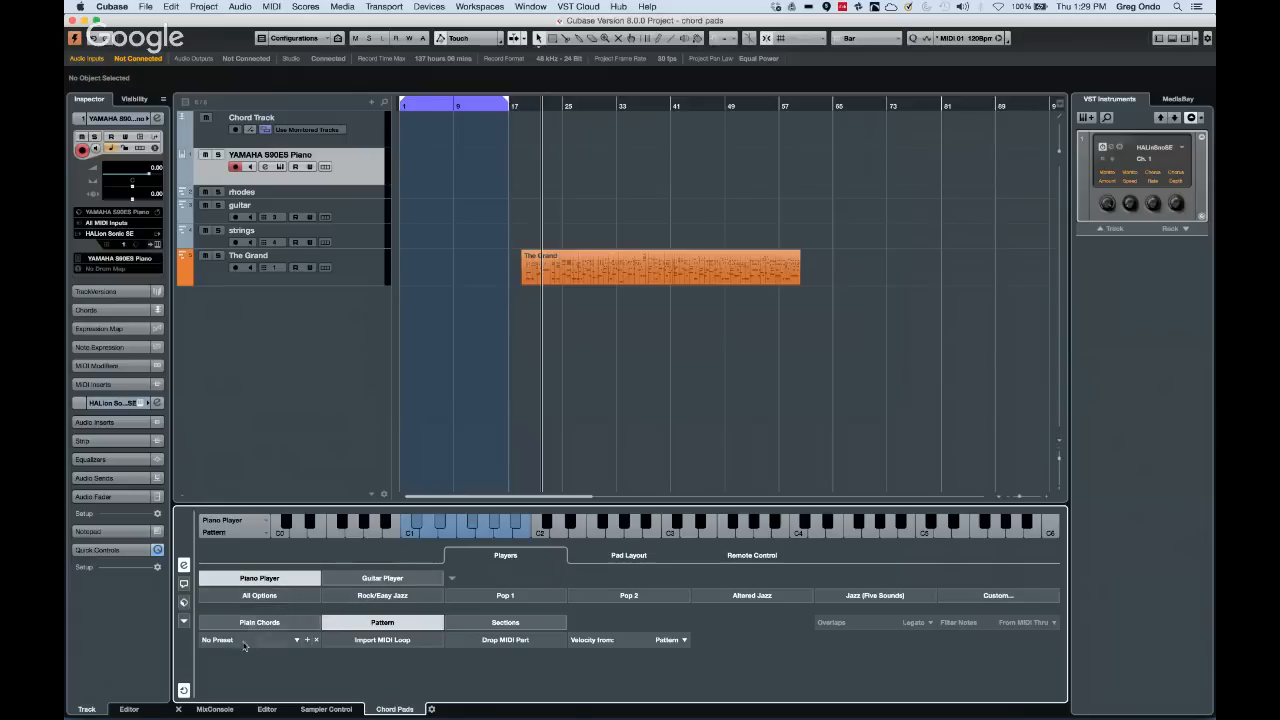
left_click(278, 624)
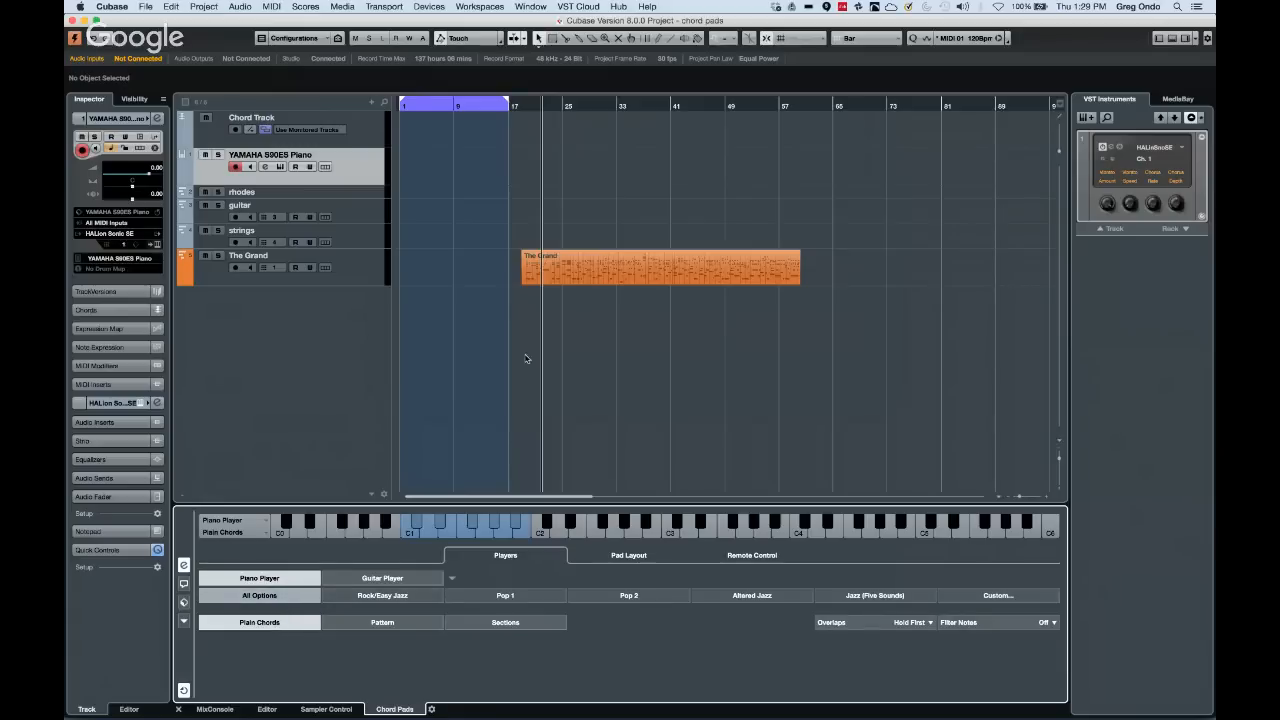
Split the MIDI part on The Grand track at bars 24 and 26, and return to the Object Selection tool
double_click(596, 265)
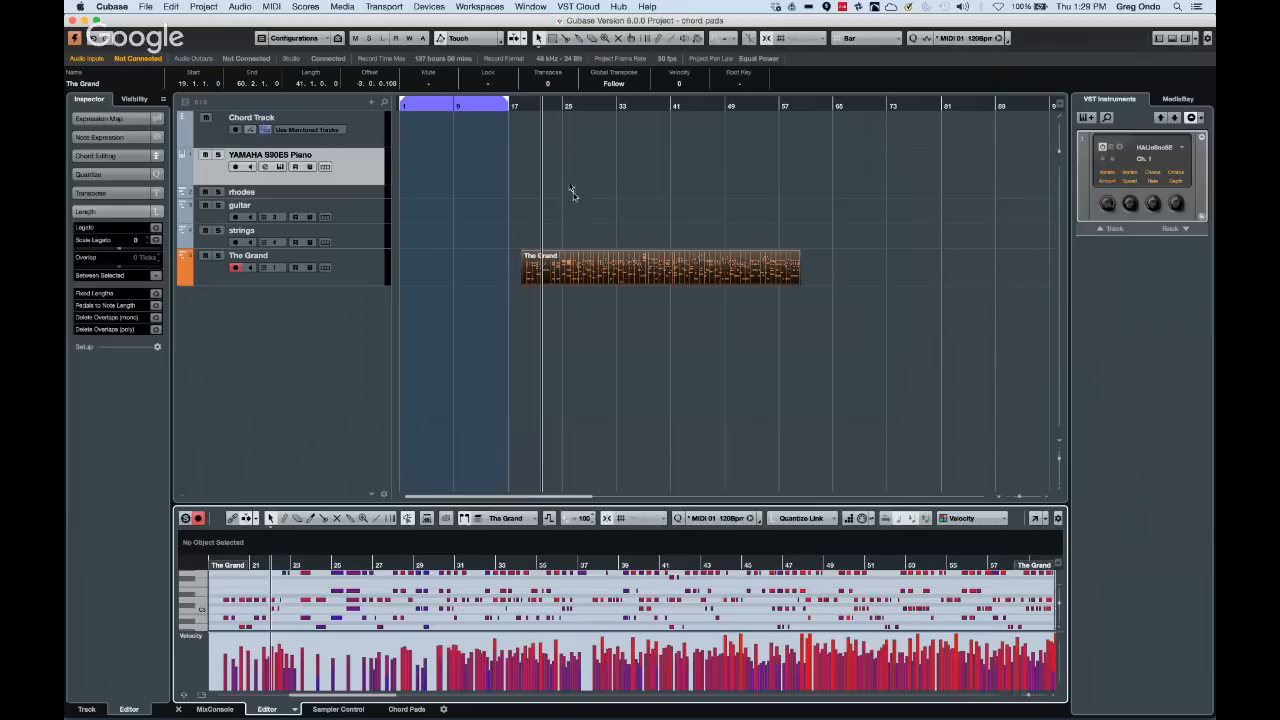
left_click_drag(553, 106, 545, 197)
right_click(544, 222)
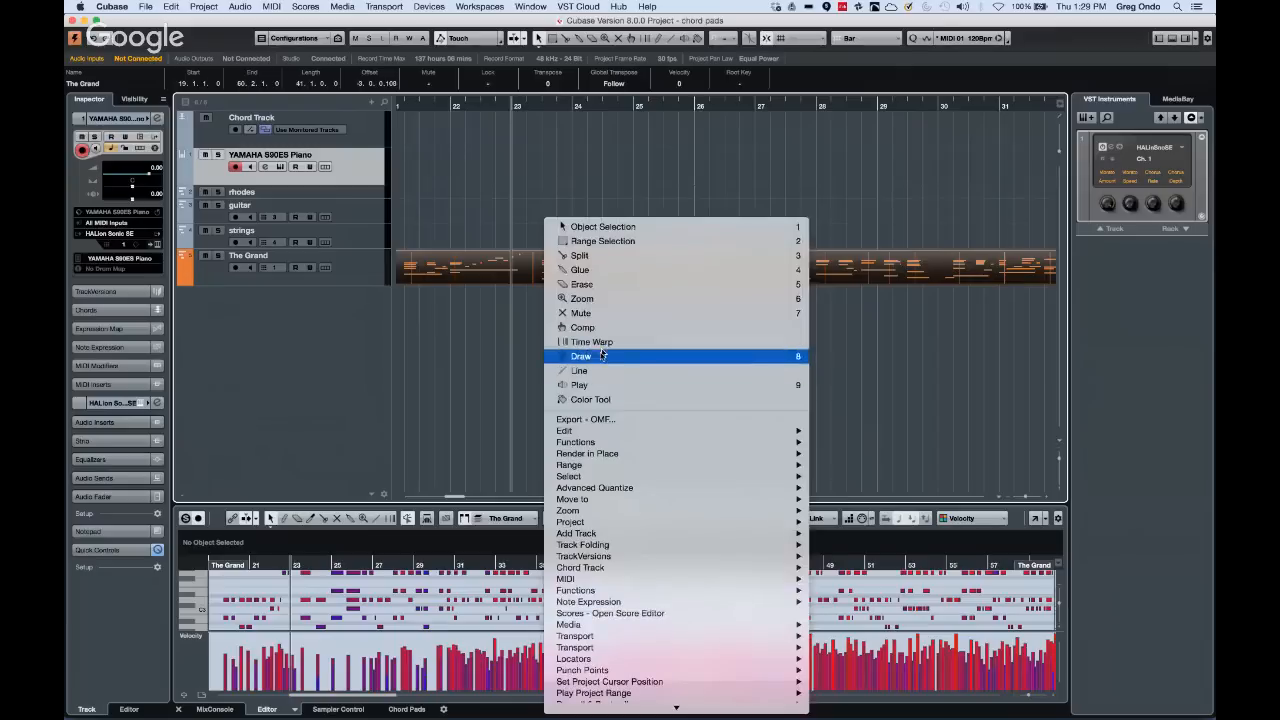
left_click(586, 256)
left_click(572, 278)
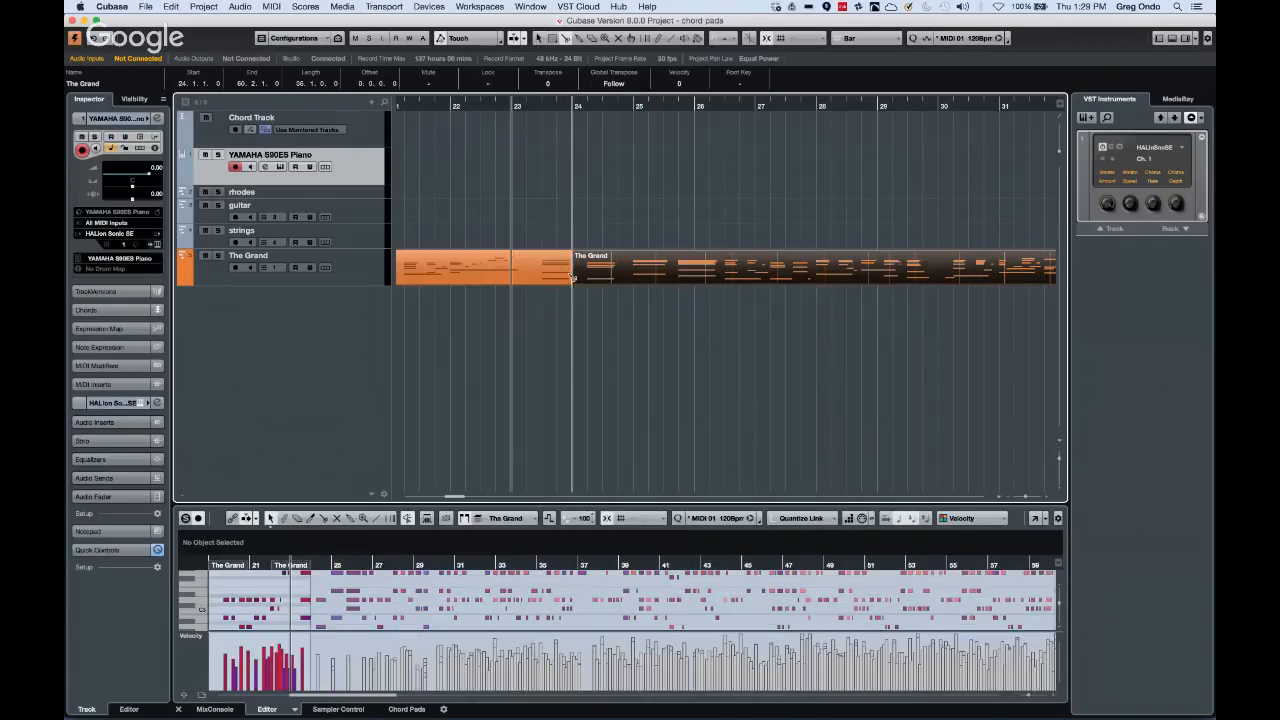
left_click(713, 269)
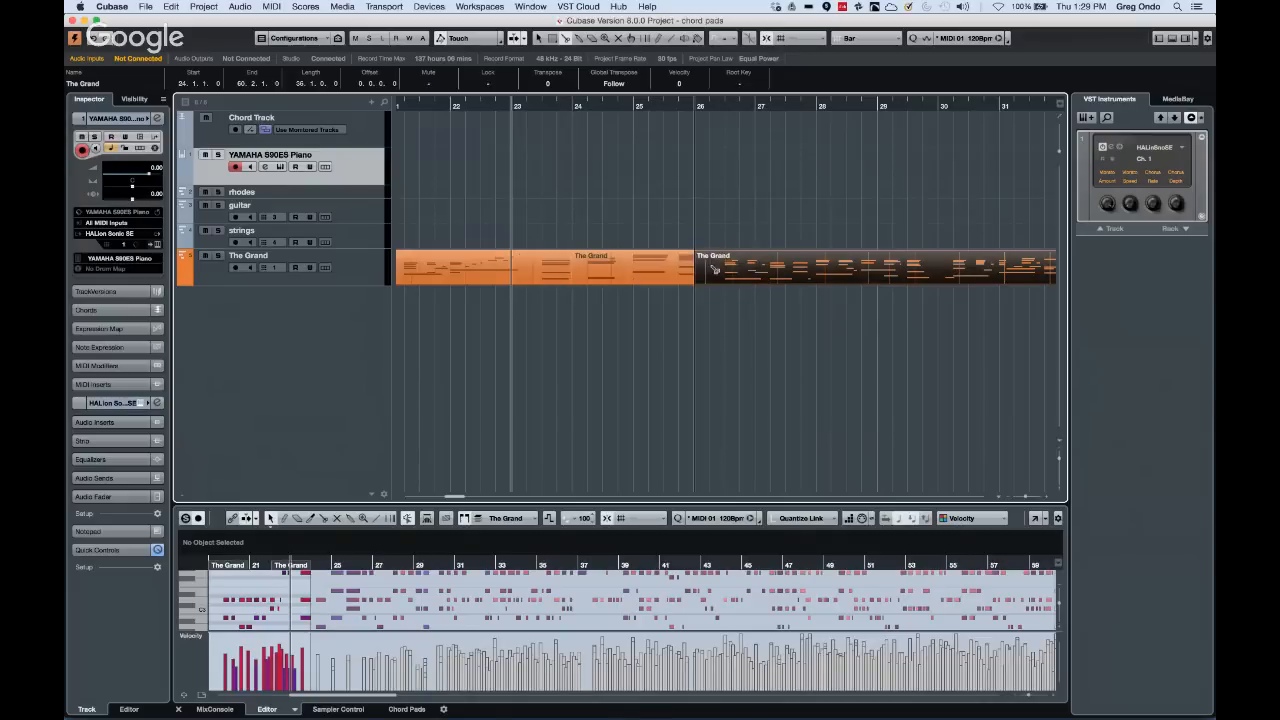
right_click(608, 266)
left_click(610, 265)
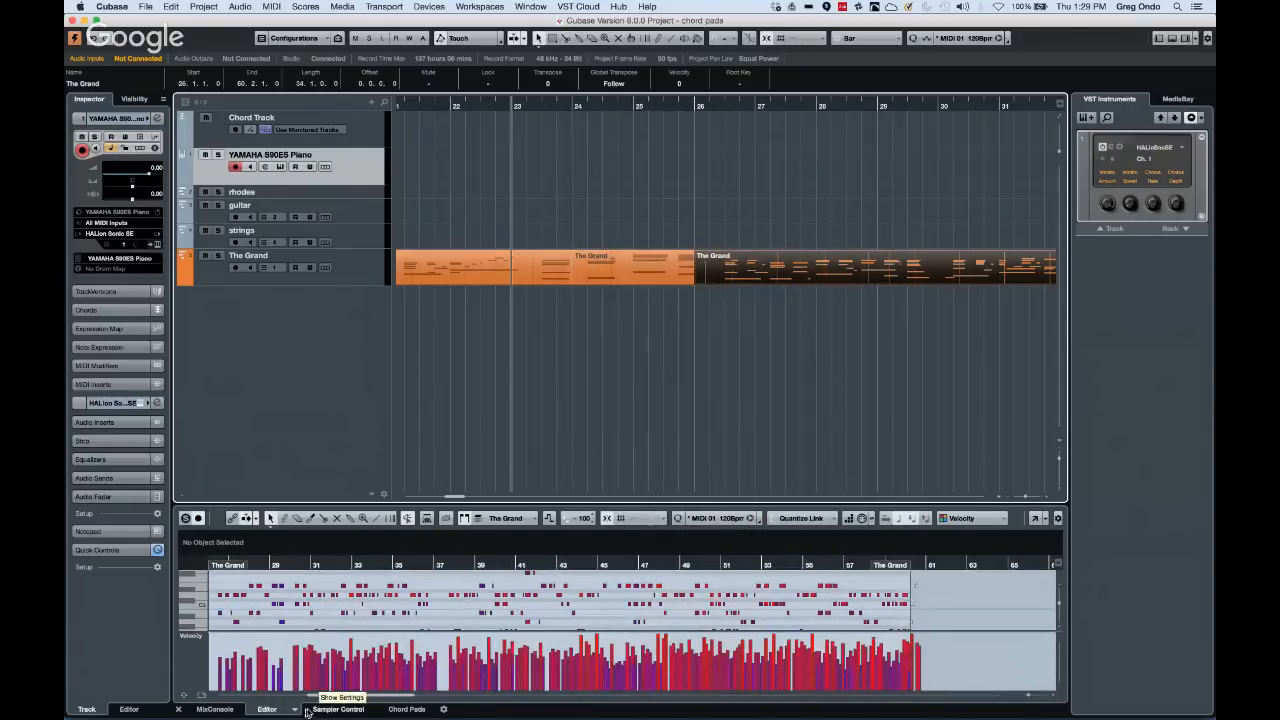
In the Chord Pads' Players setup, choose Pattern mode and load The Grand part from bars 24 to 26 as the dropped MIDI part
left_click(405, 709)
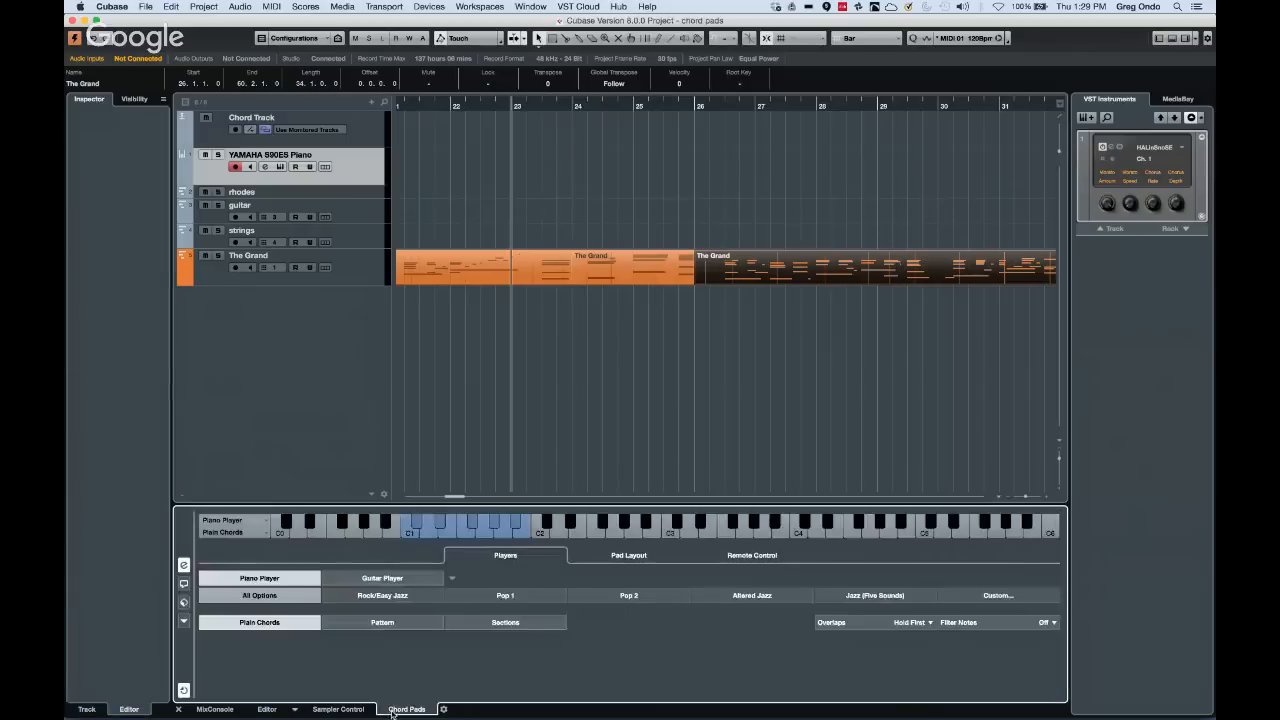
left_click(643, 276)
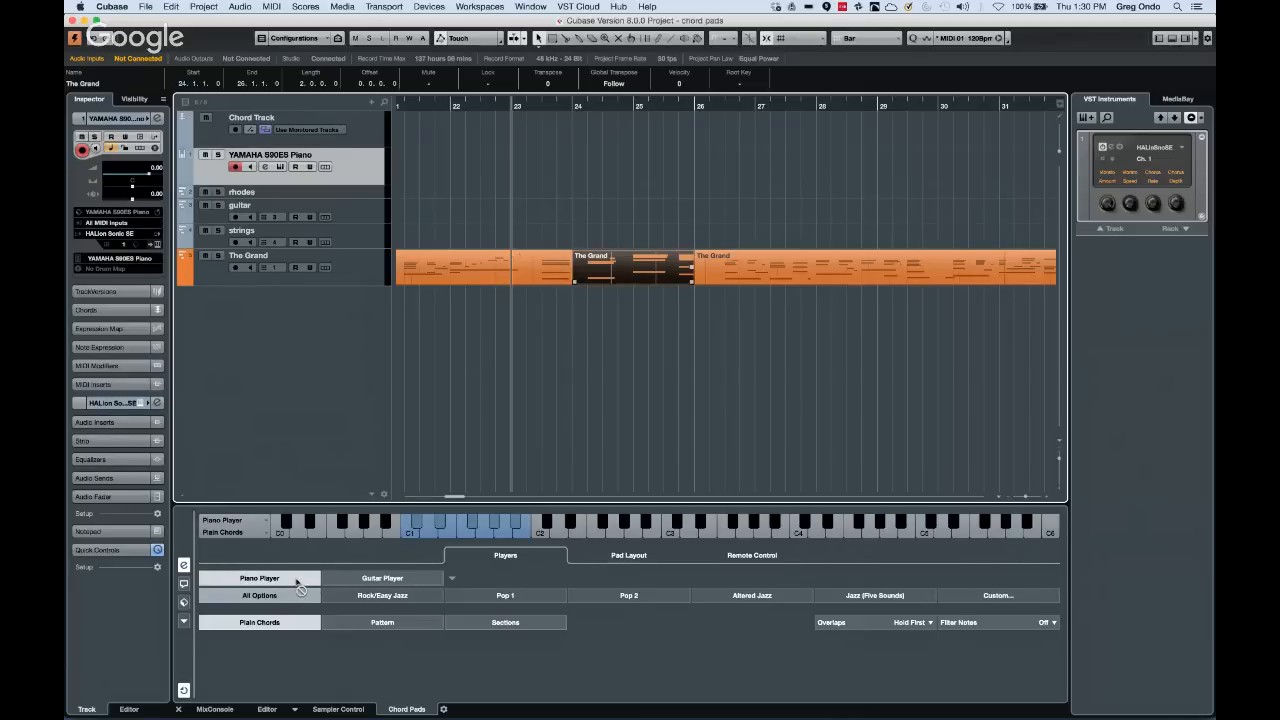
left_click(382, 622)
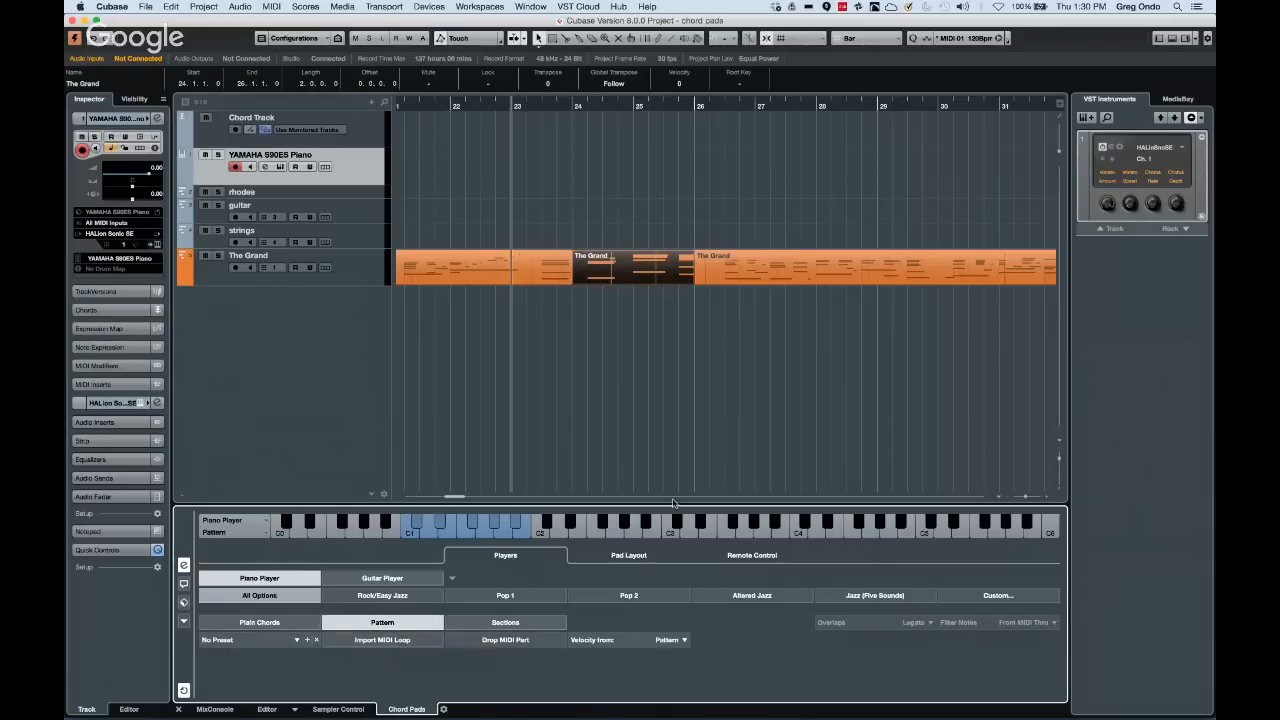
left_click(615, 259)
left_click_drag(532, 463, 480, 645)
Return to the chord pads view and audition the D♭7 and G♯min pads with the loaded pattern
left_click(185, 566)
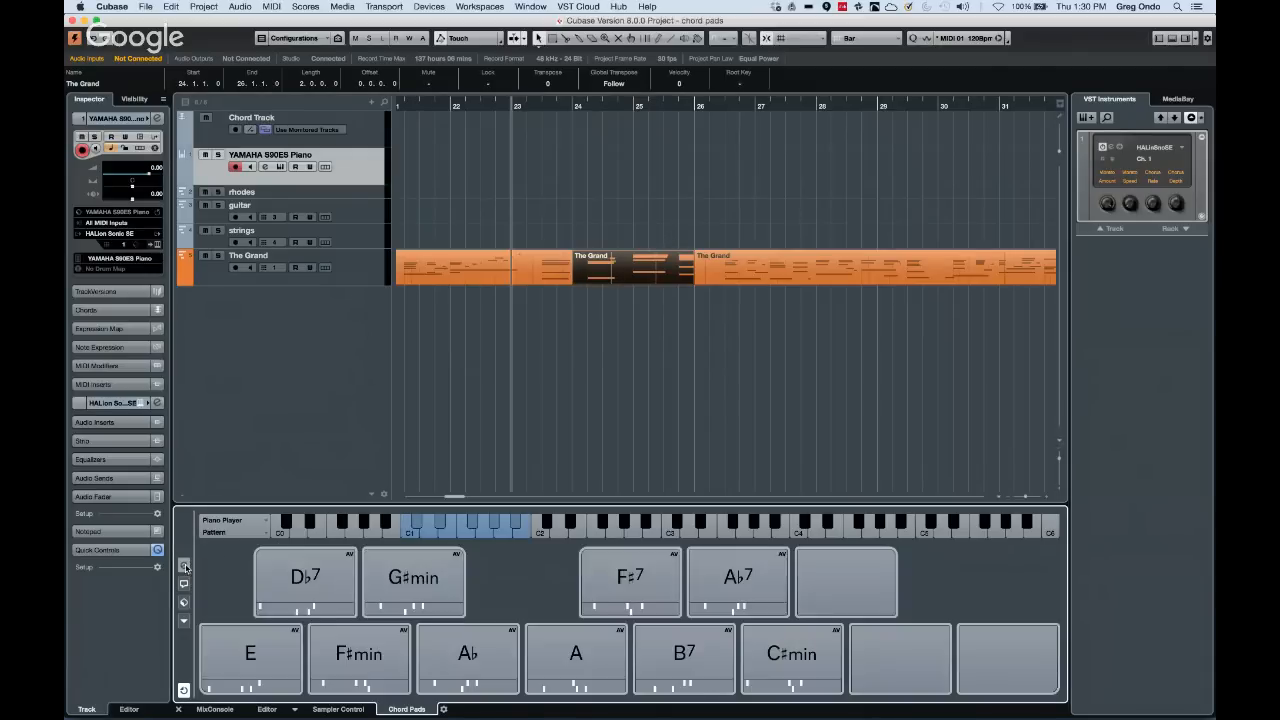
left_click(300, 577)
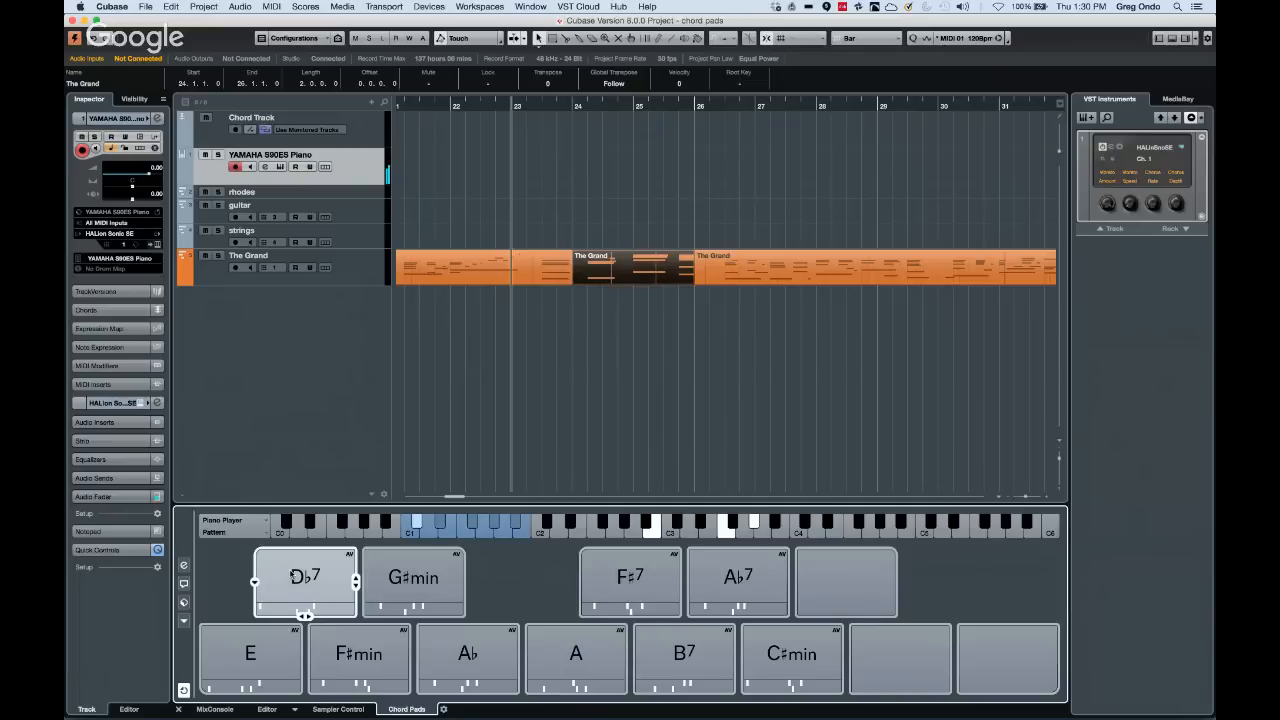
left_click(381, 577)
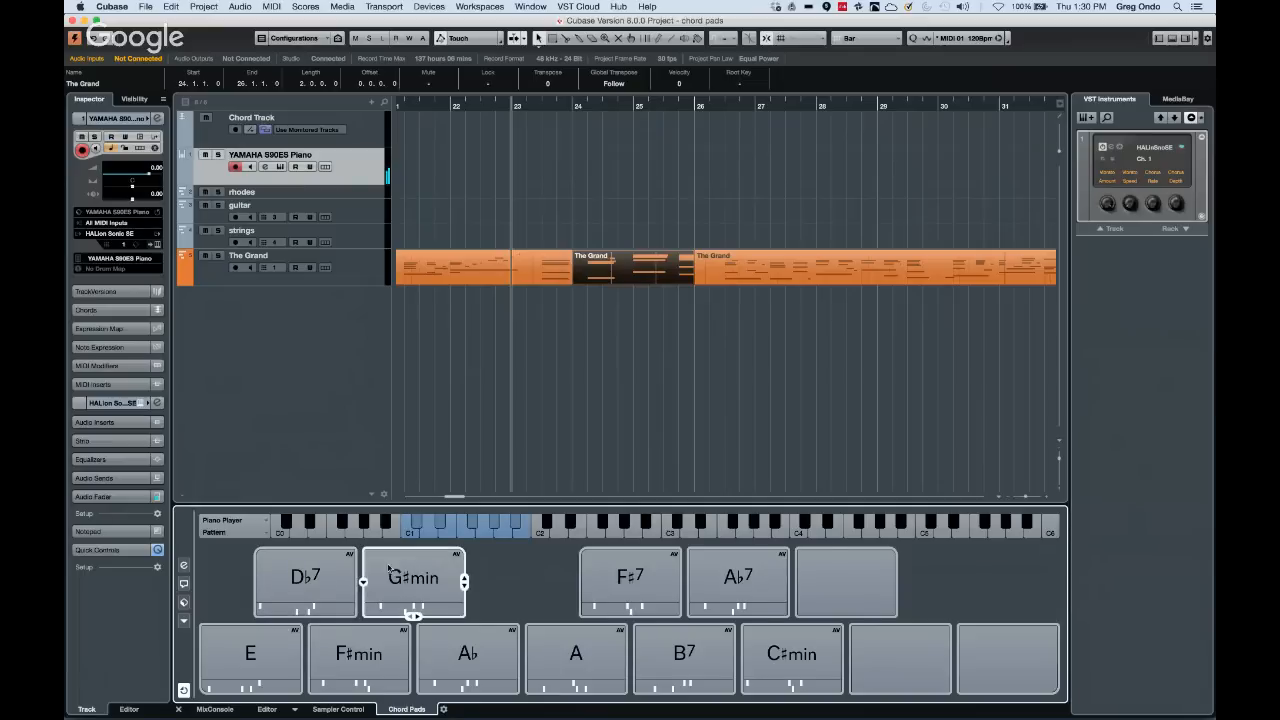
Choose the Split tool and reopen the chord pads' Players setup
right_click(884, 272)
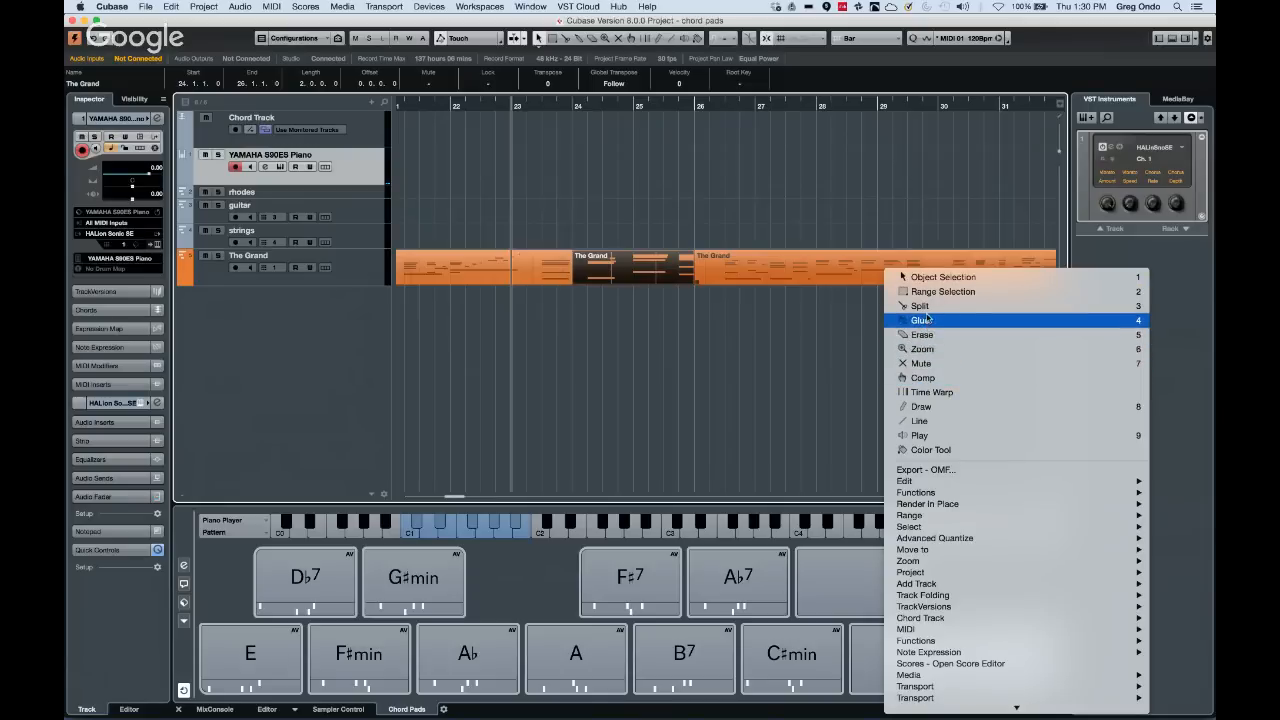
left_click(916, 306)
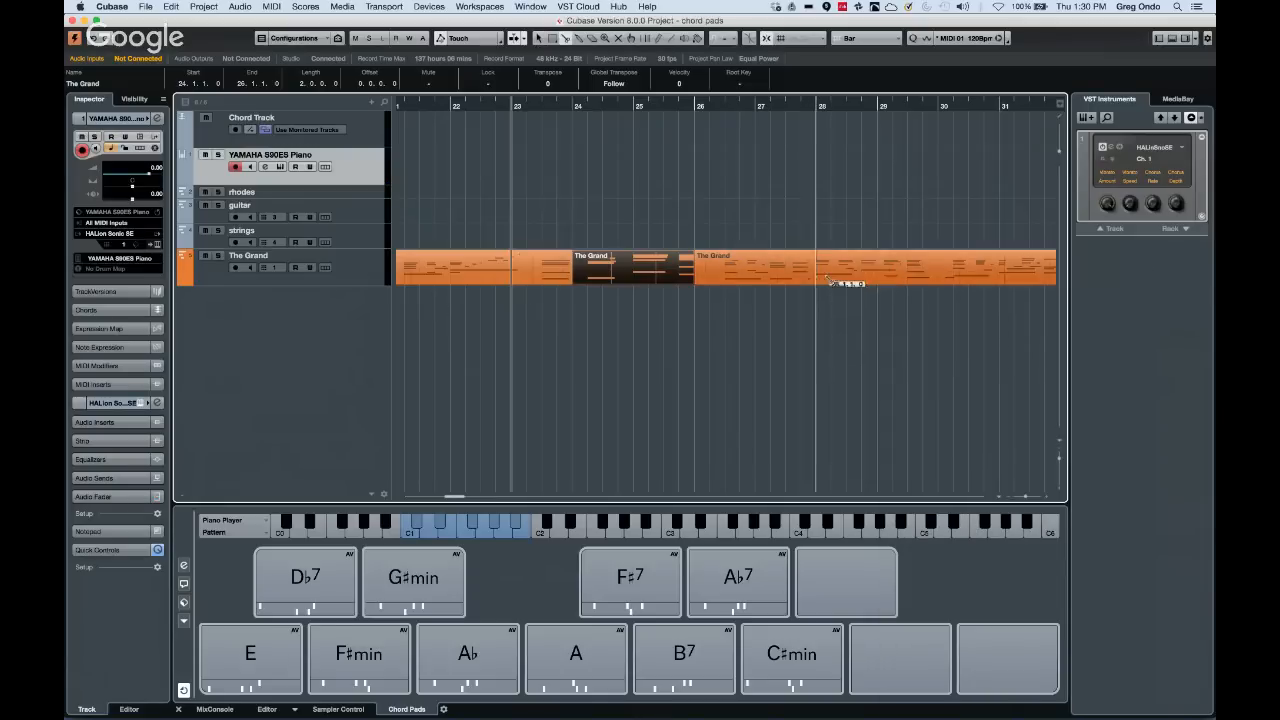
left_click(184, 566)
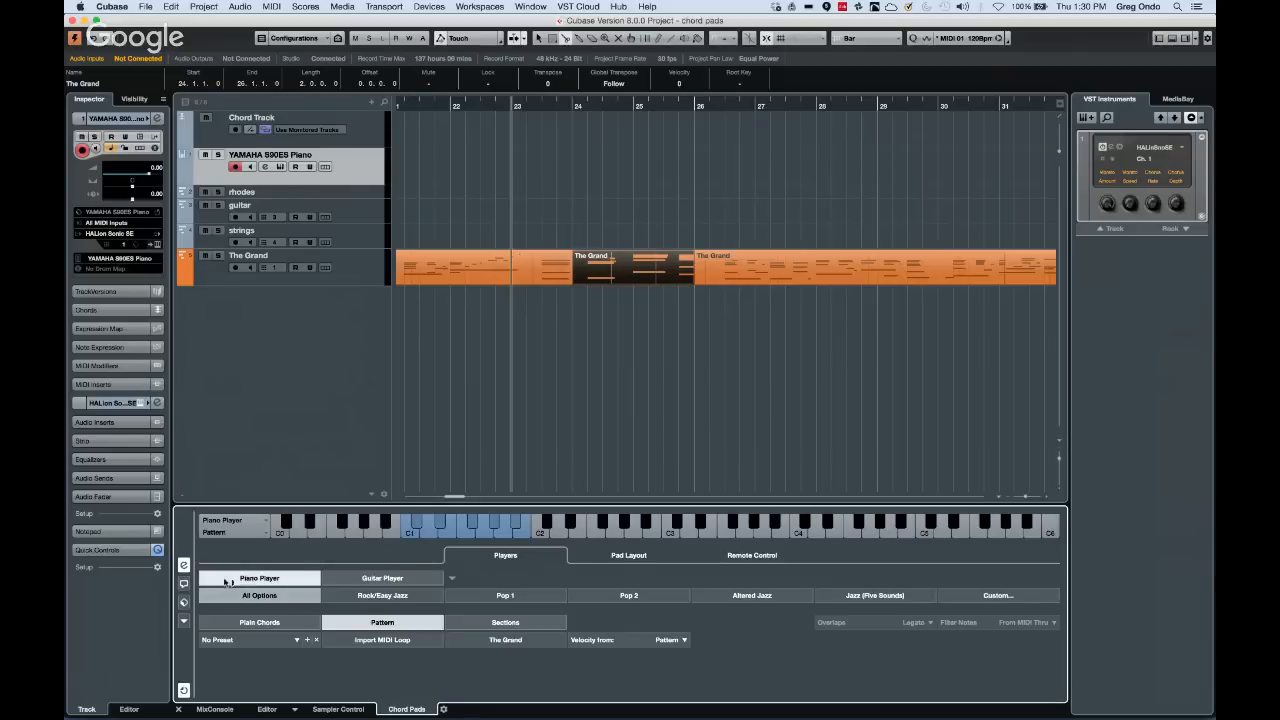
left_click(184, 566)
left_click(184, 566)
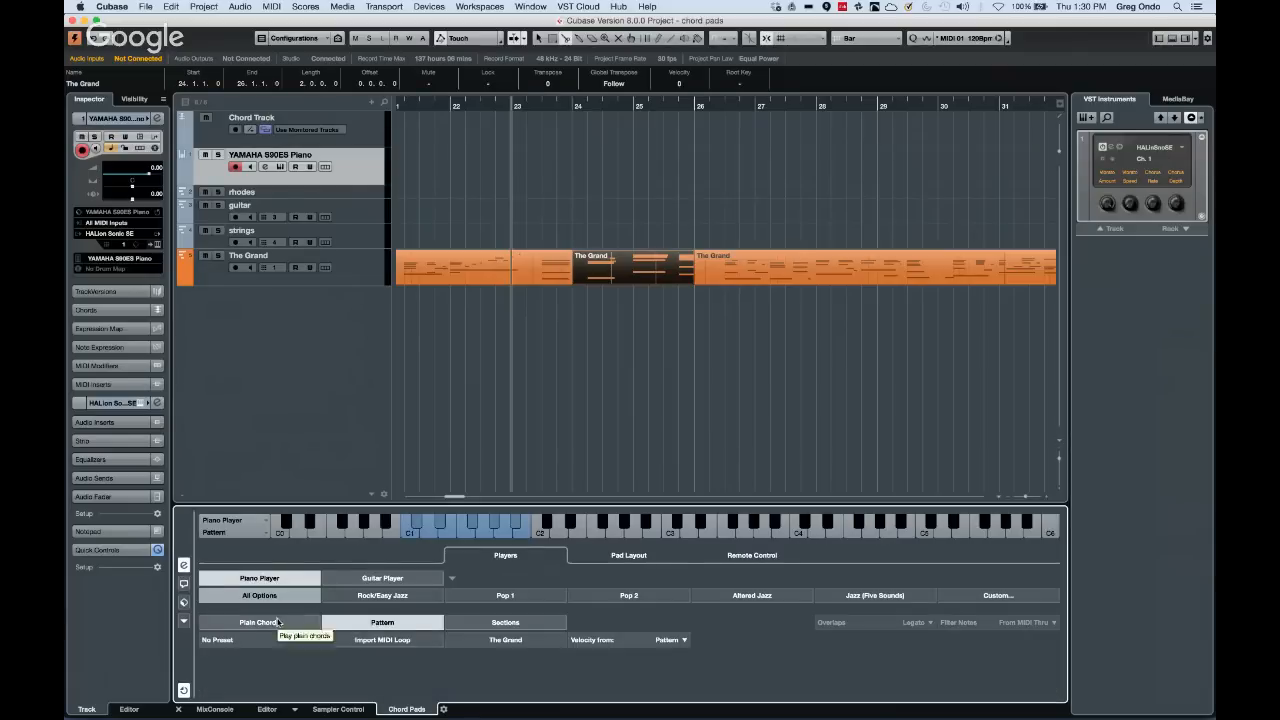
Try the Plain Chords and Sections modes for the Piano Player, returning it to Pattern mode
left_click(246, 535)
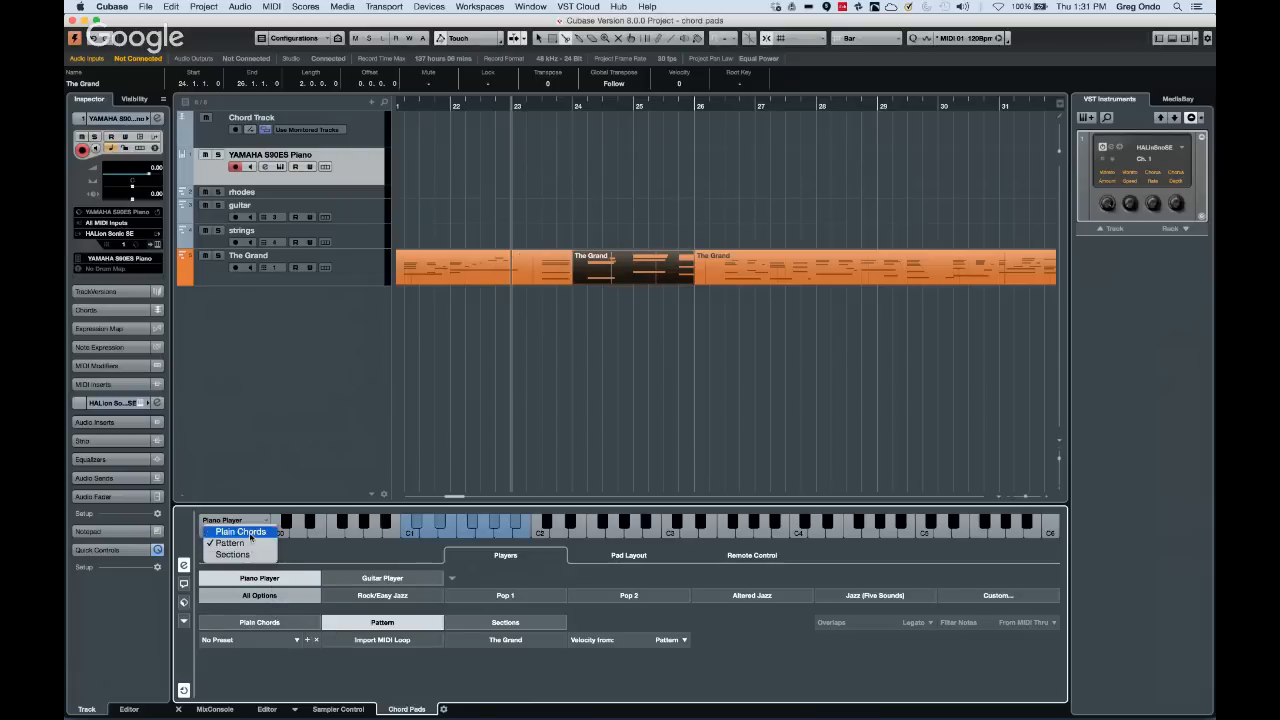
left_click(241, 532)
left_click(231, 540)
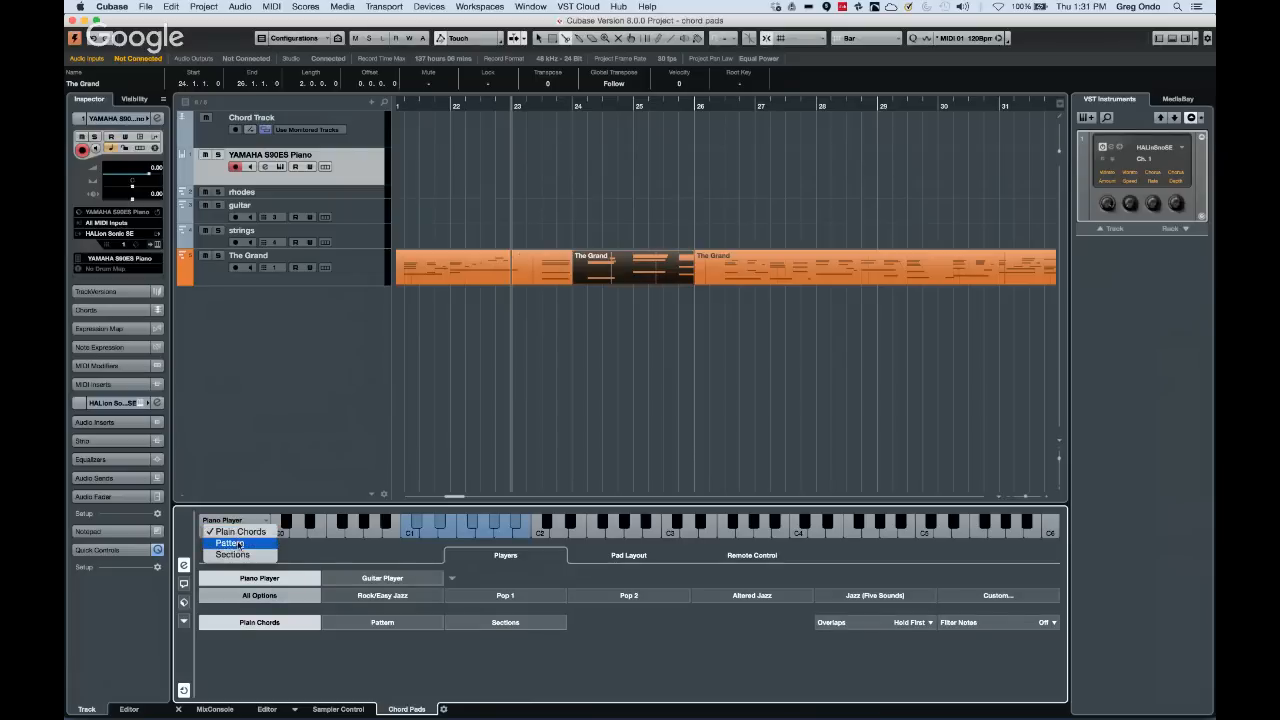
left_click(240, 544)
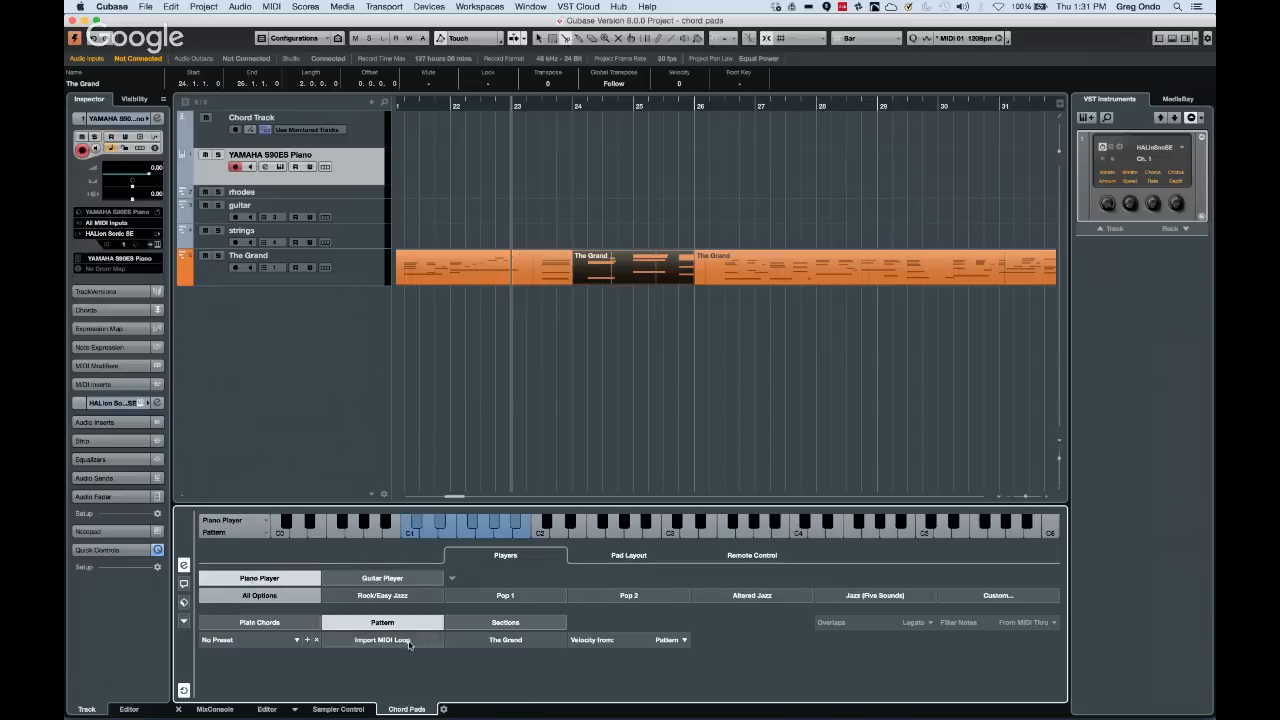
left_click(500, 627)
left_click(435, 623)
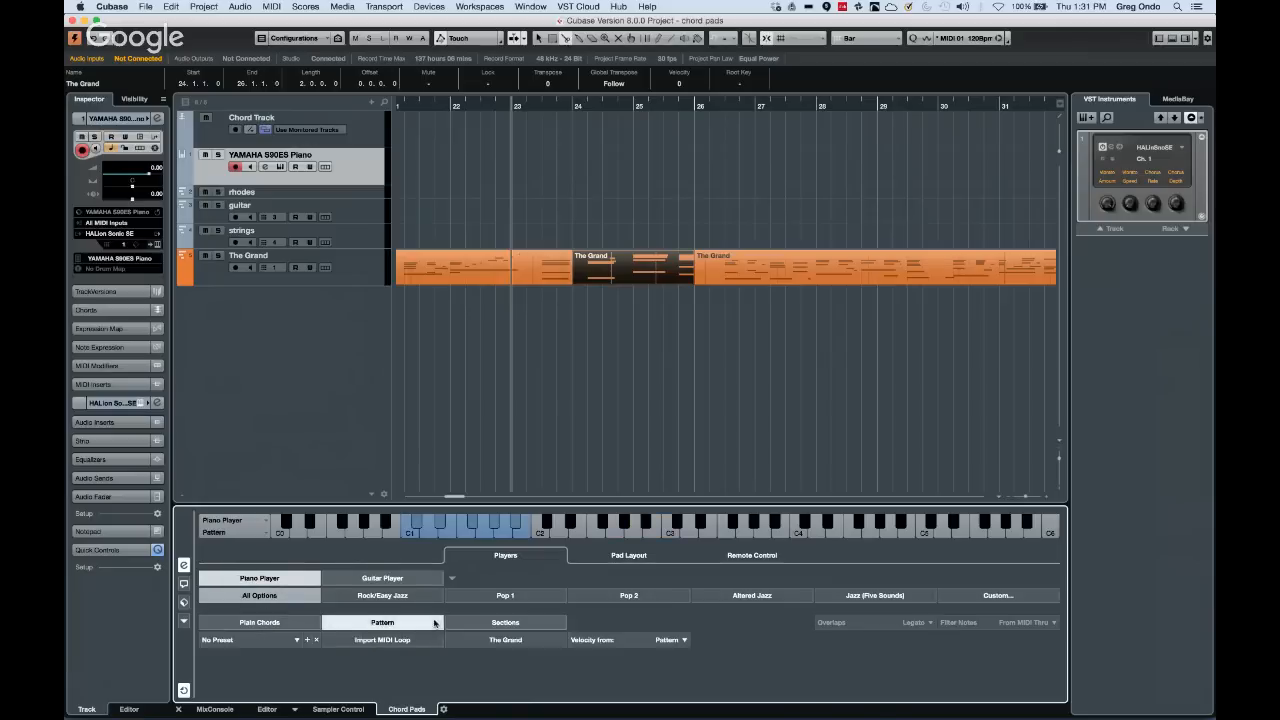
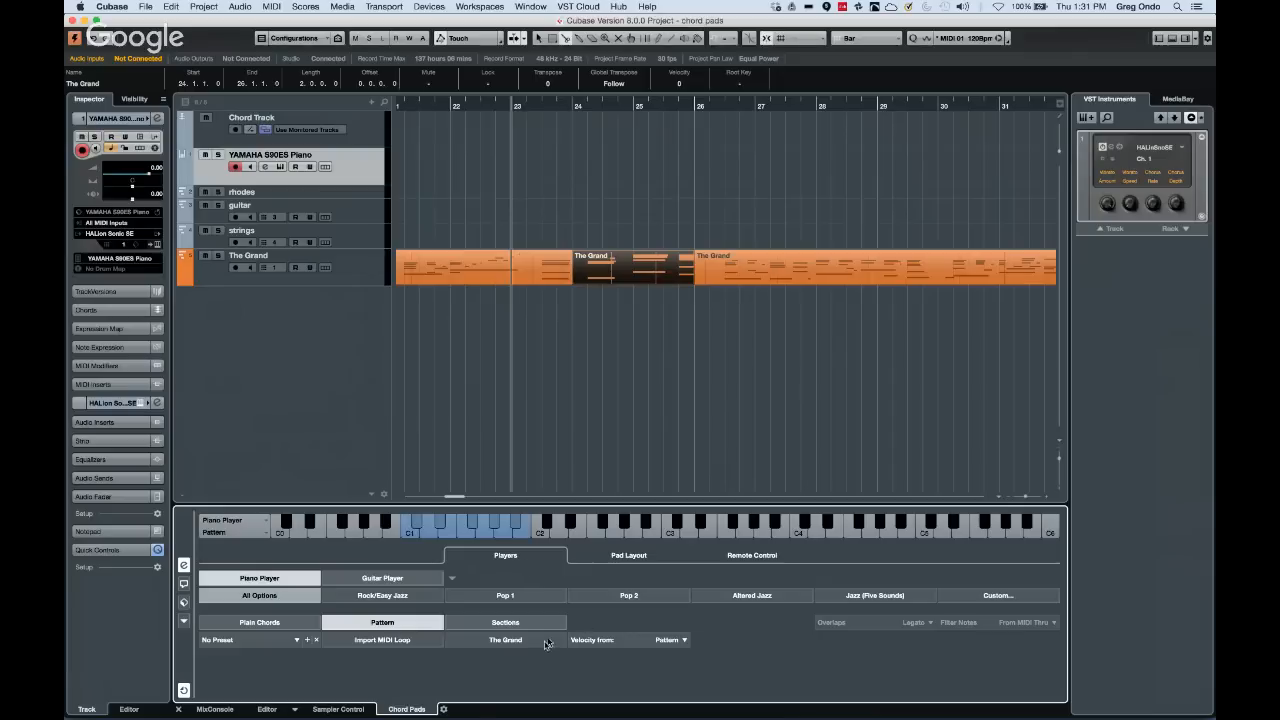
Show the Sampler Control in the lower zone and, with the Object Selection tool, select The Grand part starting at bar 26
left_click(338, 709)
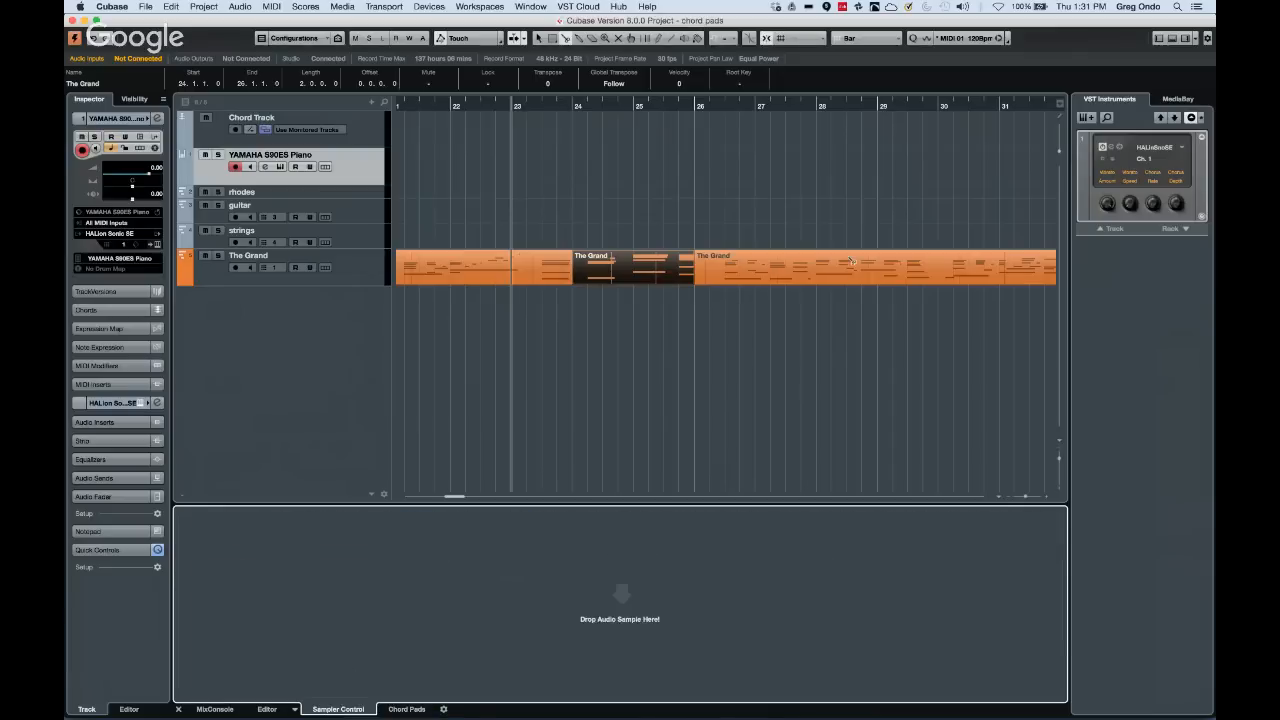
right_click(782, 211)
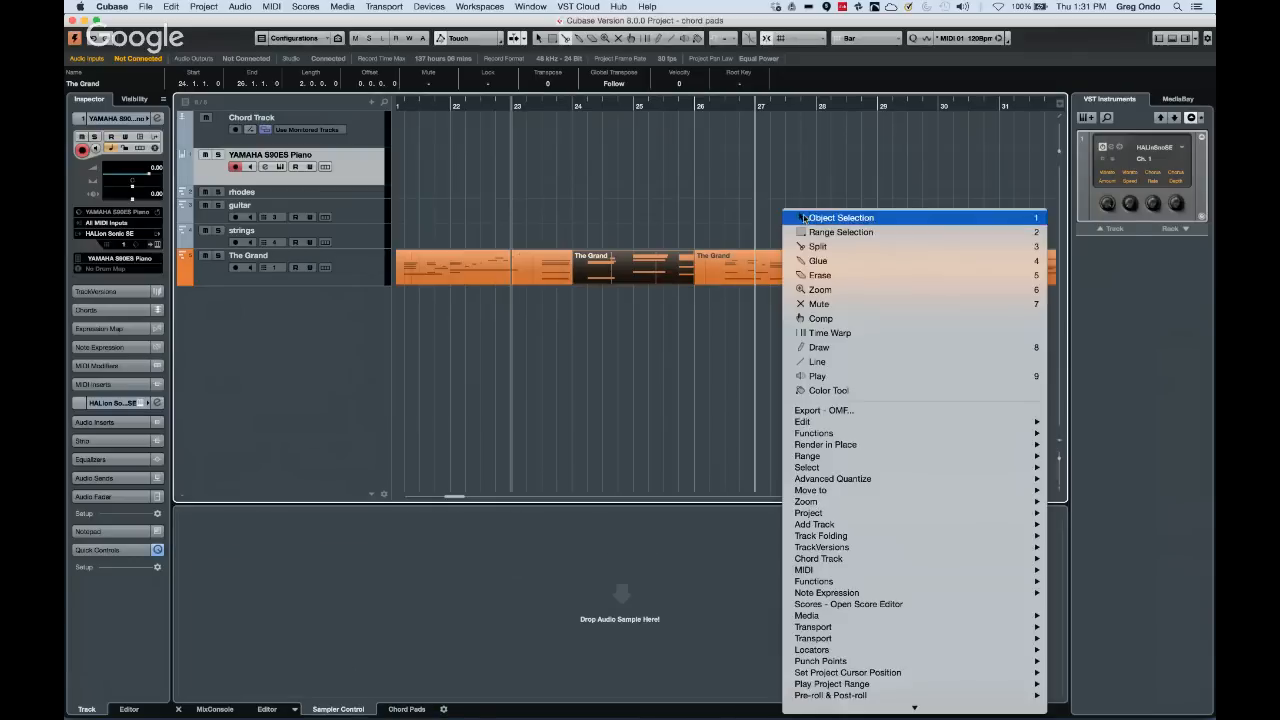
left_click(800, 218)
left_click(788, 266)
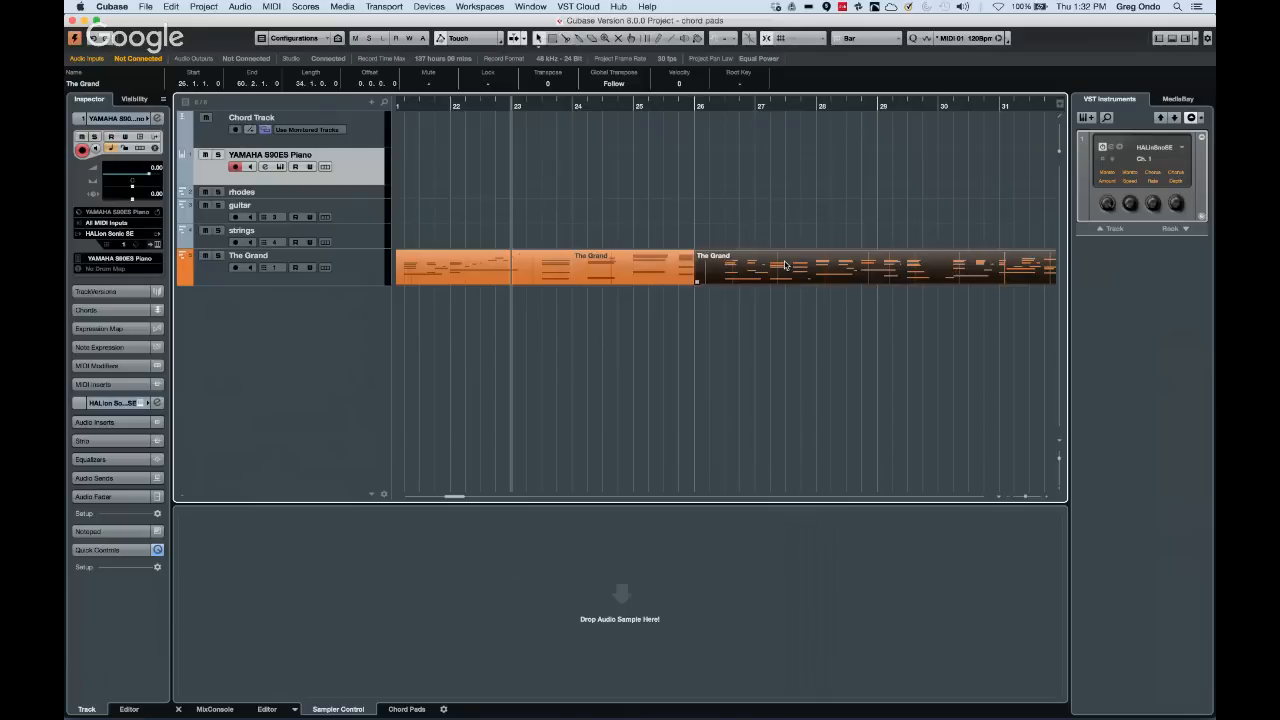
Hide the lower zone, open The Grand part at bar 26 in the lower-zone Key Editor, and enlarge the editor area
left_click(1172, 39)
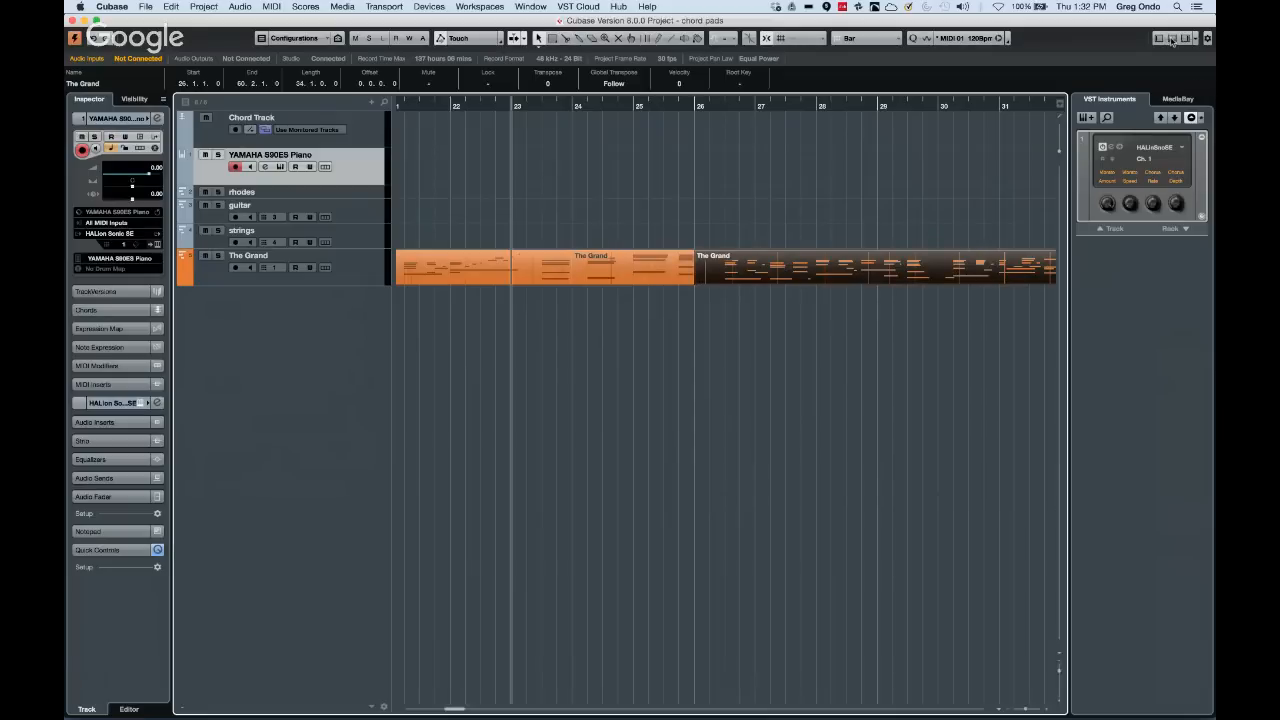
double_click(848, 263)
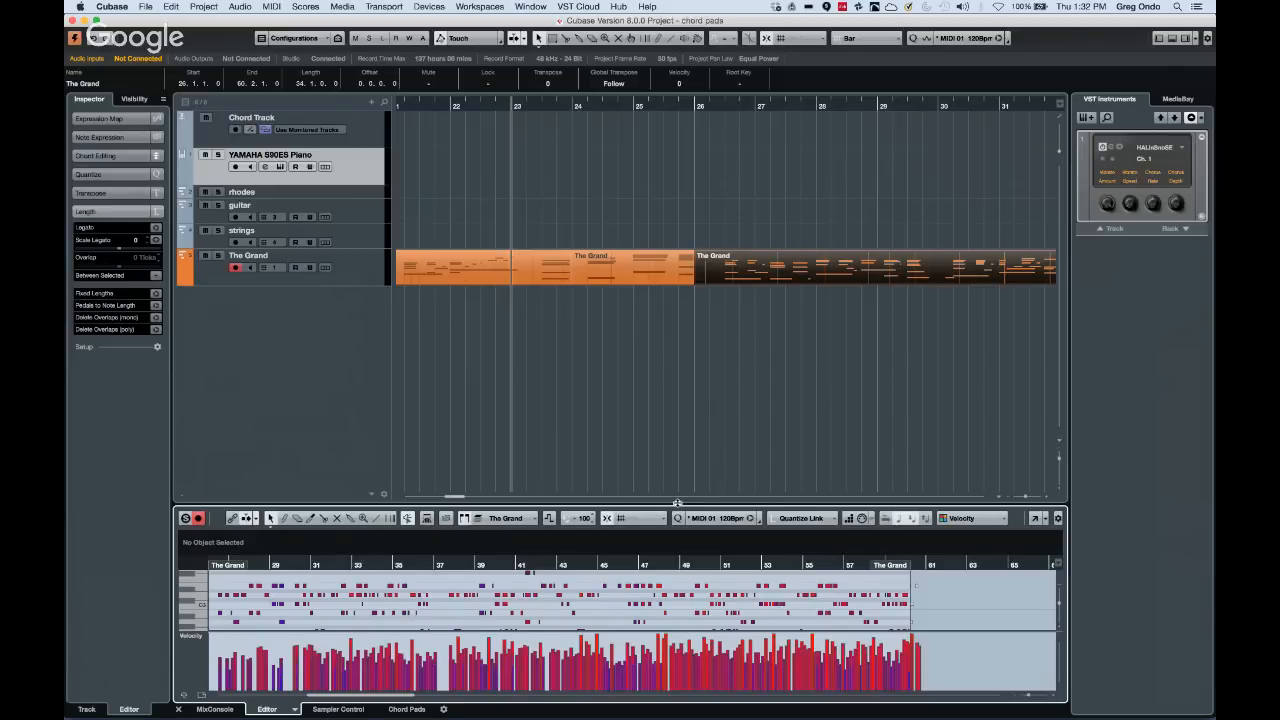
left_click_drag(677, 503, 673, 457)
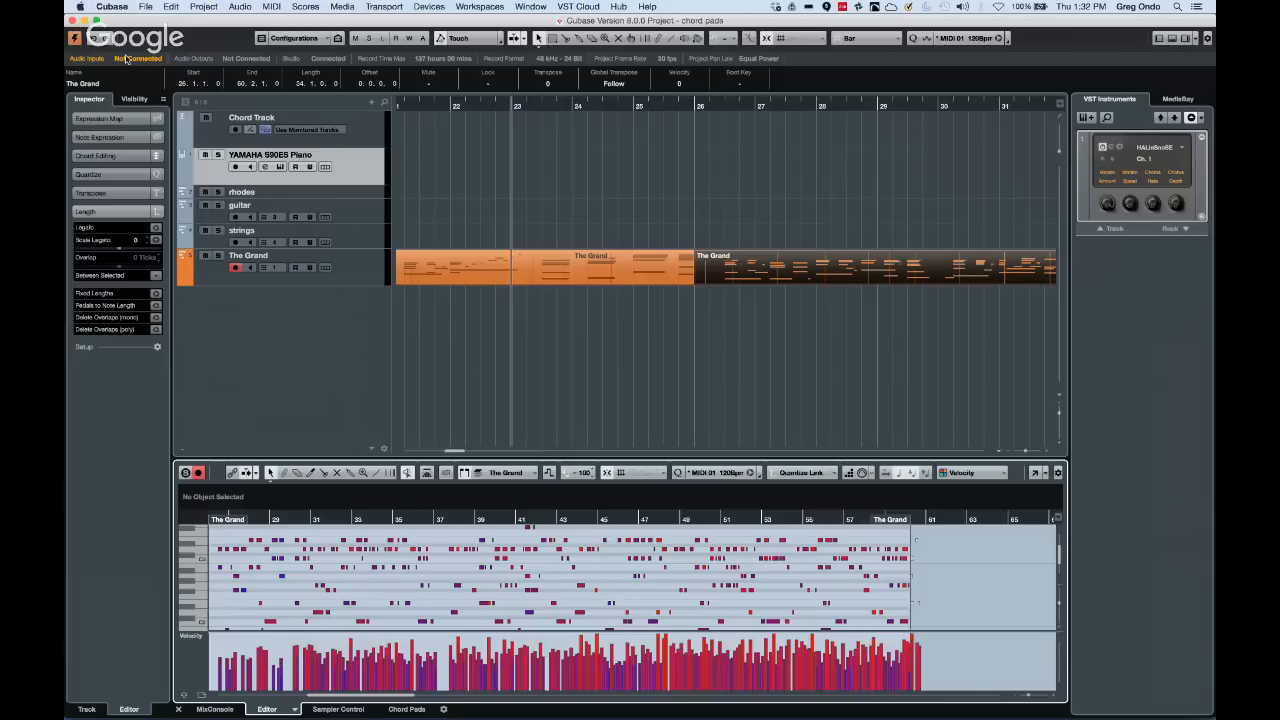
Review the Editors preferences, keeping "Double-click opens Editor in Lower Zone", and view two The Grand parts in the lower-zone editor
left_click(119, 7)
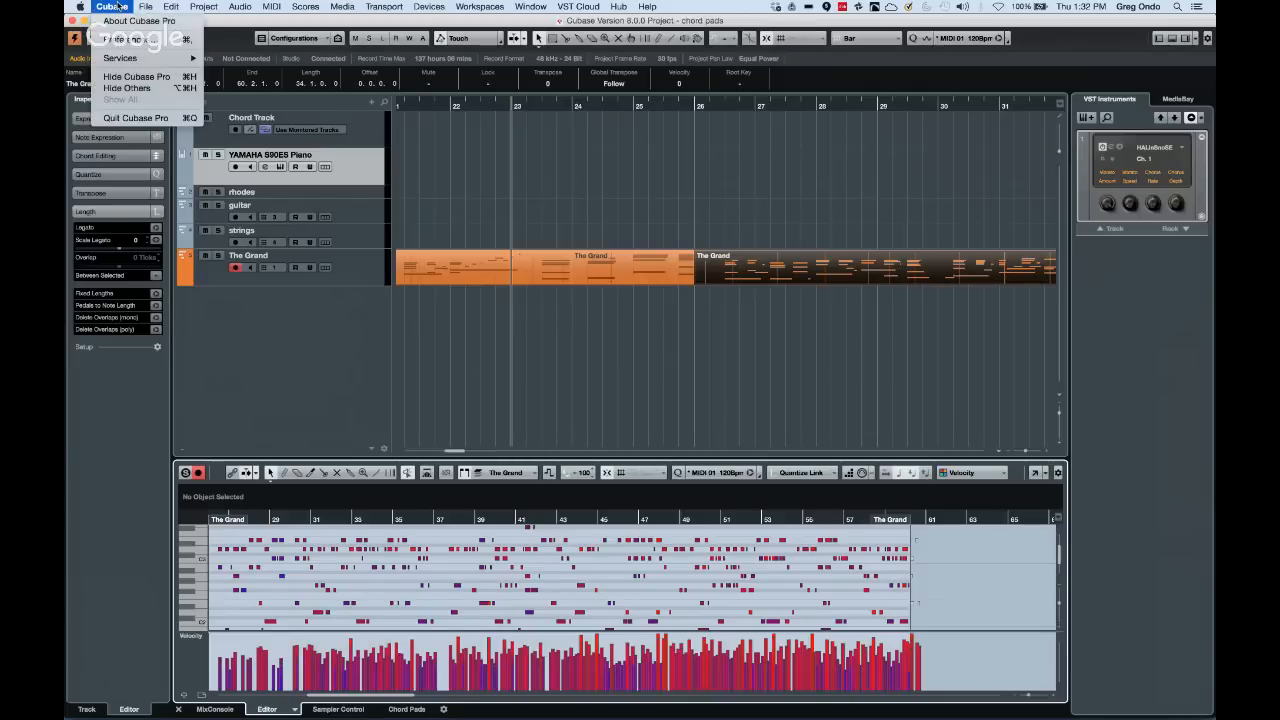
left_click(120, 39)
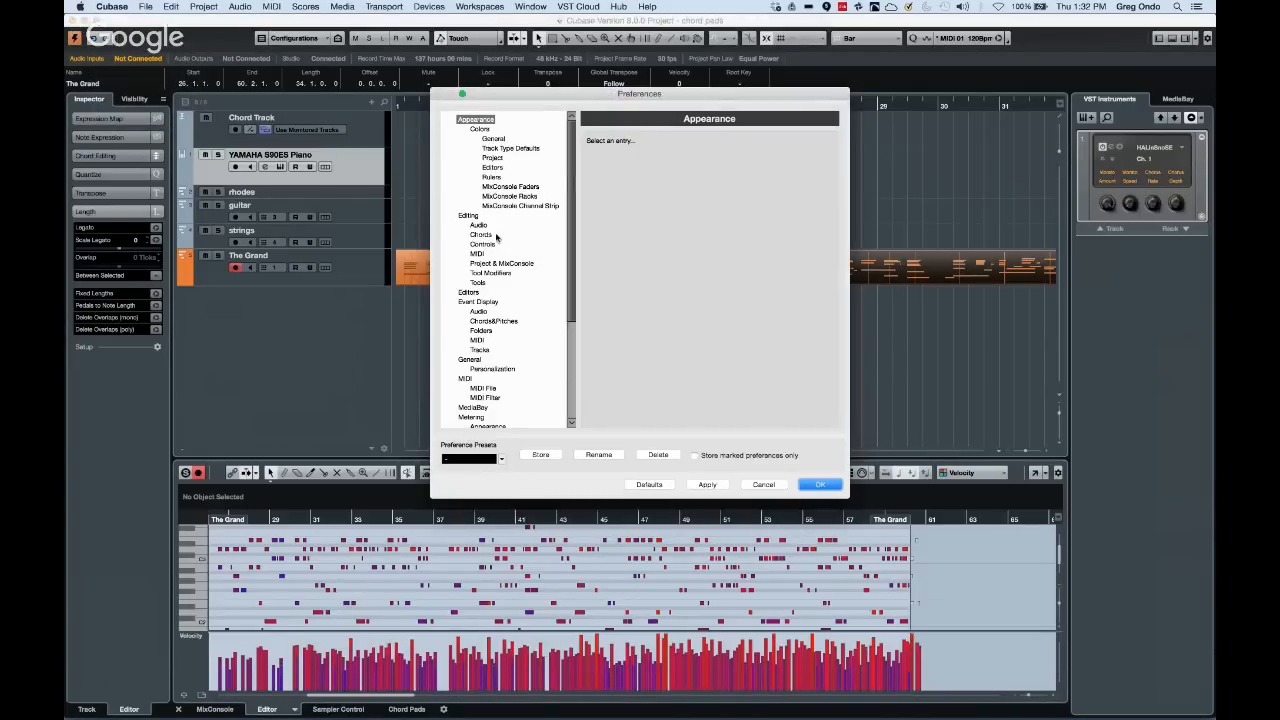
left_click(496, 170)
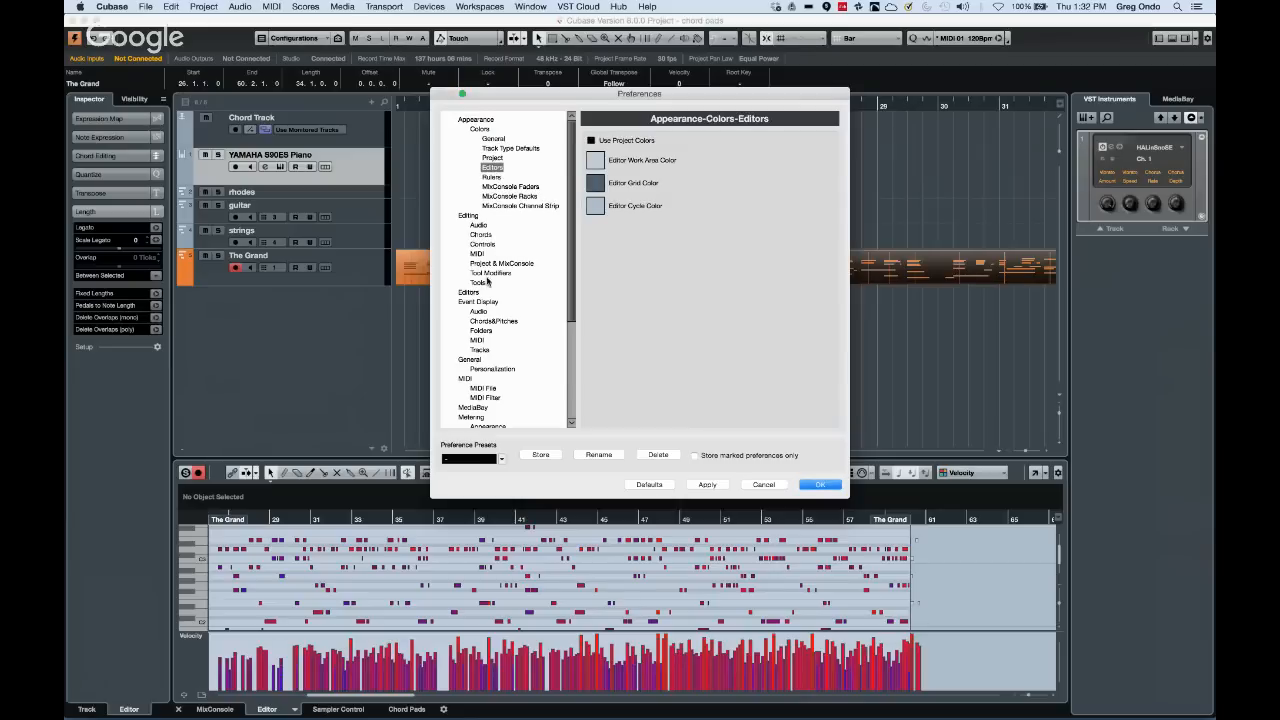
left_click(468, 292)
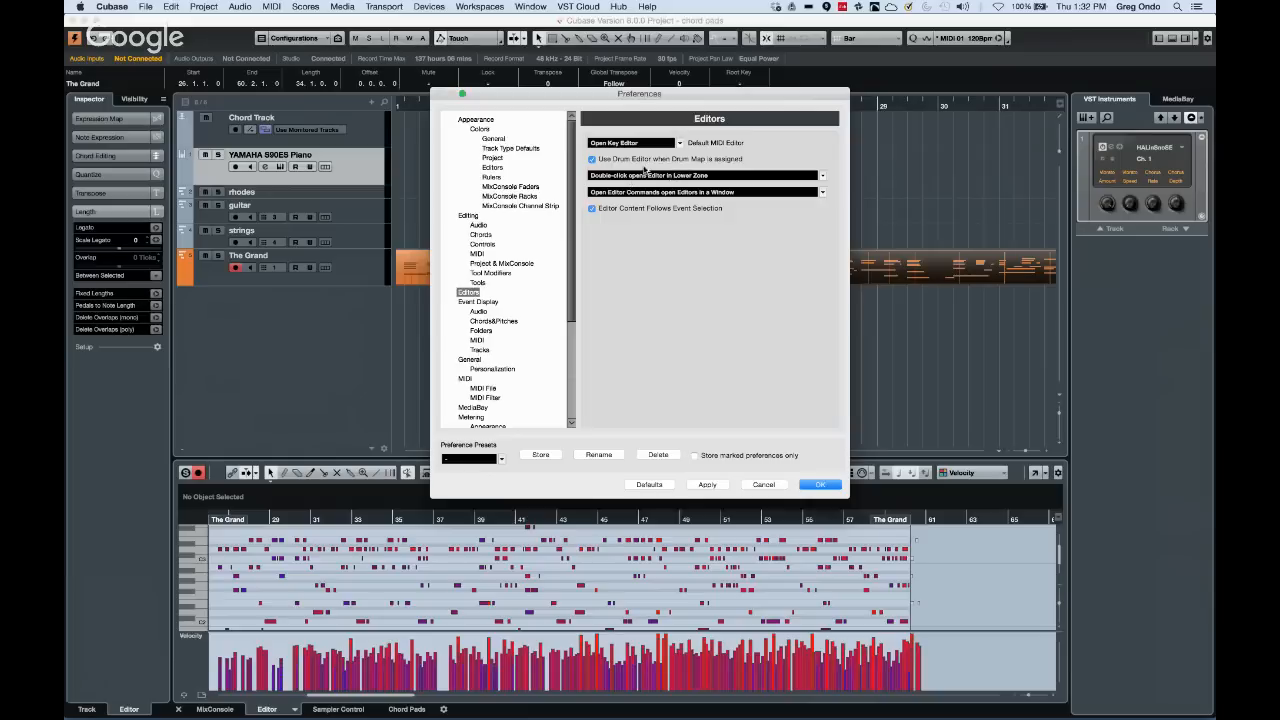
left_click(711, 177)
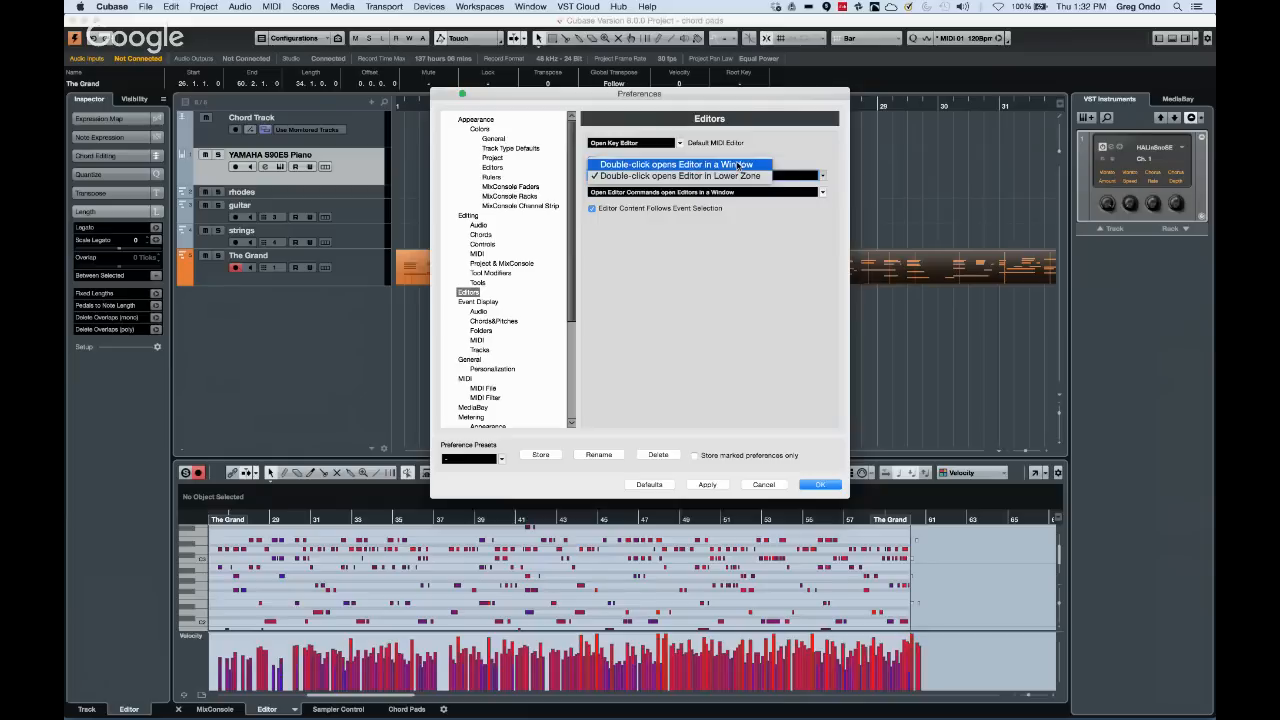
left_click(742, 177)
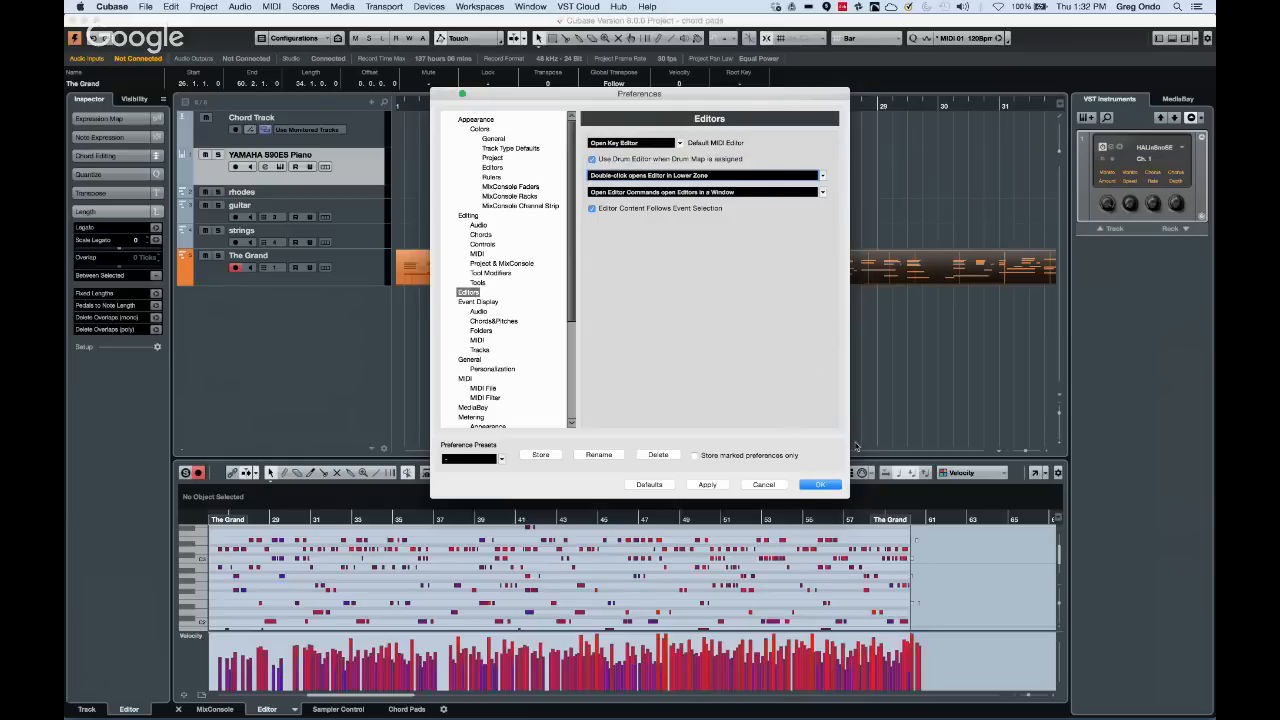
left_click(822, 484)
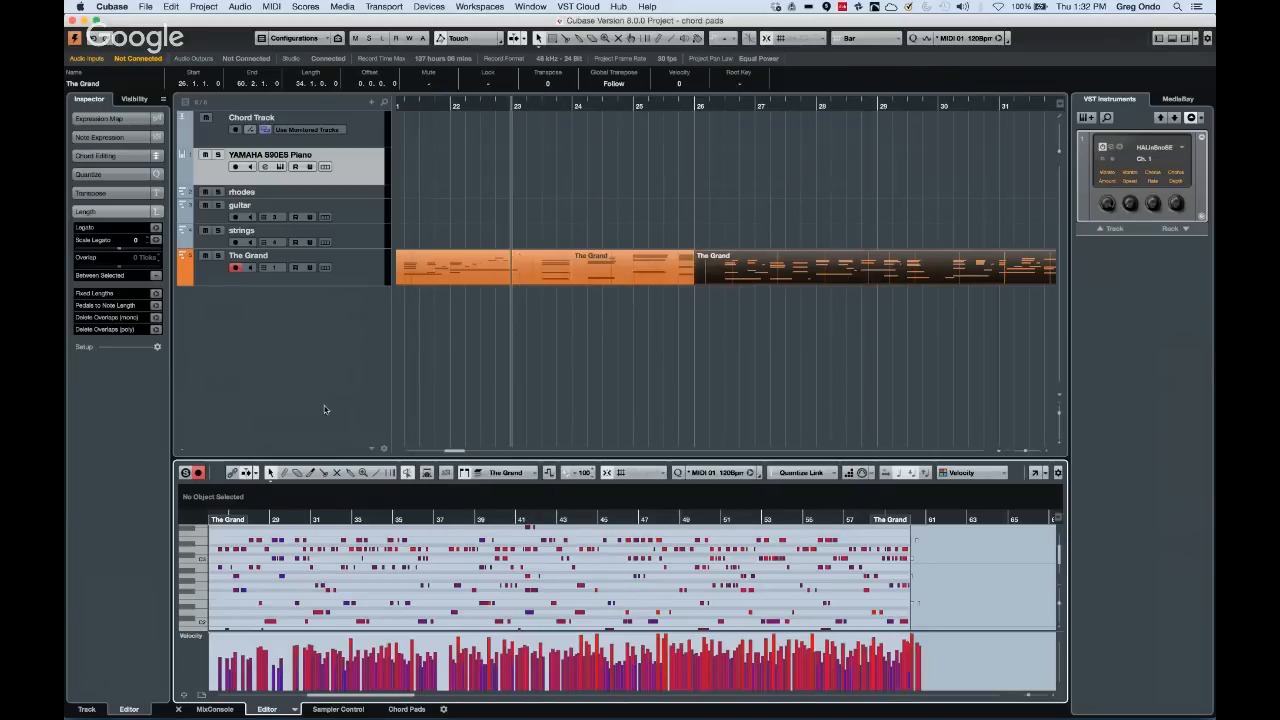
left_click(481, 270)
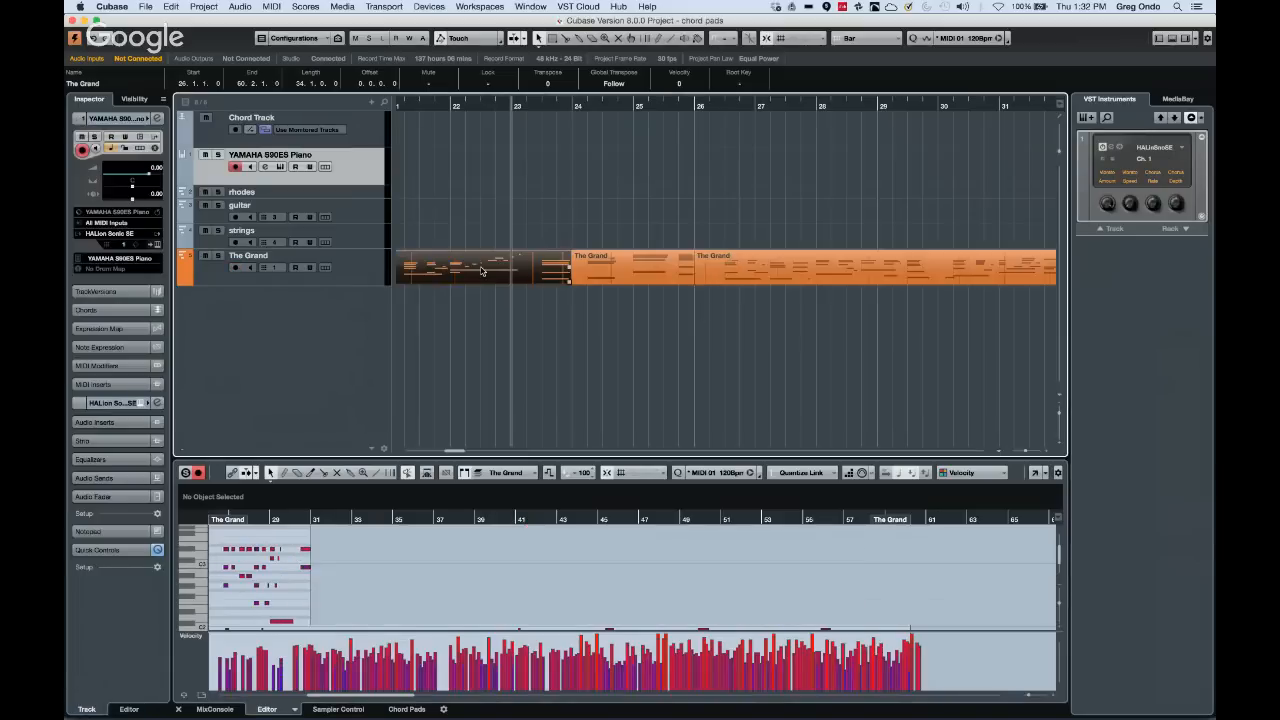
left_click(848, 265)
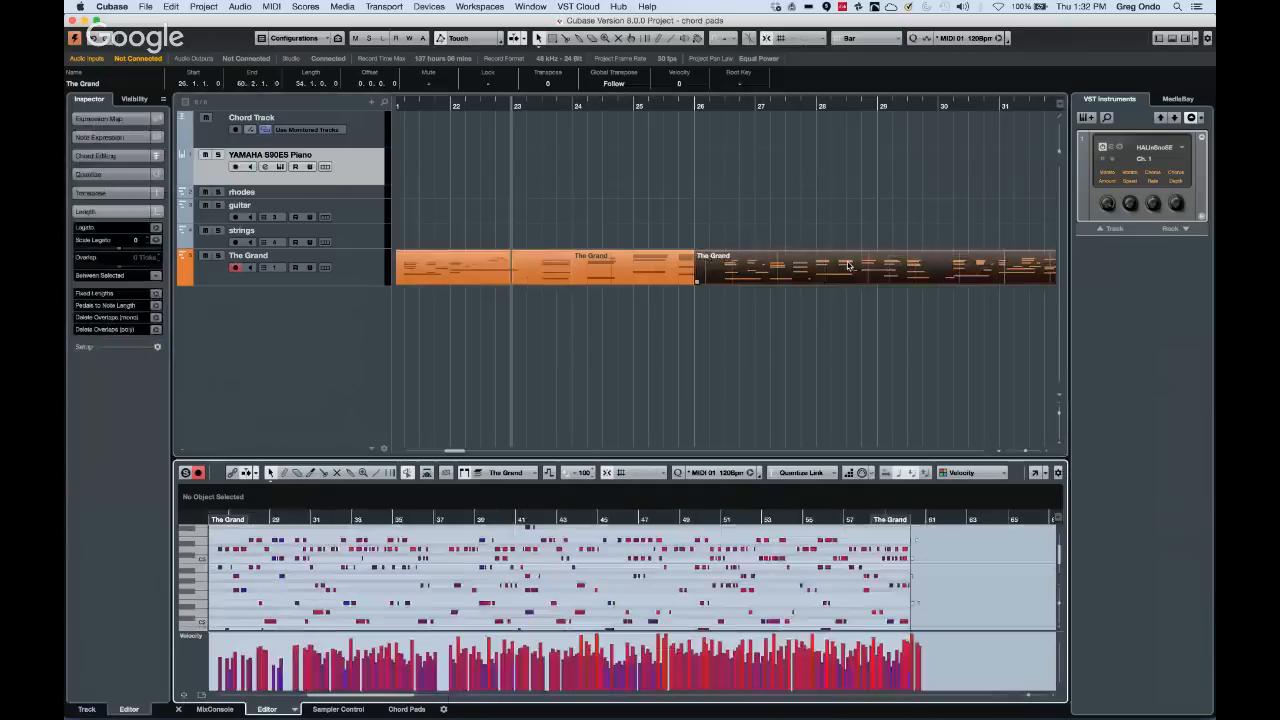
Set the Editors preference to "Double-click opens Editor in a Window", try it on The Grand part at bar 26, and close the editor
left_click(120, 7)
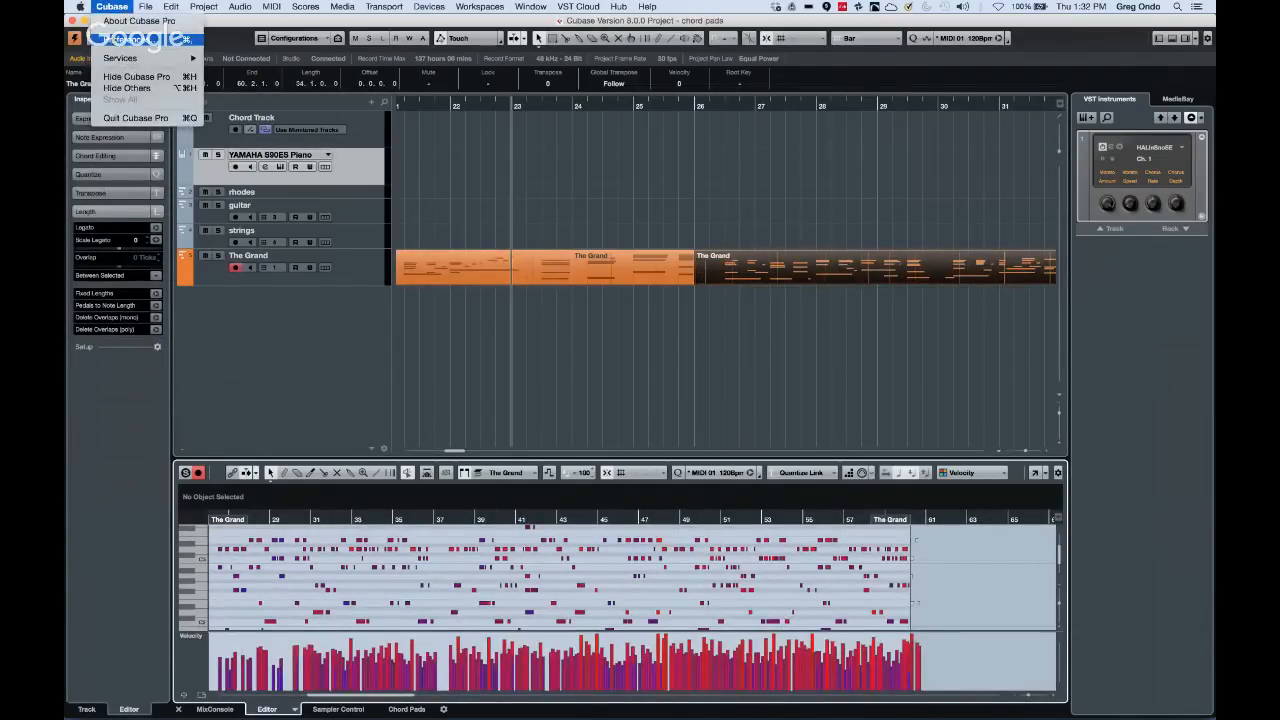
left_click(150, 39)
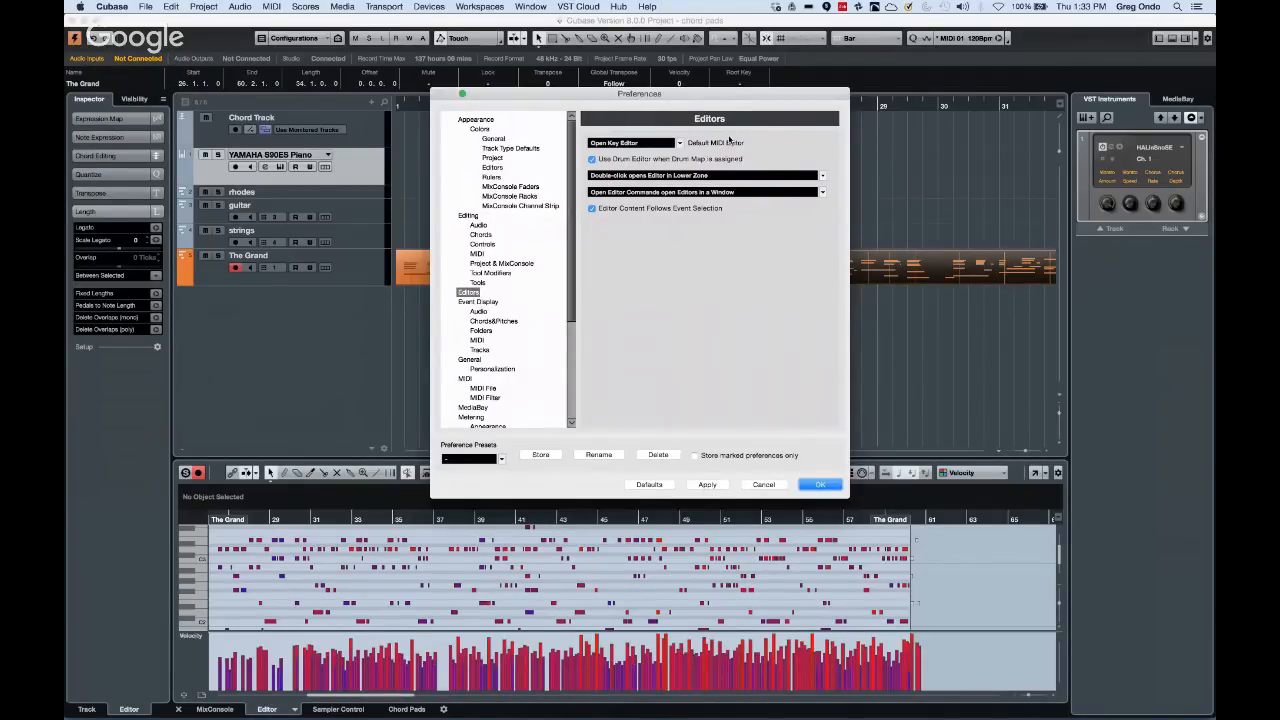
left_click(710, 176)
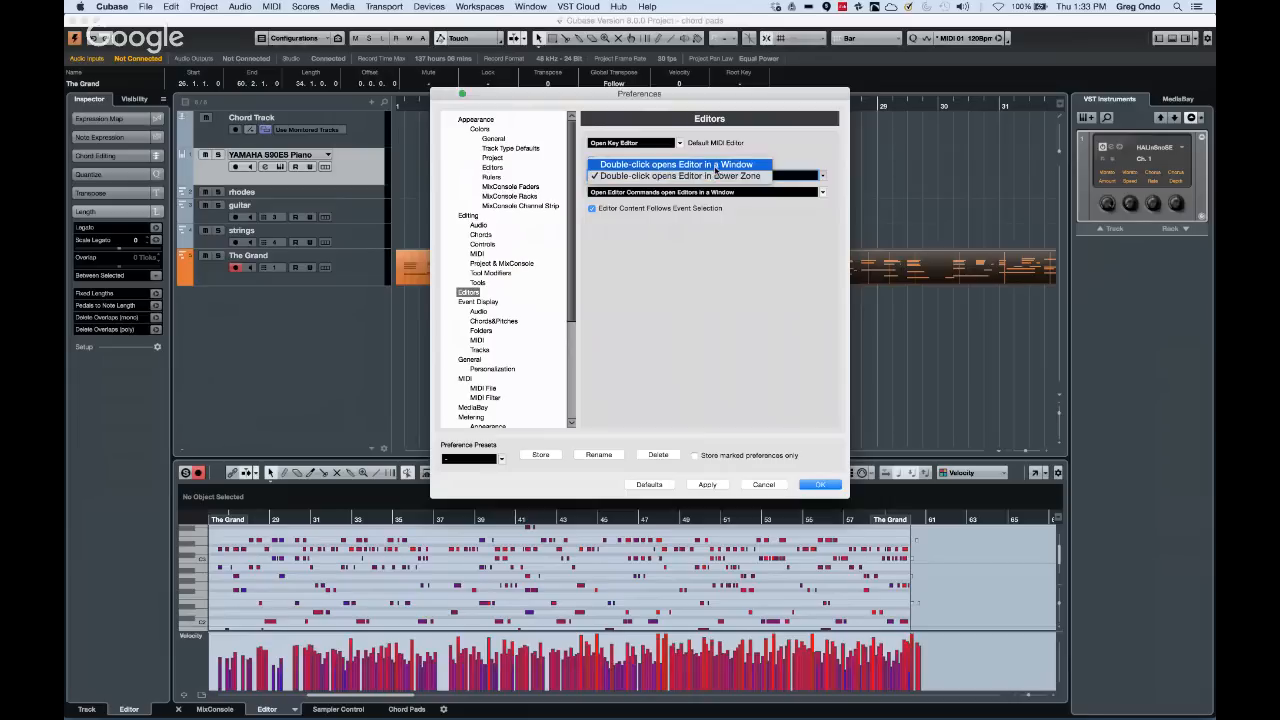
left_click(715, 164)
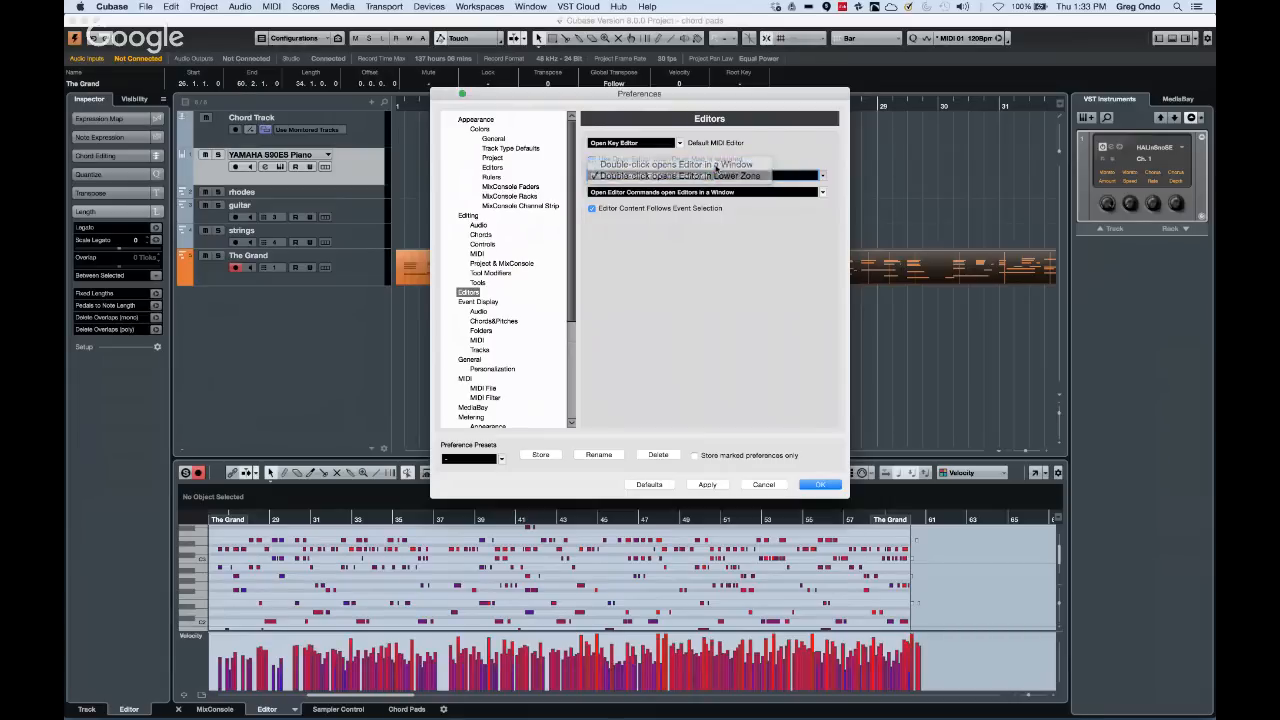
left_click(818, 485)
double_click(826, 264)
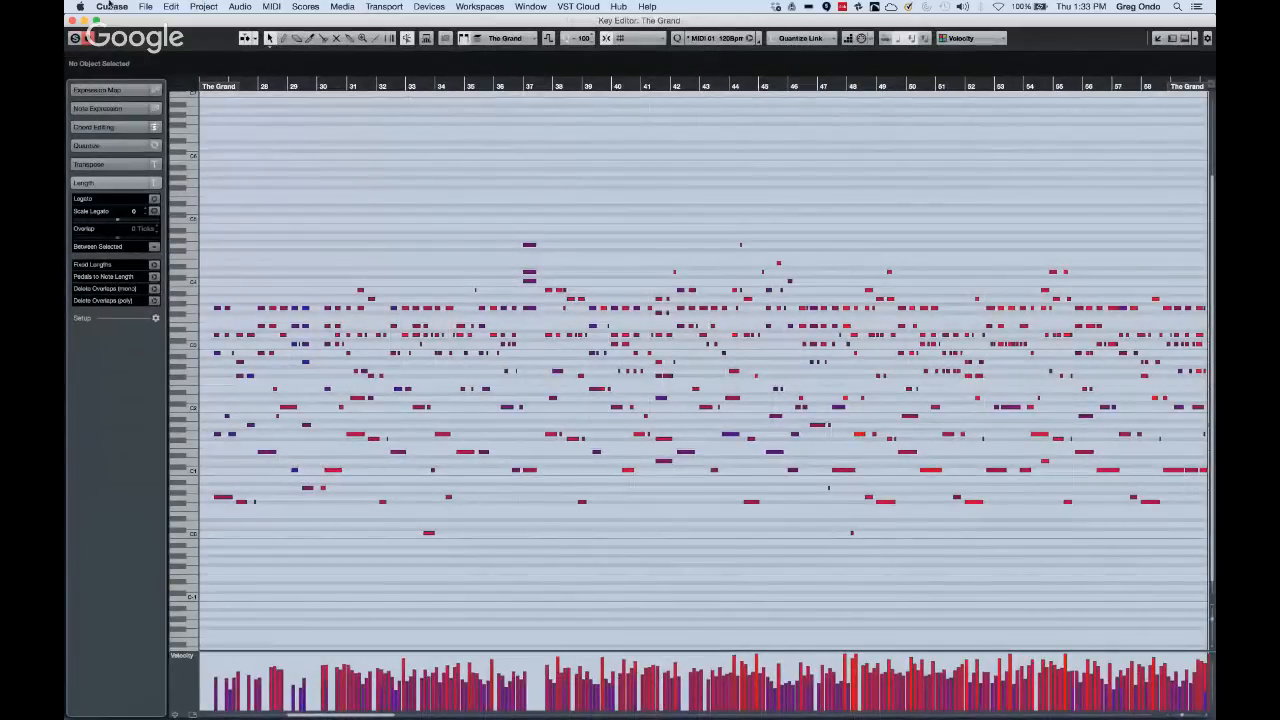
left_click(79, 20)
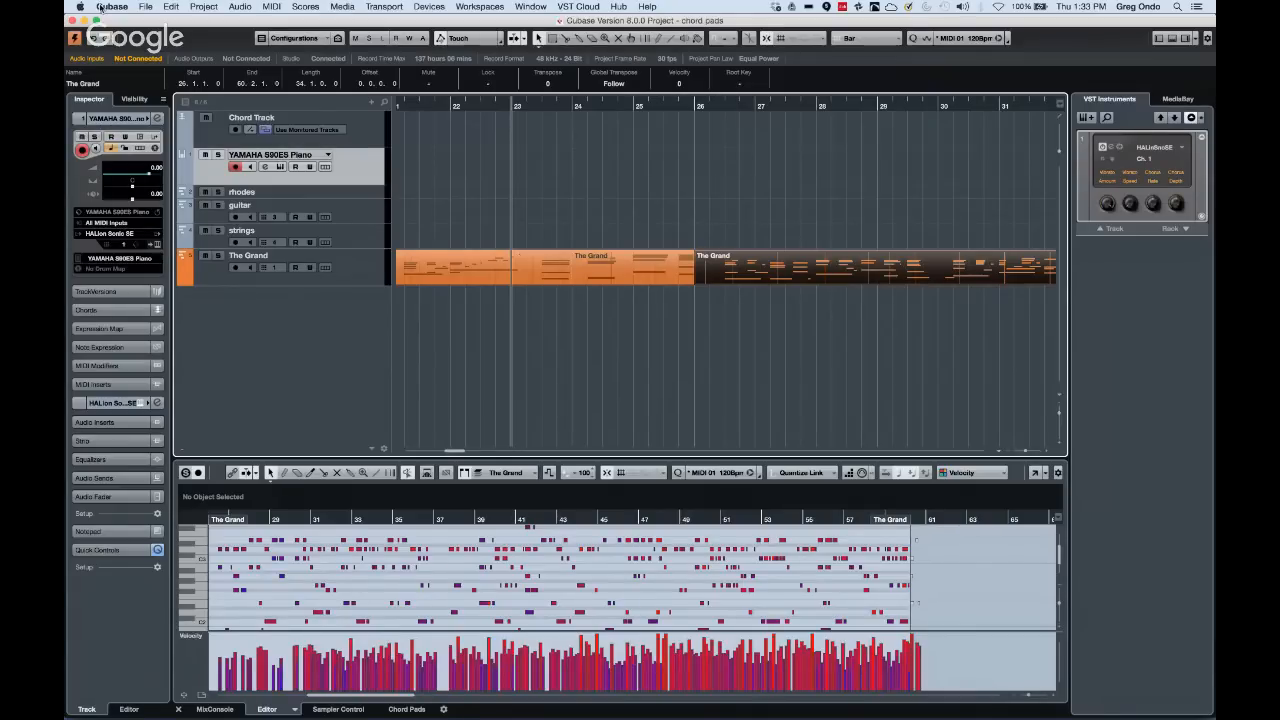
Review the double-click choices in the Editors preferences again, and view The Grand part in the separate Key Editor window before closing it
left_click(108, 7)
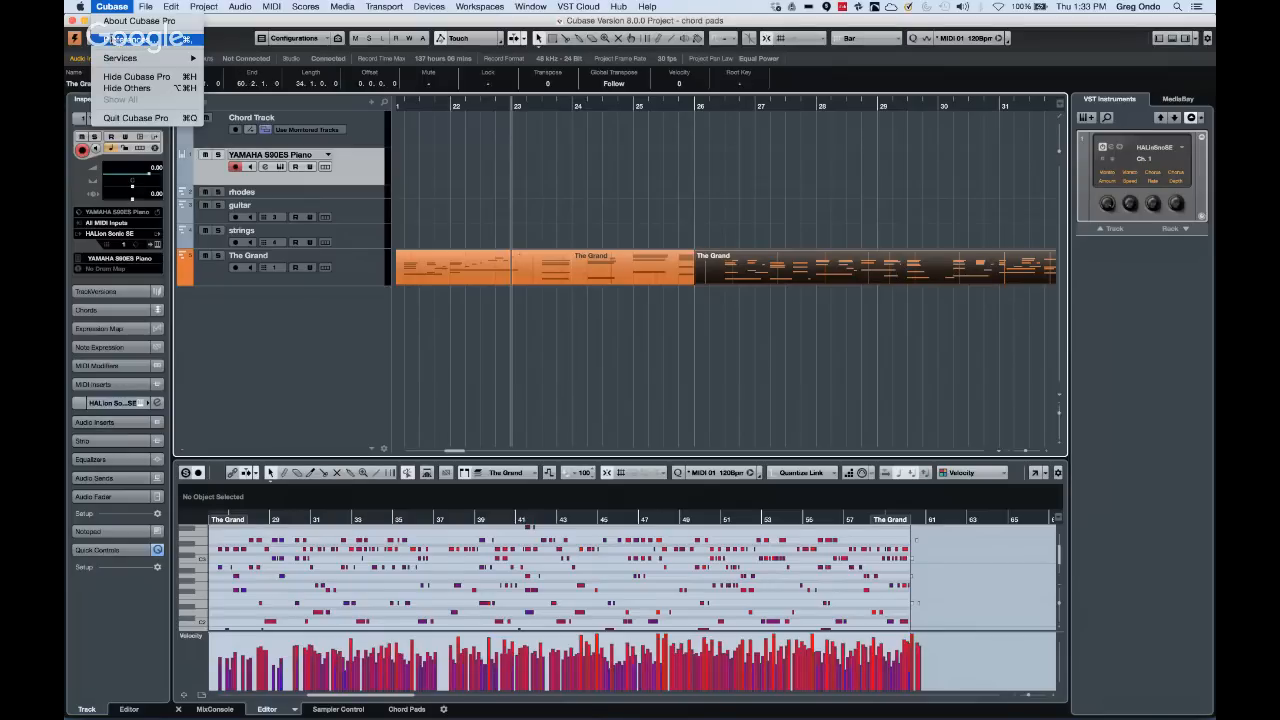
left_click(140, 38)
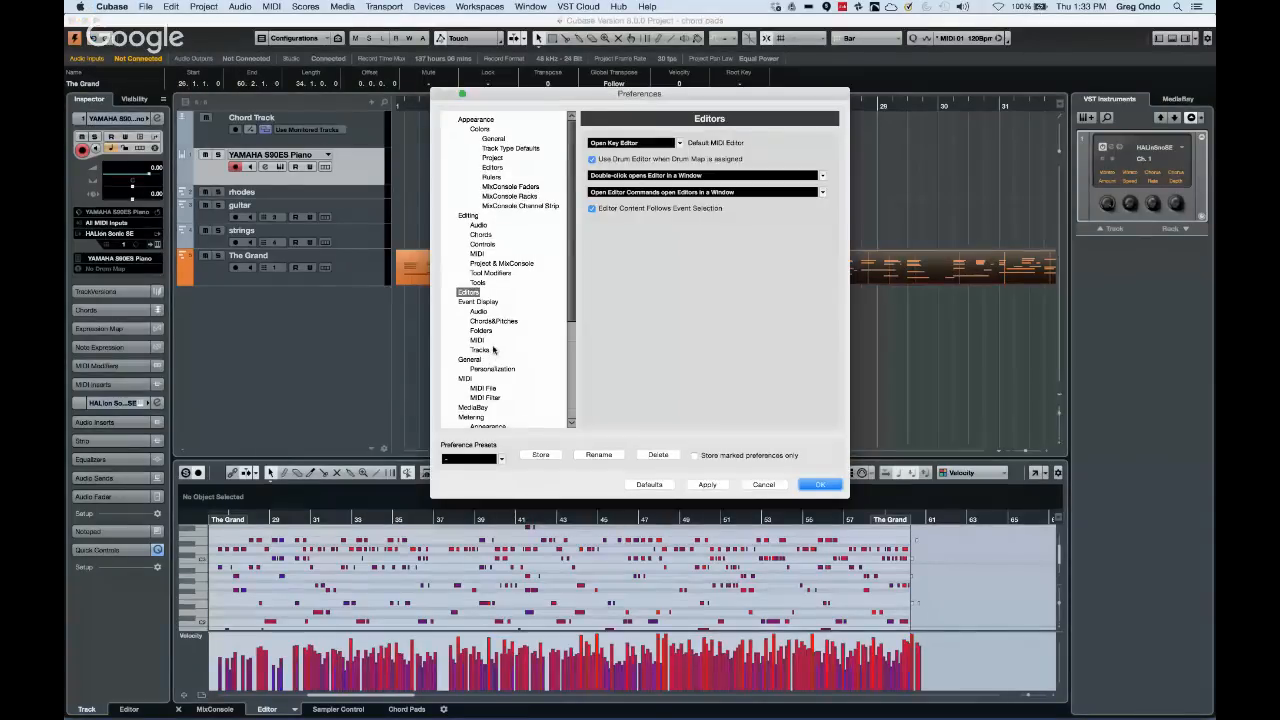
left_click(627, 177)
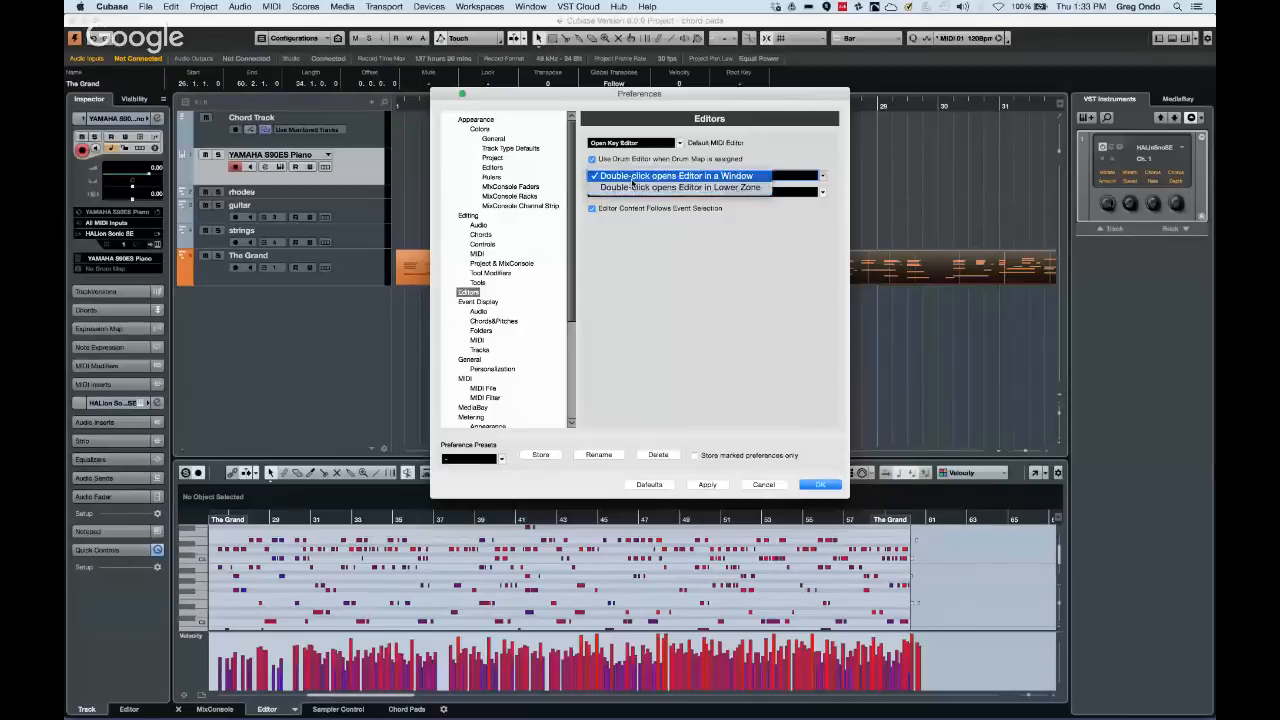
left_click(633, 244)
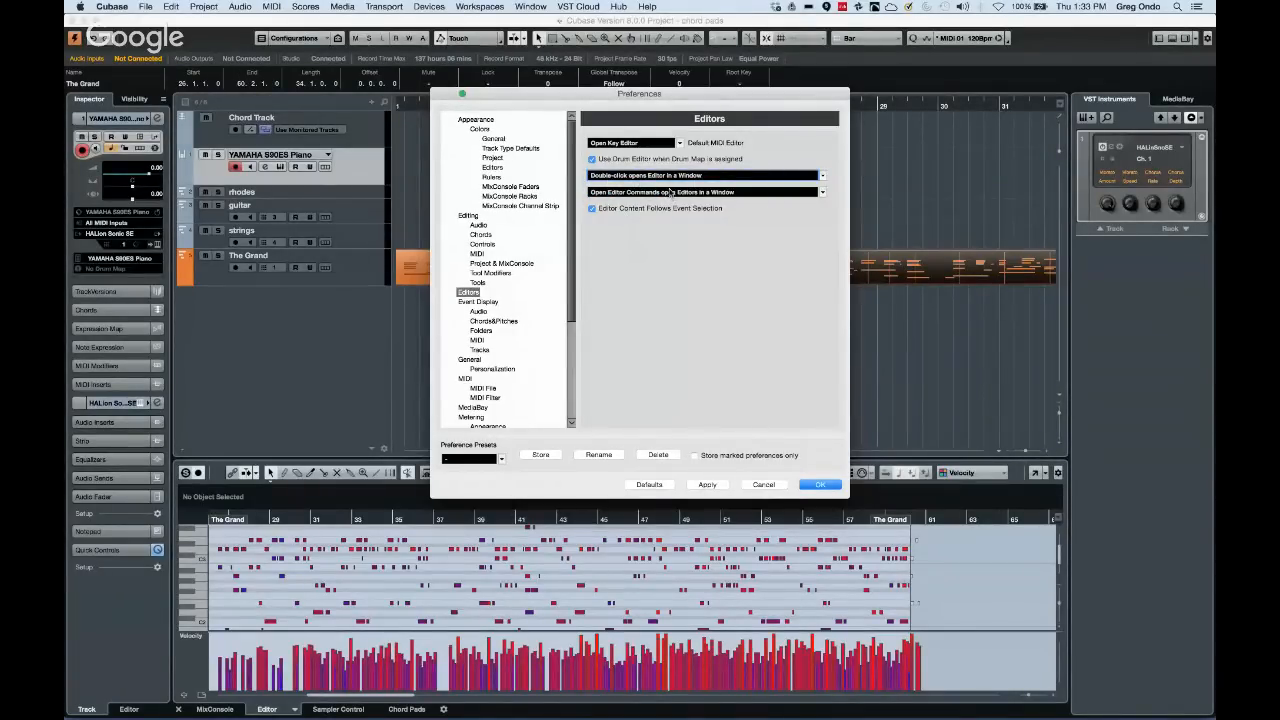
left_click(826, 487)
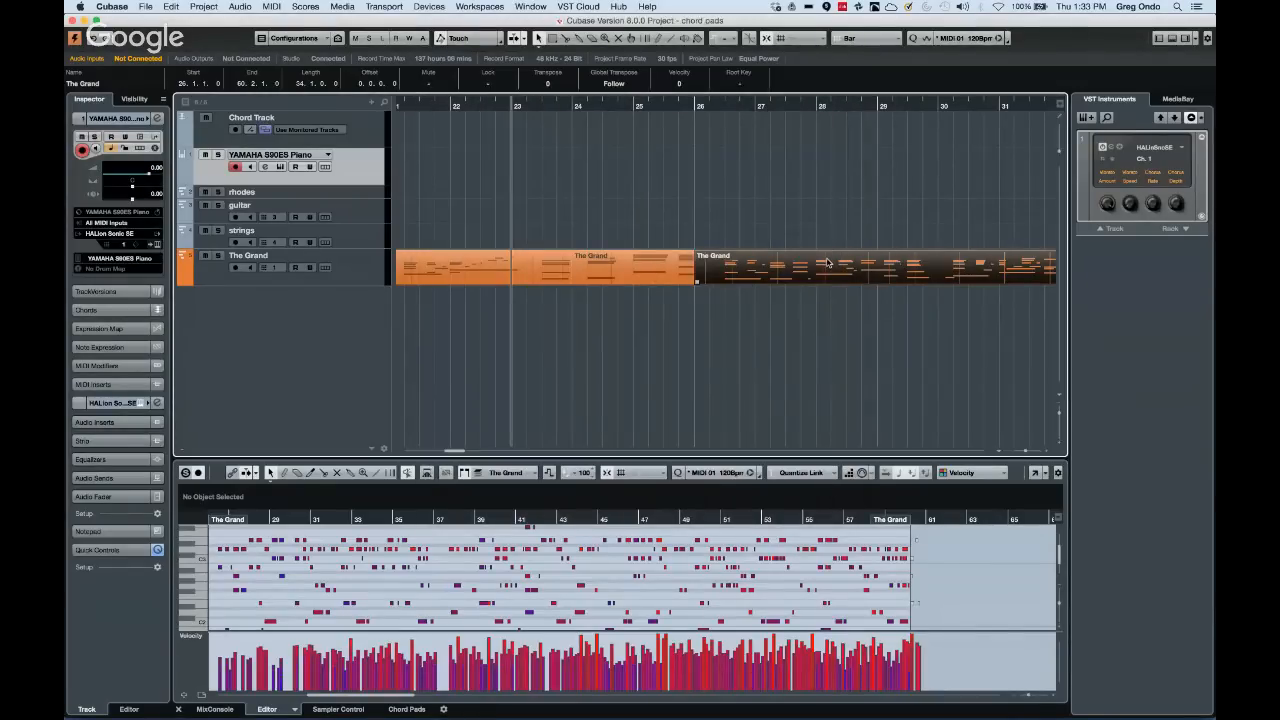
double_click(827, 263)
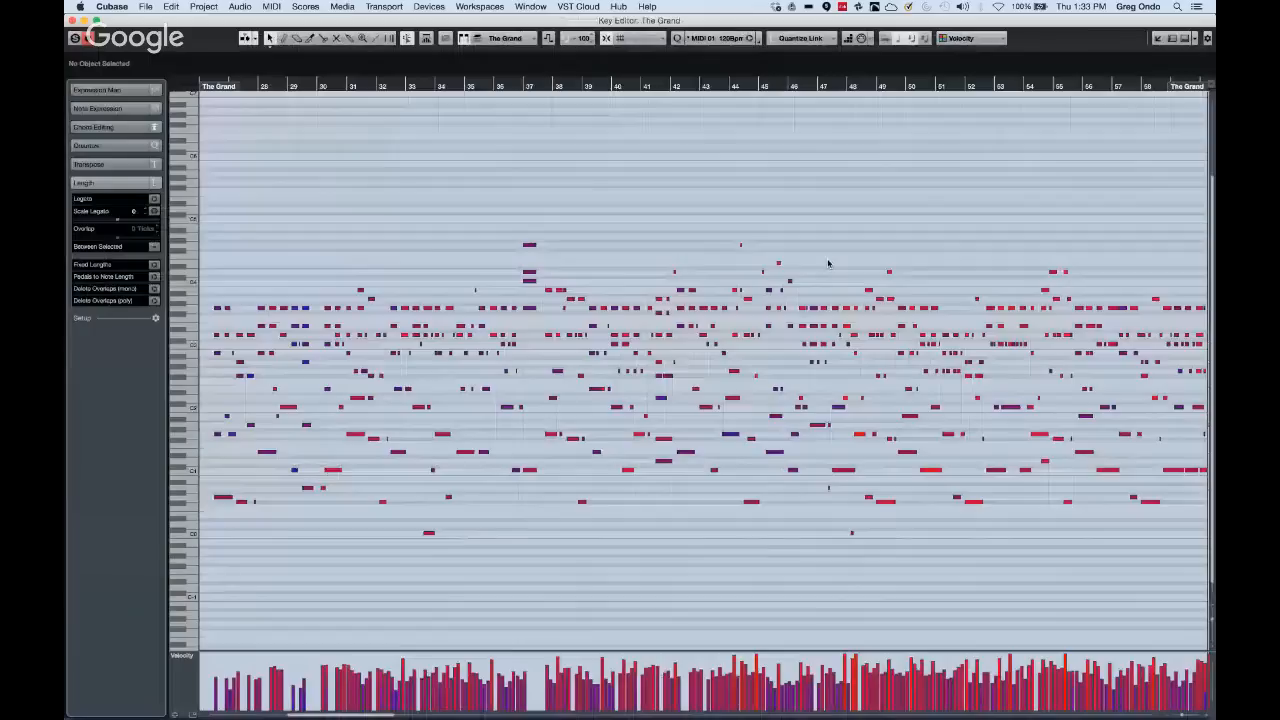
left_click(78, 22)
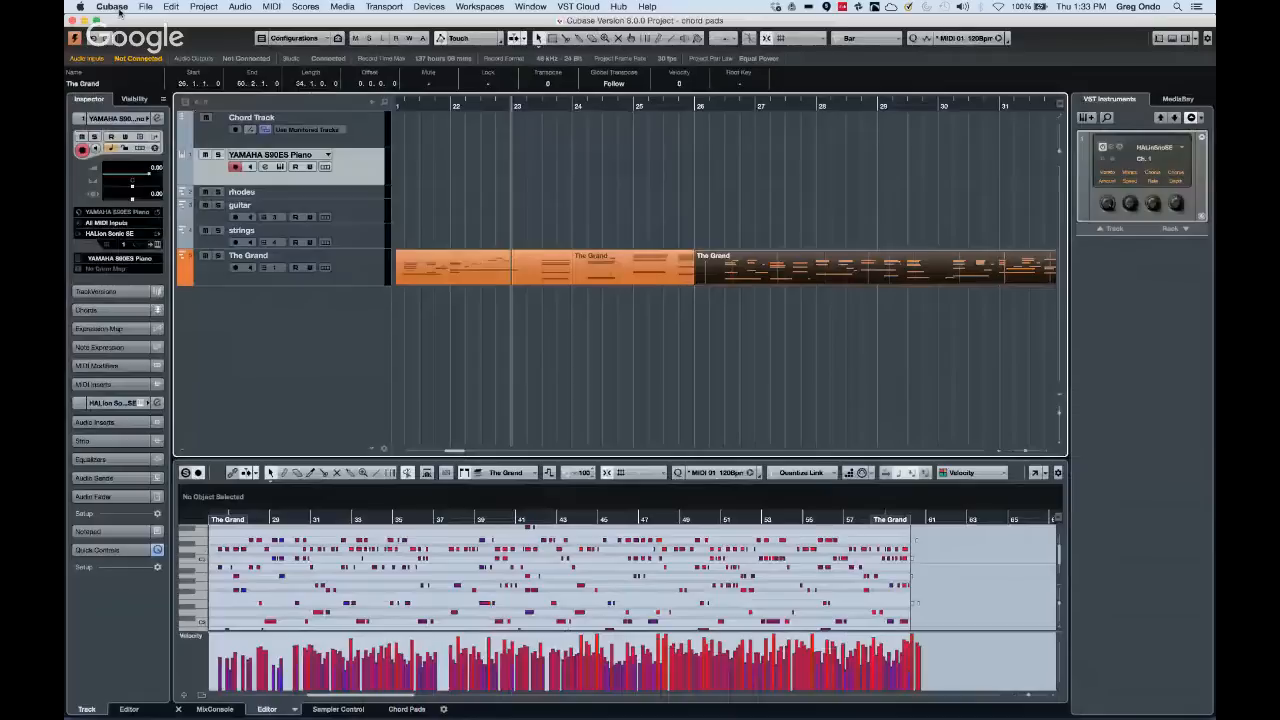
Set the Editors preference back to "Double-click opens Editor in Lower Zone" and apply it
left_click(112, 7)
left_click(125, 39)
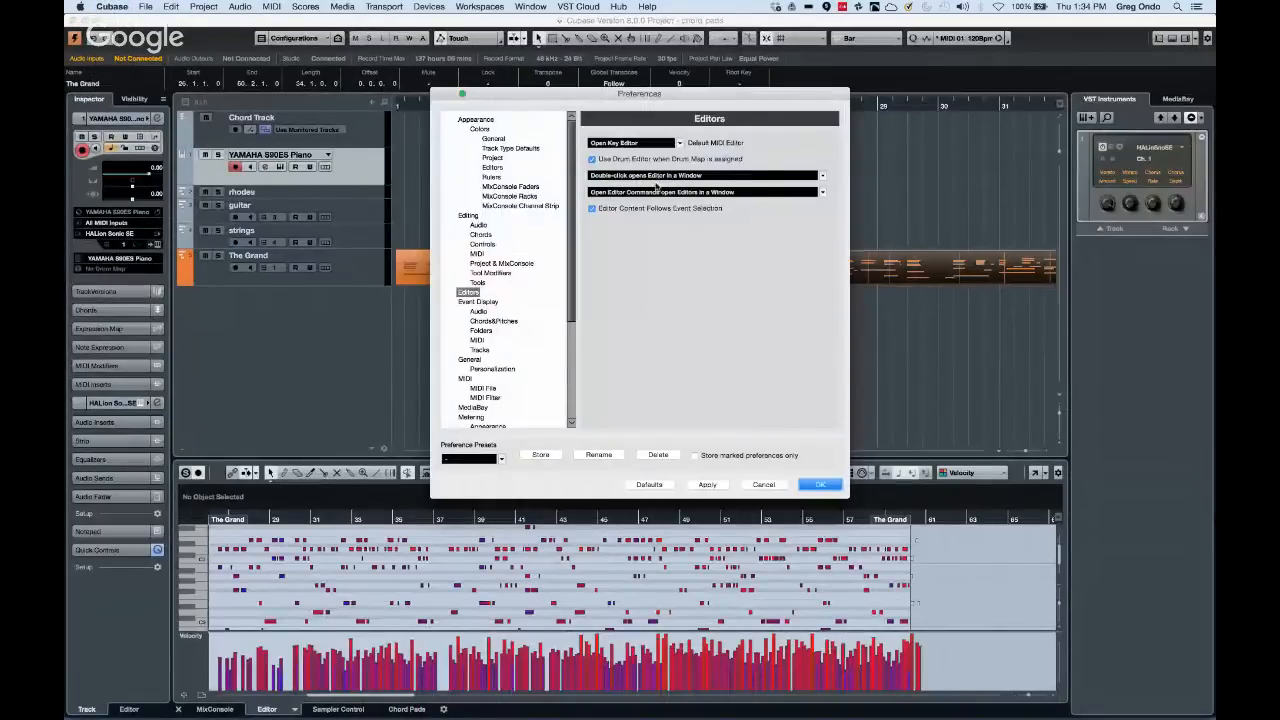
left_click(657, 178)
left_click(672, 193)
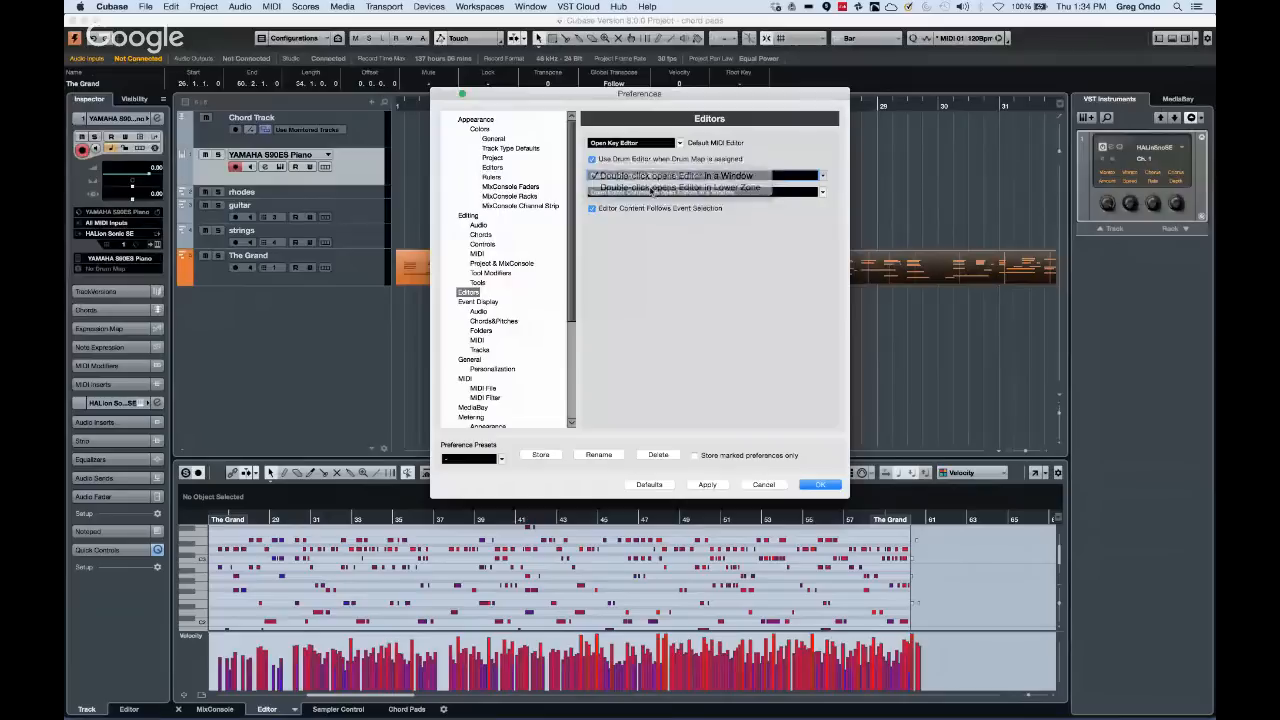
left_click(822, 486)
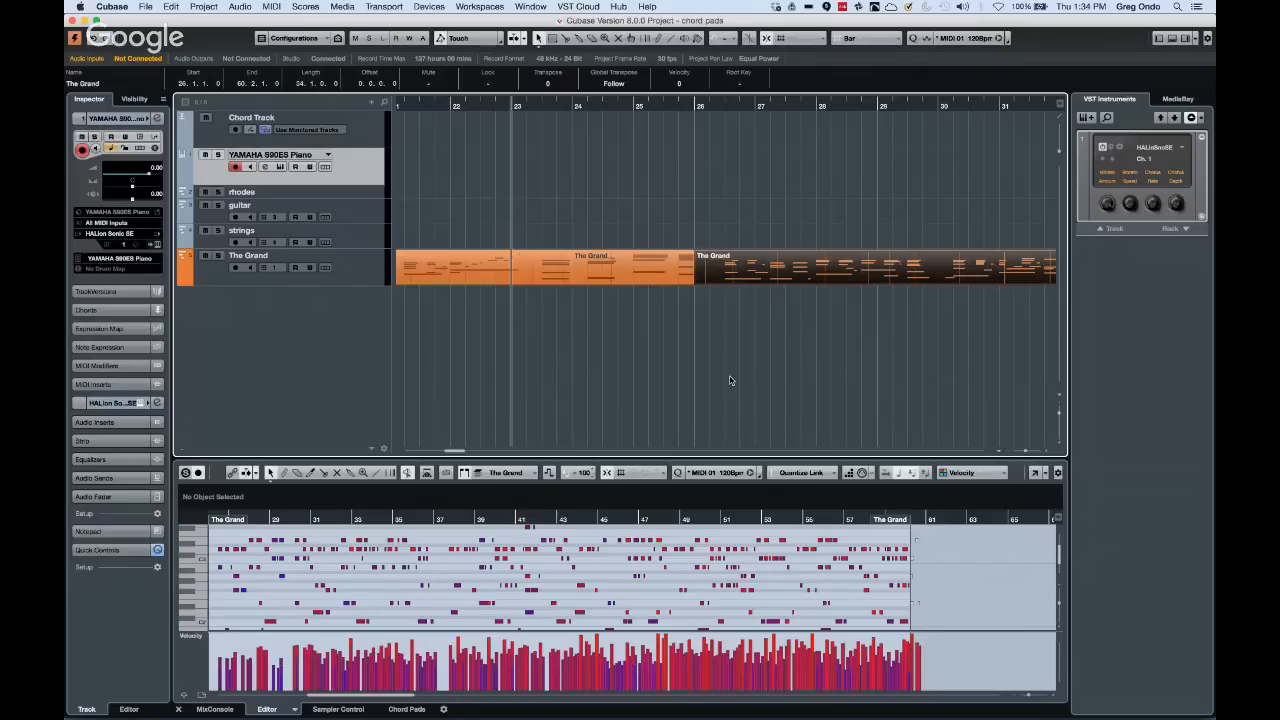
Look through the project's import options, such as Video File and Audio from Video File, without importing anything
left_click(147, 8)
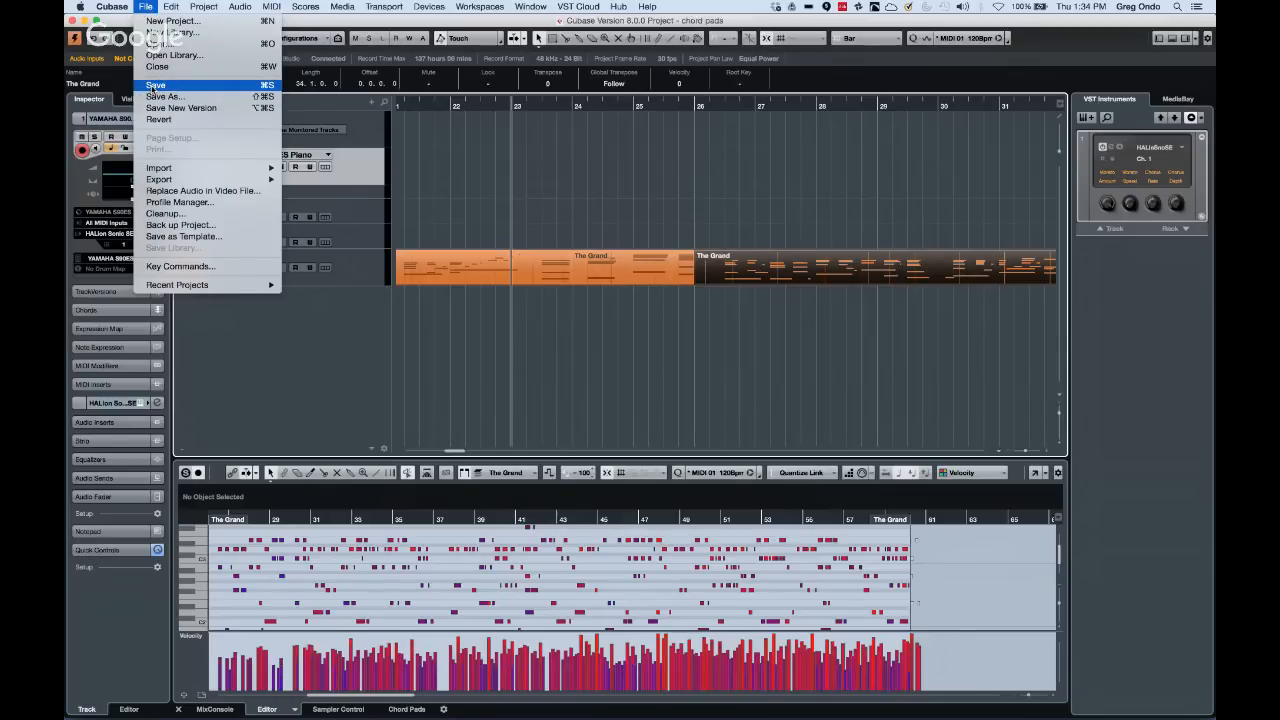
mouse_move(176, 181)
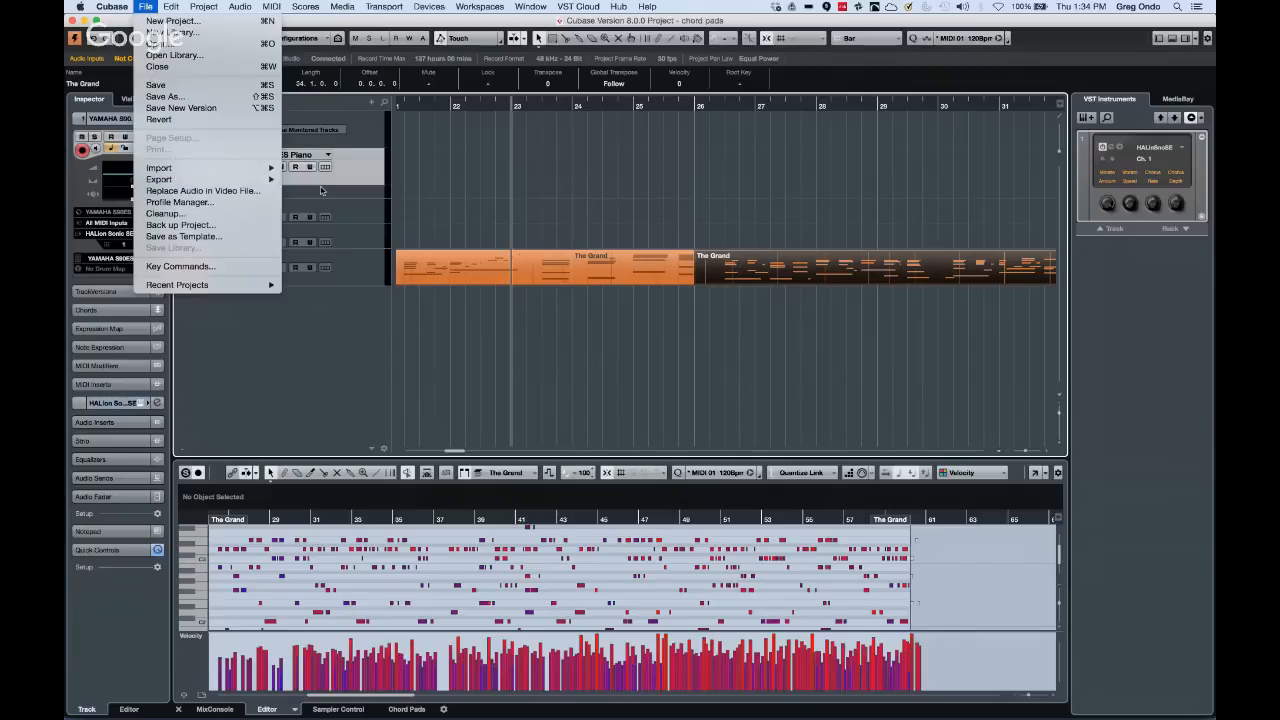
mouse_move(262, 171)
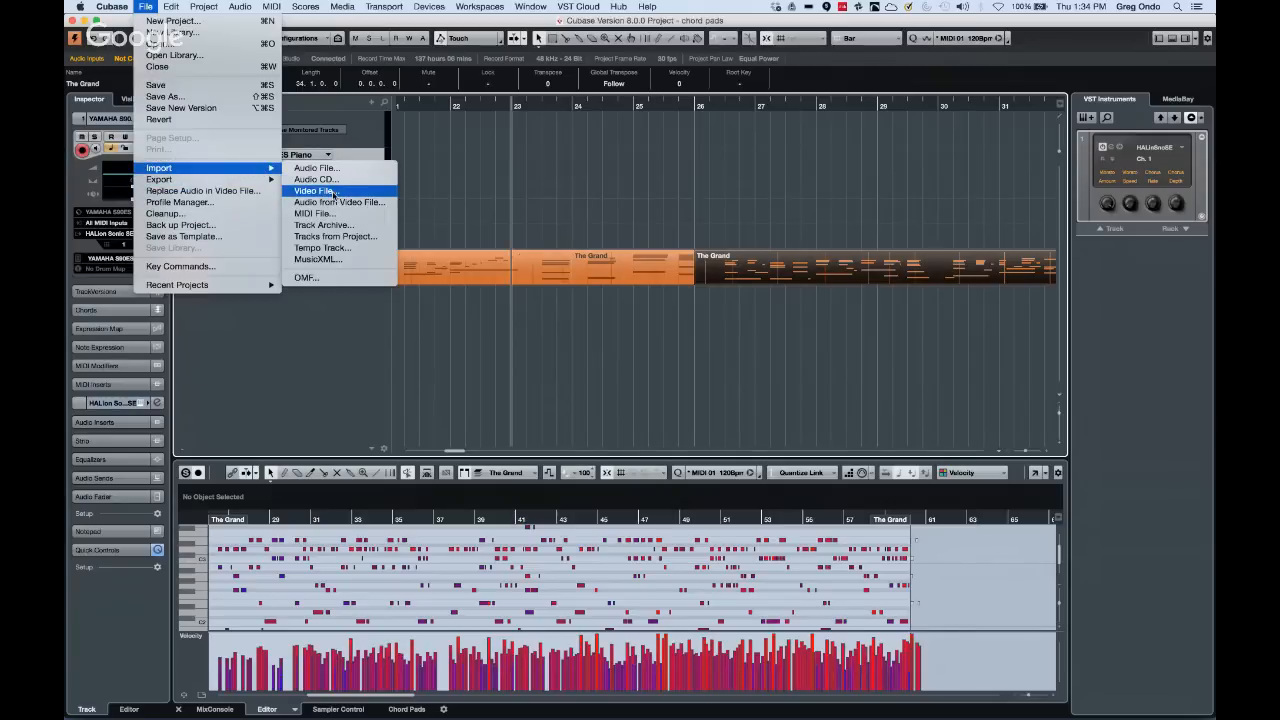
left_click(579, 225)
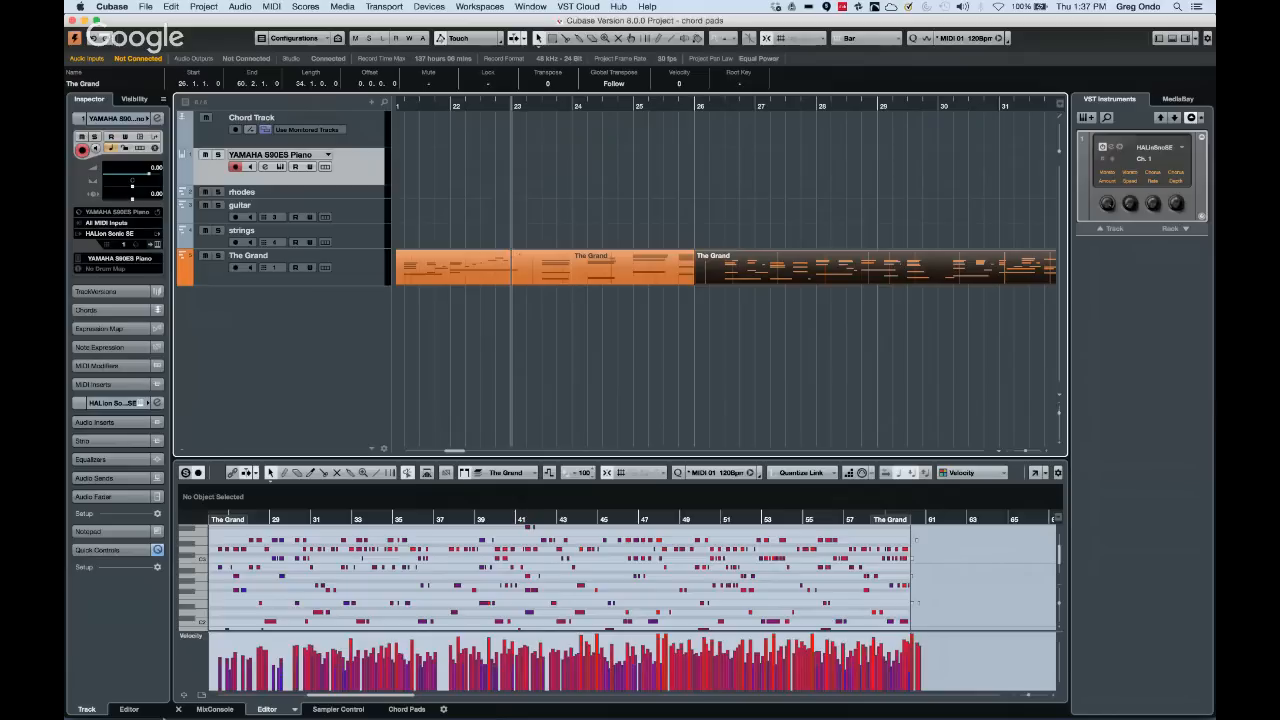
Show the MixConsole in the lower zone and display the selected track's settings in the Inspector
left_click(214, 709)
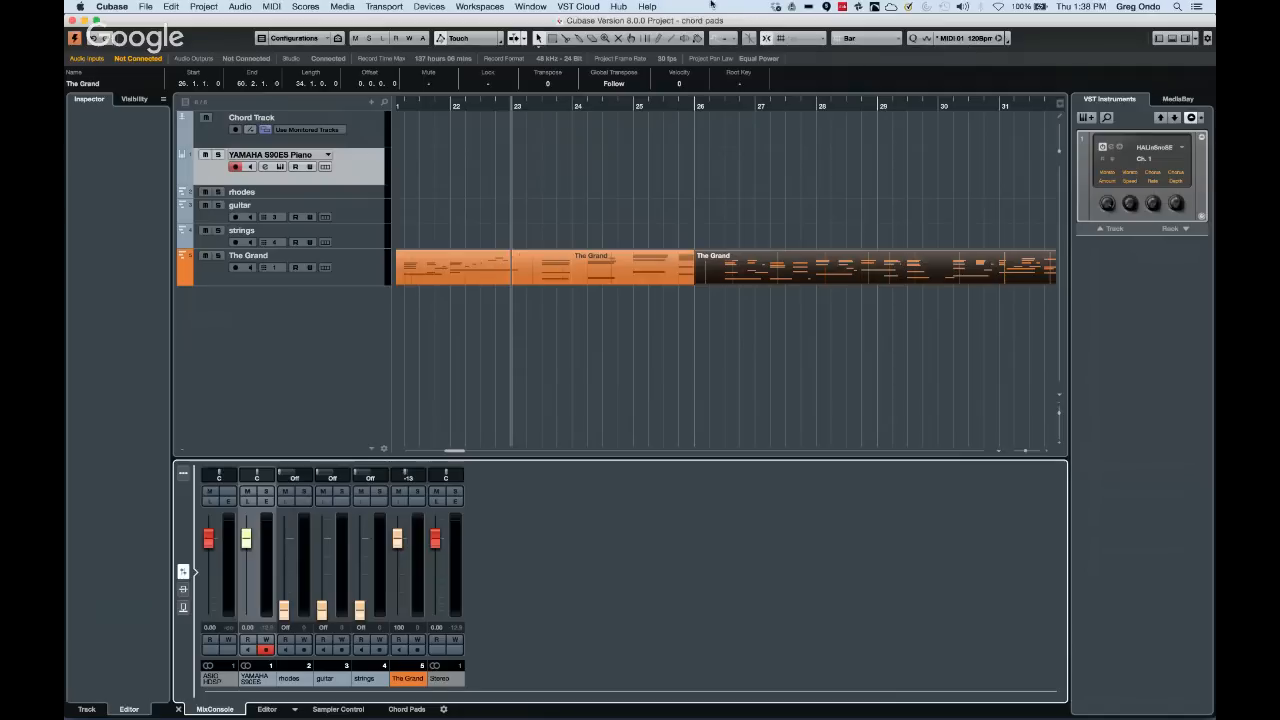
key("alt+i")
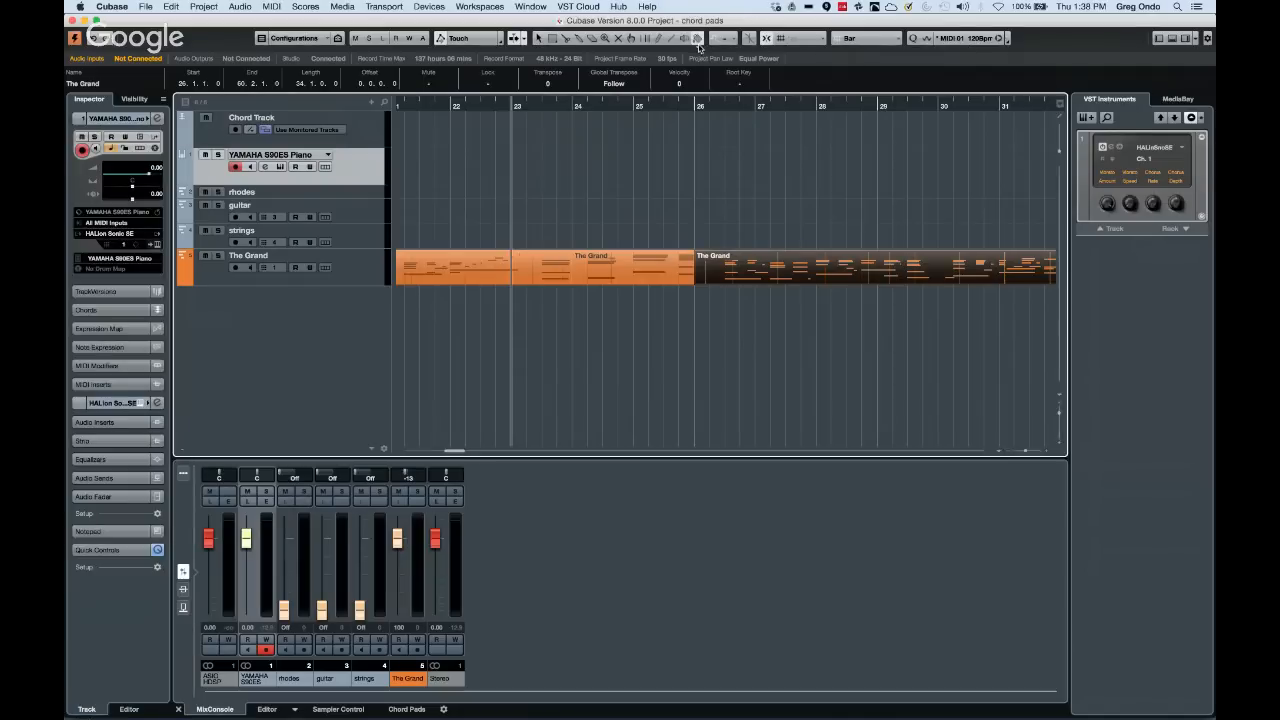
Open the project colours setup and review its options for adding, removing and adjusting colours
left_click(699, 41)
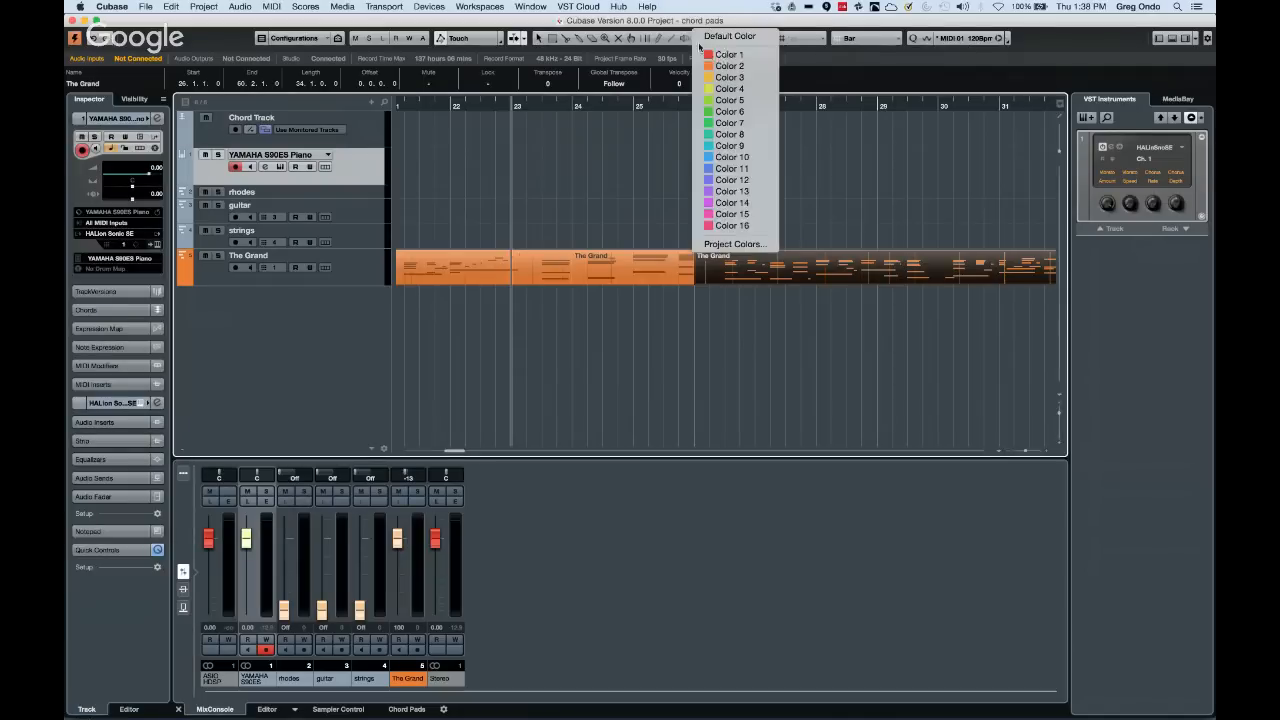
left_click(738, 246)
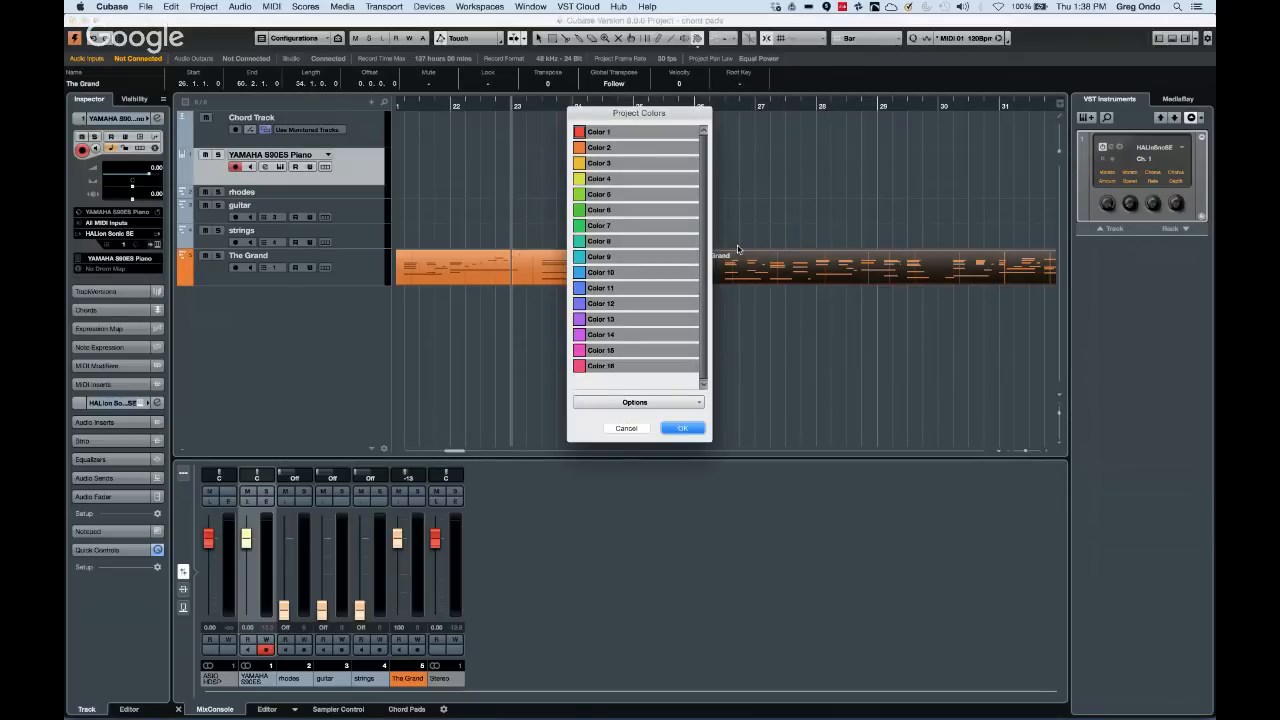
left_click(661, 404)
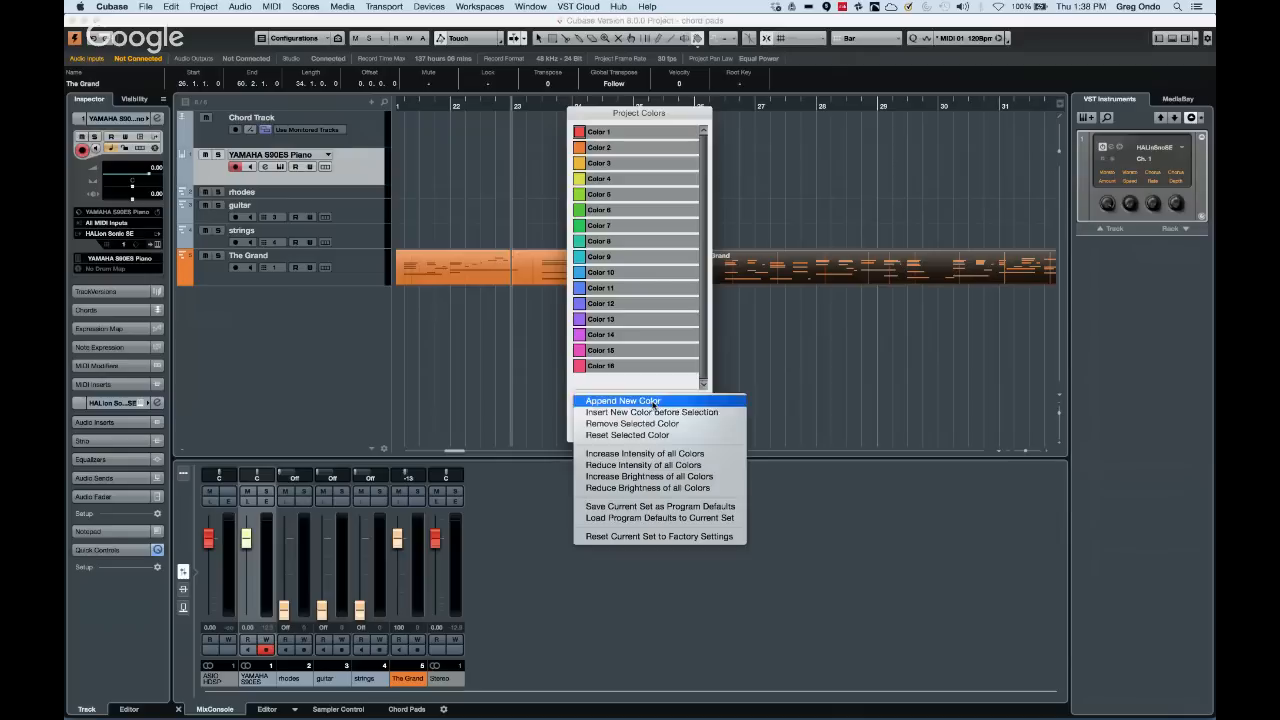
left_click(613, 383)
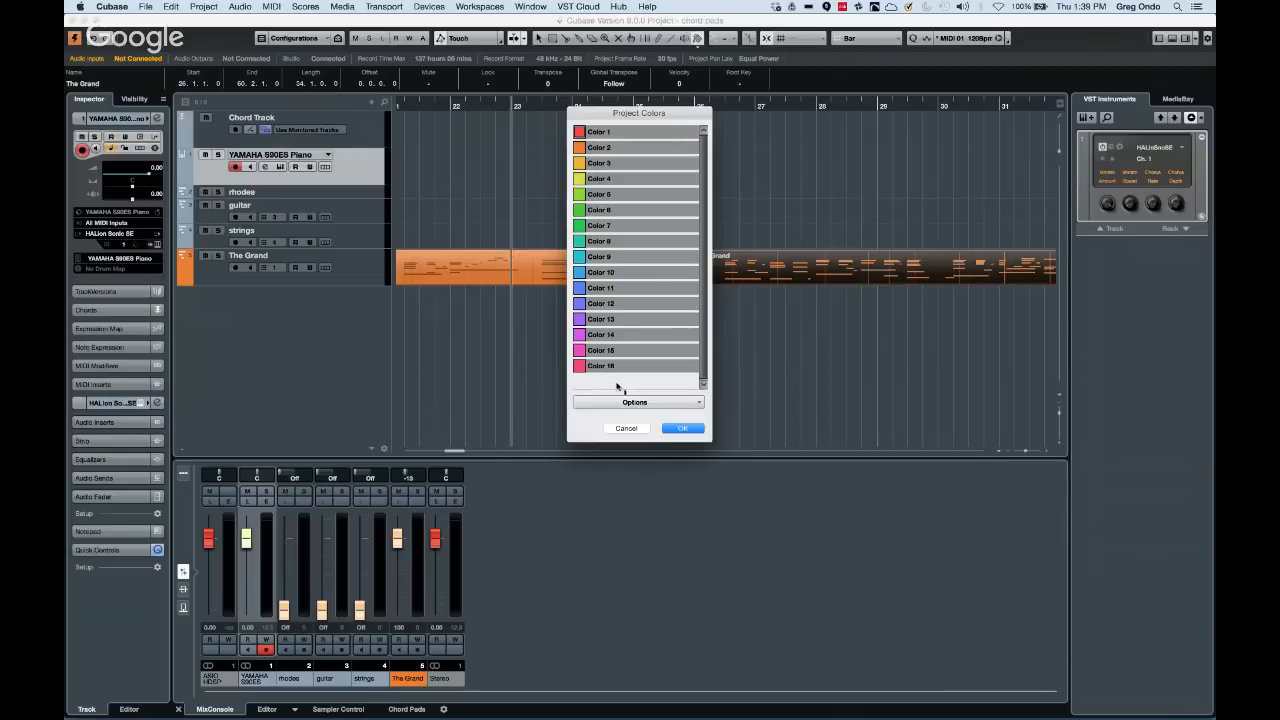
left_click(642, 404)
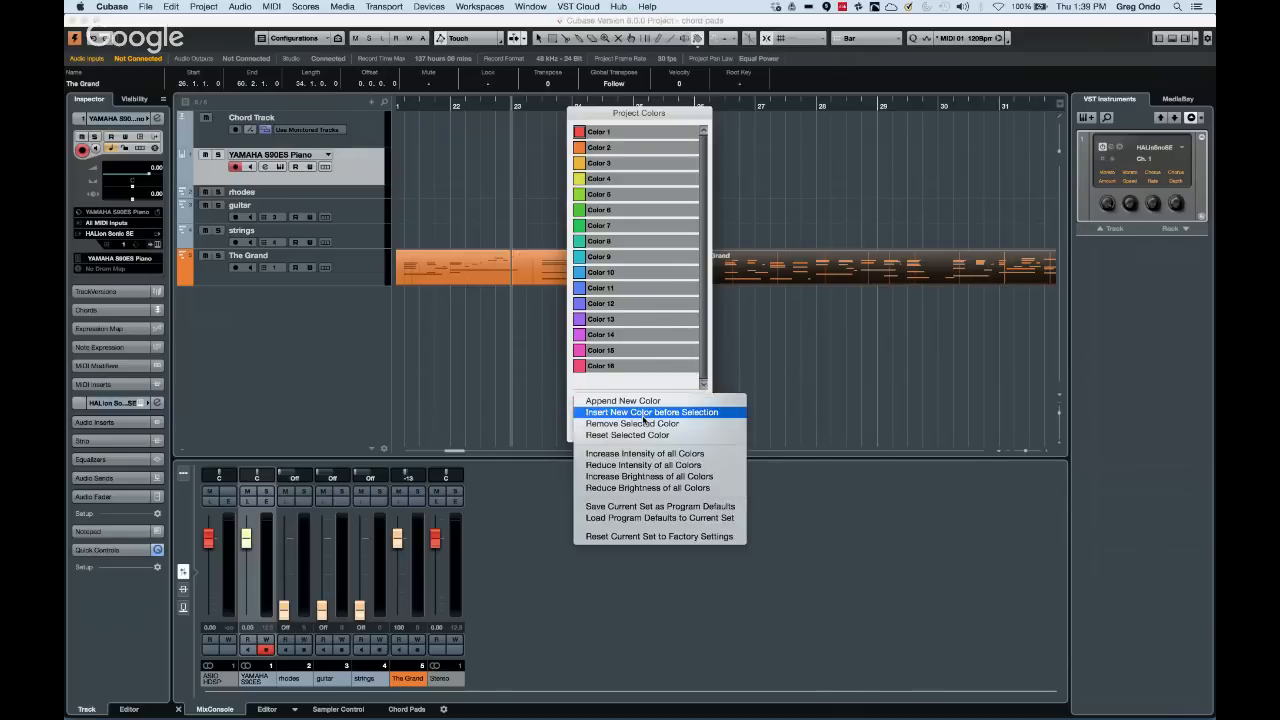
Append a new colour to the project colours and choose a medium purple shade for it
left_click(652, 401)
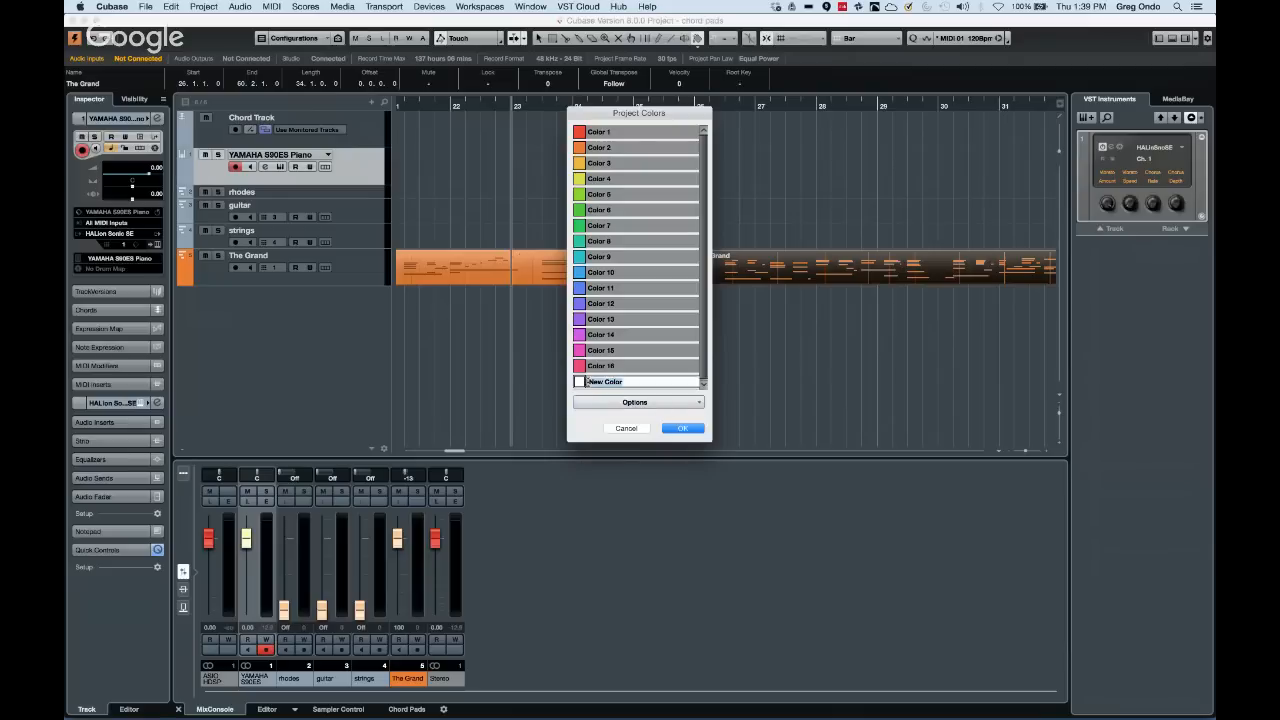
left_click(580, 383)
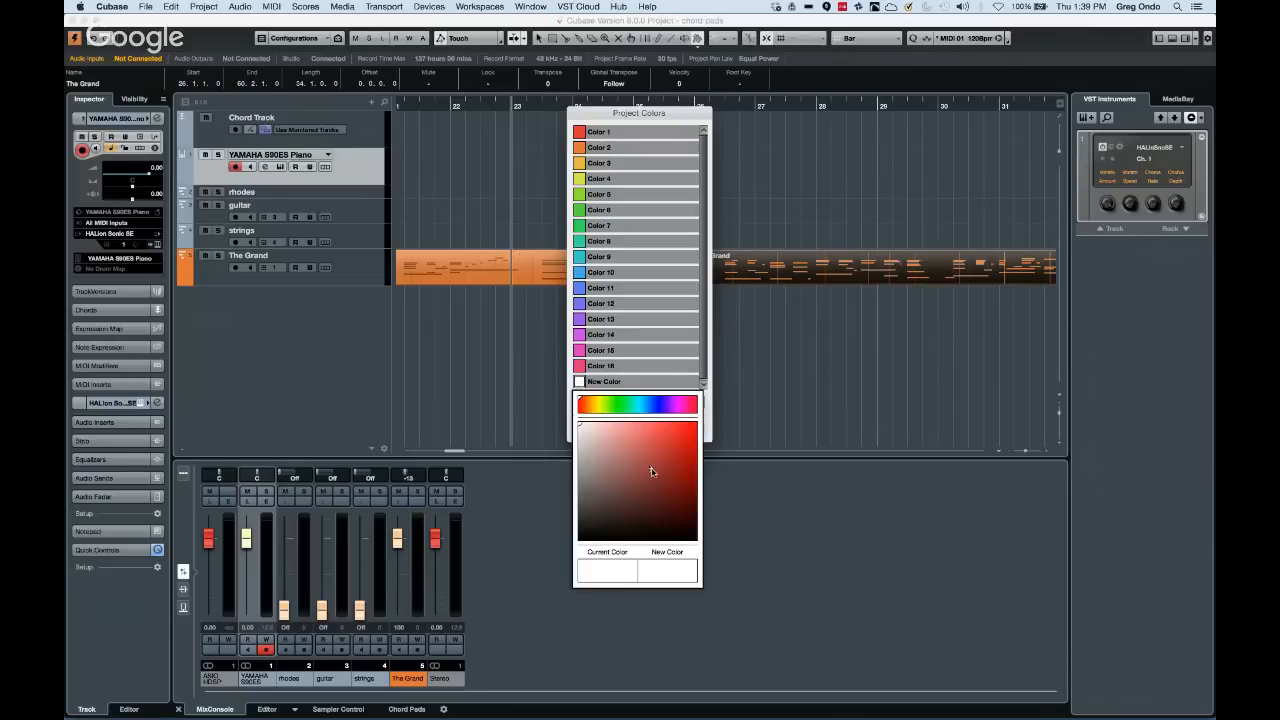
mouse_move(652, 471)
left_mouse_down()
mouse_move(609, 517)
mouse_move(620, 450)
mouse_move(656, 444)
left_mouse_up()
left_click(667, 405)
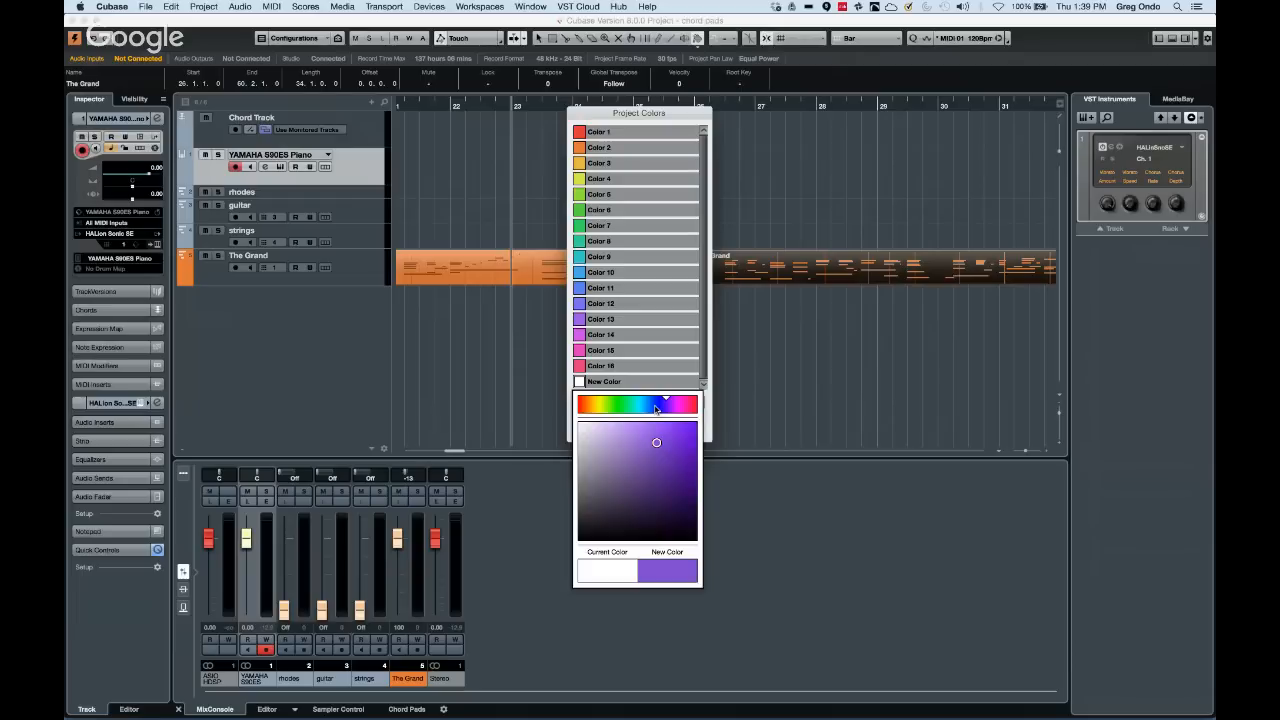
Check the list of recent projects and discard the project colours changes
left_click(146, 7)
mouse_move(218, 285)
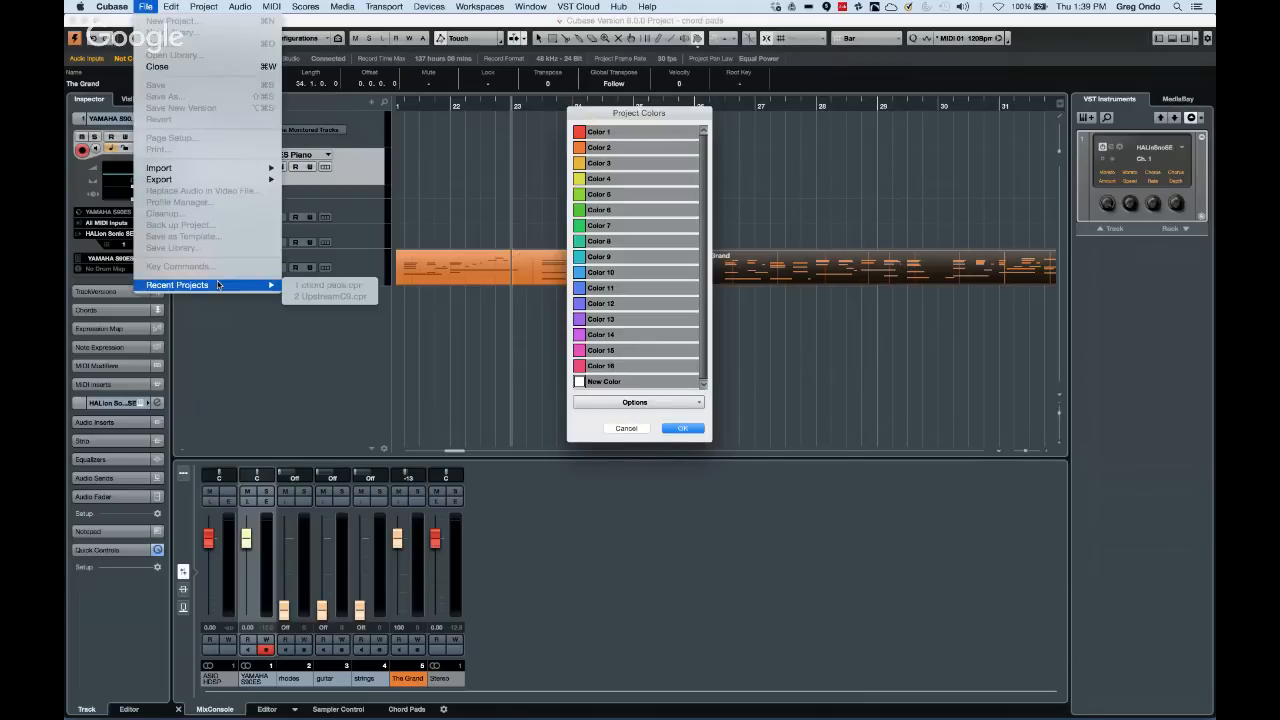
mouse_move(164, 4)
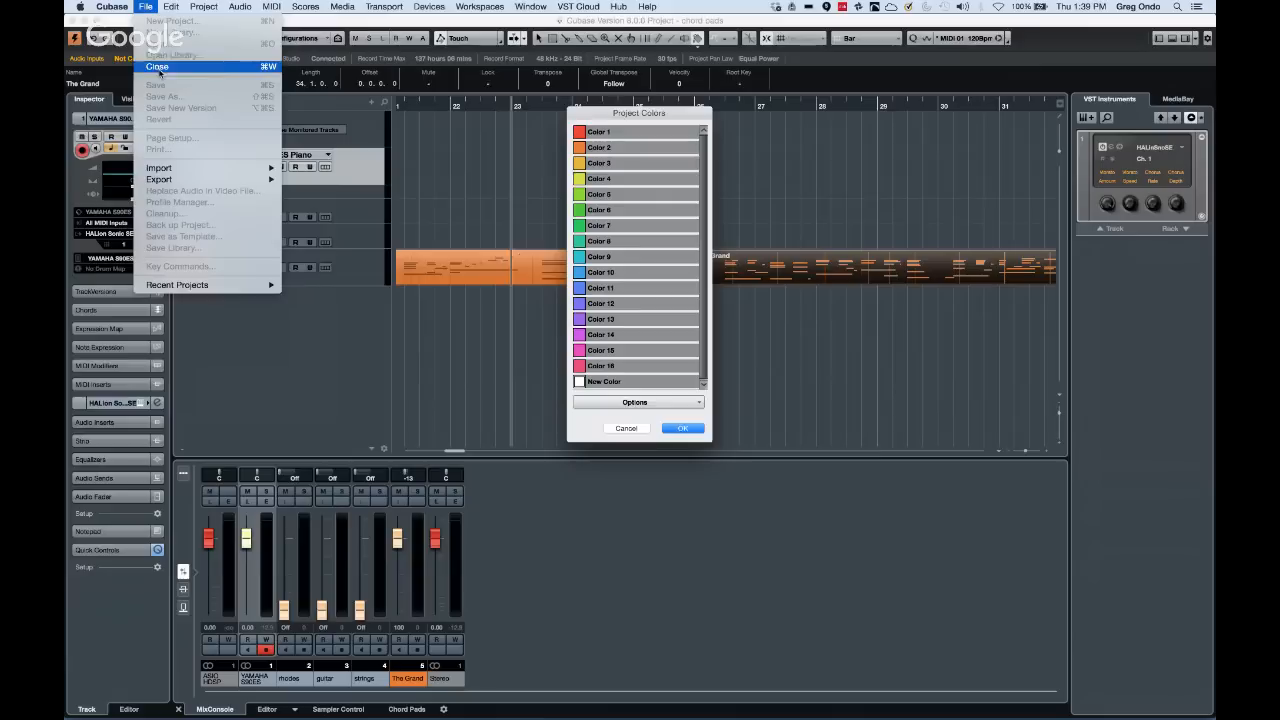
left_click(616, 418)
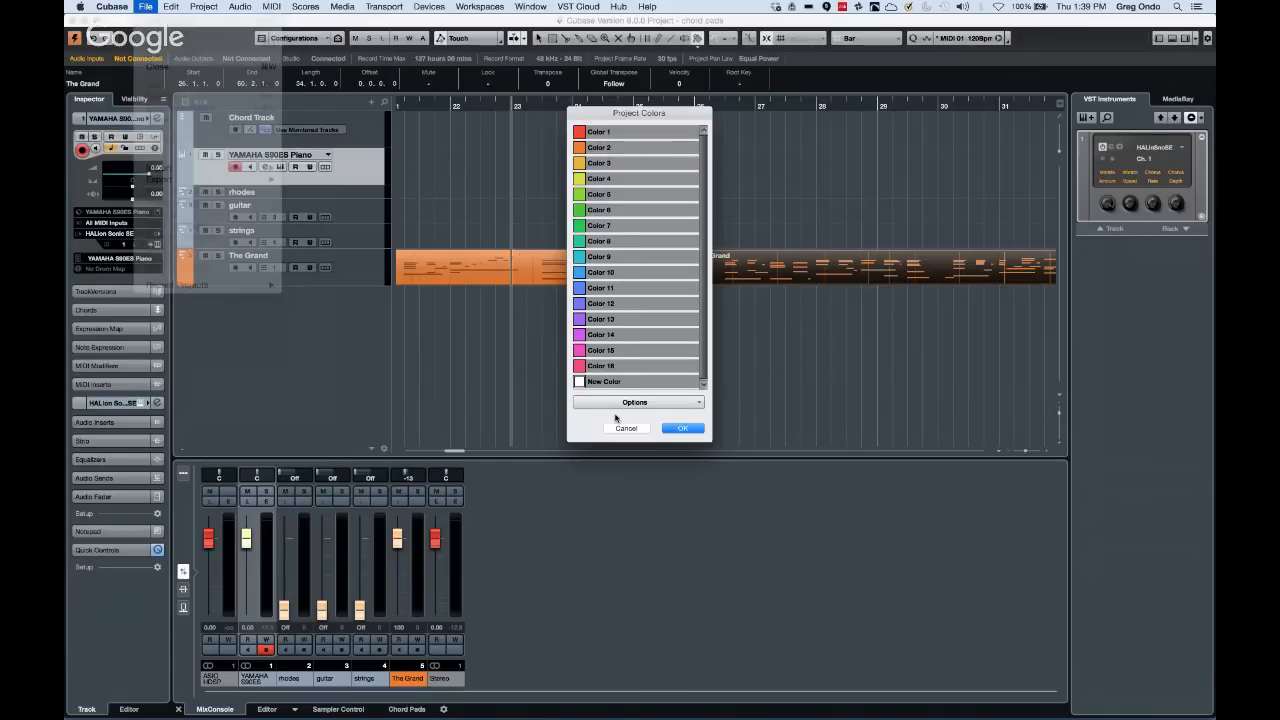
left_click(624, 427)
Look through the Cubase Projects folder for a project to open, and cancel without opening one
left_click(145, 7)
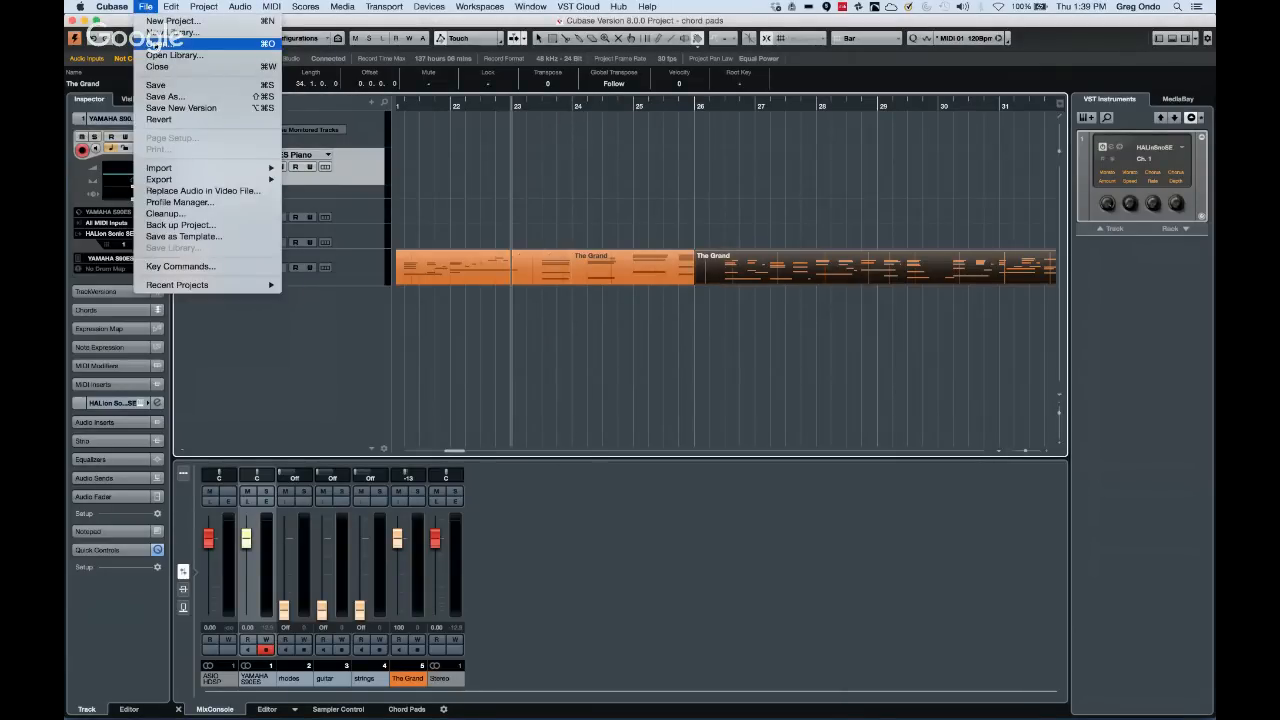
left_click(160, 43)
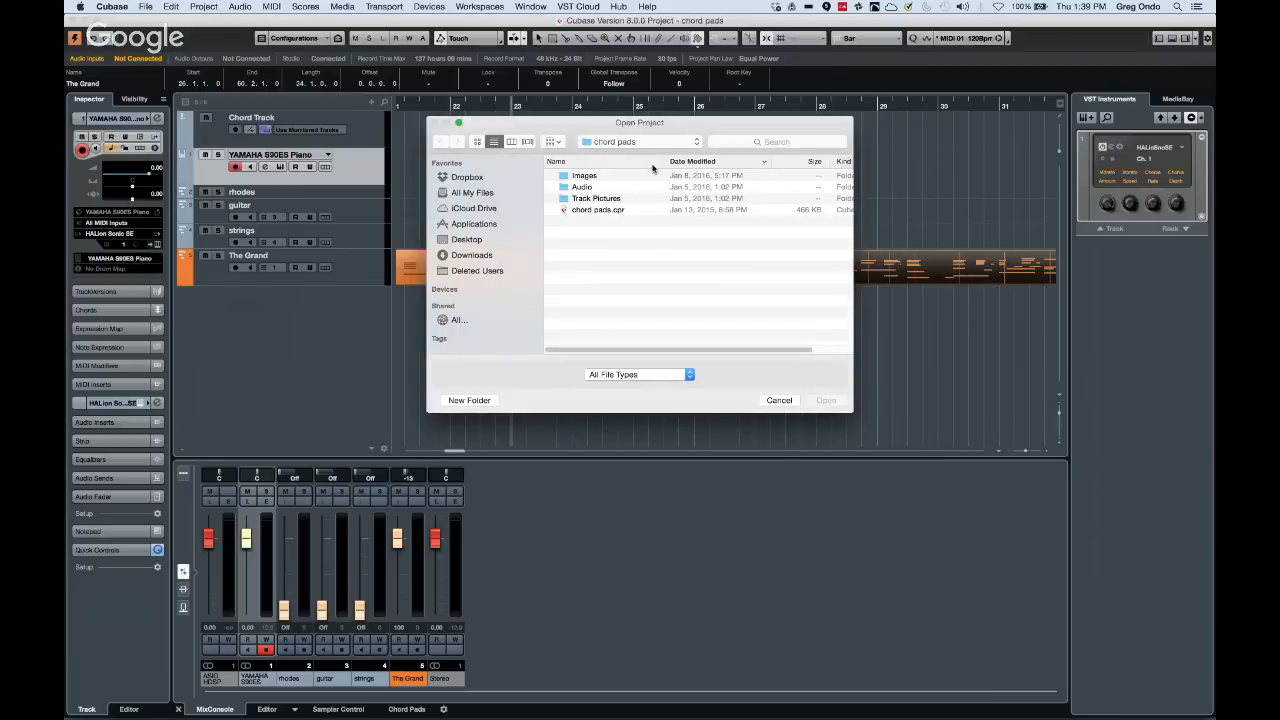
left_click(640, 141)
left_click(638, 167)
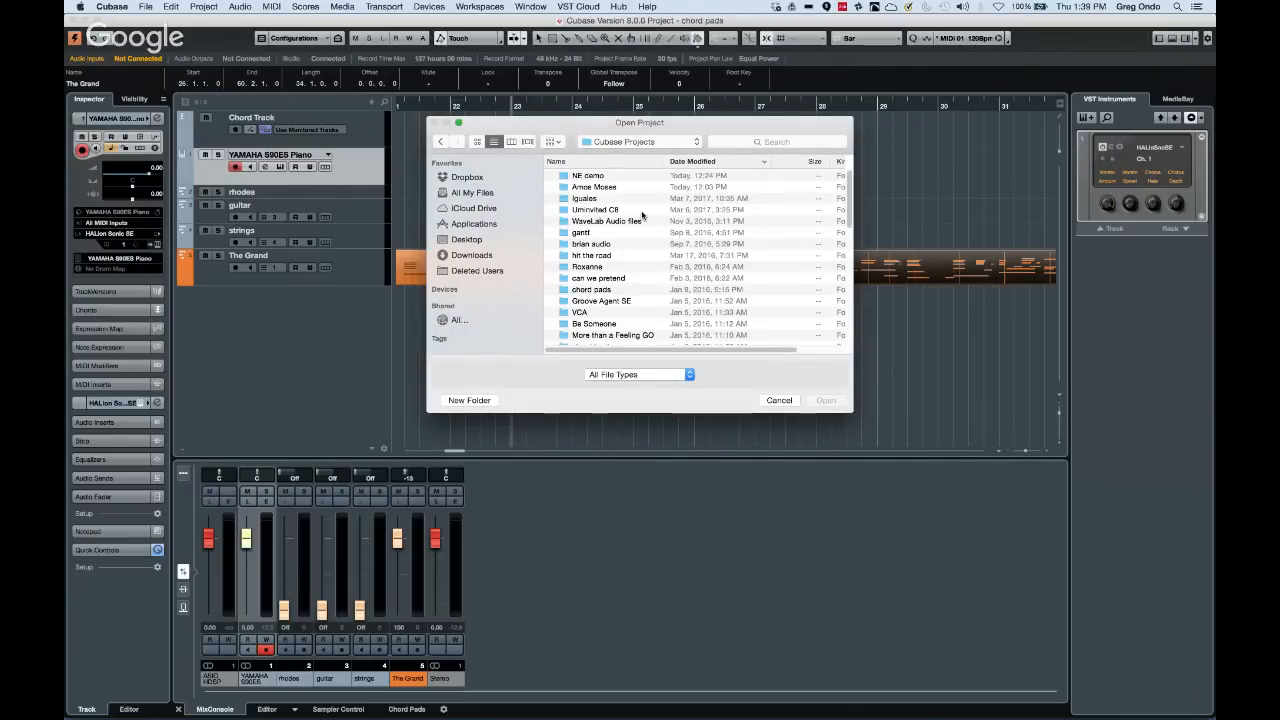
scroll(642, 215, "down", 1)
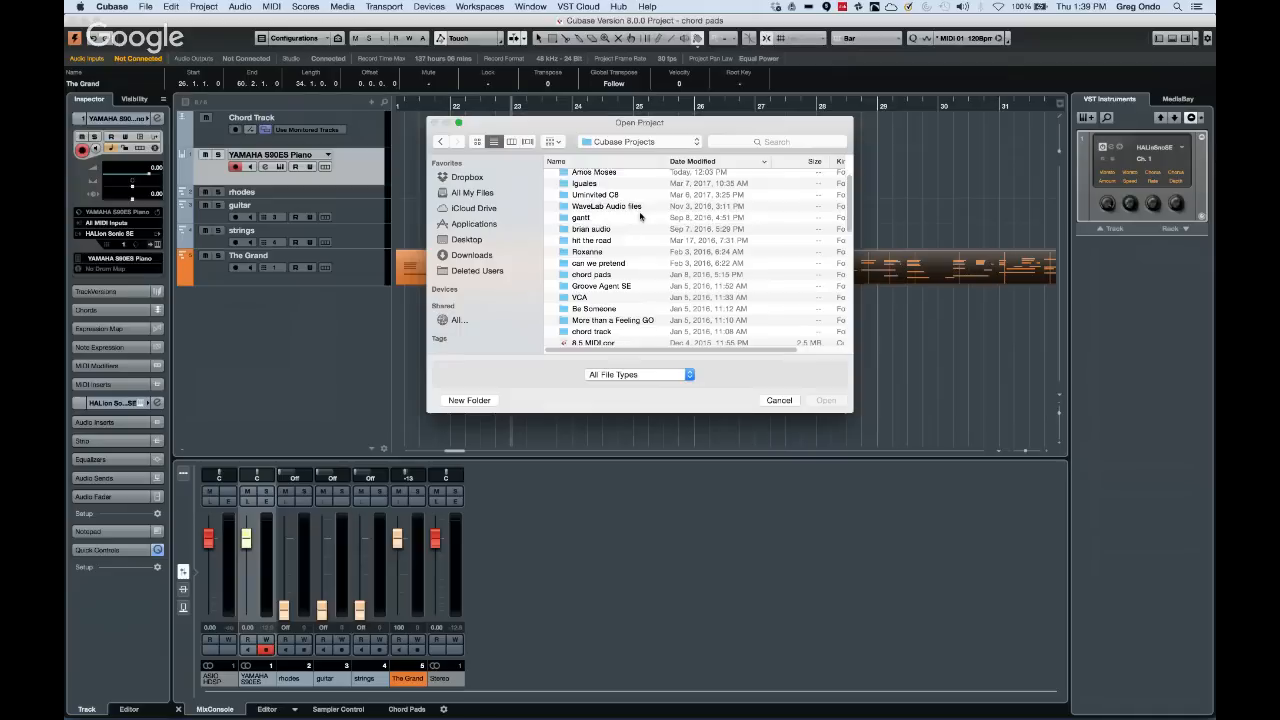
scroll(641, 215, "down", 1)
scroll(641, 216, "up", 2)
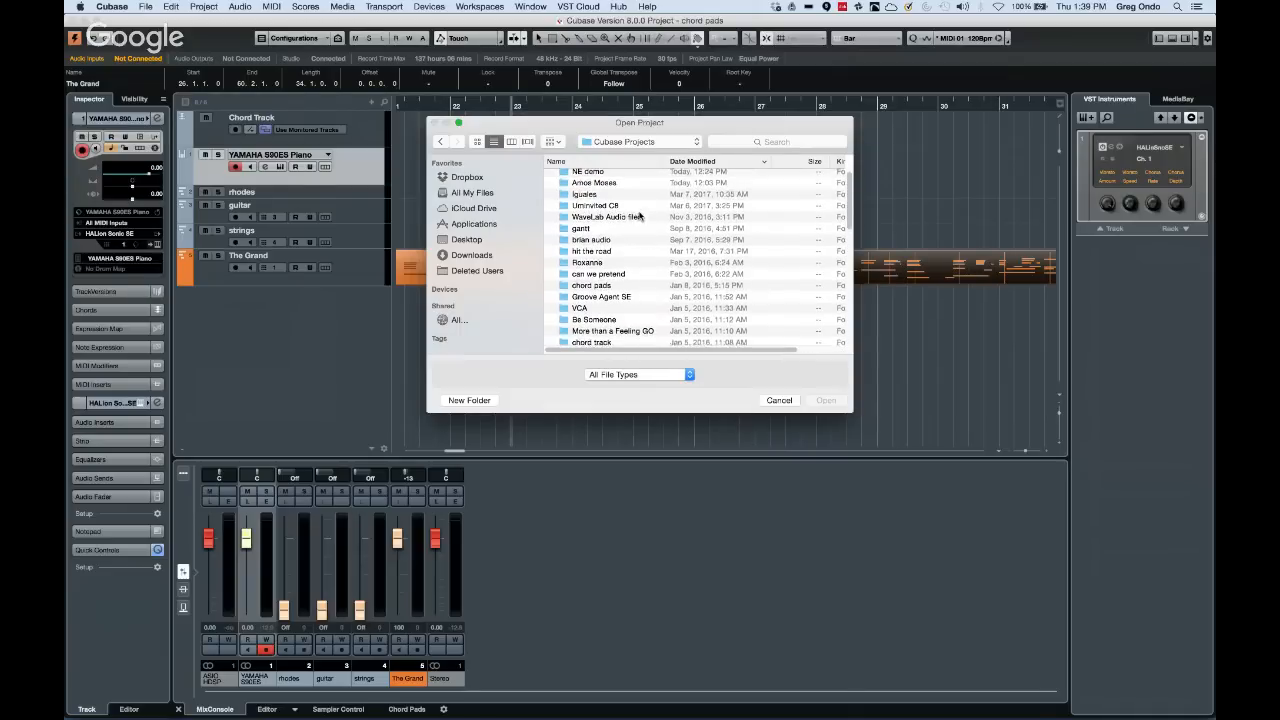
scroll(640, 215, "down", 8)
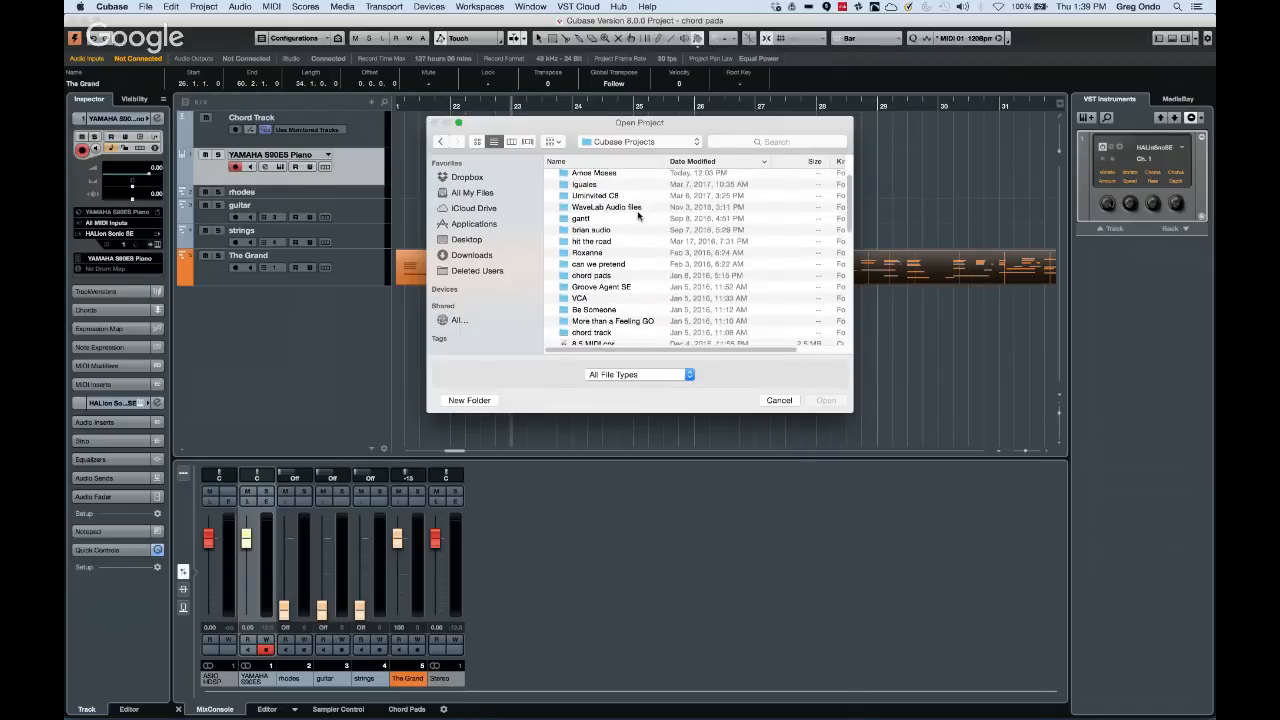
scroll(638, 215, "down", 4)
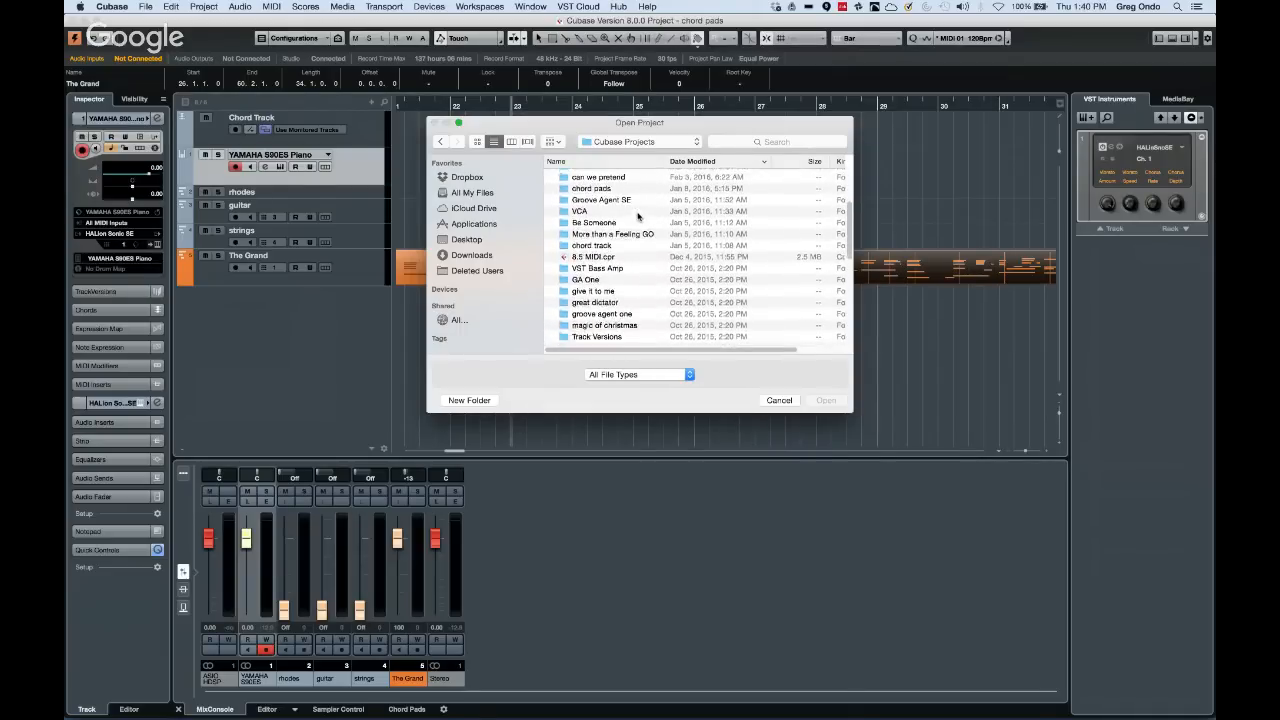
scroll(640, 218, "down", 5)
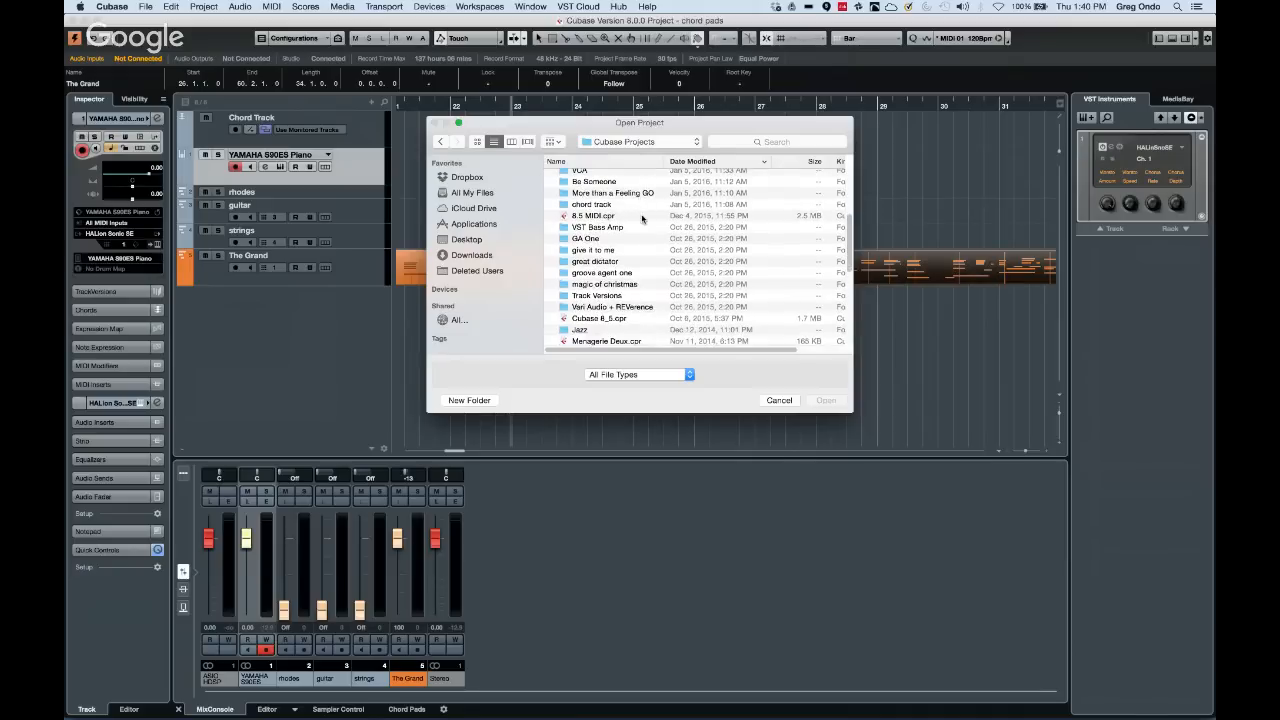
scroll(642, 220, "down", 5)
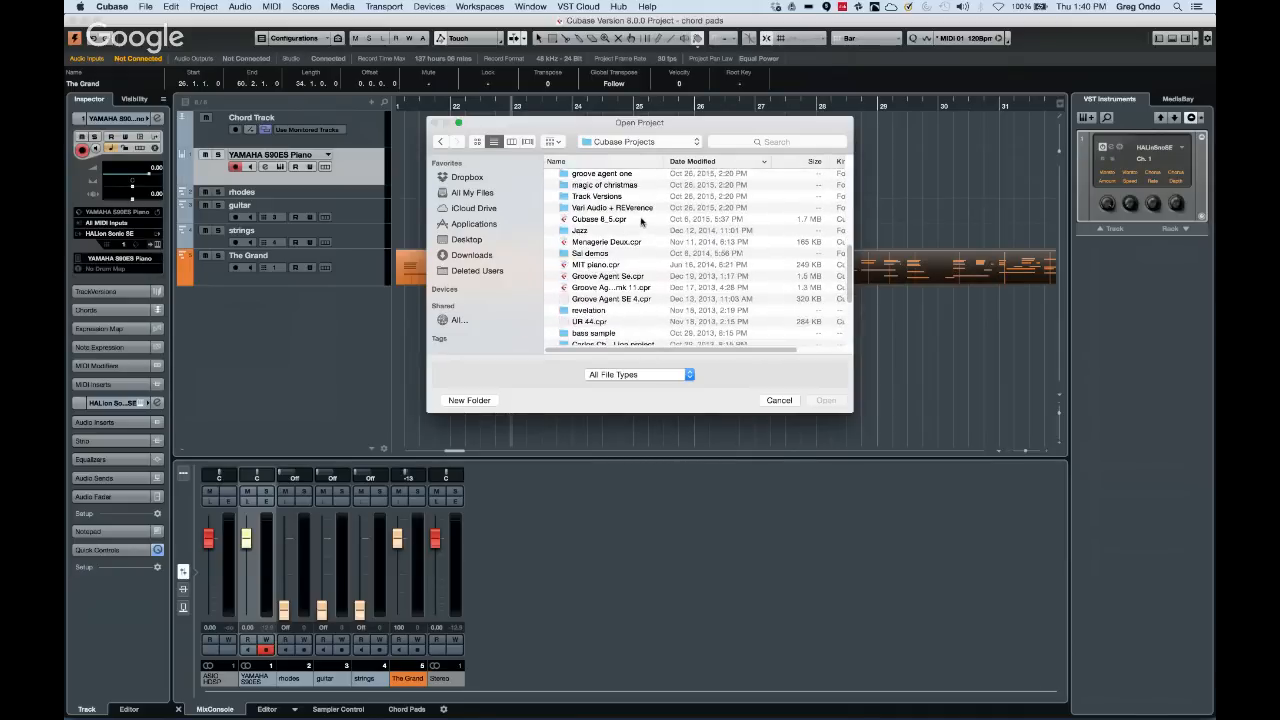
scroll(642, 220, "down", 4)
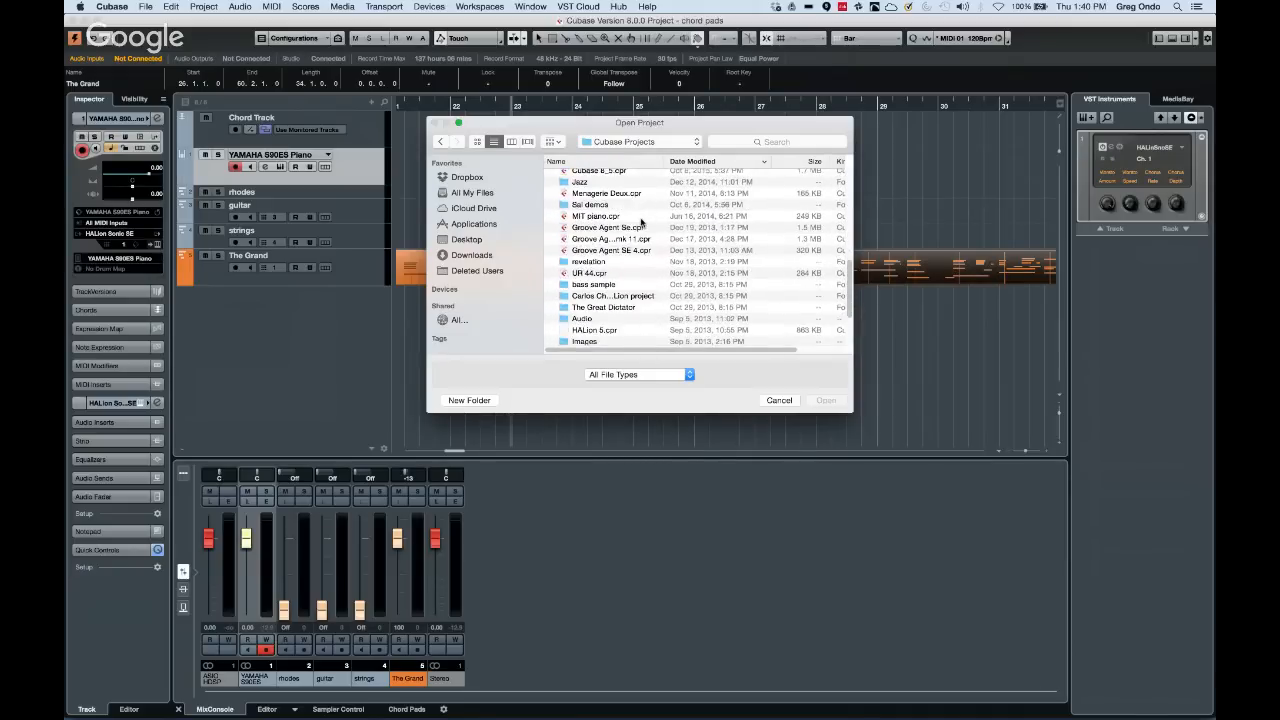
scroll(641, 221, "down", 5)
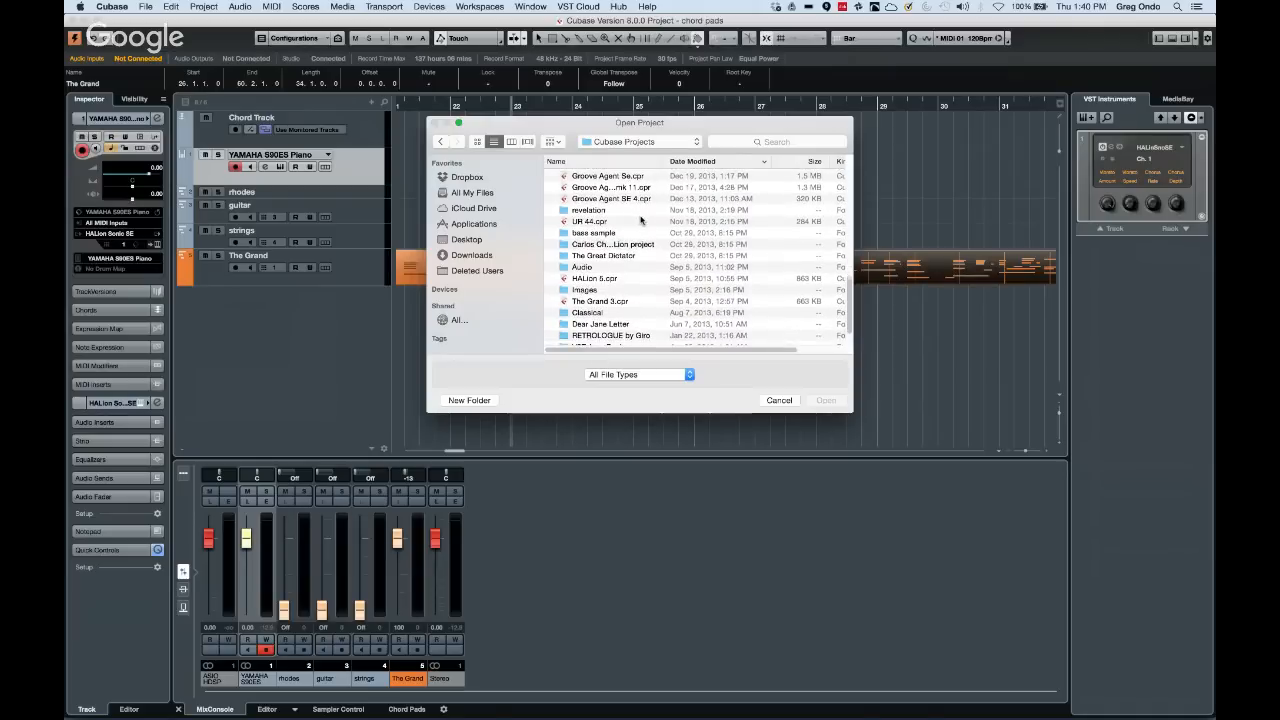
scroll(641, 221, "down", 3)
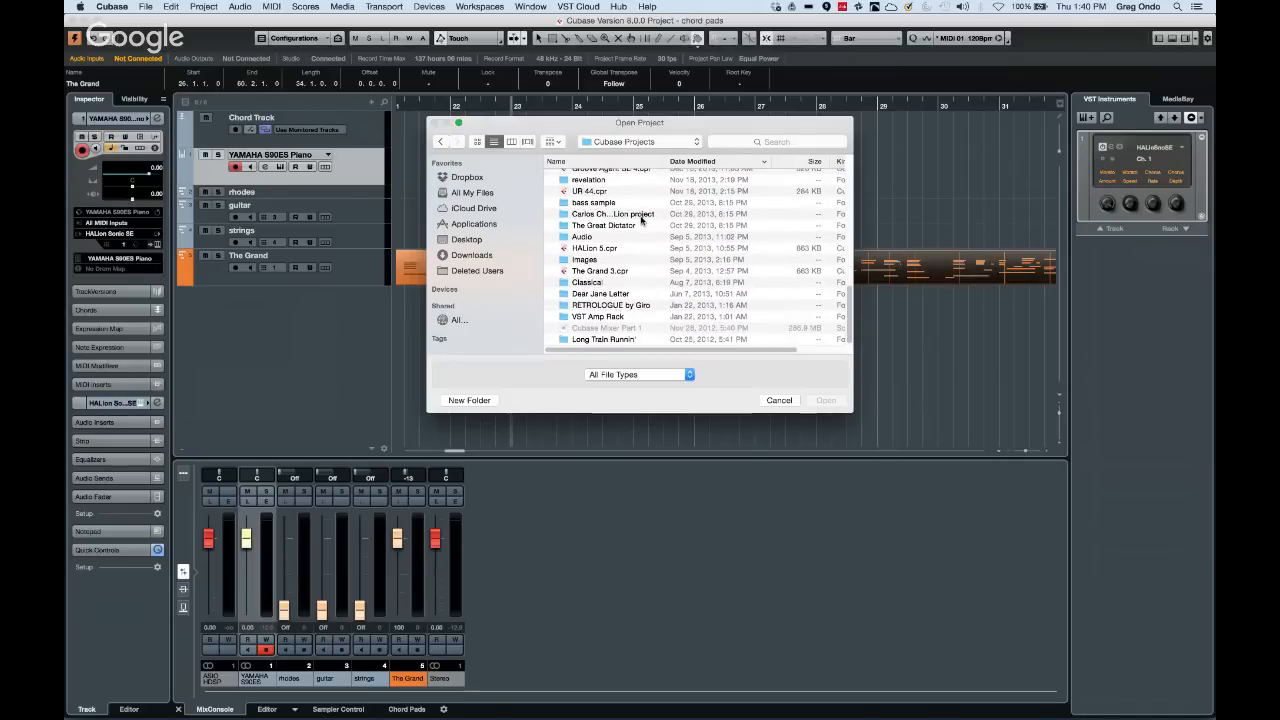
left_click(780, 401)
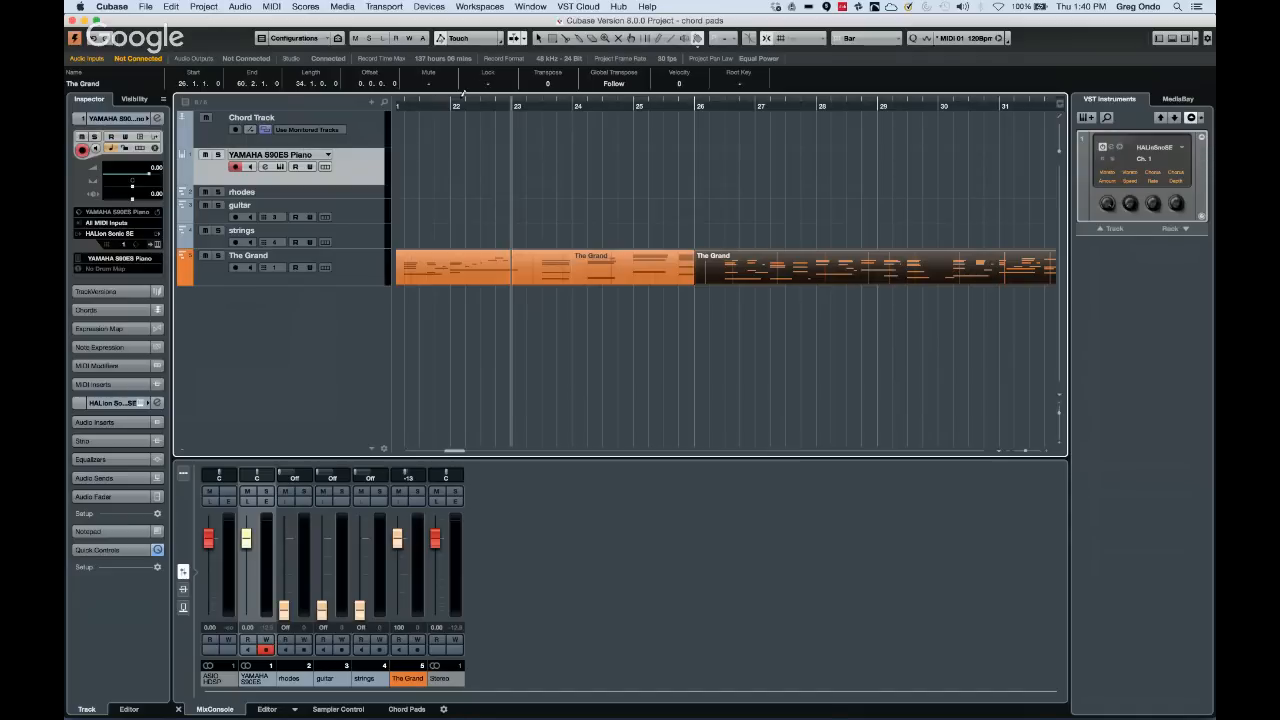
Create a new empty project in the default location
left_click(150, 5)
left_click(160, 22)
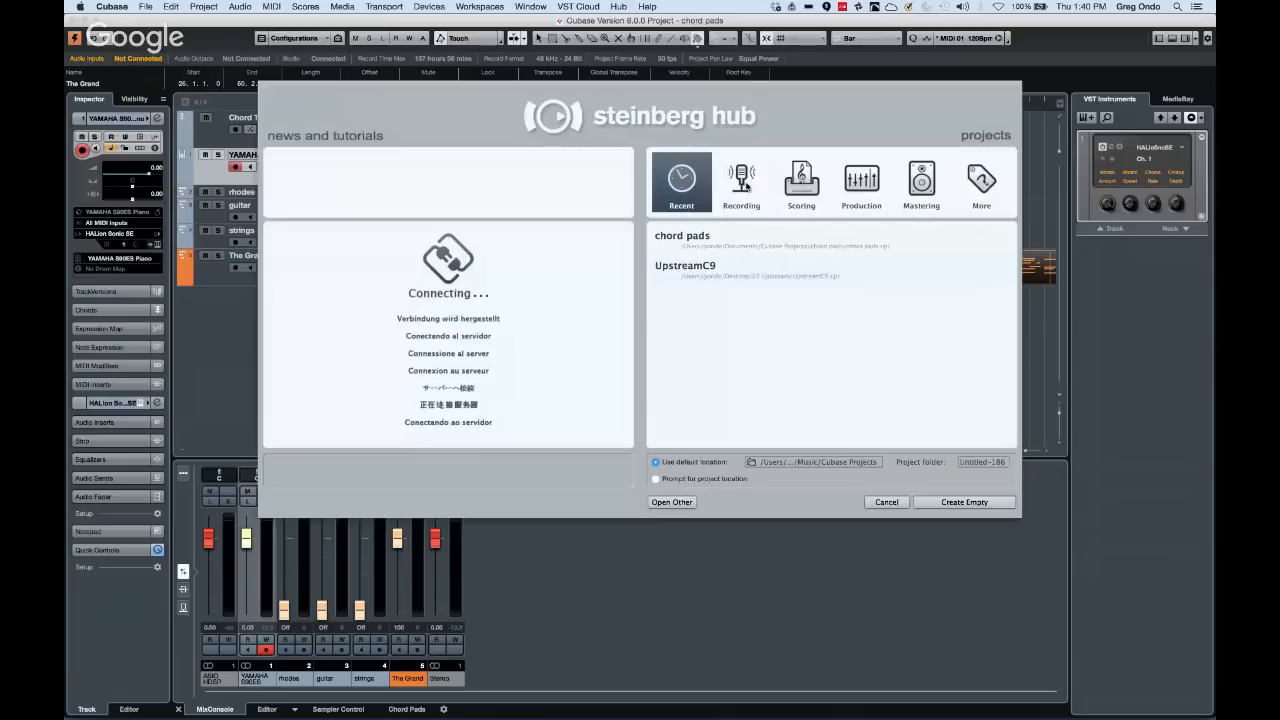
left_click(945, 502)
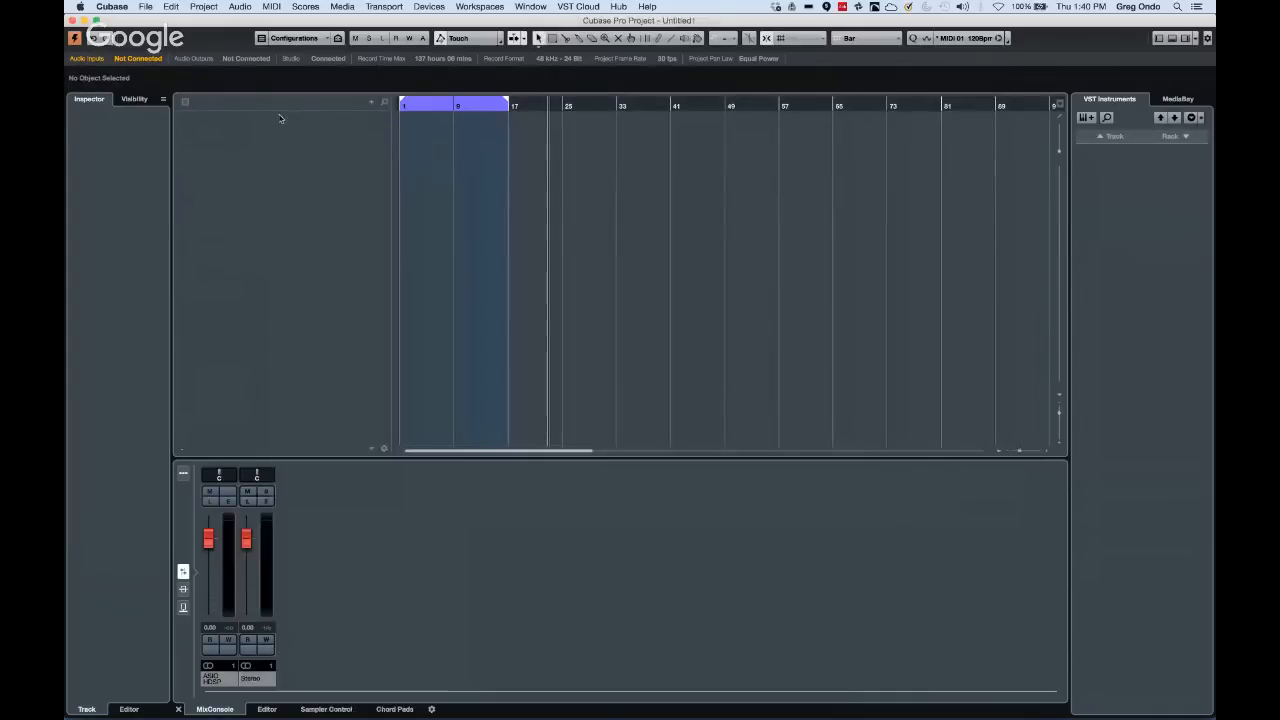
Add one stereo audio track routed to the Stereo output, and increase its track height
right_click(284, 128)
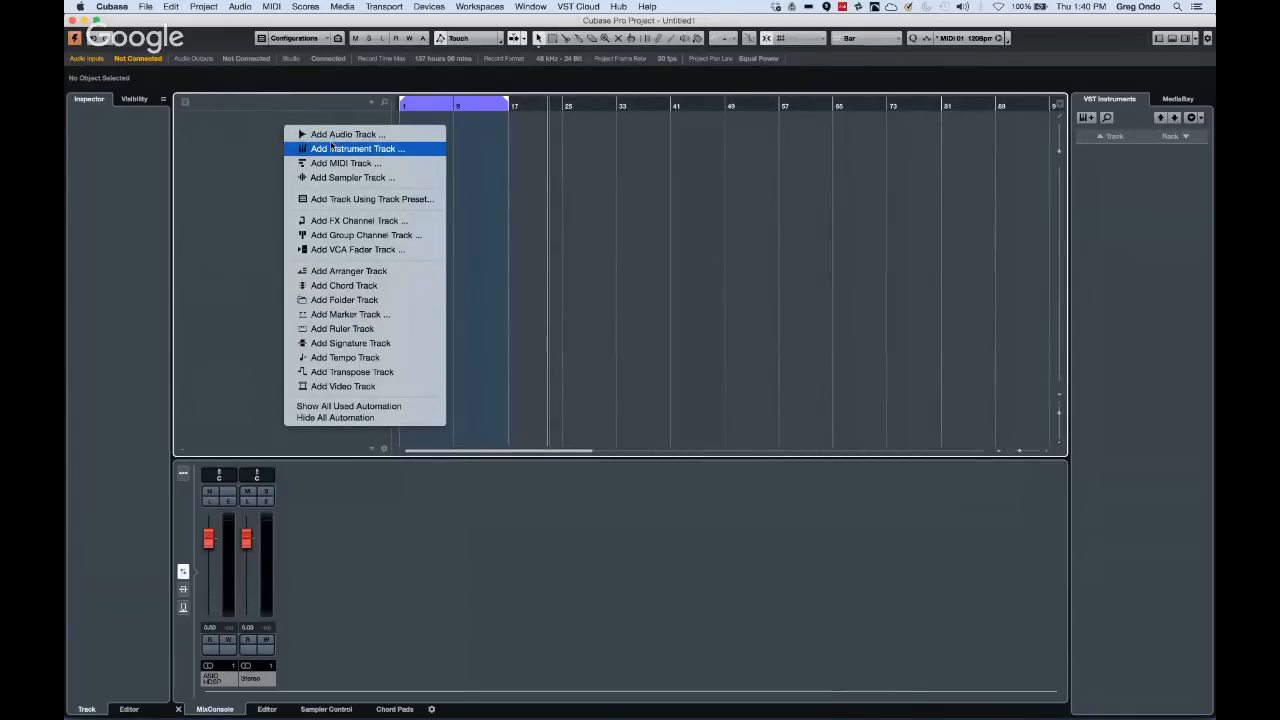
left_click(329, 138)
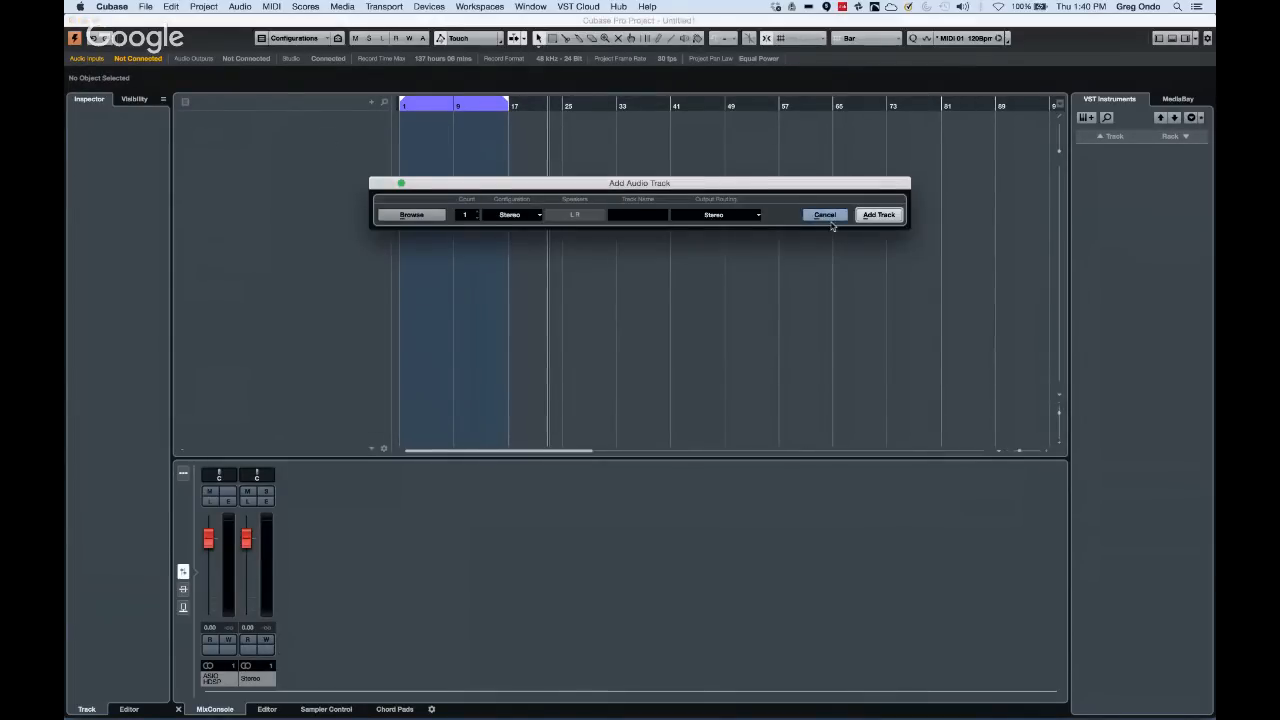
left_click(866, 214)
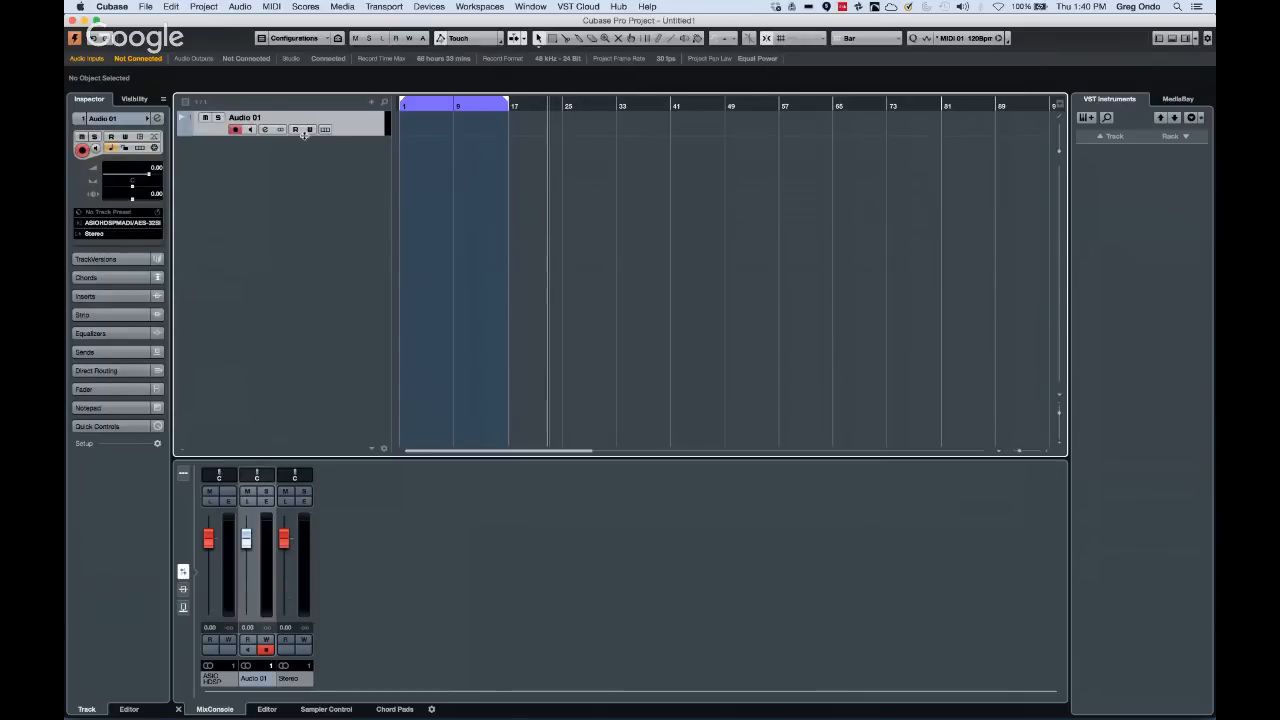
left_click_drag(339, 138, 336, 159)
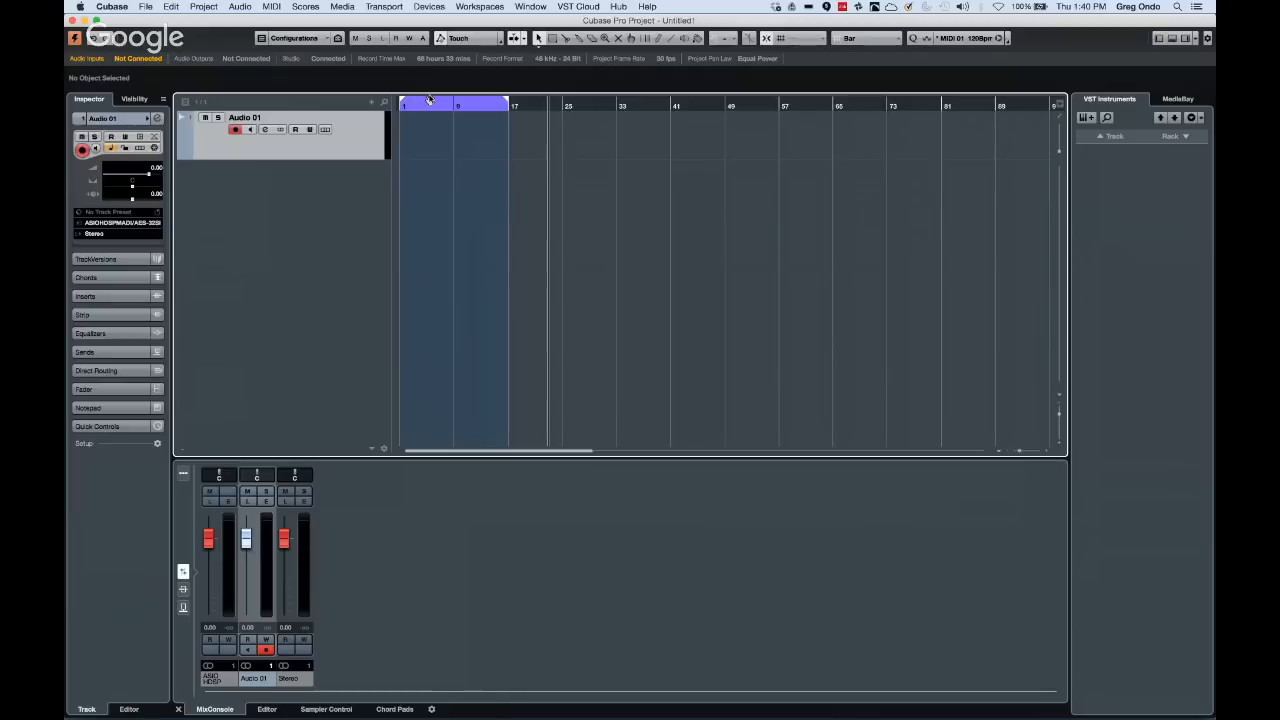
Shorten the locator range so it runs from bar 1 to bar 5
left_click_drag(405, 108, 388, 142)
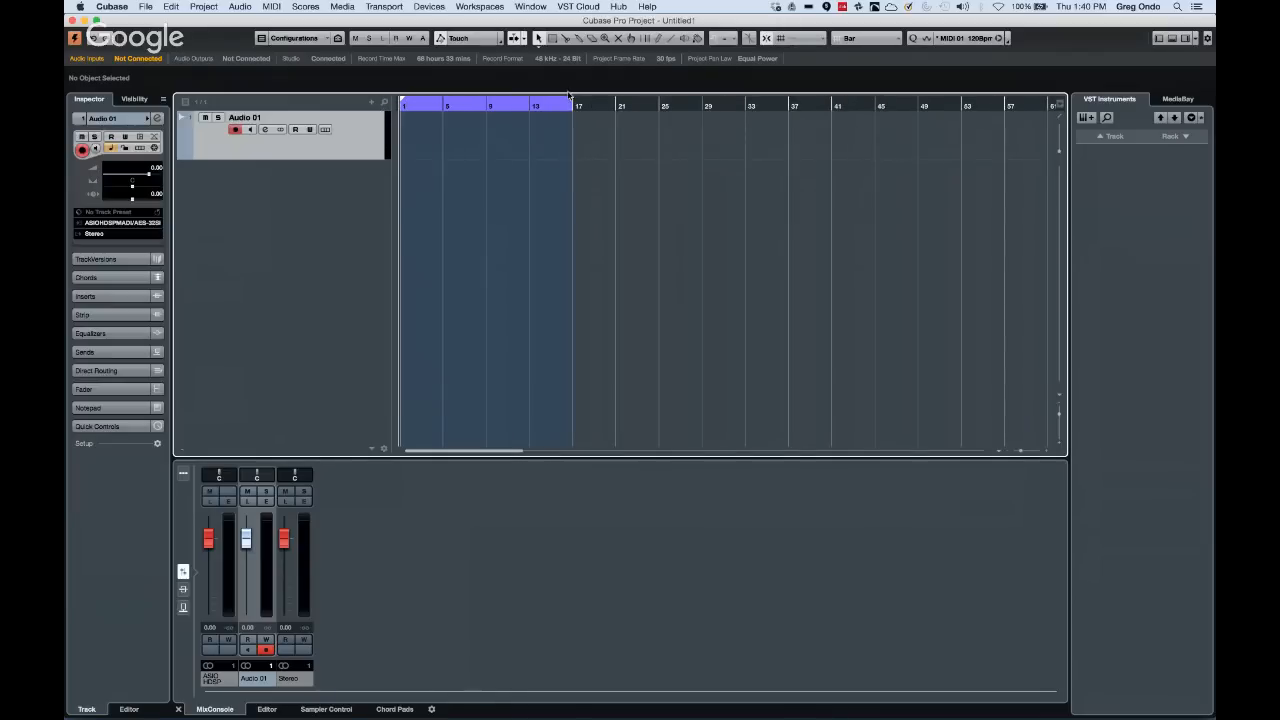
left_click_drag(570, 103, 465, 100)
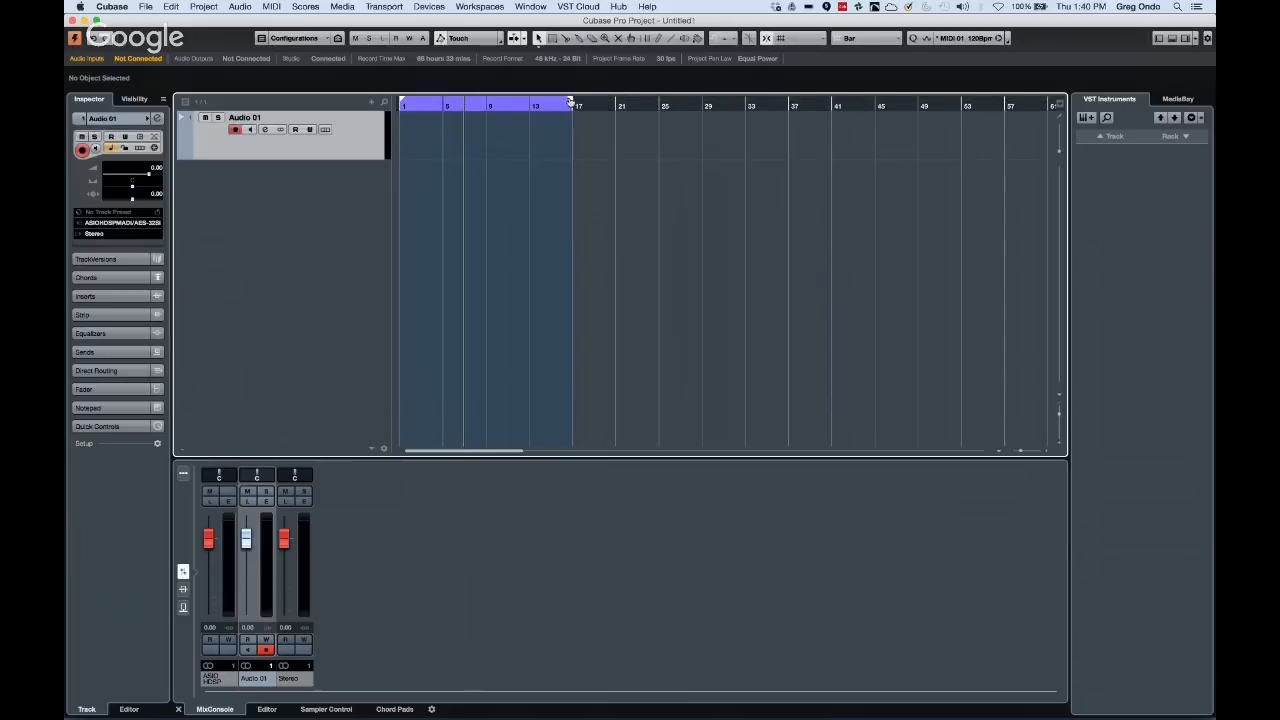
left_click_drag(573, 103, 444, 104)
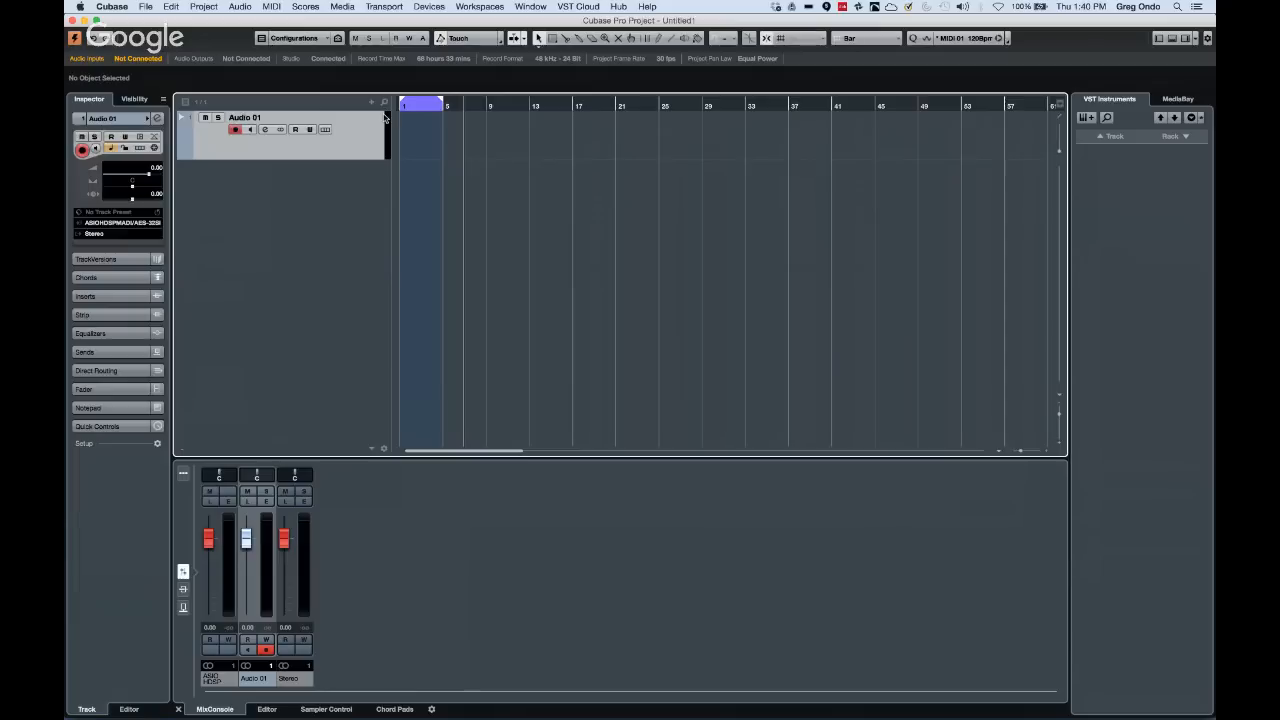
Show the Transport panel, move it up into the empty MixConsole area, and hide its Virtual Keyboard section
left_click(677, 581)
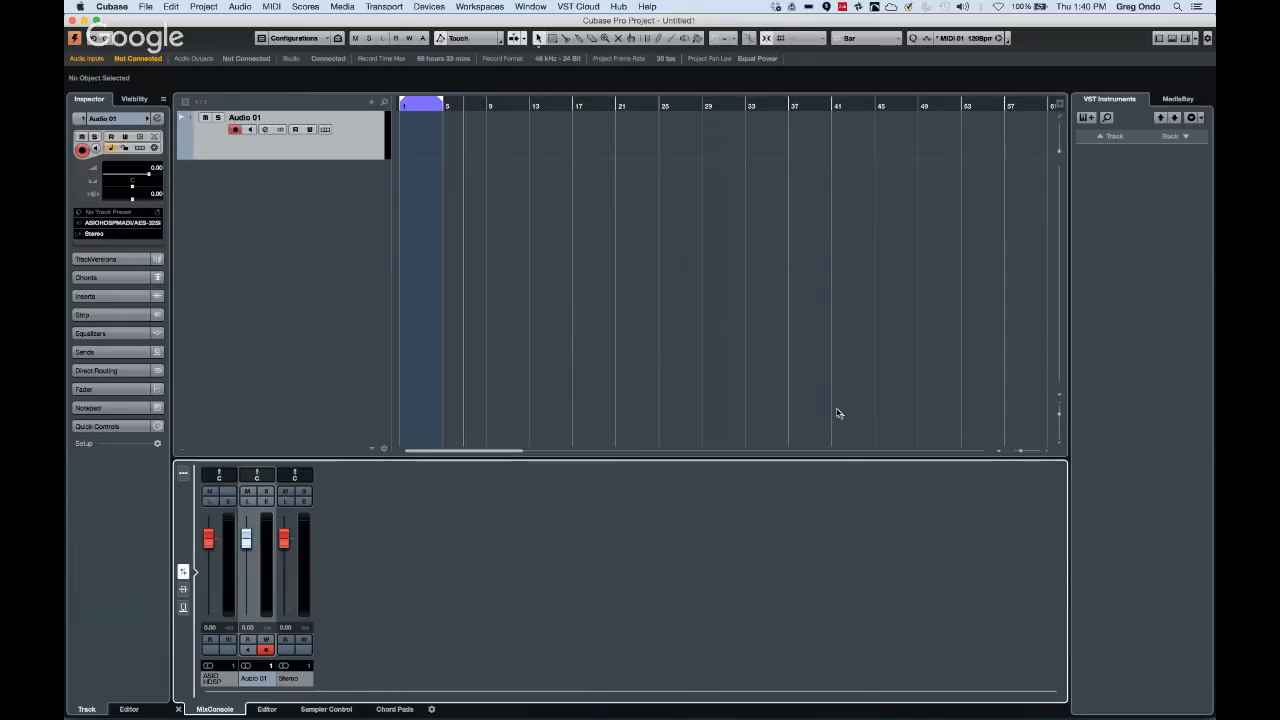
key("F2")
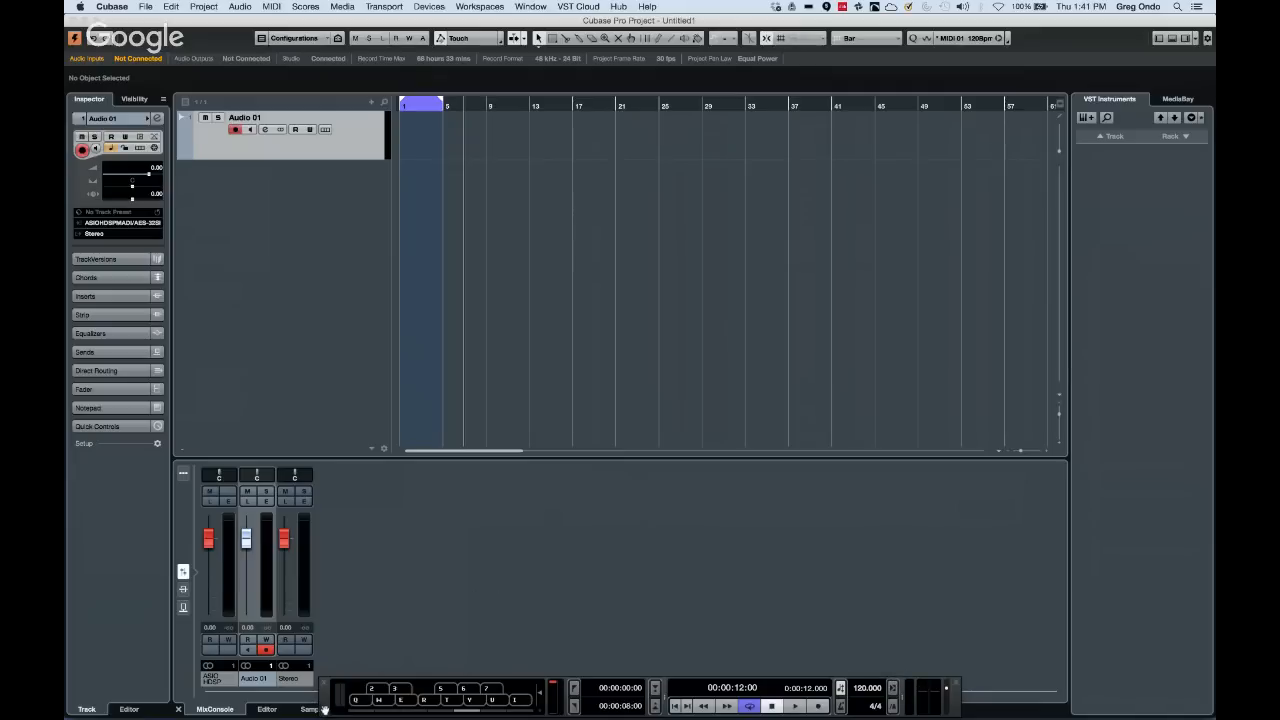
left_click_drag(324, 708, 328, 598)
right_click(400, 582)
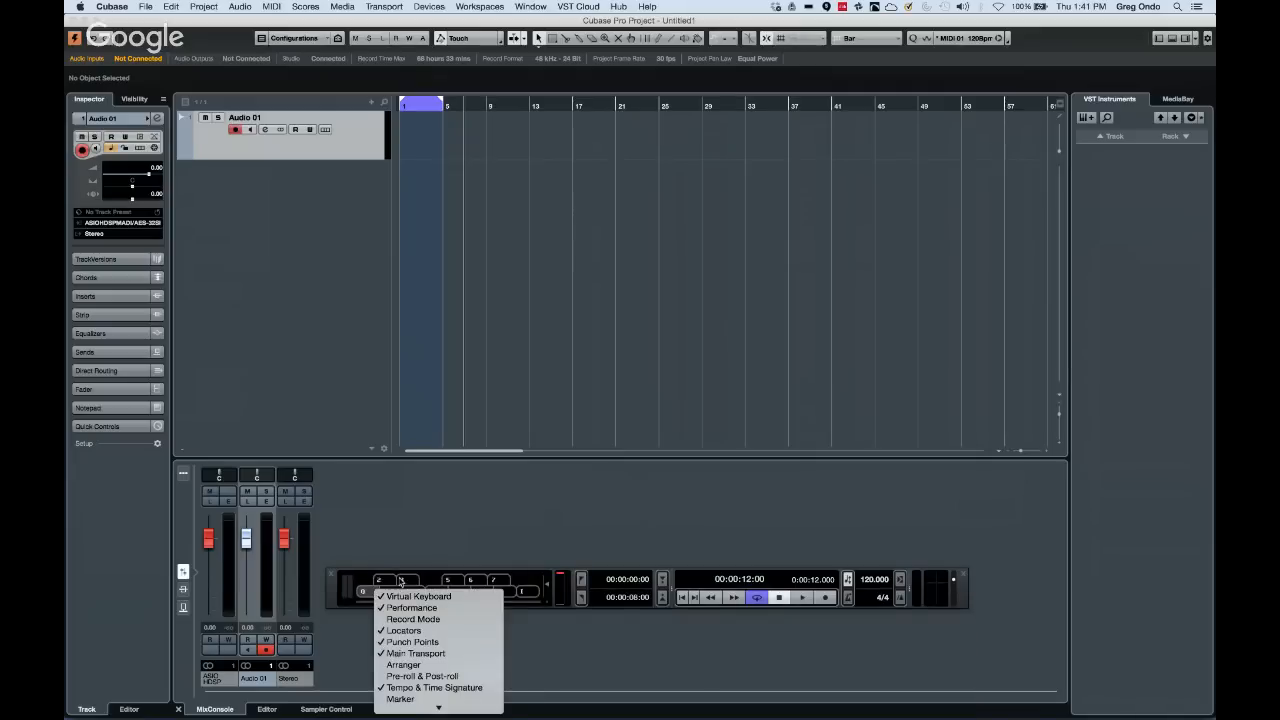
left_click(418, 596)
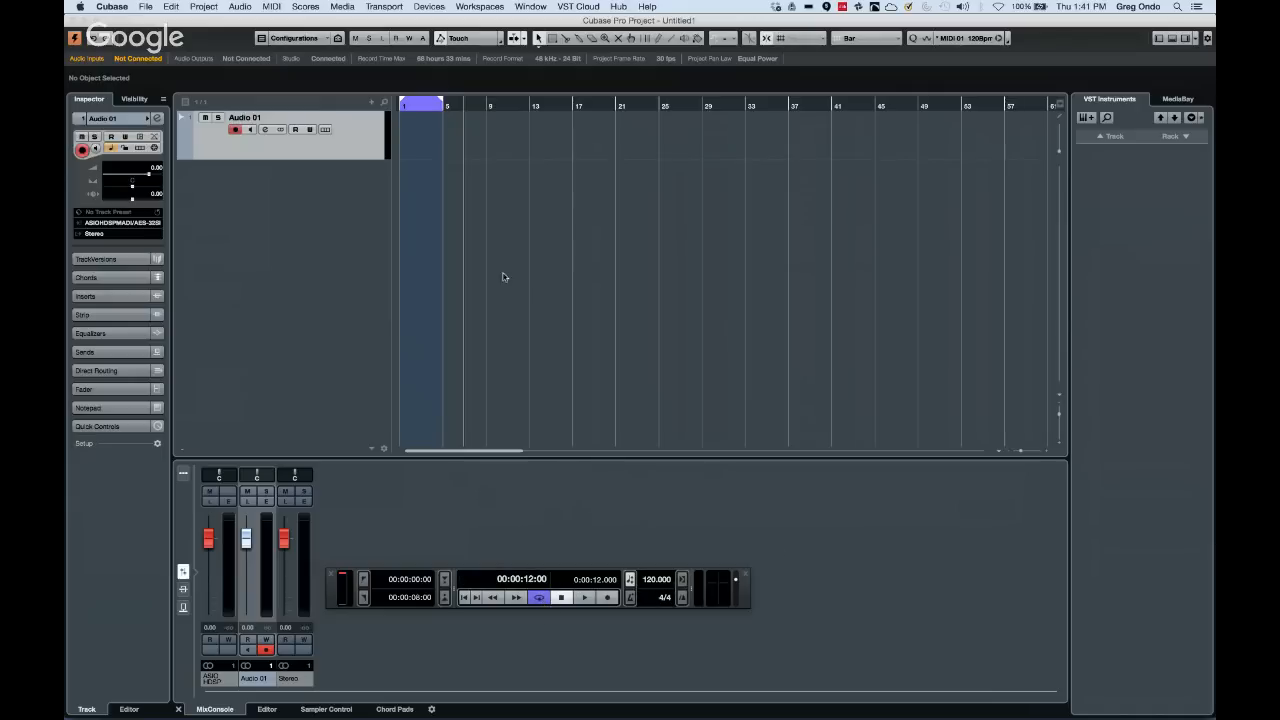
Hide the Transport panel, return the project cursor to bar 1, and zoom the timeline horizontally around the bar 1 to 5 range
left_click(419, 104)
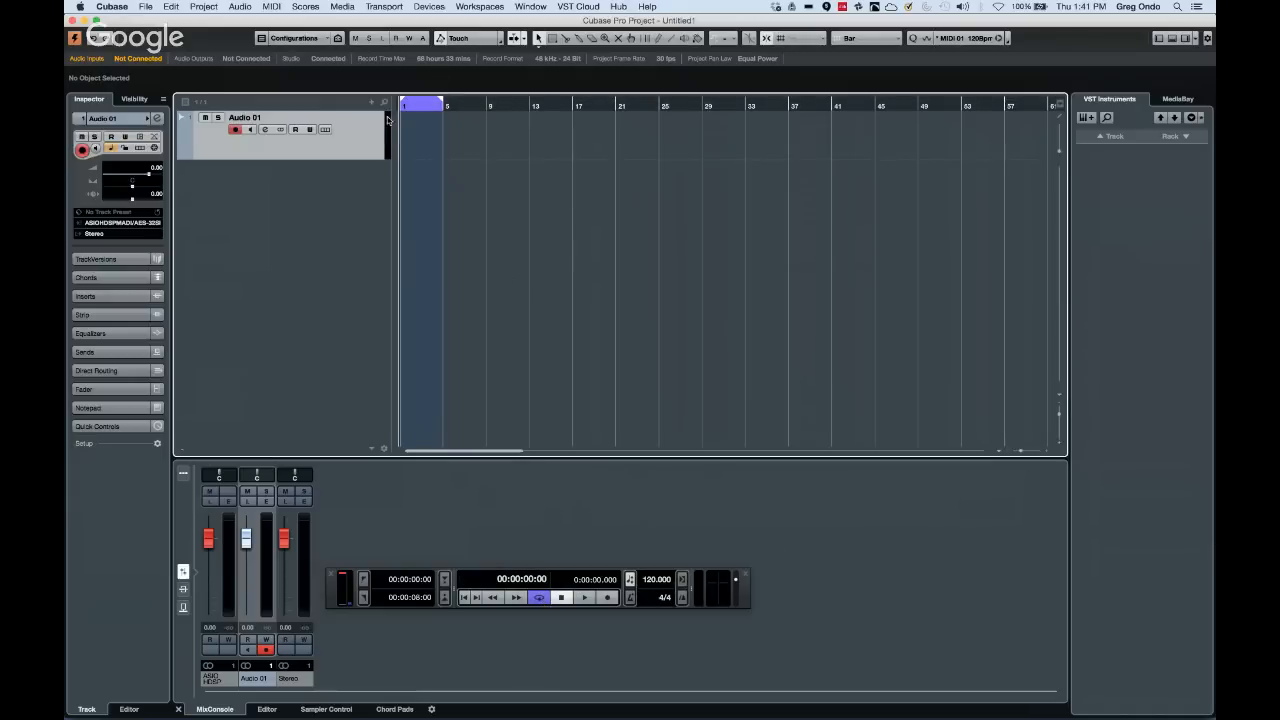
key("F2")
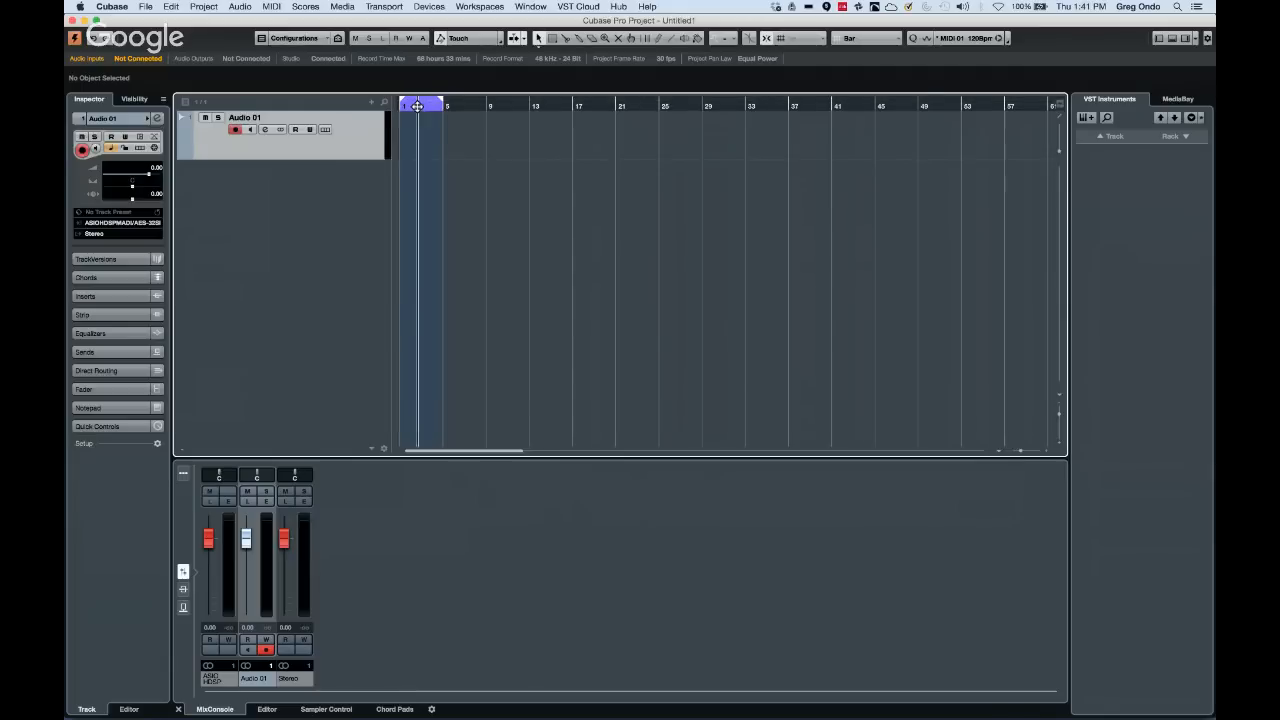
key("h")
key("h")
key("h")
key("h")
key("g")
key("g")
key("g")
key("g")
key("g")
key("h")
key("h")
key("h")
key("h")
key("h")
key("h")
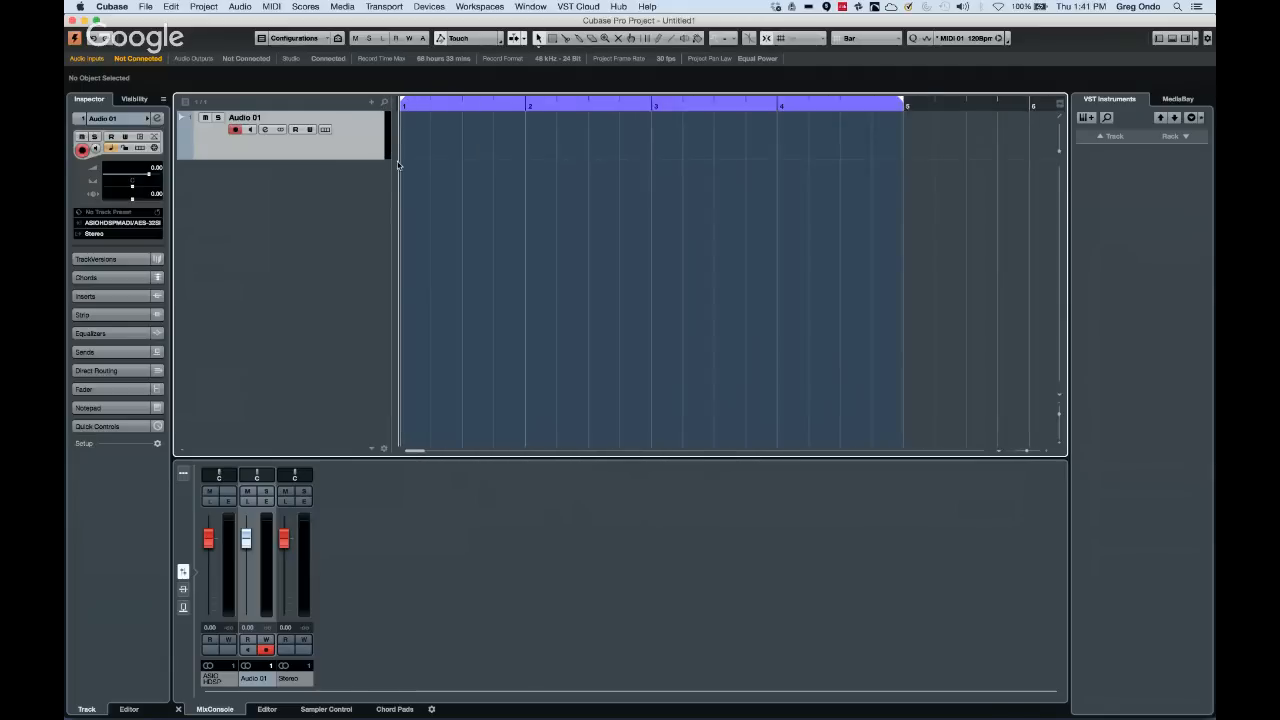
key("g")
key("g")
key("g")
key("h")
key("h")
key("h")
key("g")
key("g")
key("g")
key("h")
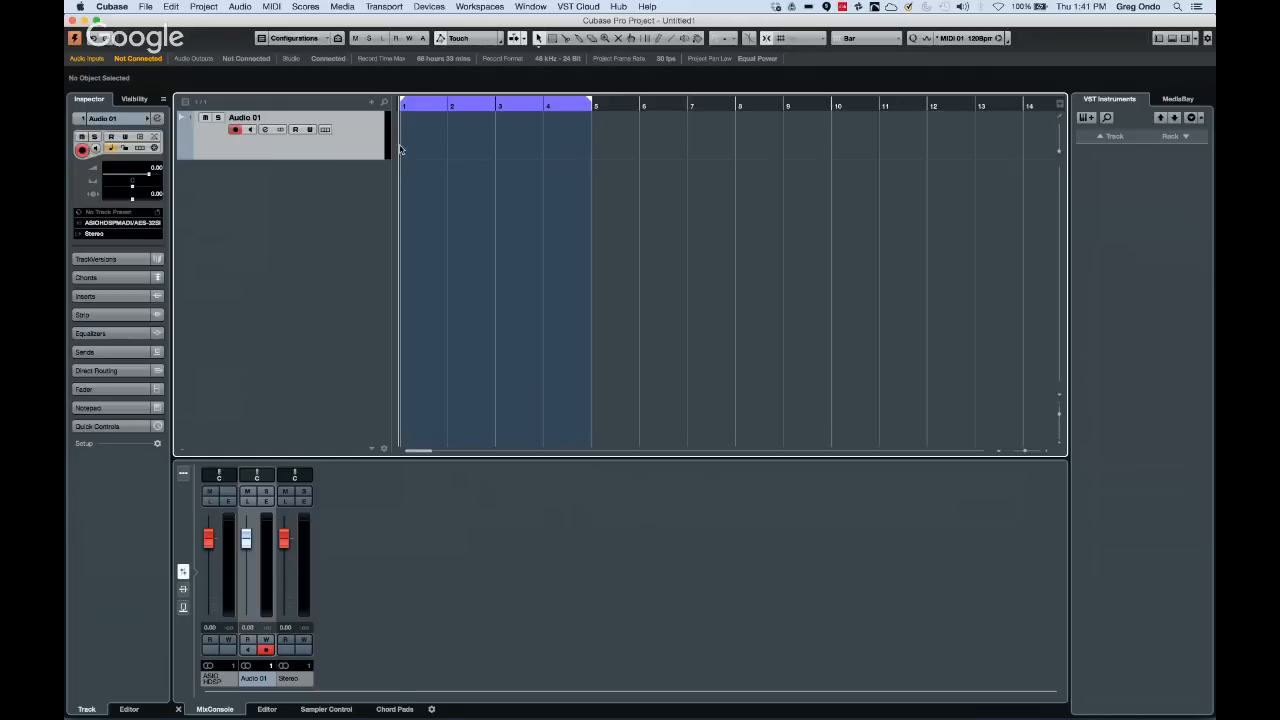
key("h")
key("g")
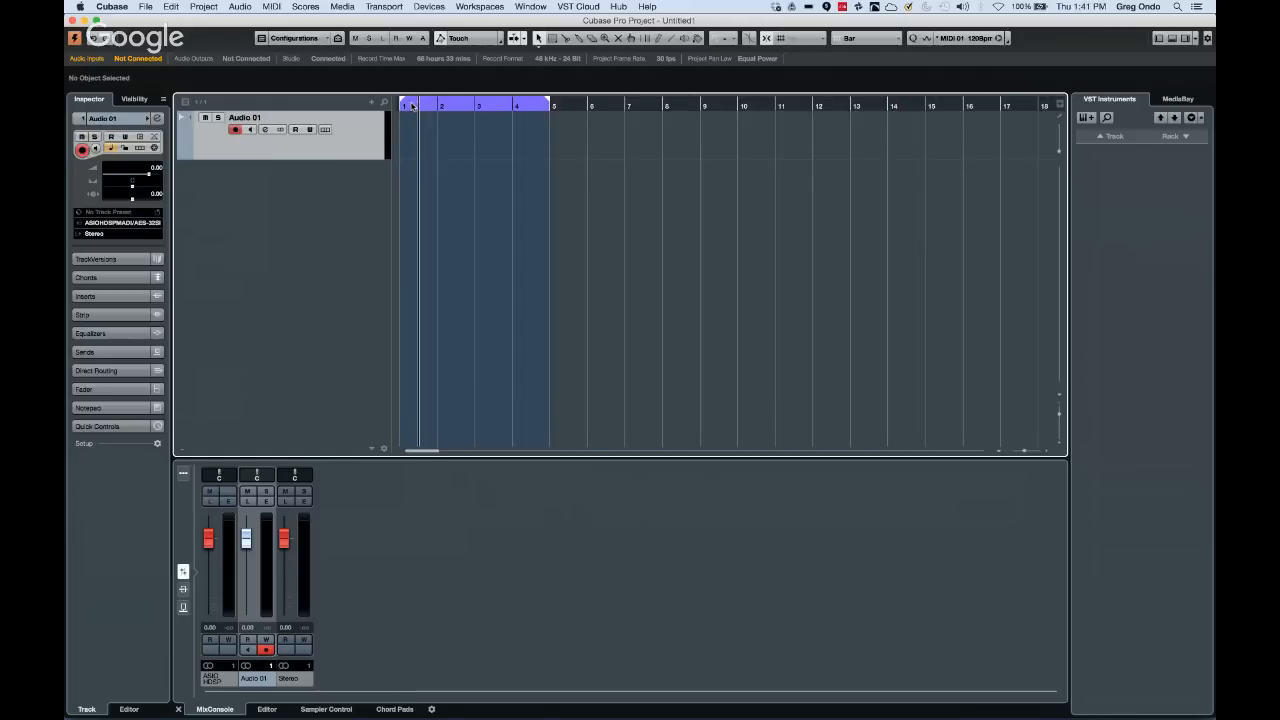
left_click(399, 106)
mouse_move(399, 106)
left_mouse_down()
mouse_move(402, 133)
mouse_move(404, 112)
left_mouse_up()
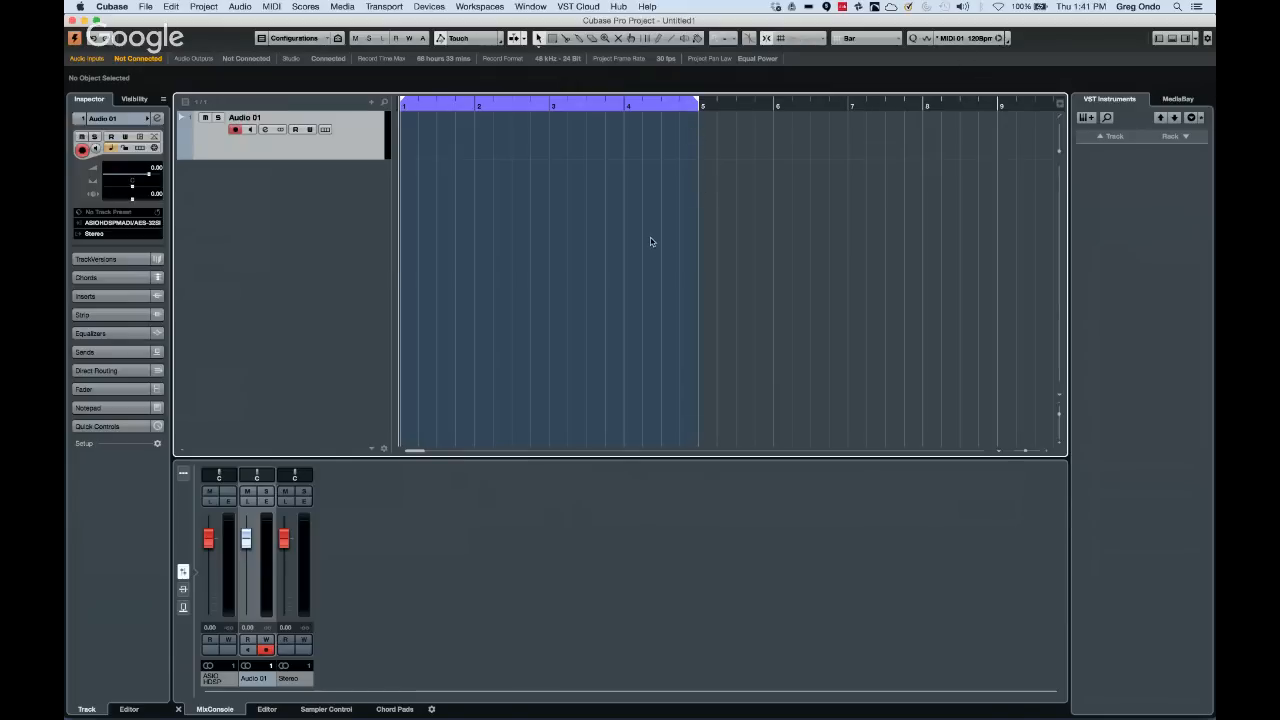
Show the Transport panel, cycle-record four takes on Audio 01 between bars 1 and 5, and show the track's lanes
key("F2")
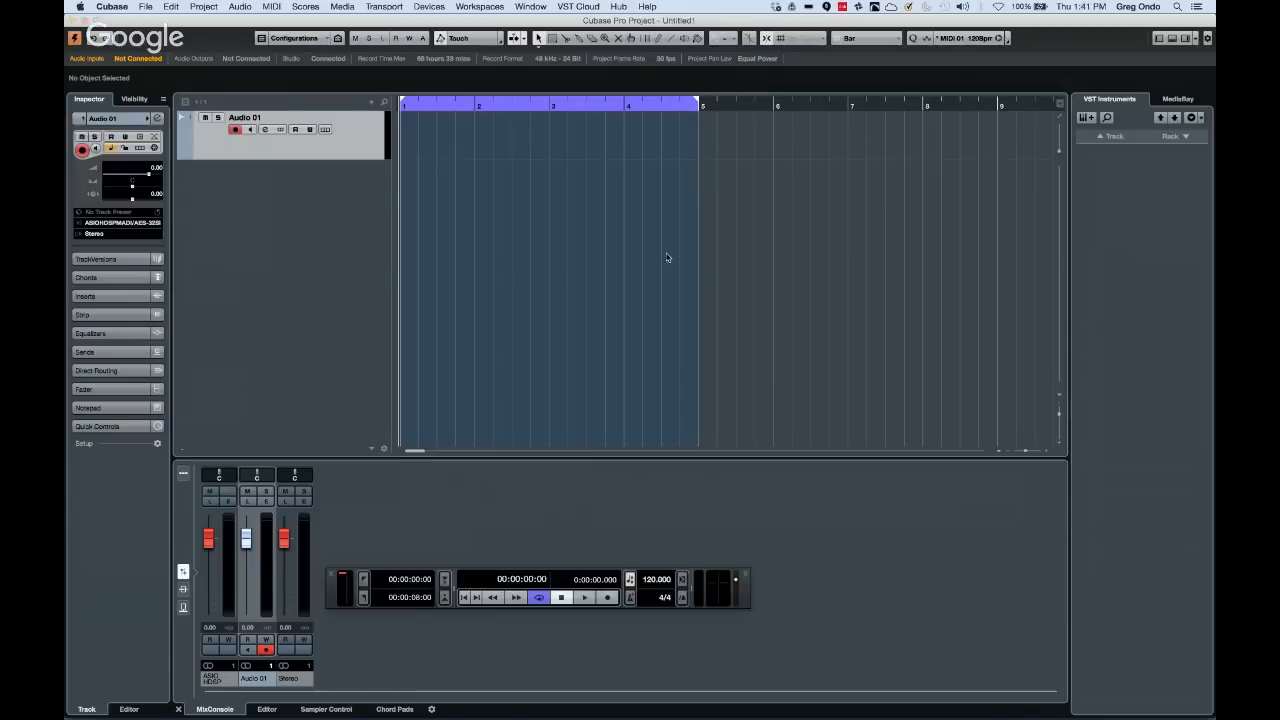
left_click(609, 599)
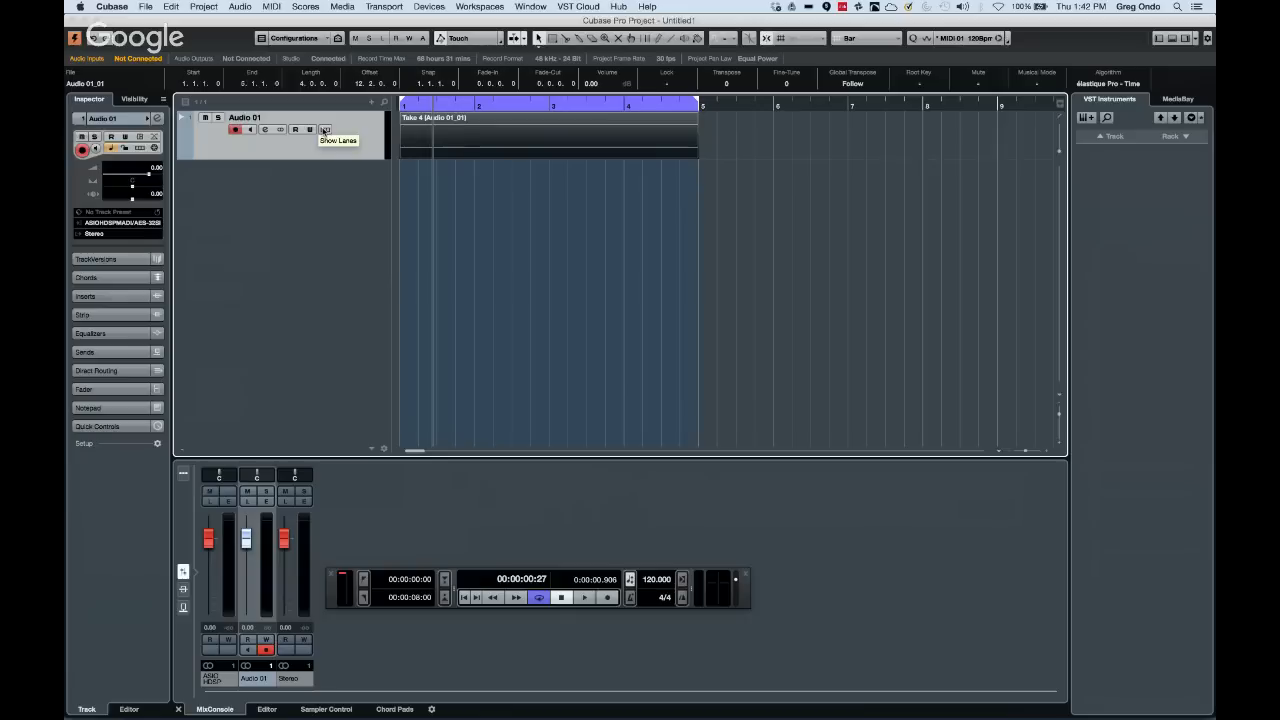
left_click(324, 130)
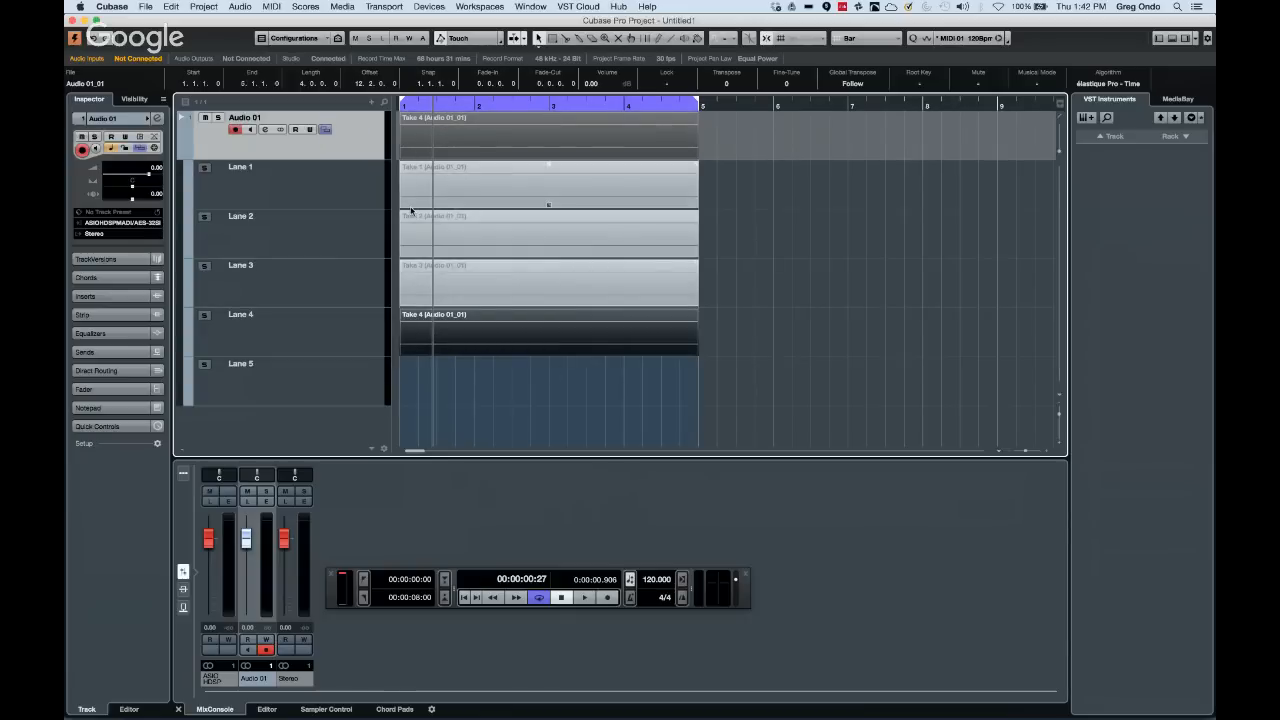
Use the Comp tool to make the whole take on Lane 3 active, and switch the active take to Lane 2
right_click(545, 292)
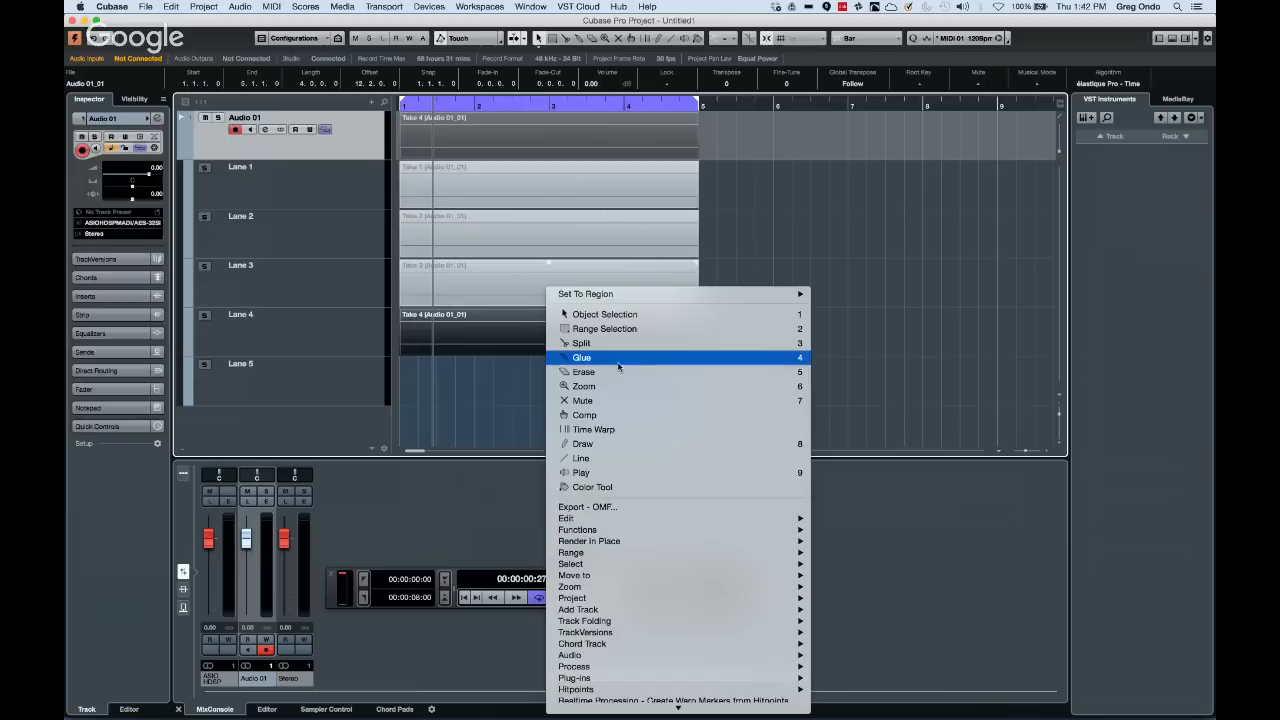
left_click(631, 416)
left_click(515, 289)
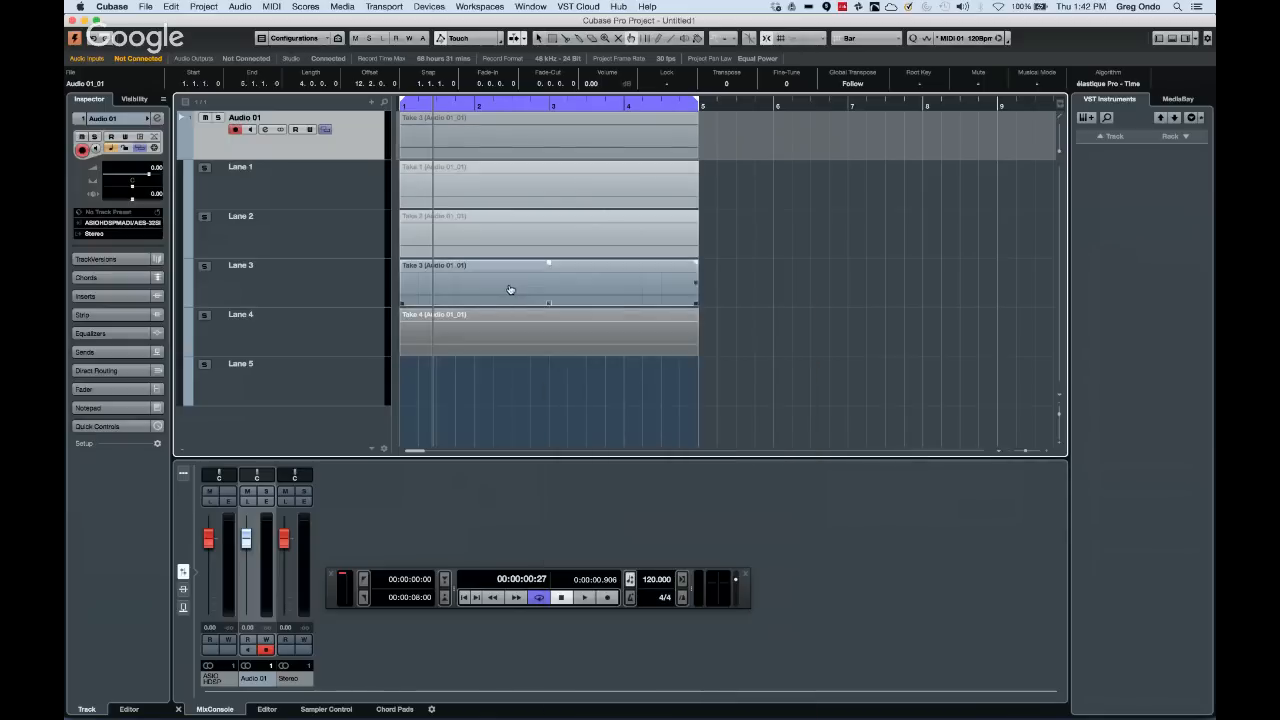
left_click(513, 243)
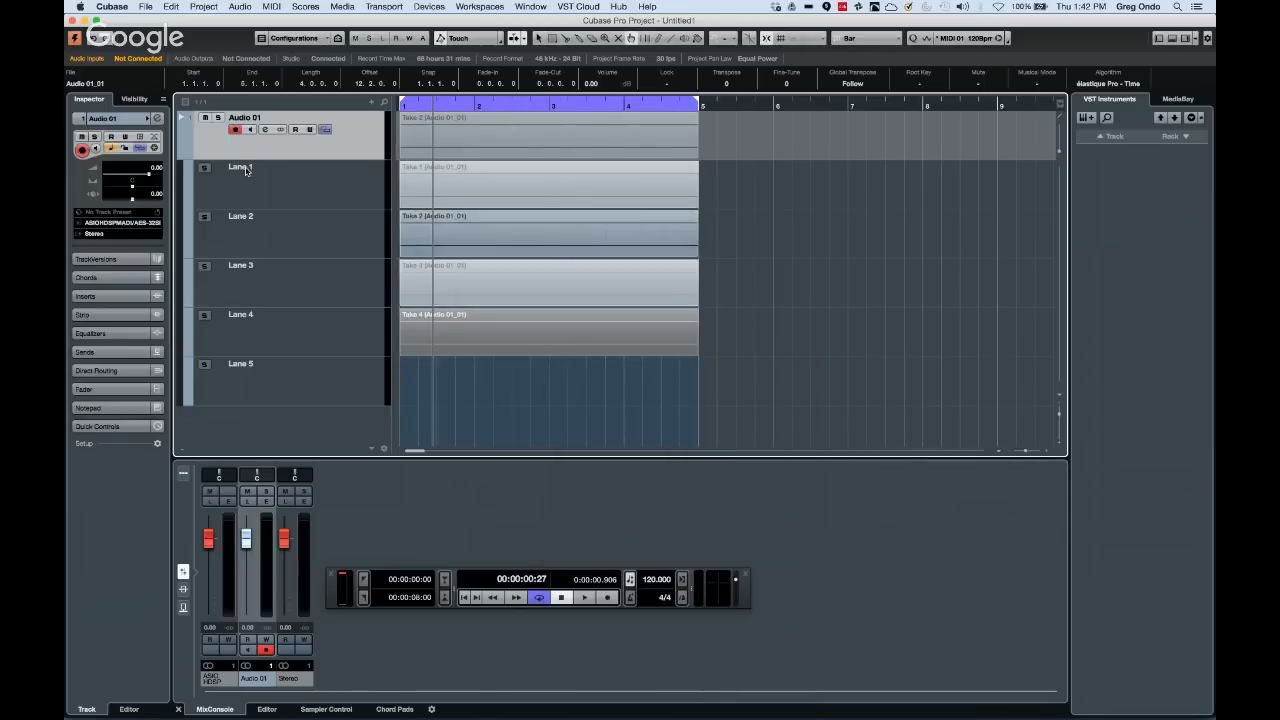
Colour the Audio 01 track red and switch the active take between Lanes 1, 2 and 3, ending on Lane 2
left_click(156, 119)
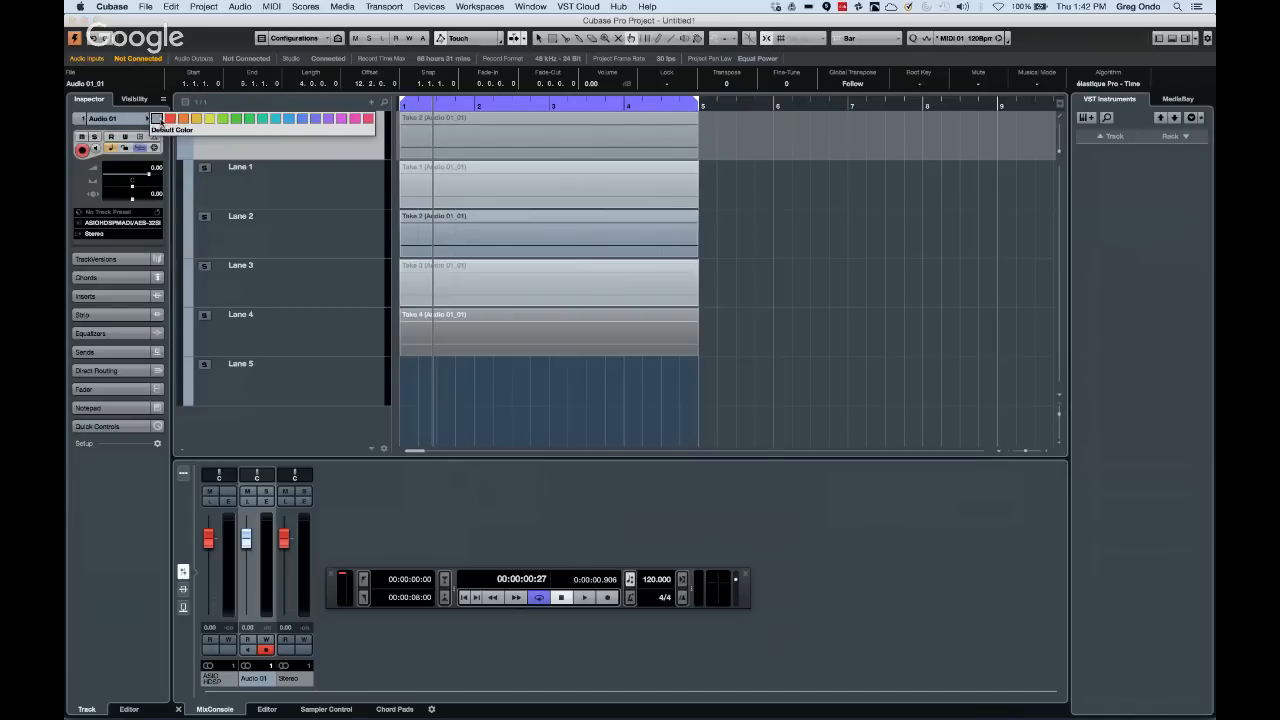
left_click(170, 121)
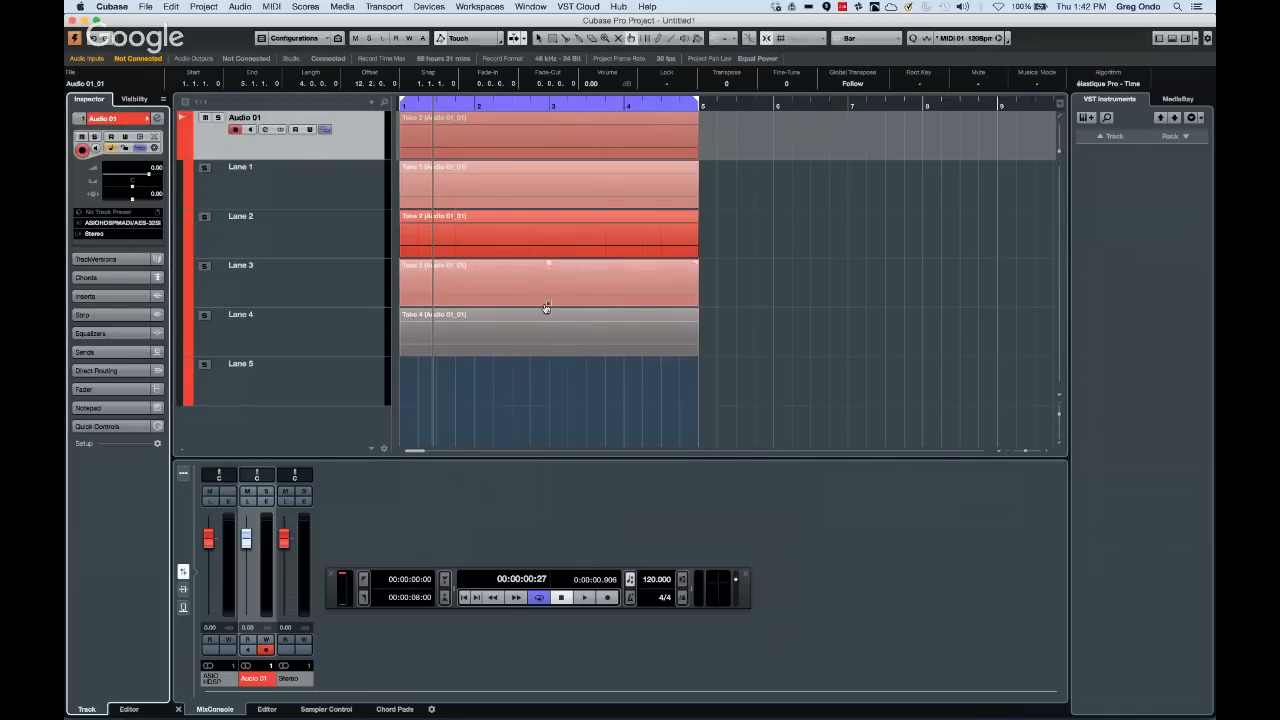
left_click(509, 201)
left_click(515, 232)
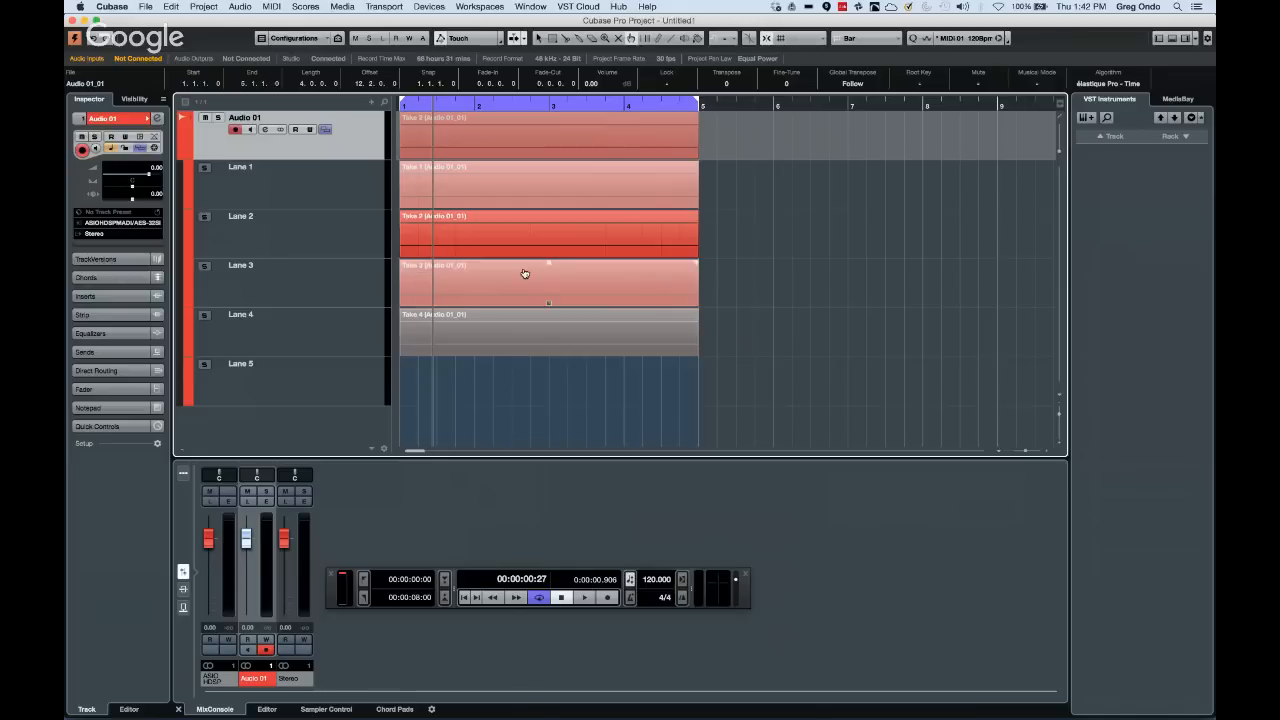
left_click(525, 284)
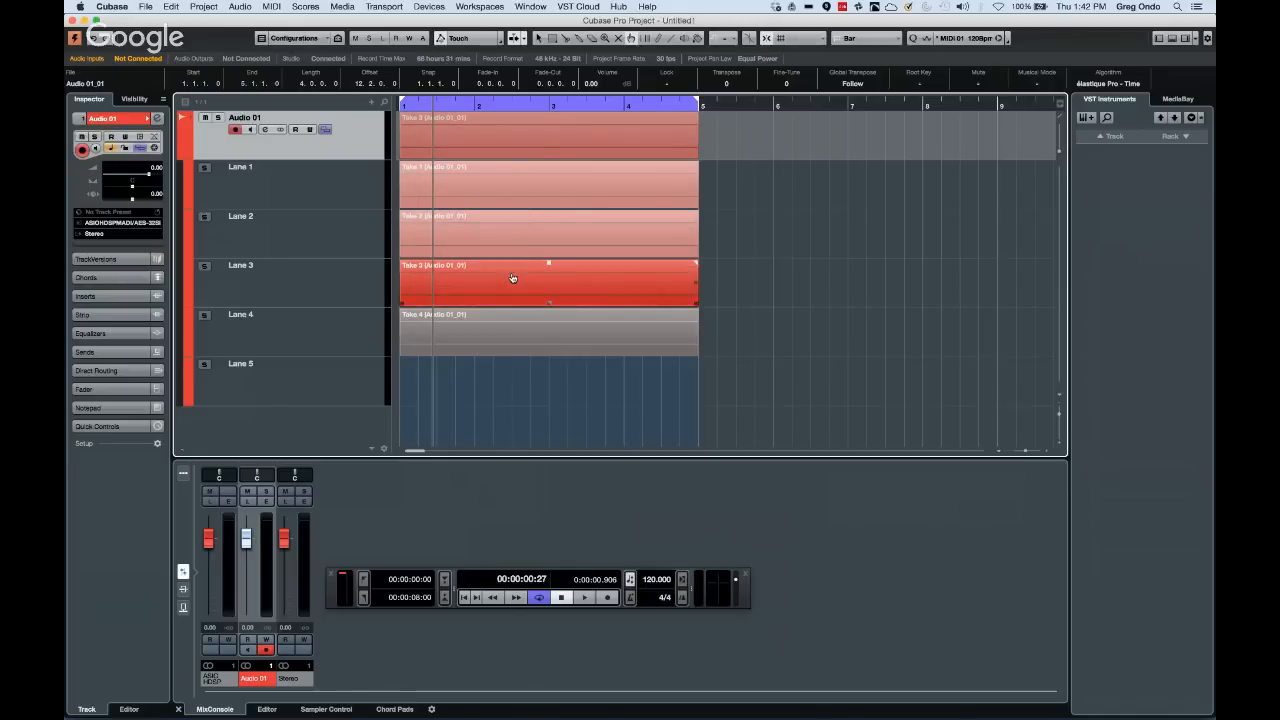
left_click(535, 252)
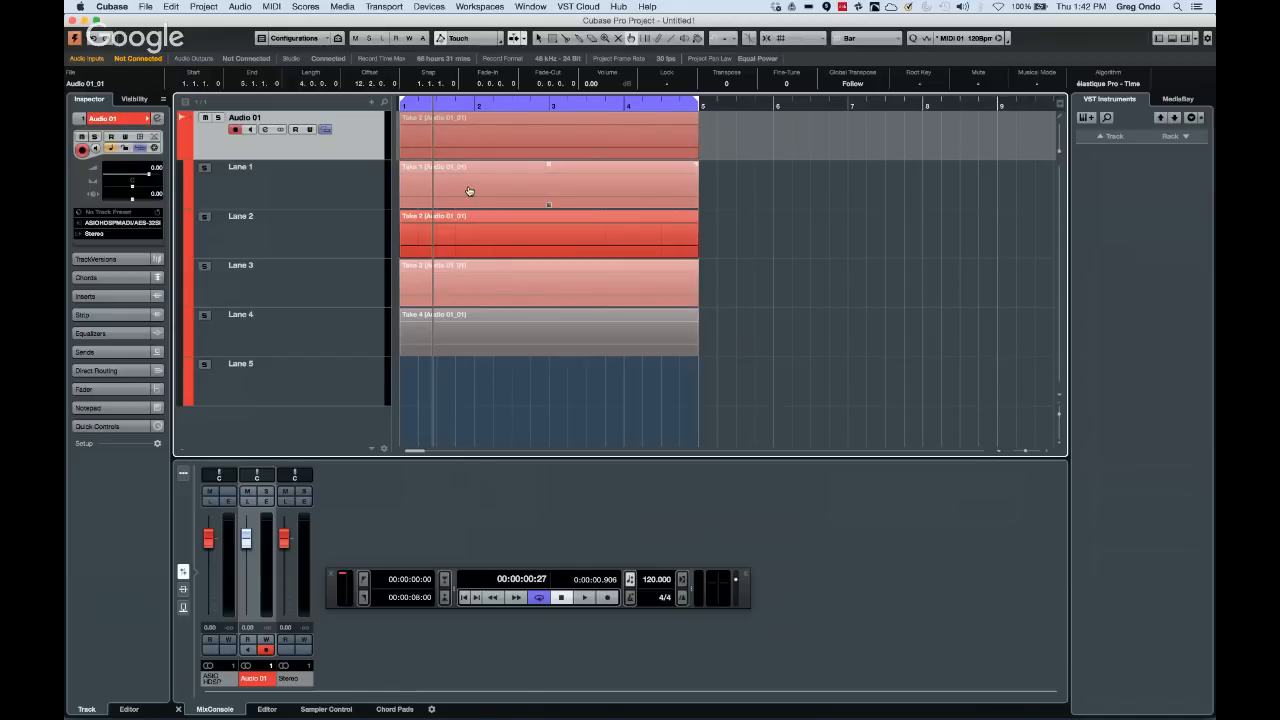
Comp short ranges from Lanes 1, 3 and 4 between bar 2 and just past bar 4, over the Lane 2 take
mouse_move(469, 191)
left_mouse_down()
mouse_move(522, 190)
mouse_move(588, 220)
left_mouse_up()
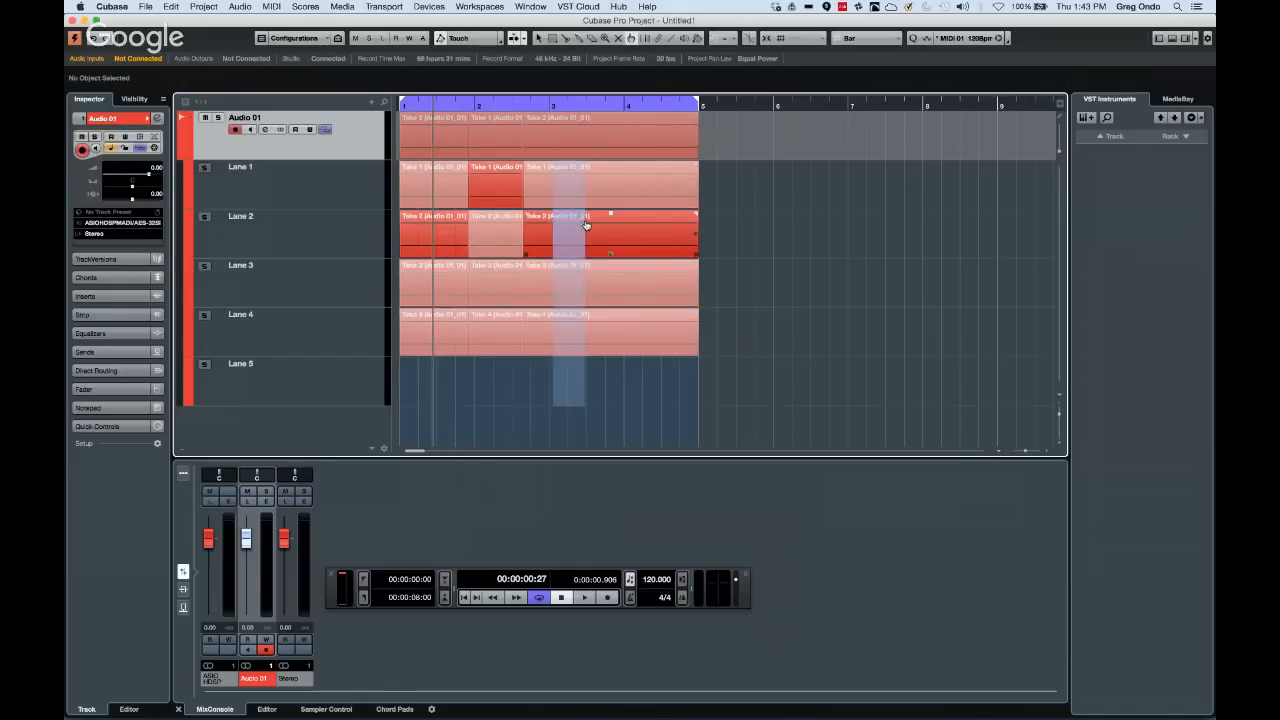
left_click_drag(612, 292, 648, 294)
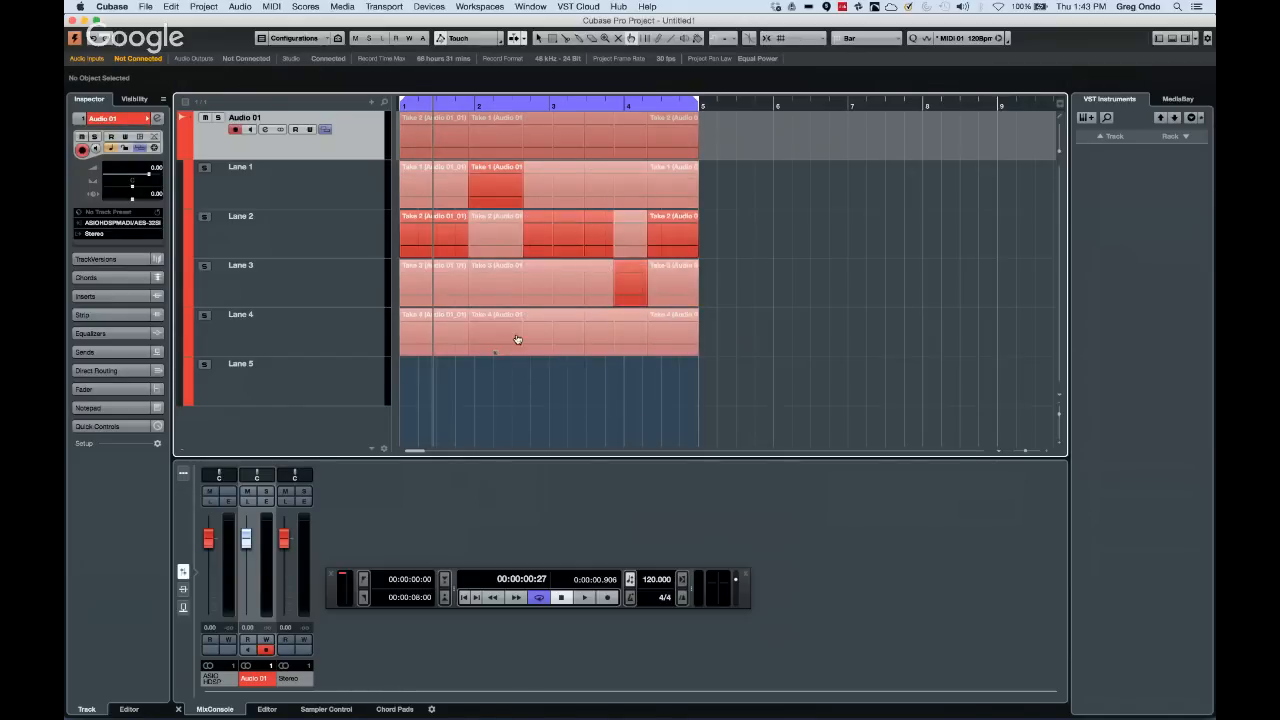
left_click_drag(516, 340, 600, 346)
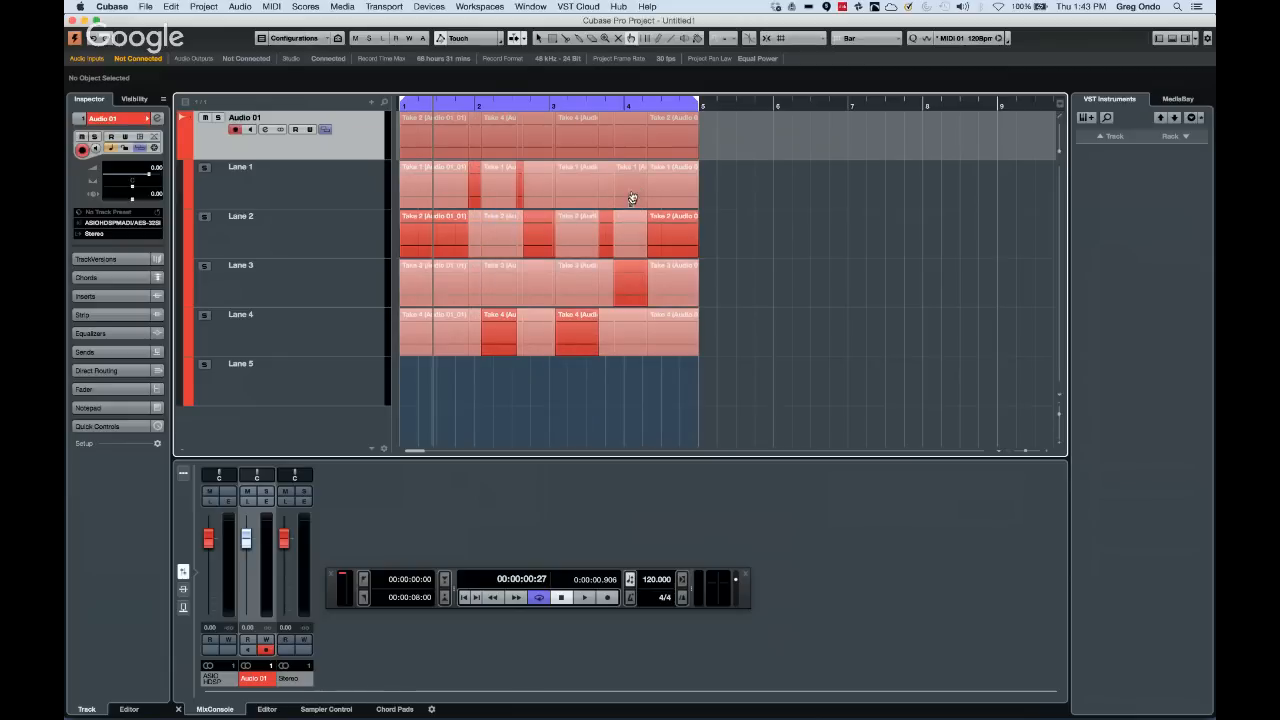
left_click_drag(641, 188, 670, 190)
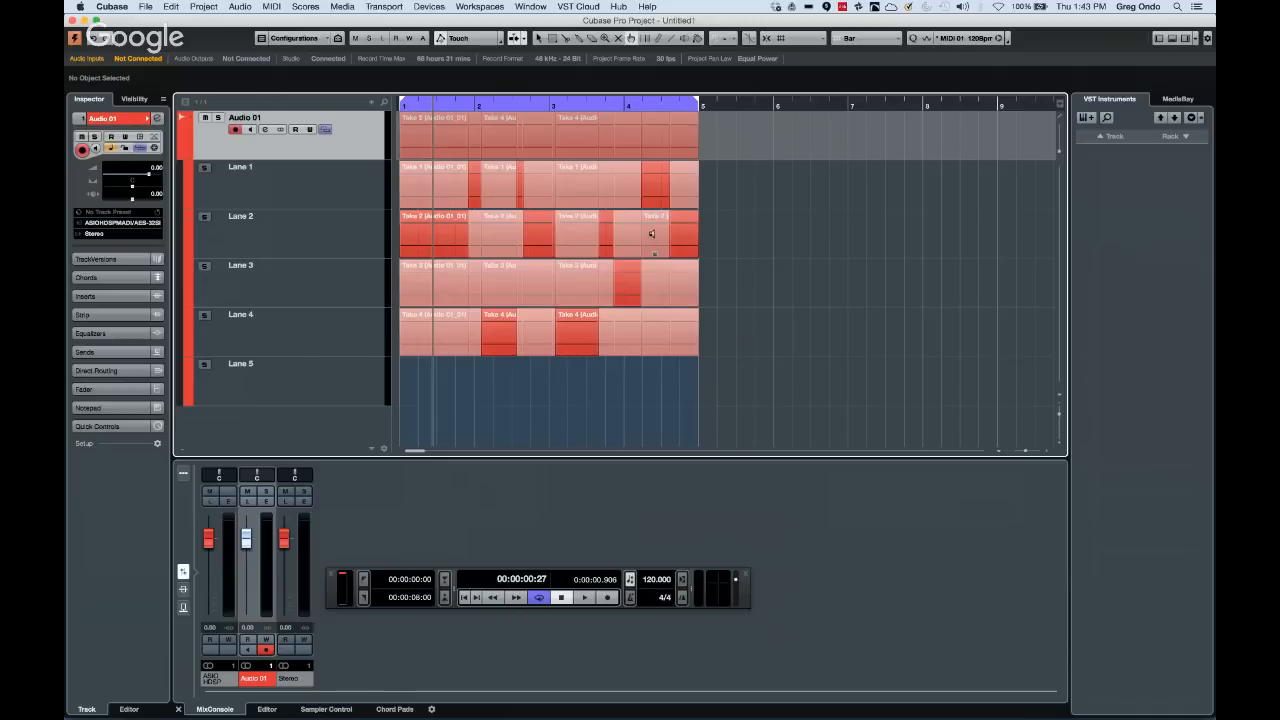
Audition the segment just after bar 4 on other lanes, try Lanes 2 and 3 for it, and make Lane 4's version active
left_click(650, 233)
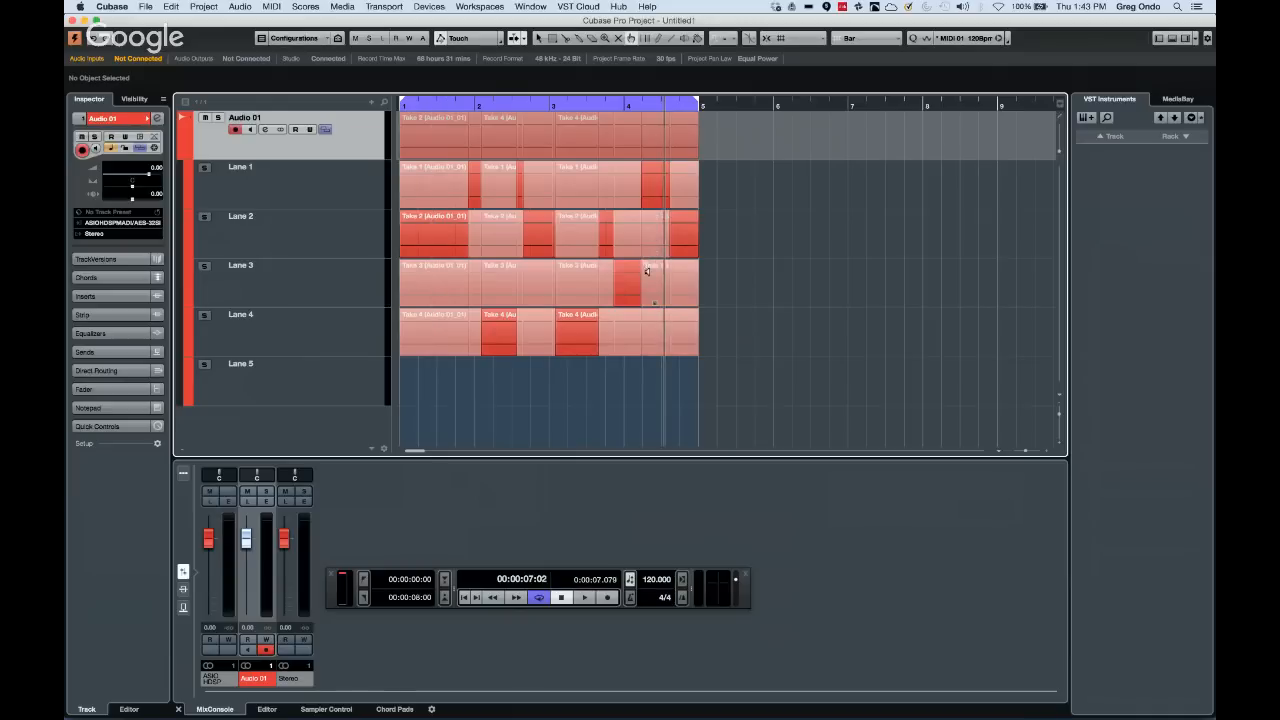
left_click(645, 323, "alt+super")
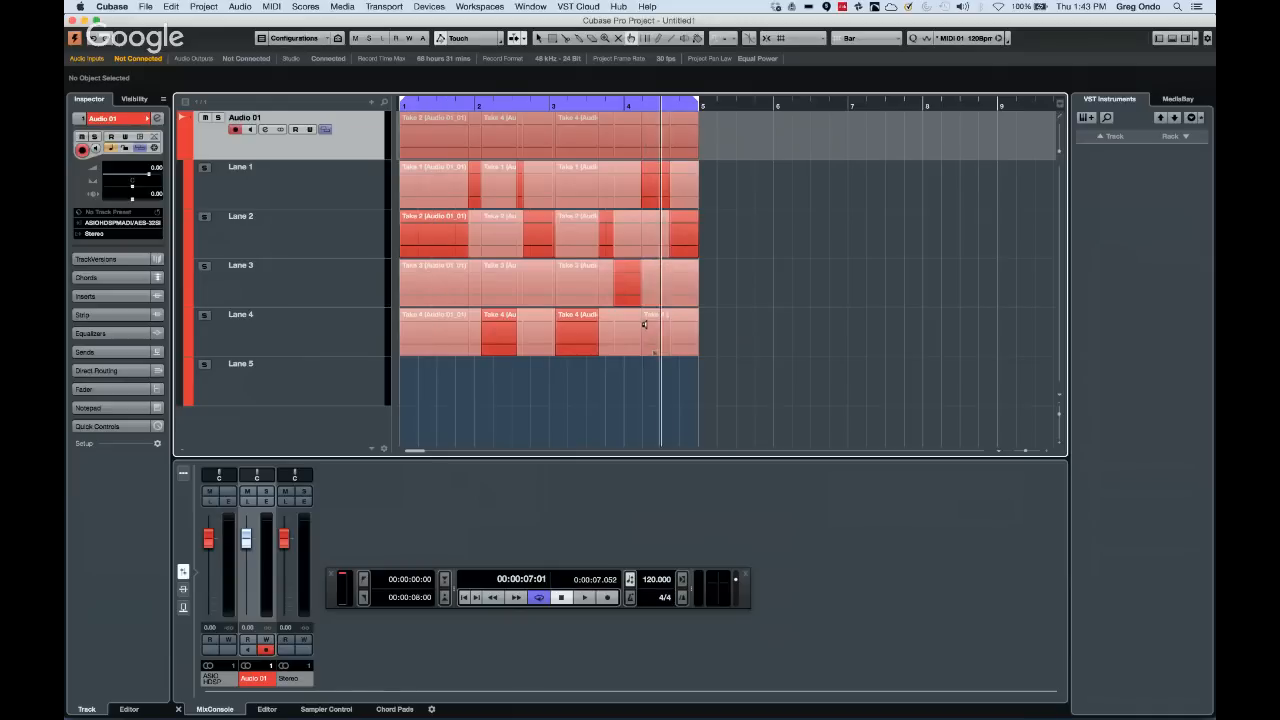
left_click(645, 236)
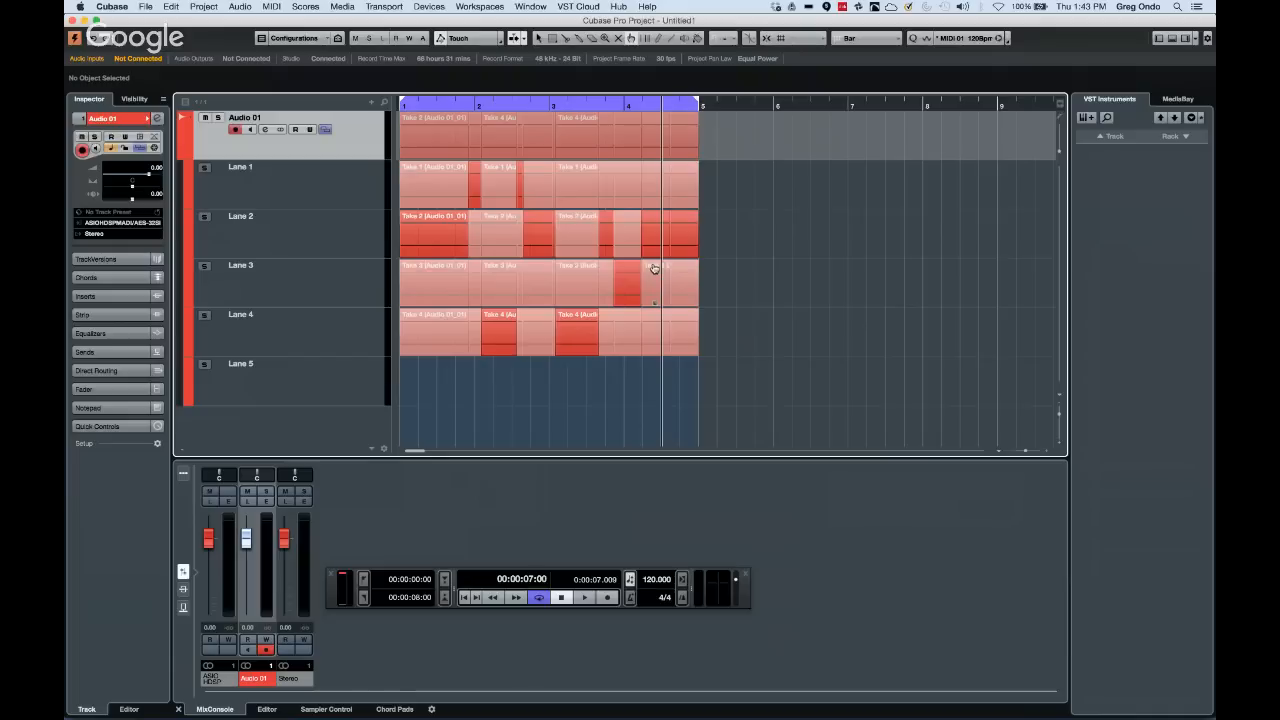
left_click(653, 280)
left_click(646, 322)
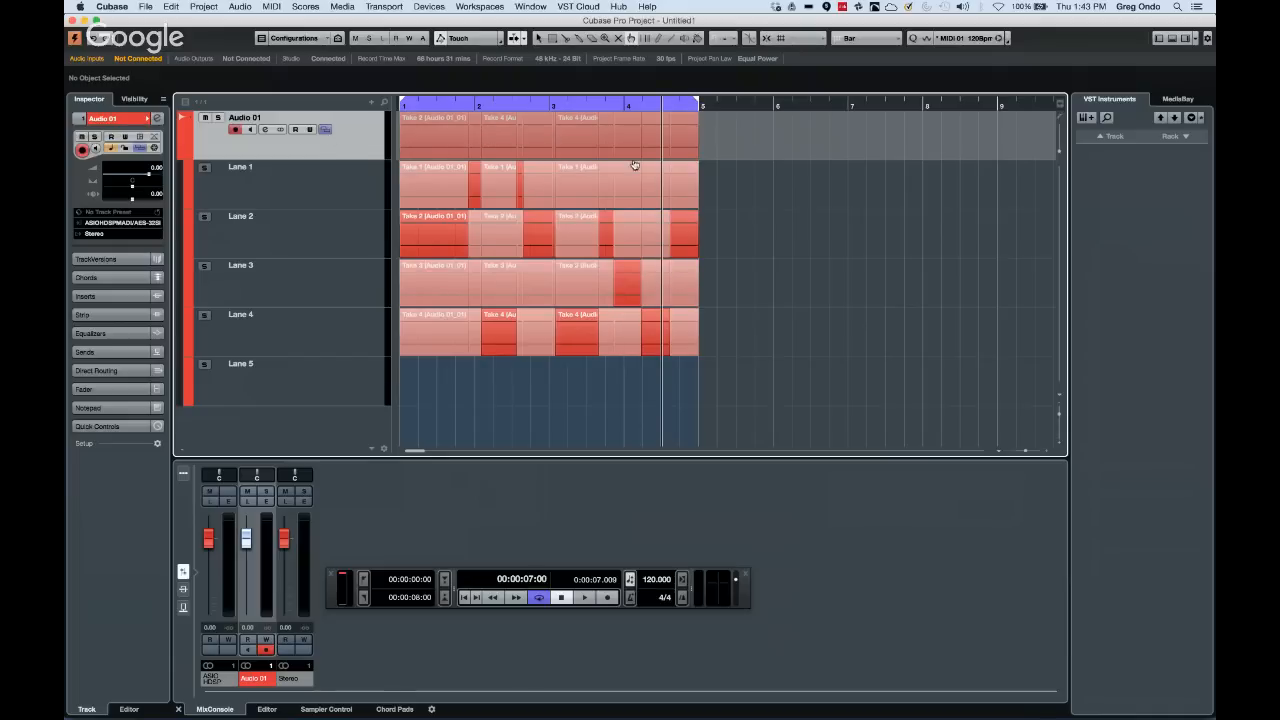
Hide the lanes of Audio 01 to view the assembled comp, and show them again
left_click(326, 130)
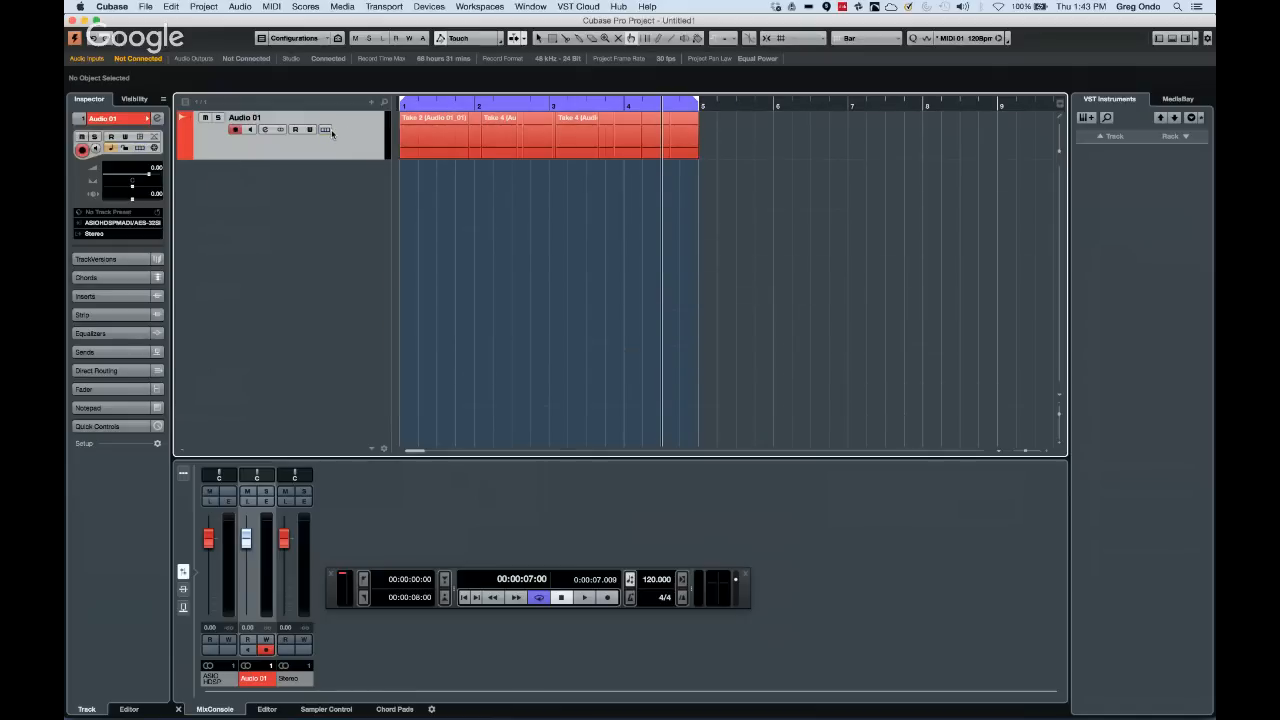
left_click(326, 130)
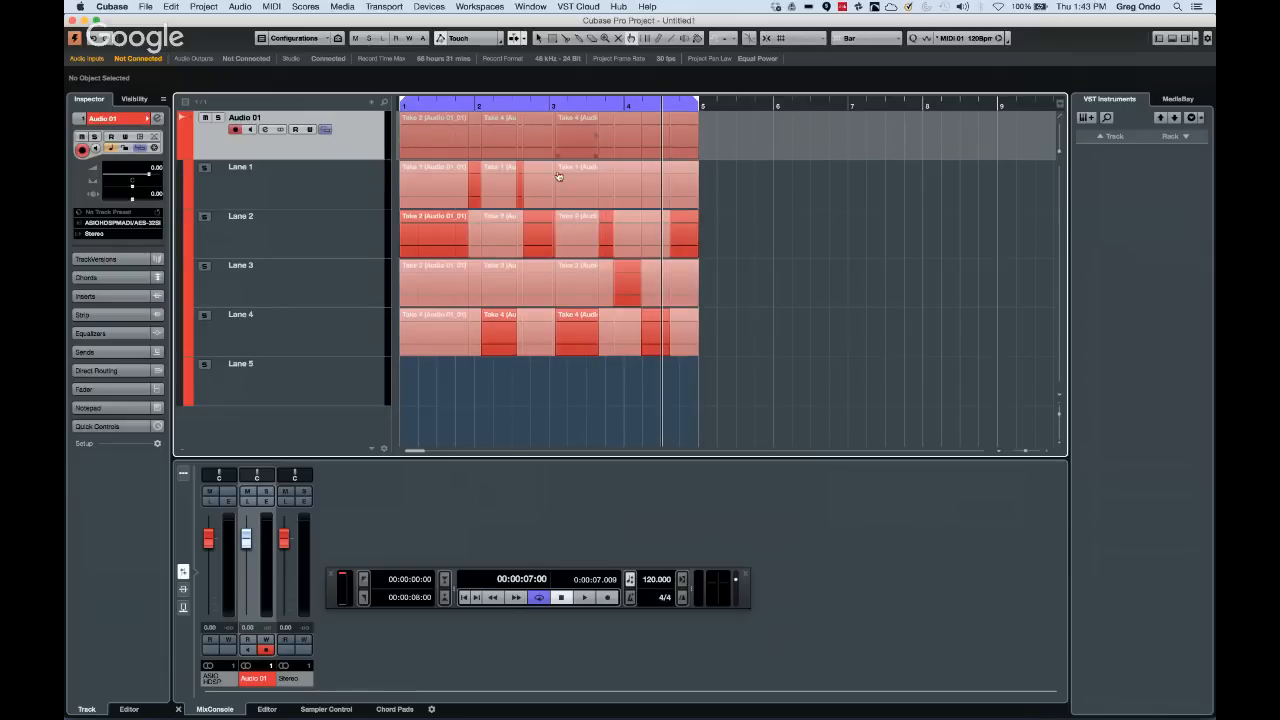
Choose the Comp tool again and comp a range around bar 4 from Lane 1, plus short pieces before it from Lanes 2 and 3
left_click(686, 219)
right_click(553, 169)
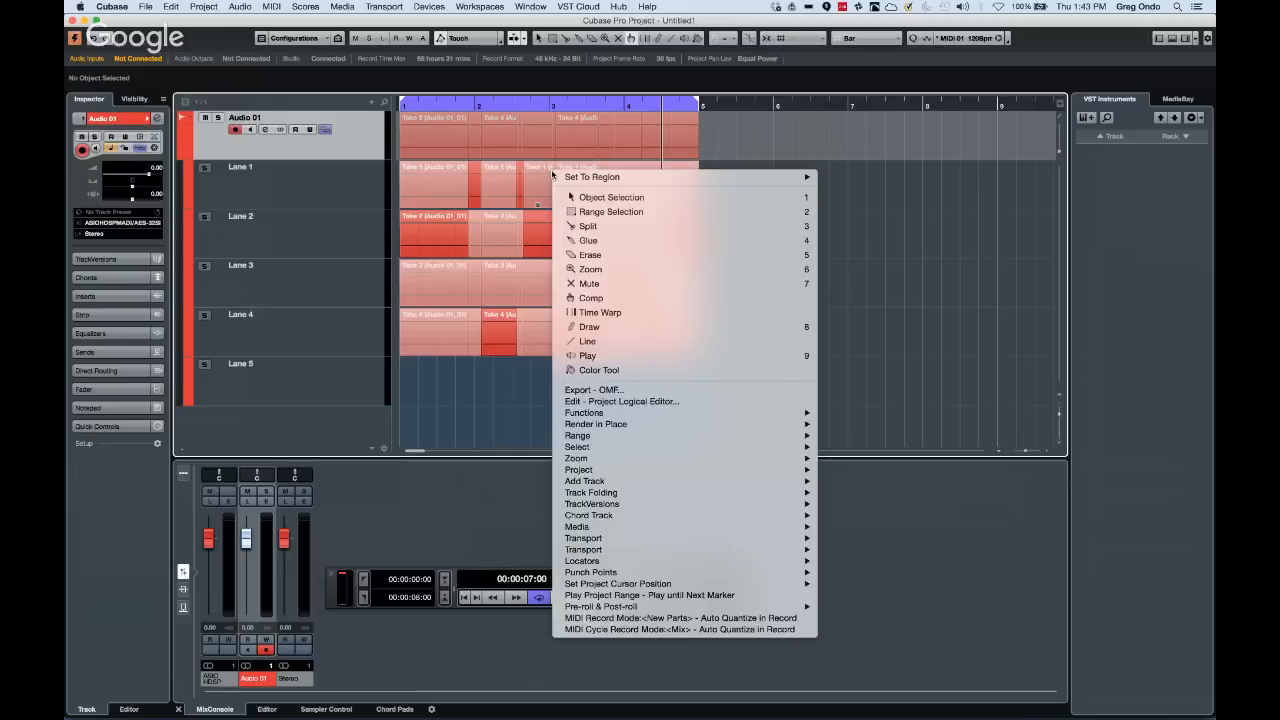
left_click(621, 304)
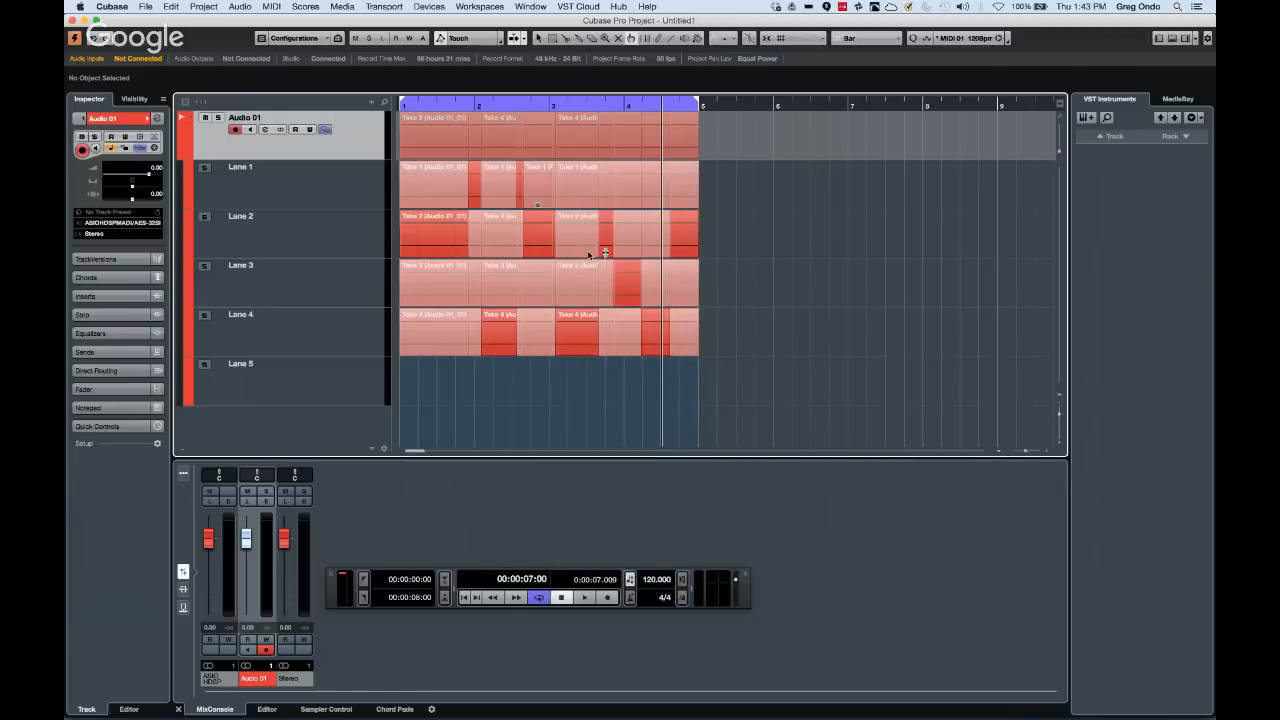
left_click_drag(608, 186, 643, 188)
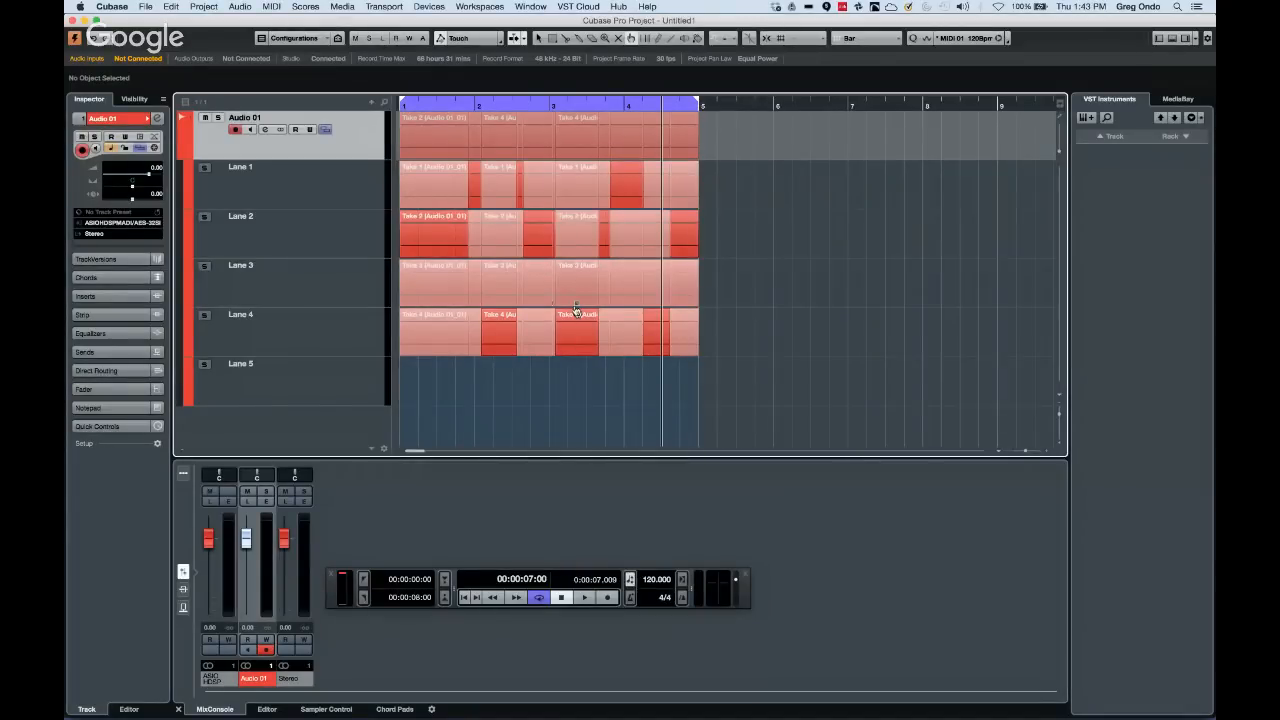
left_click_drag(582, 236, 600, 236)
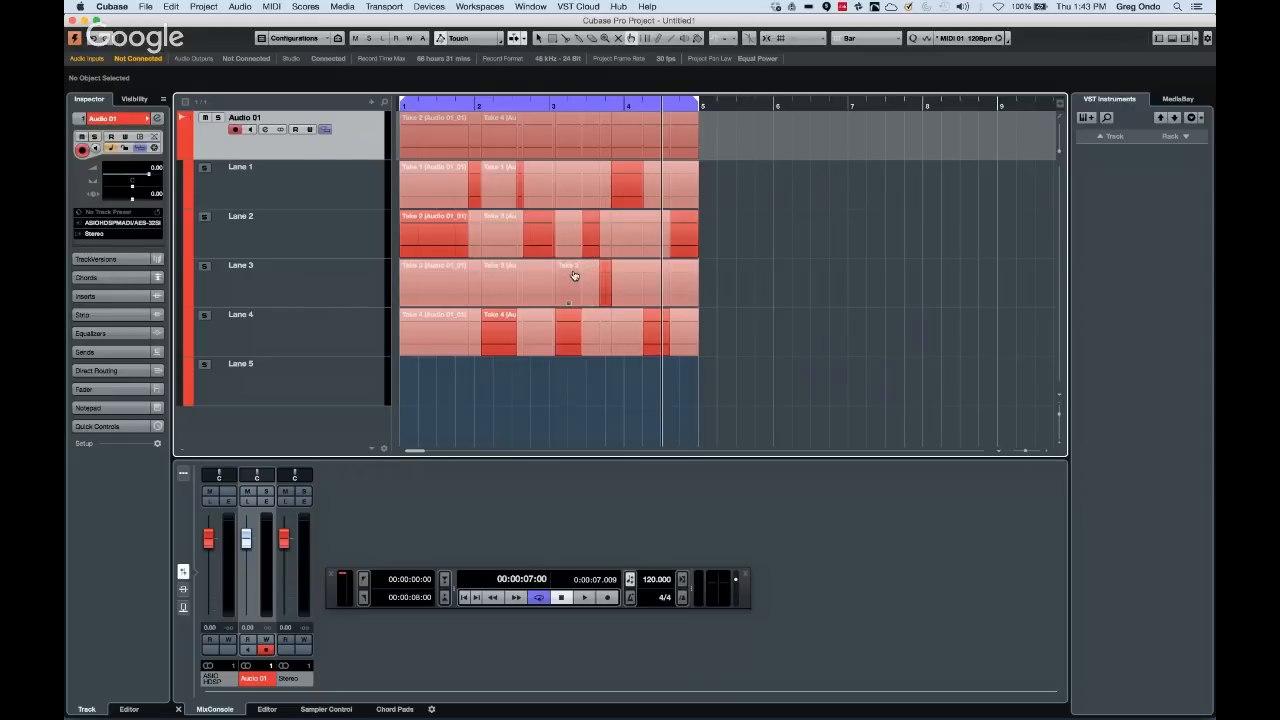
Switch the lanes of Audio 01 on and off repeatedly to compare the comp with its takes, leaving the lanes hidden
left_click(326, 130)
left_click(328, 131)
left_click(328, 131)
left_click(328, 131)
left_click(326, 130)
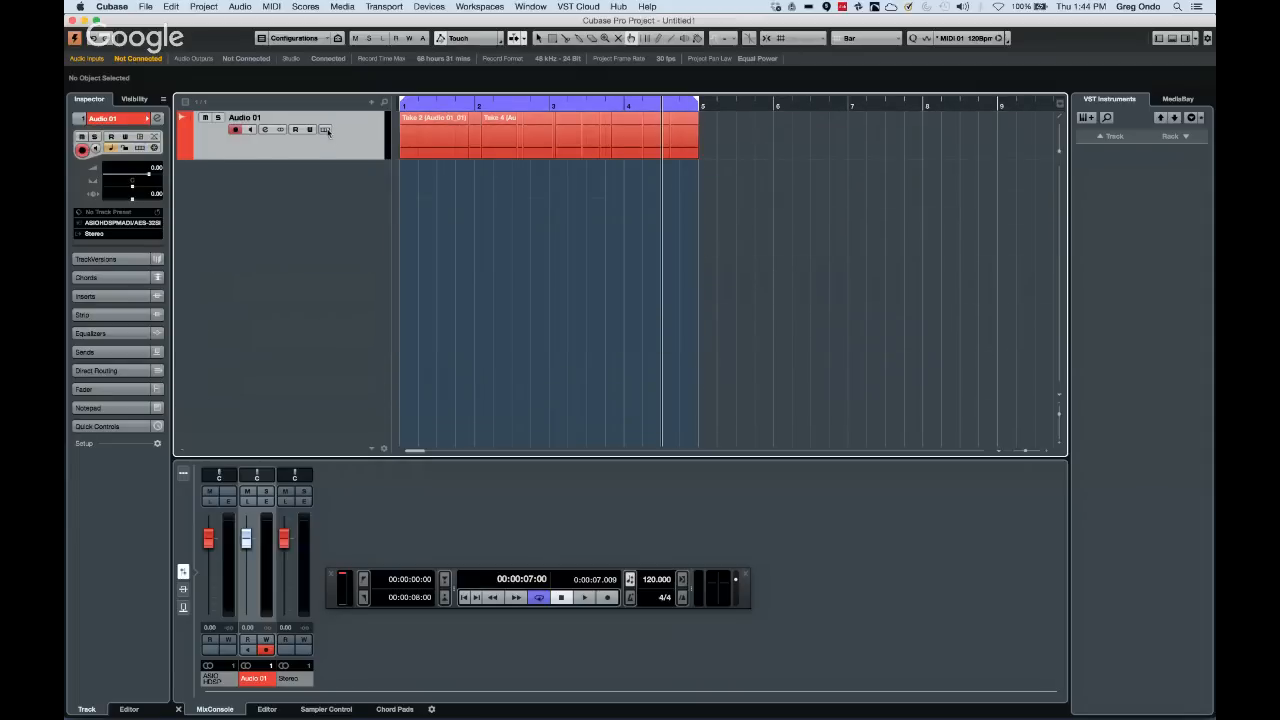
left_click(327, 130)
left_click(328, 131)
left_click(328, 131)
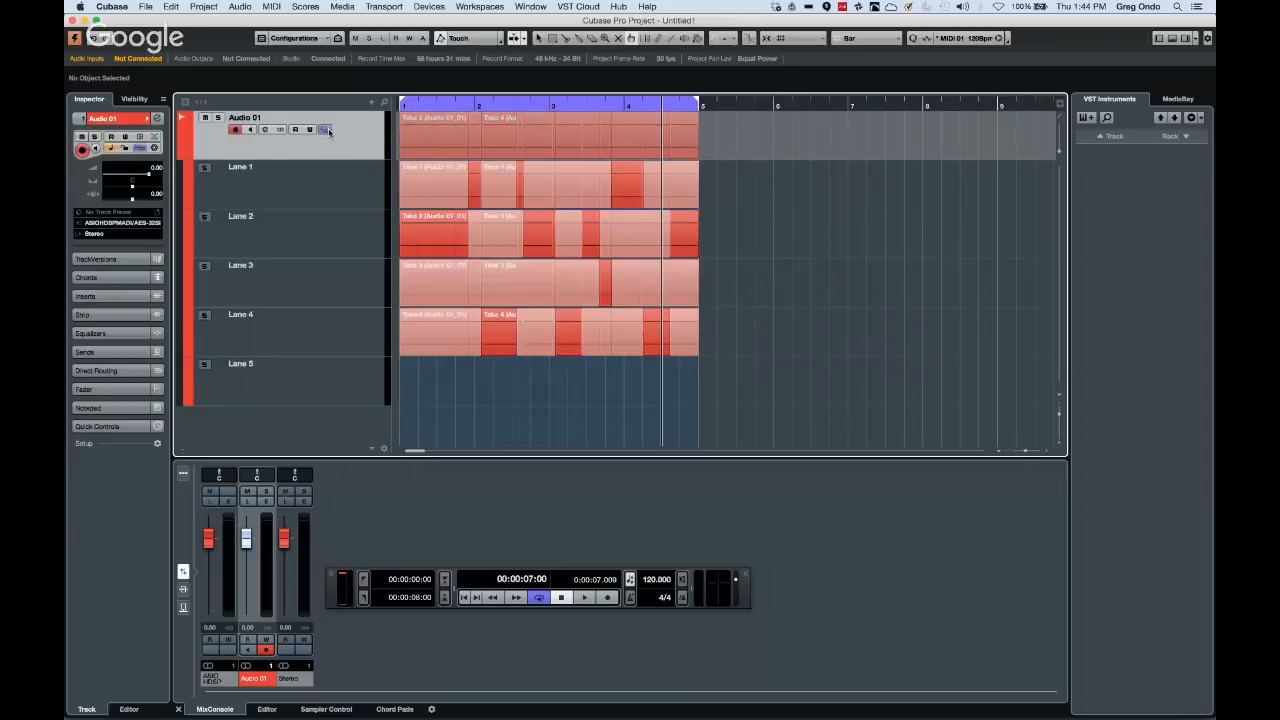
left_click(328, 131)
left_click(328, 131)
left_click(328, 131)
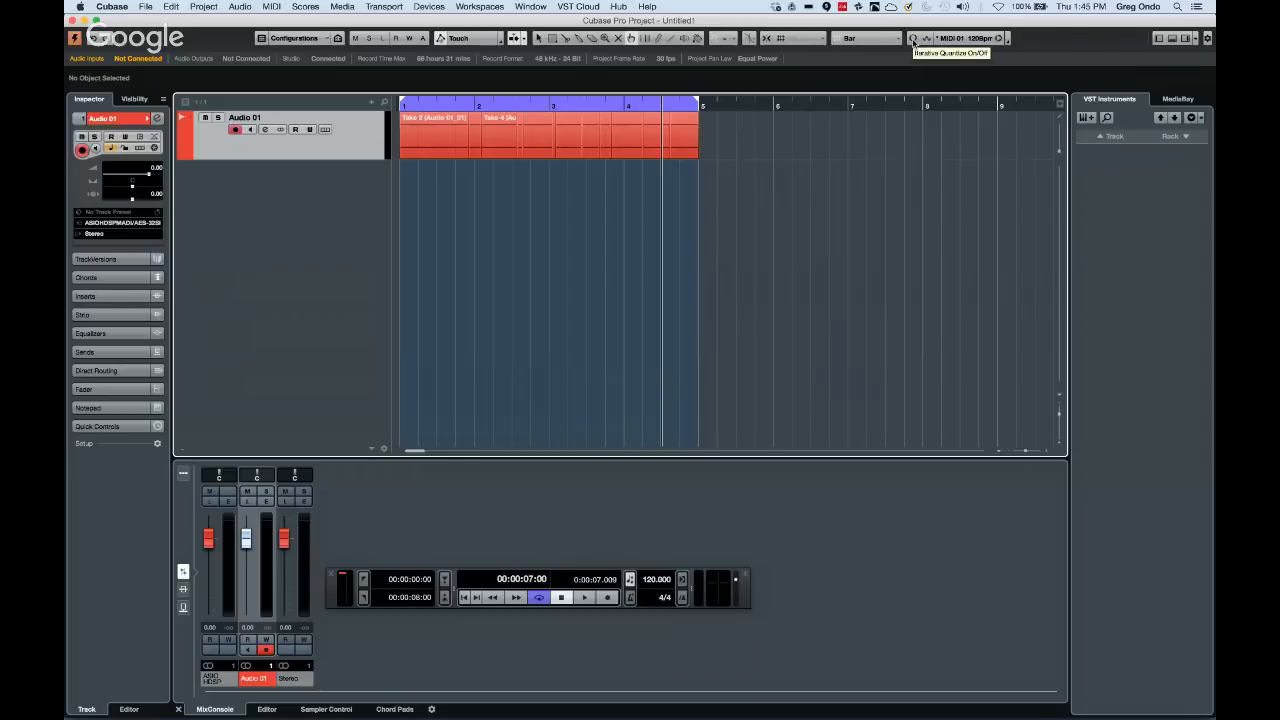
Add one MIDI track below Audio 01
right_click(347, 198)
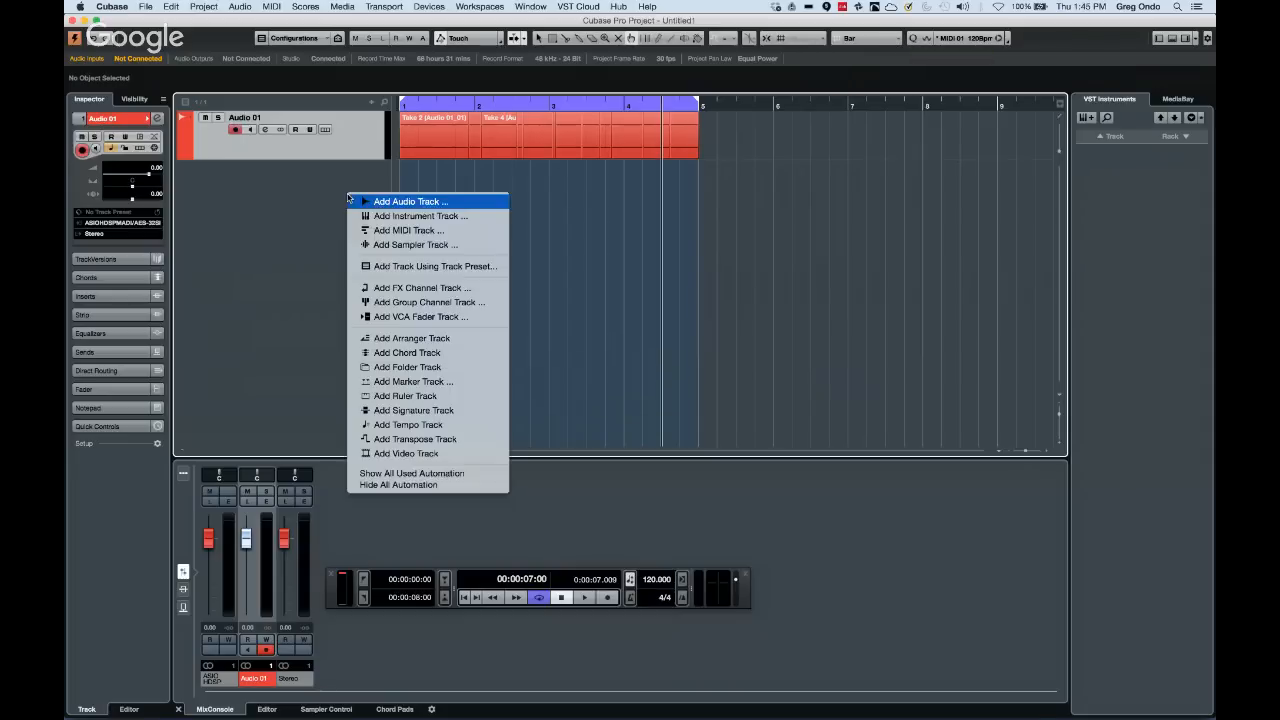
left_click(417, 233)
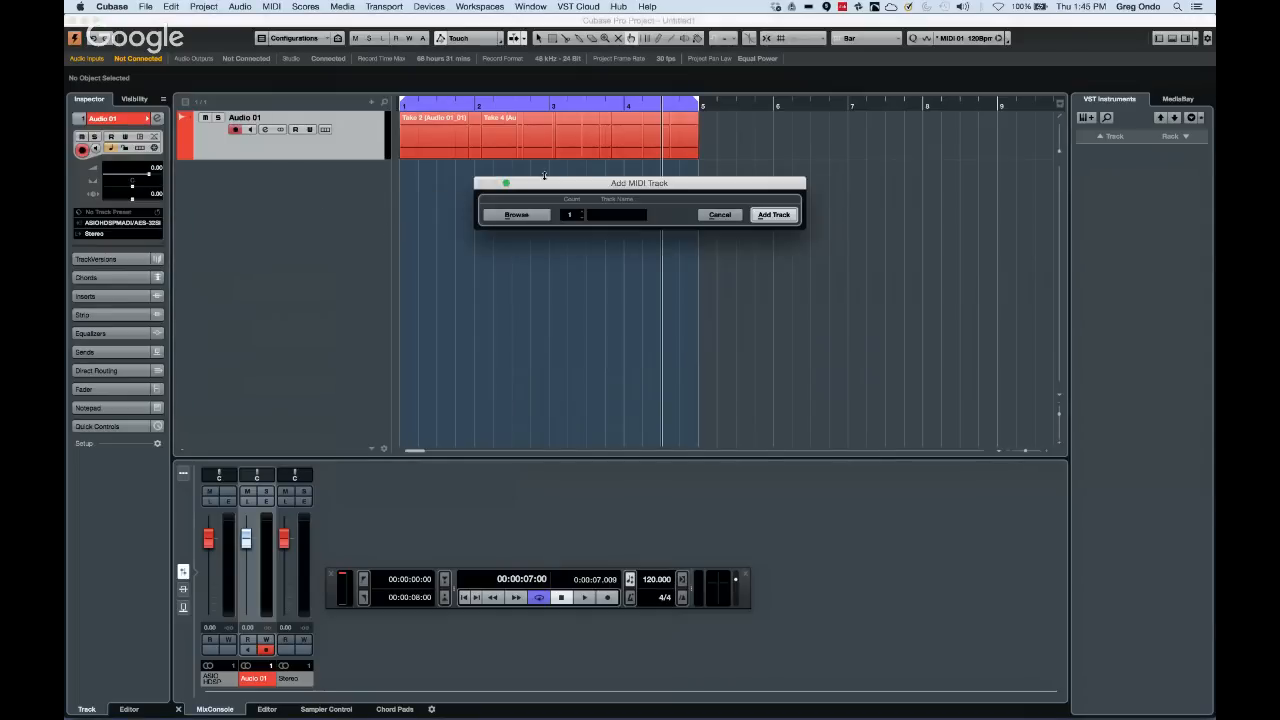
left_click(772, 215)
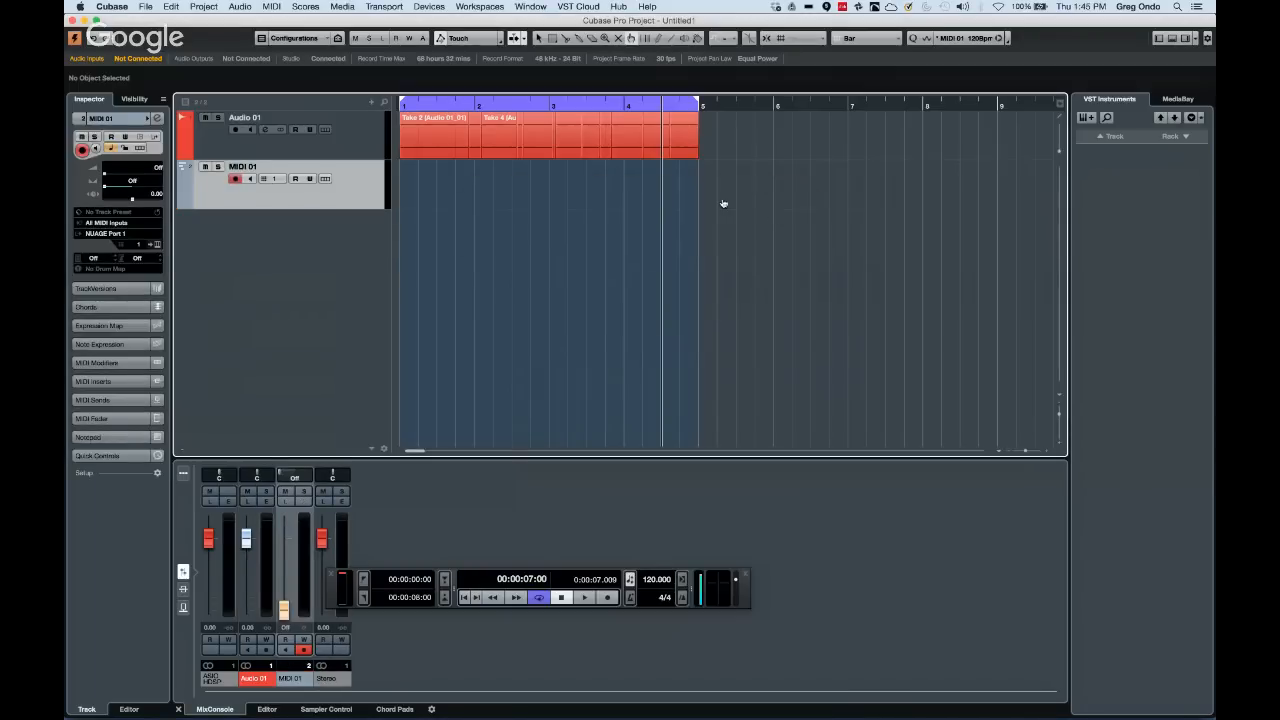
Create an empty part between the locators on the MIDI 01 track and open it in the Key Editor
right_click(490, 183)
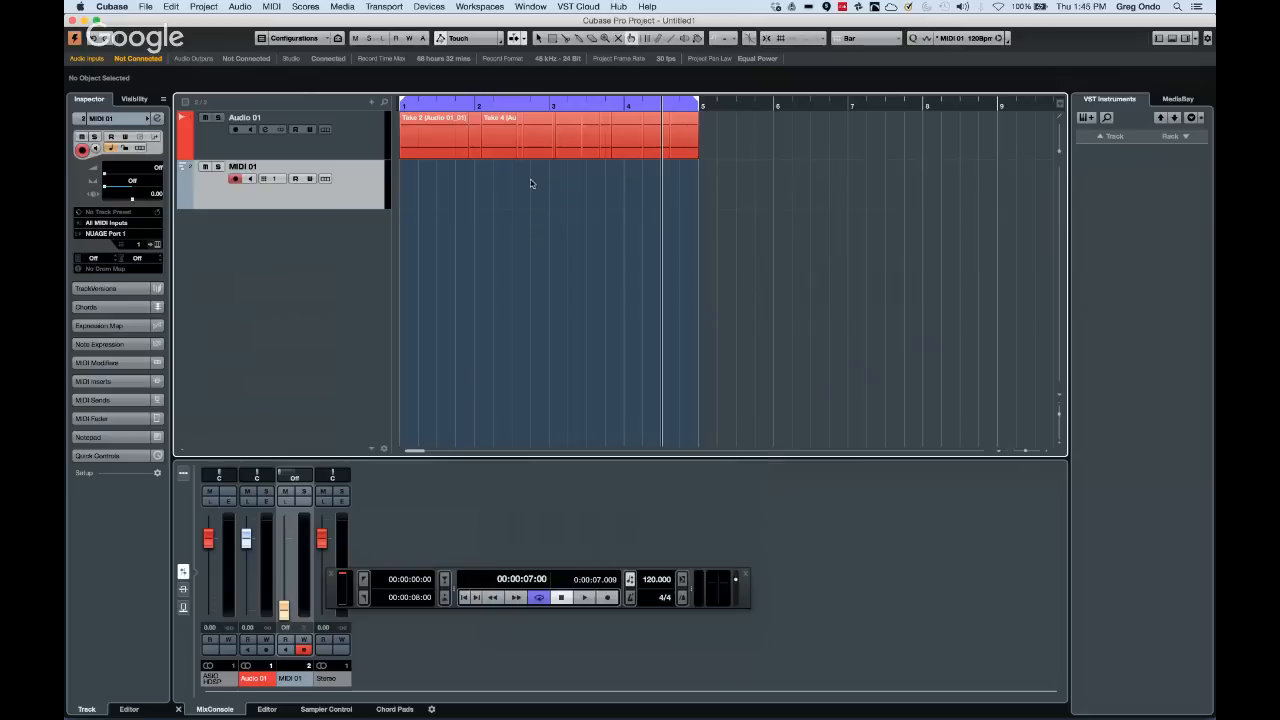
left_click(530, 190)
double_click(530, 184)
double_click(530, 184)
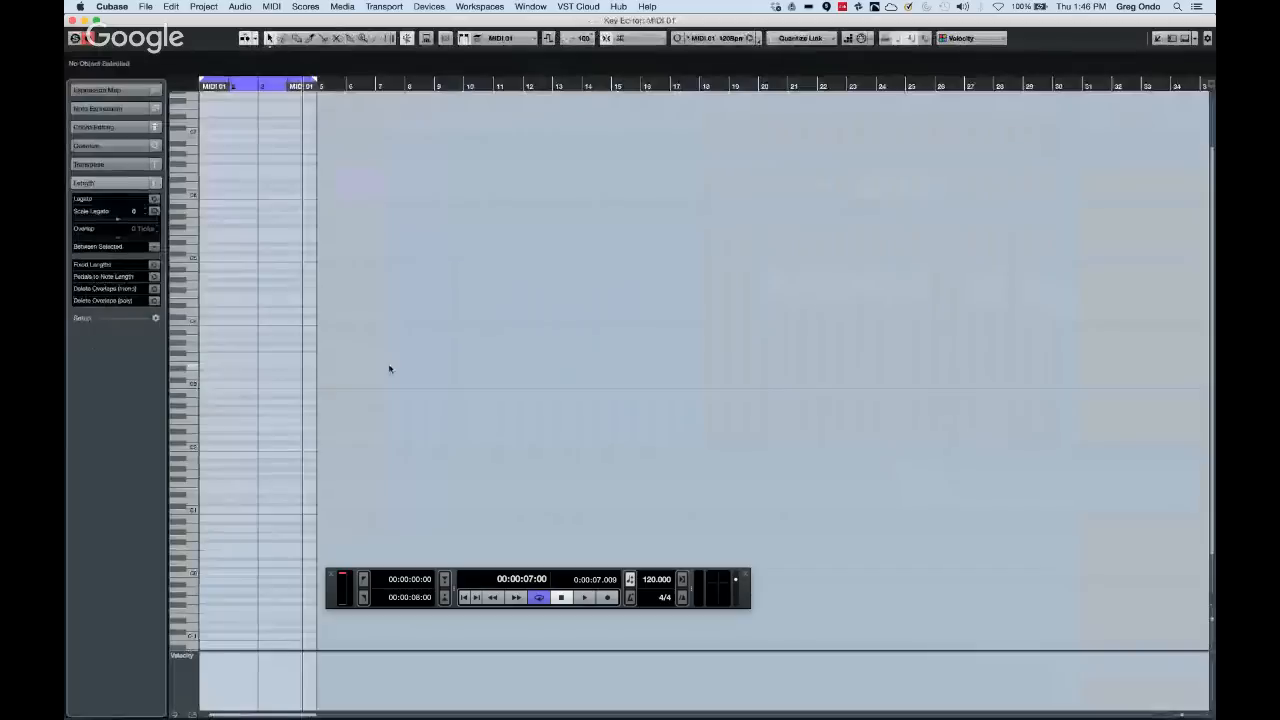
Place the cursor at the part's start, zoom in until the four bars fill most of the editor, and choose the Draw tool
left_click(1034, 473)
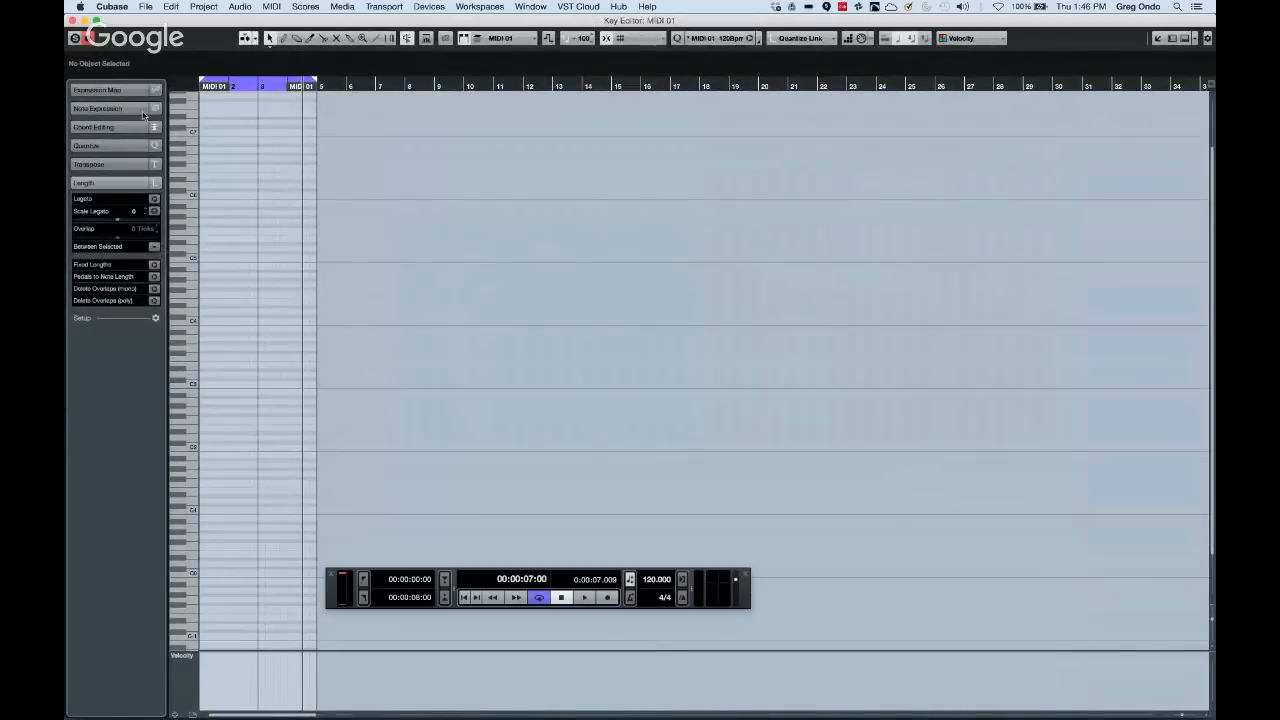
left_click(200, 87)
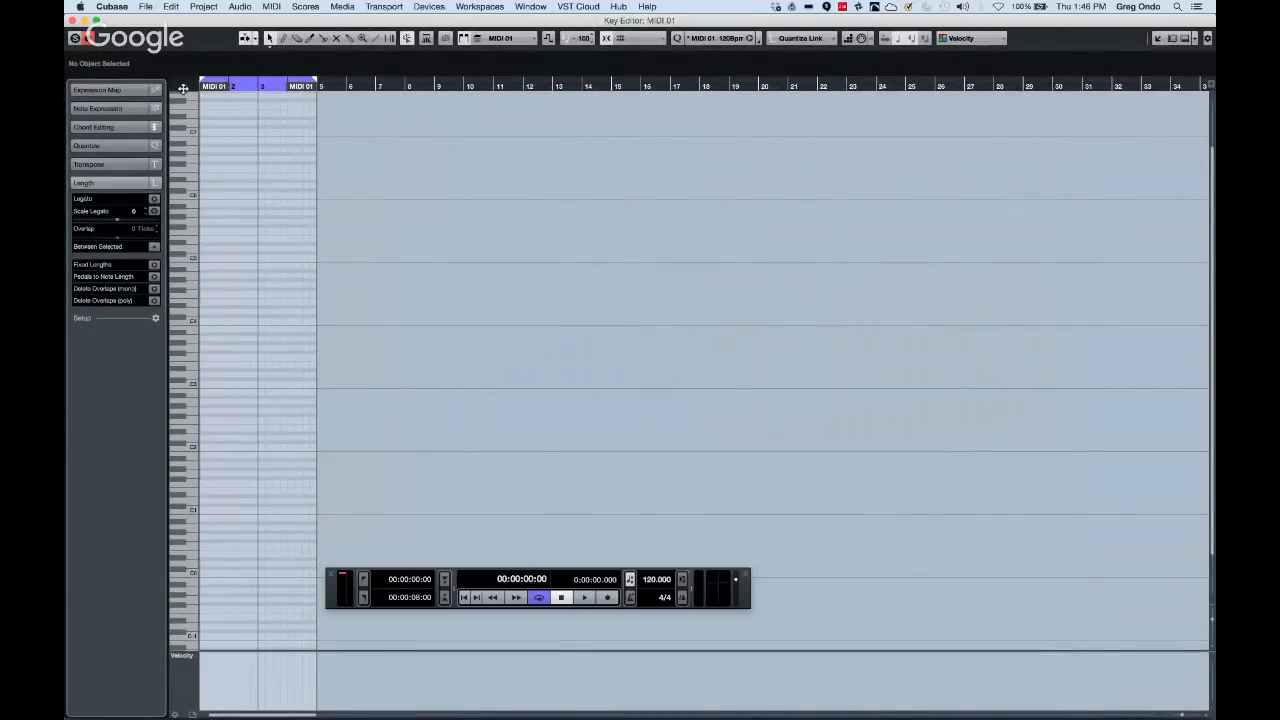
key("h")
key("h")
key("h")
key("h")
key("h")
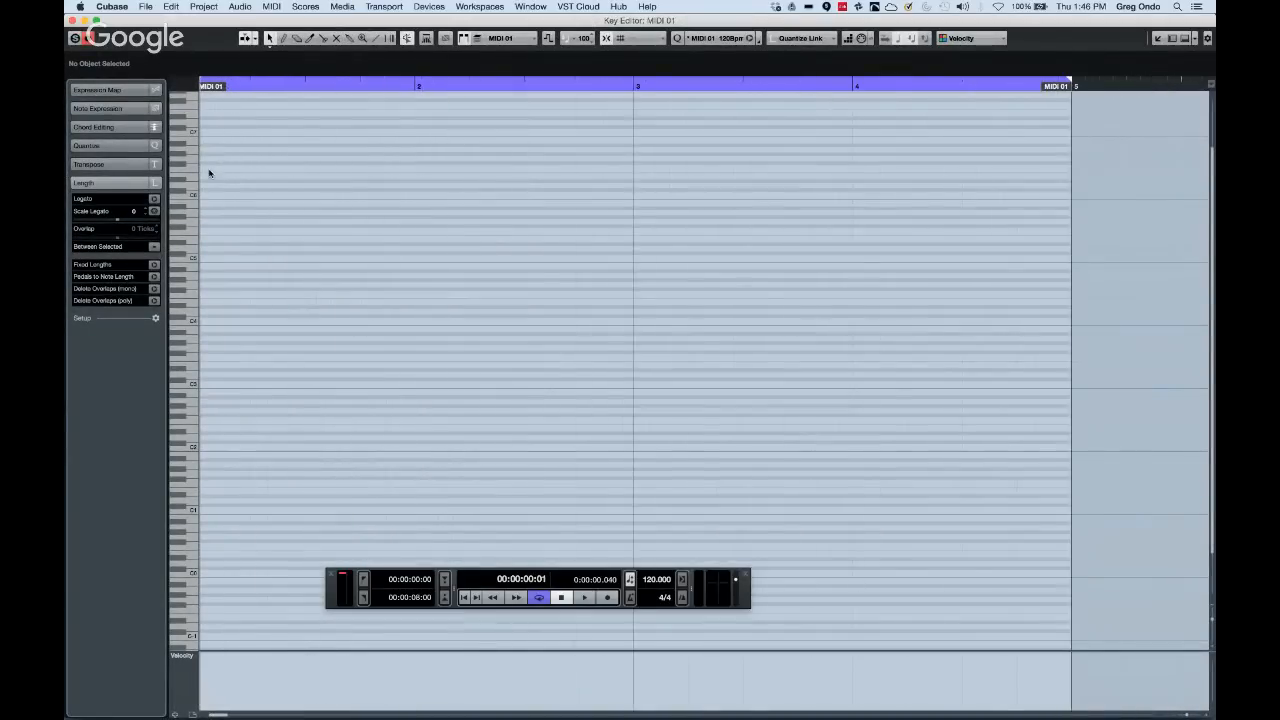
key("g")
right_click(330, 310)
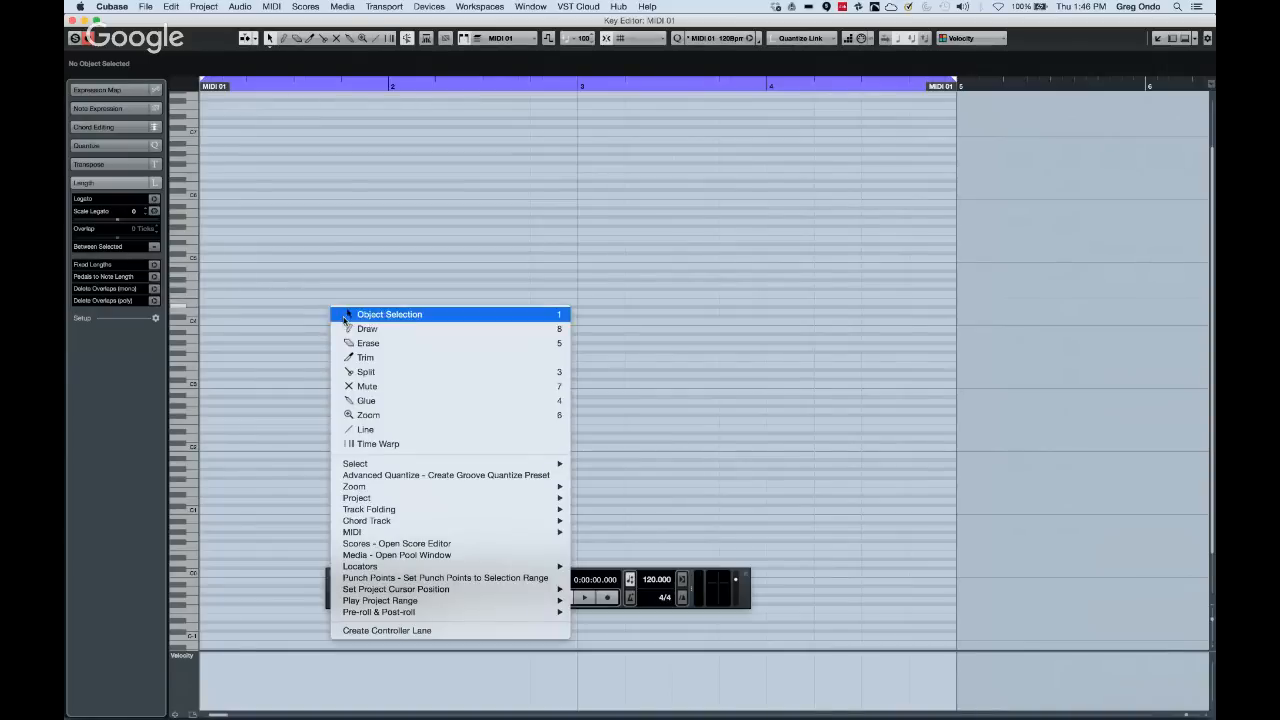
left_click(362, 328)
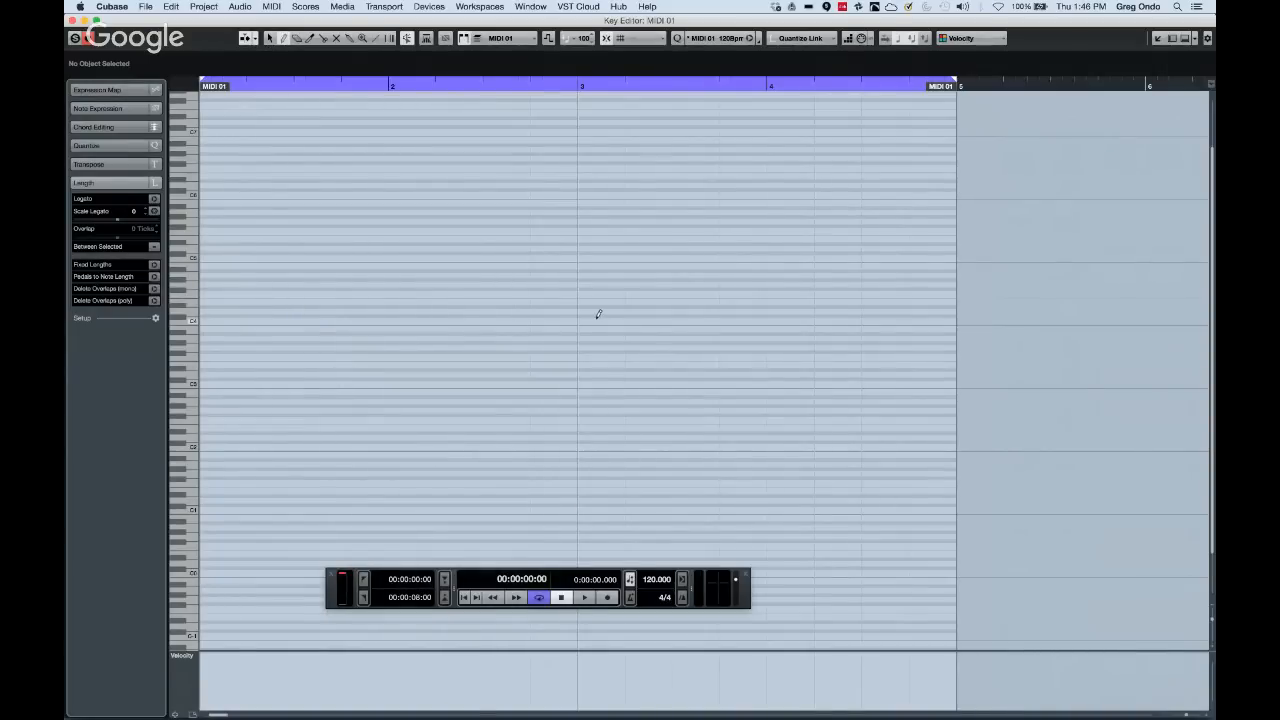
left_click_drag(572, 319, 737, 322)
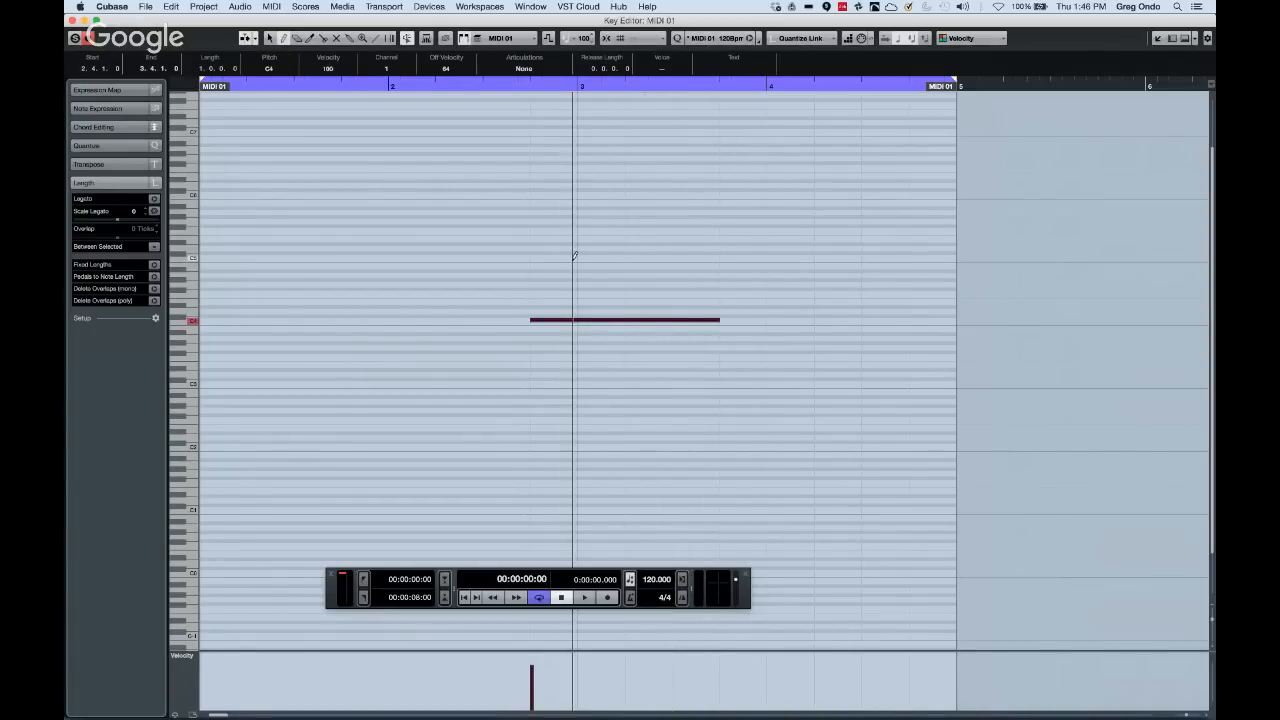
left_click_drag(572, 256, 682, 252)
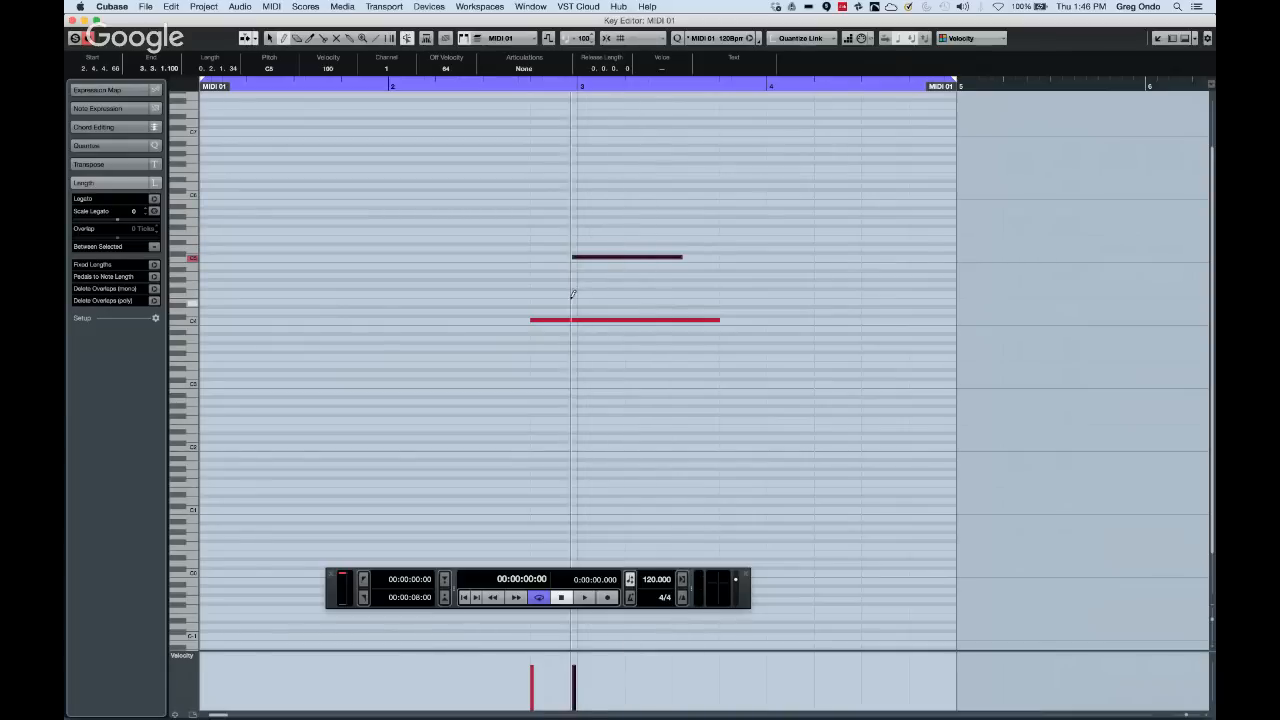
key("super+z")
key("super+z")
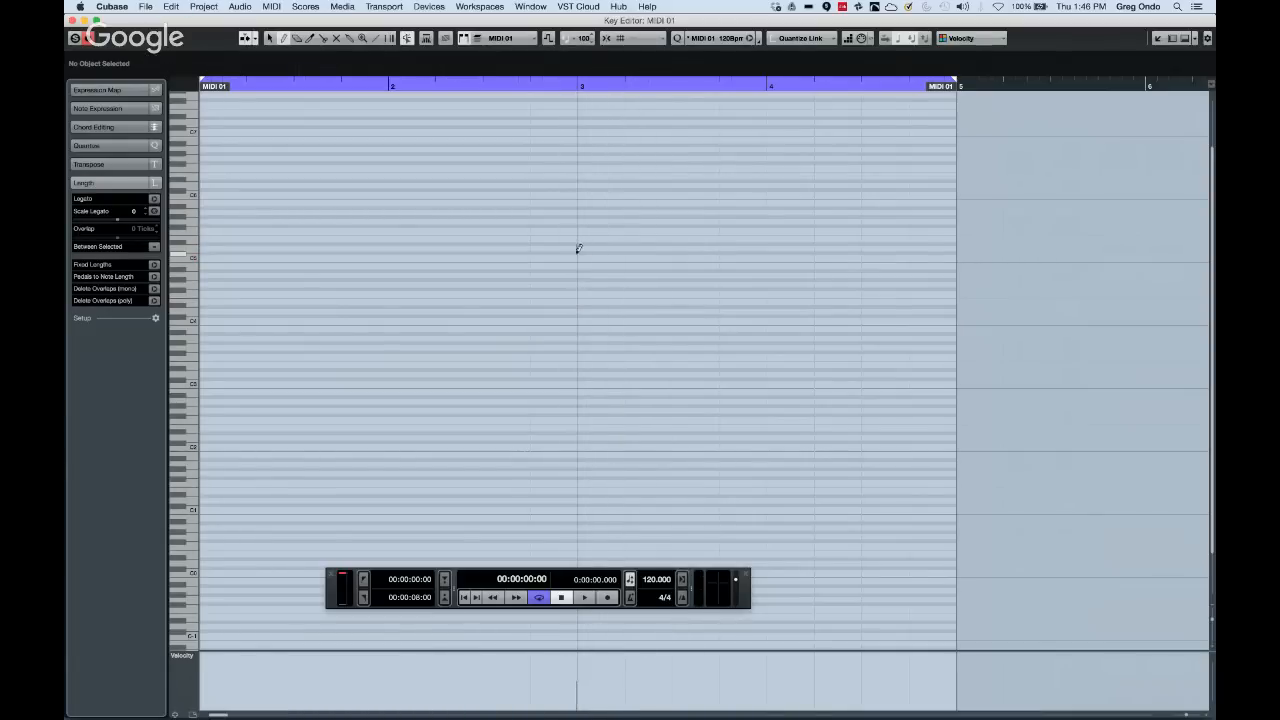
Draw a three-note chord of C#5, F4 and A3 with slightly staggered starts around bar 3, each under a bar long
left_click_drag(577, 252, 690, 251)
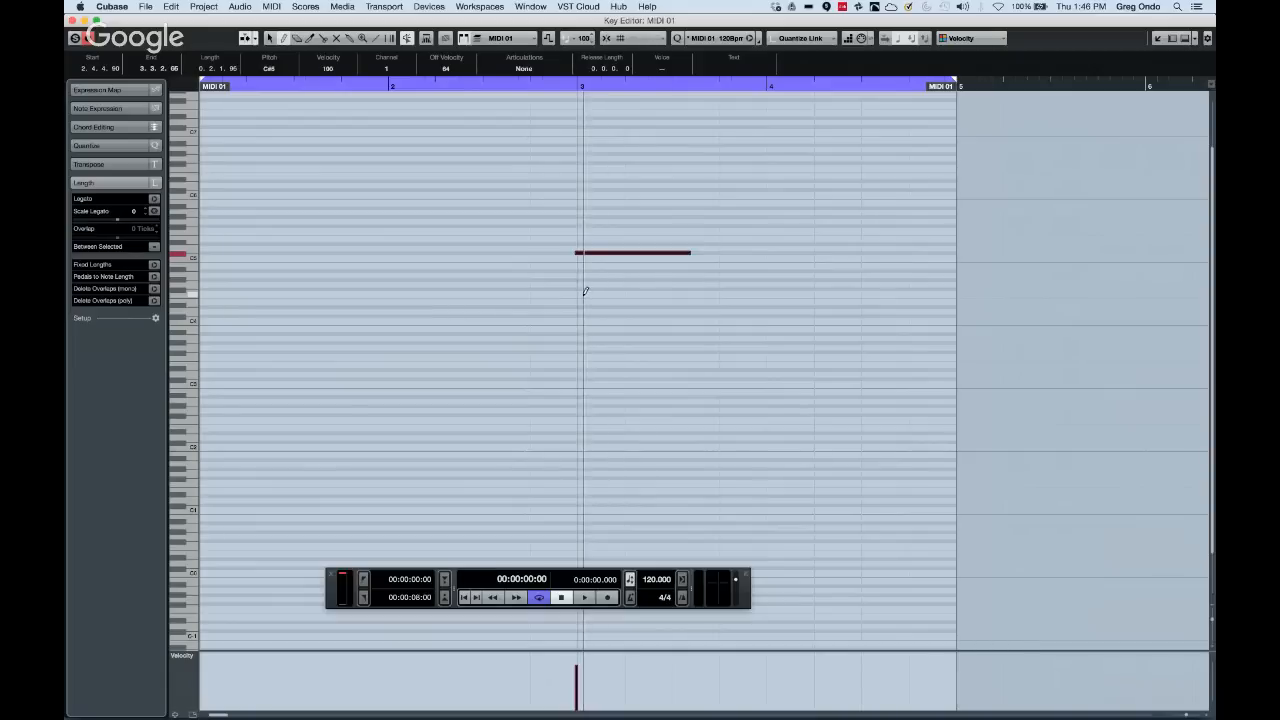
left_click_drag(581, 292, 697, 292)
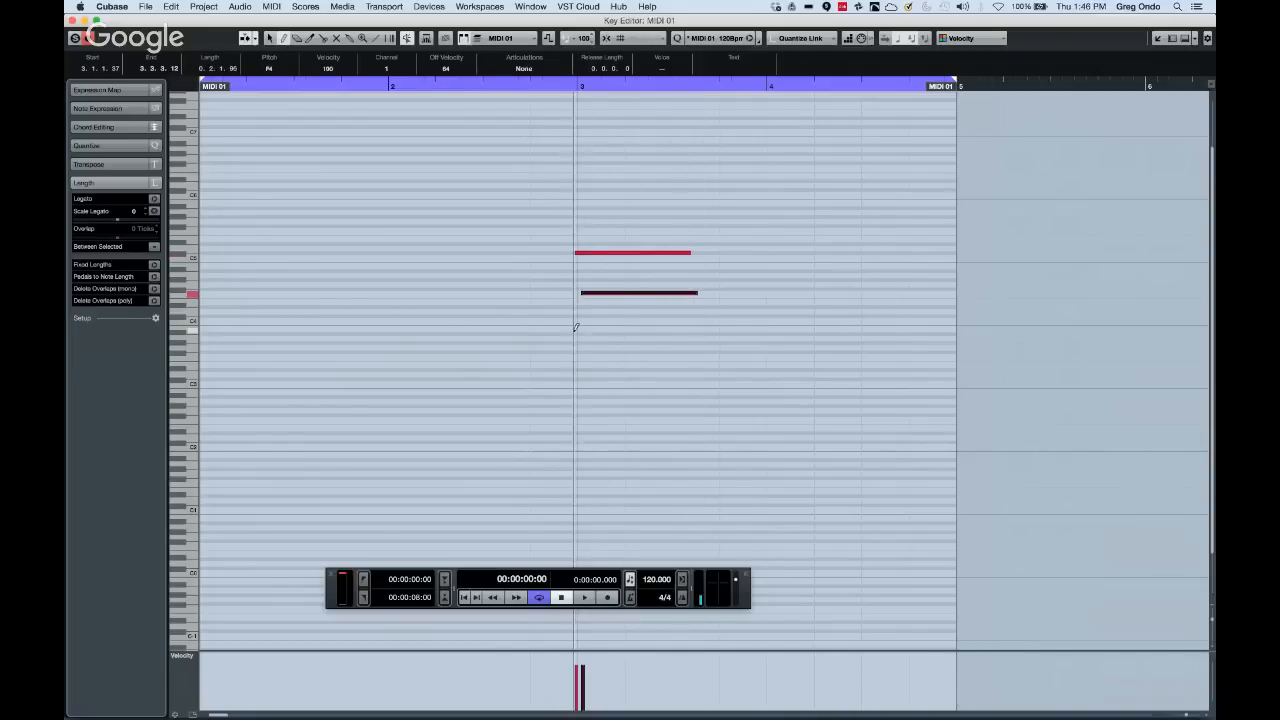
left_click_drag(573, 337, 724, 331)
Select all three chord notes with the Object Selection tool, quantize them, and place the cursor at bar 3 to check their starts
right_click(588, 237)
left_click(620, 243)
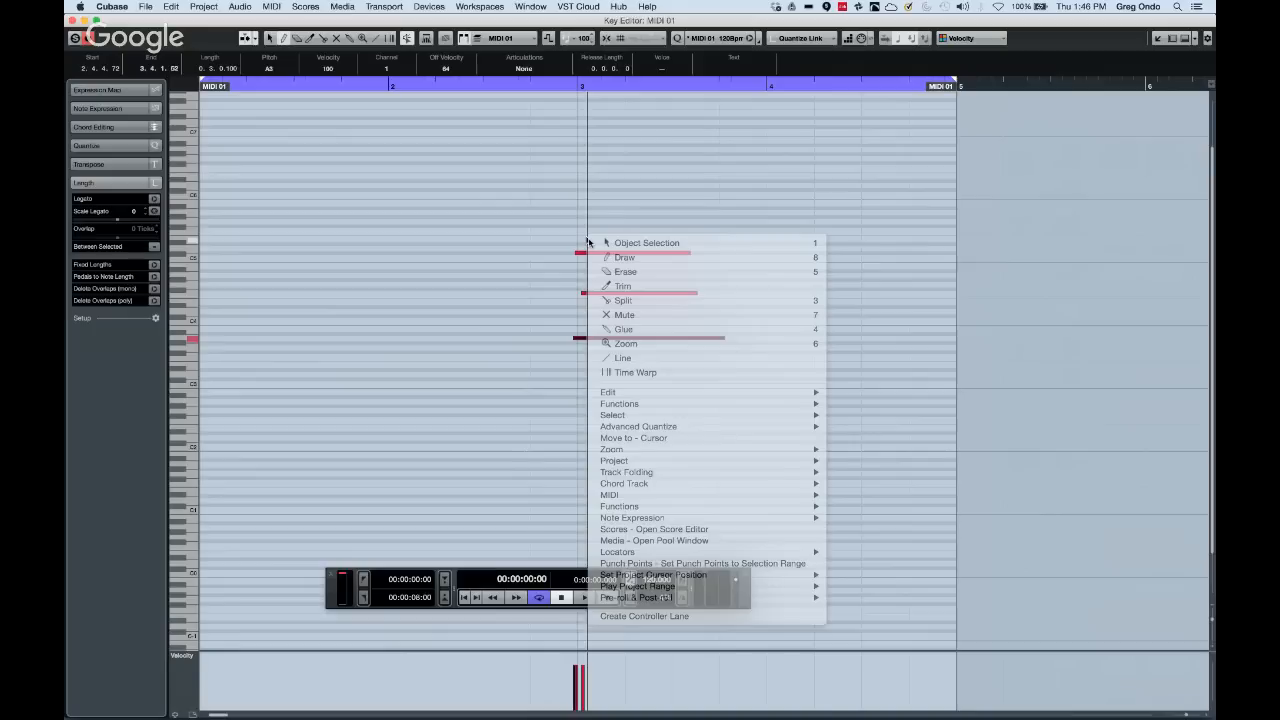
left_click_drag(588, 242, 601, 381)
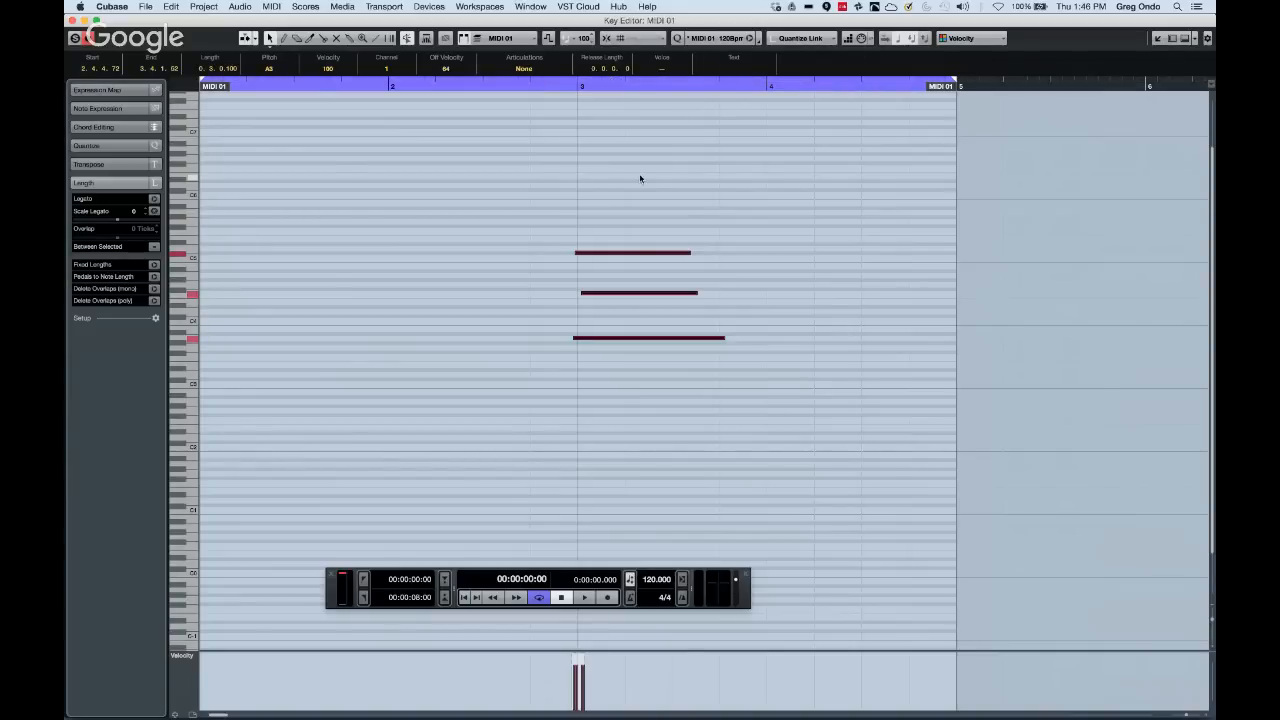
key("q")
left_click(579, 86)
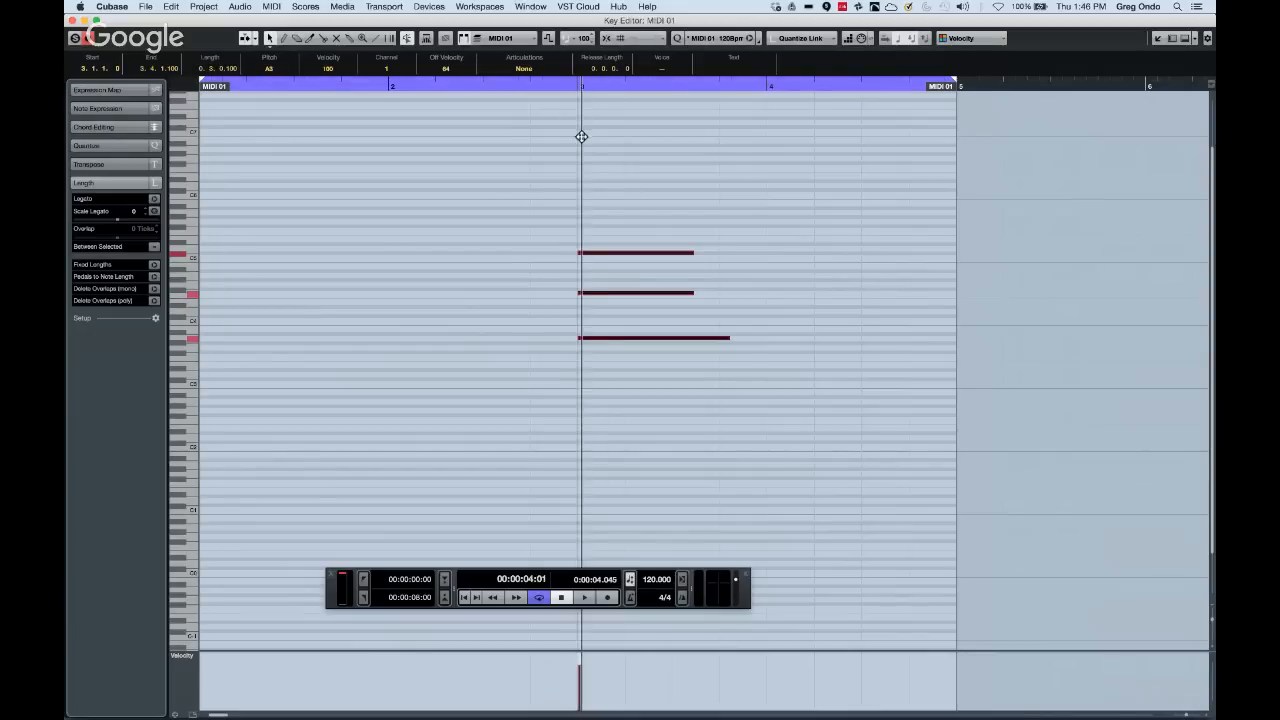
left_click(316, 6)
mouse_move(272, 7)
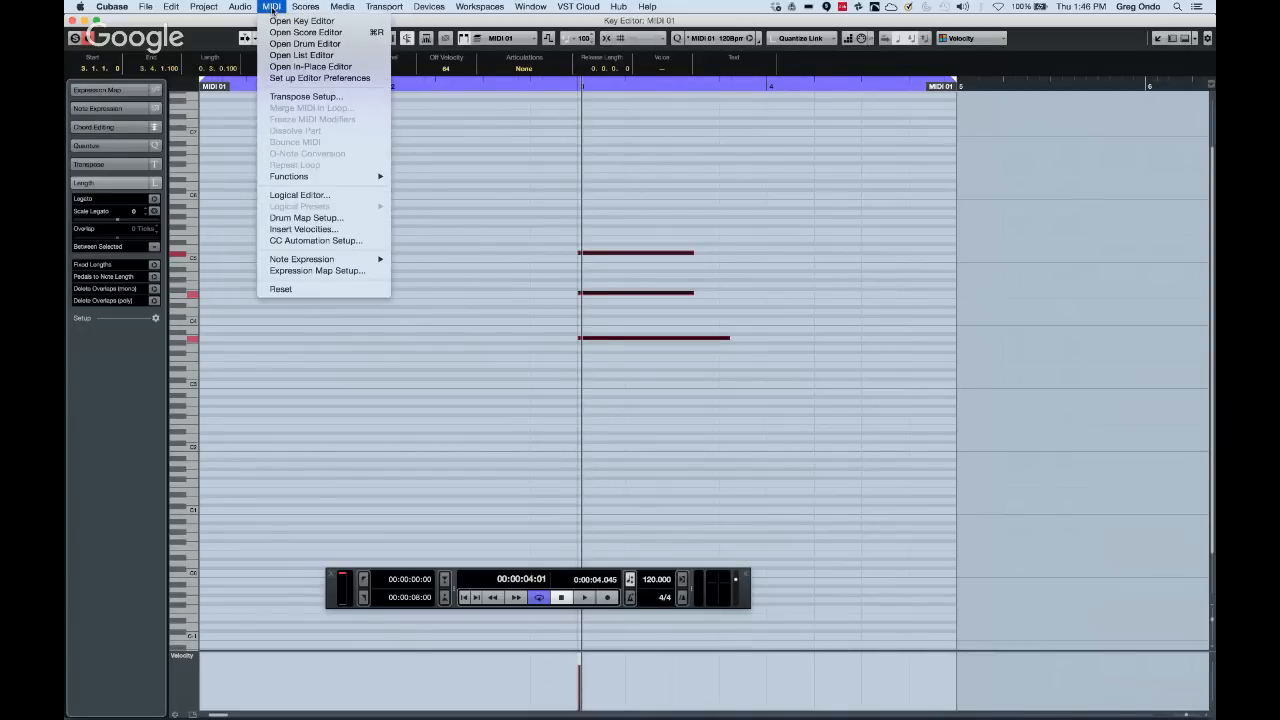
mouse_move(205, 8)
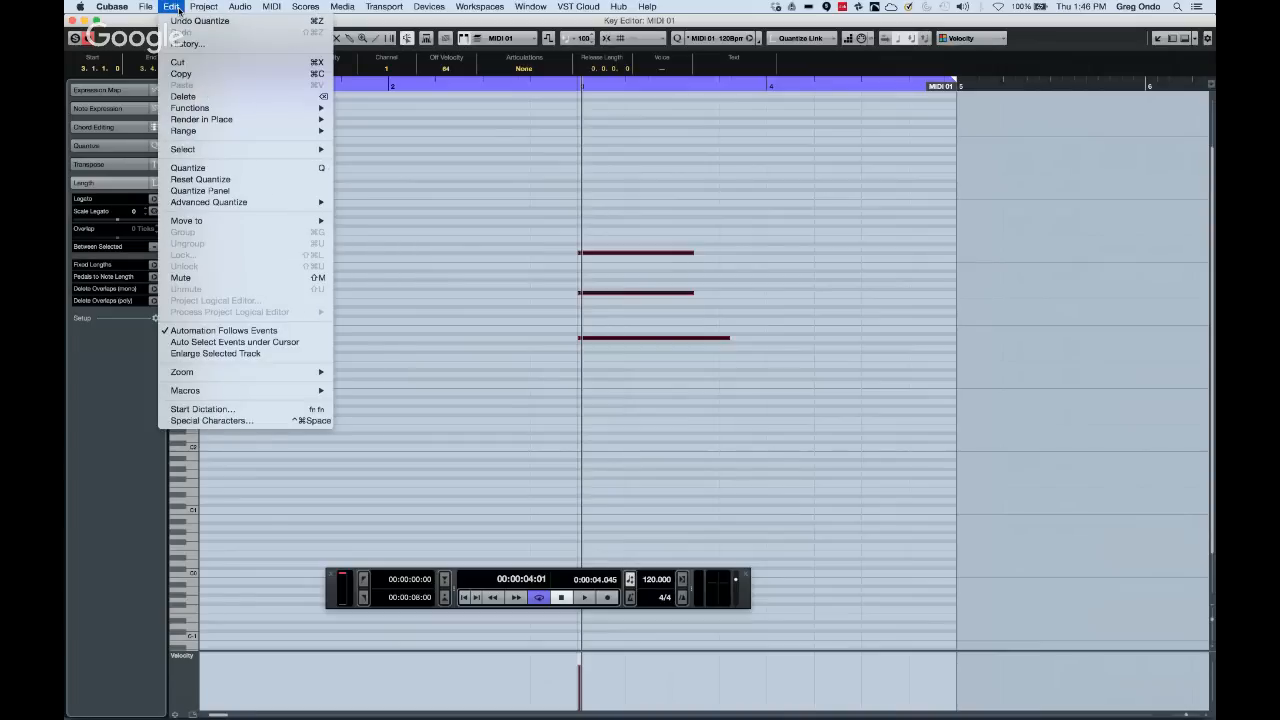
left_click(991, 51)
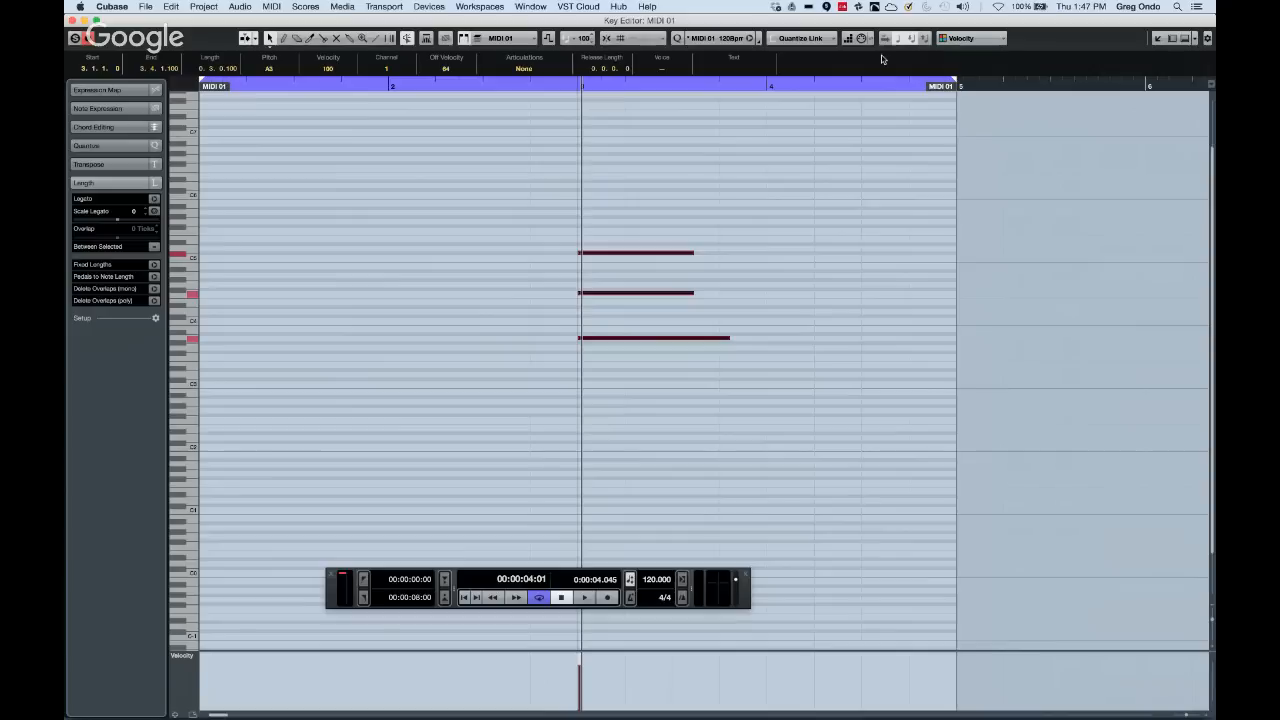
Open the Quantize Panel, move it beside the chord notes, and enable iQ Mode
left_click(758, 40)
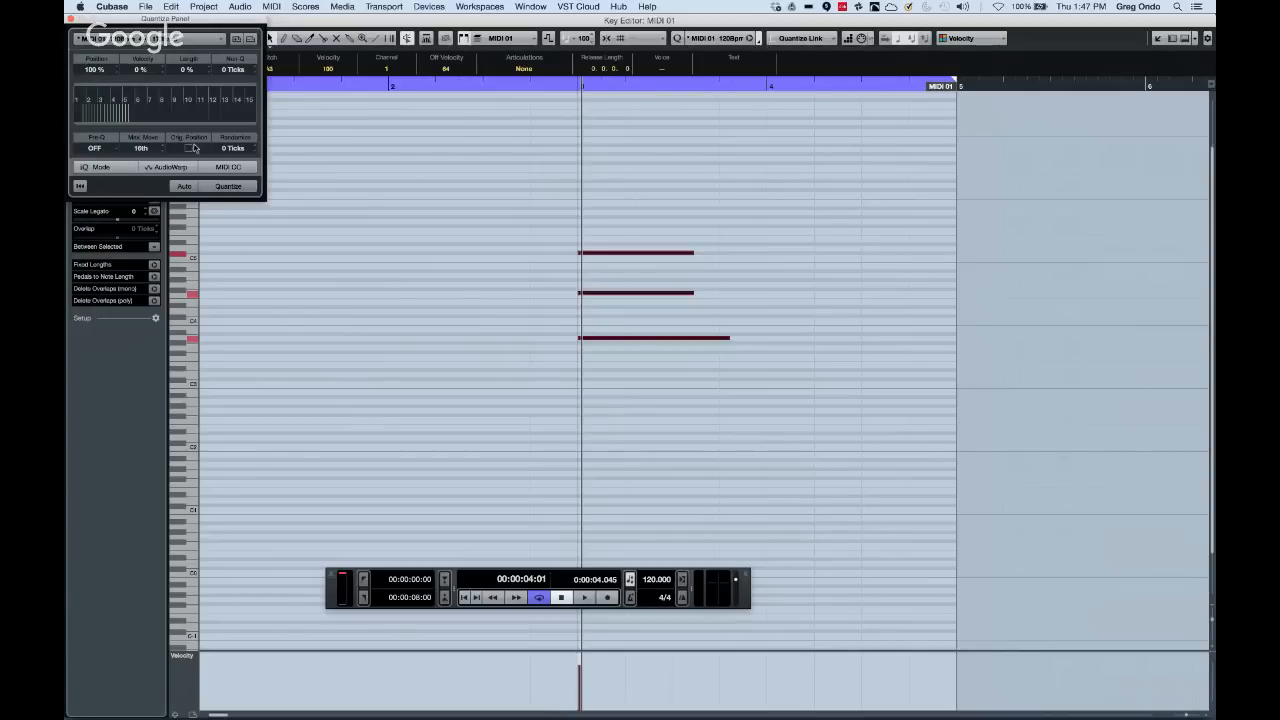
left_click_drag(196, 16, 457, 107)
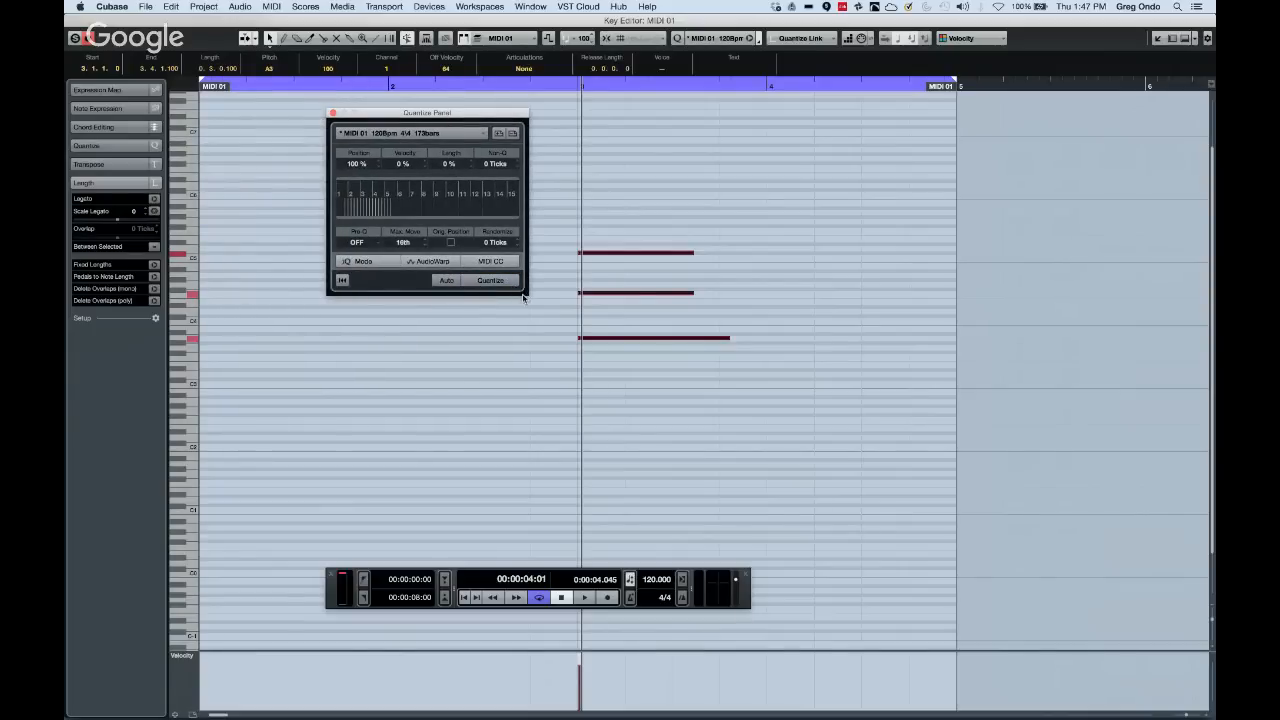
left_click(350, 262)
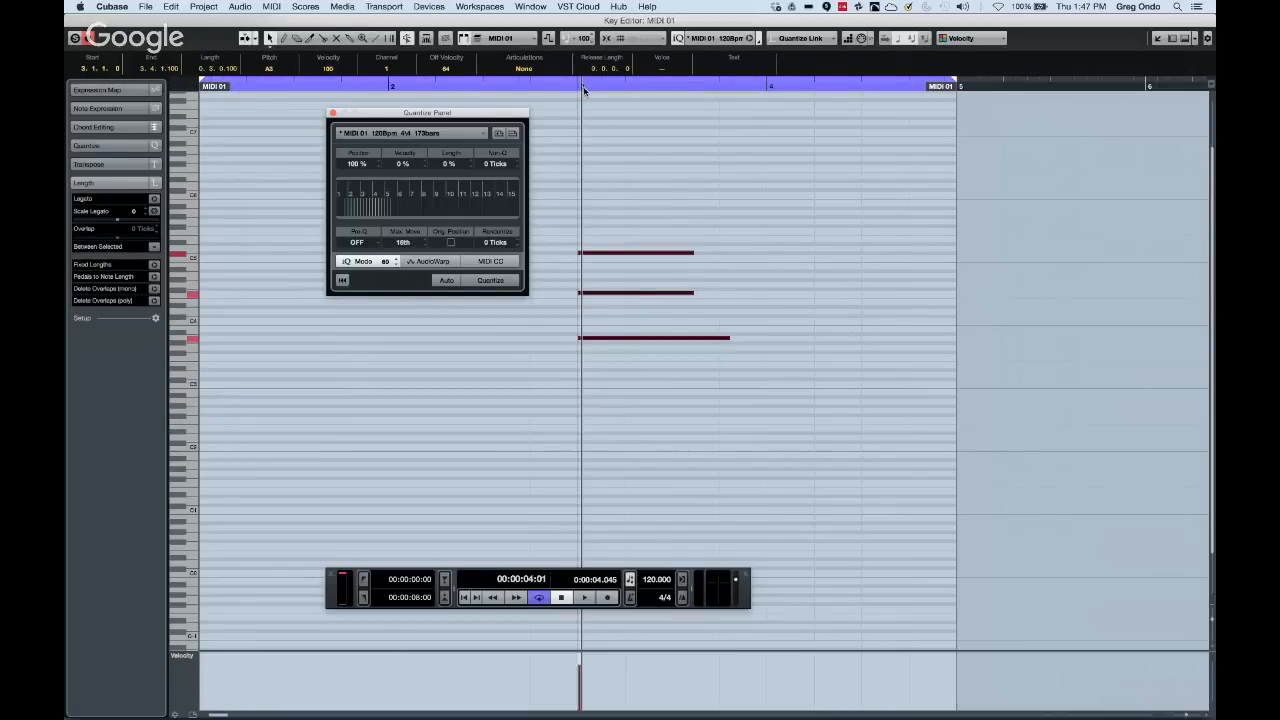
Move the three-note chord slightly late, to about 28 ticks after the start of bar 3
left_click_drag(585, 91, 583, 106)
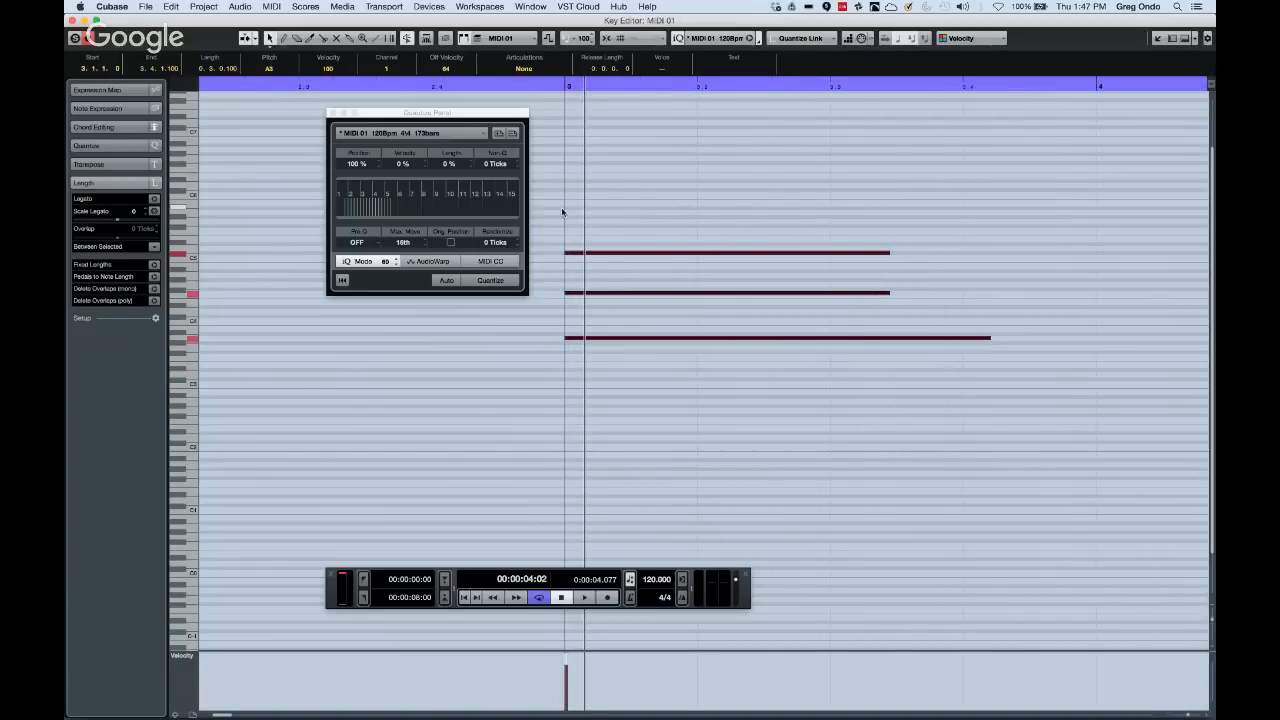
left_click_drag(570, 254, 585, 252)
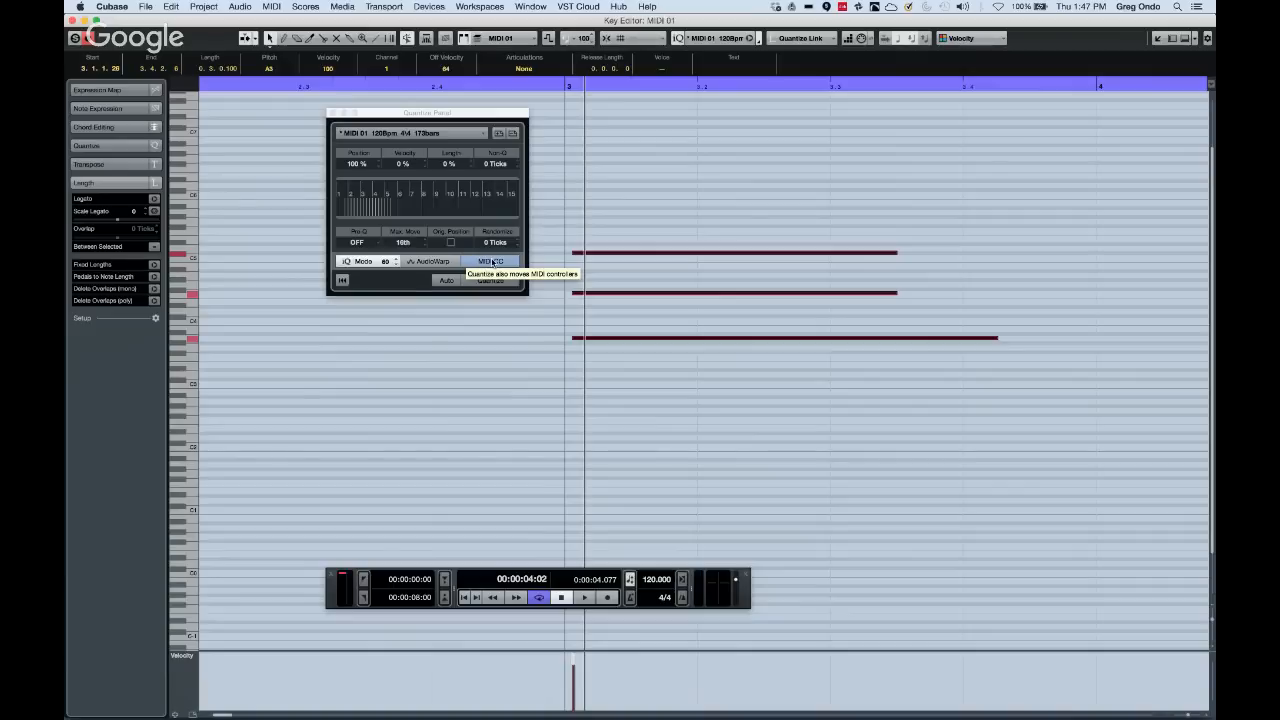
Try a single iQ quantize pass on the late chord and undo it
key("q")
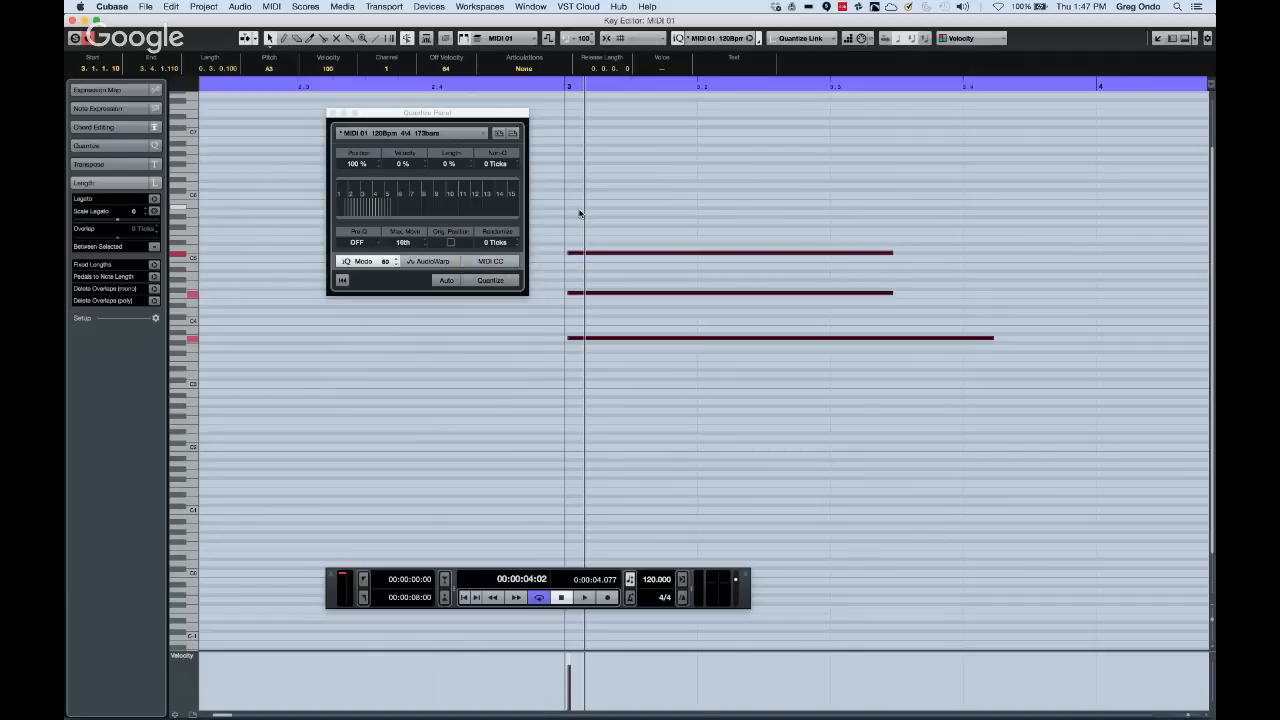
key("super+z")
Place the project cursor at the start of bar 3 with the grid magnified around the chord's start
left_click(567, 86)
key("h")
key("h")
key("h")
key("h")
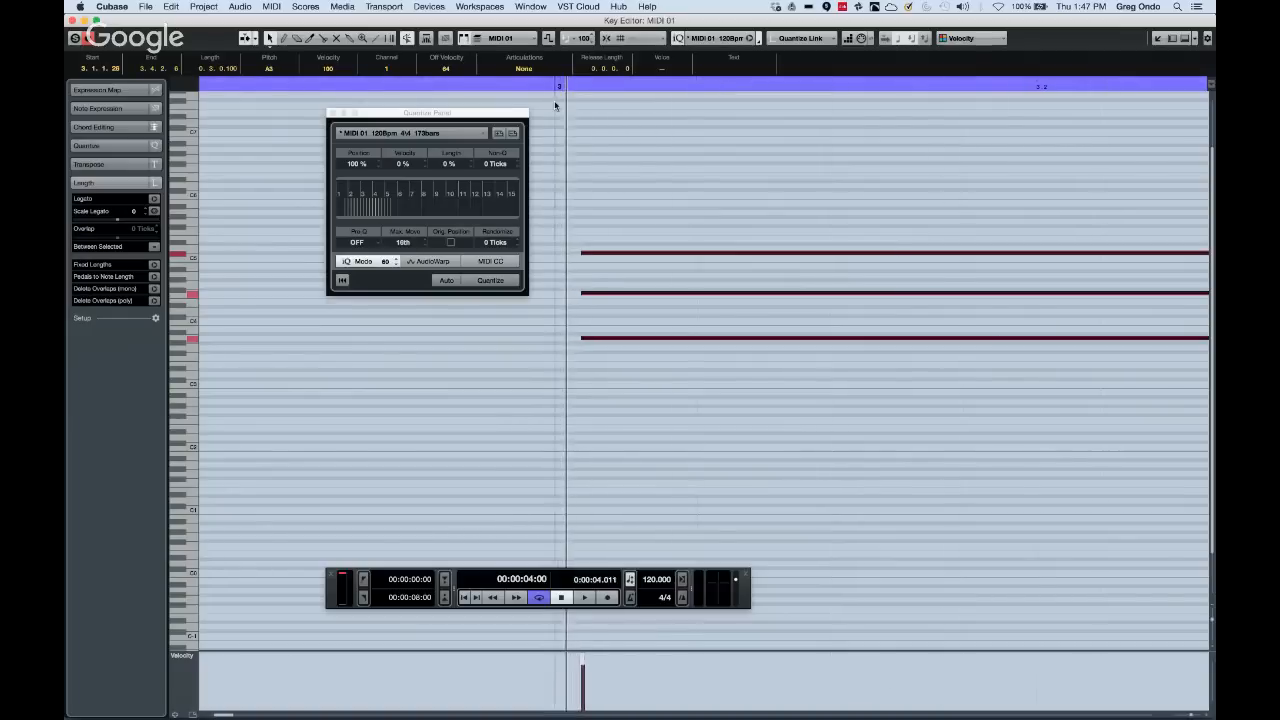
left_click_drag(555, 106, 542, 106)
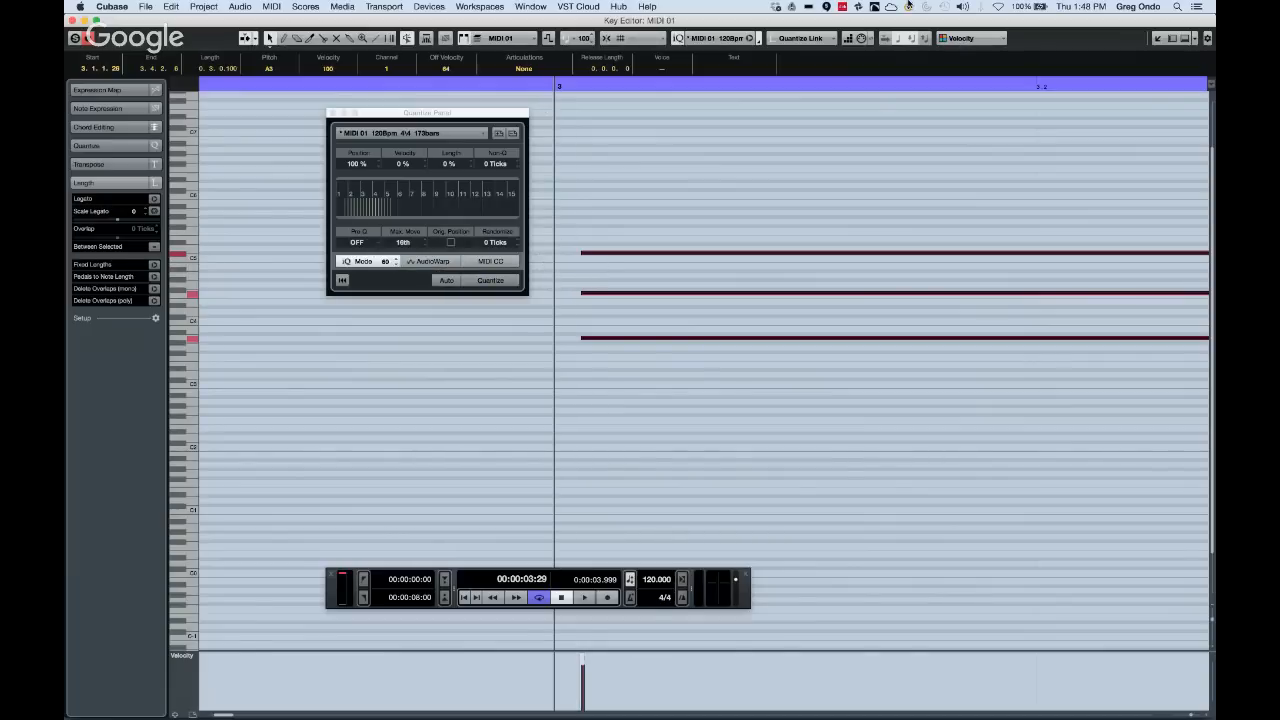
Try repeated iQ quantize passes that pull the chord gradually toward bar 3, and undo them all
key("q")
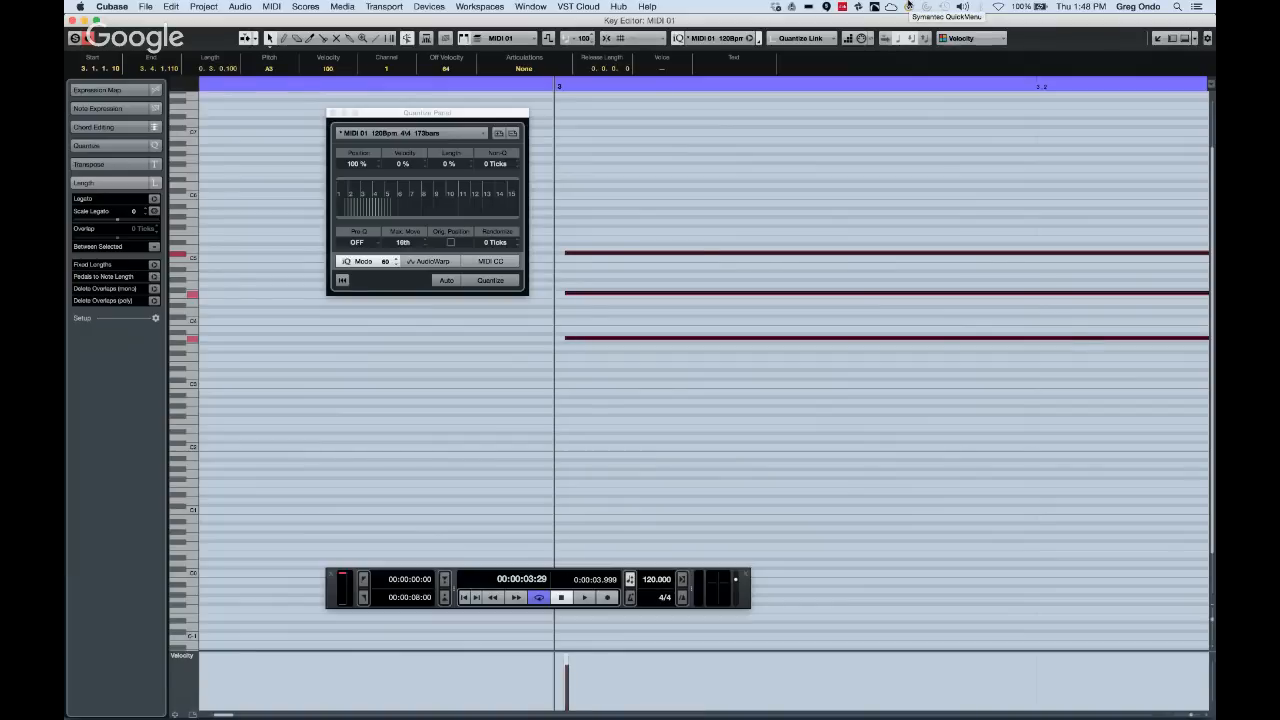
key("q")
key("q")
key("q")
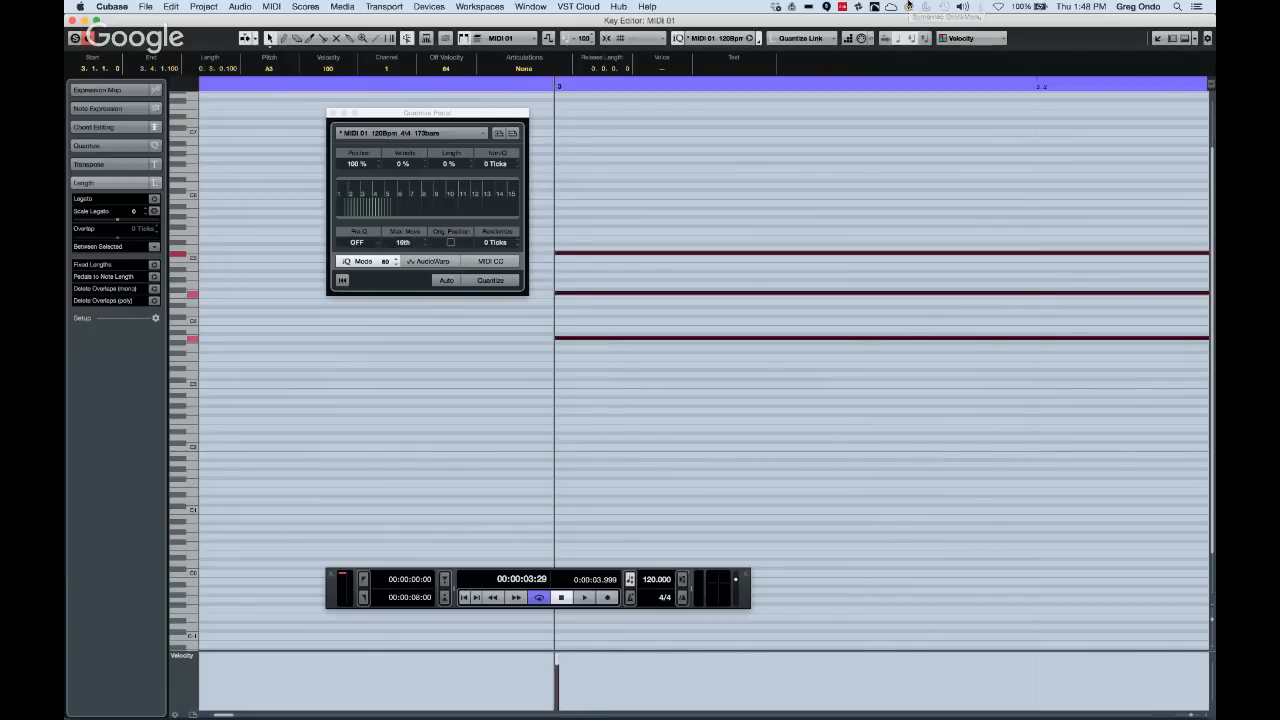
key("super+z")
key("super+z")
key("super+z")
key("q")
key("super+z")
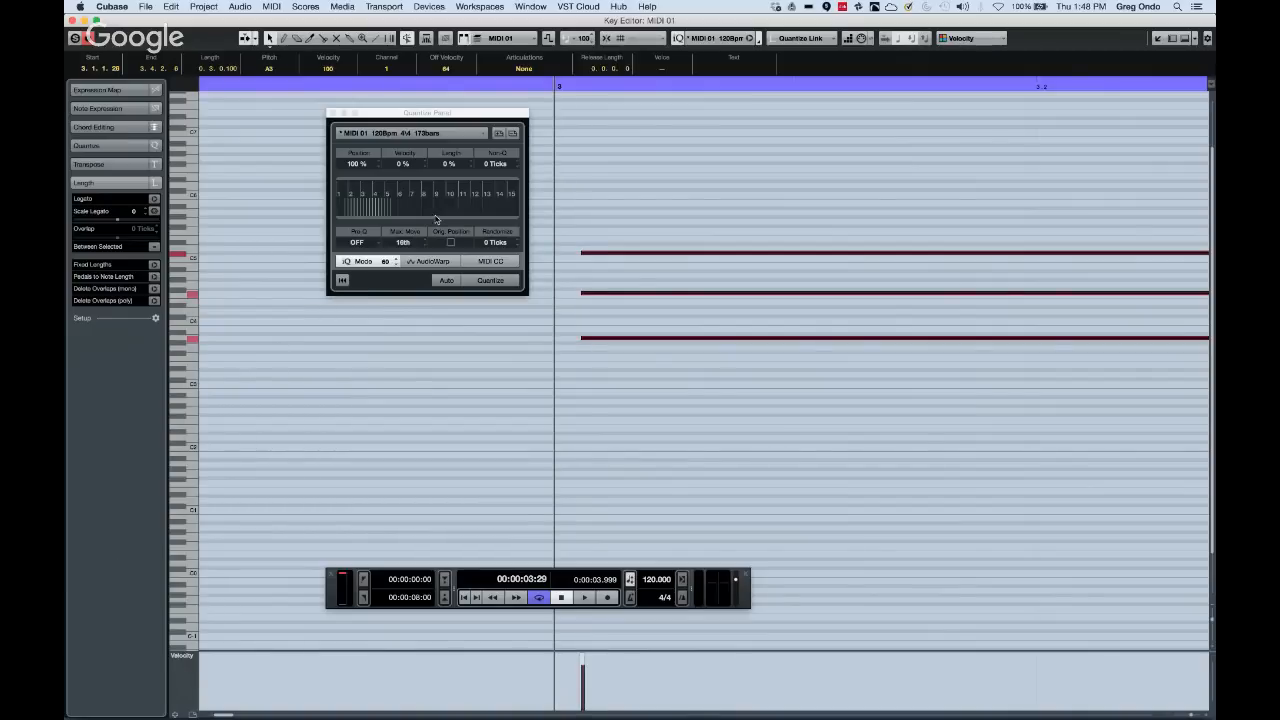
Turn off iQ Mode, quantize the chord onto bar 3, and close the Key Editor
left_click(369, 262)
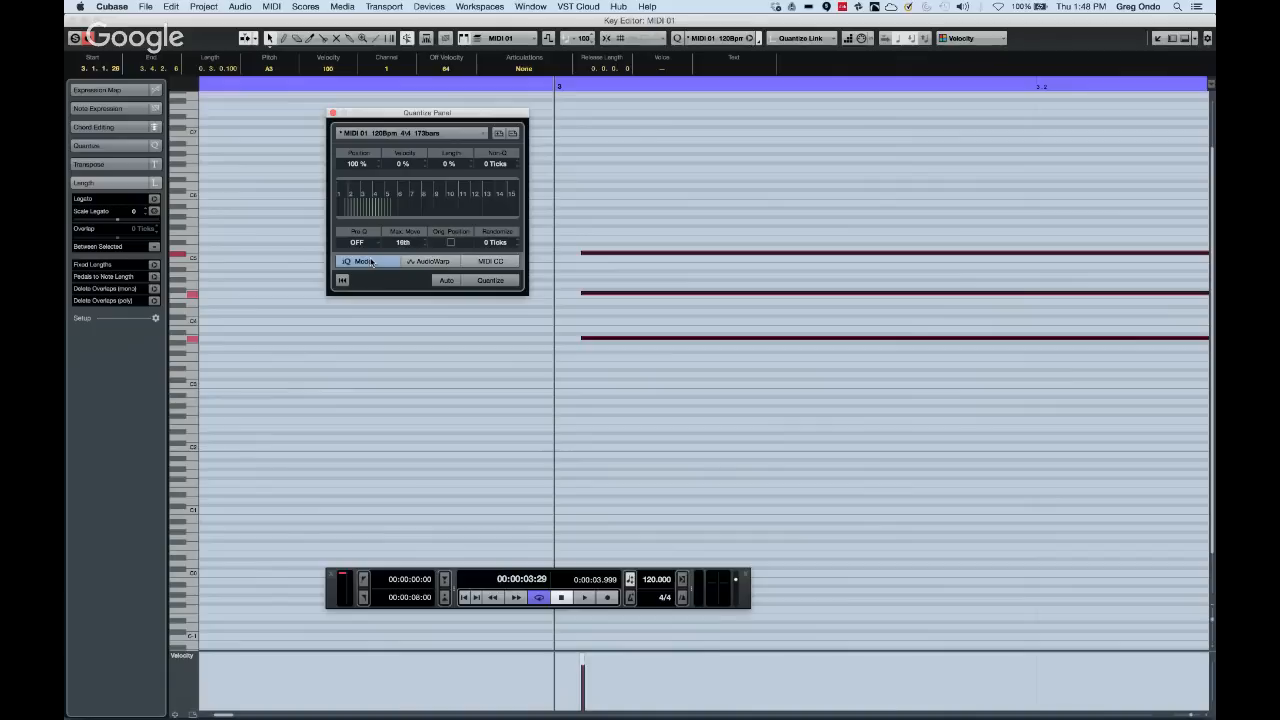
key("q")
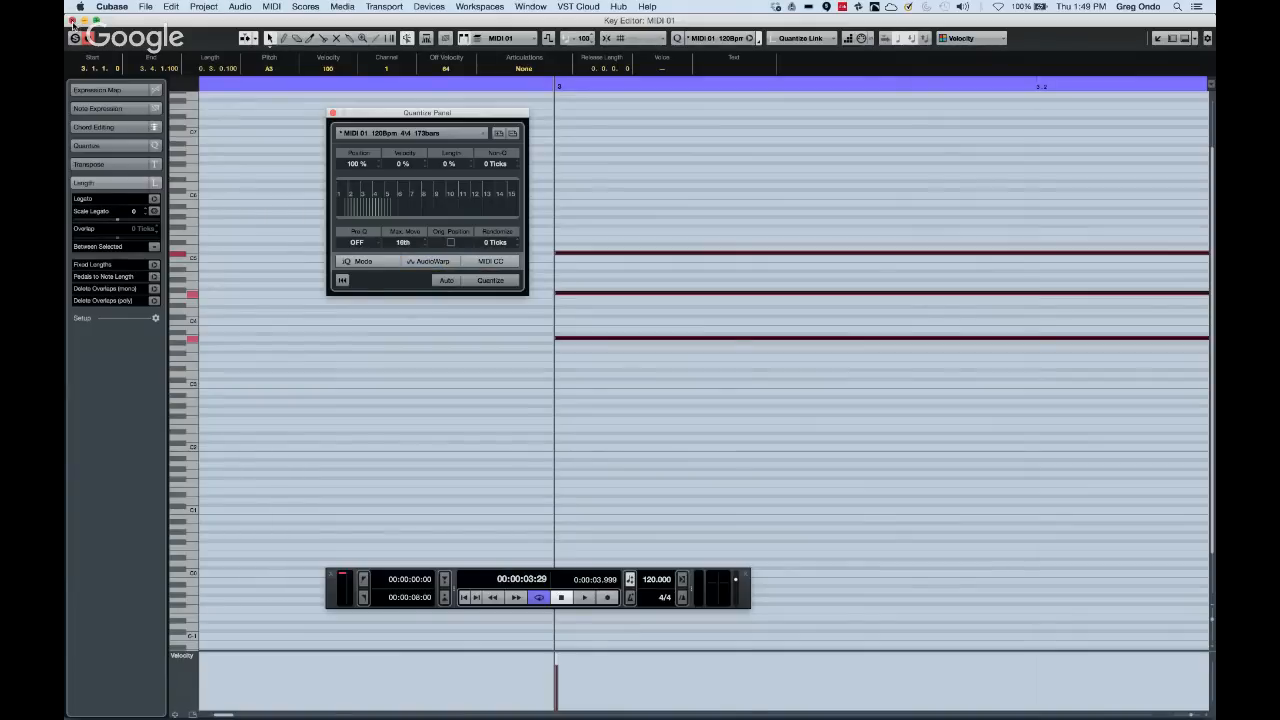
left_click(74, 20)
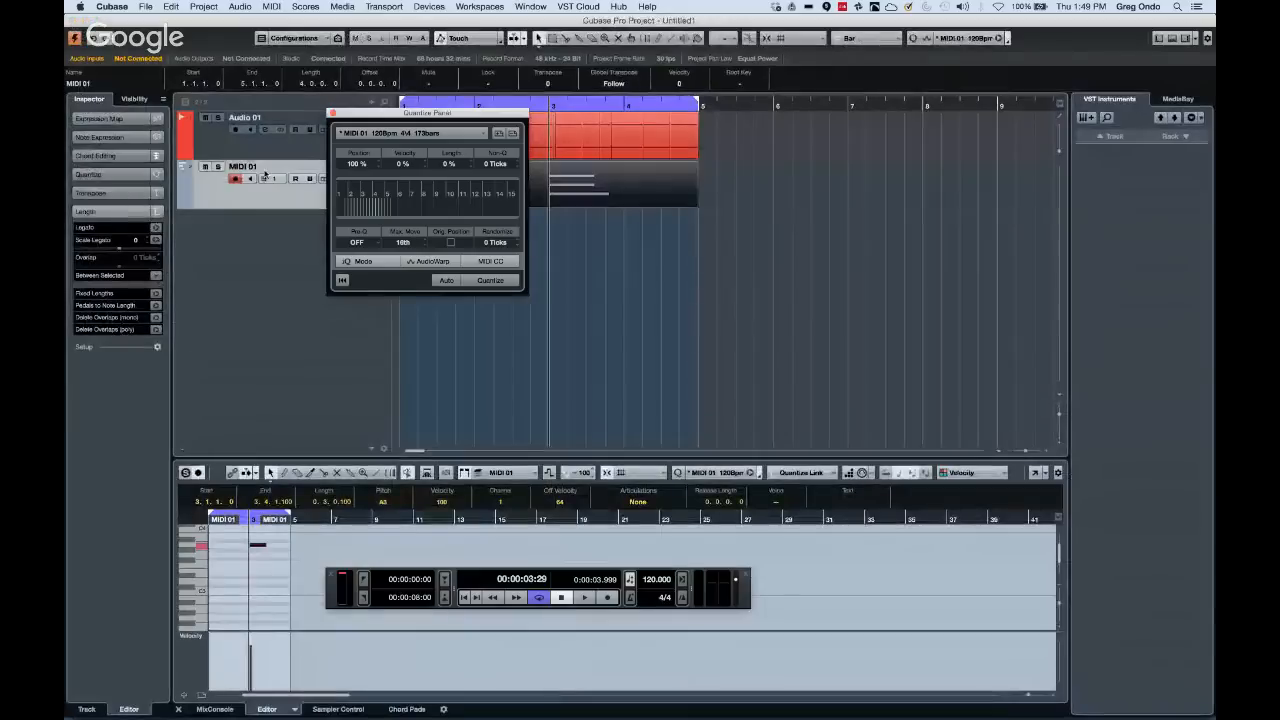
Close the Quantize Panel and, with Audio 01 selected, add one stereo audio track from the empty track list area
left_click(239, 152)
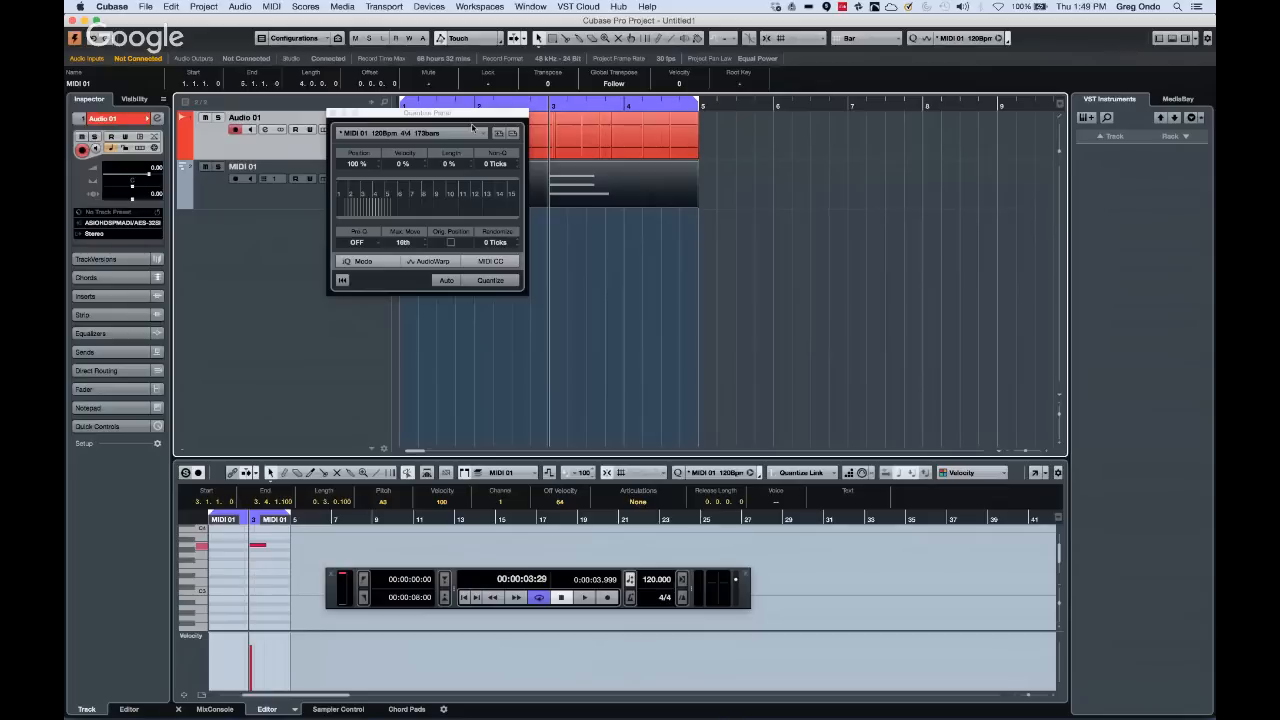
left_click(334, 113)
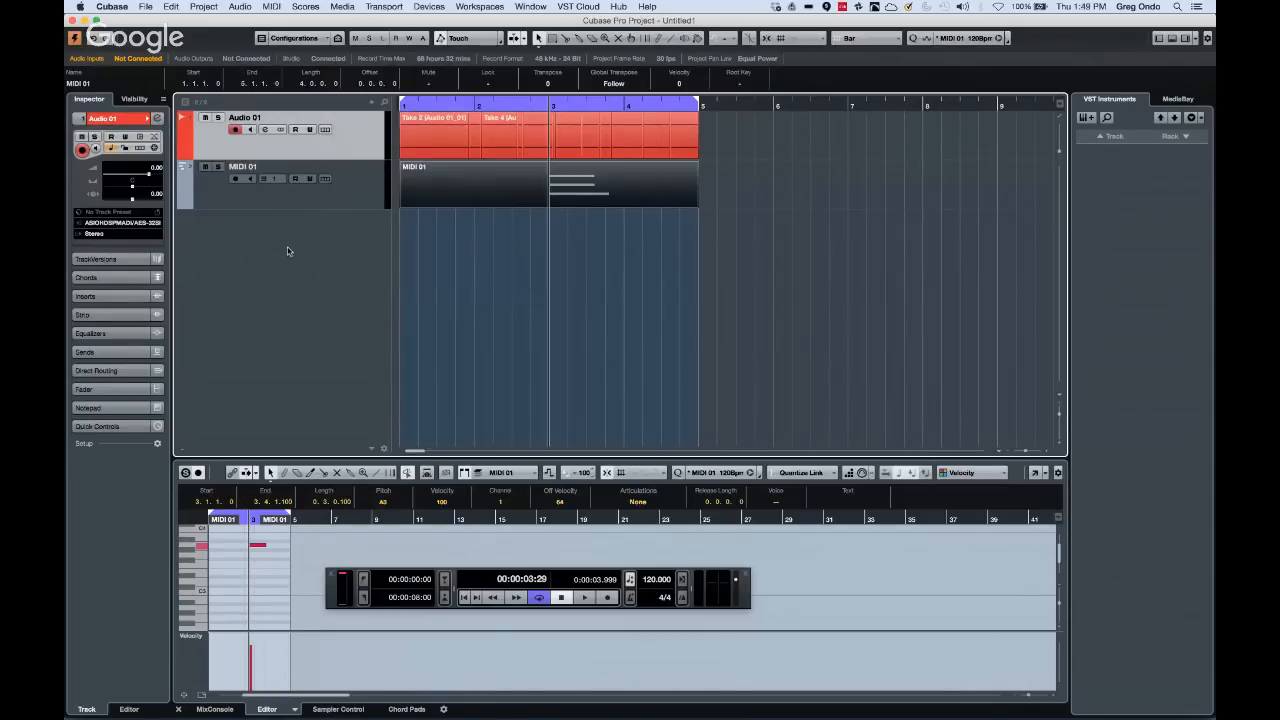
double_click(290, 250)
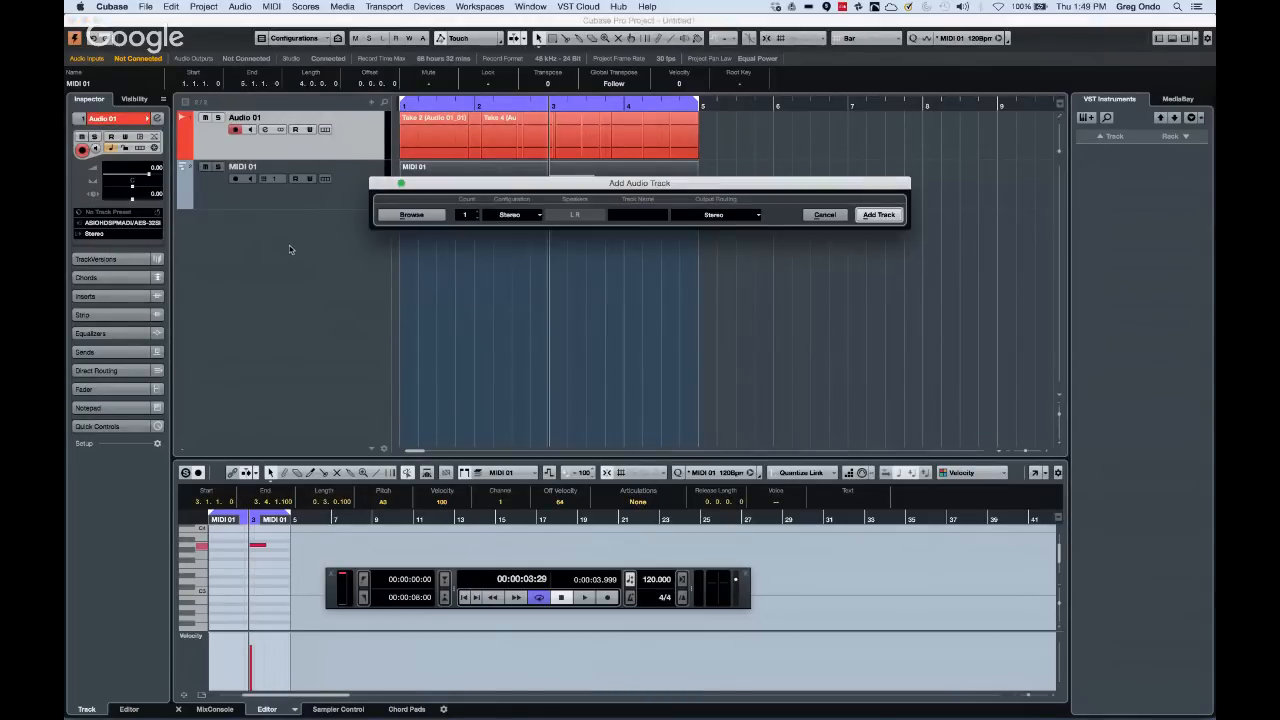
left_click(872, 216)
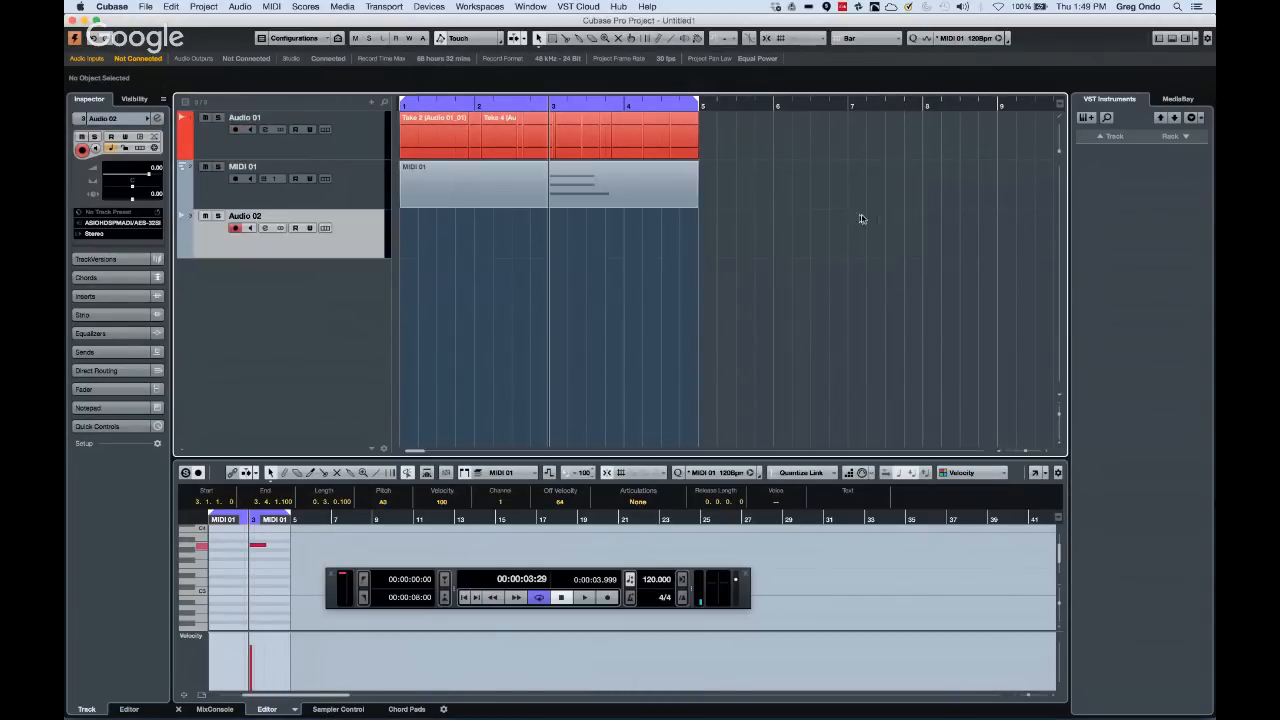
Add a MIDI track based on the selected MIDI 01, plus a stereo audio track based on the selected Audio 02
left_click(365, 203)
double_click(344, 315)
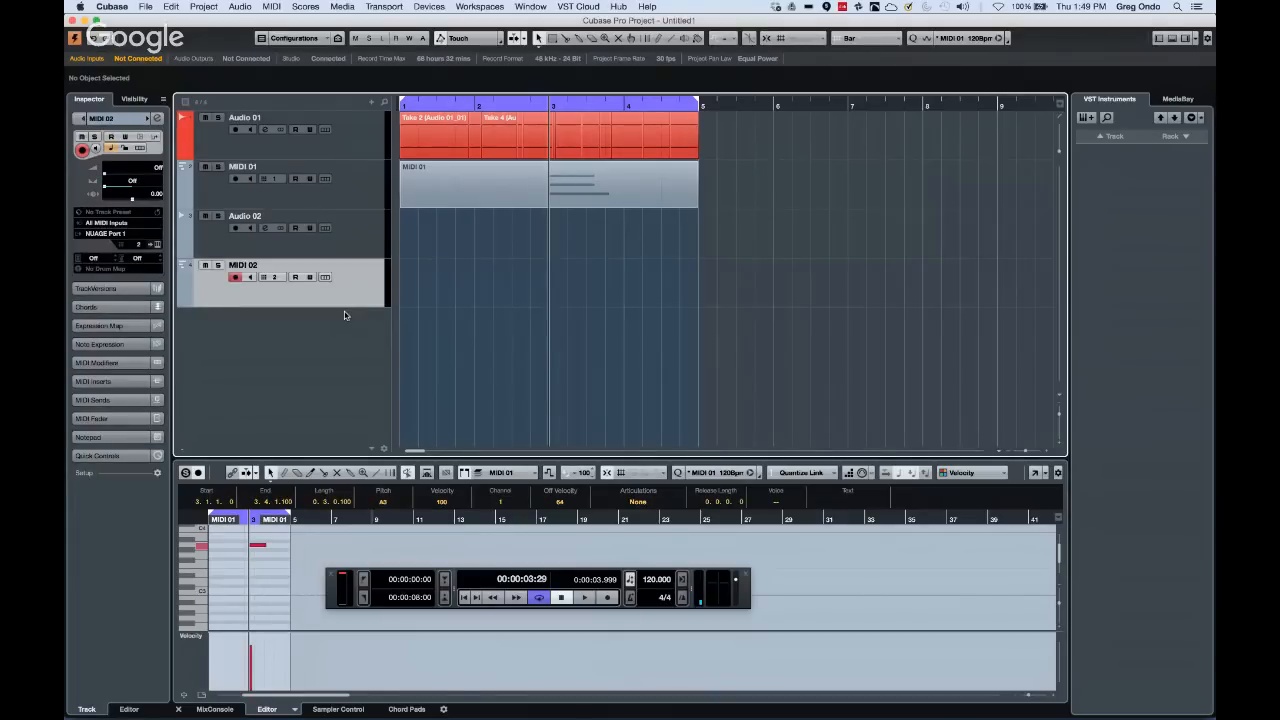
left_click(331, 249)
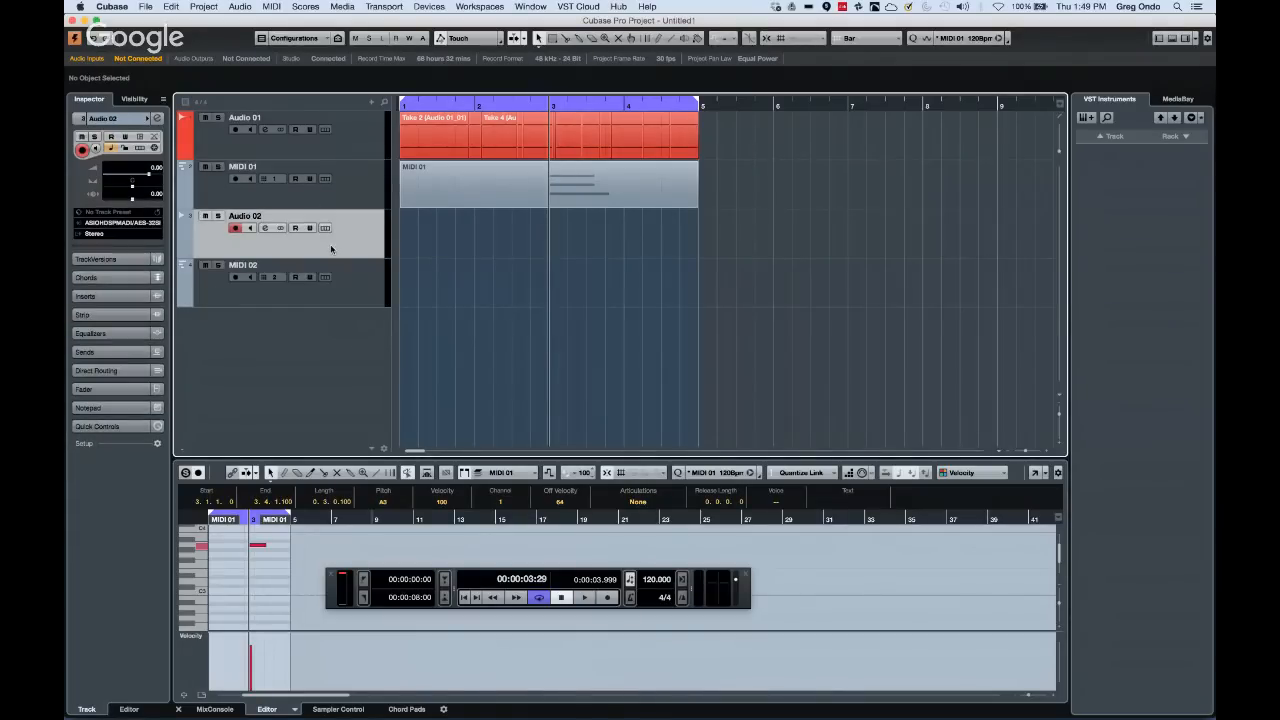
double_click(305, 335)
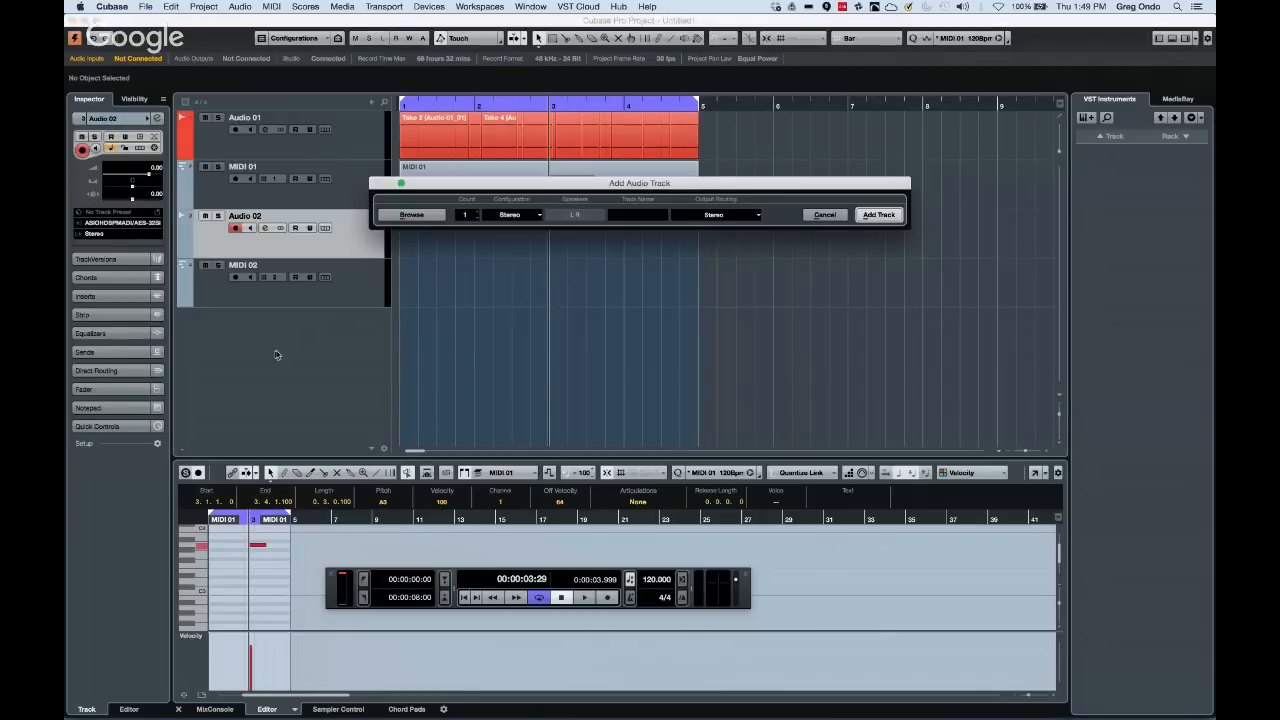
left_click(268, 356)
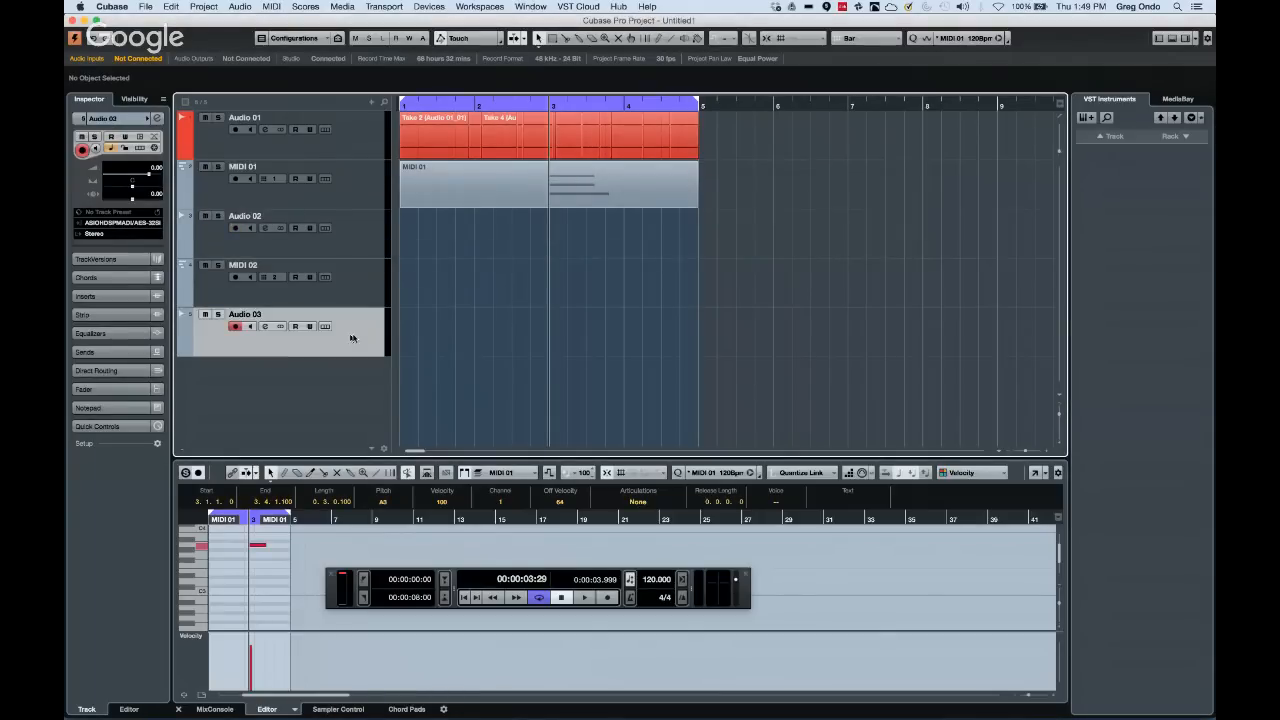
right_click(298, 354)
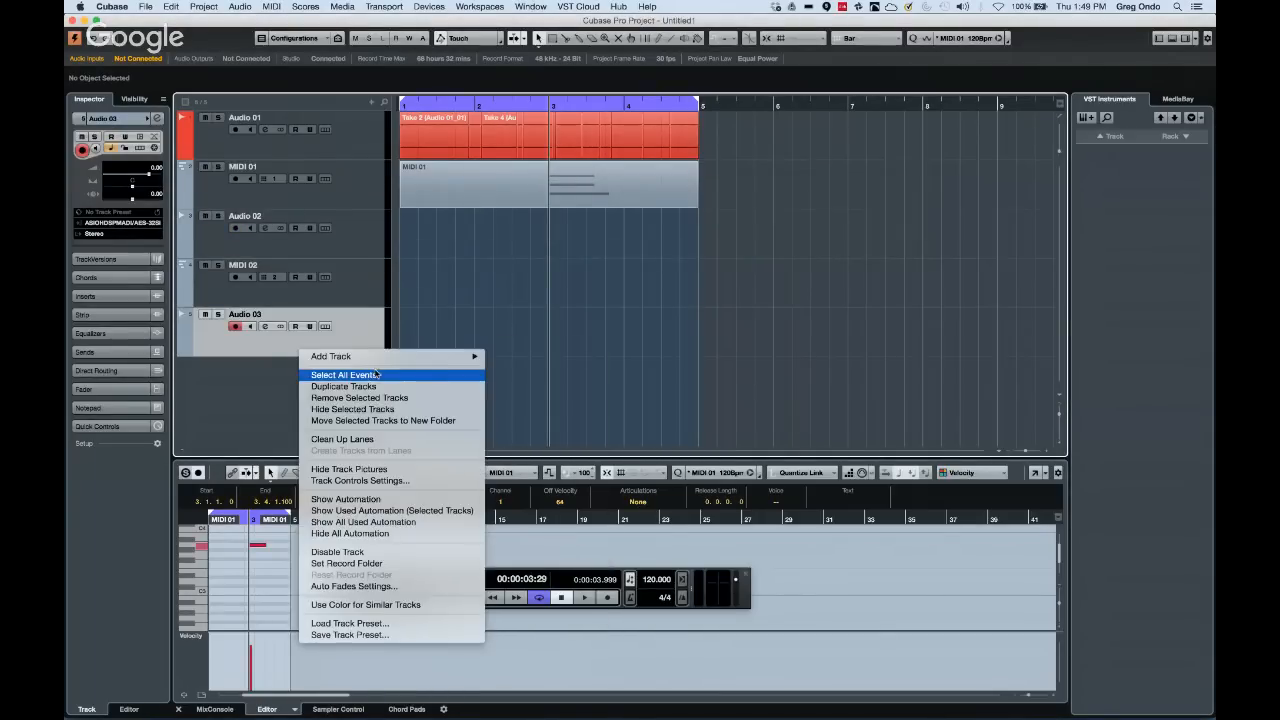
mouse_move(415, 362)
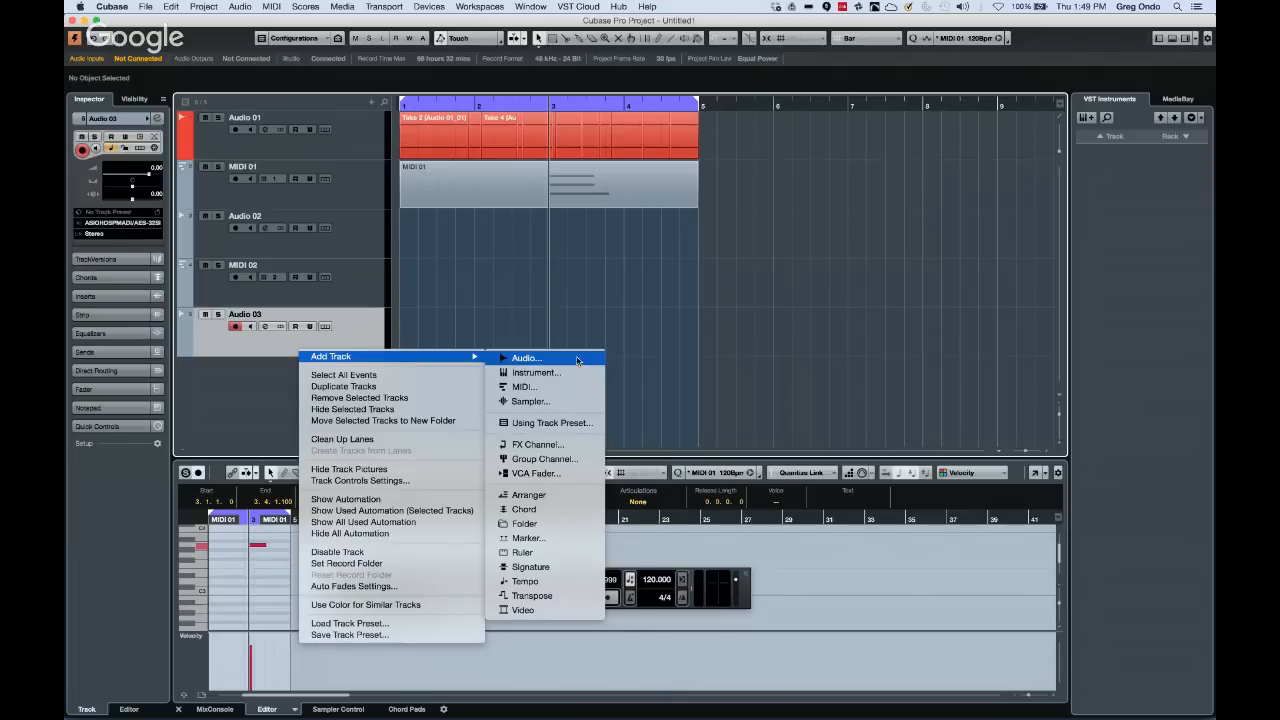
left_click(643, 325)
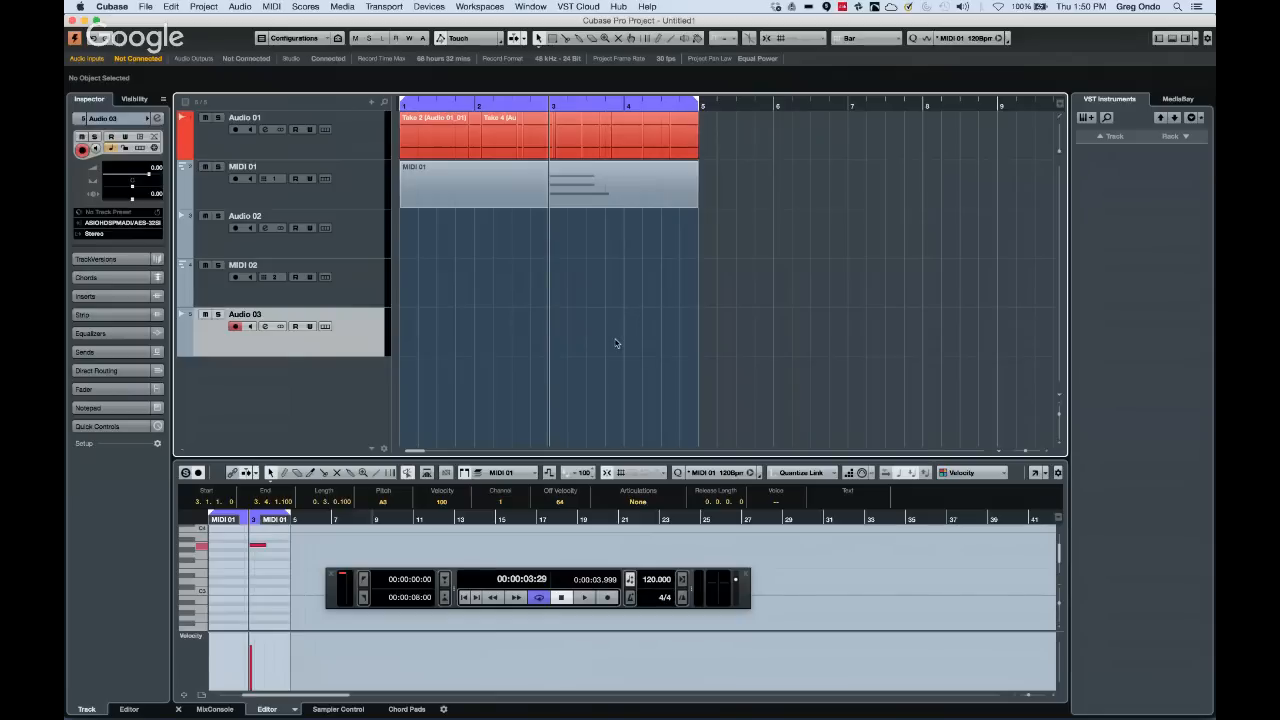
Add another MIDI track based on MIDI 01 and another stereo audio track based on Audio 01
left_click(336, 190)
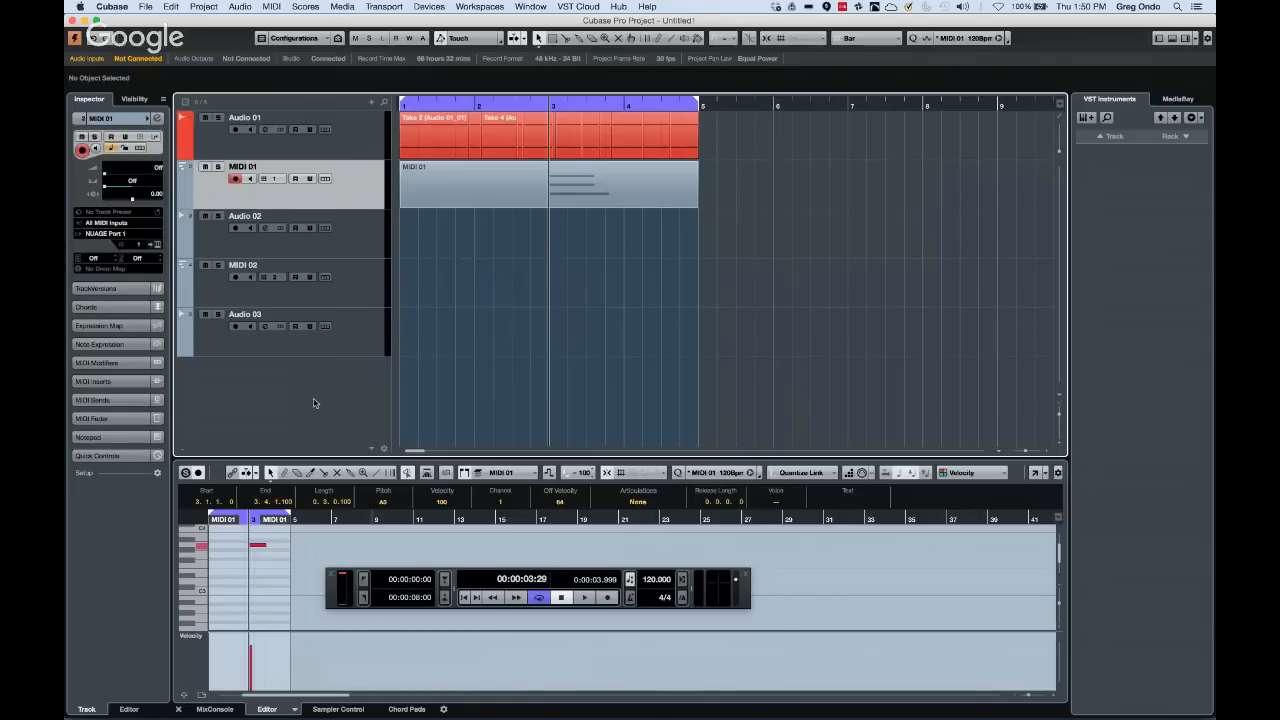
double_click(314, 403)
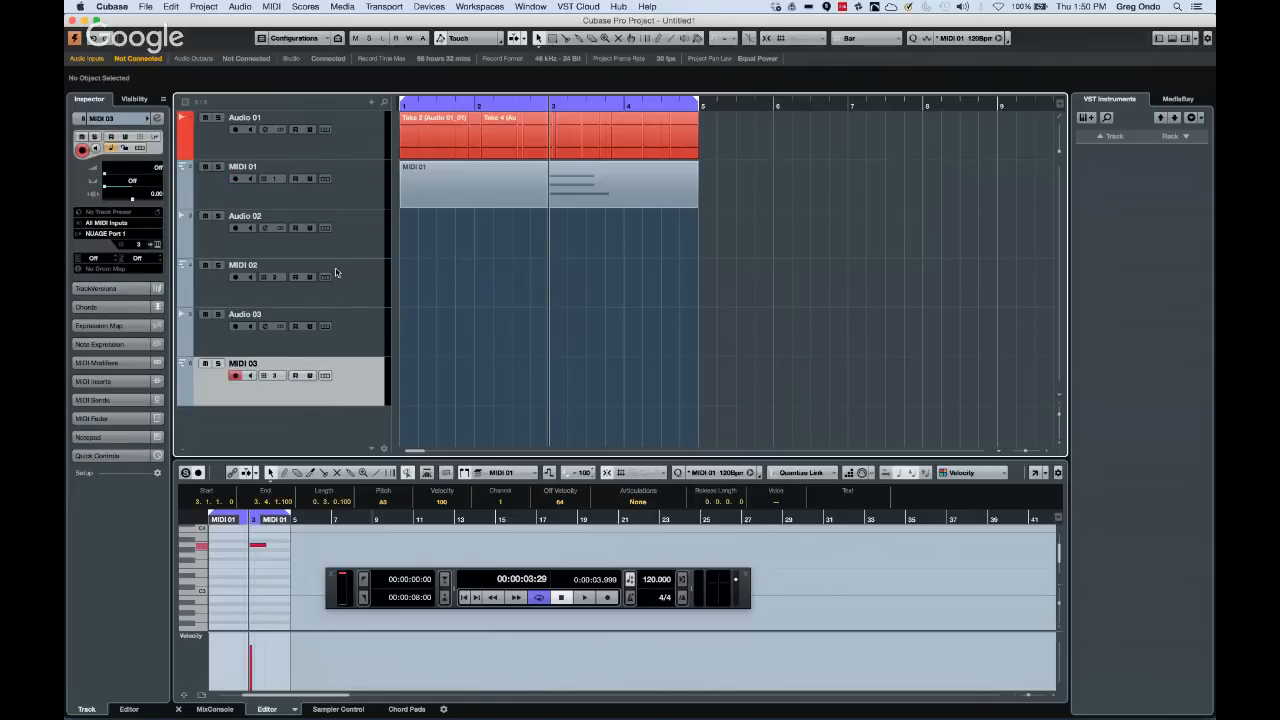
left_click(342, 138)
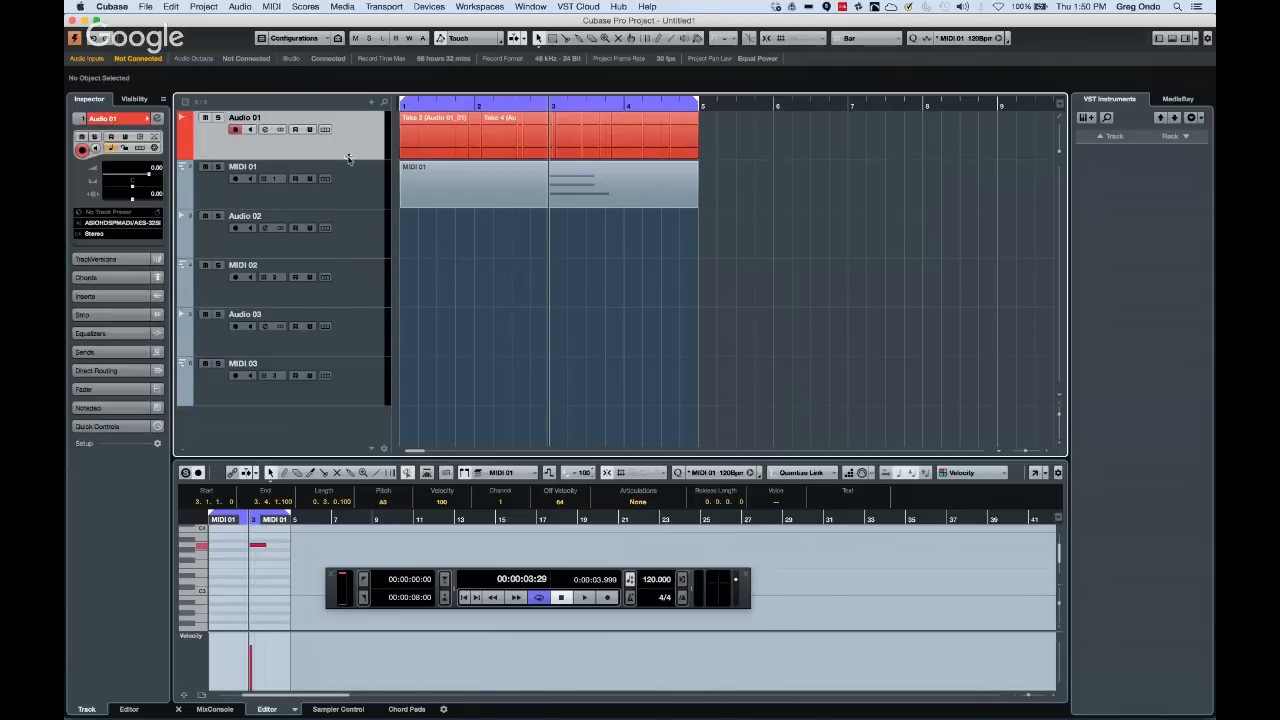
double_click(312, 430)
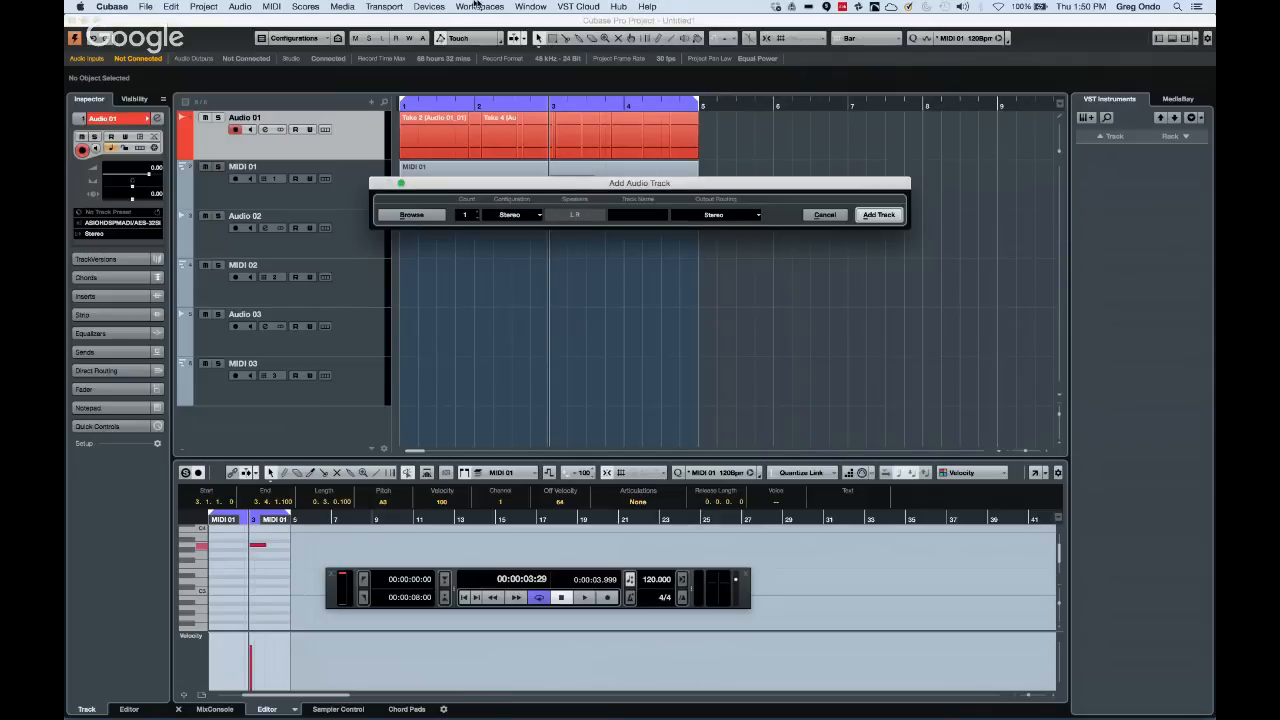
key("Return")
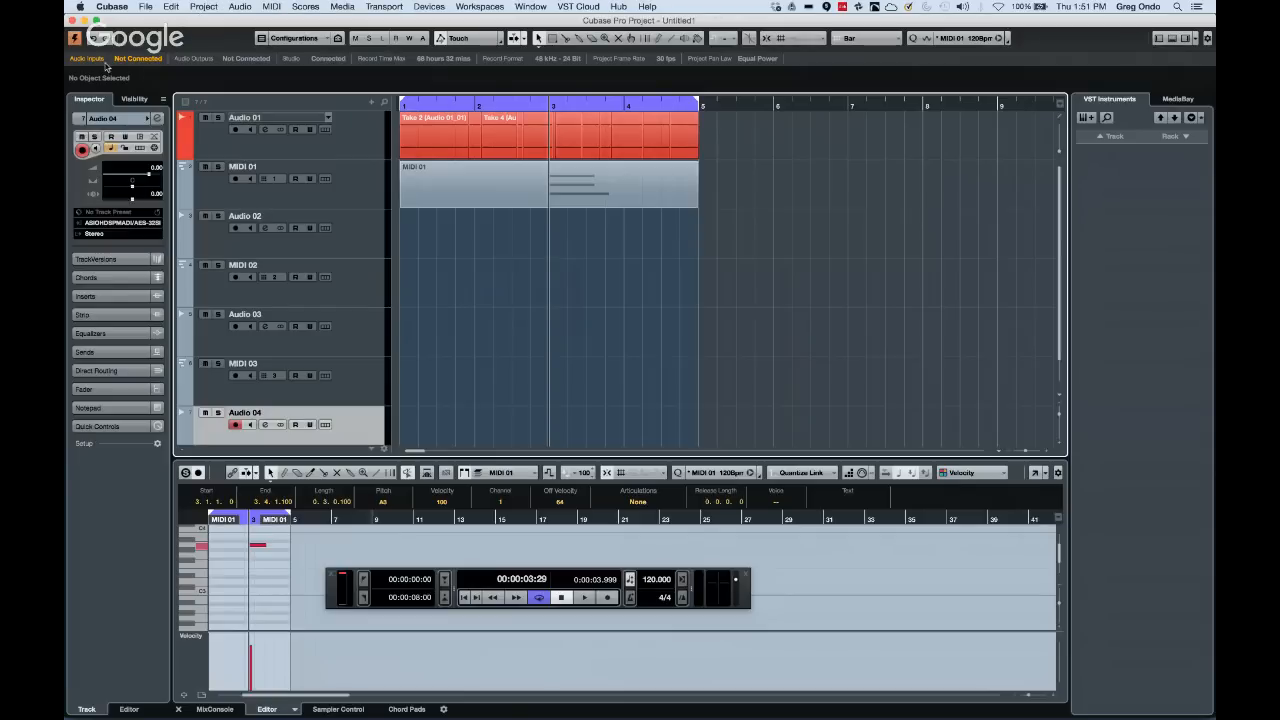
Switch to the open UpstreamC9 project and activate it
left_click(147, 6)
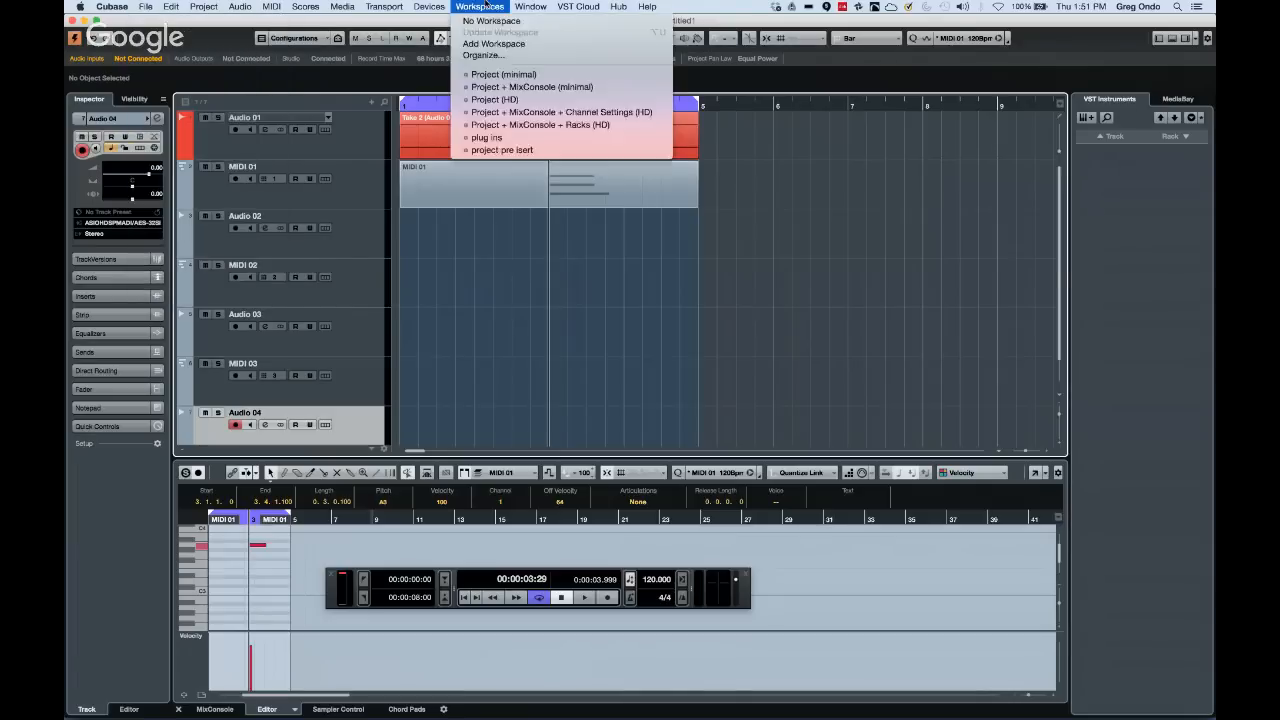
left_click(771, 5)
left_click(530, 6)
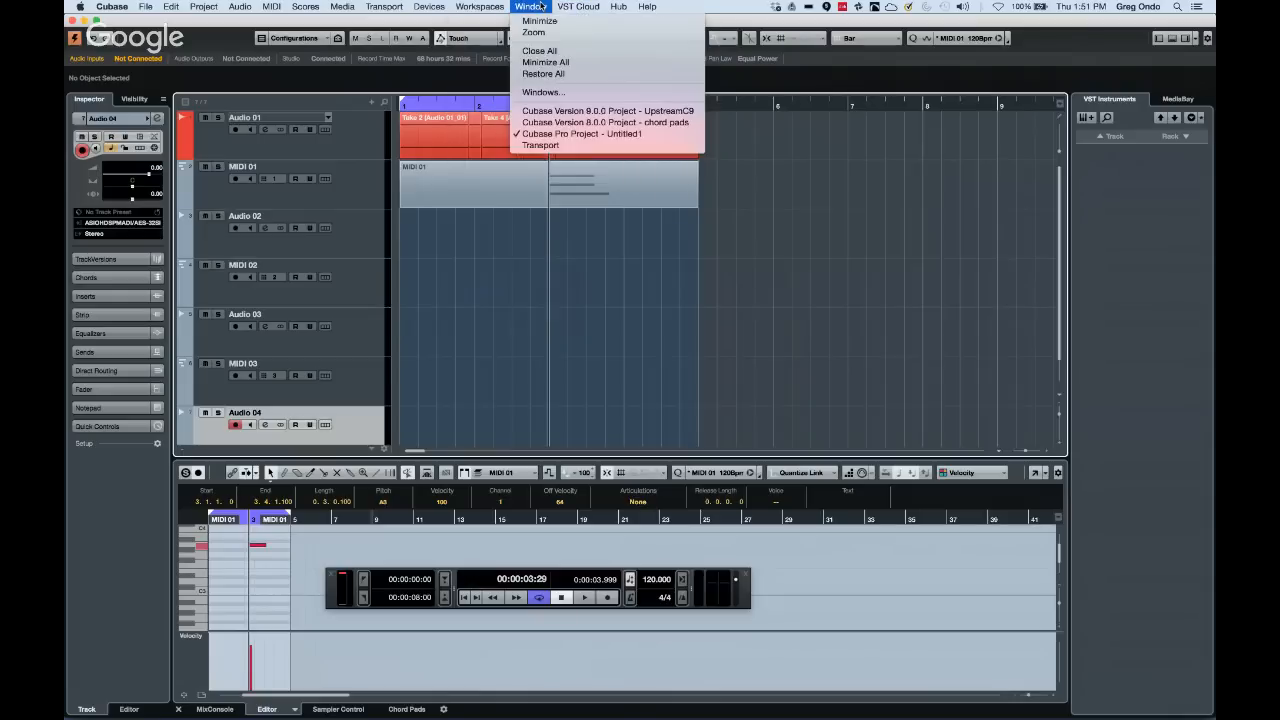
left_click(567, 117)
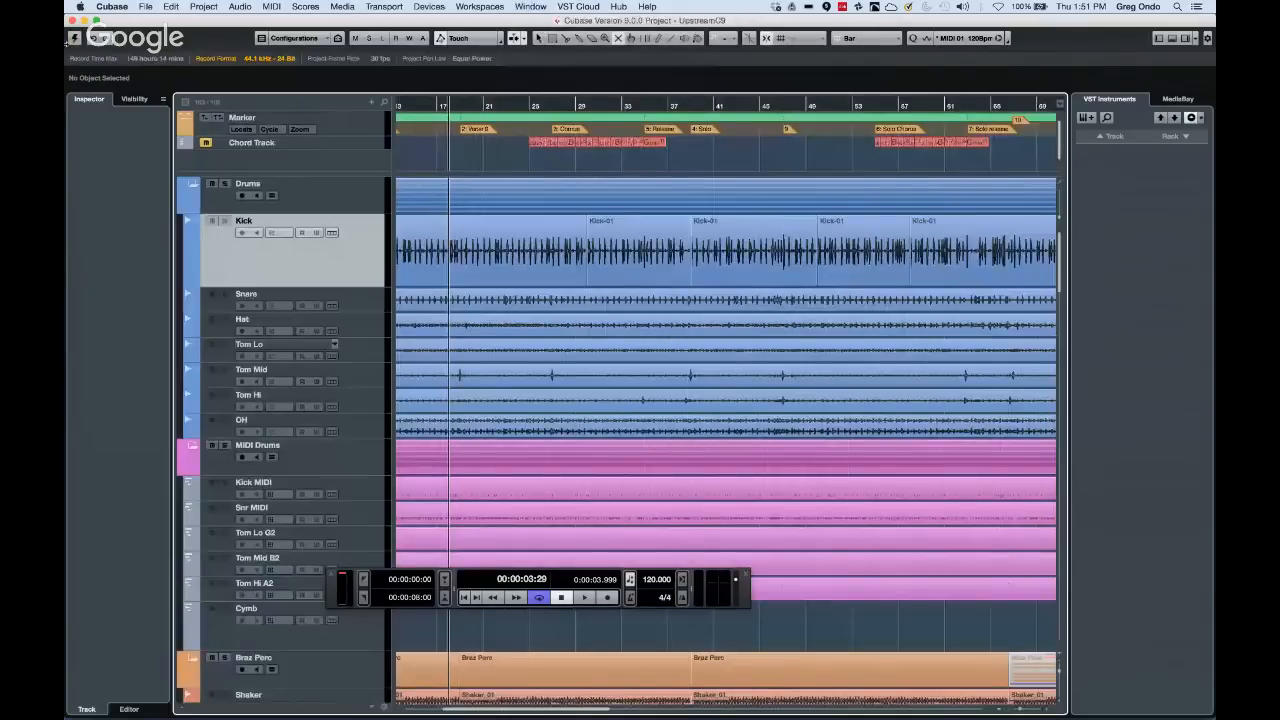
left_click(74, 41)
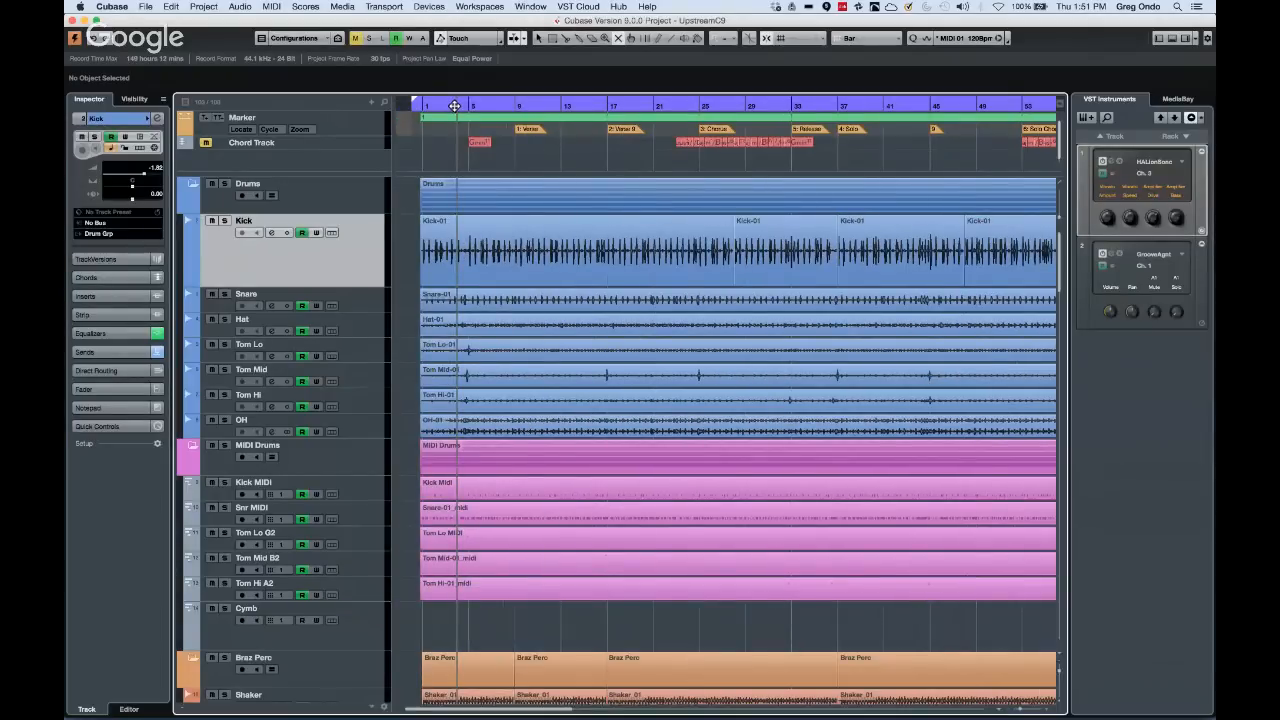
Play the opening bars of UpstreamC9 briefly and look through its track list
key("space")
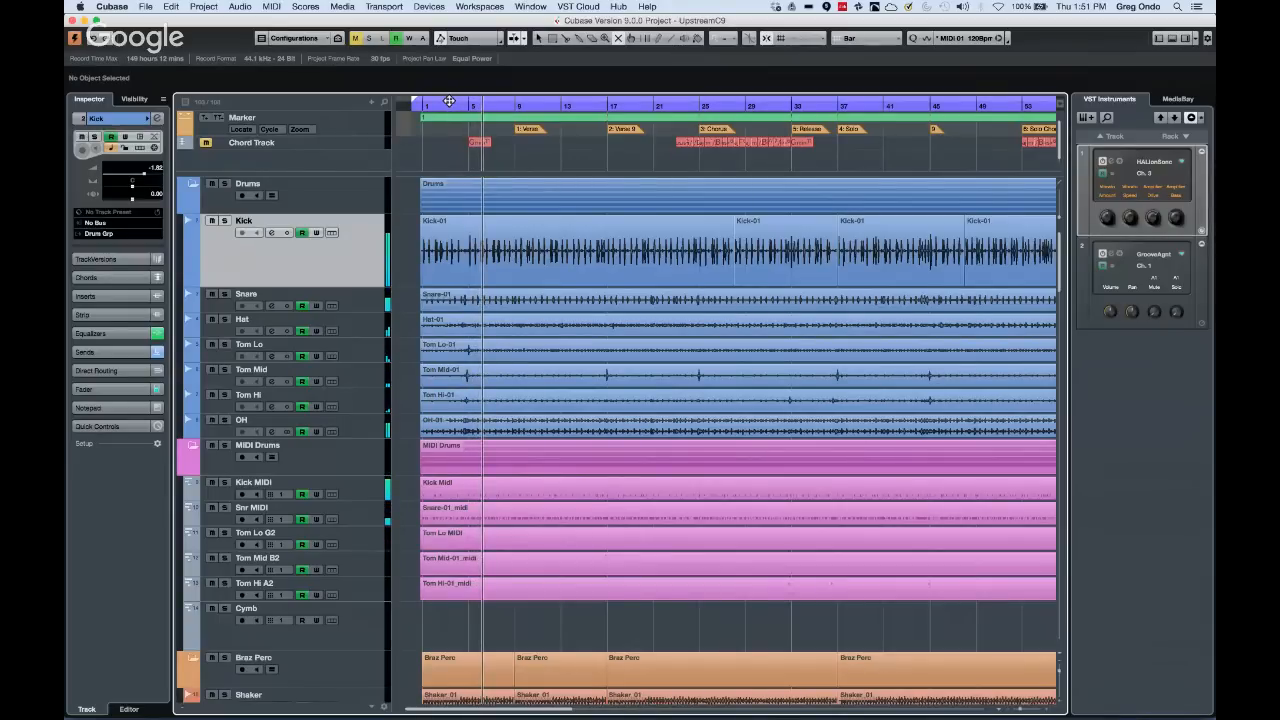
key("space")
scroll(631, 355, "down", 15)
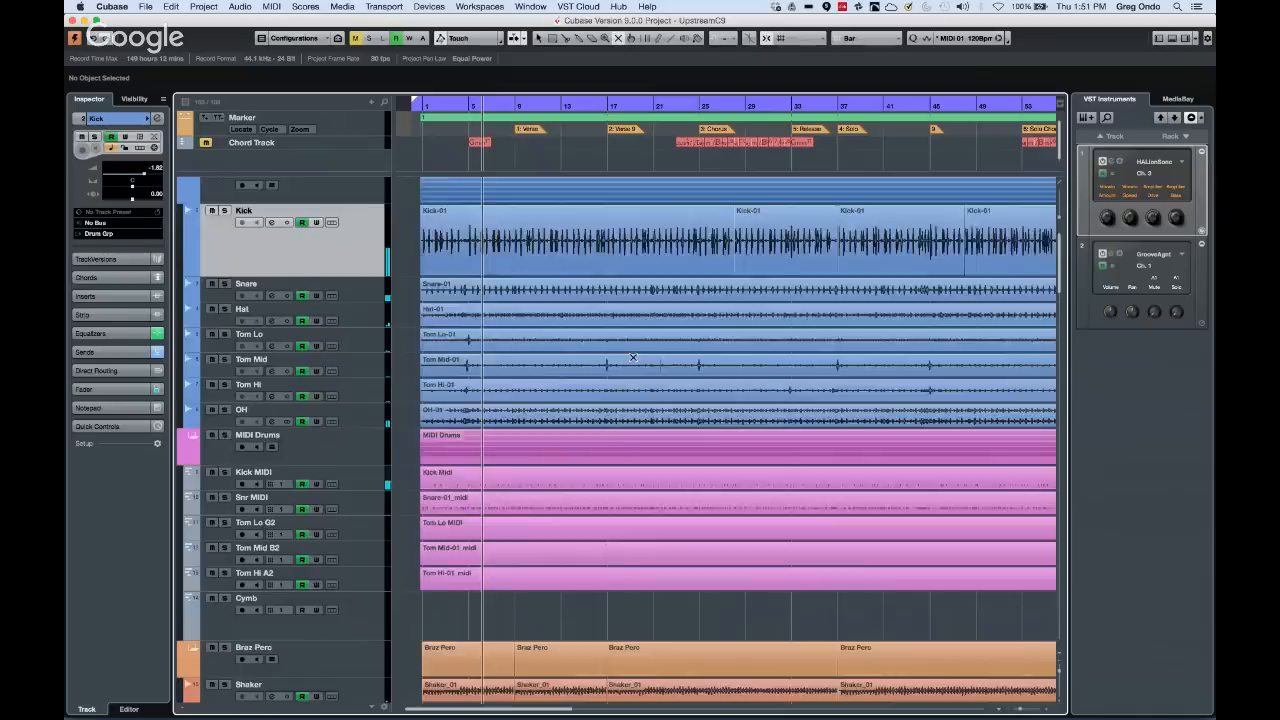
scroll(631, 349, "up", 12)
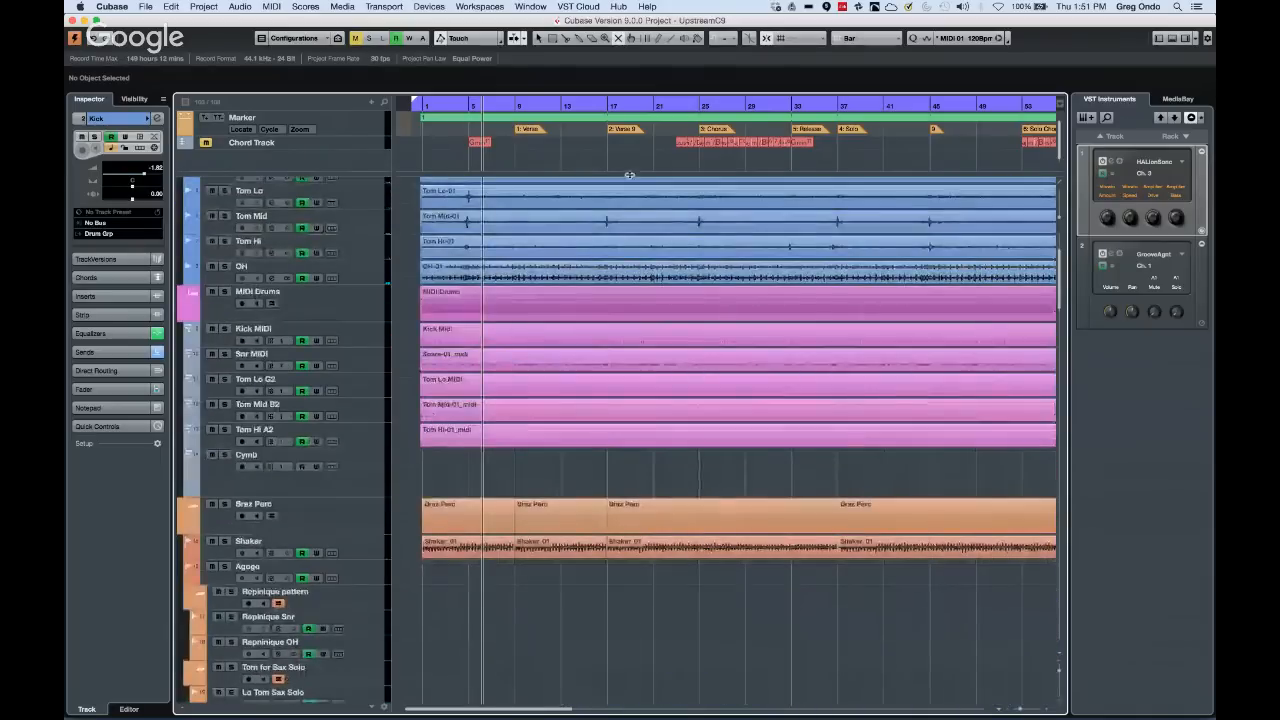
Add a stereo cue channel named Cue 1 to the Control Room in the Studio page of VST Connections
left_click(424, 7)
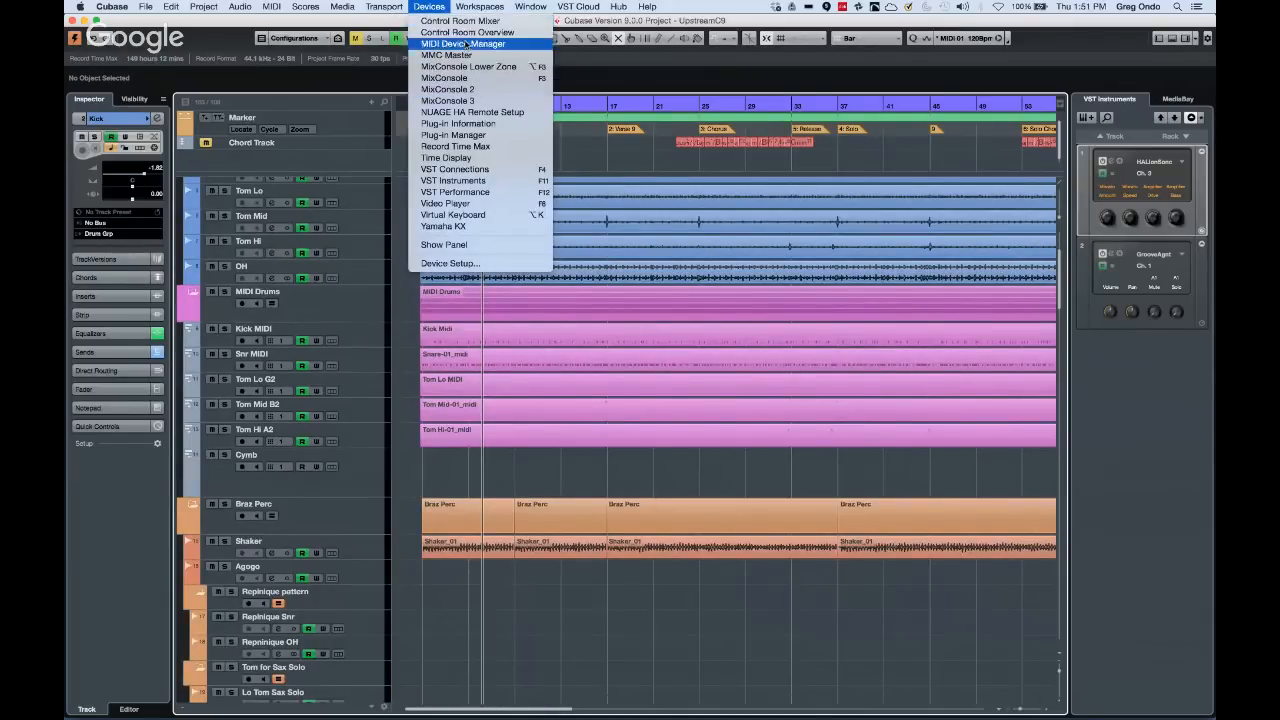
left_click(478, 170)
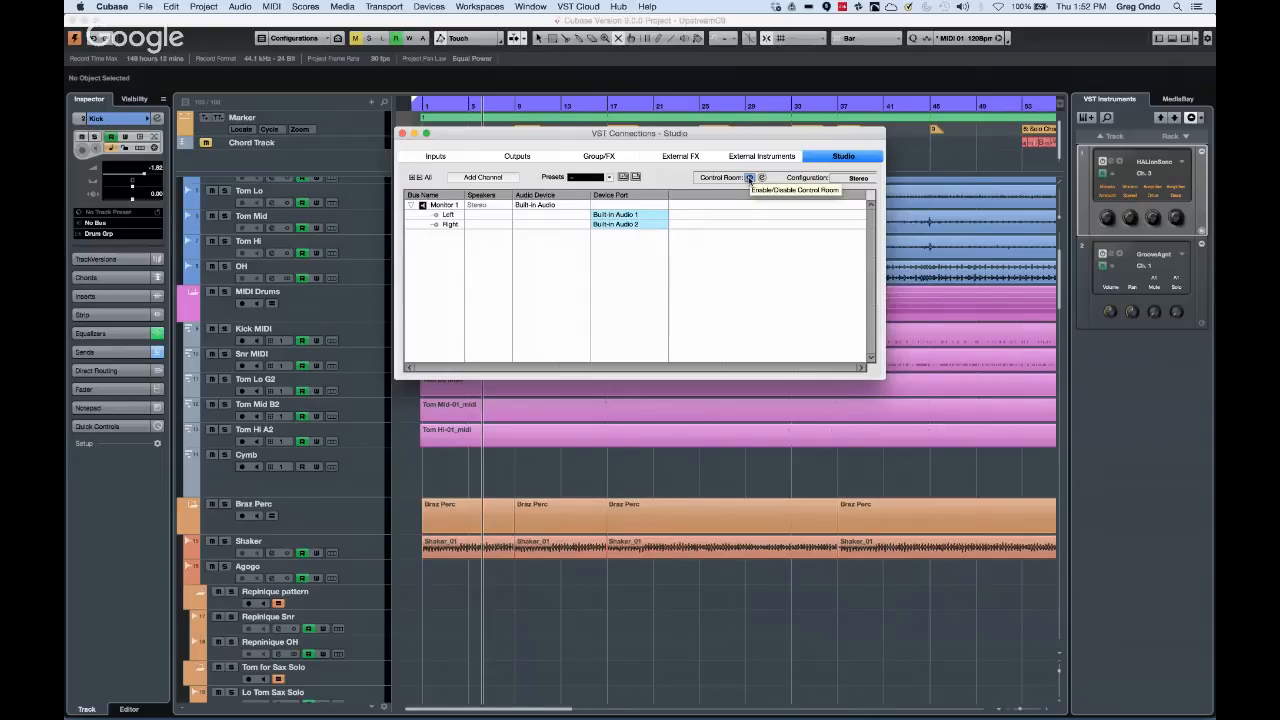
right_click(433, 243)
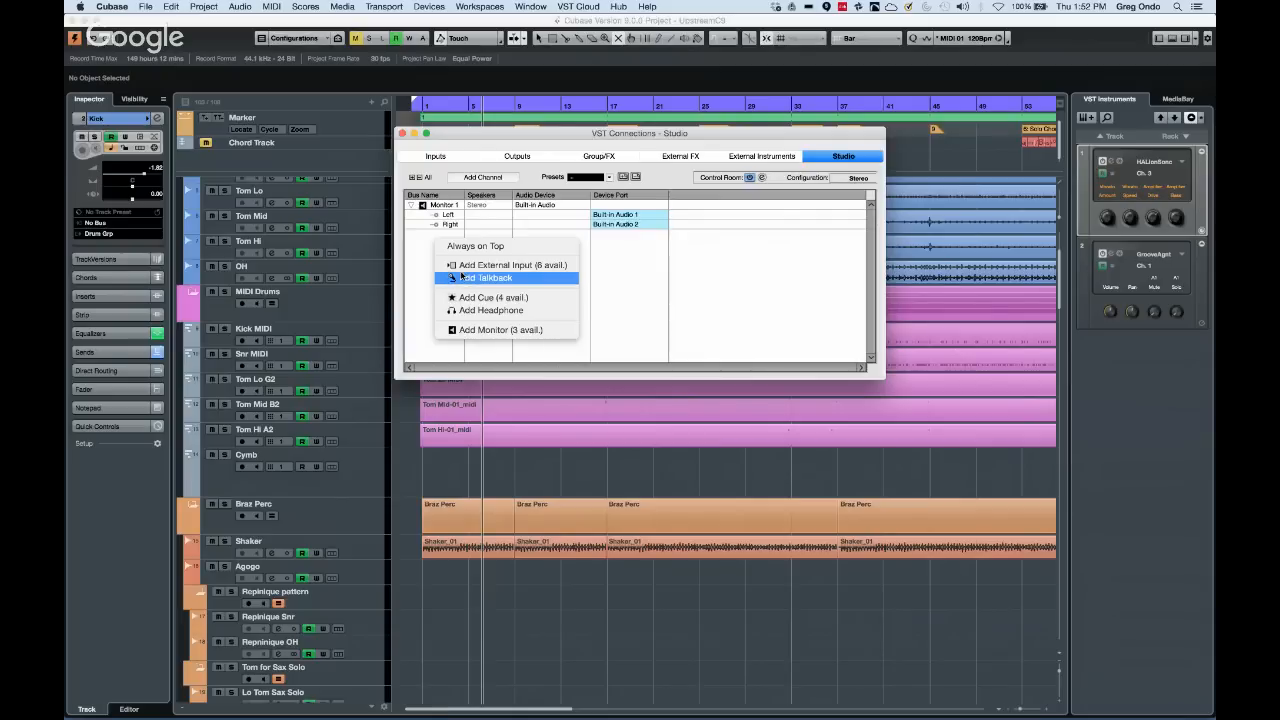
left_click(515, 303)
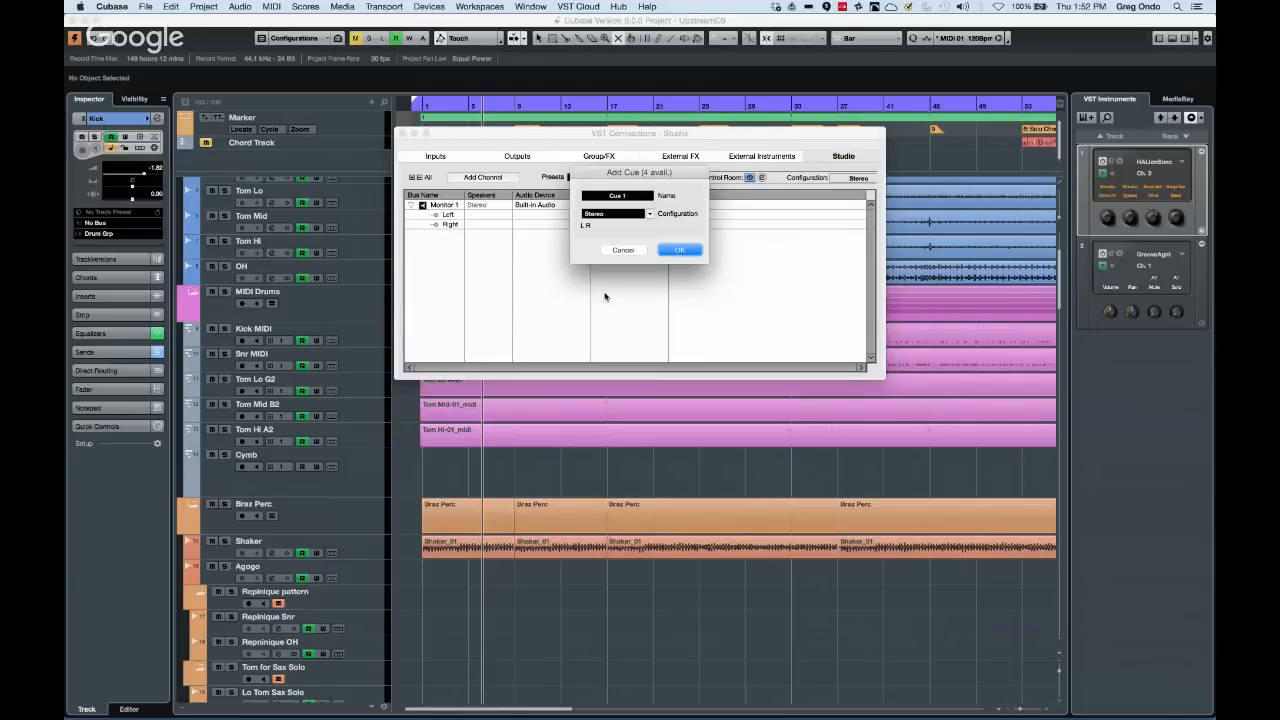
left_click(677, 251)
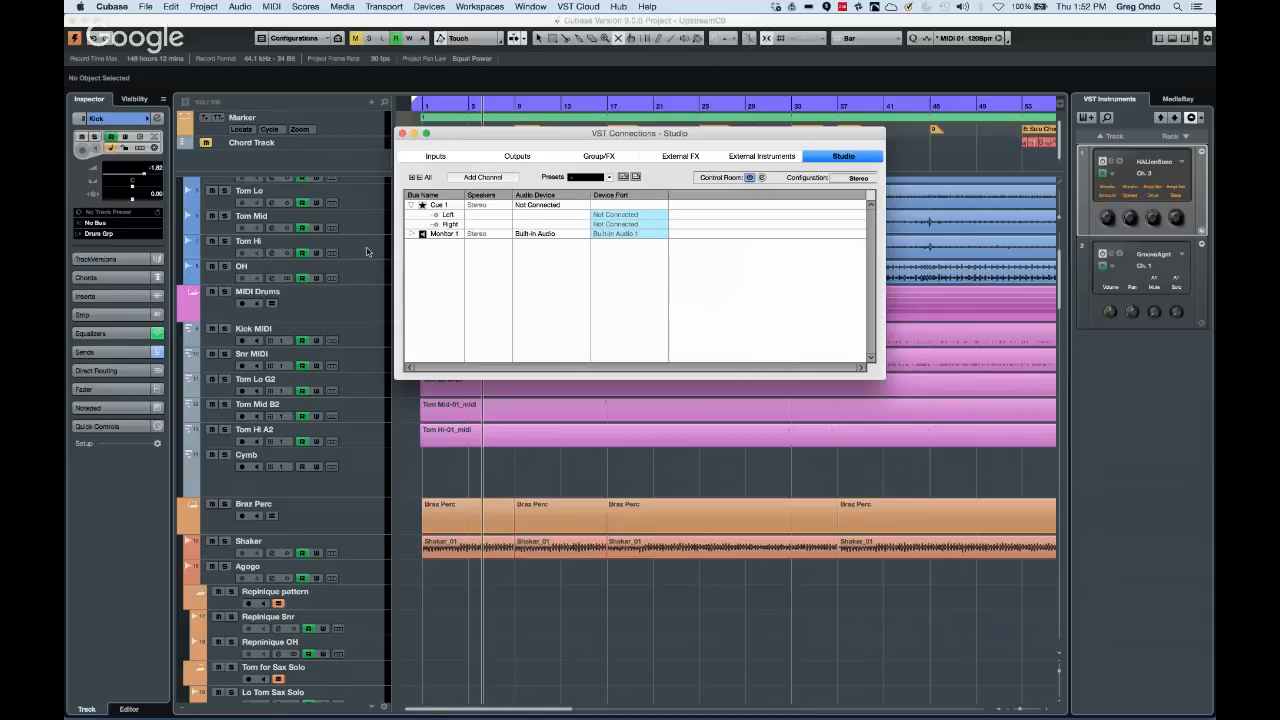
Try to assign Built-in Audio 1 to the left port of Cue 1, cancel the reassignment, and close VST Connections
left_click(412, 235)
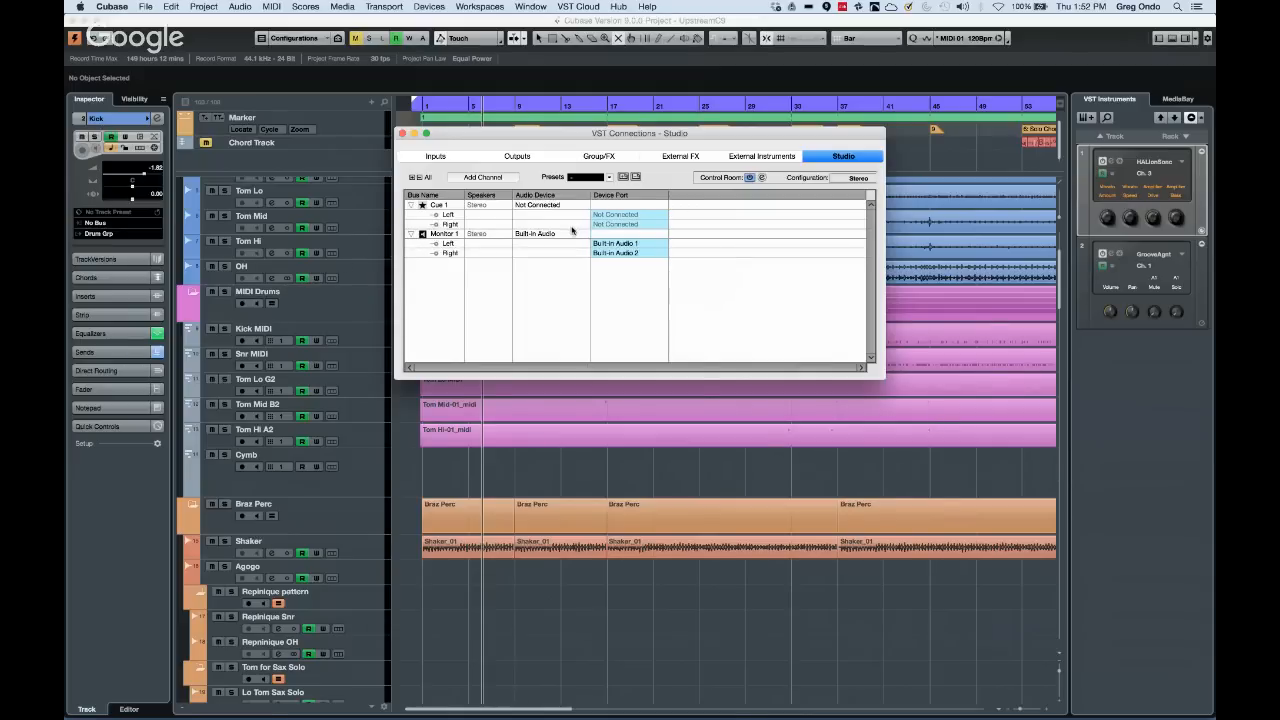
left_click(628, 216)
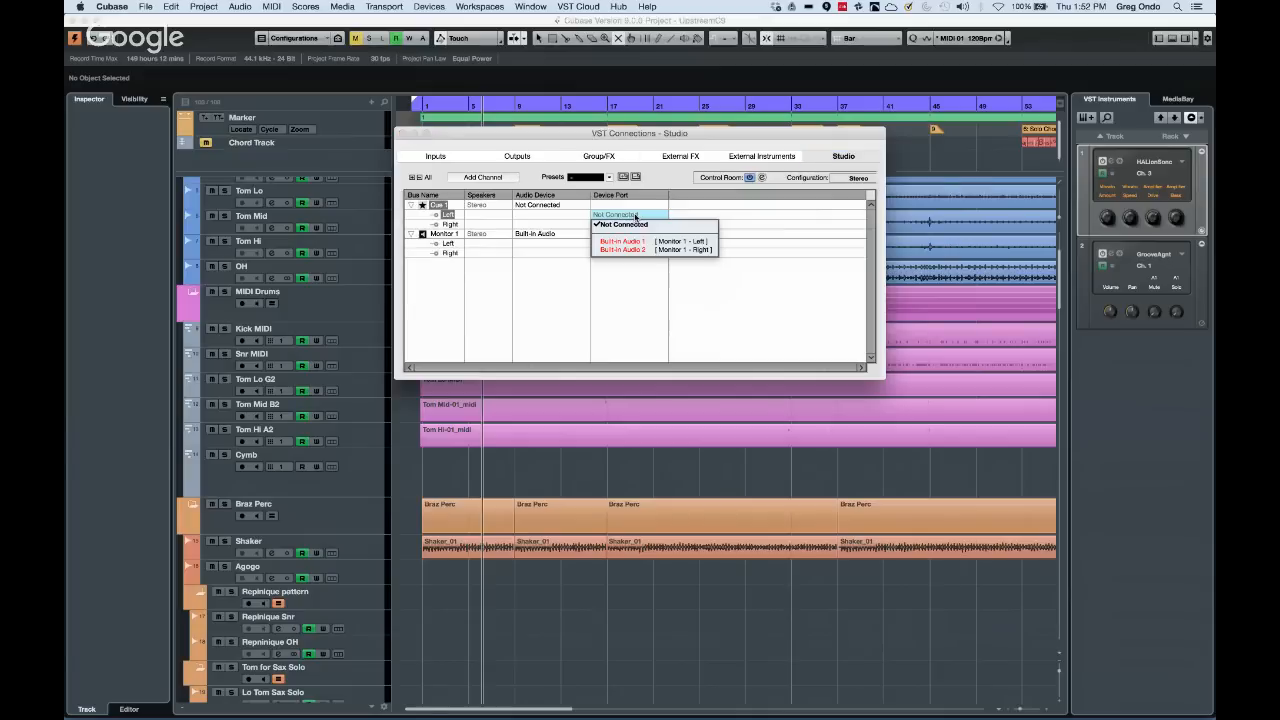
left_click(655, 243)
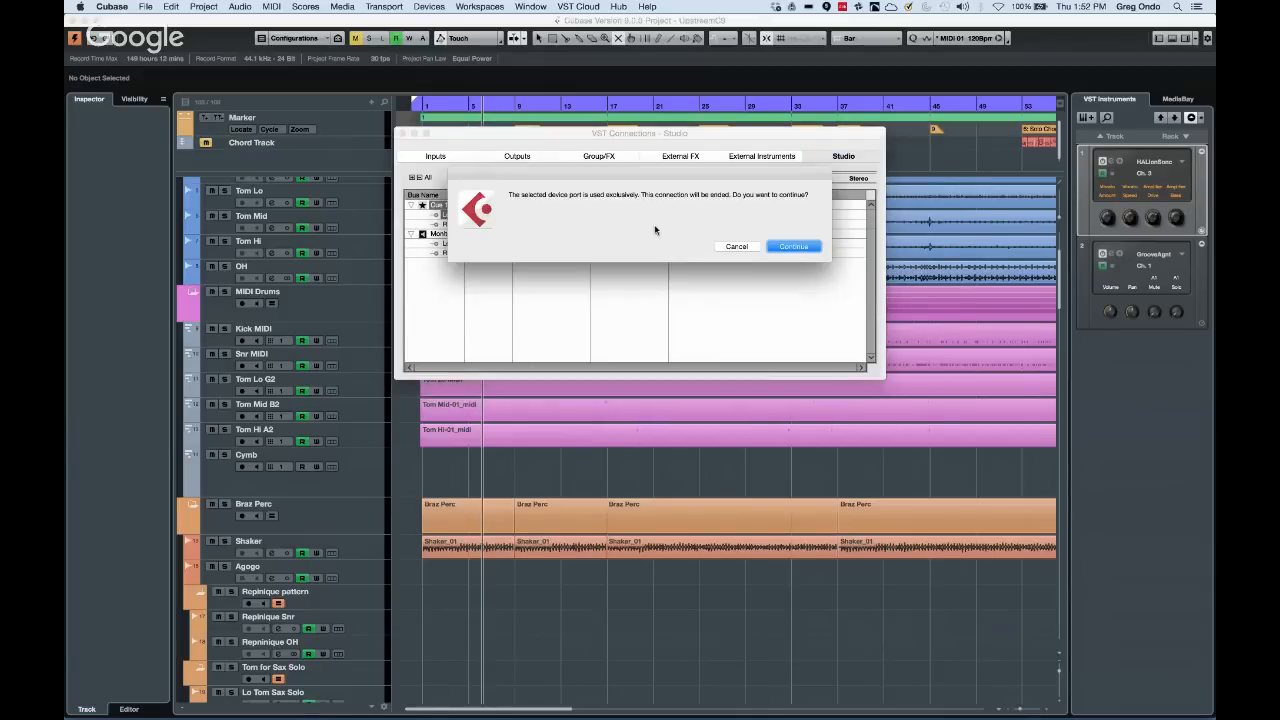
left_click(744, 249)
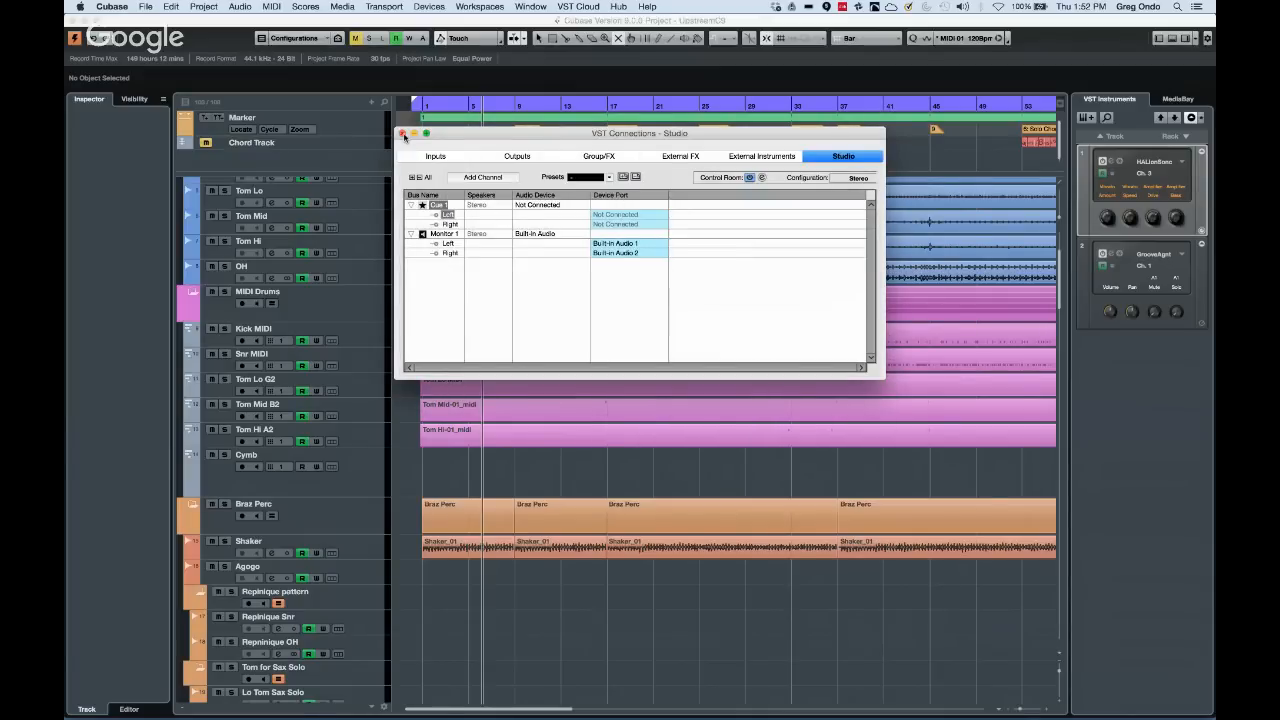
left_click(402, 134)
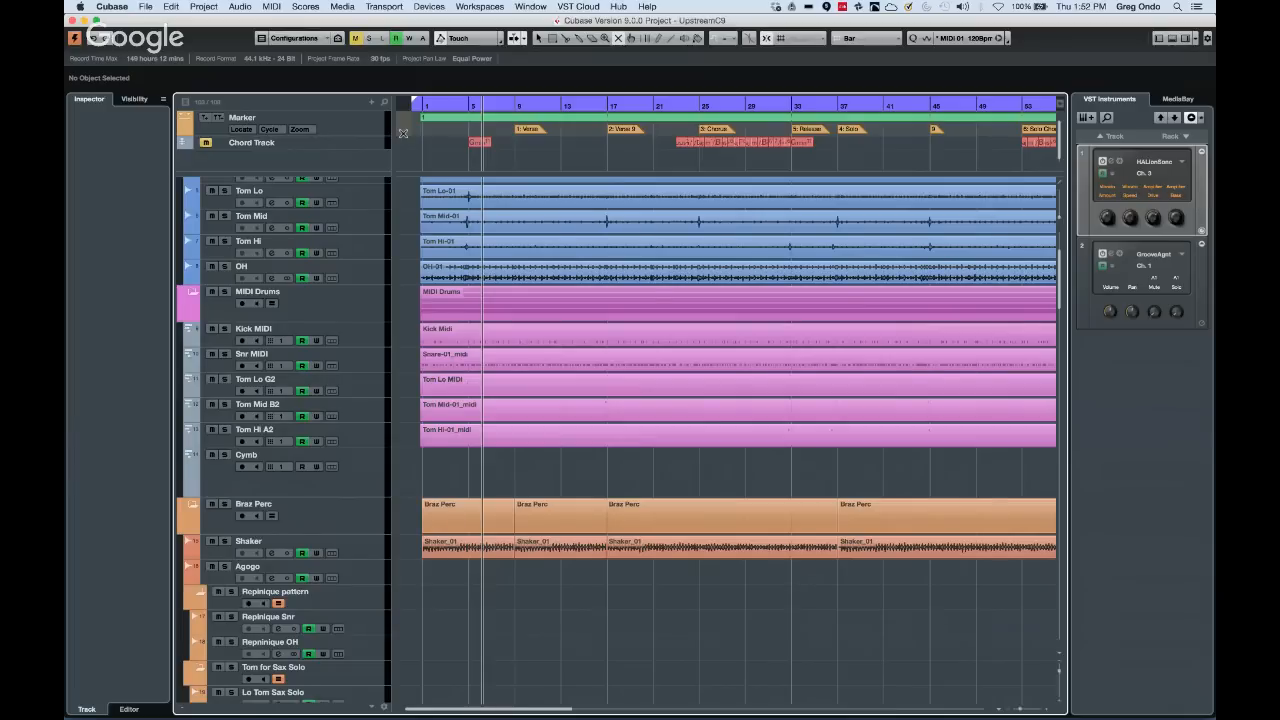
Show the MixConsole in the lower zone and open the channel settings of the Stereo output
scroll(611, 331, "down", 1)
scroll(611, 331, "down", 2)
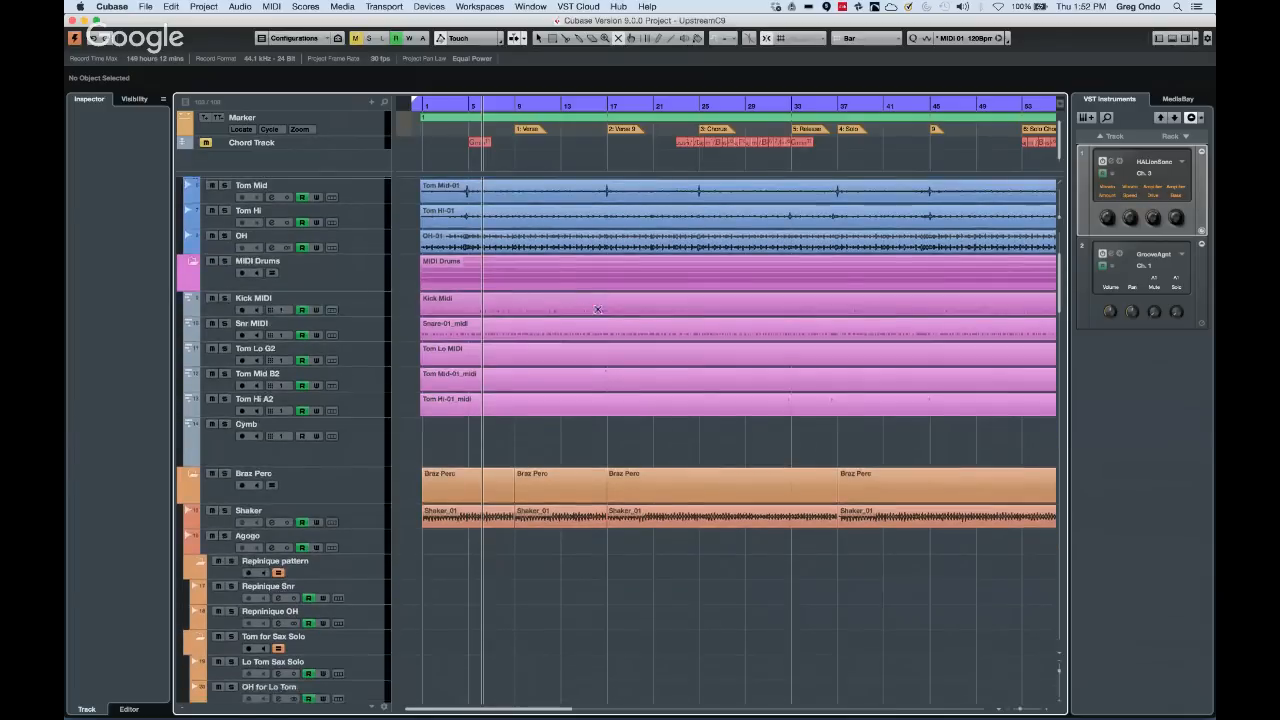
scroll(600, 315, "up", 6)
scroll(597, 309, "up", 1)
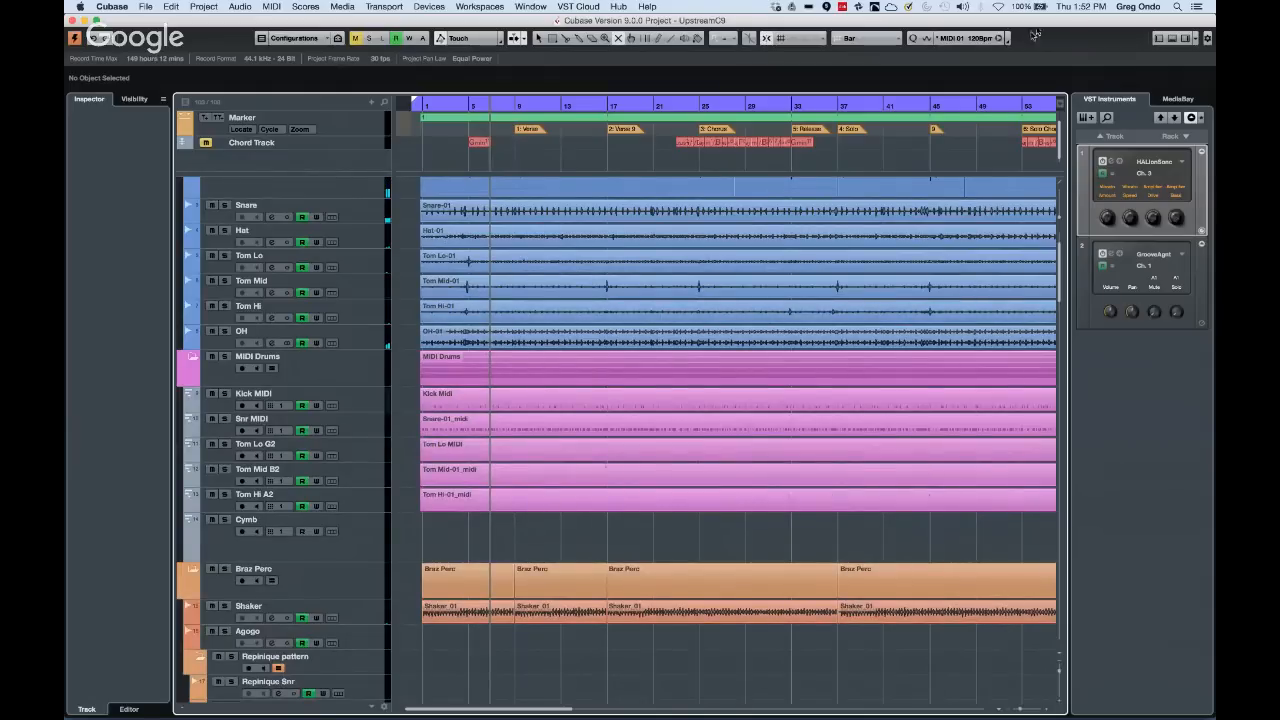
left_click(1173, 40)
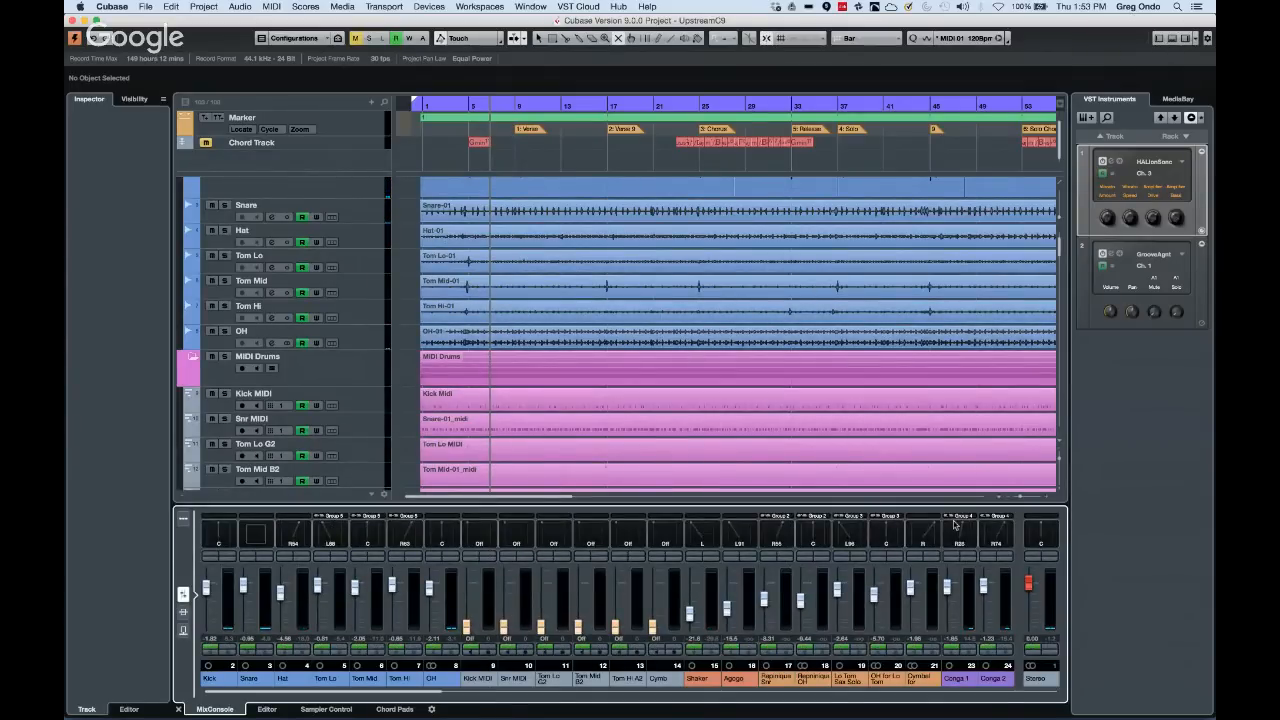
left_click(1048, 558)
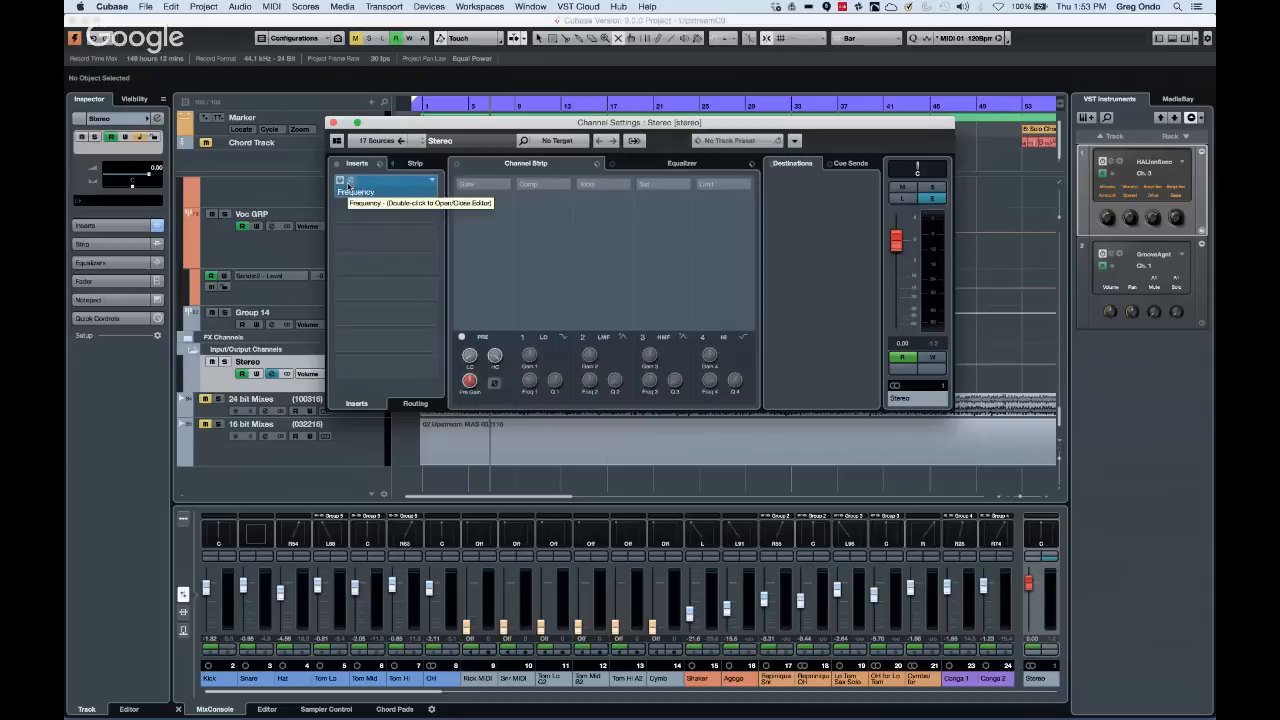
Load the Maximizer dynamics effect into the Stereo output's second insert slot, below Frequency
left_click(431, 213)
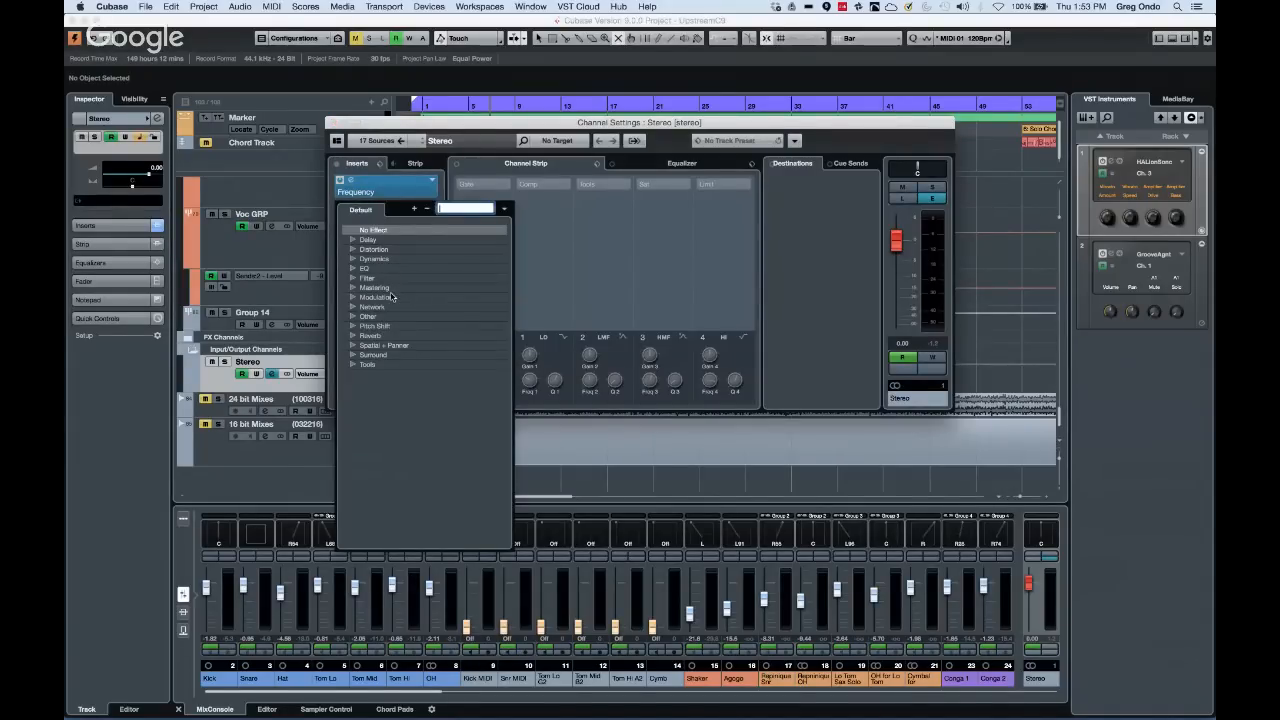
left_click(353, 290)
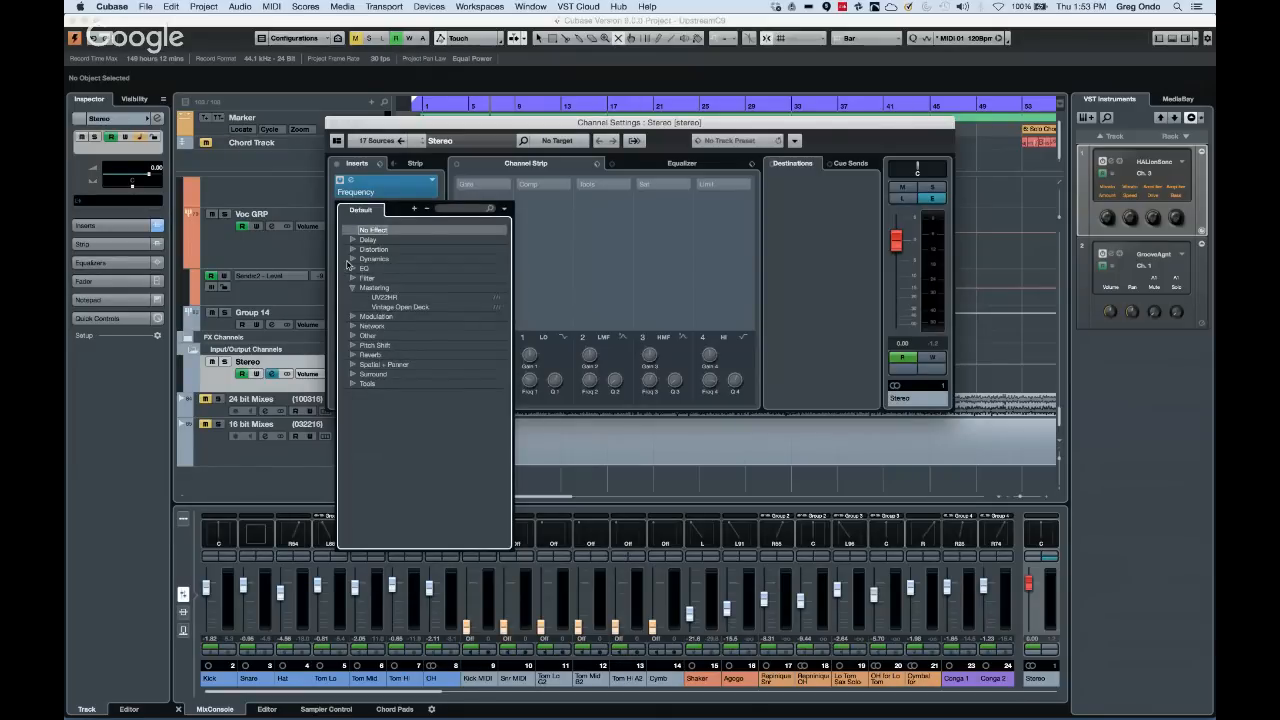
left_click(352, 261)
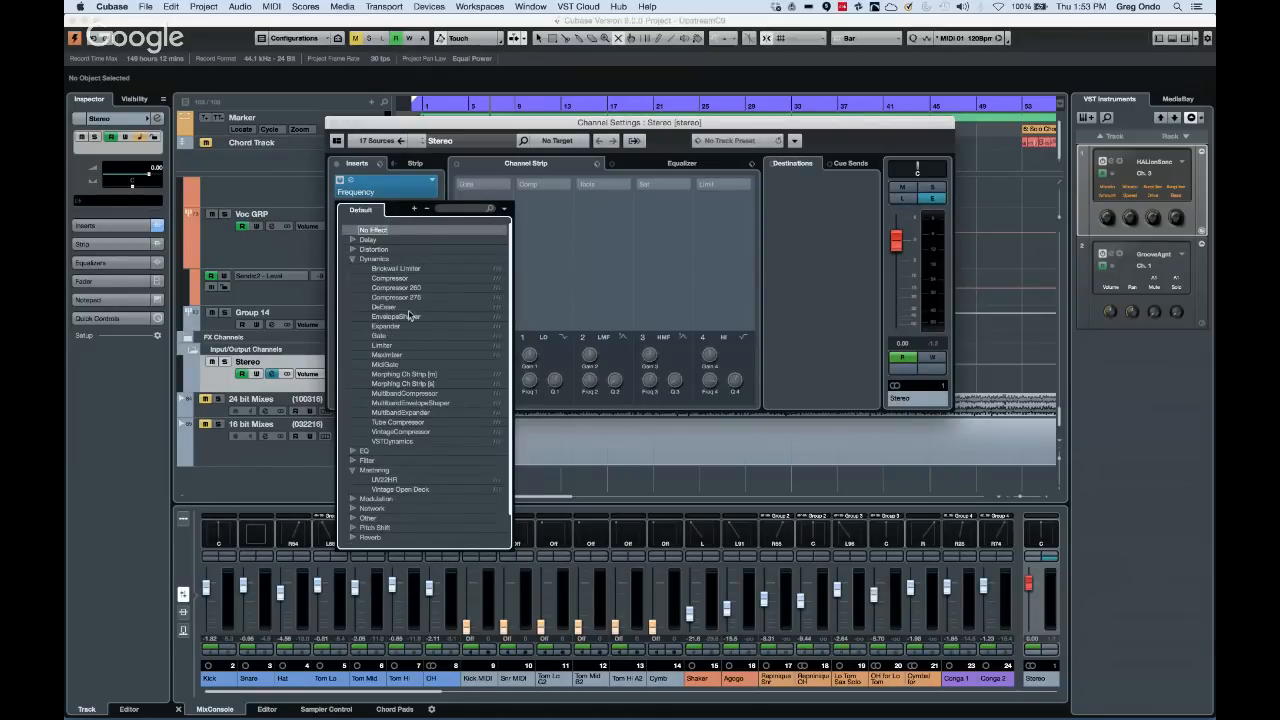
left_click(399, 356)
left_click(399, 358)
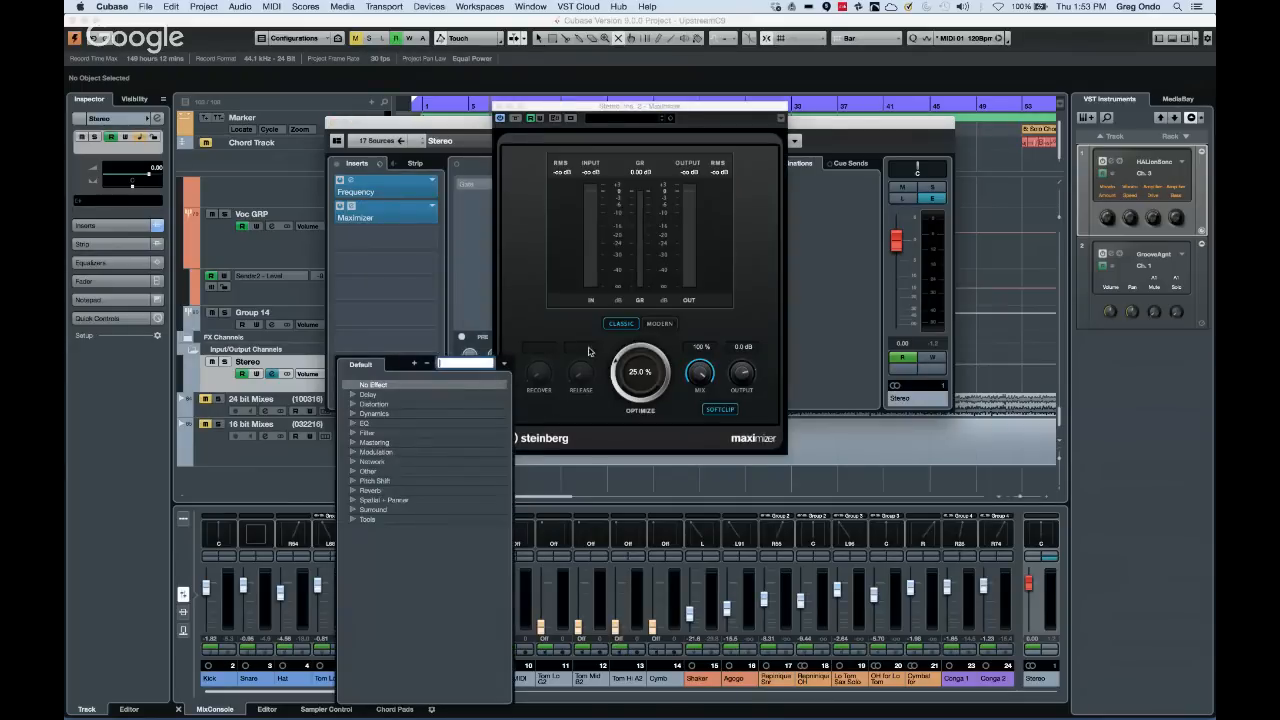
left_click(545, 300)
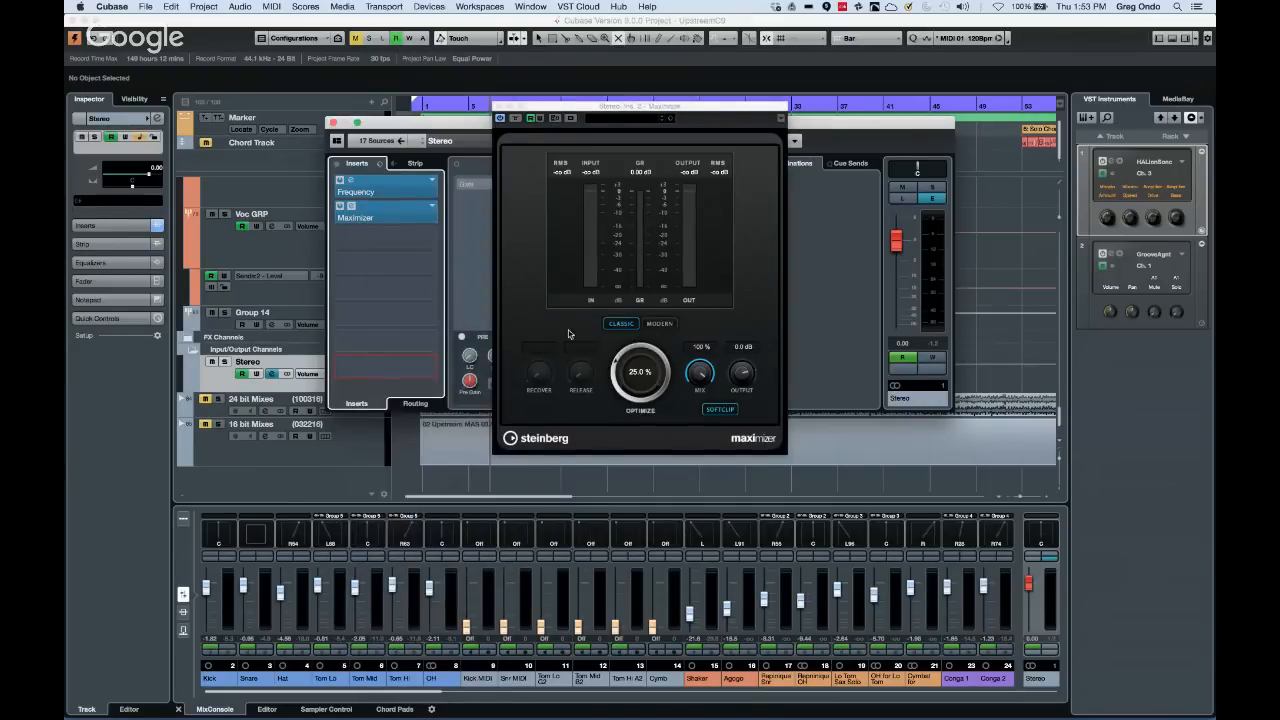
Switch the Maximizer to Modern mode, compare it bypassed and active during playback, and close the Stereo channel settings
left_click(652, 323)
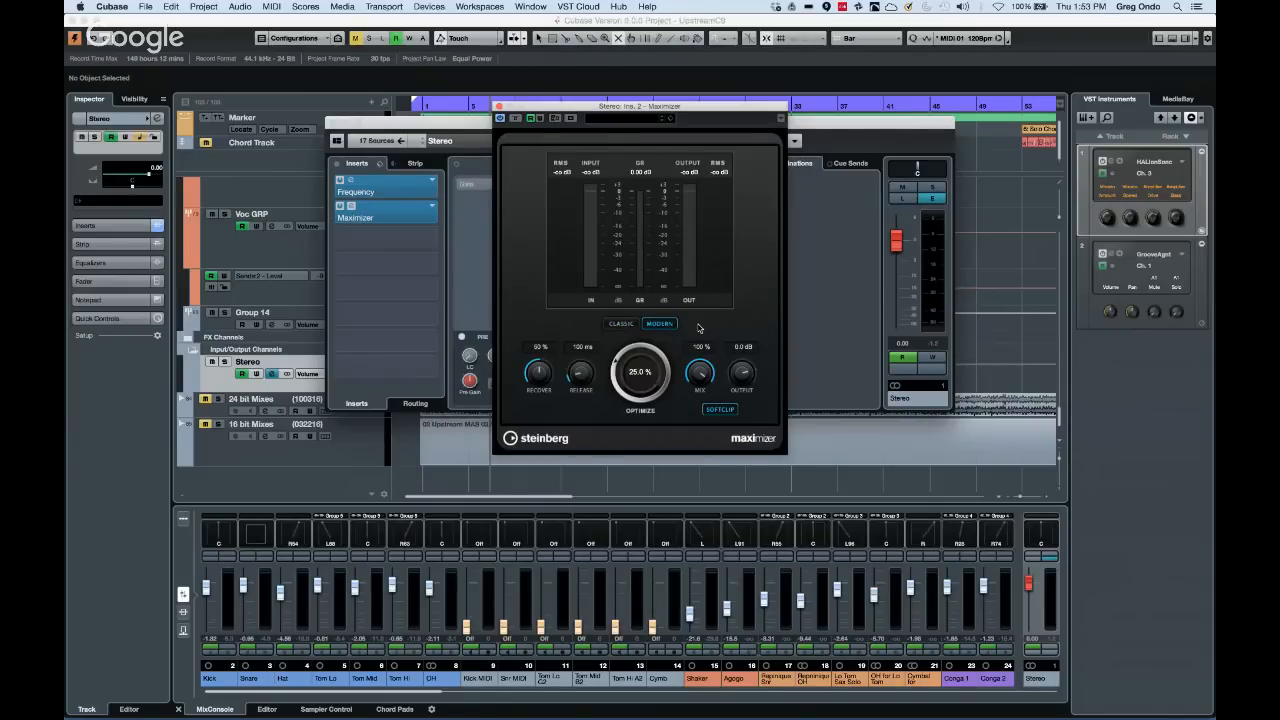
key("space")
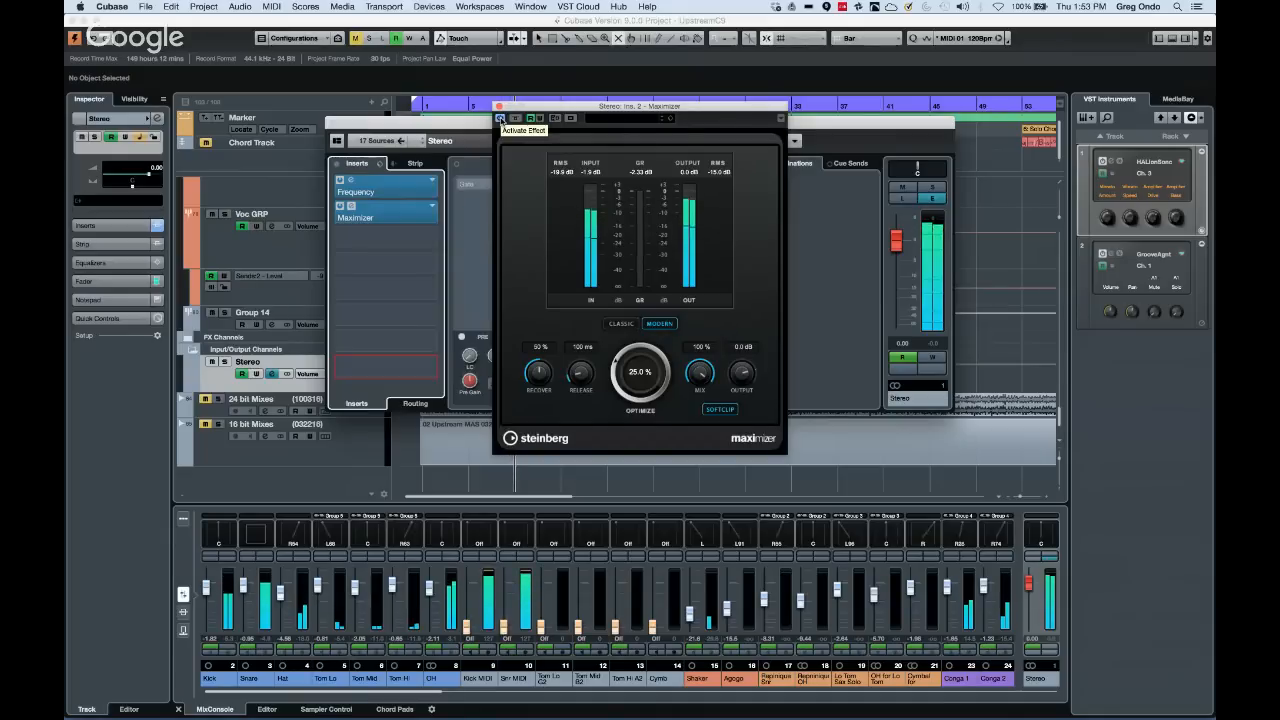
left_click(500, 118)
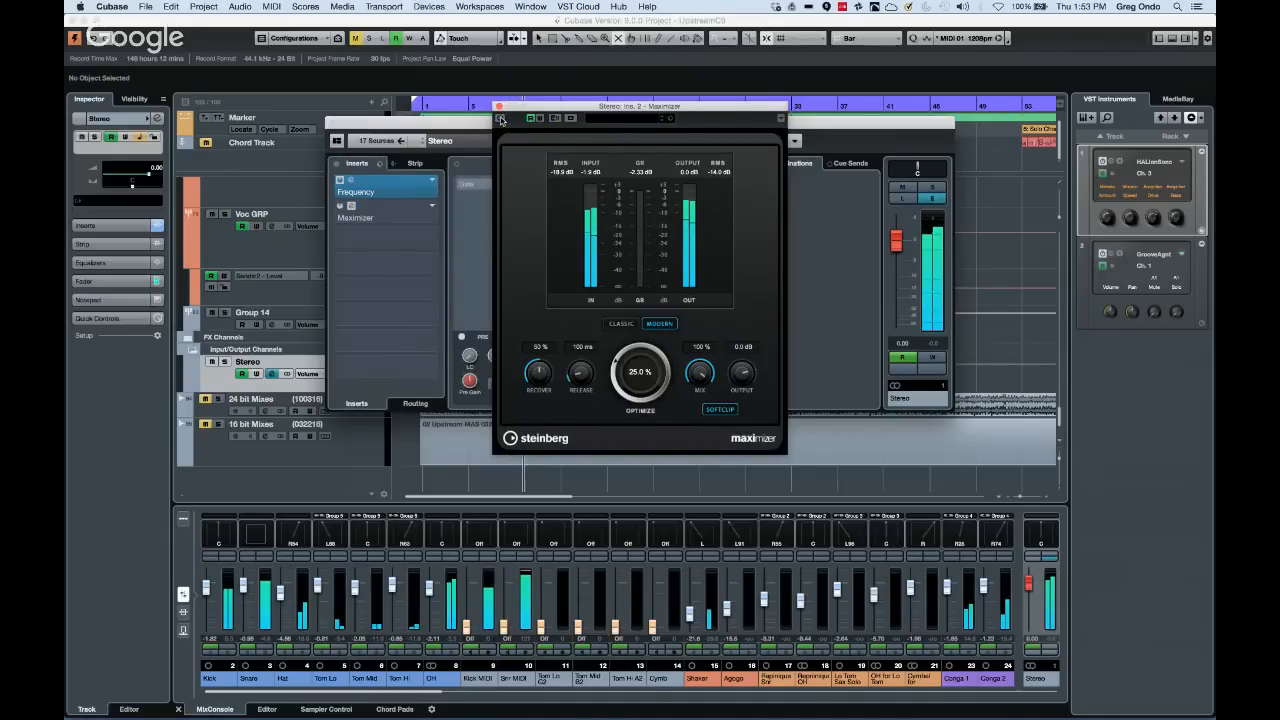
left_click(500, 118)
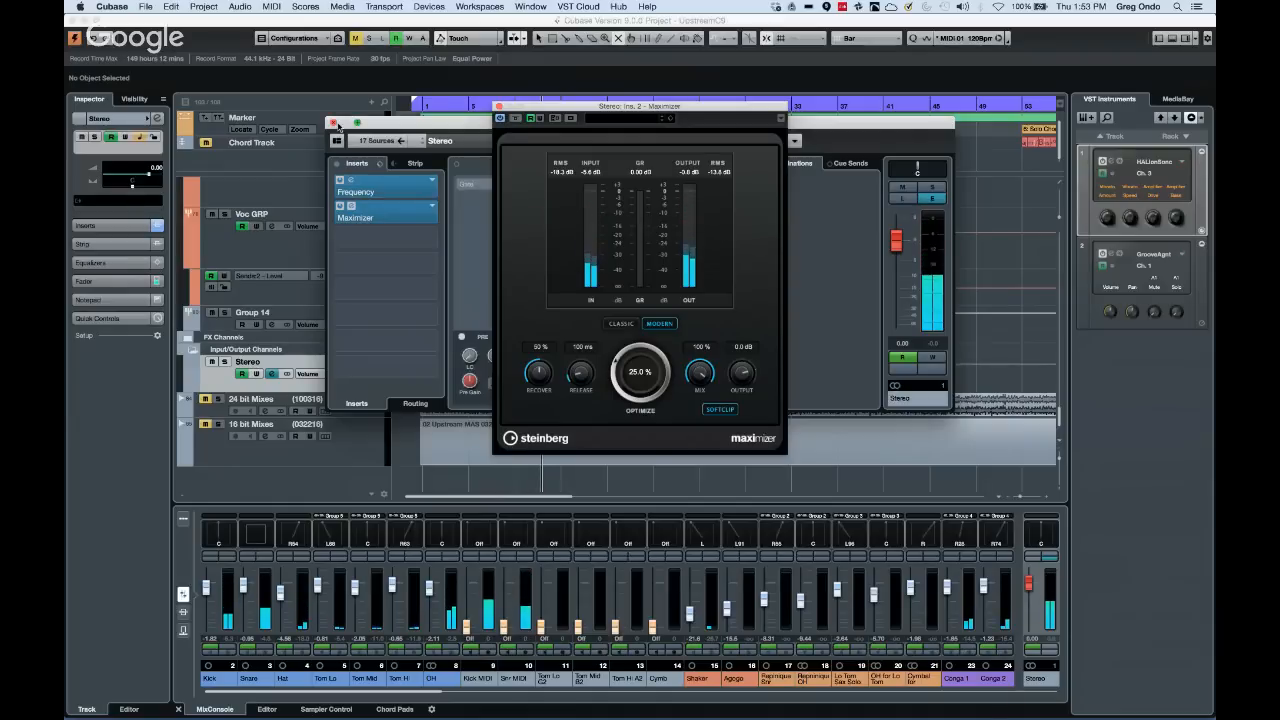
left_click(334, 123)
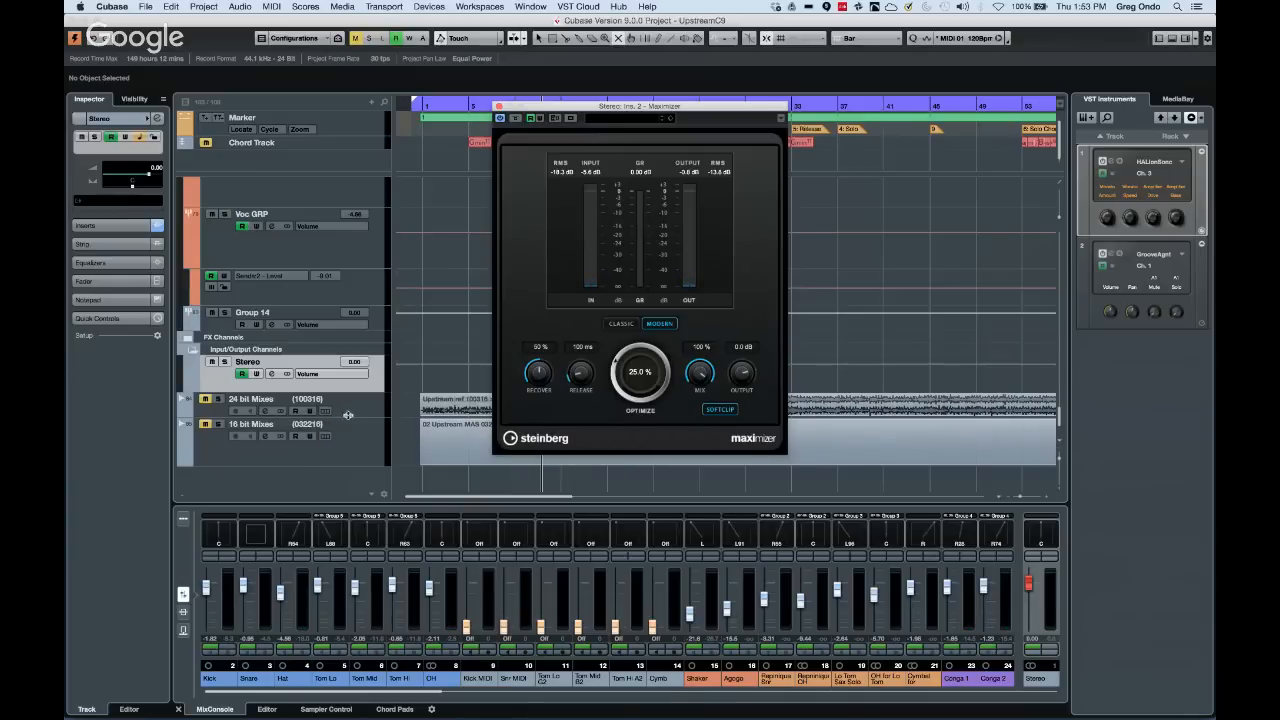
Increase the height of the 24 bit Mixes track, unmute it, and close the Maximizer window
left_click_drag(355, 416, 352, 438)
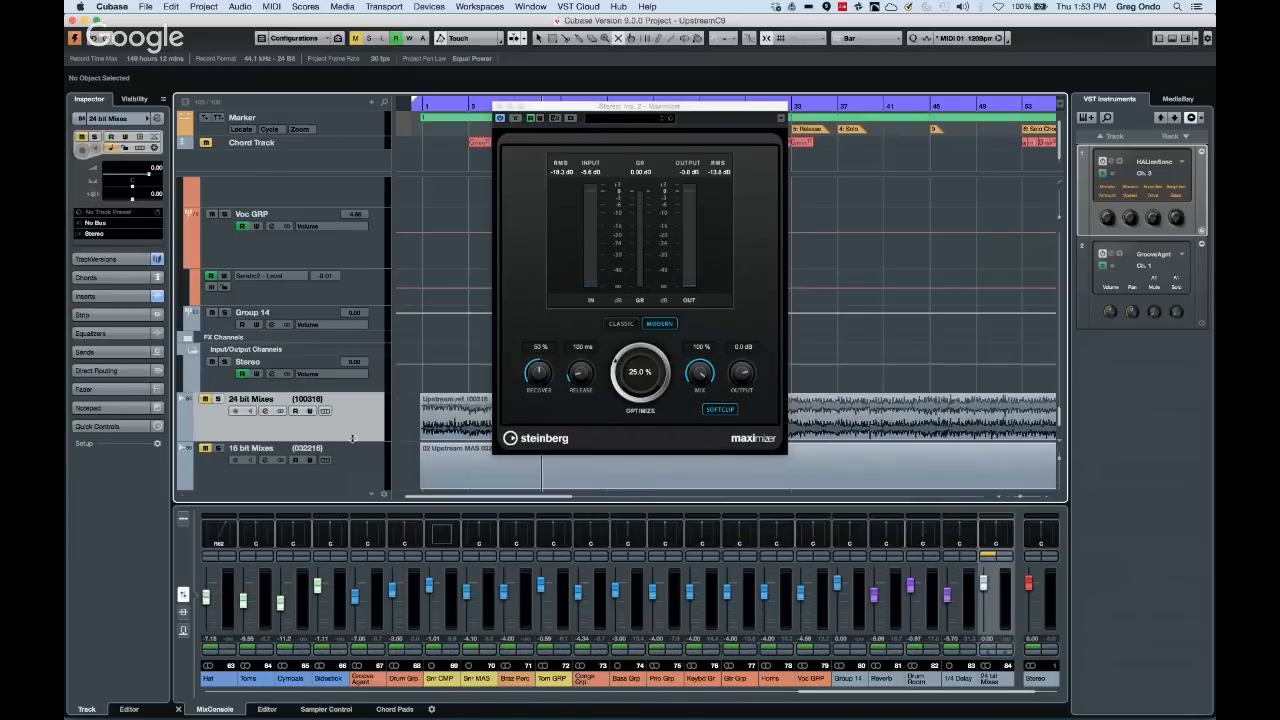
left_click(204, 399)
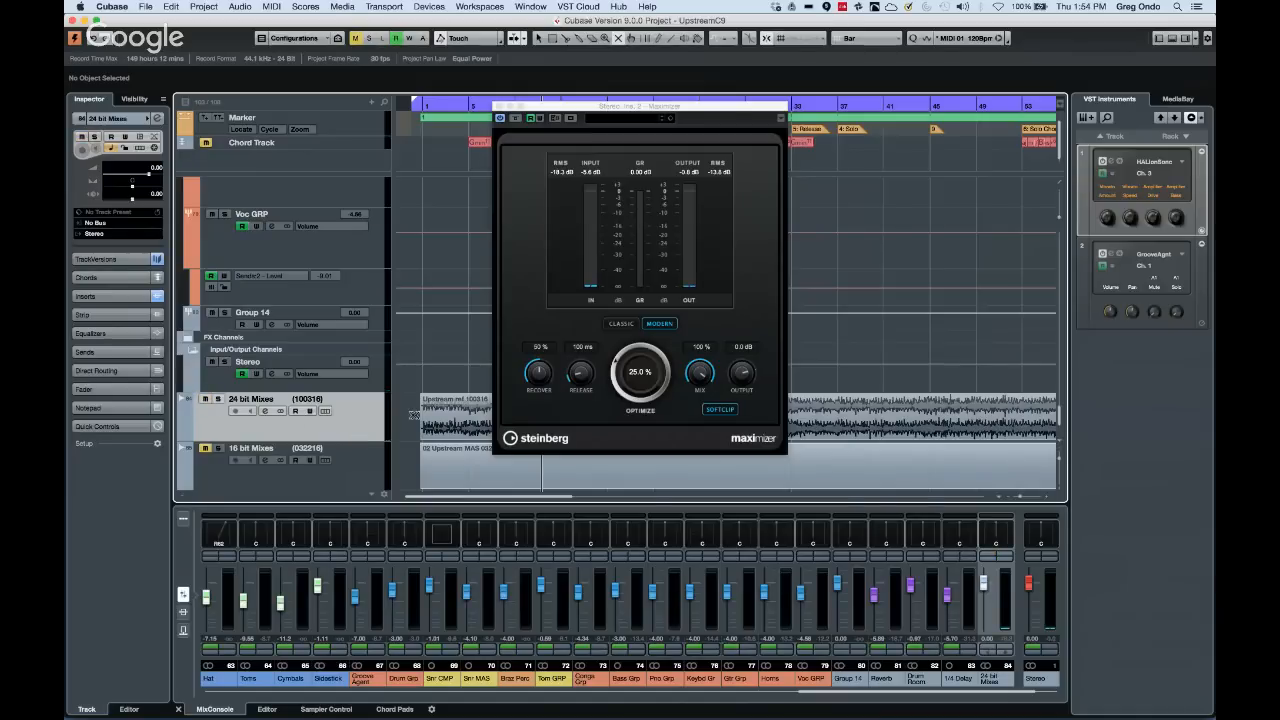
left_click(499, 106)
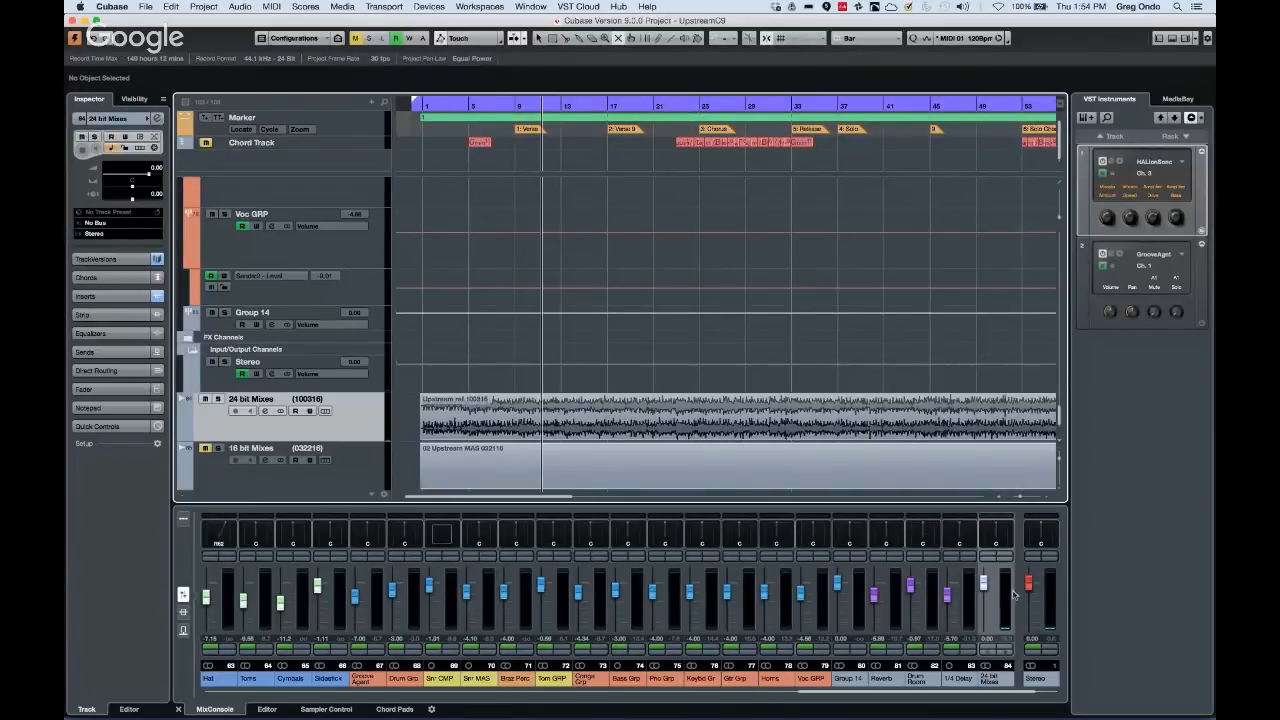
Activate cue send 1 in the channel settings of the 24 bit Mixes track, and close the settings
left_click(1000, 557)
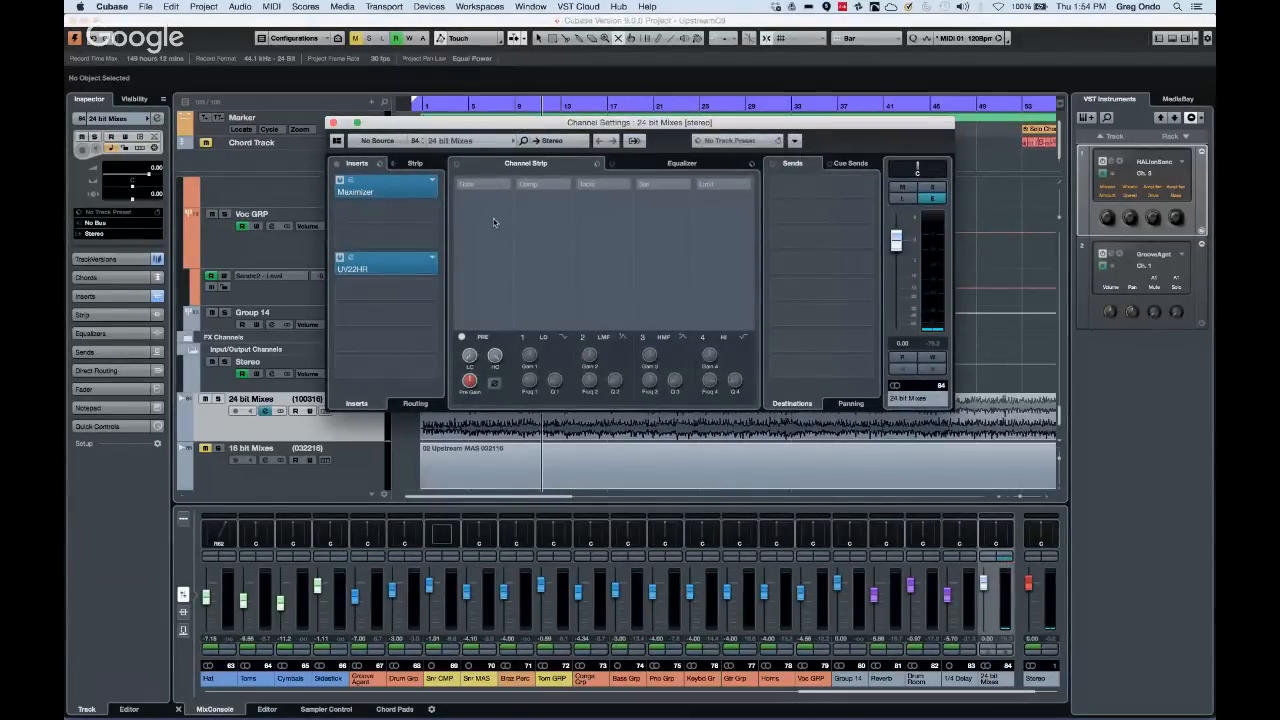
left_click(850, 163)
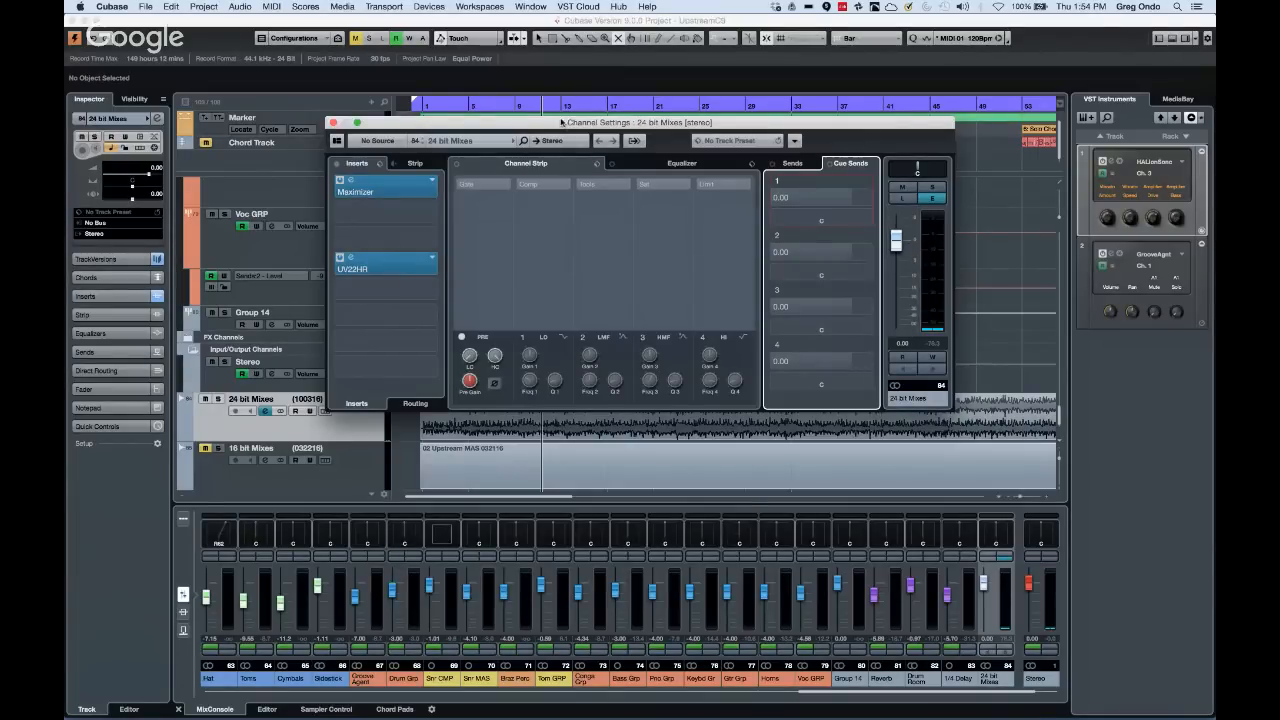
mouse_move(856, 195)
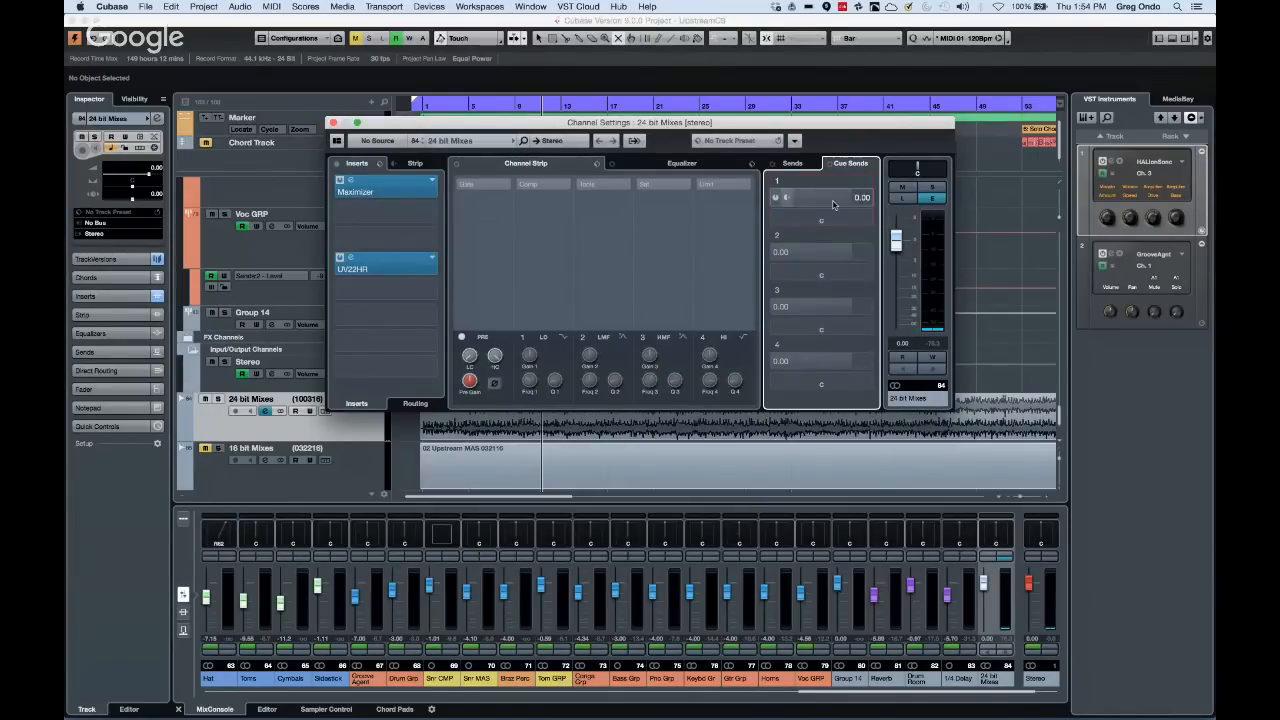
left_click(776, 198)
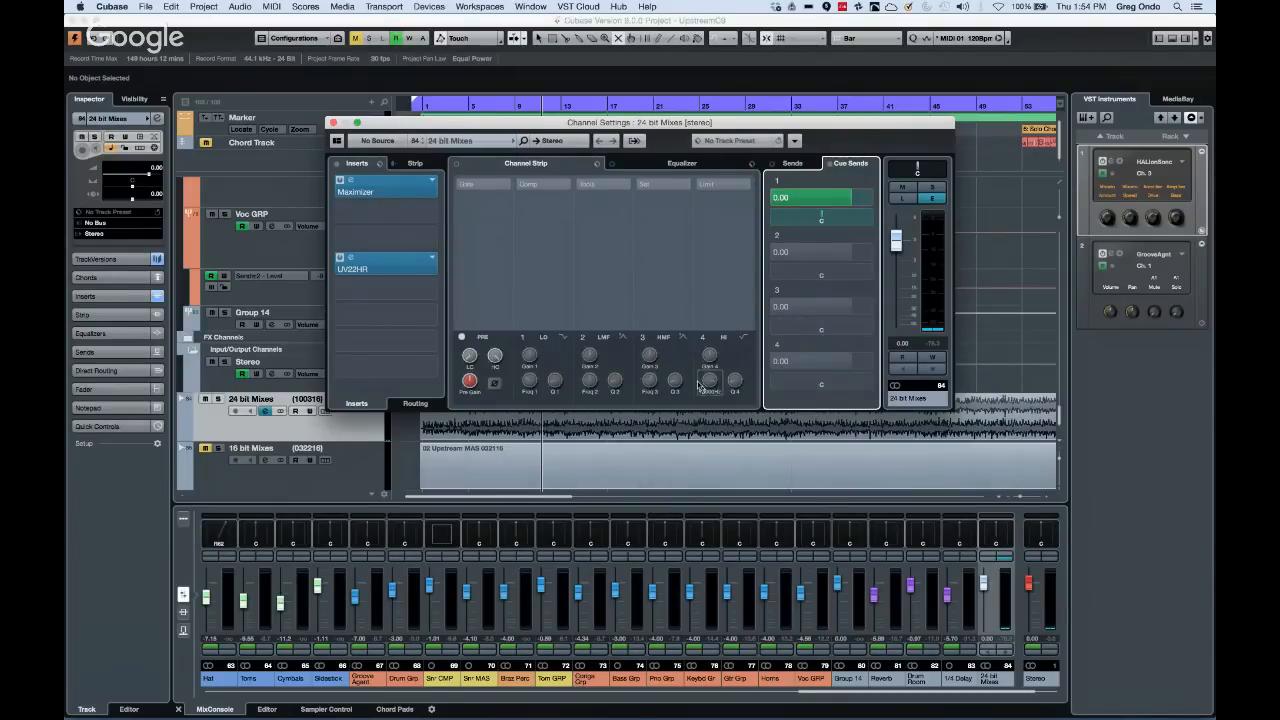
left_click(333, 122)
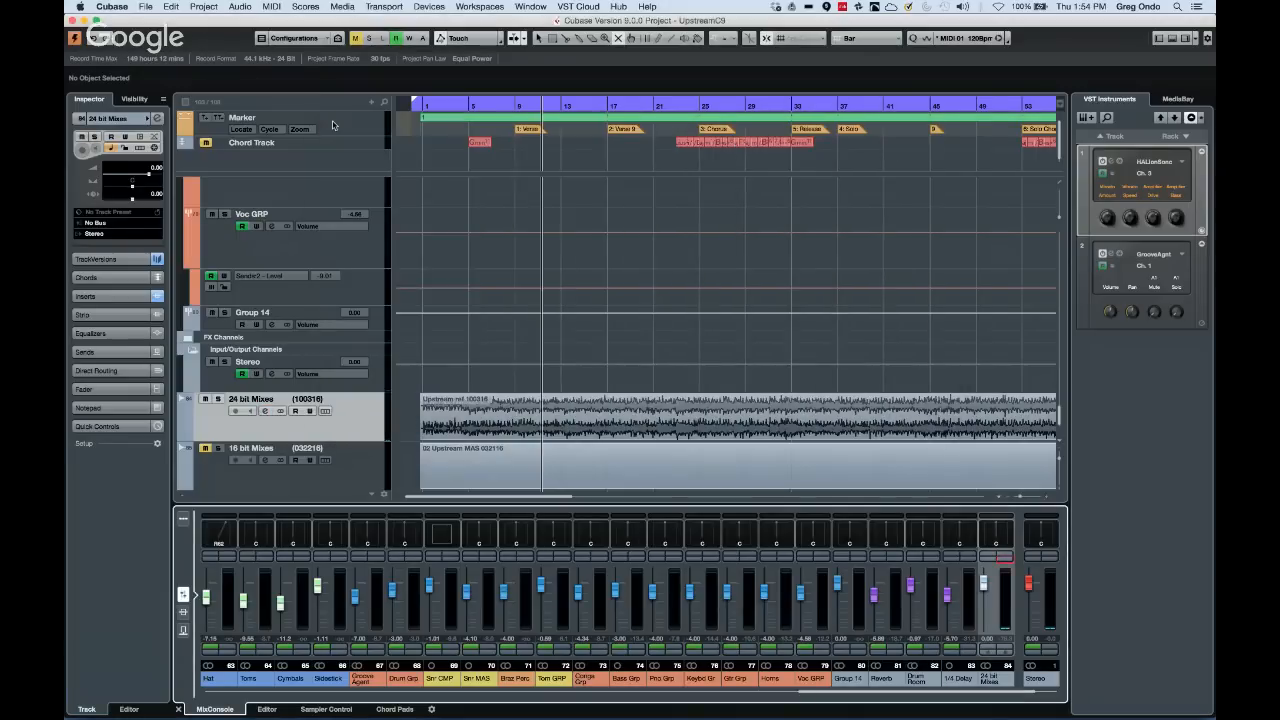
Set the 24 bit Mixes channel's output routing to No Bus in the enlarged MixConsole, close the console, and play the project briefly
key("F3")
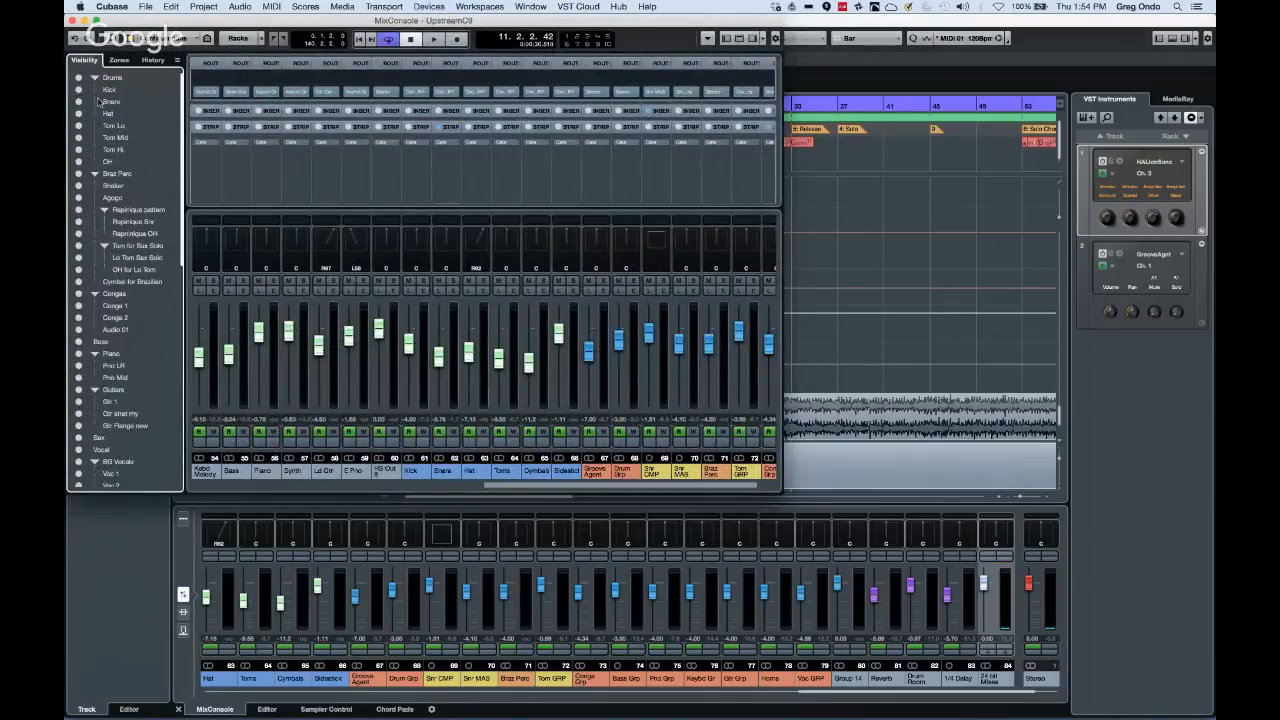
left_click(97, 20)
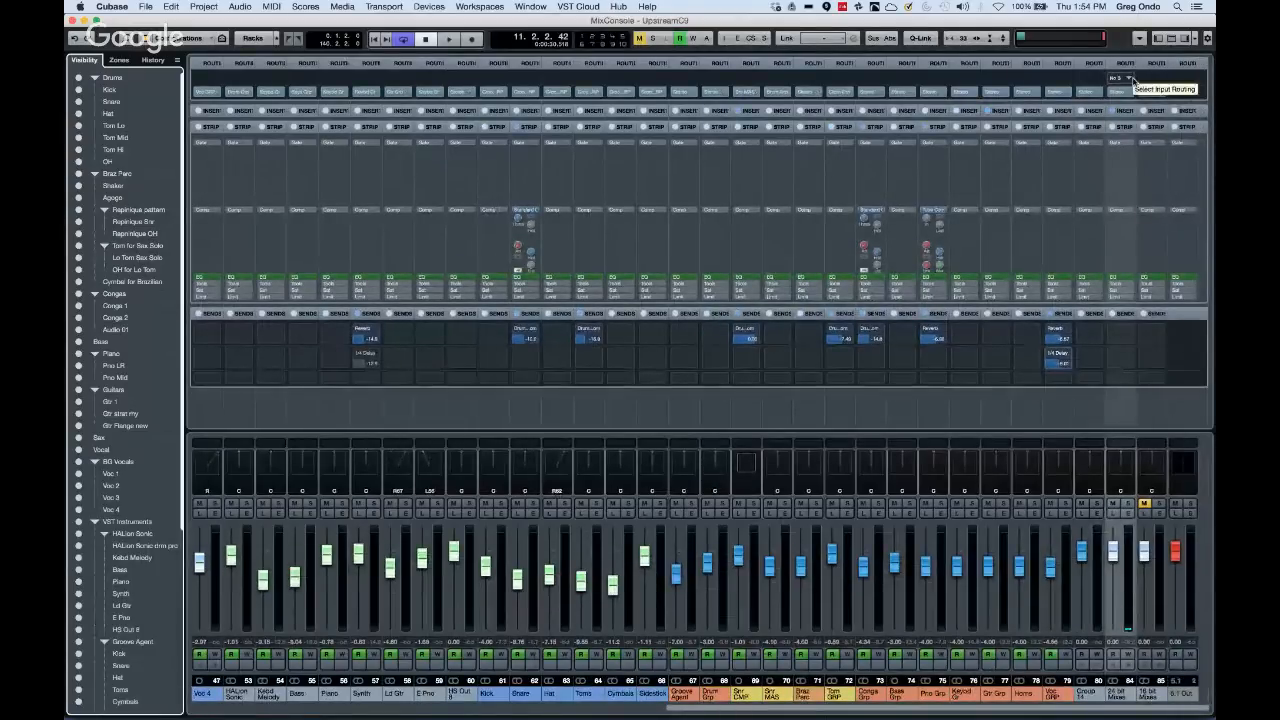
left_click(1136, 91)
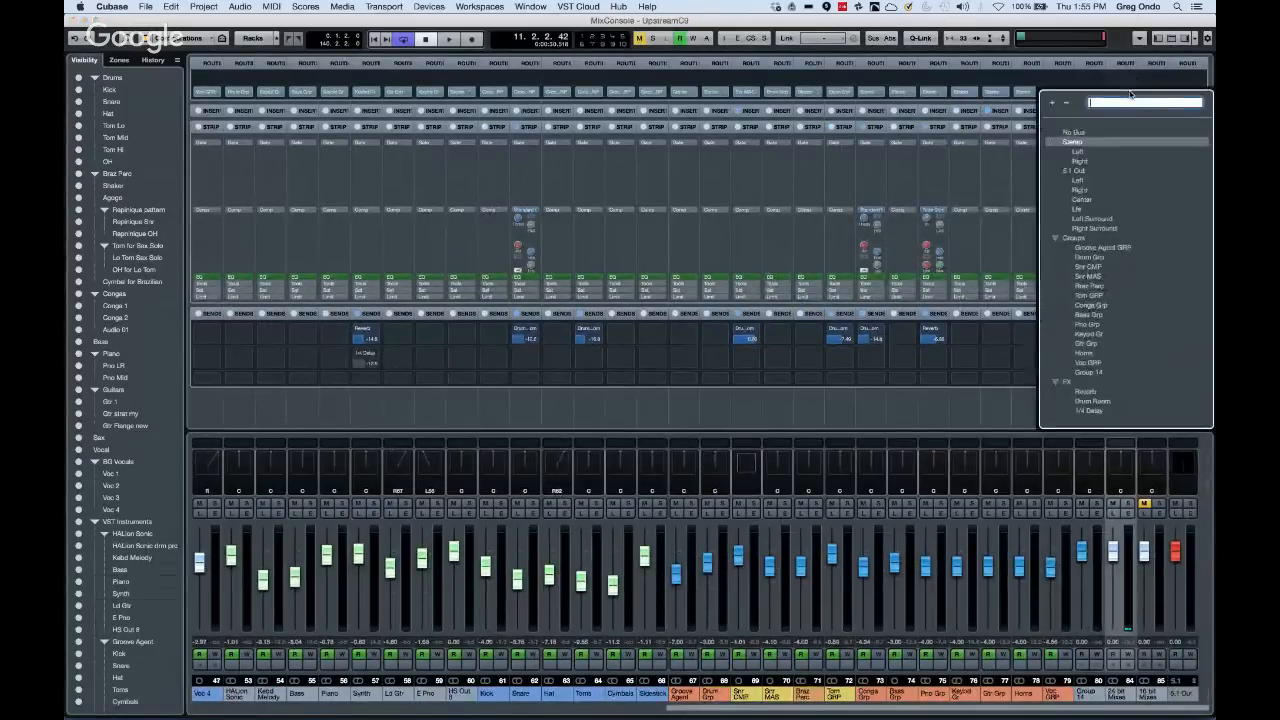
left_click(1078, 133)
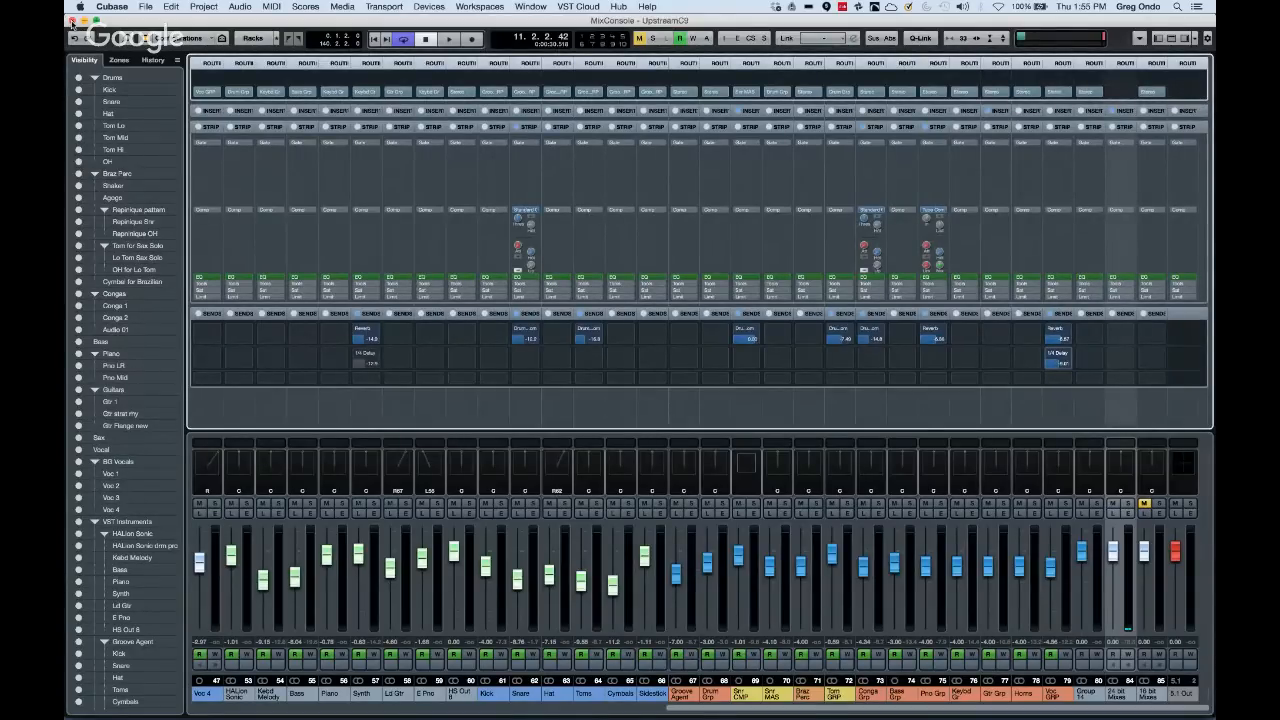
left_click(73, 20)
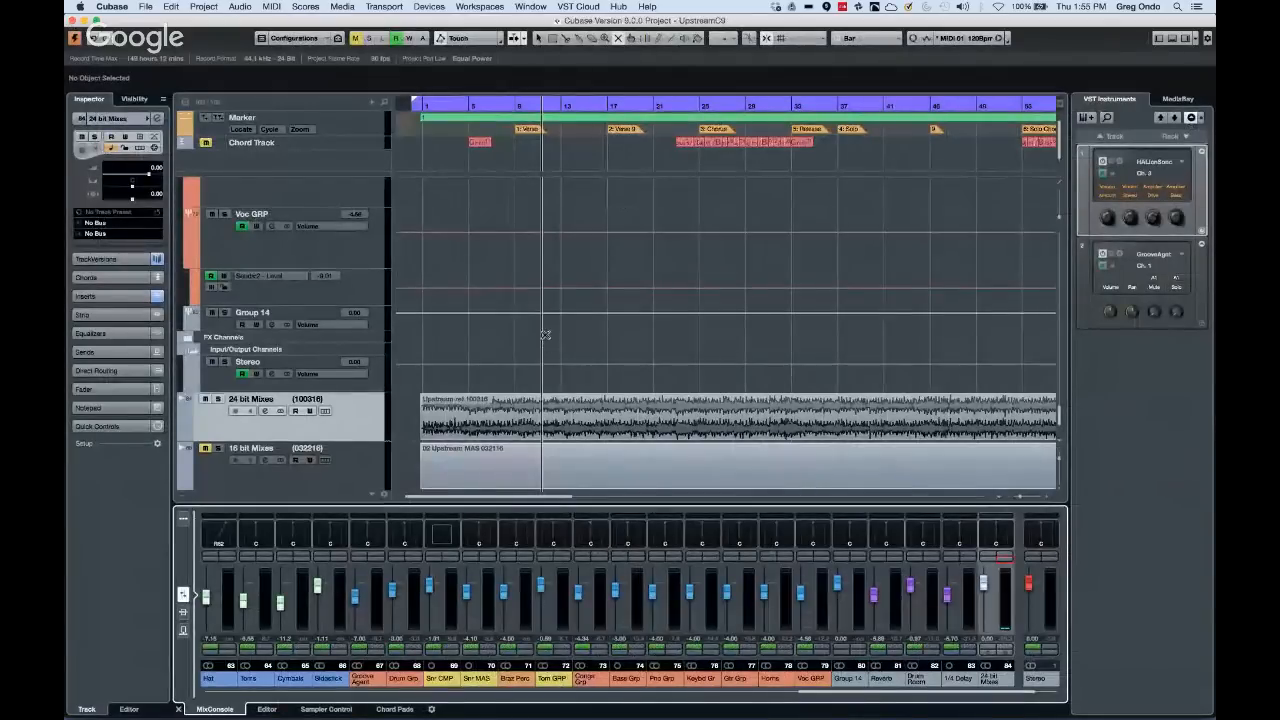
key("space")
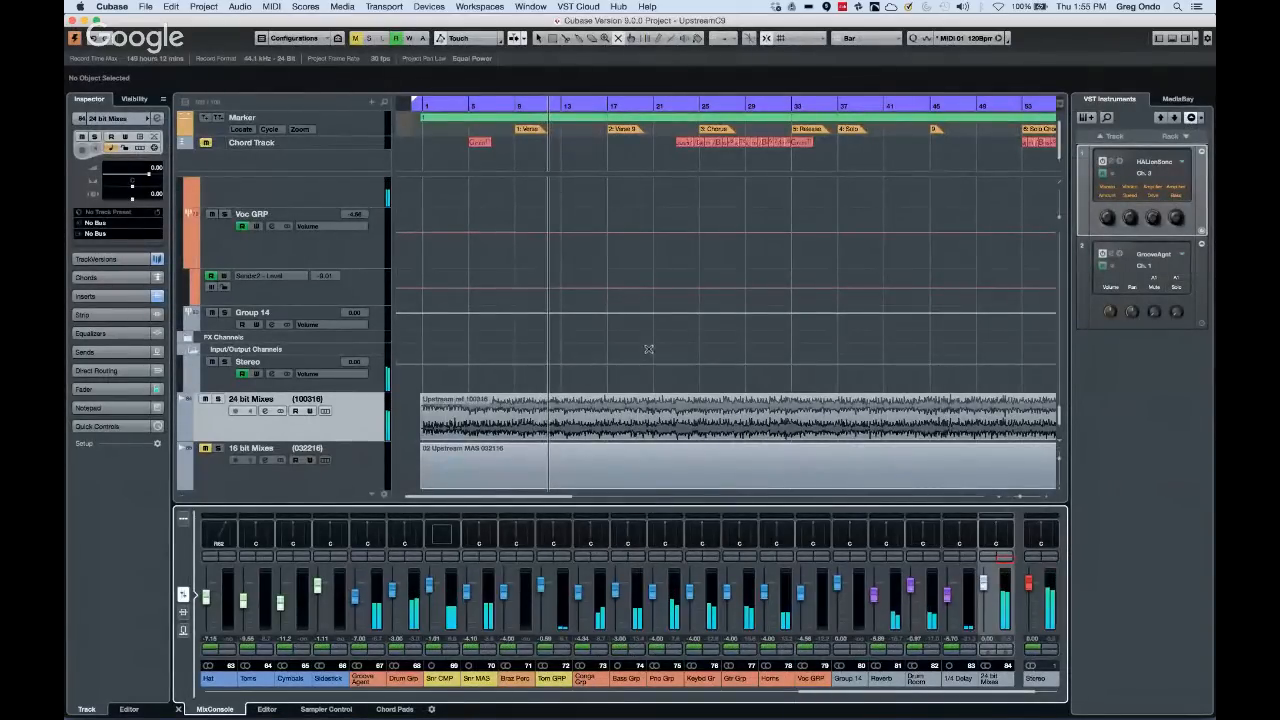
Open the Control Room Mixer, expand the Cue 1 channel, and turn off its talkback
left_click(428, 7)
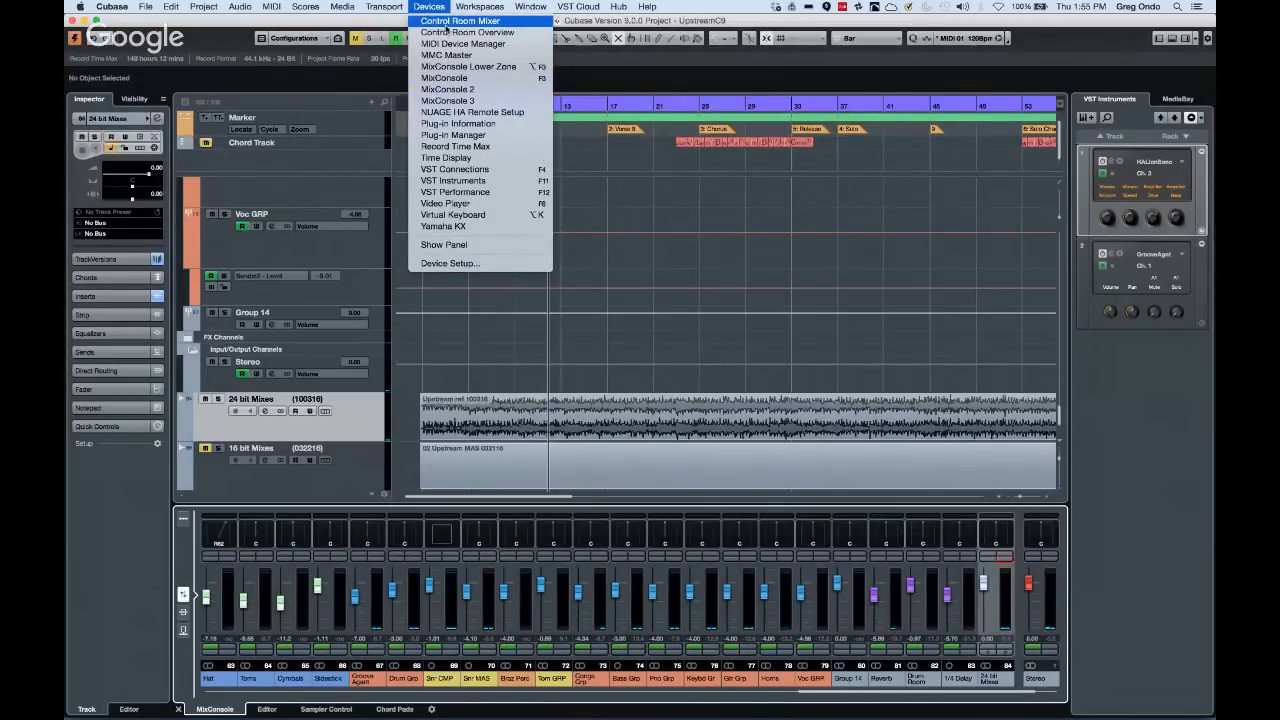
left_click(445, 24)
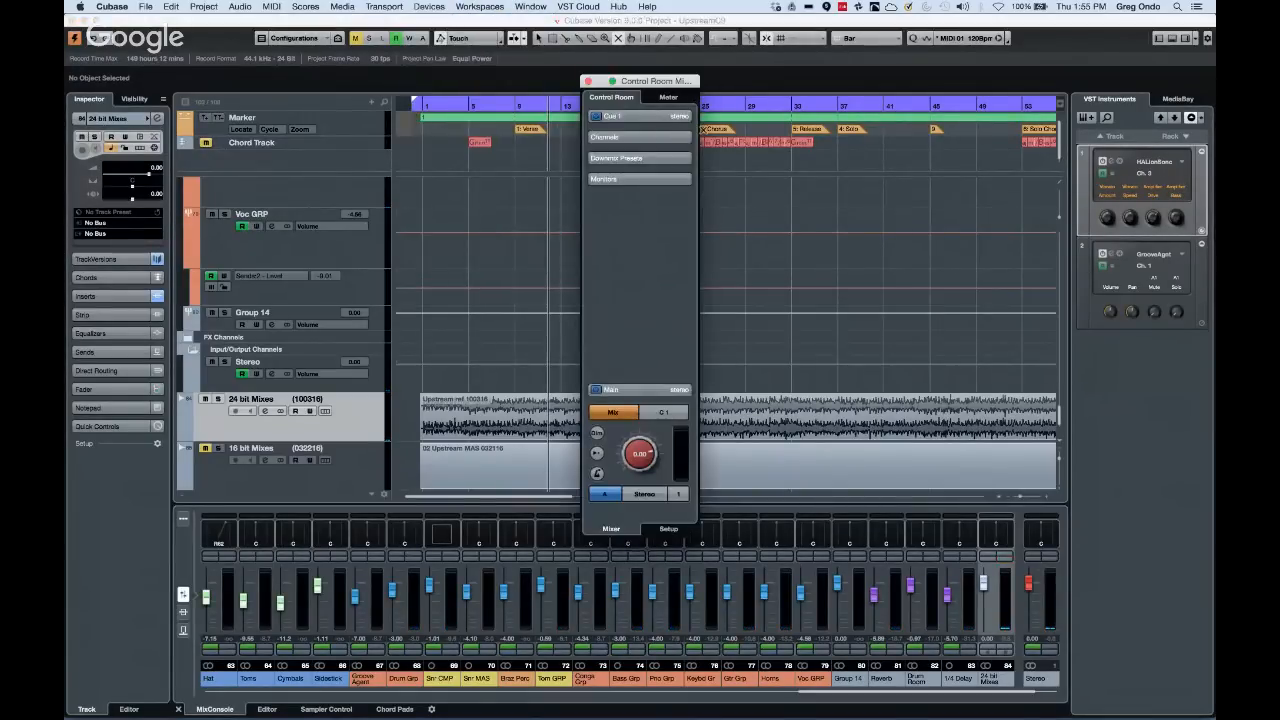
left_click(631, 115)
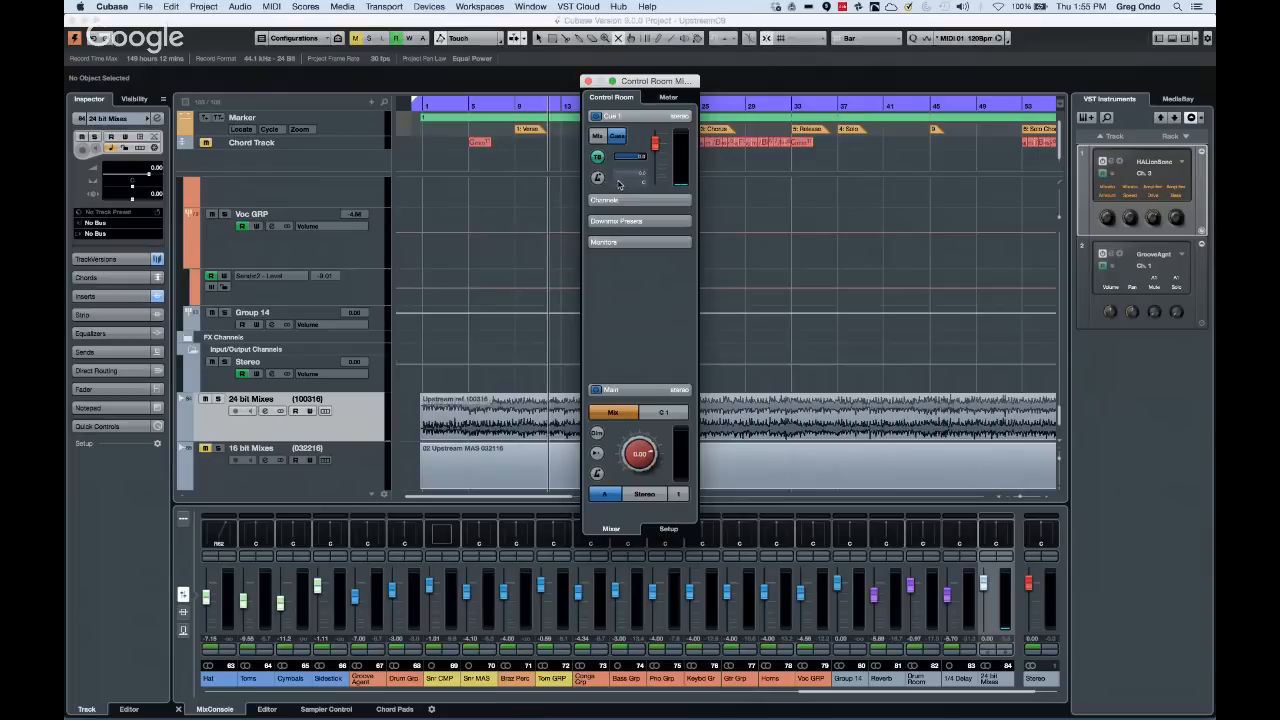
left_click(598, 158)
Play the project and switch the Control Room's main source to Cue 1 and back to Mix to compare them
key("space")
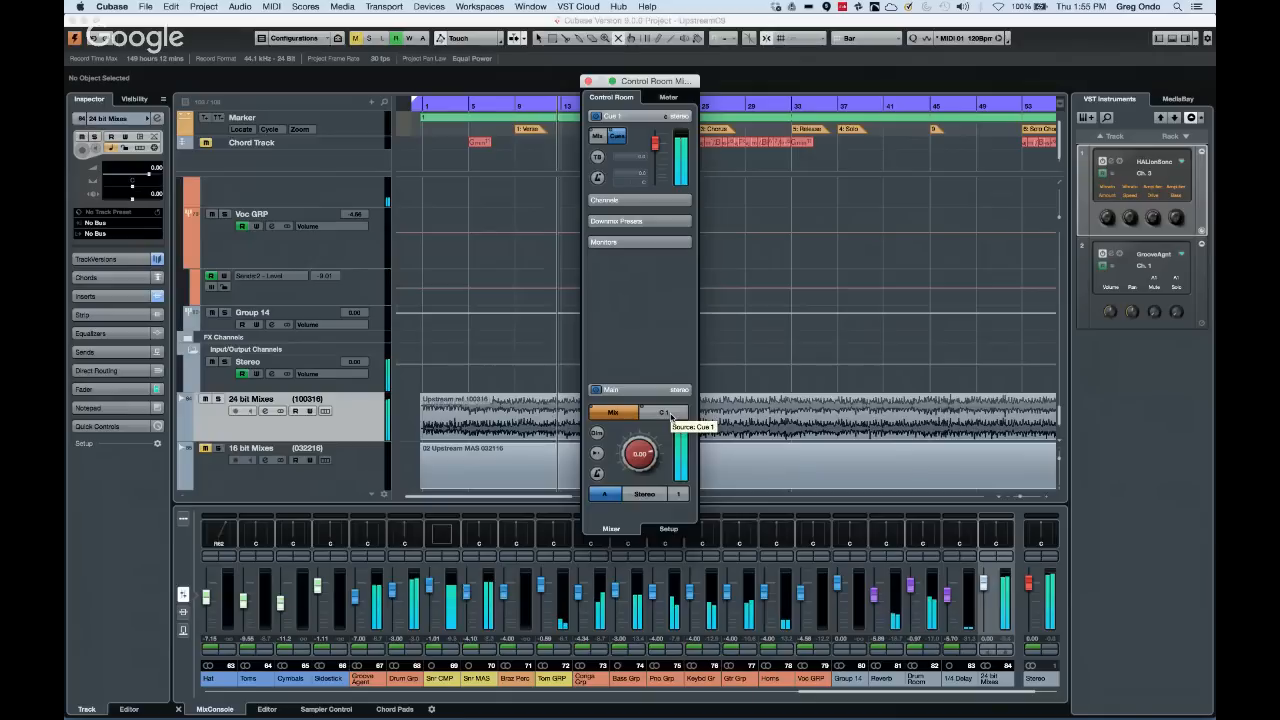
left_click(668, 413)
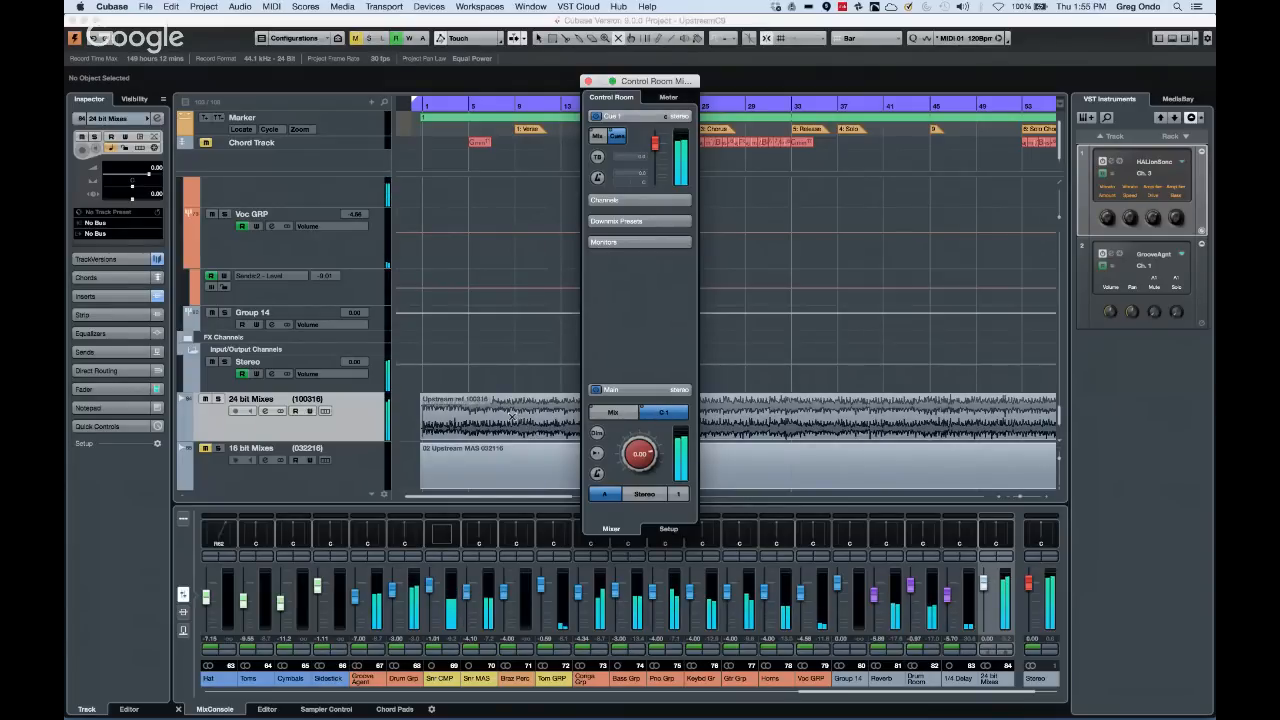
left_click(628, 414)
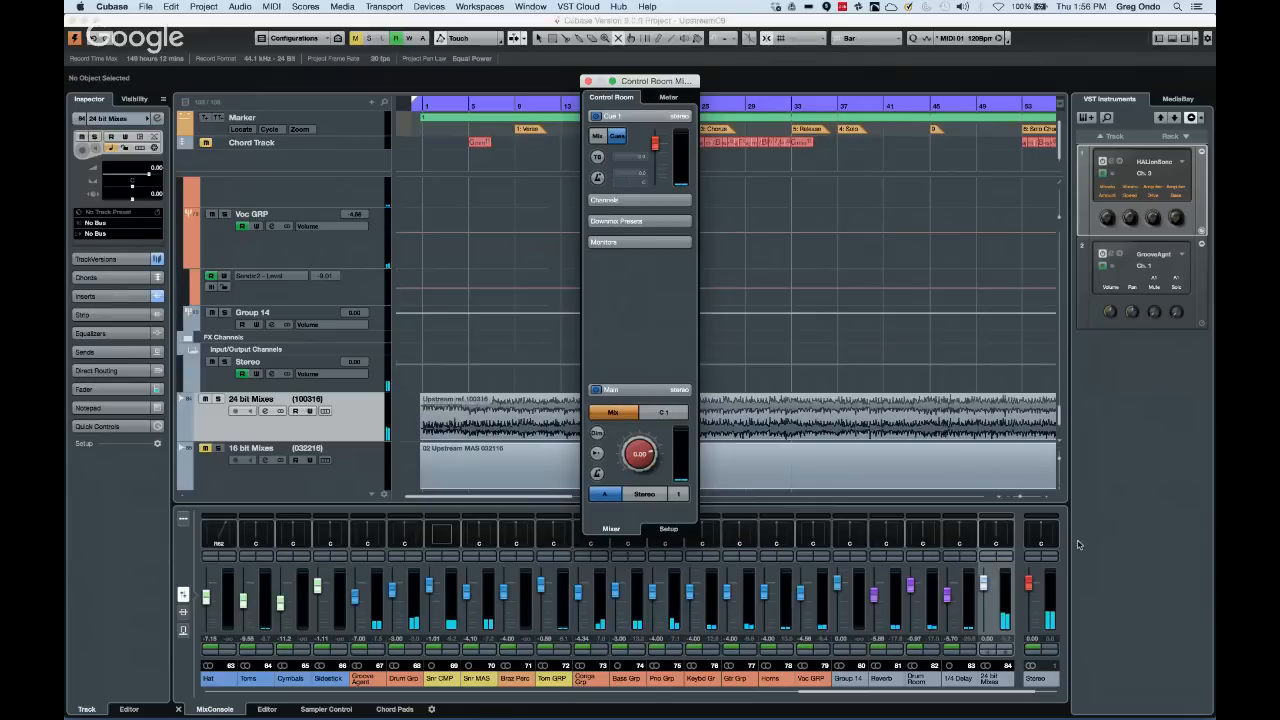
Boost the Stereo output's low-mid EQ band by about 9.6 dB at about 104 Hz, and close its channel settings
left_click(1047, 557)
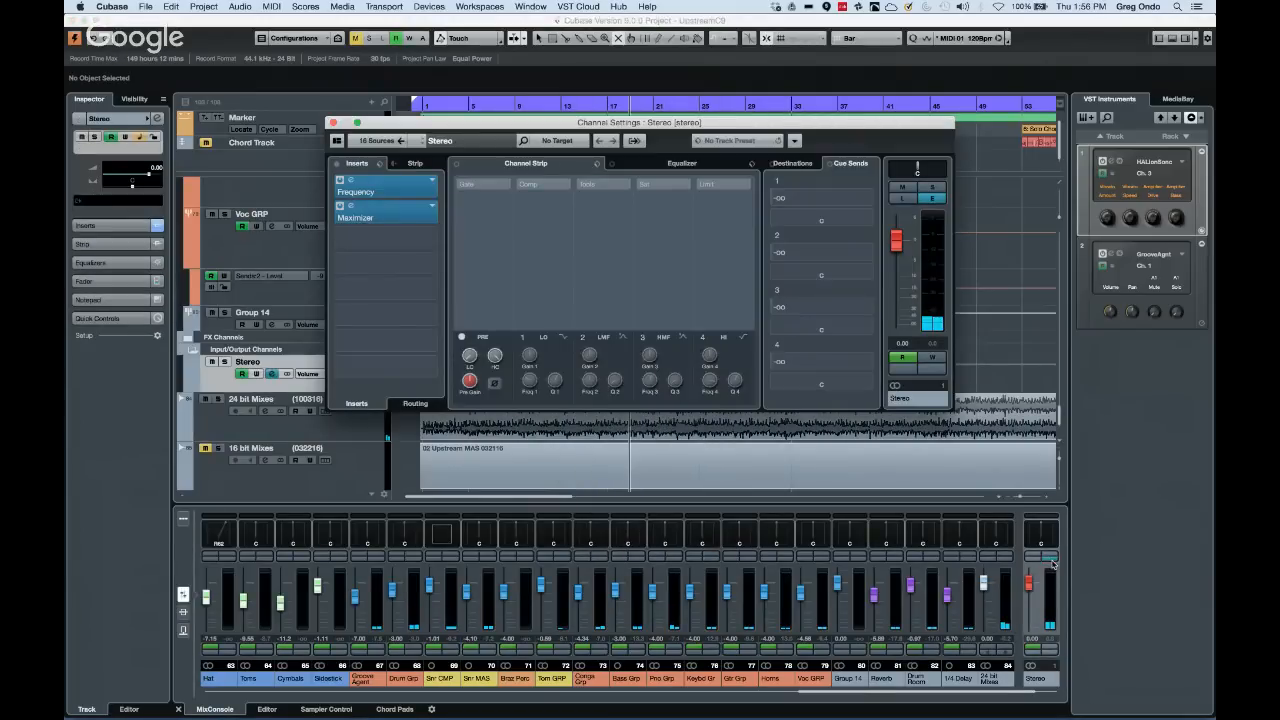
left_click(627, 166)
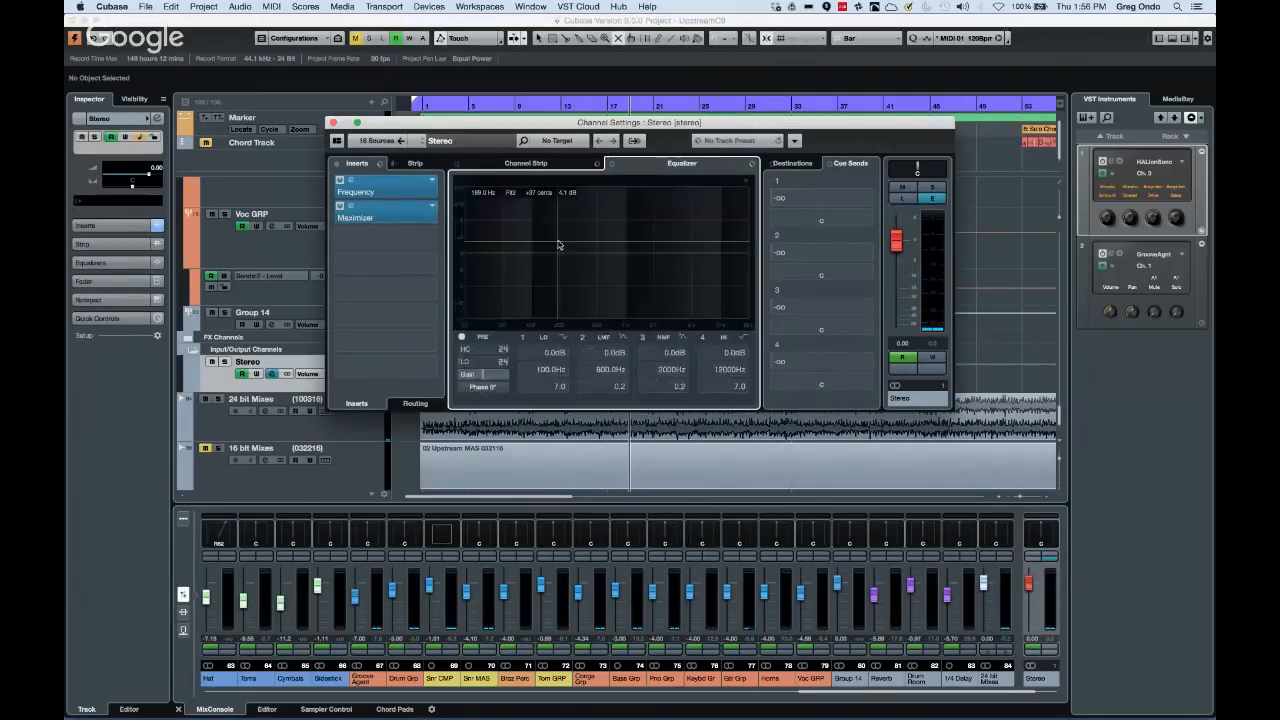
left_click_drag(553, 265, 533, 230)
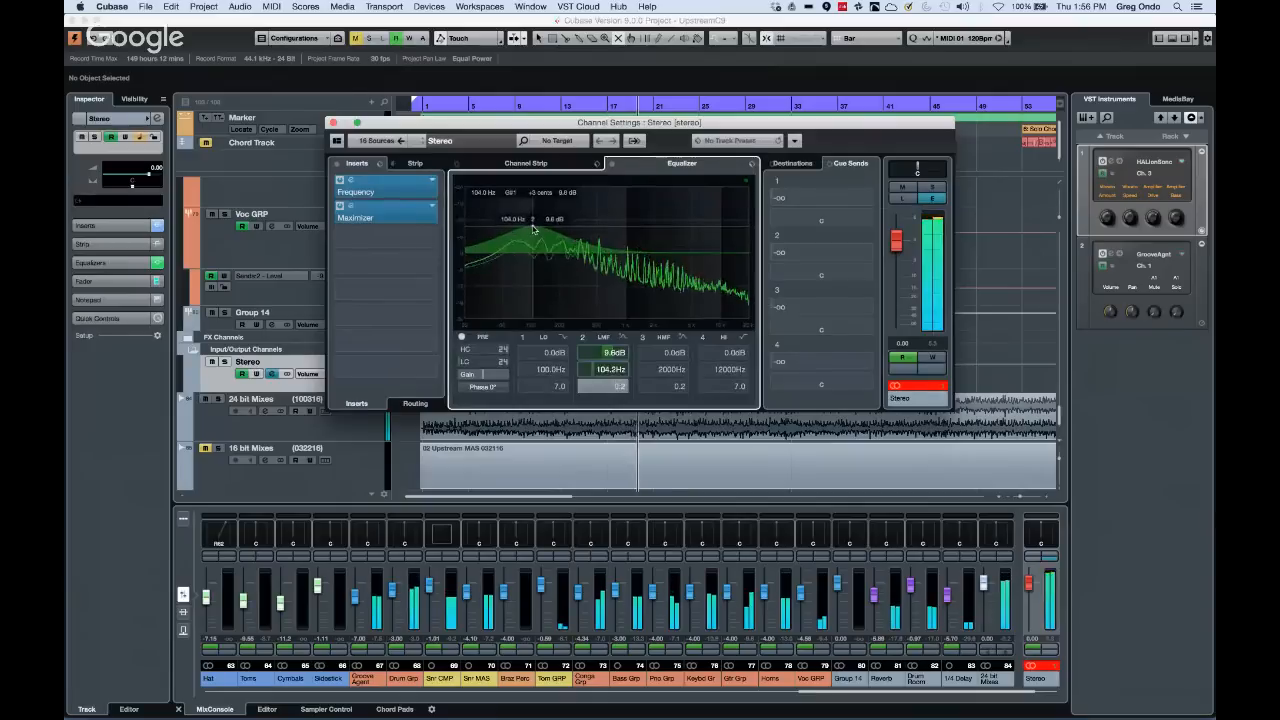
left_click(333, 122)
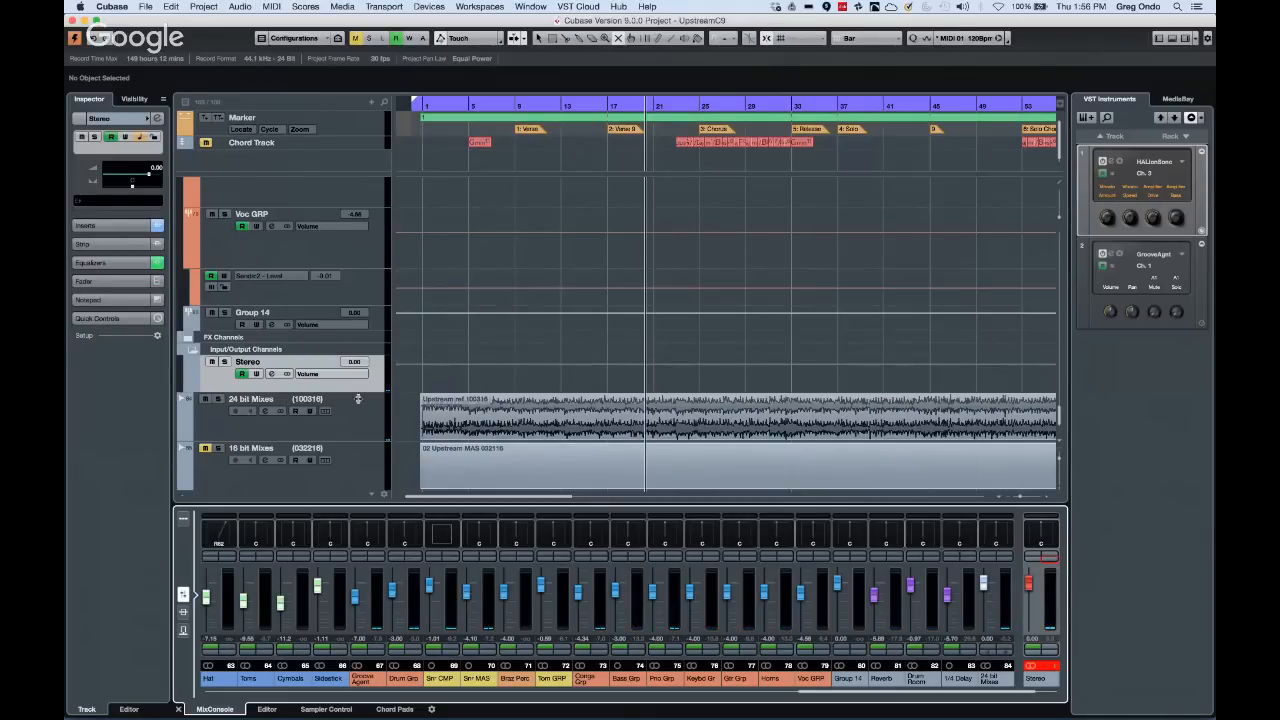
Select the 24 bit Mixes track, compare Mix and Cue 1 in the Control Room Mixer during playback, and leave Cue 1 as main source
left_click(335, 415)
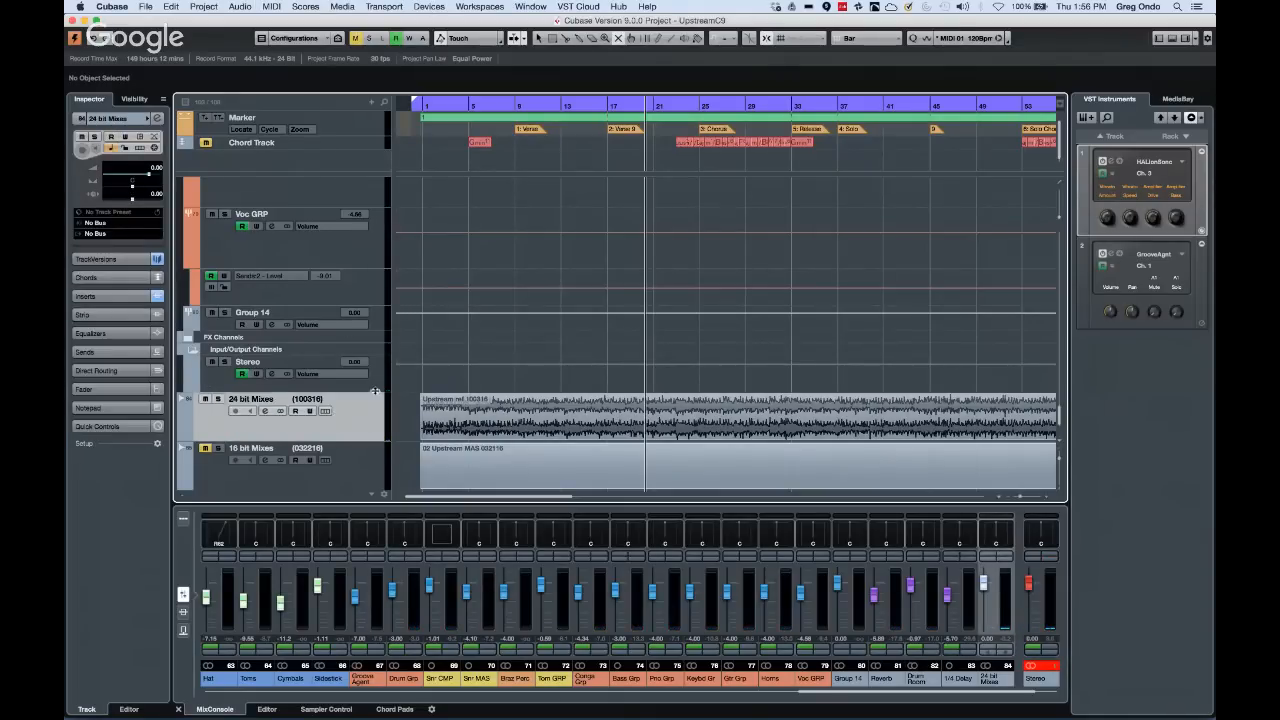
left_click(480, 6)
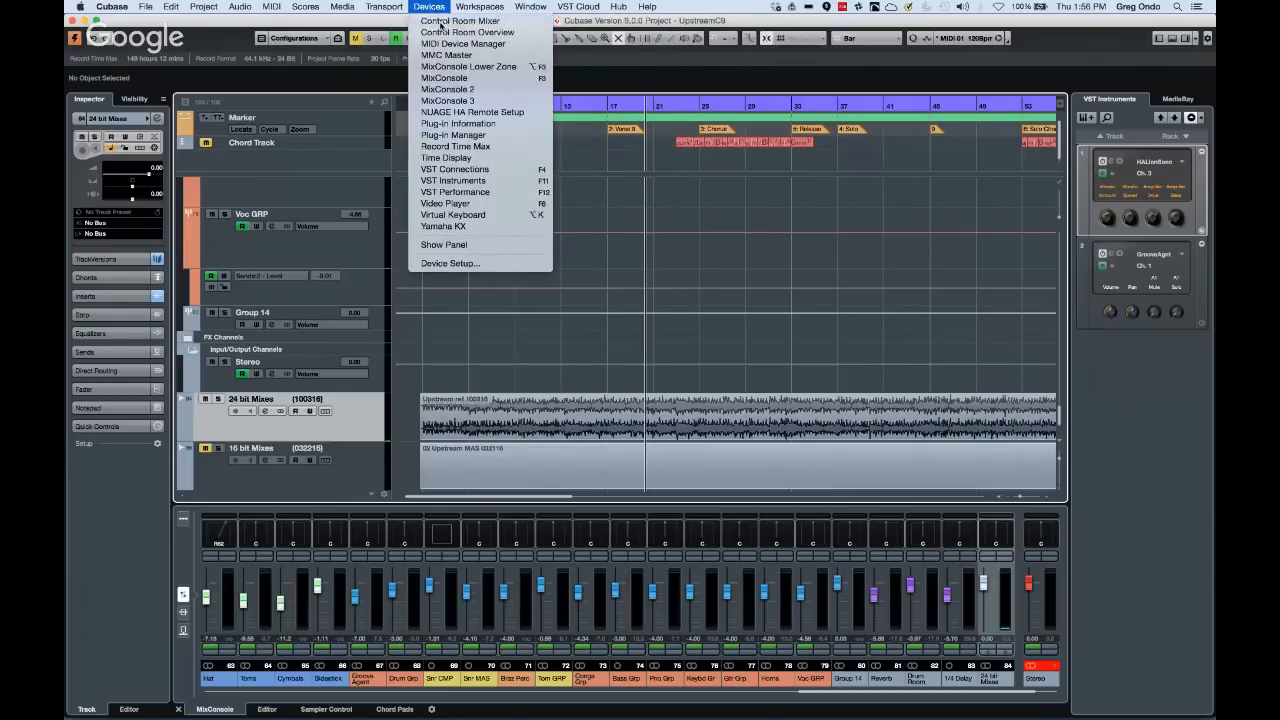
left_click(455, 20)
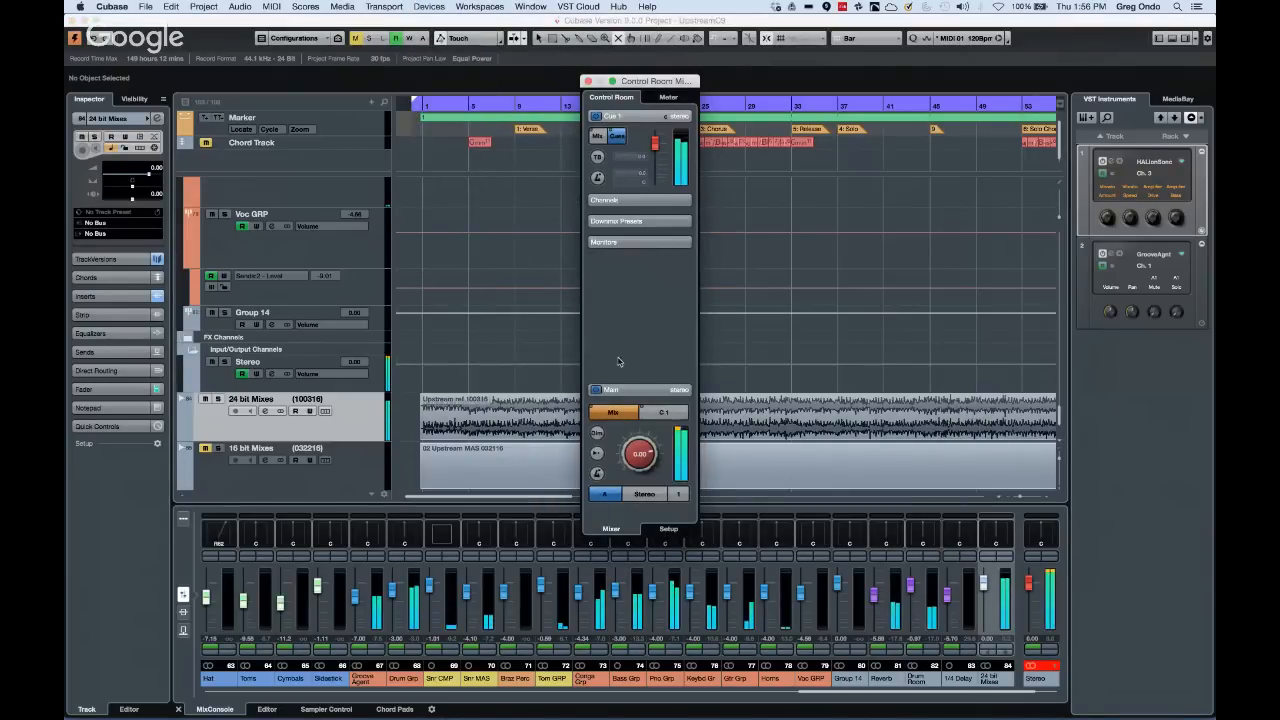
left_click(662, 414)
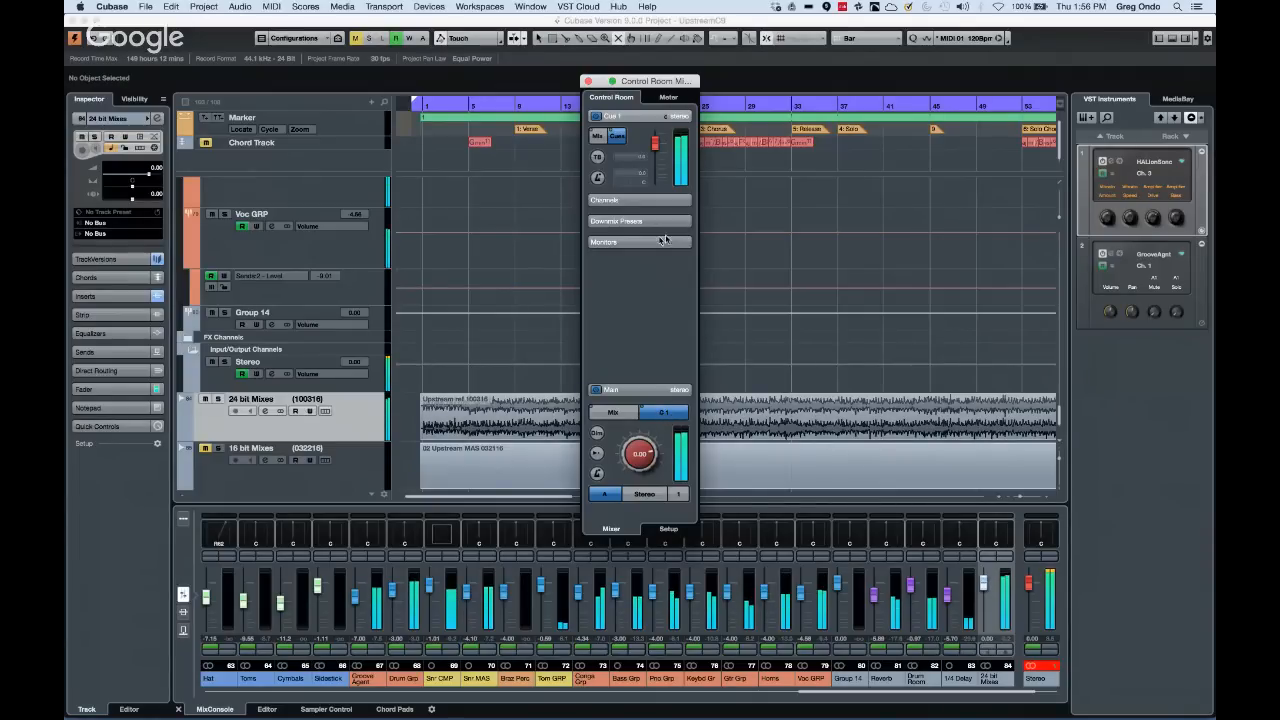
left_click(627, 413)
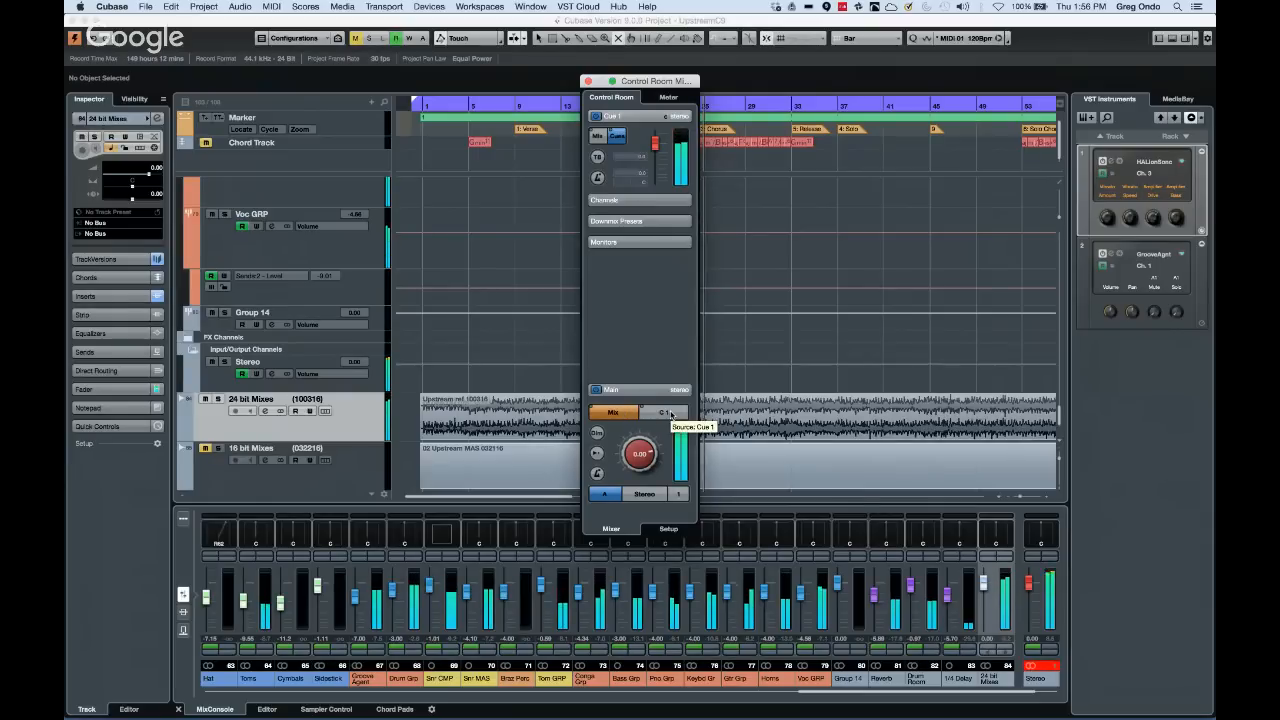
left_click(669, 413)
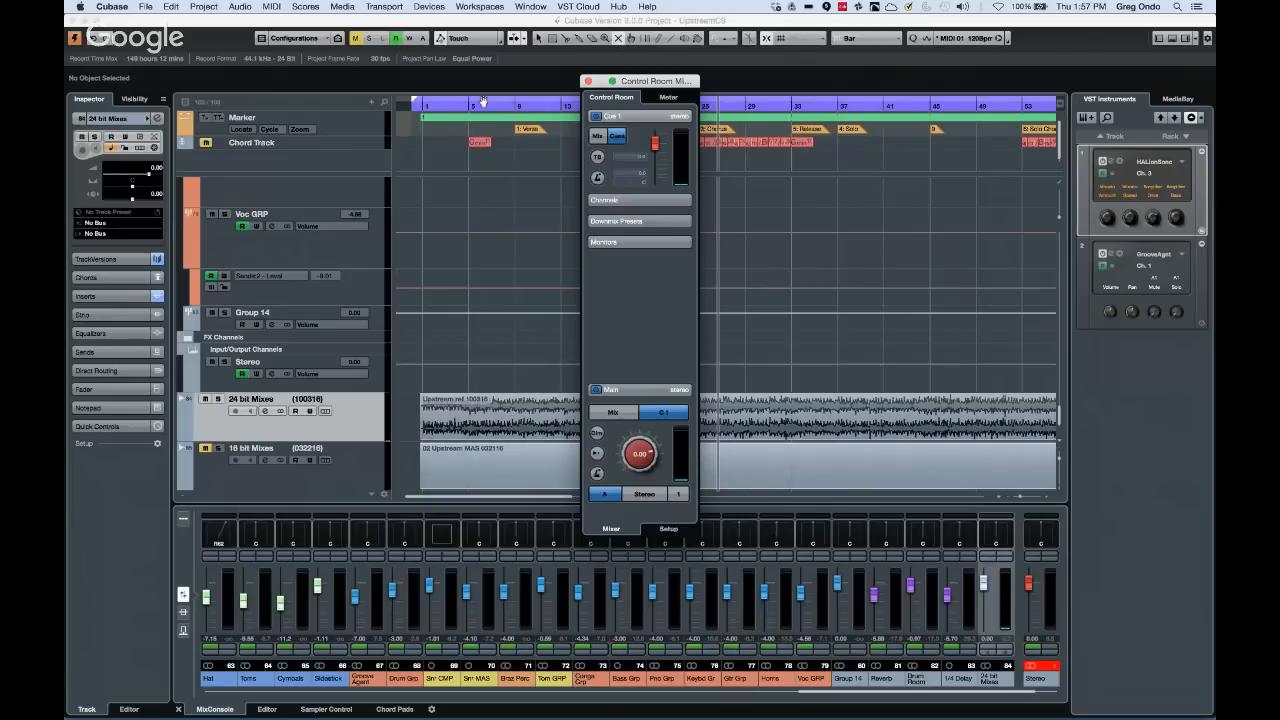
Open the VST Connections to examine the Studio assignments of Cue 1 and Monitor 1
left_click(427, 7)
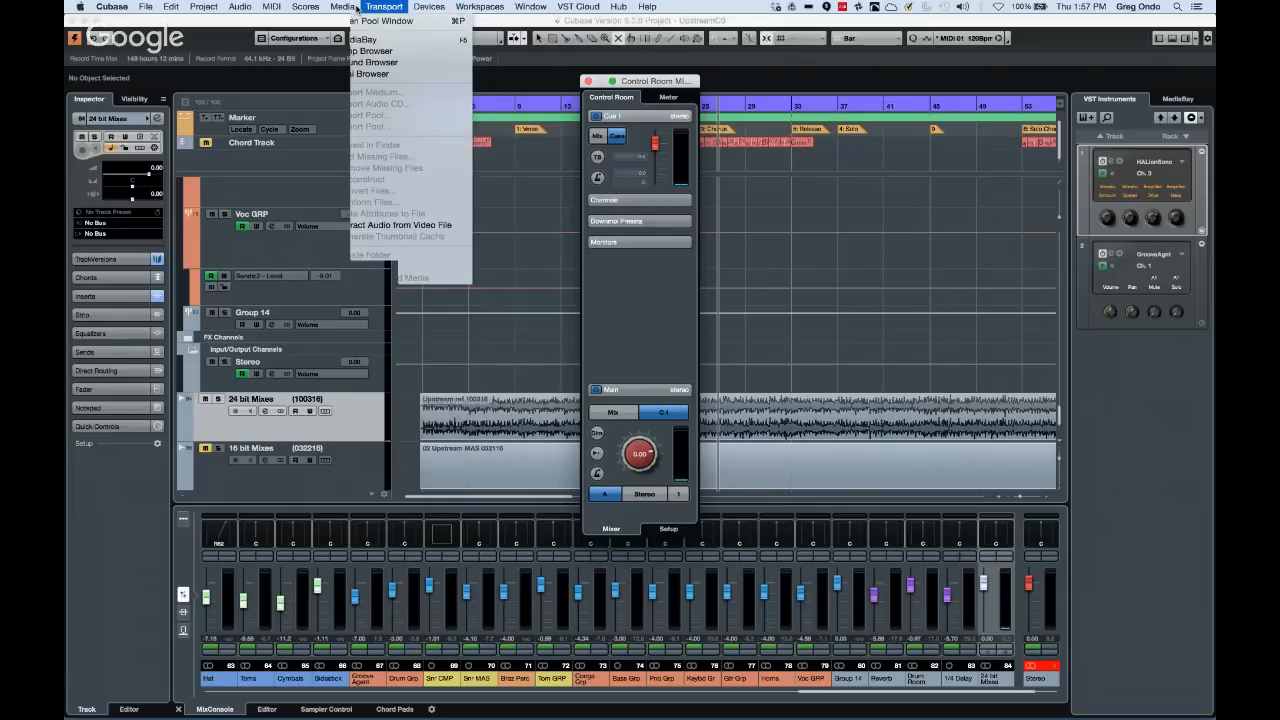
mouse_move(345, 8)
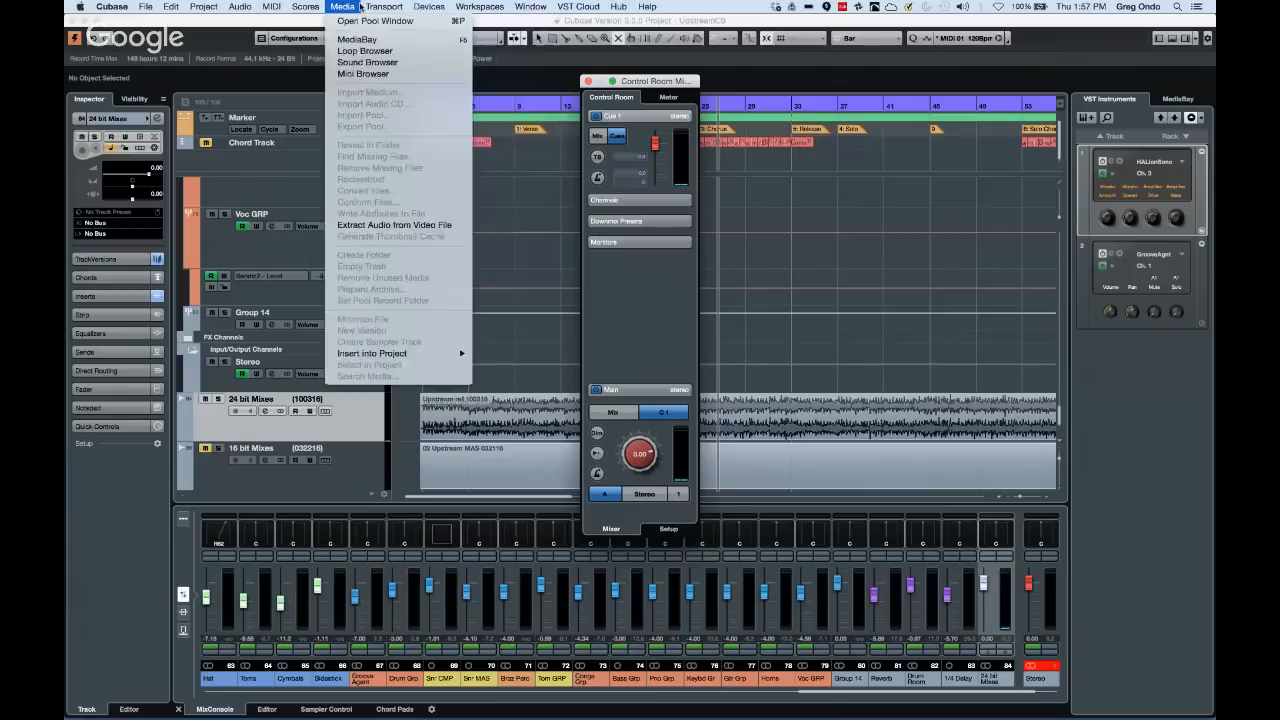
mouse_move(478, 6)
mouse_move(429, 7)
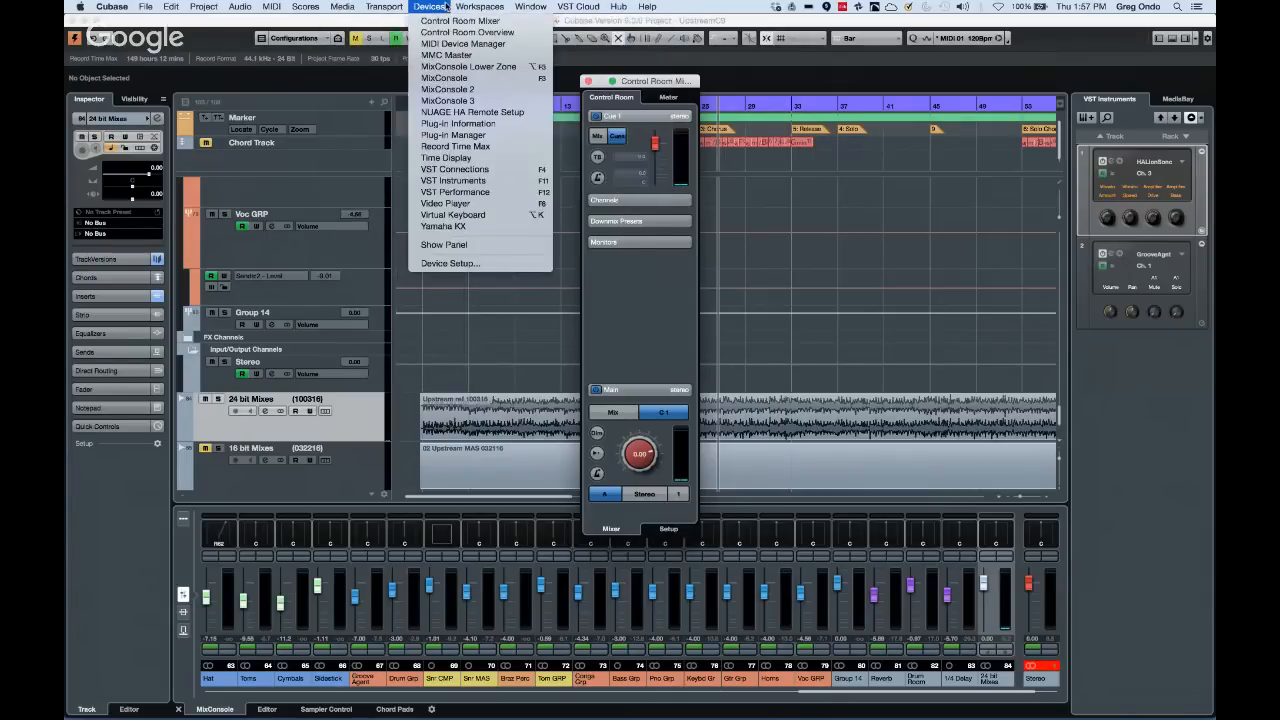
left_click(484, 173)
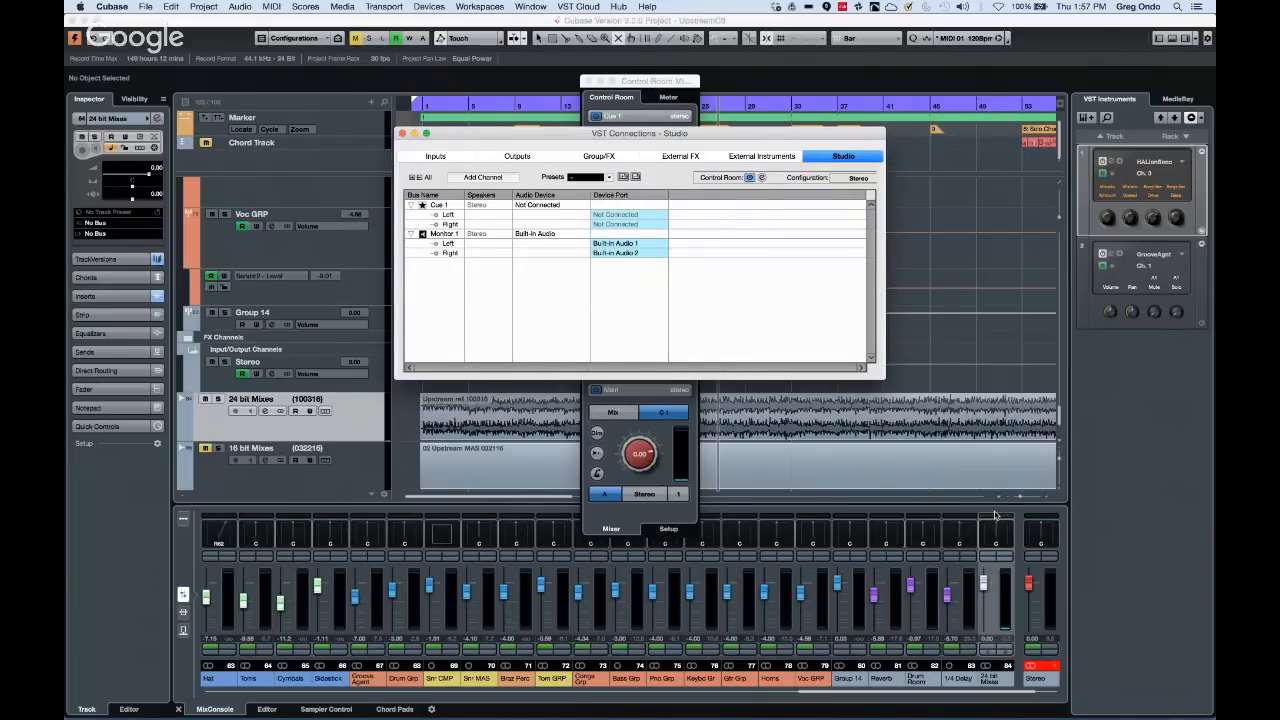
Review the cue sends in the 24 bit Mixes channel settings, and close the settings
left_click(1008, 563)
left_click(1006, 559)
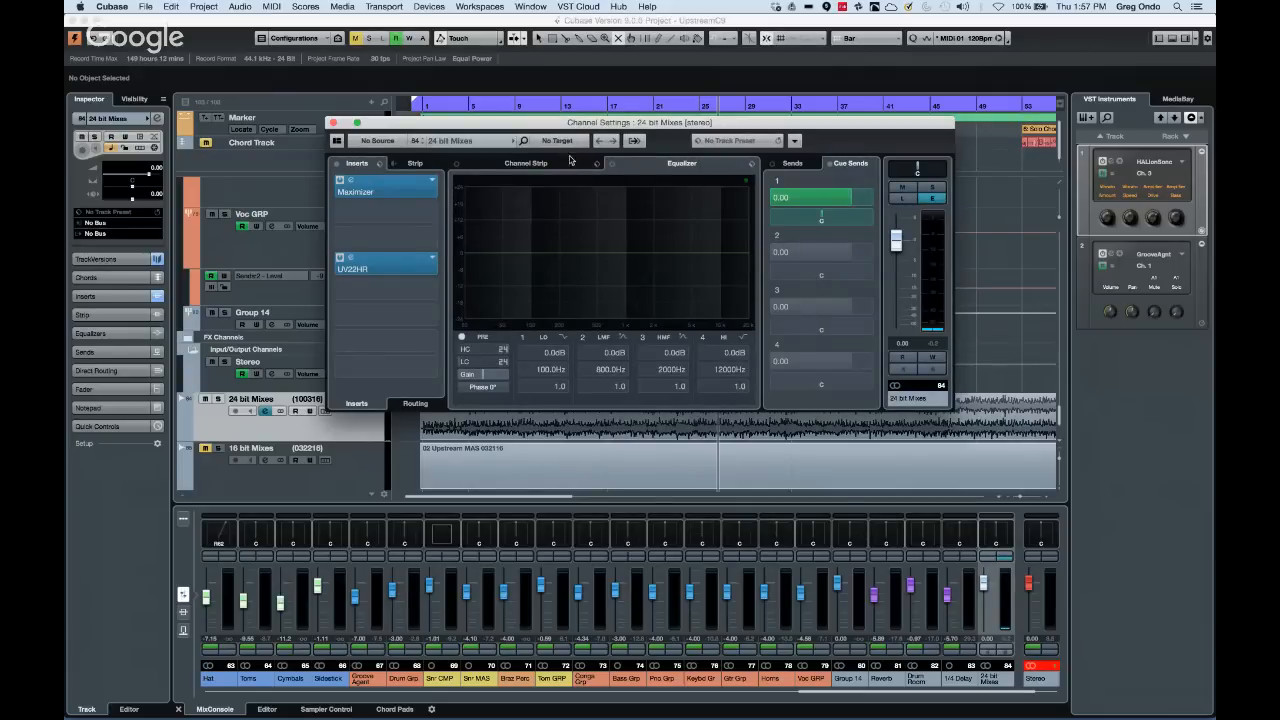
mouse_move(804, 203)
left_click(333, 122)
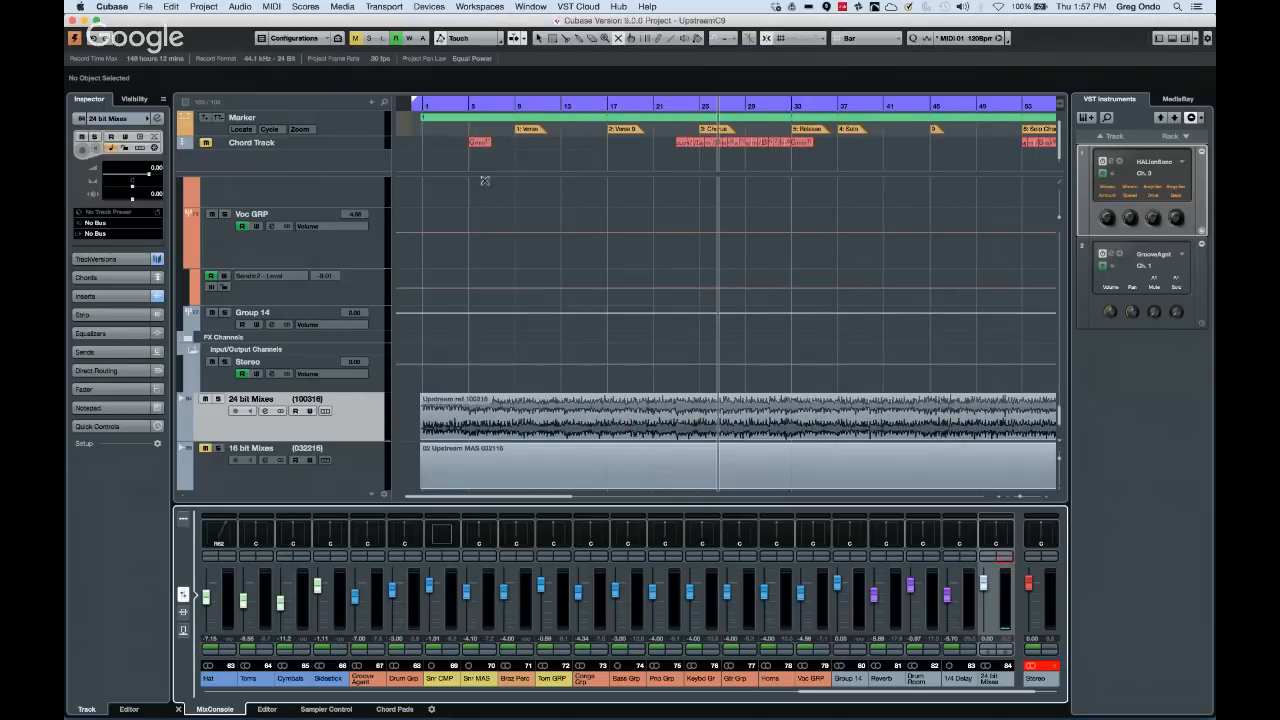
Reopen the Control Room Mixer, demonstrate toggling the main source between Mix and Cue 1, and close the mixer
left_click(437, 9)
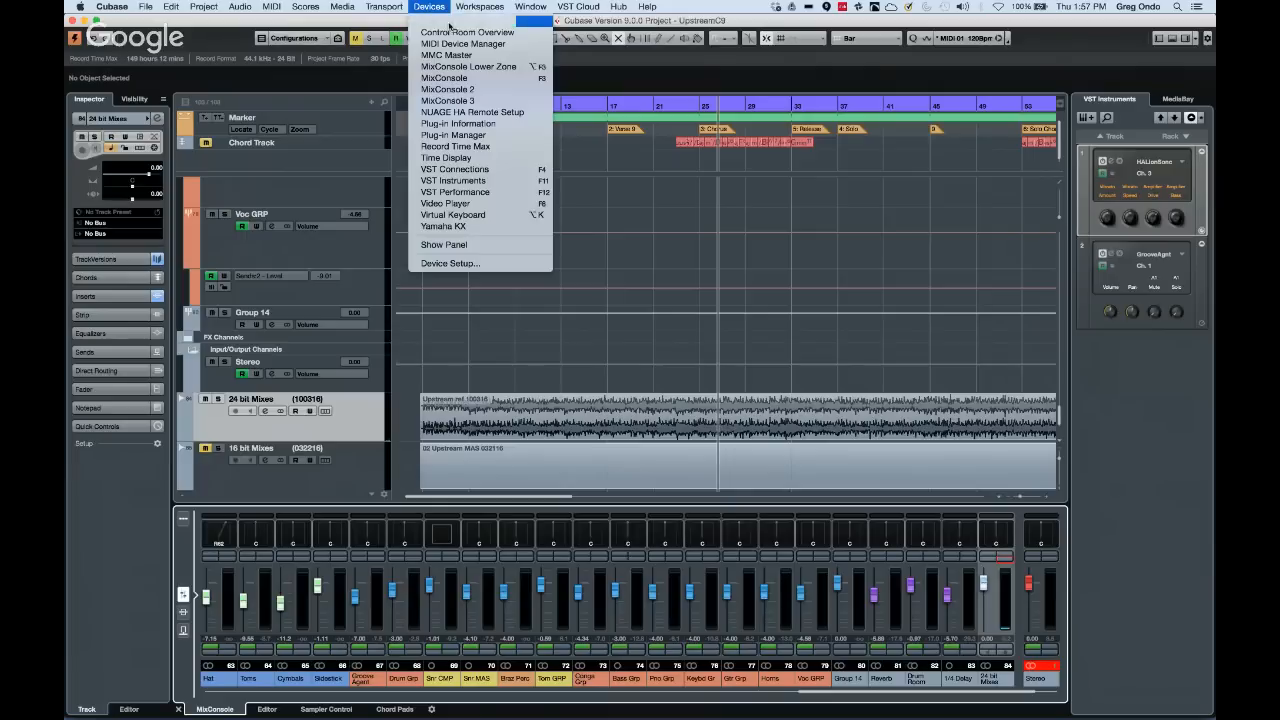
left_click(450, 21)
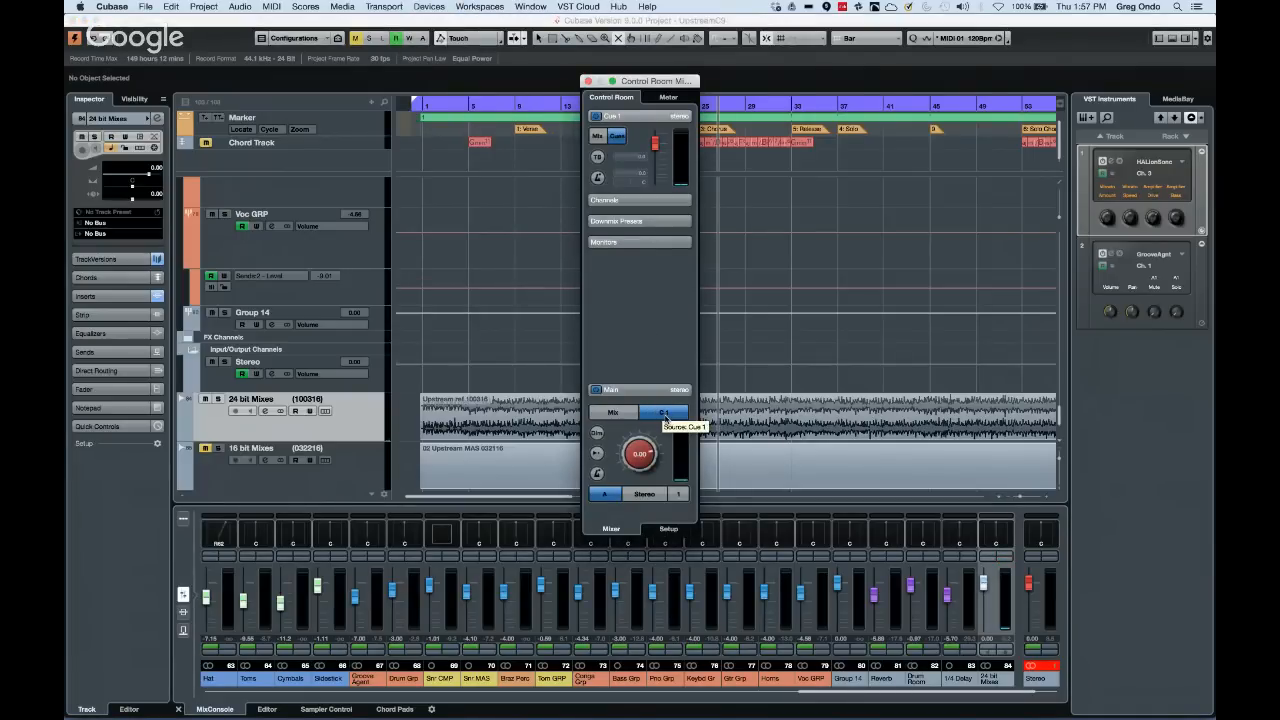
left_click(613, 413)
left_click(660, 413)
left_click(589, 81)
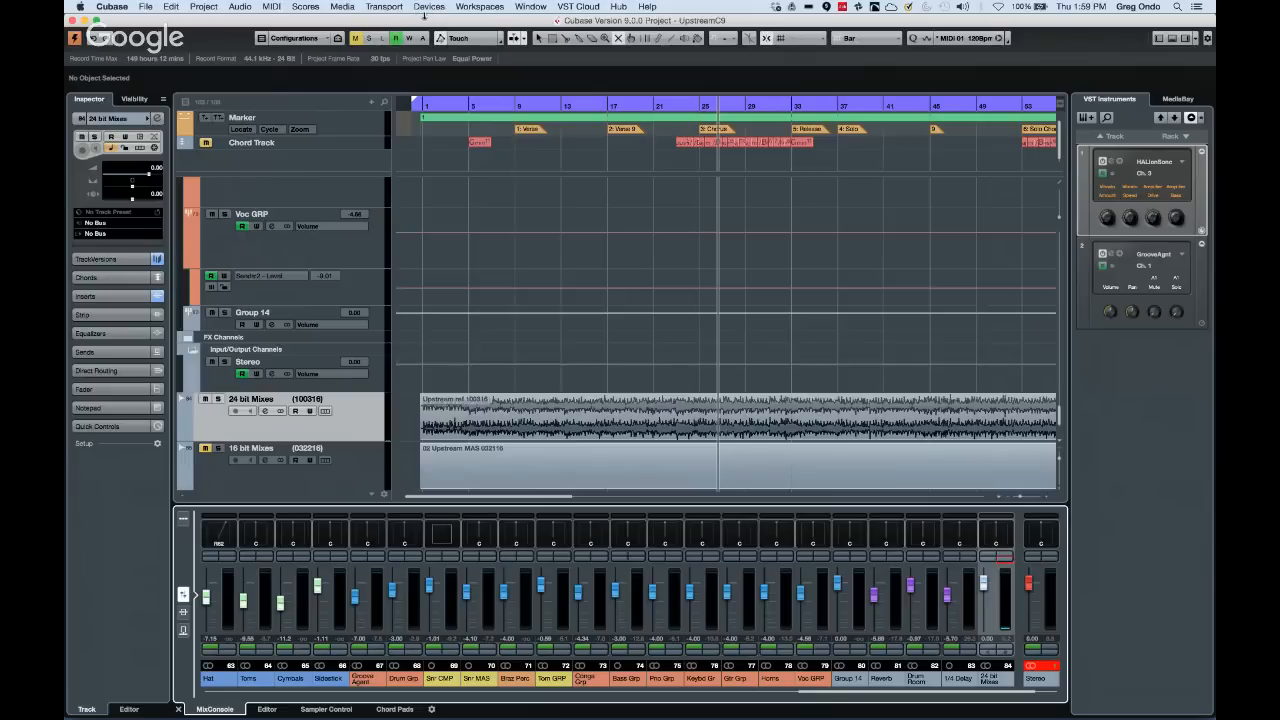
Examine the Studio, Outputs and External FX pages of the VST Connections
left_click(430, 7)
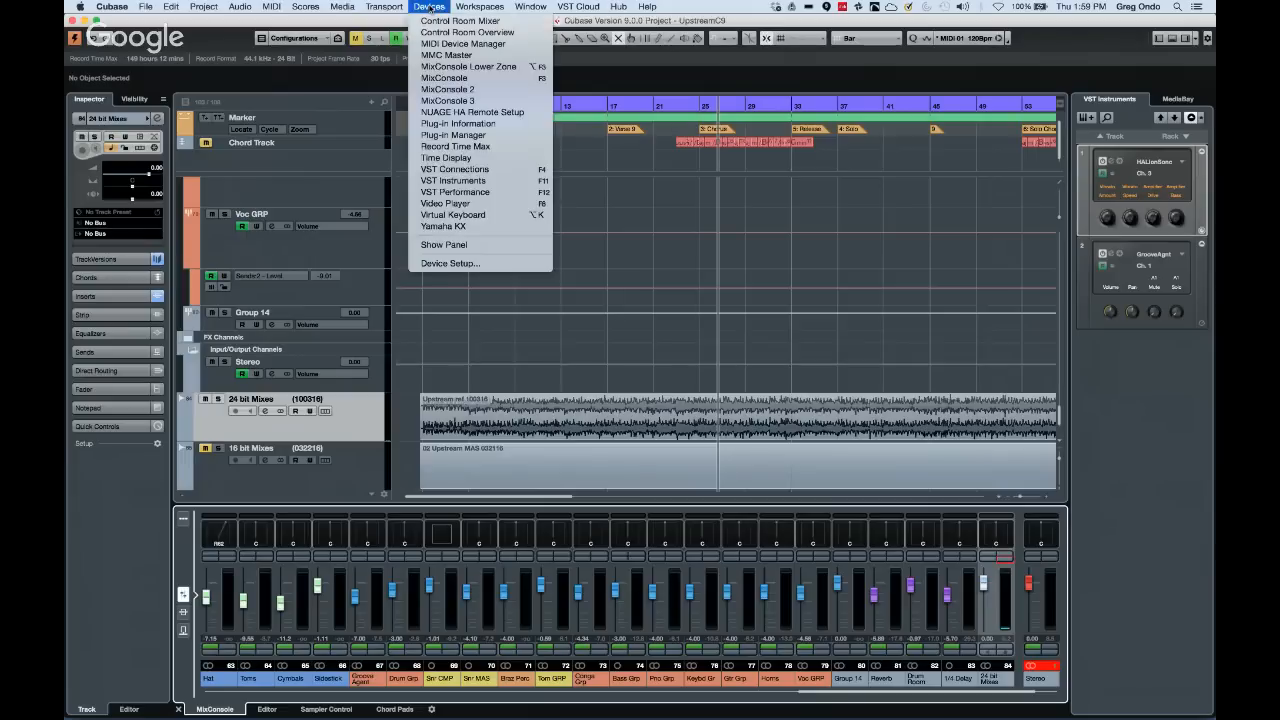
left_click(488, 170)
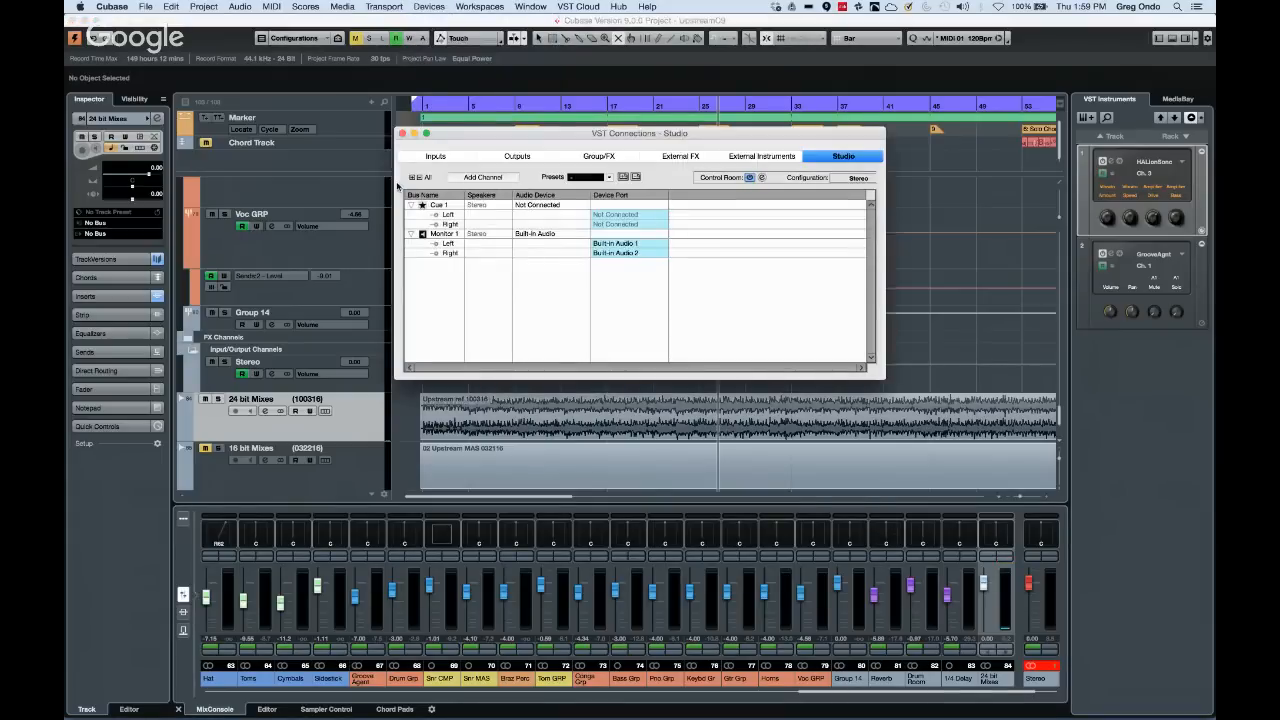
left_click(520, 157)
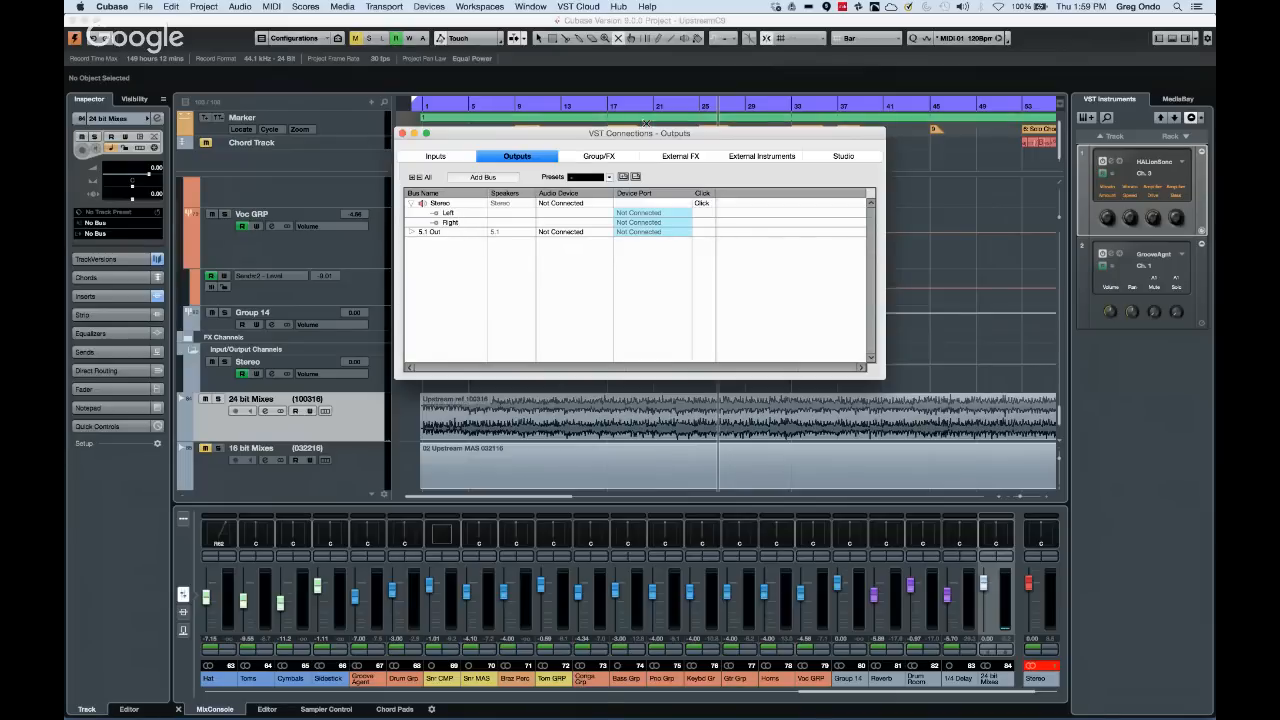
left_click(681, 158)
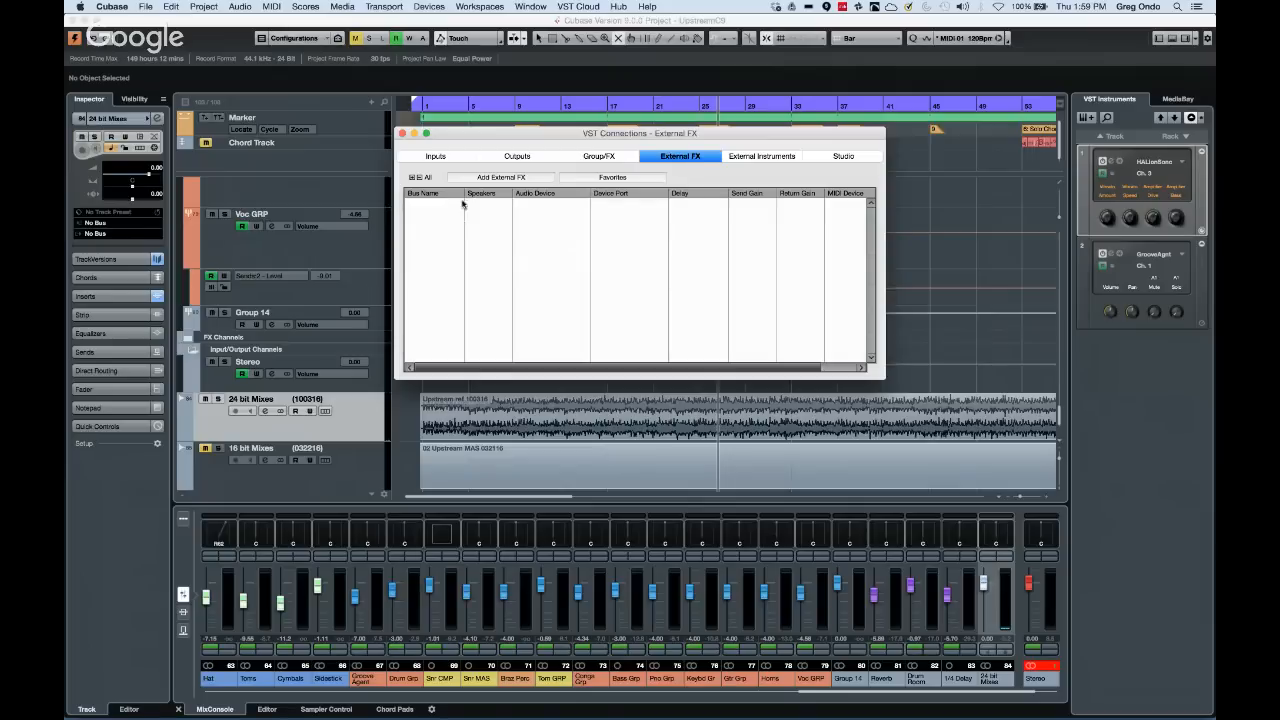
Add an external effect named 1176 with mono send and mono return configurations
left_click(488, 179)
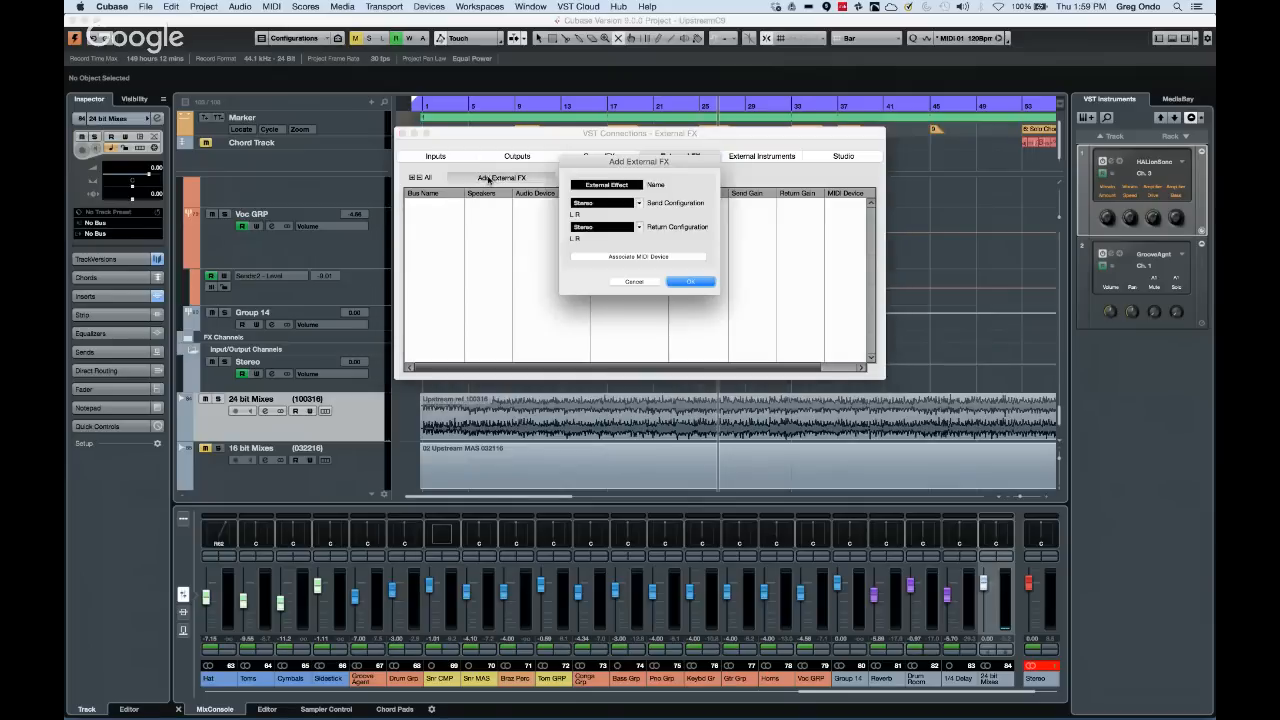
left_click(601, 184)
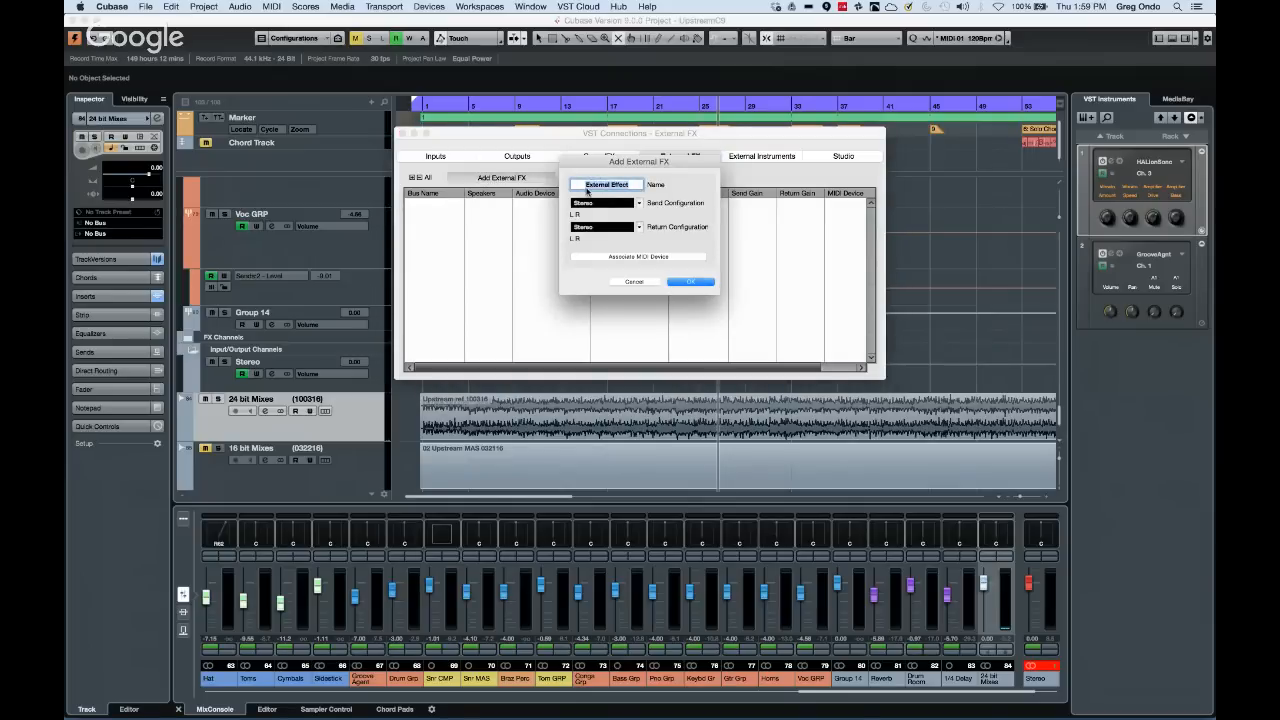
type("1176")
key("Return")
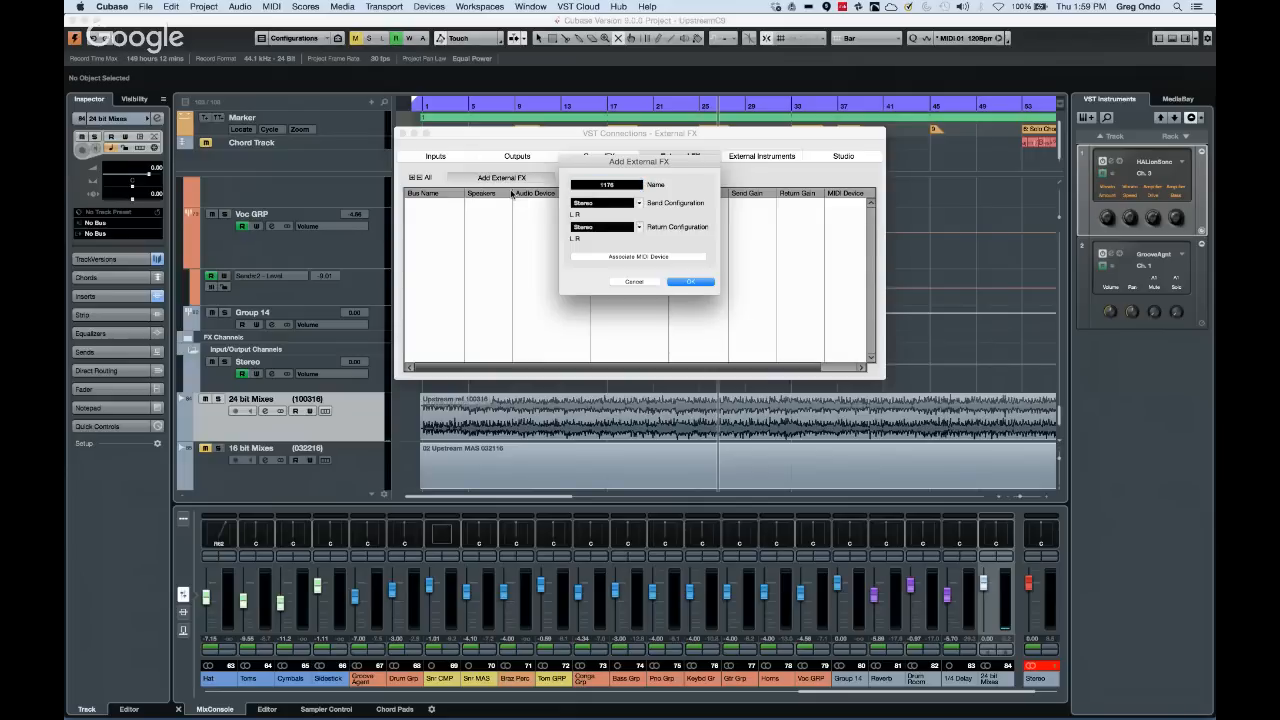
left_click(597, 203)
left_click(595, 191)
left_click(603, 227)
left_click(595, 215)
left_click(686, 283)
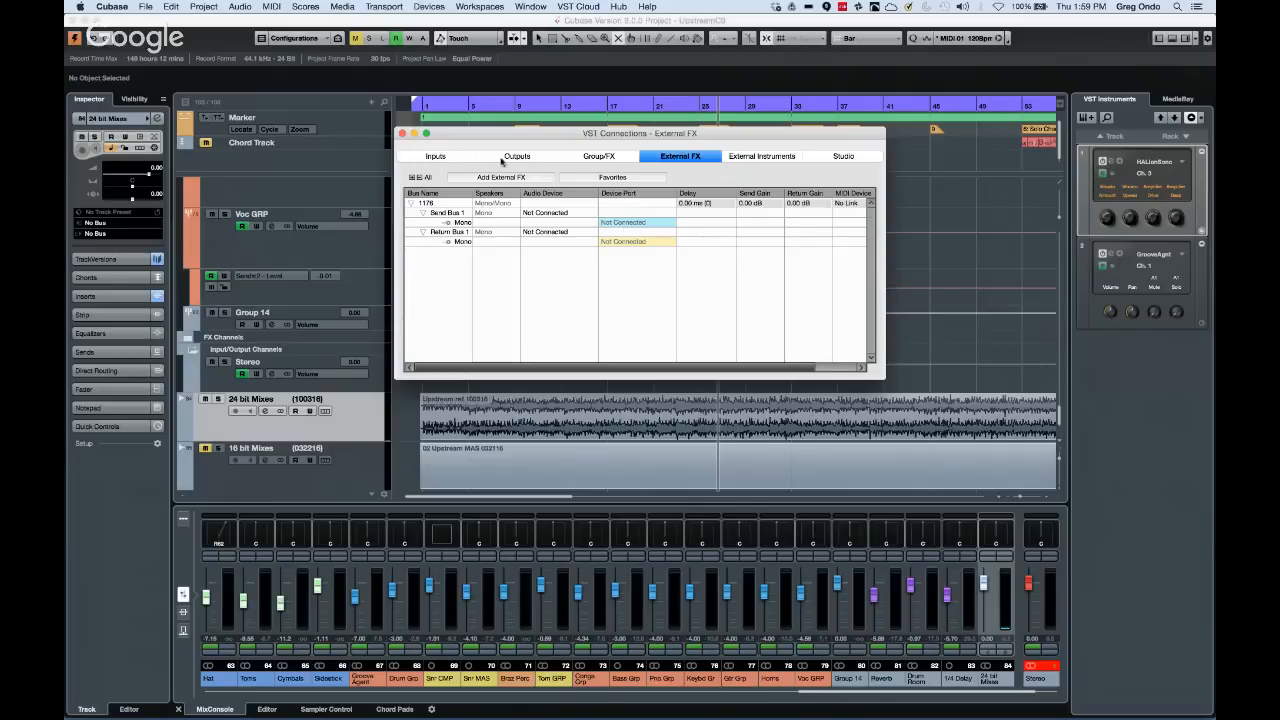
Check the Outputs page and the device port choices for the 1176 send bus, and close the VST Connections
left_click(524, 160)
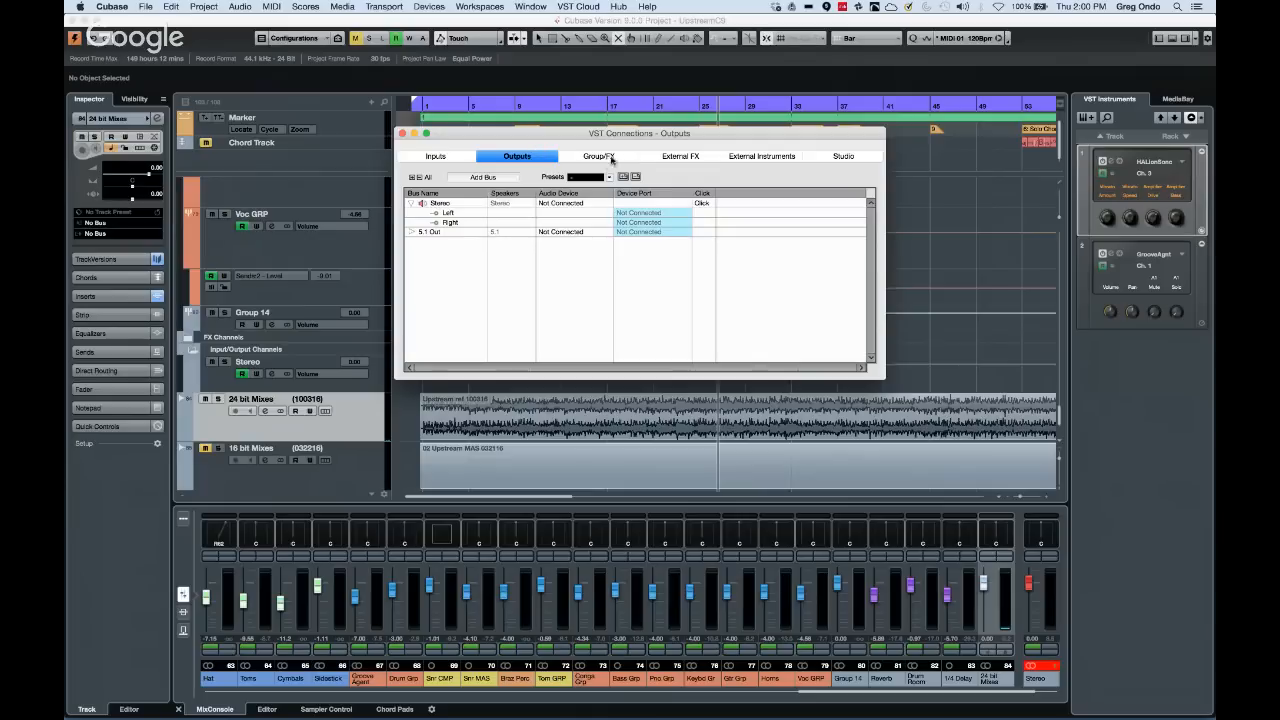
left_click(689, 160)
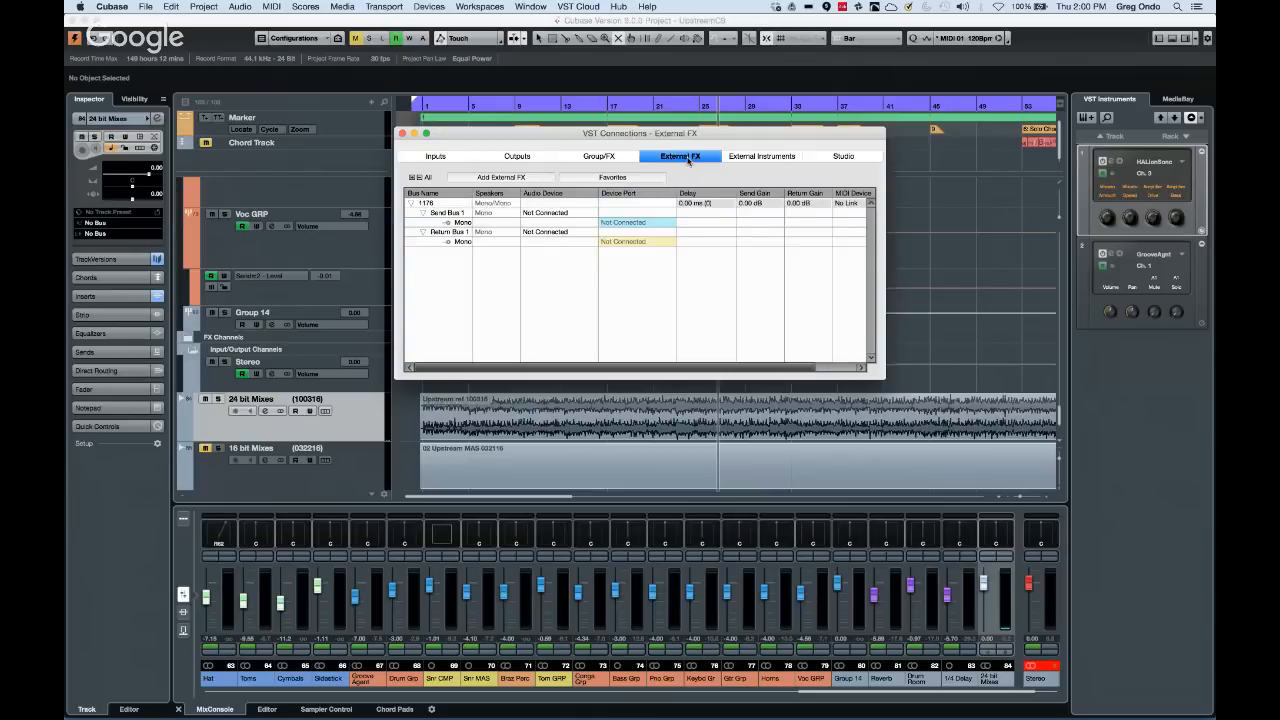
left_click(616, 223)
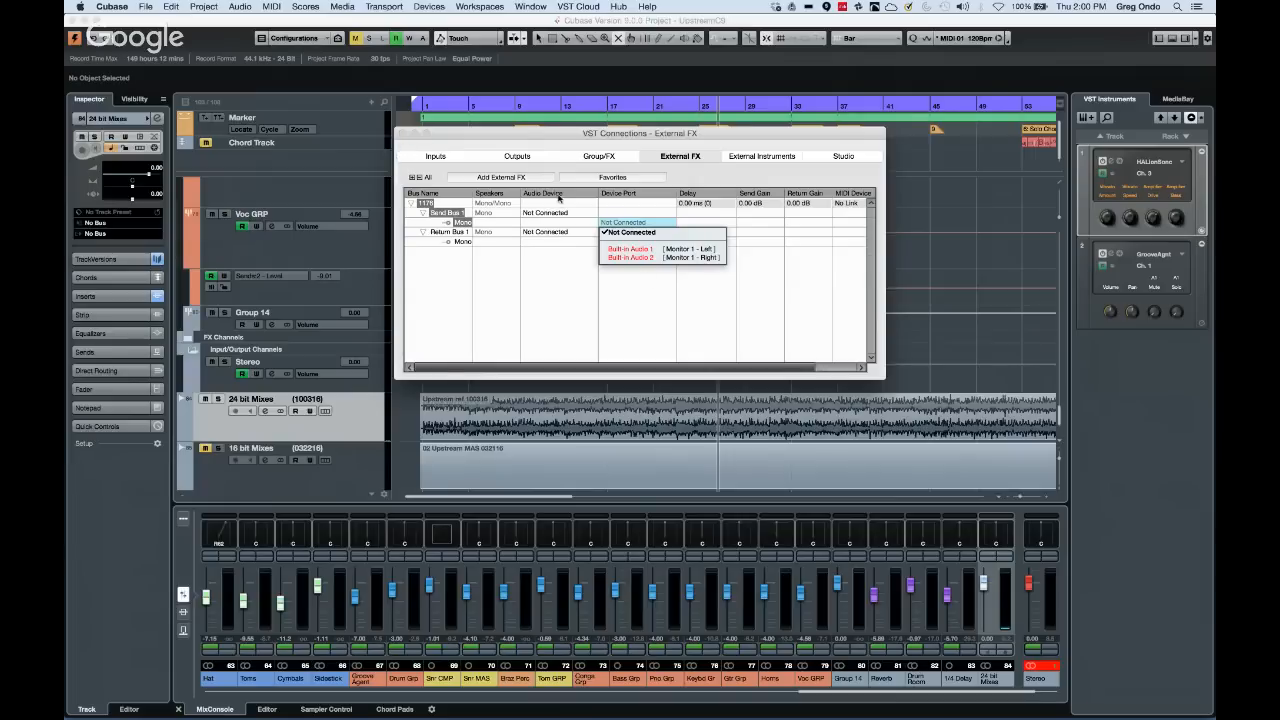
left_click(640, 290)
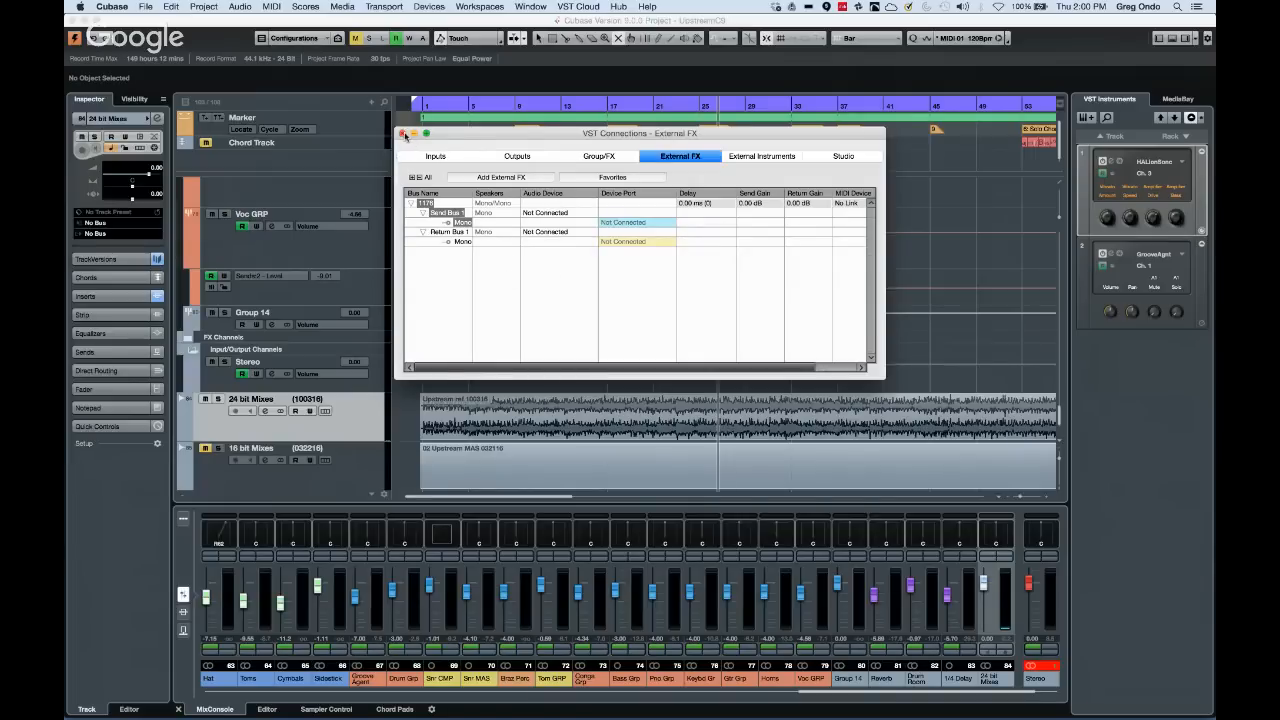
left_click(403, 134)
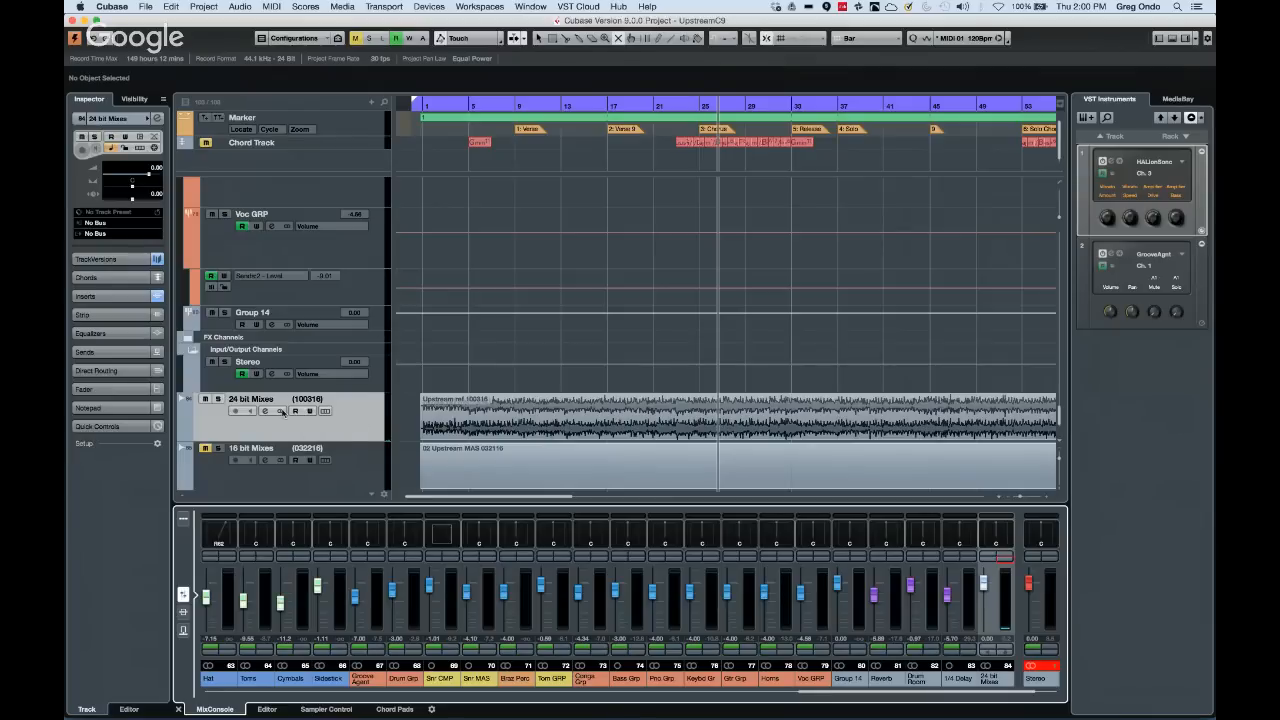
Insert the external plug-in 1176 below Maximizer on the 24 bit Mixes track, demonstrate its delay measurement, and close its window
left_click(125, 296)
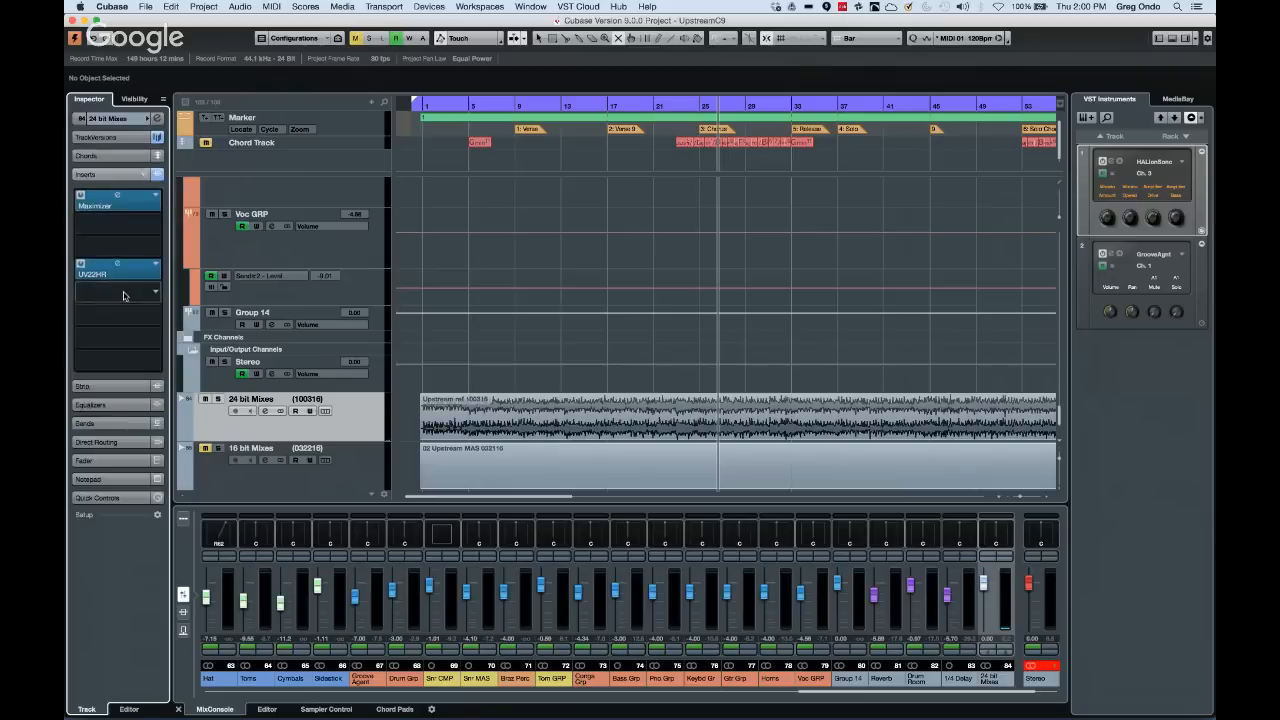
left_click(155, 226)
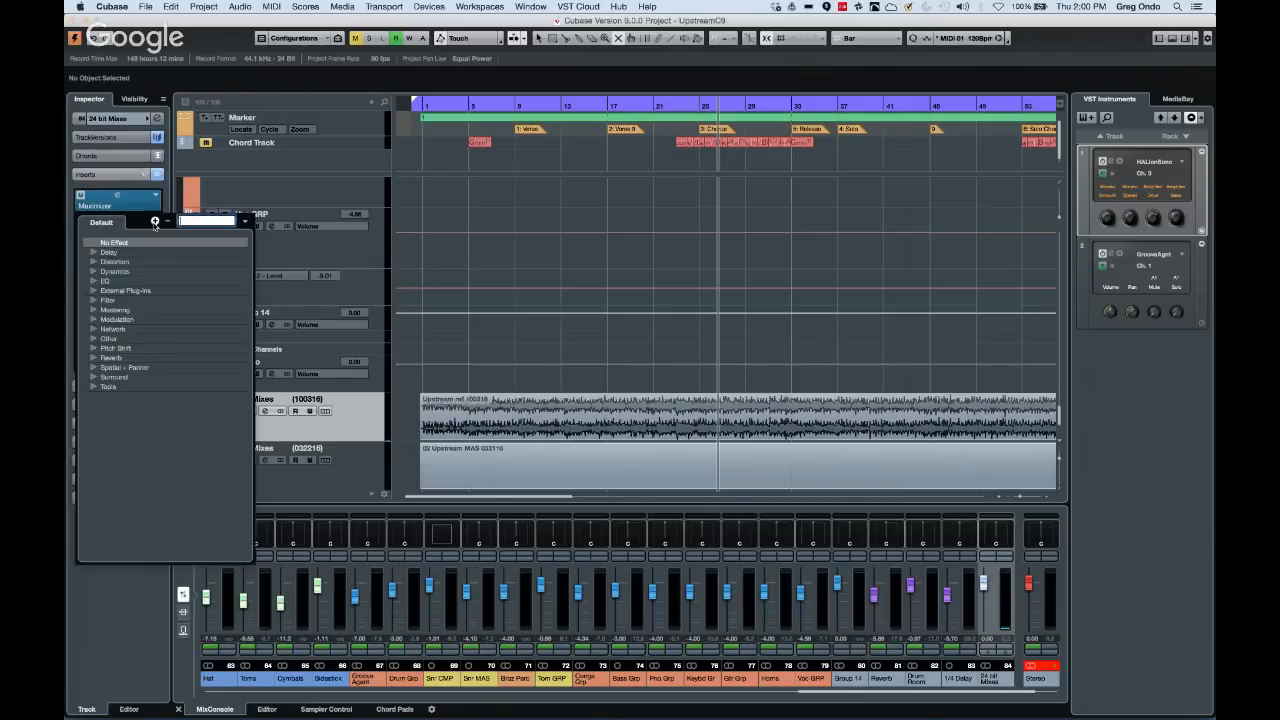
left_click(93, 292)
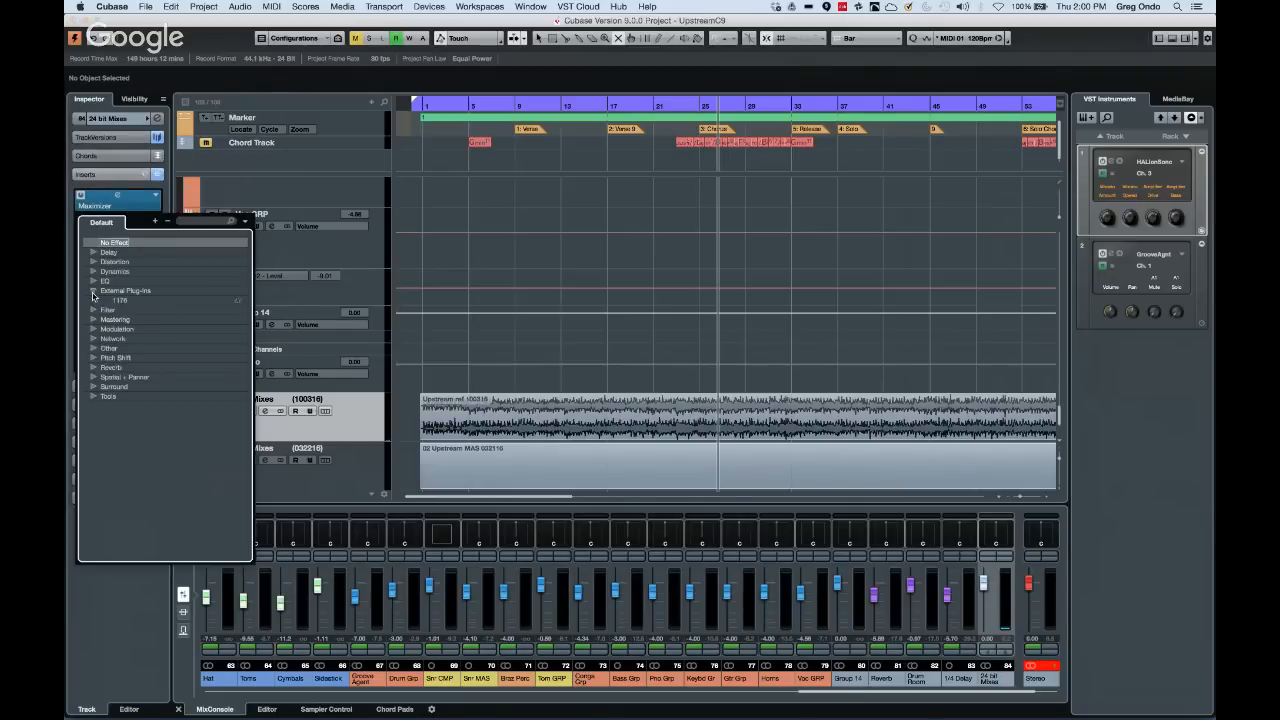
left_click(121, 301)
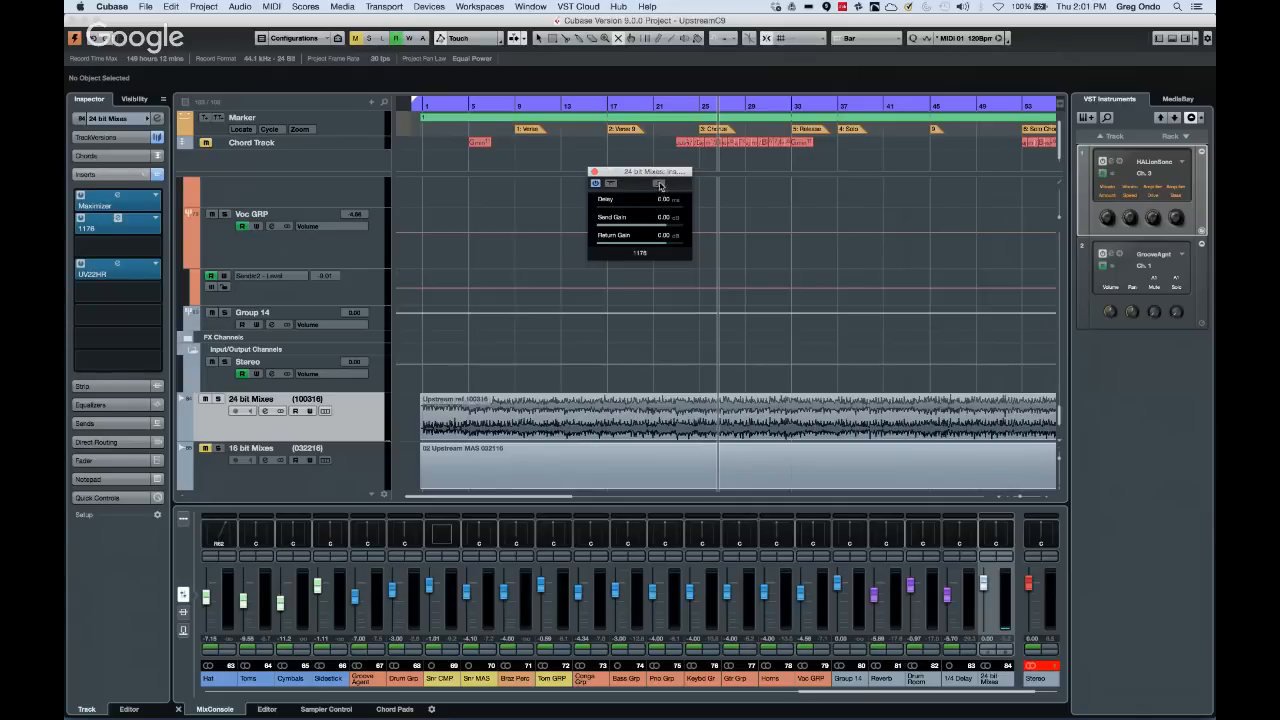
left_click(659, 185)
left_click(659, 185)
left_click(594, 172)
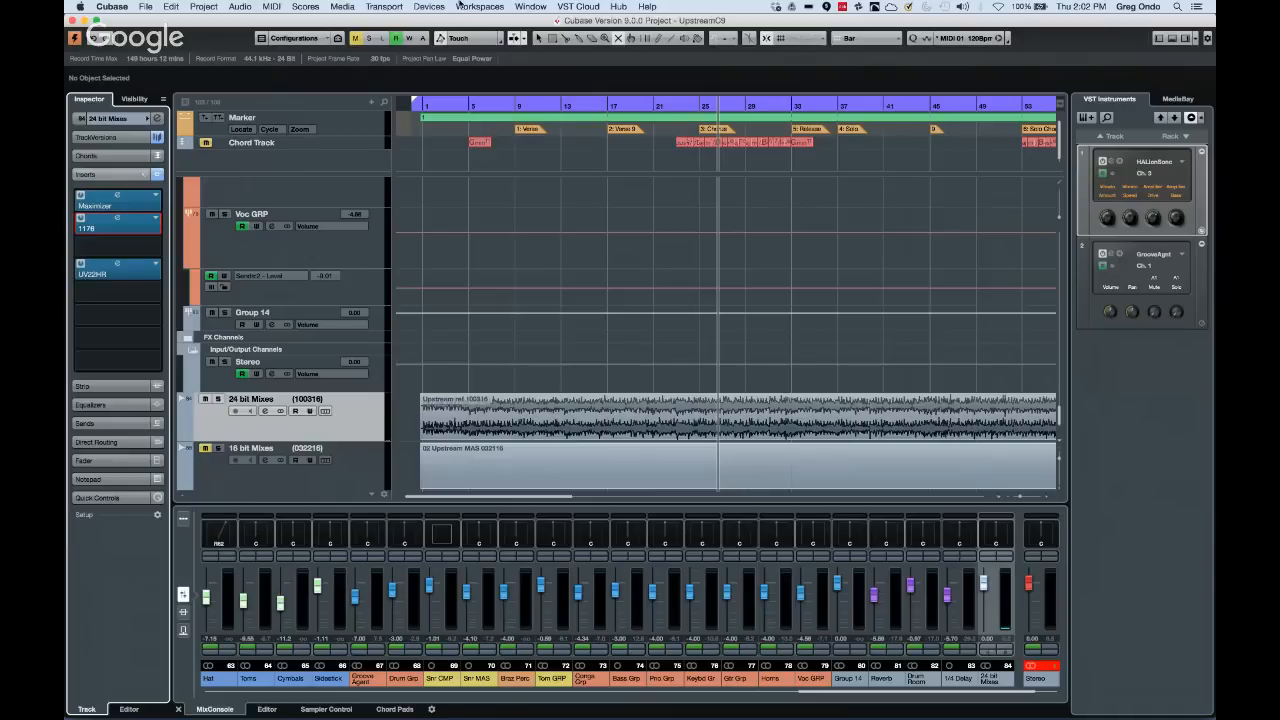
Reopen the VST Connections to review the Outputs page and the expanded 1176 send and return buses, and close the window
left_click(429, 7)
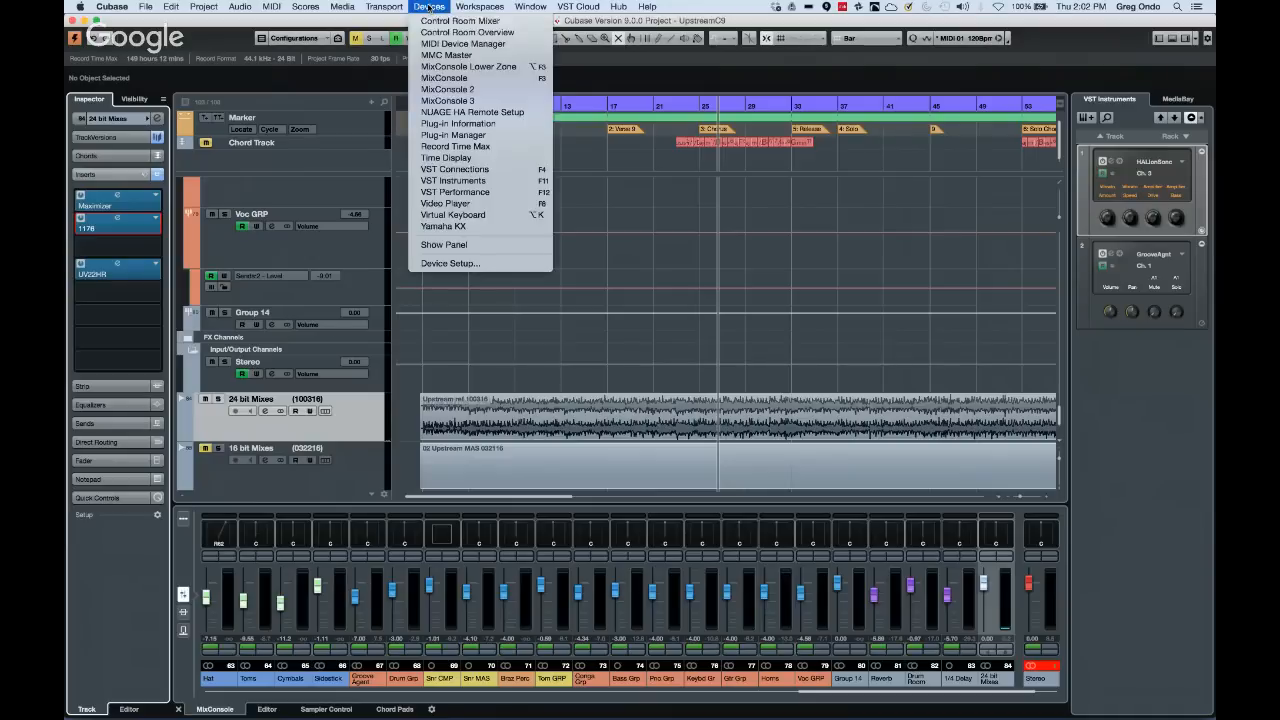
left_click(489, 171)
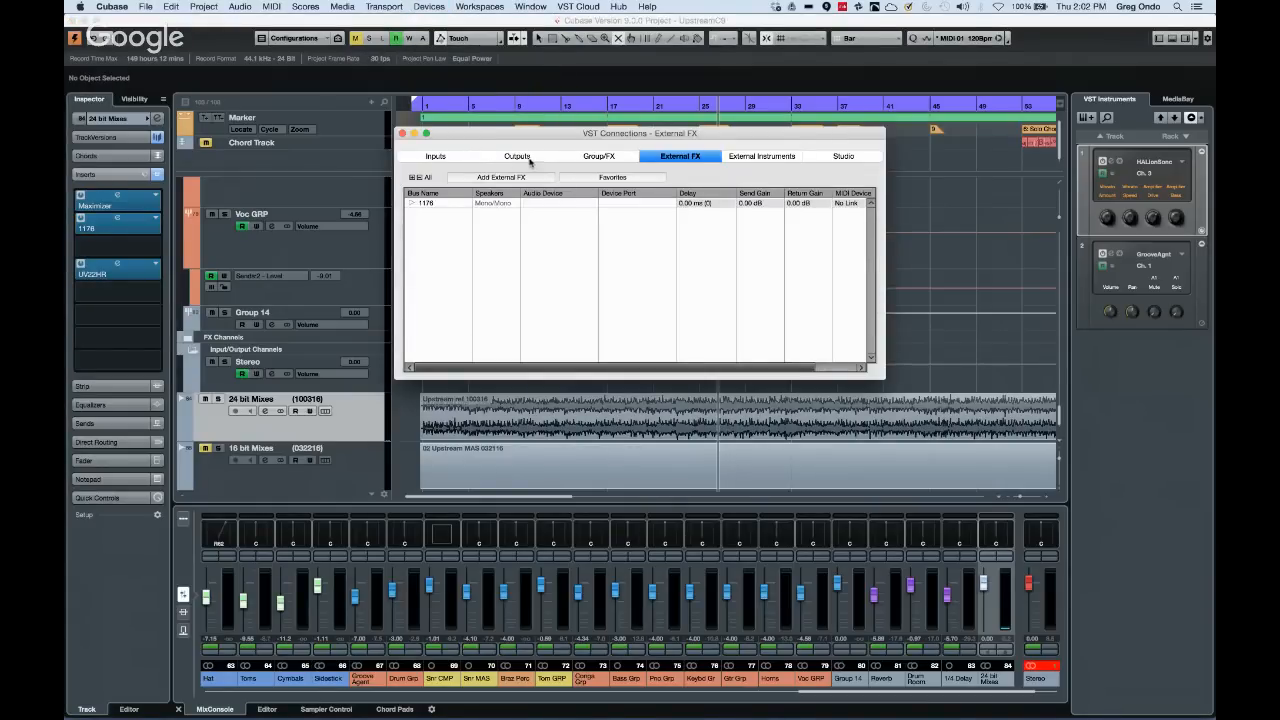
left_click(525, 160)
left_click(470, 160)
left_click(511, 161)
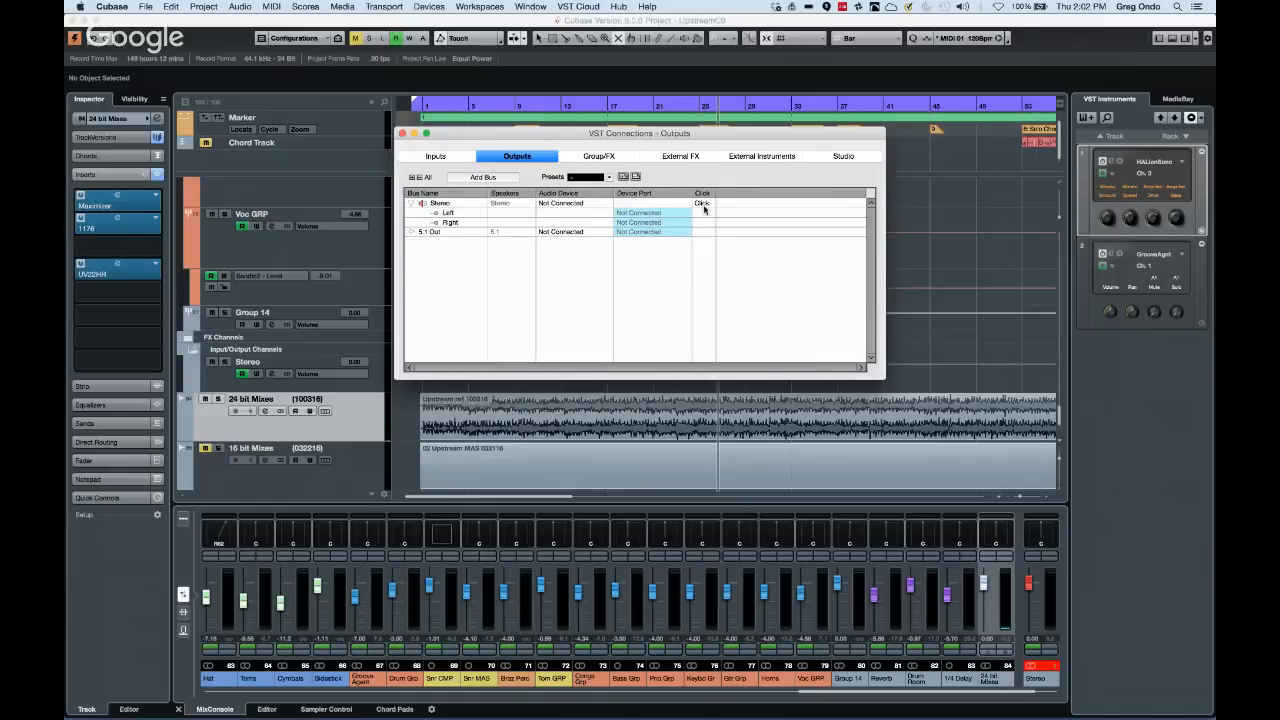
left_click(682, 157)
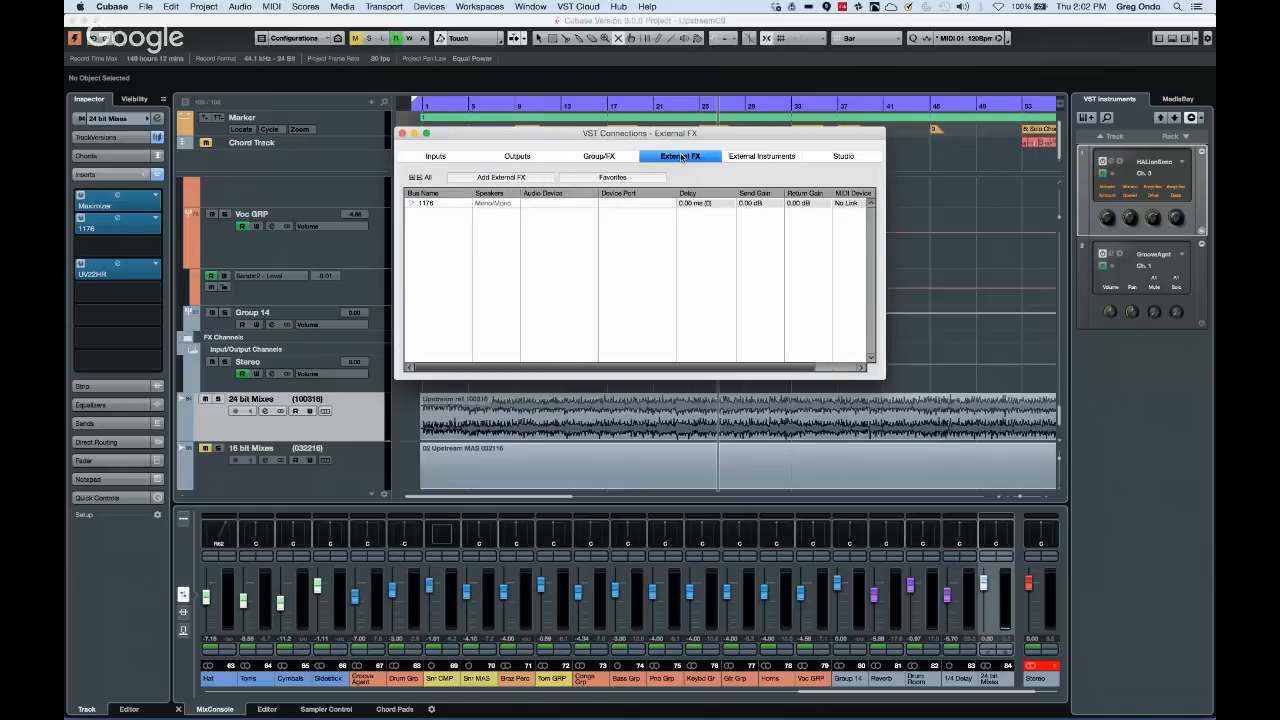
left_click(411, 203)
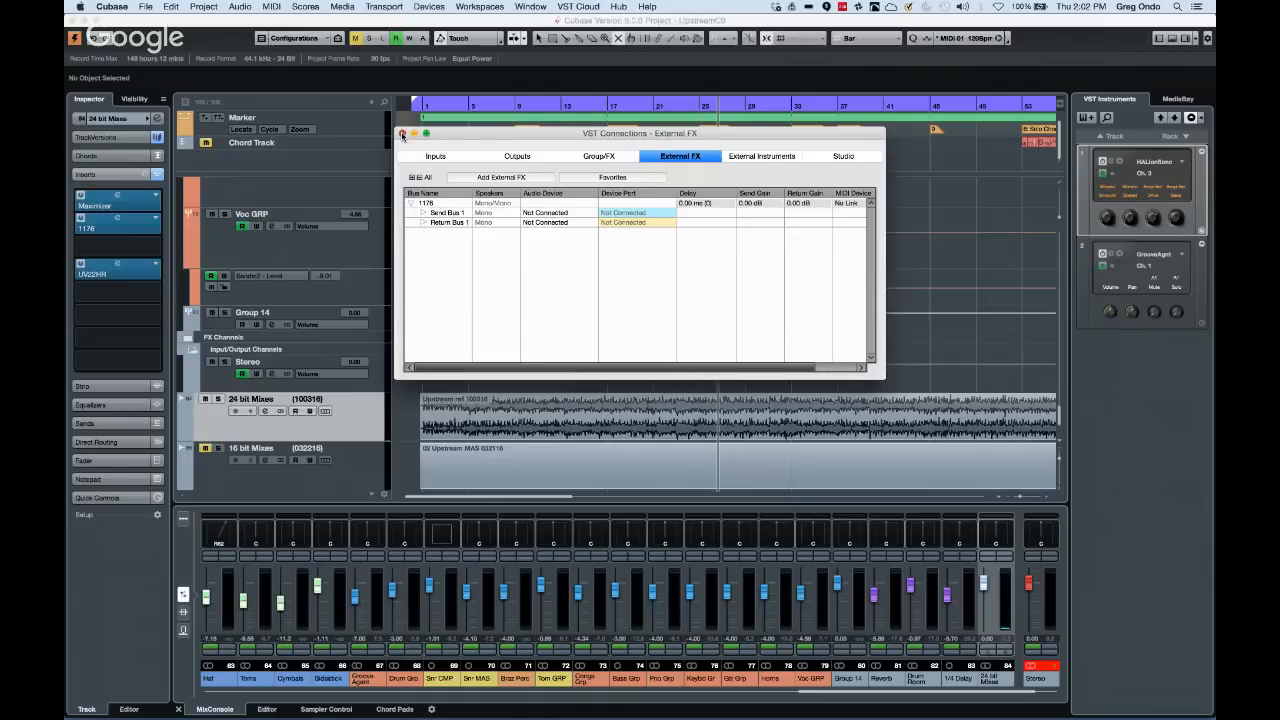
left_click(402, 134)
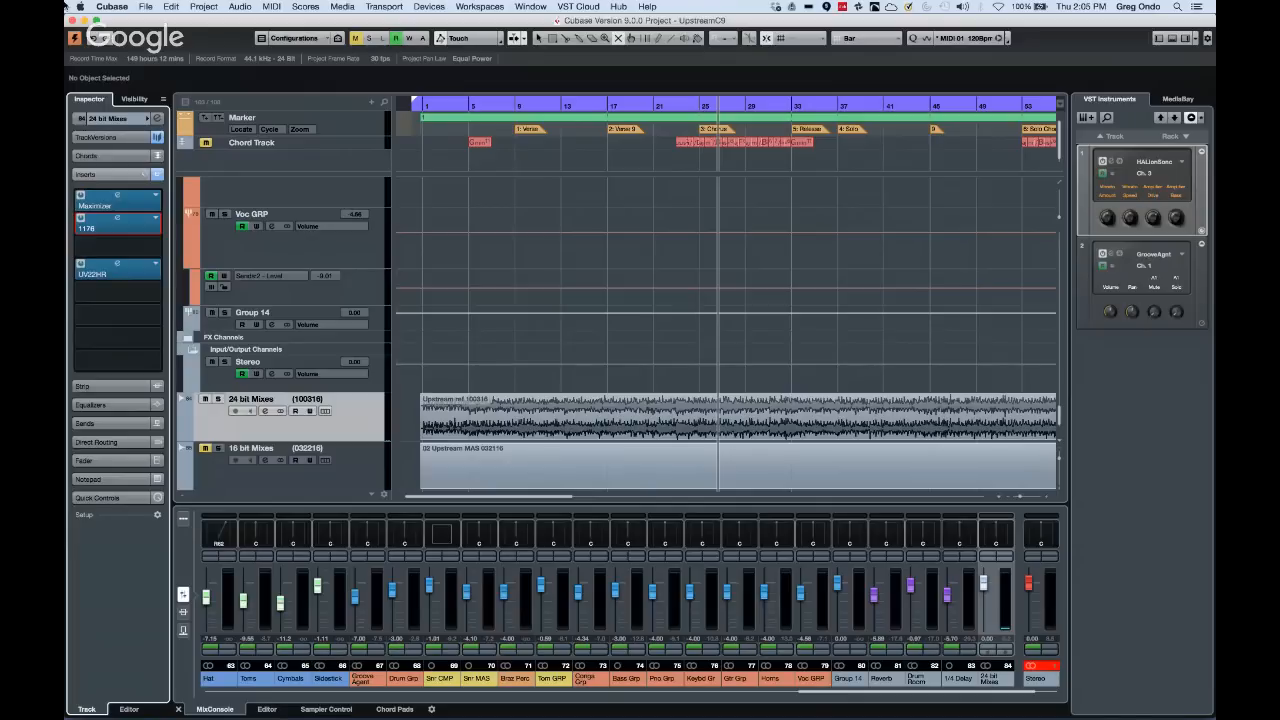
Open the project Amos Moses - GO.cpr from the Amos Moses folder in Cubase Projects, and activate it
left_click(146, 8)
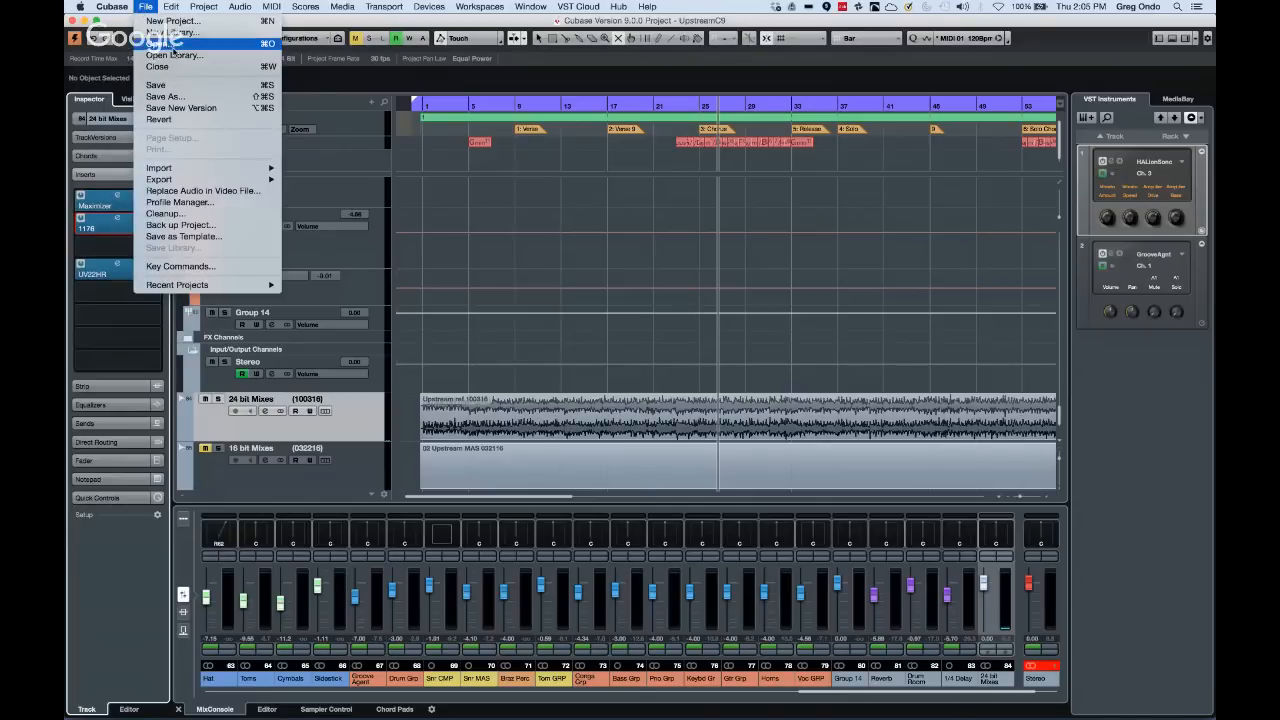
left_click(172, 44)
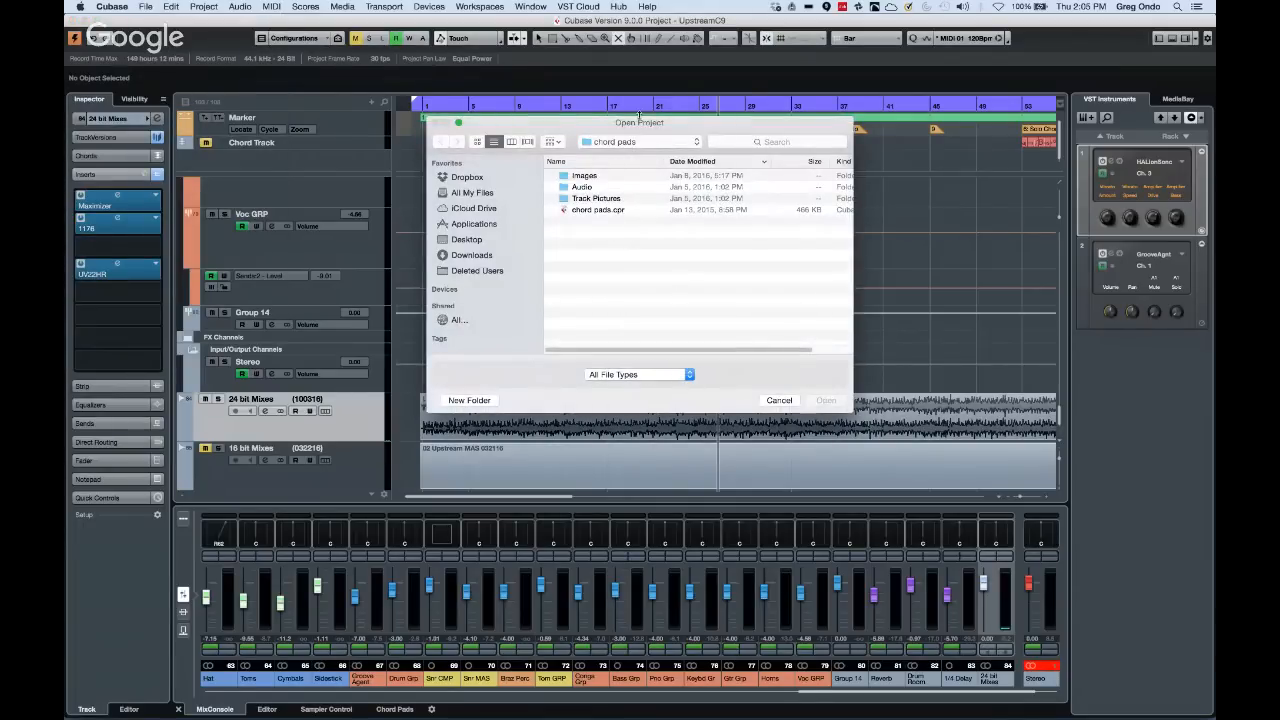
left_click(648, 146)
left_click(640, 157)
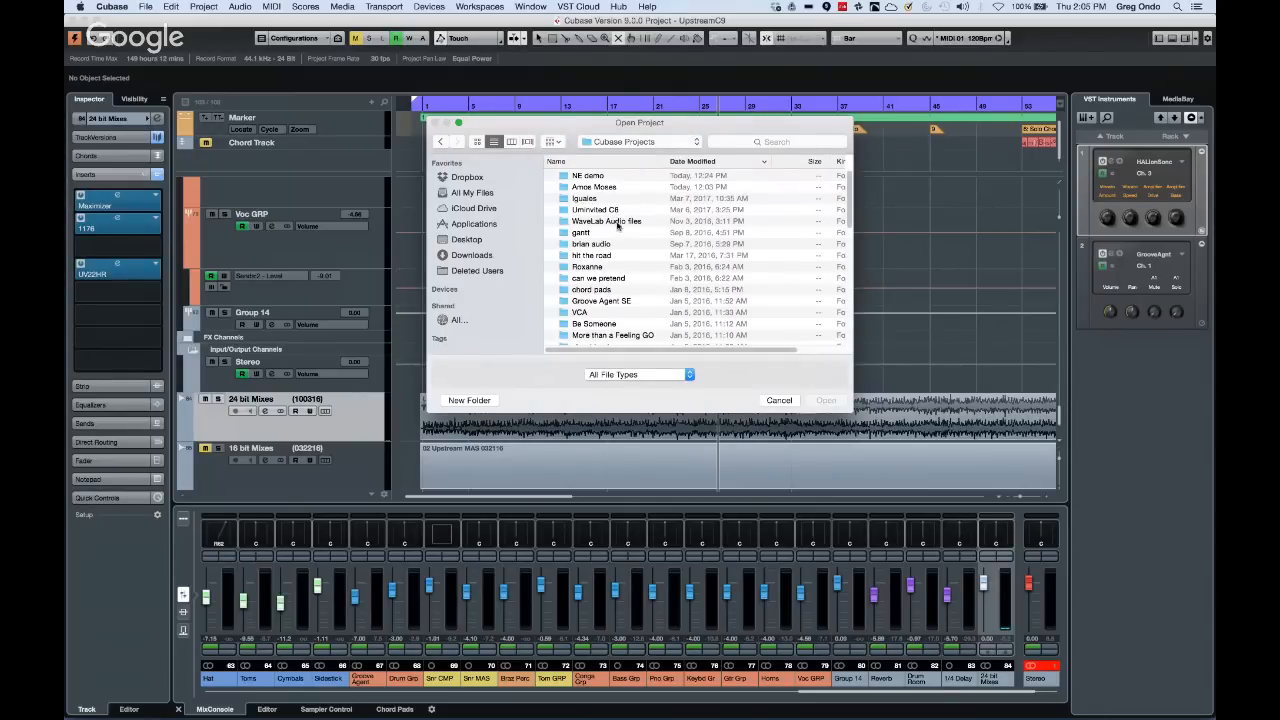
double_click(607, 188)
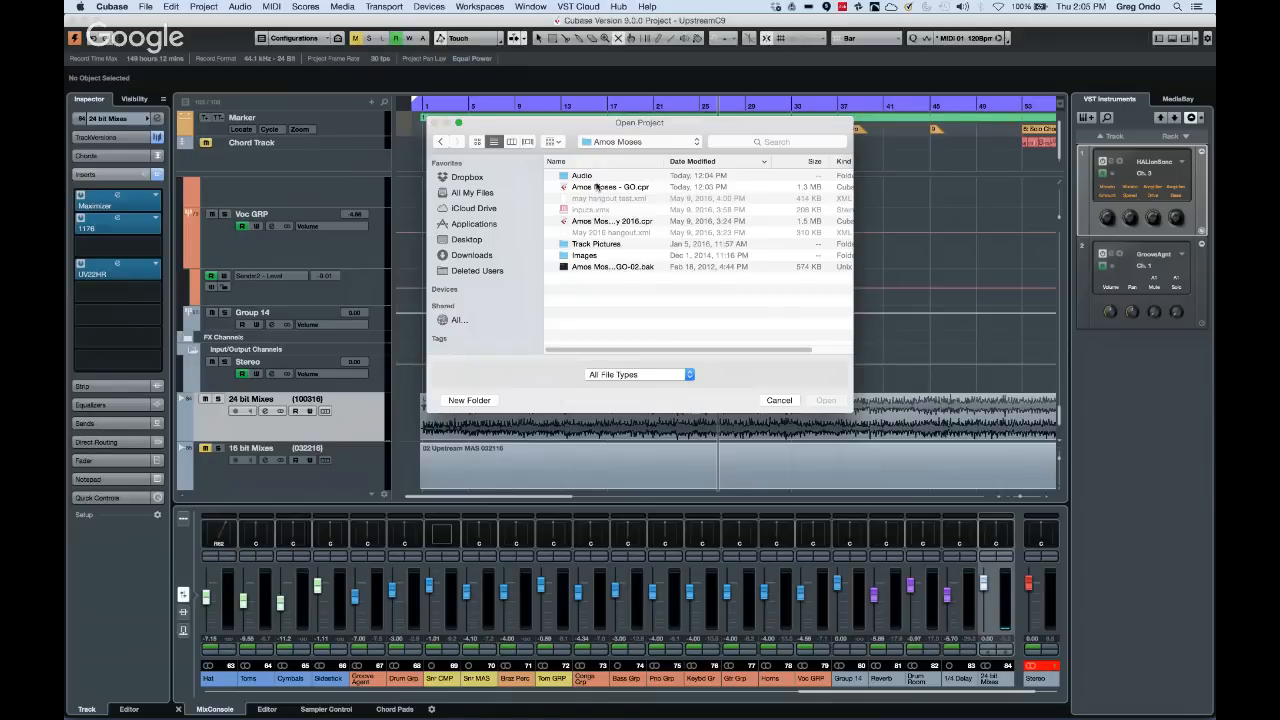
double_click(601, 188)
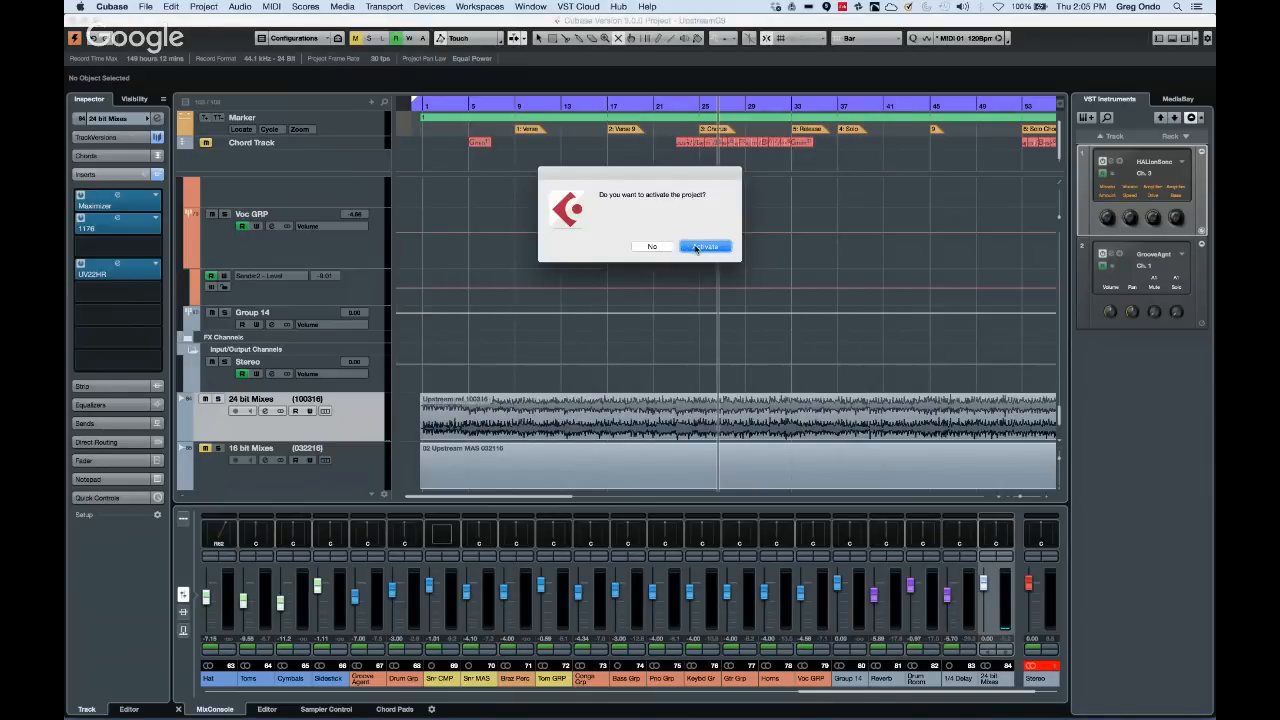
left_click(705, 247)
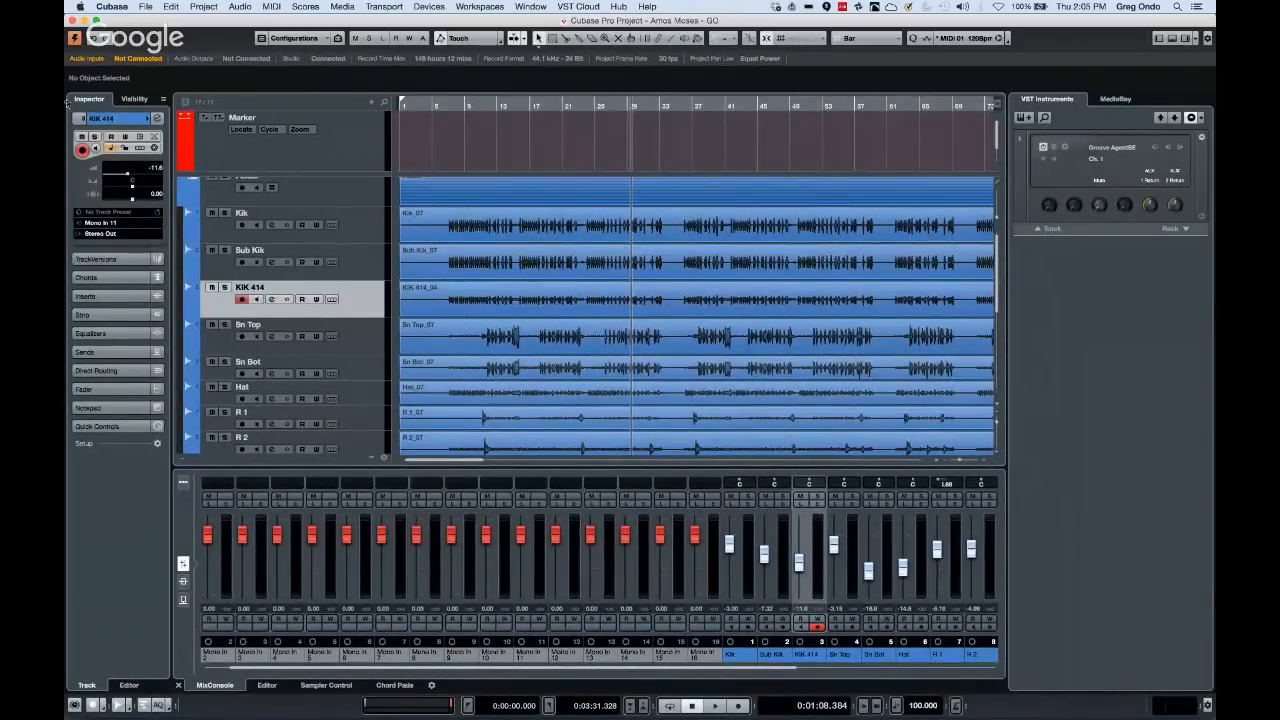
Show the lower-zone MixConsole's toolbar and filter out the input channels
left_click(433, 104)
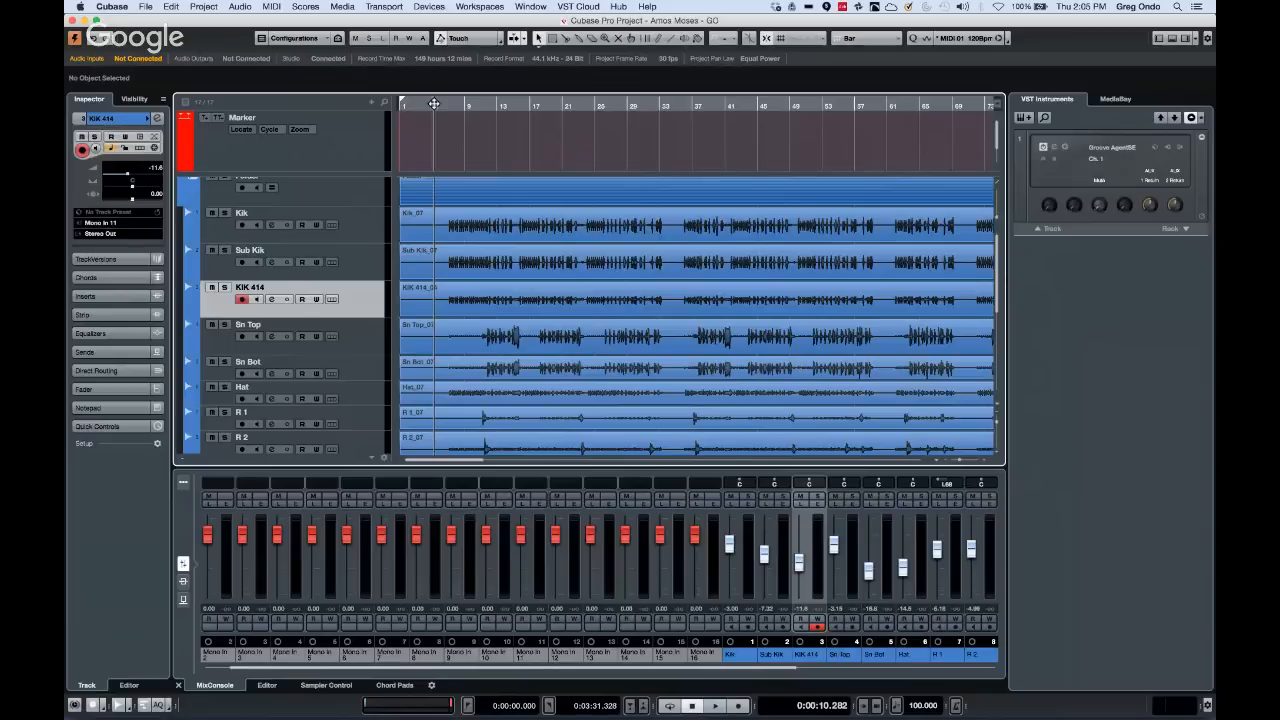
left_click(183, 482)
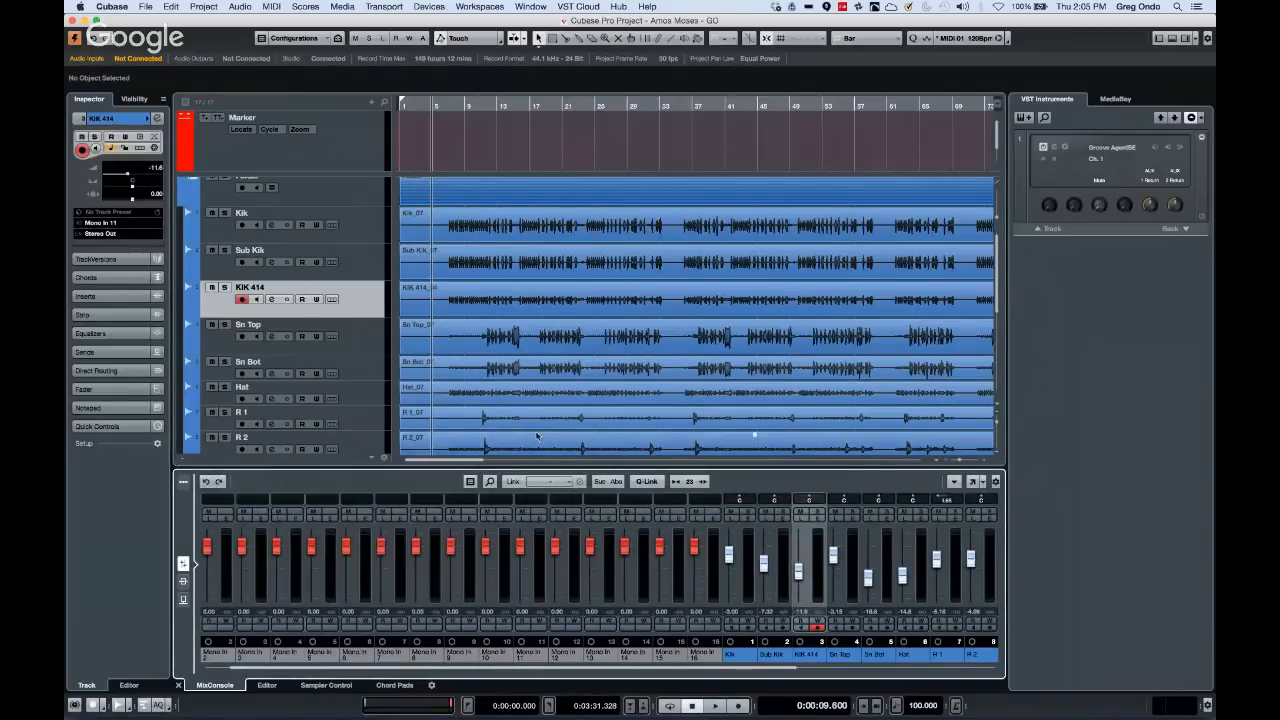
left_click(470, 482)
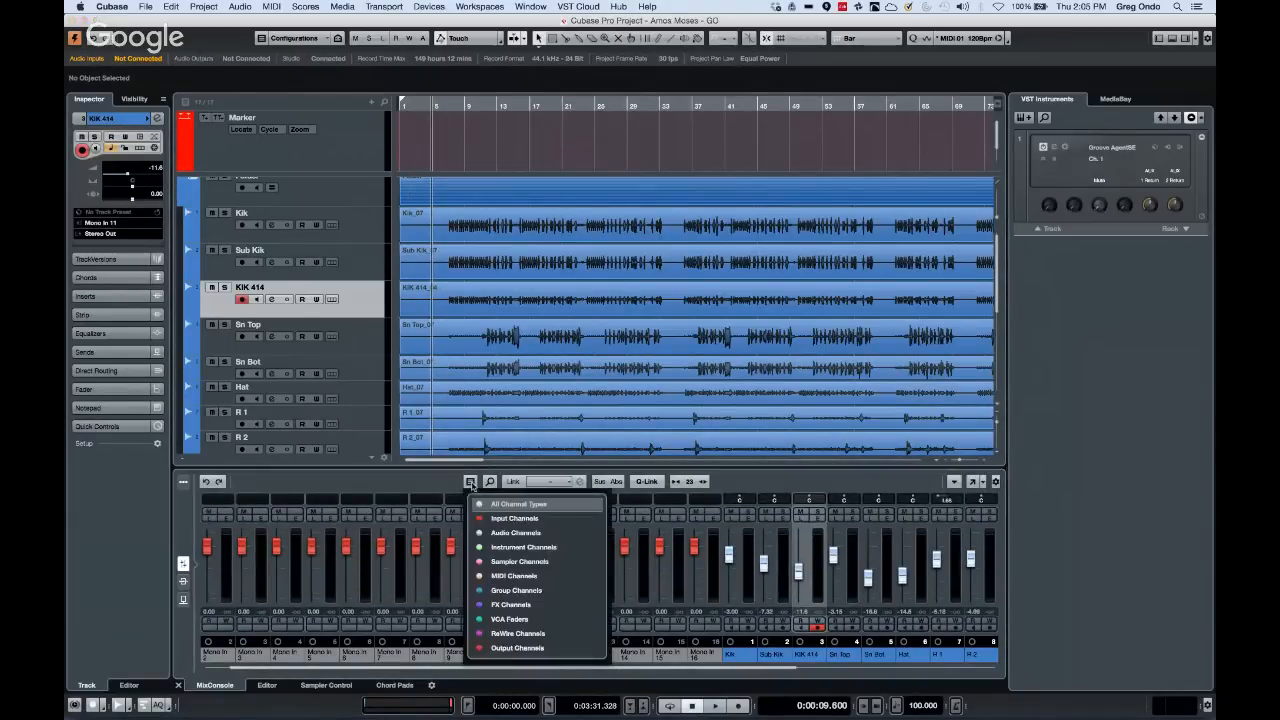
left_click(503, 520)
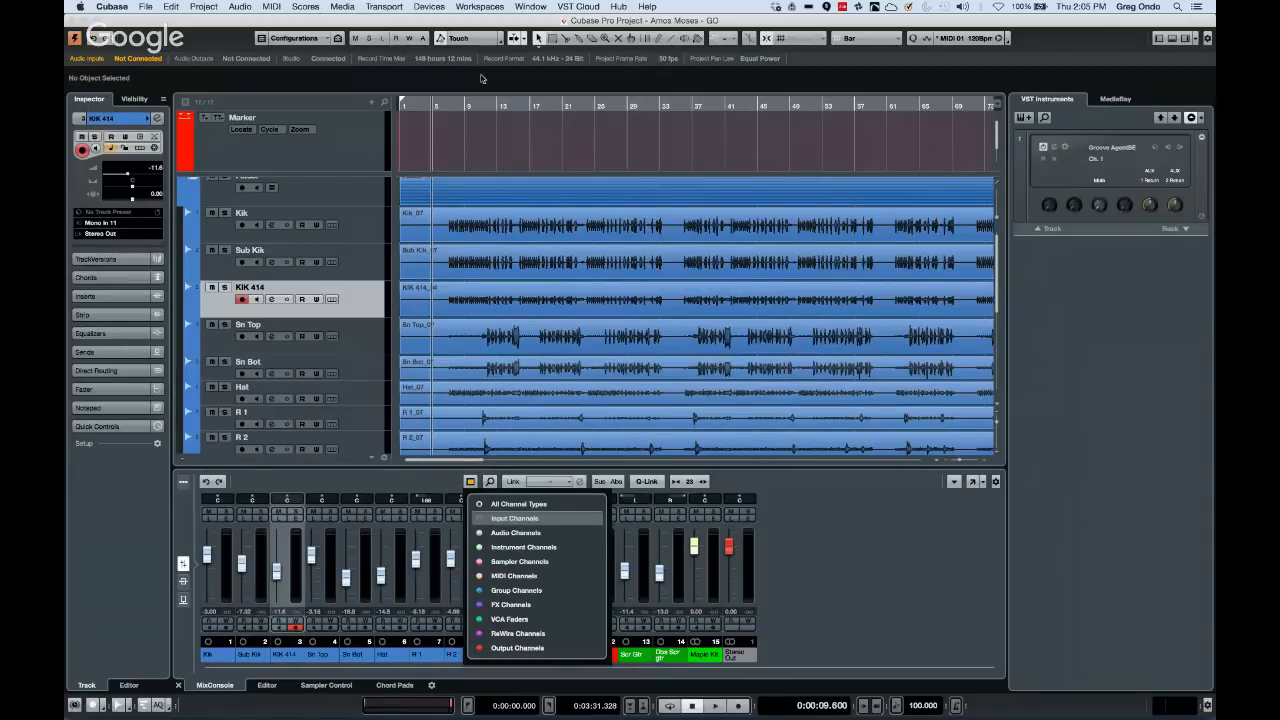
Zoom in on the song's opening bars and play back a short passage
left_click(427, 107)
left_click_drag(428, 107, 447, 119)
key("space")
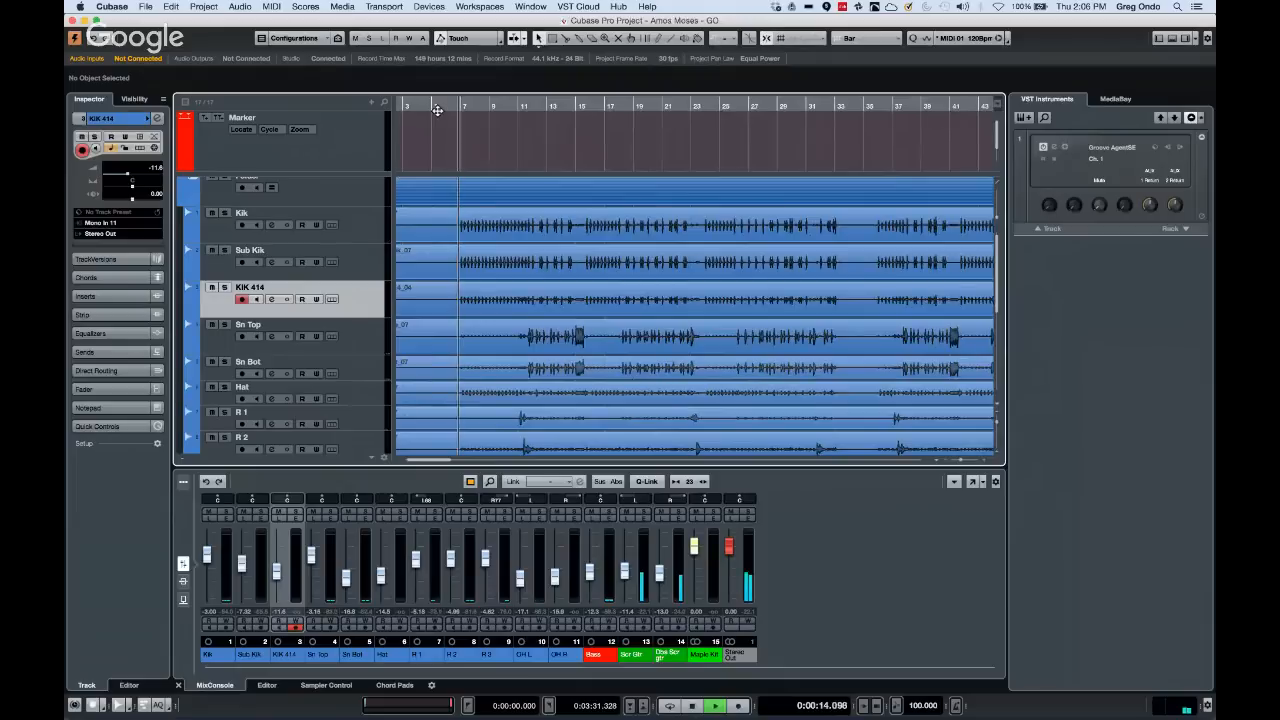
key("space")
Bring up the VST Connections and the Control Room Mixer, and close only the VST Connections
key("F4")
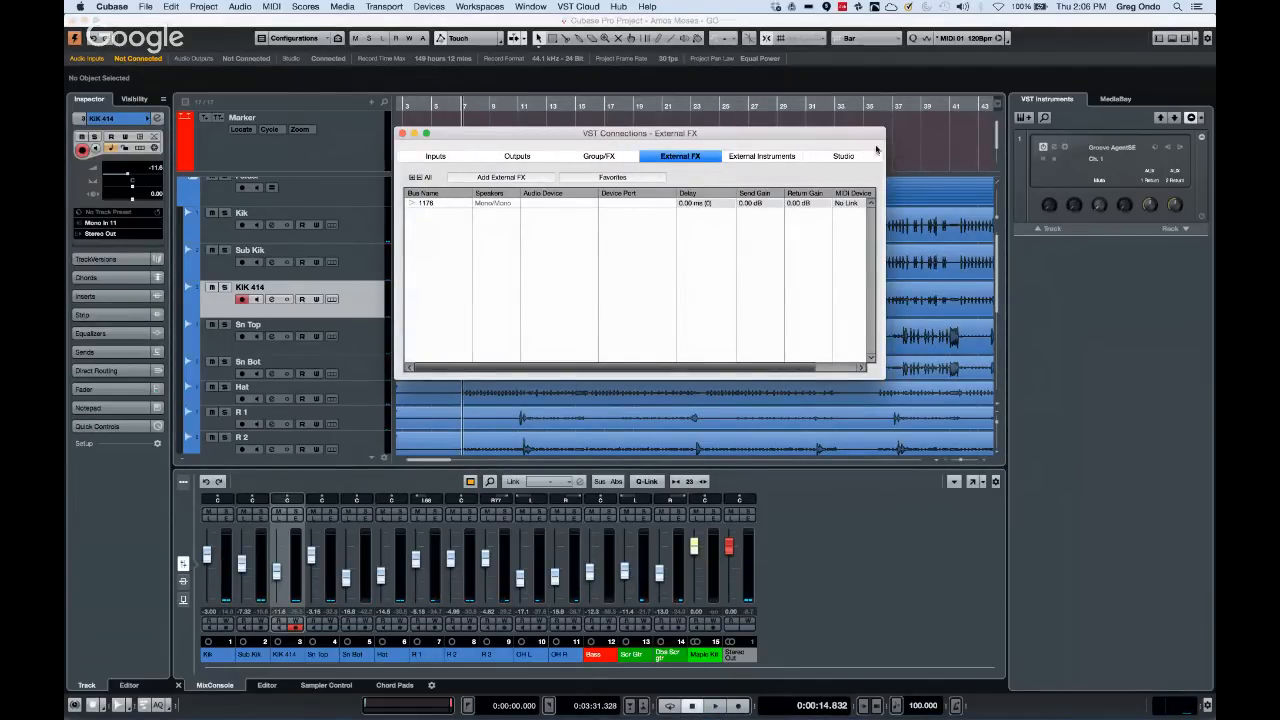
left_click(430, 7)
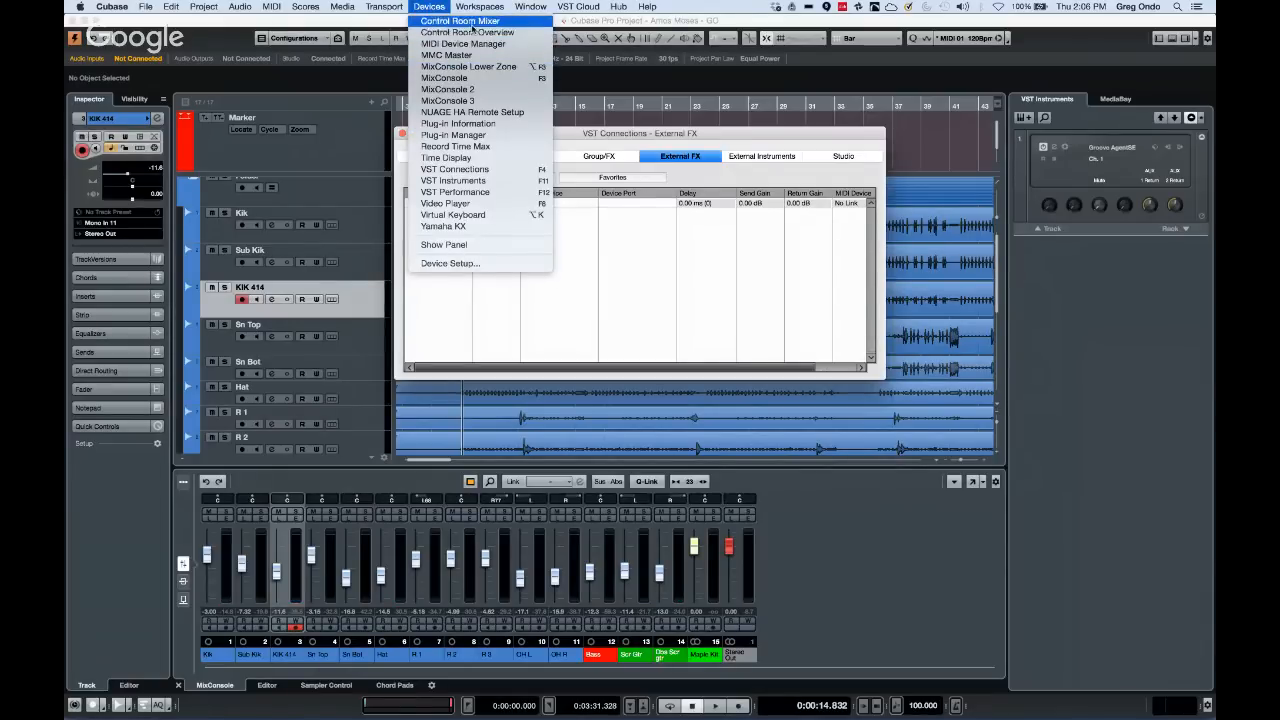
left_click(470, 21)
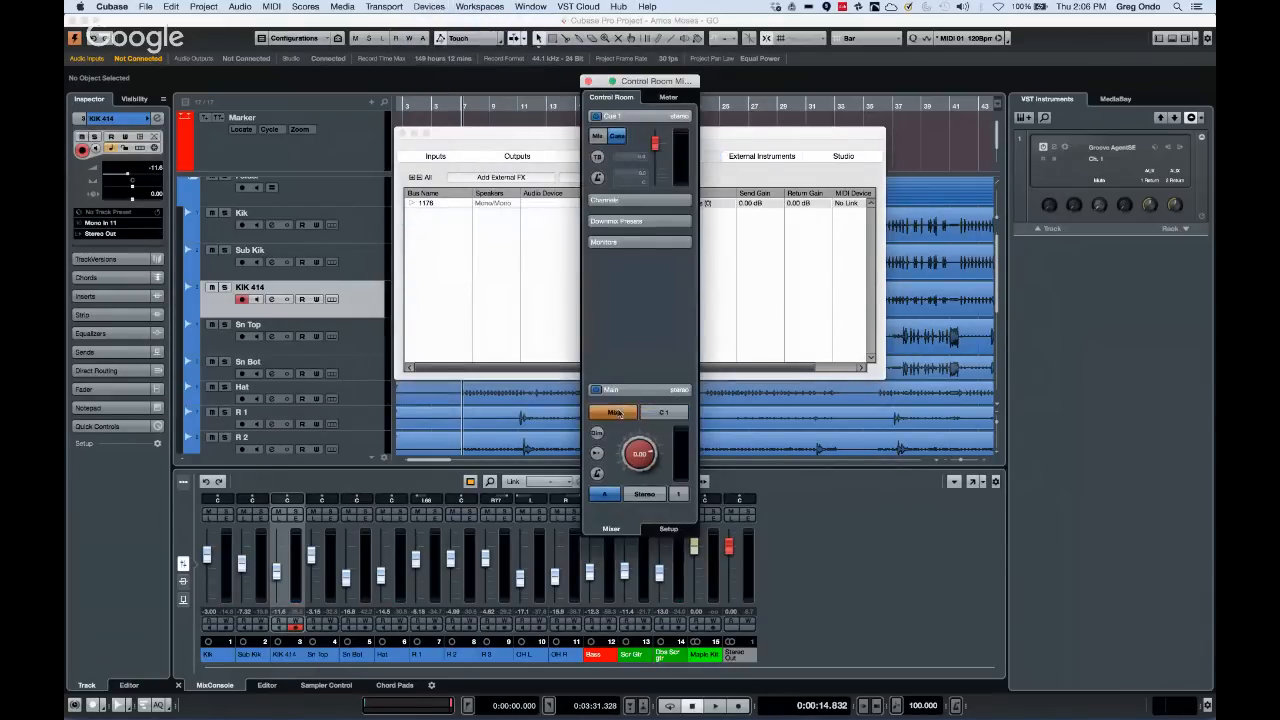
left_click(403, 134)
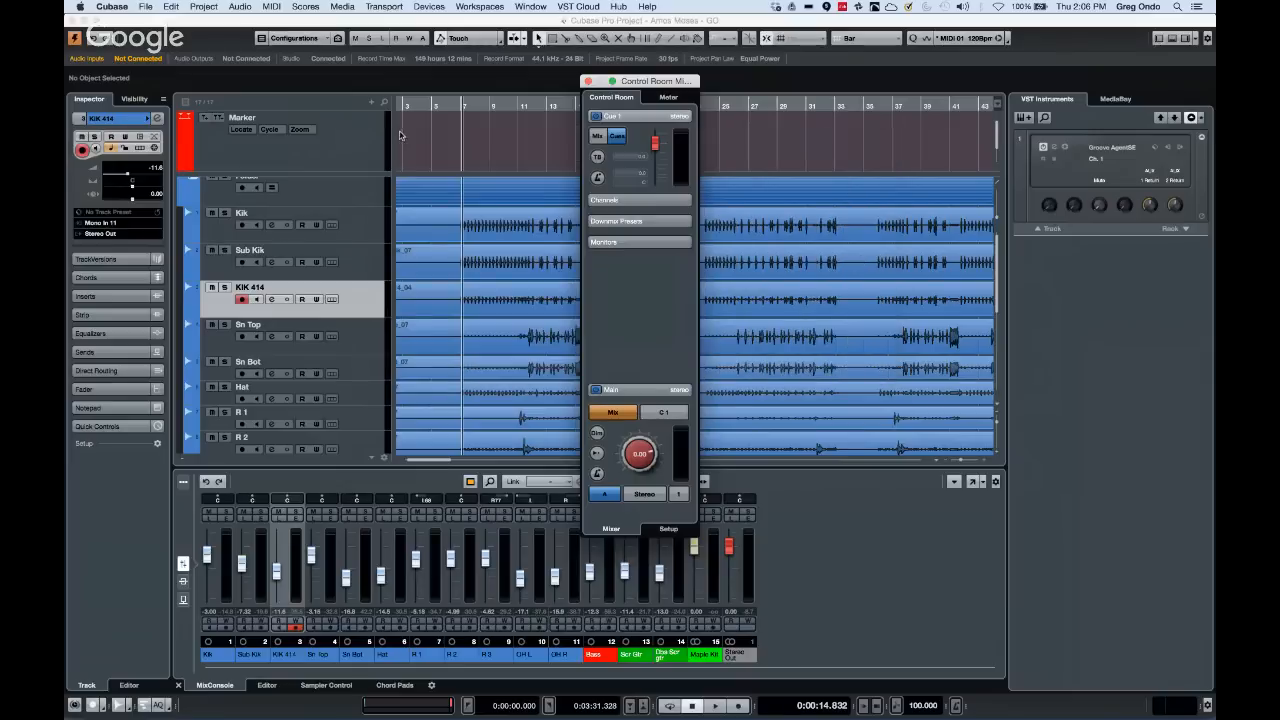
Close the Control Room Mixer and start playing the song from around bar 5
left_click(589, 81)
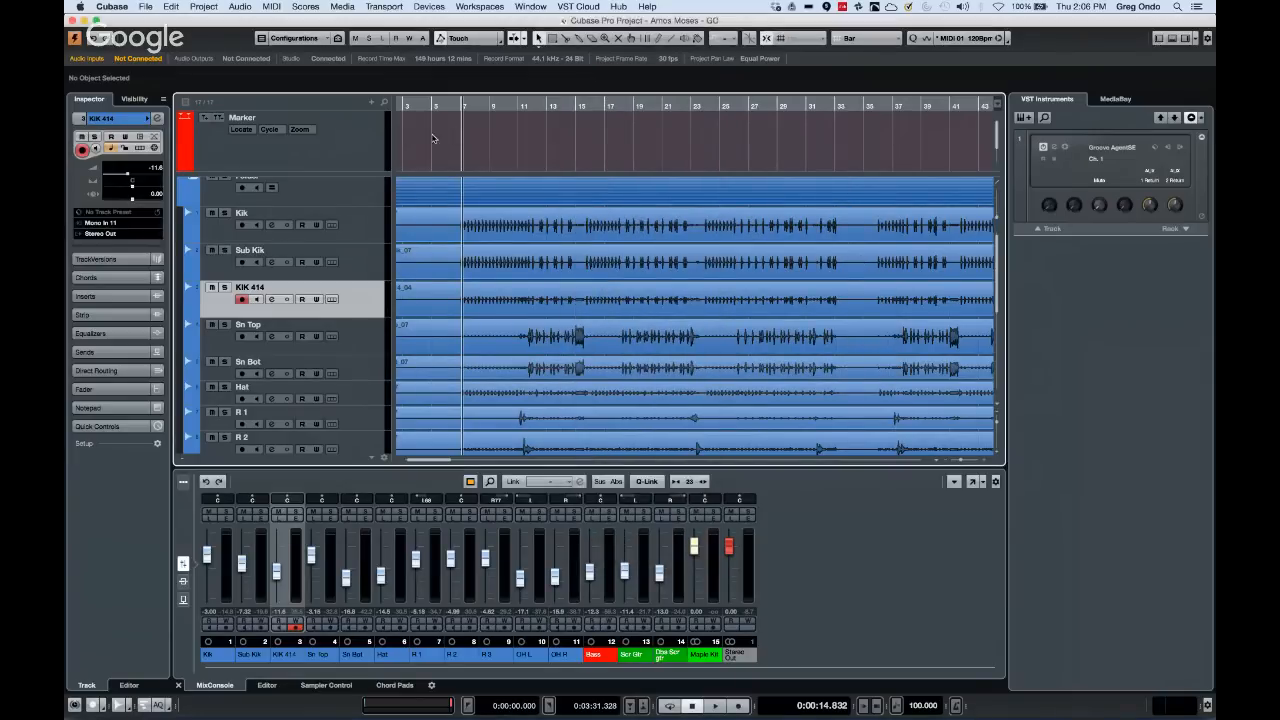
left_click_drag(428, 110, 426, 106)
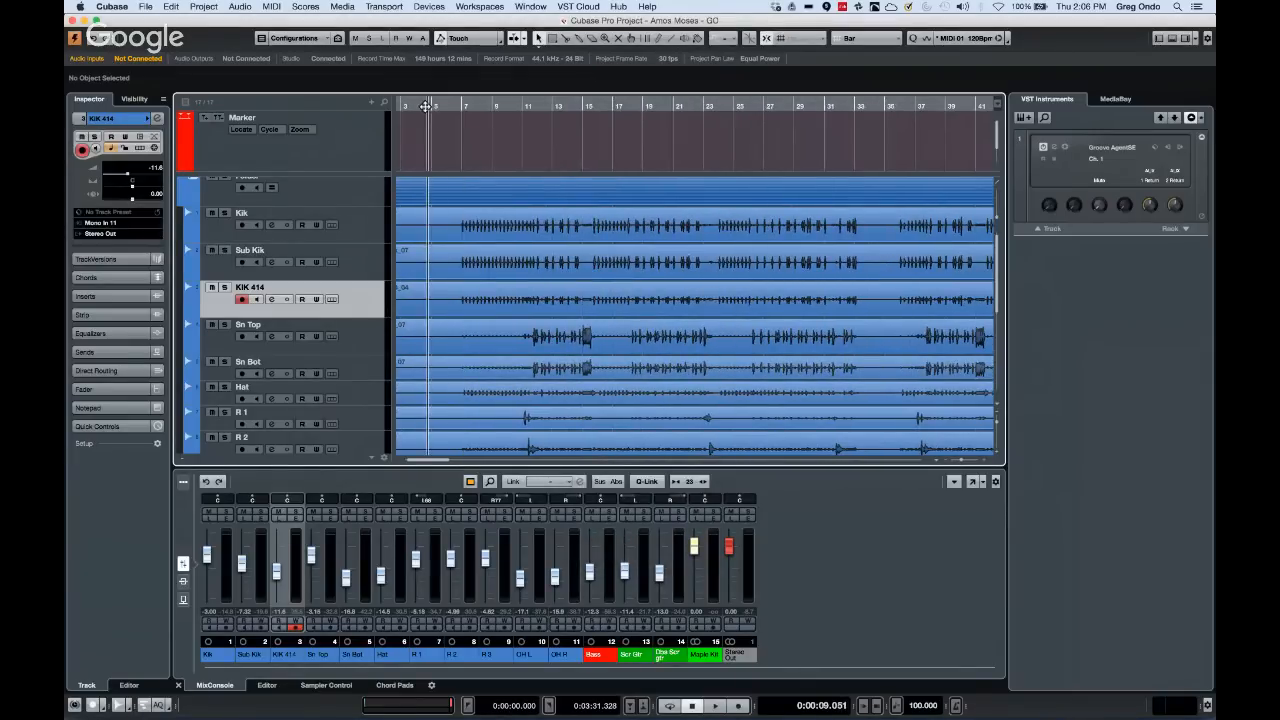
key("space")
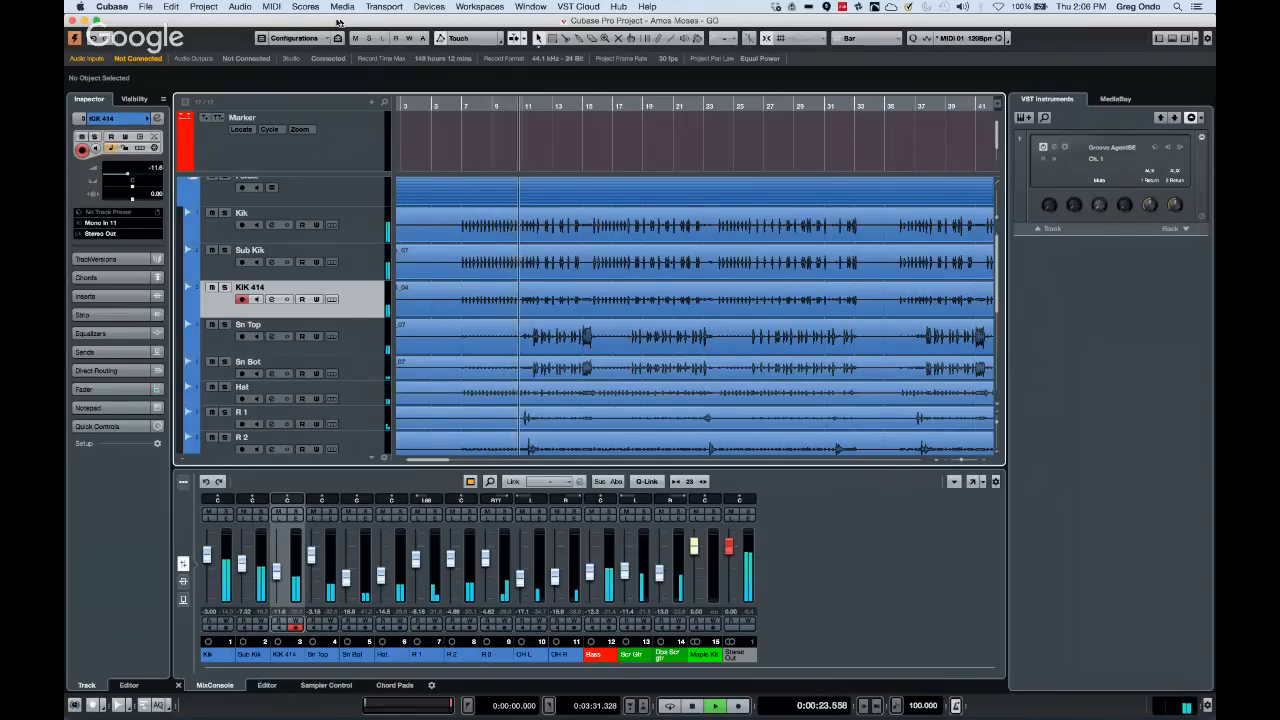
Display the Control Room Overview while the song plays to examine its signal flow, and close it
left_click(428, 7)
mouse_move(386, 8)
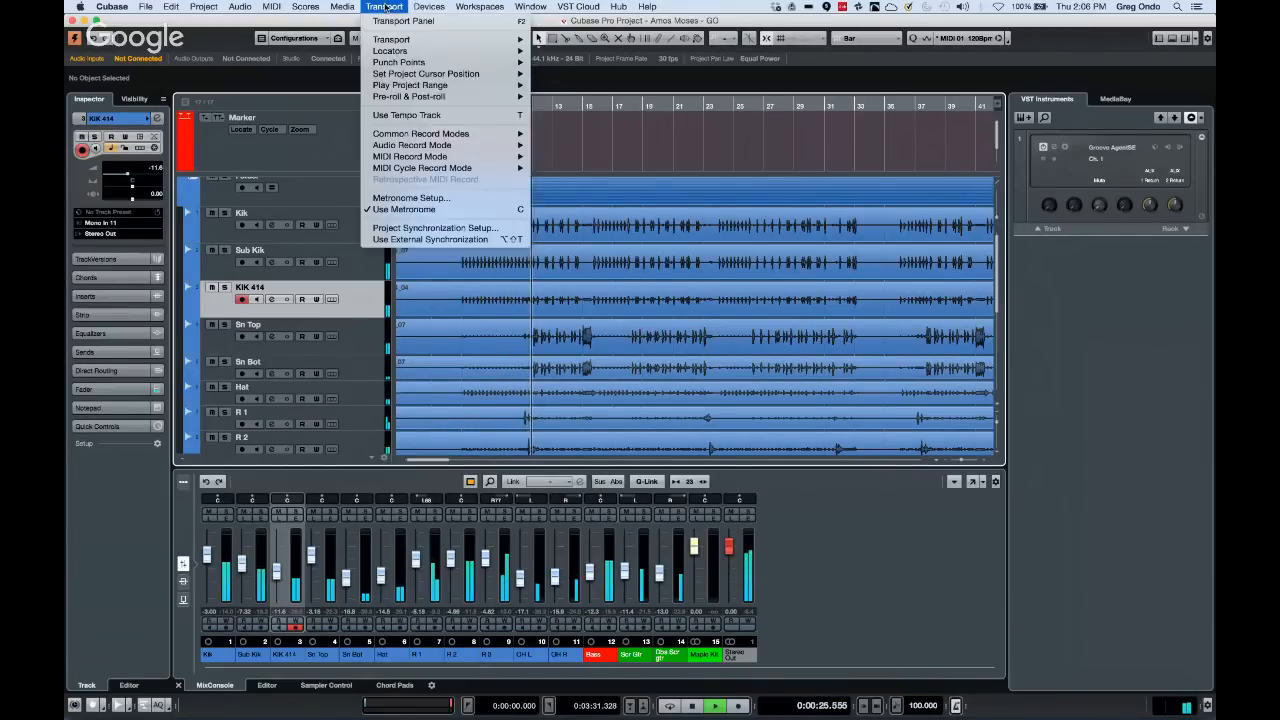
mouse_move(428, 7)
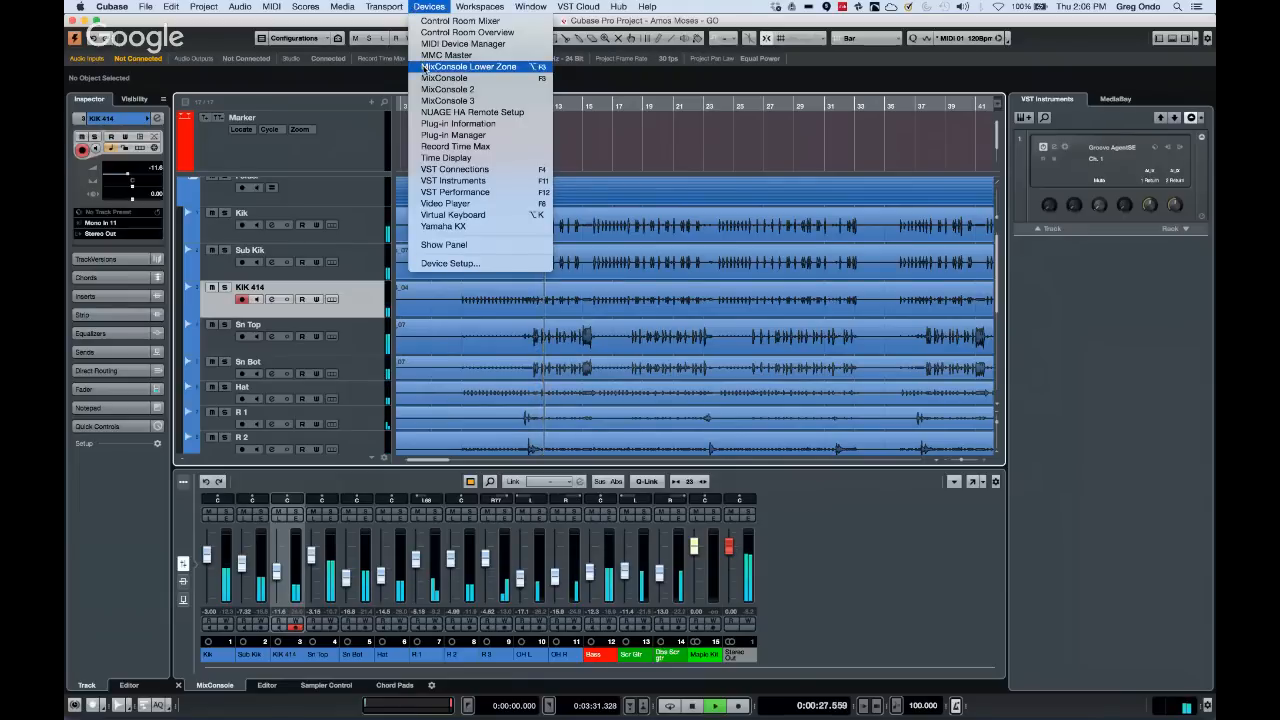
left_click(426, 32)
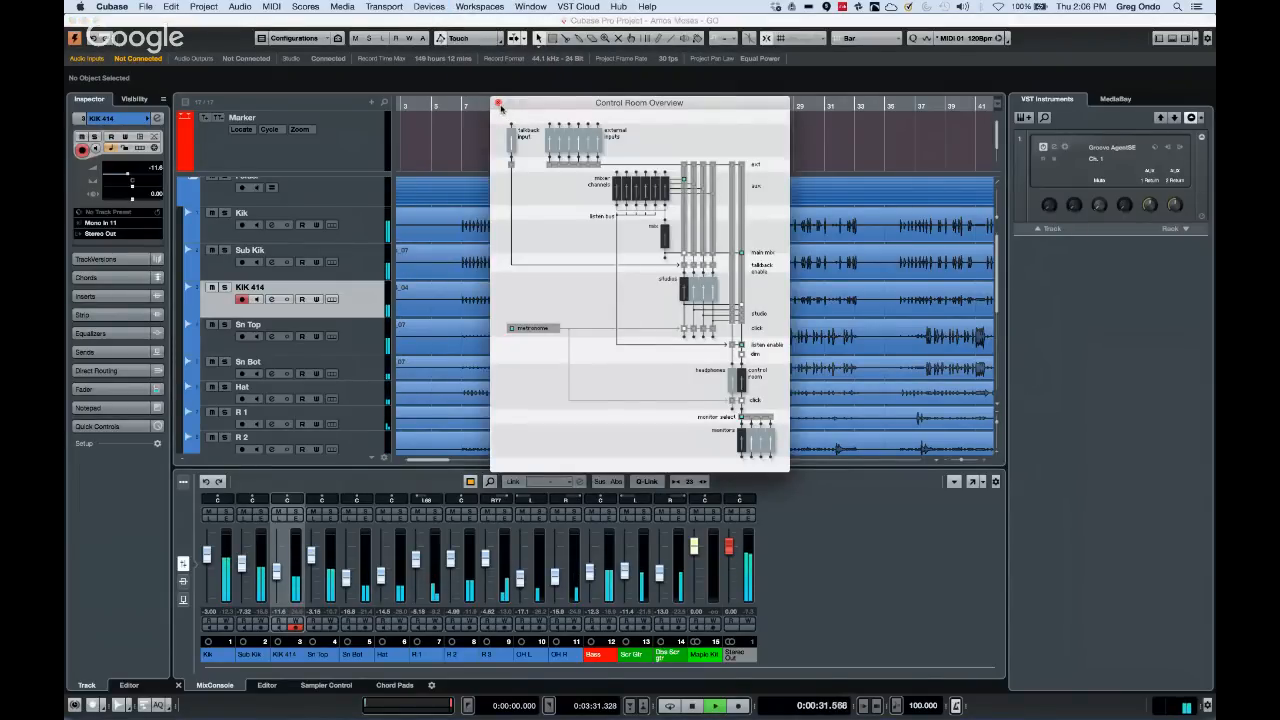
left_click(499, 103)
Enable the metronome click for the Main channel in the Control Room Mixer, close the mixer and stop playback
left_click(428, 7)
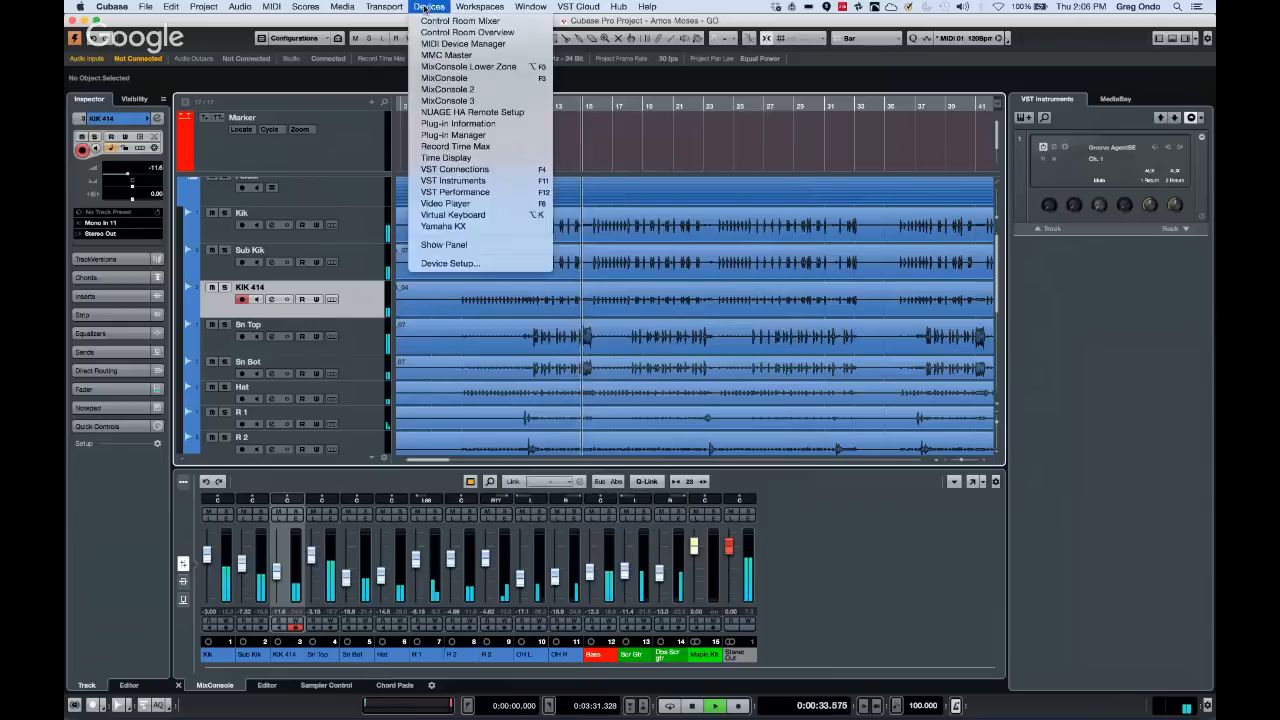
left_click(494, 21)
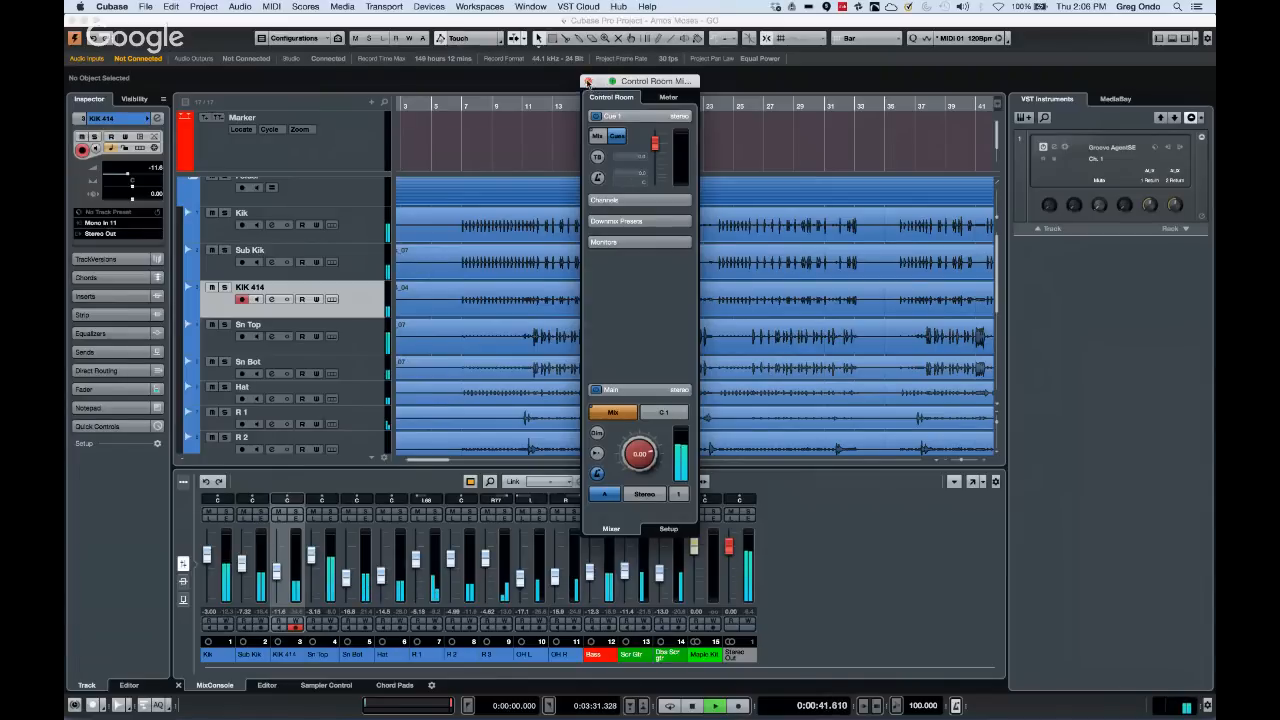
left_click(588, 82)
key("space")
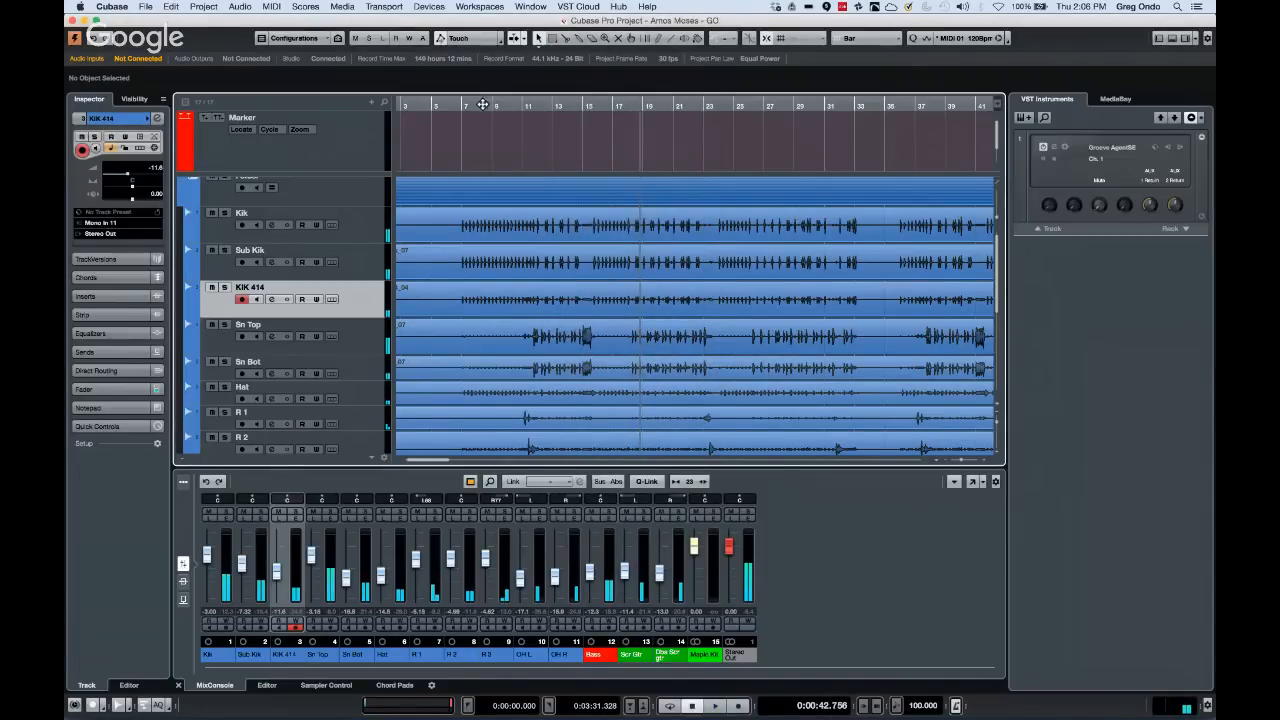
Solo the drum Folder track and play the soloed drums from around bar 6
left_click(447, 106)
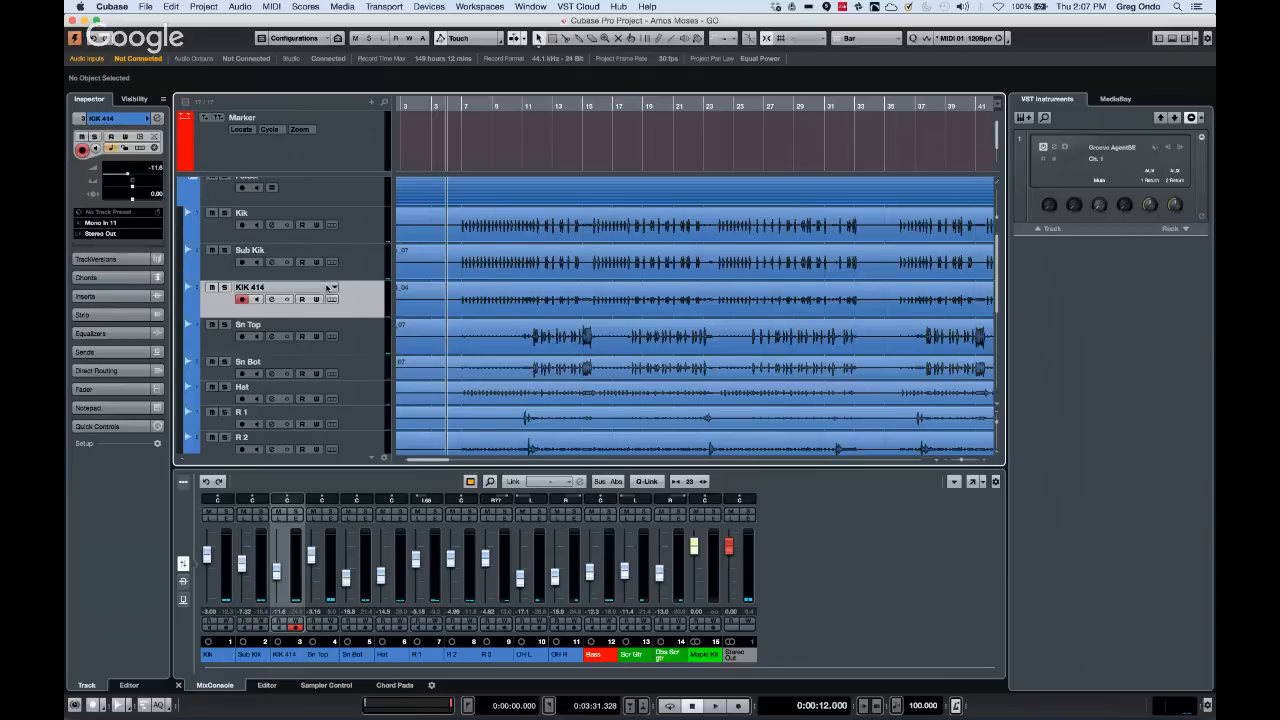
scroll(328, 288, "up", 1)
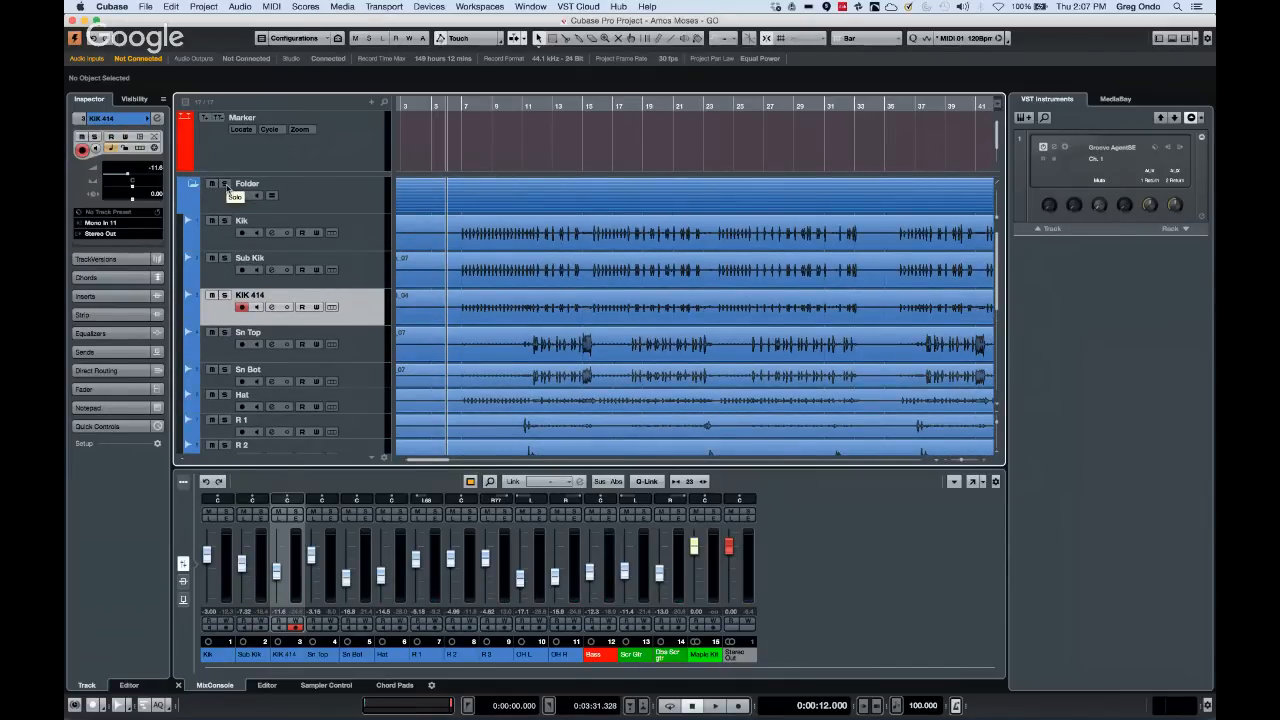
left_click(226, 186)
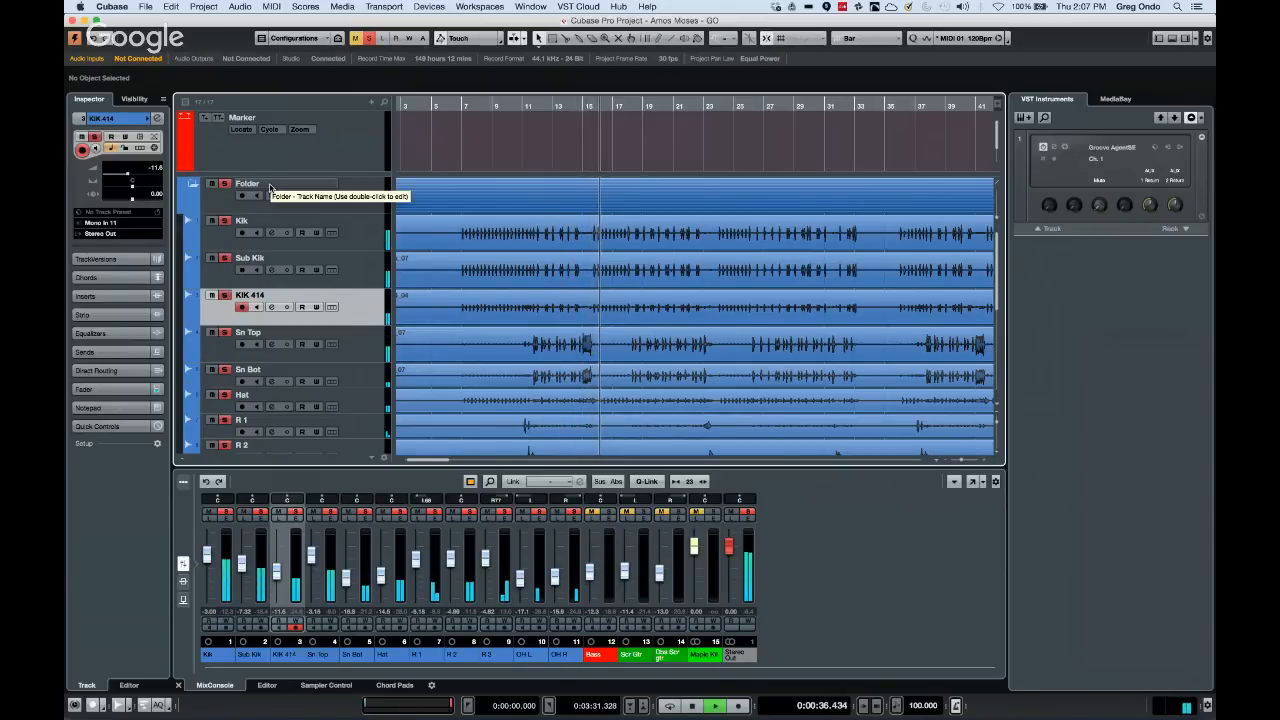
key("space")
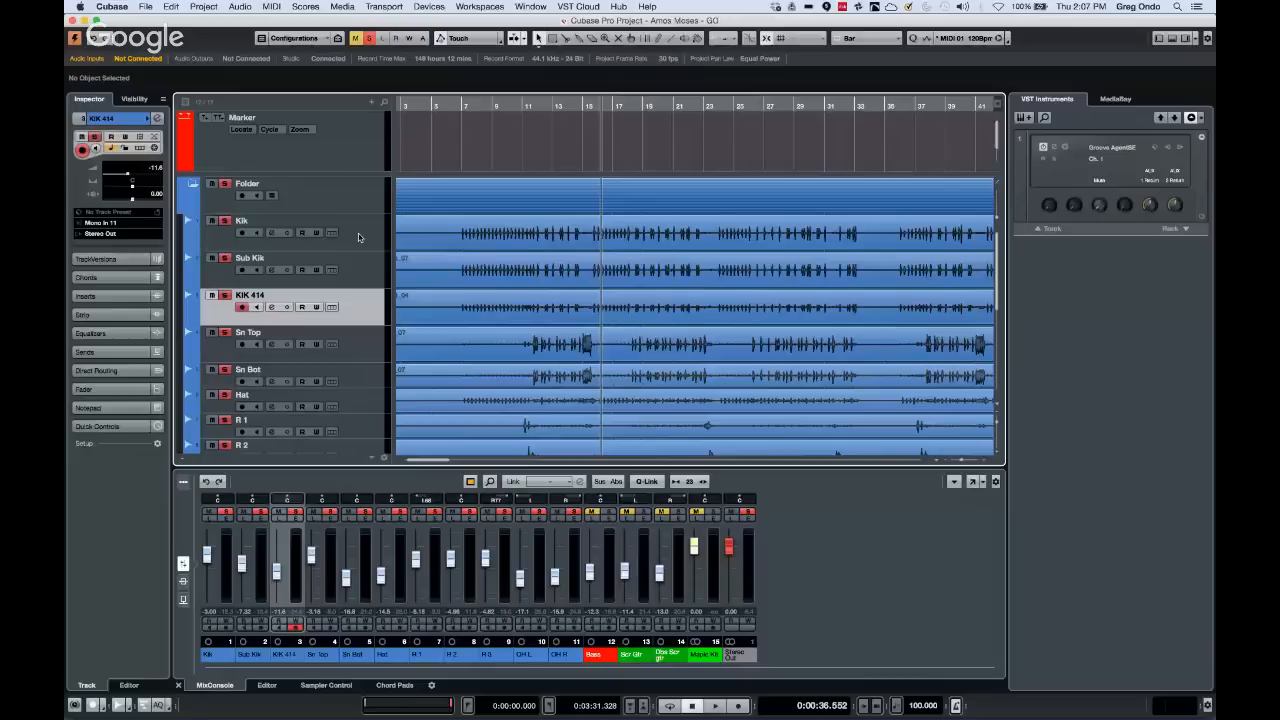
Open the Kik_07 event in the lower-zone Sample Editor and enlarge the editor area
left_click(470, 236)
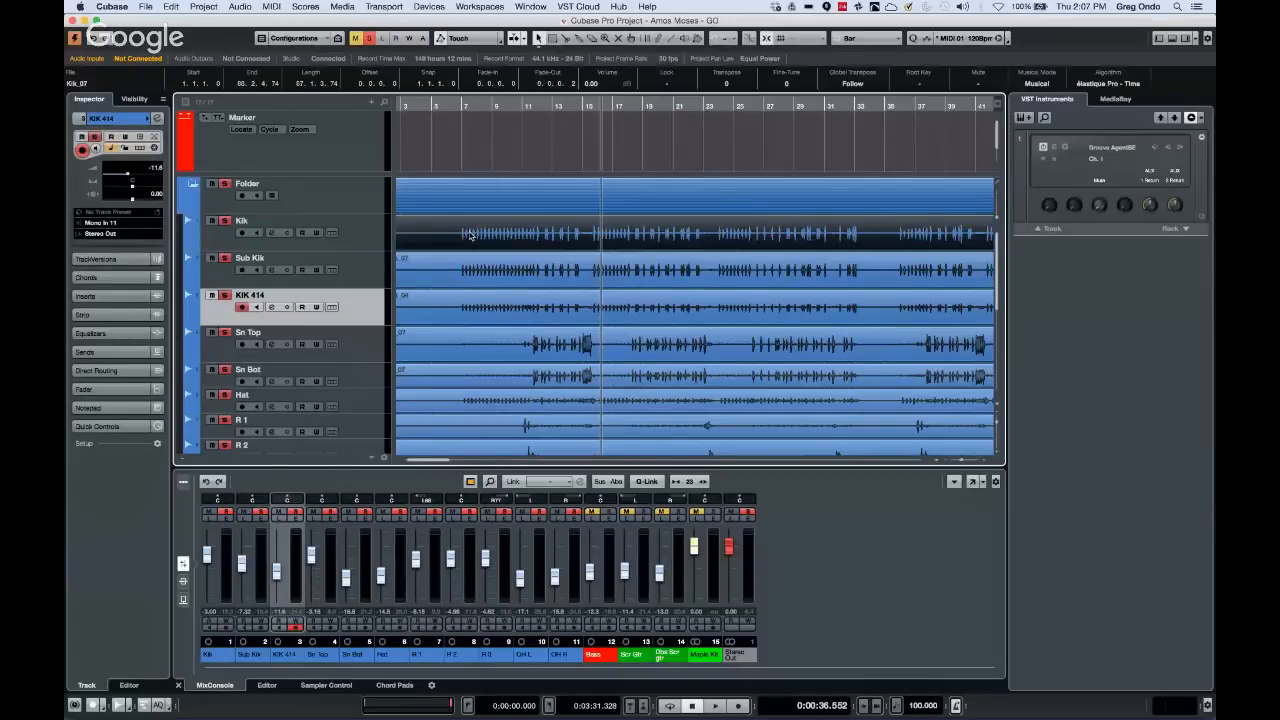
double_click(470, 236)
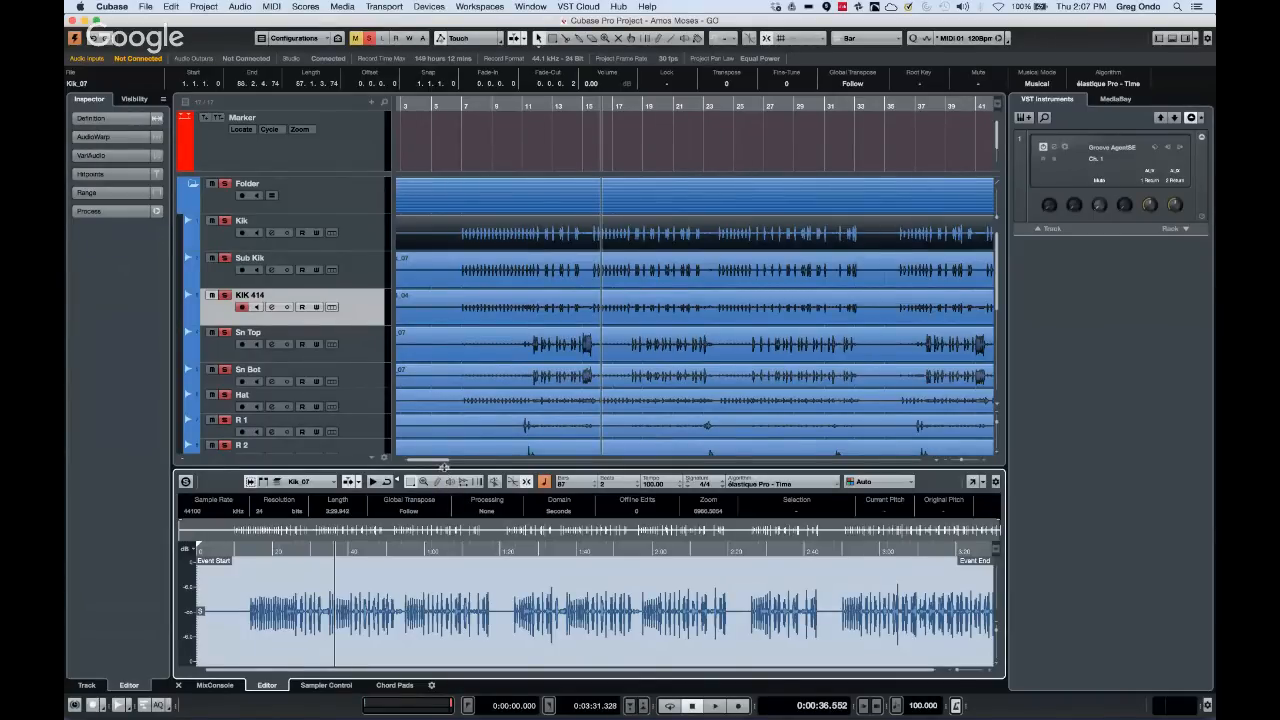
left_click_drag(443, 466, 440, 318)
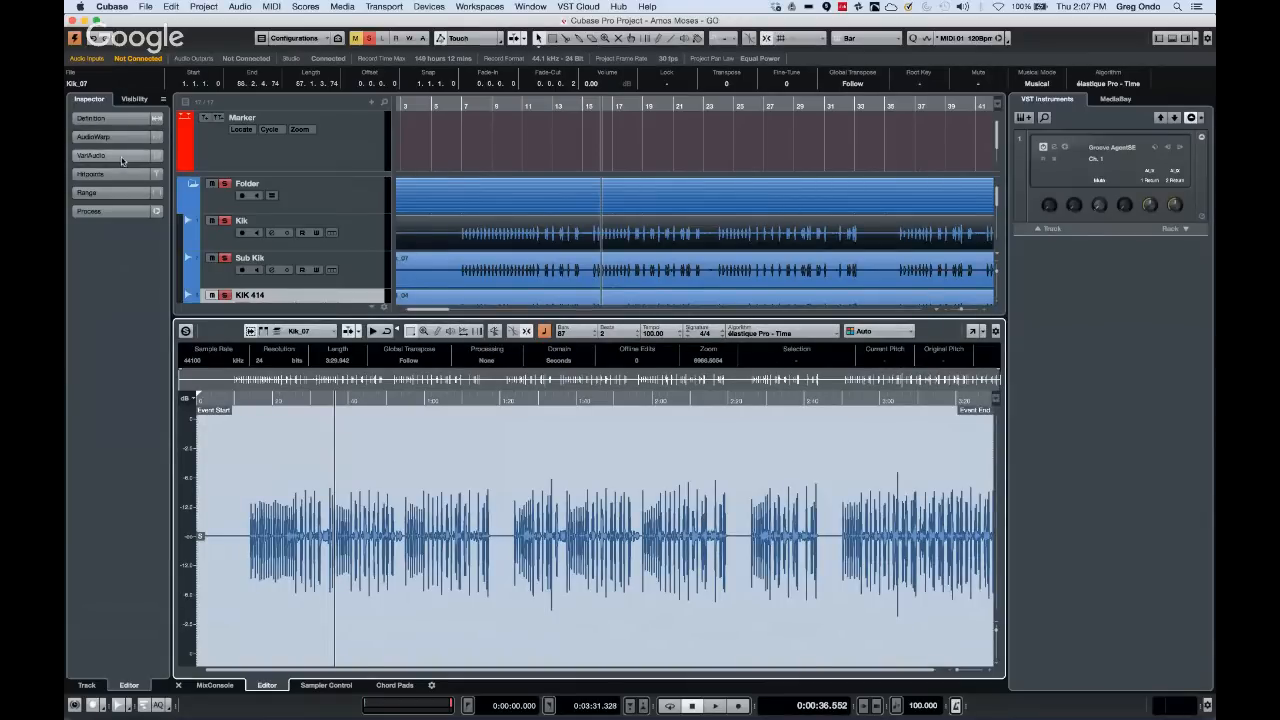
Show the hitpoints of Kik_07, raise their threshold to filter out weak hits, and toggle hitpoint editing
left_click(95, 174)
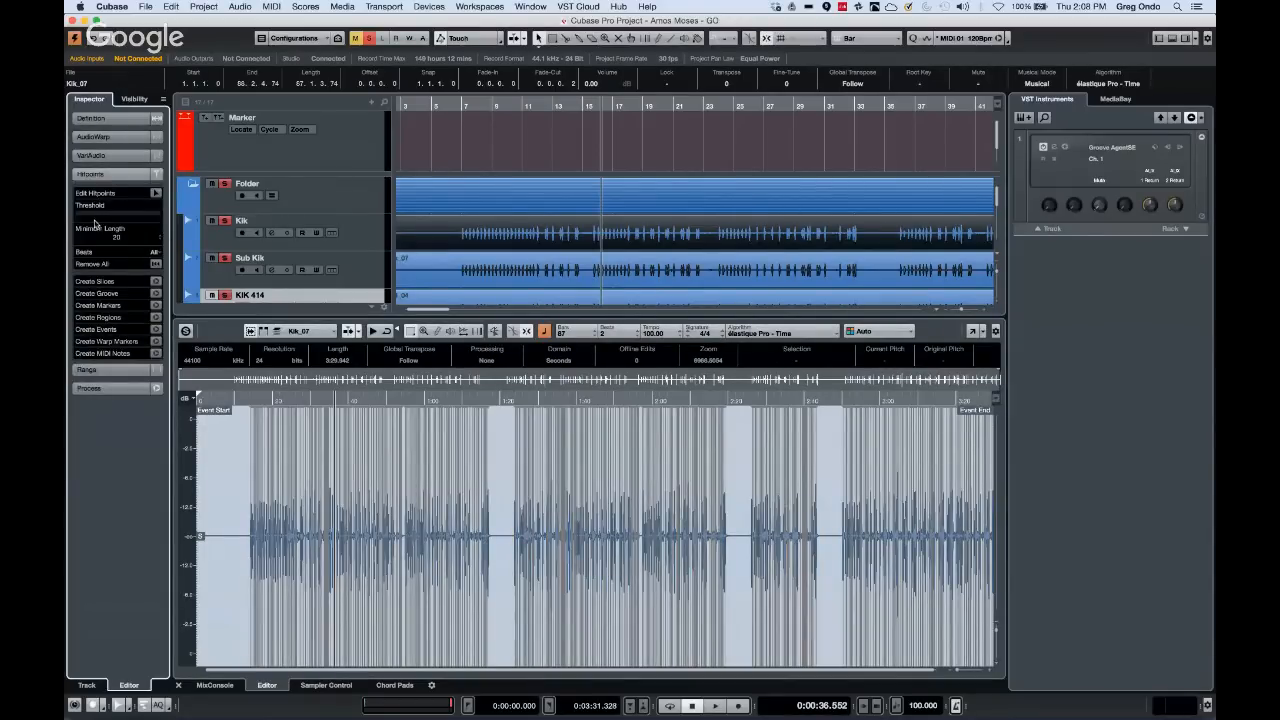
left_click_drag(83, 214, 92, 213)
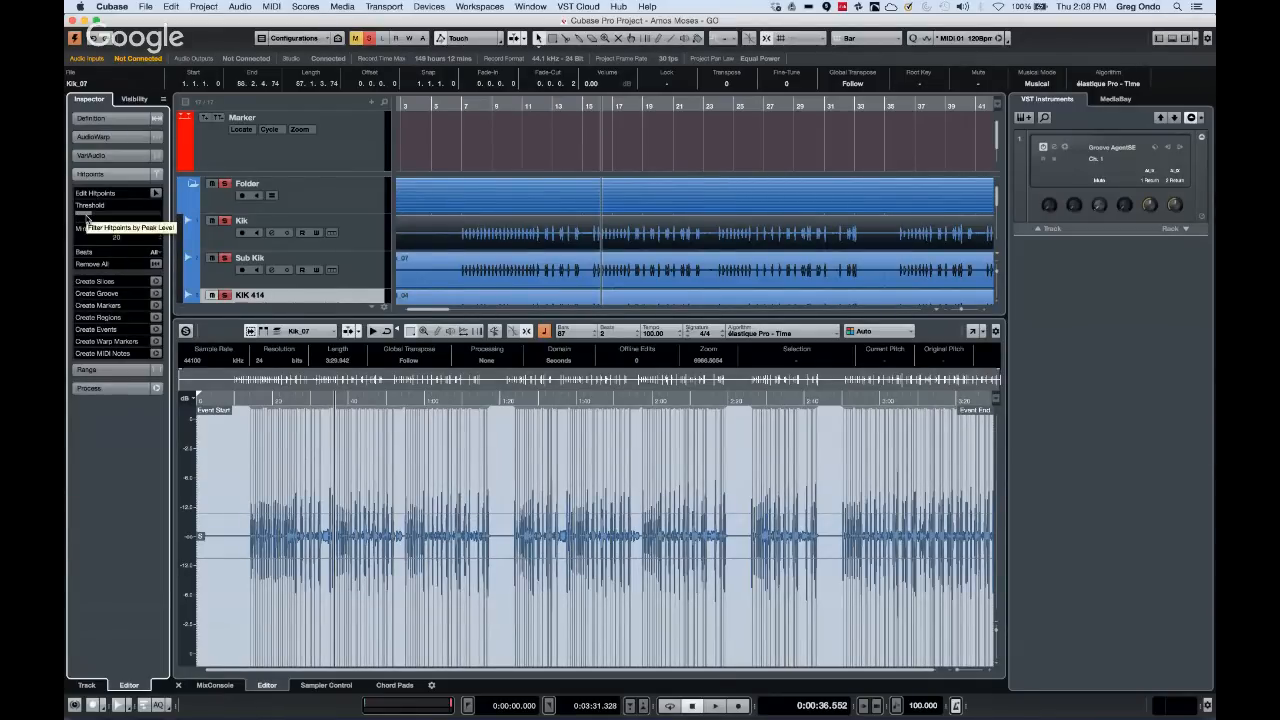
left_click(156, 195)
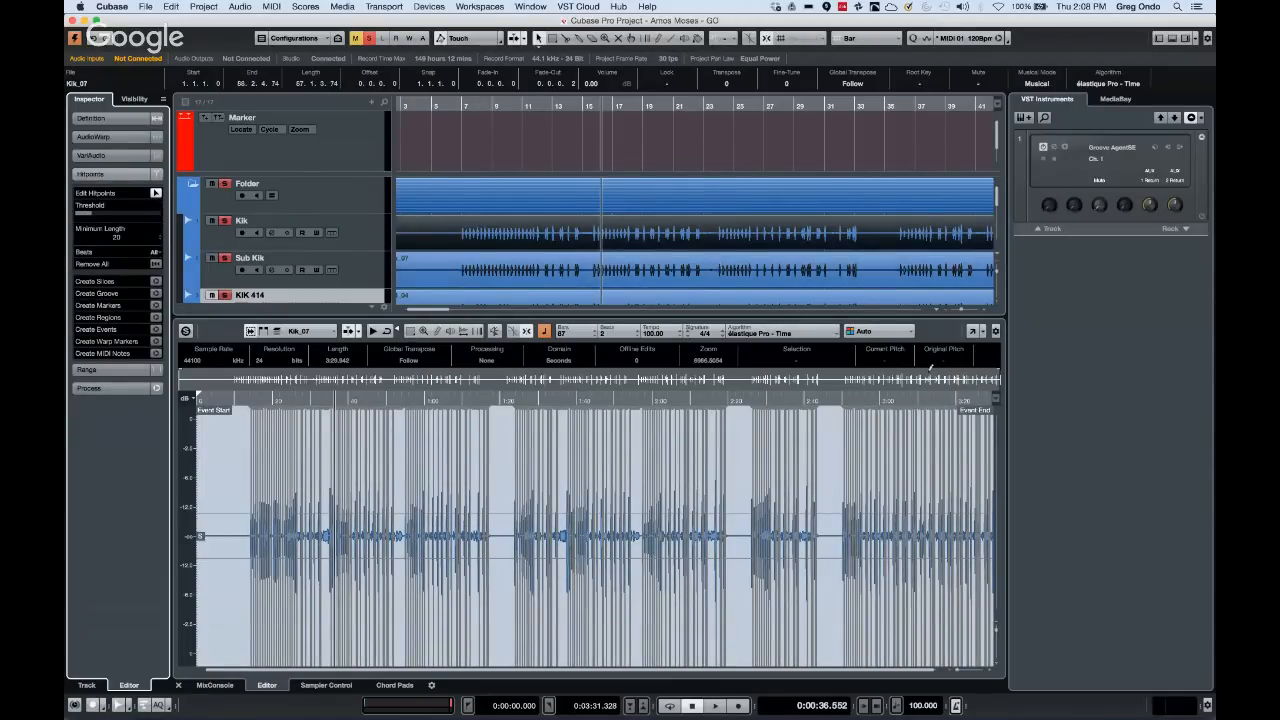
View Kik_07 in a separate maximized Sample Editor window, check its toolbar display options, and close the window
left_click(971, 332)
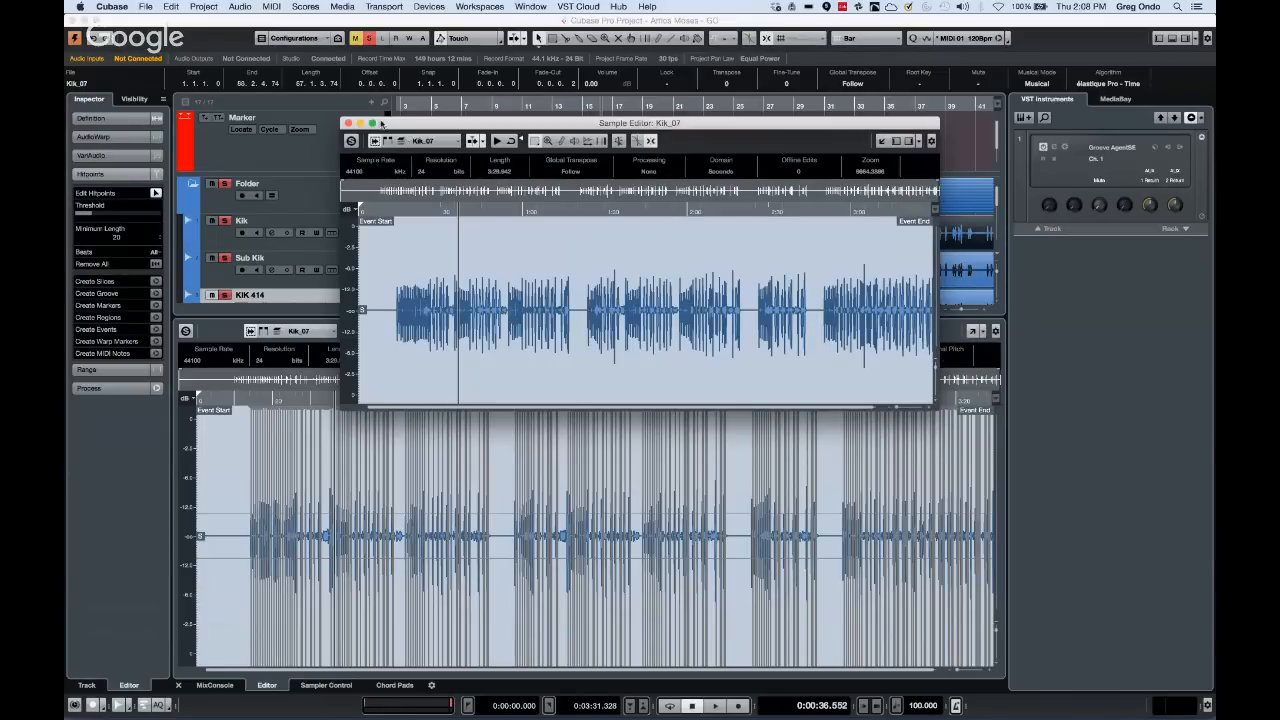
left_click(372, 123)
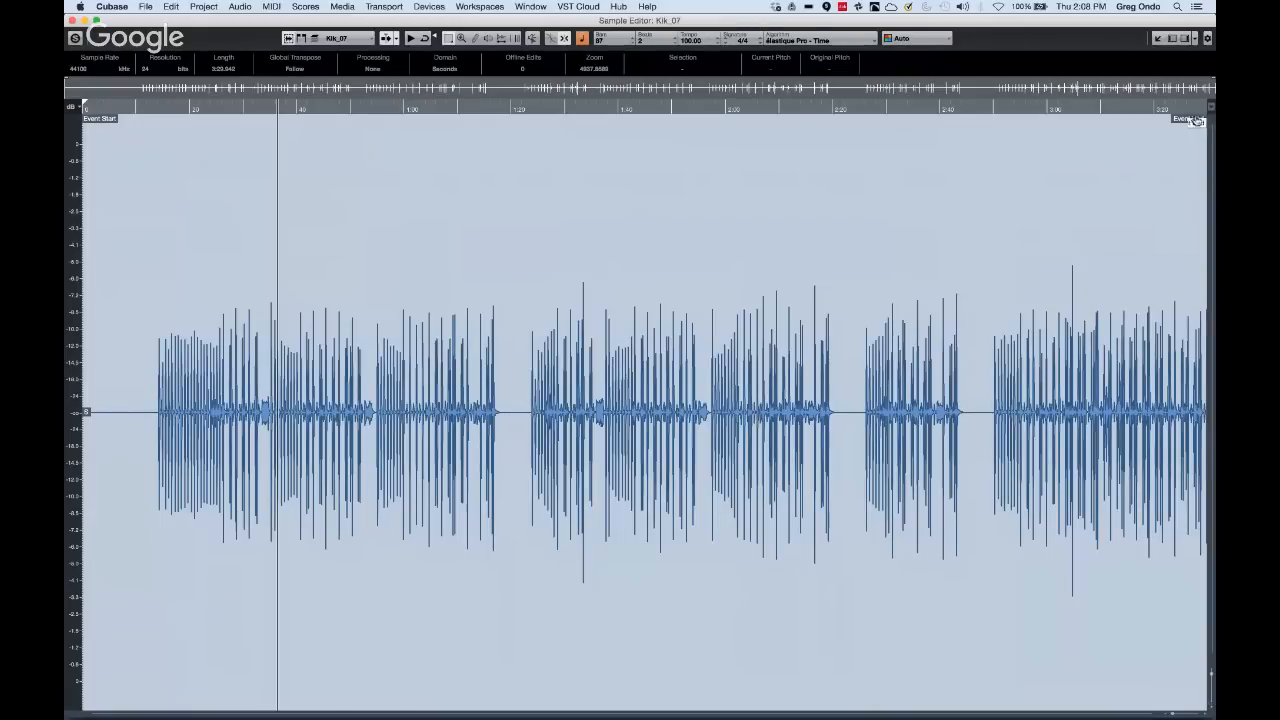
left_click(1207, 40)
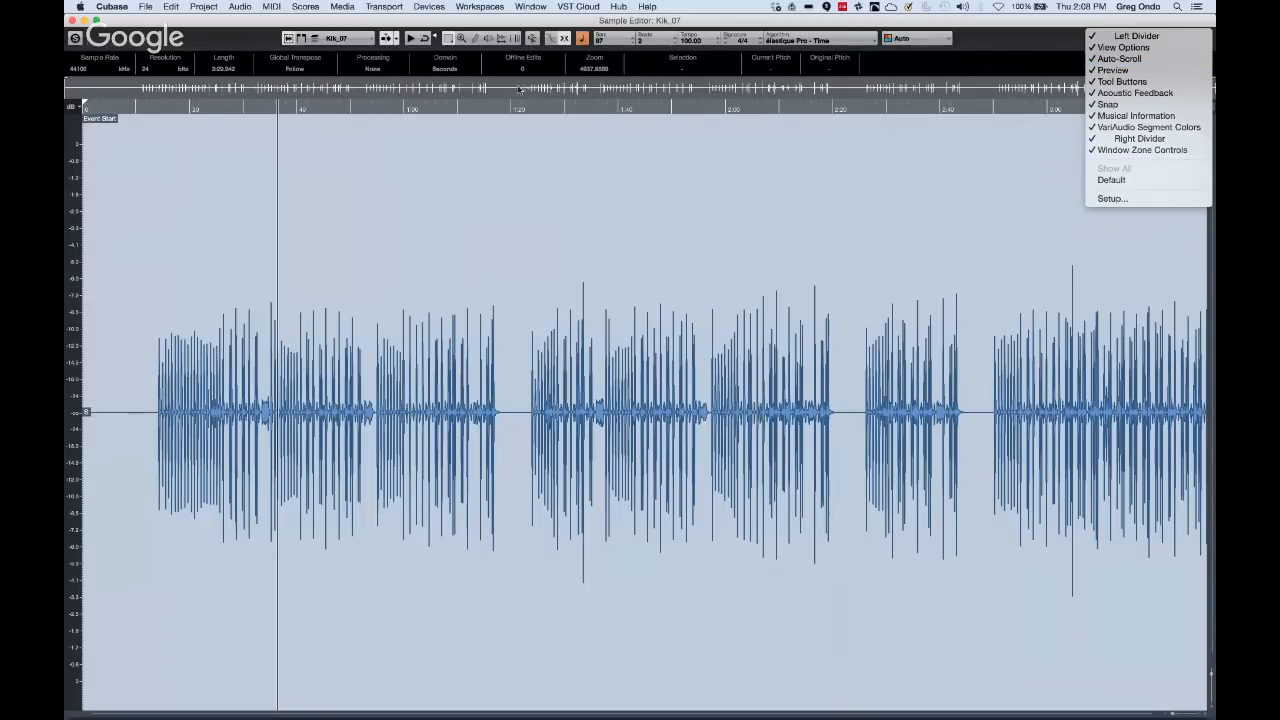
left_click_drag(197, 24, 236, 24)
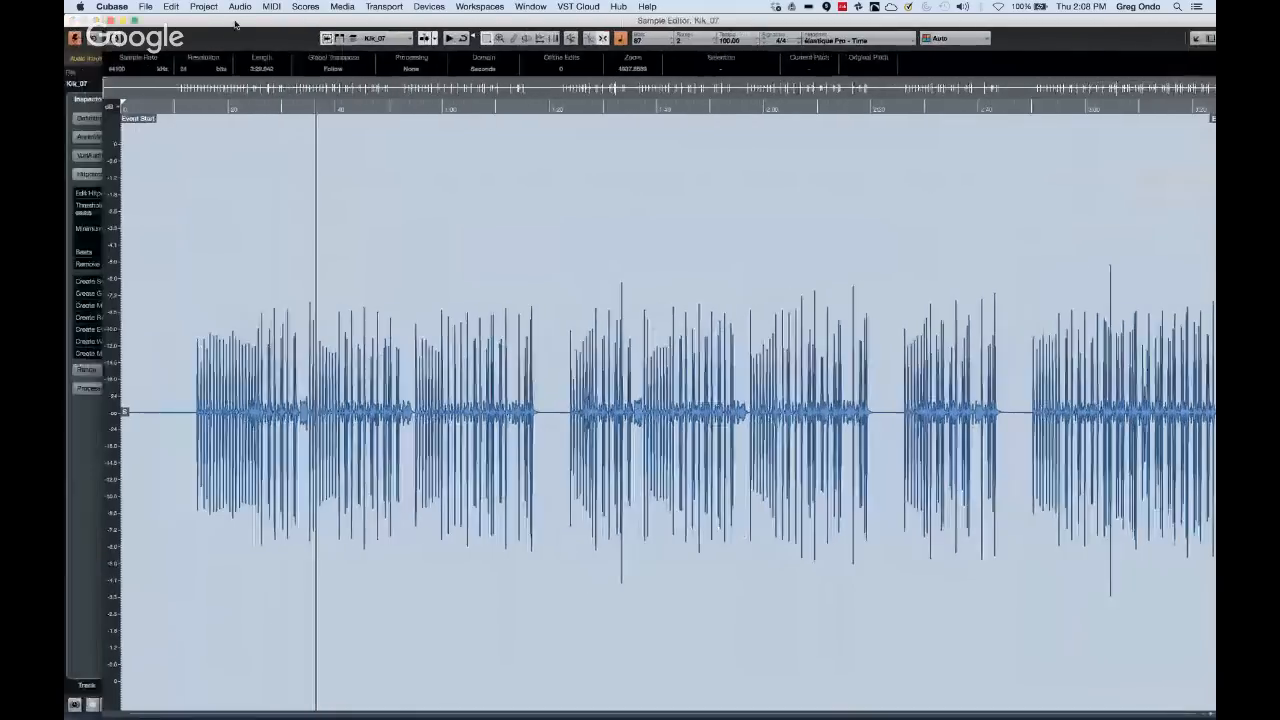
left_click(110, 21)
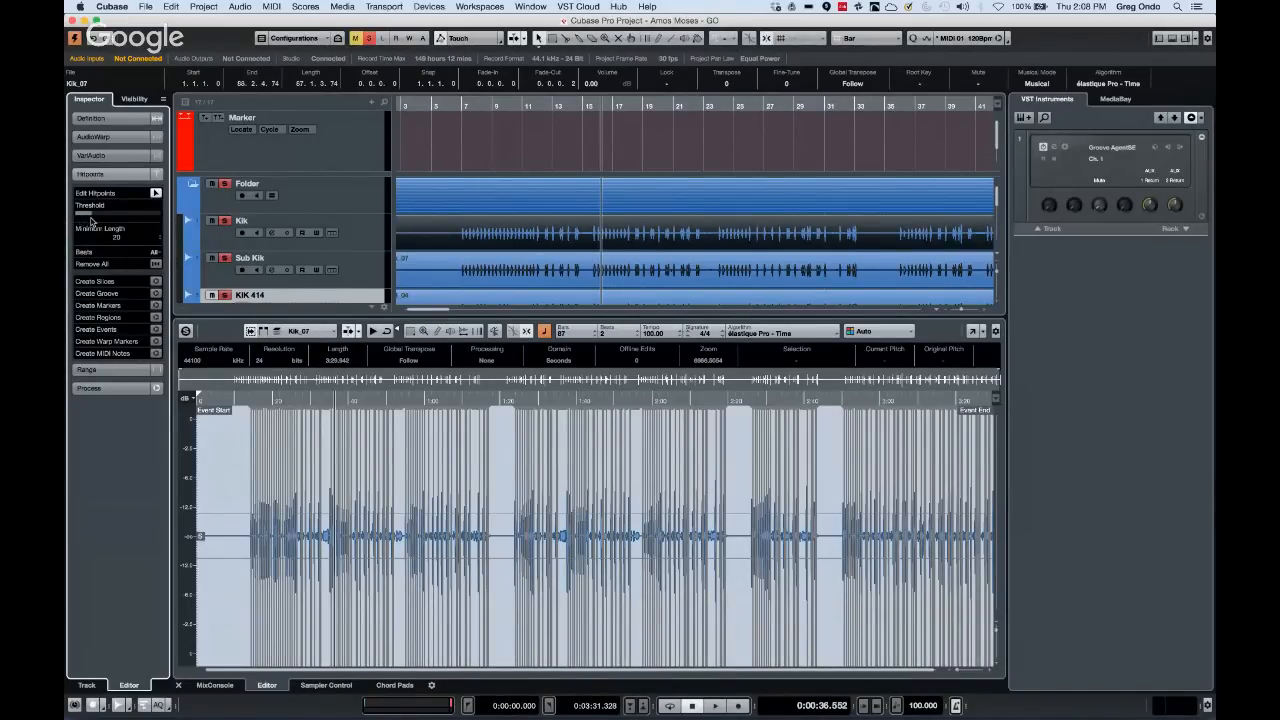
Select the KIK 414_04 event and raise its hitpoint threshold slightly to filter out the quietest hits
scroll(515, 262, "down", 3)
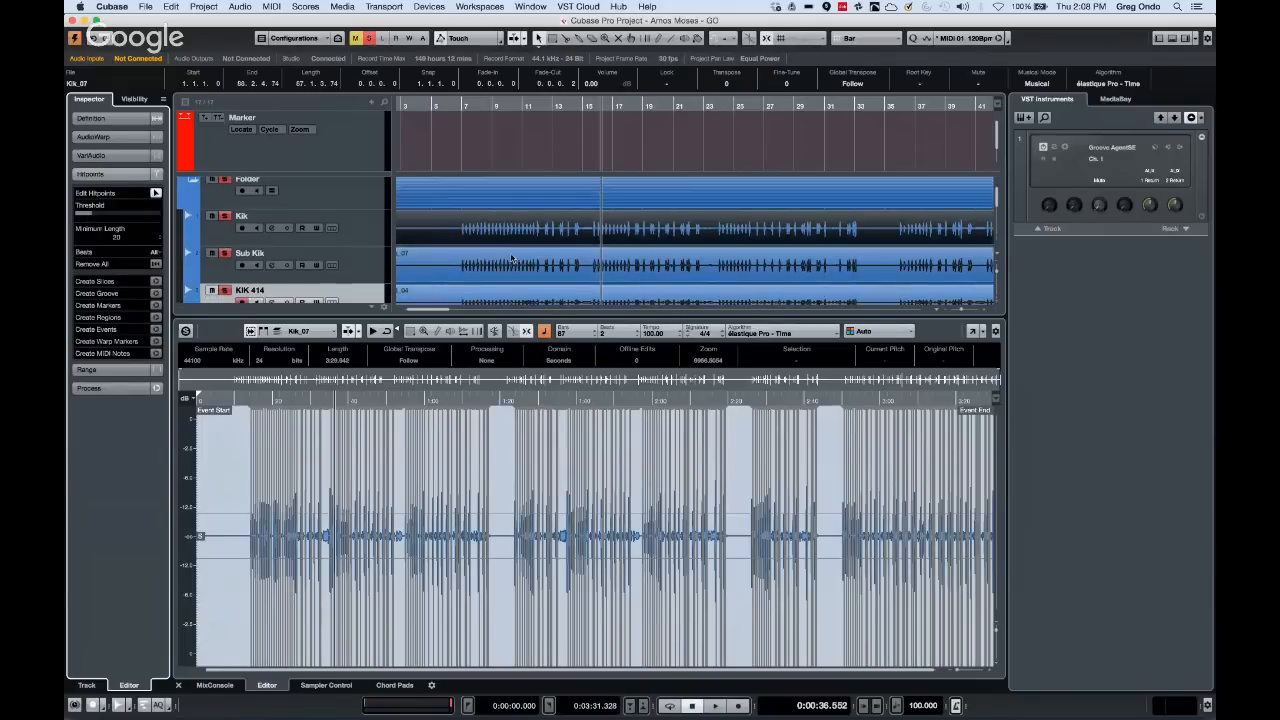
scroll(515, 270, "down", 1)
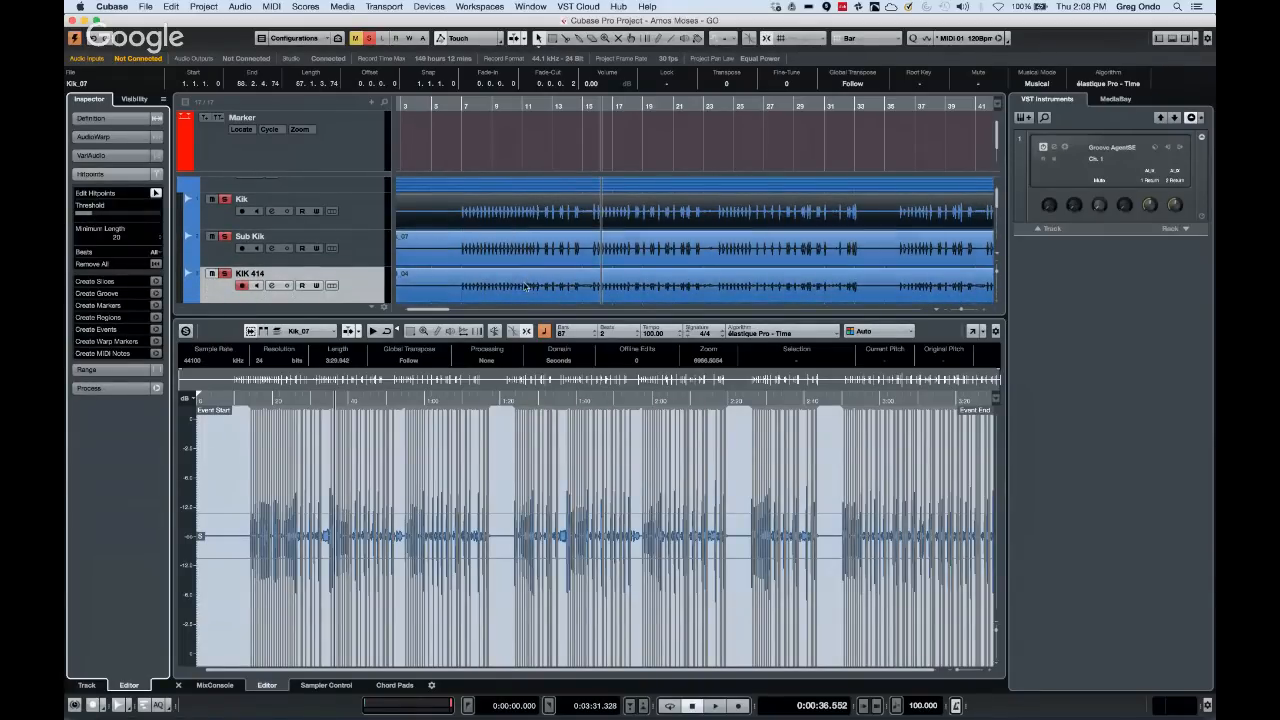
left_click(525, 287)
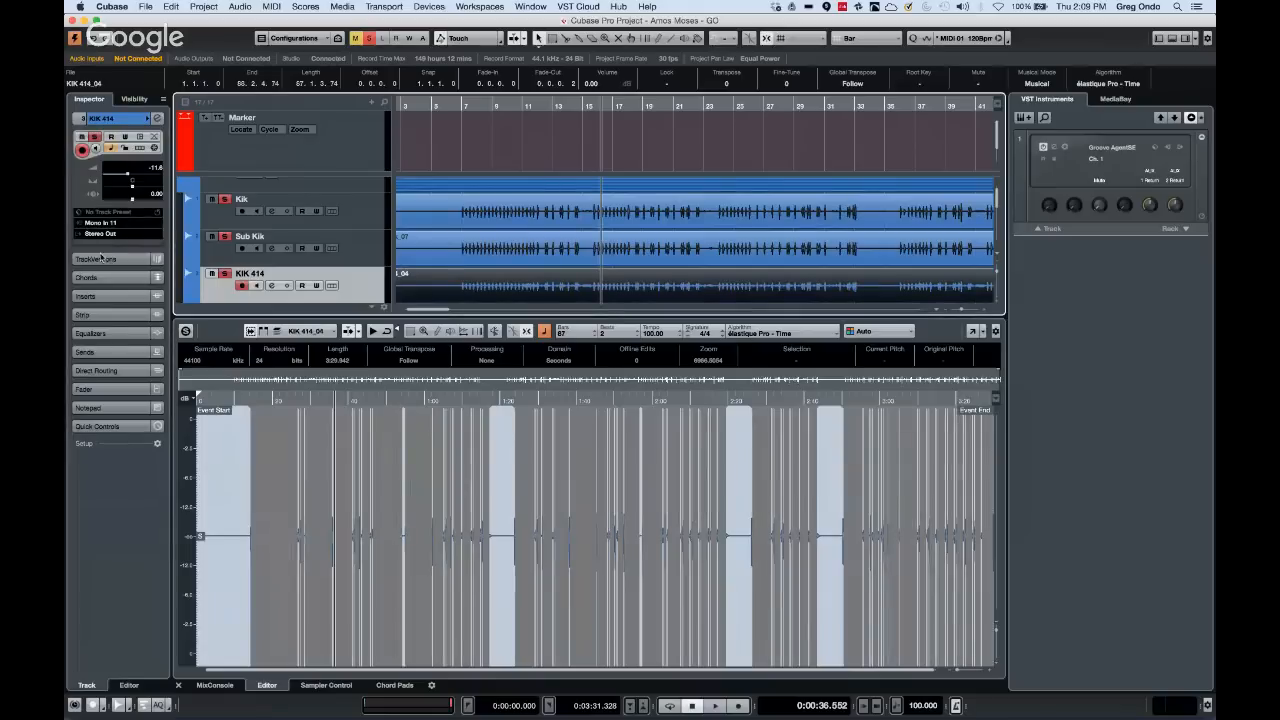
left_click(129, 685)
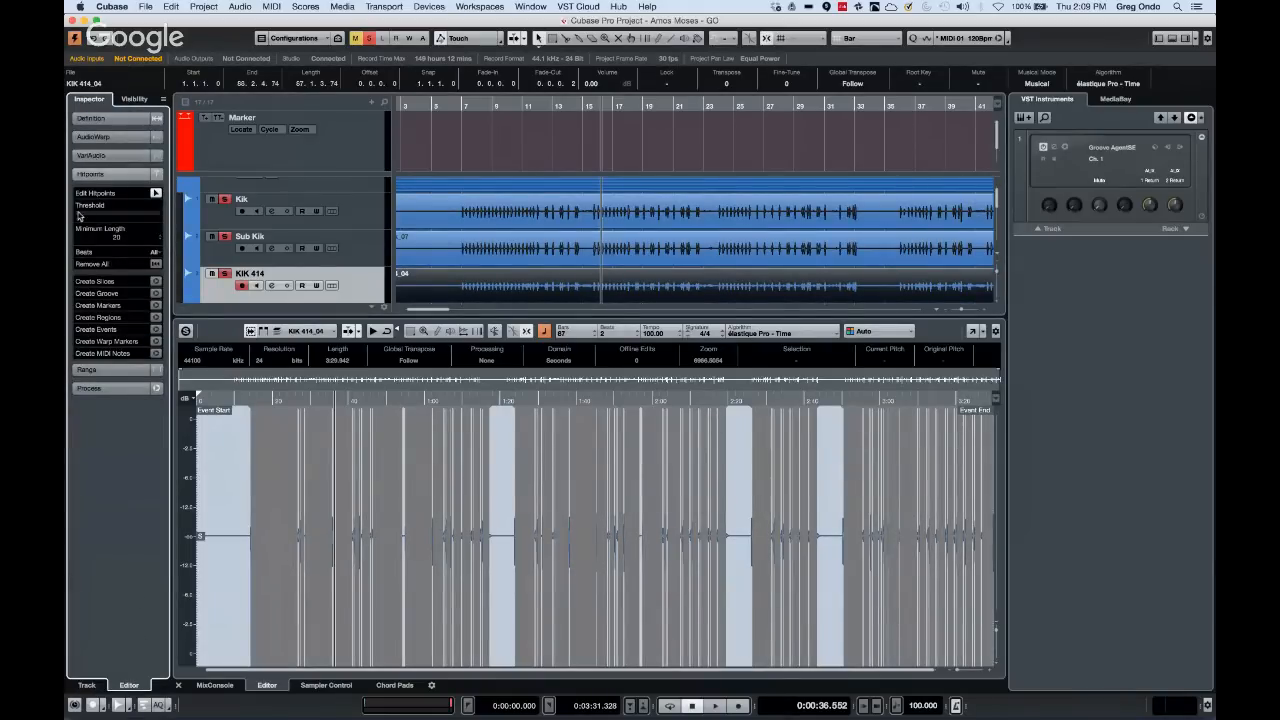
left_click_drag(95, 217, 81, 216)
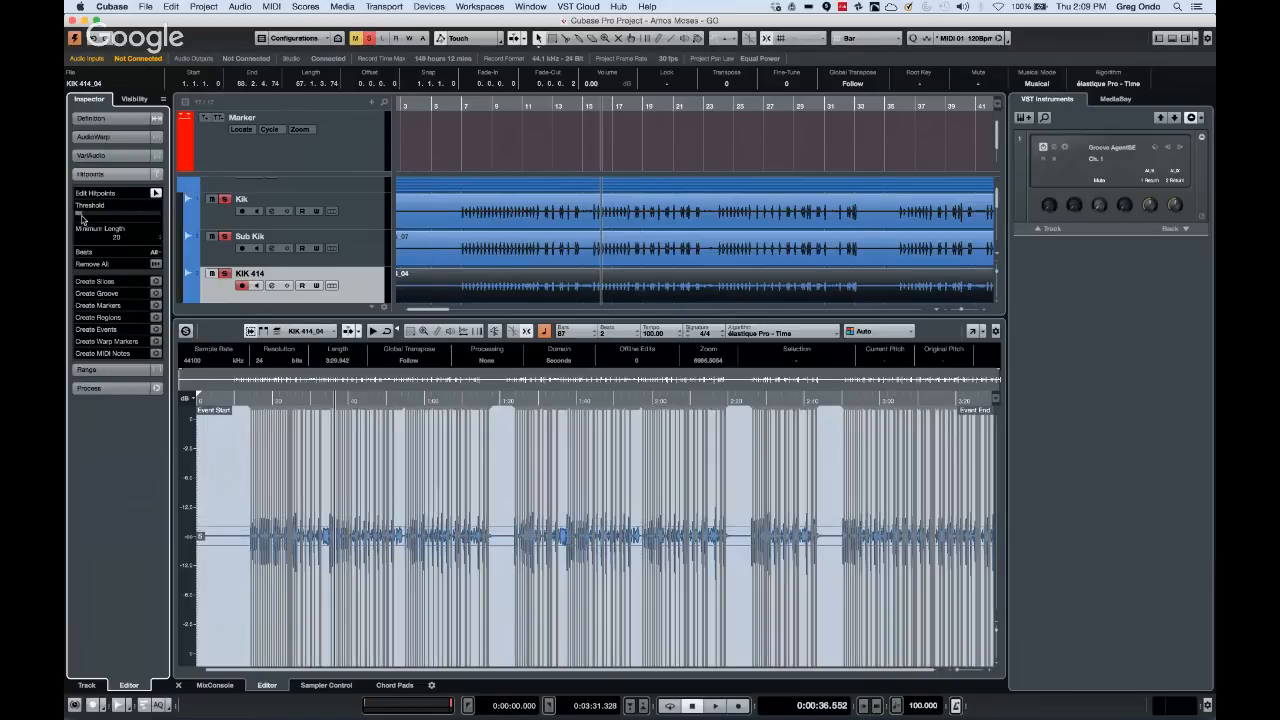
Return to the Kik_07 event and raise its hitpoint threshold a little further
scroll(497, 222, "up", 1)
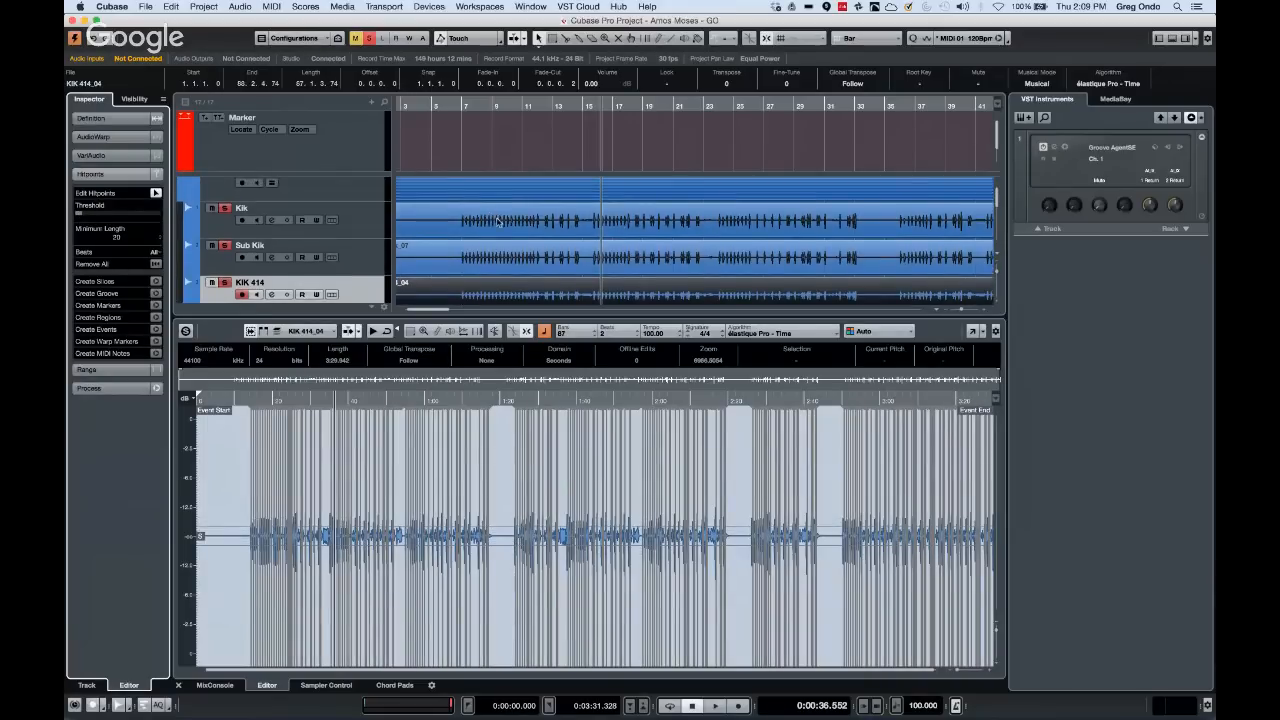
left_click(499, 222)
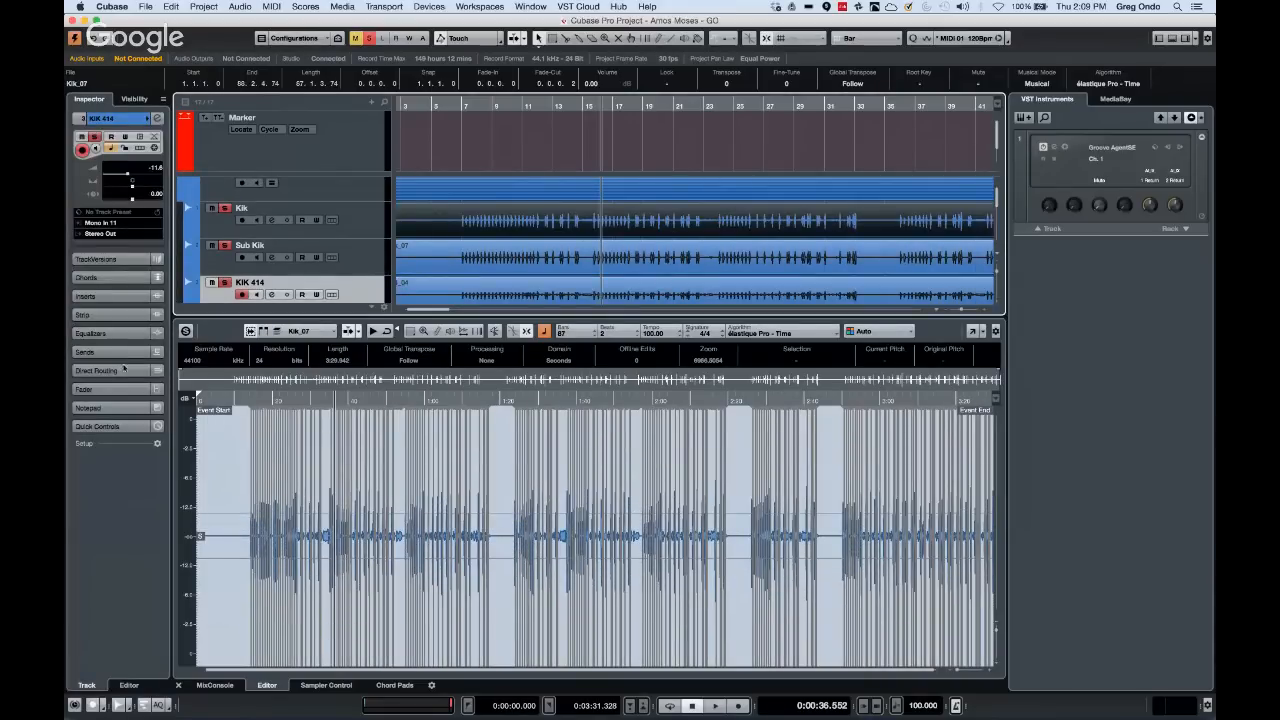
left_click(128, 685)
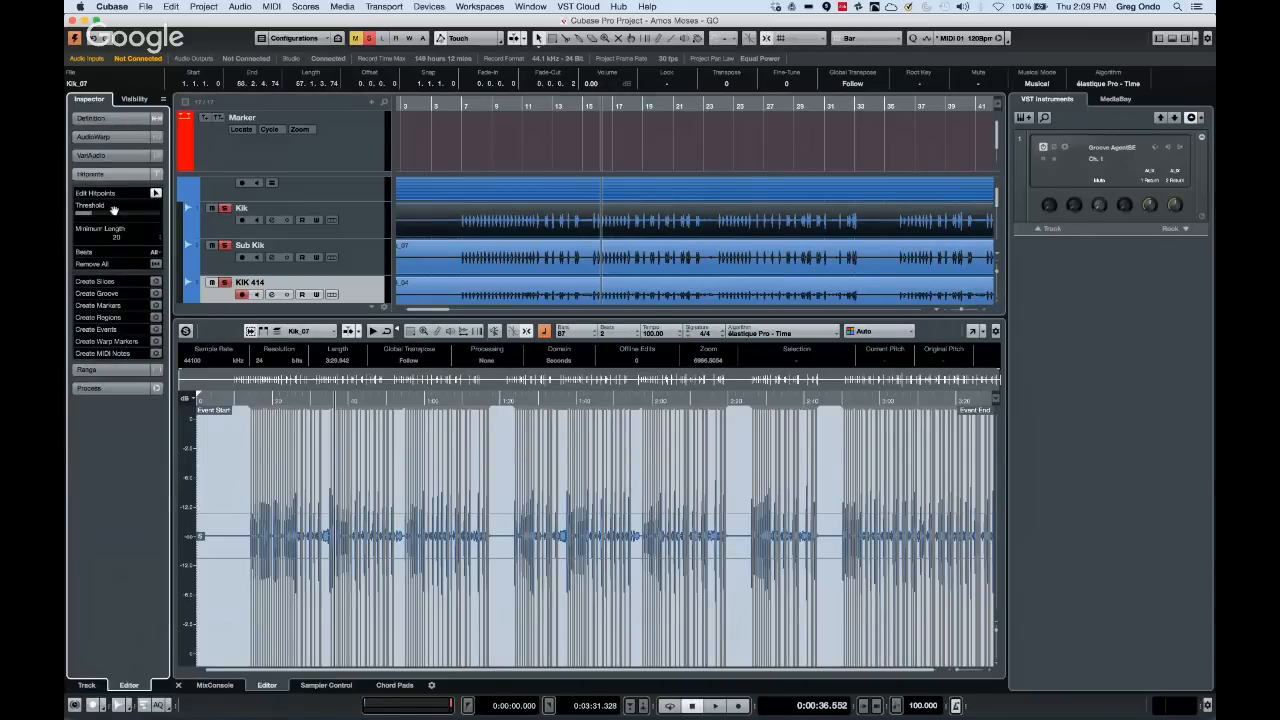
left_click_drag(91, 217, 100, 217)
Select the Sn Top_07 event, raise its hitpoint threshold to filter out weak hits, and inspect the remaining hitpoints up close
scroll(445, 259, "down", 5)
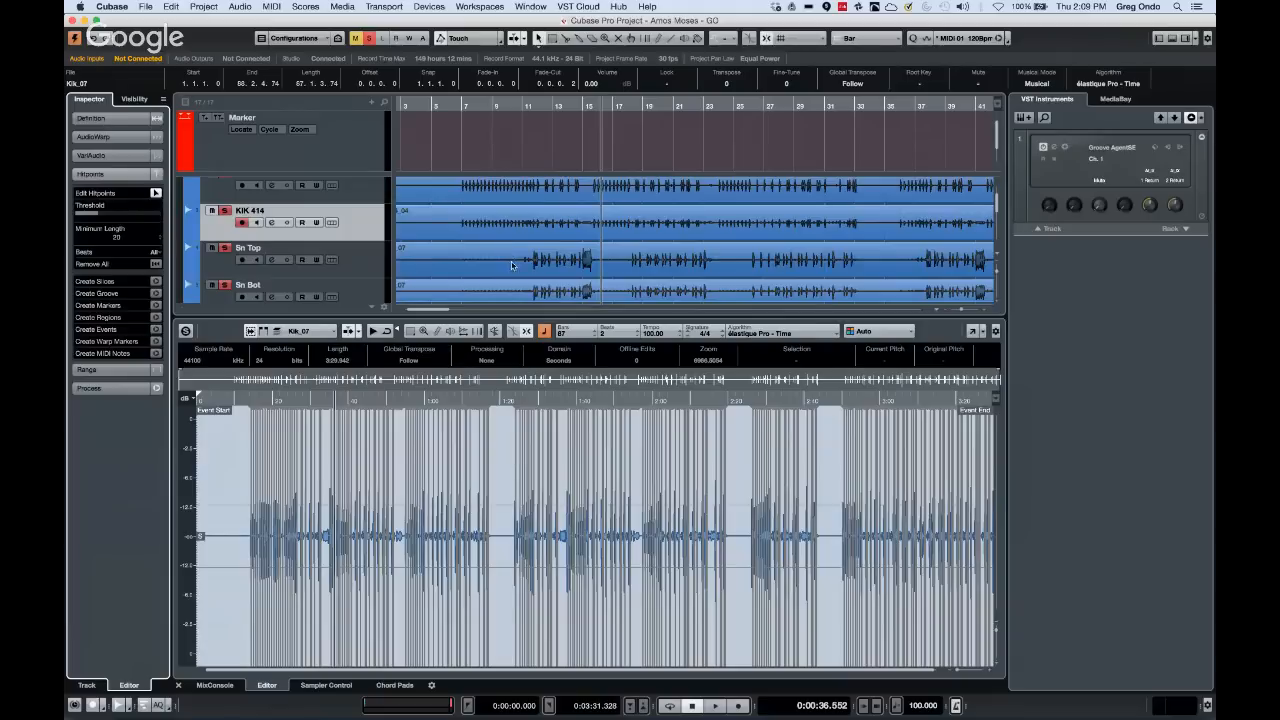
left_click(512, 265)
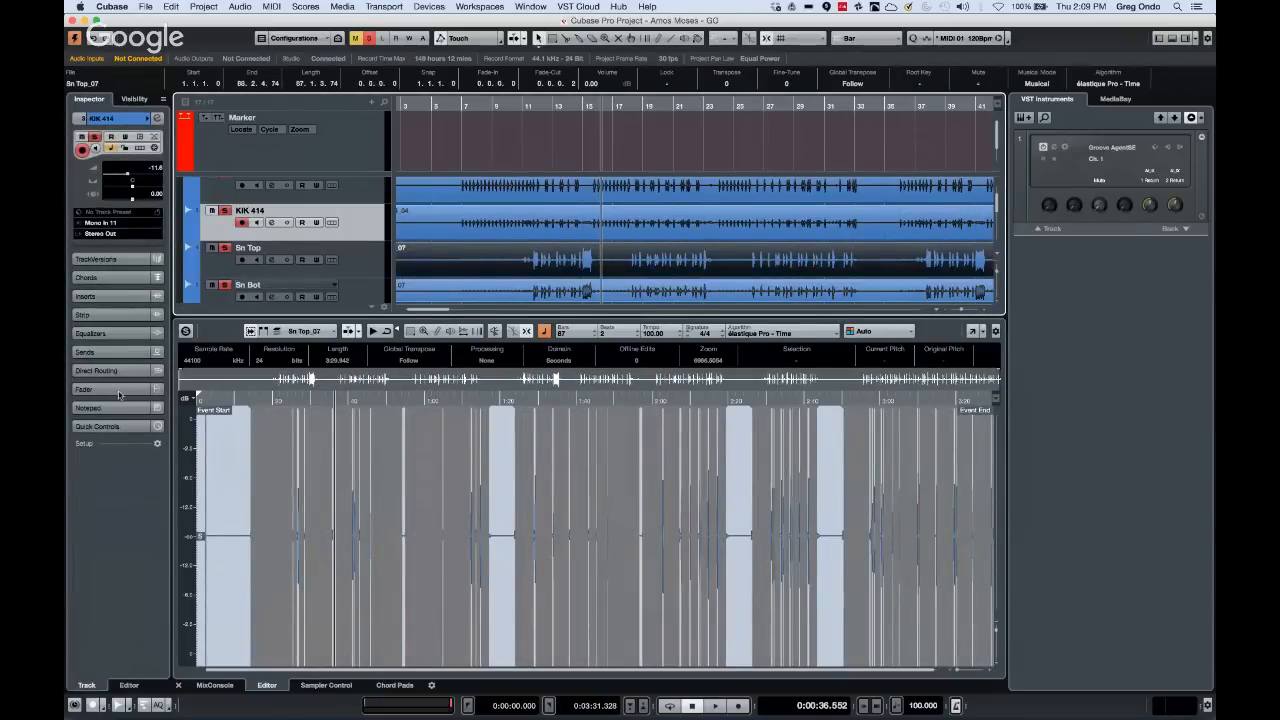
left_click(129, 686)
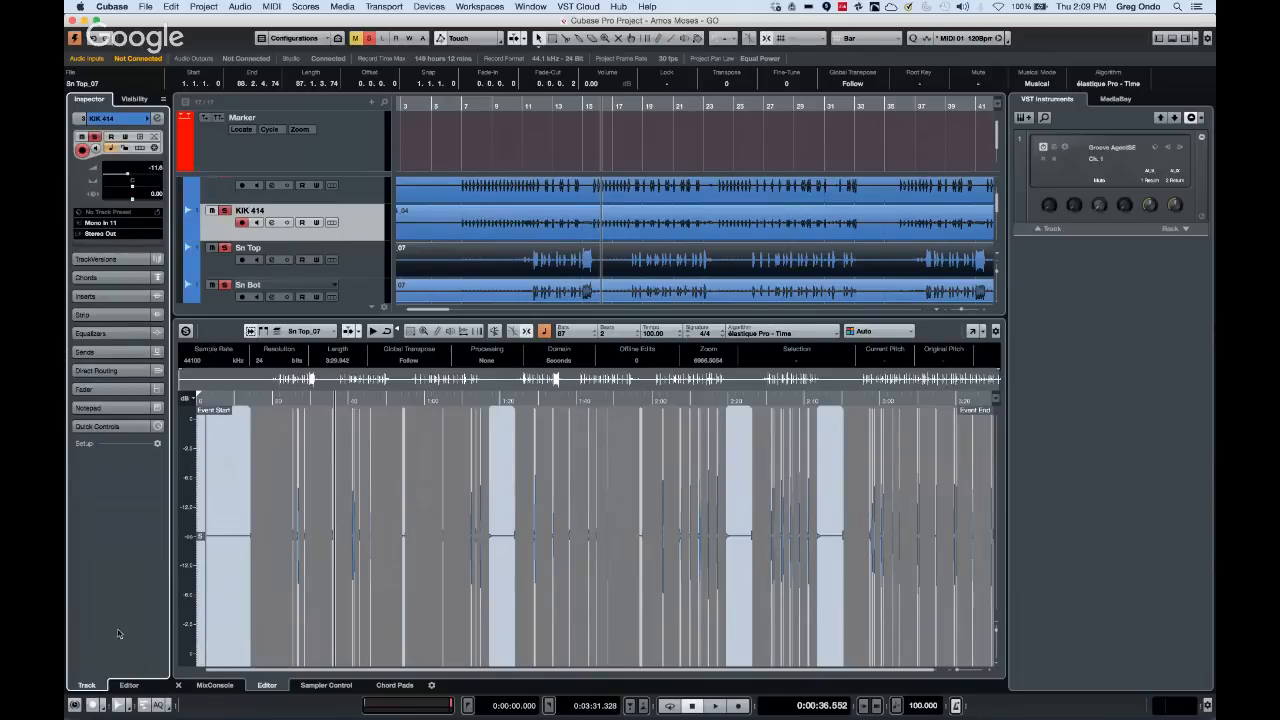
left_click(130, 685)
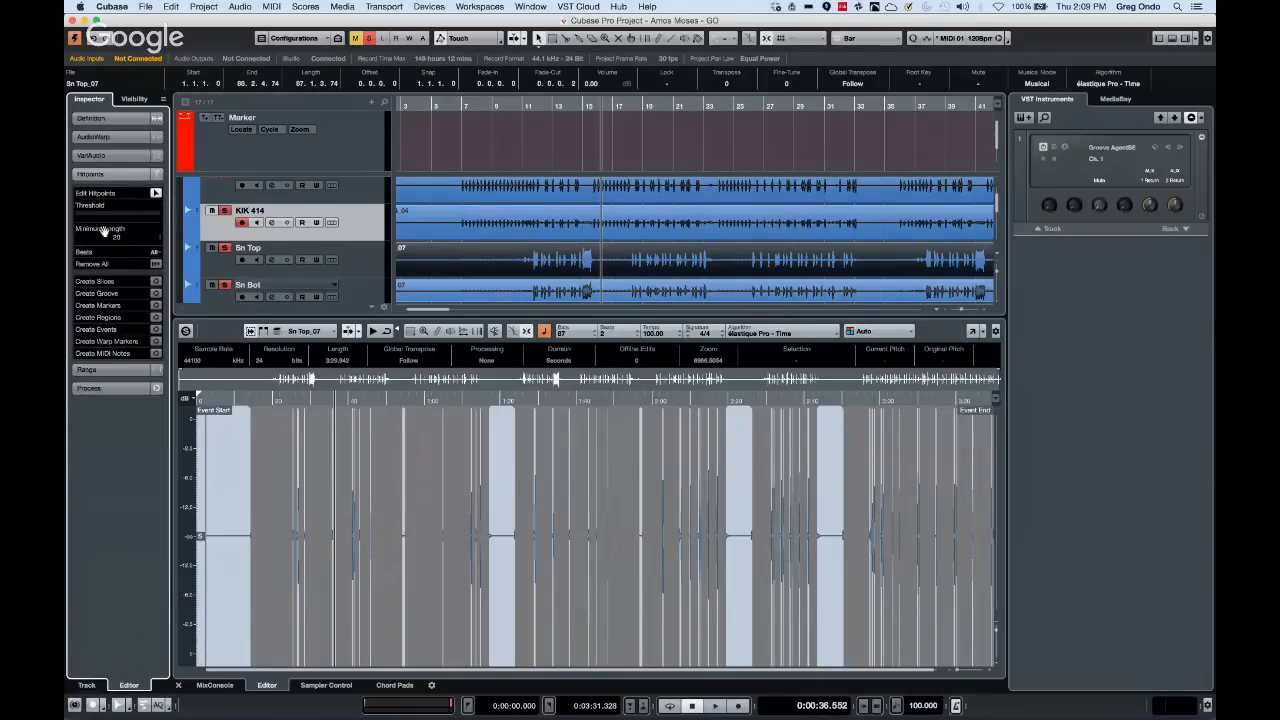
left_click_drag(97, 219, 93, 211)
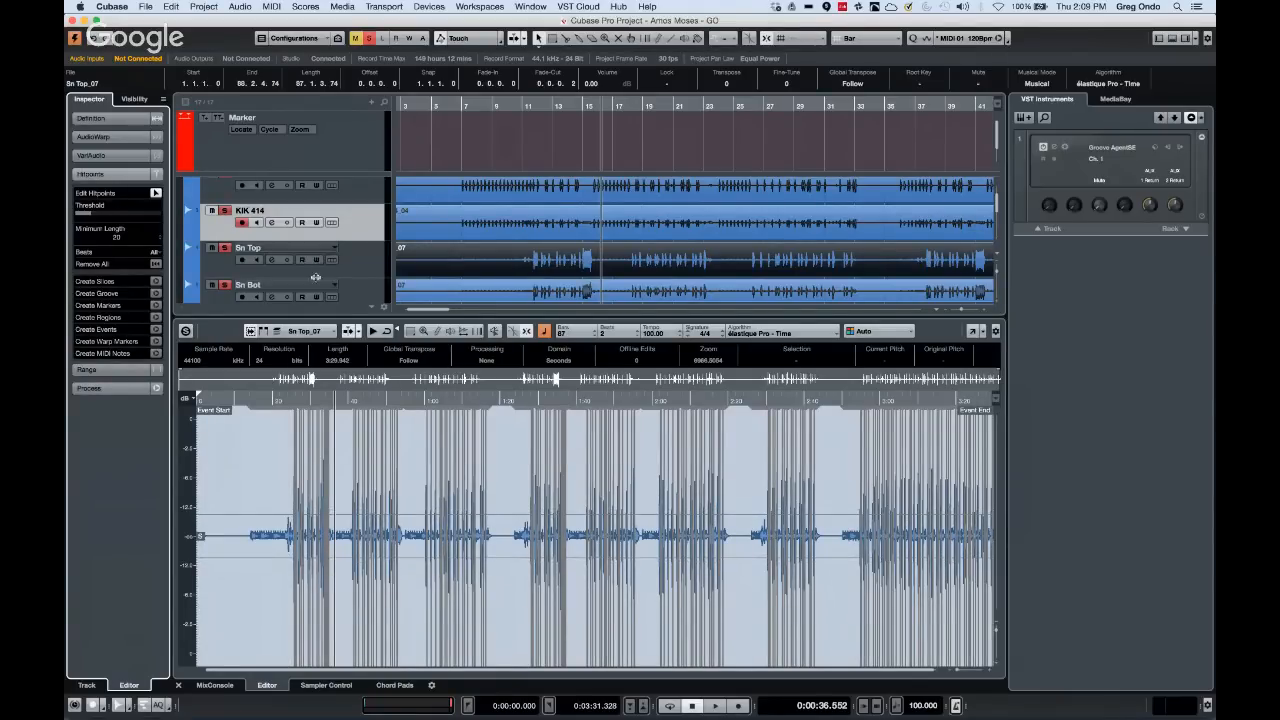
left_click_drag(299, 401, 295, 431)
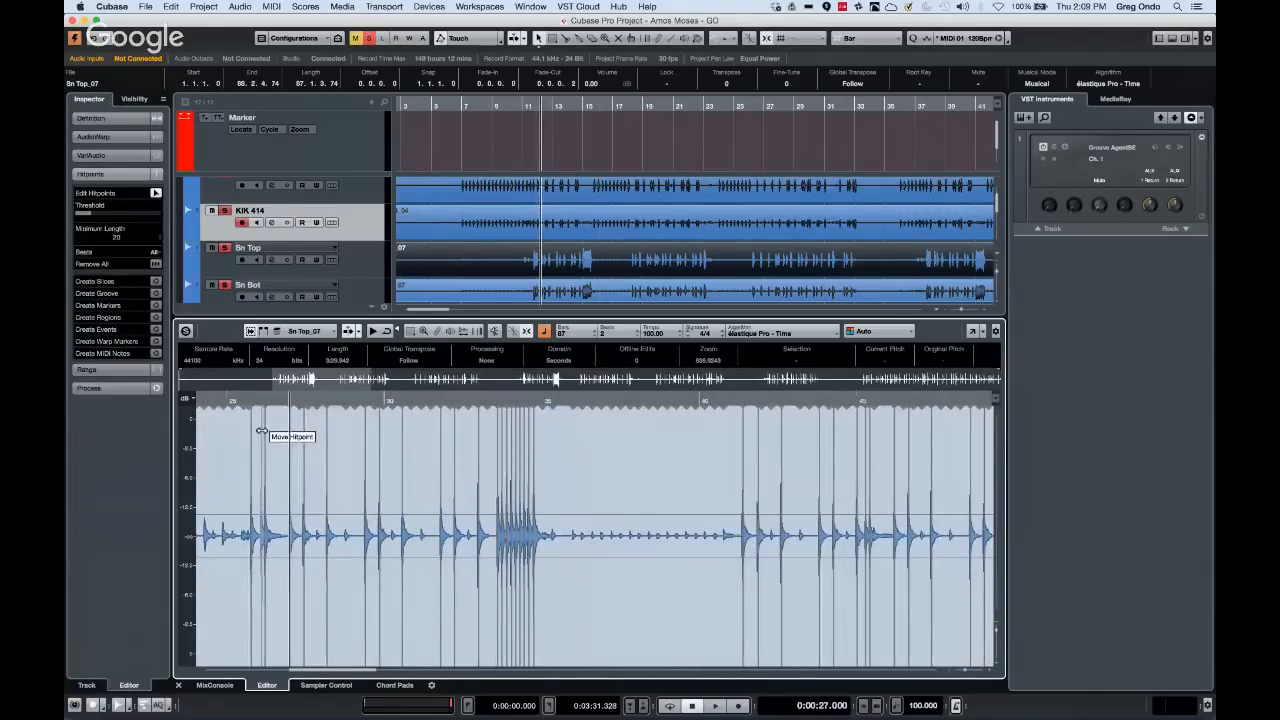
Select the Hat_07 event and raise its hitpoint threshold to filter out the quieter hits
scroll(510, 277, "down", 2)
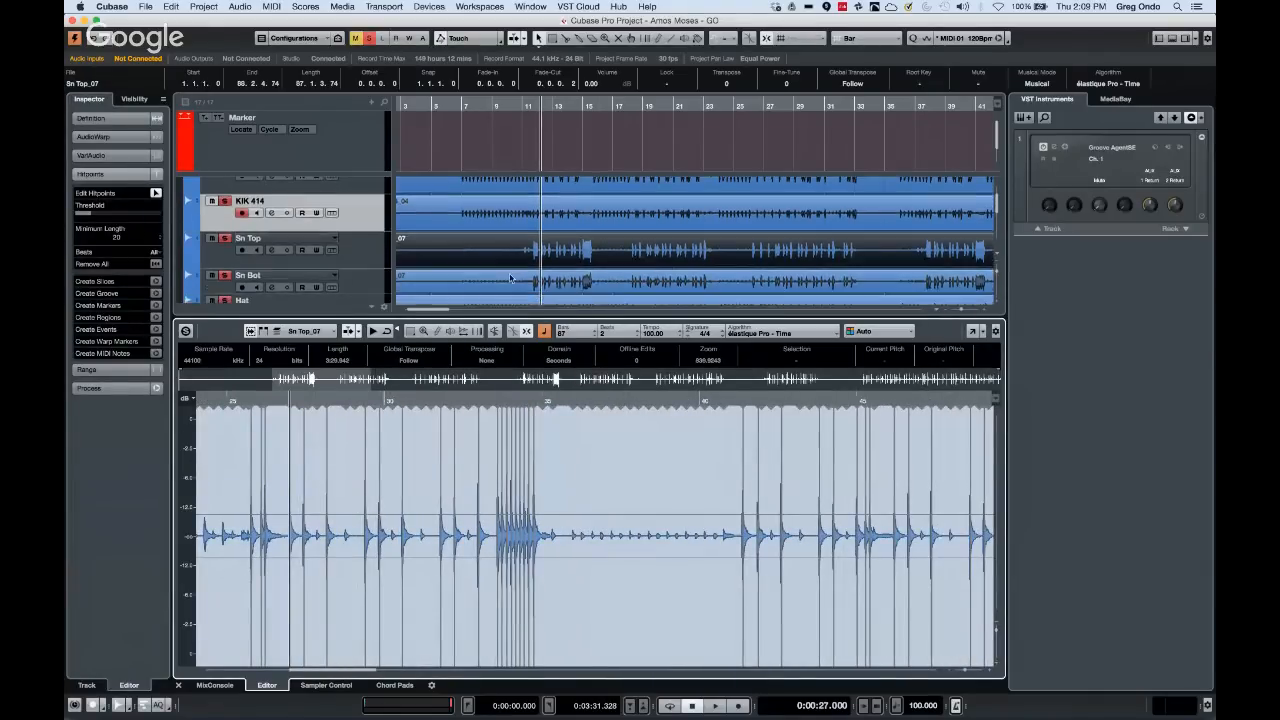
left_click(518, 299)
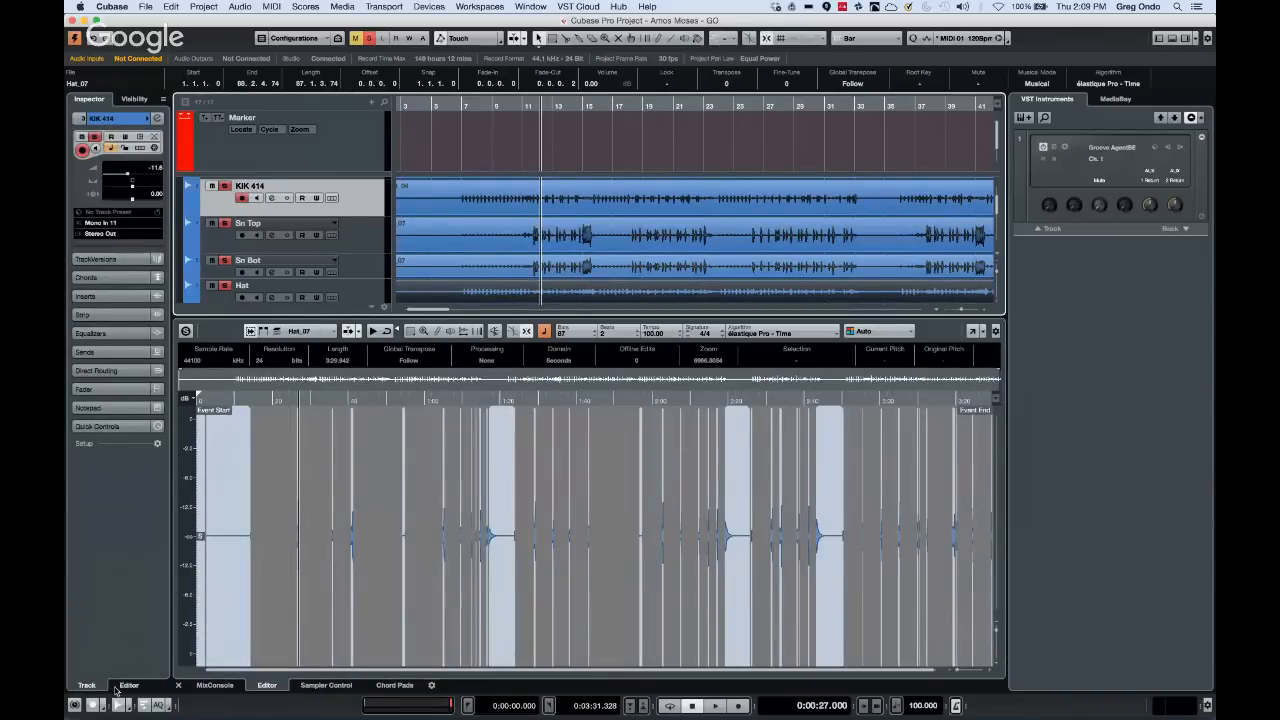
left_click(128, 686)
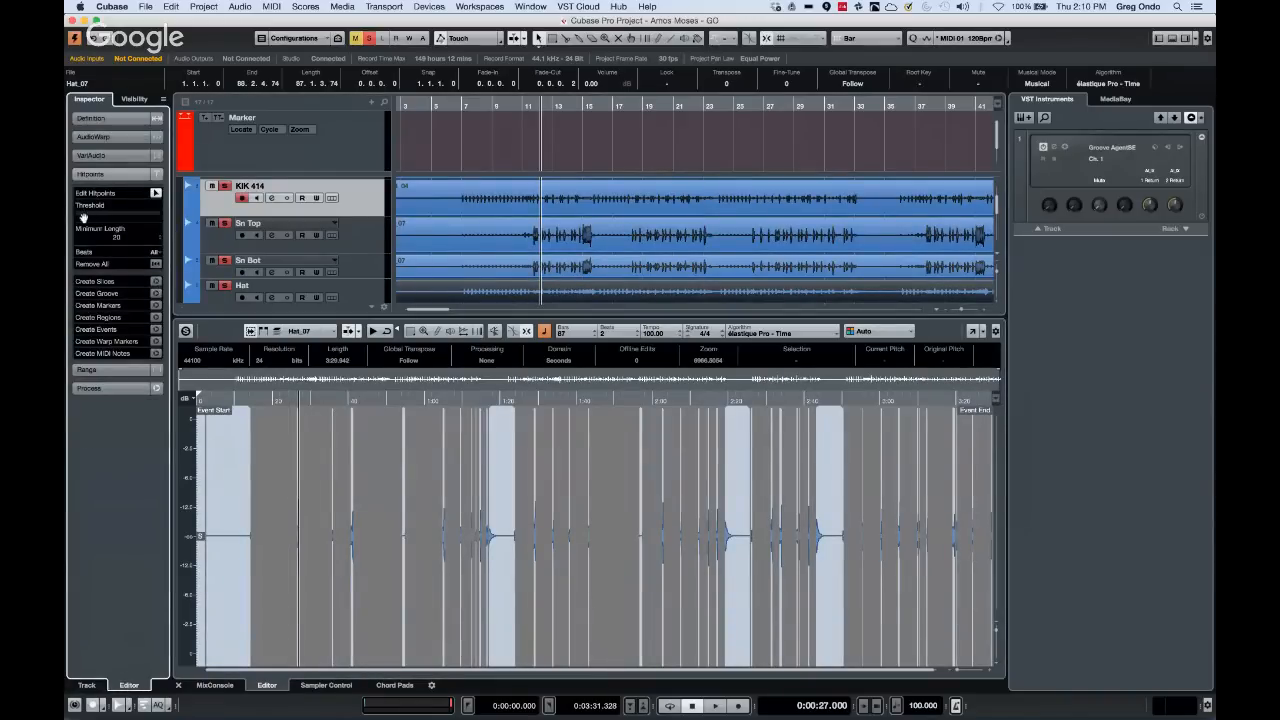
left_click_drag(83, 214, 90, 218)
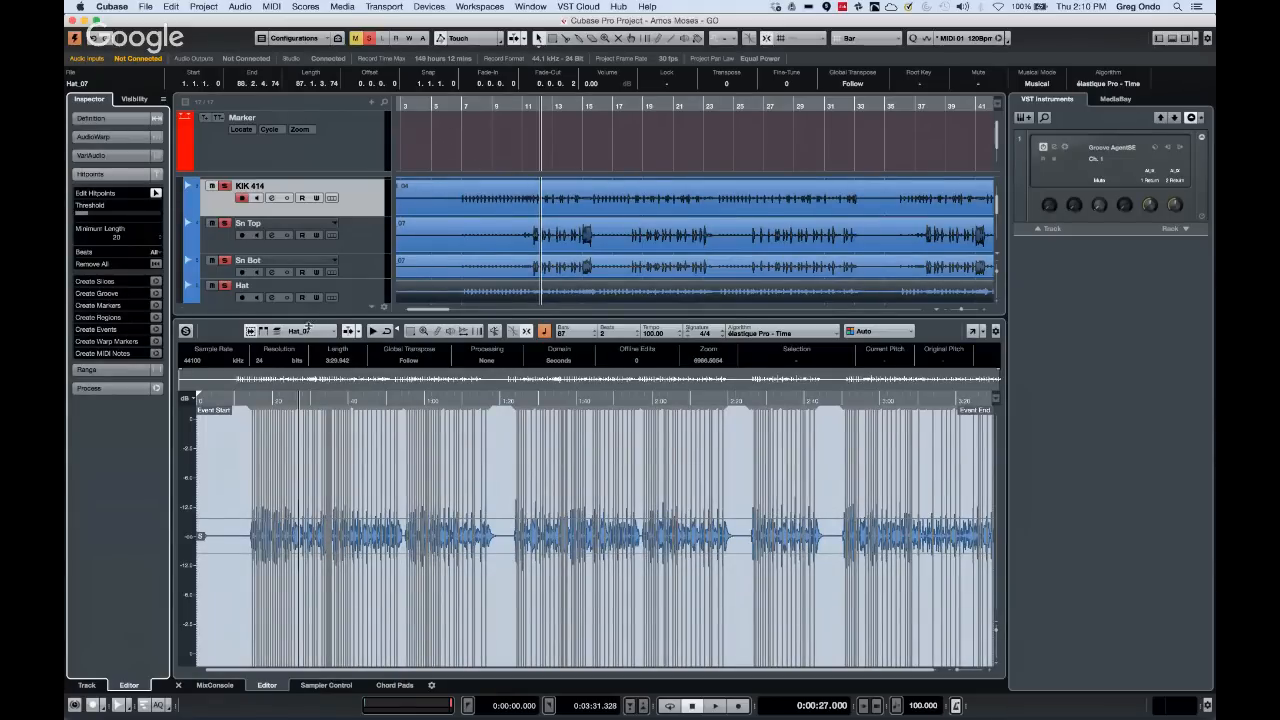
Enlarge the project's track area, enable group editing on the drum Folder track, and select its grouped events
left_click_drag(308, 326, 310, 424)
scroll(476, 287, "up", 1)
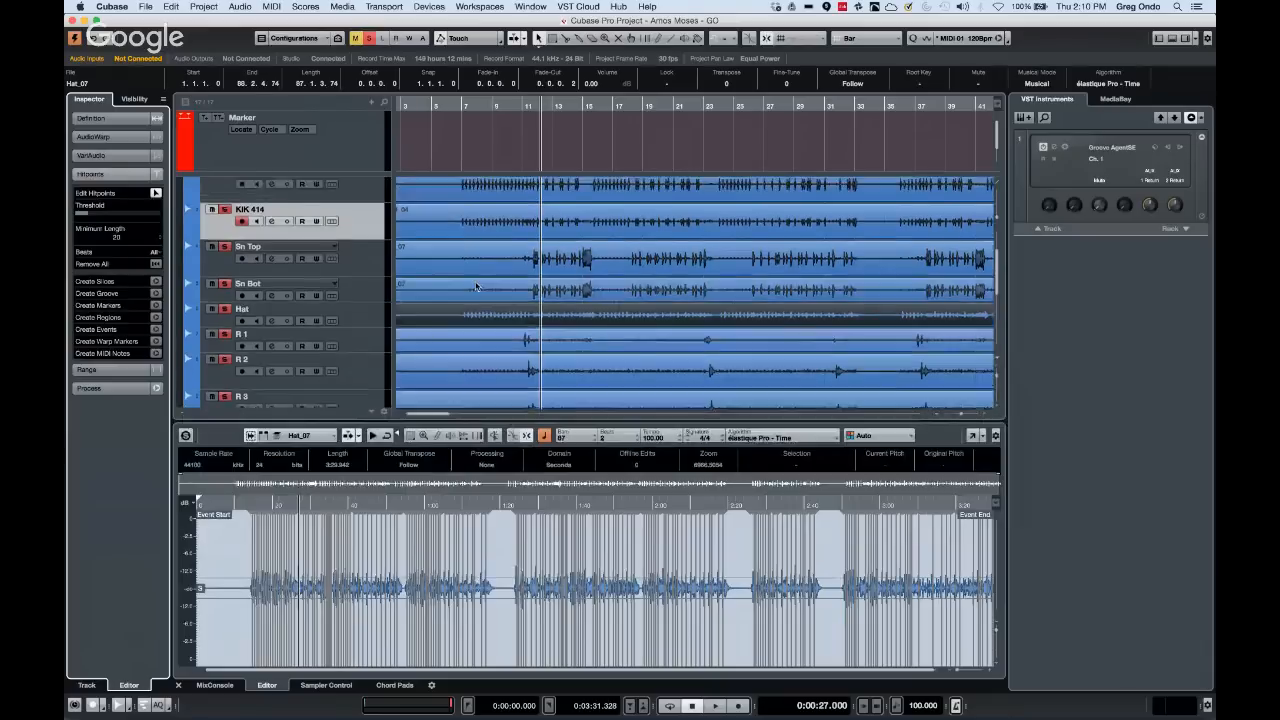
scroll(476, 287, "up", 3)
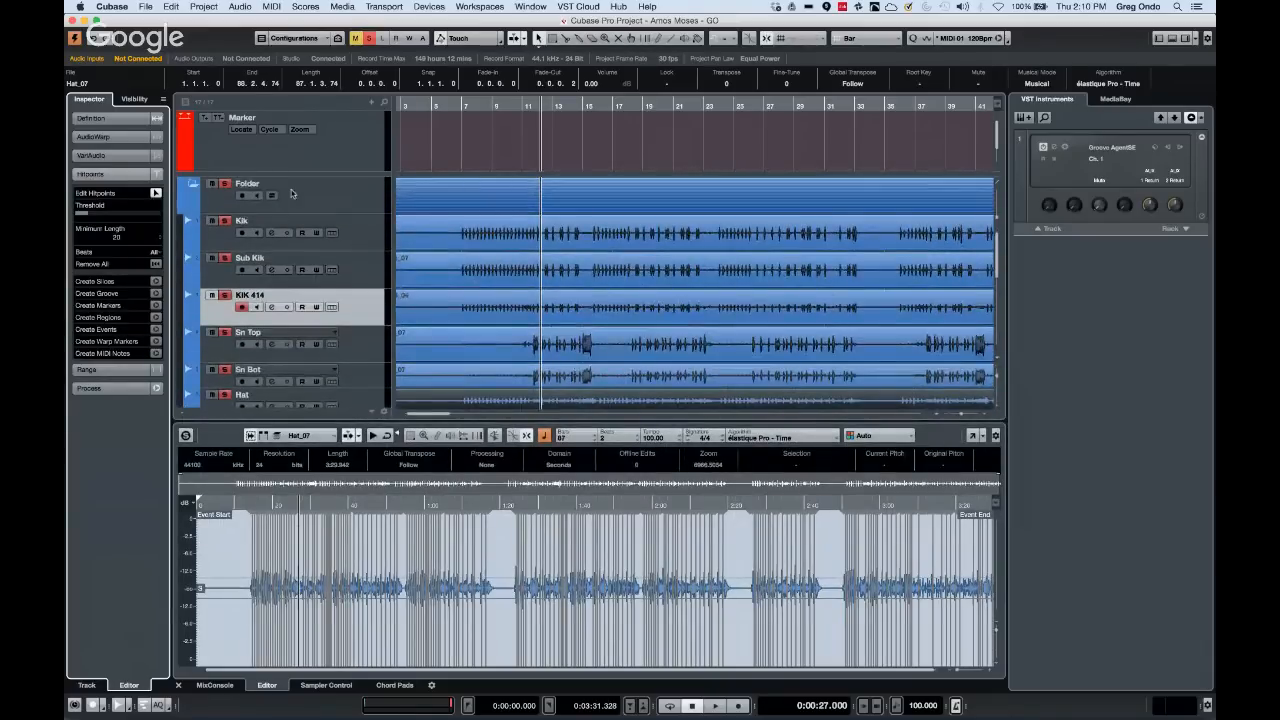
left_click(321, 202)
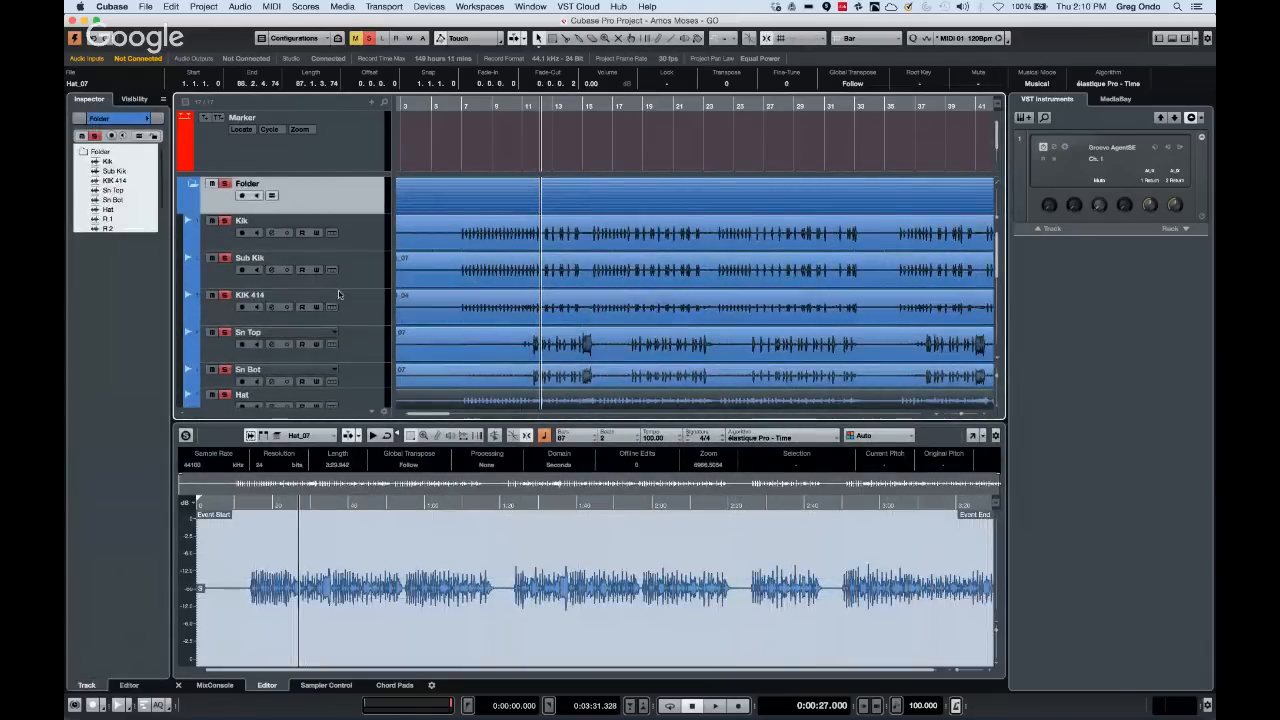
left_click(271, 196)
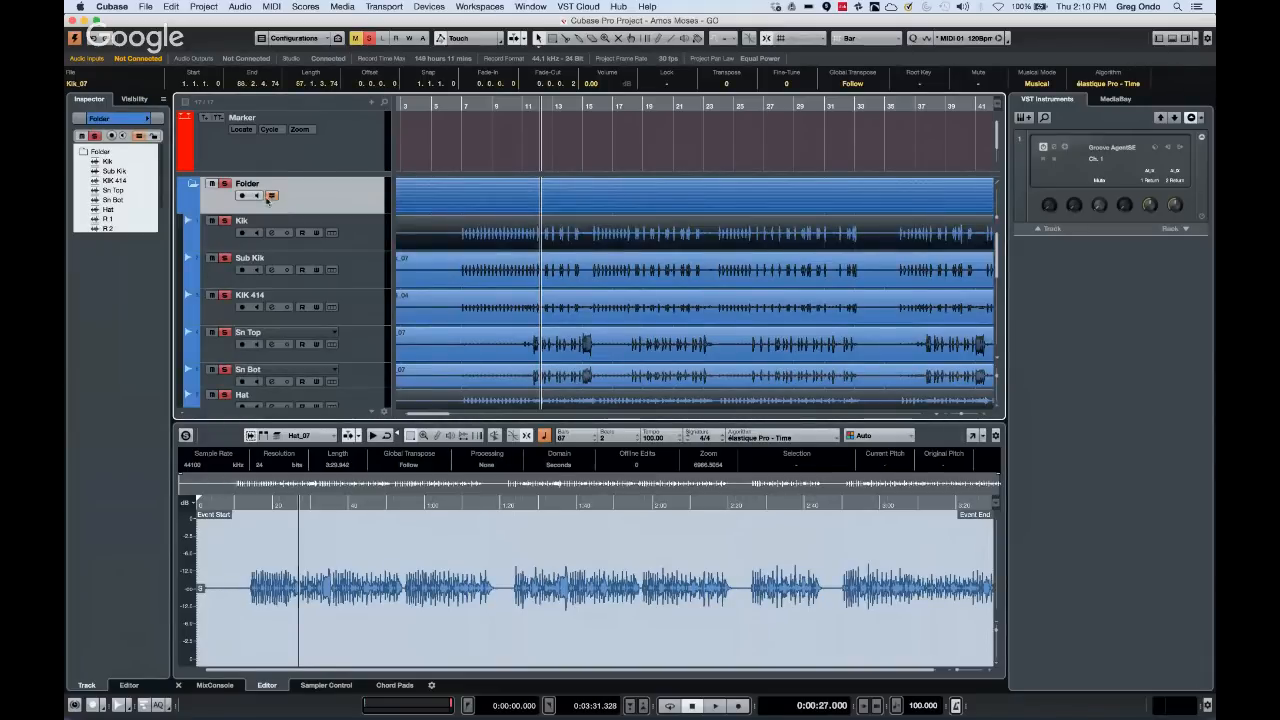
left_click(474, 278)
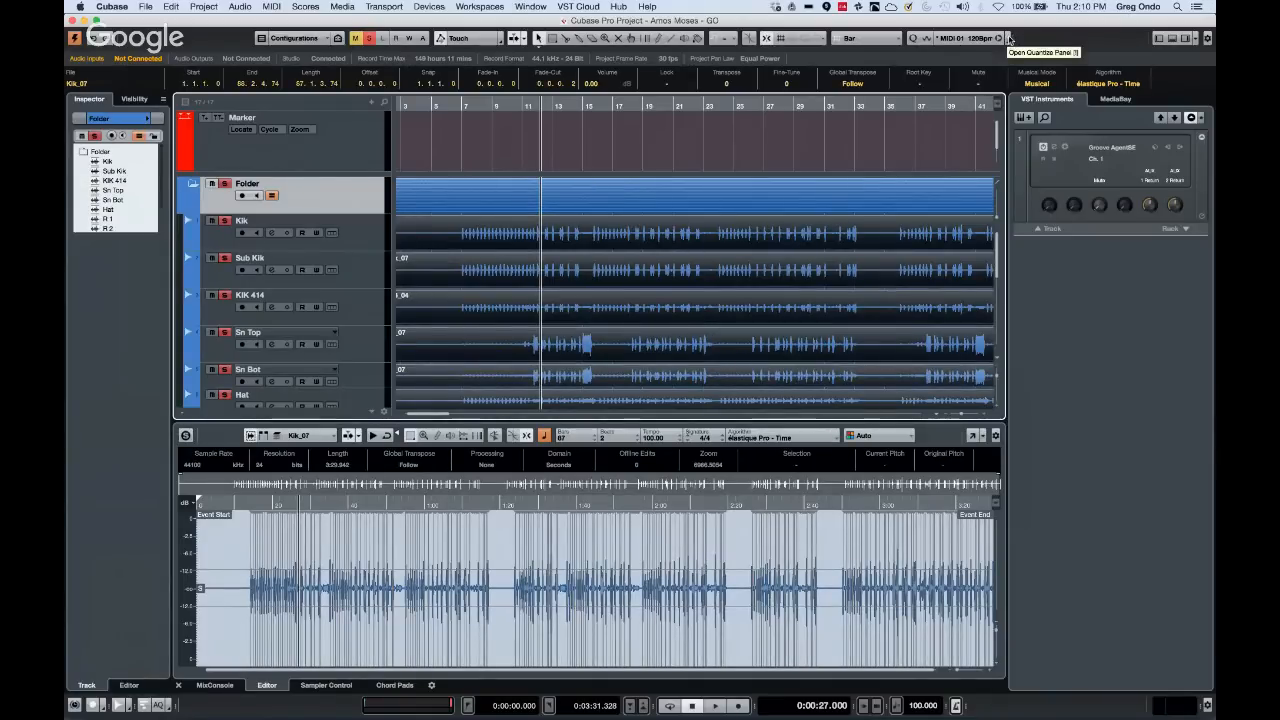
In the Quantize Panel's slice rules, remove the Sub Kik and KIK 414 priorities and give Sn Top four stars and Hat three
left_click(1008, 38)
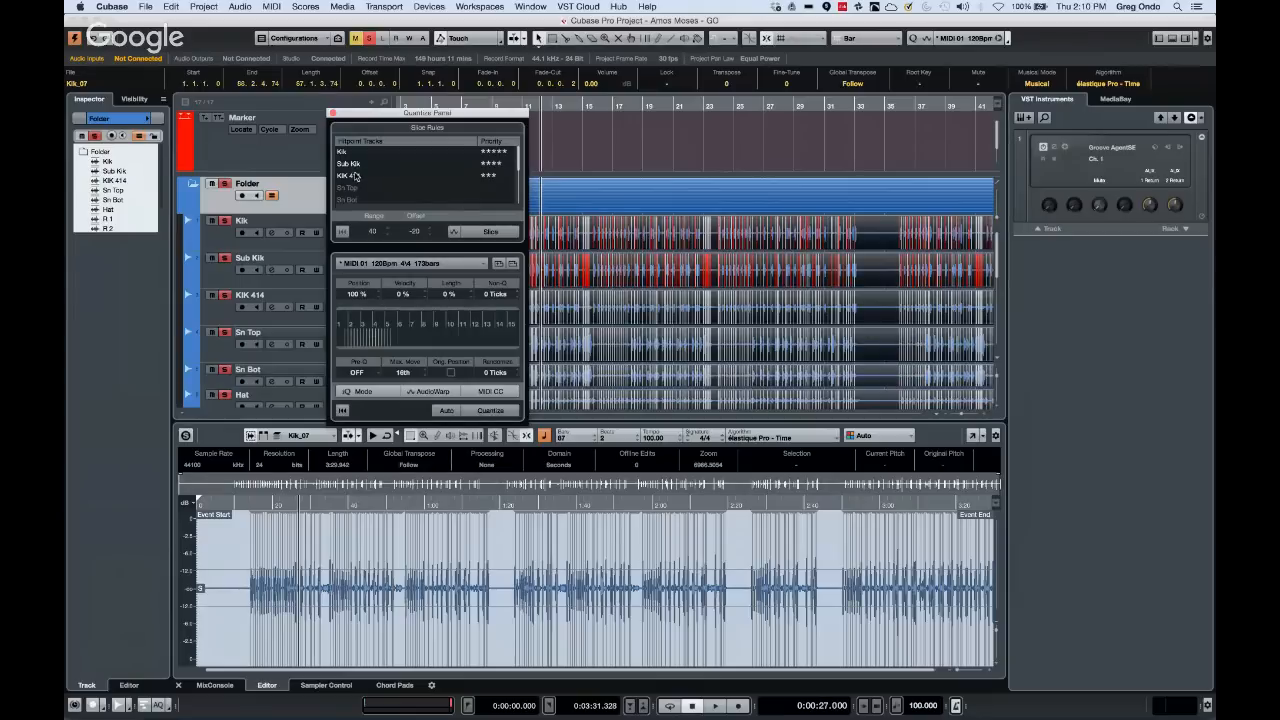
left_click(477, 165)
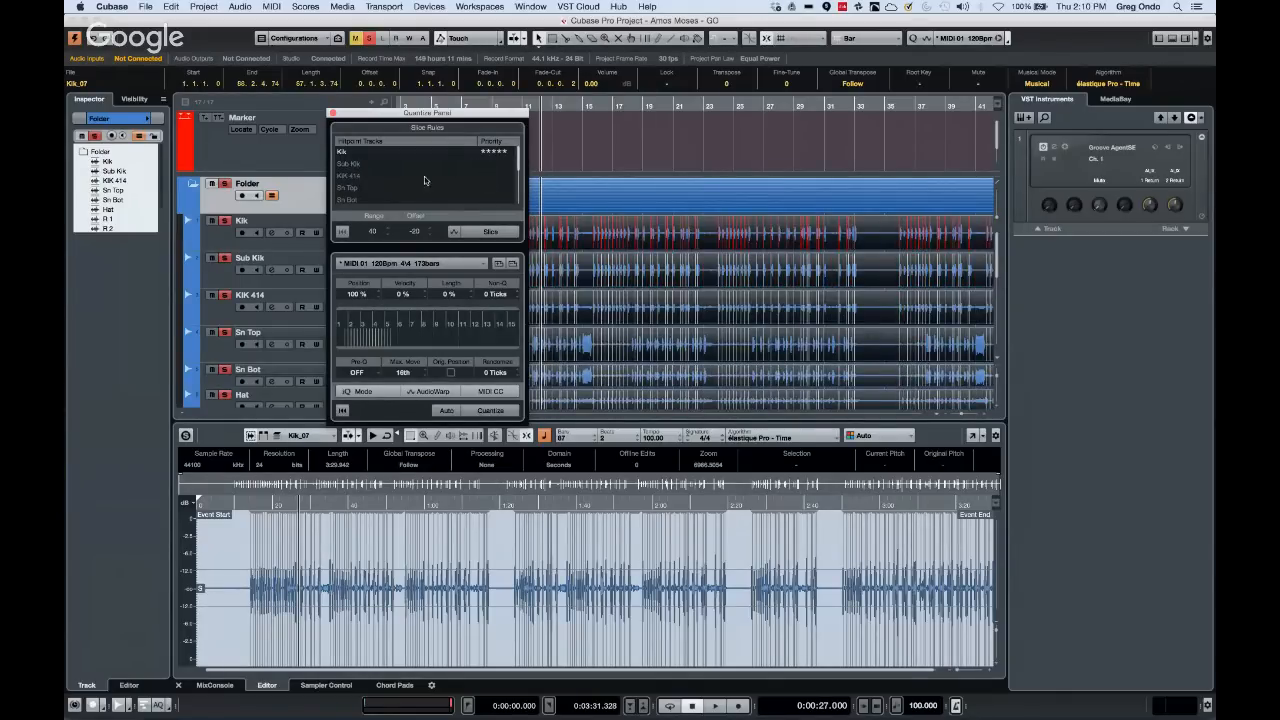
scroll(412, 190, "down", 1)
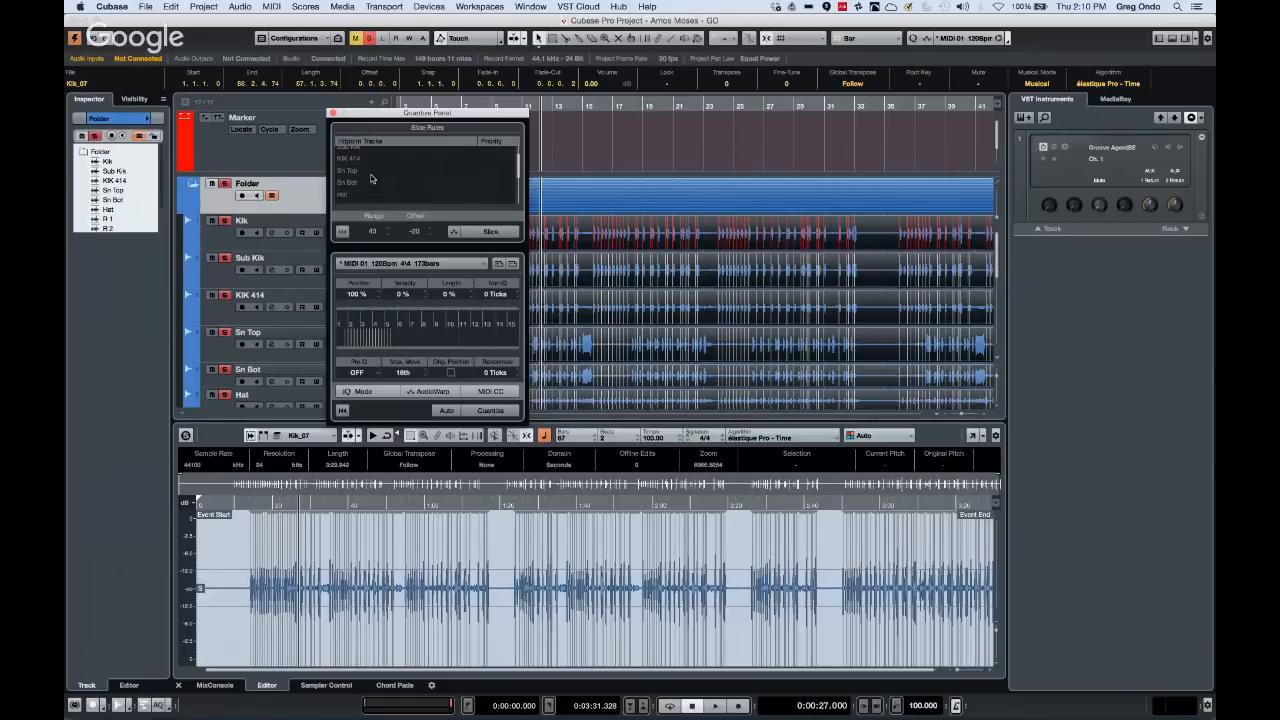
left_click(490, 172)
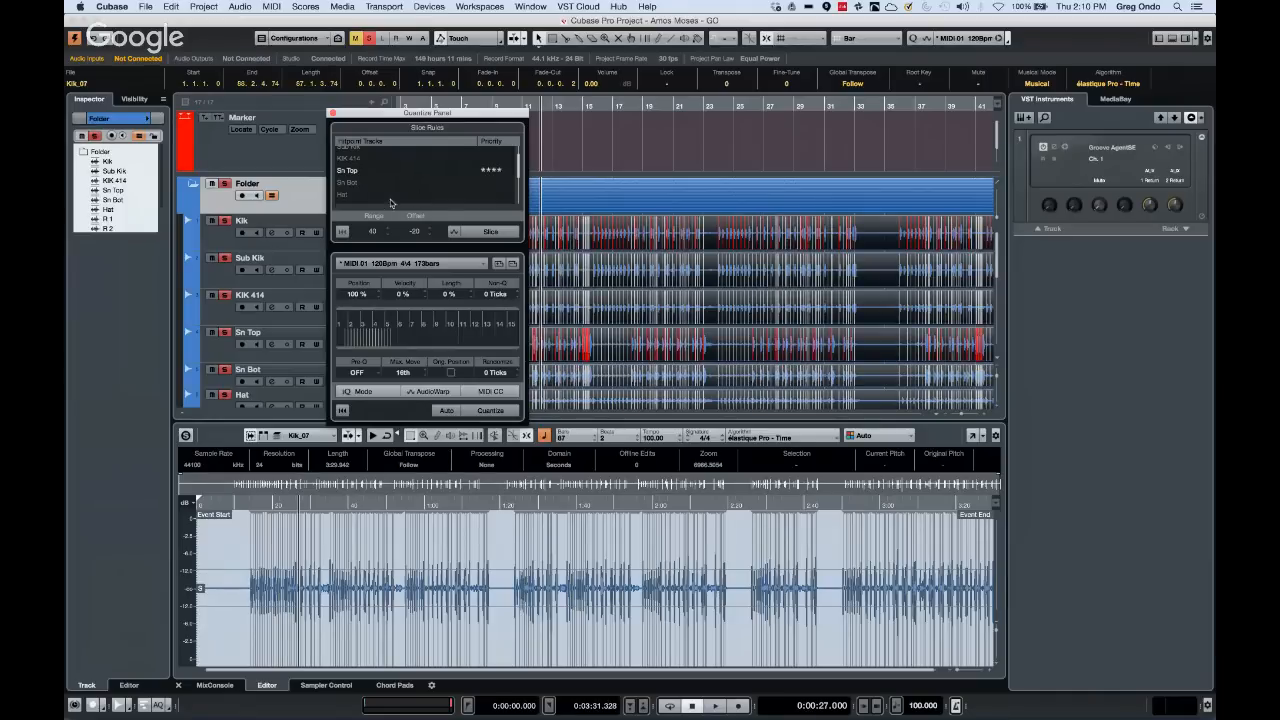
left_click(493, 195)
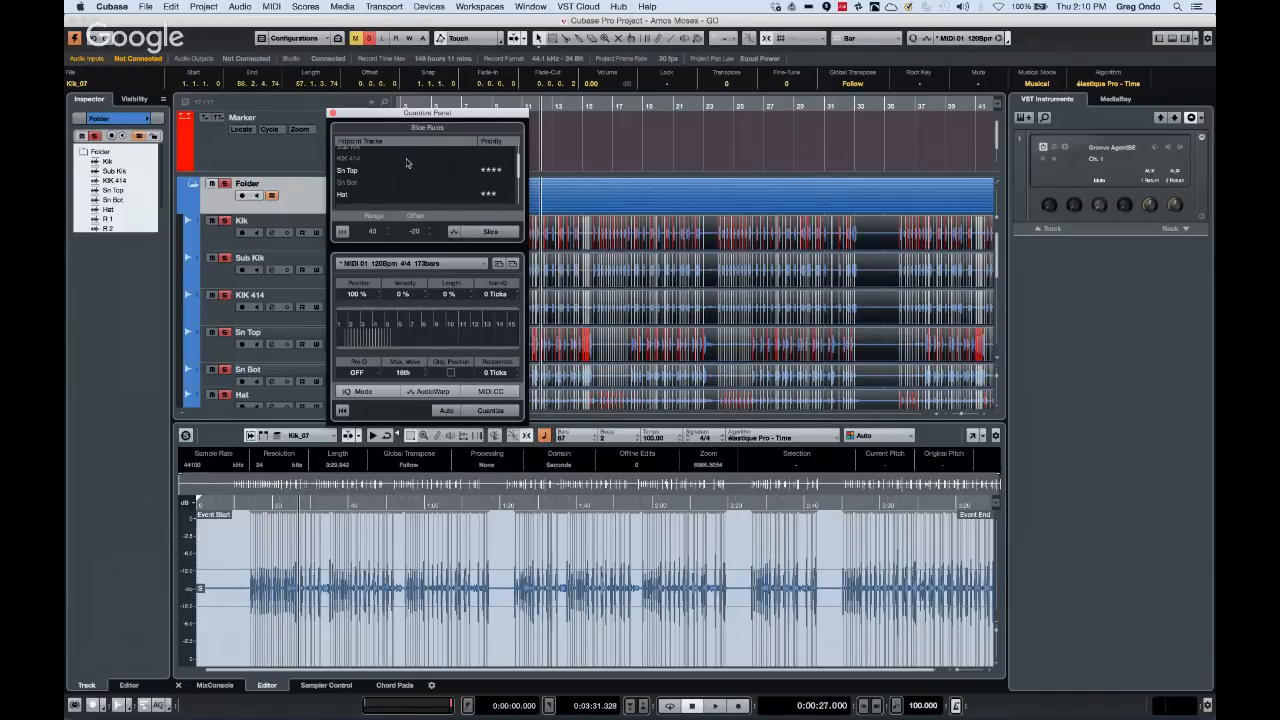
Check the hitpoints around bar 7 and slice the grouped drum events at them, accepting removal of warp markers and musical mode
left_click_drag(371, 116, 746, 141)
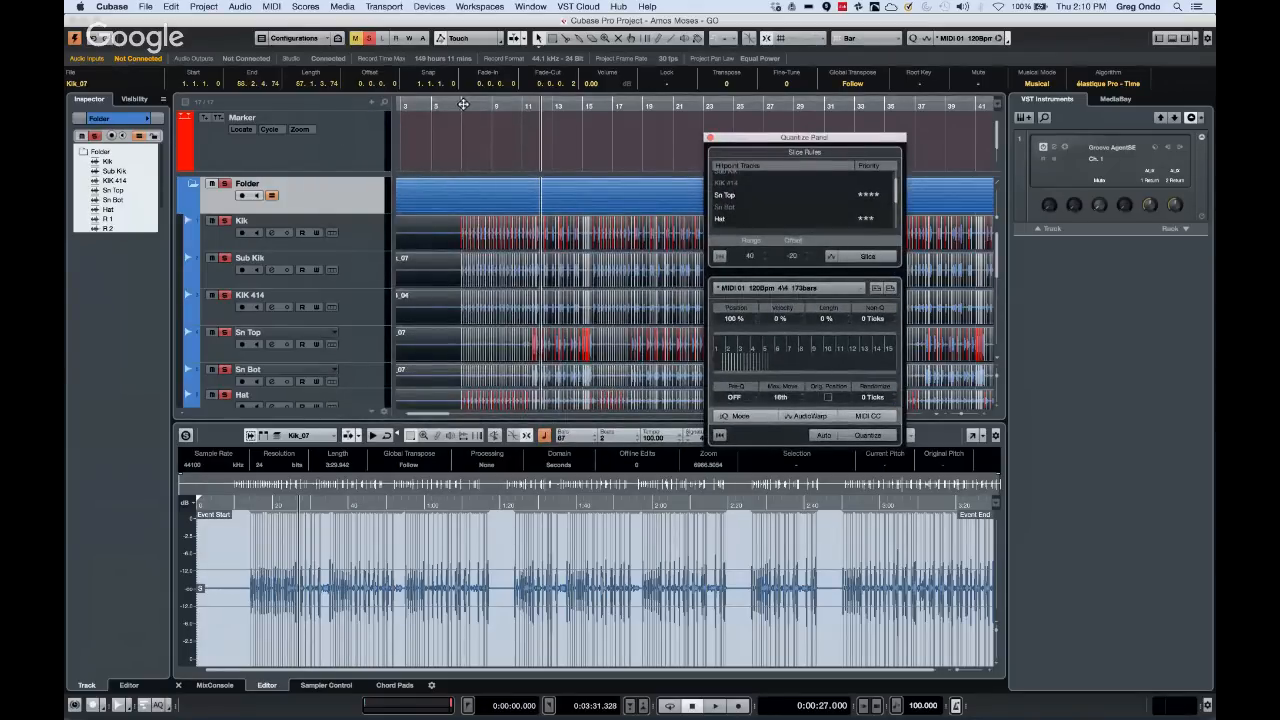
left_click_drag(456, 105, 431, 134)
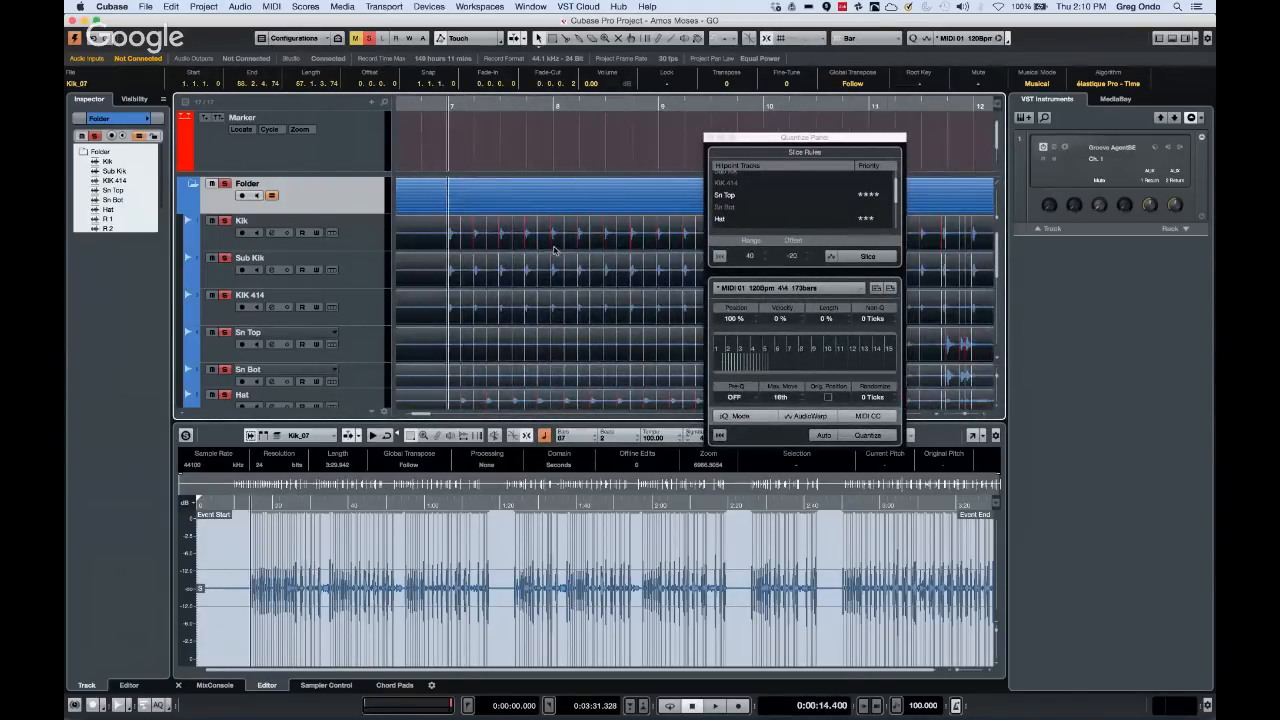
left_click_drag(766, 144, 559, 96)
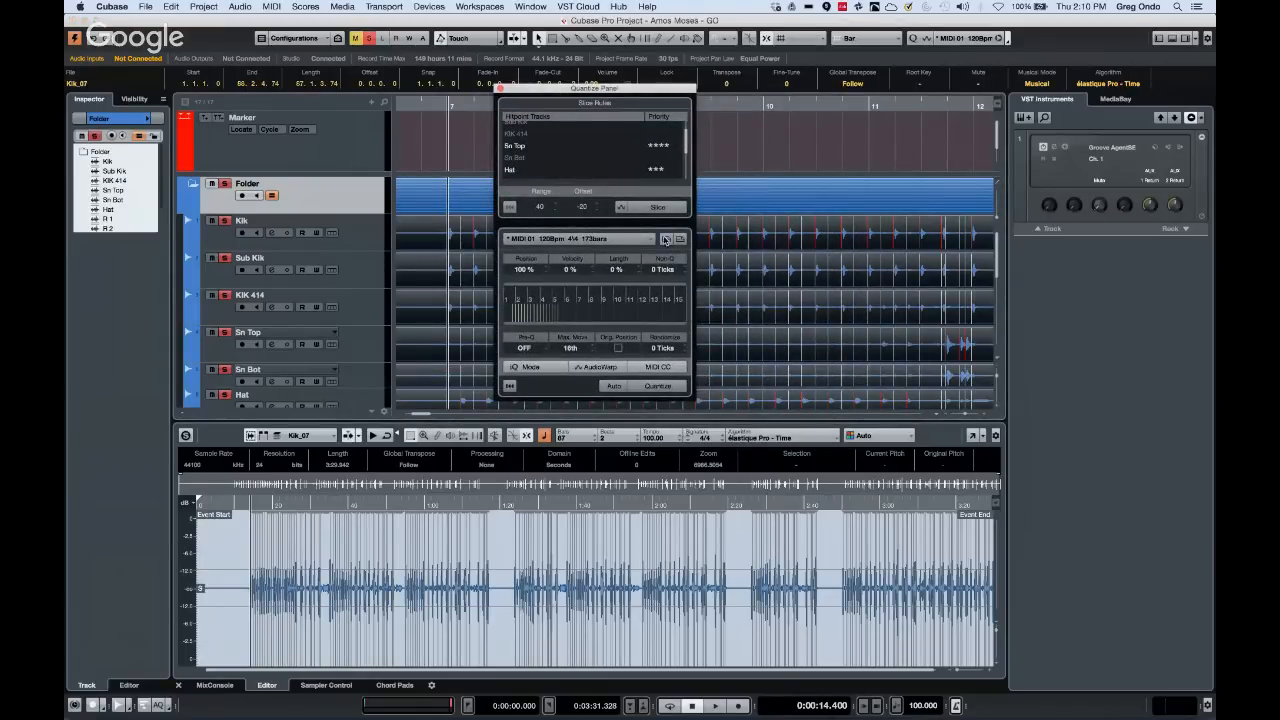
scroll(580, 158, "up", 1)
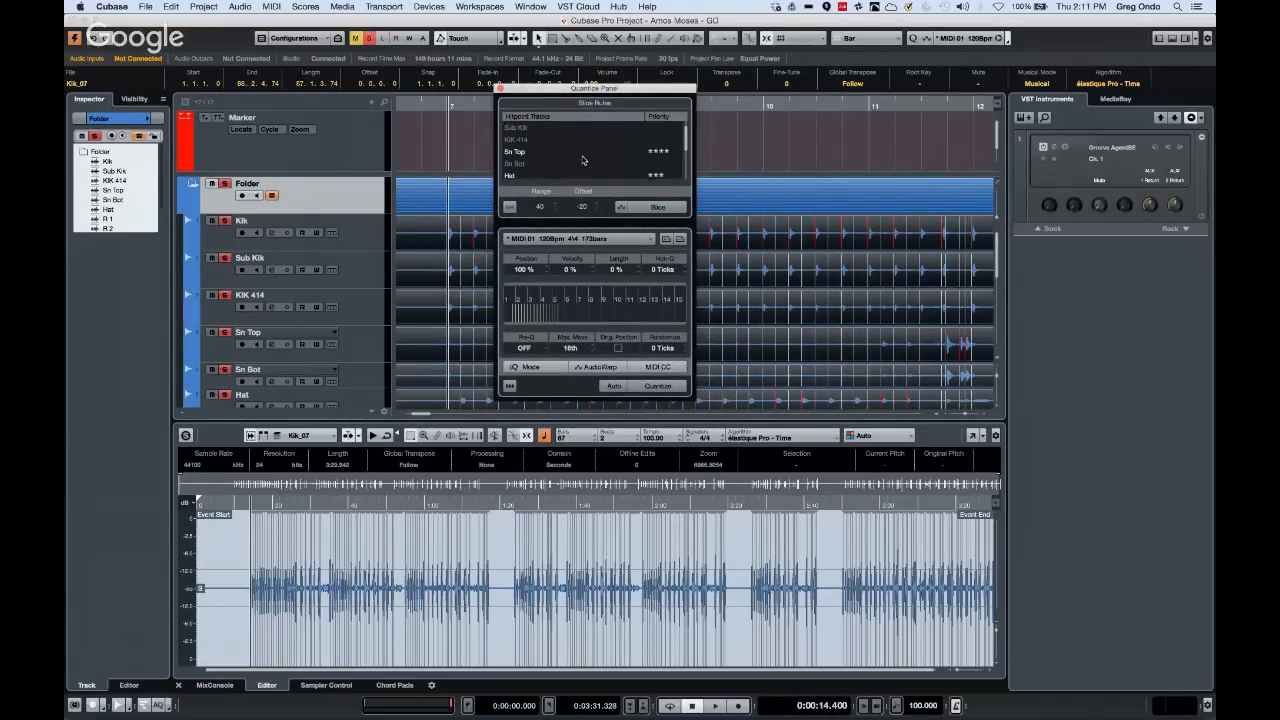
scroll(584, 158, "down", 2)
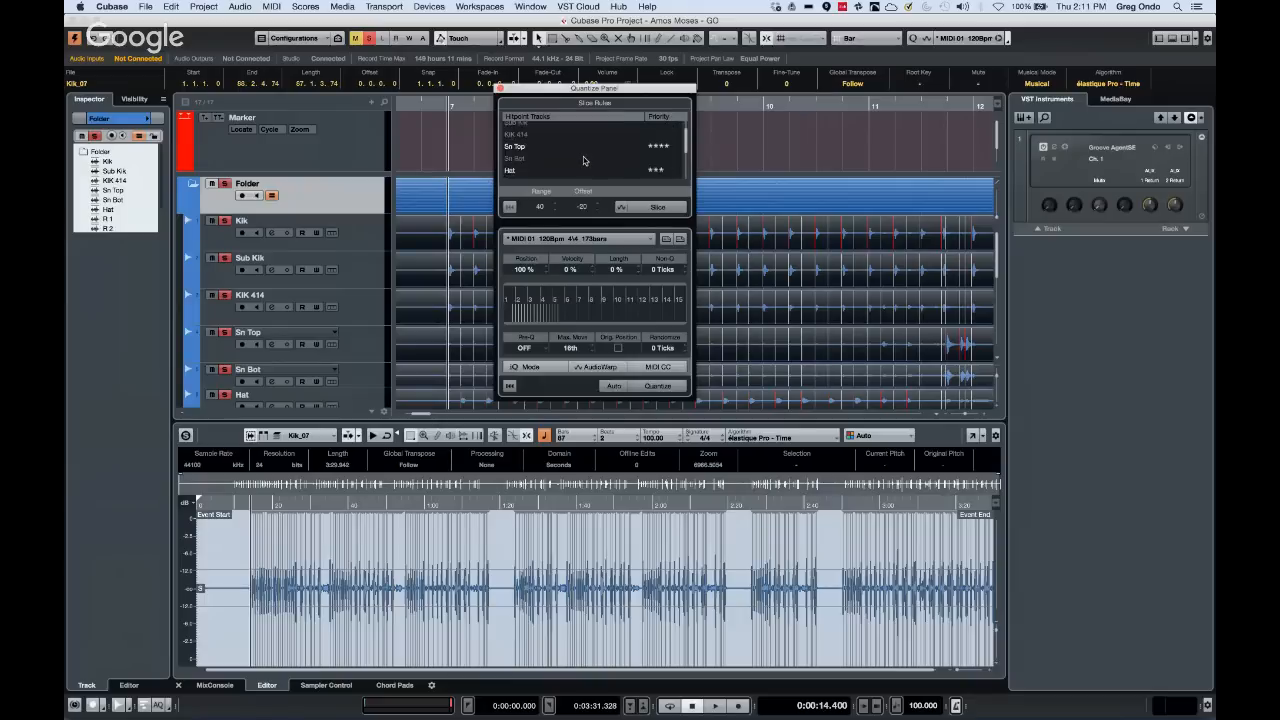
scroll(584, 160, "down", 1)
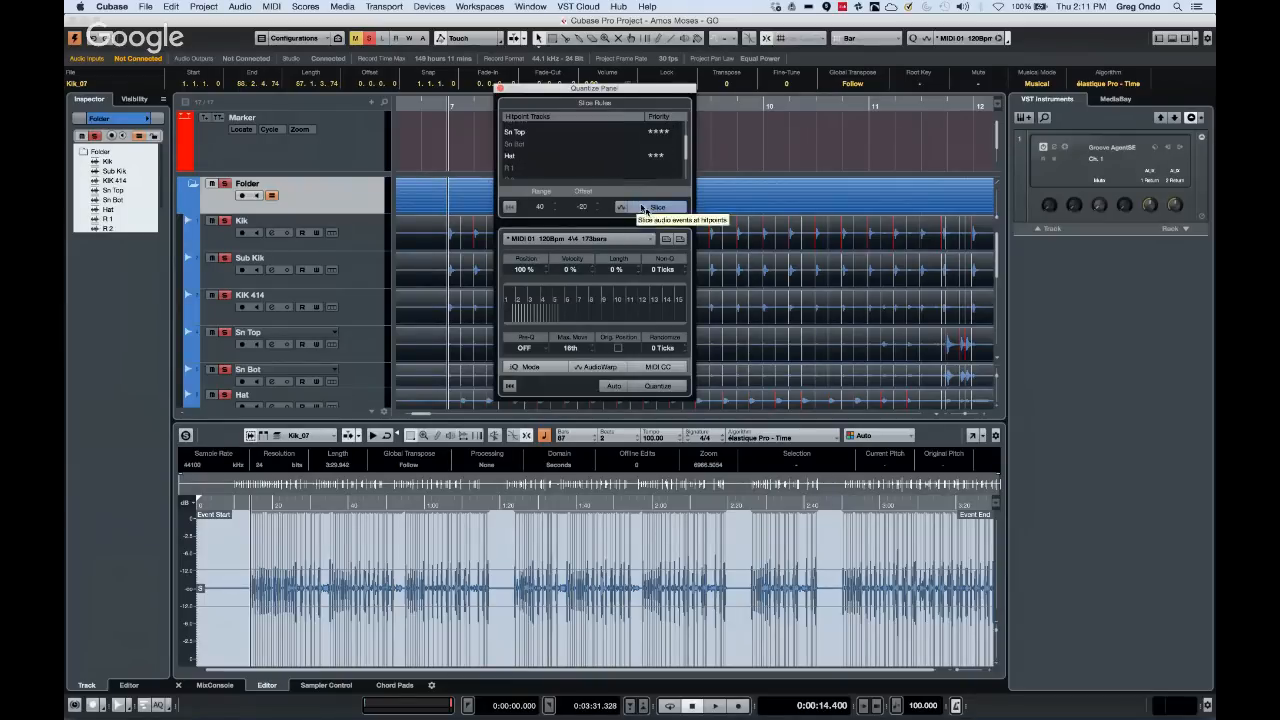
left_click(657, 207)
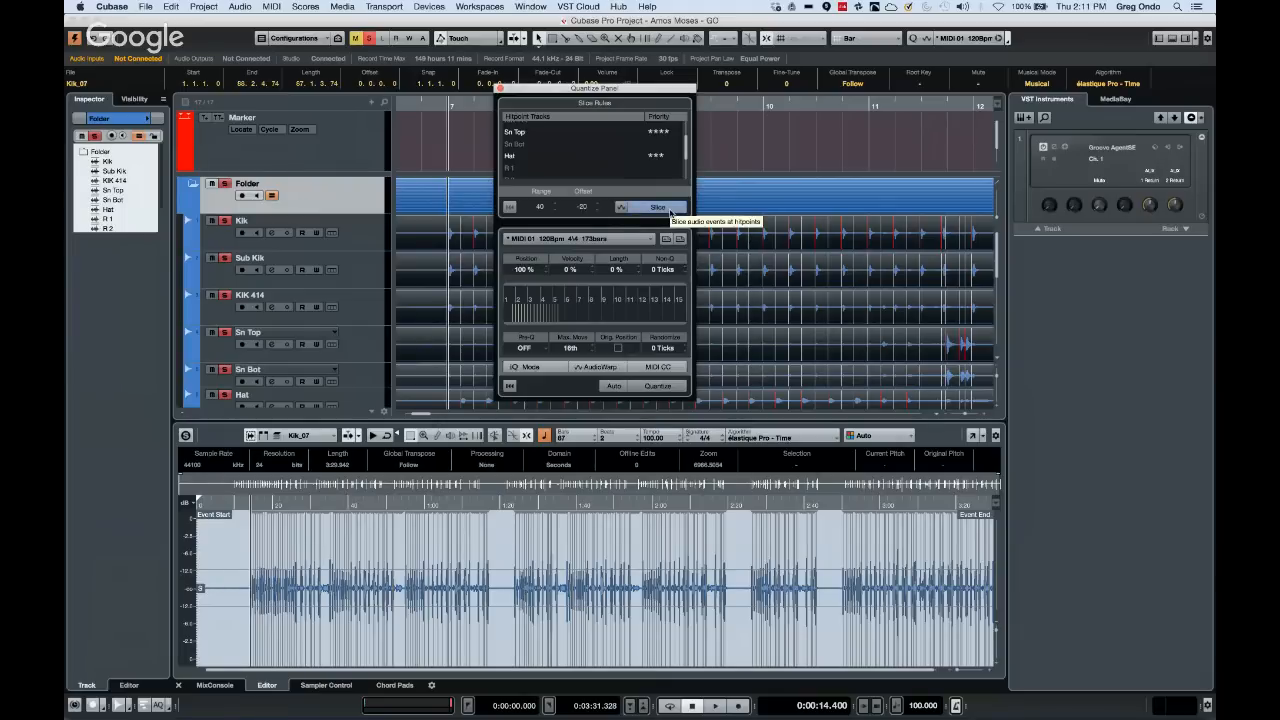
left_click(671, 214)
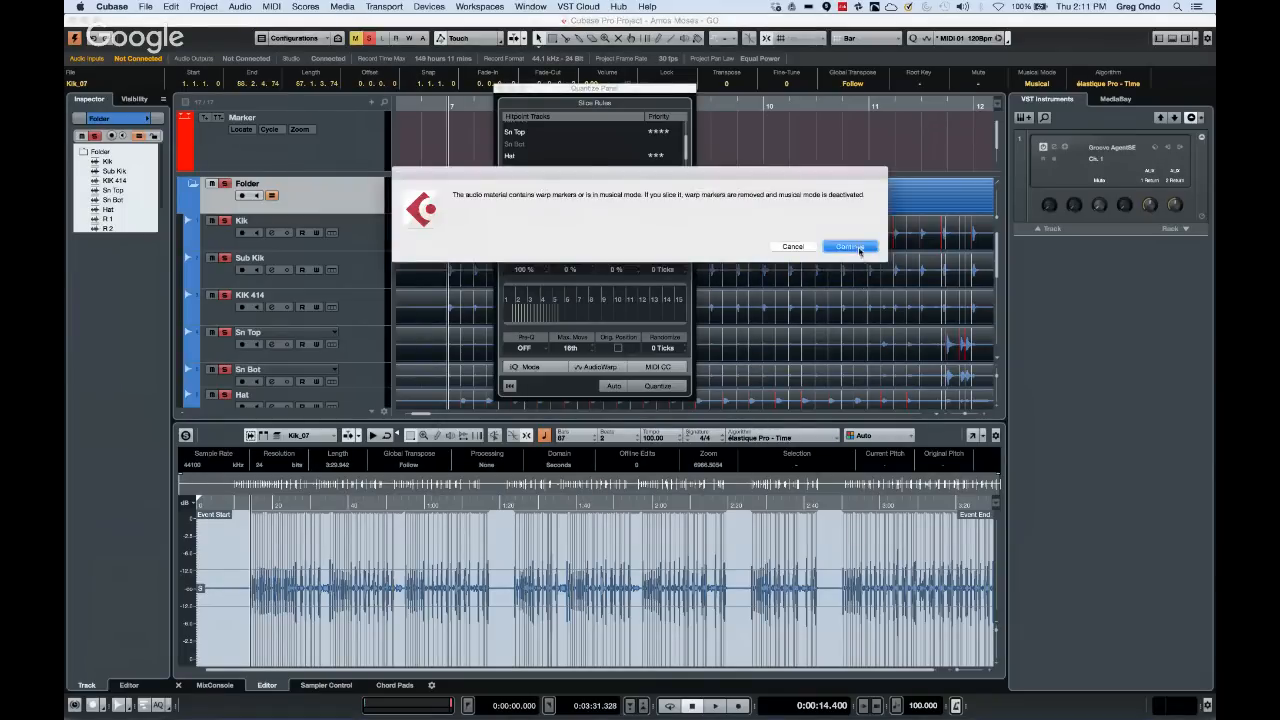
left_click(858, 249)
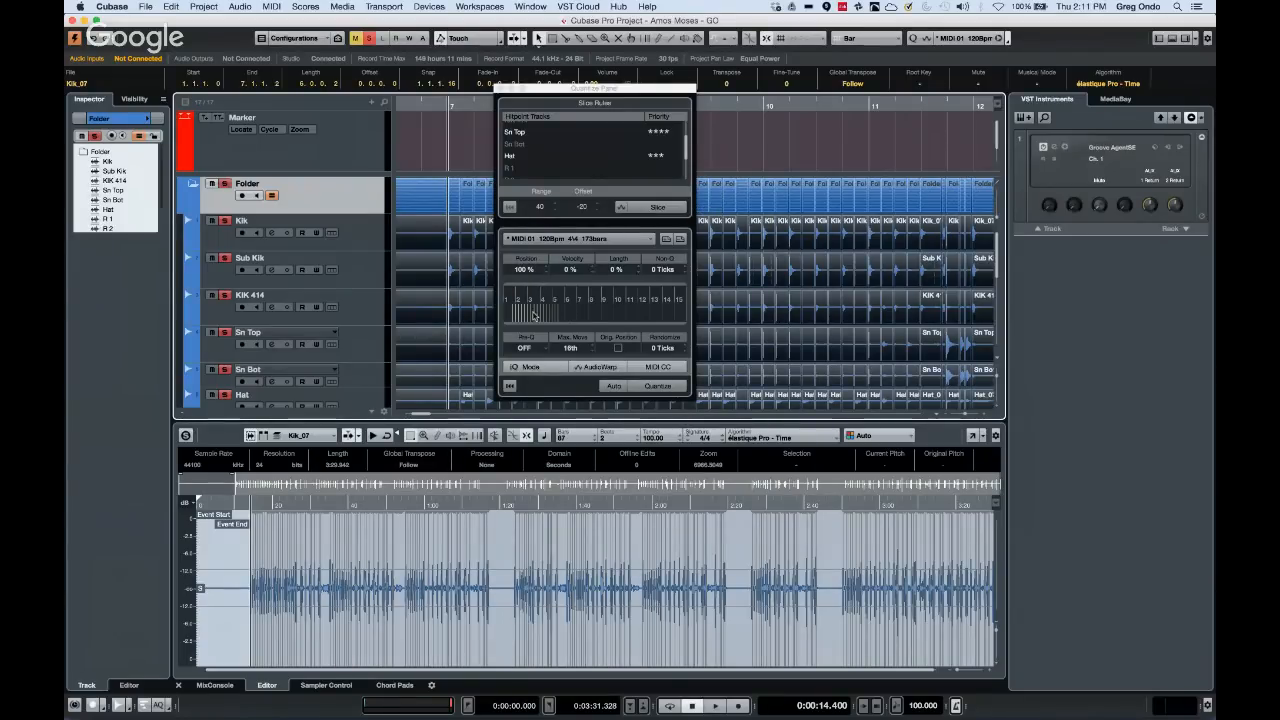
Quantize the drum slices to the MIDI 01 120Bpm groove at 100 % position and inspect the start of the timeline
left_click(668, 389)
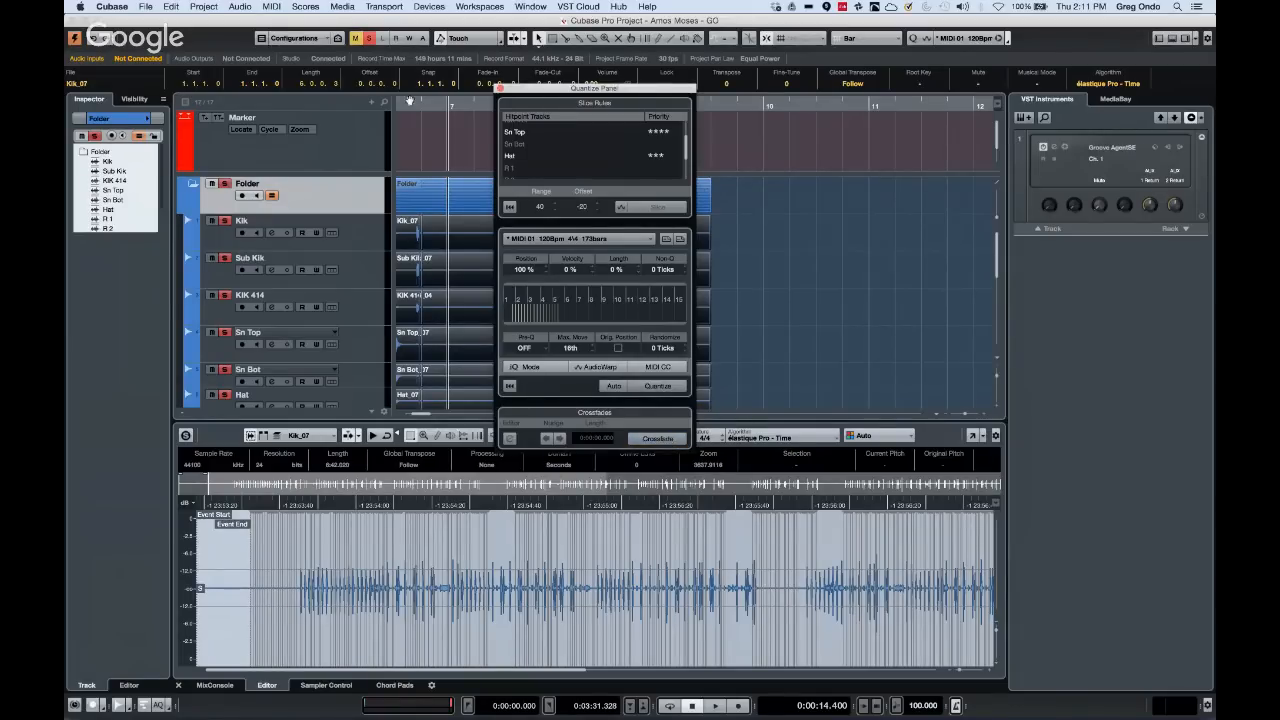
left_click(412, 101)
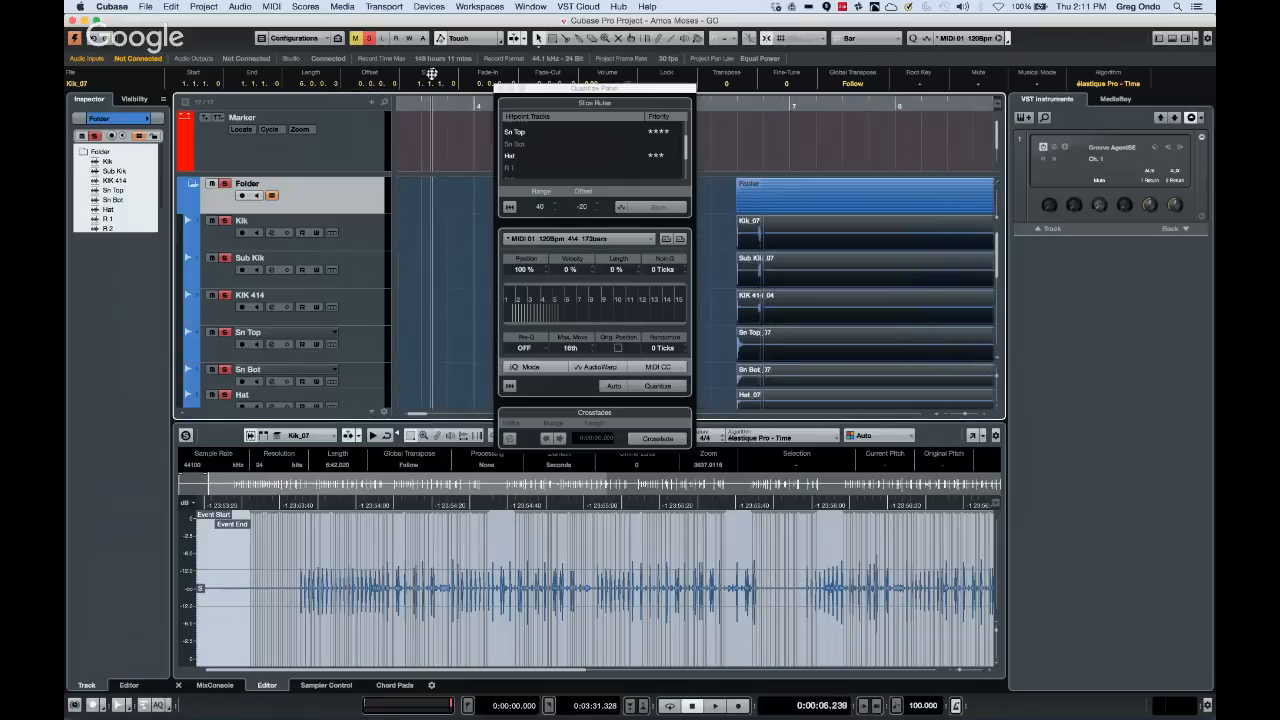
left_click_drag(432, 74, 424, 38)
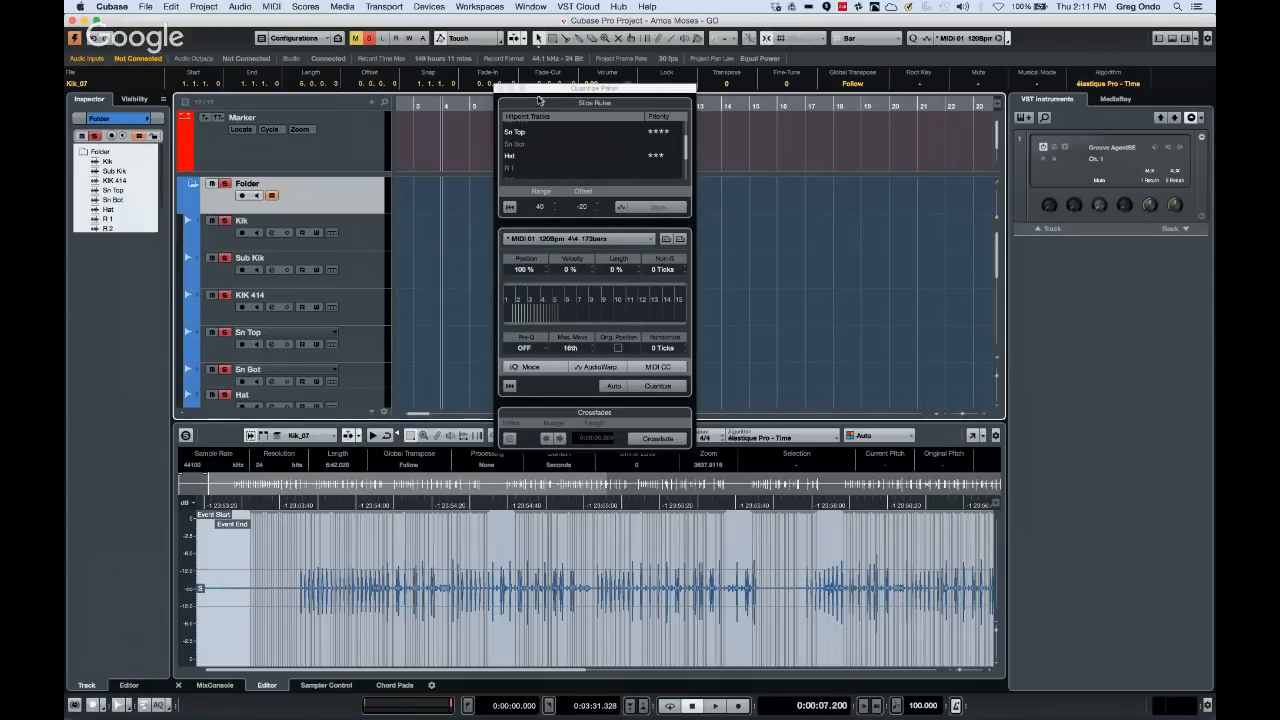
Close the Quantize Panel and switch to the open UpstreamC9 project
left_click(523, 90)
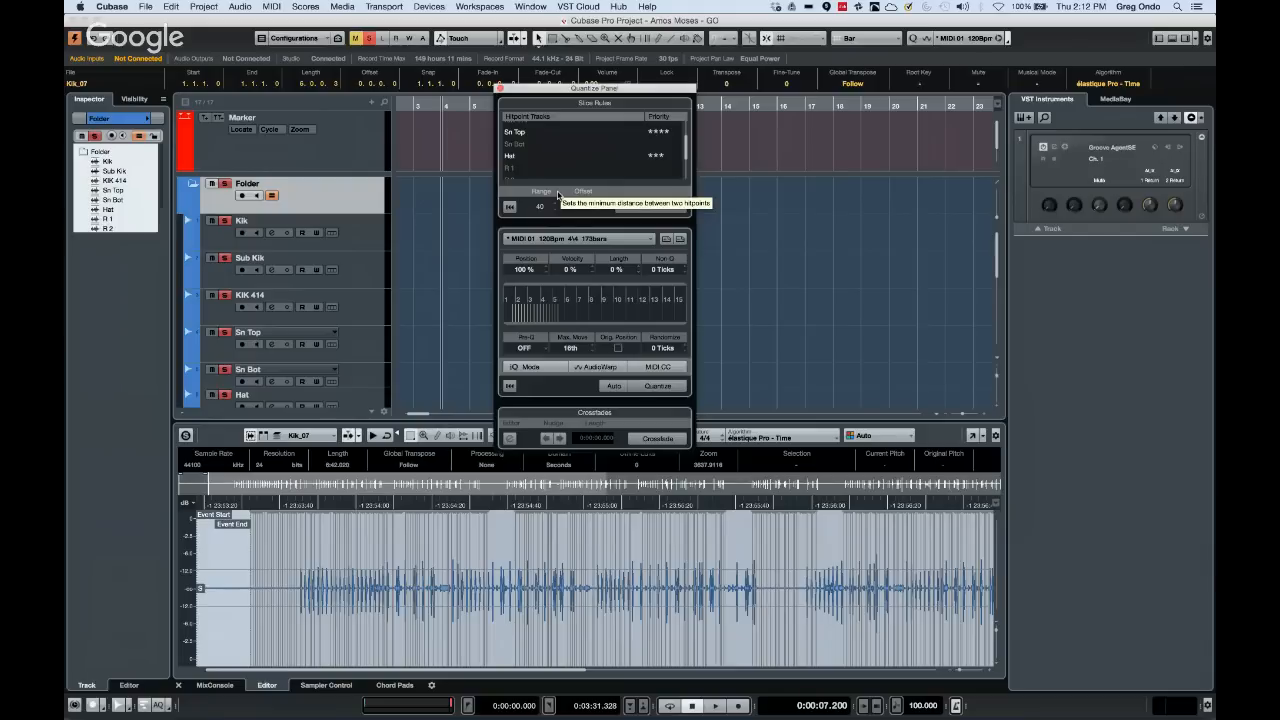
left_click(501, 89)
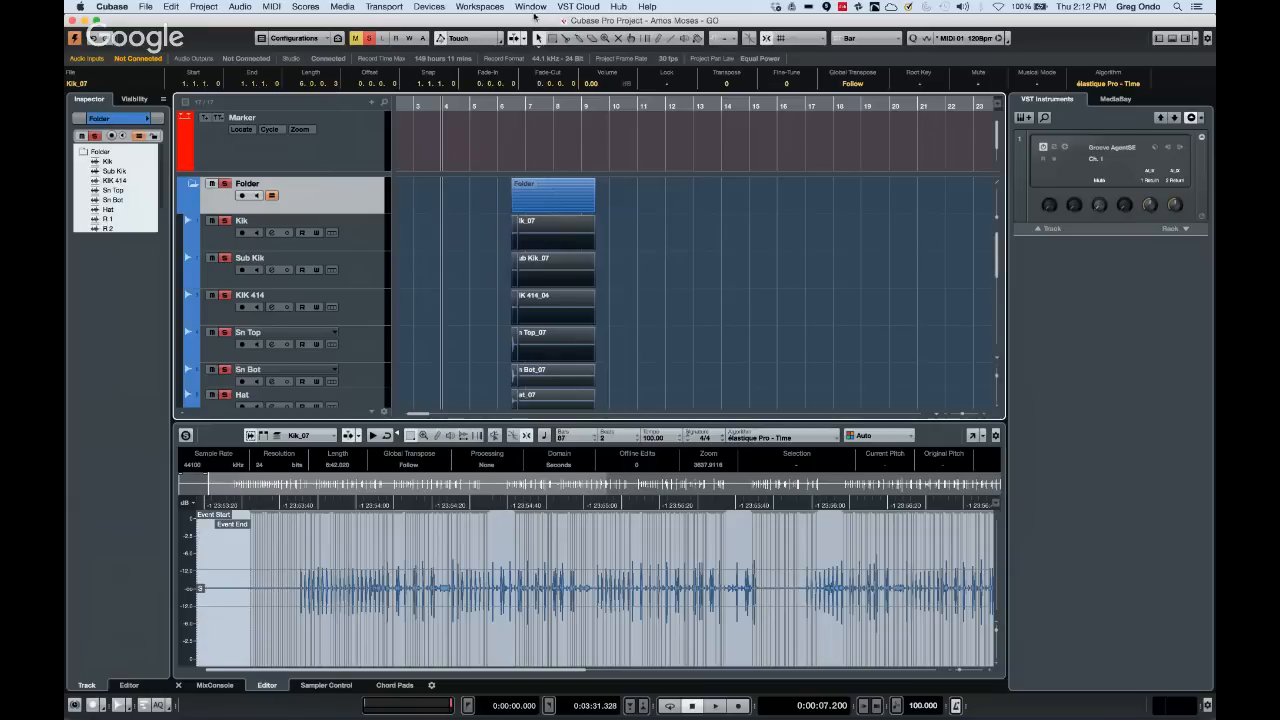
left_click(531, 7)
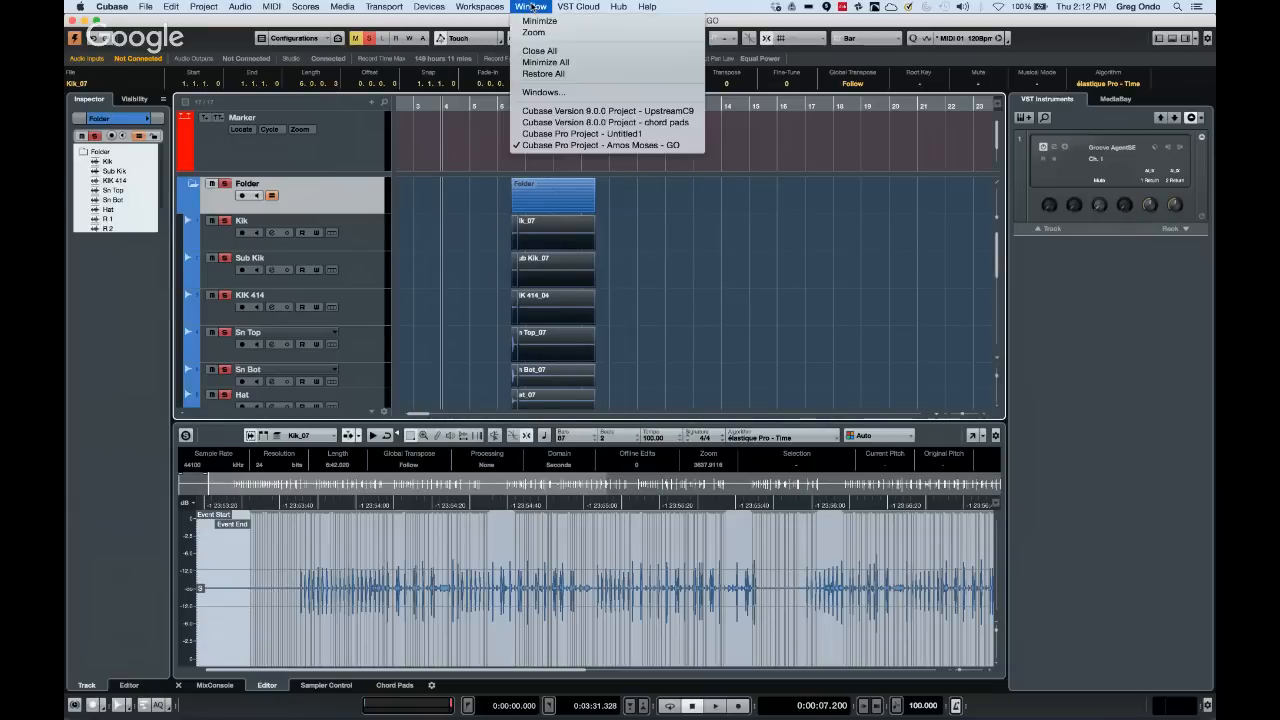
left_click(627, 112)
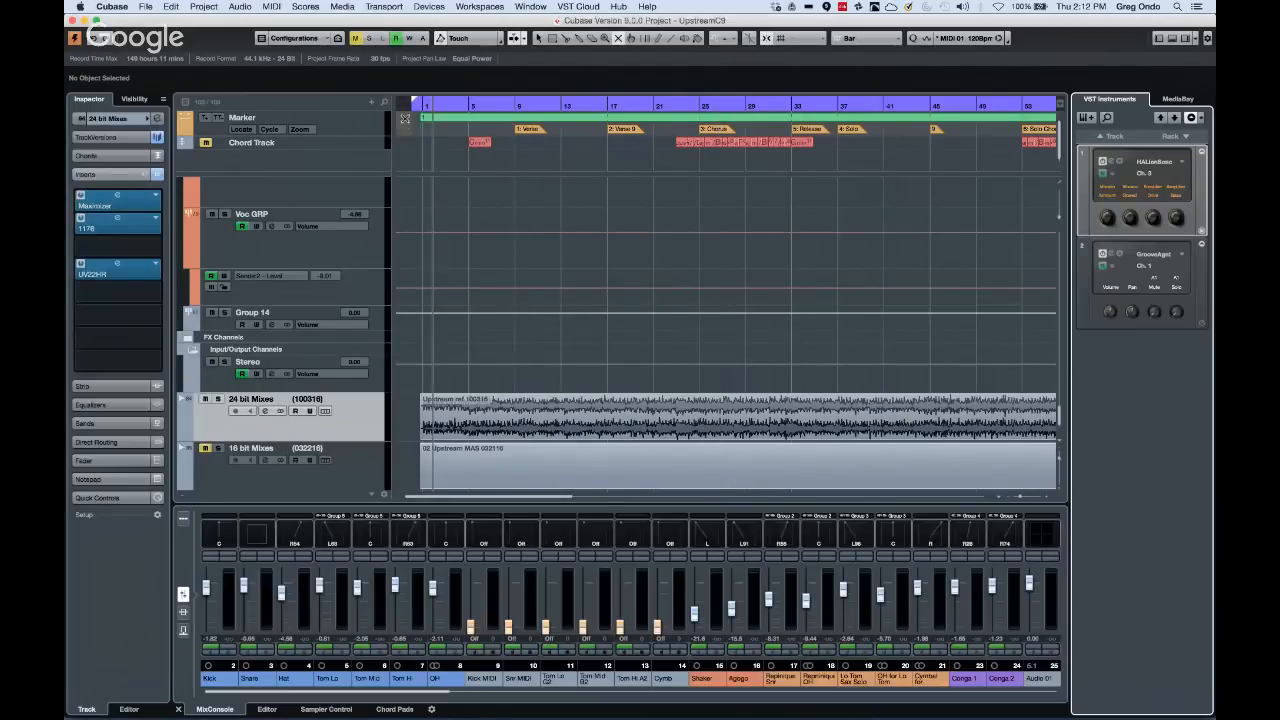
Examine the UpstreamC9 arrangement over its full length, from the group and instrument channels up to the vocal and percussion tracks
left_click_drag(506, 102, 503, 90)
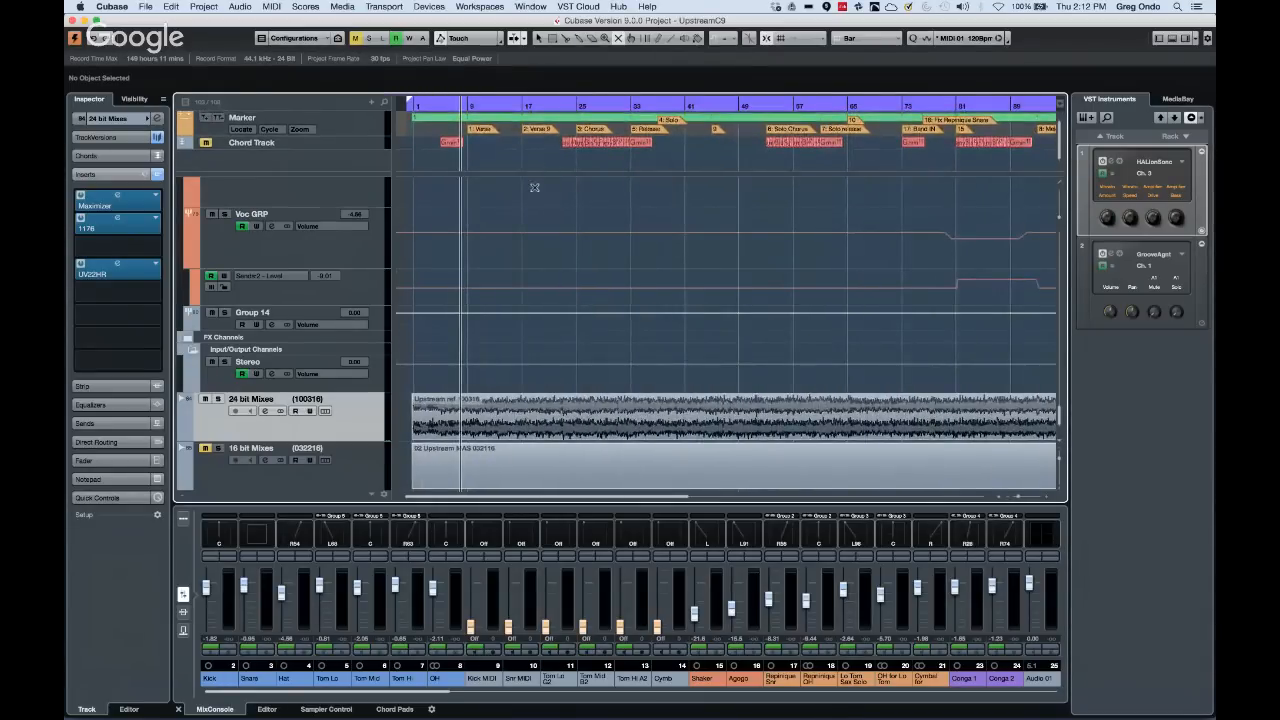
scroll(531, 190, "down", 5)
scroll(538, 245, "down", 5)
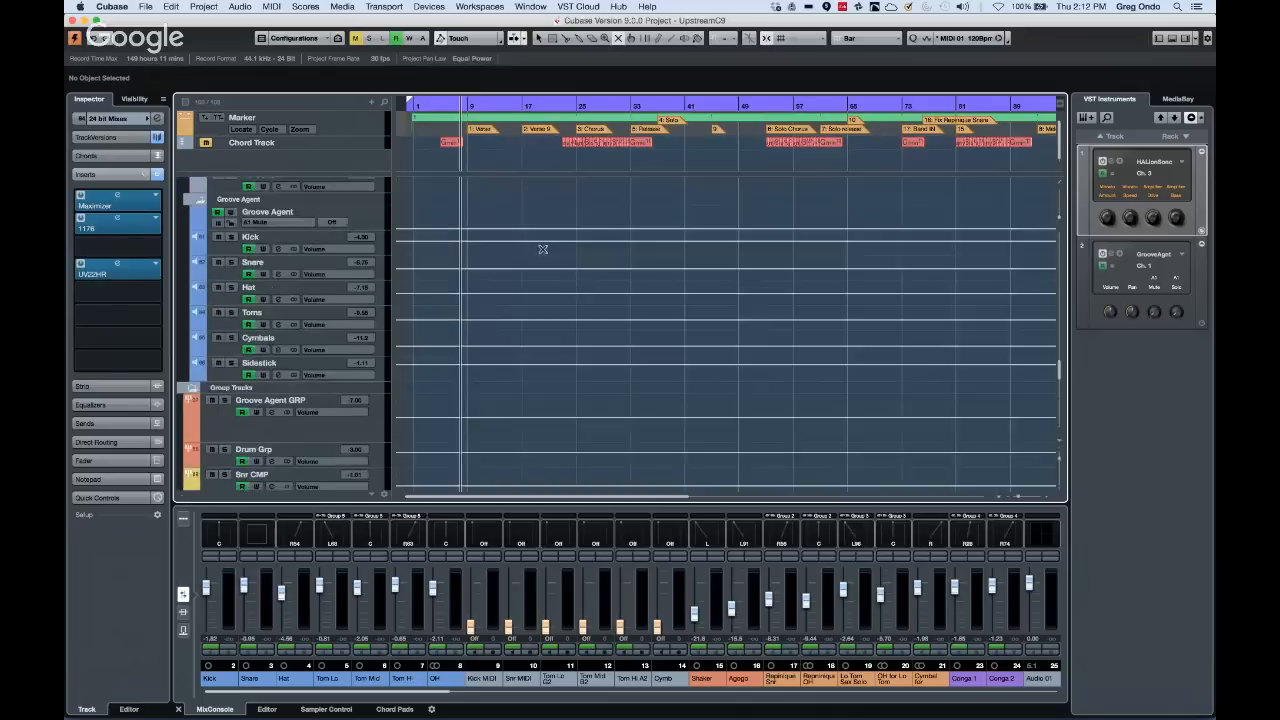
key("g")
key("g")
key("g")
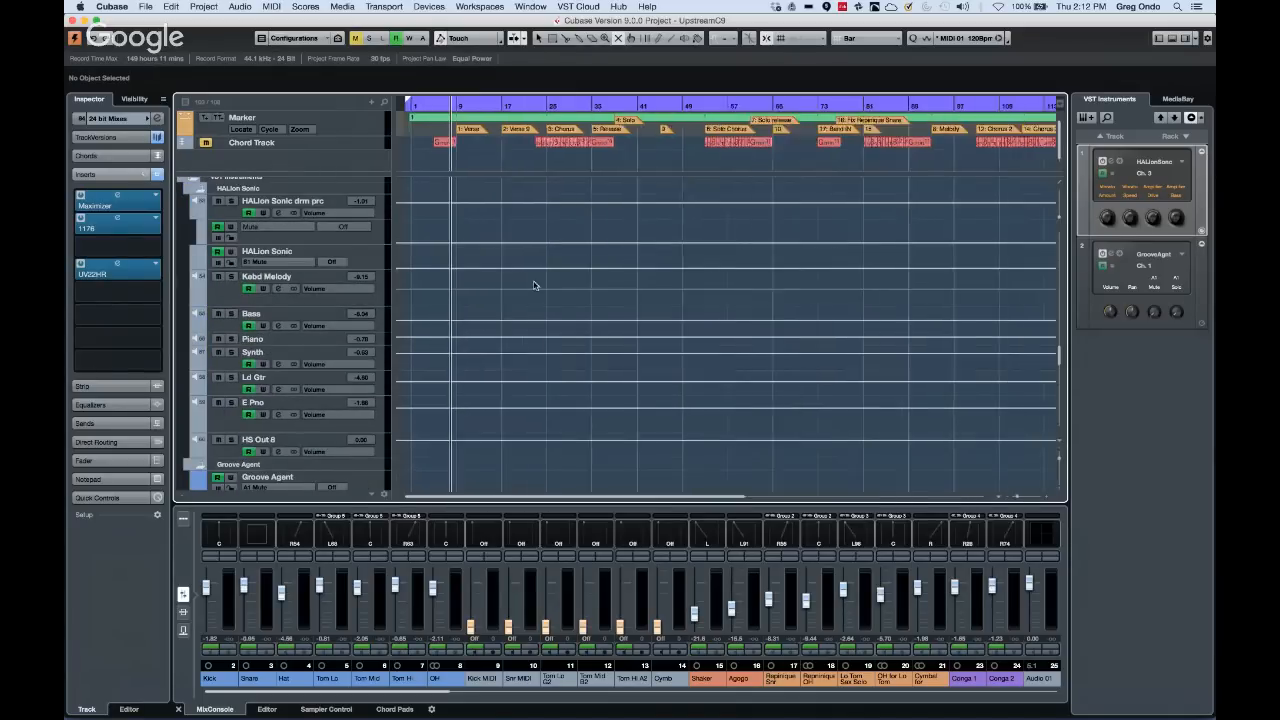
scroll(569, 348, "up", 1)
scroll(569, 348, "up", 6)
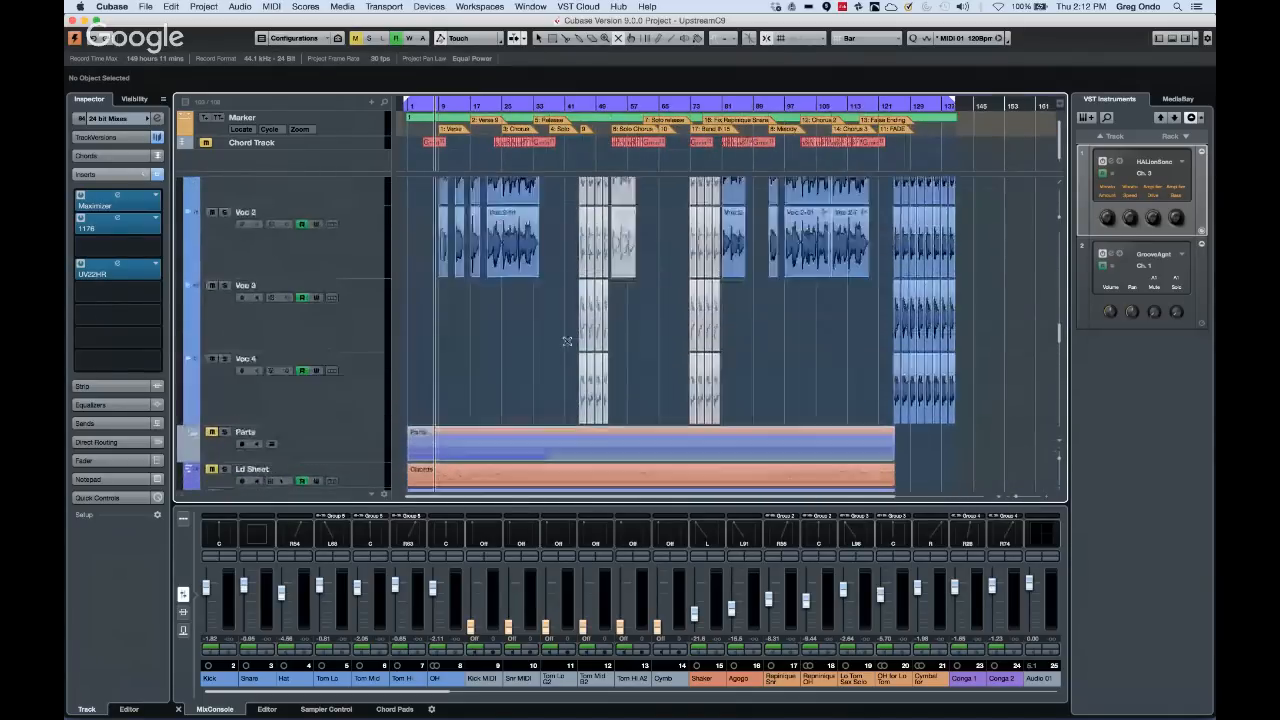
scroll(567, 341, "up", 6)
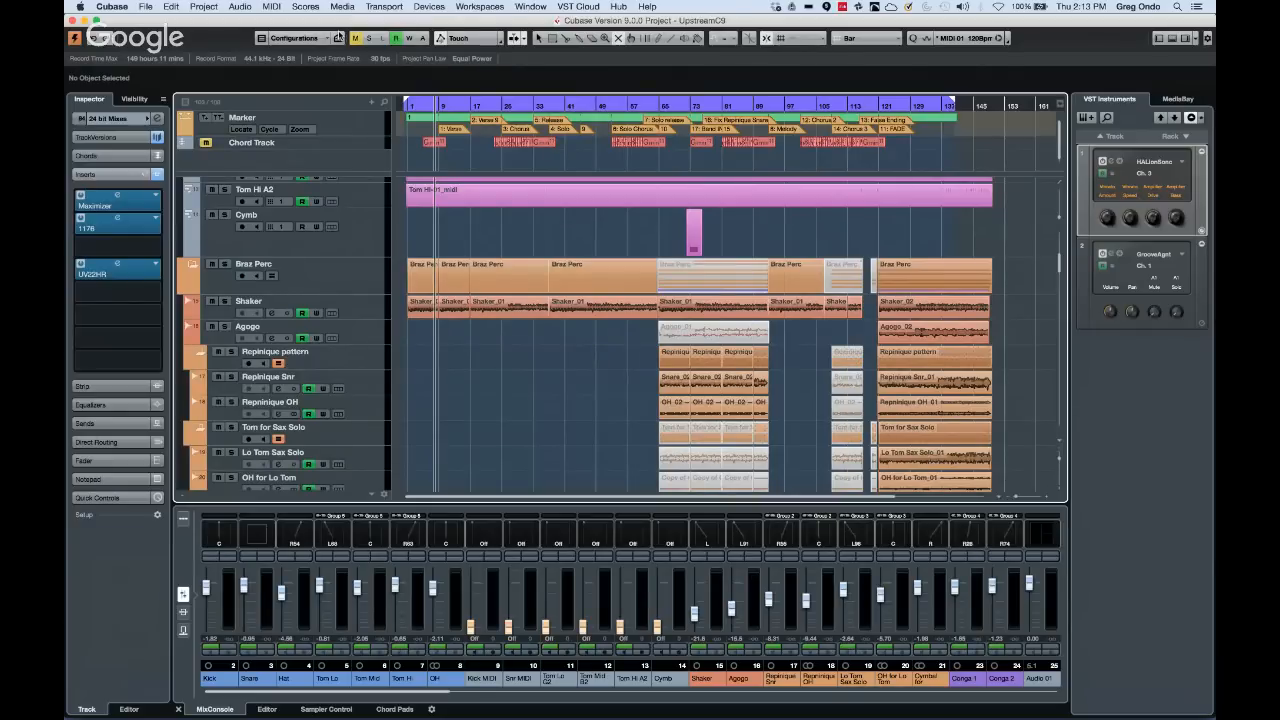
Review the VST effects list, the blacklist and the plug-in information in the Plug-in Manager, then close it
left_click(430, 7)
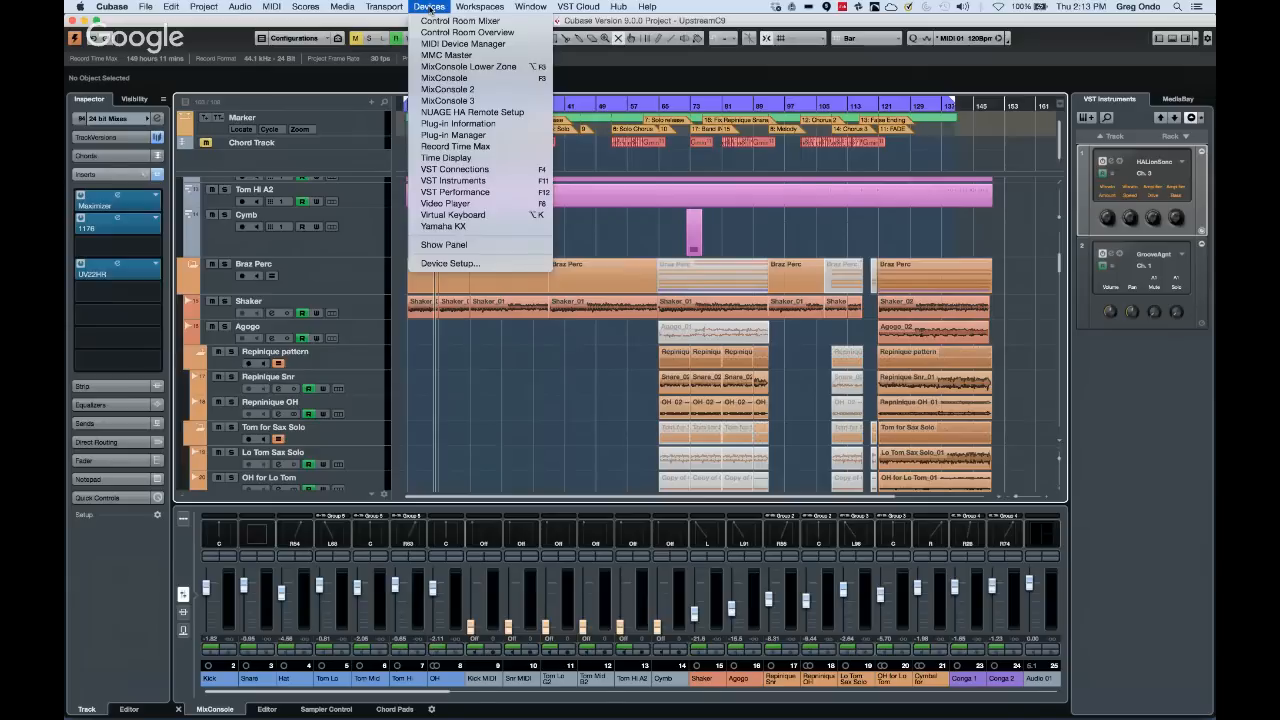
left_click(470, 134)
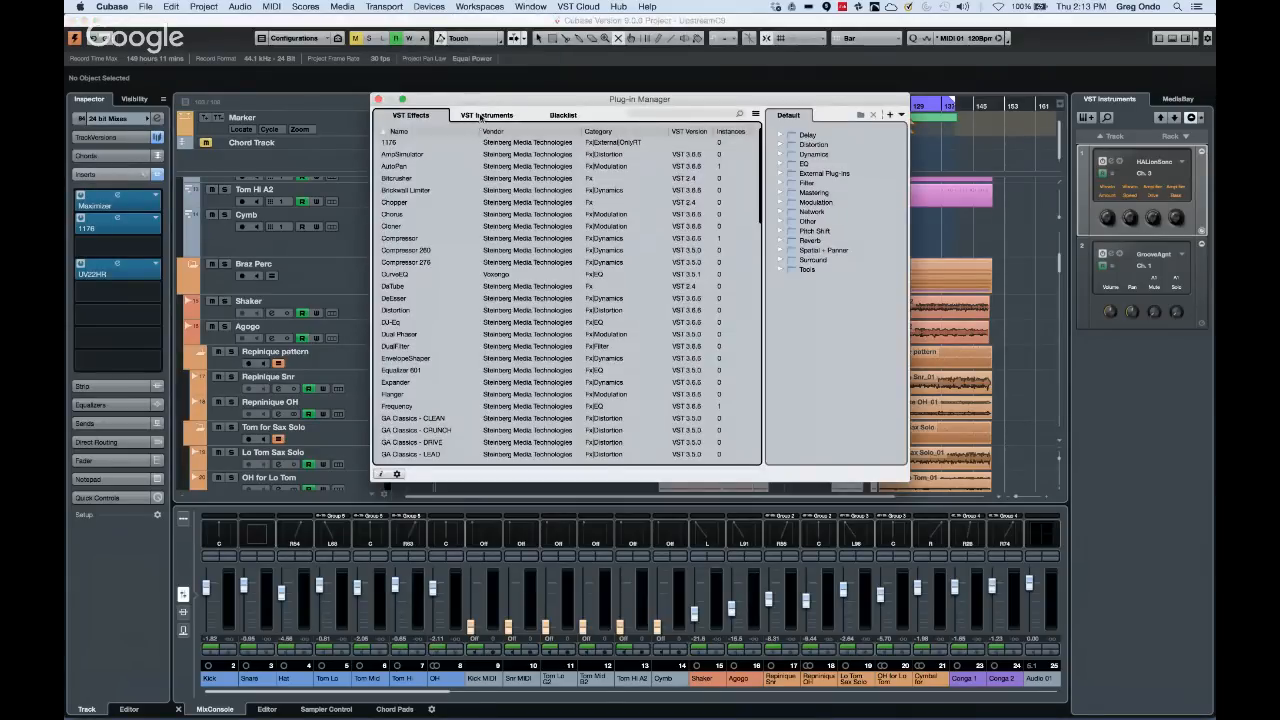
left_click(566, 117)
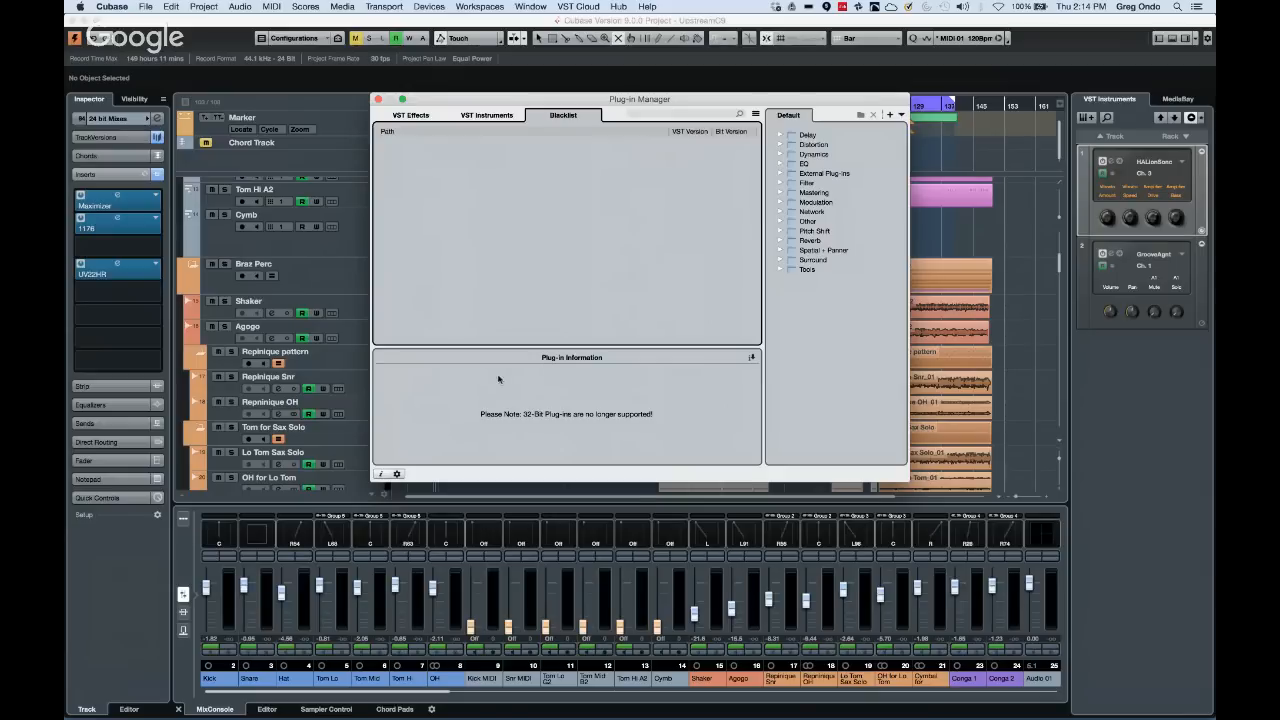
left_click(378, 101)
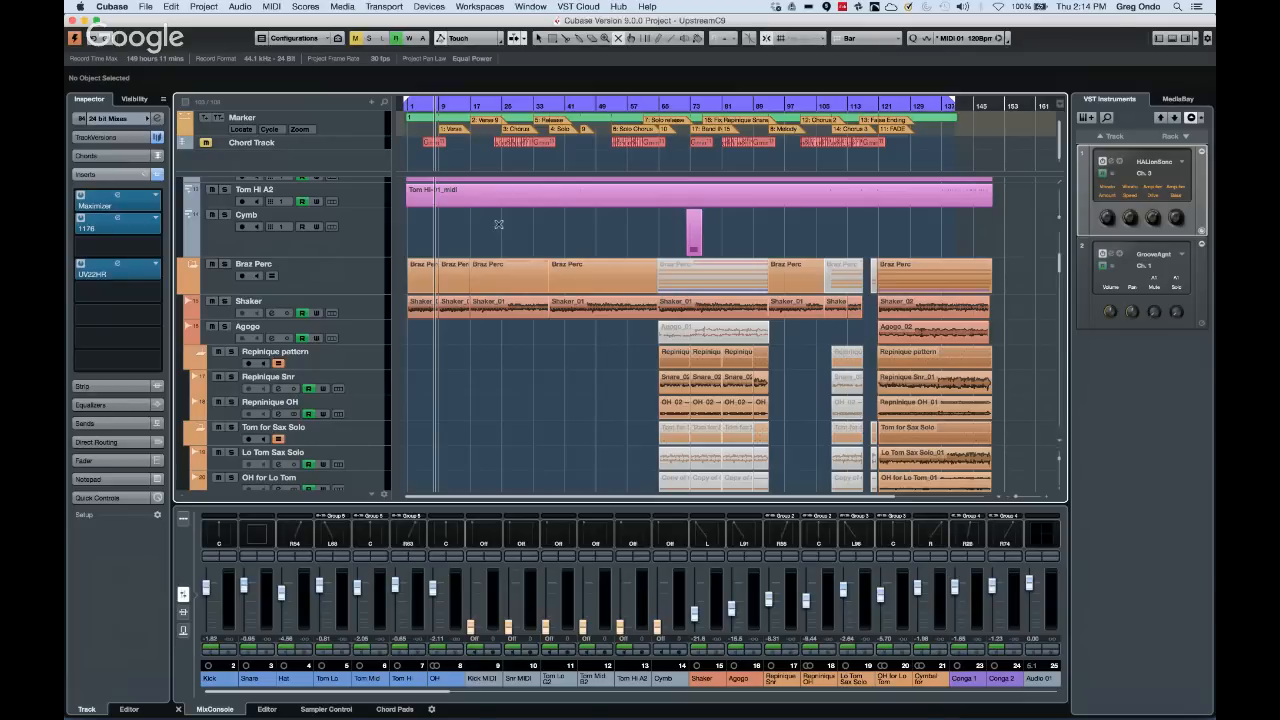
left_click(430, 8)
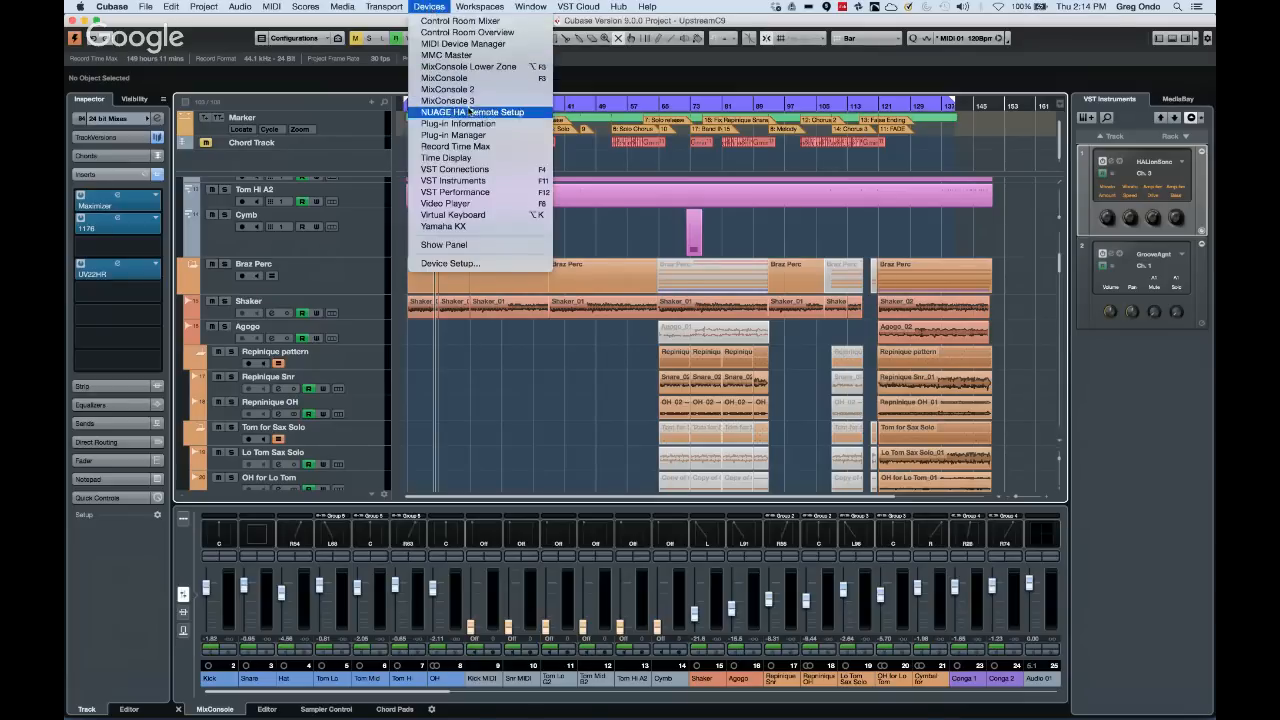
left_click(483, 134)
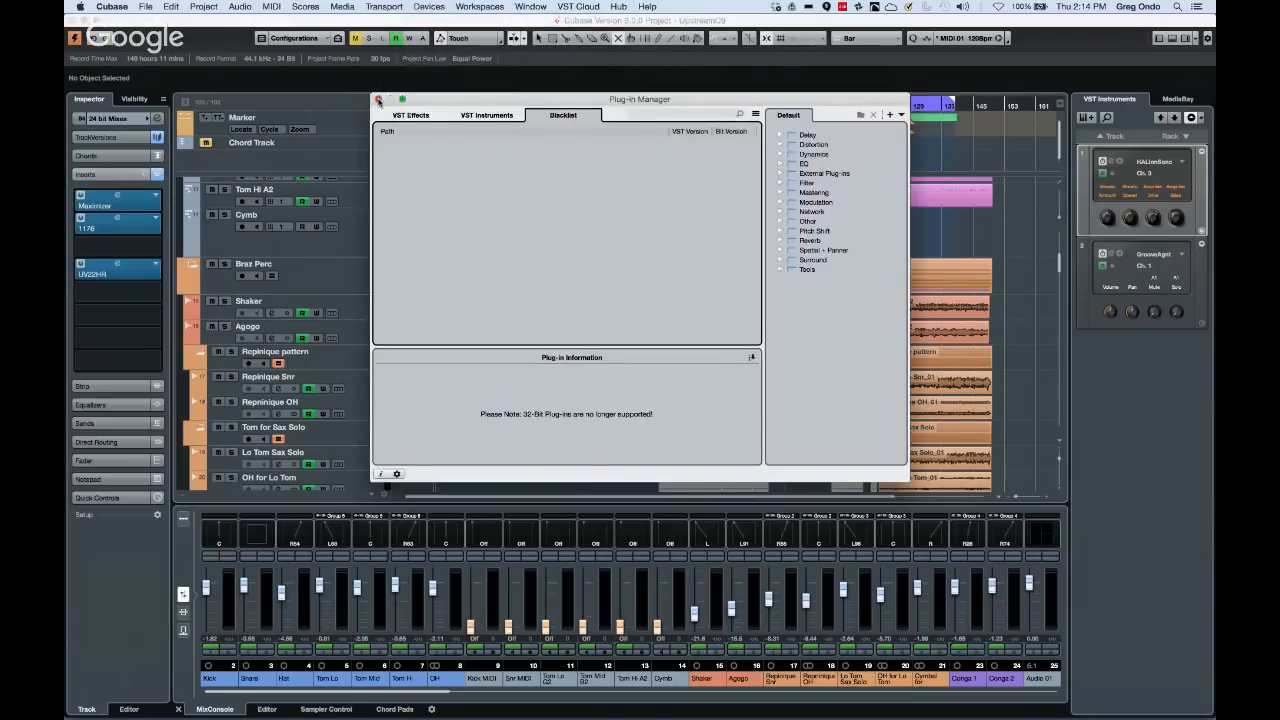
left_click(378, 100)
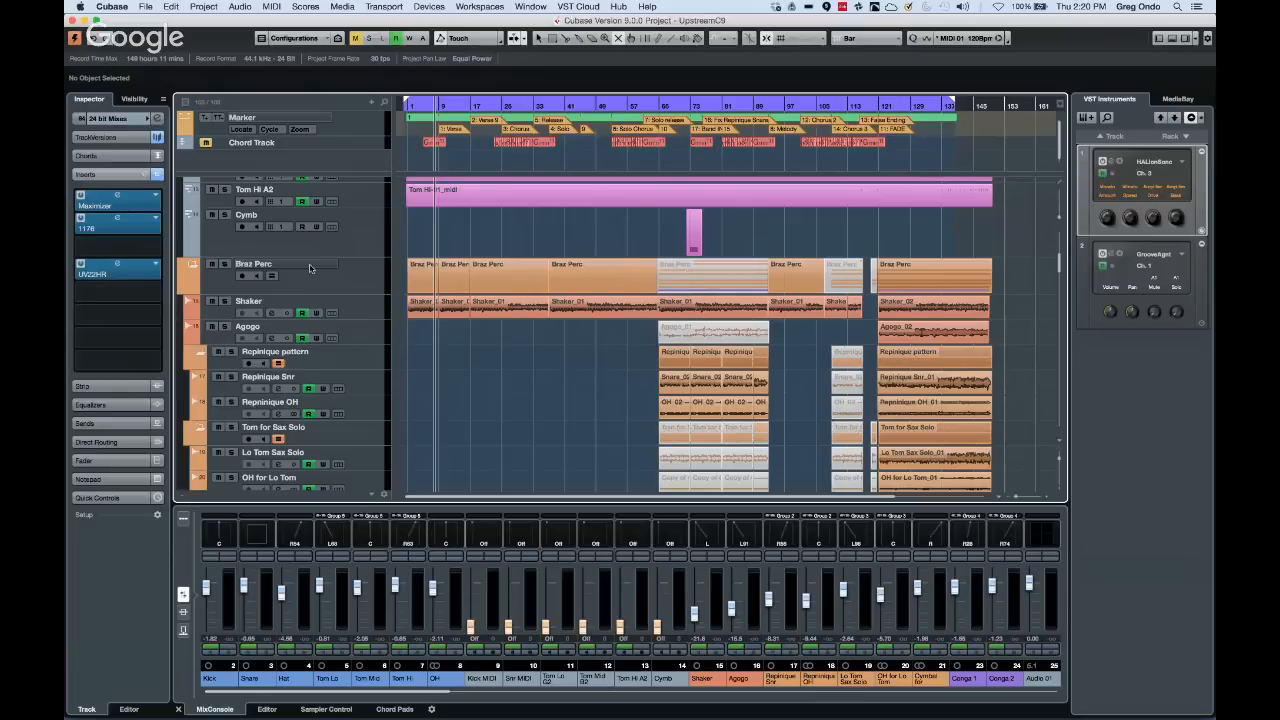
Create a new empty project in the default location
left_click(147, 7)
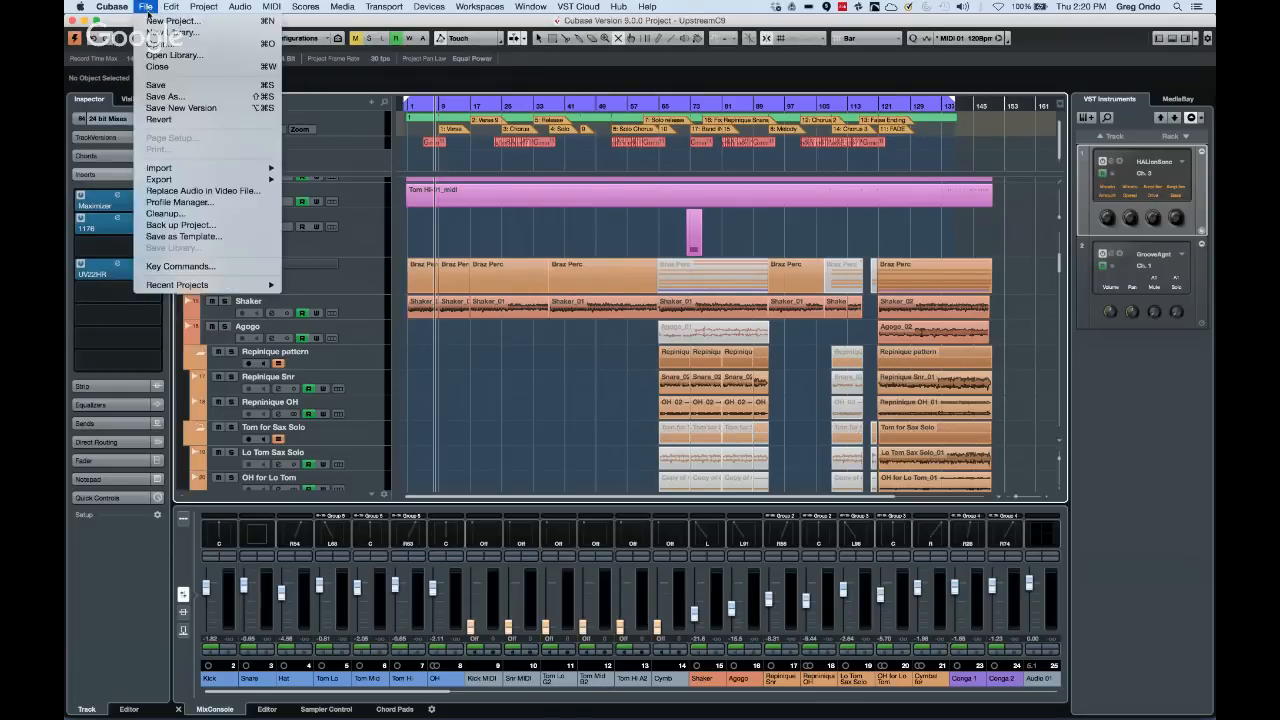
mouse_move(191, 13)
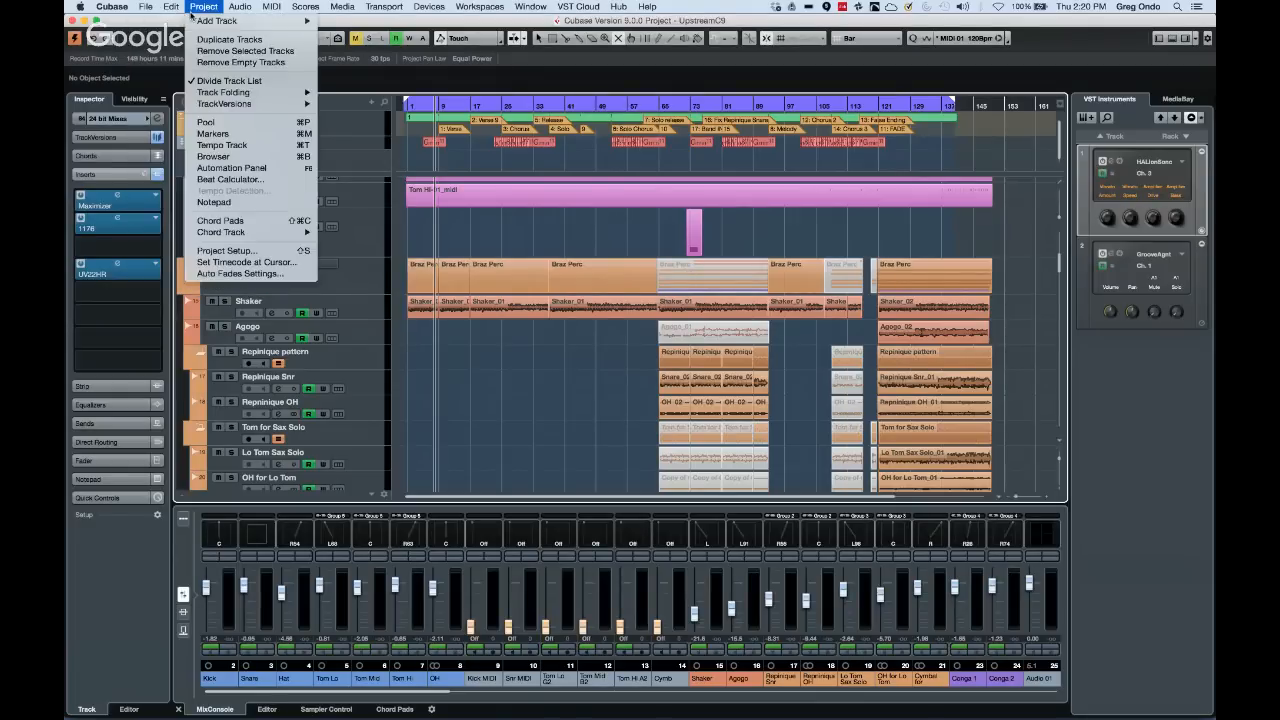
left_click(172, 21)
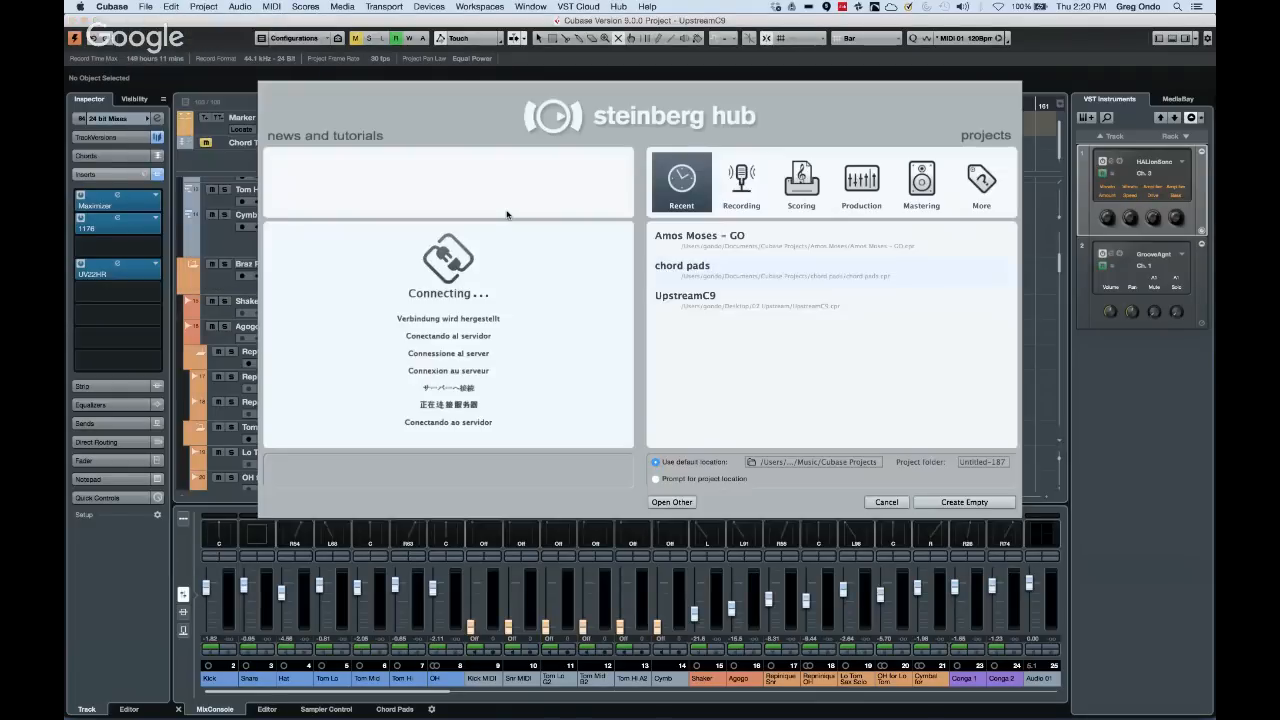
left_click(979, 503)
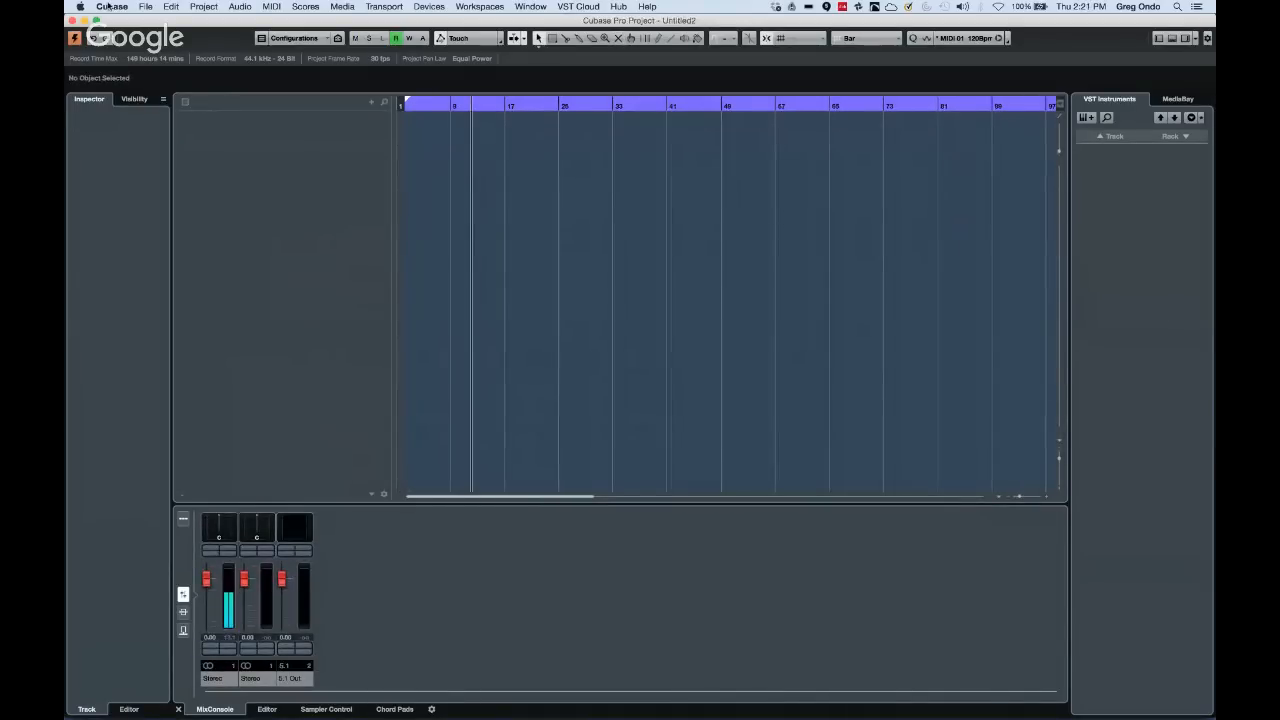
Open the Groove Agent Se project from the Groove Agent SE folder in Cubase Projects and activate it
left_click(145, 7)
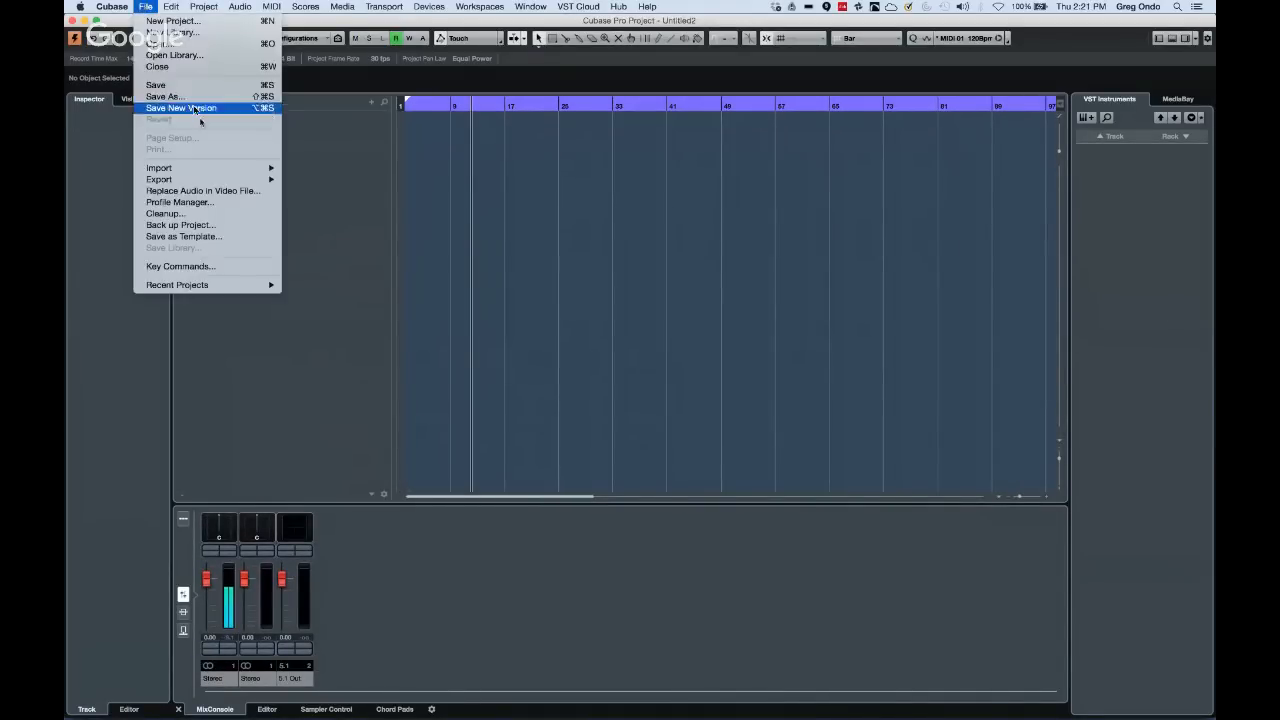
left_click(184, 44)
left_click(615, 143)
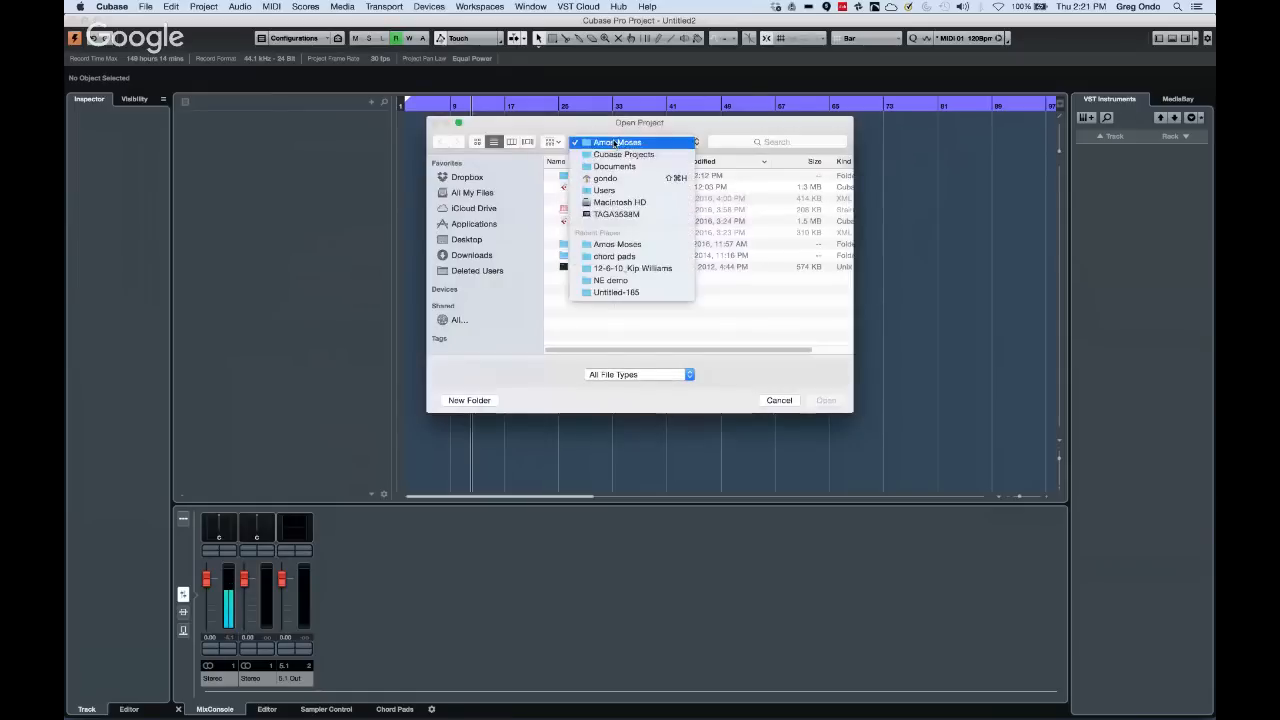
left_click(615, 155)
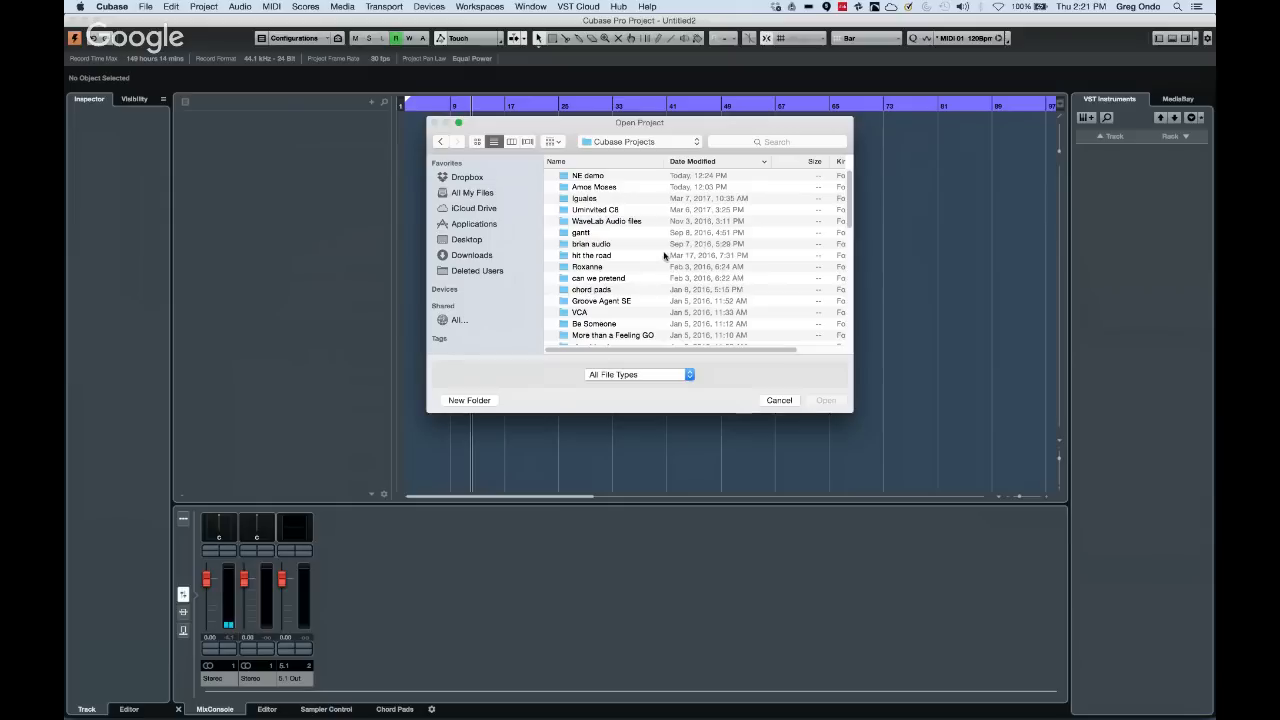
scroll(664, 256, "down", 1)
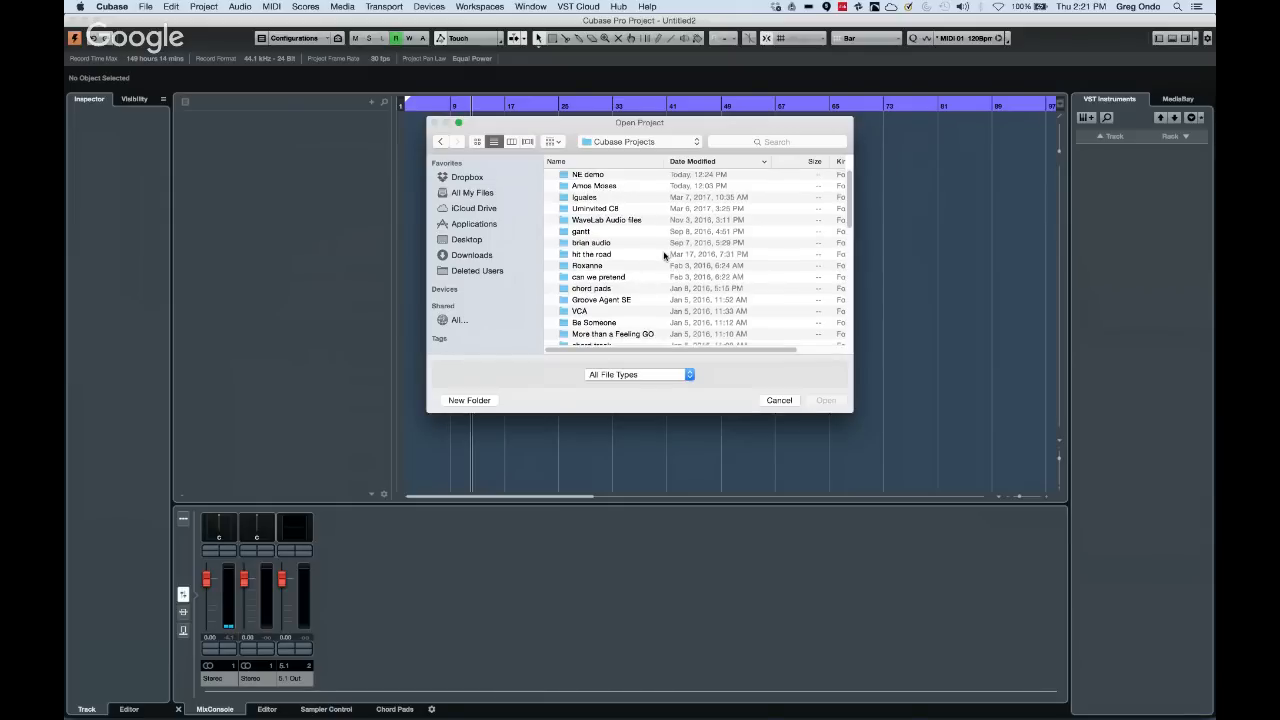
double_click(615, 302)
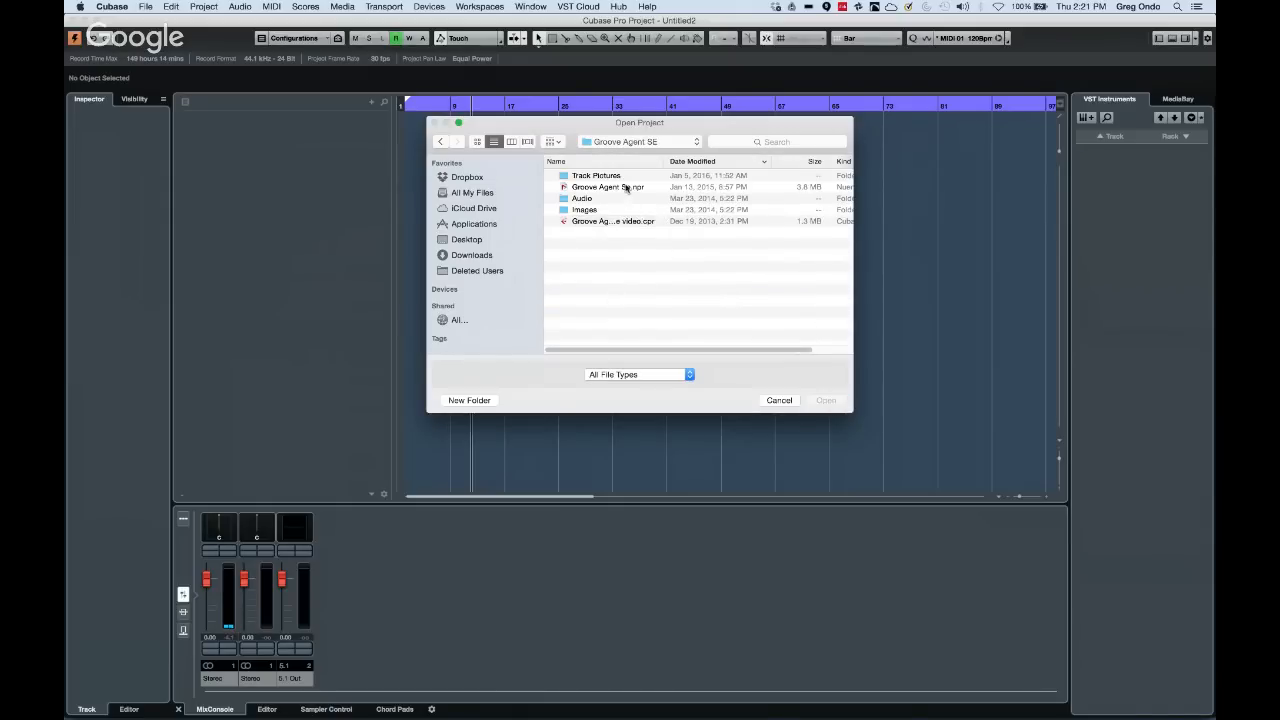
double_click(627, 187)
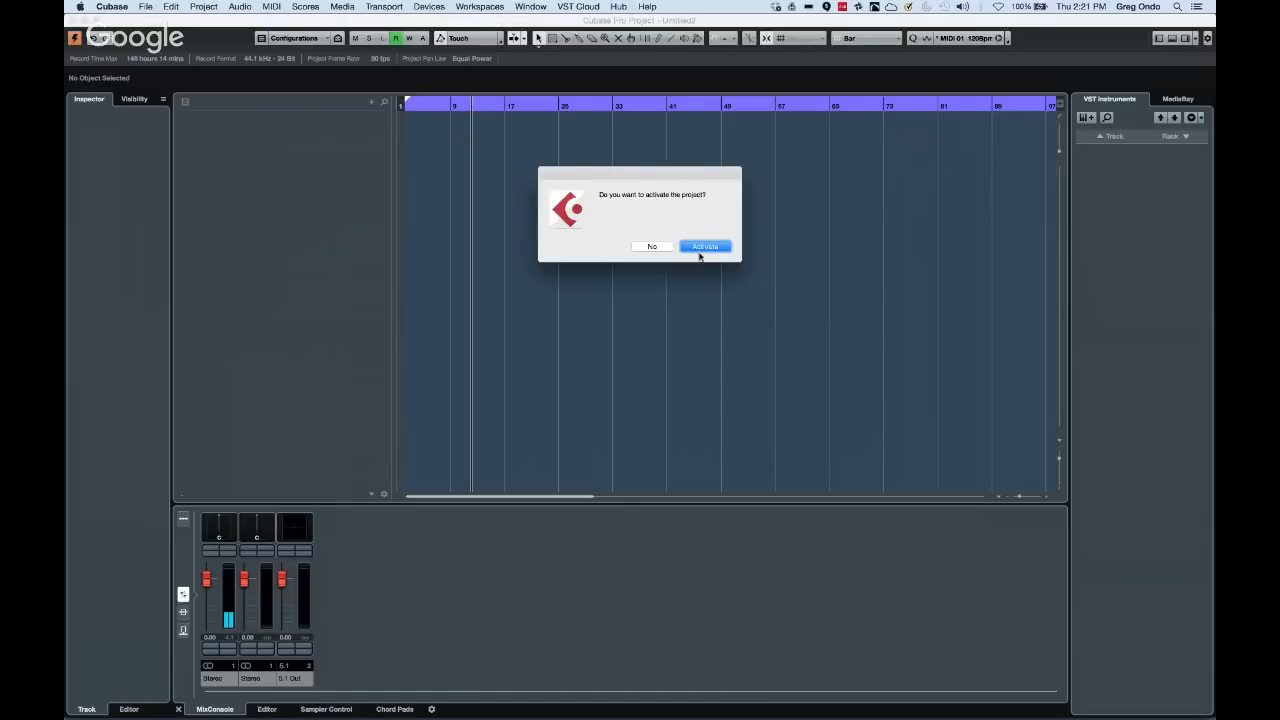
left_click(704, 247)
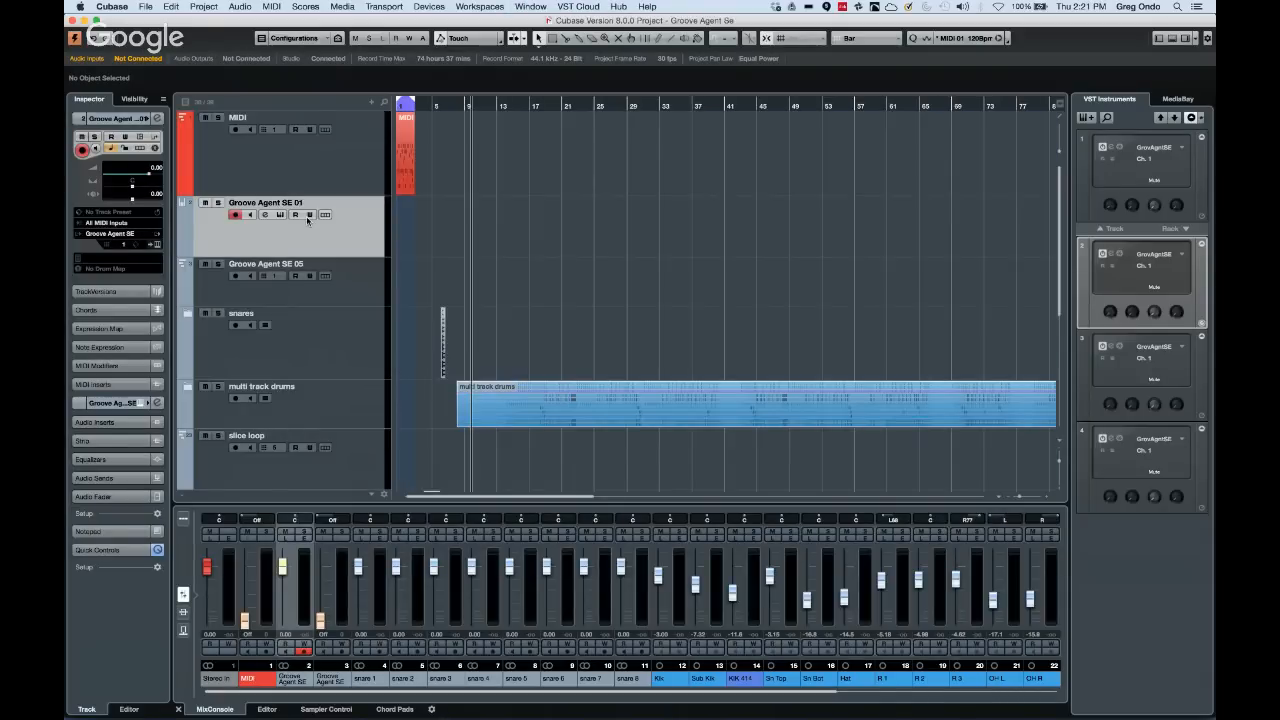
Solo the rock loop track and play its loop from bar 4
scroll(306, 216, "down", 5)
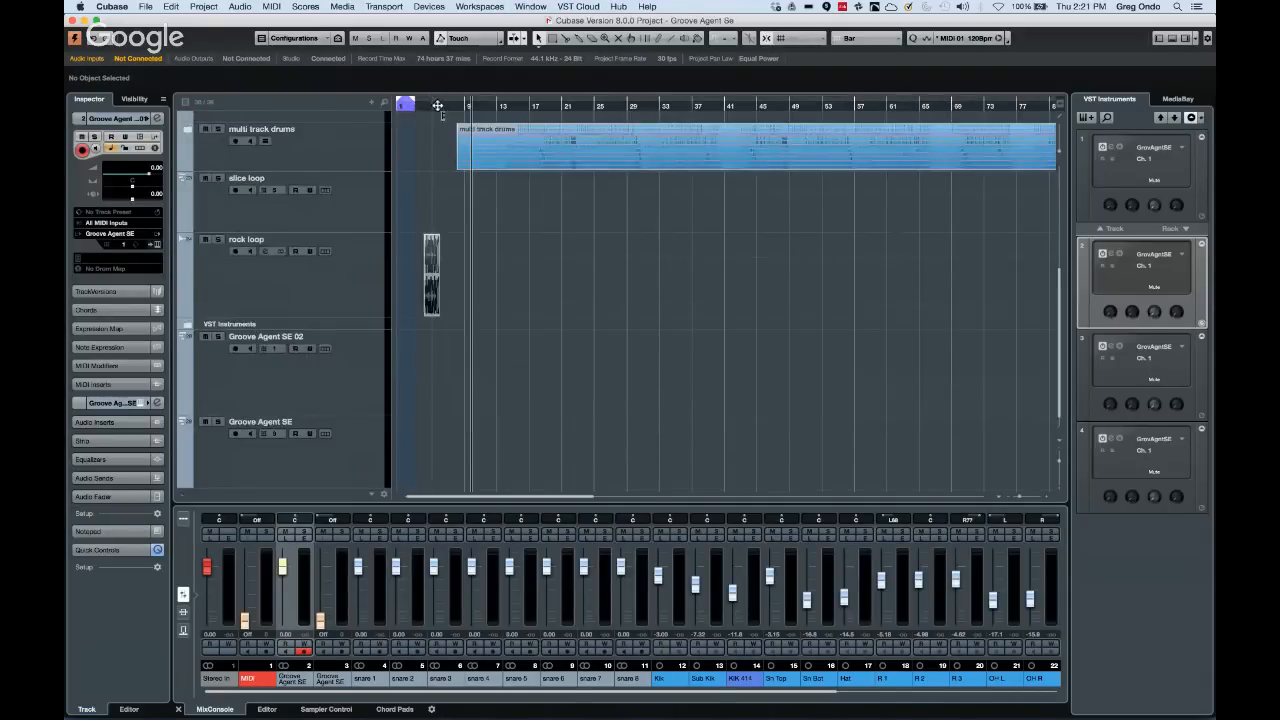
left_click_drag(426, 105, 401, 153)
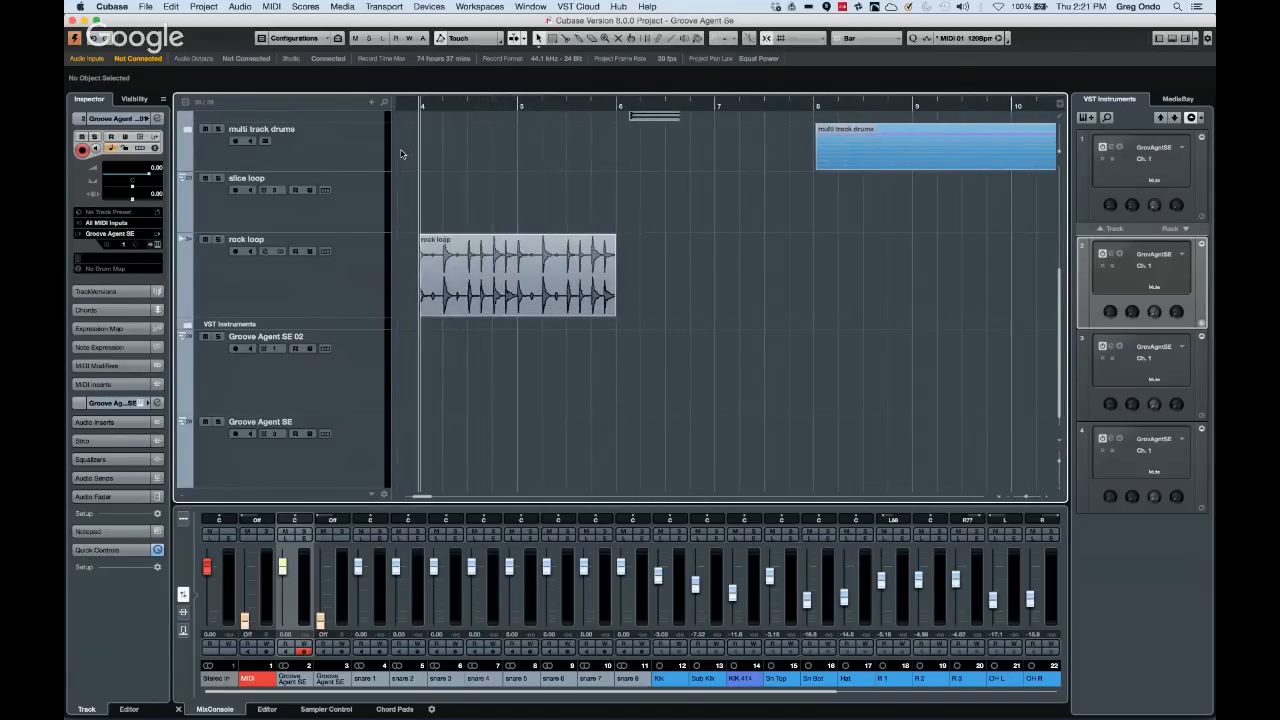
left_click(220, 242)
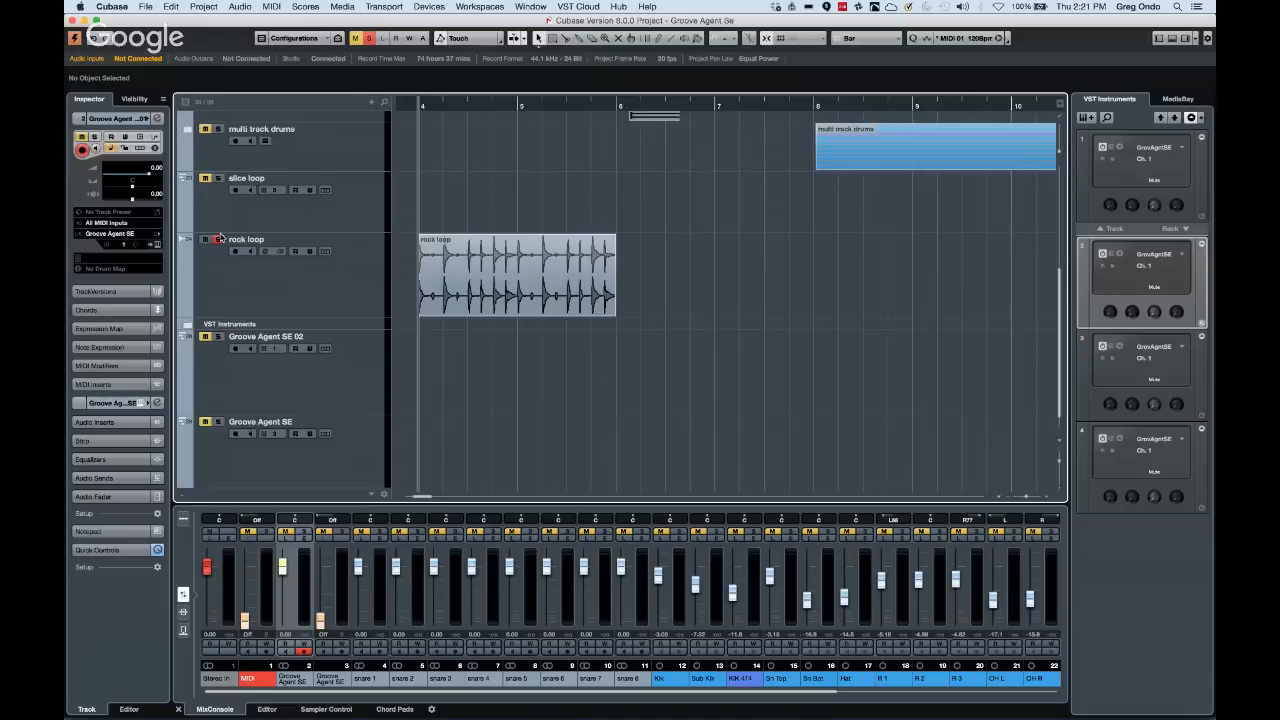
key("space")
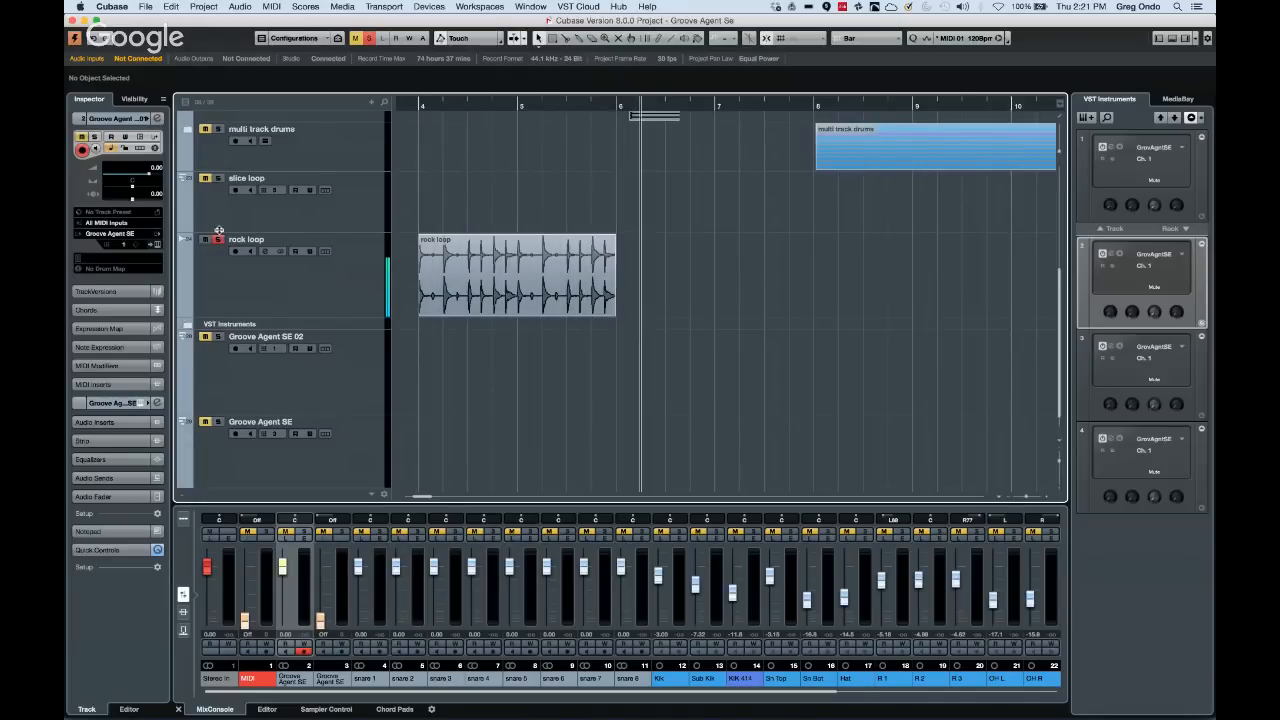
Solo the slice loop track, open its Groove Agent SE beside the rock loop event, and show the instrument pads
left_click(281, 200)
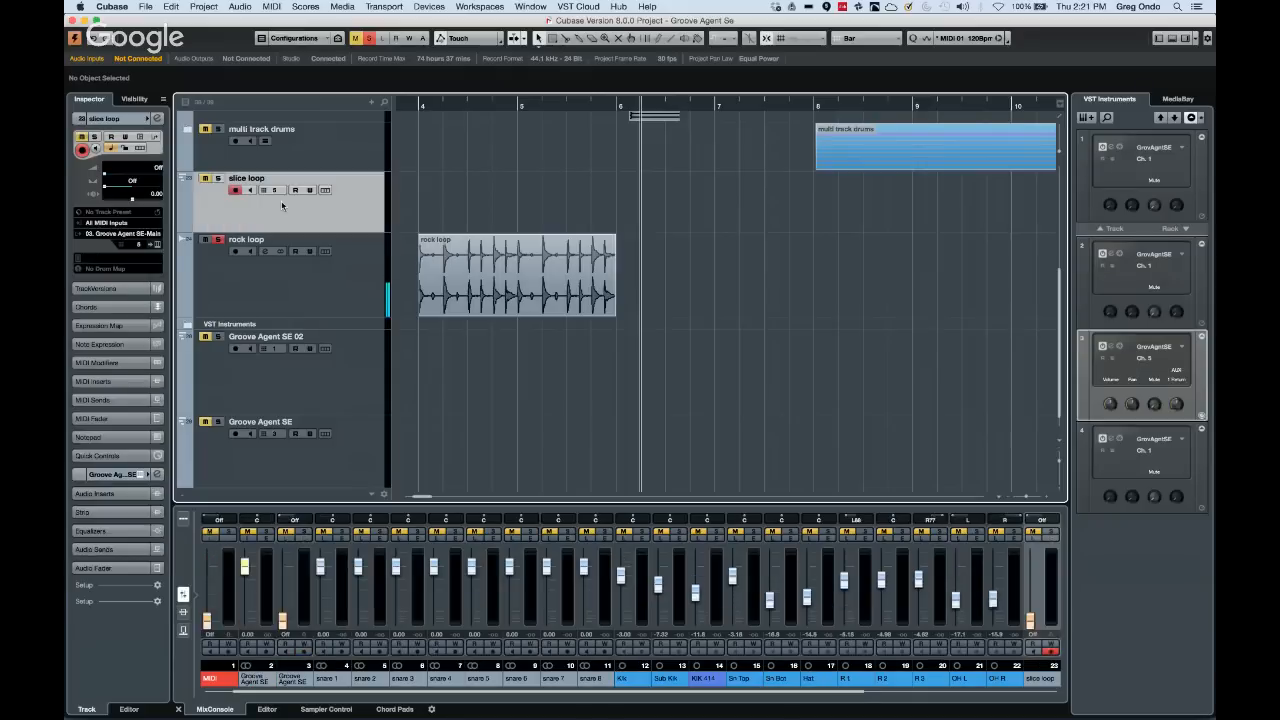
left_click(205, 179)
left_click(156, 246)
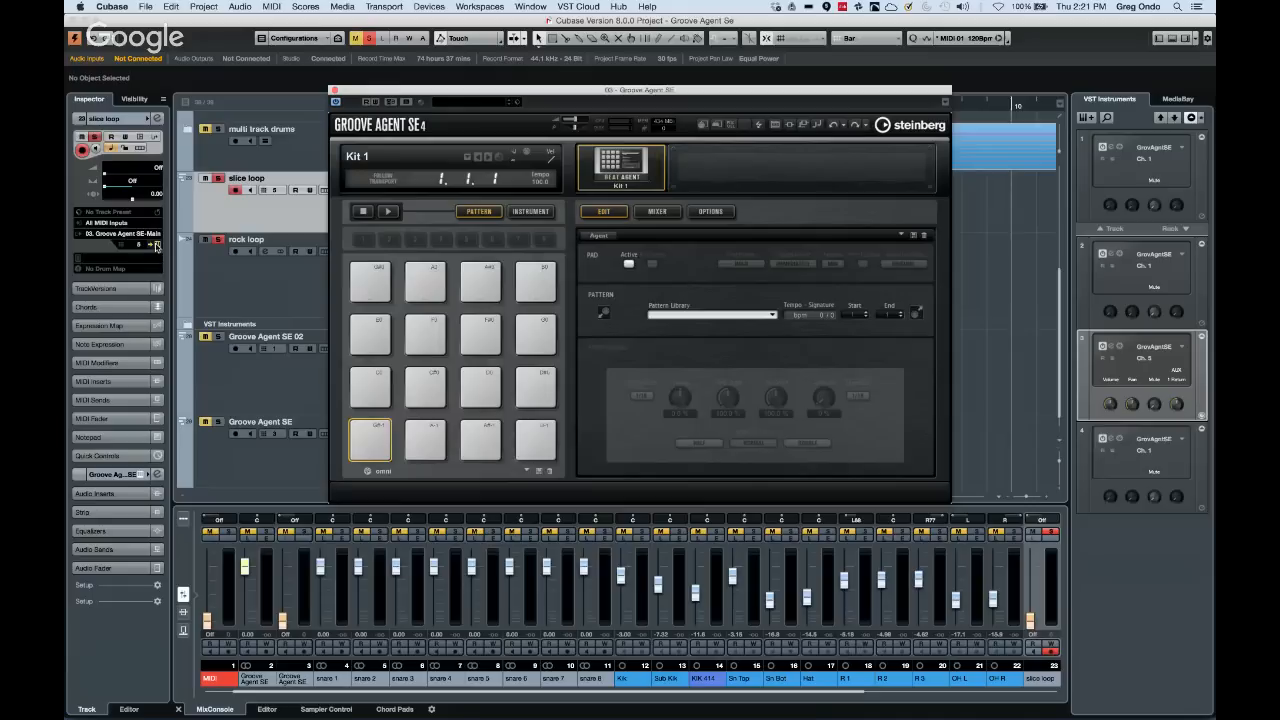
left_click_drag(495, 91, 741, 38)
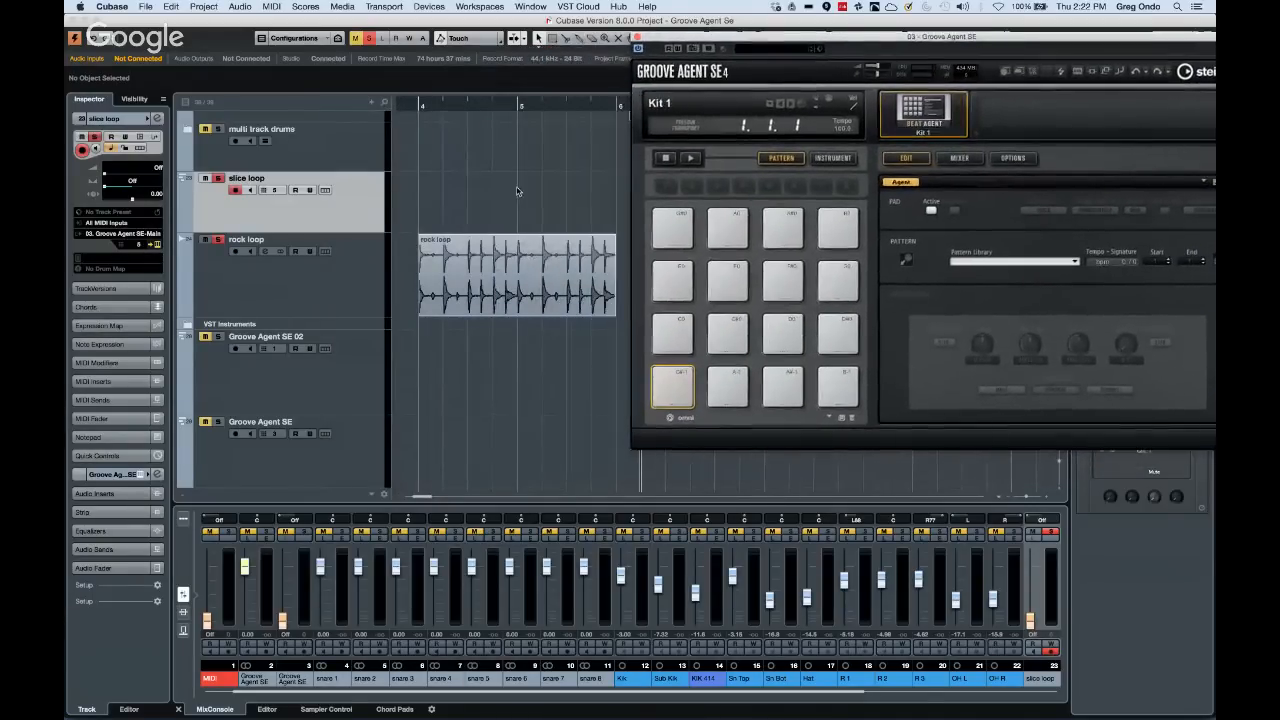
left_click(834, 158)
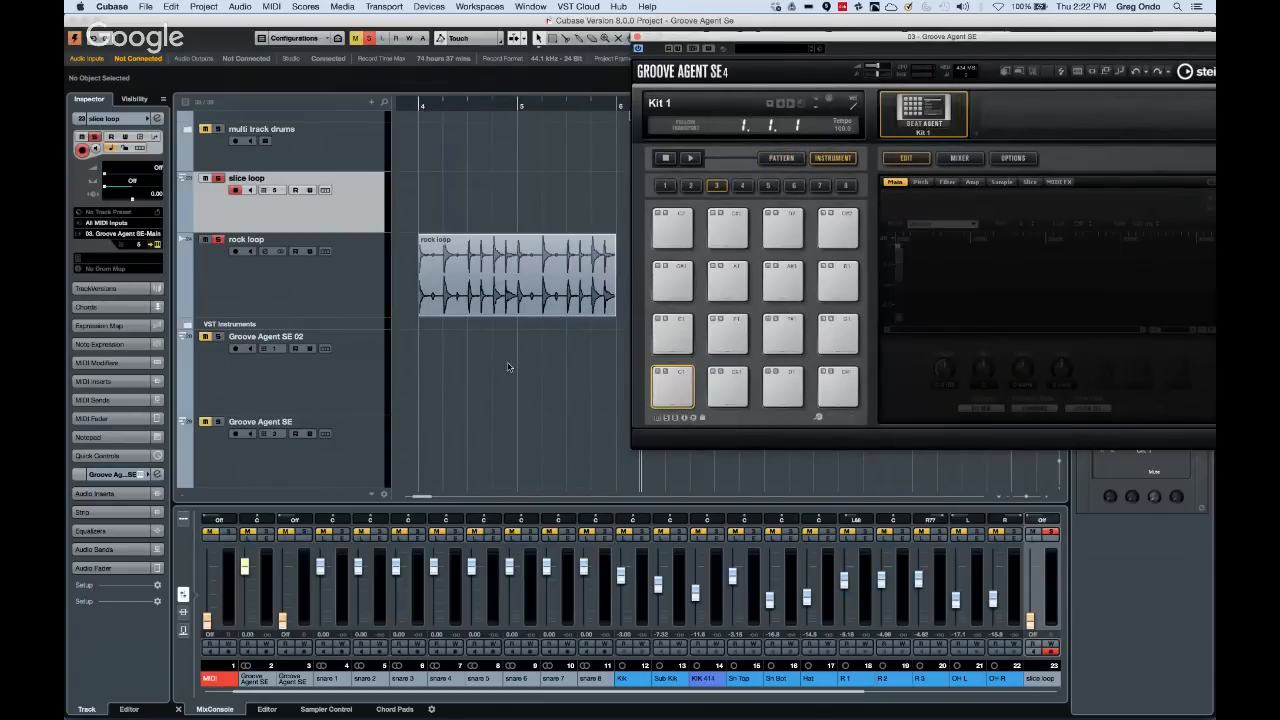
Load the rock loop event onto the first pad, C1, of Kit 1 in Groove Agent SE and audition it
left_click_drag(490, 287, 673, 384)
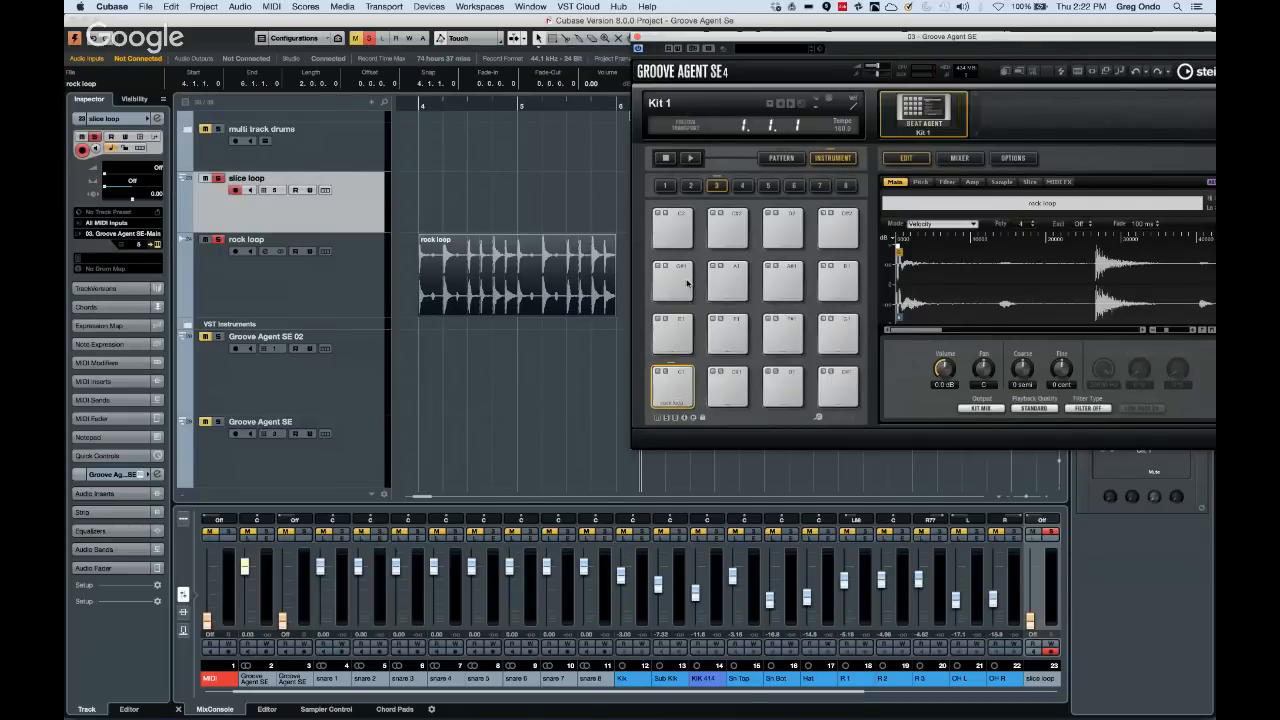
left_click(675, 383)
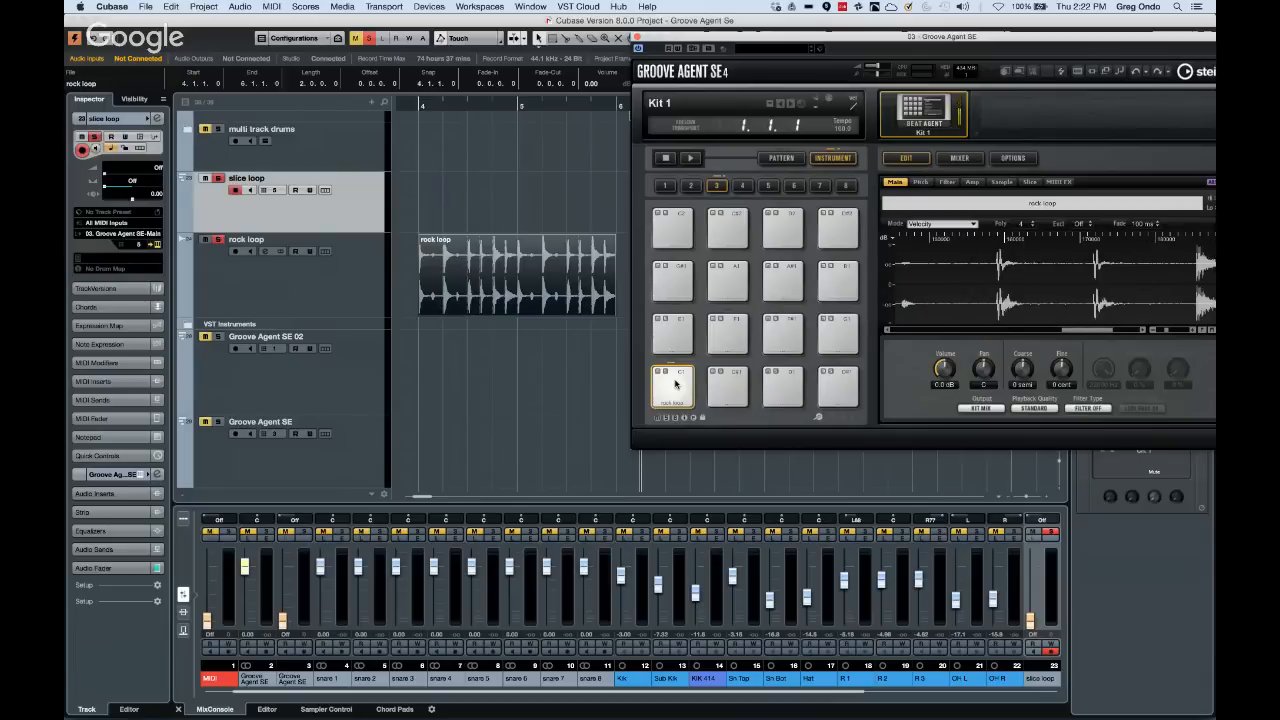
right_click(675, 383)
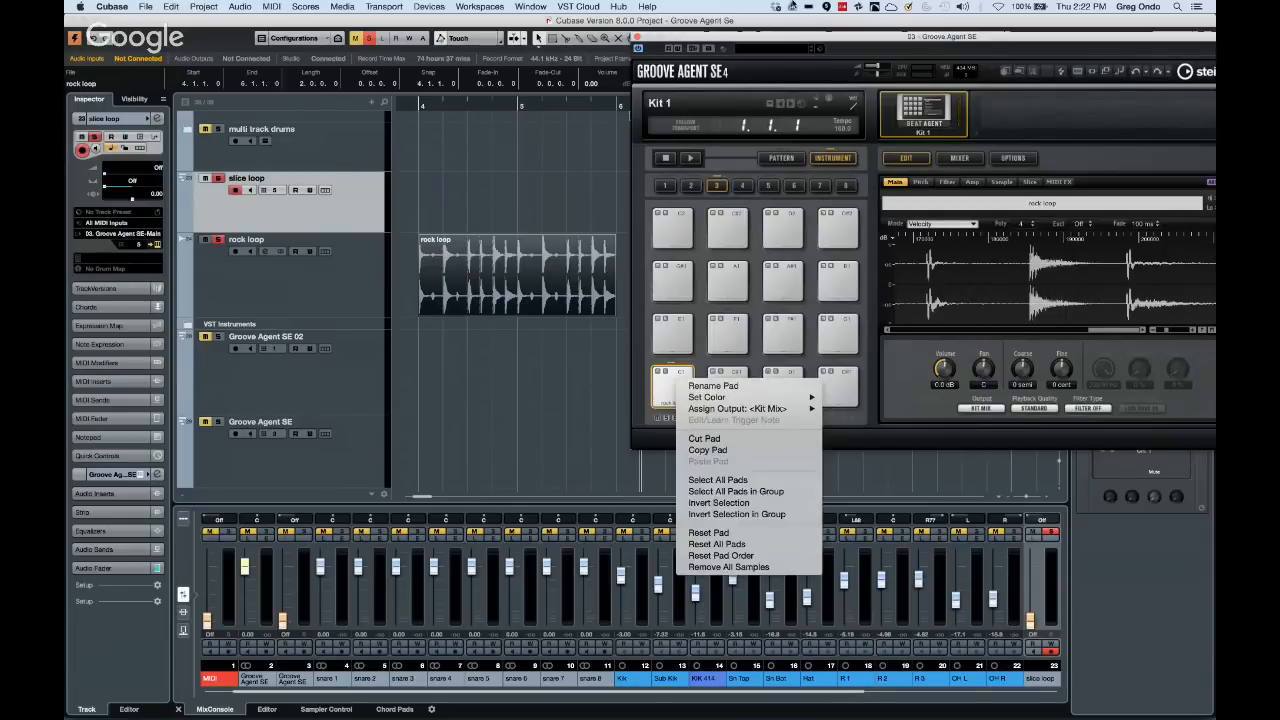
left_click(790, 42)
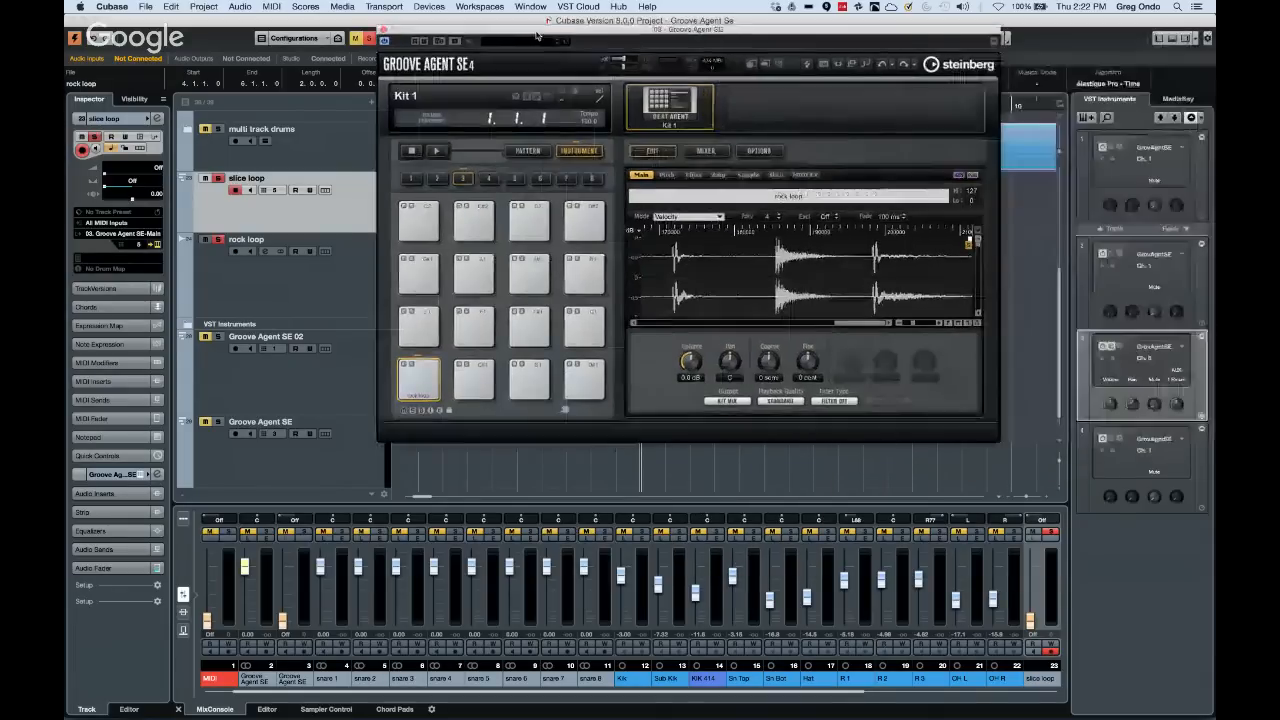
Slice the loaded rock loop across the pads, review the slicing modes and keep Transient mode
left_click_drag(790, 42, 530, 36)
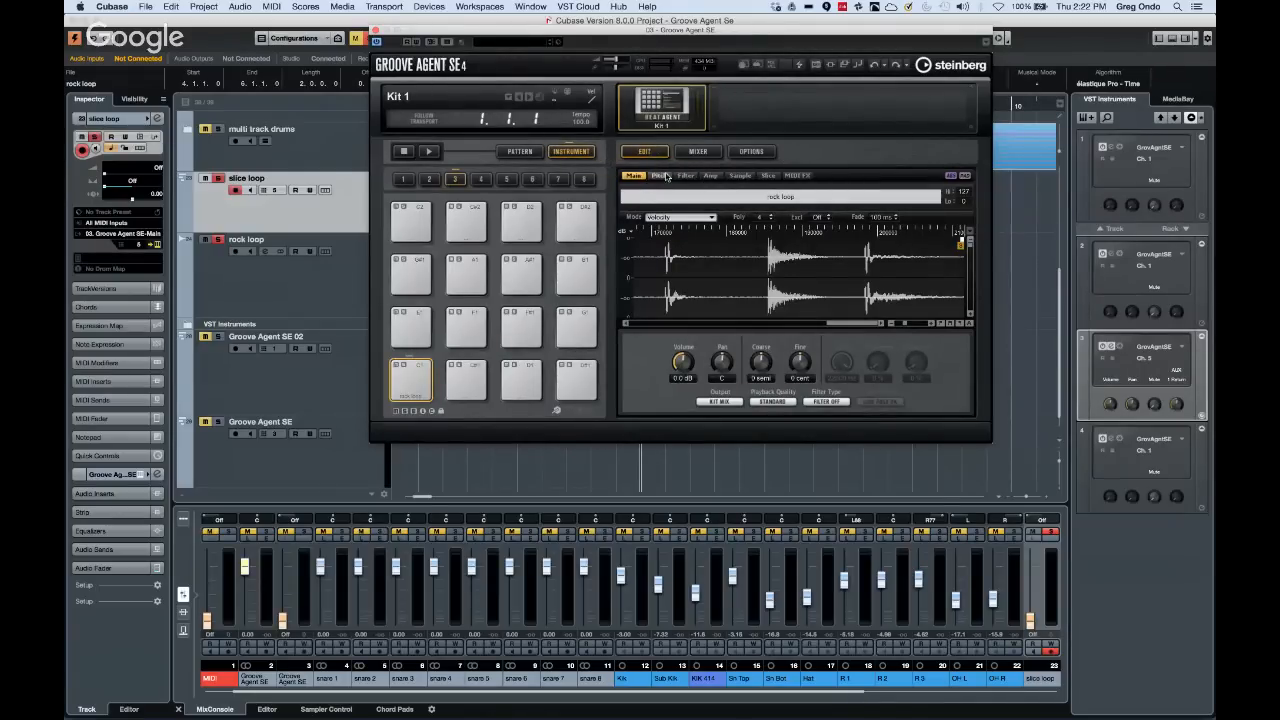
left_click(766, 176)
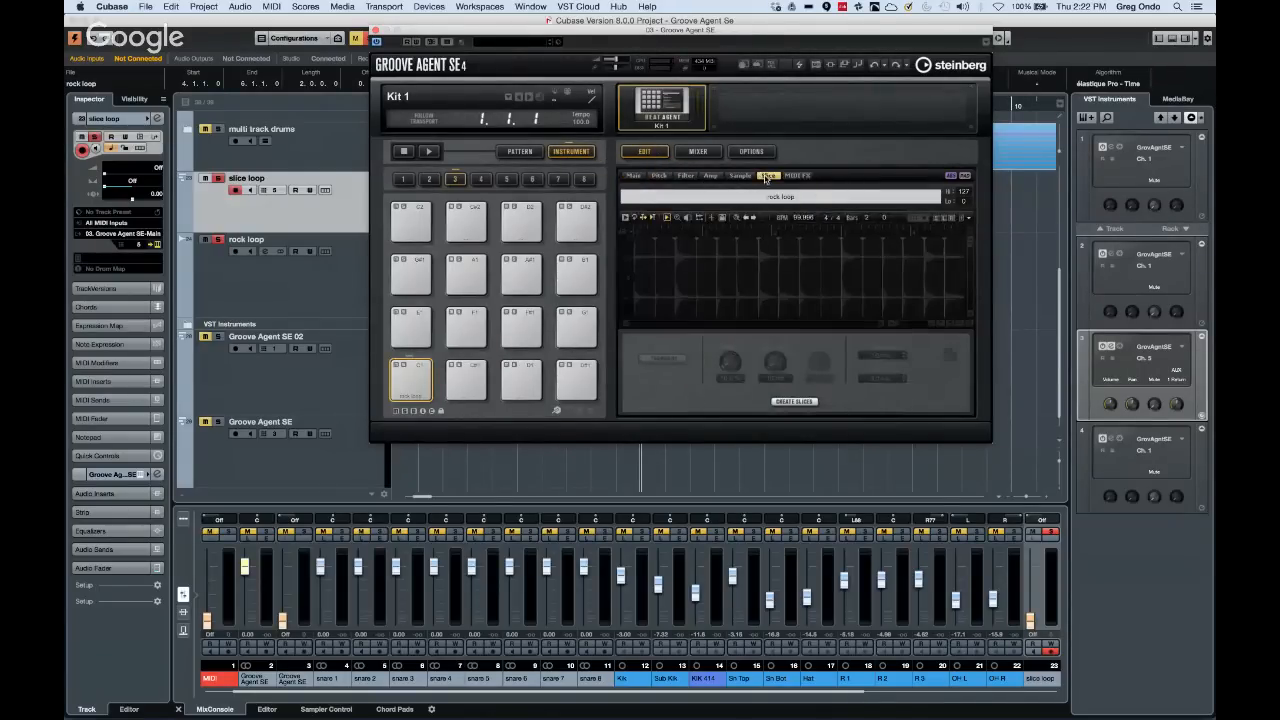
left_click(792, 402)
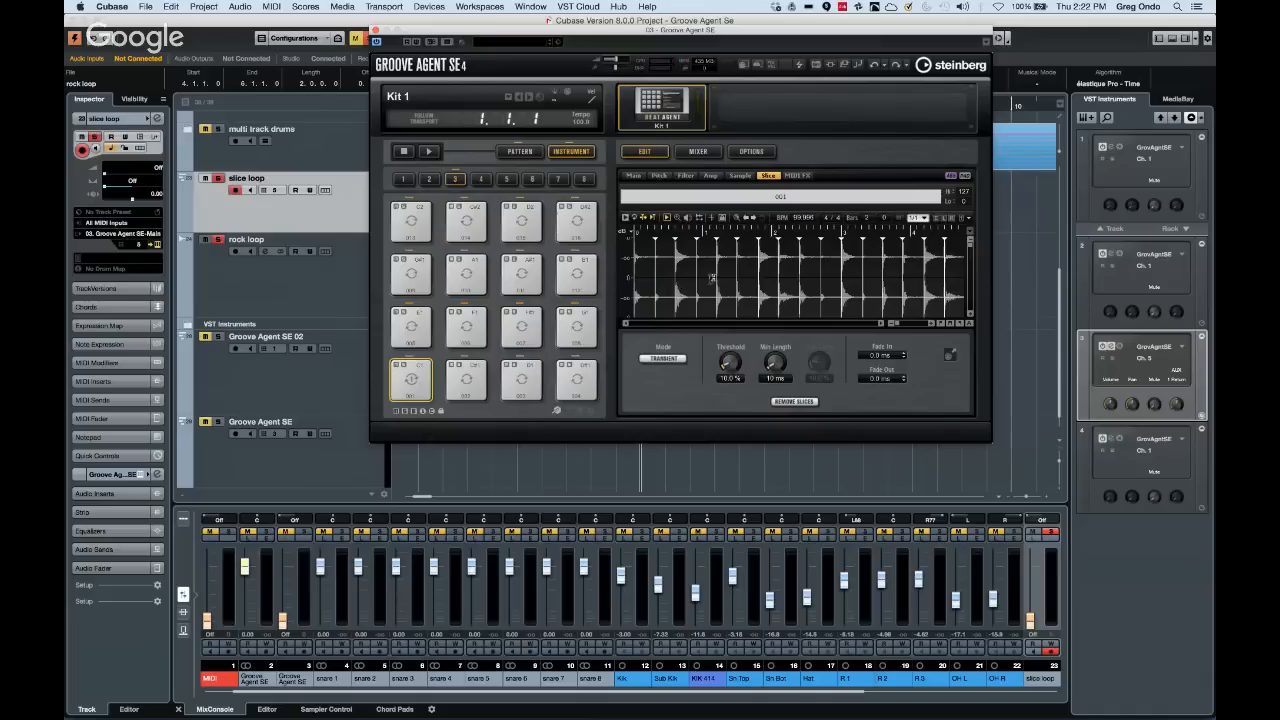
left_click(661, 359)
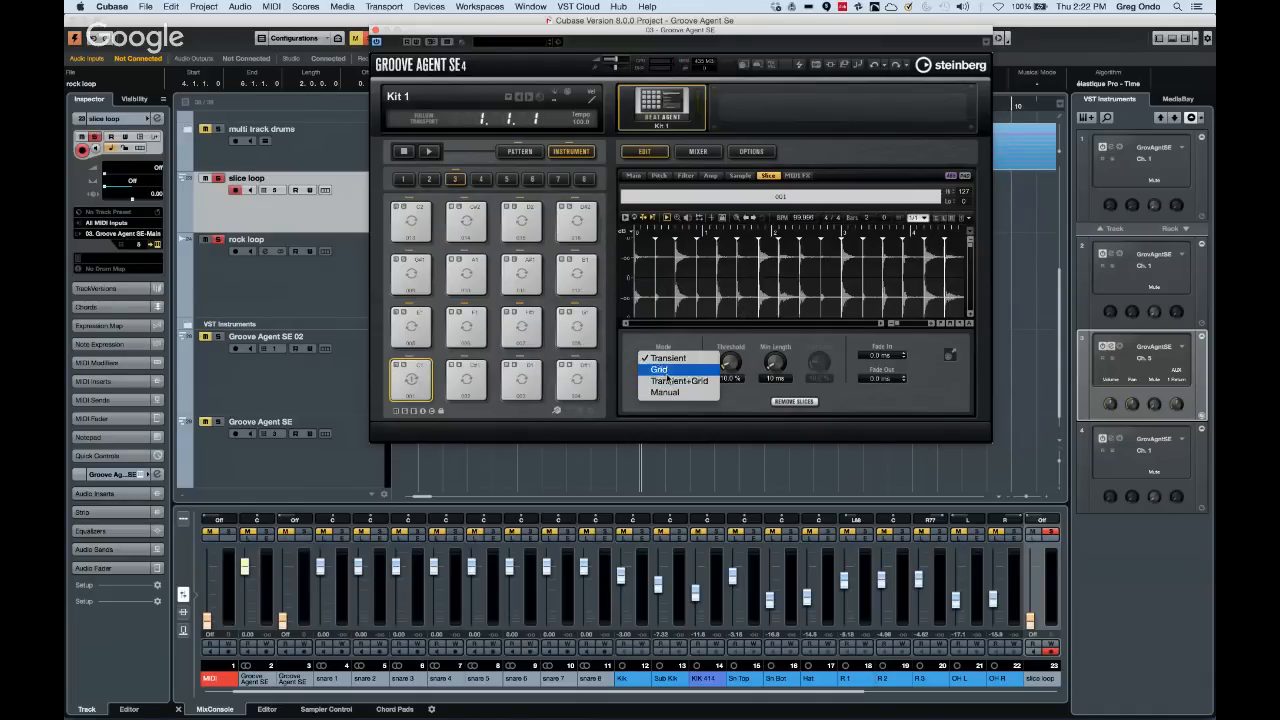
left_click(758, 346)
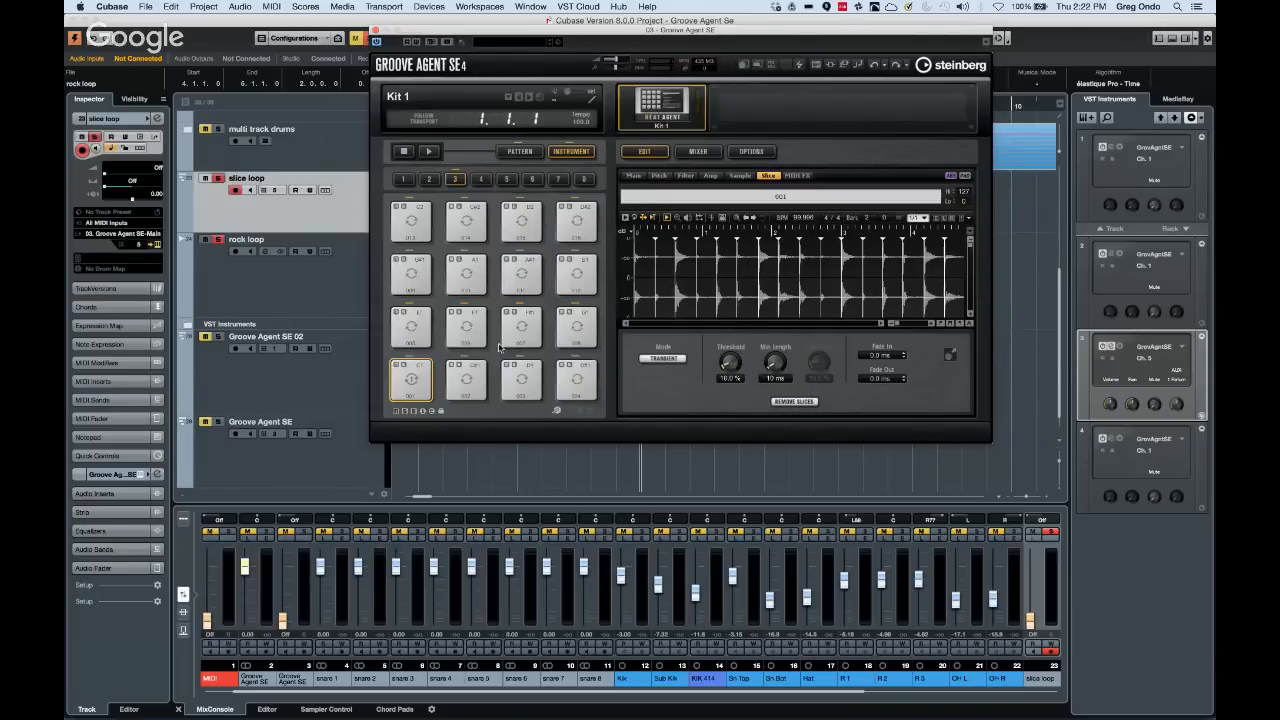
Show the pattern pads and play the rock loop pattern from its pad
left_click_drag(650, 30, 730, 66)
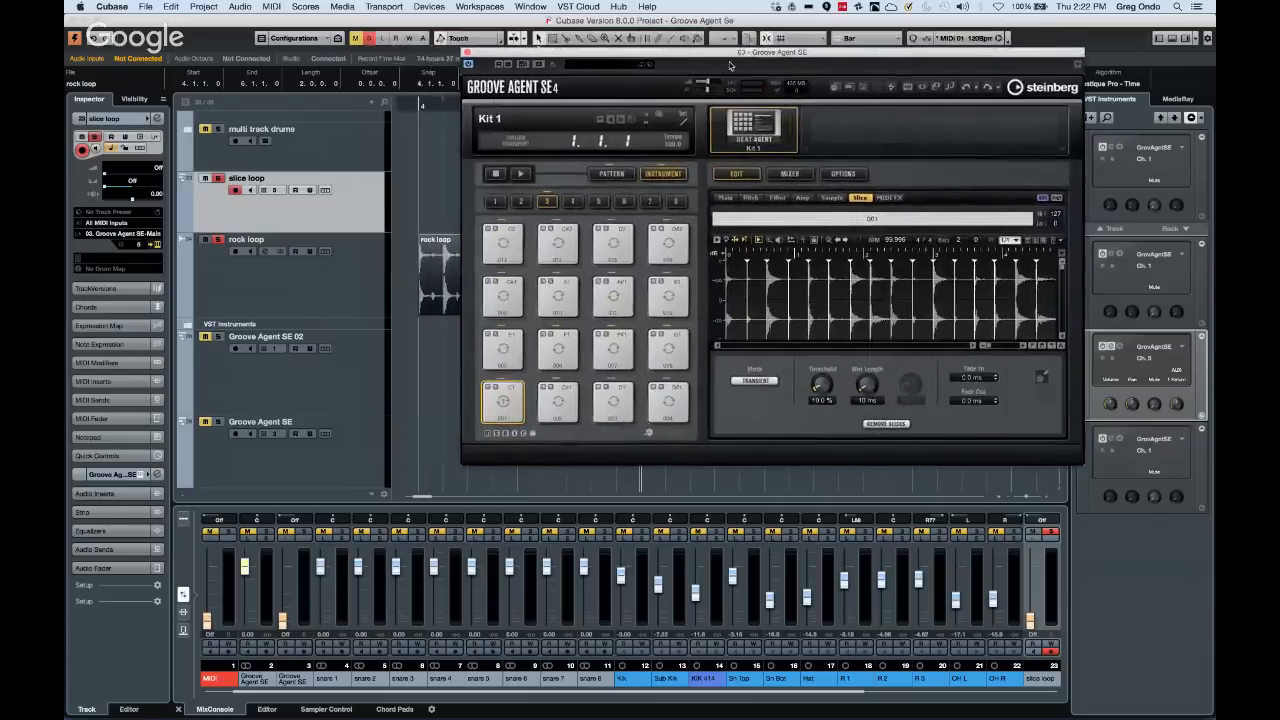
left_click(611, 173)
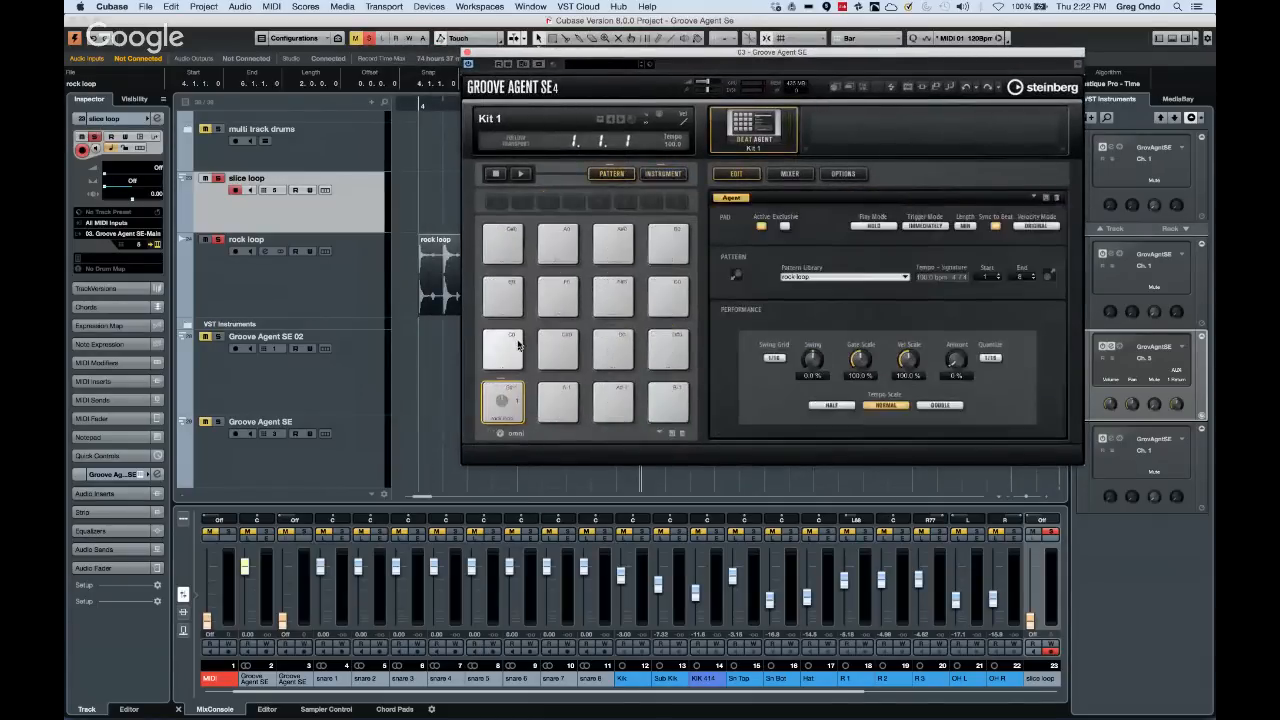
left_click(511, 401)
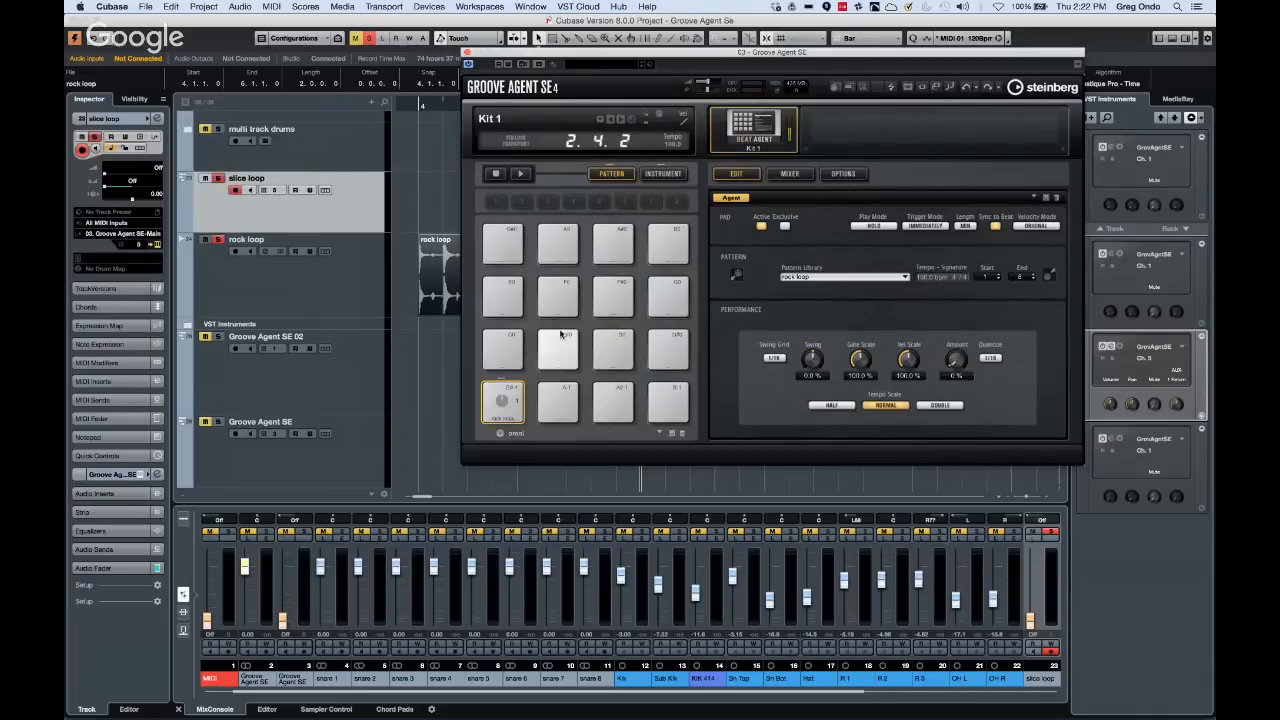
Return to the instrument pads and audition slices 001 to 016 one after another
left_click(662, 173)
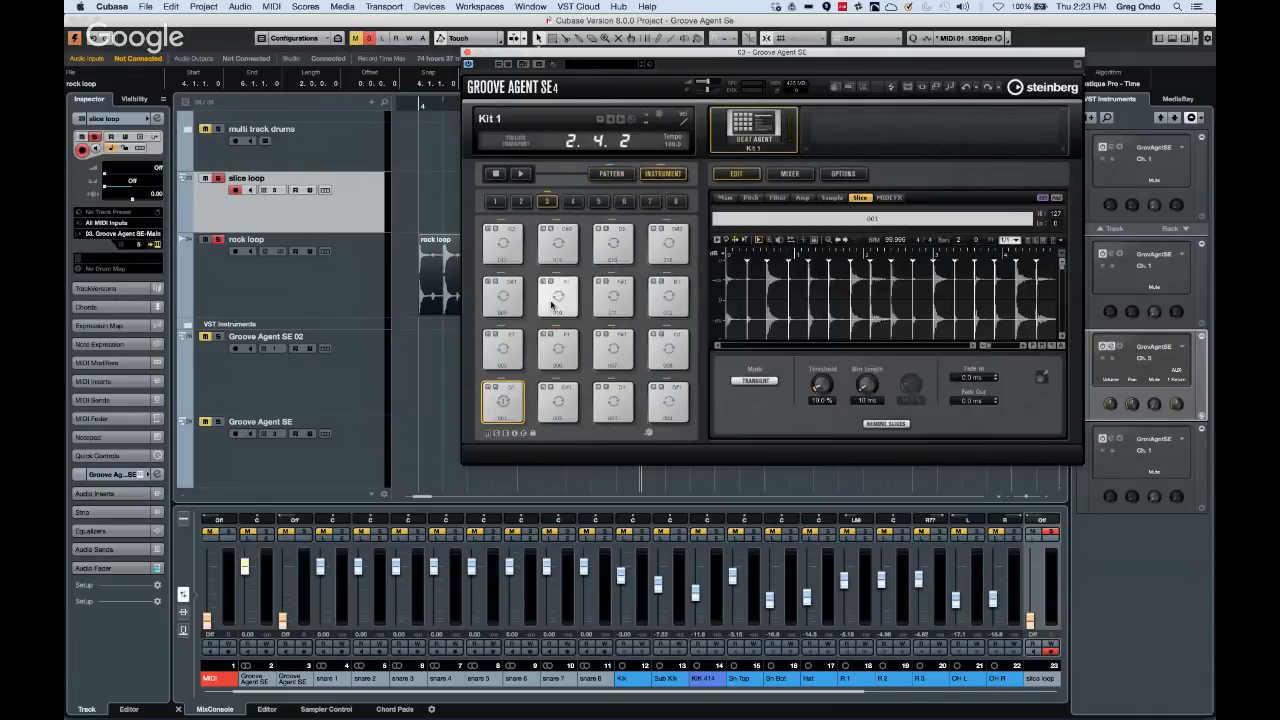
left_click(503, 400)
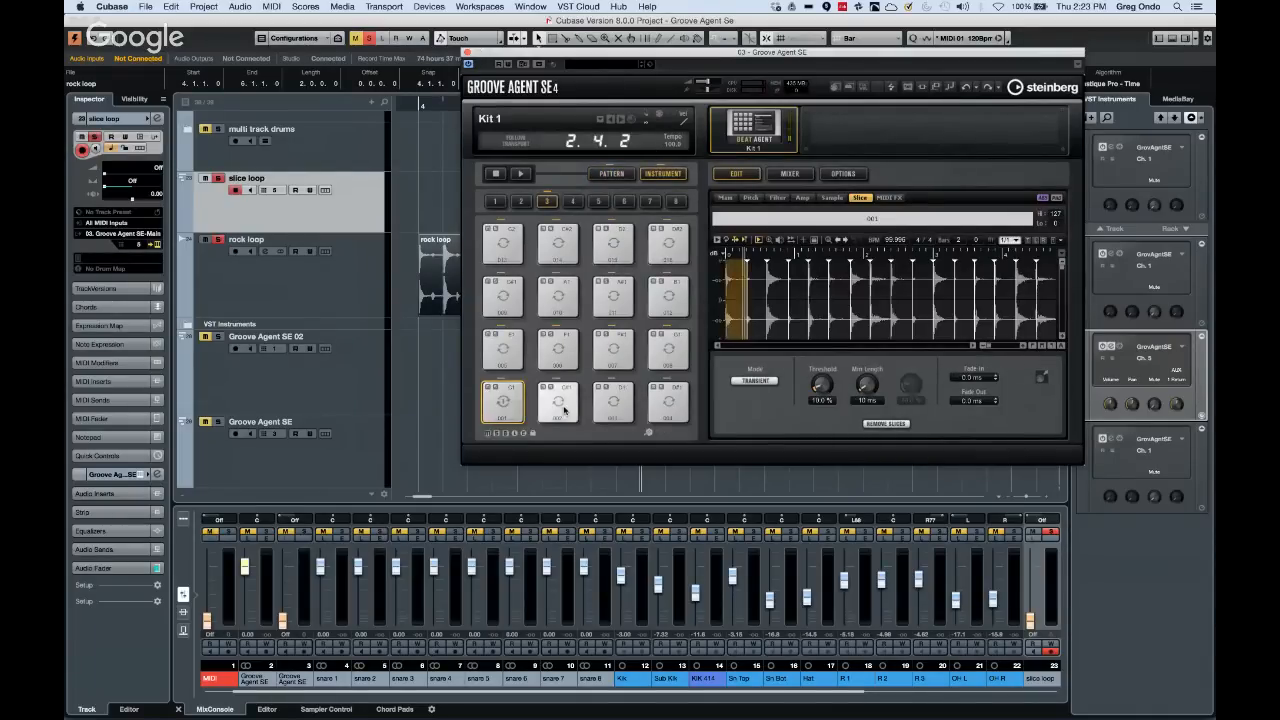
left_click(558, 405)
left_click(621, 398)
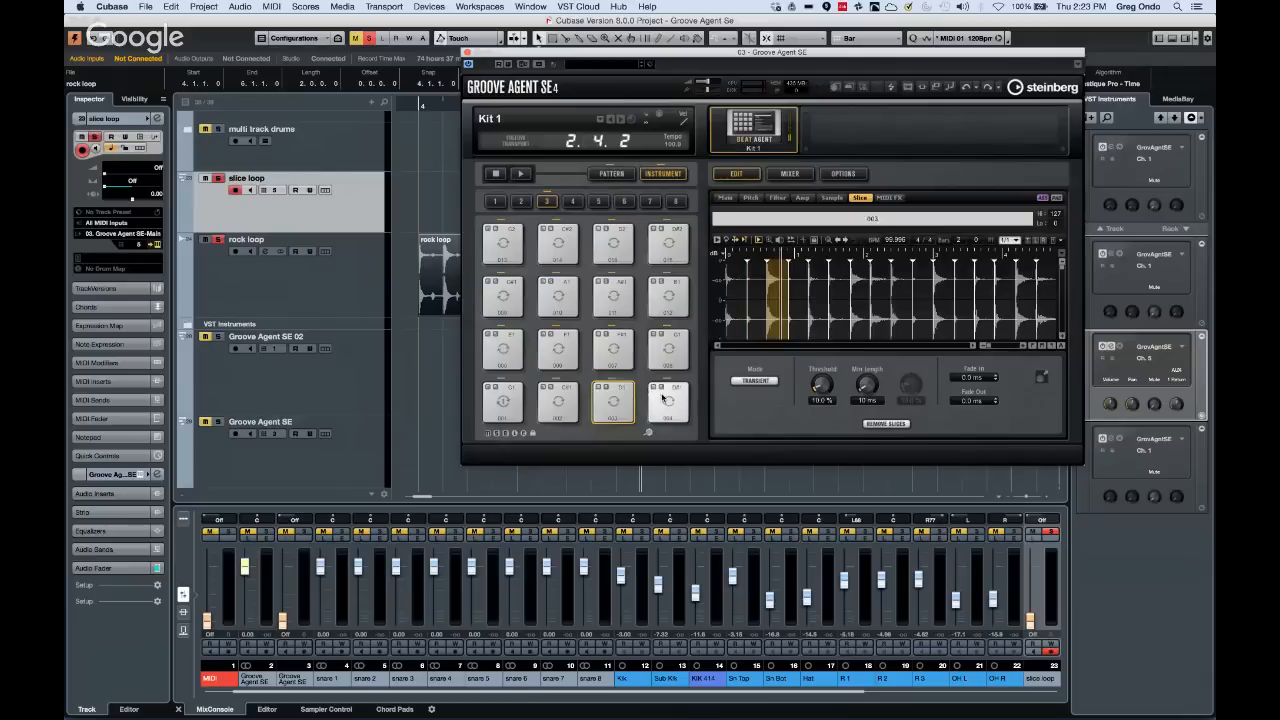
left_click(667, 400)
left_click(507, 348)
left_click(558, 348)
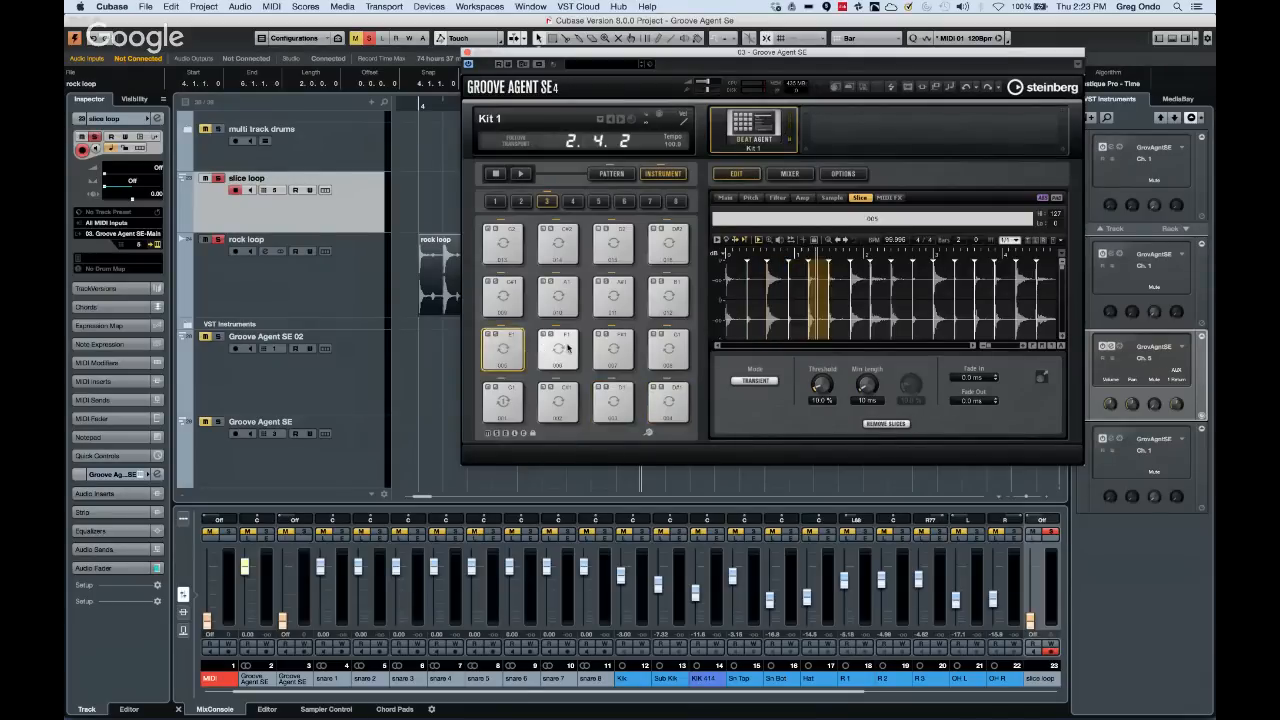
left_click(613, 348)
left_click(667, 345)
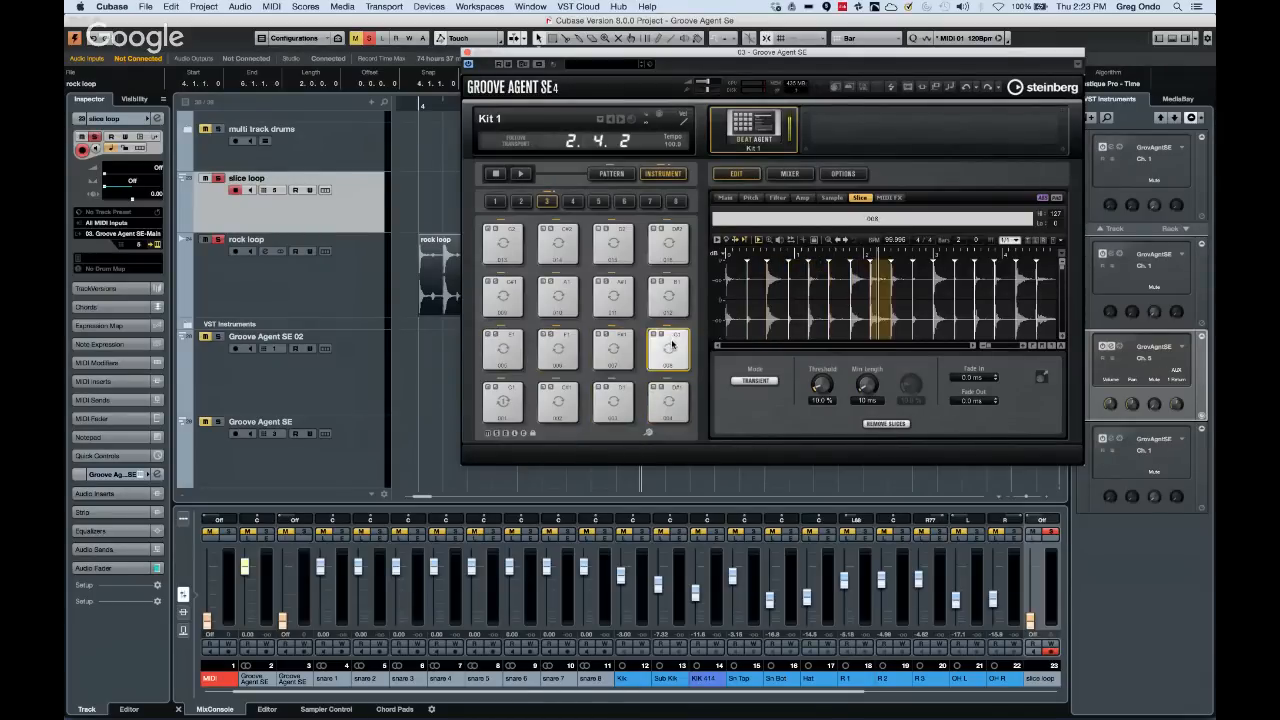
left_click(503, 296)
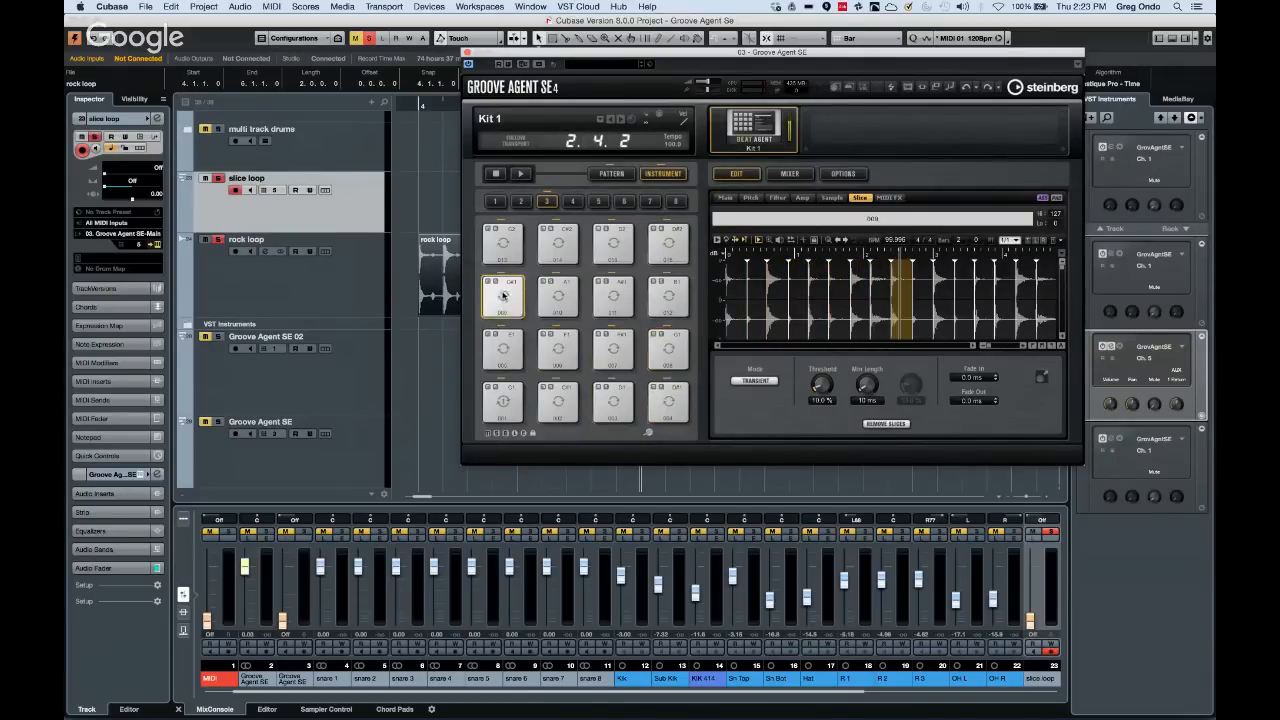
left_click(557, 296)
left_click(620, 298)
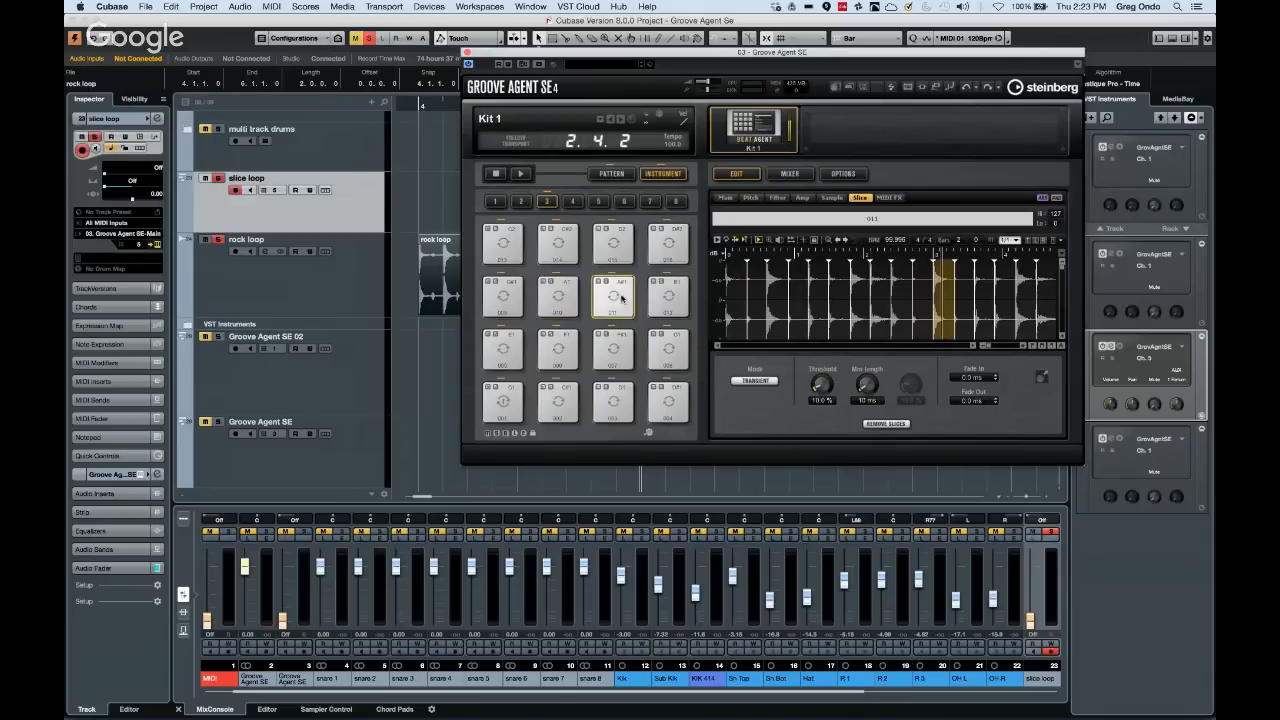
left_click(660, 299)
left_click(516, 246)
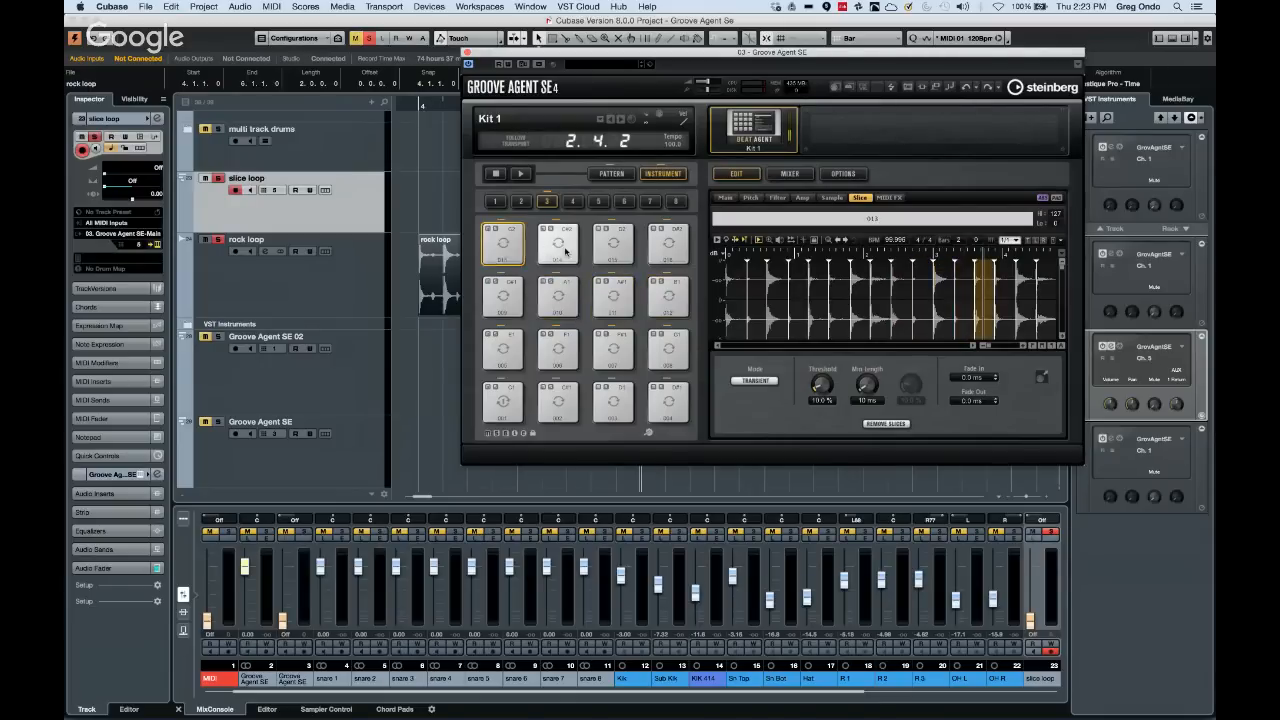
left_click(568, 250)
left_click(620, 246)
left_click(668, 243)
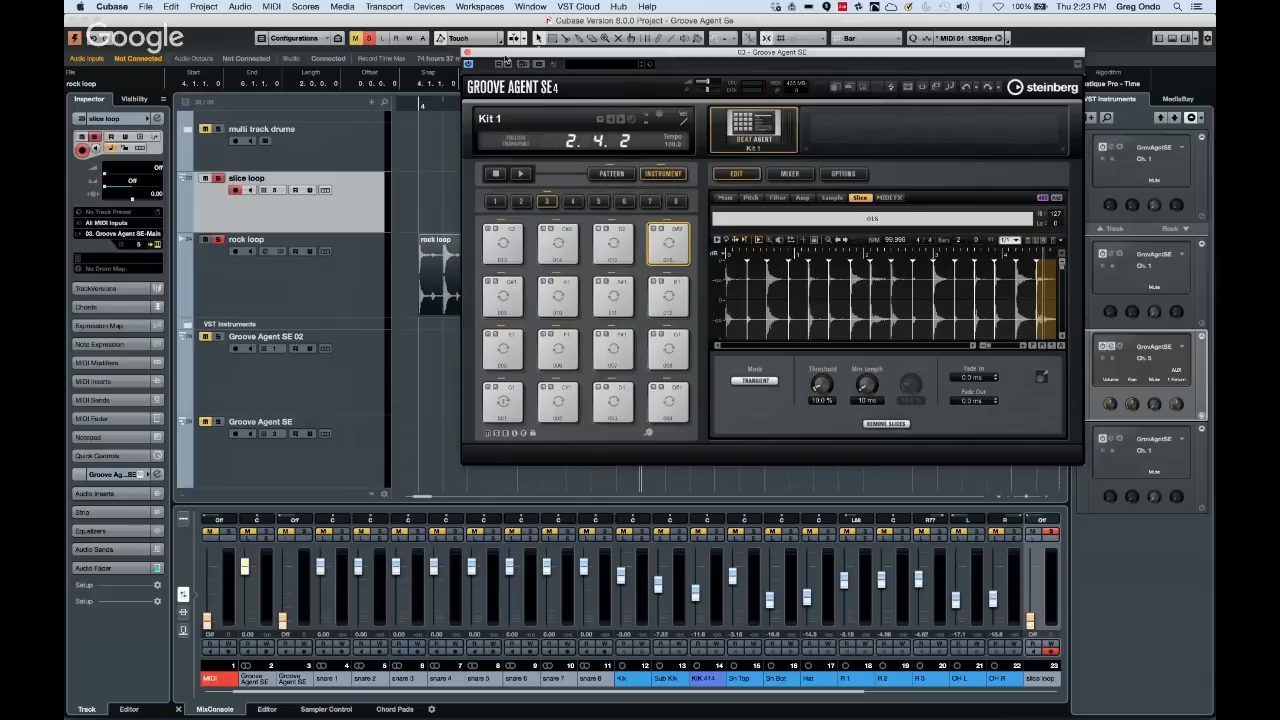
Place the rock loop pattern from its pattern pad on the slice loop track as a MIDI part starting at bar 6
left_click_drag(505, 58, 685, 78)
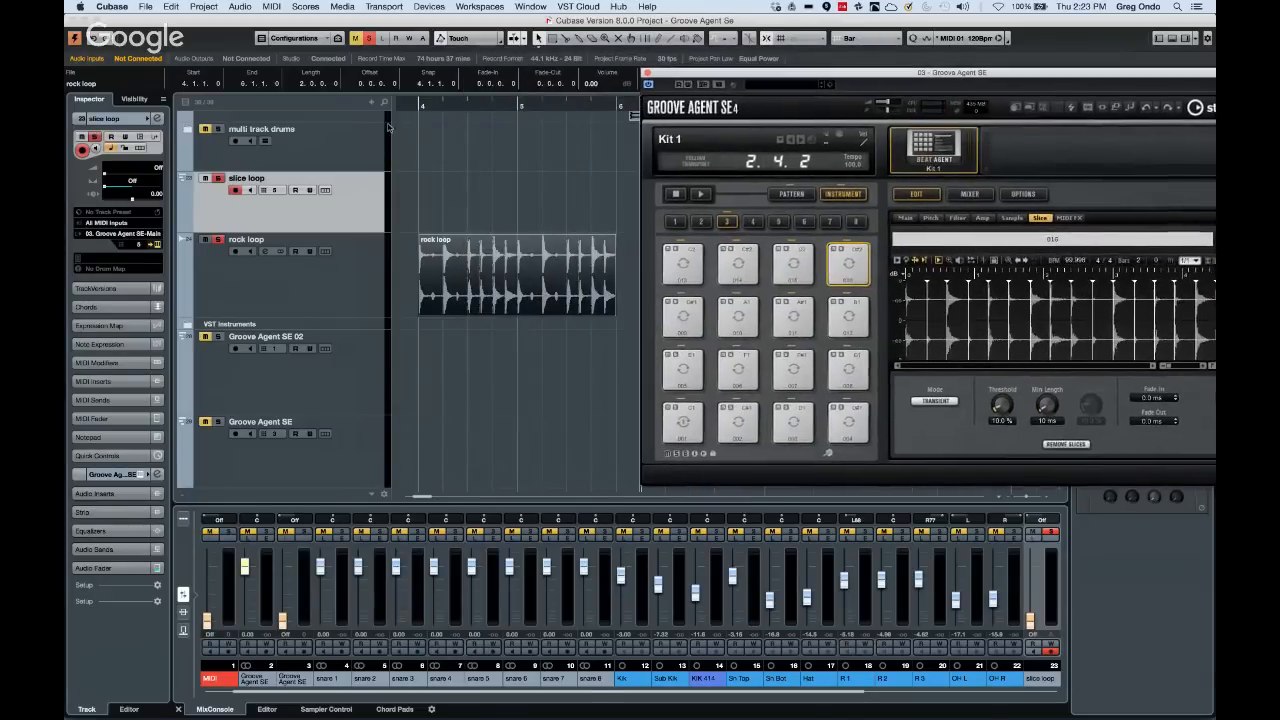
left_click_drag(415, 105, 413, 94)
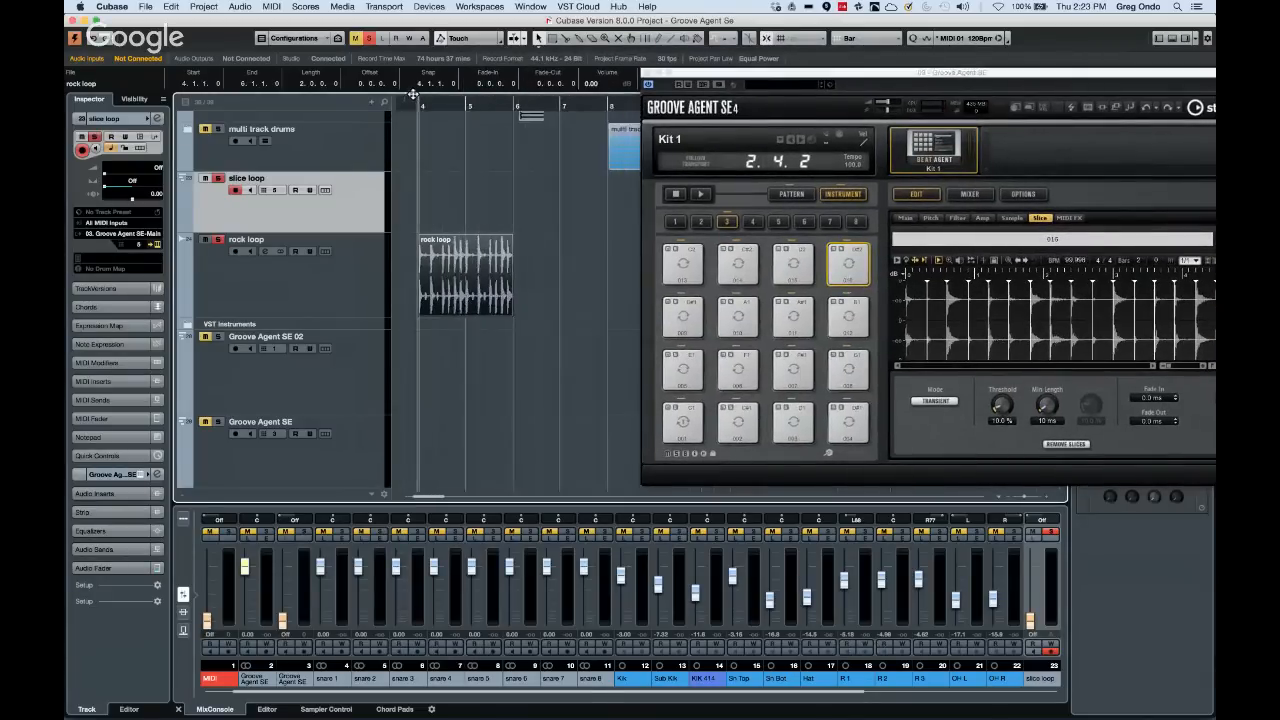
left_click(792, 194)
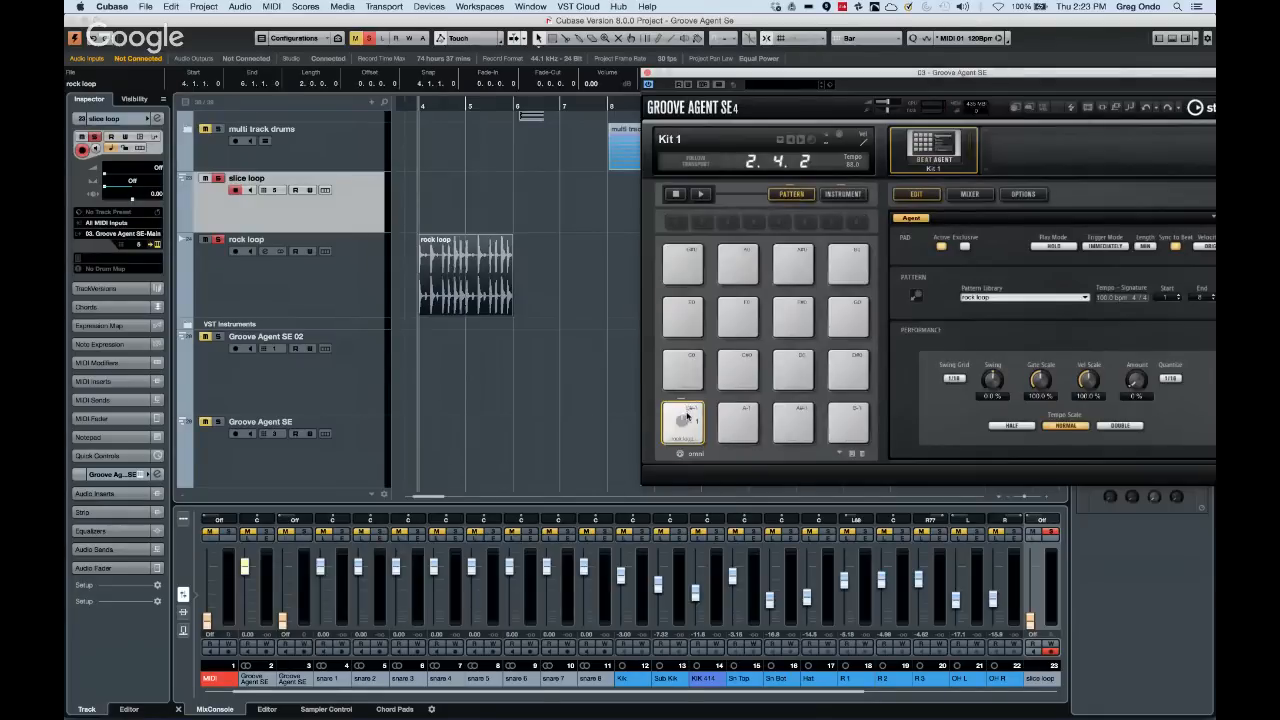
left_click_drag(684, 420, 513, 196)
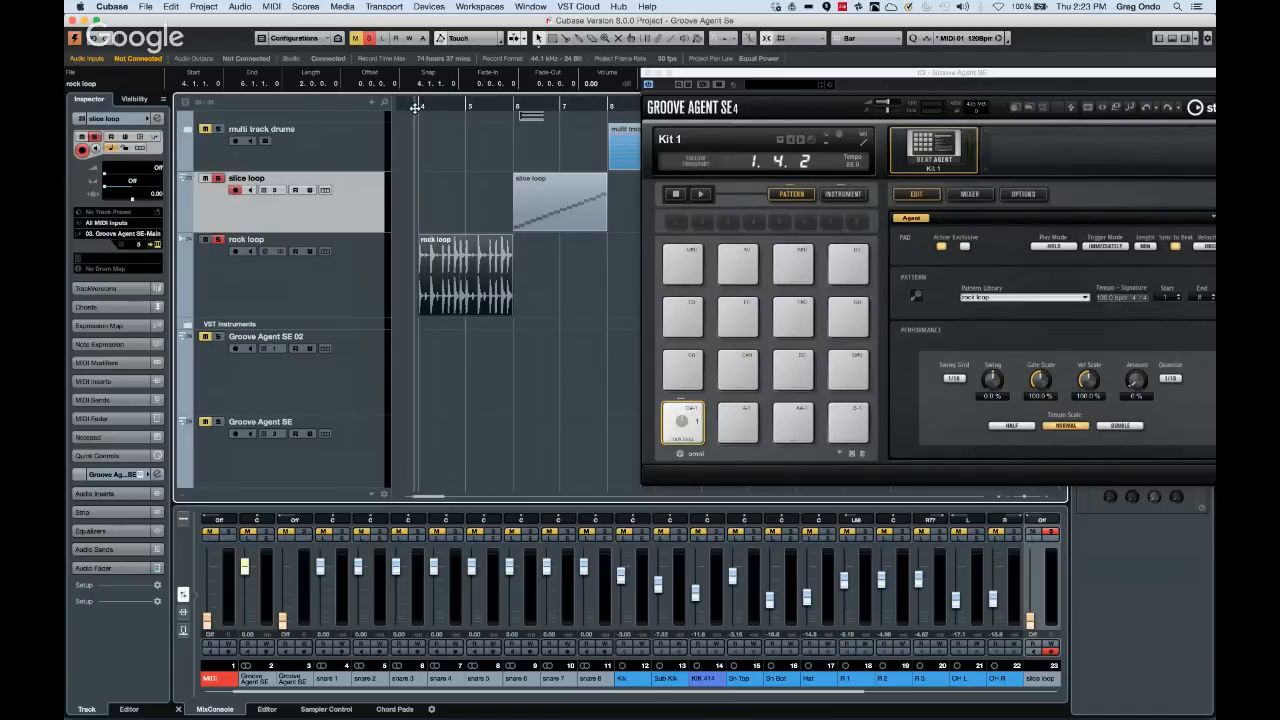
Play the slice loop part following the rock loop event, and return Groove Agent SE to the instrument pads
key("space")
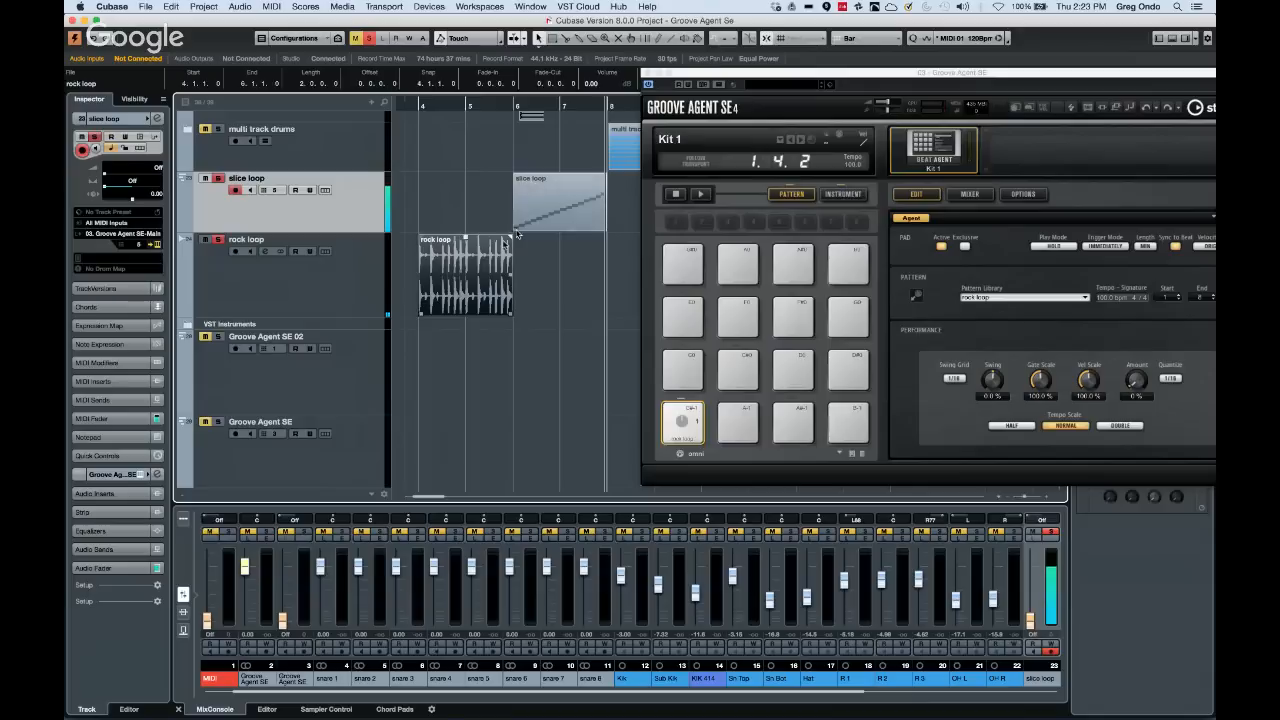
left_click(829, 195)
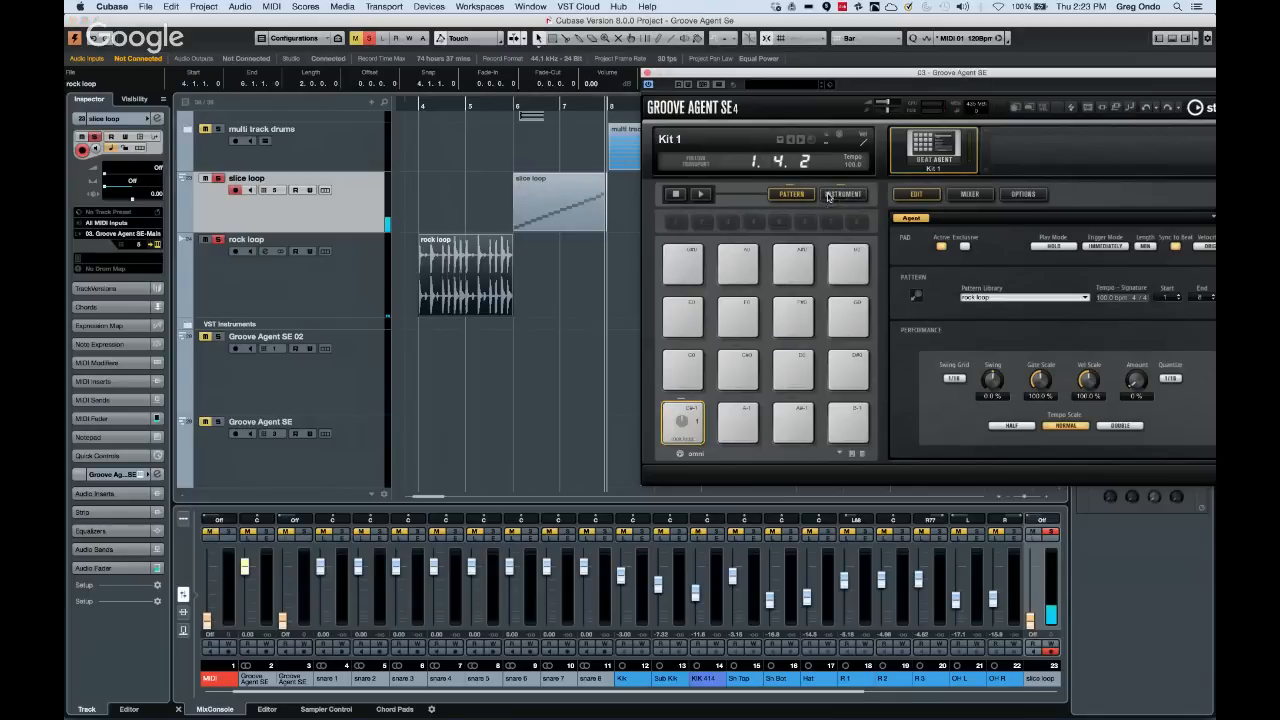
left_click(516, 106)
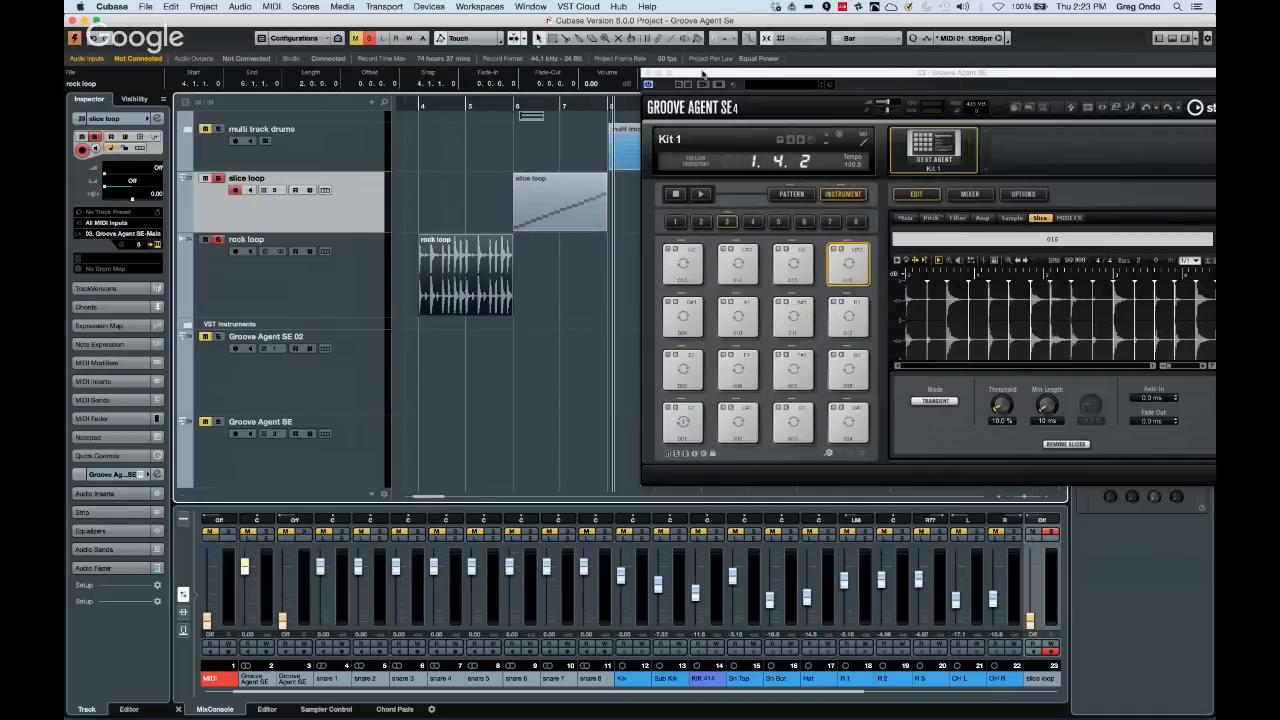
Repeat the slice loop part three times so the copies run back to back from bar 8 to bar 14
left_click_drag(703, 75, 780, 185)
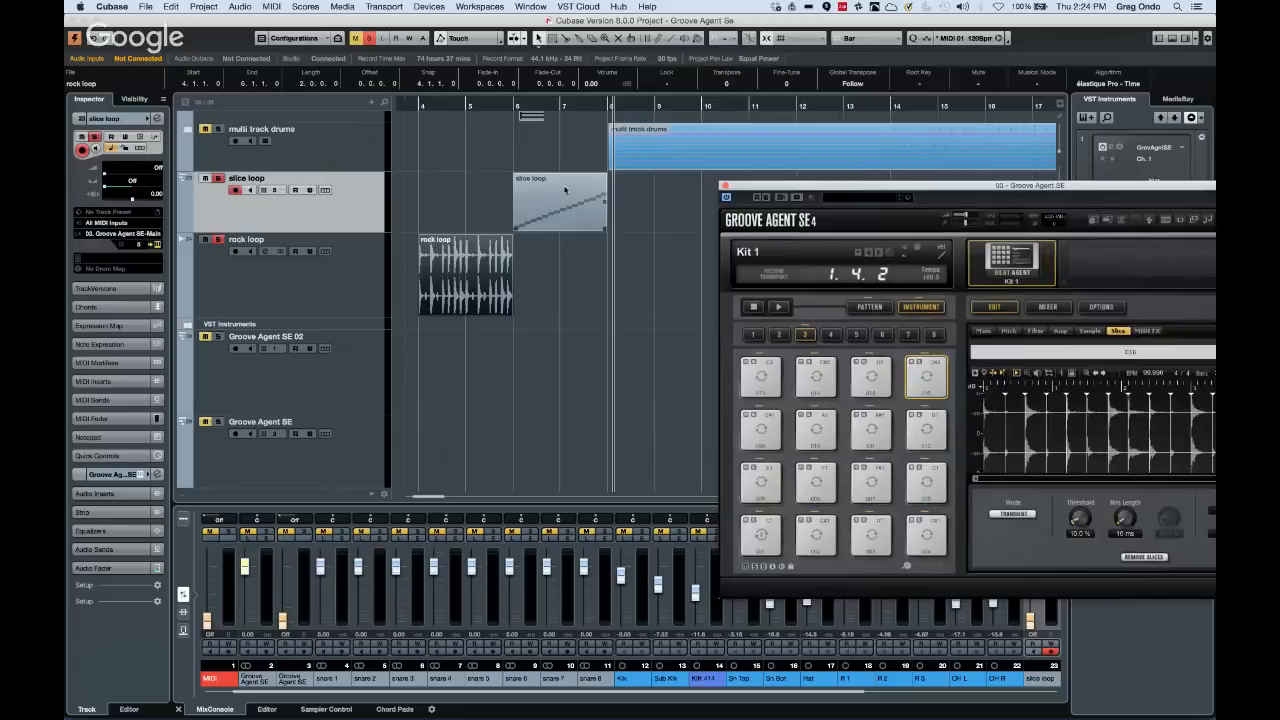
left_click(564, 191)
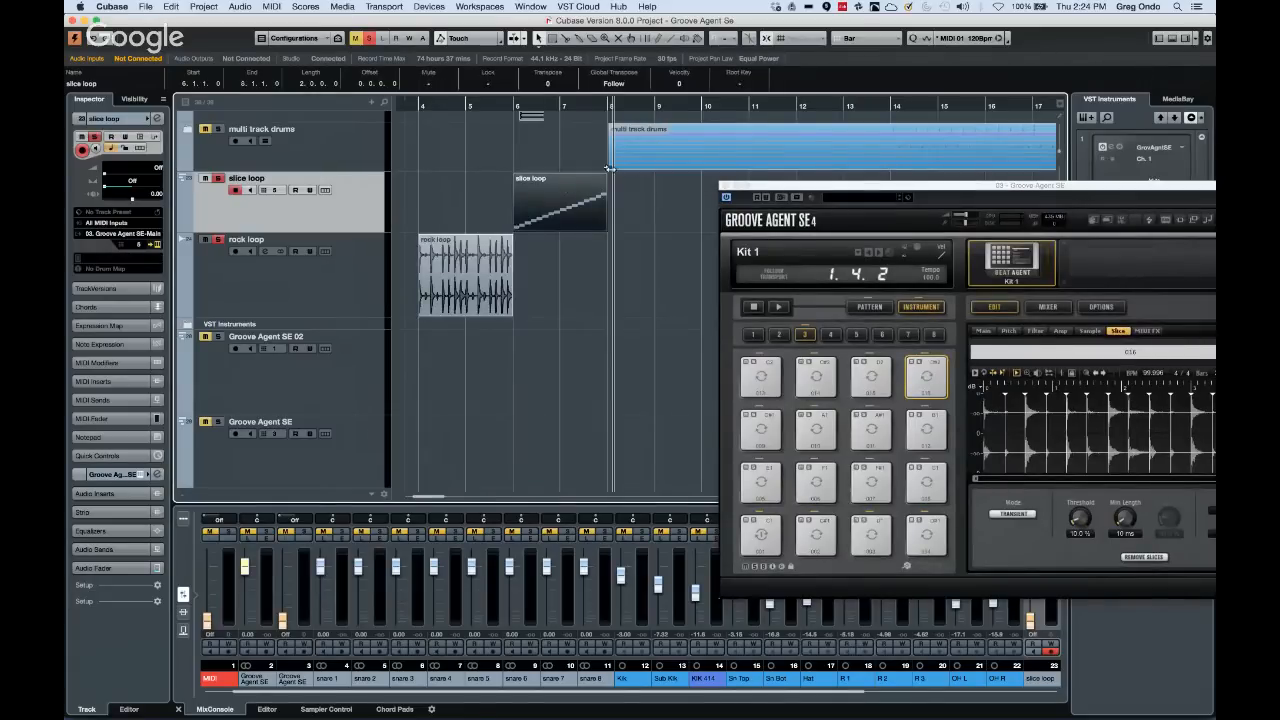
key("g")
key("g")
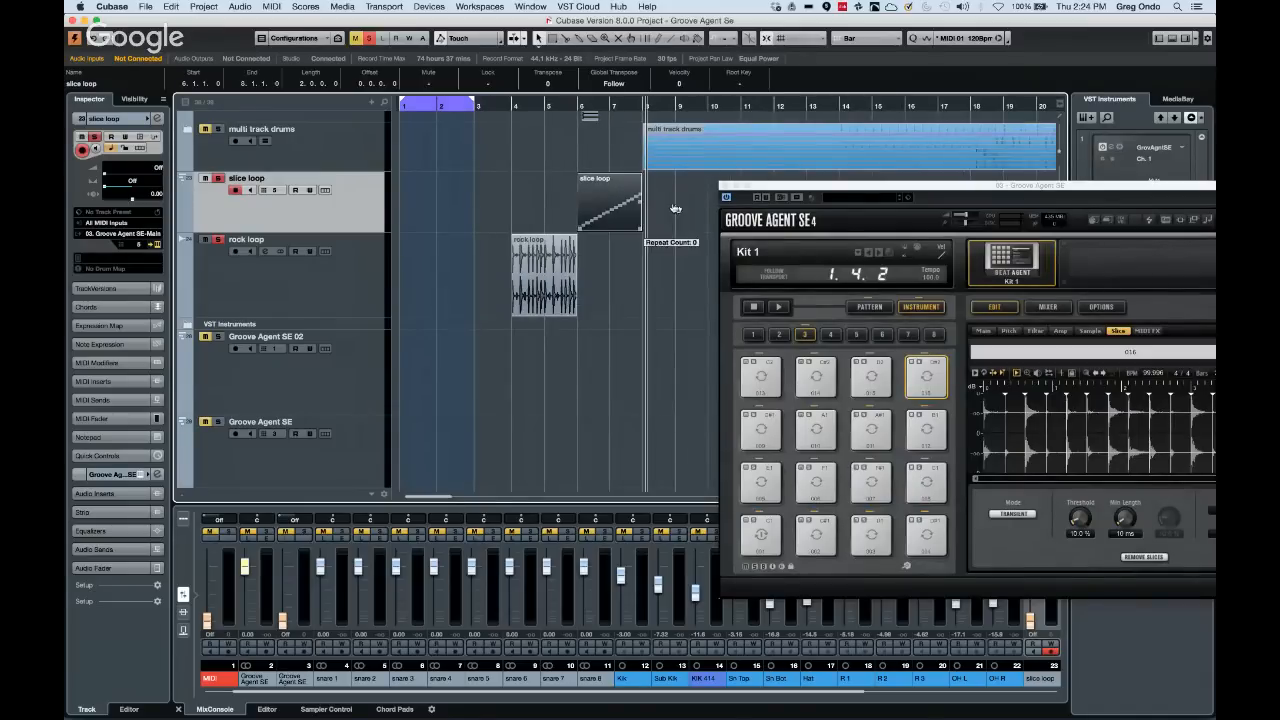
key("super+d")
key("super+d")
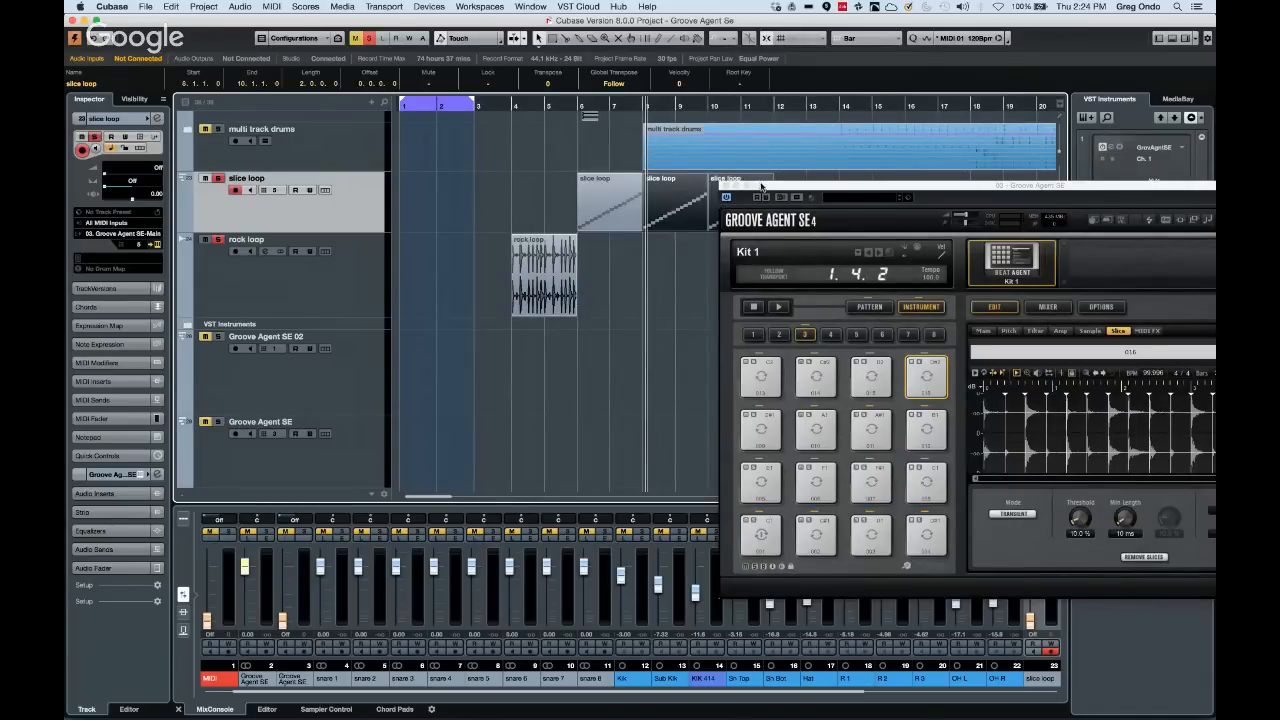
left_click_drag(762, 187, 706, 271)
left_click(770, 206)
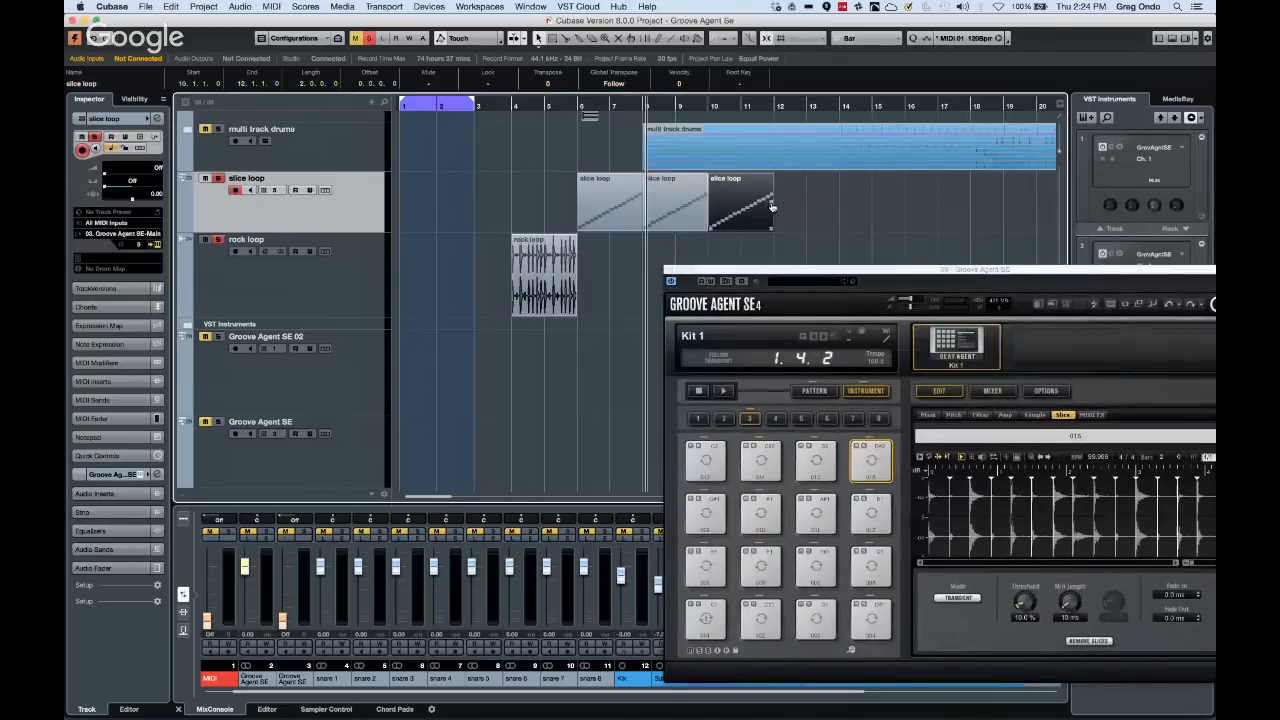
key("super+d")
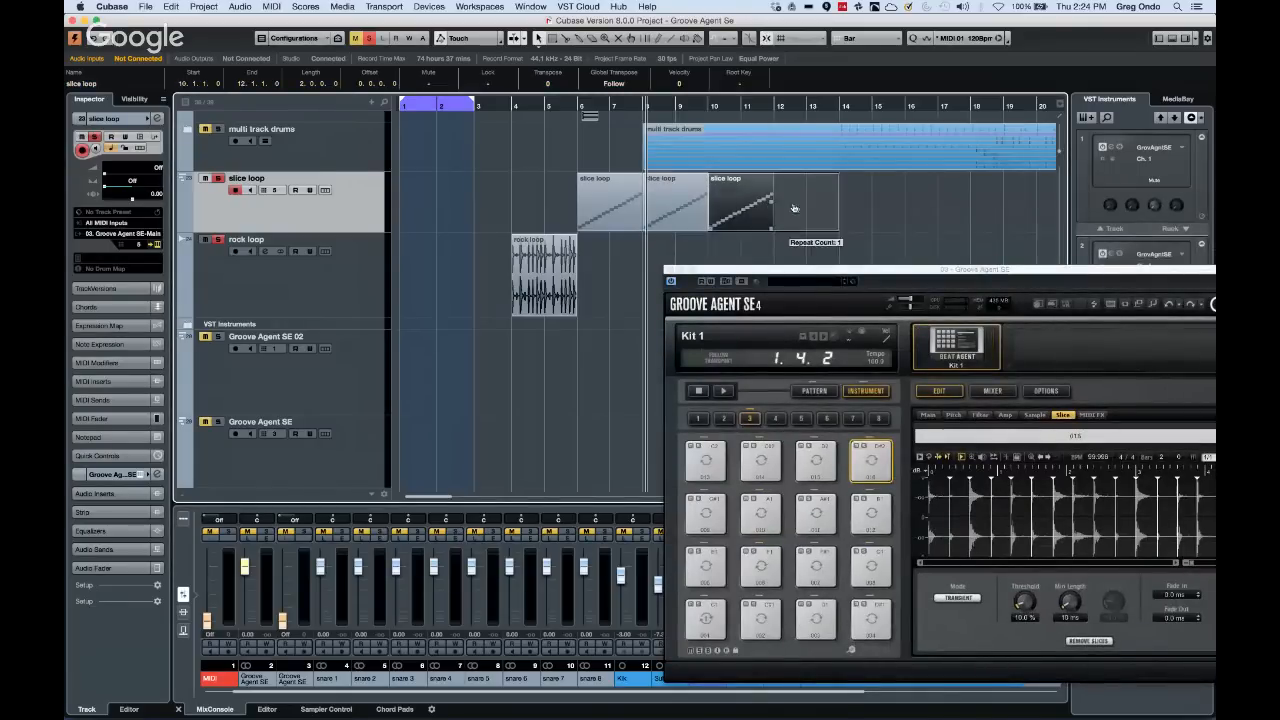
Open the slice loop part at bar 8 in a separate Key Editor window, with the Groove Agent SE window closed
double_click(680, 214)
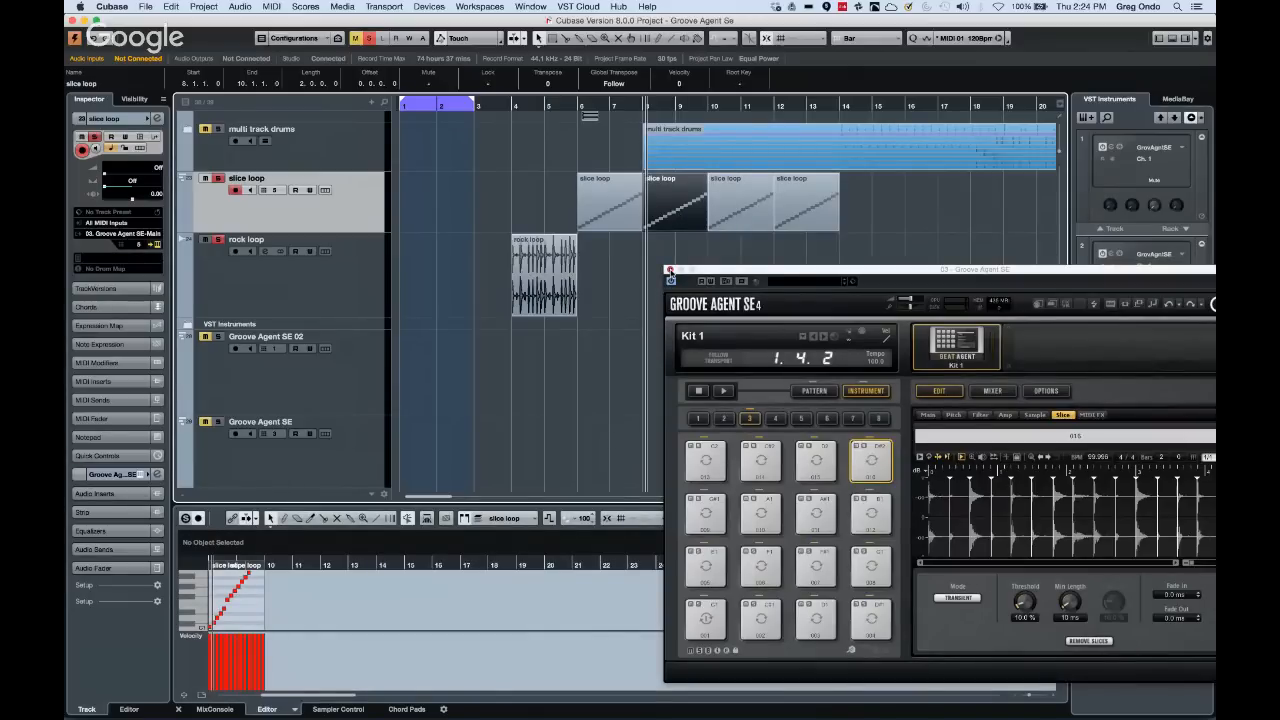
left_click(670, 271)
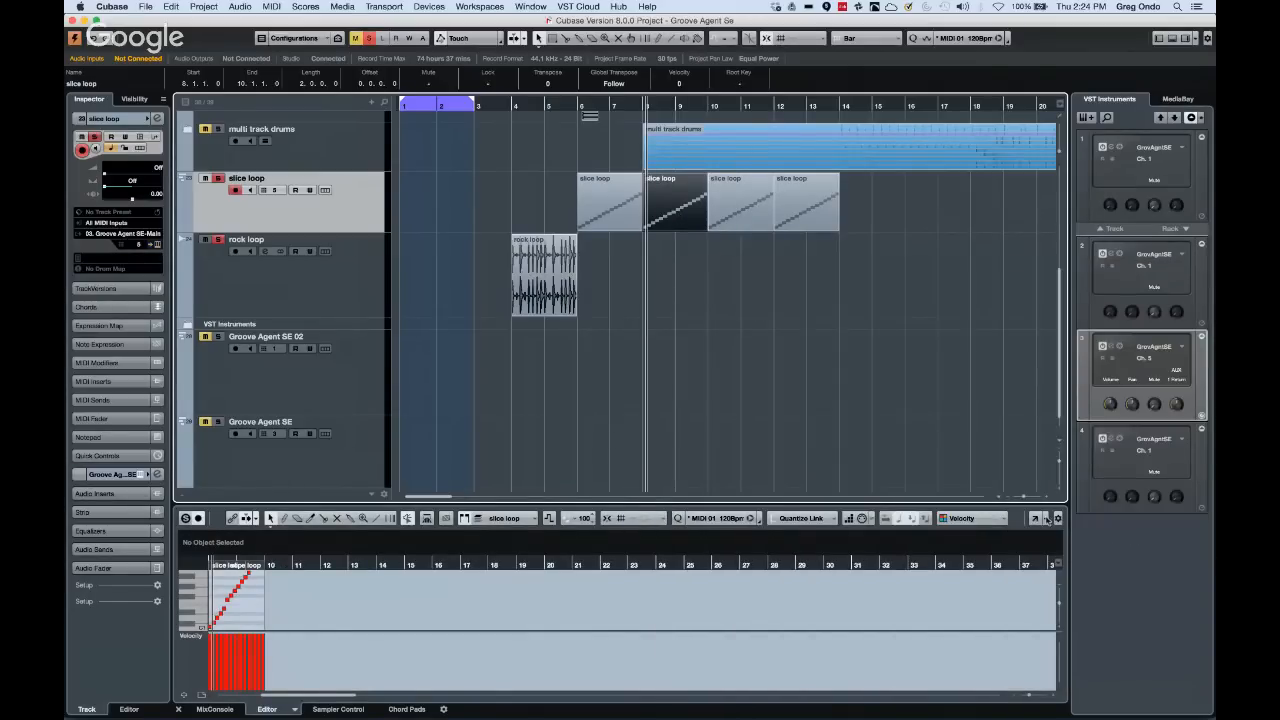
left_click(1036, 518)
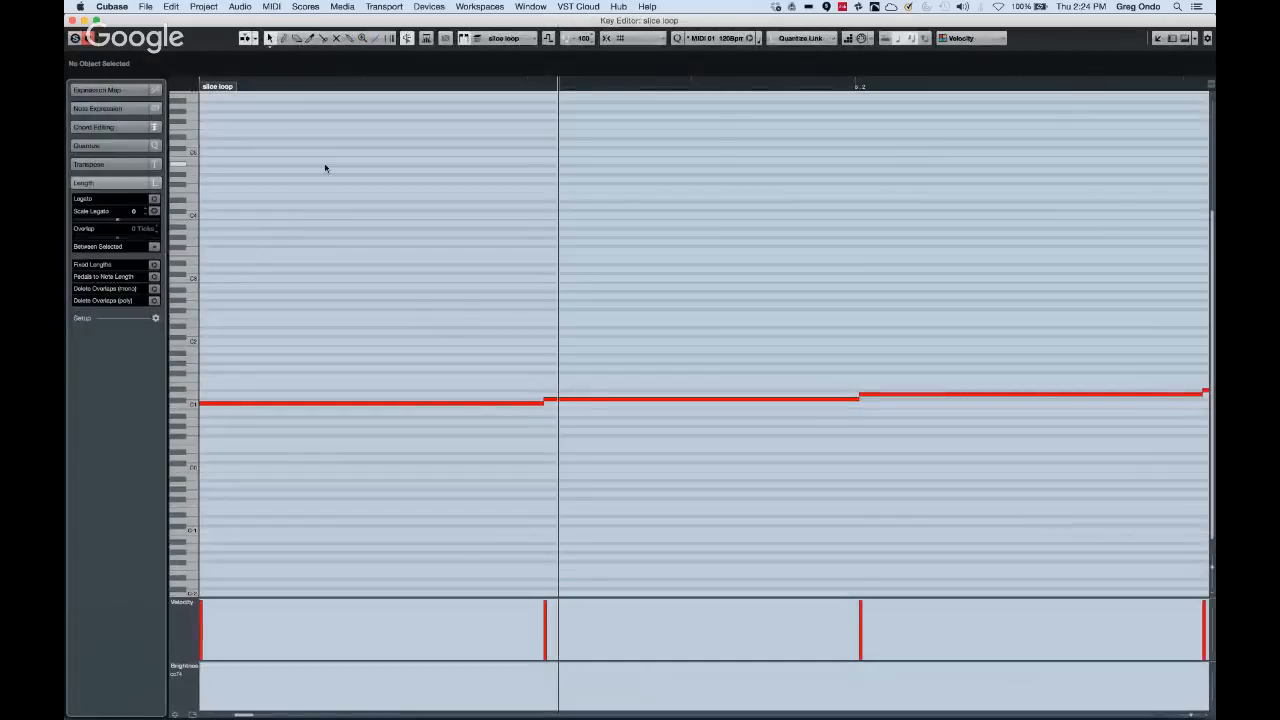
Transpose the part's first note up to D1 and its third note down to C1
key("g")
key("g")
key("g")
key("g")
key("g")
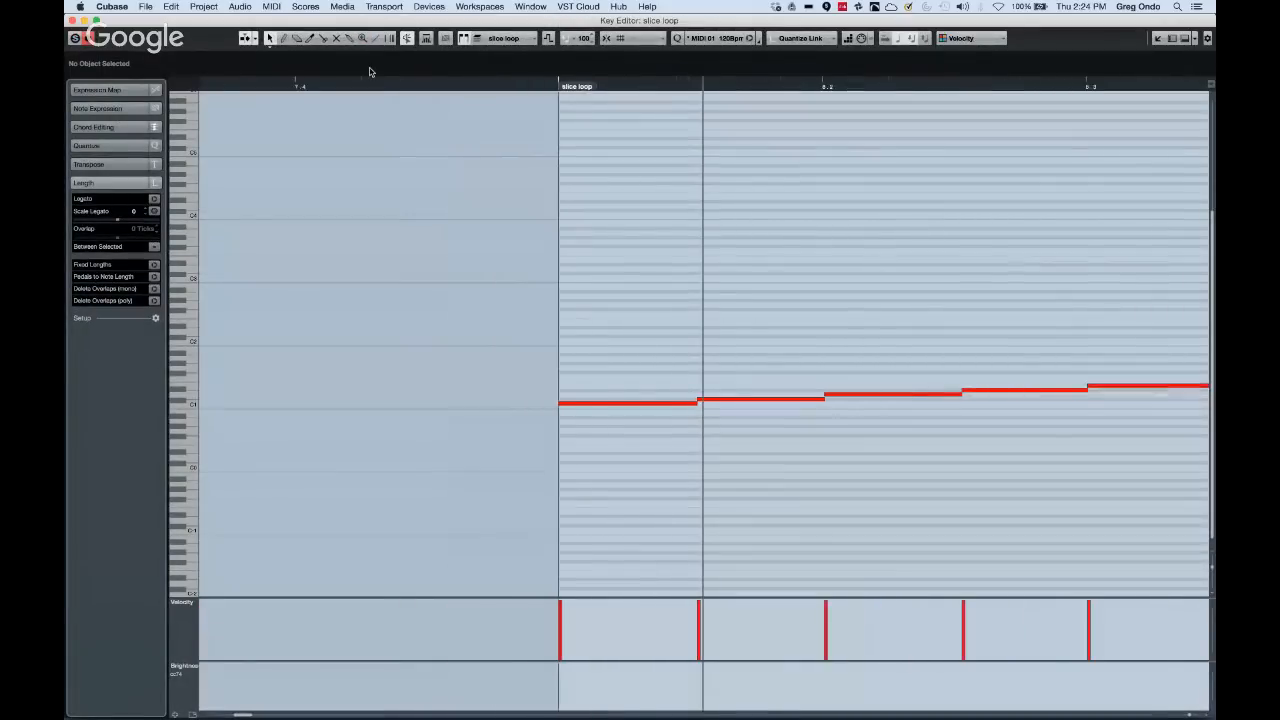
key("g")
key("g")
key("g")
key("g")
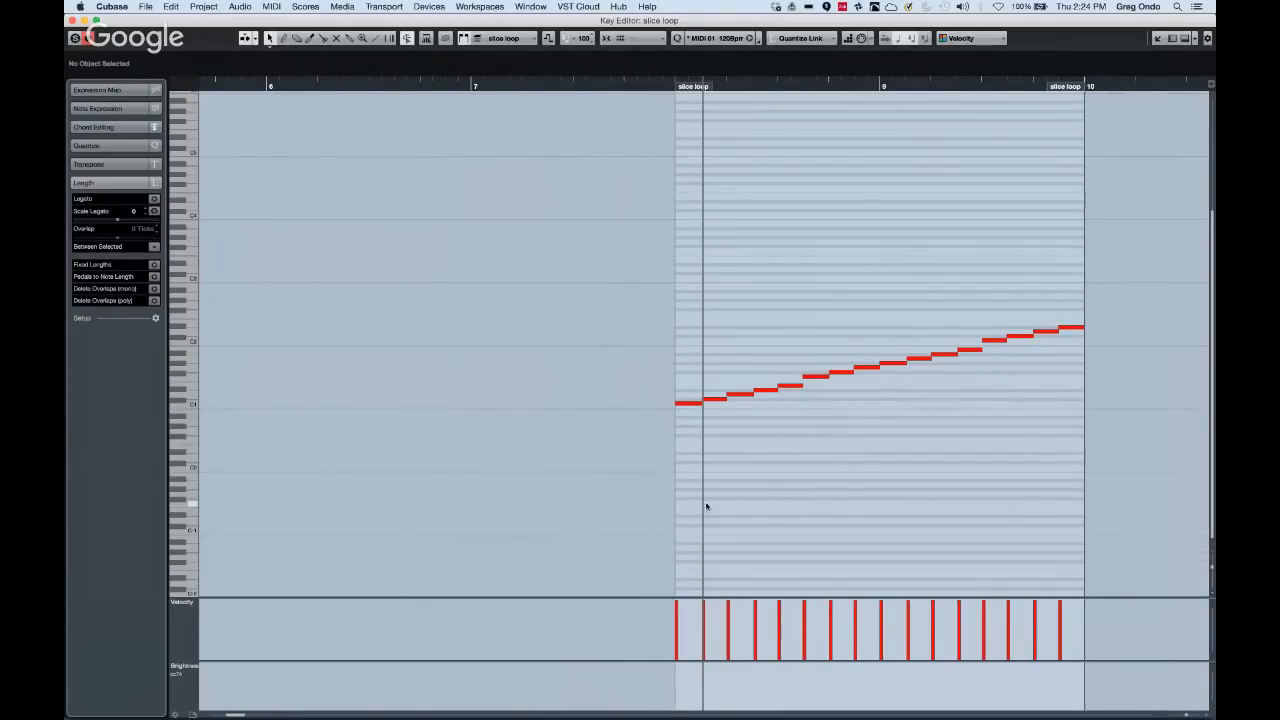
left_click(690, 404)
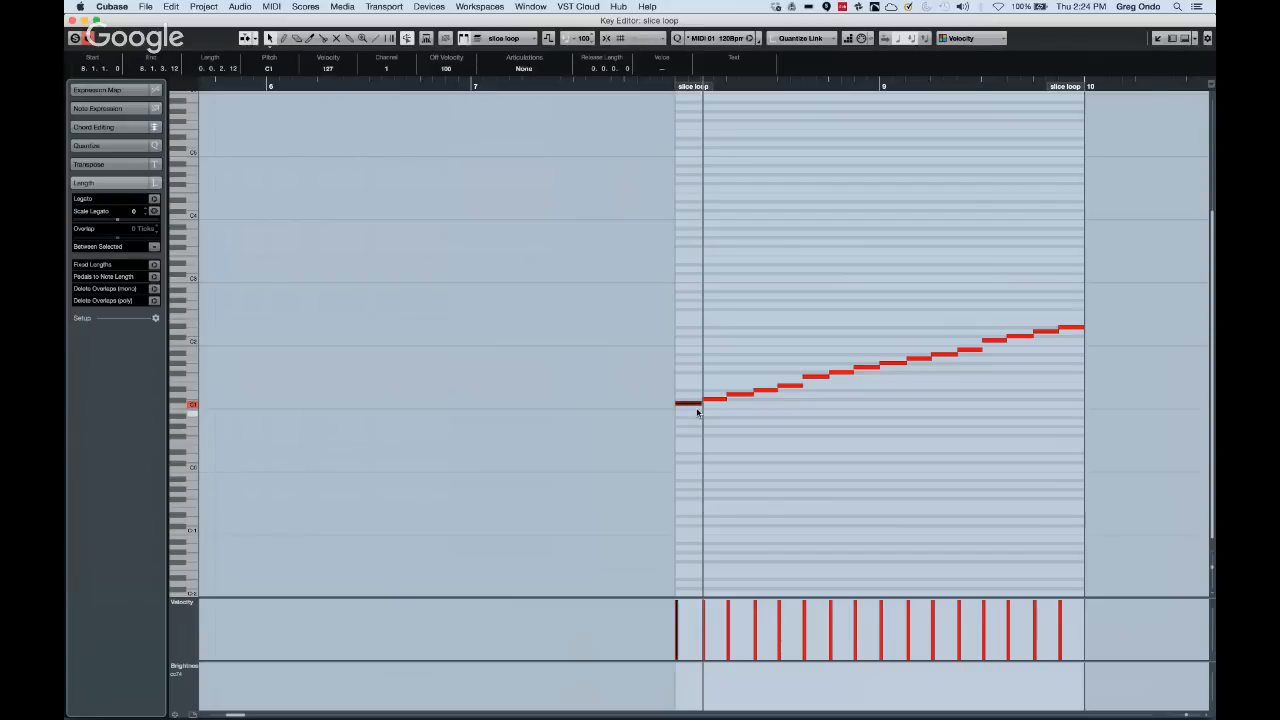
key("Up")
key("Up")
key("Right")
key("Right")
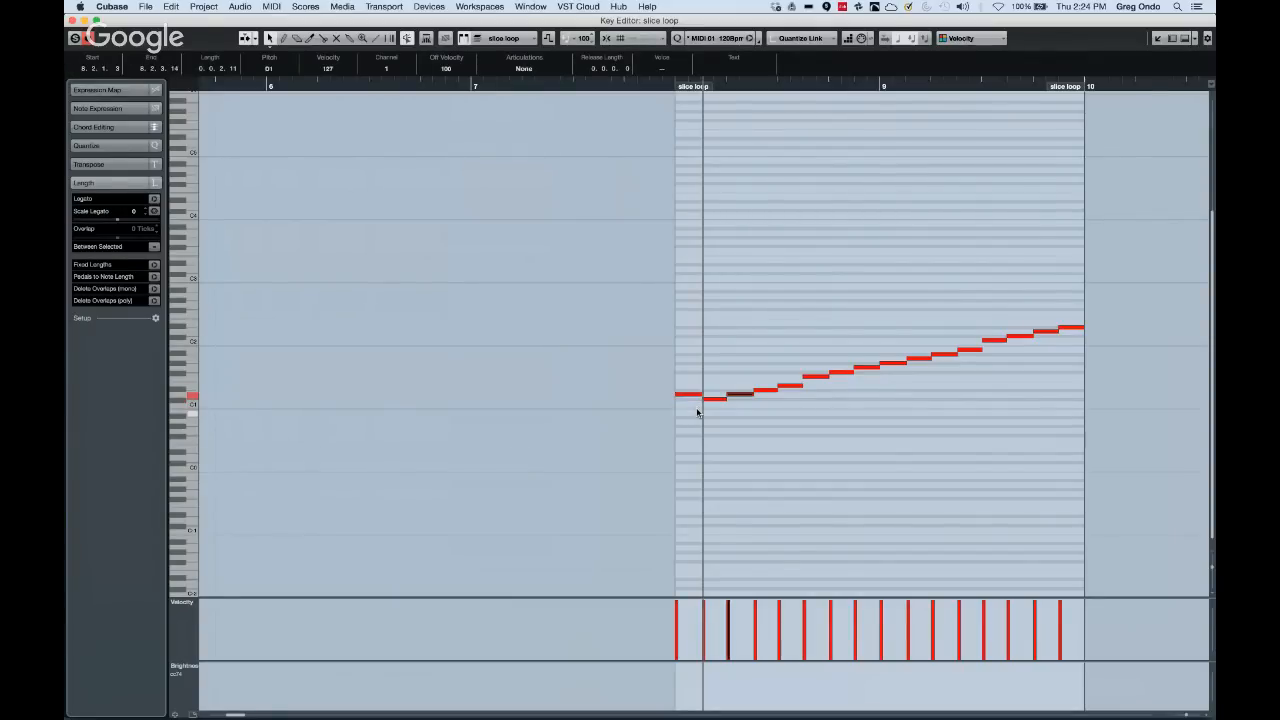
key("Down")
key("Down")
Transpose the part's sixth note down to D1 and its ninth note down to E1
key("Right")
key("Right")
key("Right")
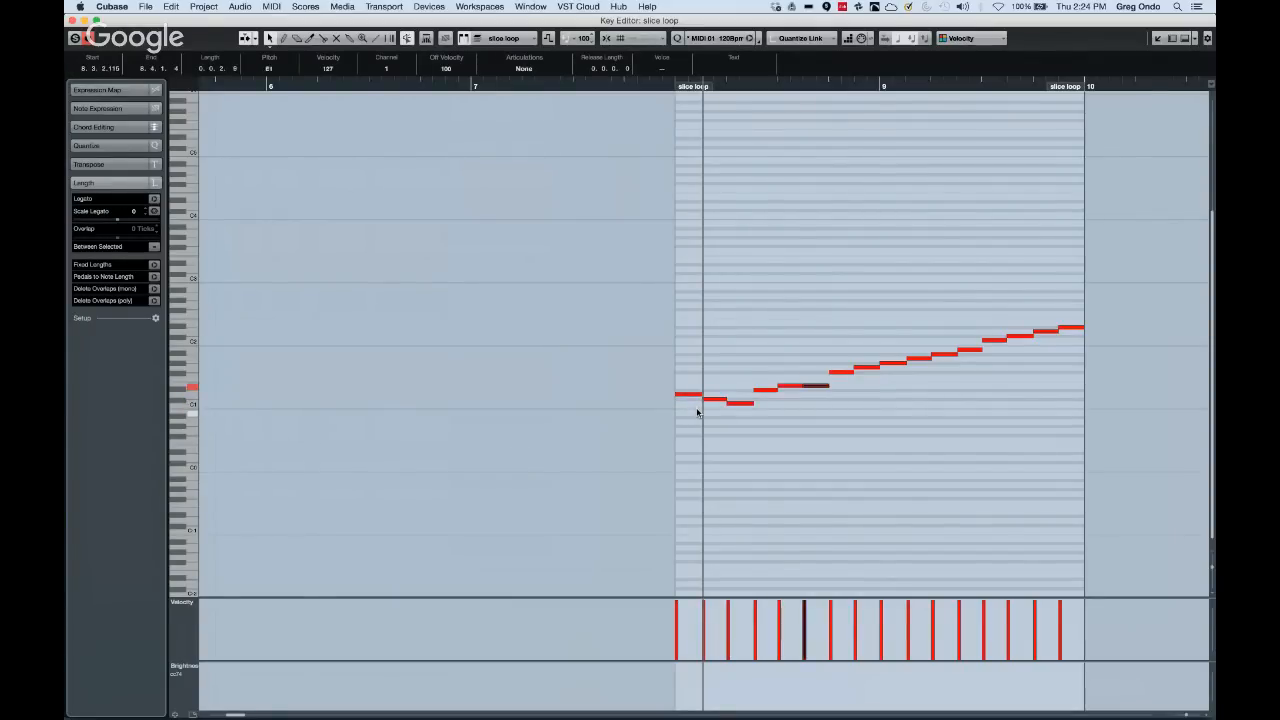
key("Down")
key("Down")
key("Down")
key("Right")
key("Right")
key("Right")
key("Down")
key("Down")
key("Down")
key("Down")
Transpose the part's eleventh note down to G1 and its thirteenth note down to A#1
key("Right")
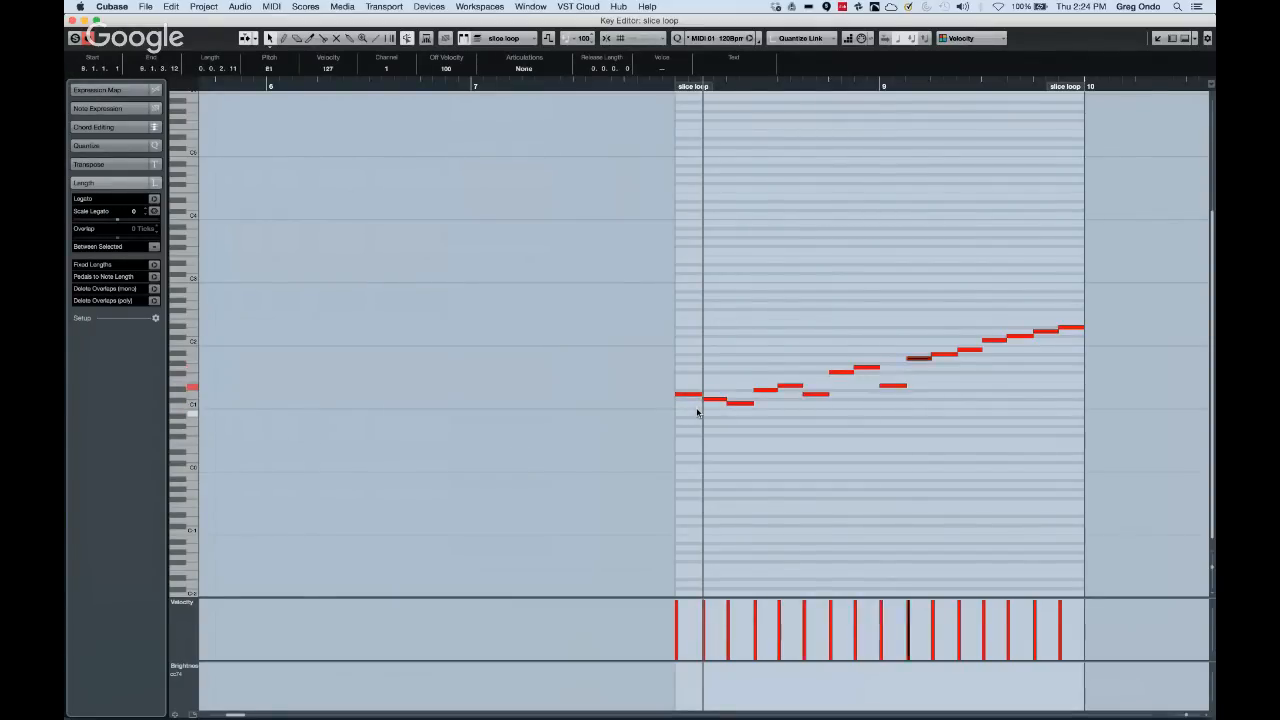
key("Right")
key("Down")
key("Down")
key("Down")
key("Right")
key("Right")
key("Down")
key("Down")
key("Down")
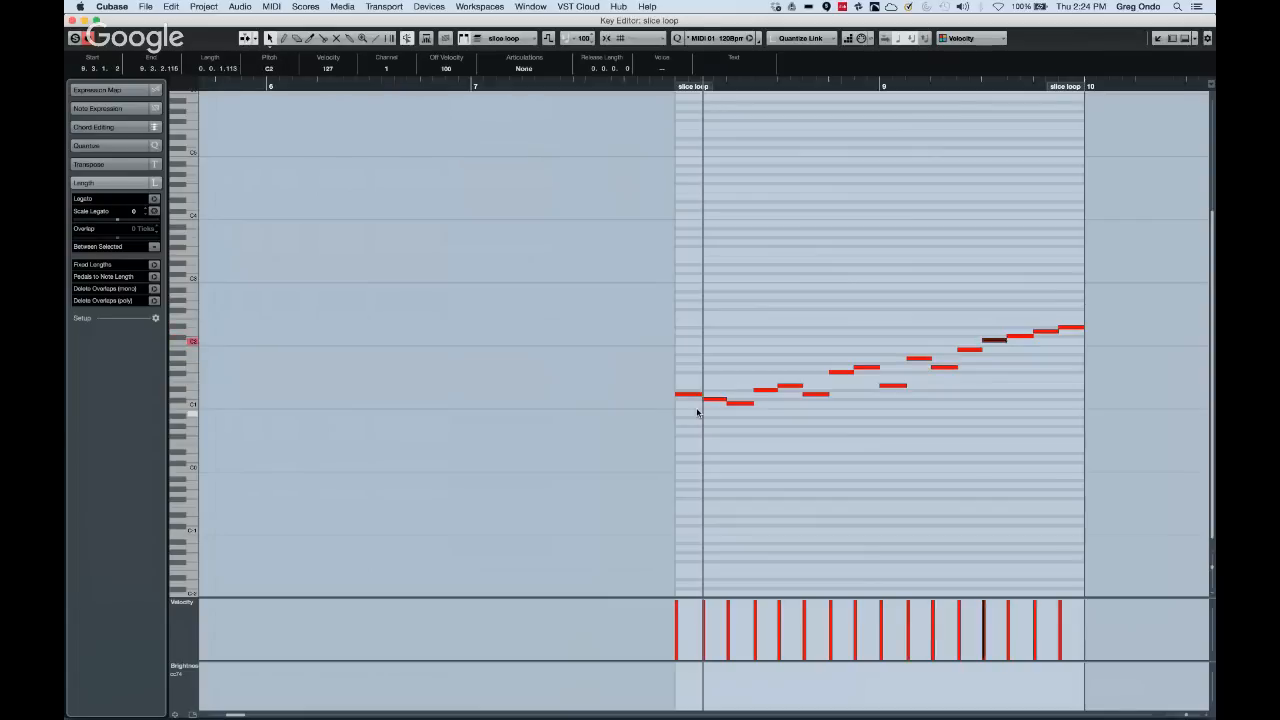
Transpose the part's fifteenth note down to A1 and close the Key Editor window
key("Right")
key("Right")
key("Down")
key("Down")
key("Down")
key("Down")
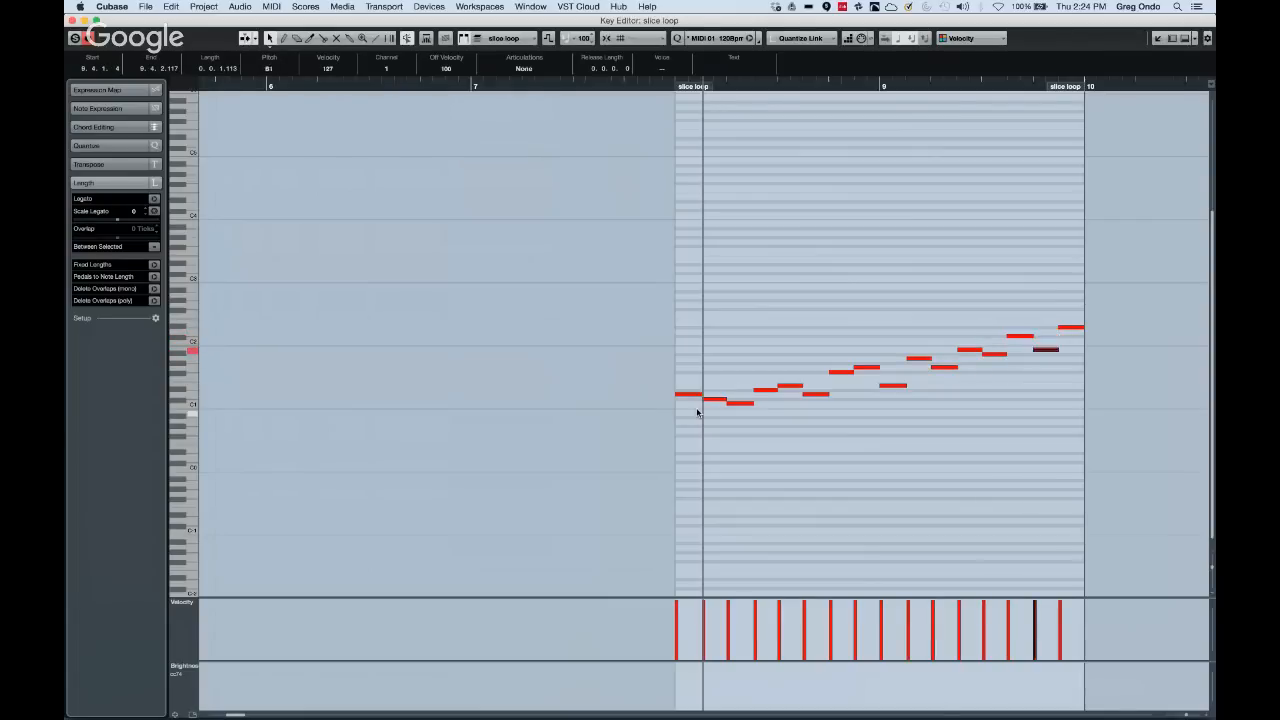
key("Down")
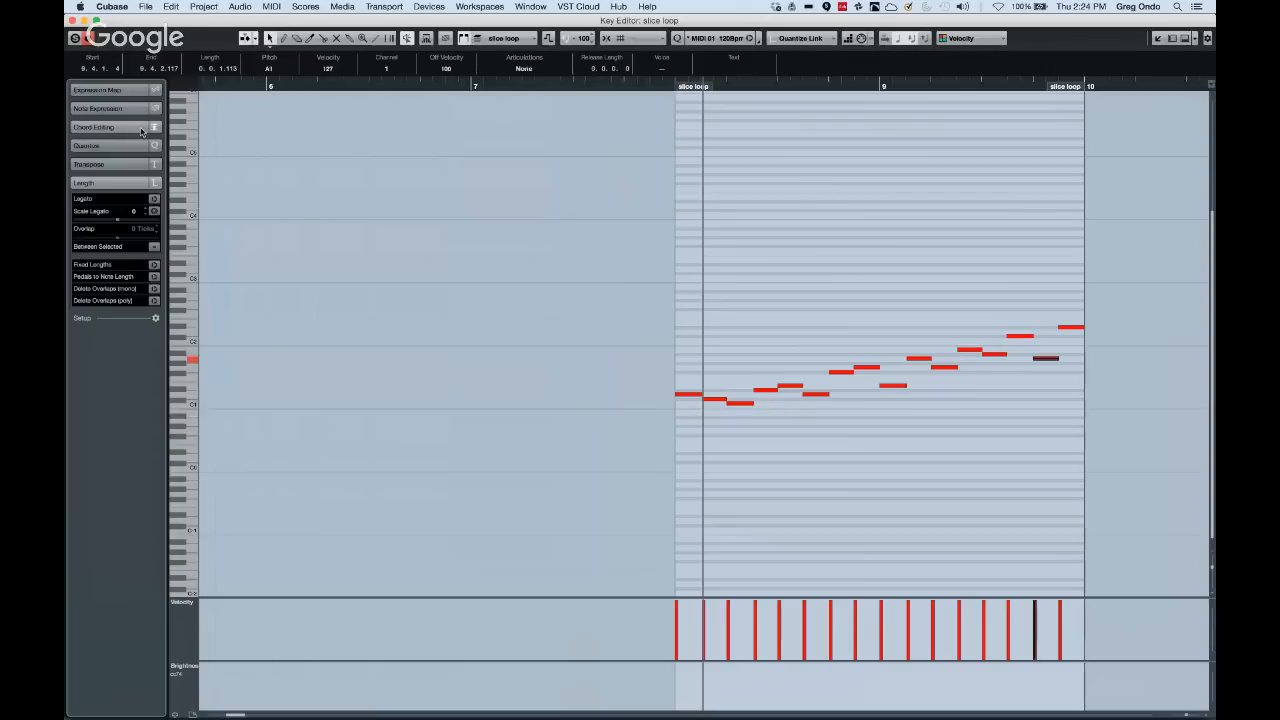
left_click(71, 20)
Apply the Reverse MIDI function to the slice loop part at bar 10
left_click(764, 229)
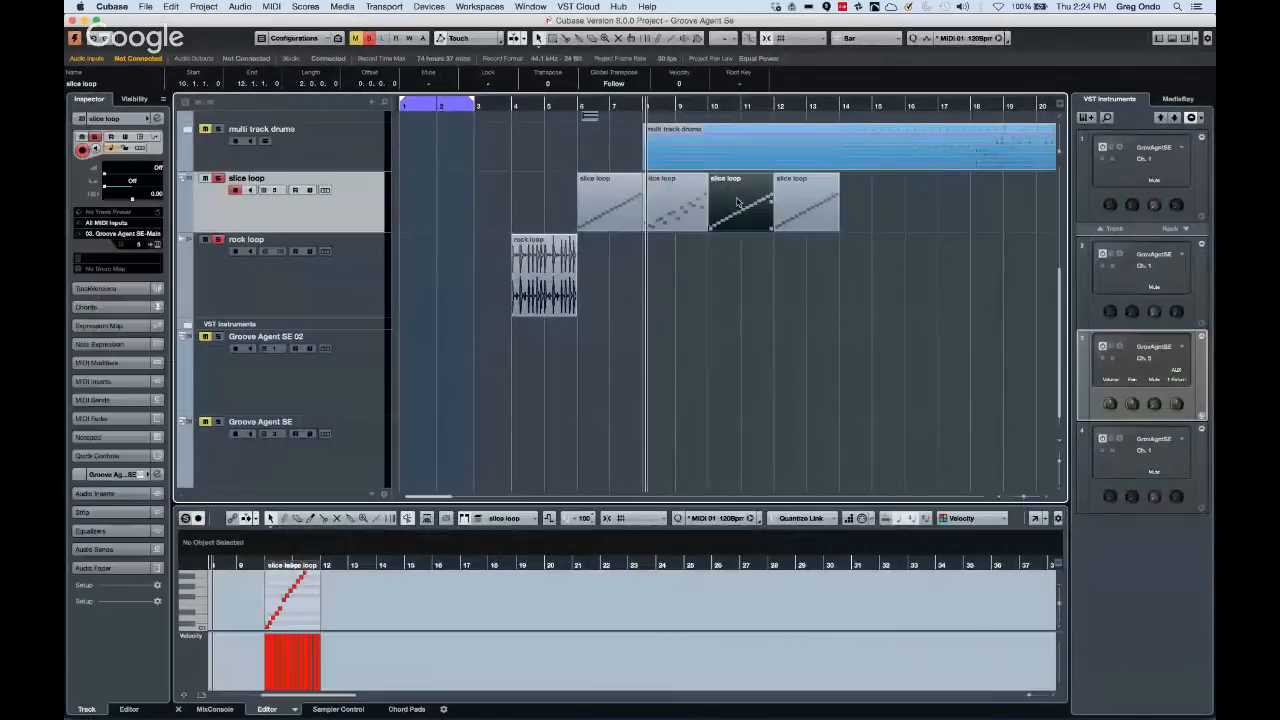
right_click(739, 199)
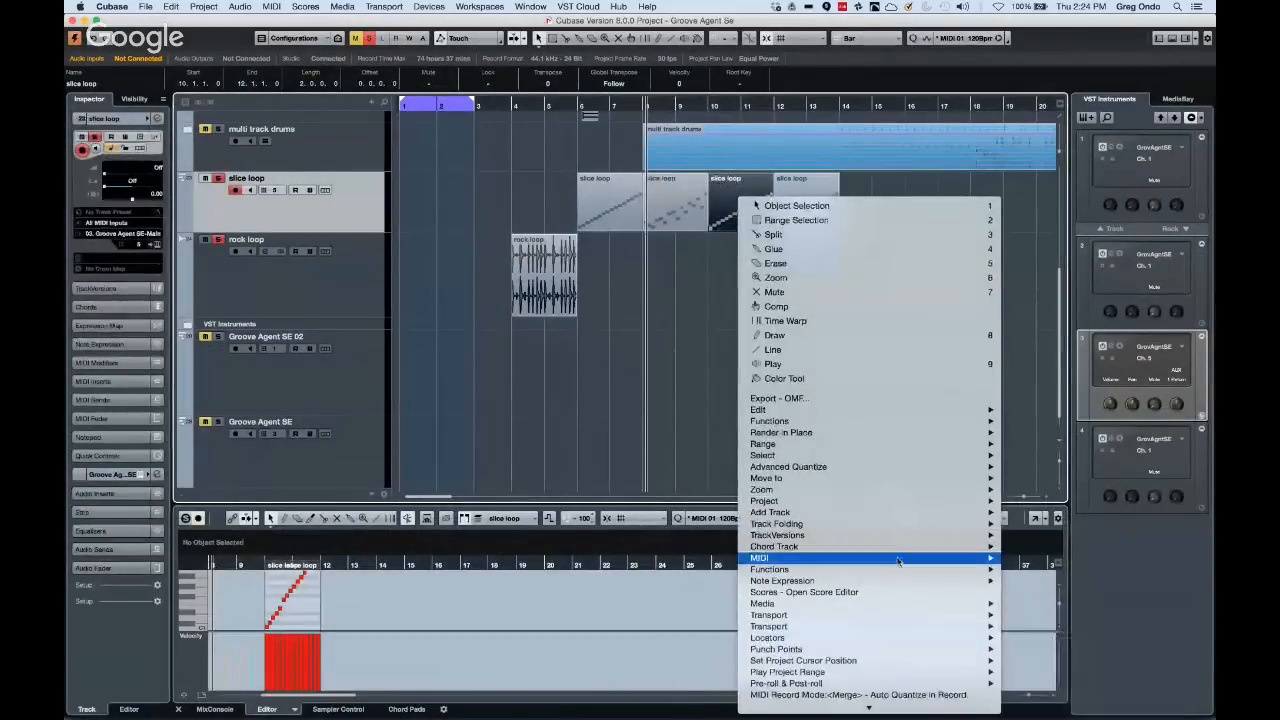
mouse_move(897, 562)
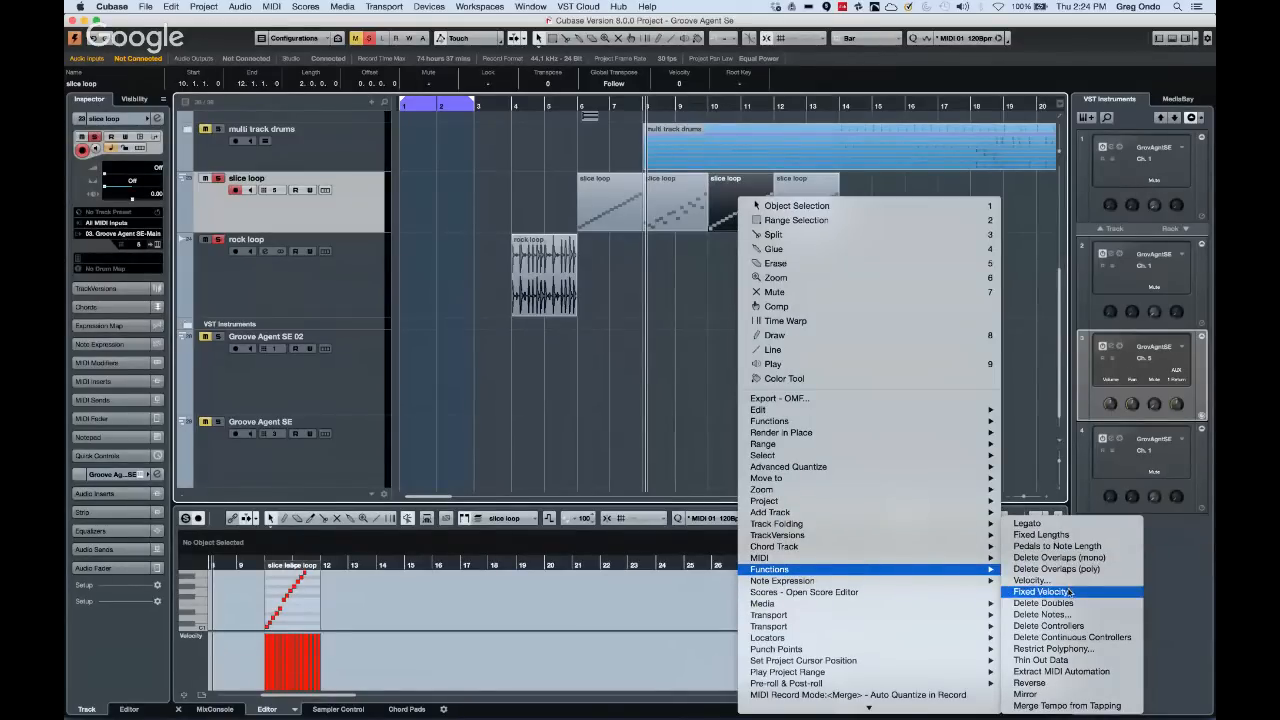
left_click(1041, 682)
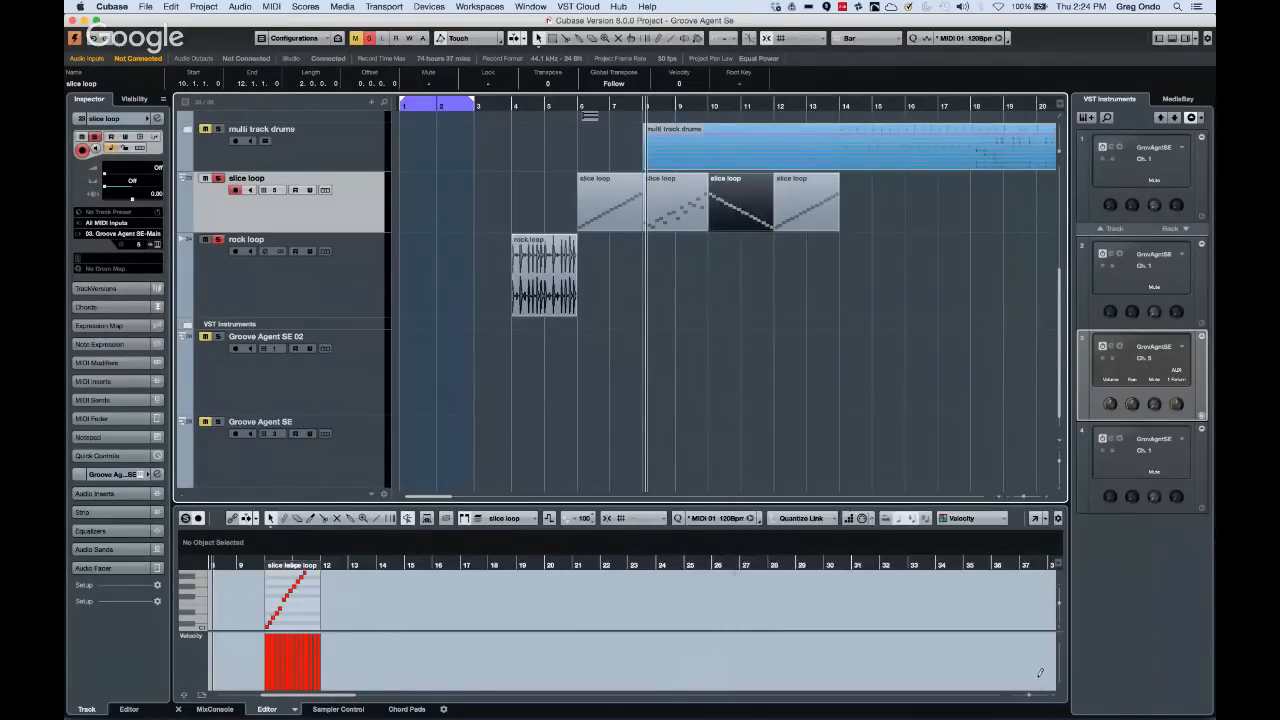
Play the rock loop and the slice loop parts from bar 4, and look over the slice pads in Groove Agent SE
left_click_drag(526, 106, 510, 125)
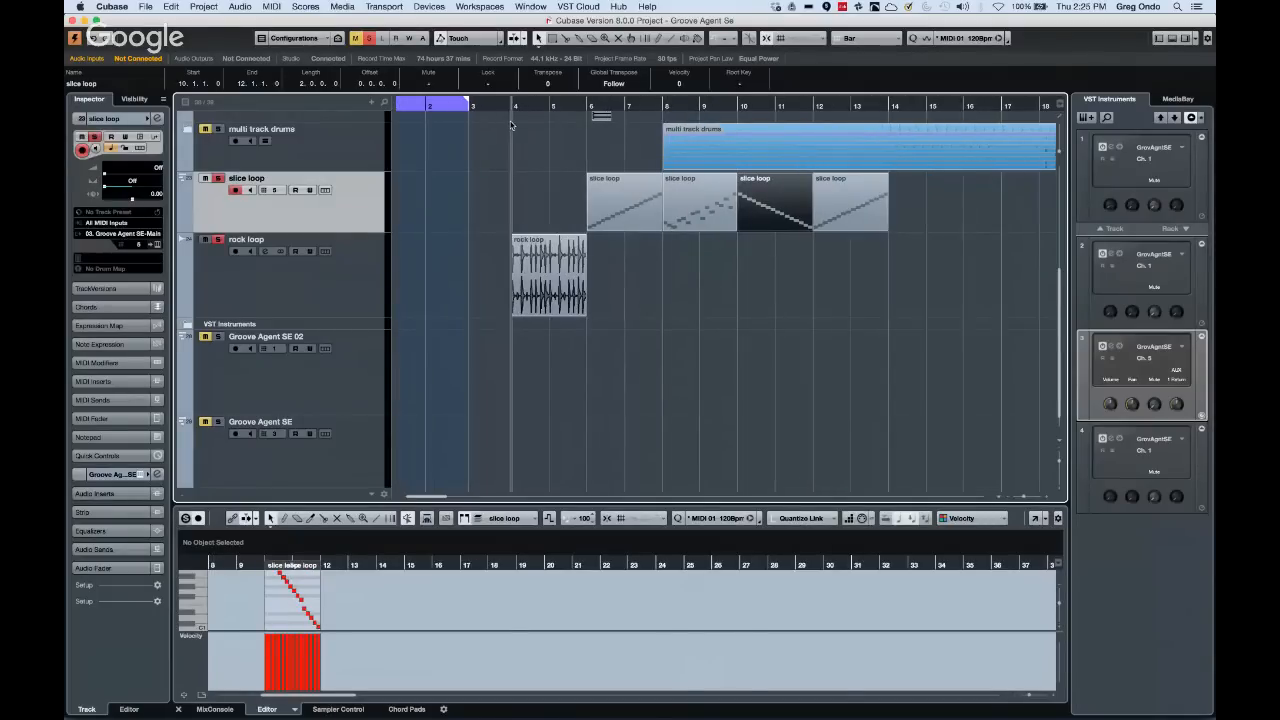
key("space")
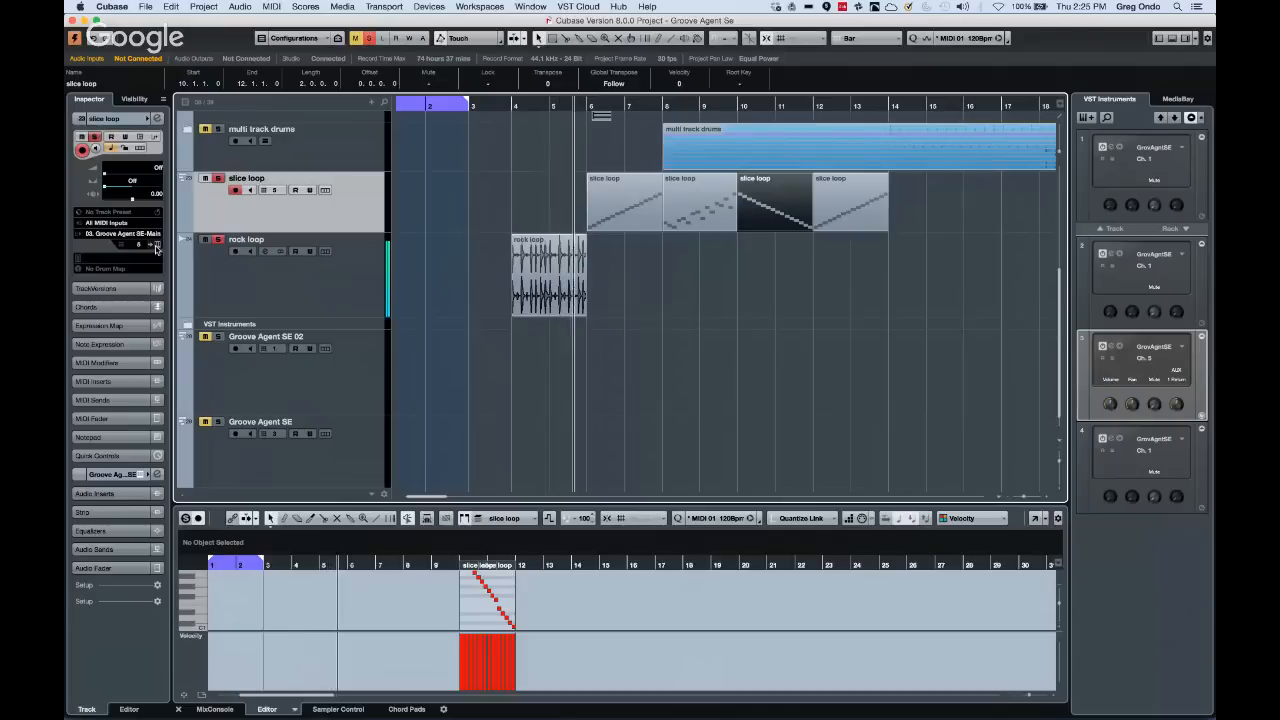
left_click(155, 245)
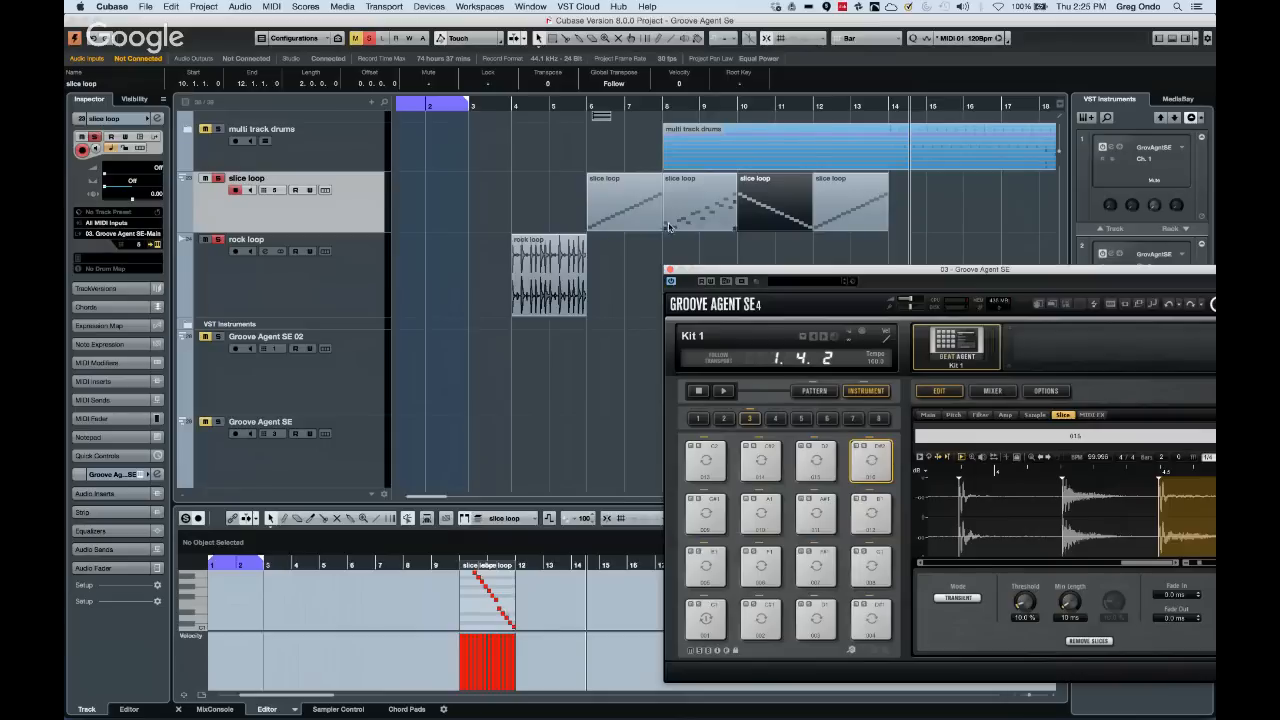
left_click_drag(739, 274, 692, 200)
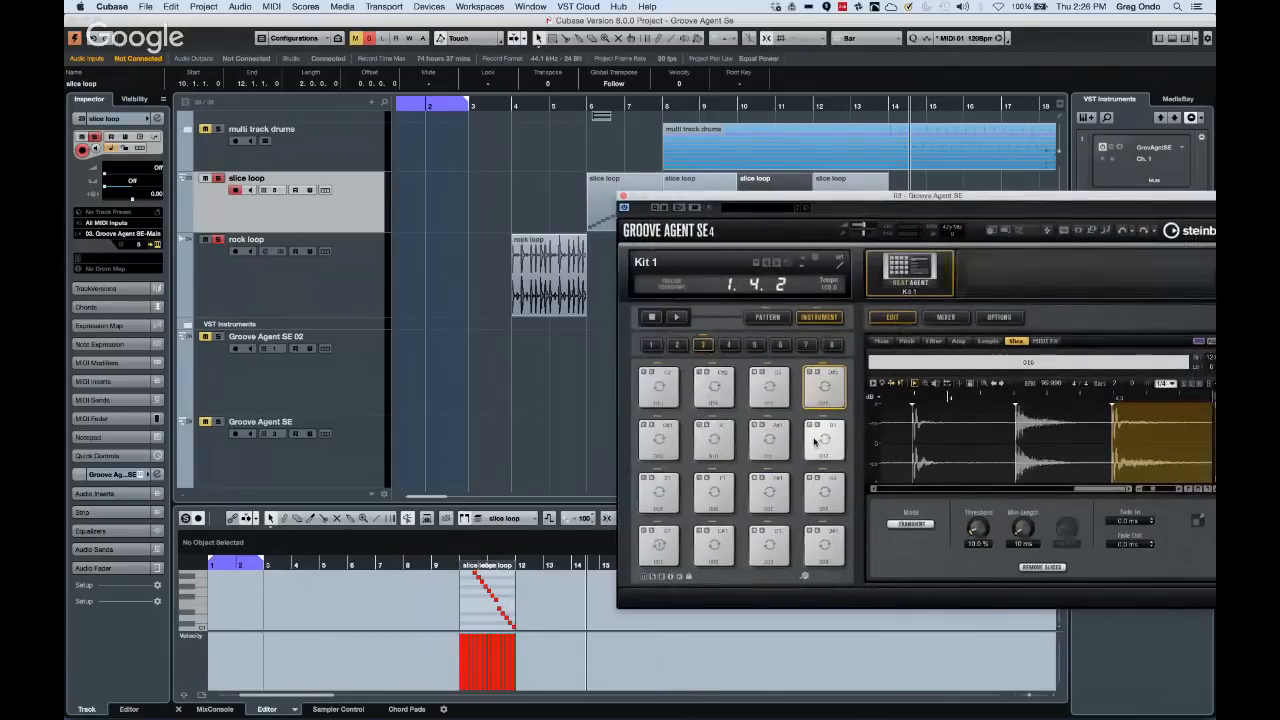
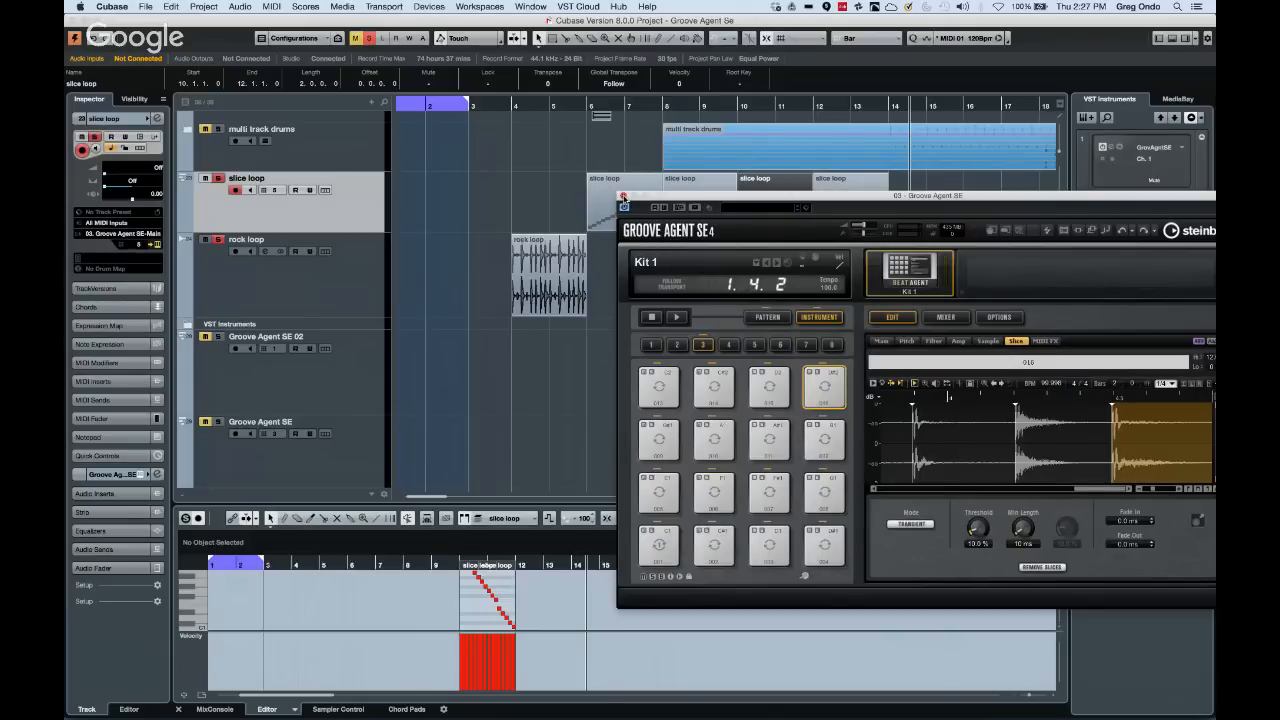
left_click(623, 196)
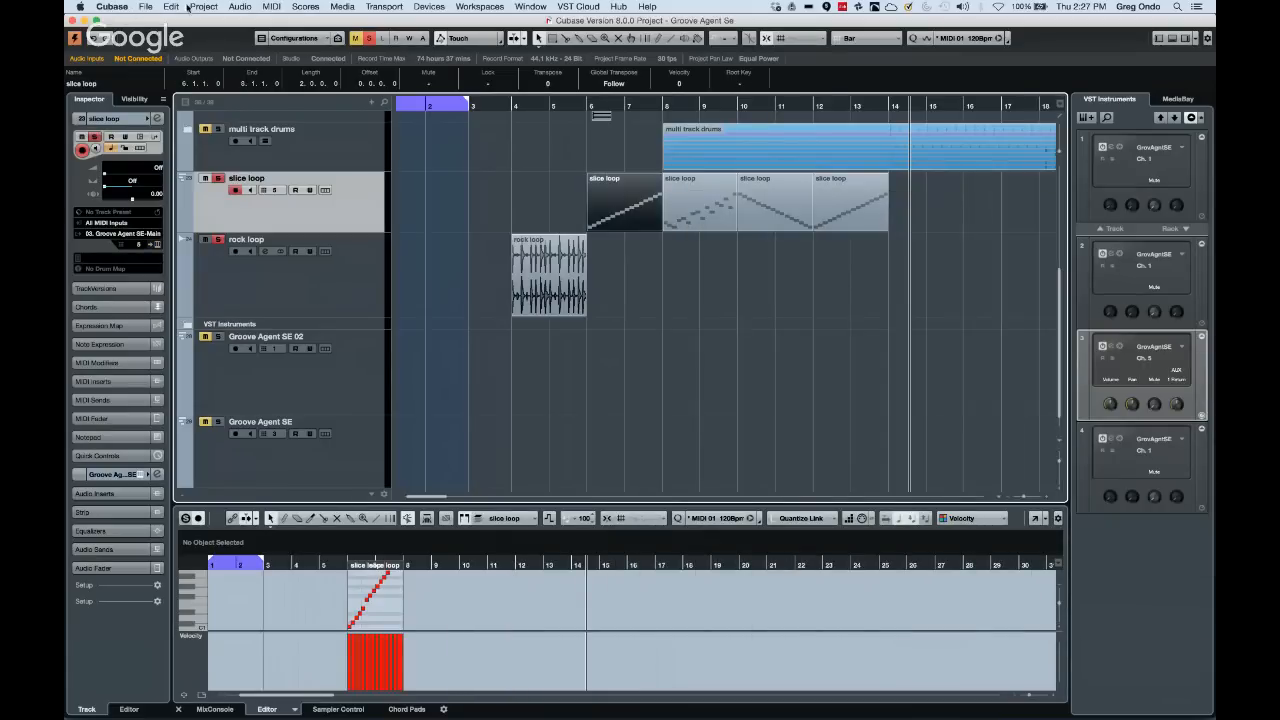
Start opening another project and go up to the Cubase Projects folder
left_click(146, 7)
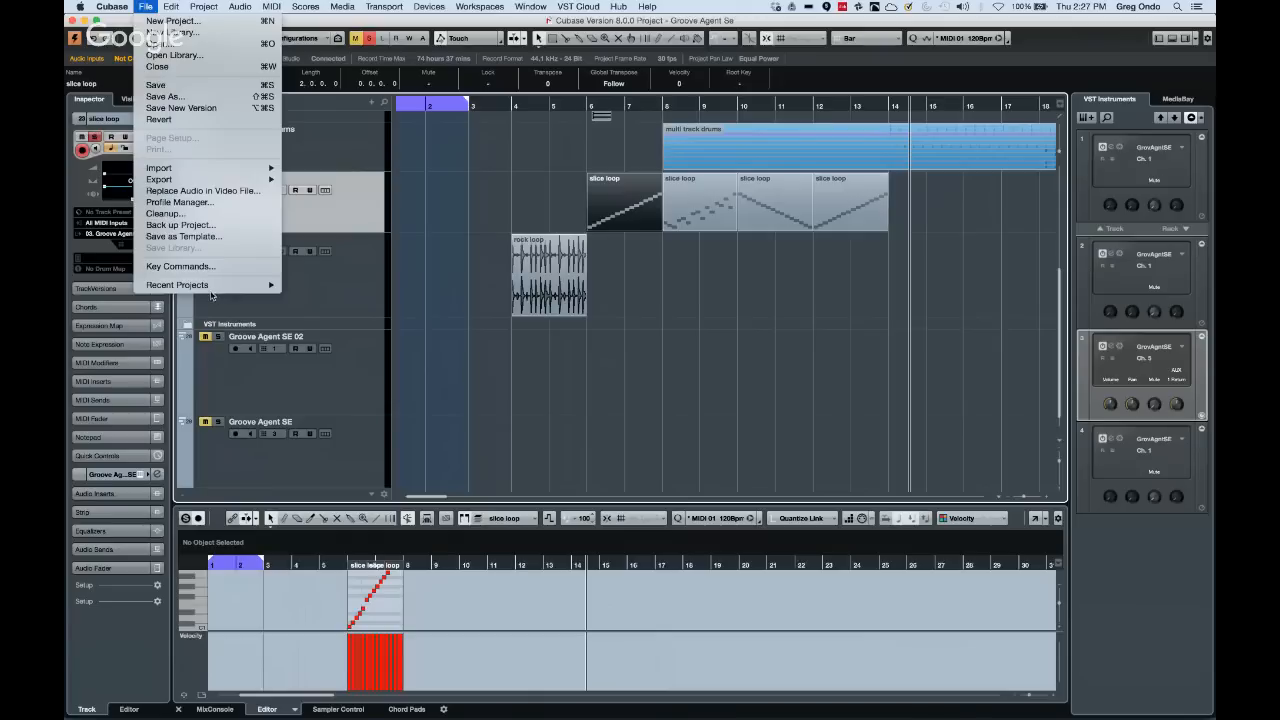
left_click(176, 44)
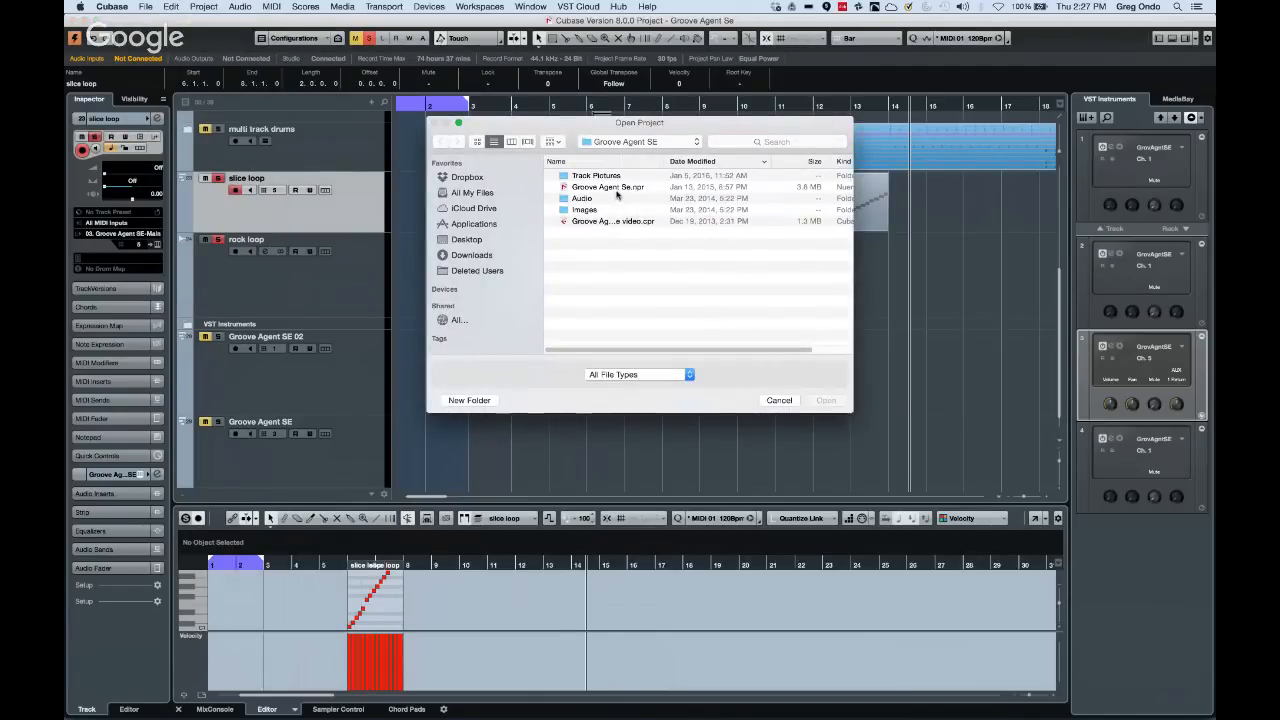
left_click(659, 145)
left_click(652, 155)
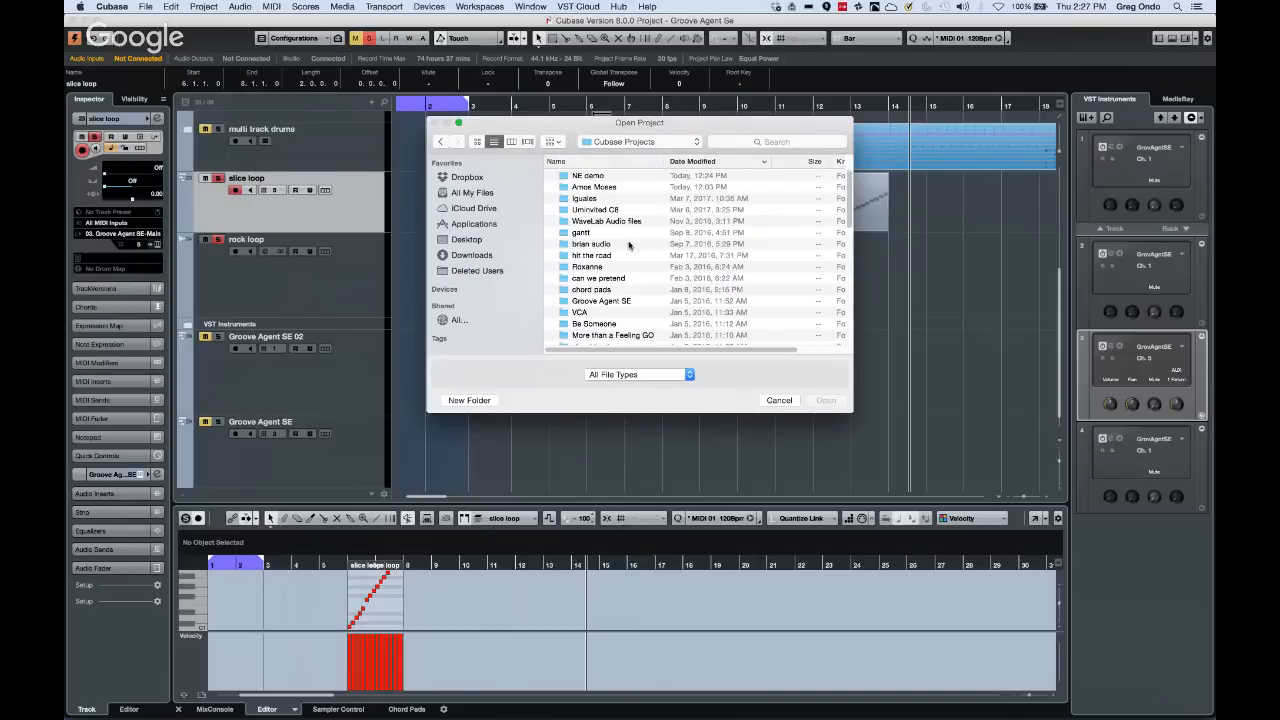
Open the project Hit the Road go C7.cpr from the hit the road folder and activate it
scroll(629, 244, "down", 3)
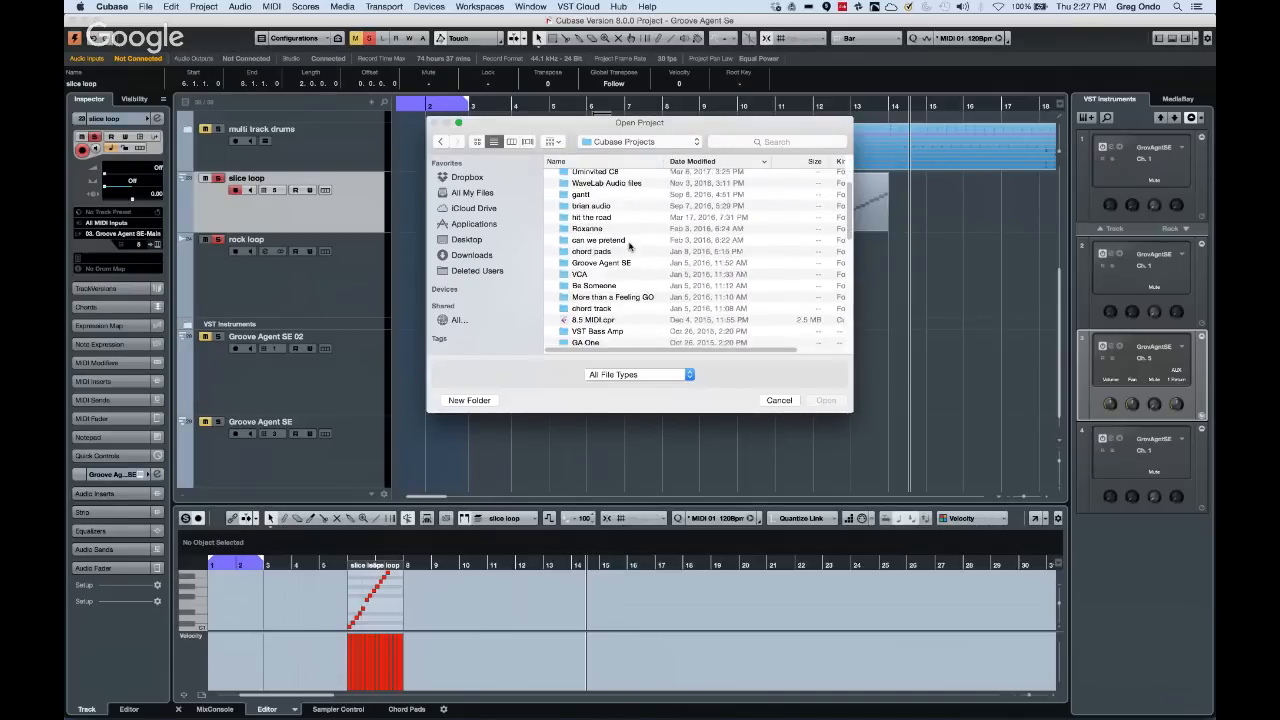
scroll(629, 244, "down", 3)
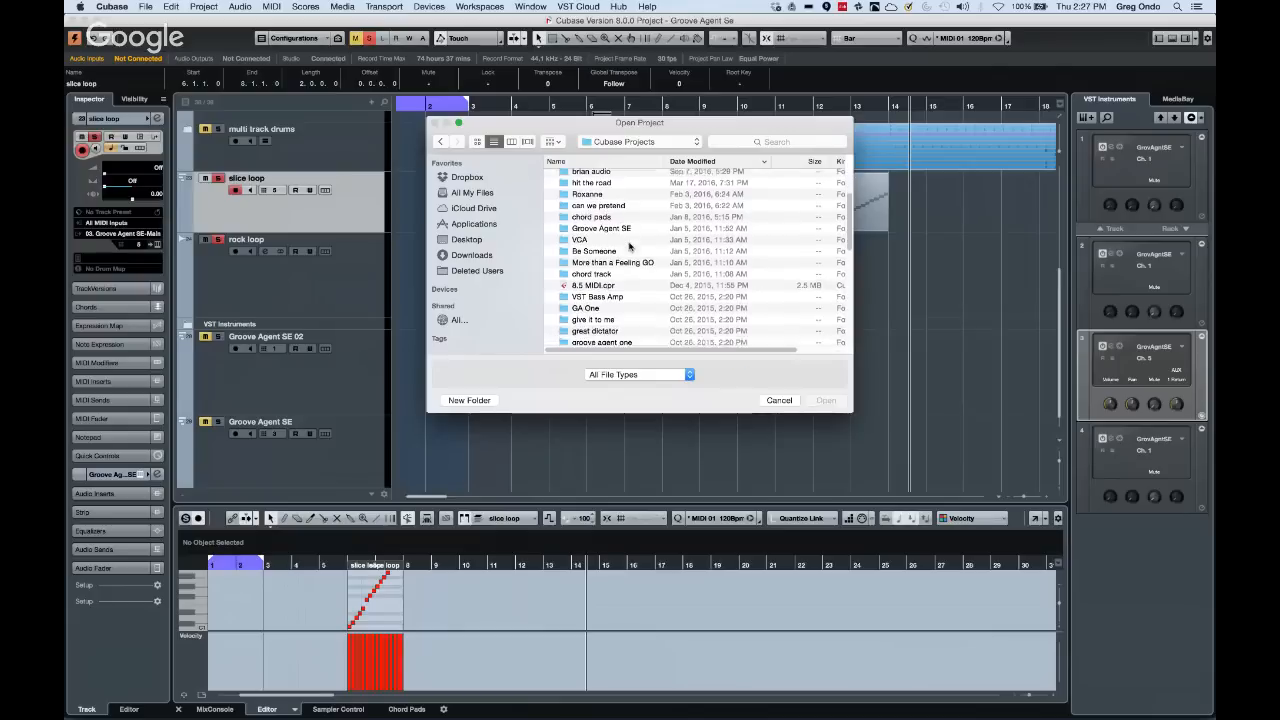
scroll(629, 246, "down", 3)
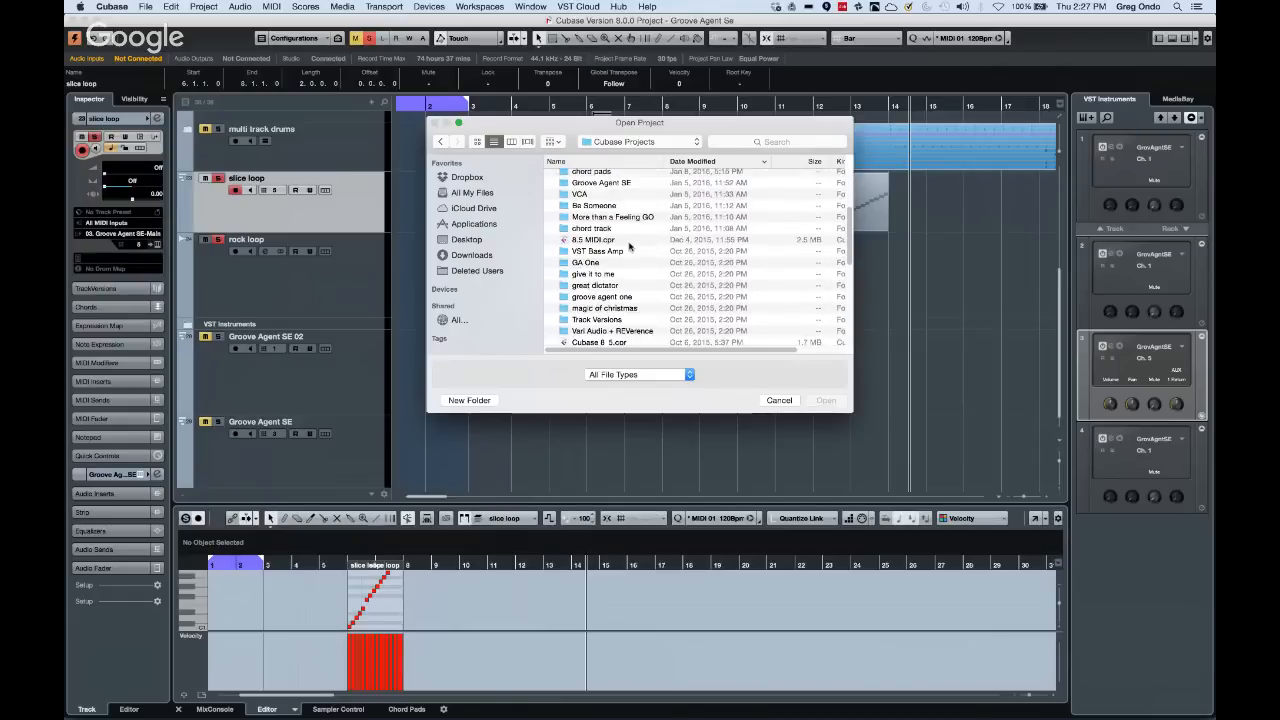
scroll(630, 250, "down", 5)
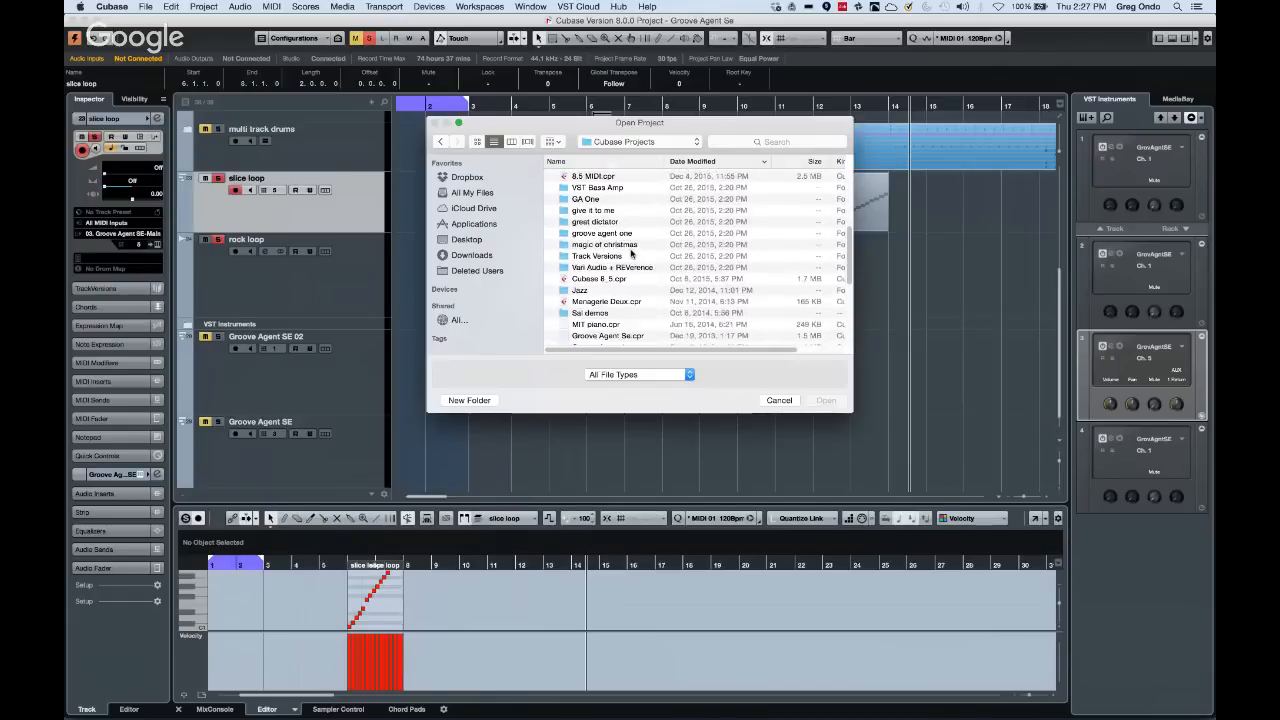
scroll(630, 254, "down", 2)
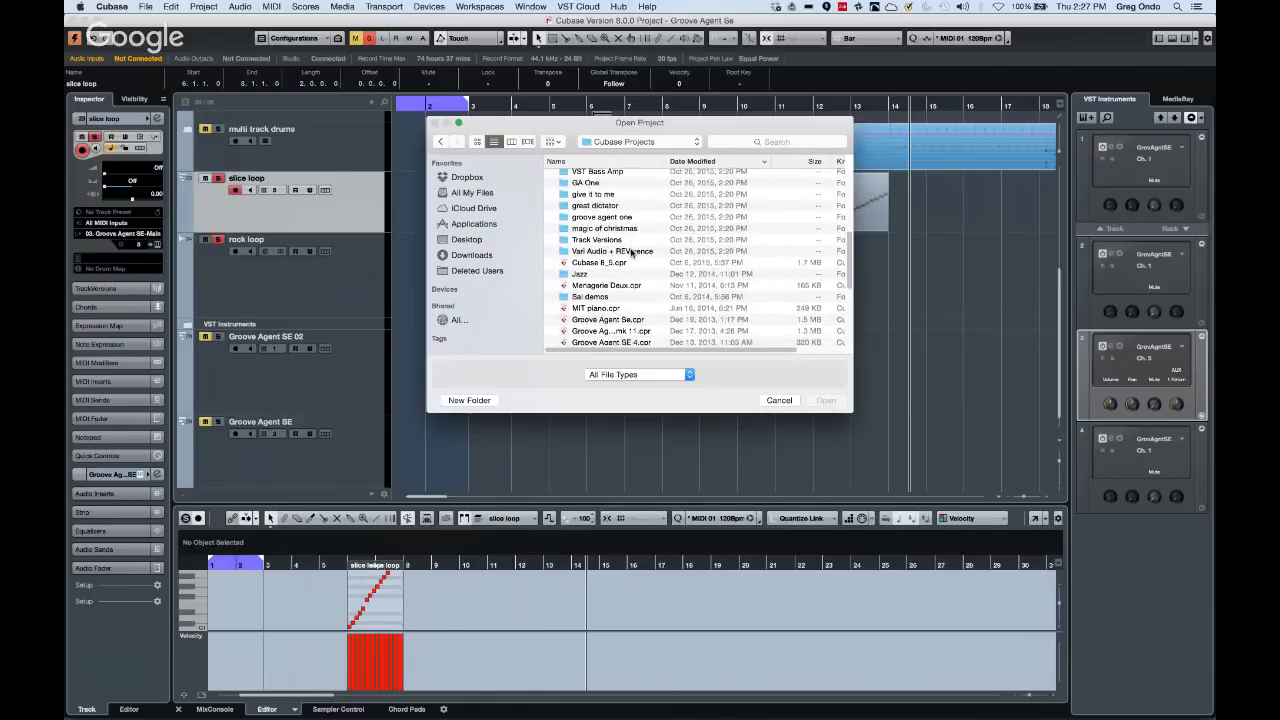
scroll(631, 252, "up", 4)
scroll(631, 253, "up", 1)
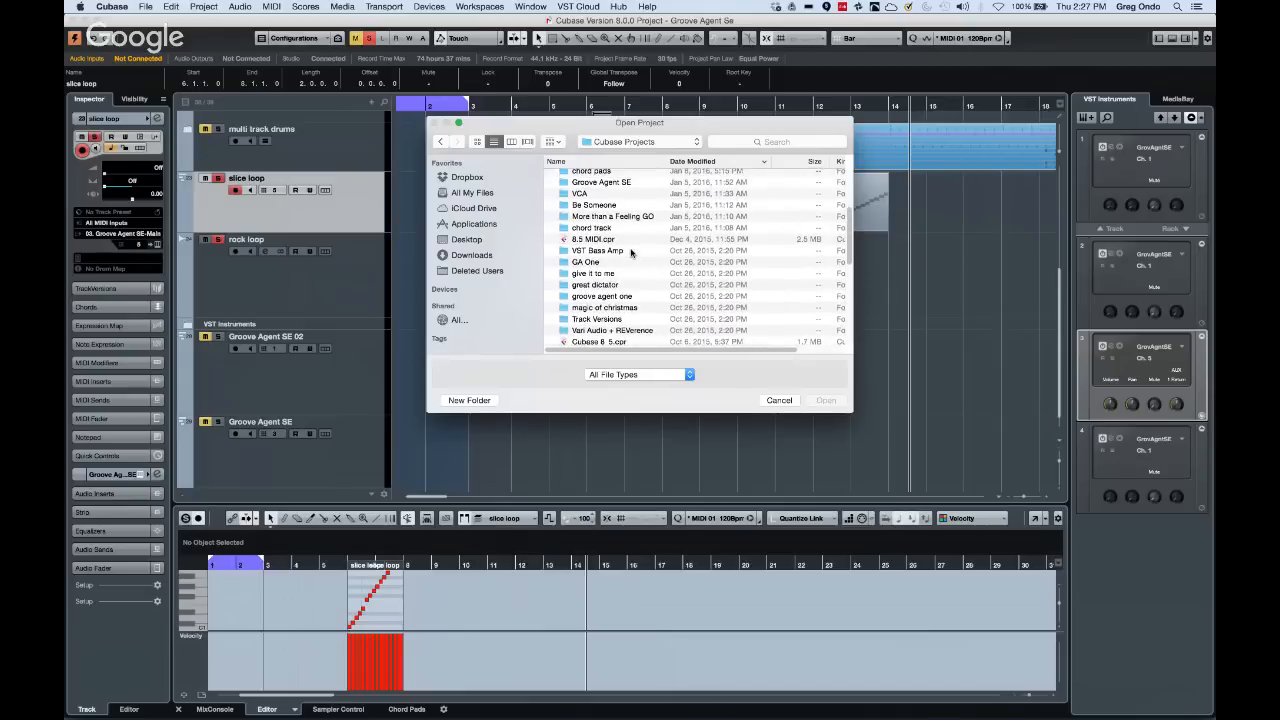
scroll(631, 253, "up", 6)
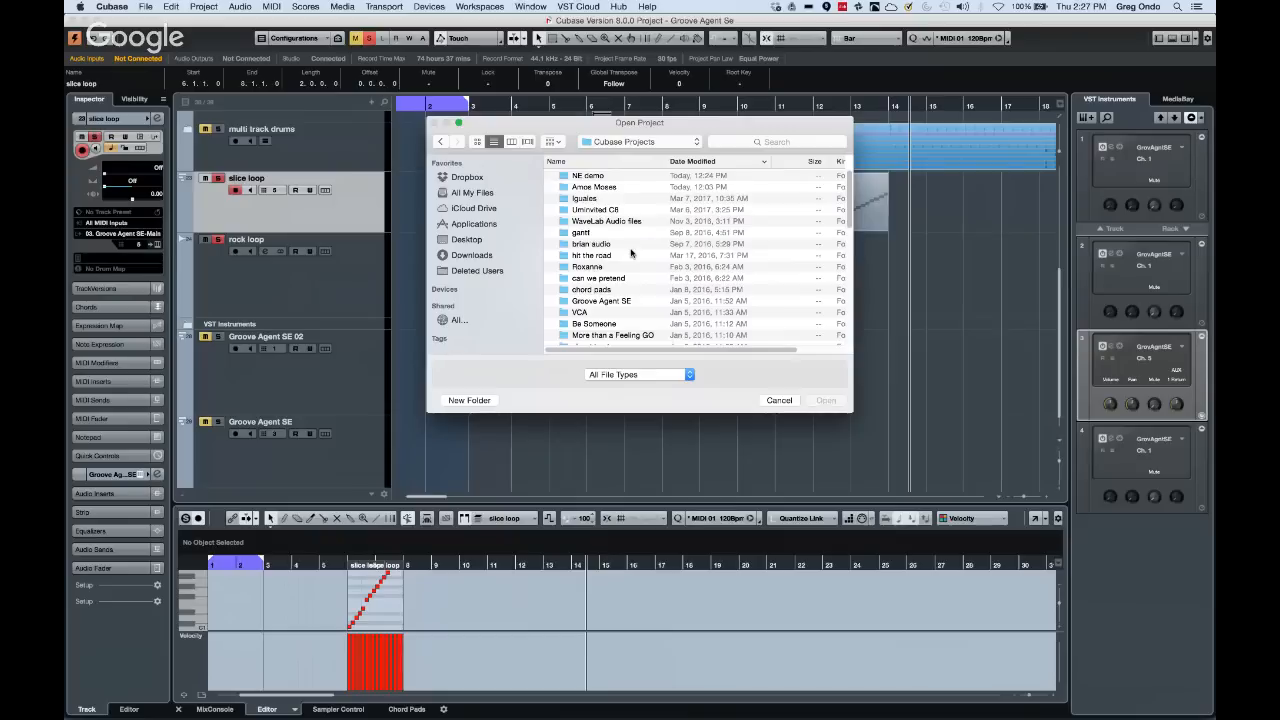
double_click(608, 256)
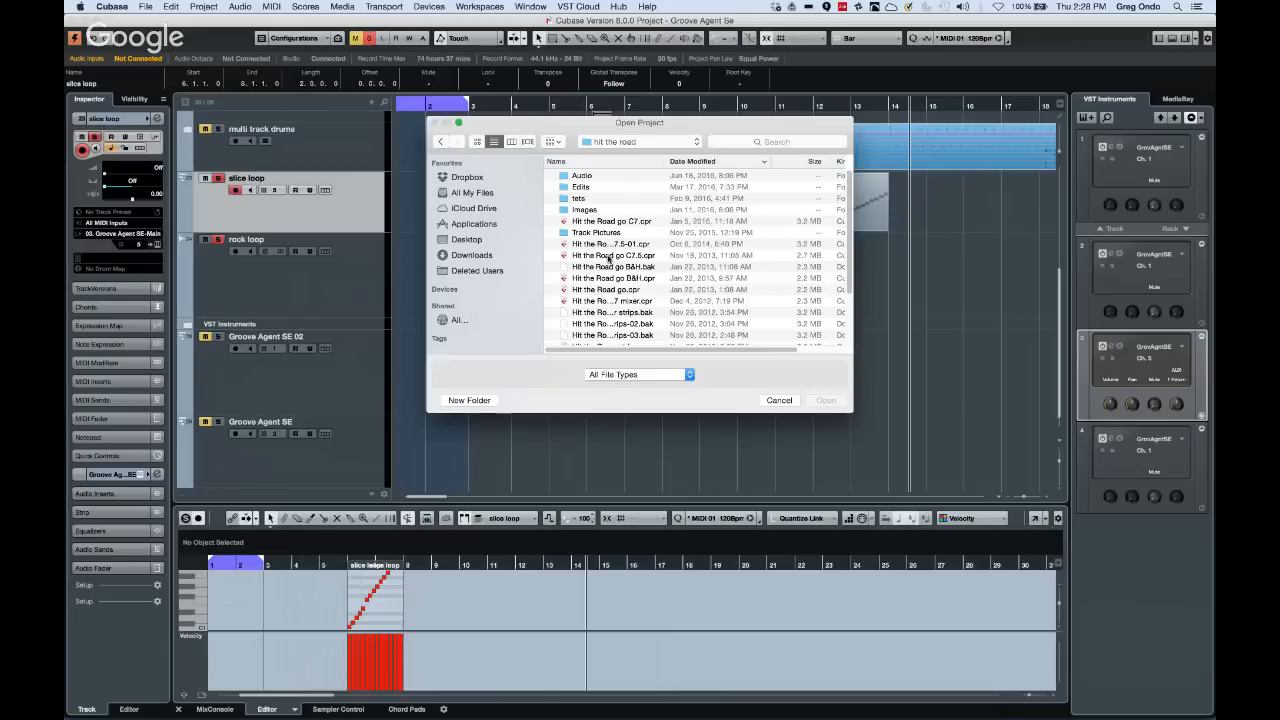
left_click(611, 222)
key("Return")
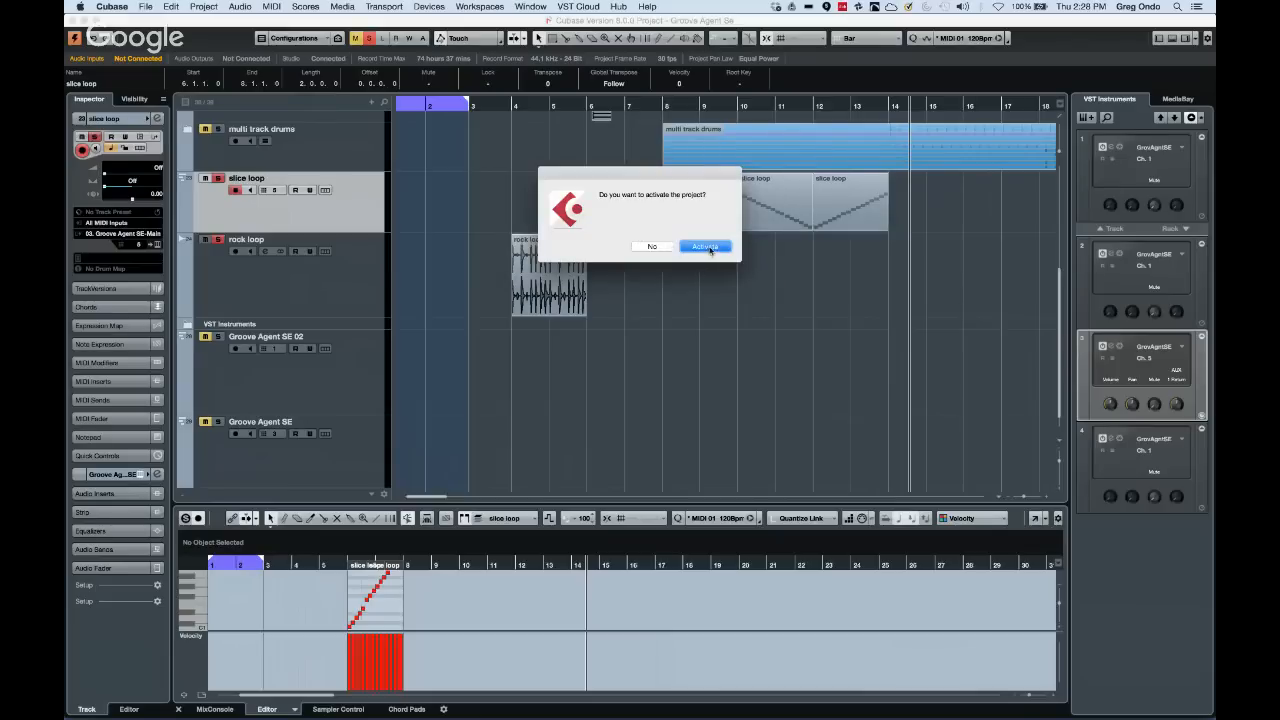
left_click(707, 247)
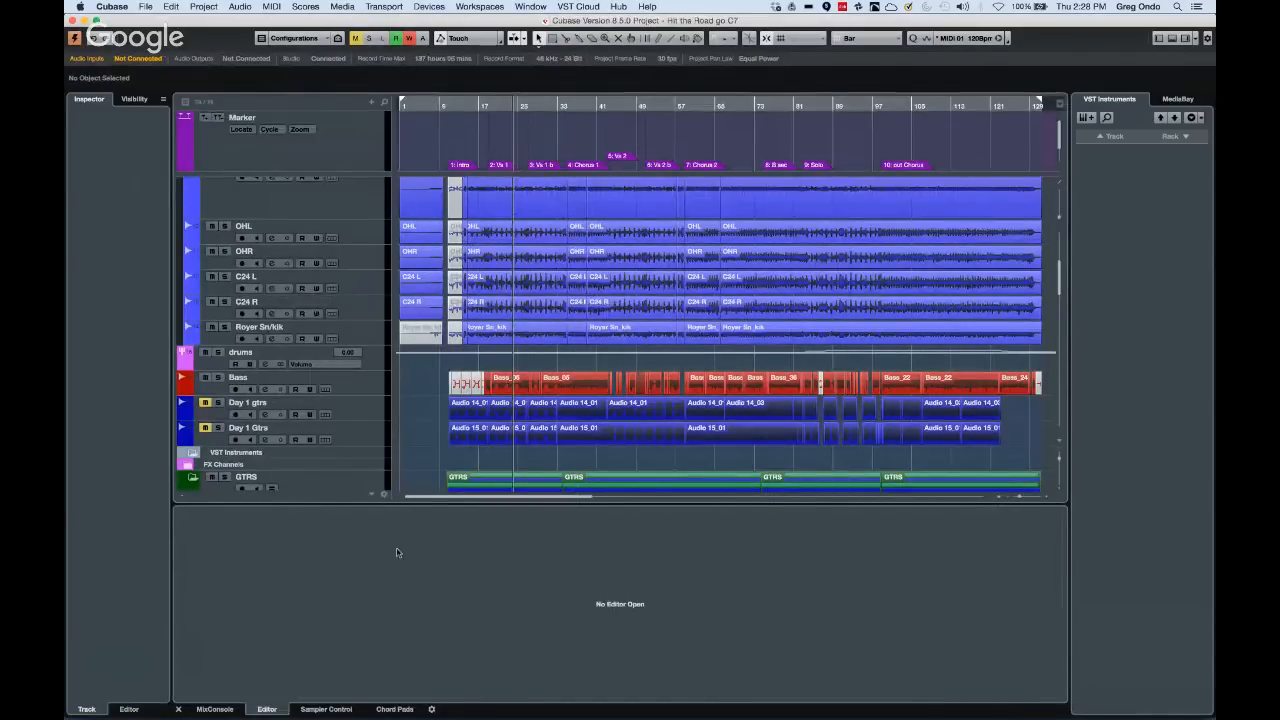
Show the MixConsole in the lower zone and hide the input channels from it
left_click(214, 707)
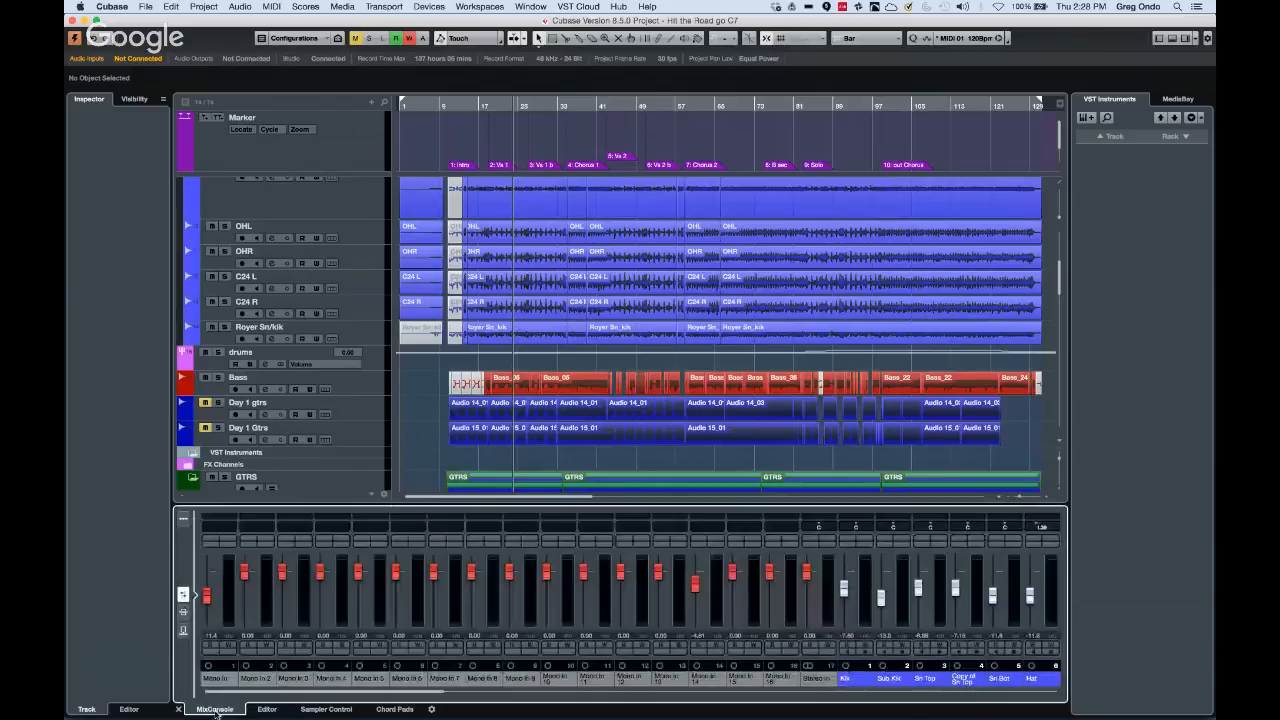
left_click(183, 518)
left_click(502, 518)
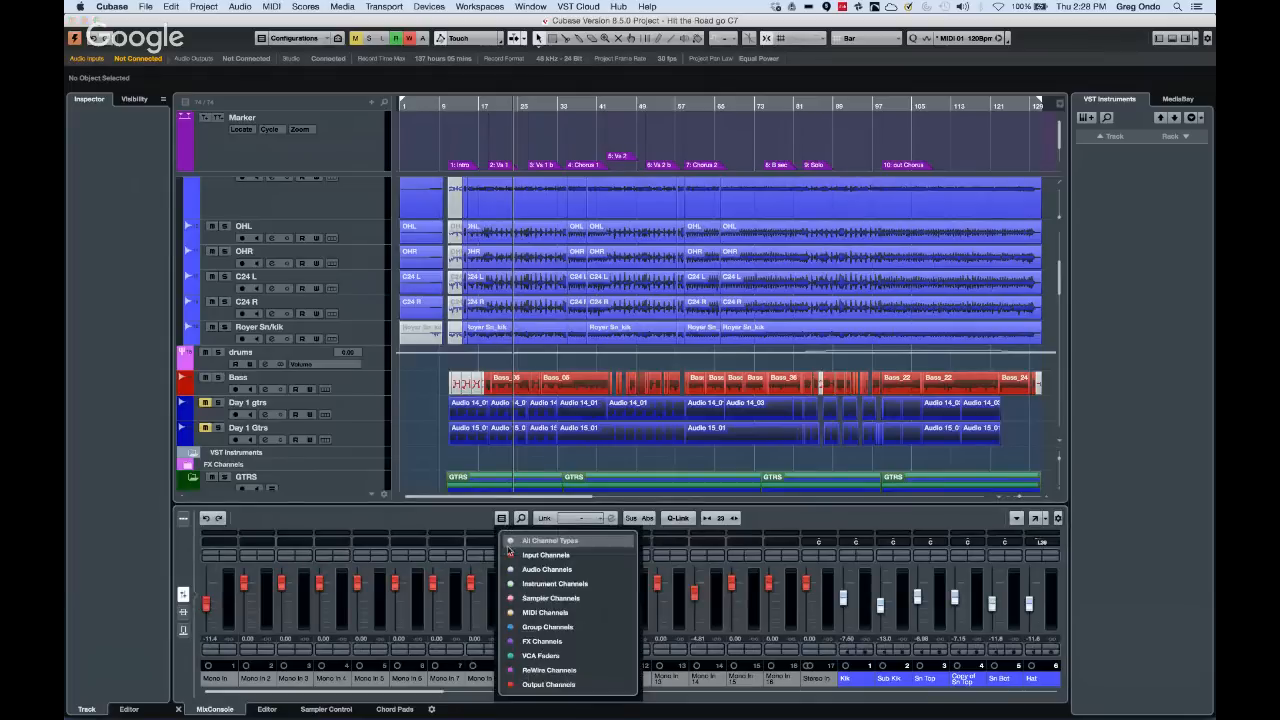
left_click(508, 556)
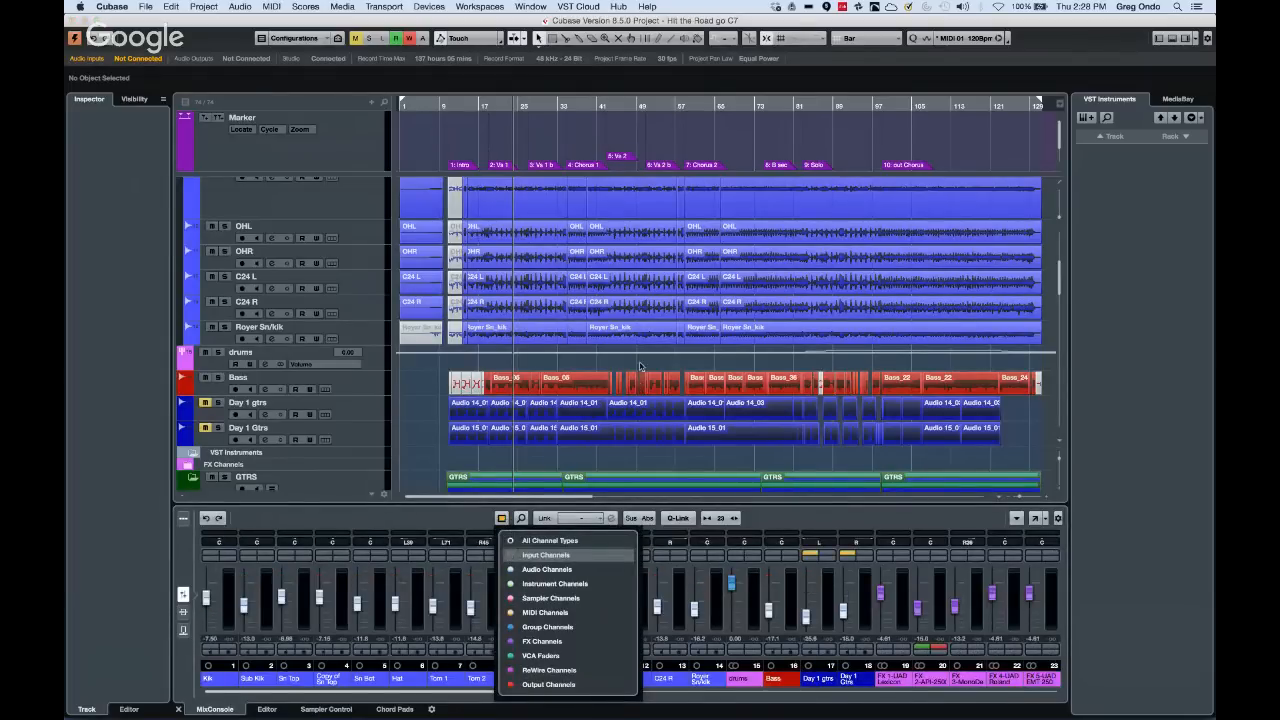
left_click(1168, 102)
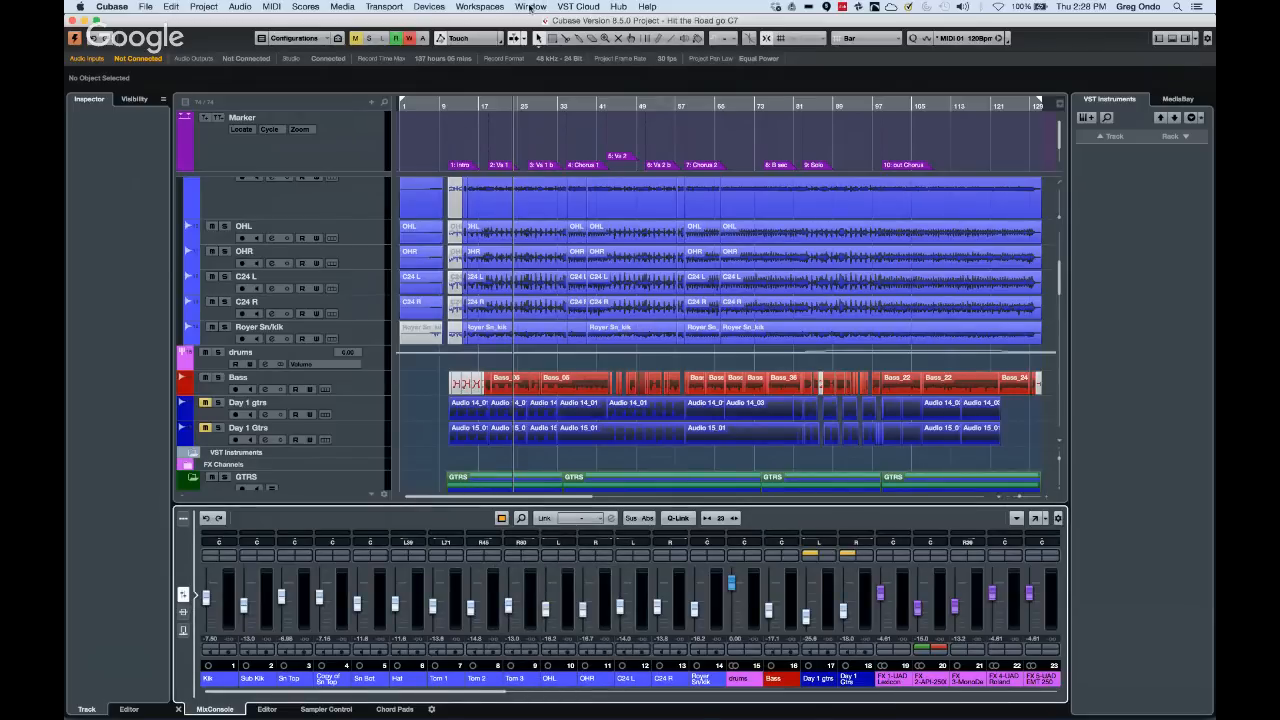
Add a mono cue channel named Guitar to the Studio connections in VST Connections
left_click(425, 8)
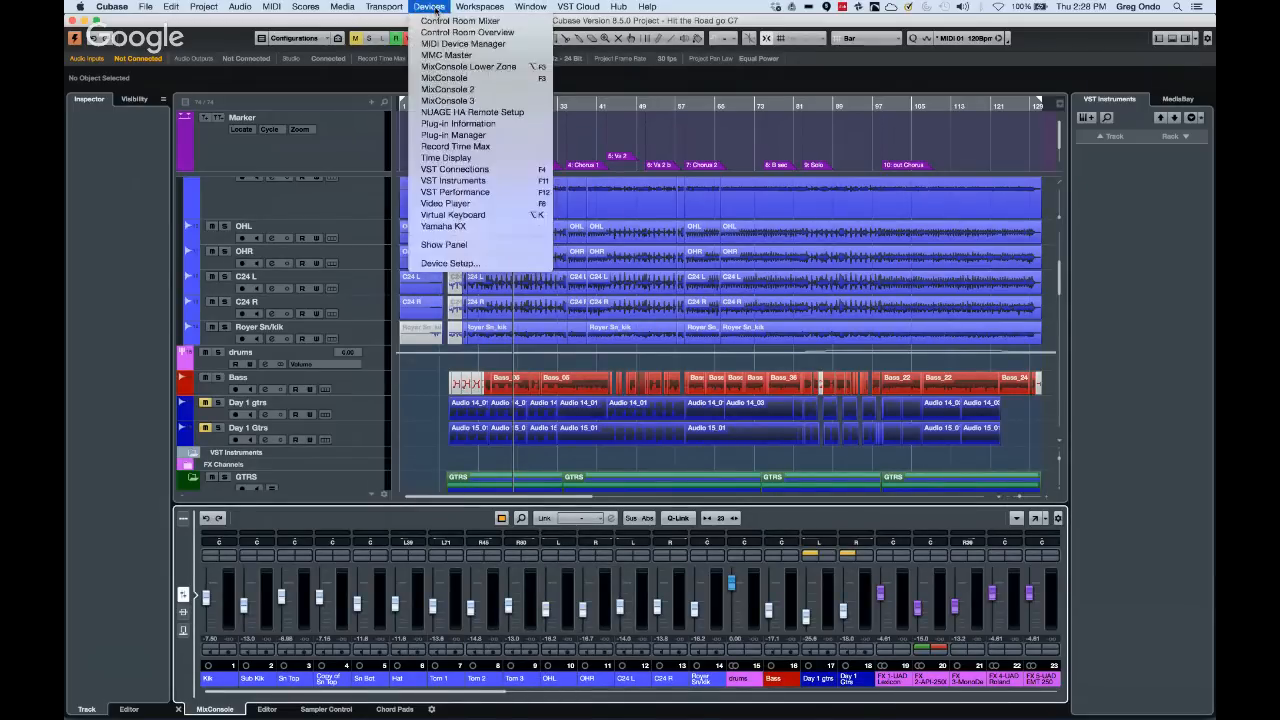
left_click(488, 171)
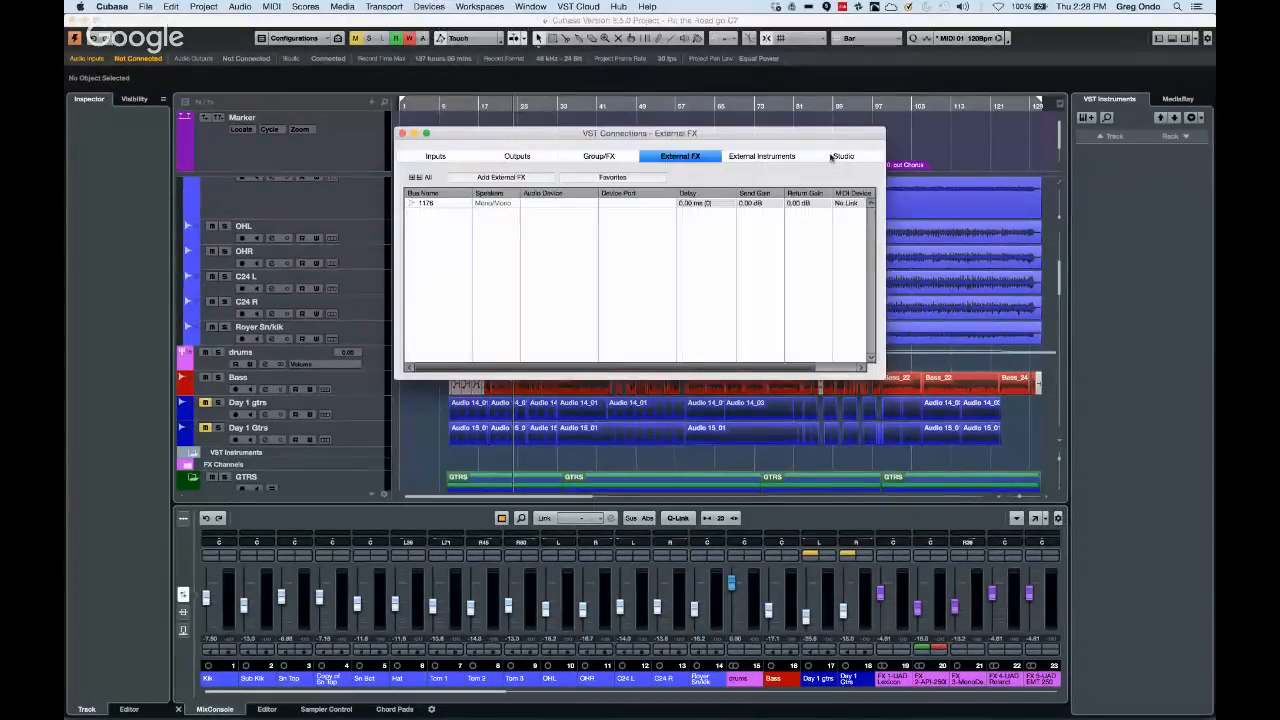
left_click(834, 157)
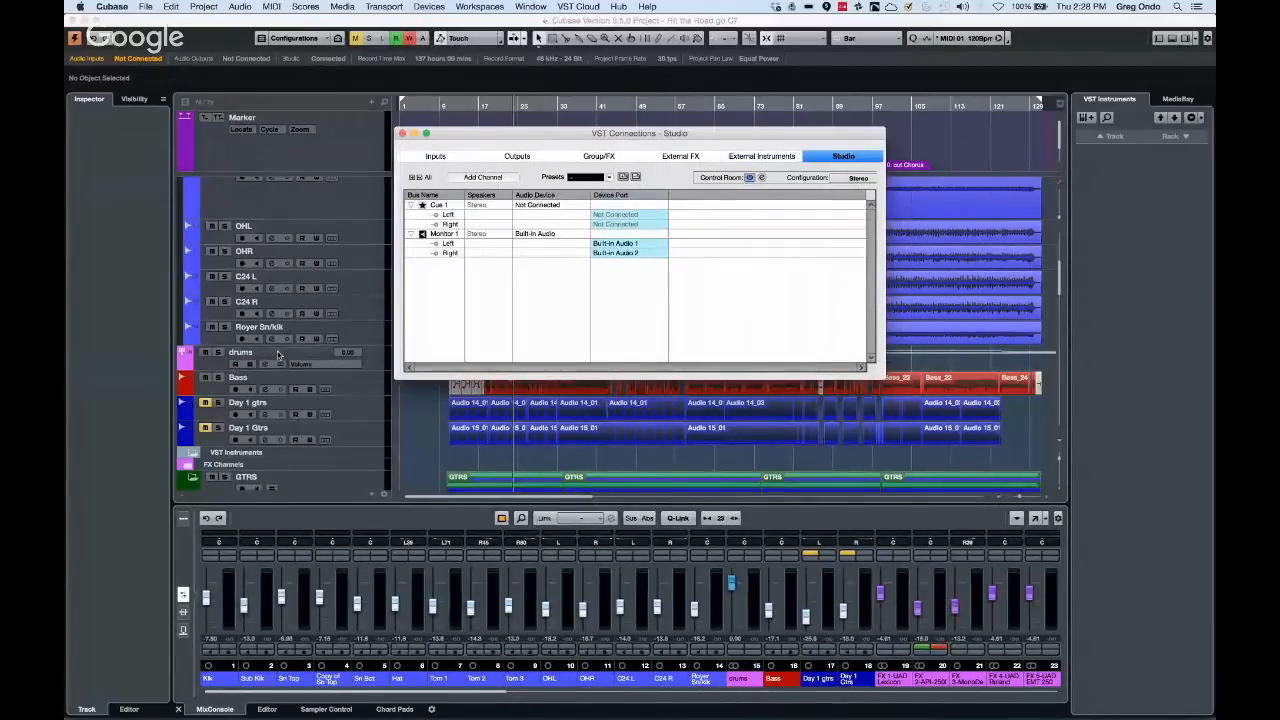
right_click(428, 295)
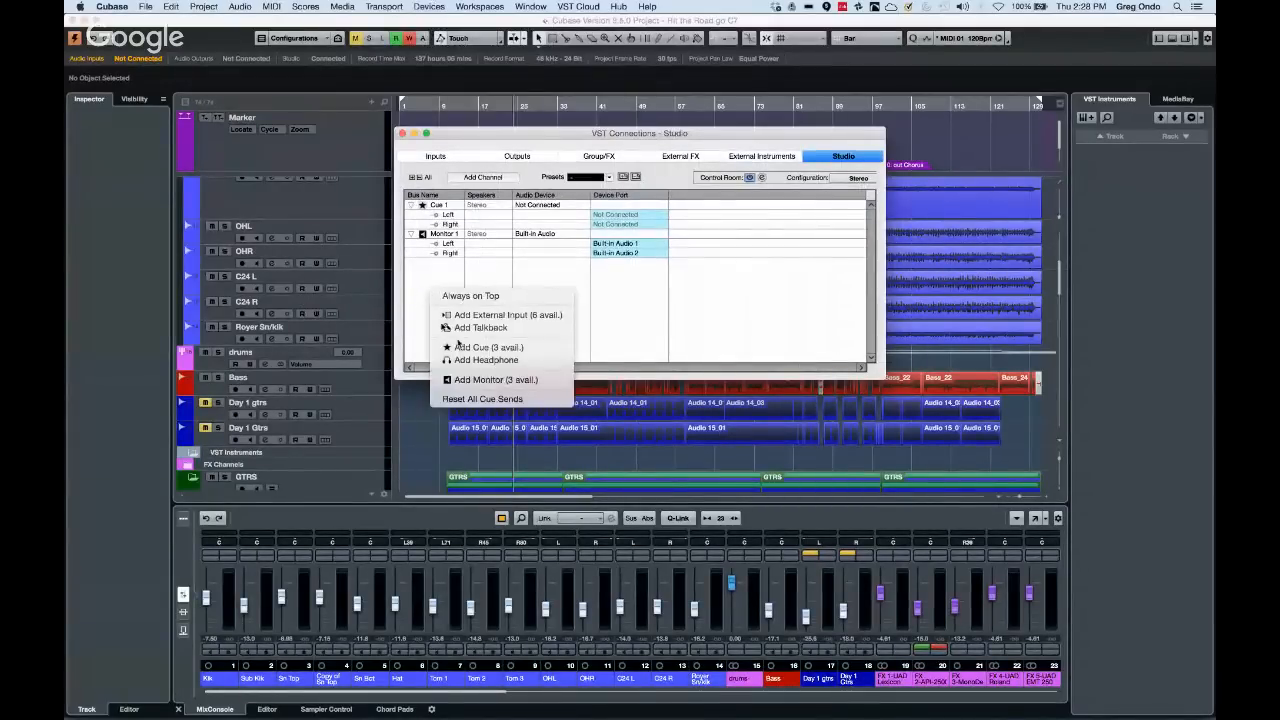
left_click(503, 348)
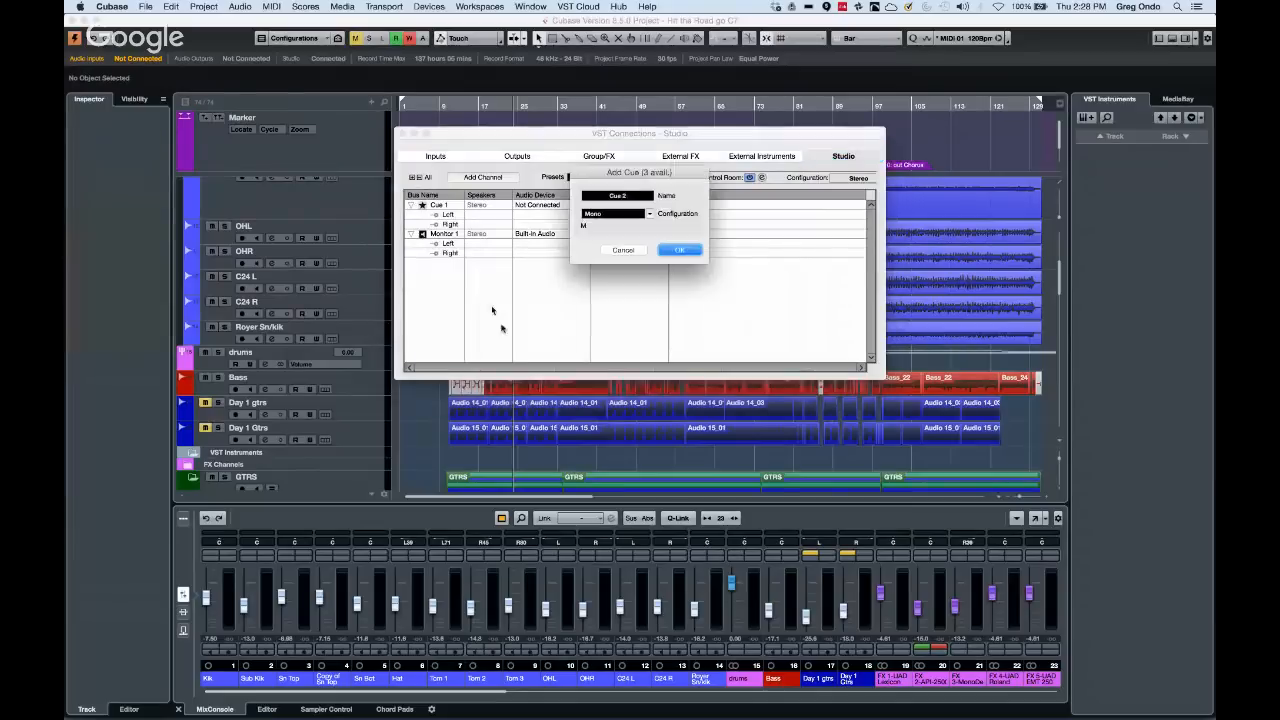
left_click(625, 202)
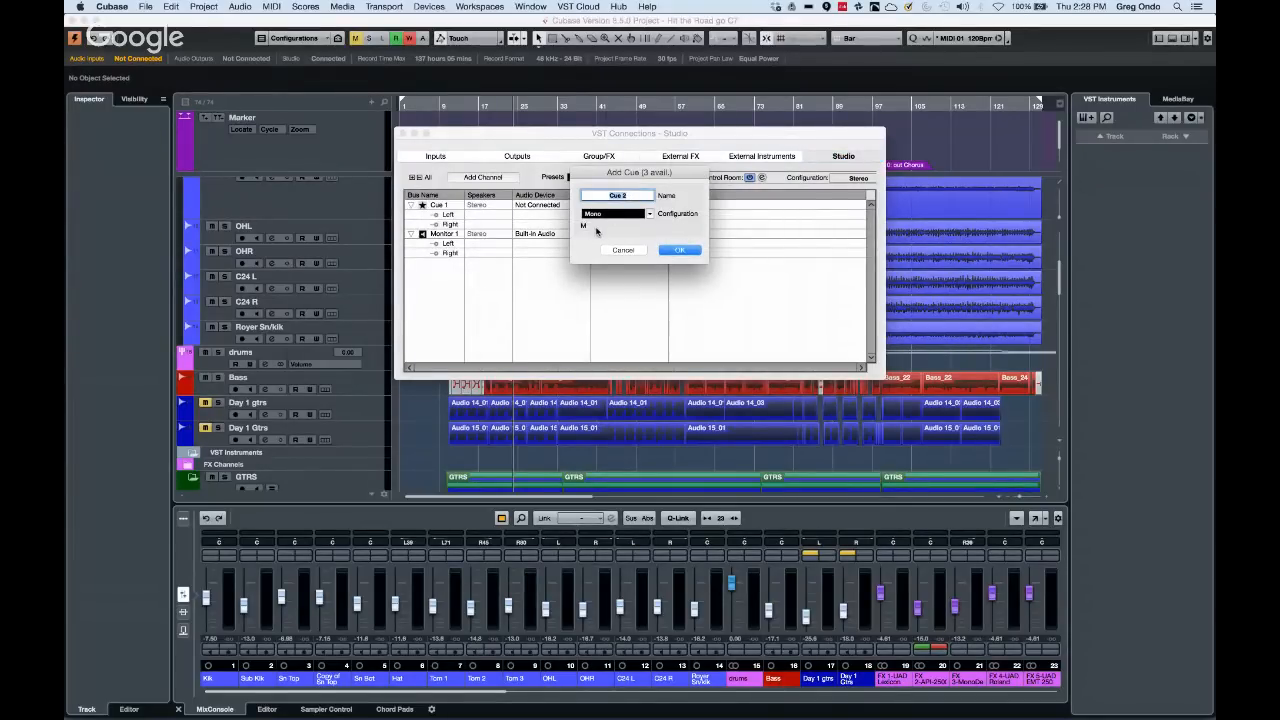
type("Guitar")
key("Tab")
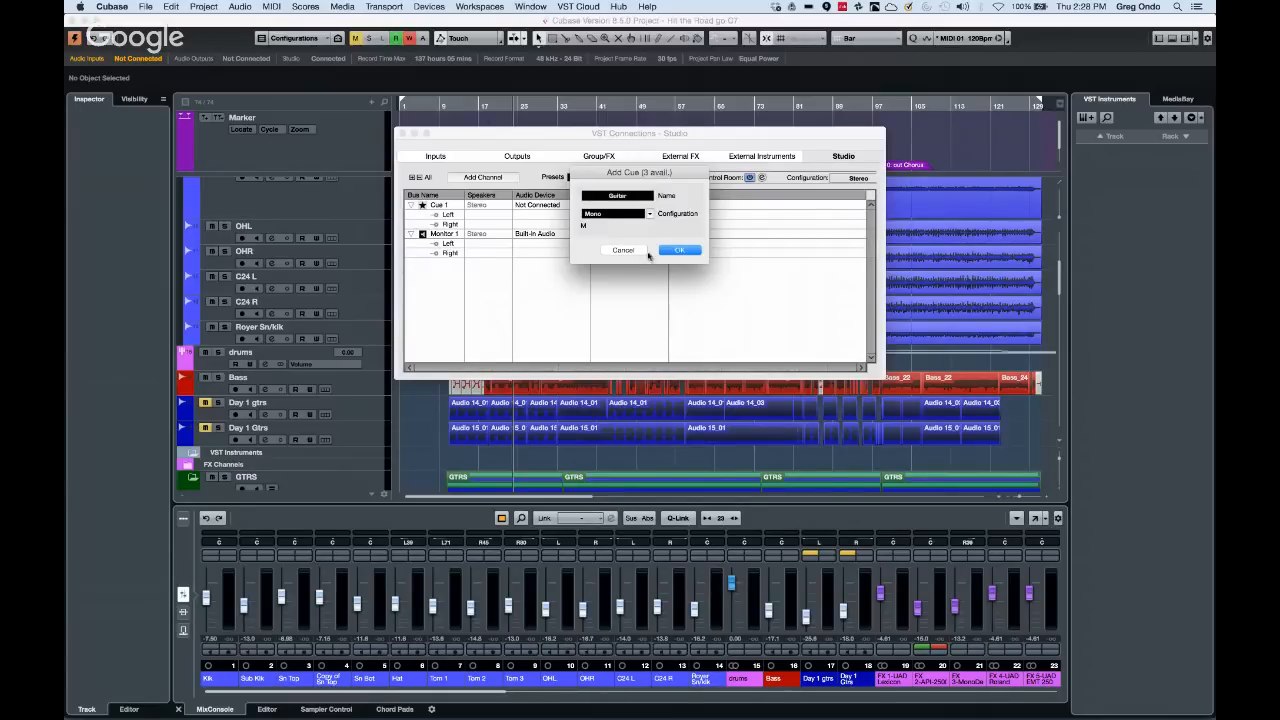
left_click(694, 252)
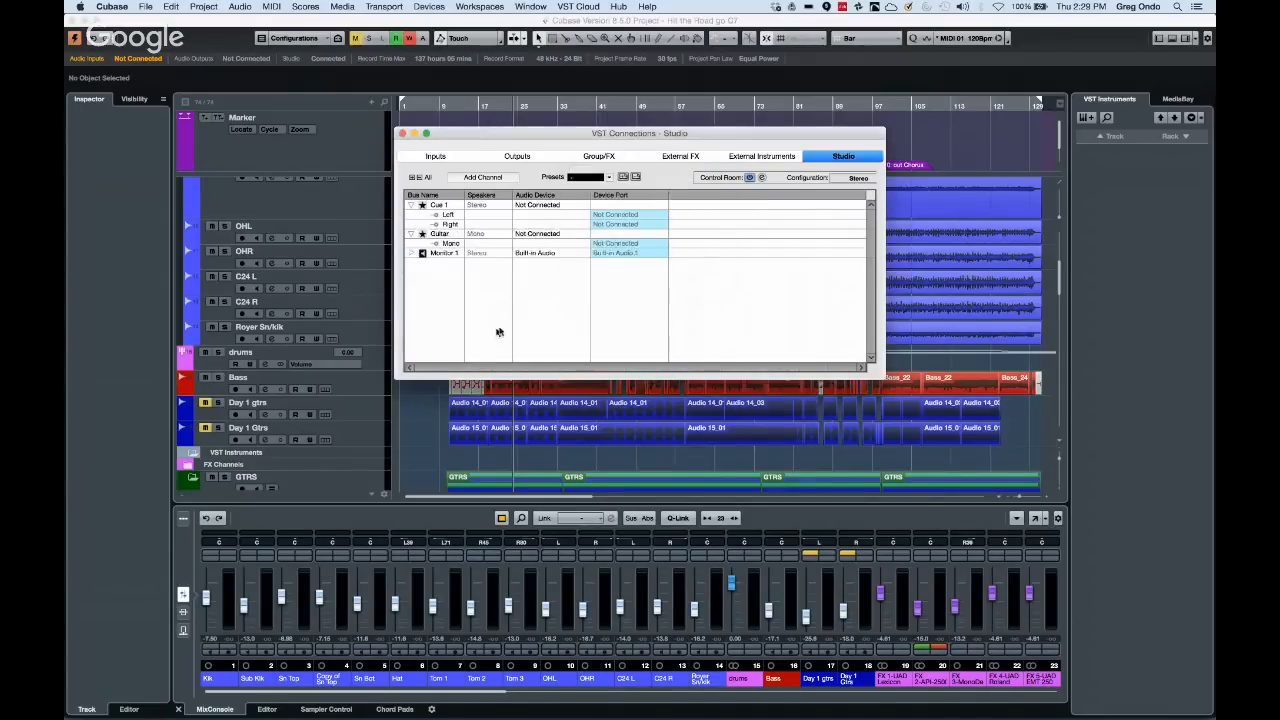
Add another mono cue channel named Bass to the Studio connections
right_click(436, 287)
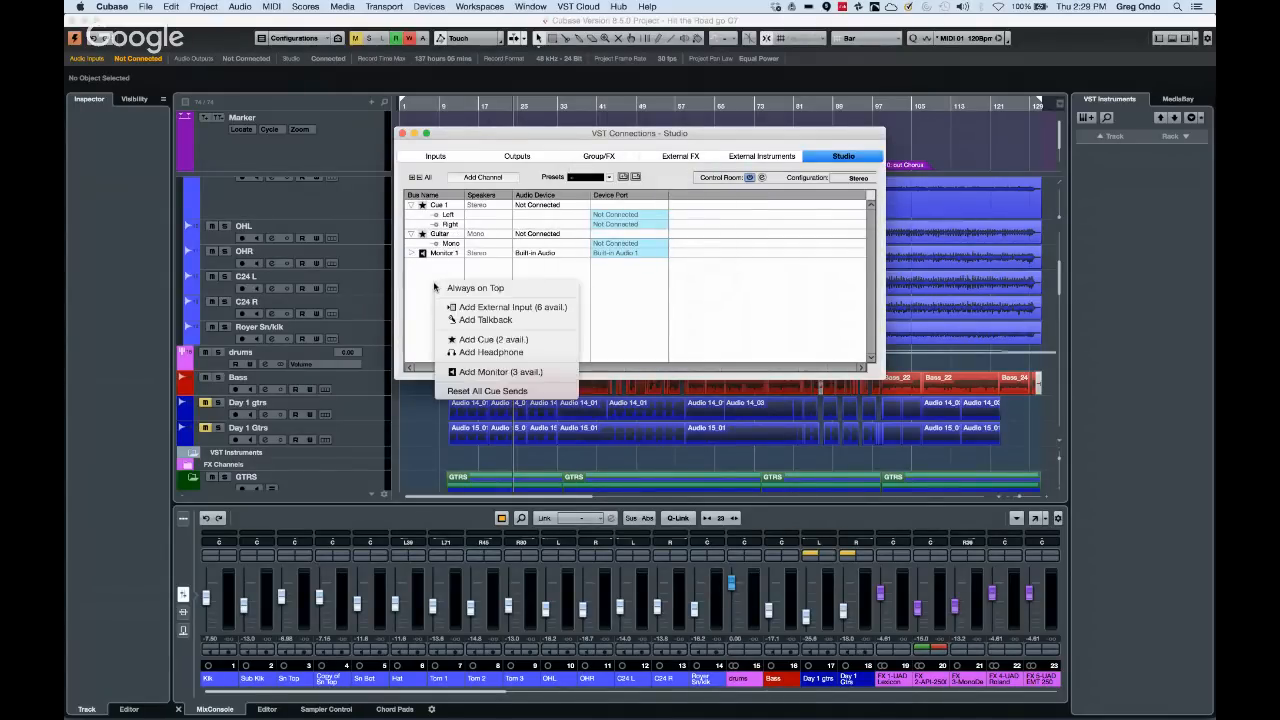
left_click(548, 342)
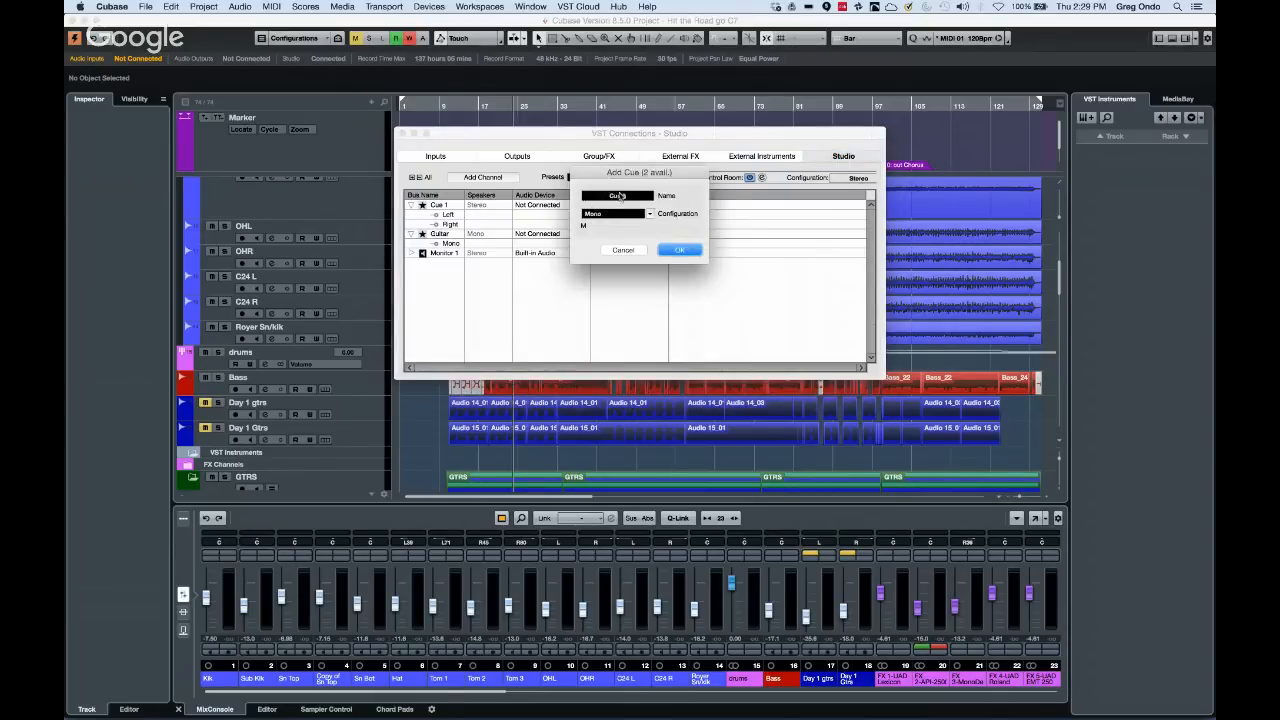
left_click(620, 197)
type("Bas")
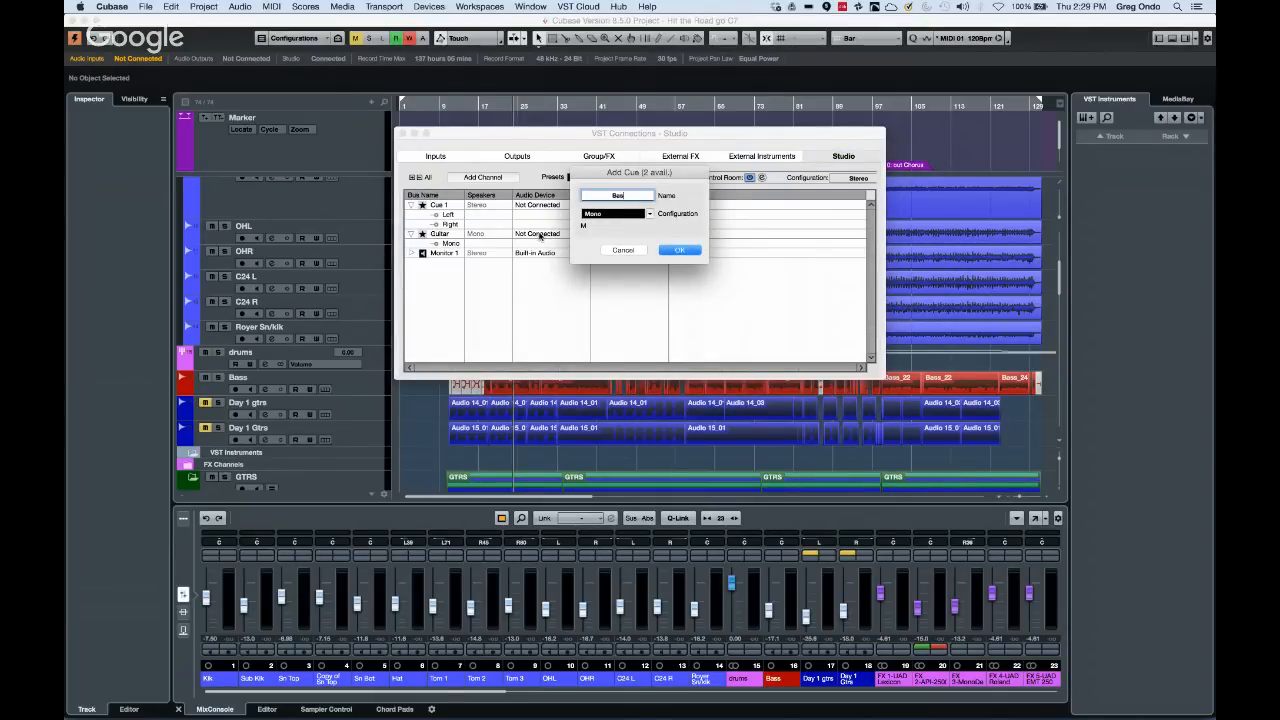
type("s")
left_click(679, 250)
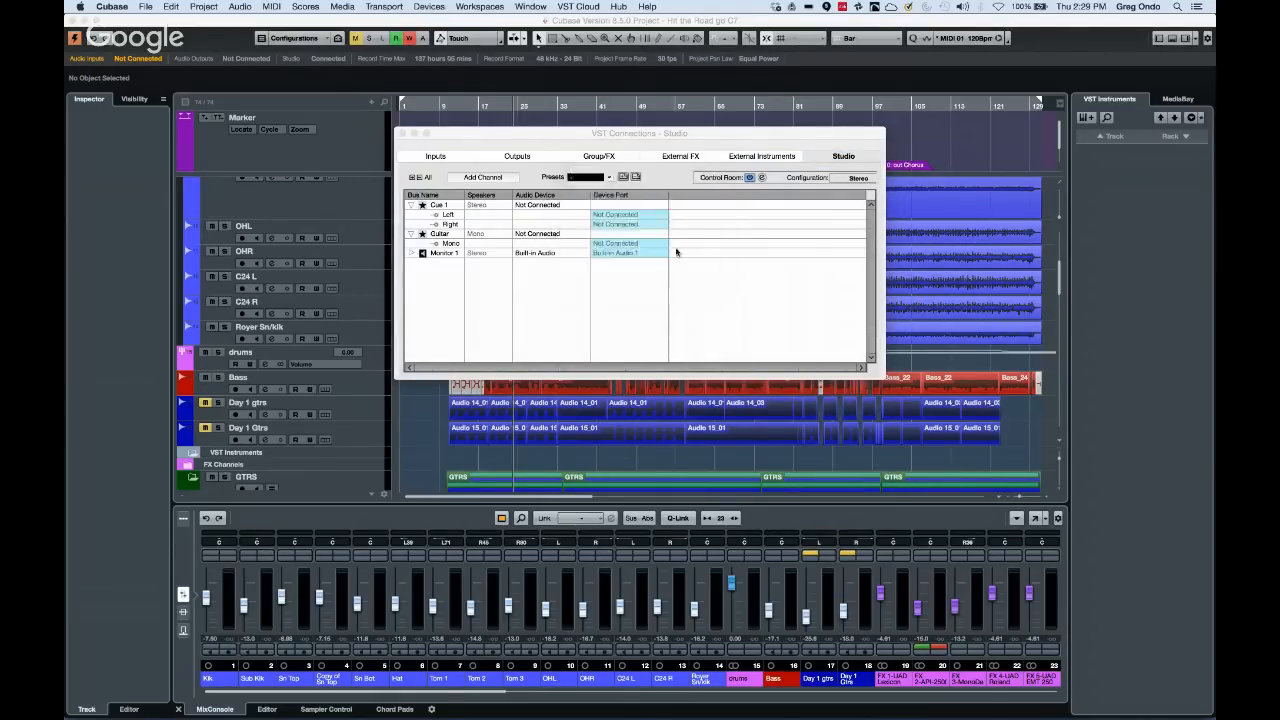
Add the last available cue channel as a mono cue named Drums
right_click(427, 300)
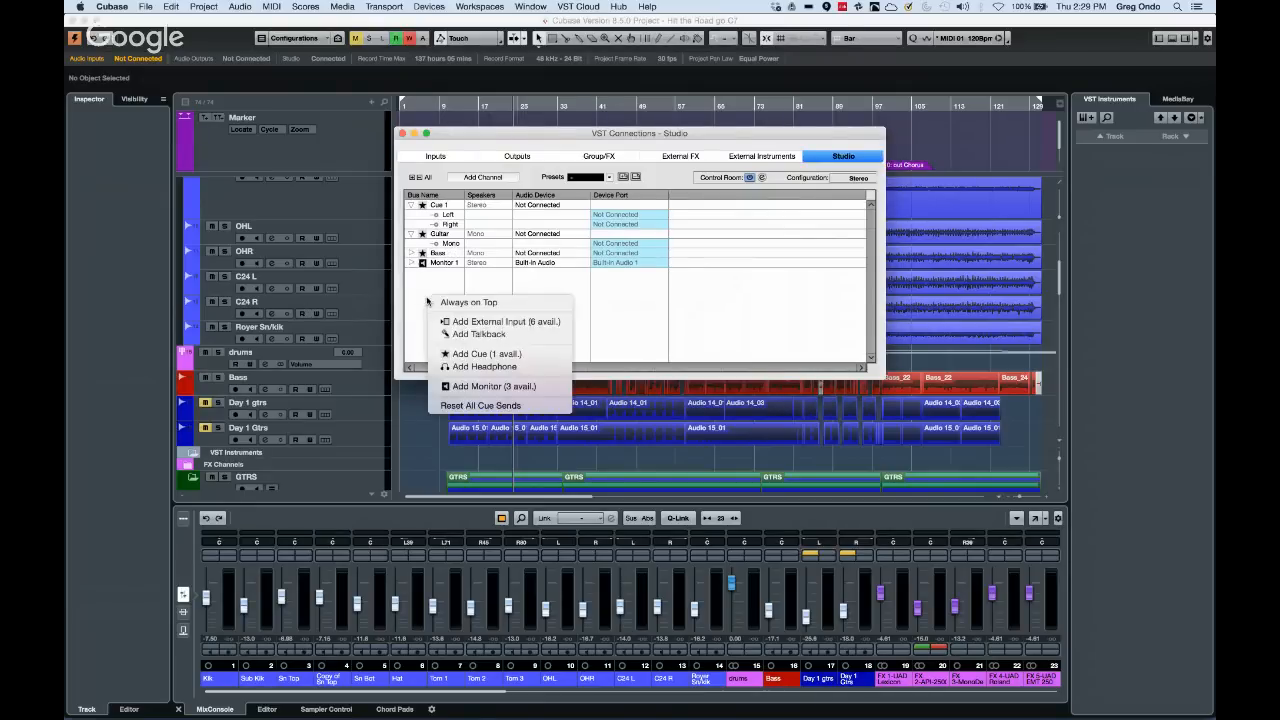
left_click(486, 352)
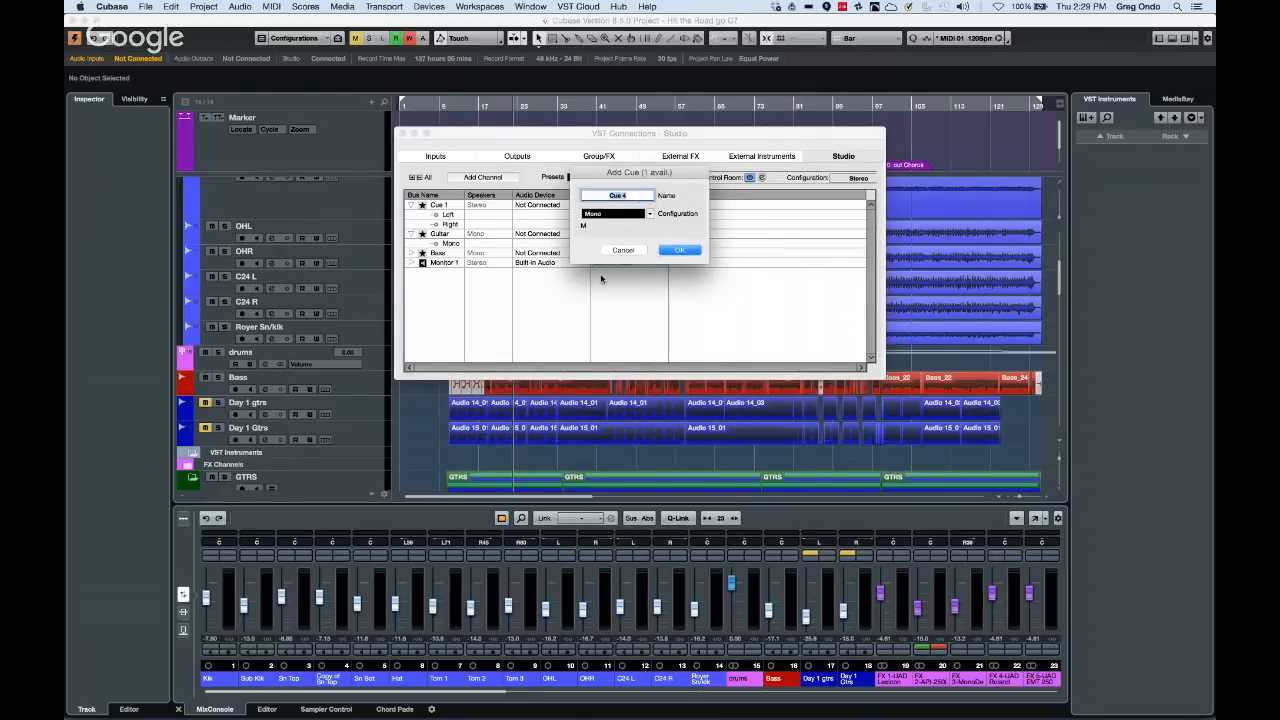
type("Drums")
key("Tab")
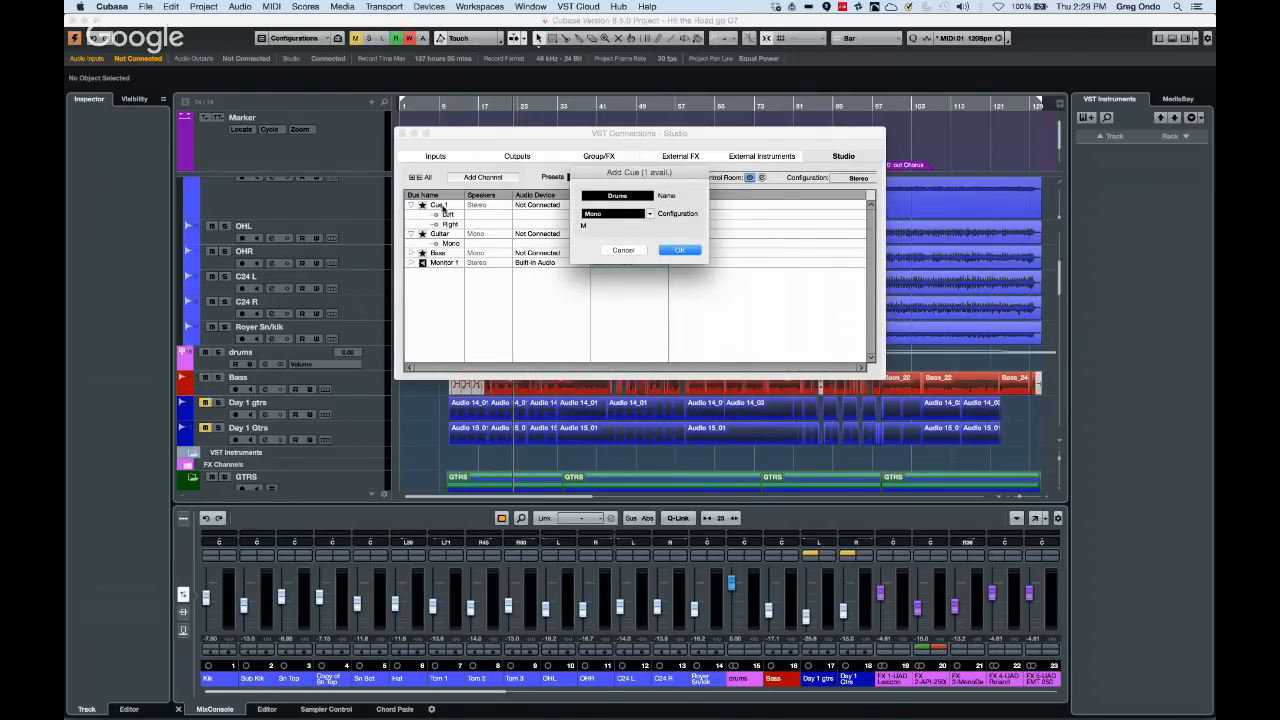
left_click(681, 251)
Rename the stereo cue channel Cue 1 as Vox
double_click(446, 206)
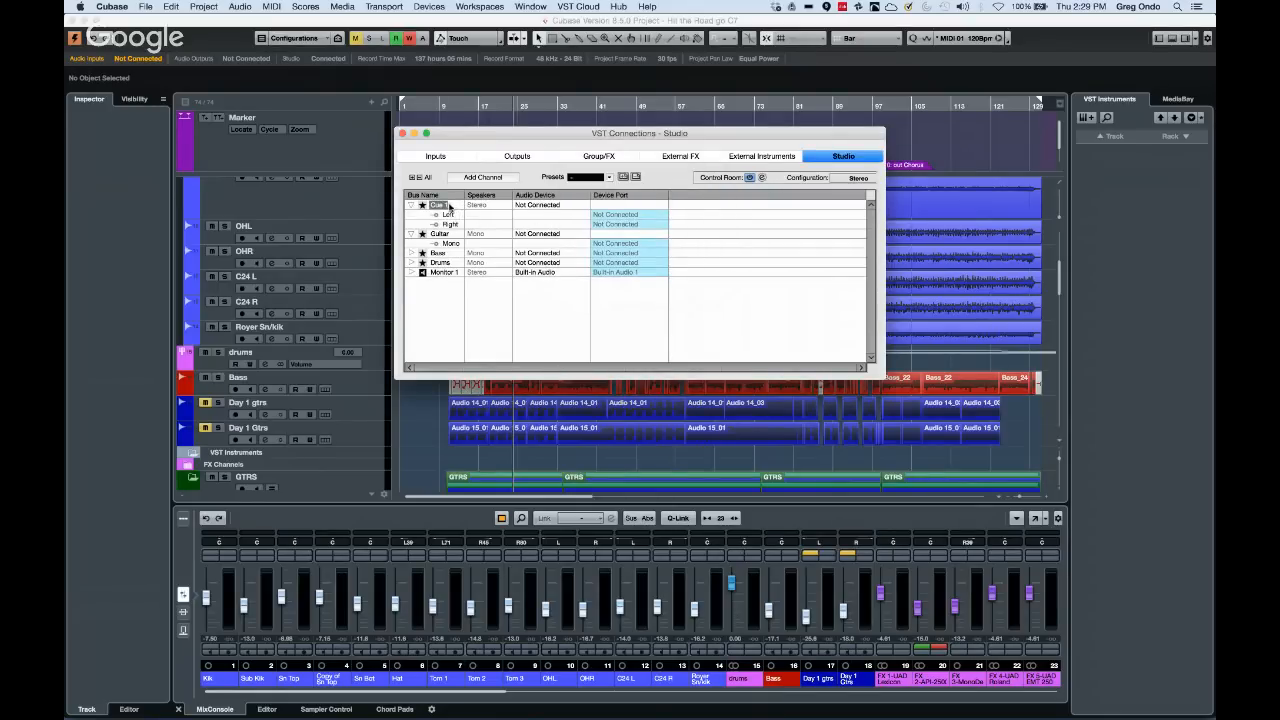
type("Vox")
key("Return")
left_click(776, 316)
Open the full MixConsole window with its Control Room section shown
key("F3")
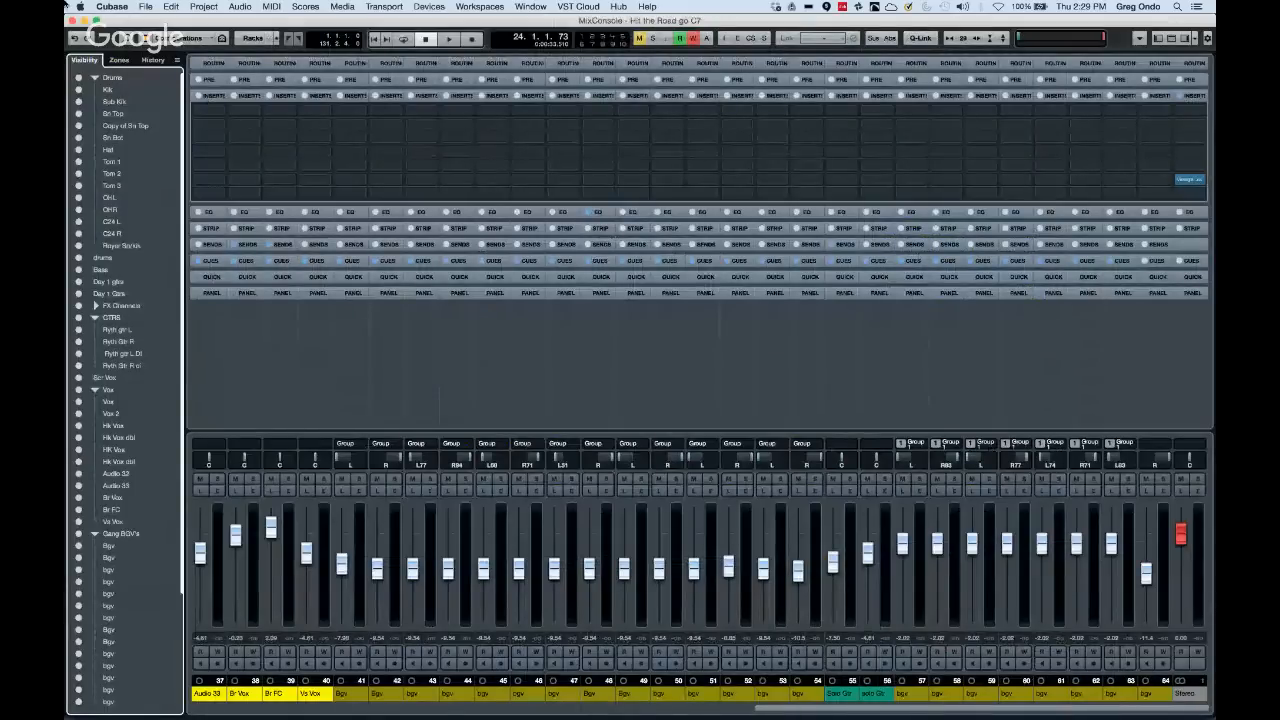
left_click(1184, 38)
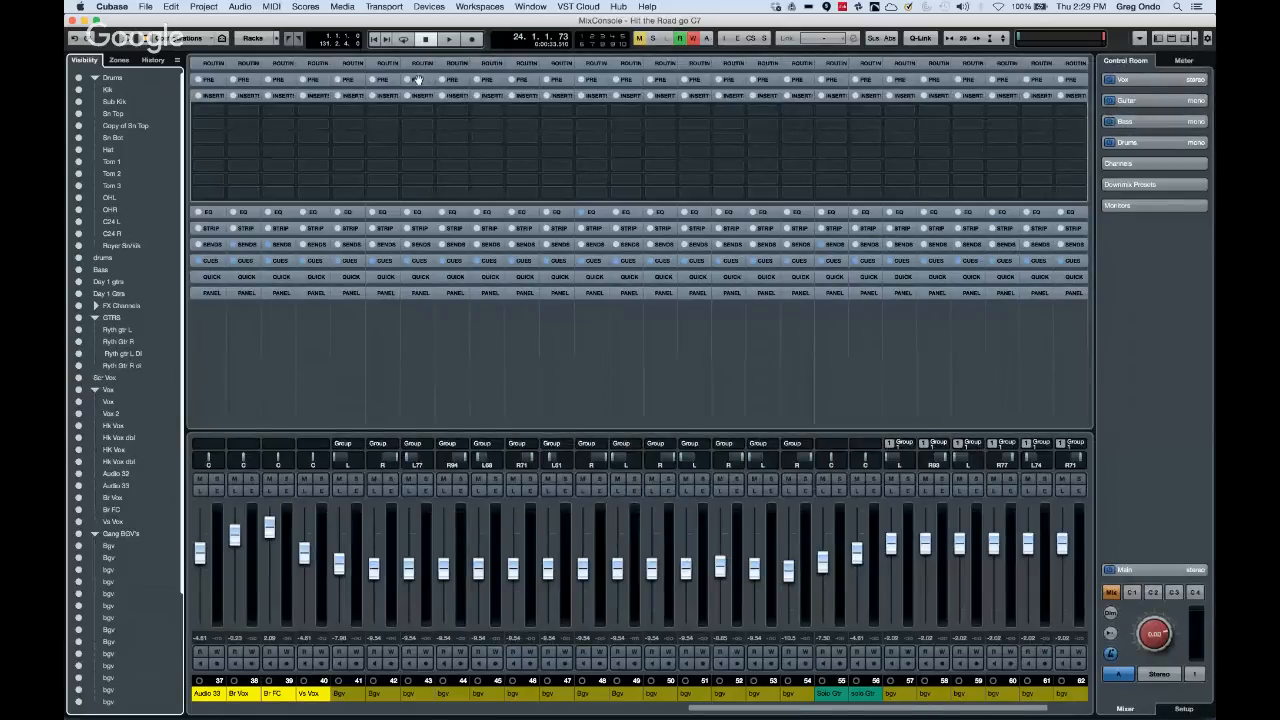
key("h")
key("h")
key("h")
key("h")
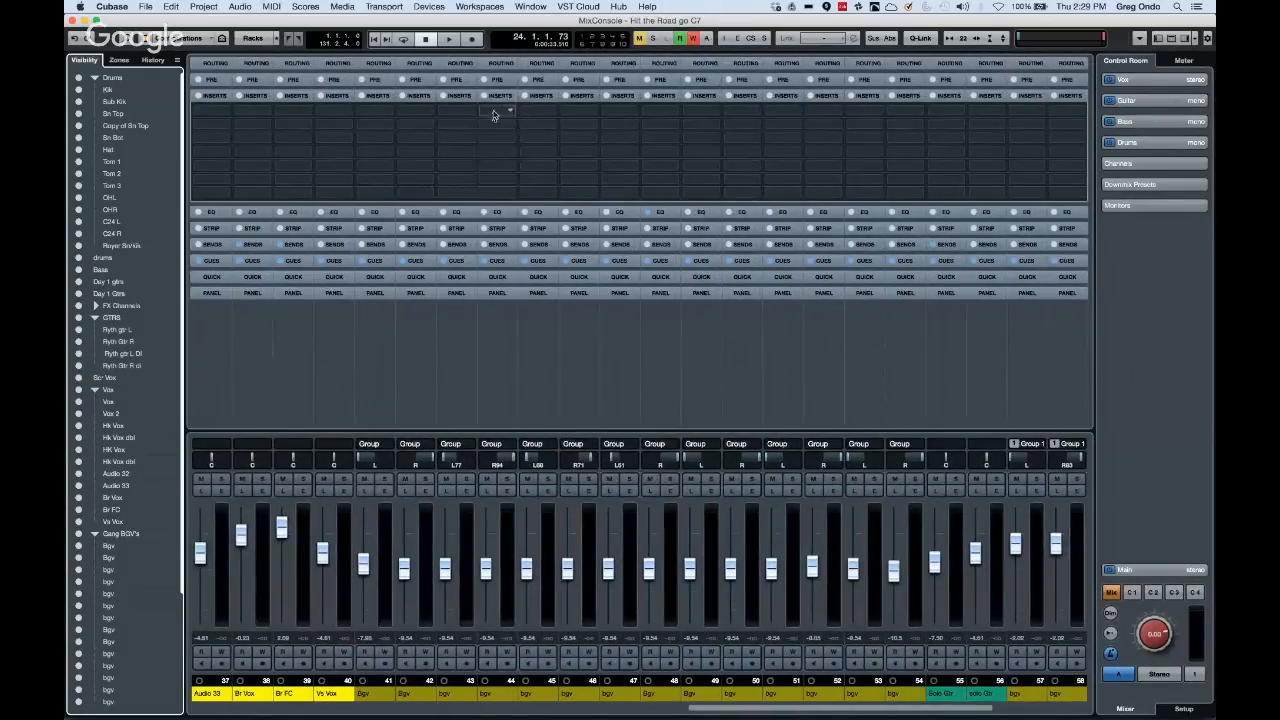
Expand the cue sends rack for all channels and bring the drum channels starting at Kik into view
left_click(497, 263)
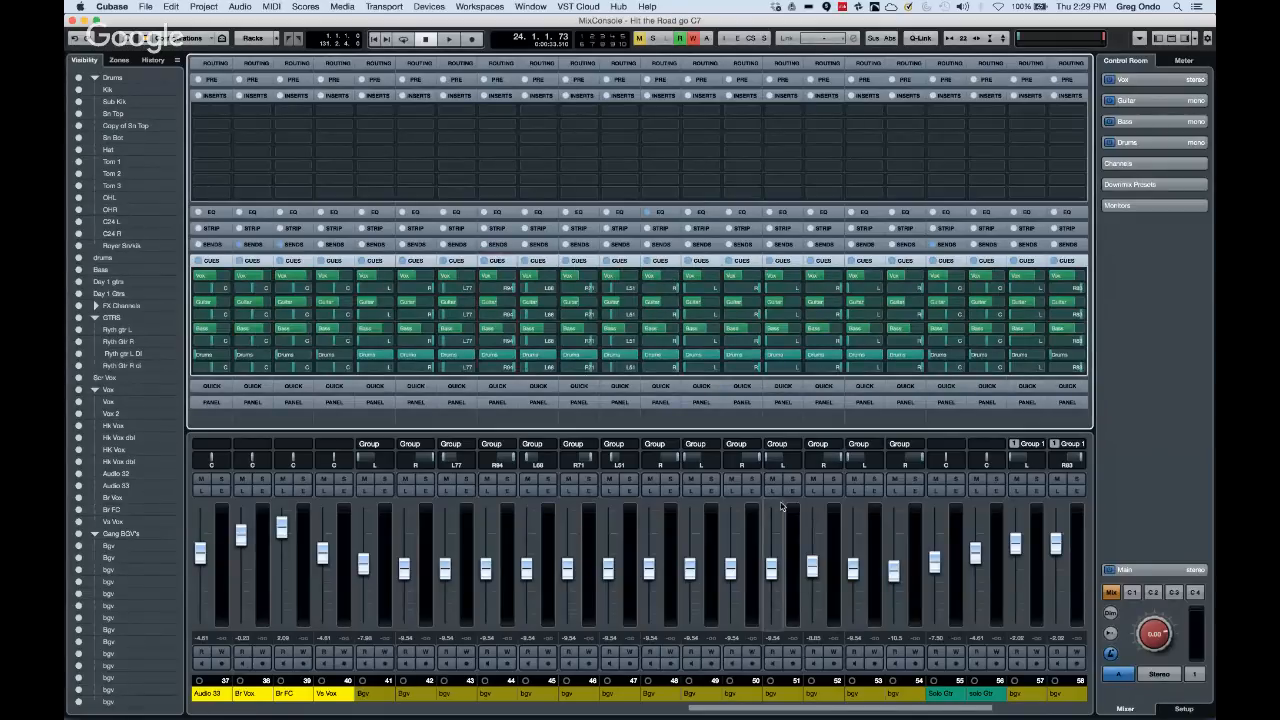
left_click(872, 716)
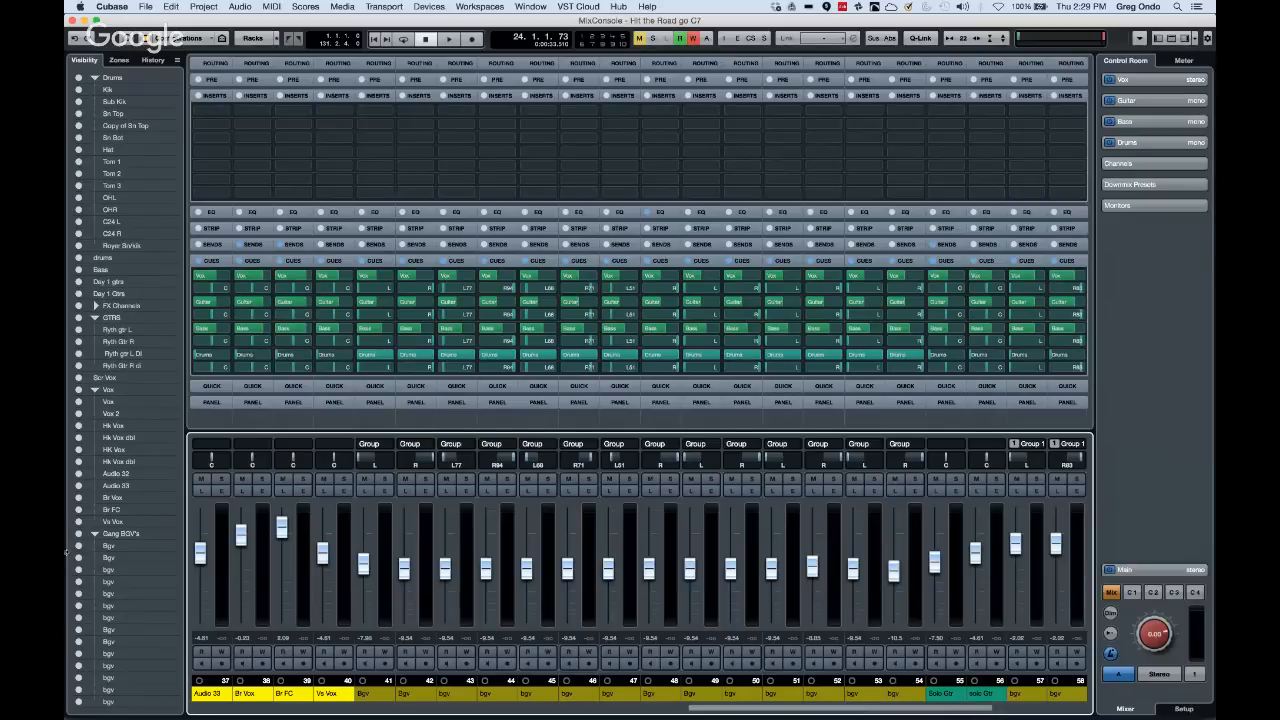
left_click(230, 710)
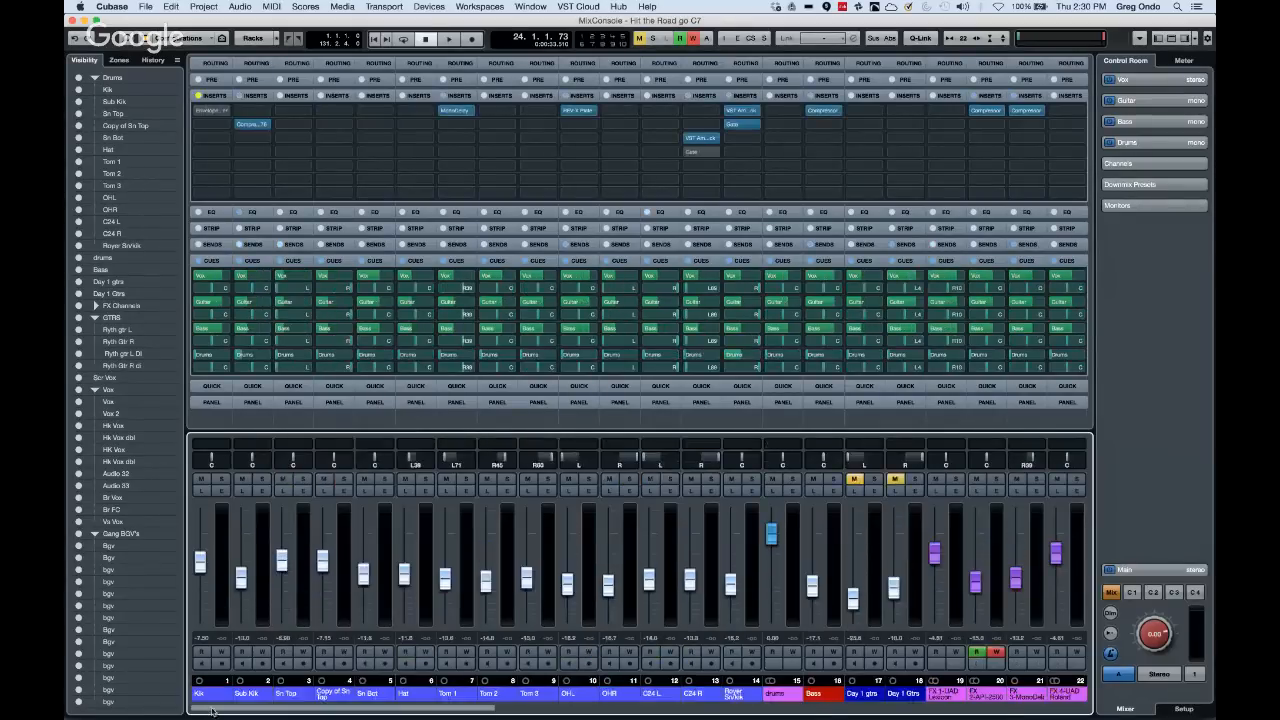
Select the mixer channels from Kik through FX 4-UAD Roland and assign their current mix levels to all cue sends
left_click(221, 591)
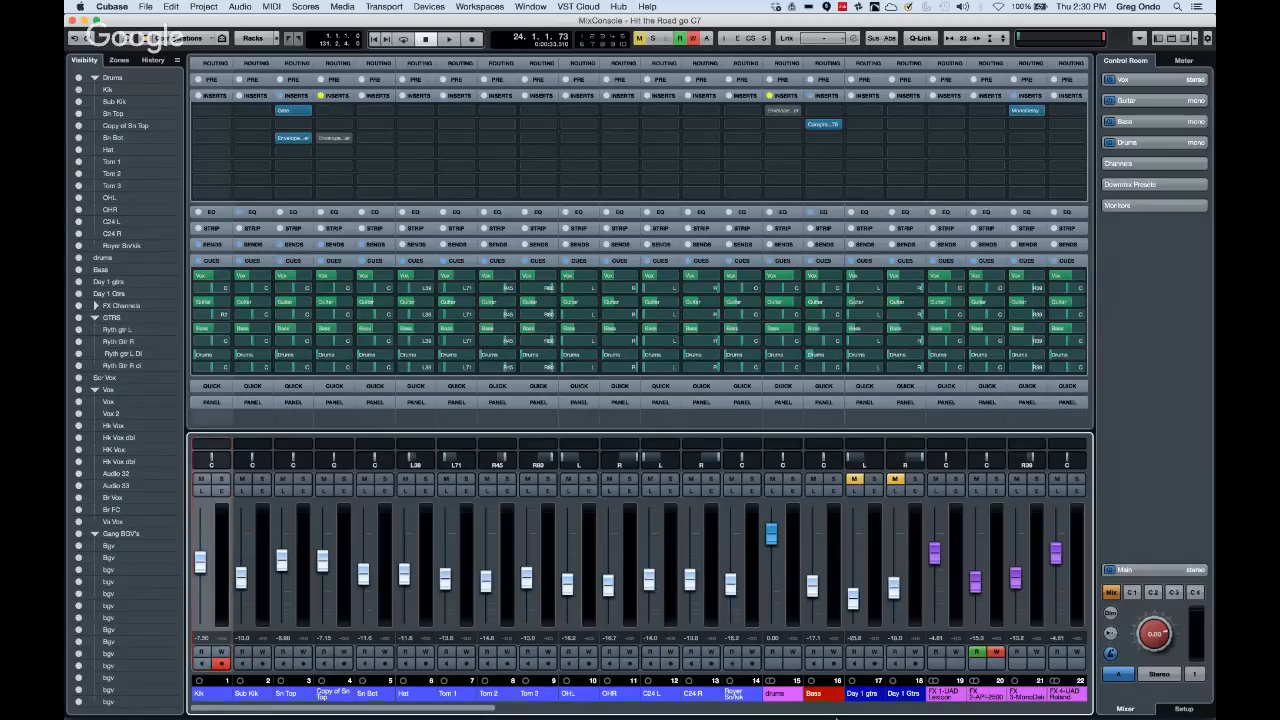
left_click(1080, 549, "shift")
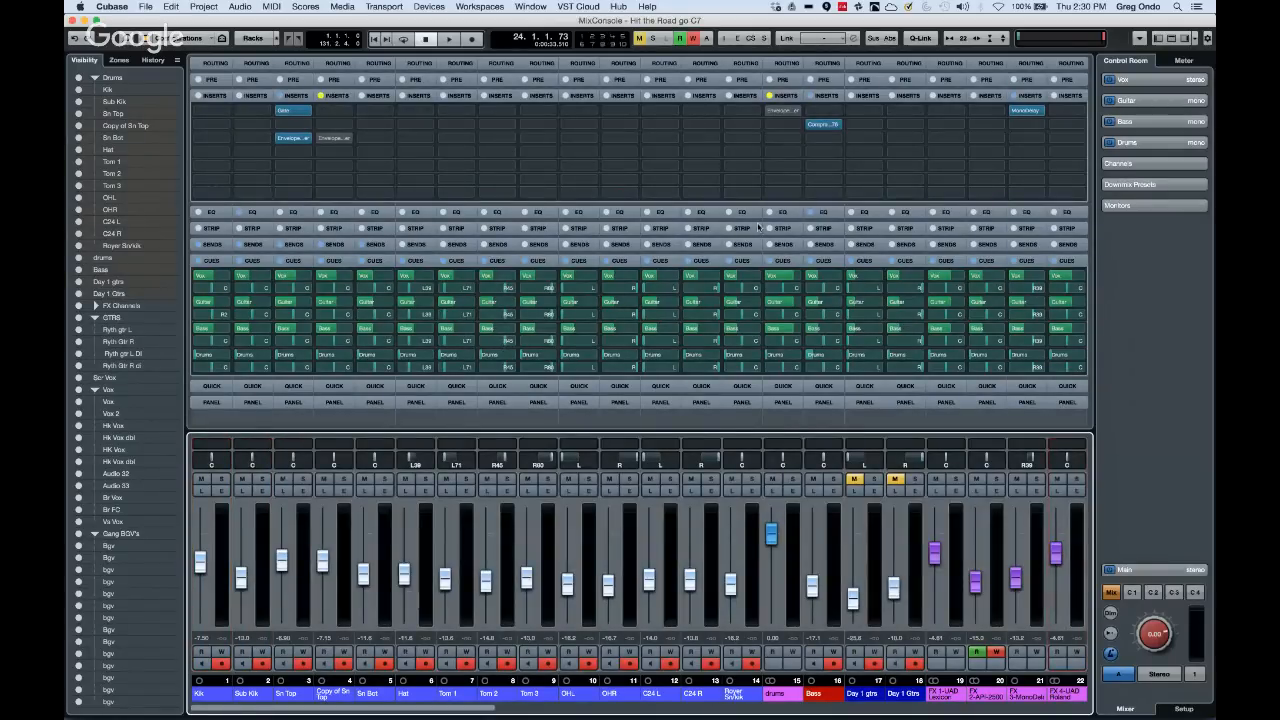
right_click(1142, 83)
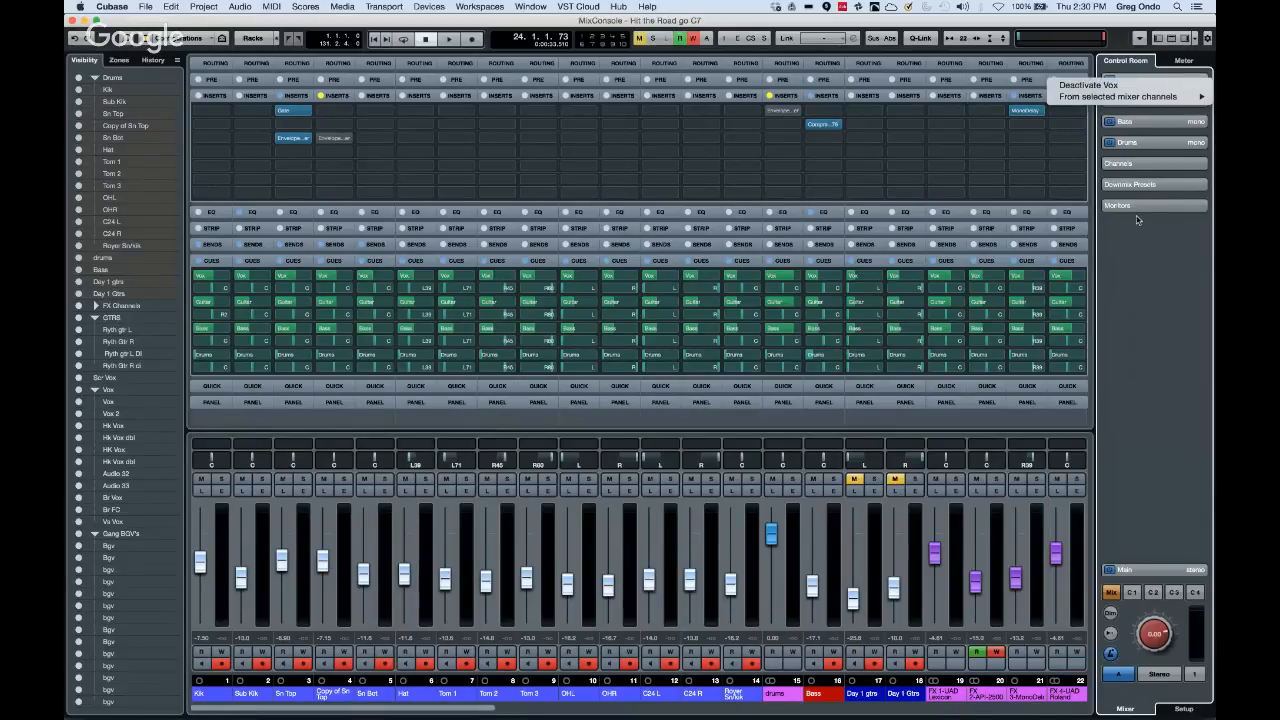
left_click(1136, 219)
left_click(1138, 82)
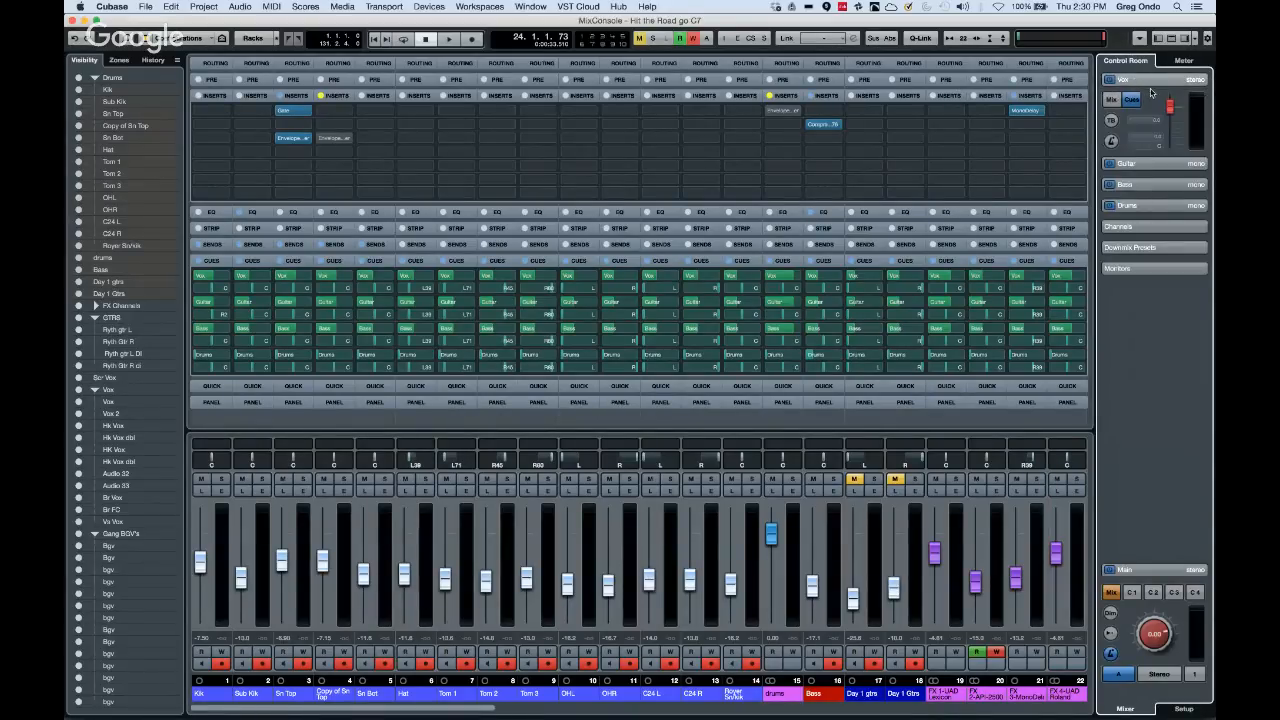
right_click(1152, 95)
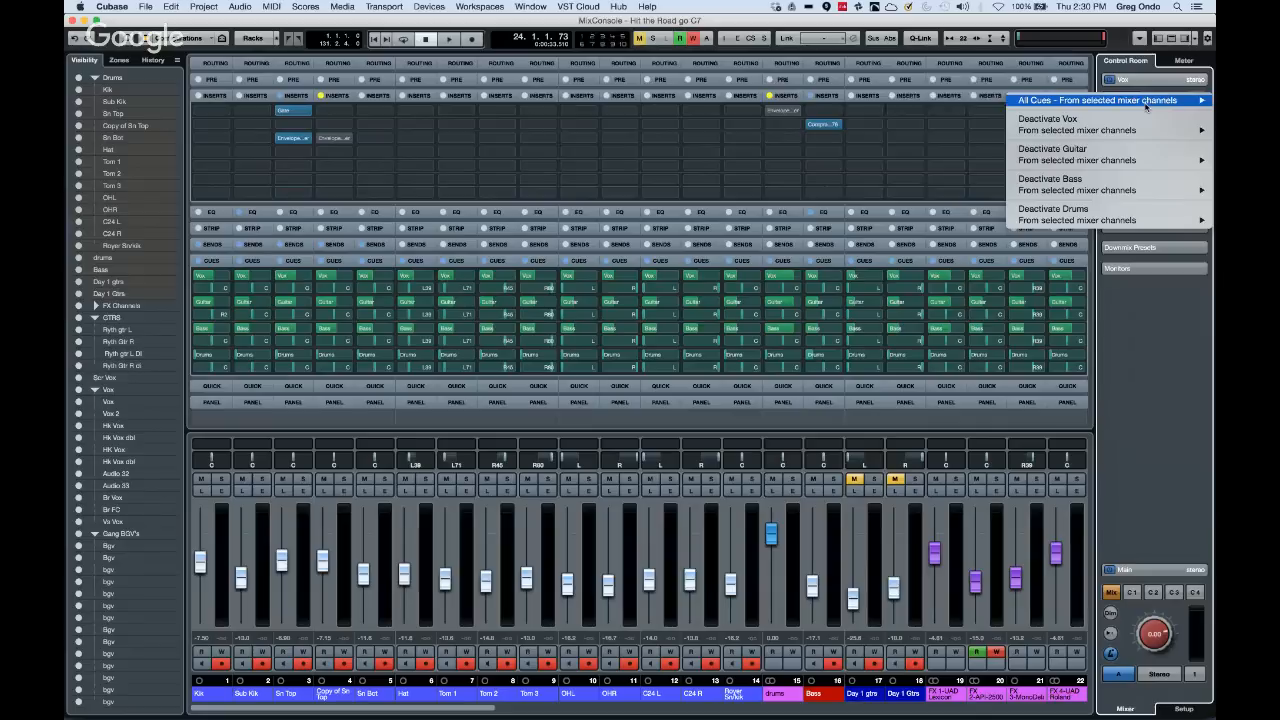
mouse_move(1048, 106)
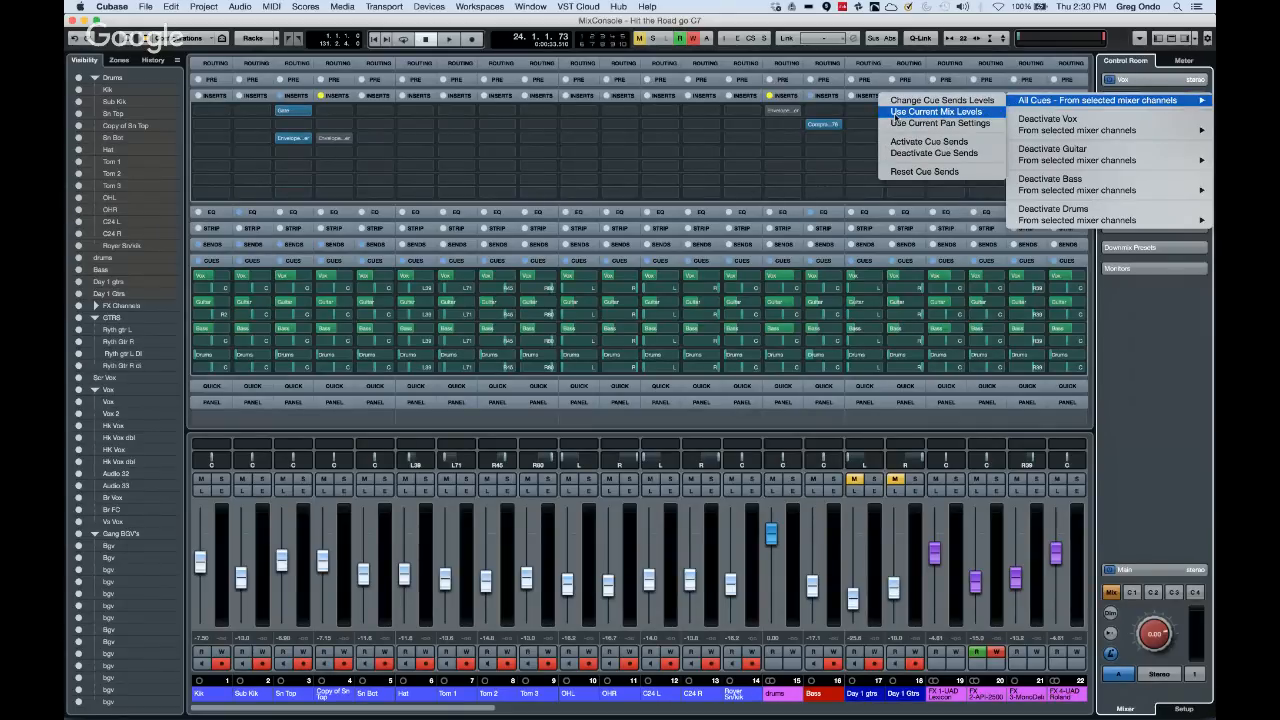
left_click(895, 112)
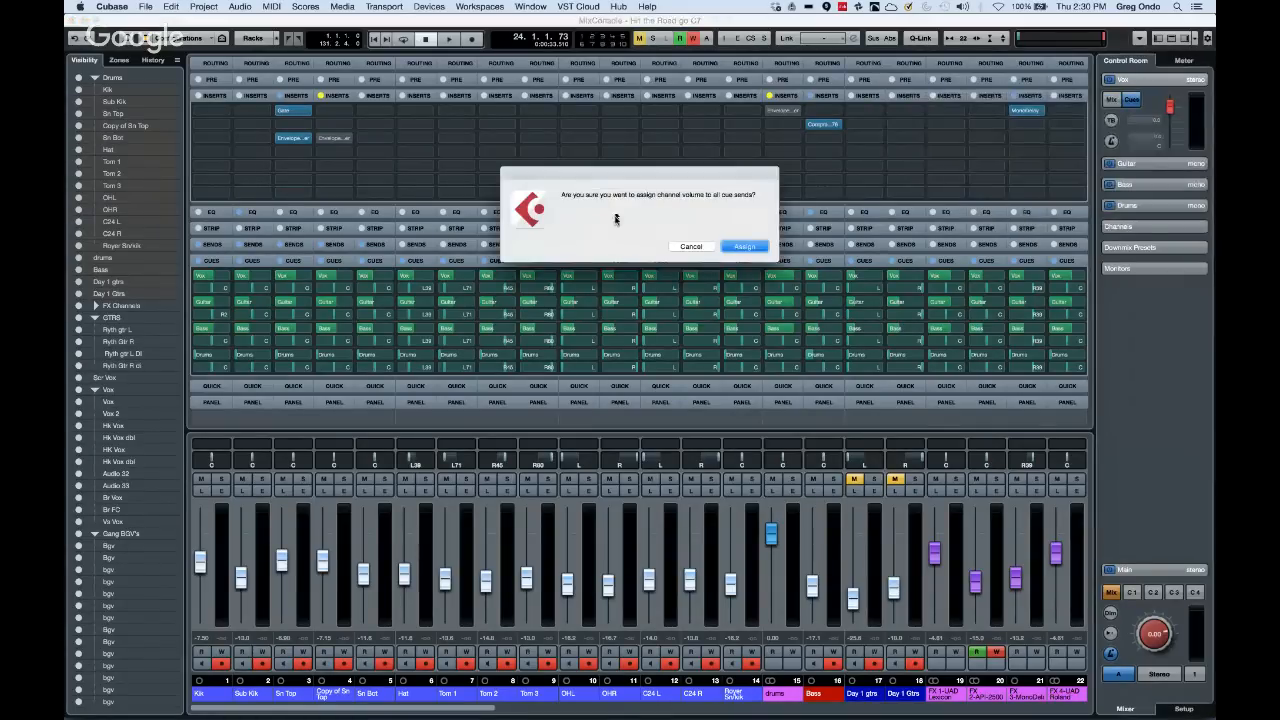
left_click(744, 246)
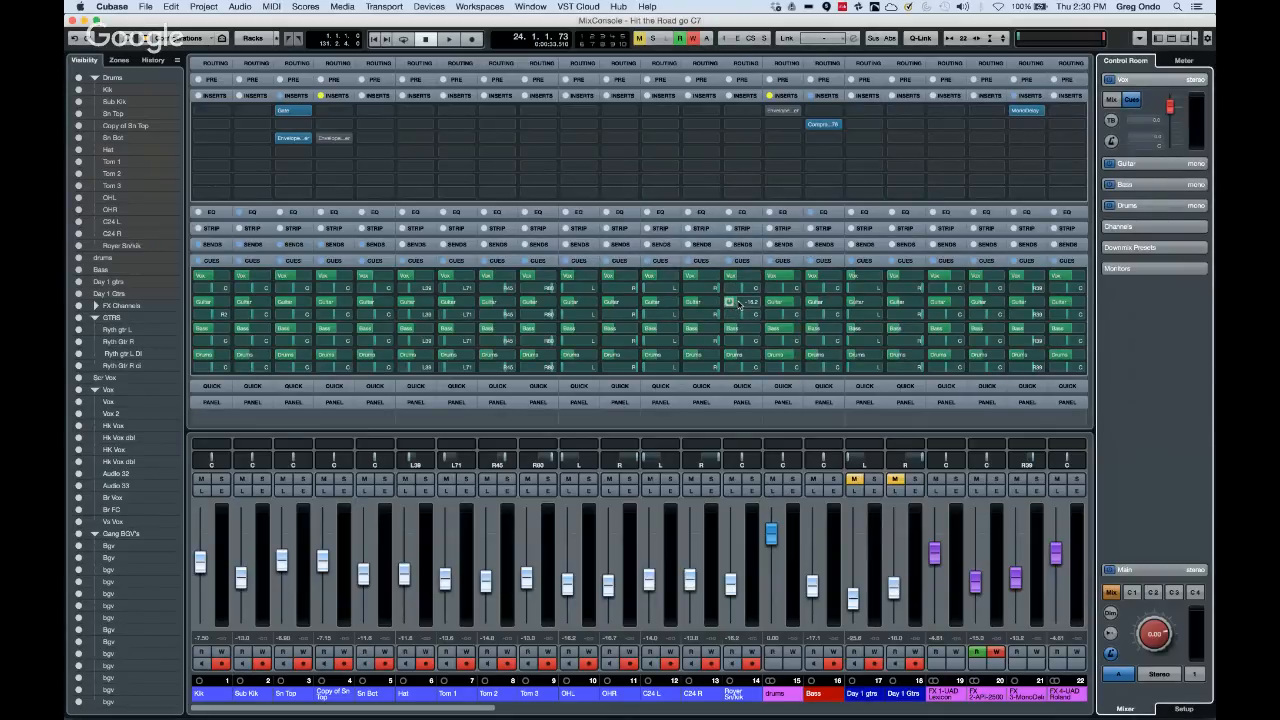
left_click_drag(738, 303, 748, 306)
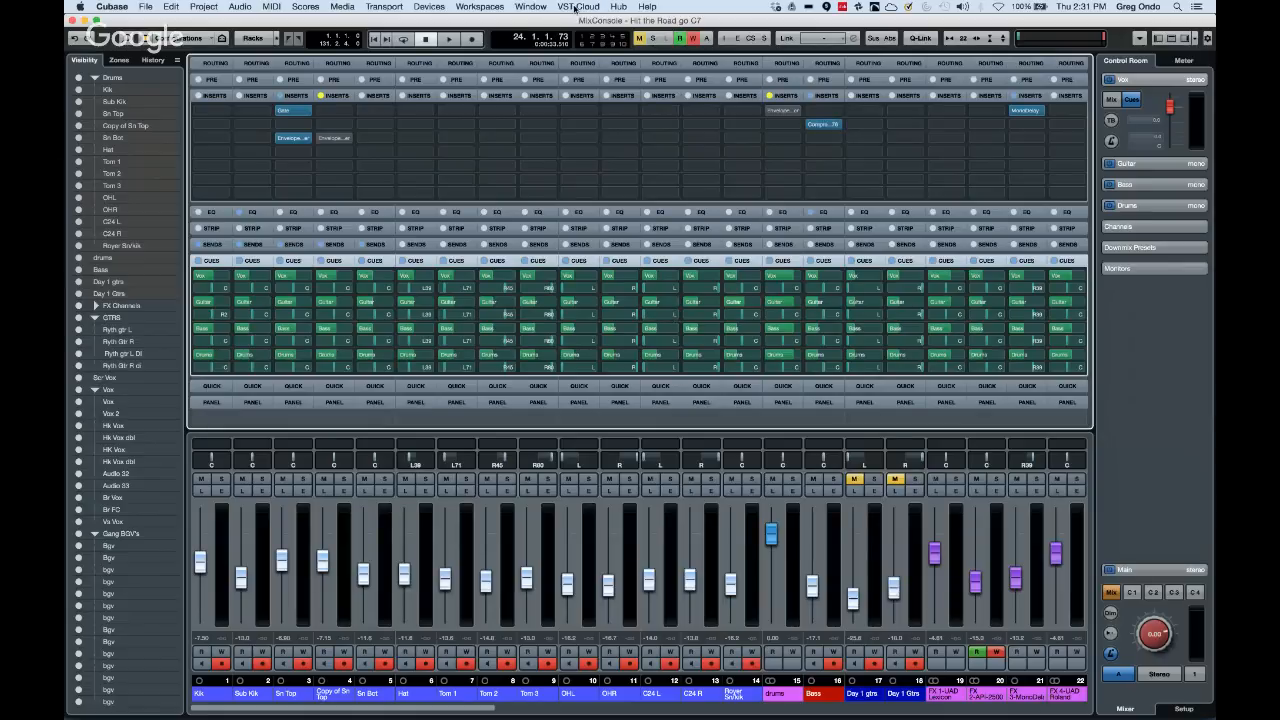
Close the full MixConsole and the VST Connections window to return to the project
left_click(71, 19)
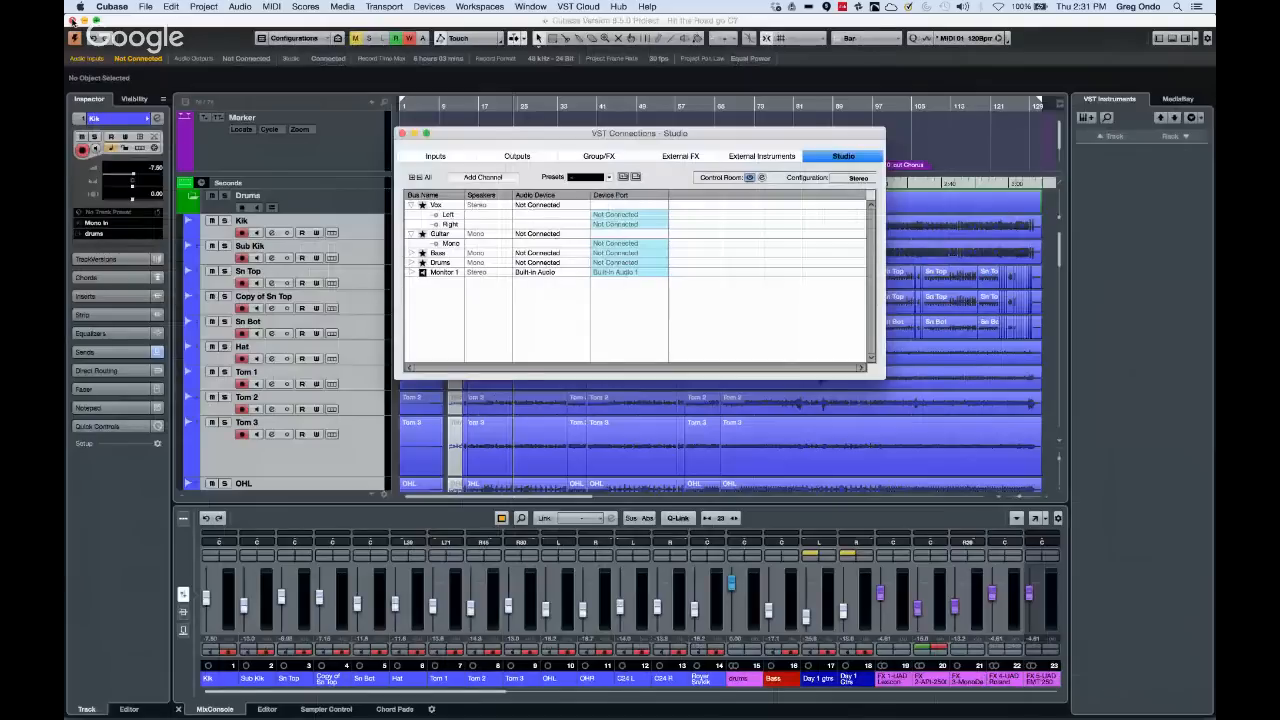
left_click(403, 134)
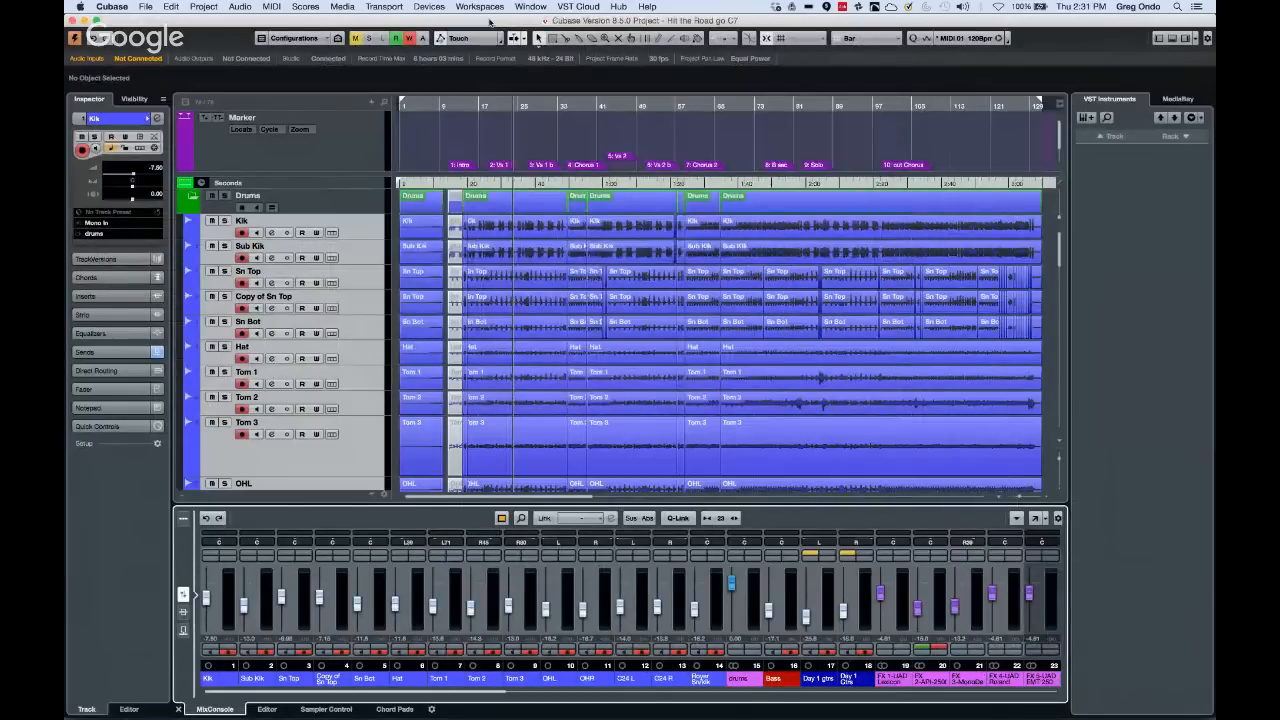
left_click(410, 7)
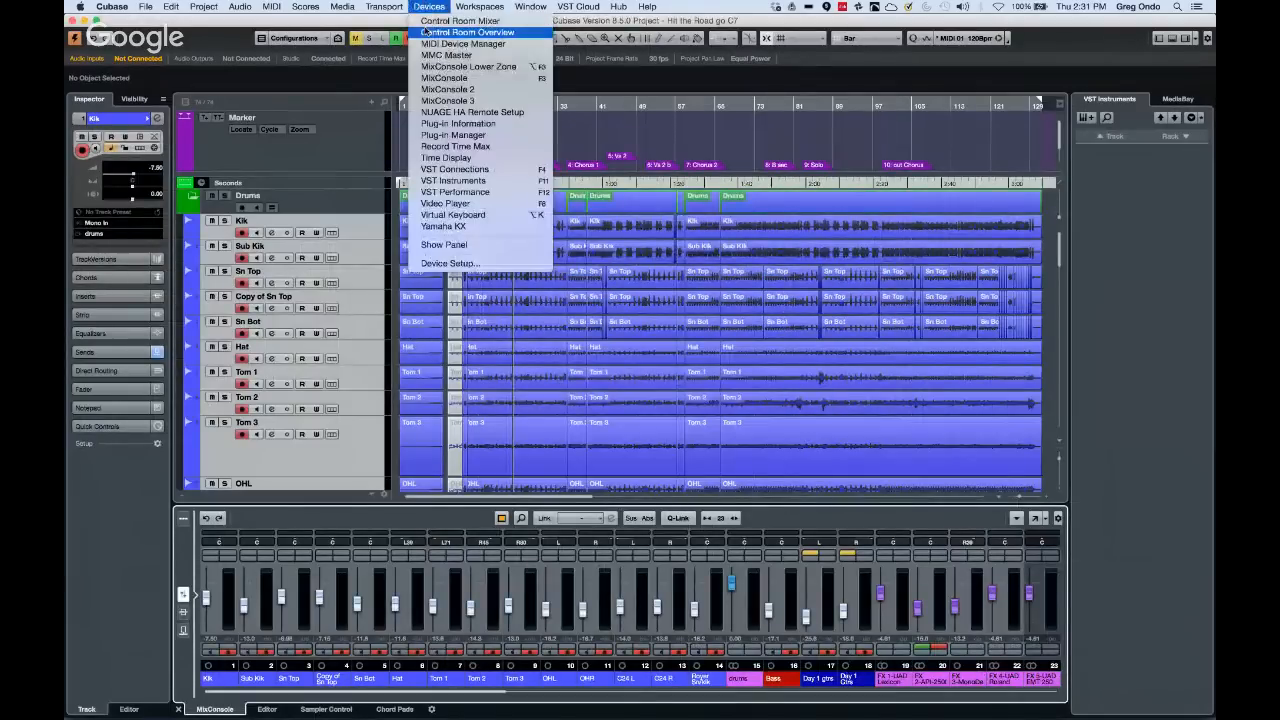
left_click(484, 112)
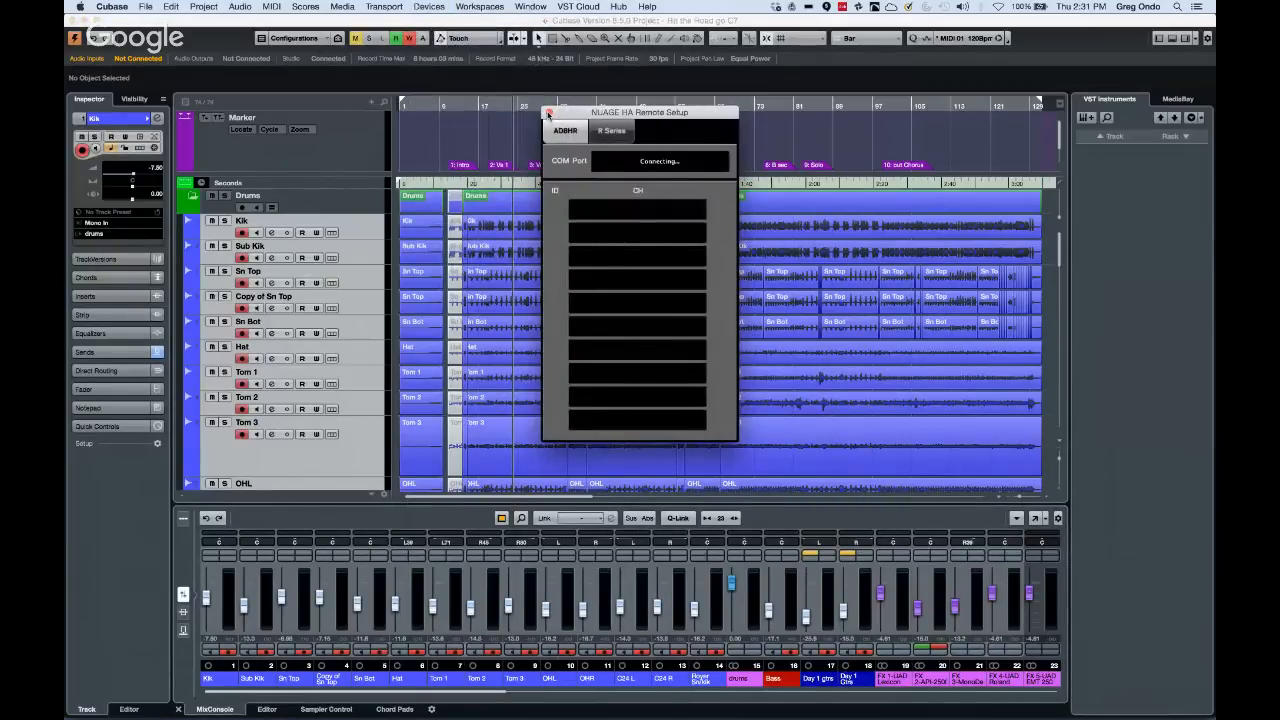
left_click(549, 113)
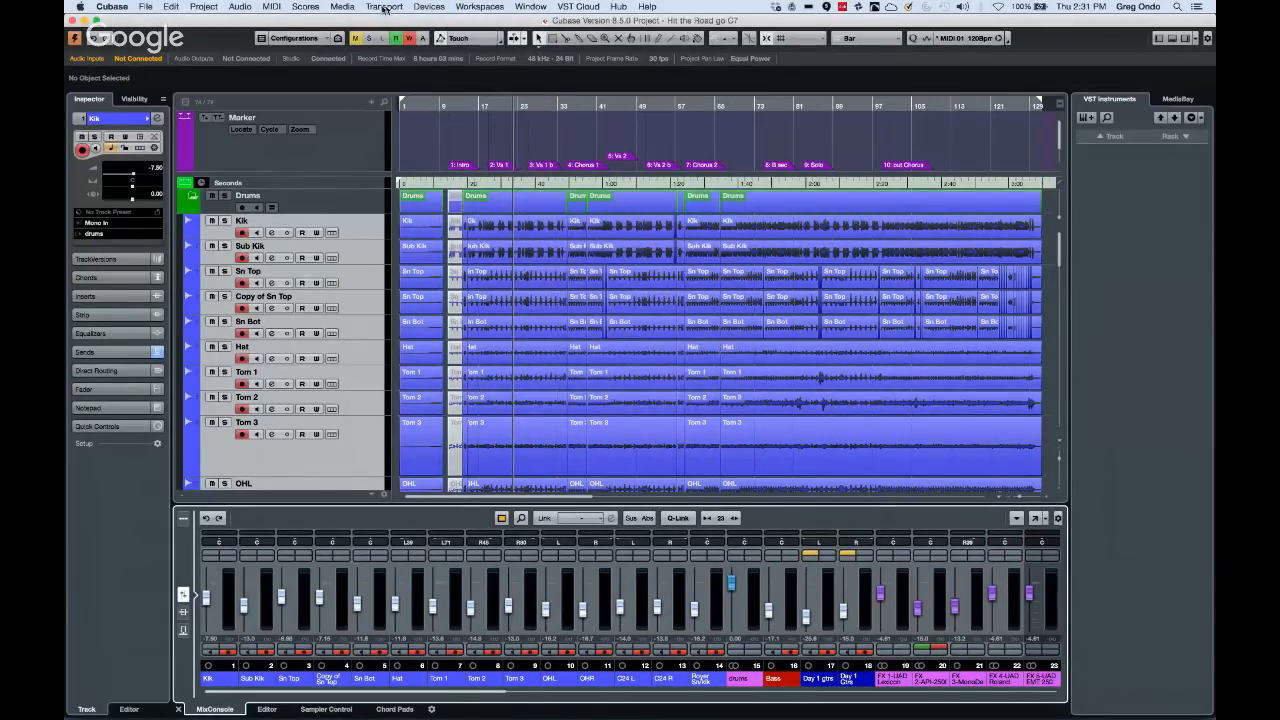
Add a 5.1 output bus in VST Connections and close the connections window
left_click(430, 8)
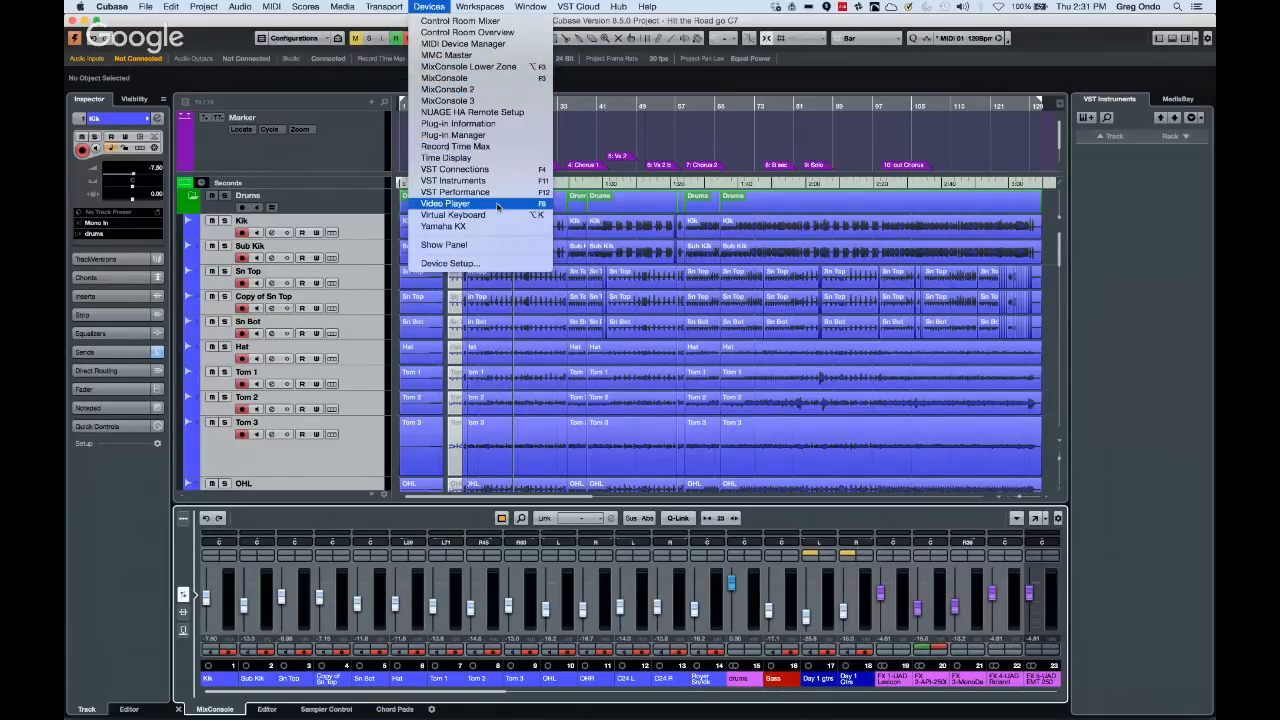
left_click(505, 169)
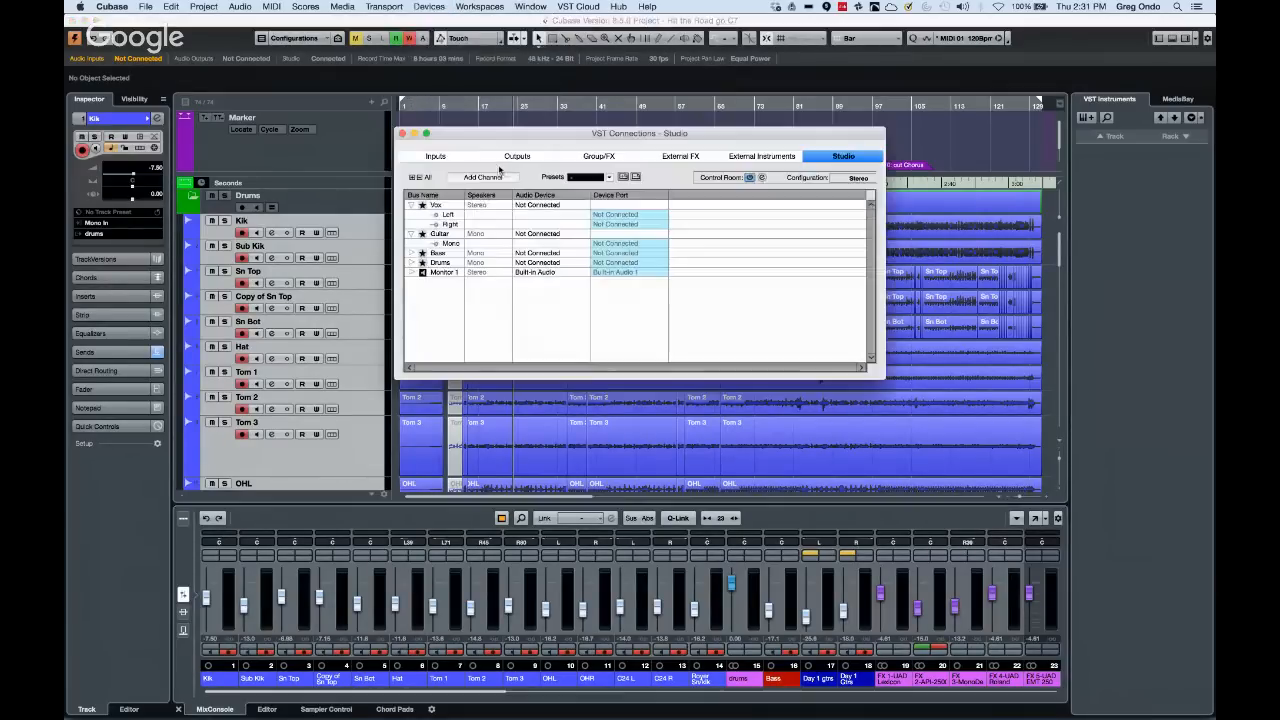
left_click(516, 156)
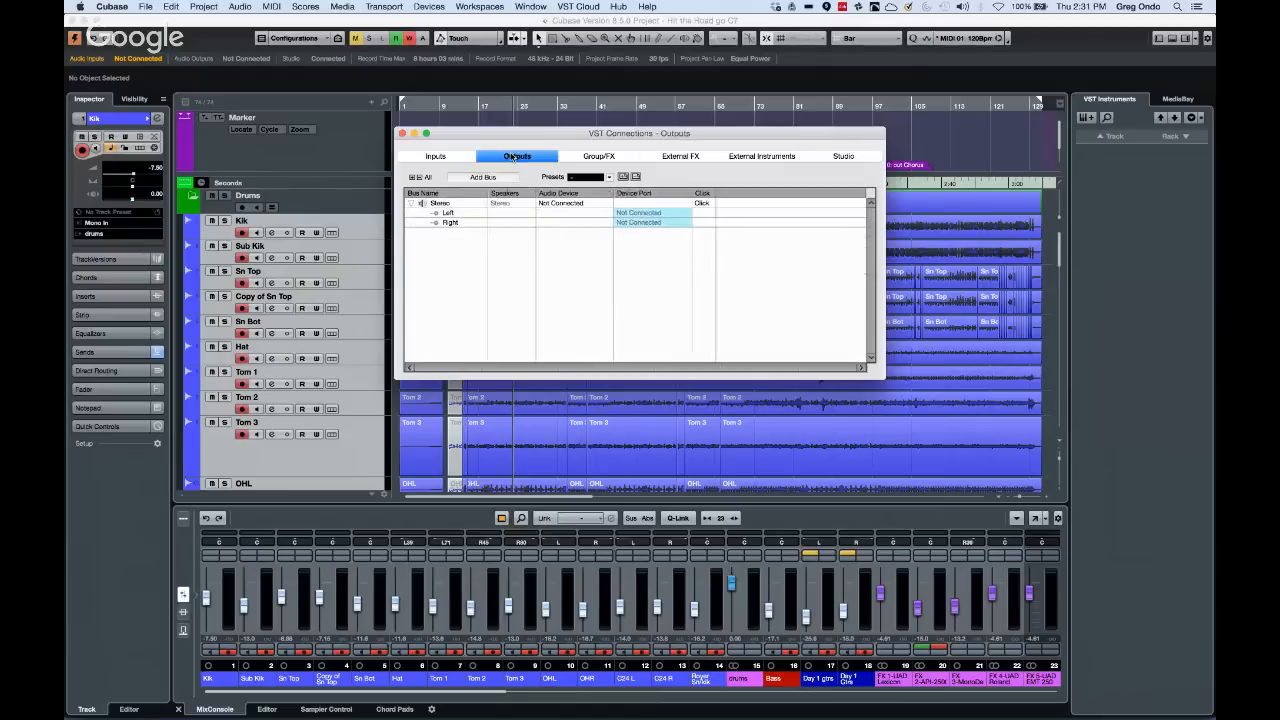
right_click(441, 257)
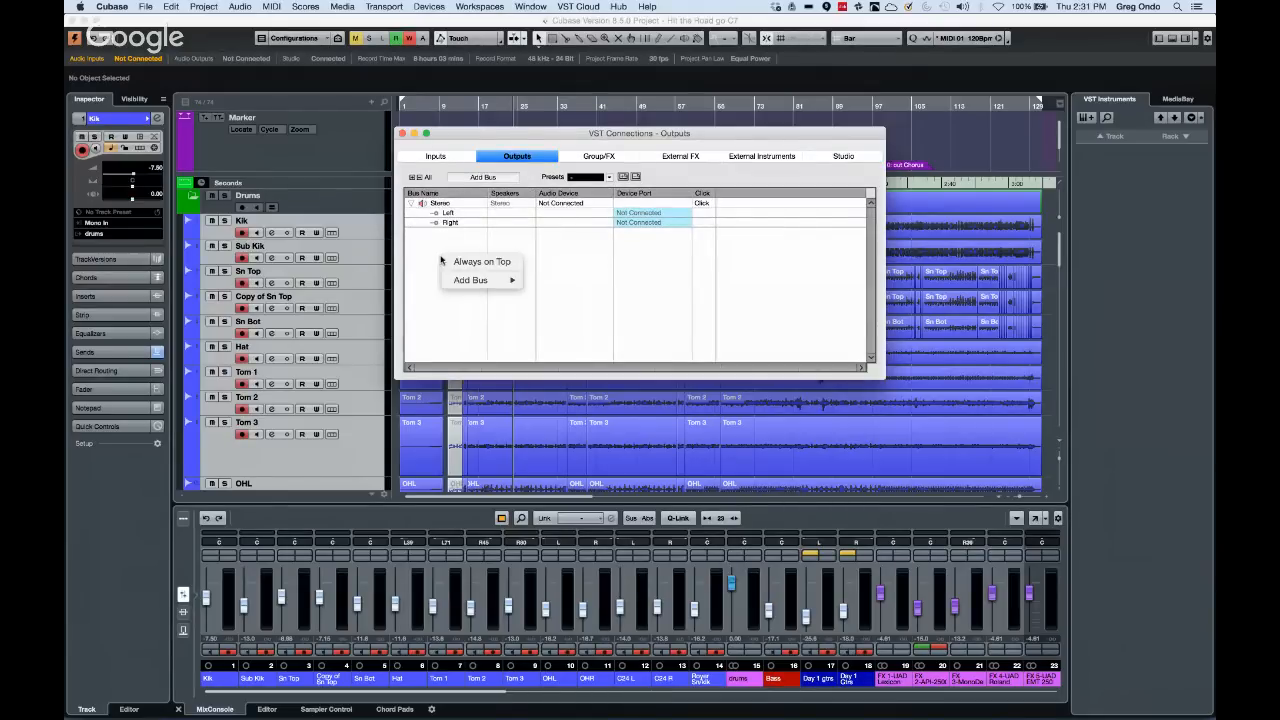
mouse_move(495, 283)
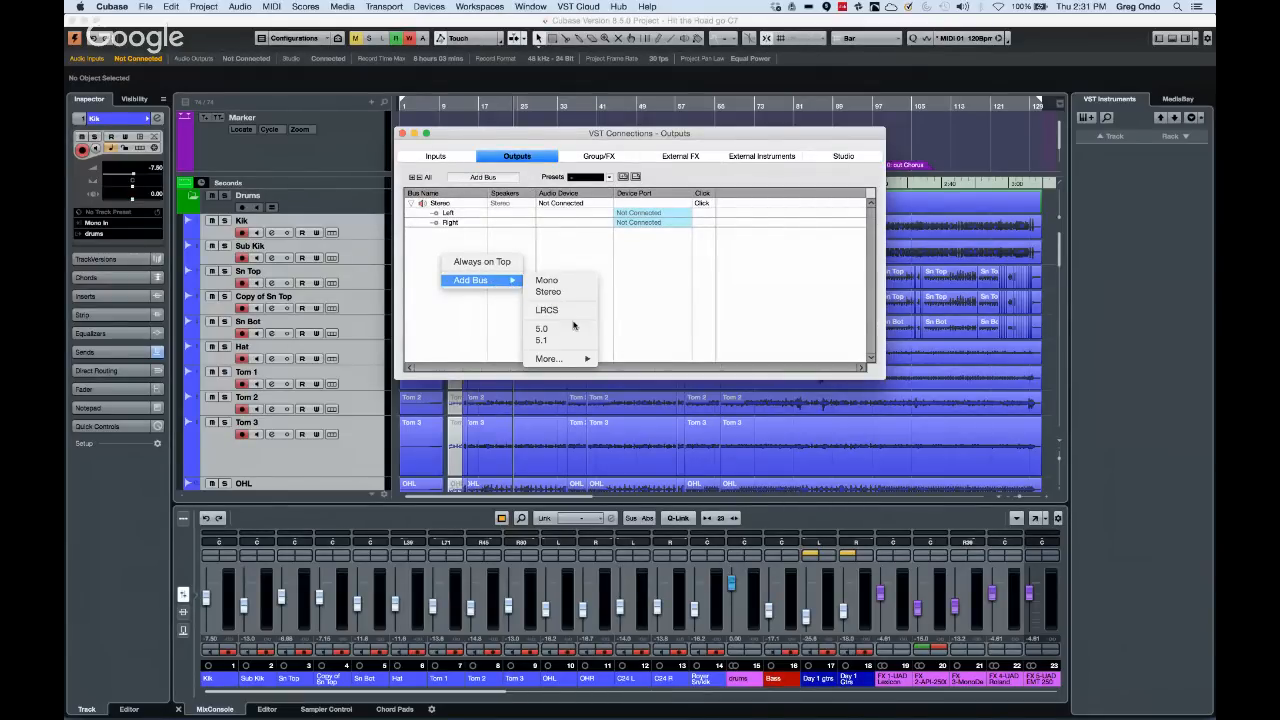
mouse_move(560, 359)
left_click(563, 341)
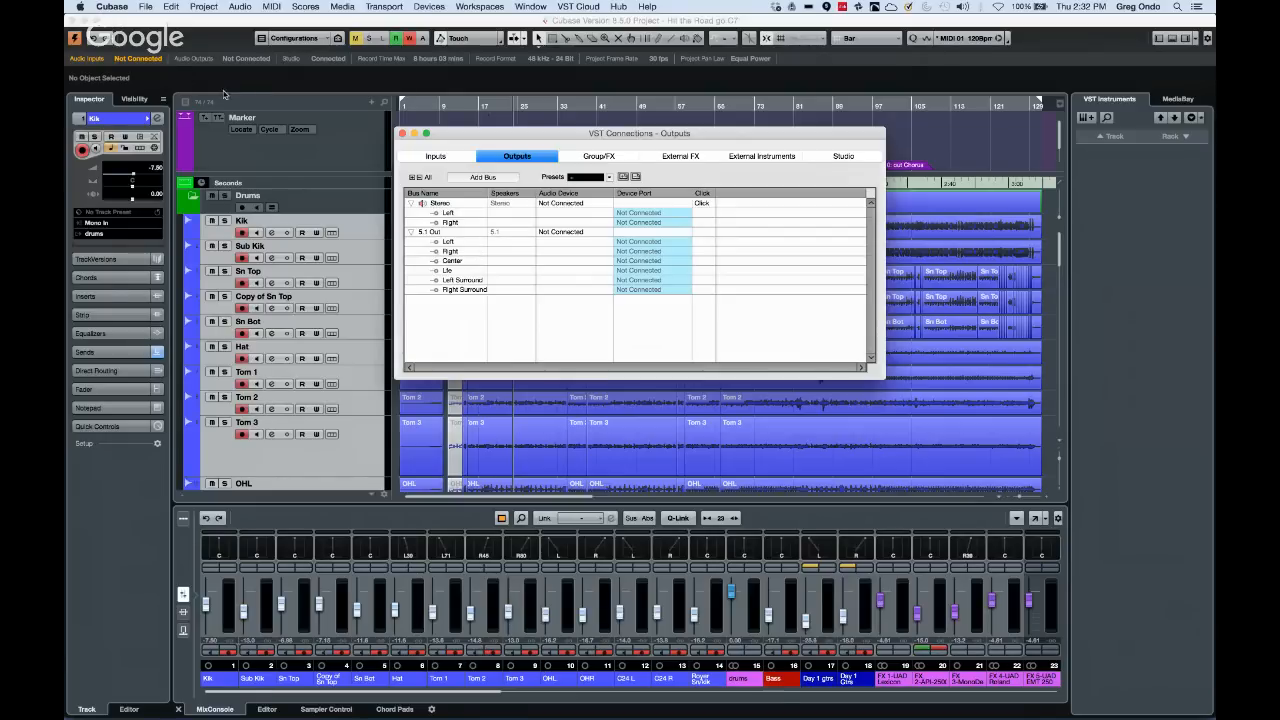
left_click(402, 134)
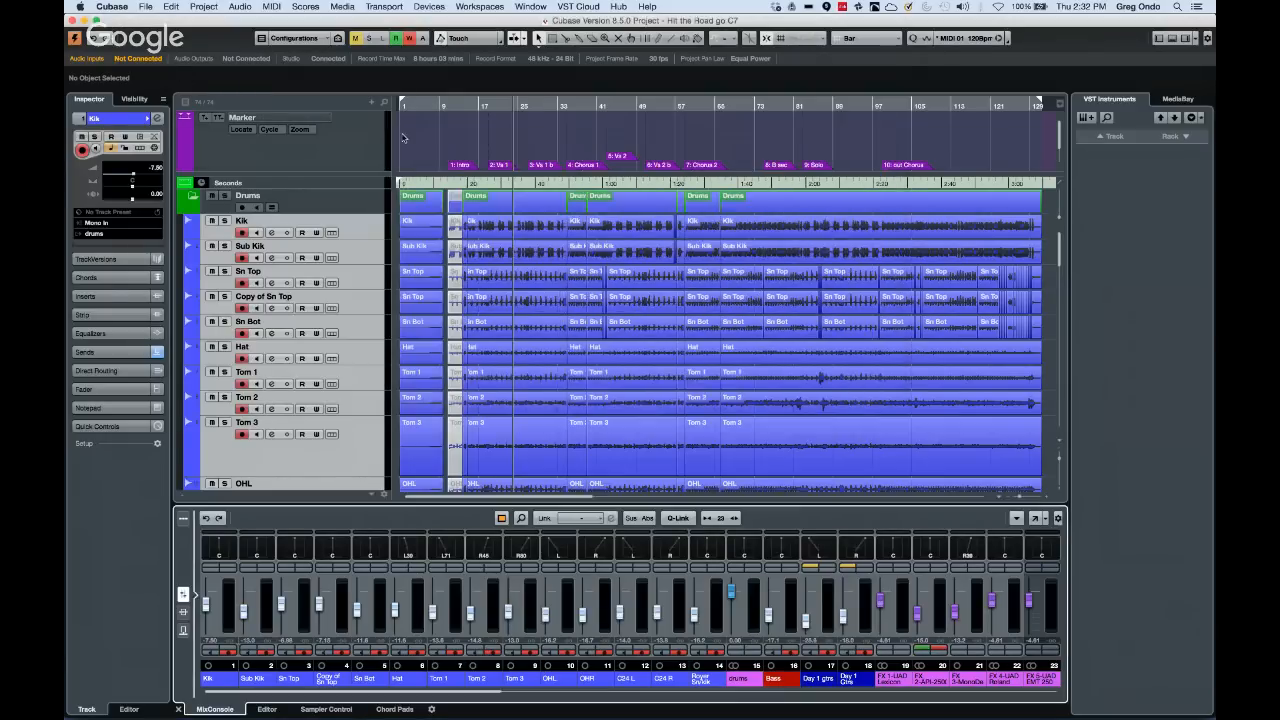
left_click(320, 197)
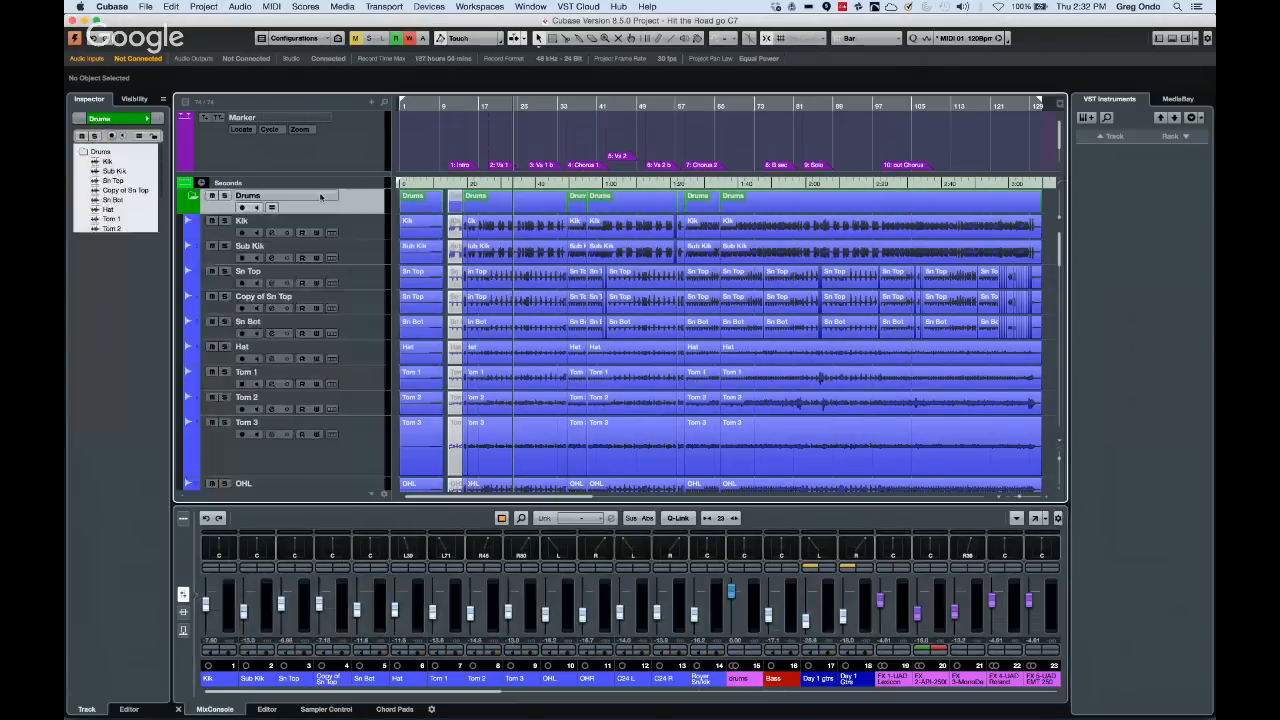
right_click(314, 189)
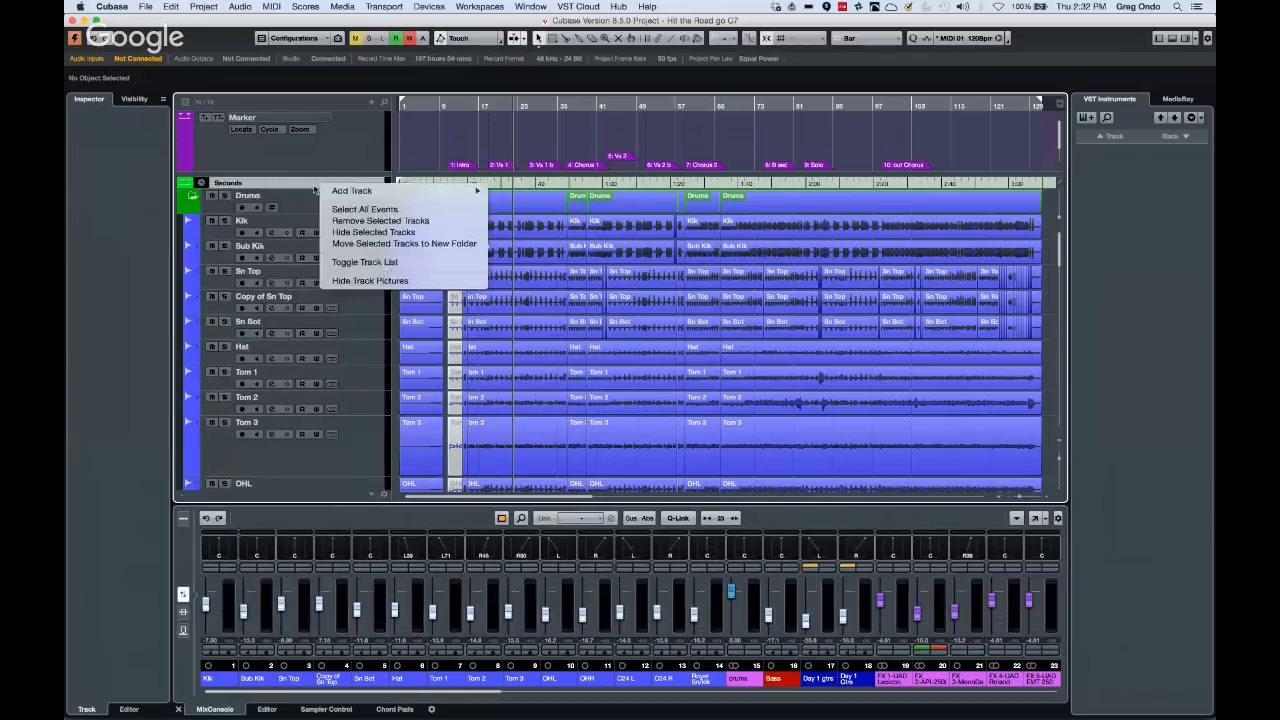
mouse_move(362, 191)
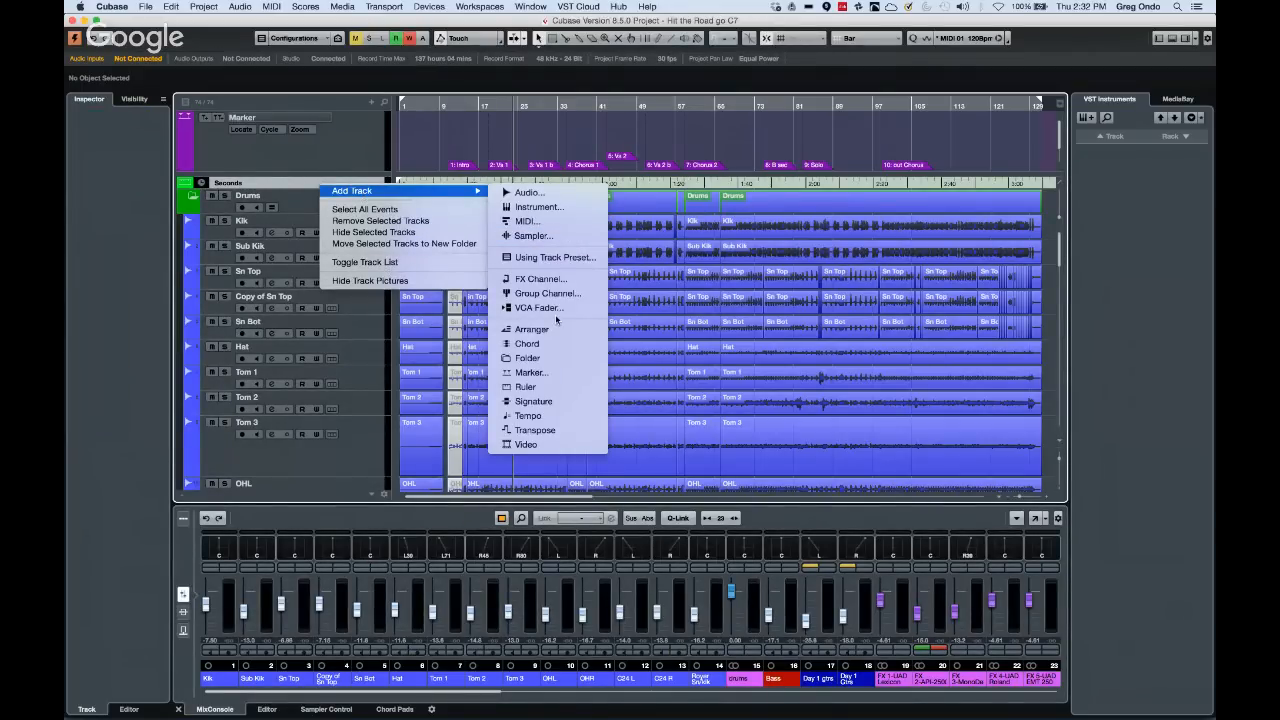
left_click(528, 192)
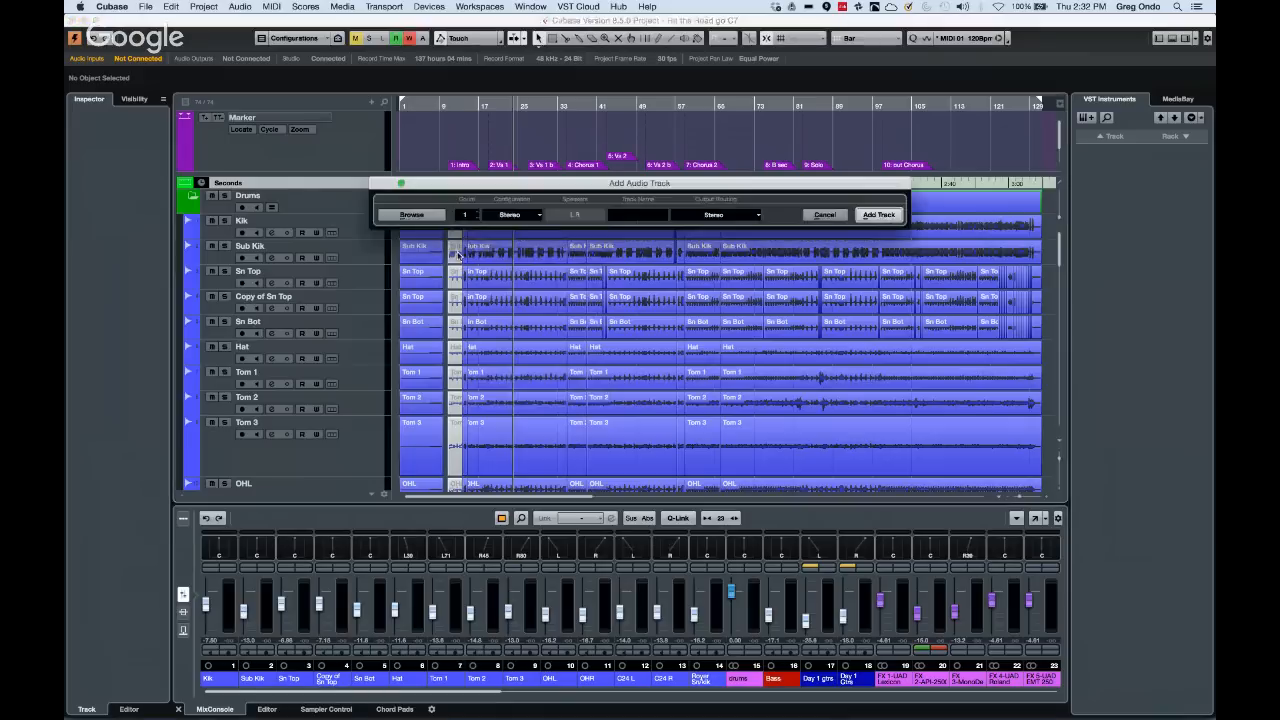
left_click(510, 214)
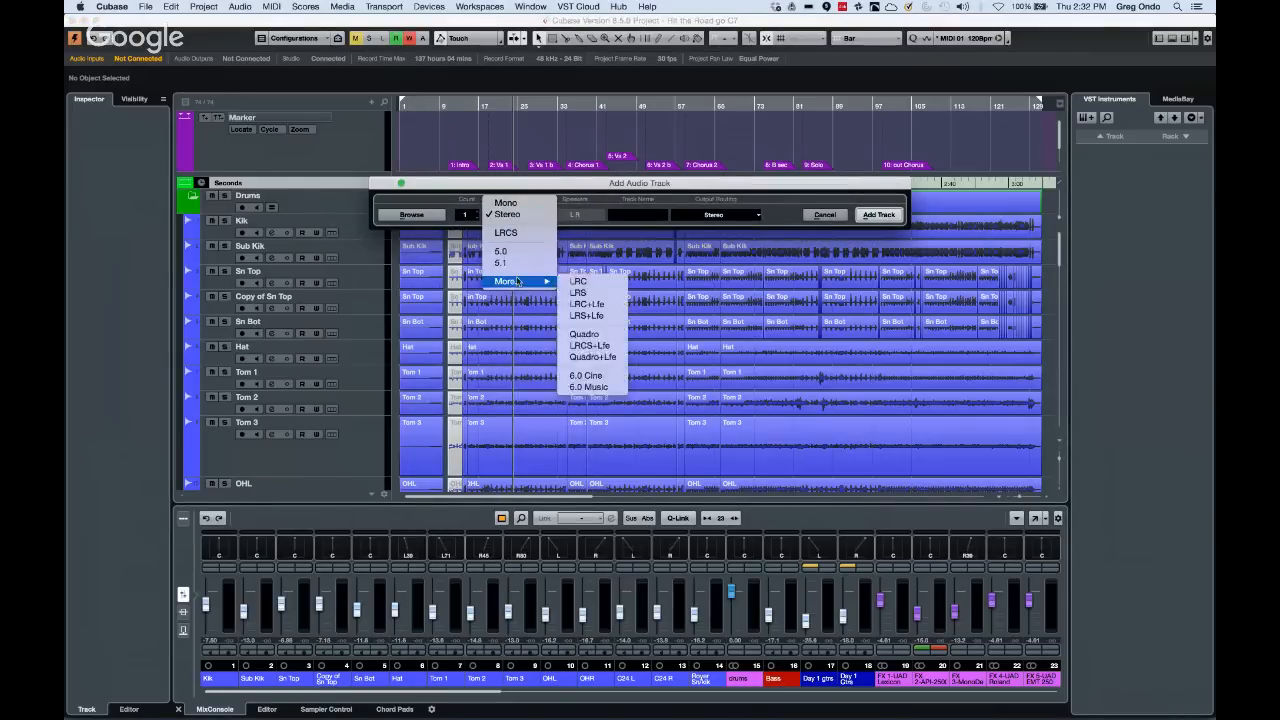
left_click(518, 263)
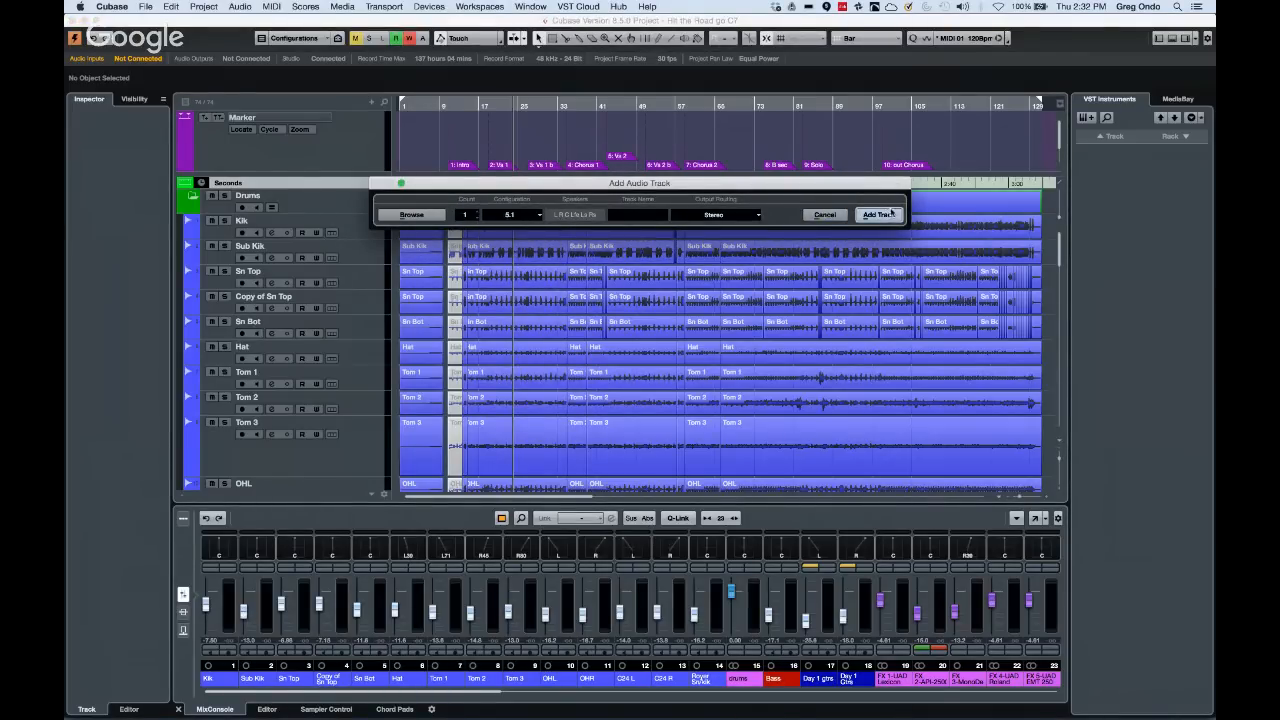
left_click(836, 215)
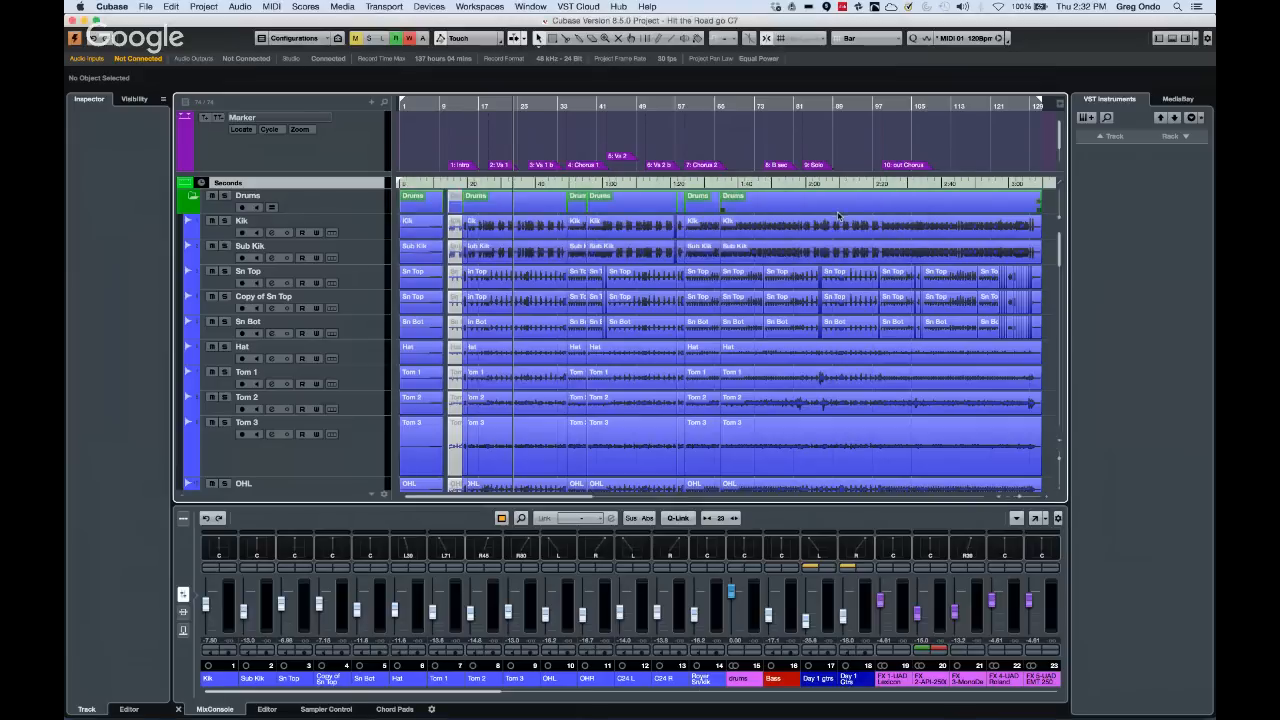
Add a mono audio track above the Drums folder and route its output to the 5.1 Out bus
right_click(376, 187)
mouse_move(433, 192)
left_click(584, 190)
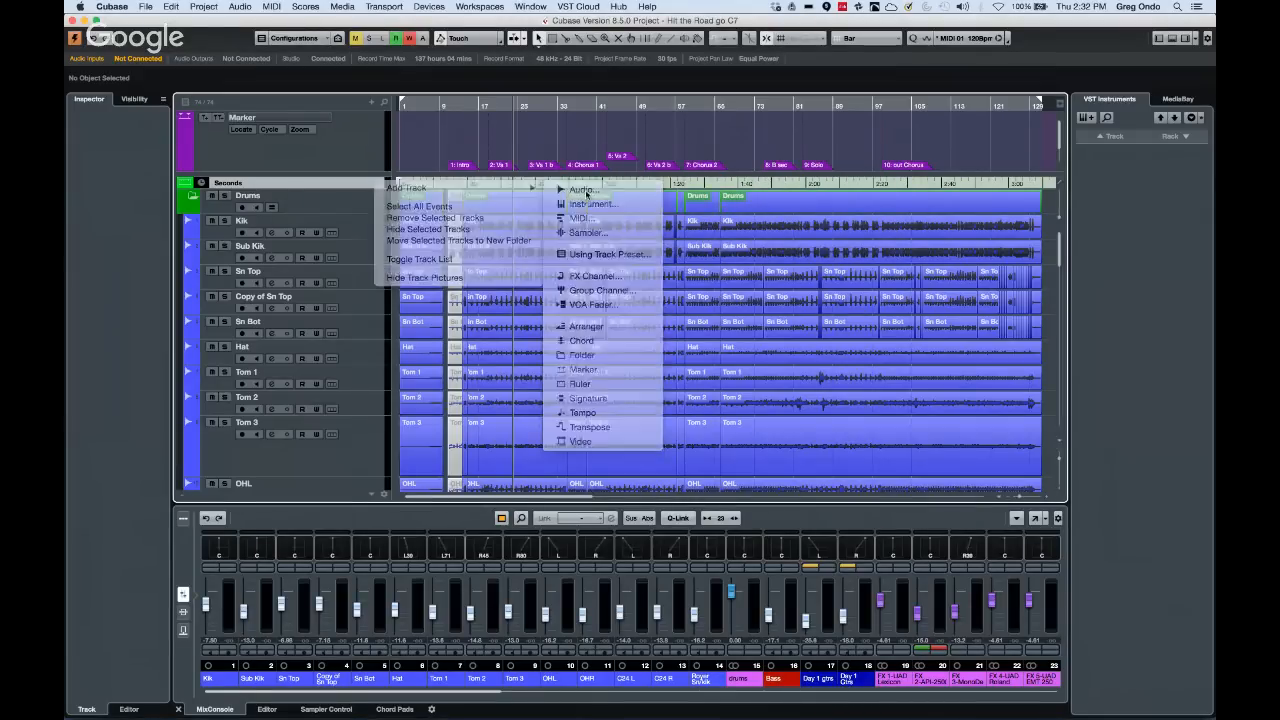
left_click(535, 216)
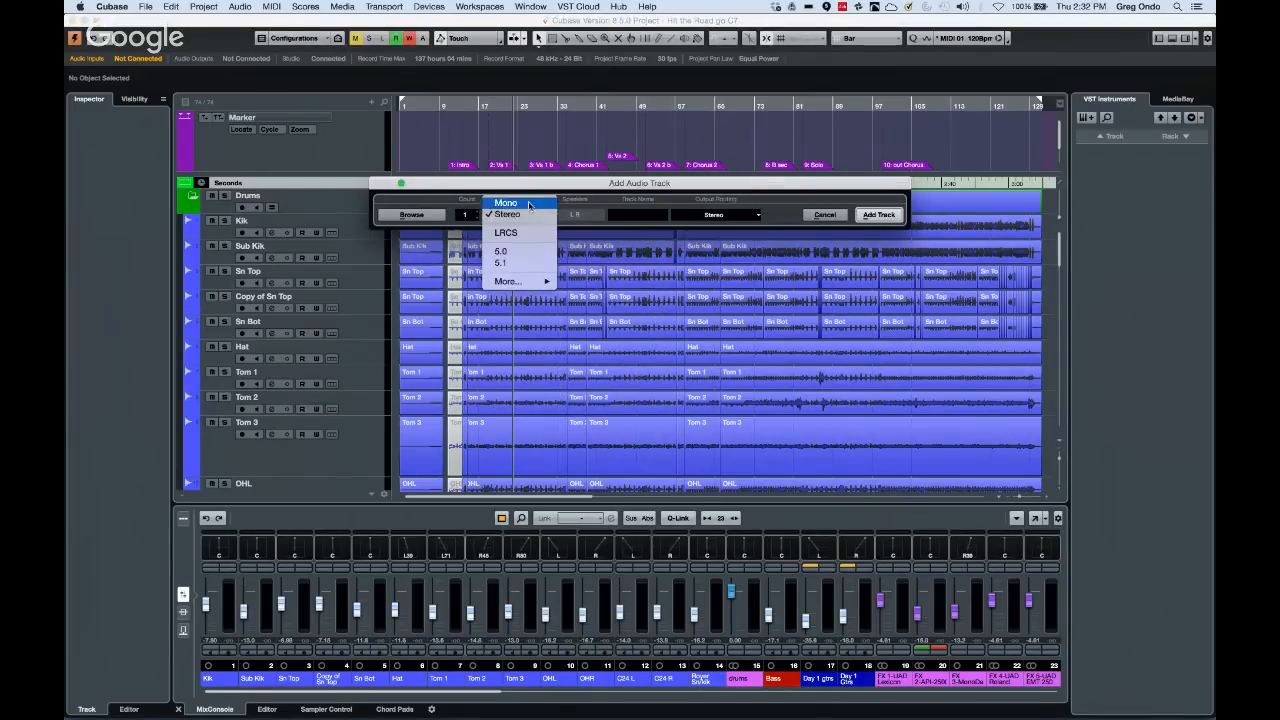
left_click(515, 206)
left_click(879, 214)
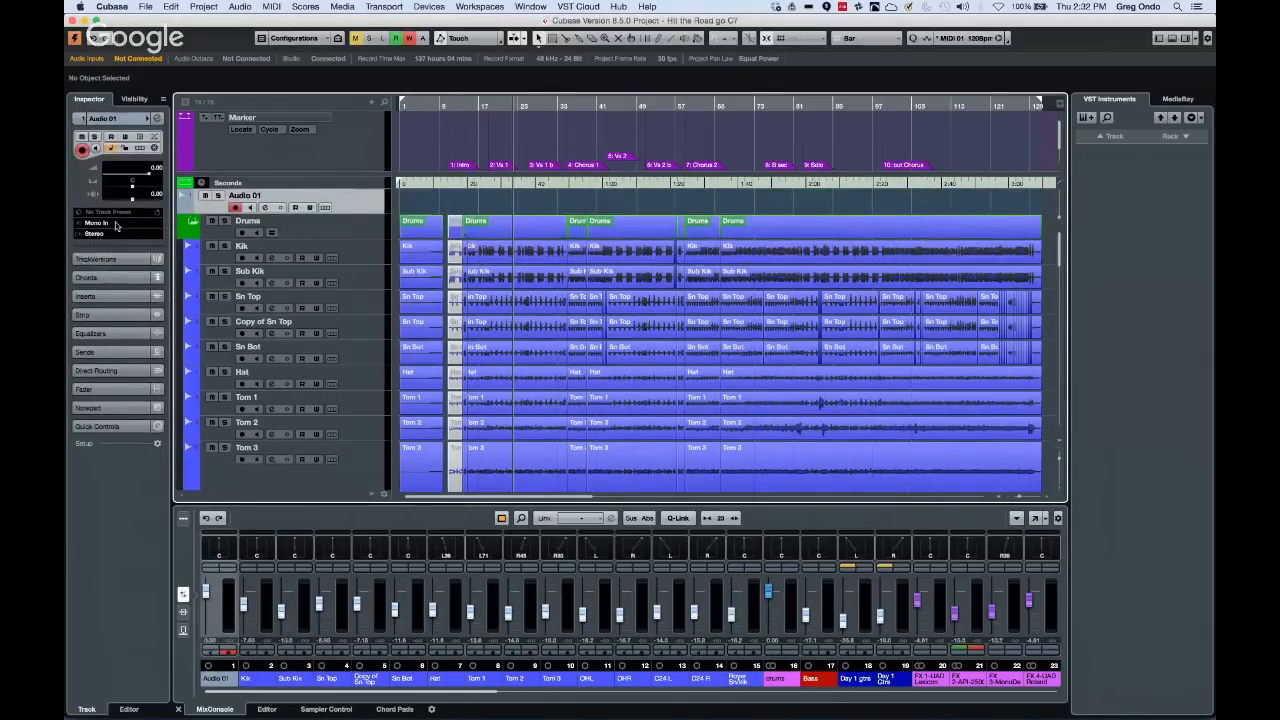
left_click(105, 234)
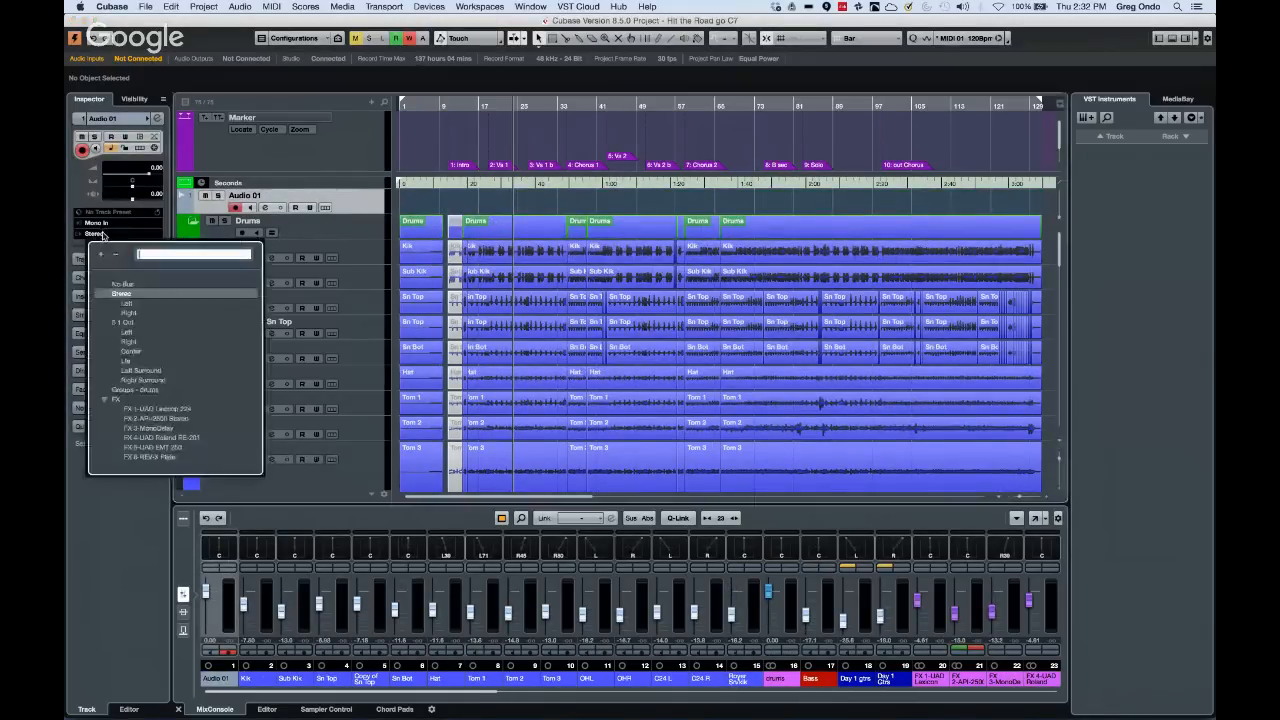
left_click(126, 324)
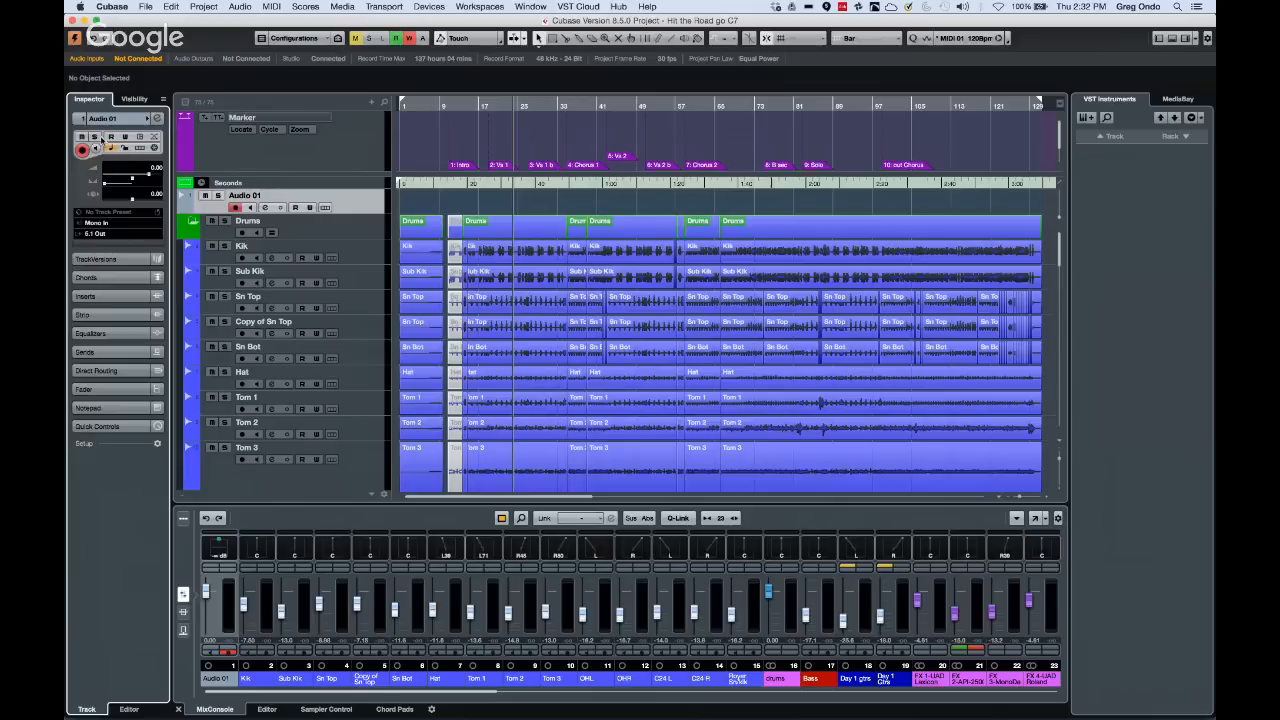
Open Audio 01's surround panner, move the source near the centre at about L3, F18, and close the panner and channel settings
left_click(155, 125)
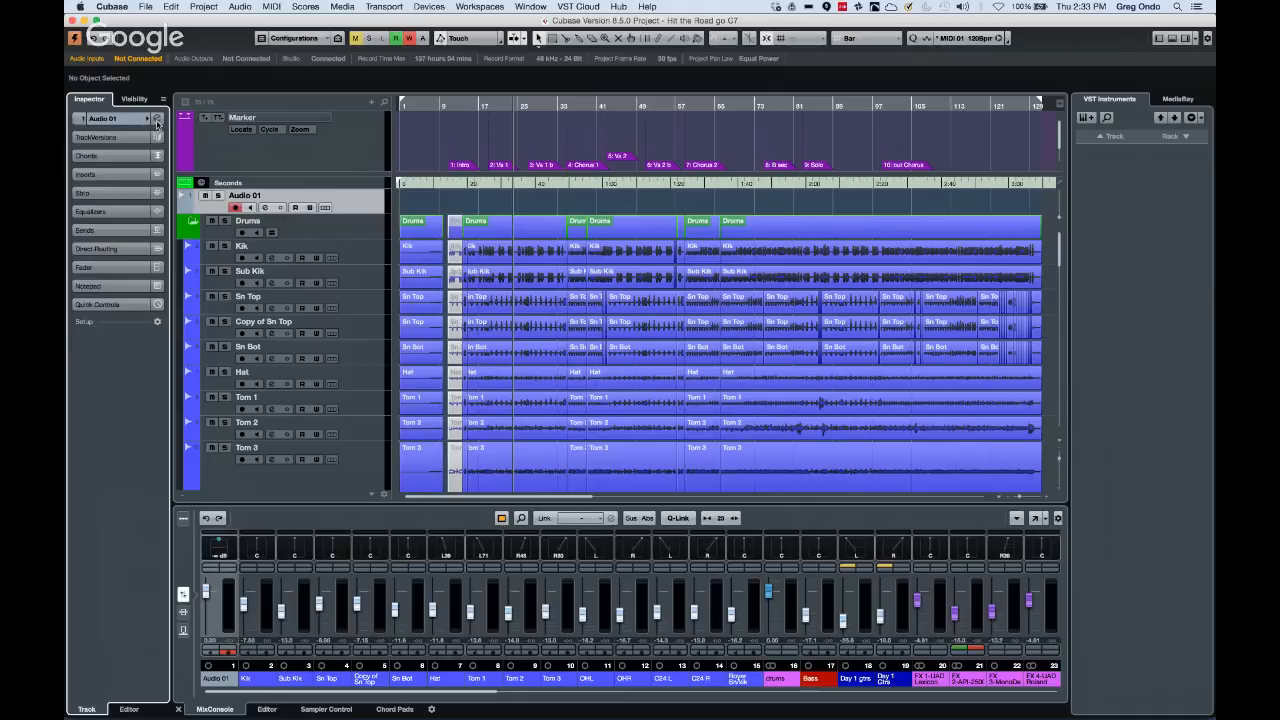
left_click(156, 119)
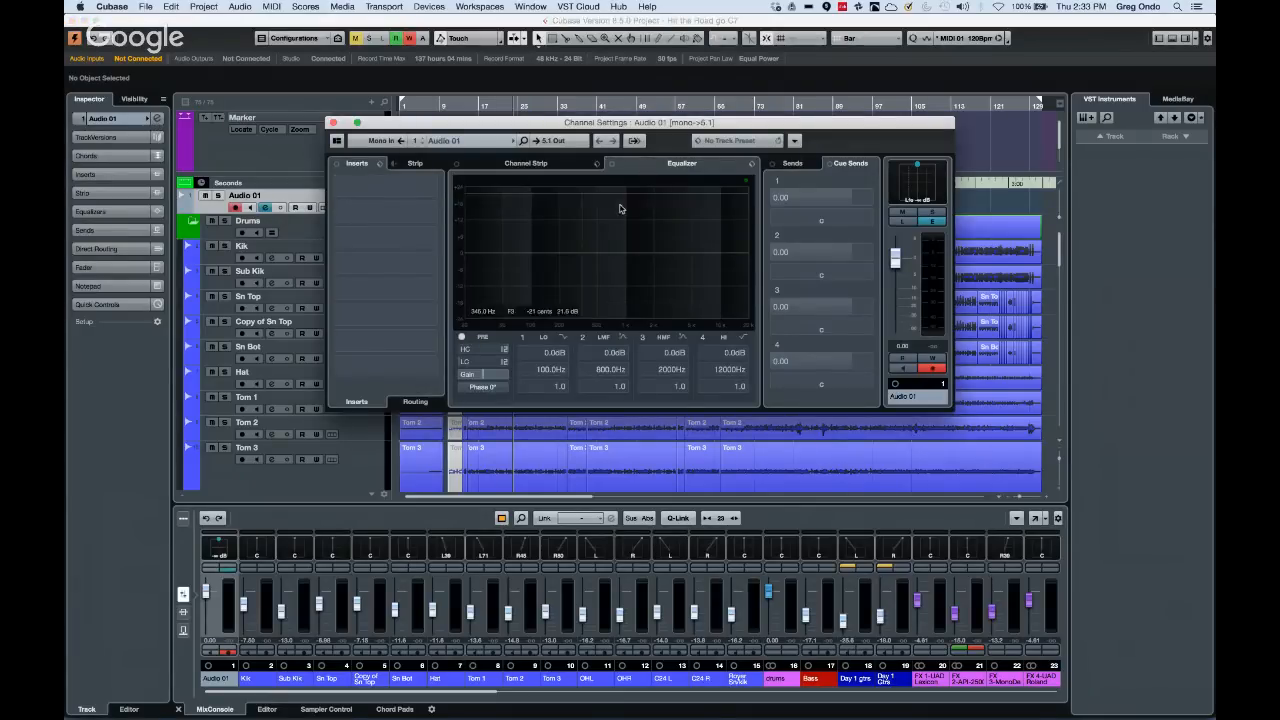
double_click(918, 185)
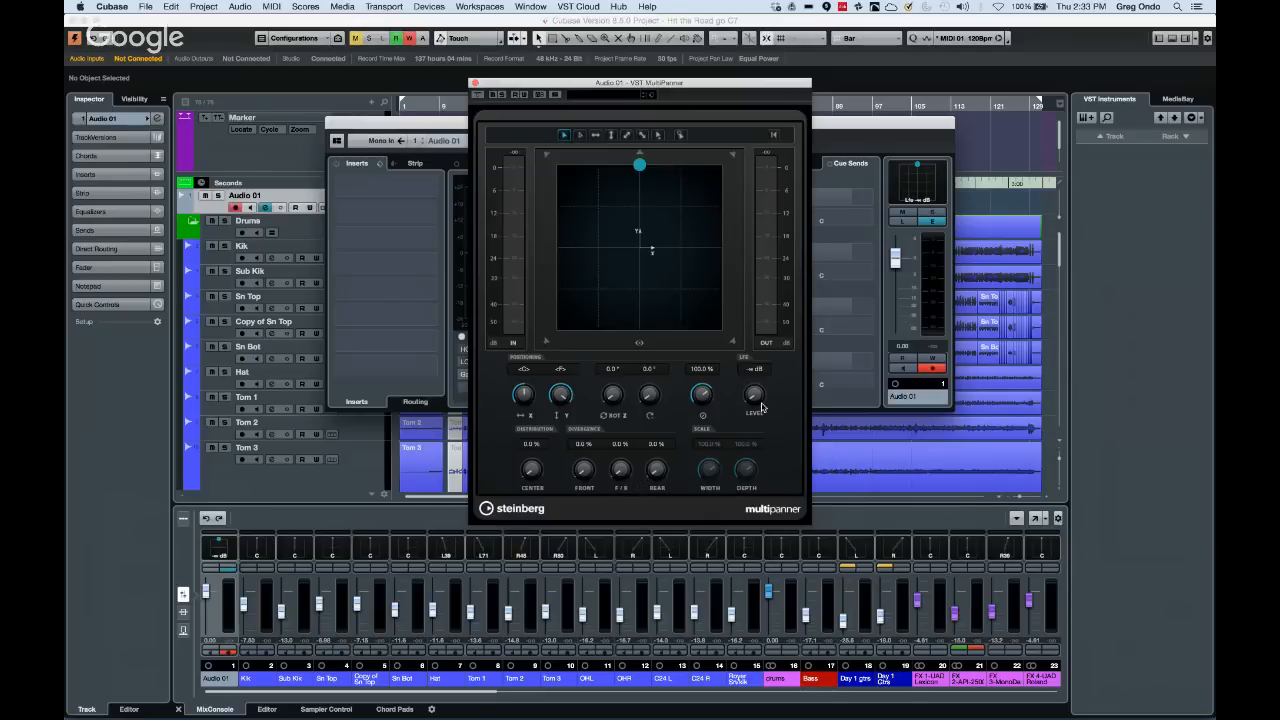
mouse_move(763, 404)
left_mouse_down()
mouse_move(767, 351)
mouse_move(760, 408)
left_mouse_up()
left_click_drag(639, 164, 637, 233)
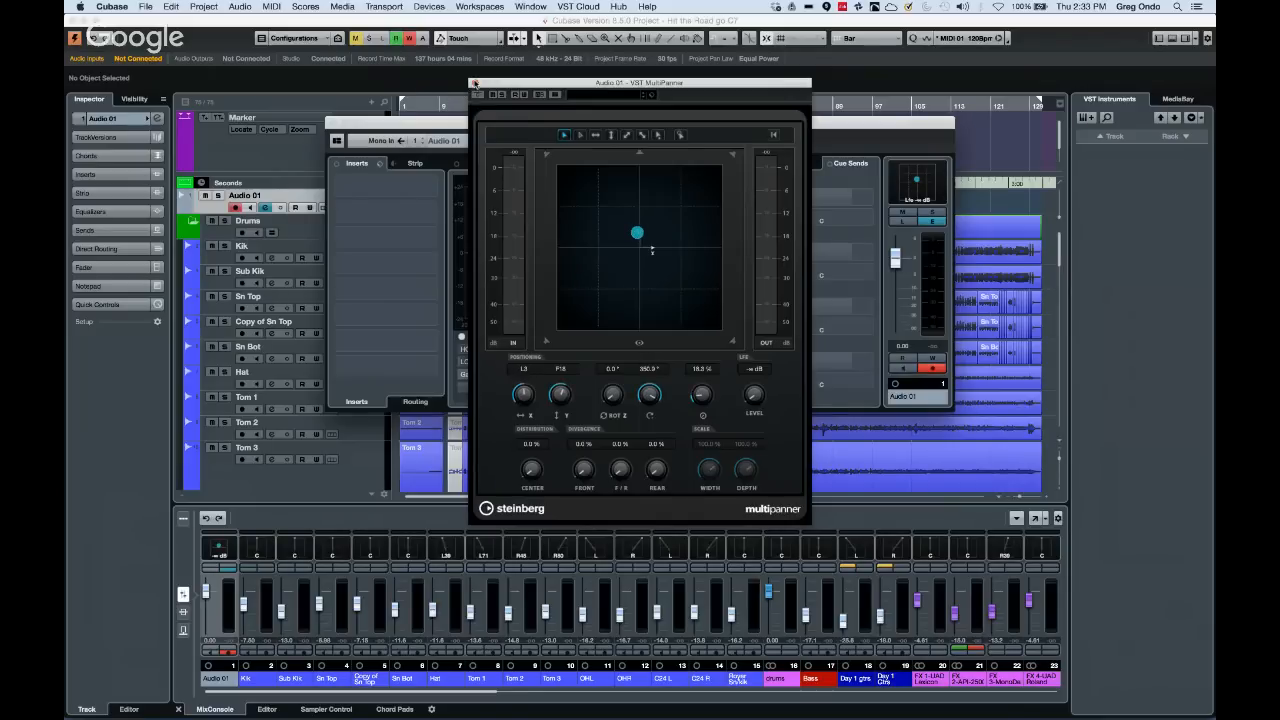
left_click(475, 83)
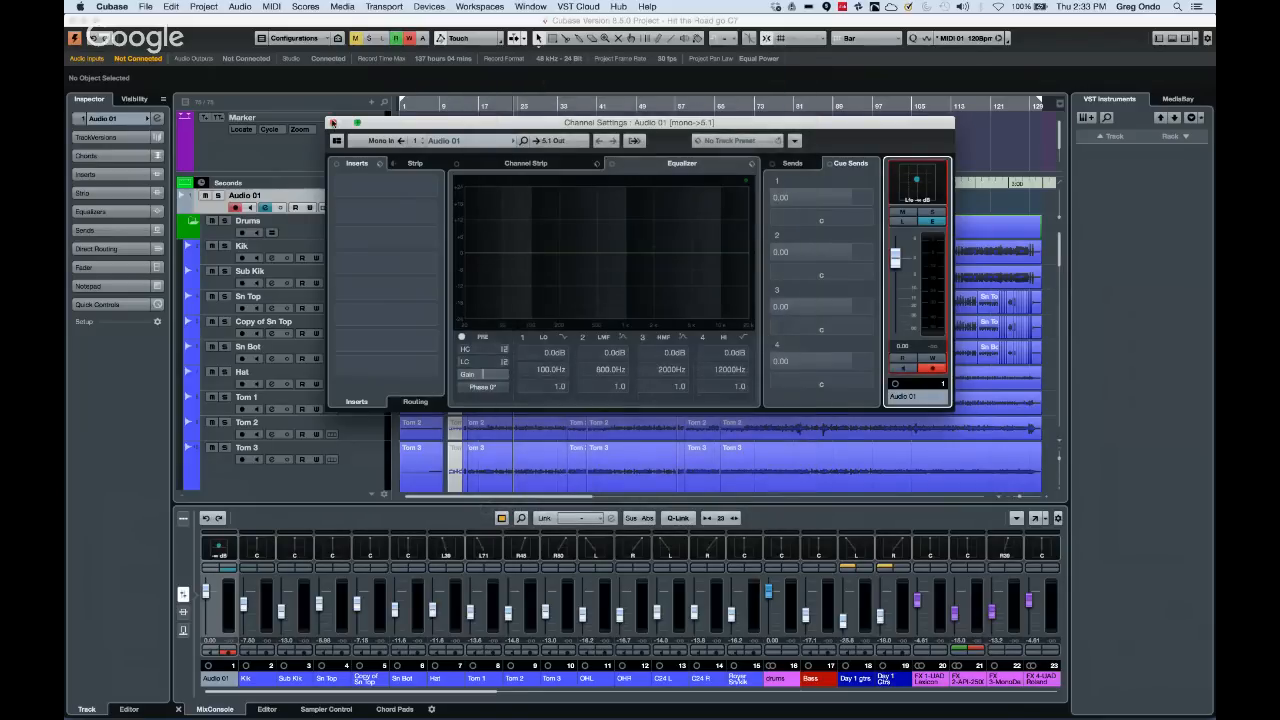
left_click(334, 122)
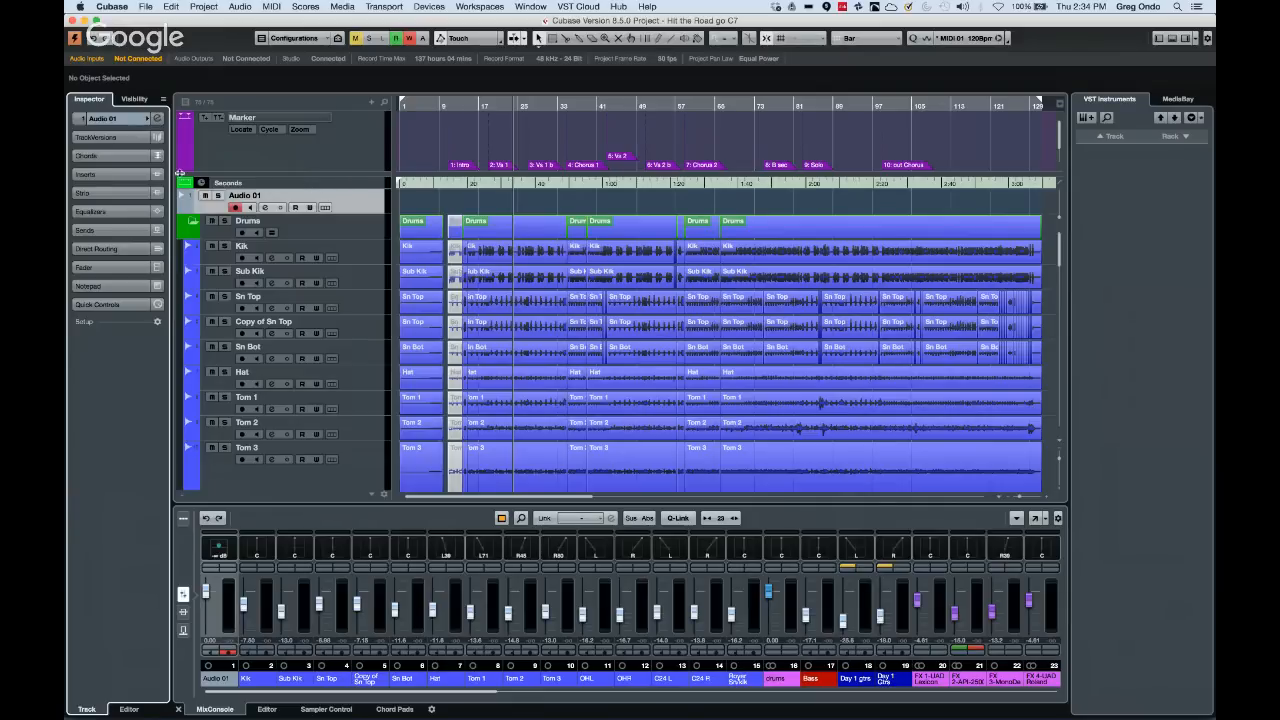
left_click(135, 122)
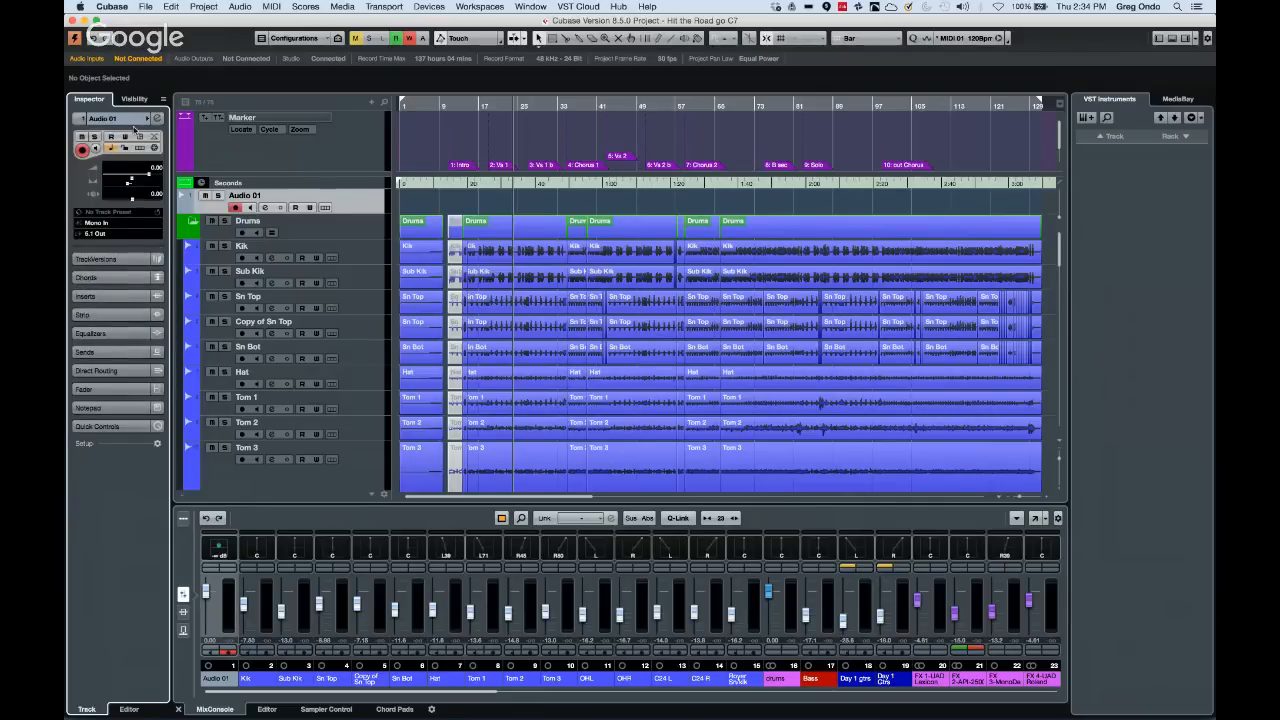
left_click(443, 7)
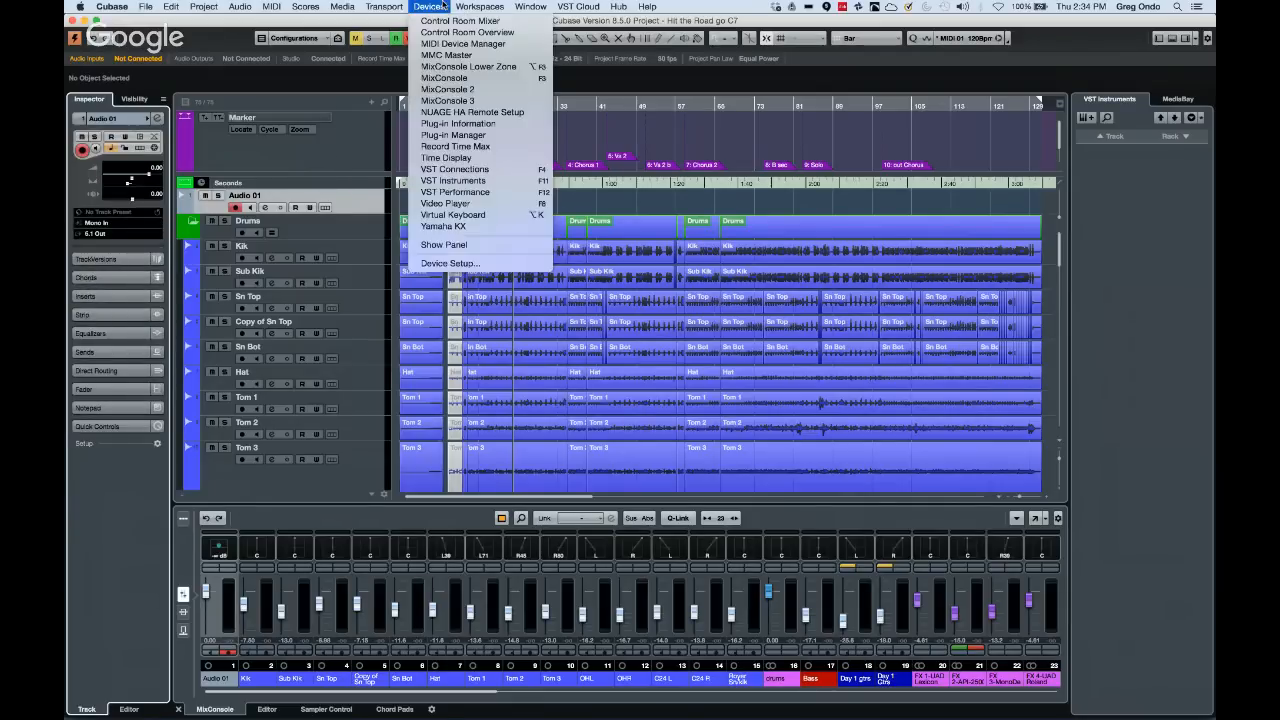
left_click(335, 195)
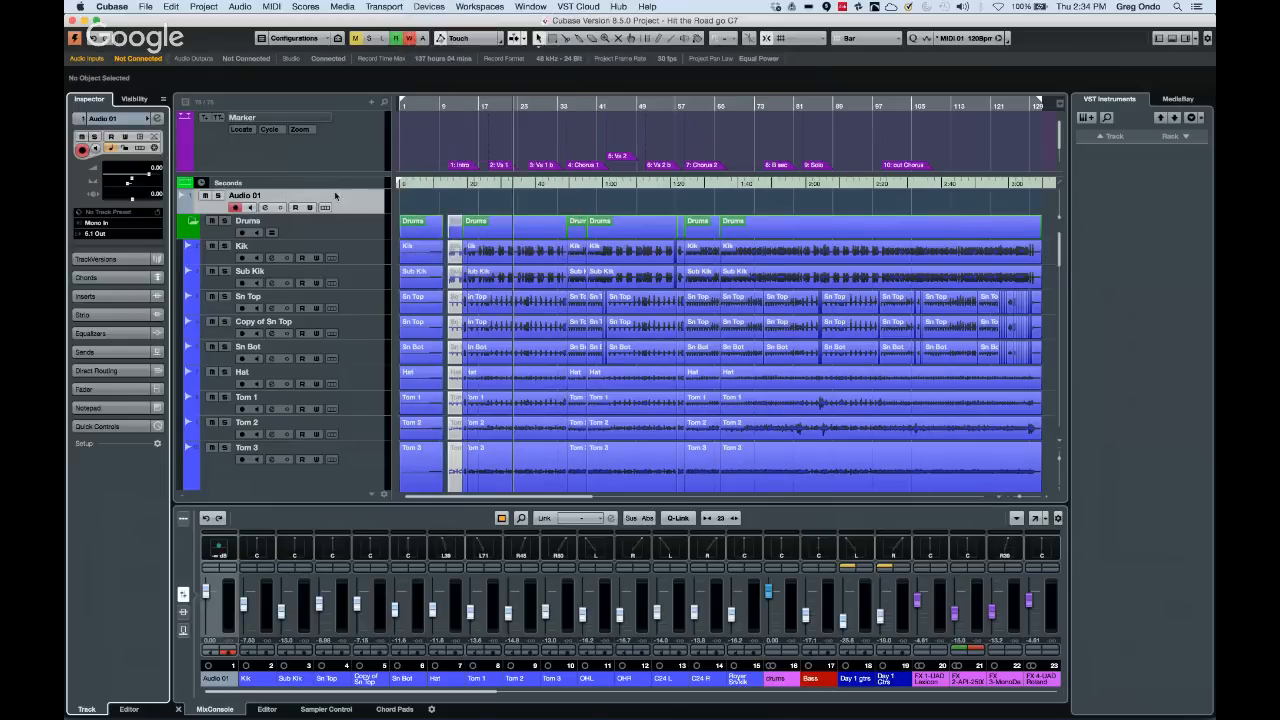
Reopen Audio 01's surround panner and move the source slightly left of centre, to about L9, F15
left_click(266, 208)
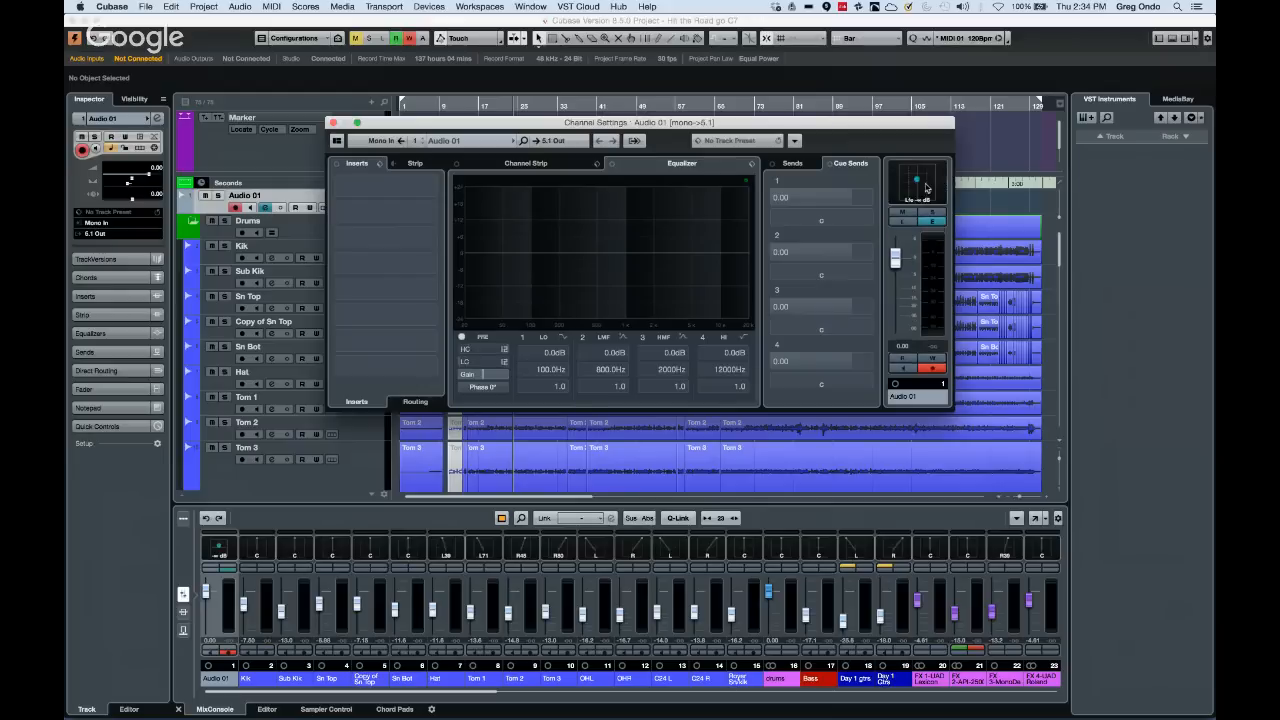
double_click(925, 188)
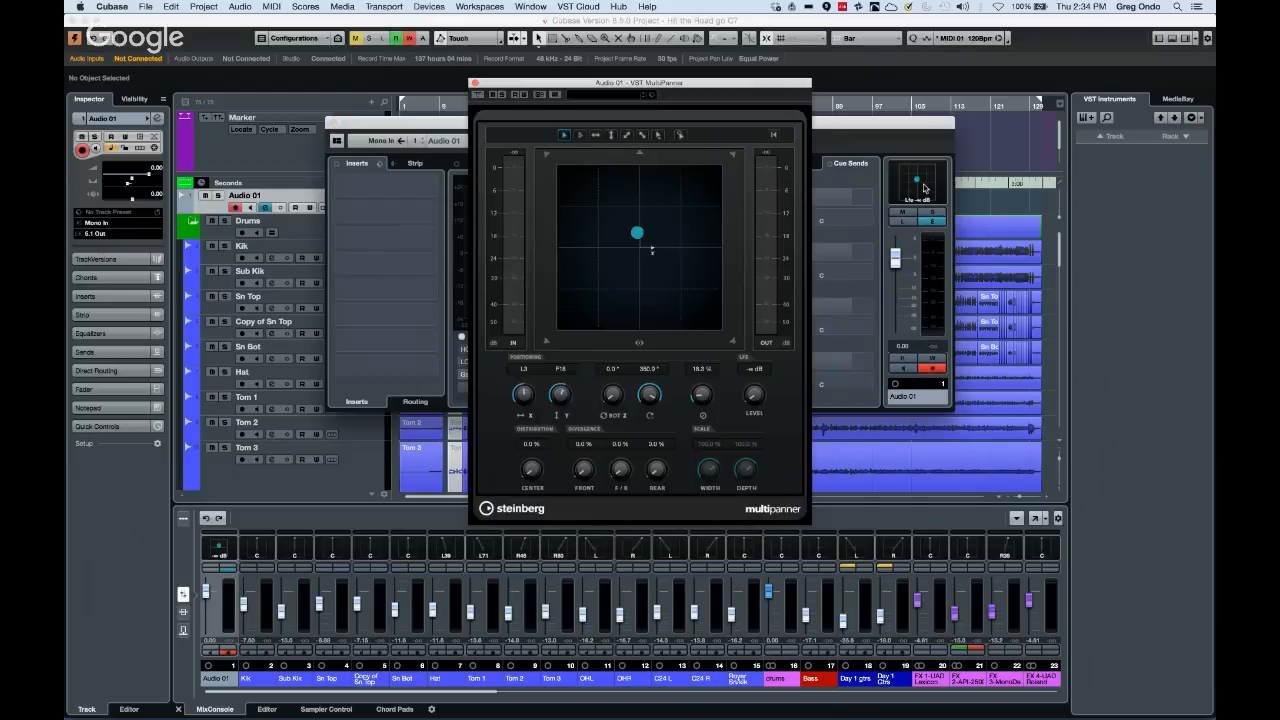
left_click(641, 160)
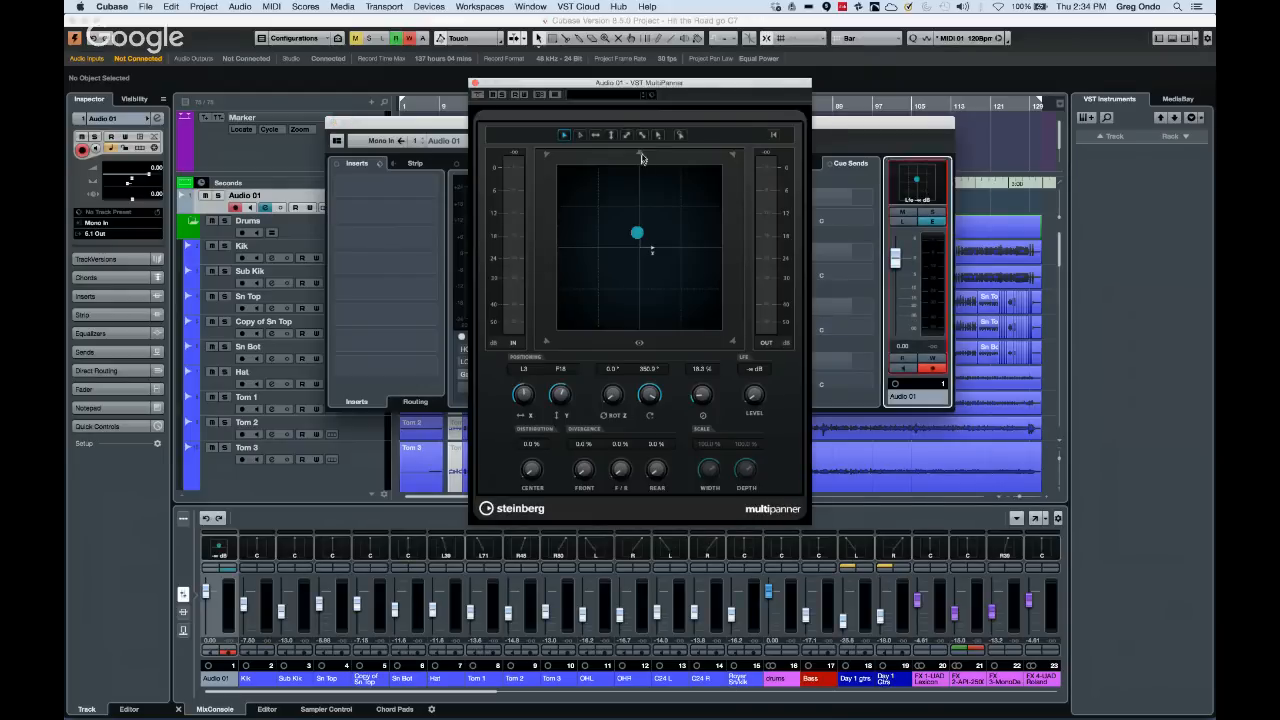
left_click(640, 161)
left_click_drag(643, 171, 636, 242)
key("shift")
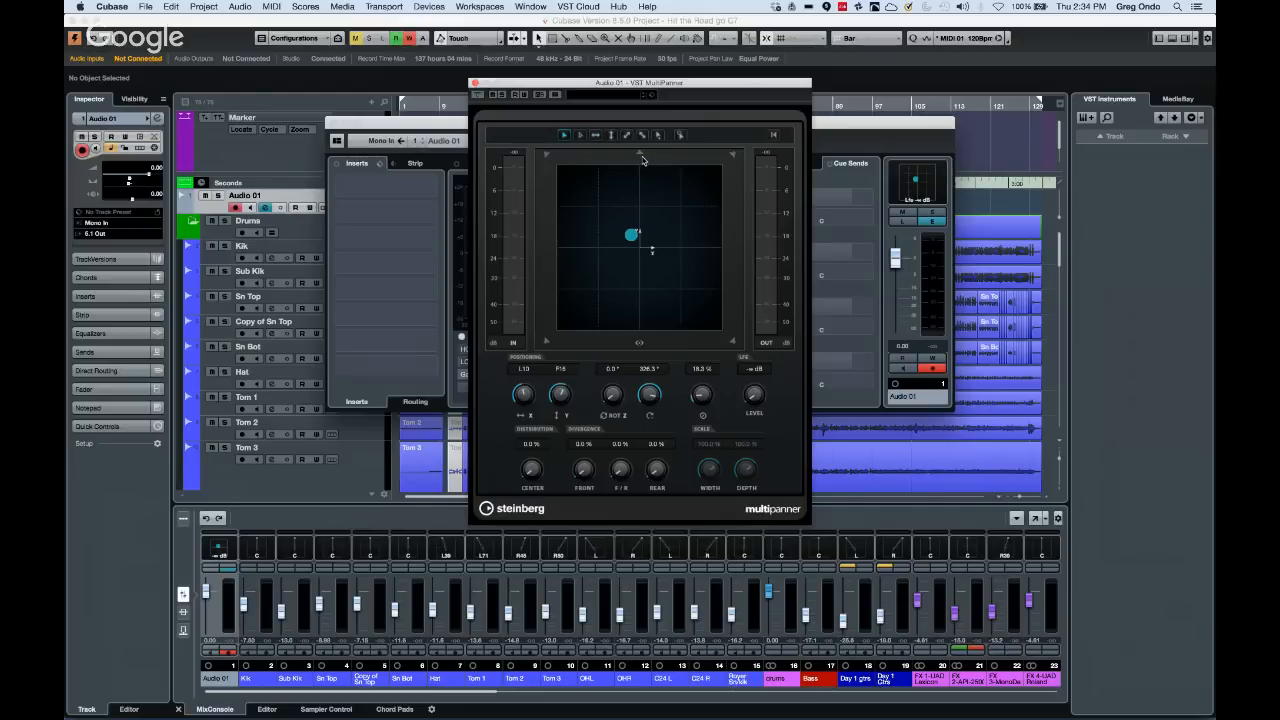
Toggle the centre, front right and front left speakers in the surround panner, and close the panner and channel settings
right_click(641, 163)
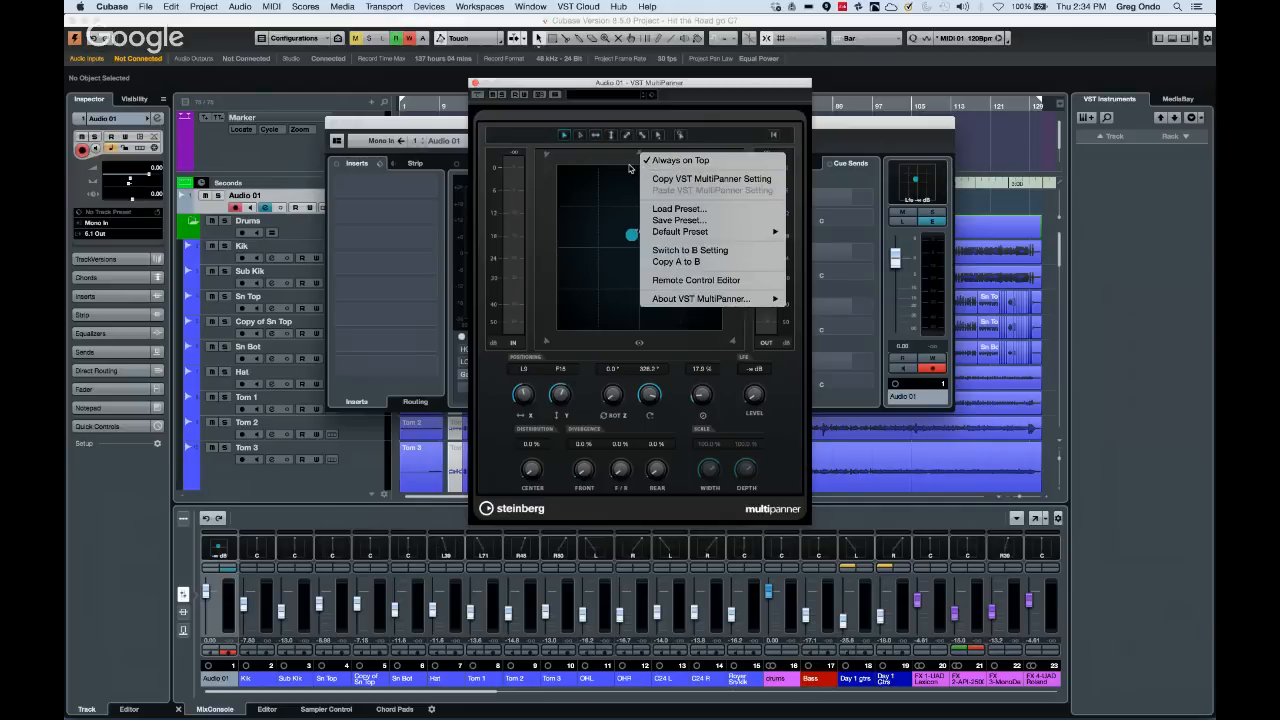
left_click(641, 156)
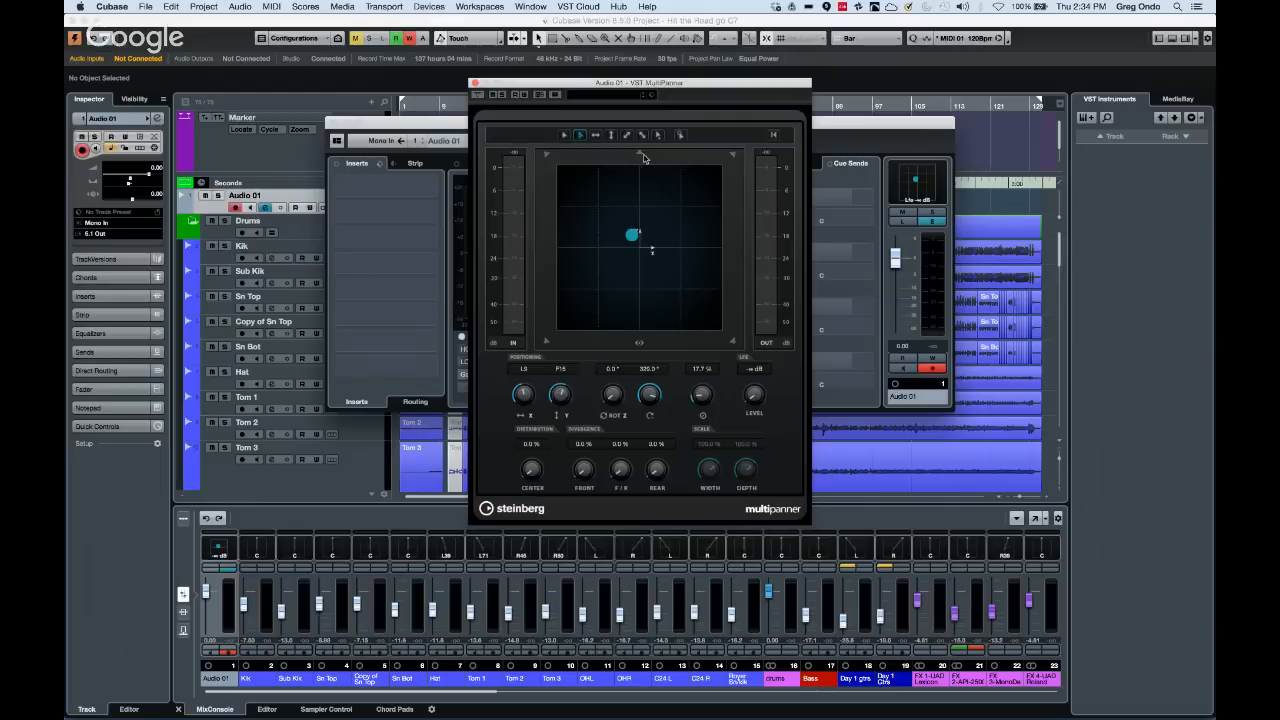
left_click(641, 156)
left_click(641, 156)
key("shift")
left_click(735, 157)
left_click(546, 156)
left_click(546, 156)
left_click(734, 155)
left_click(476, 83)
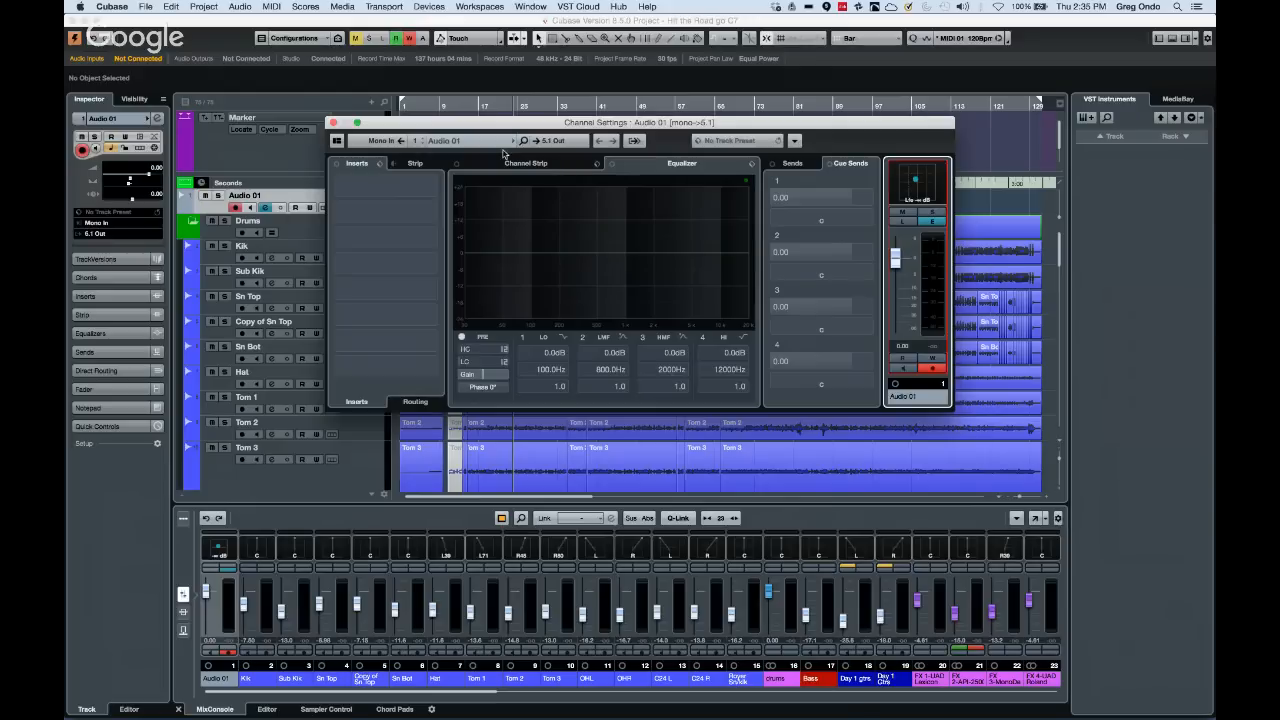
left_click(334, 122)
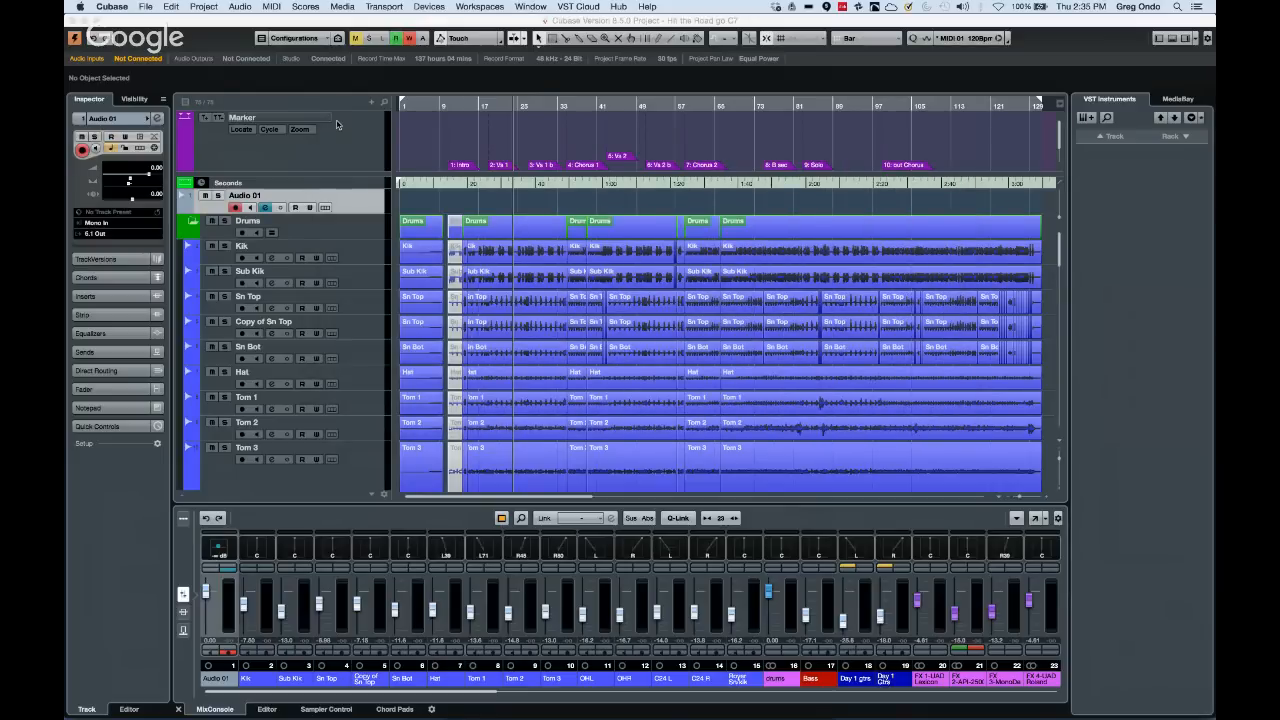
Create a new empty project in the default location
left_click(145, 7)
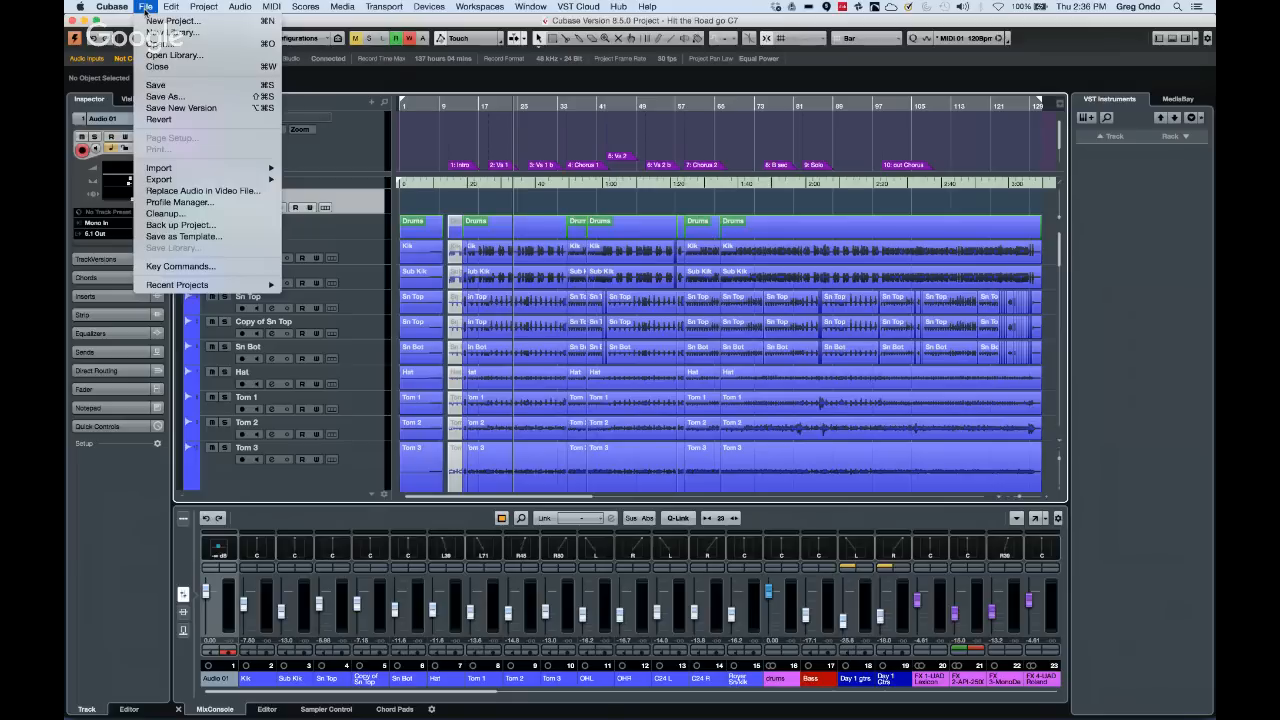
mouse_move(200, 8)
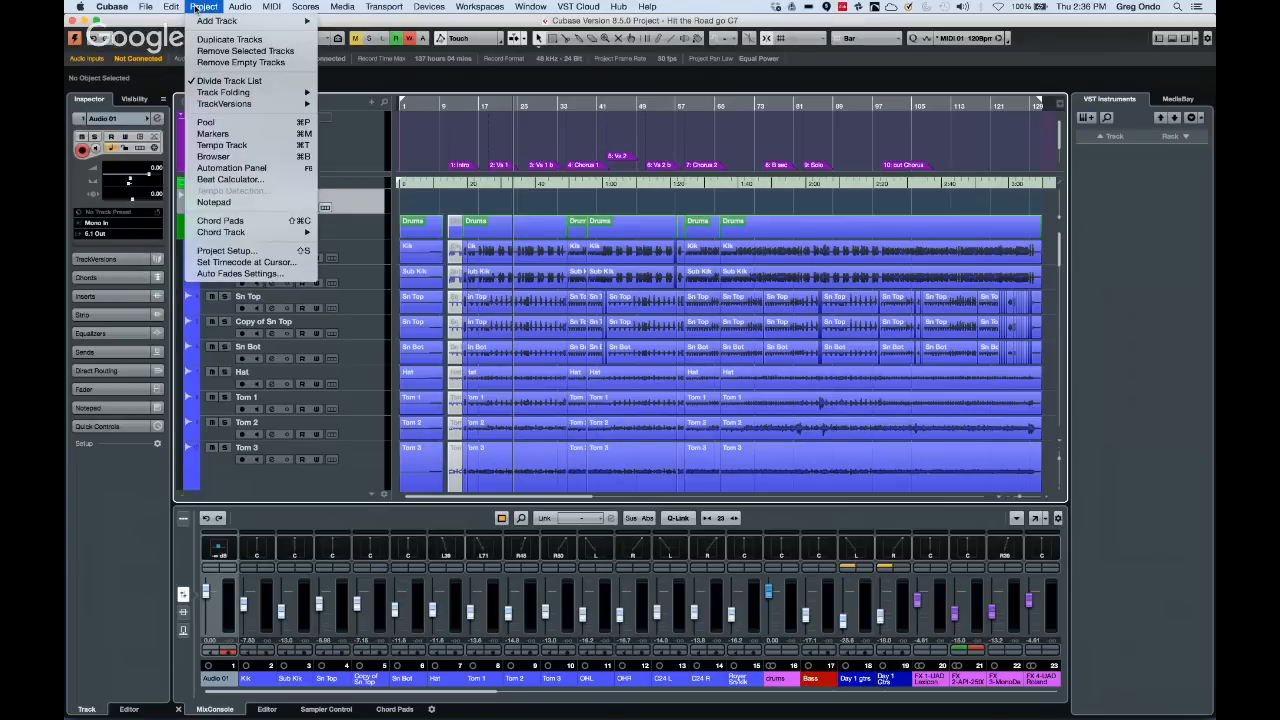
mouse_move(152, 9)
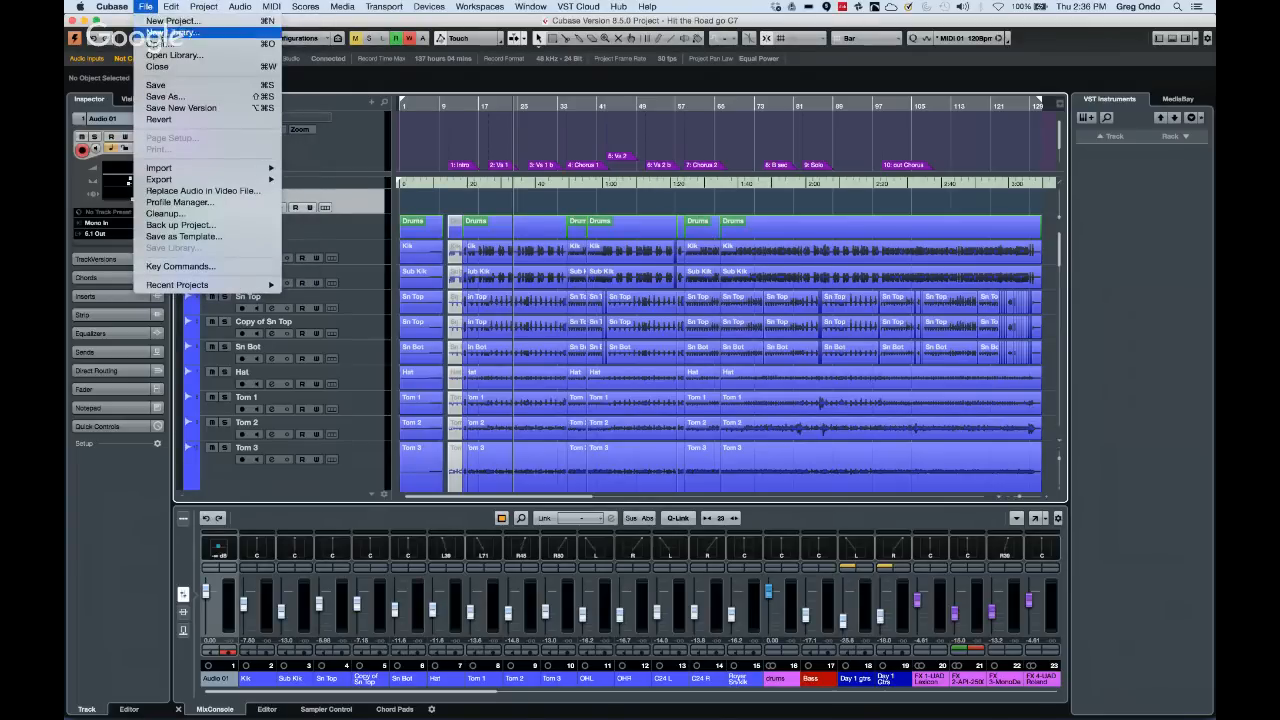
left_click(176, 22)
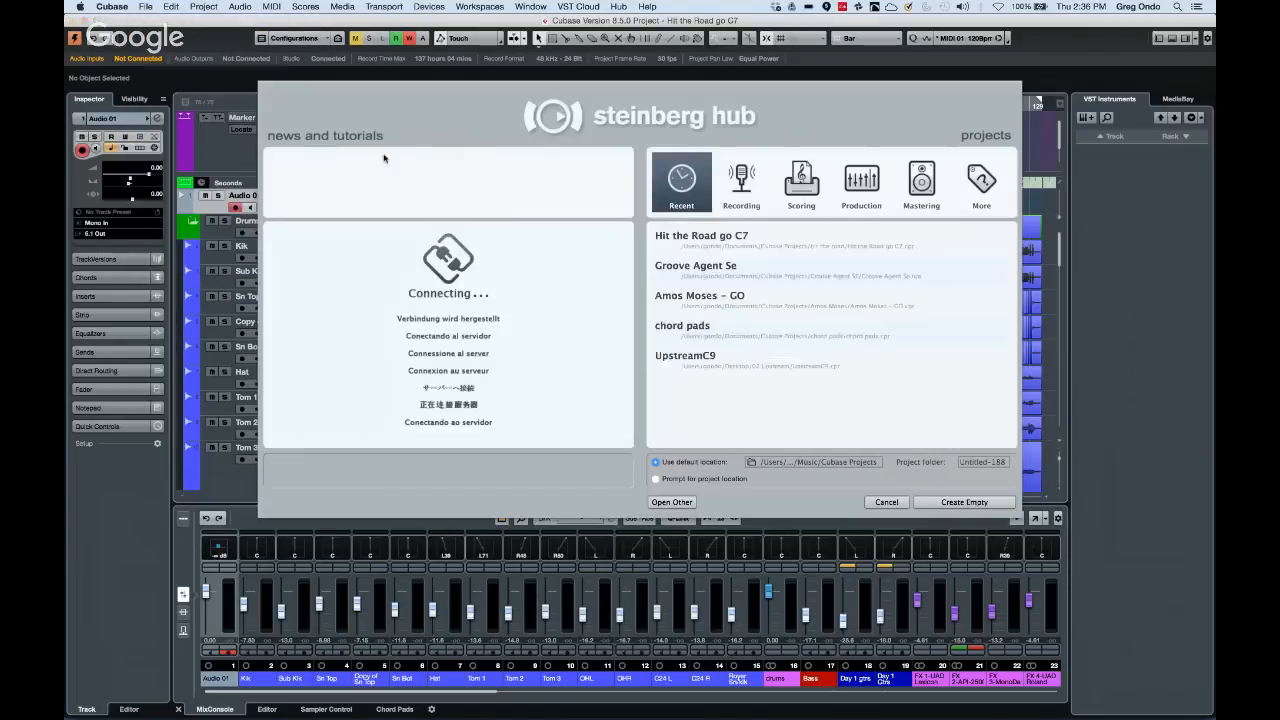
left_click(942, 502)
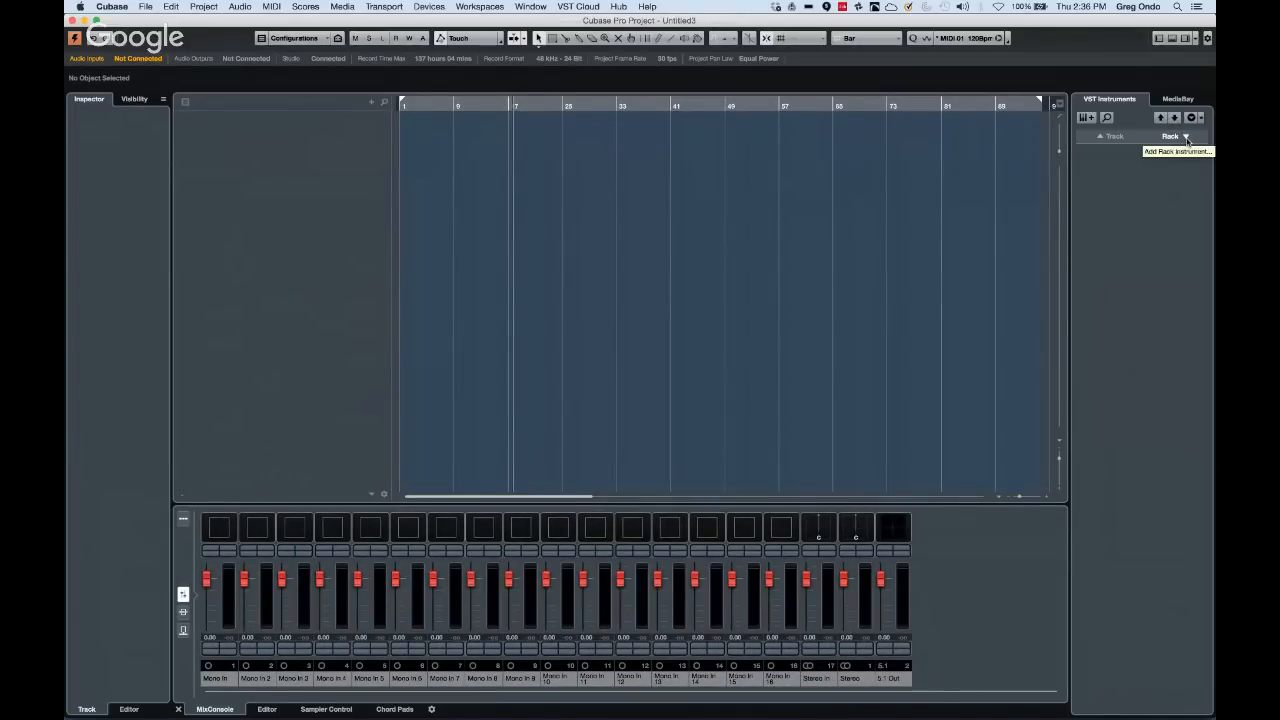
Add Groove Agent SE as a rack instrument and create a MIDI track assigned to it
left_click(1186, 141)
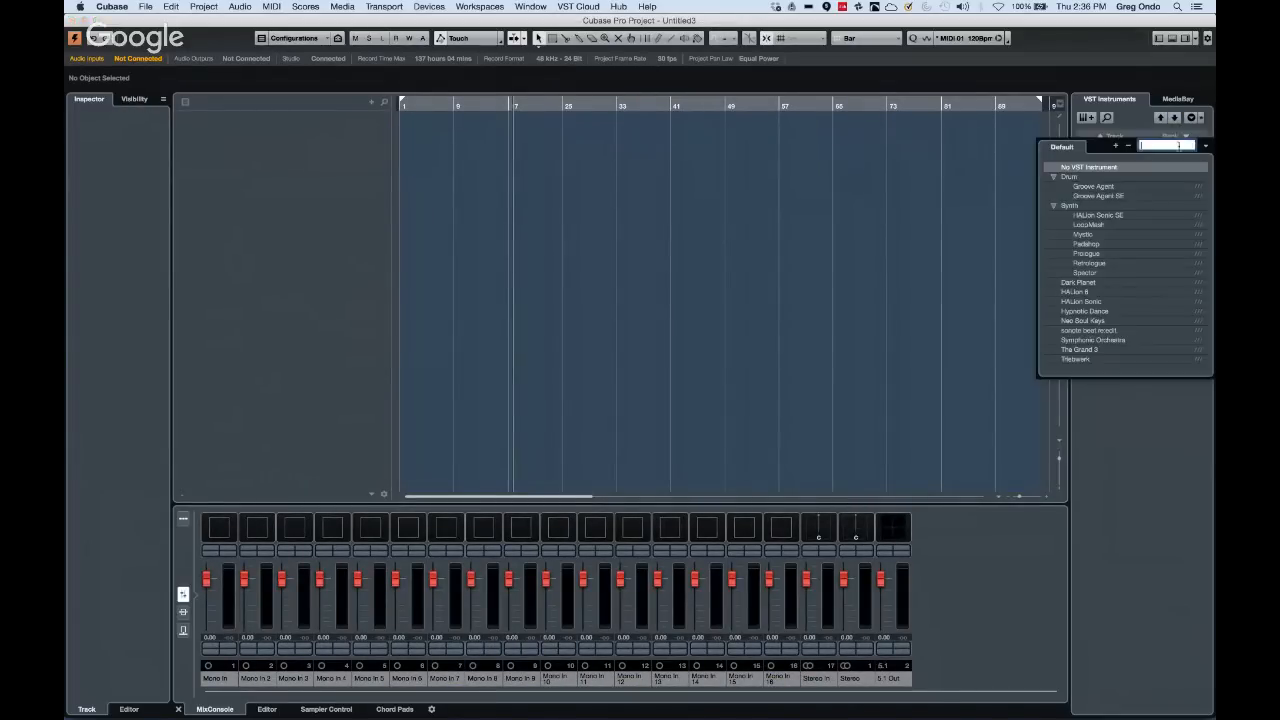
left_click(1102, 198)
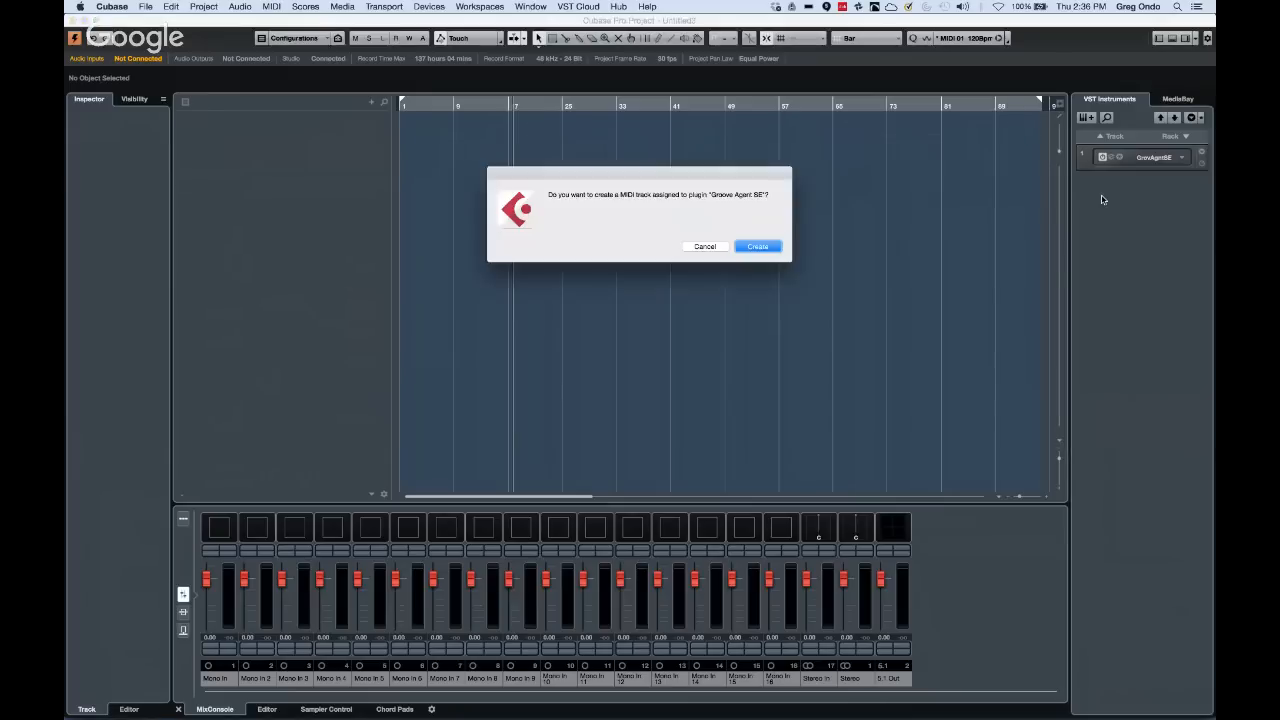
left_click(757, 247)
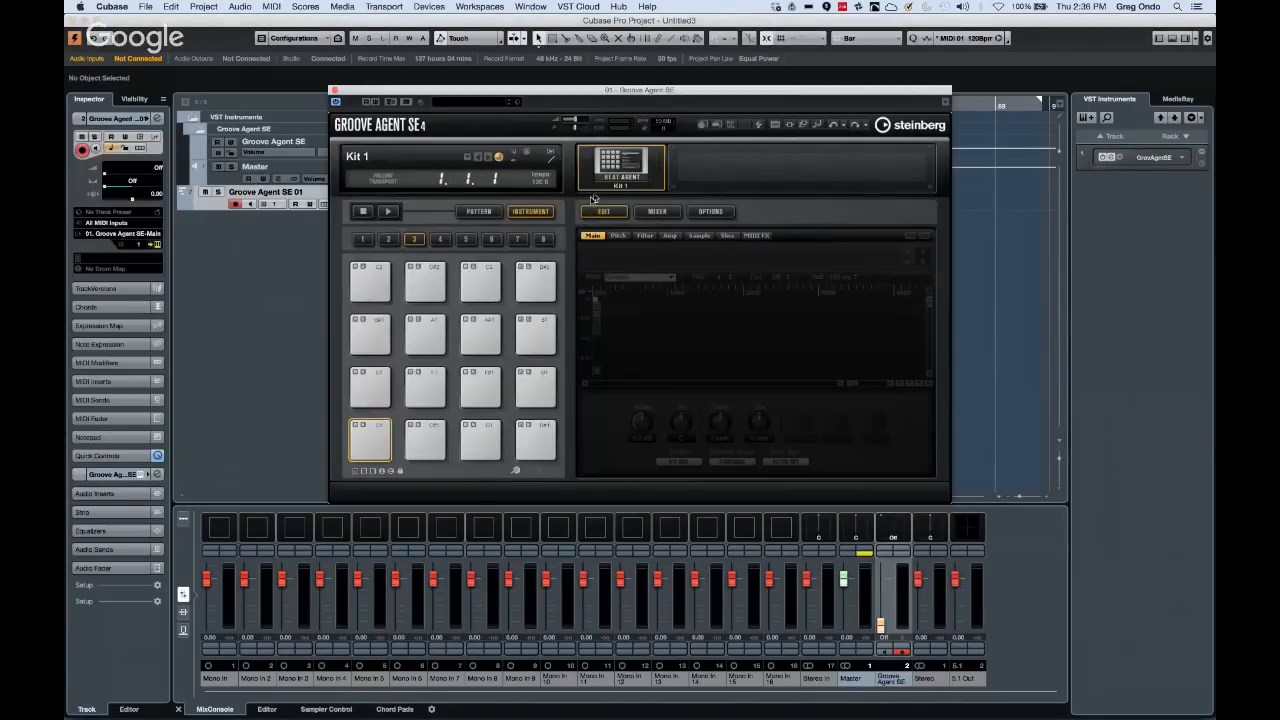
Search Groove Agent SE's kit presets for "forget" and load Forget The Past
right_click(627, 166)
left_click(650, 183)
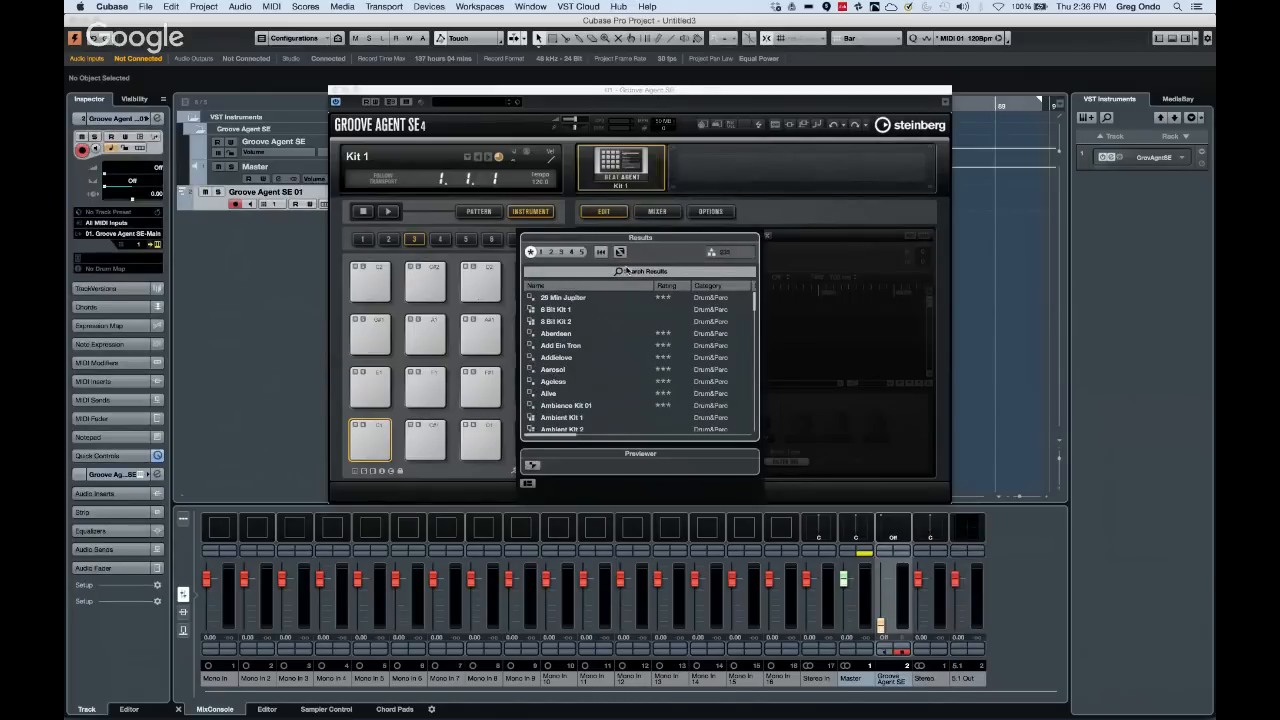
left_click(627, 270)
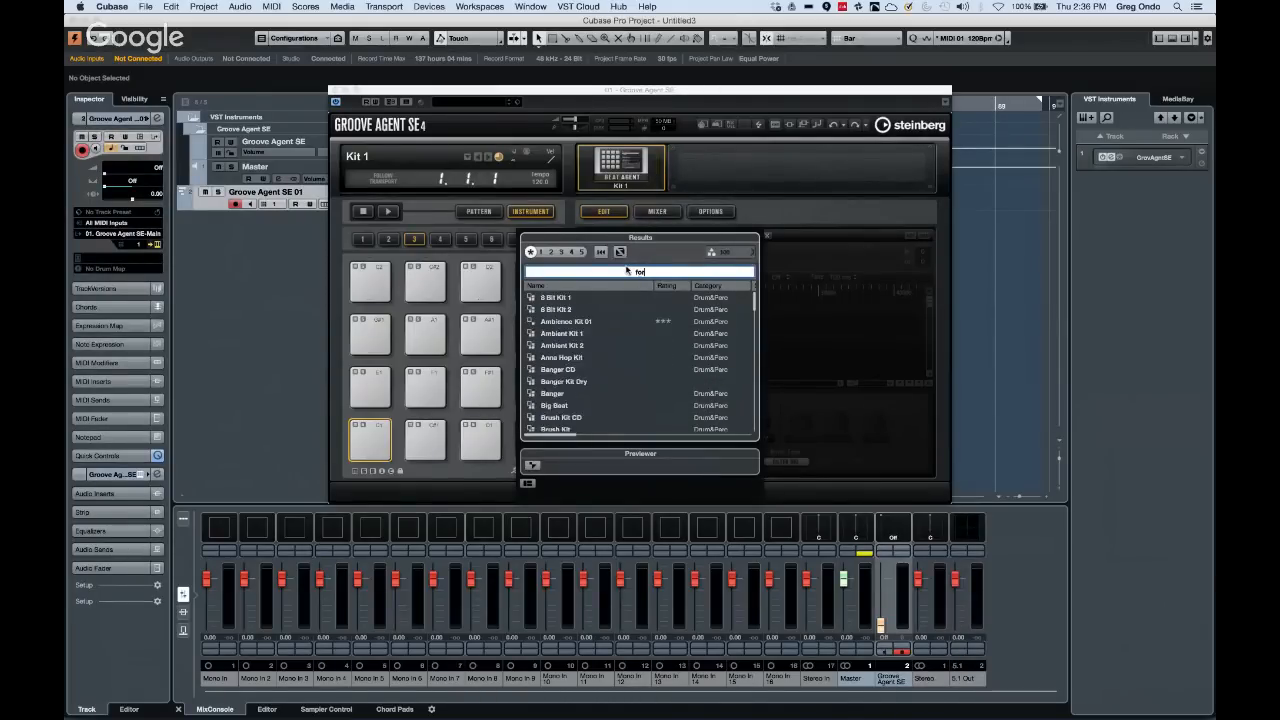
type("Gorget")
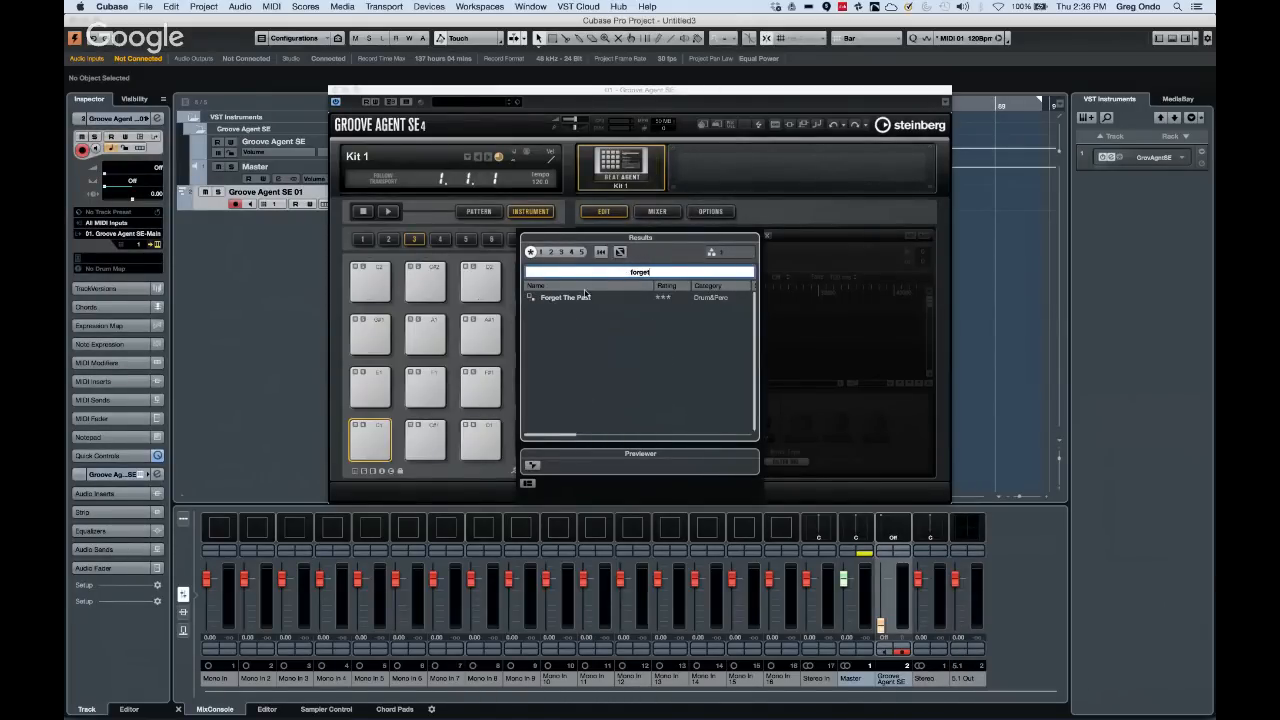
left_click(577, 299)
double_click(577, 299)
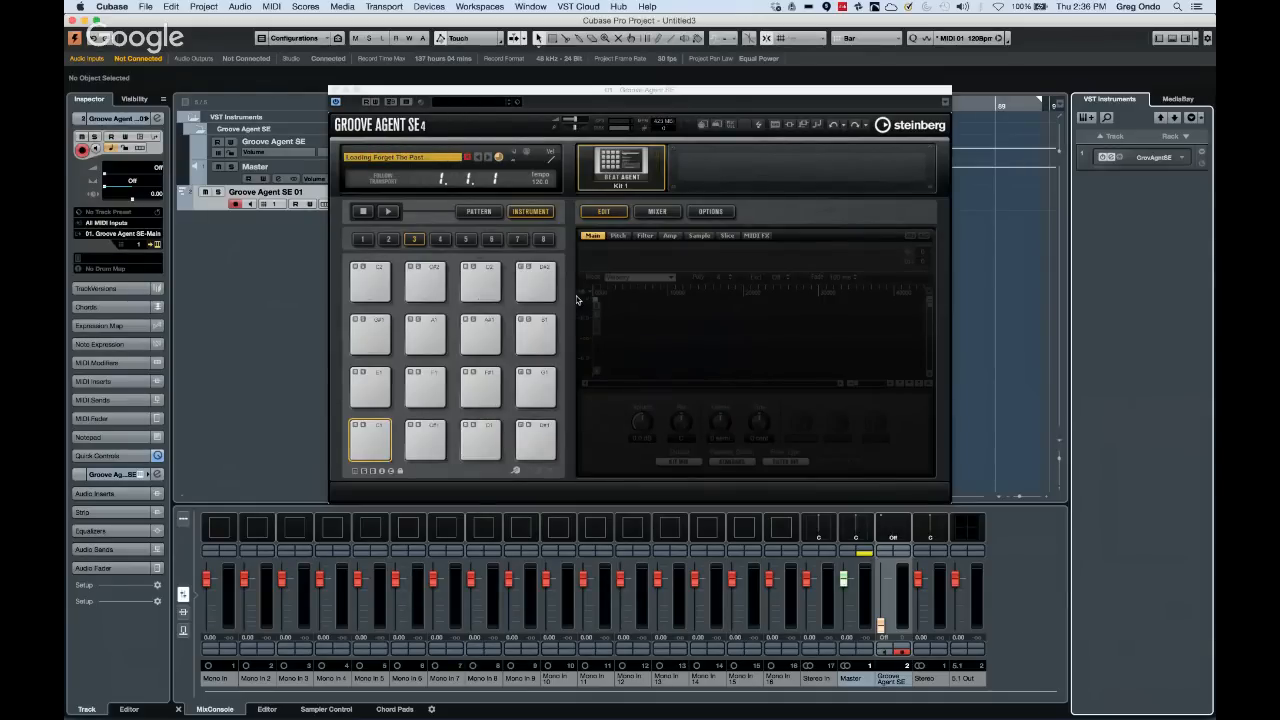
Play the Main 1 pattern from Groove Agent SE's pattern pads and move the instrument window clear of the track list
left_click(478, 211)
left_click(386, 388)
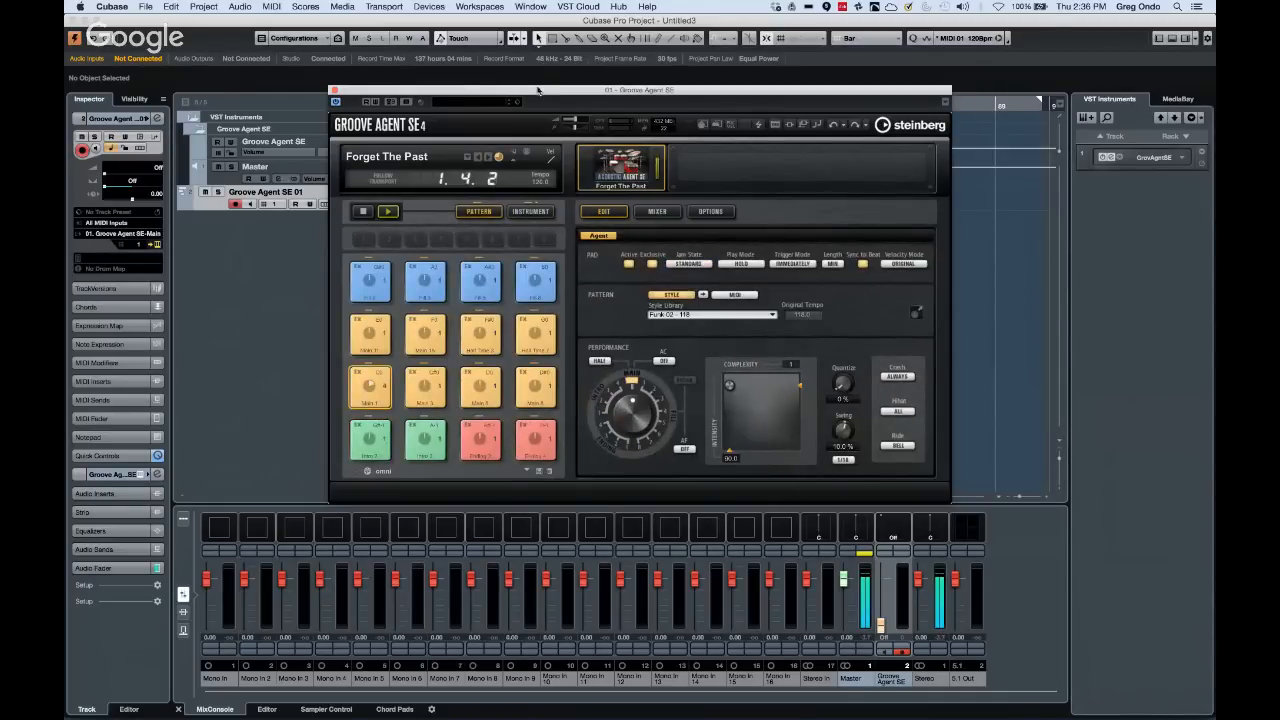
left_click_drag(540, 91, 707, 45)
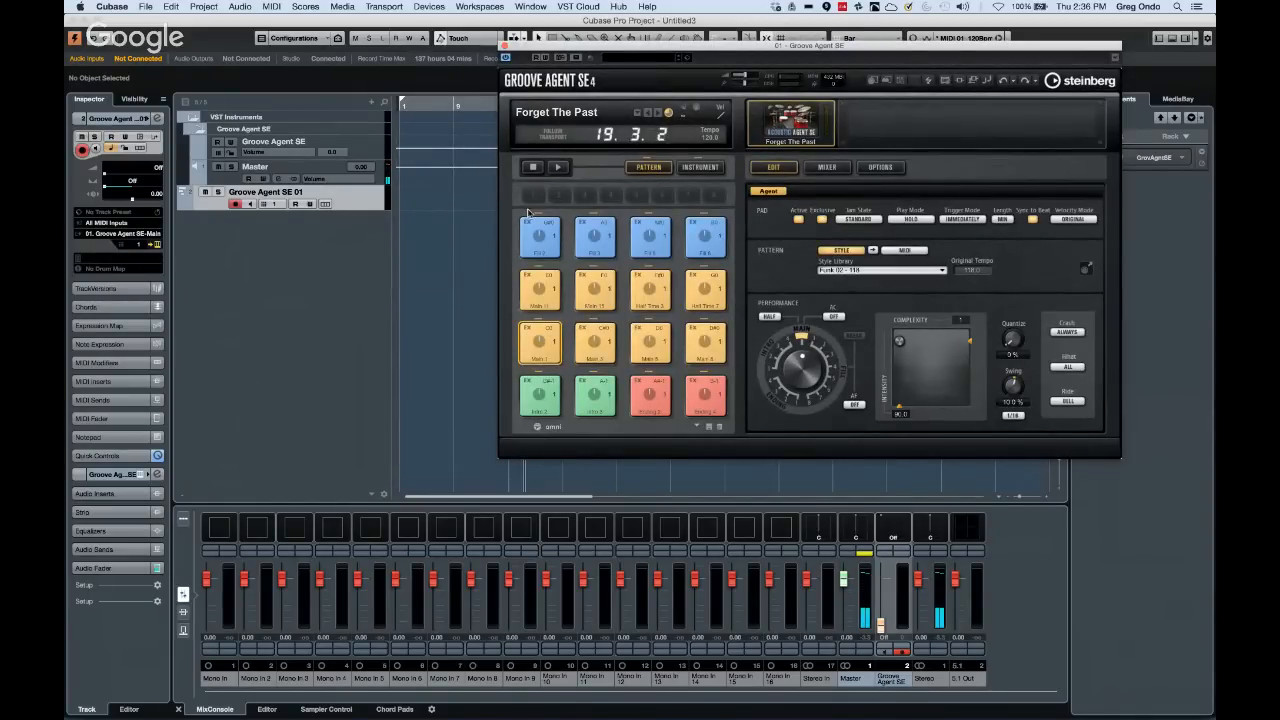
Set the Groove Agent SE 01 track's MIDI input to Groove Agent SE - MIDI Out and stop the pattern playback
left_click(119, 224)
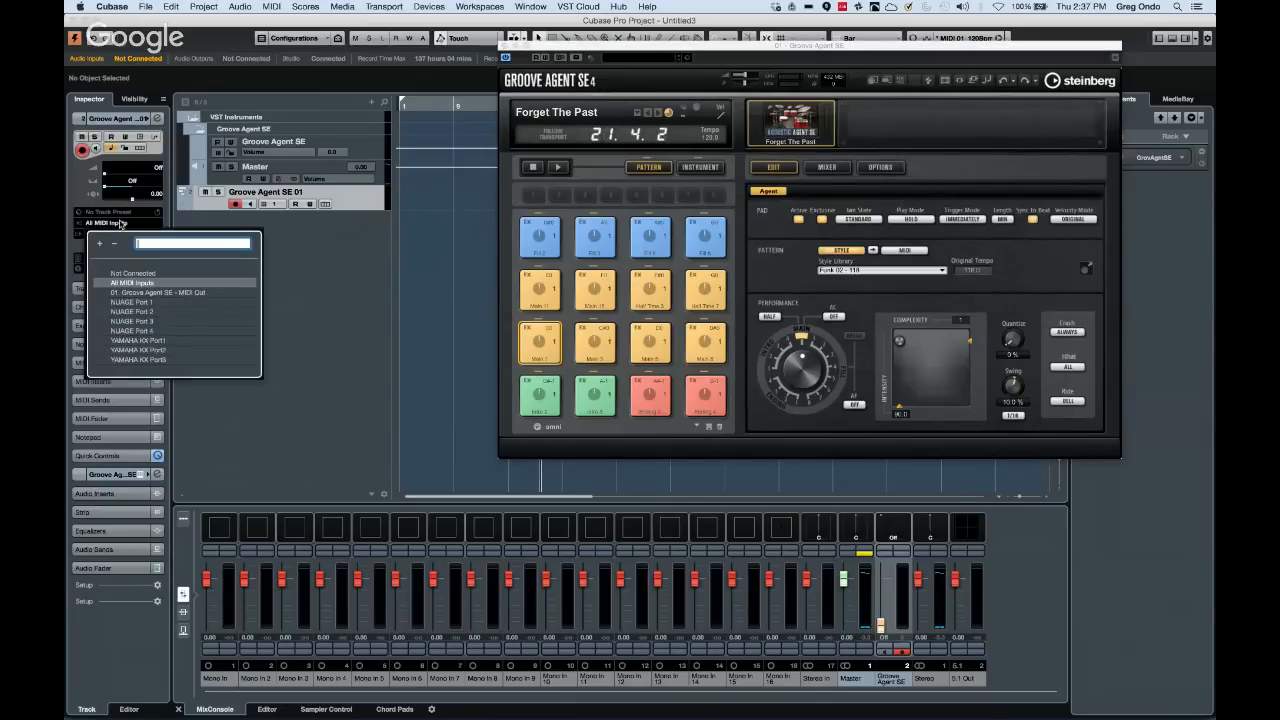
left_click(167, 294)
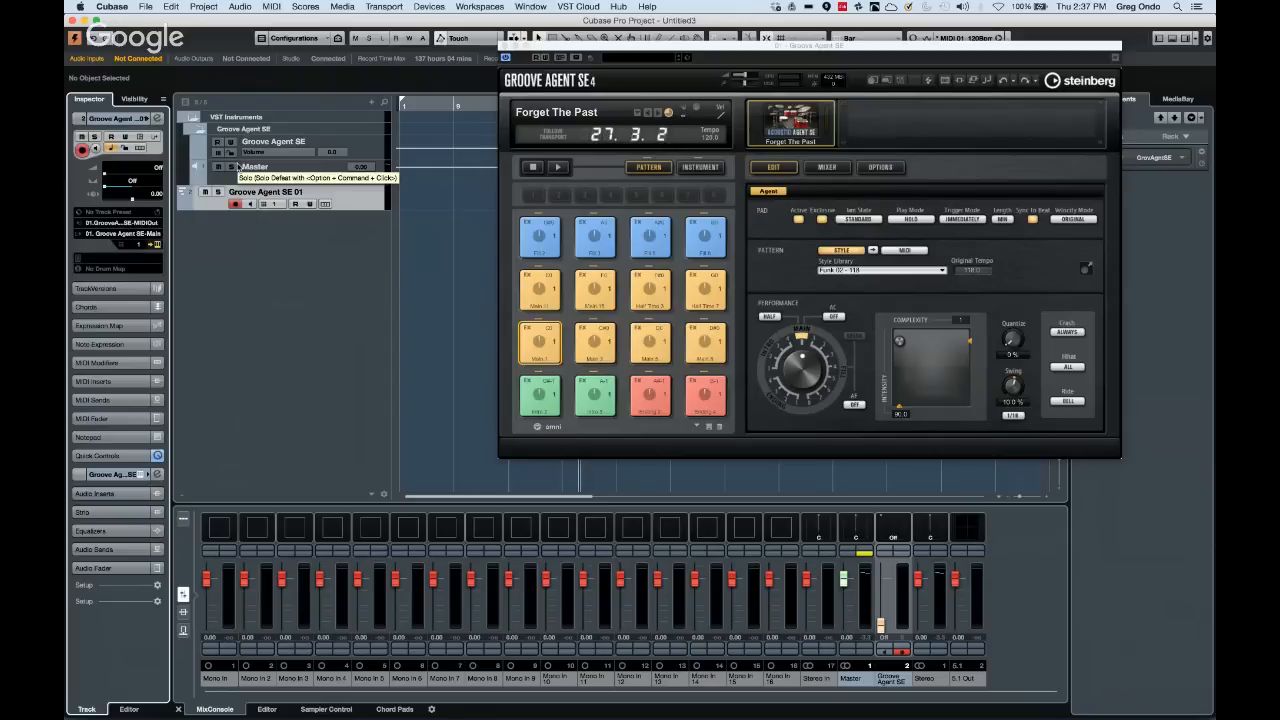
left_click(532, 168)
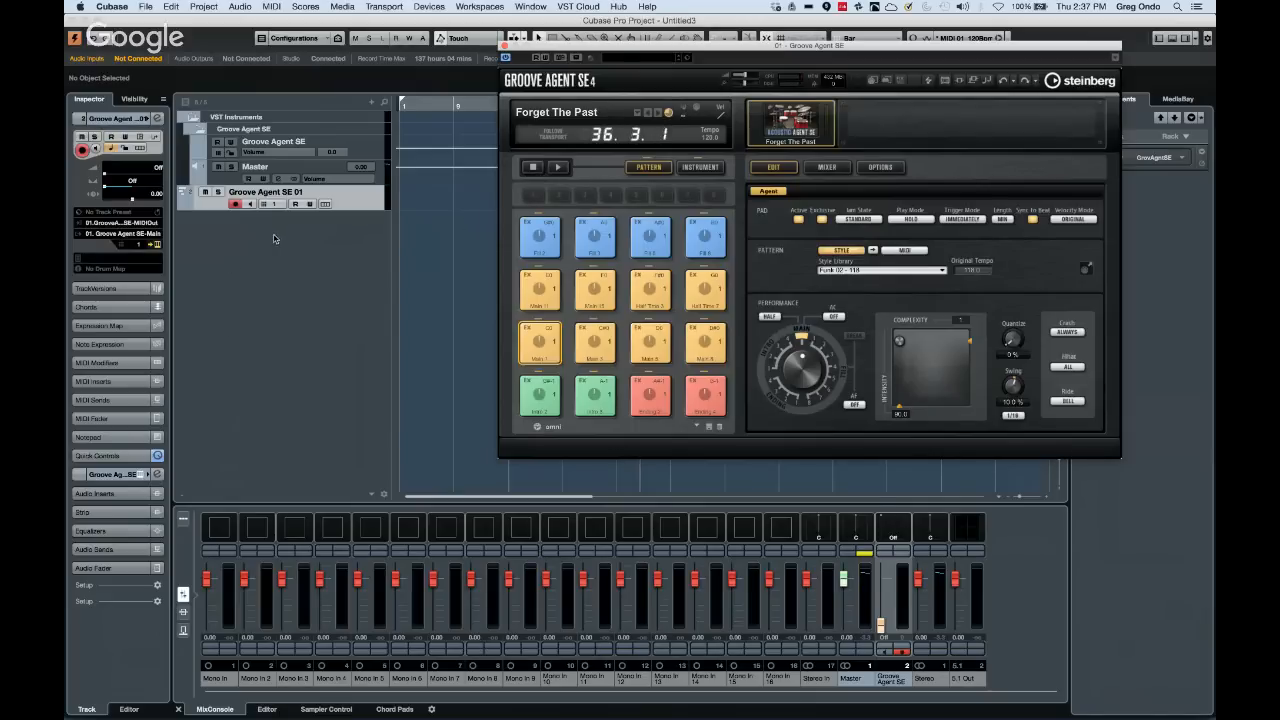
Add a stereo group channel track and name it drum group
right_click(250, 266)
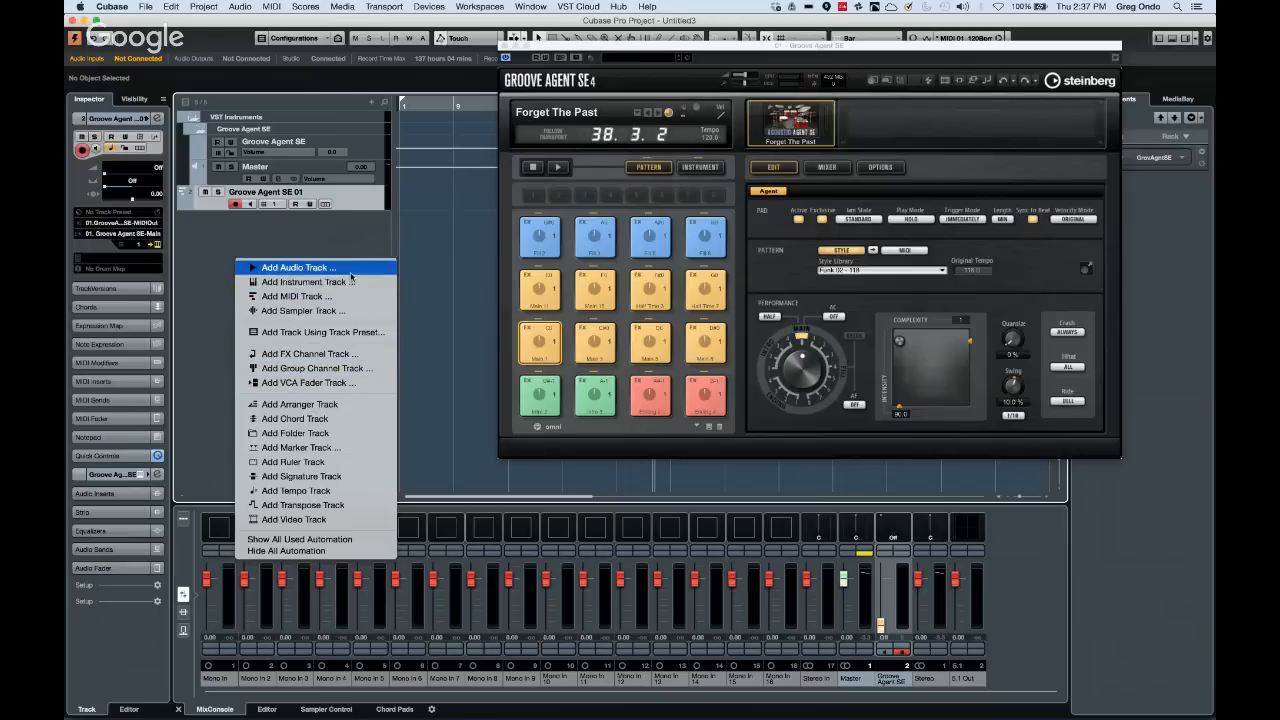
left_click(351, 371)
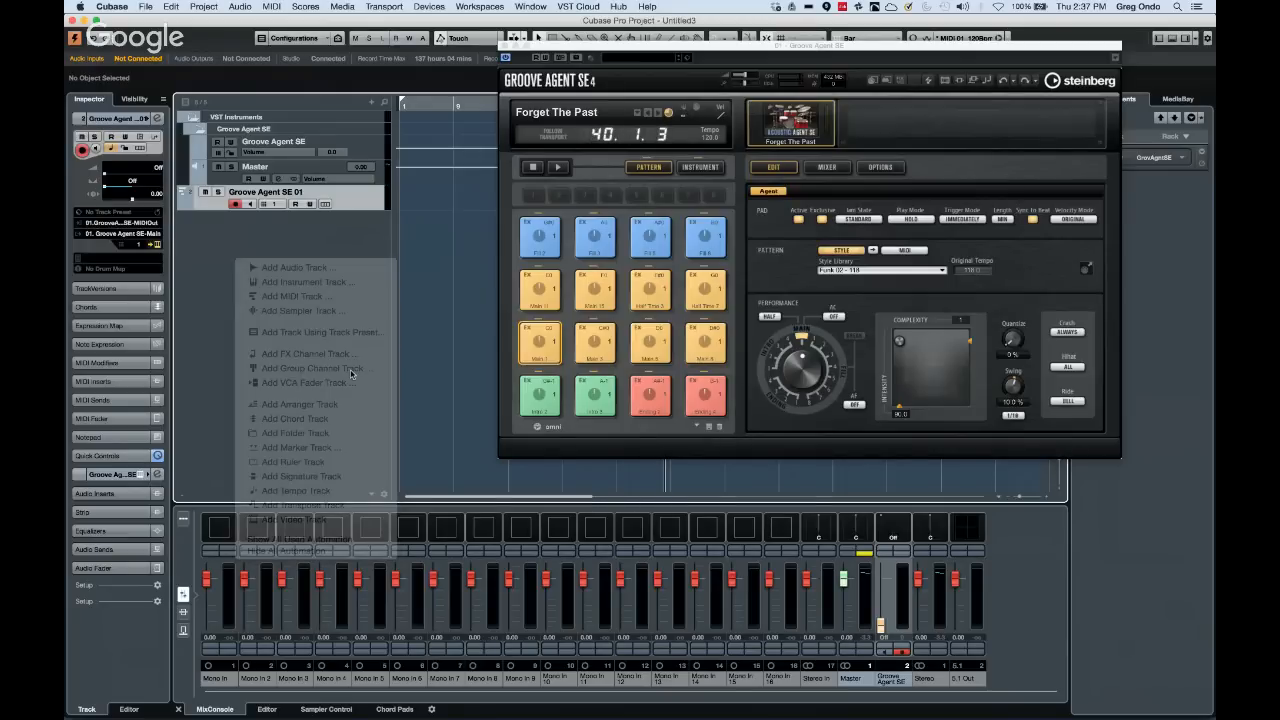
left_click(438, 215)
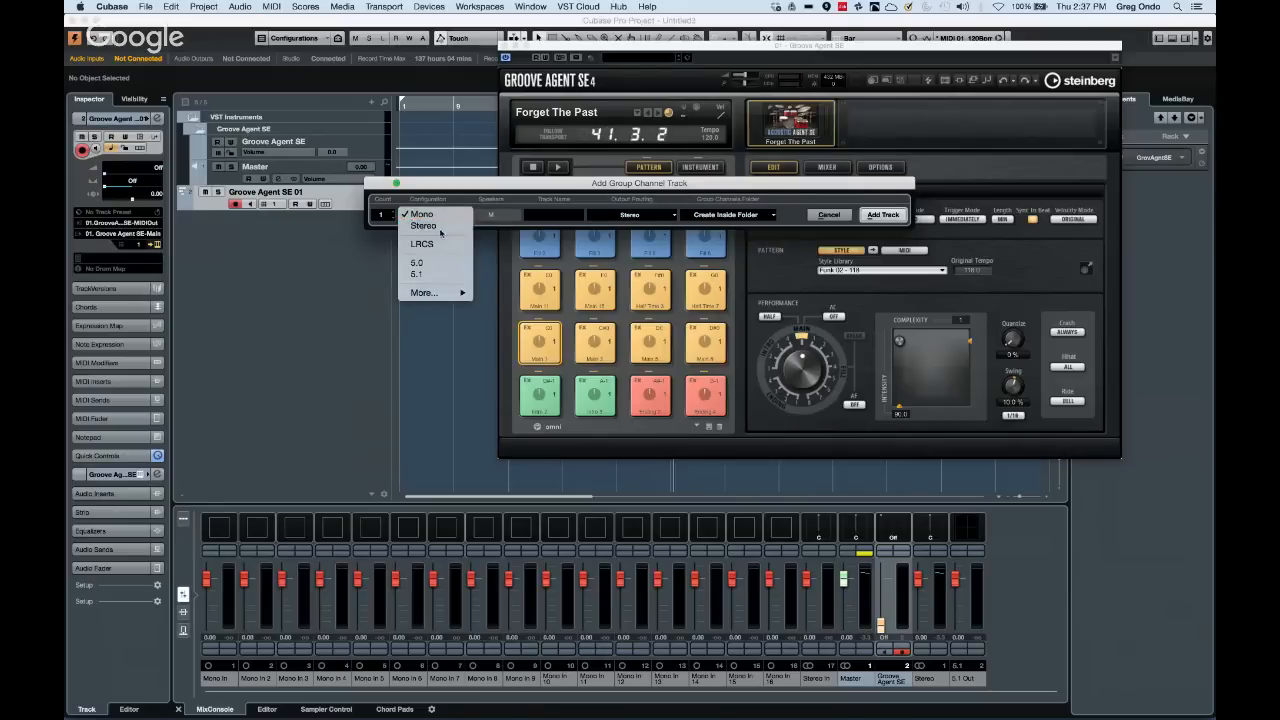
left_click(440, 230)
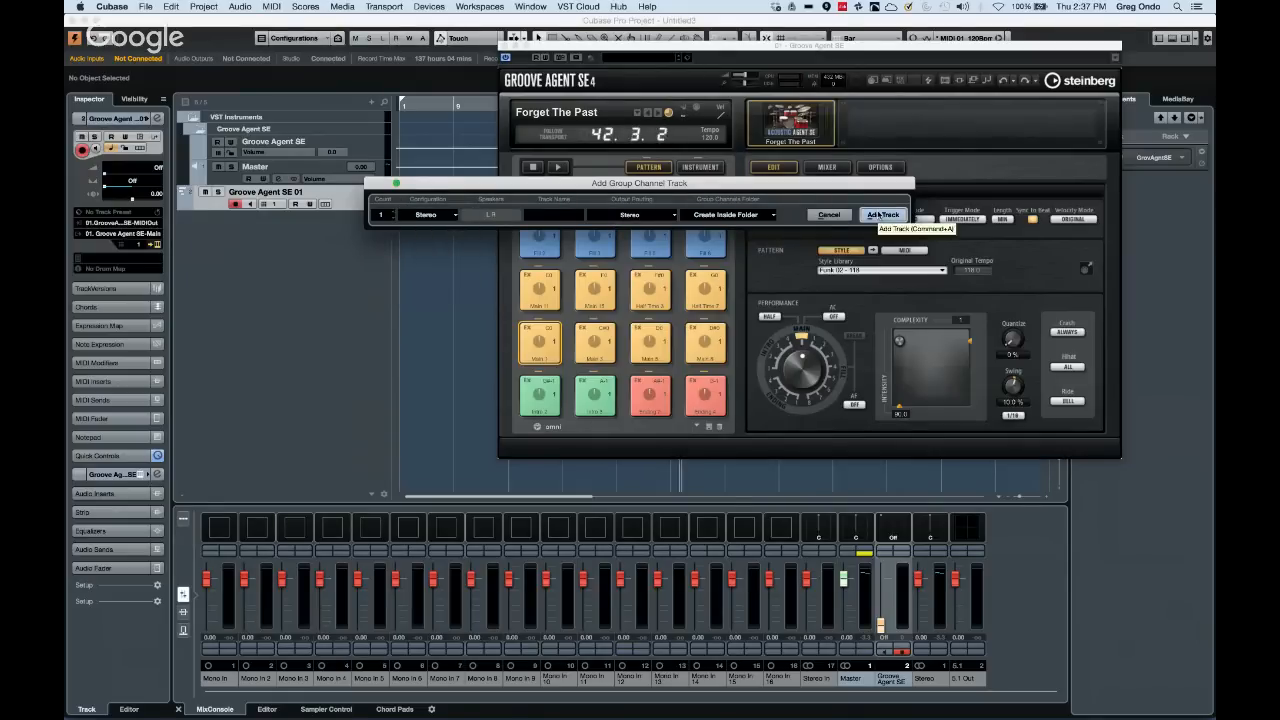
left_click(872, 215)
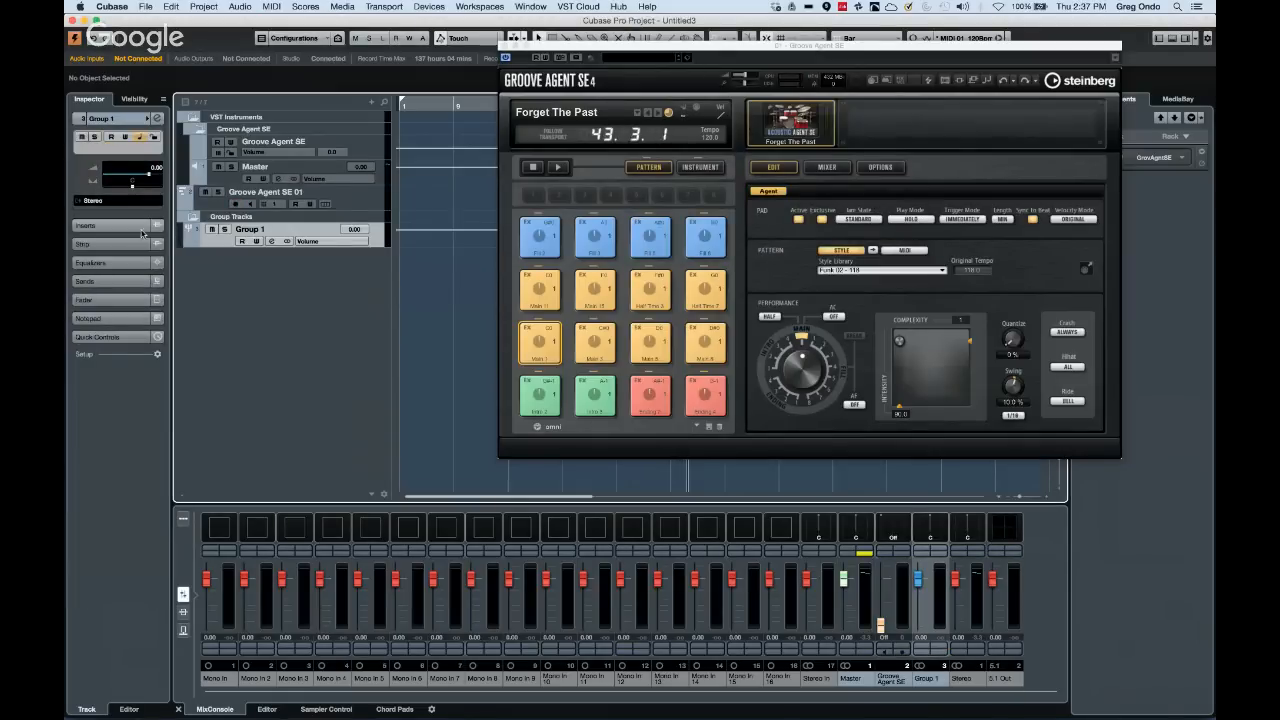
double_click(275, 229)
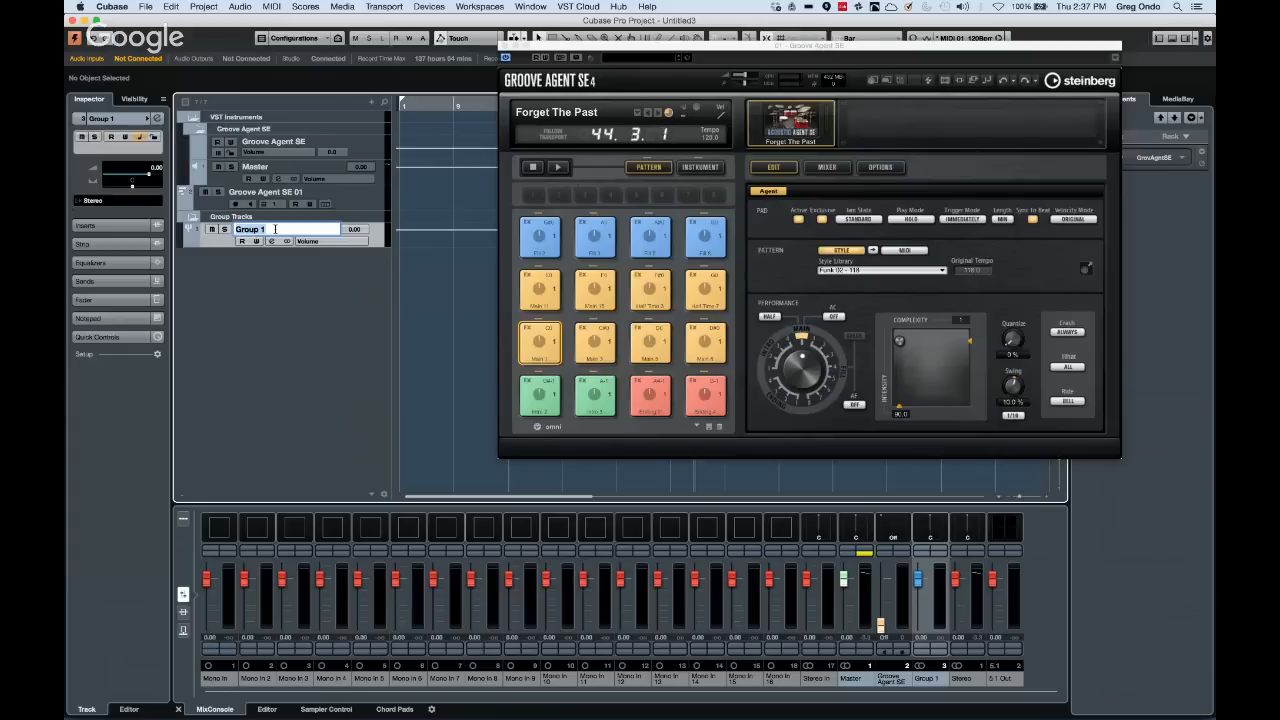
type("drum gro")
key("Return")
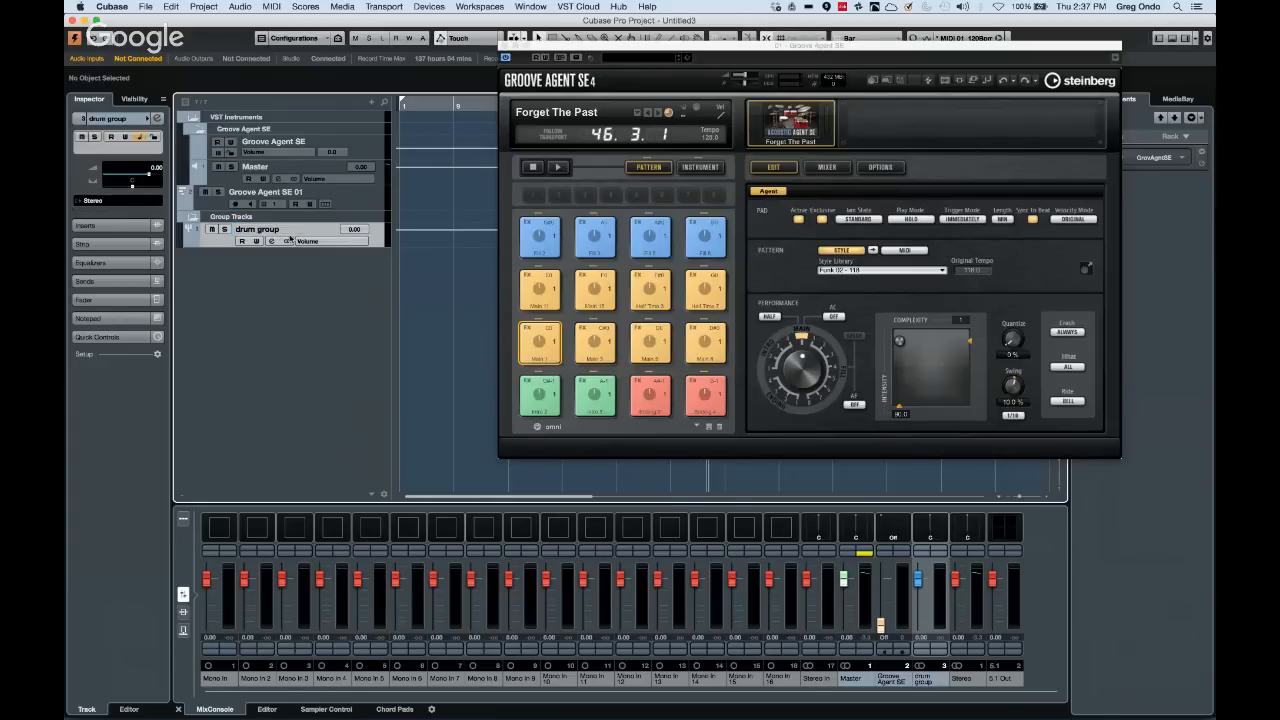
Open the channel settings of Groove Agent SE's Master output and show its send destinations
left_click(372, 204)
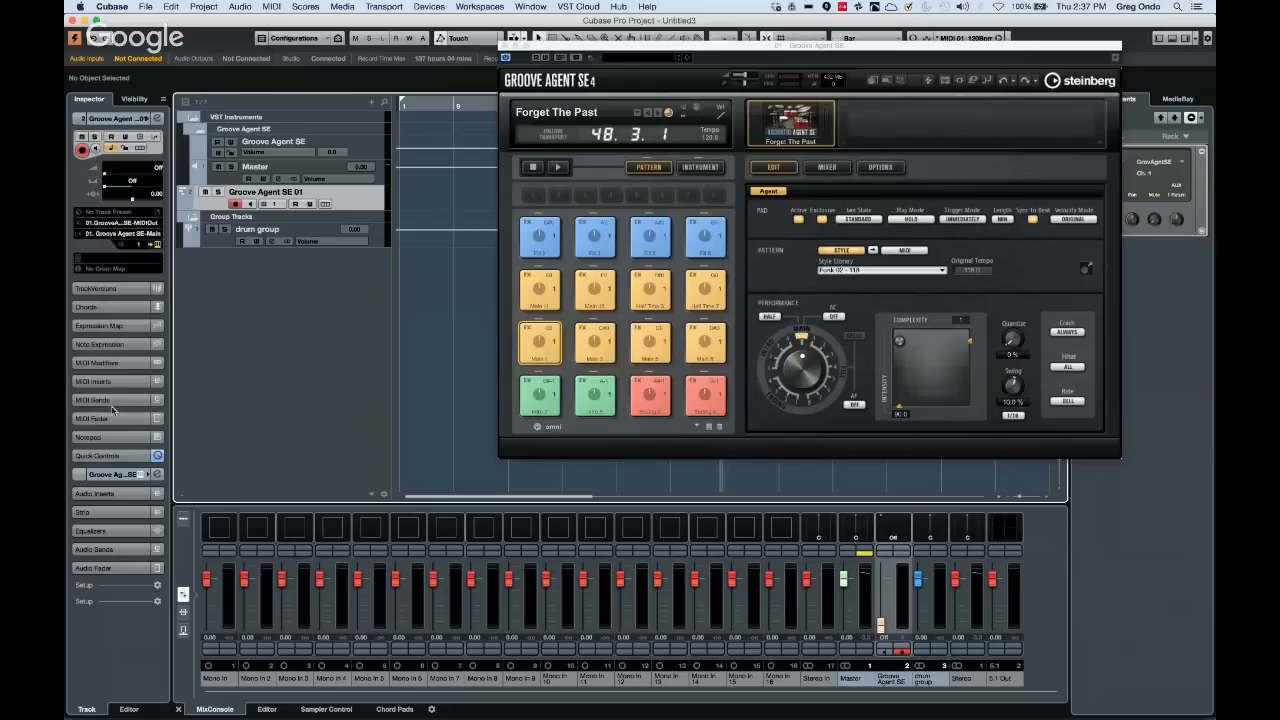
left_click(154, 477)
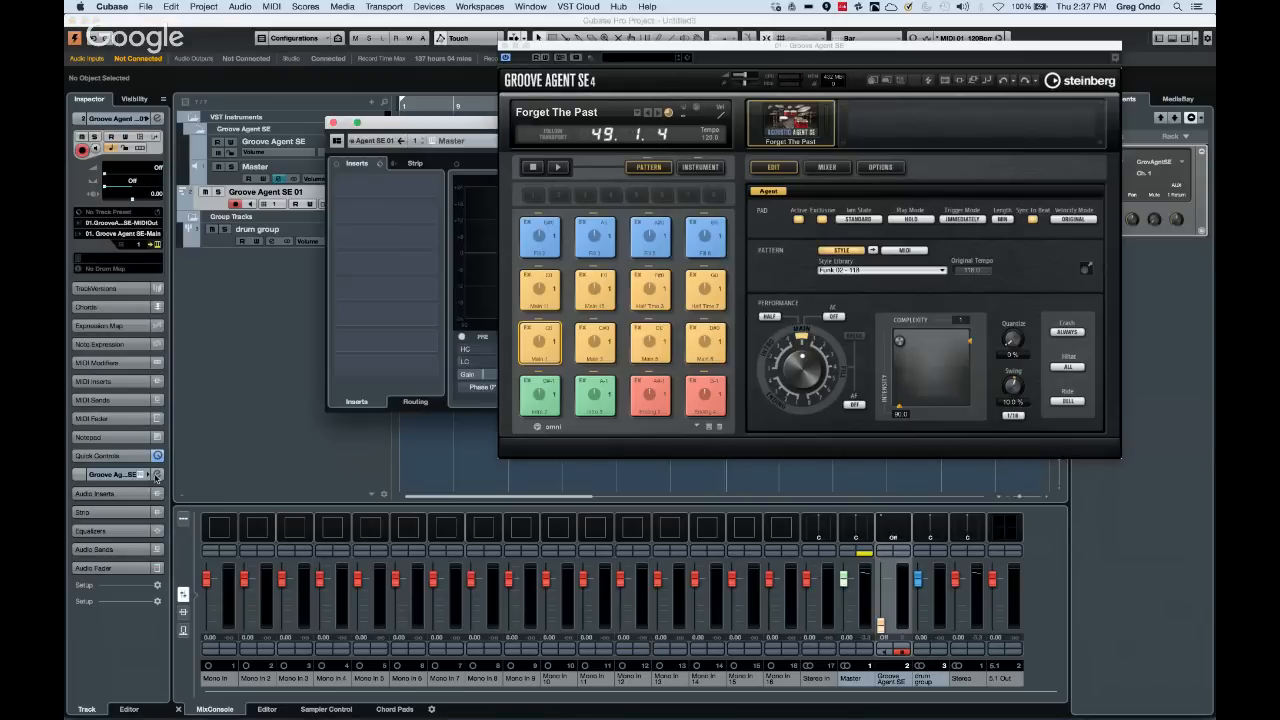
double_click(463, 123)
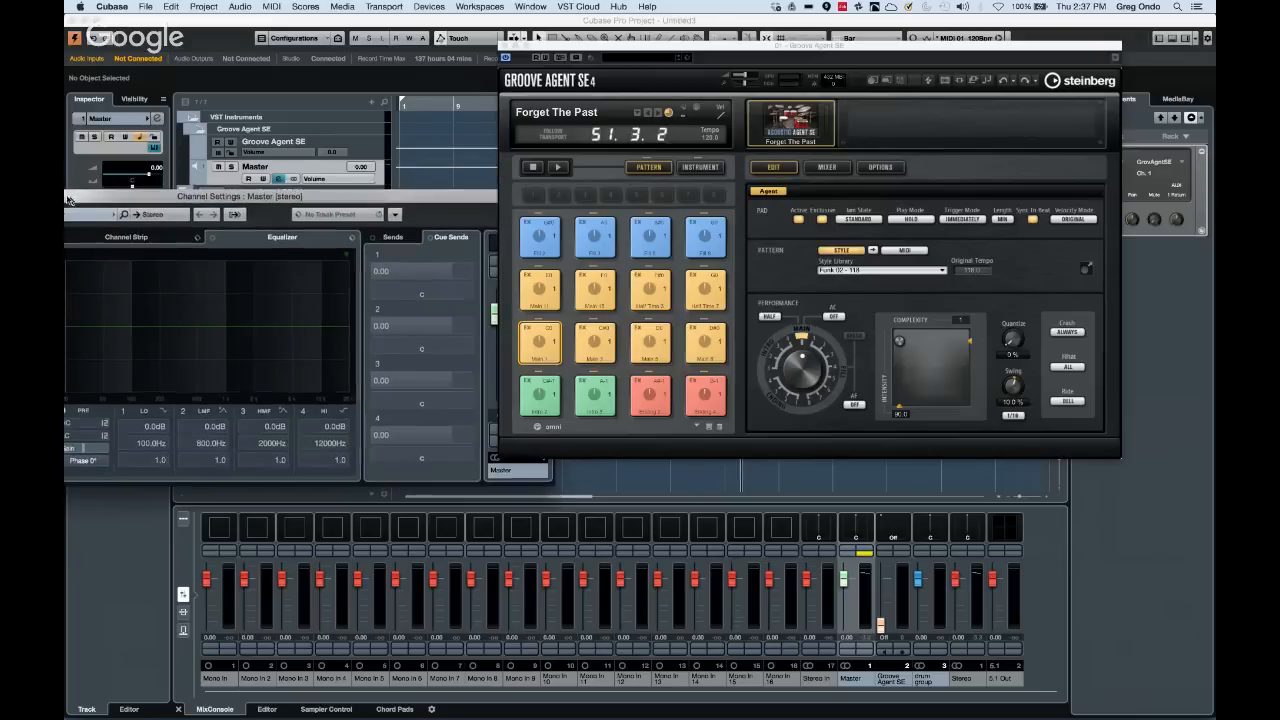
left_click(376, 237)
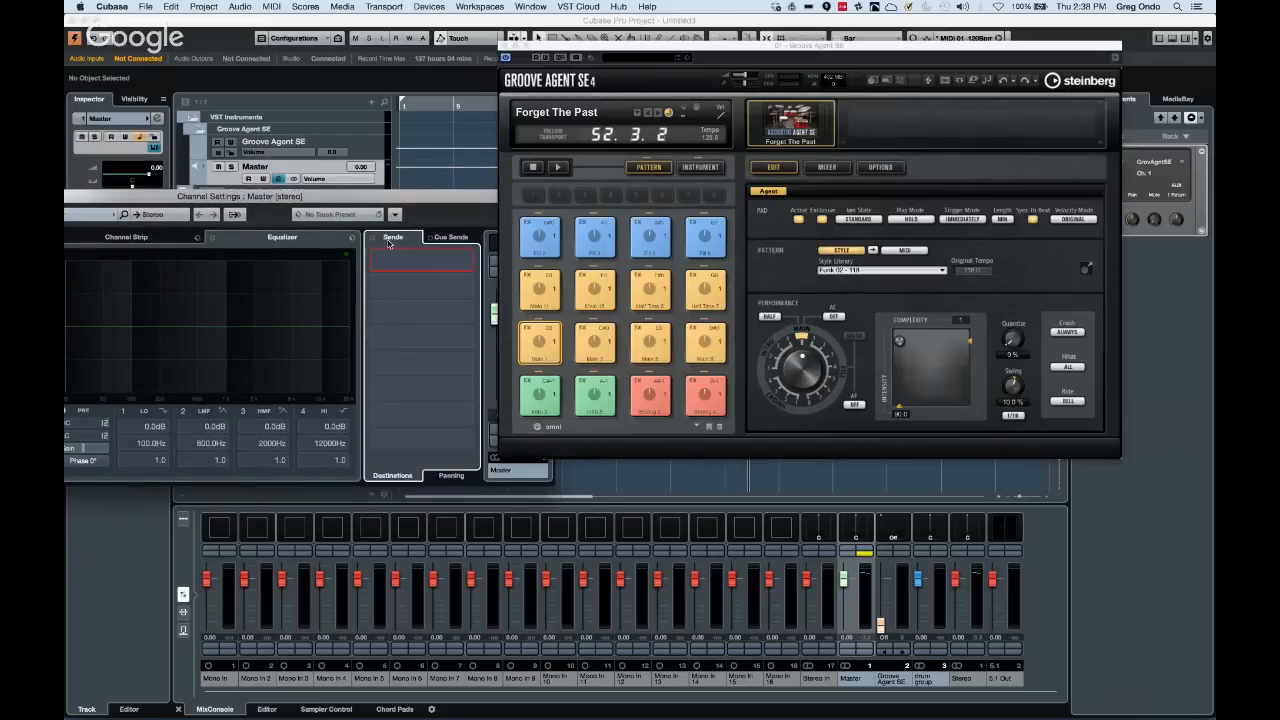
Try routing the Master channel's output to drum group and return it to Stereo
left_click(165, 228)
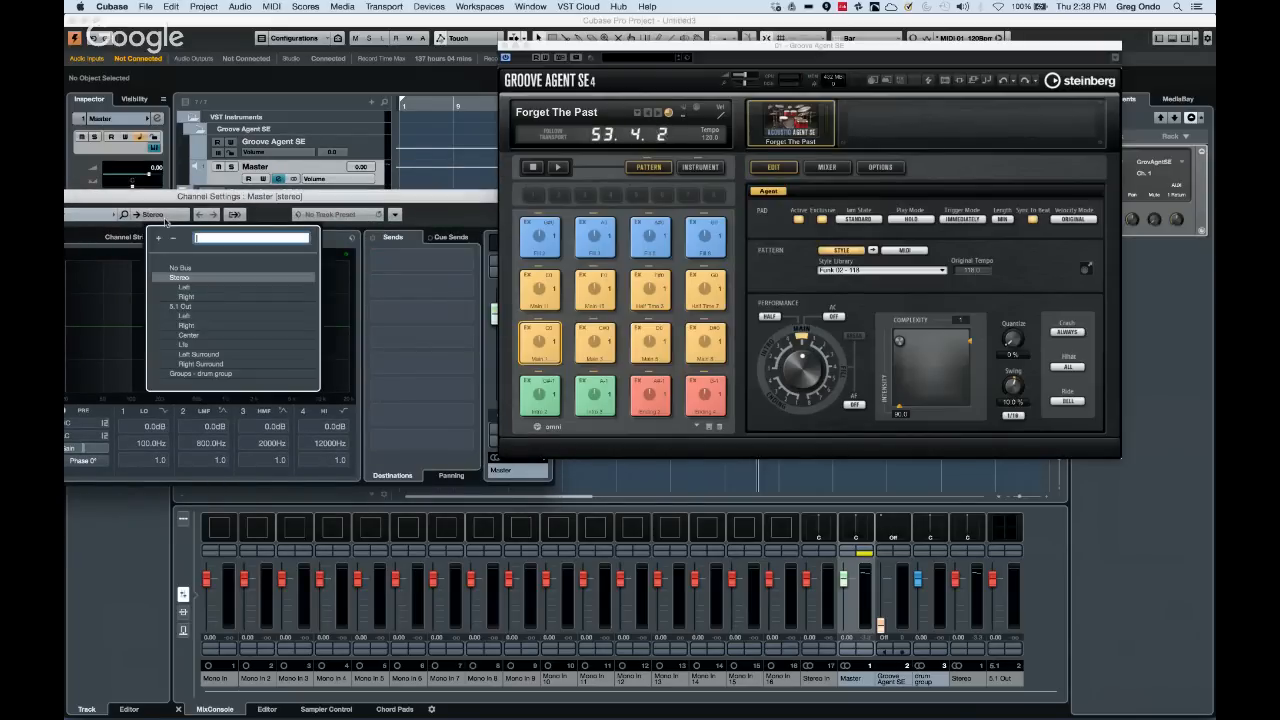
left_click(200, 375)
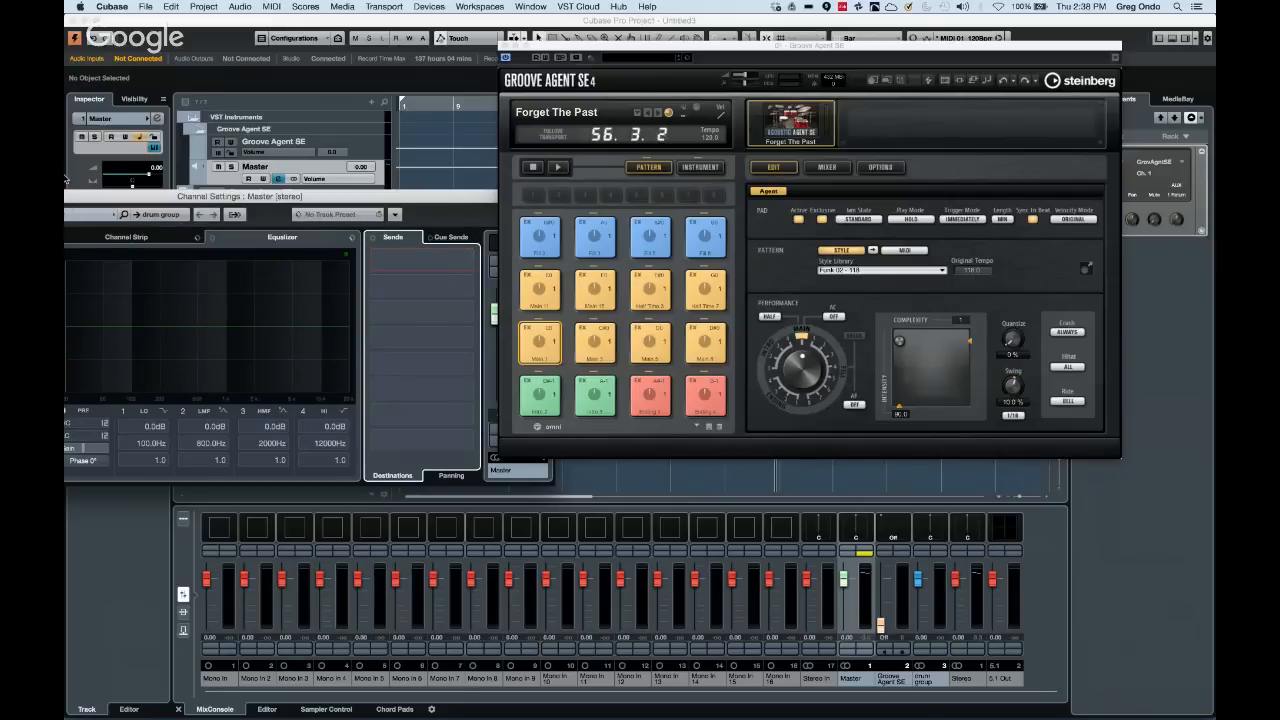
left_click_drag(102, 197, 66, 176)
left_click(207, 191)
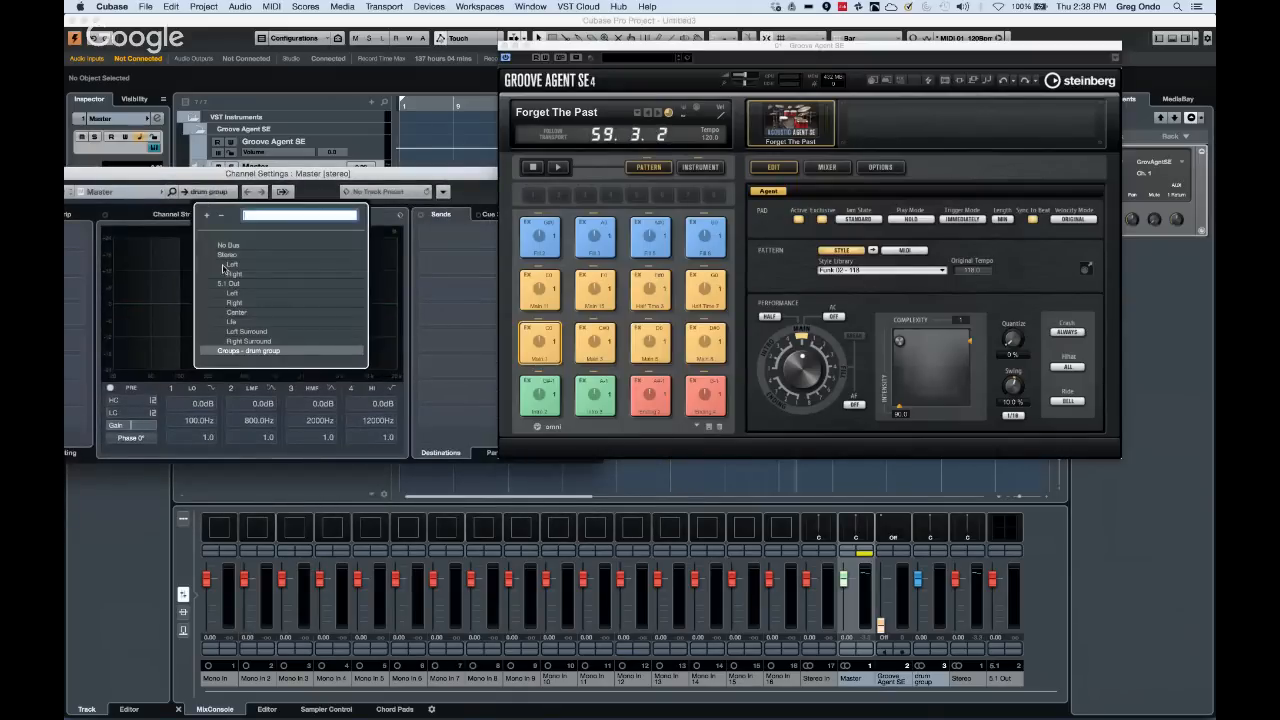
left_click(231, 261)
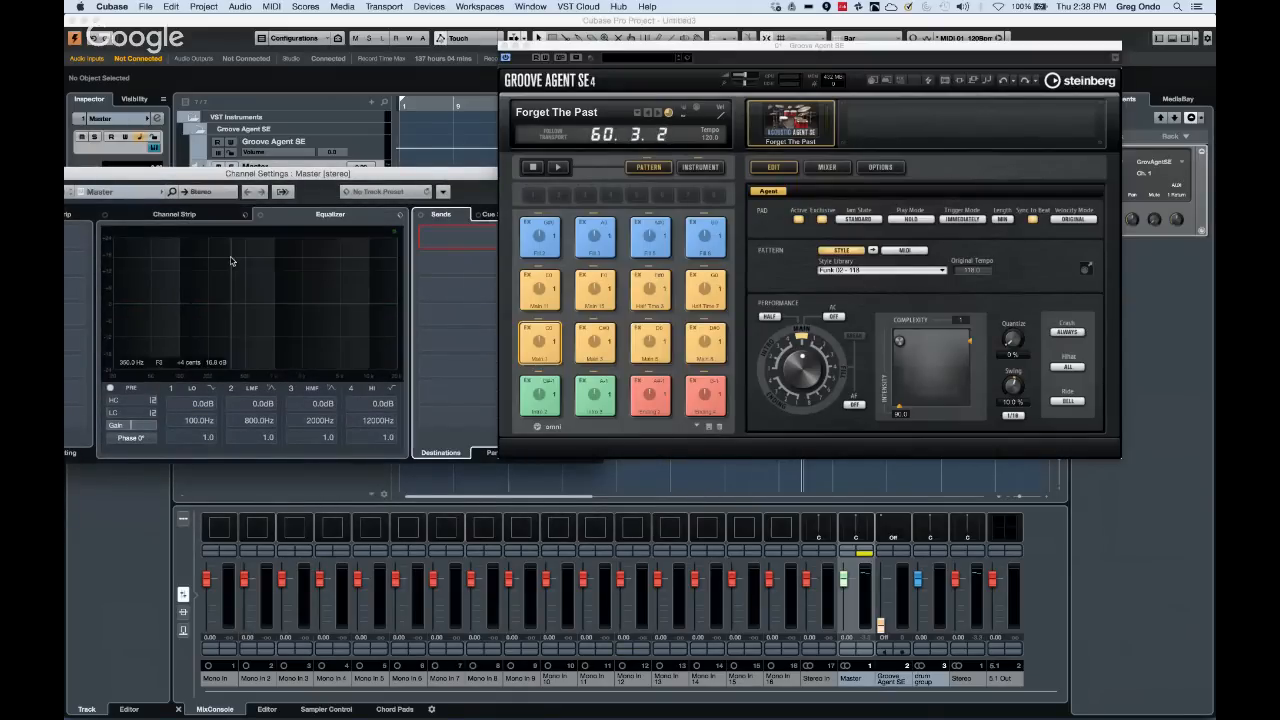
Add a send from the Master channel to drum group and play Groove Agent SE's pattern to test the routing
left_click(472, 258)
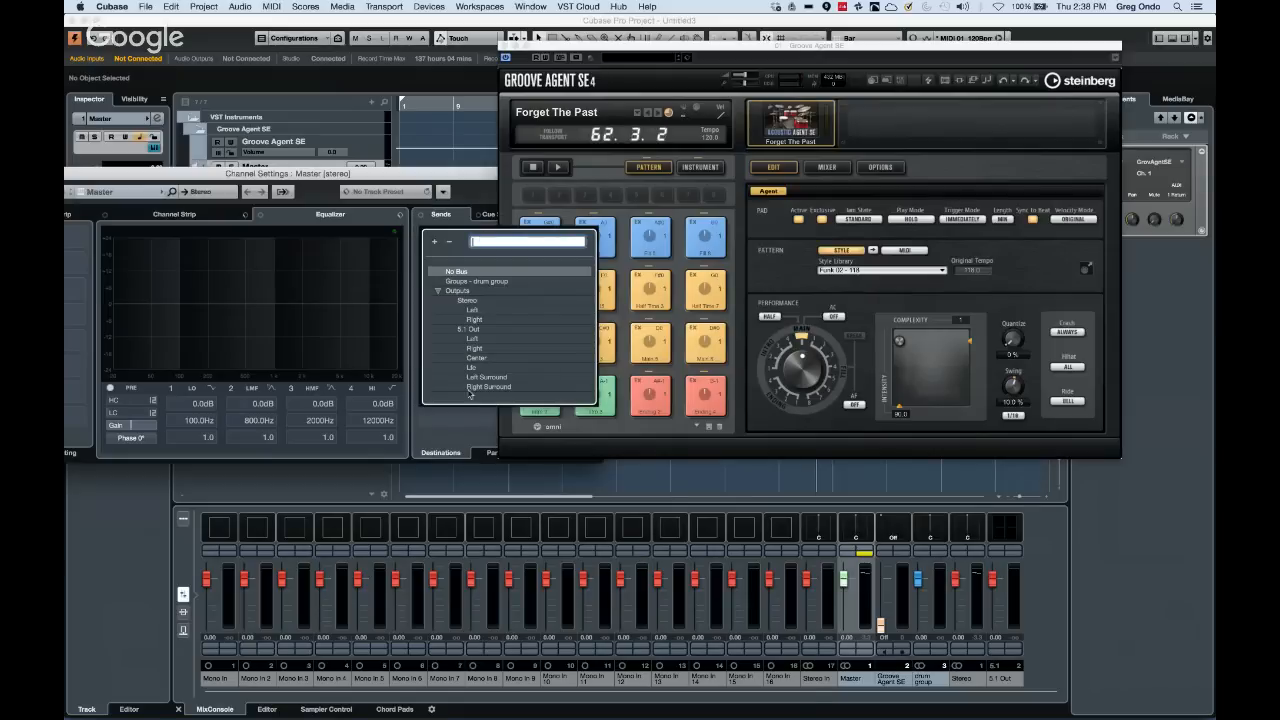
left_click(486, 282)
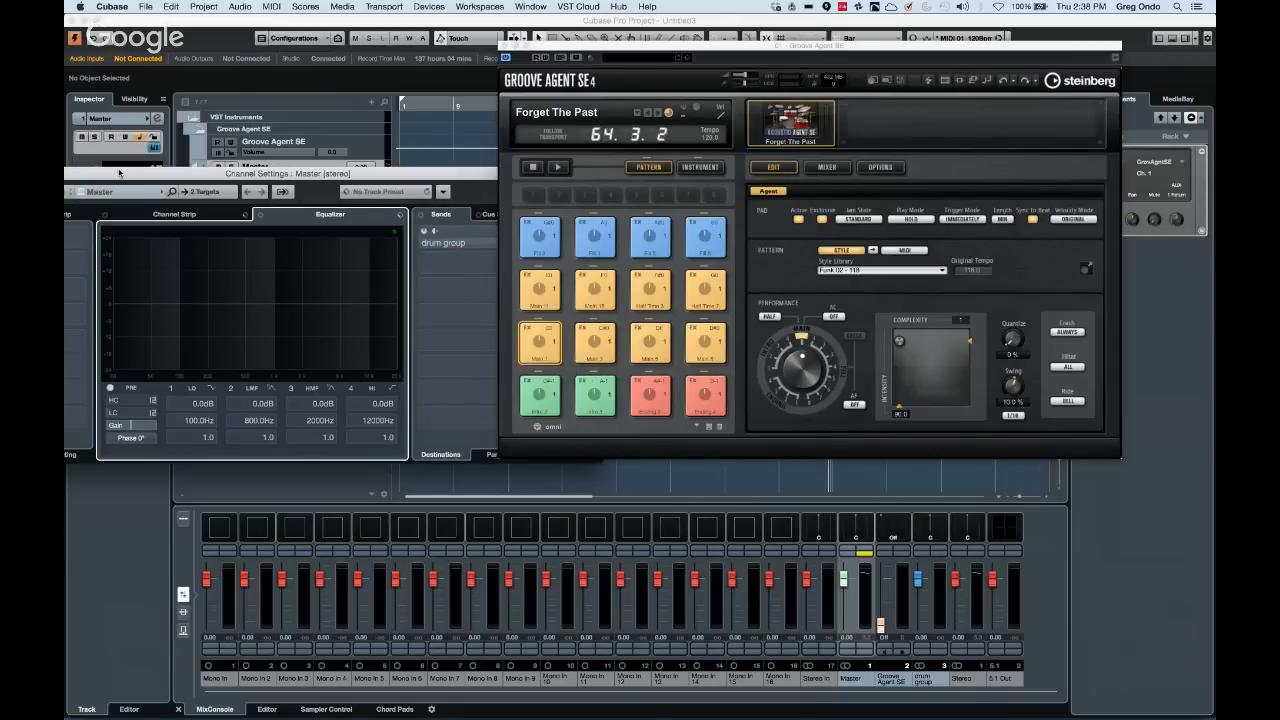
left_click_drag(119, 173, 276, 217)
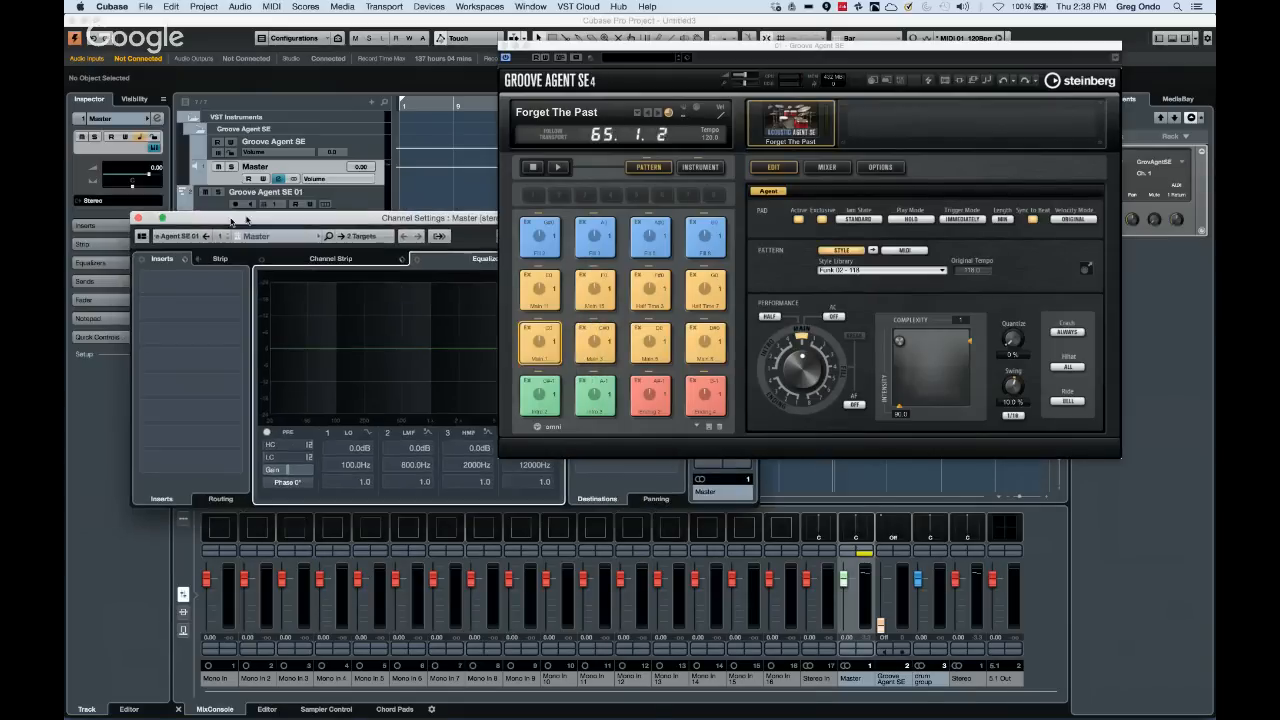
left_click(139, 218)
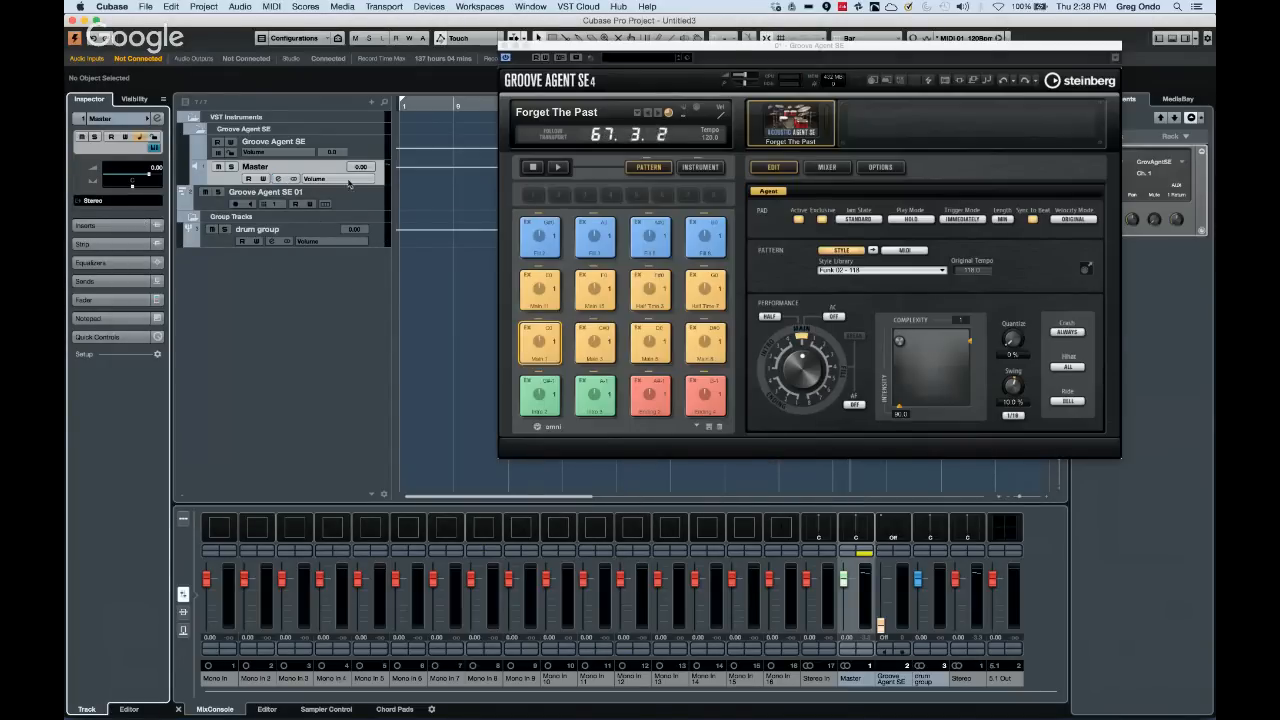
left_click(360, 206)
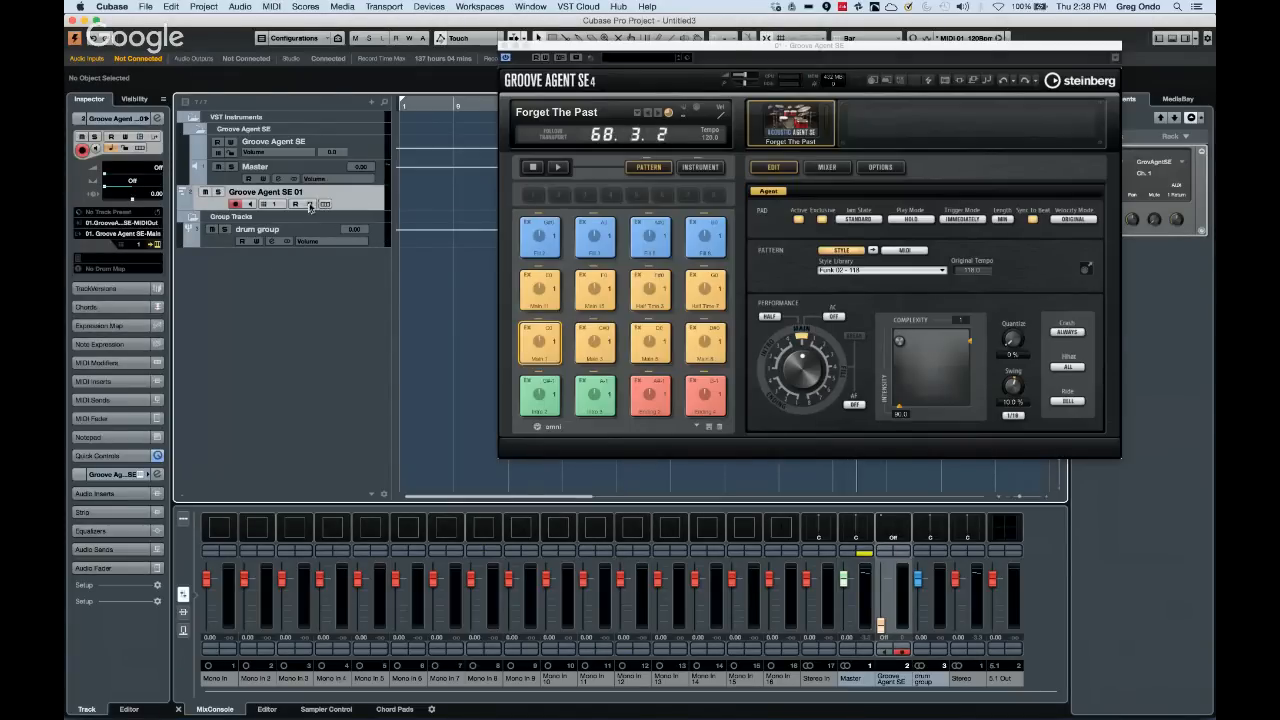
left_click(558, 167)
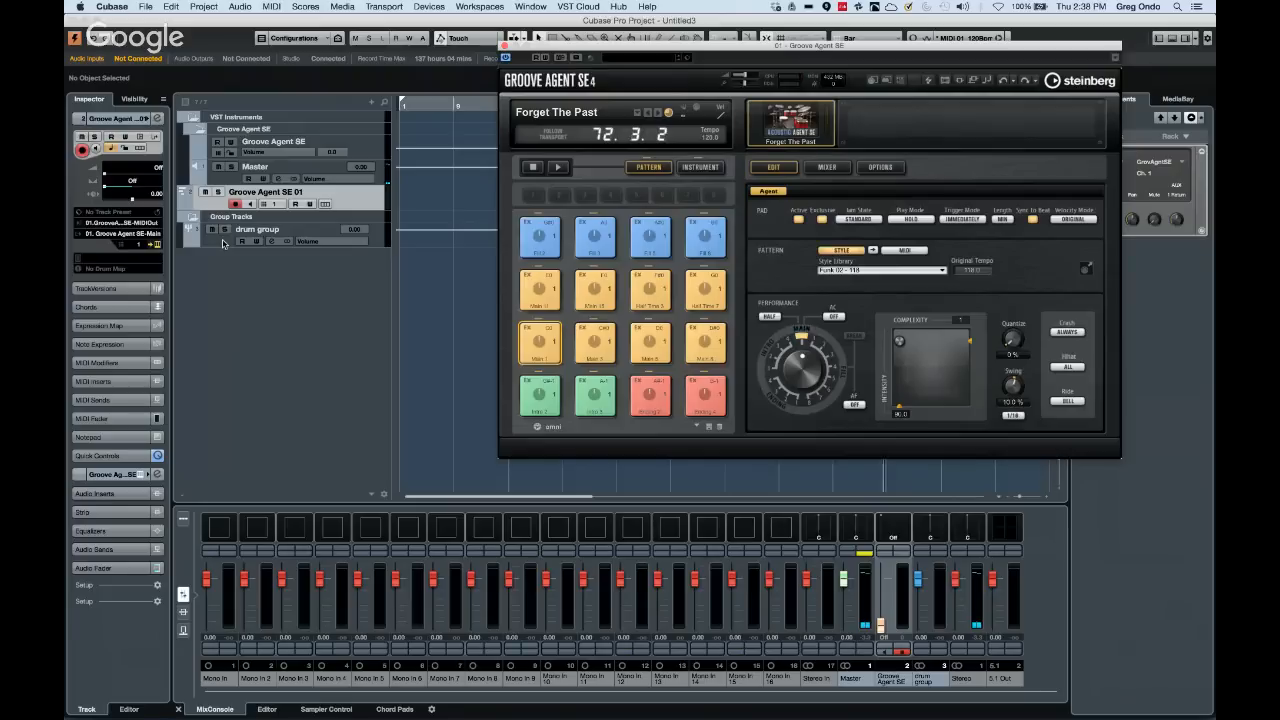
Add a stereo audio track and set its input to drum group
right_click(262, 279)
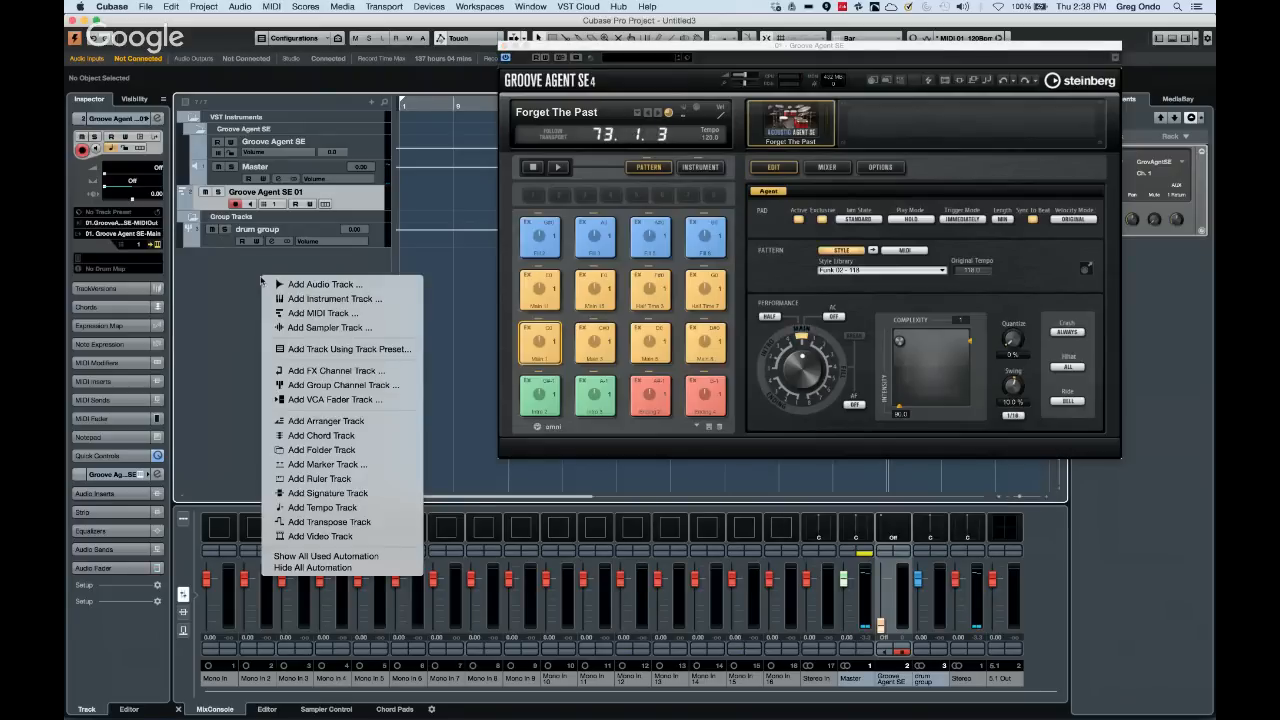
left_click(328, 286)
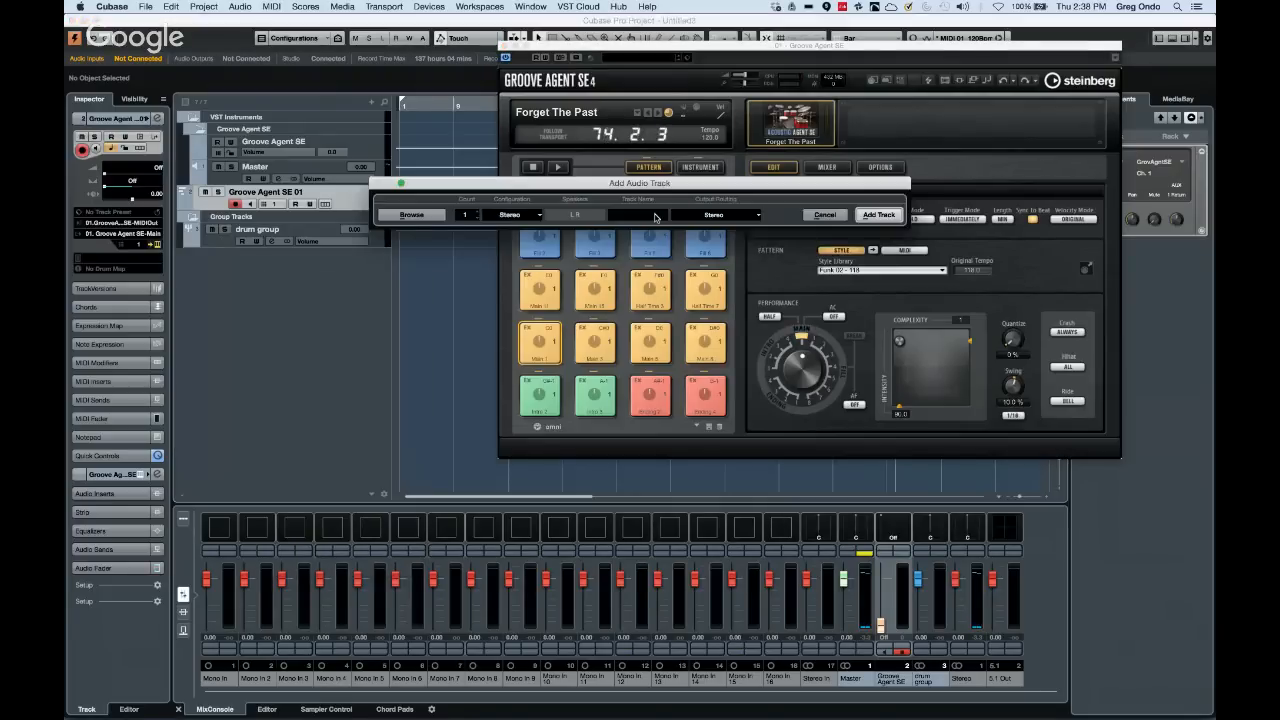
left_click(879, 215)
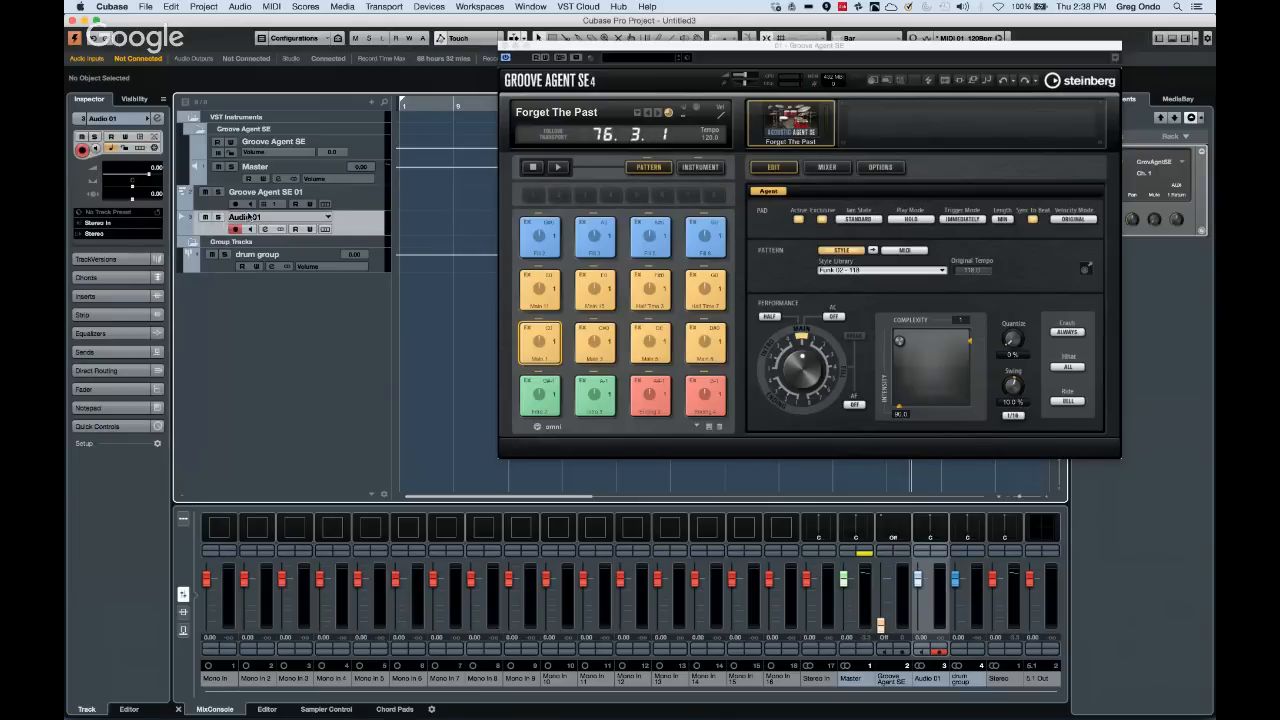
left_click(100, 223)
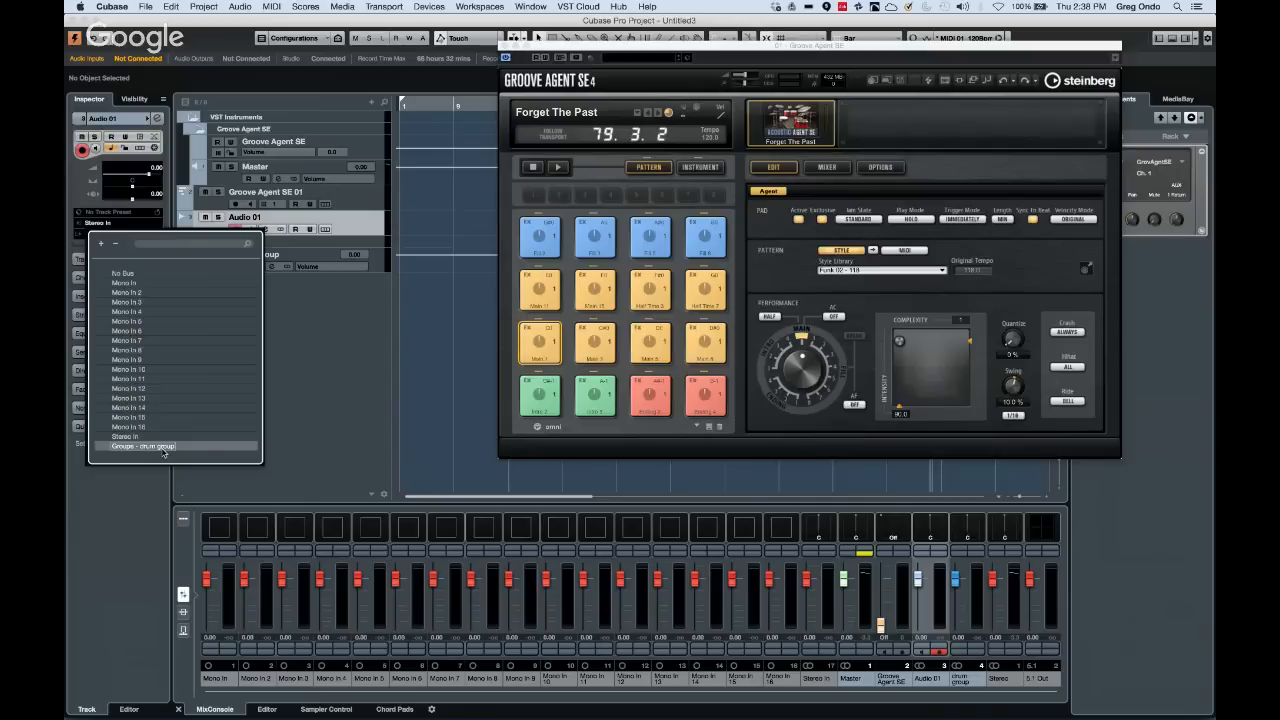
left_click(143, 446)
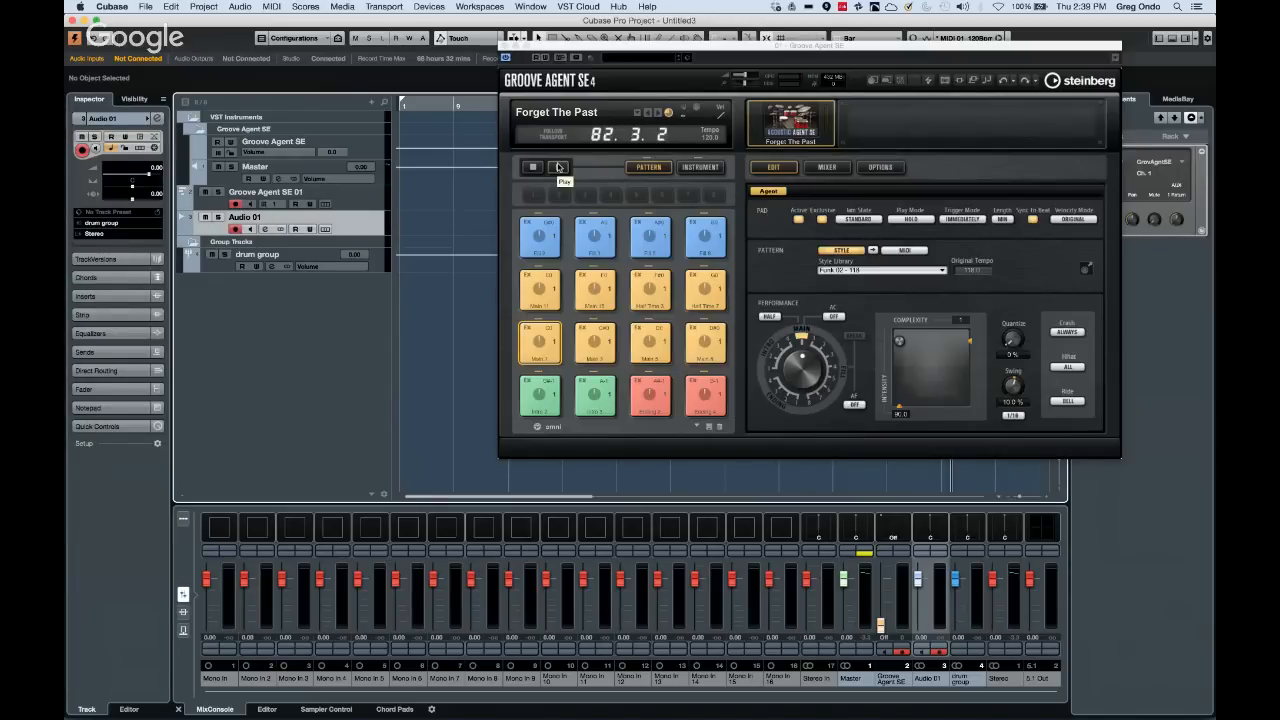
Return to the project start and record Groove Agent SE's pattern on the Groove Agent SE 01 and Audio 01 tracks
key("F2")
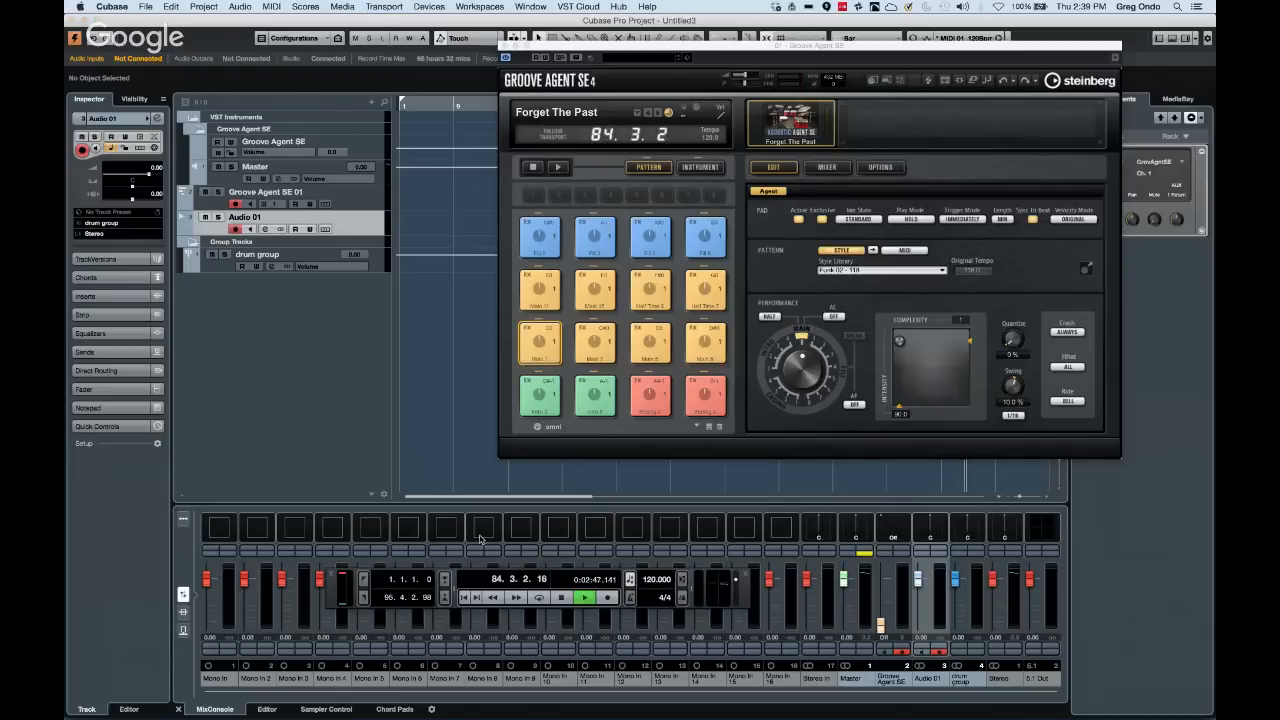
left_click(564, 598)
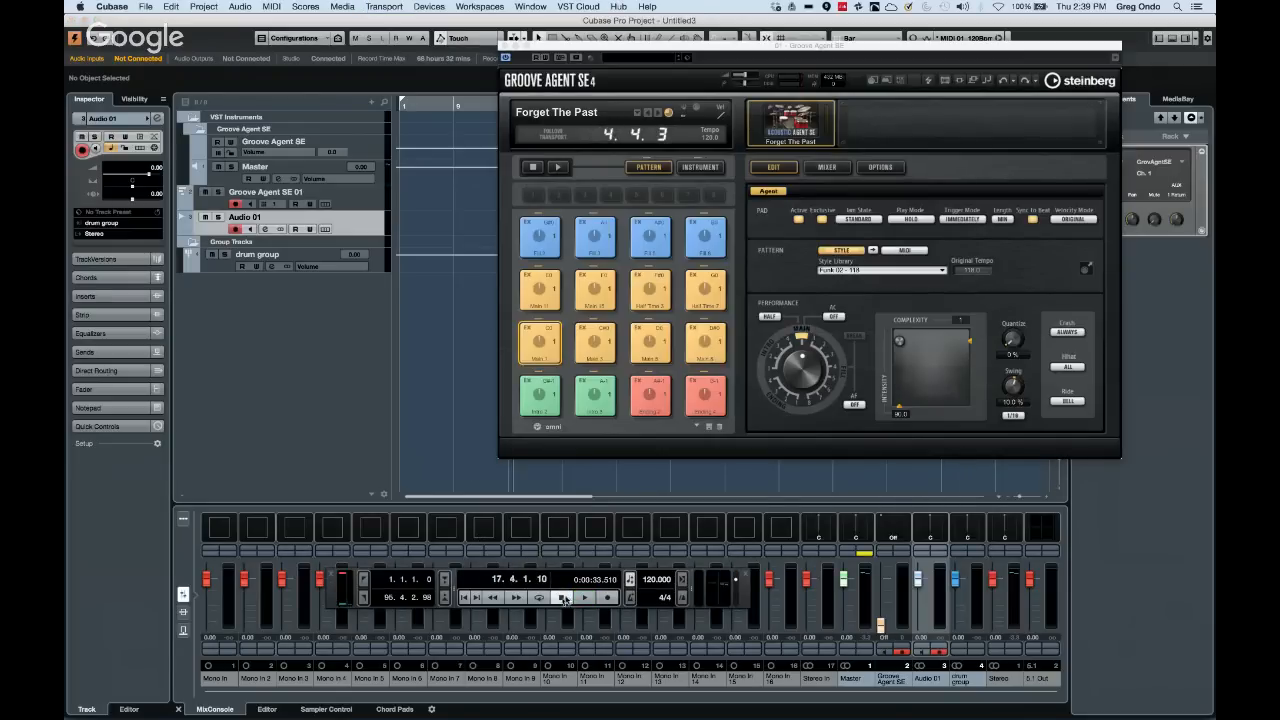
left_click(492, 597)
left_click(465, 597)
left_click(605, 597)
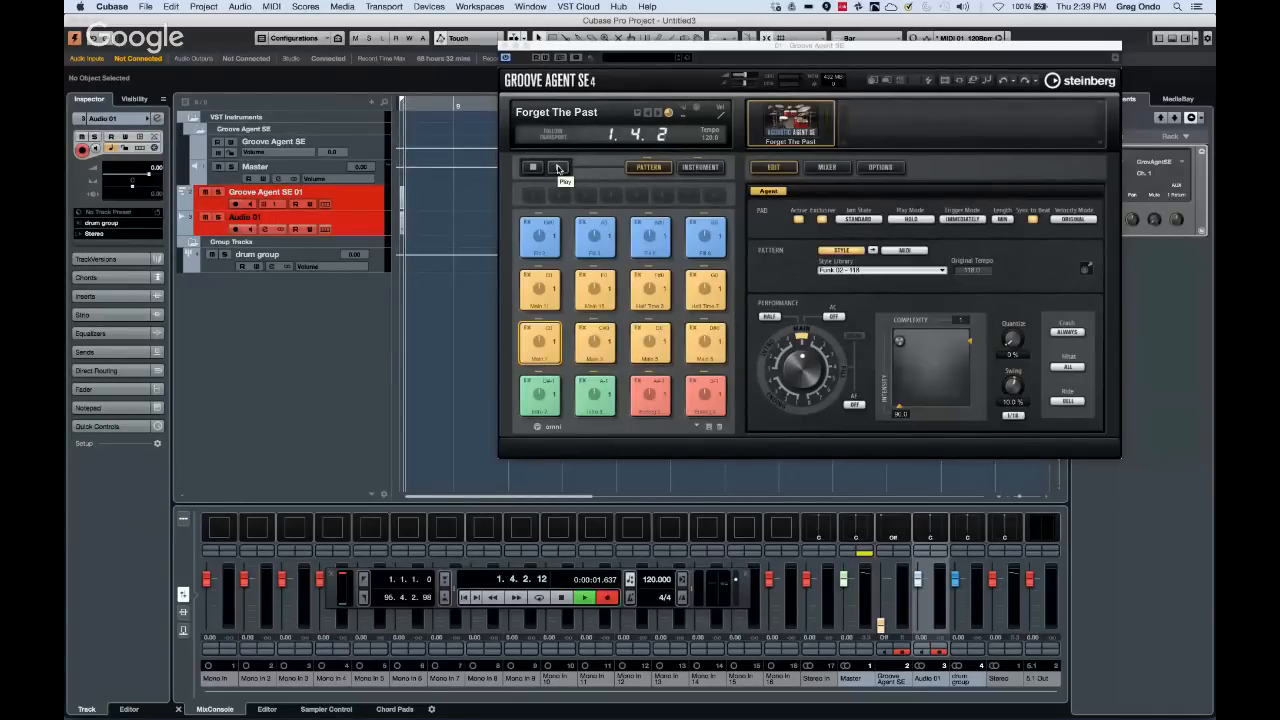
left_click(558, 168)
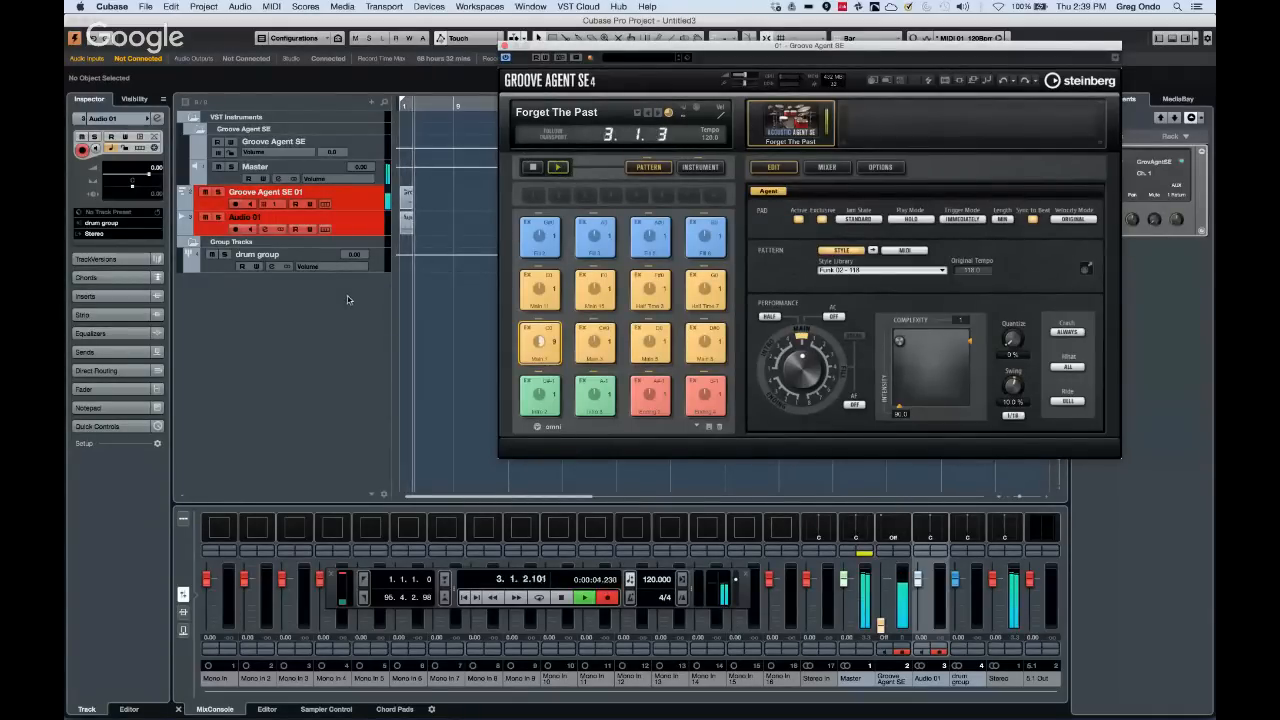
Enlarge the Audio 01 track's height and stop both the recording and Groove Agent SE's pattern playback
left_click_drag(353, 240, 352, 281)
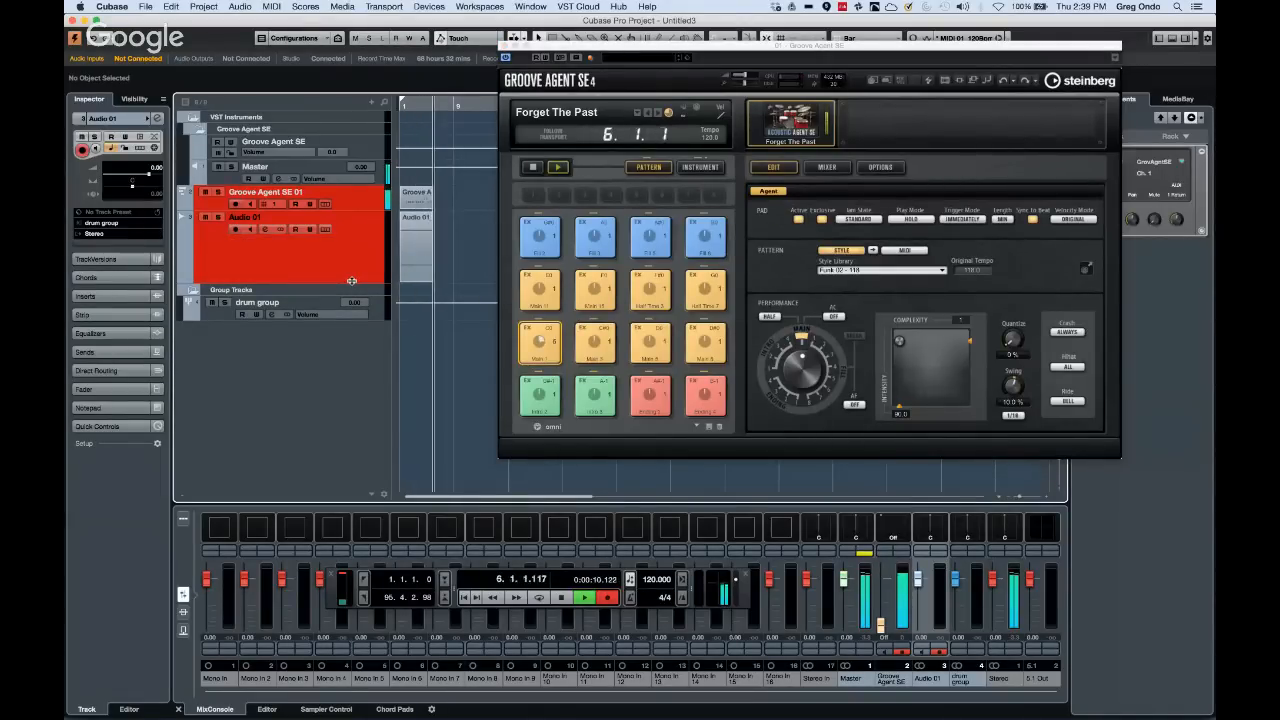
key("space")
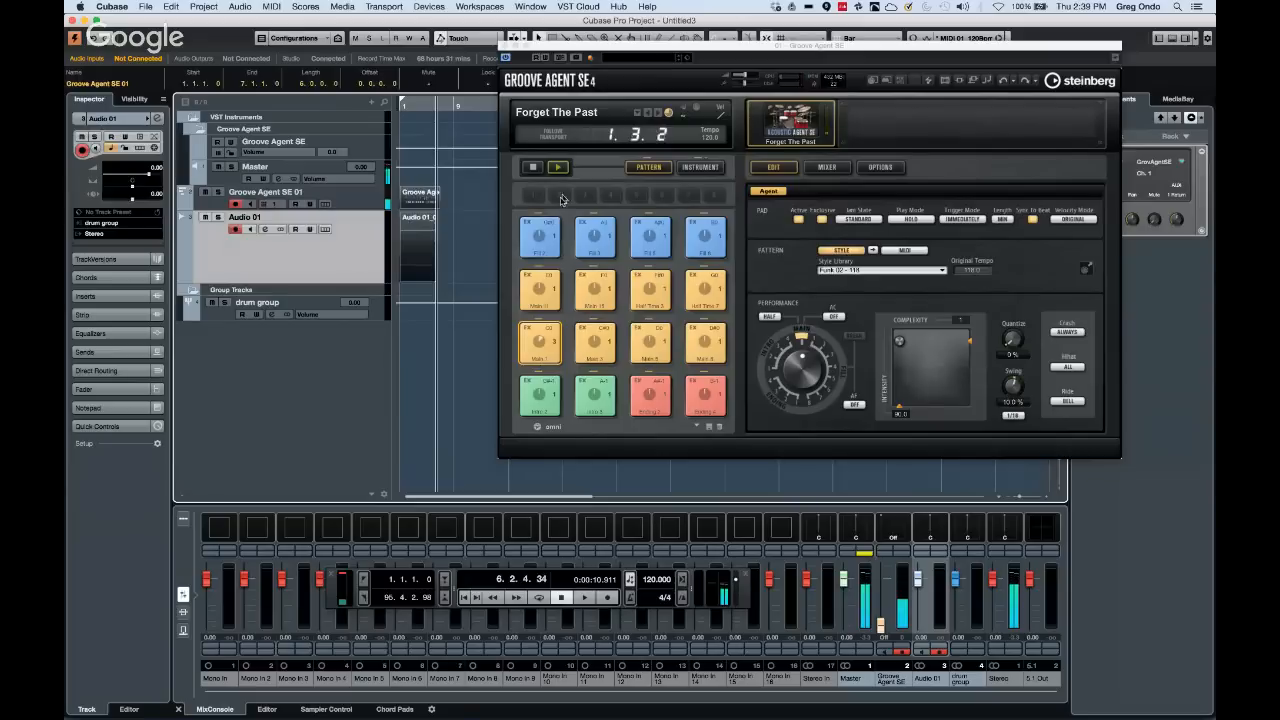
left_click(533, 168)
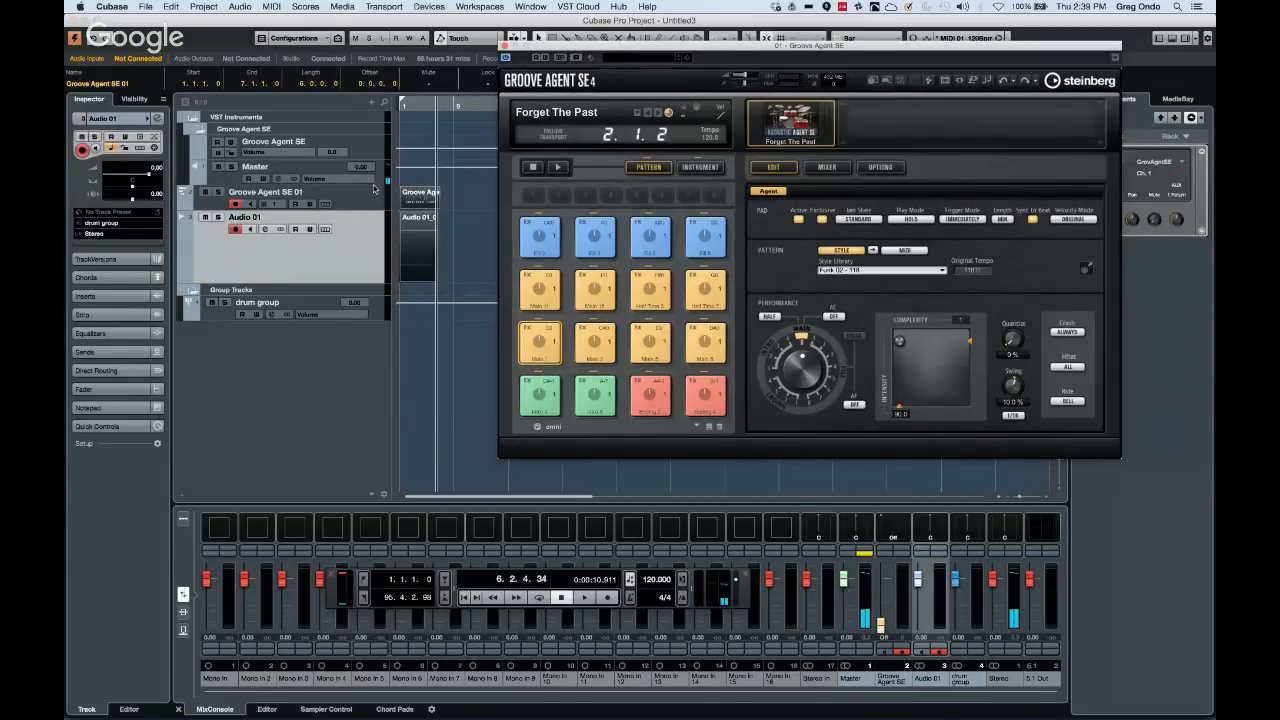
Return to the project start and play back the recorded Groove Agent SE 01 and Audio 01 takes
left_click(219, 316)
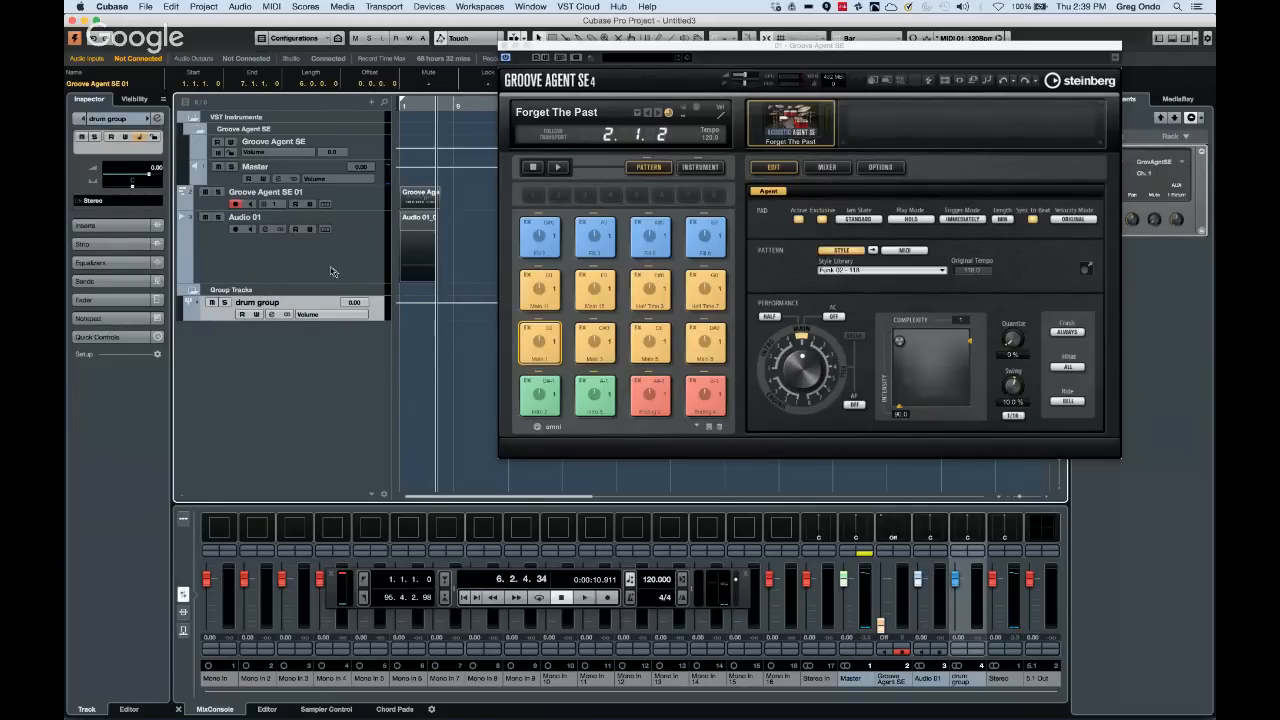
left_click_drag(406, 105, 375, 133)
right_click(376, 132)
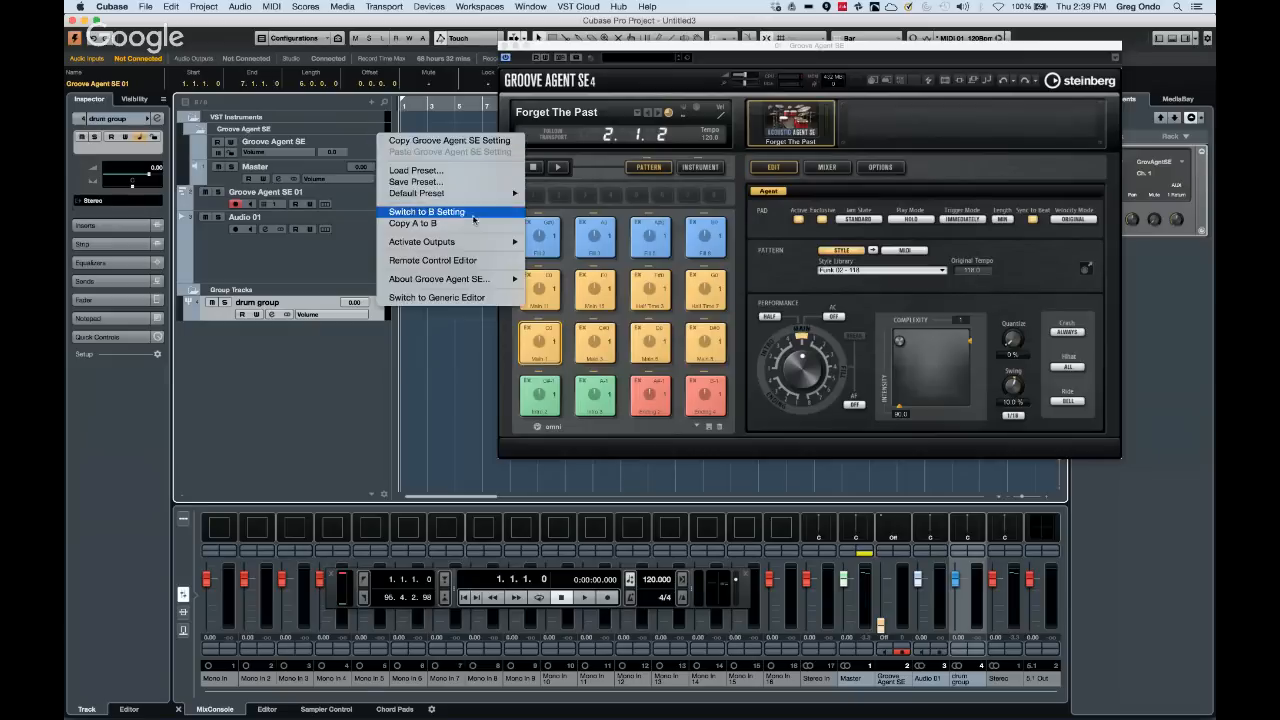
left_click(472, 348)
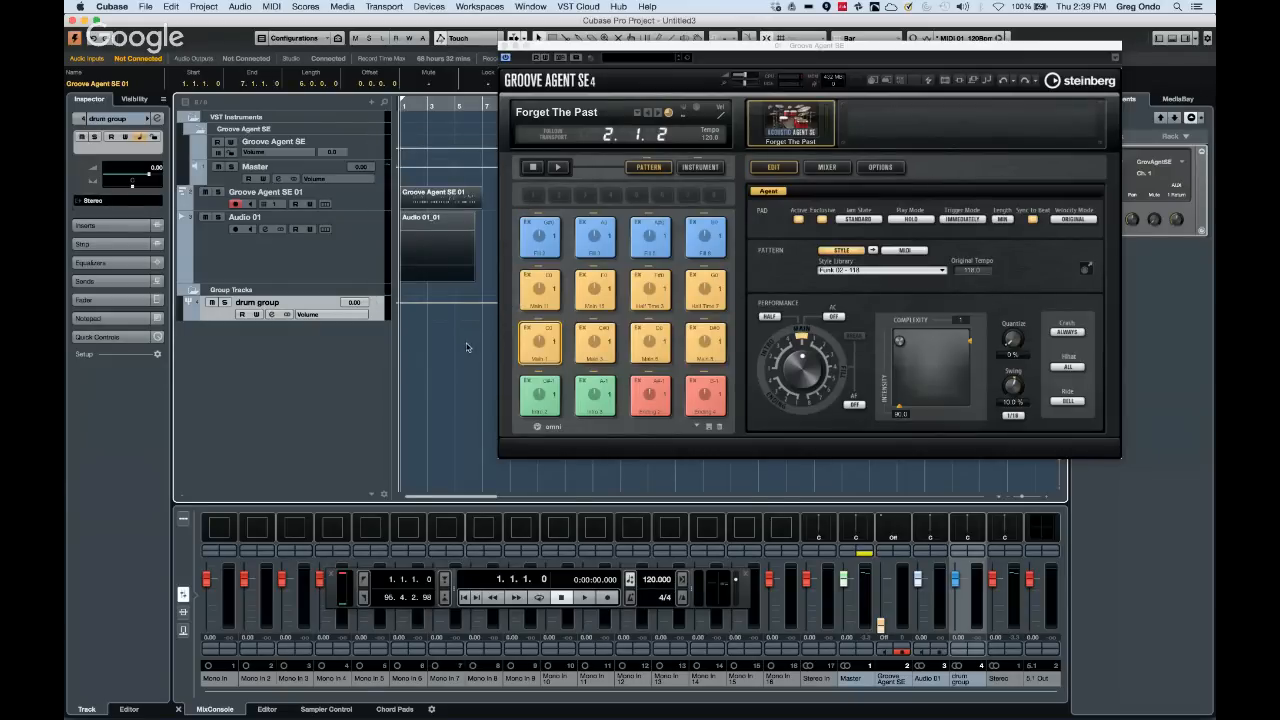
key("space")
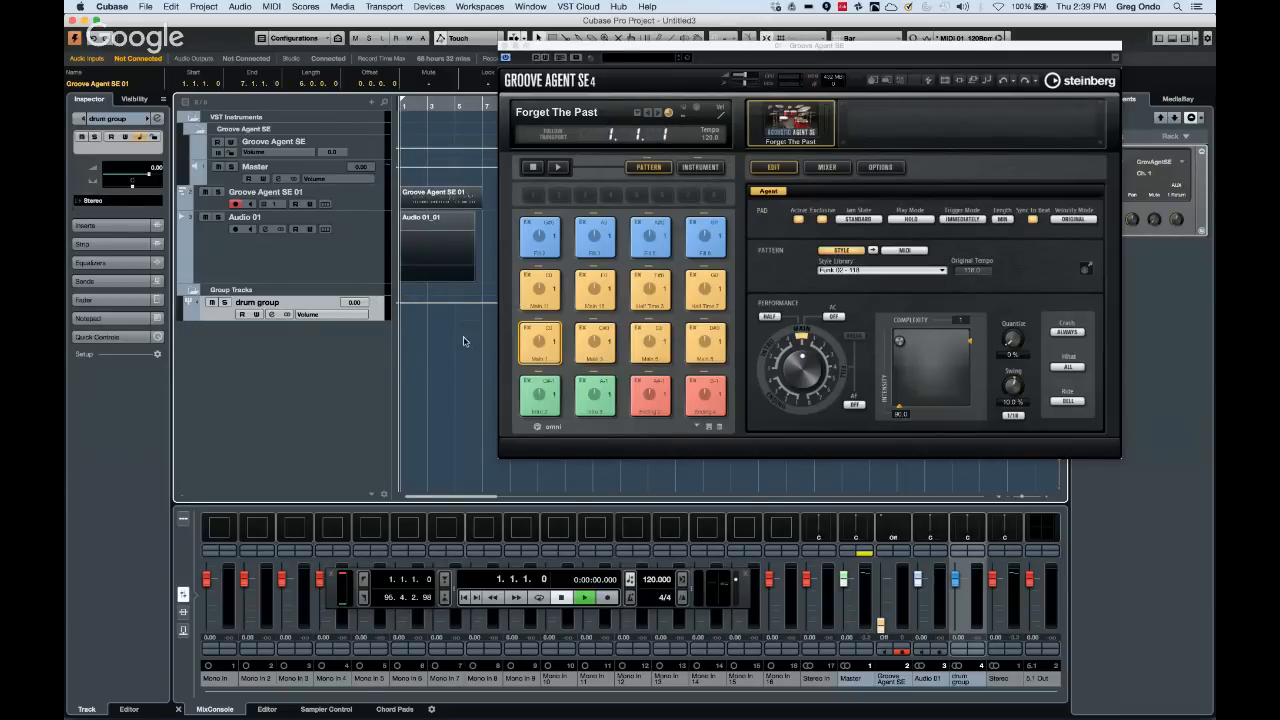
Stop playback, delete the recorded MIDI and audio takes, and return to the project start
left_click(408, 254)
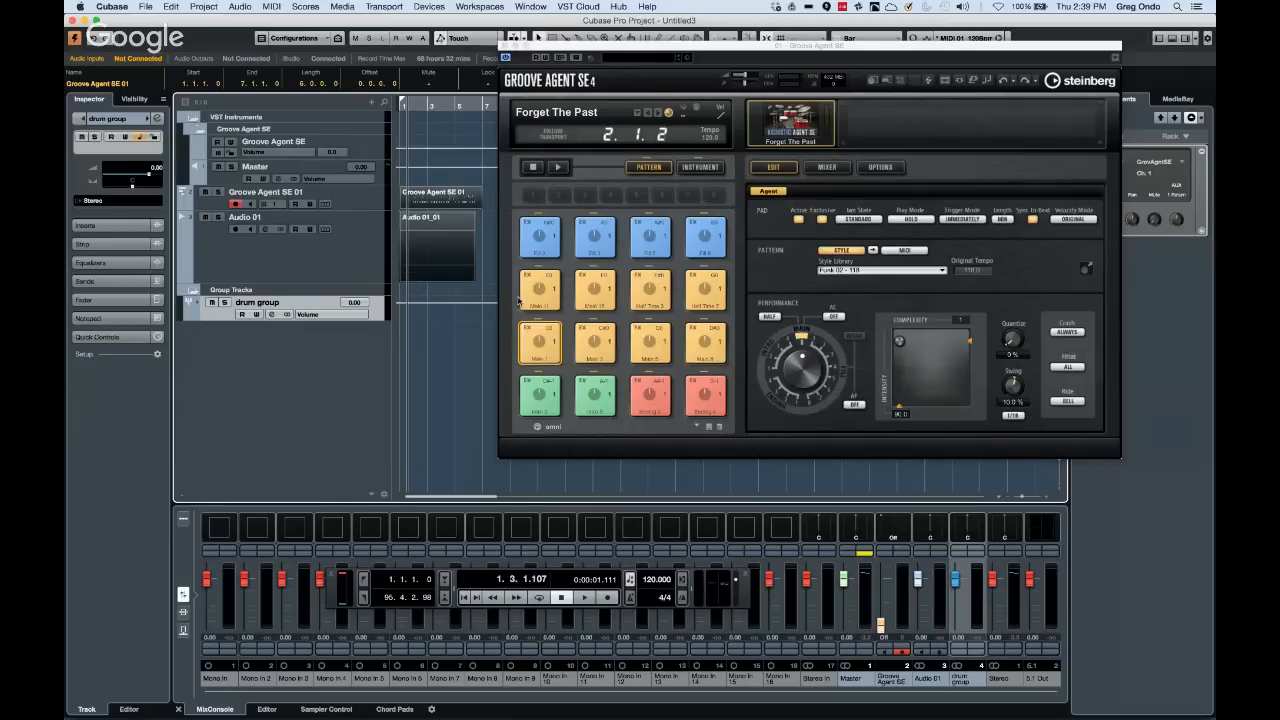
key("space")
key("space")
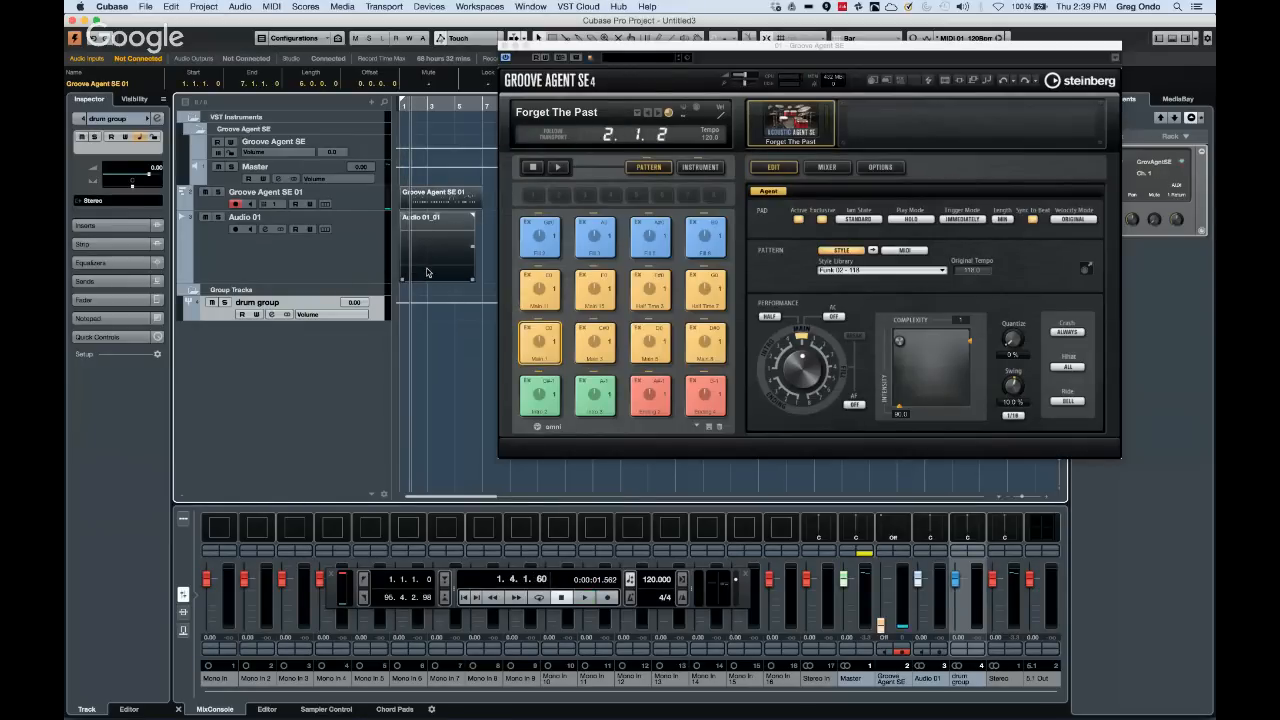
key("Delete")
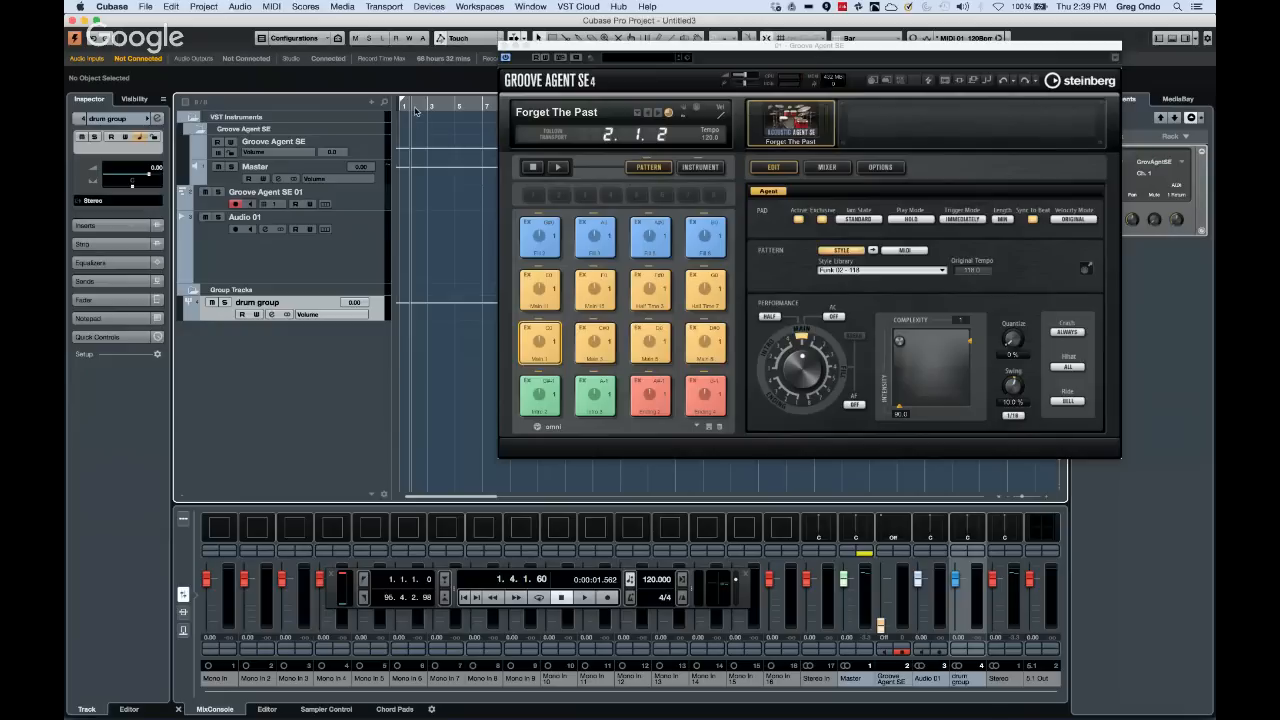
left_click_drag(419, 106, 377, 113)
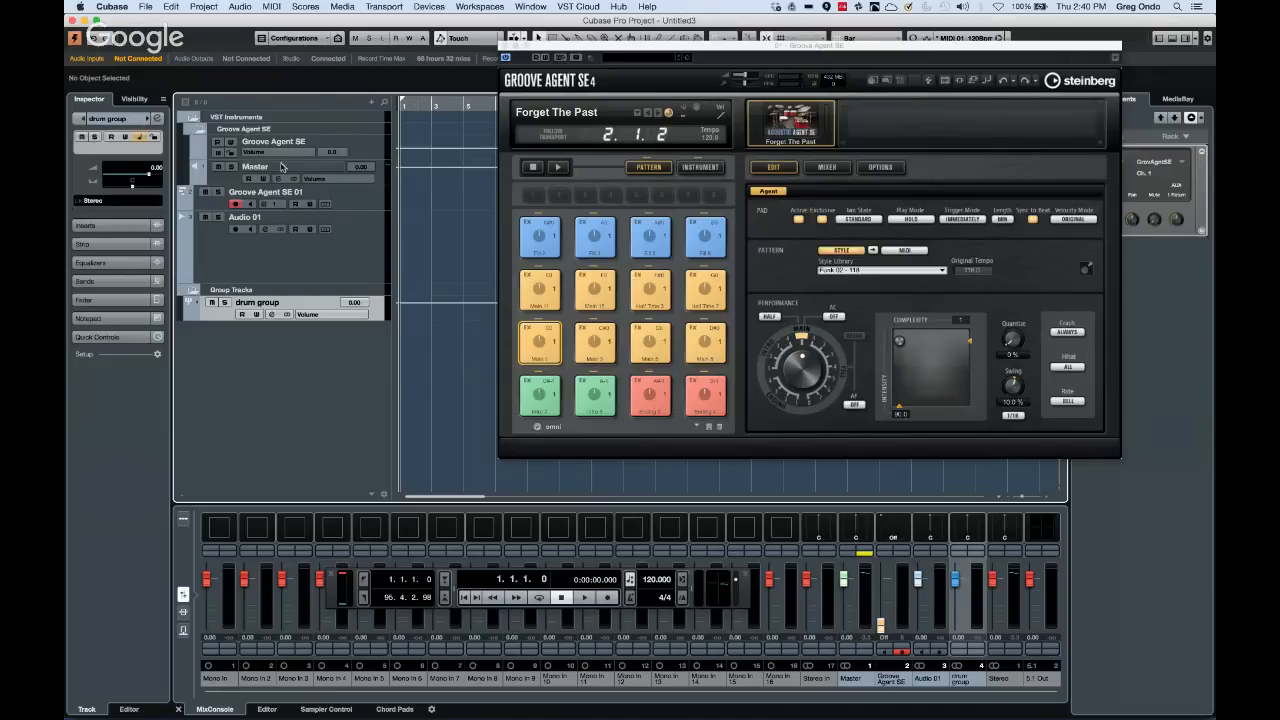
Play Groove Agent SE's pattern to check the signal on the Master channel and inspect Audio 01's input routing
left_click(336, 175)
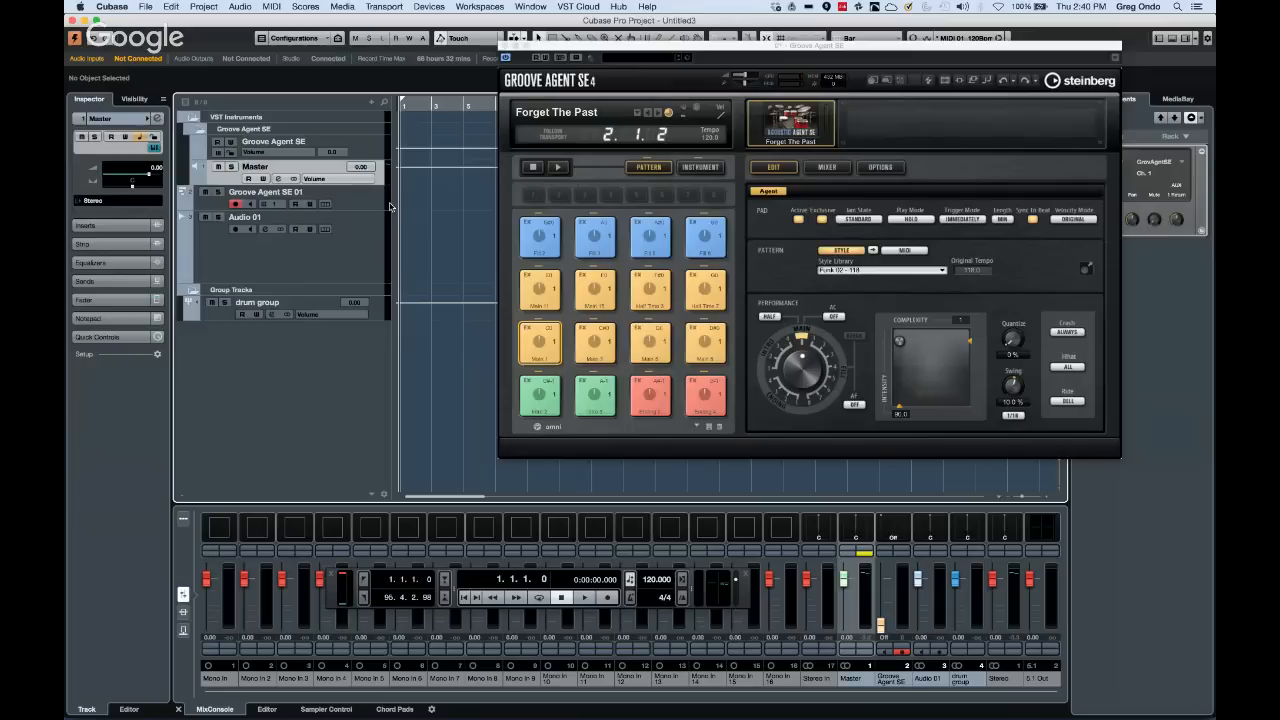
key("space")
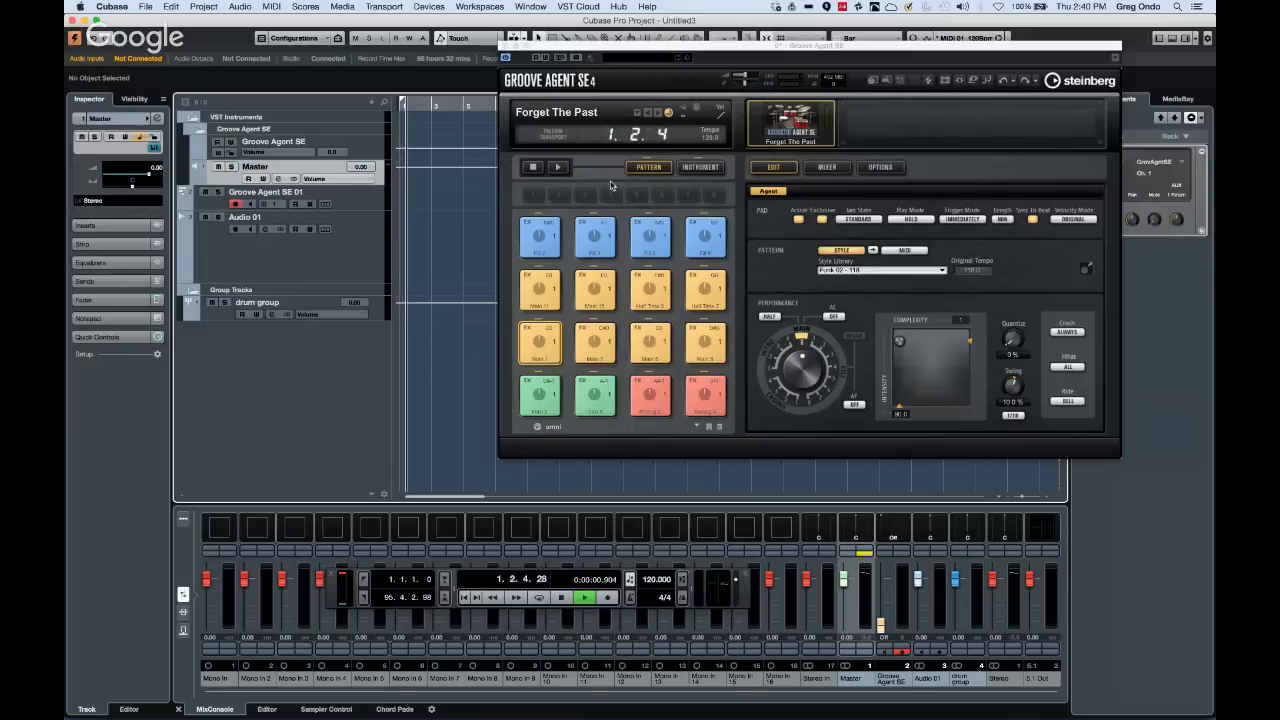
left_click(559, 169)
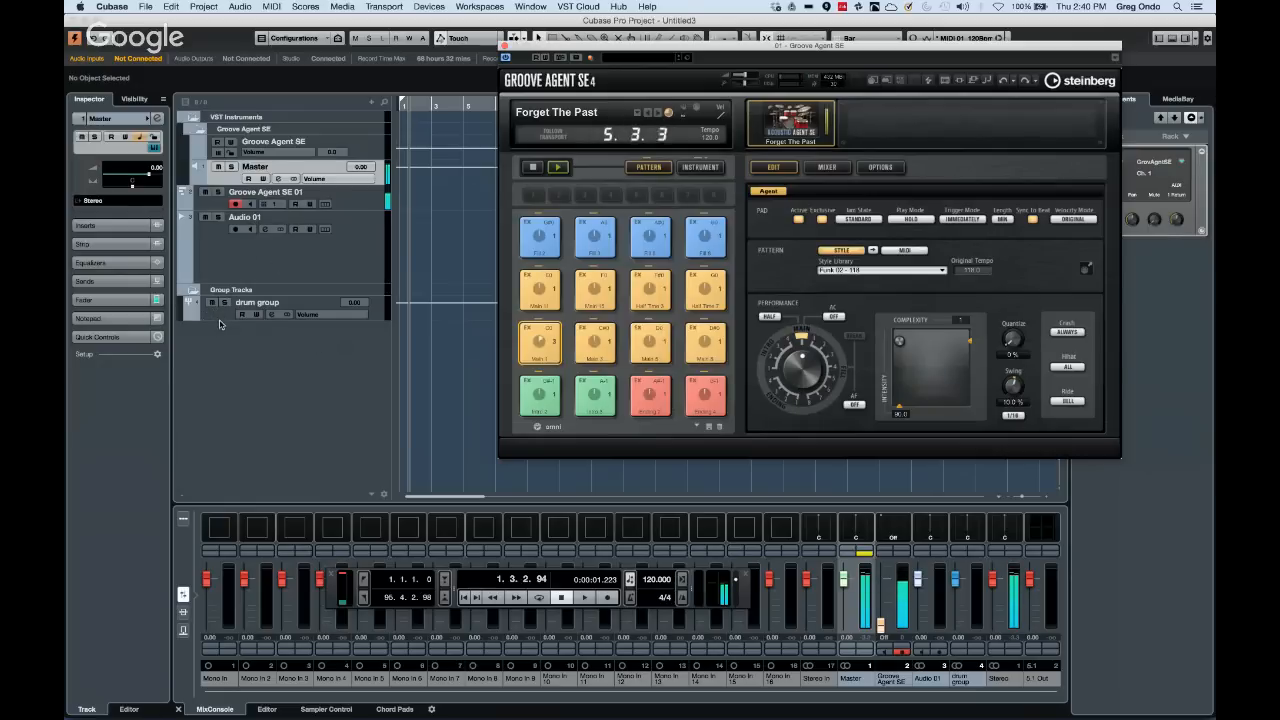
left_click(270, 252)
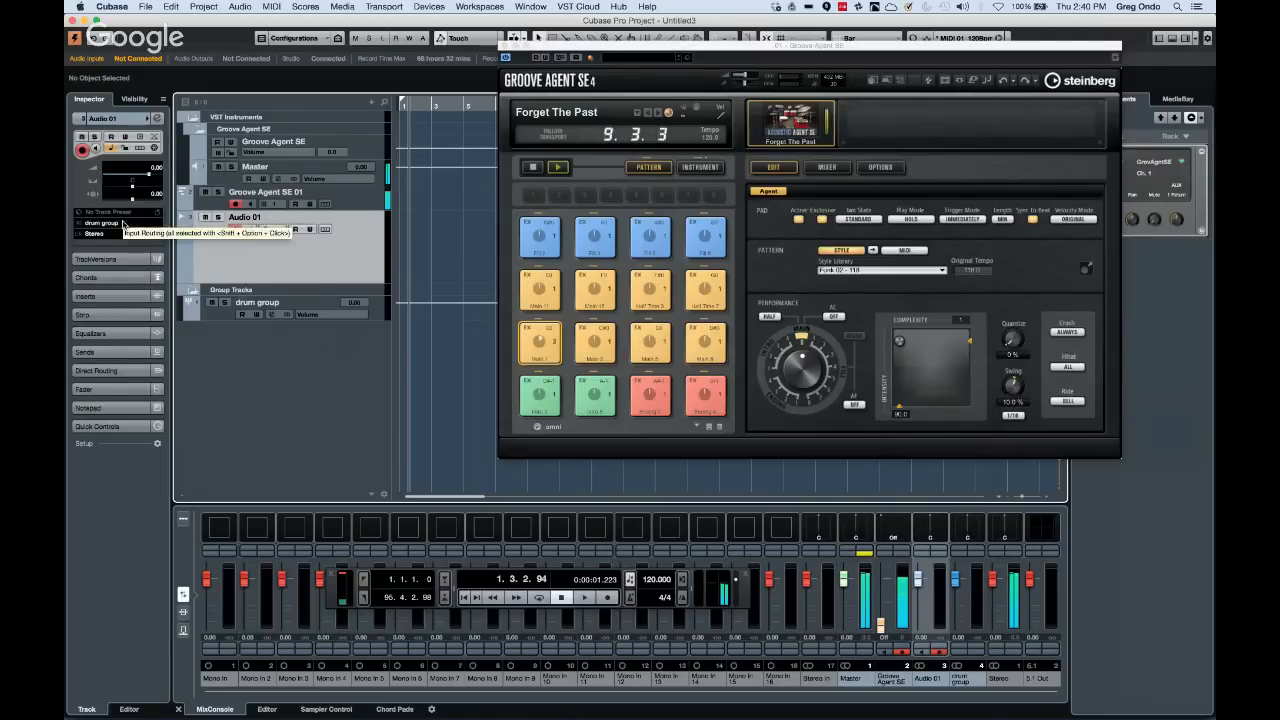
Record Groove Agent SE's restarted pattern from the project start on Groove Agent SE 01 and Audio 01, ending with transport and pattern stopped
left_click(407, 104)
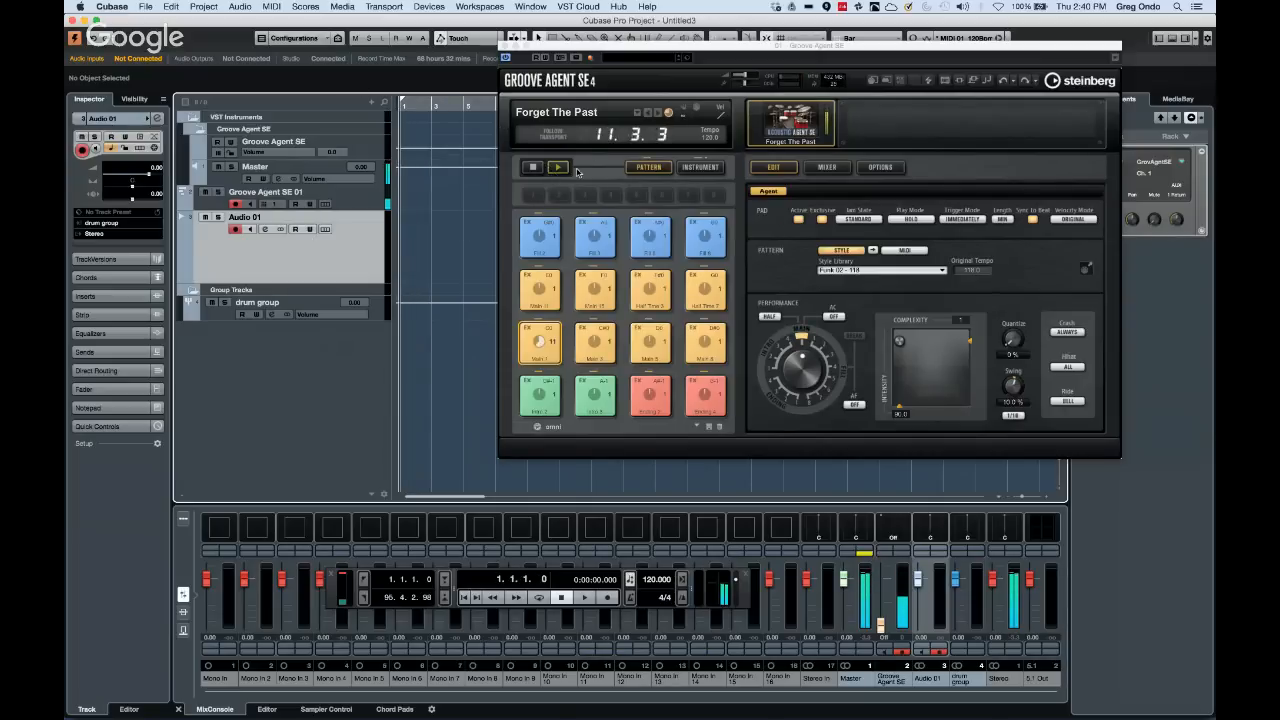
left_click(535, 171)
left_click(558, 169)
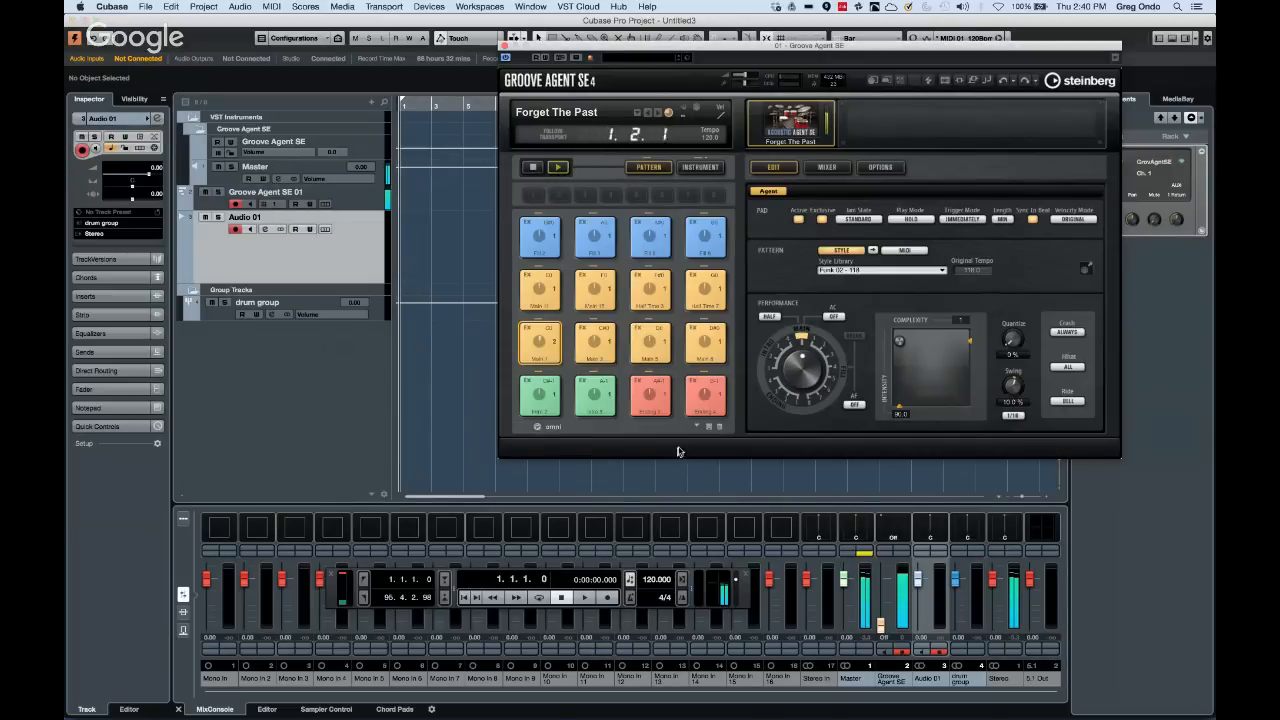
left_click(608, 598)
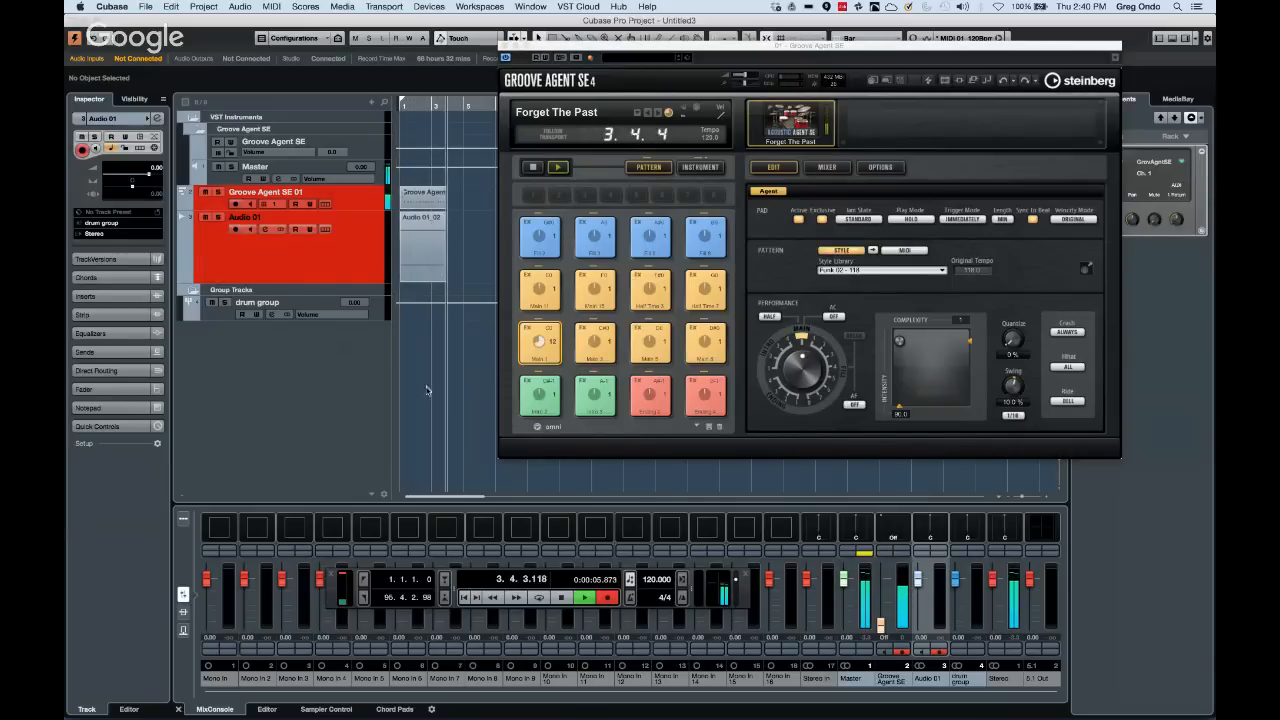
key("space")
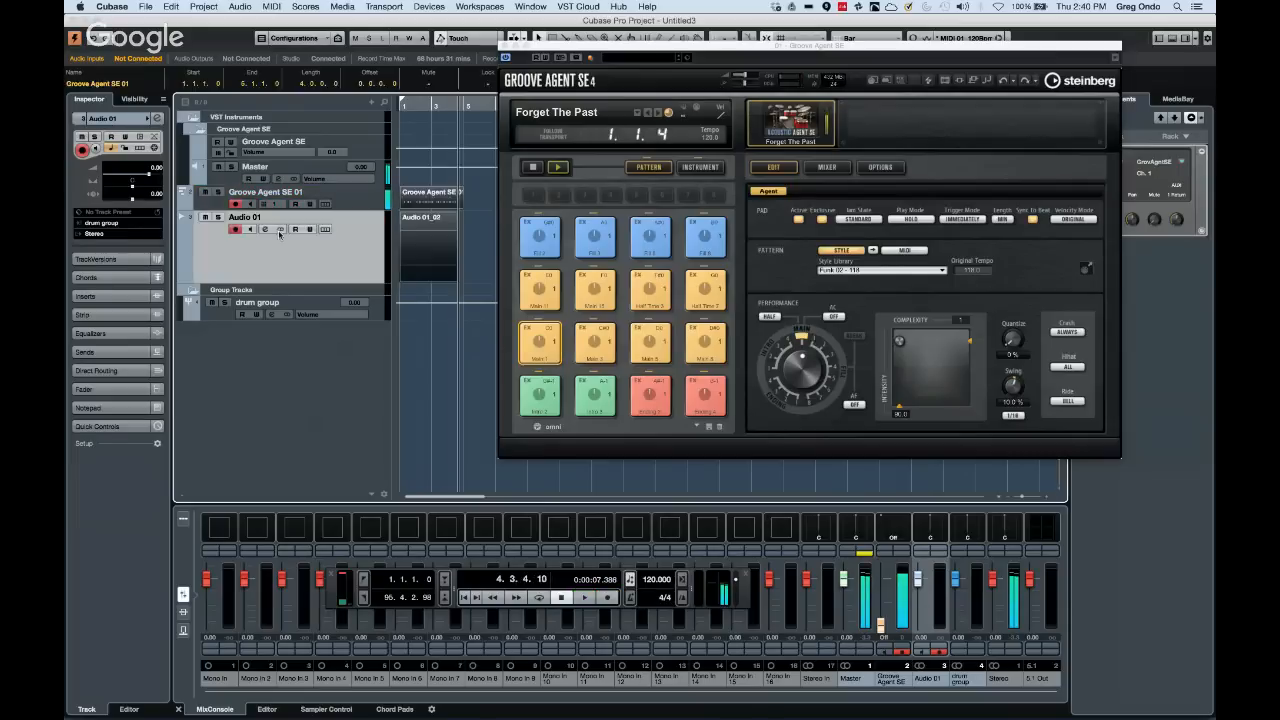
left_click(533, 167)
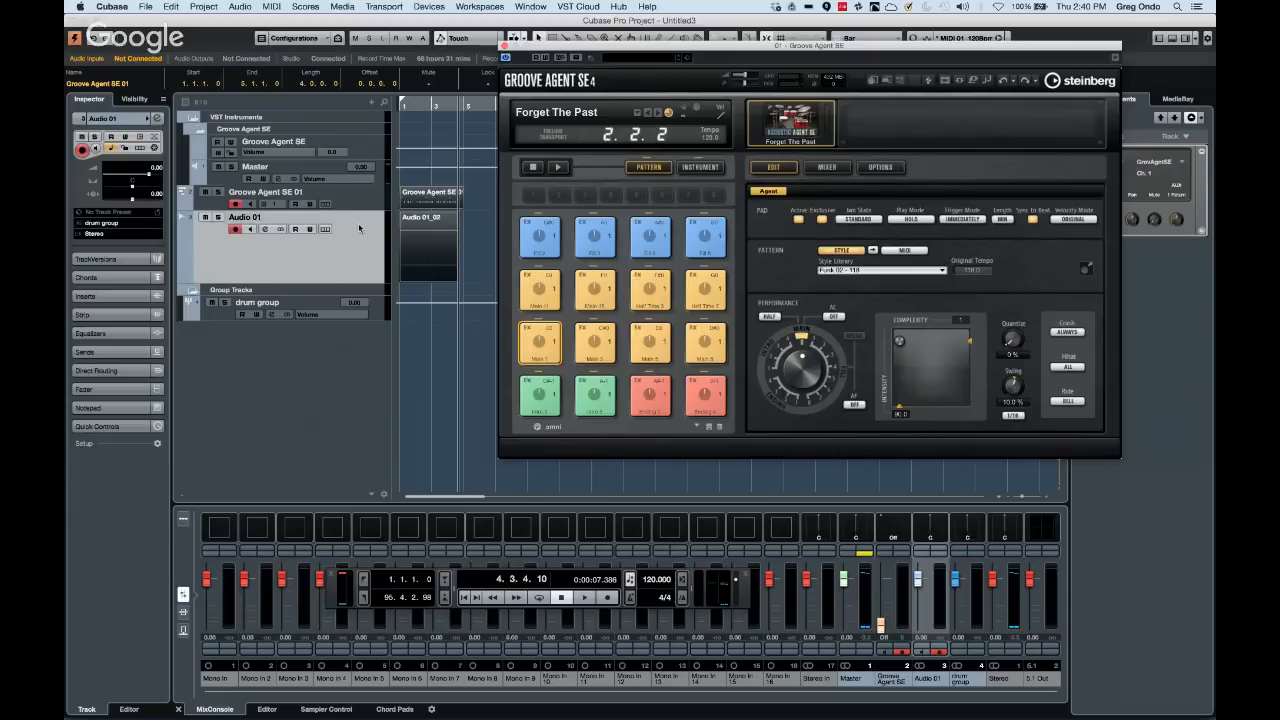
Change the output routing of Groove Agent SE's Master channel to drum group in its channel settings
left_click(286, 264)
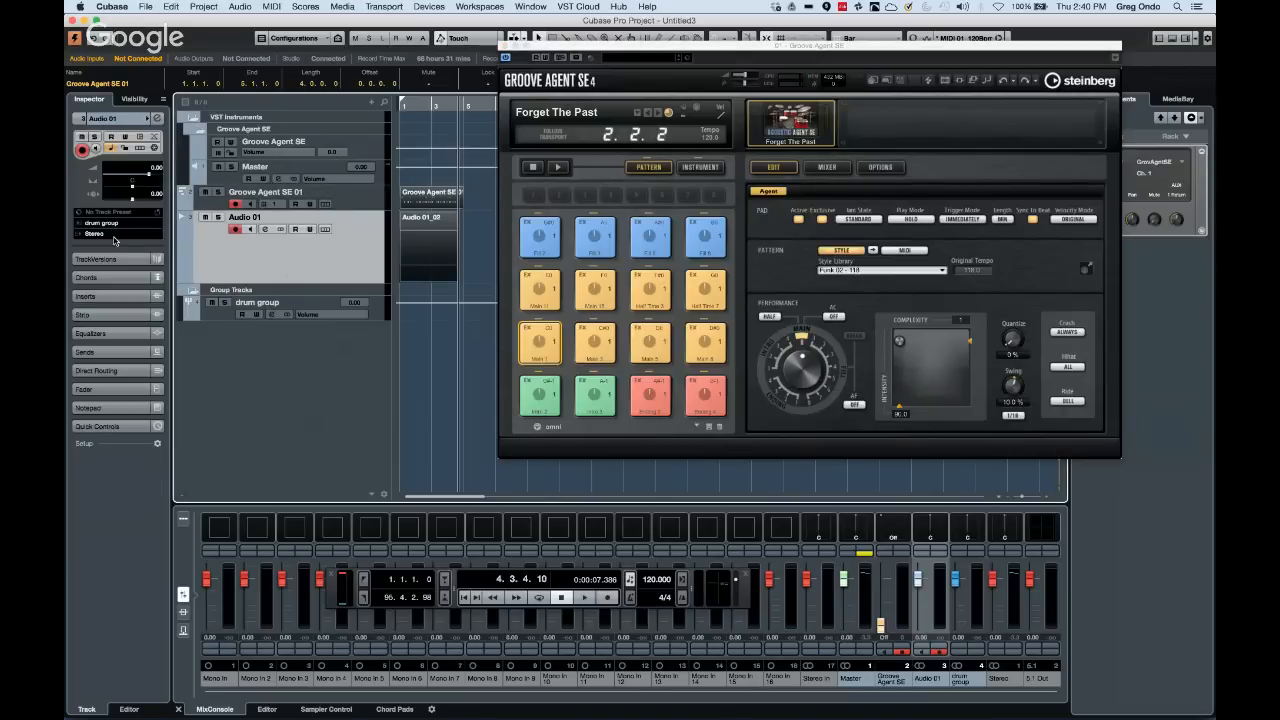
left_click(363, 204)
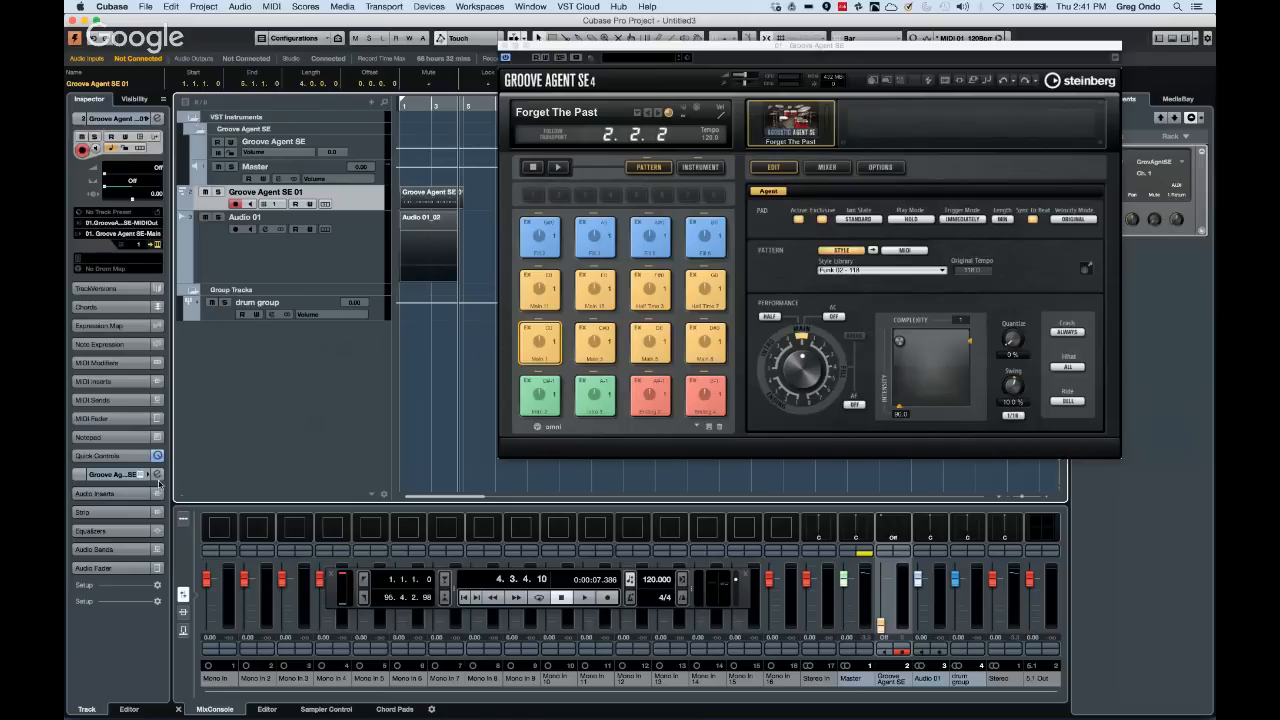
left_click(158, 475)
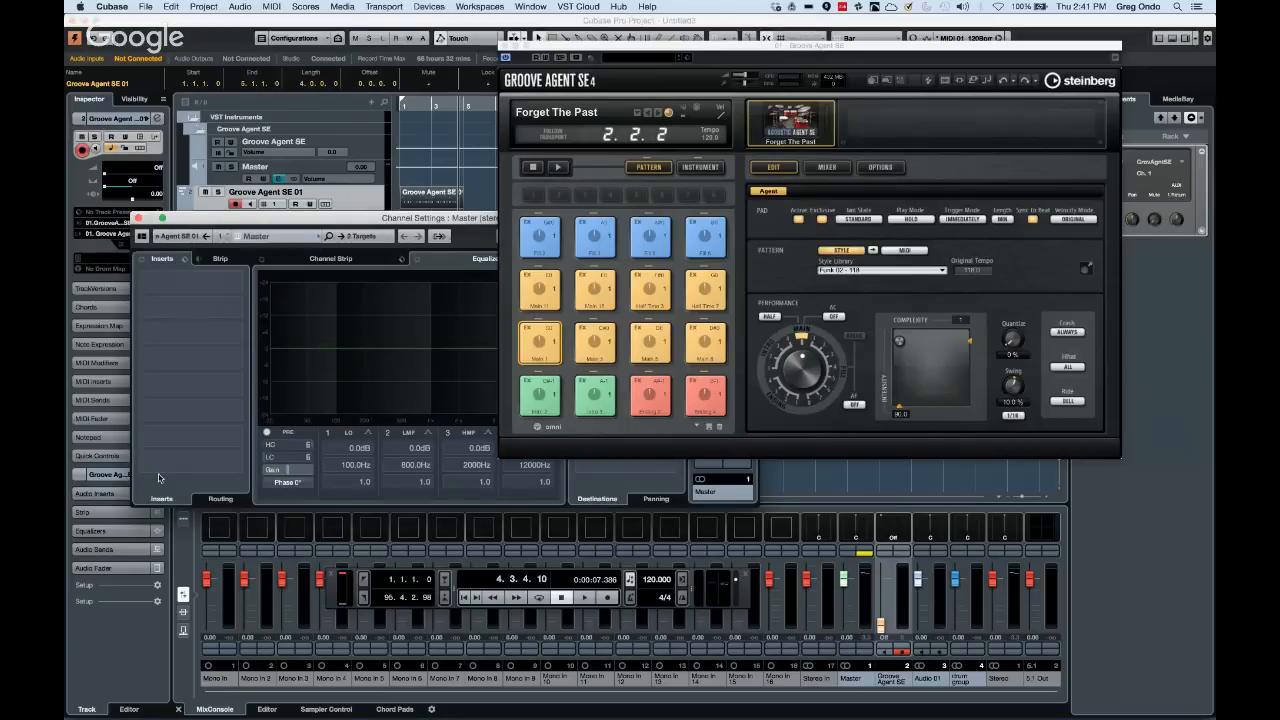
left_click(379, 237)
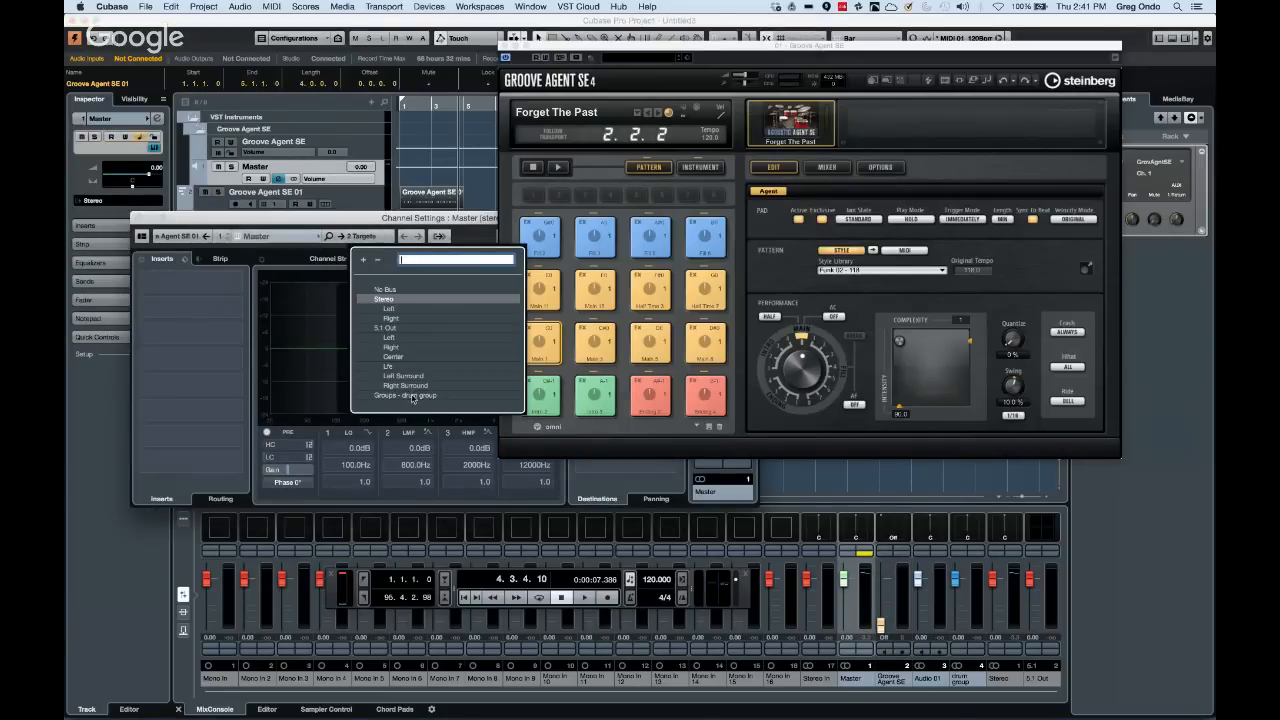
left_click(412, 396)
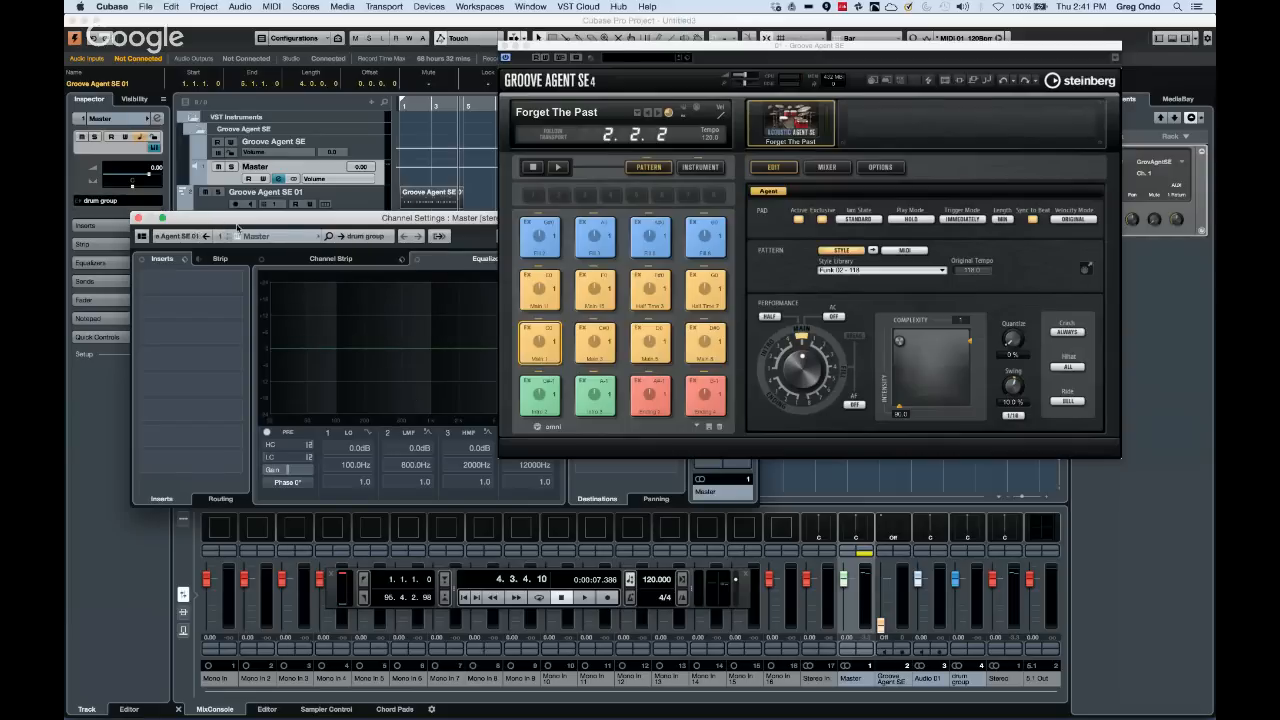
left_click(139, 219)
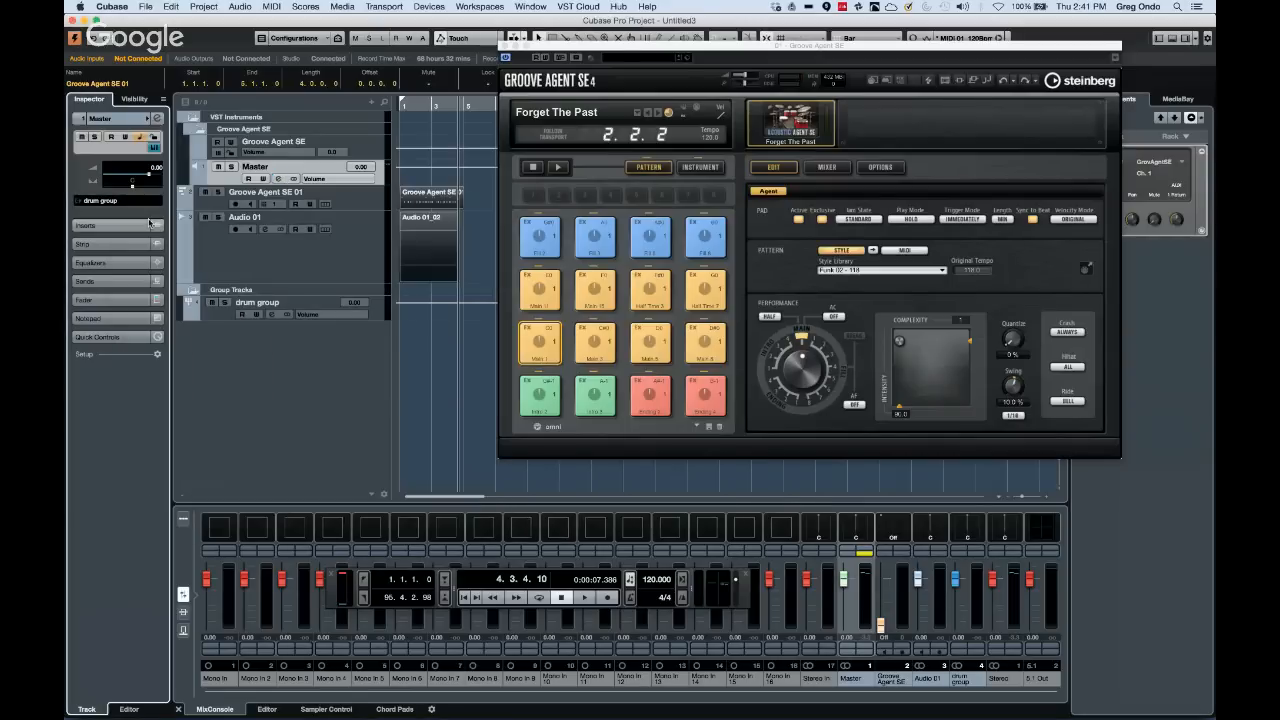
Record Groove Agent SE's pattern after the existing takes on Groove Agent SE 01 and Audio 01, with the instrument window moved clear of the events
left_click(585, 597)
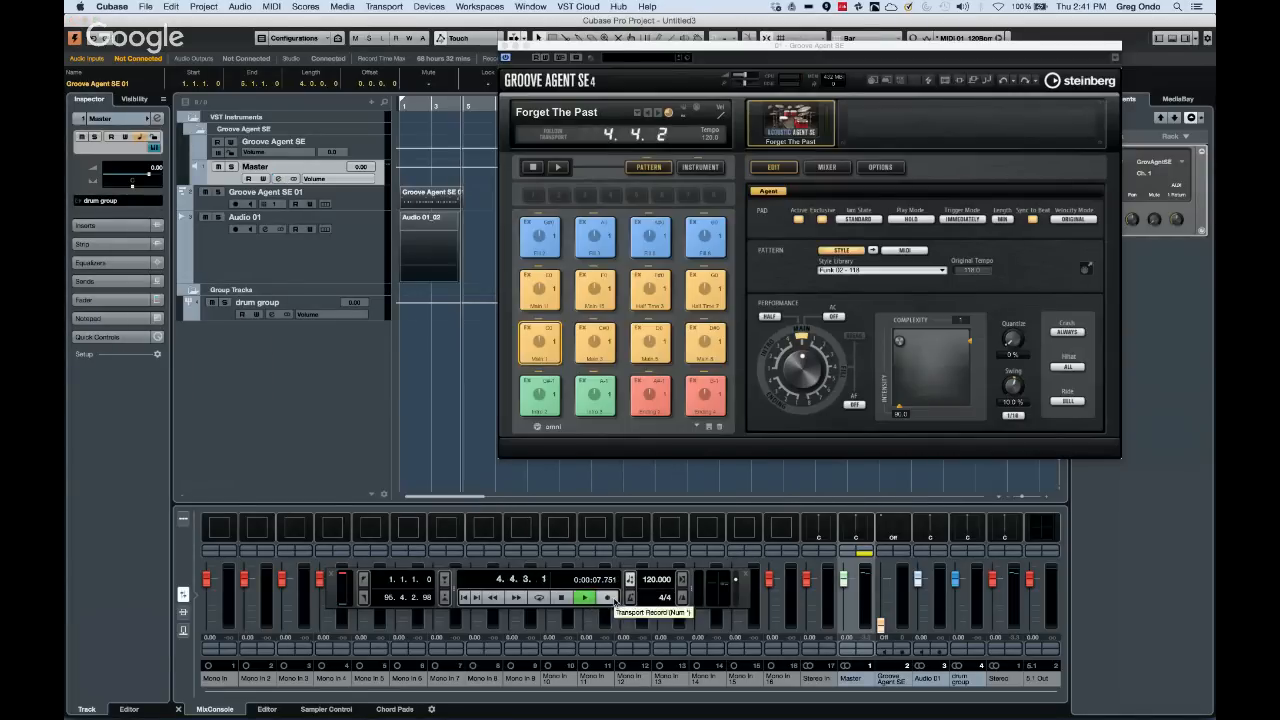
left_click(607, 597)
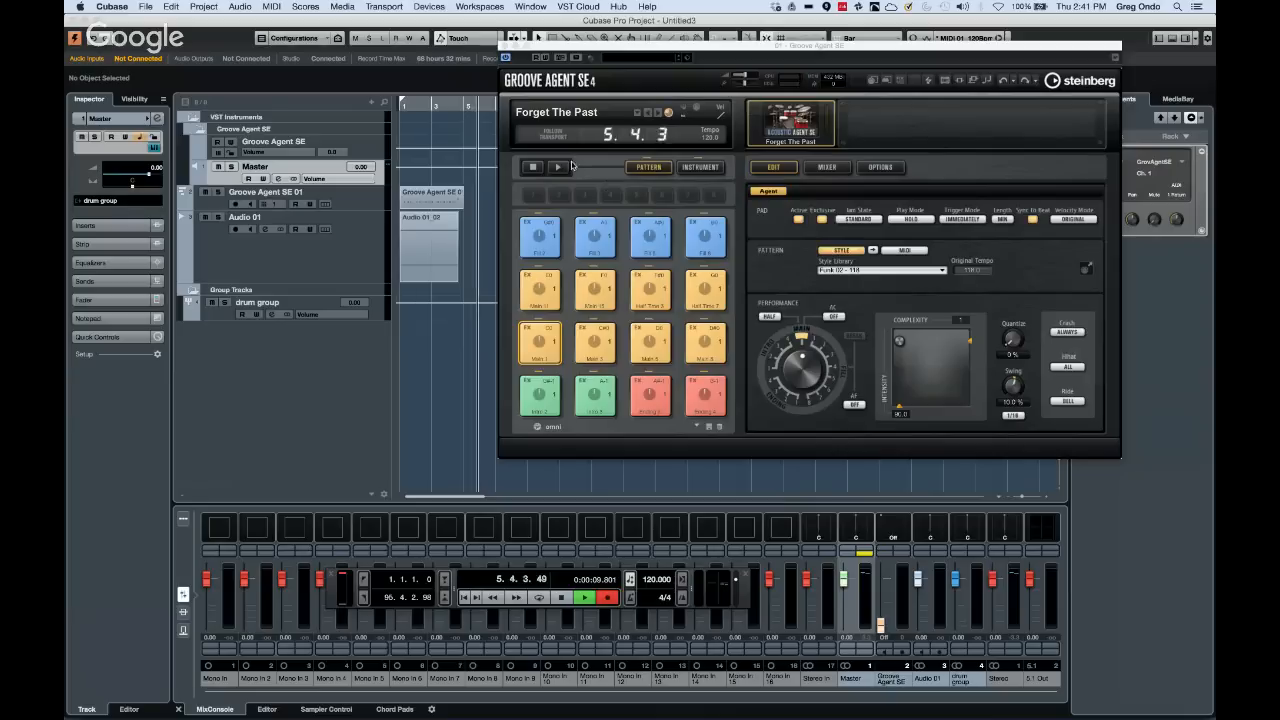
left_click(205, 239)
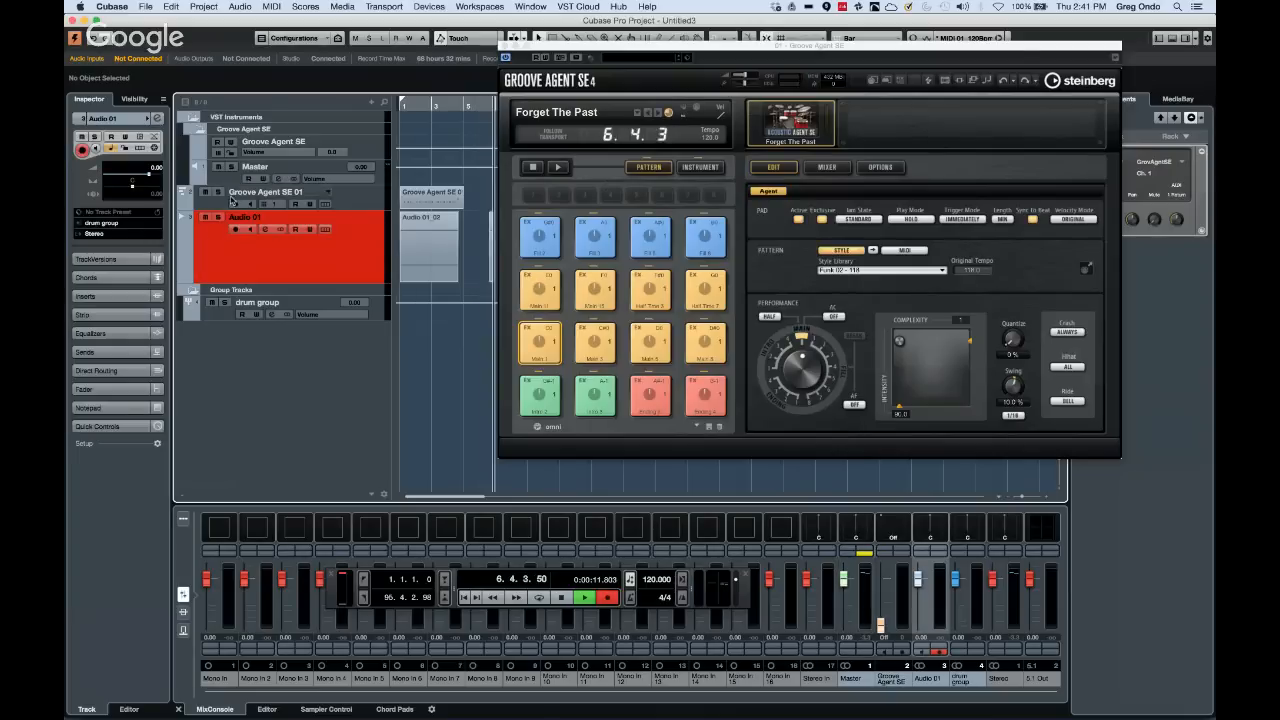
left_click(232, 200, "shift")
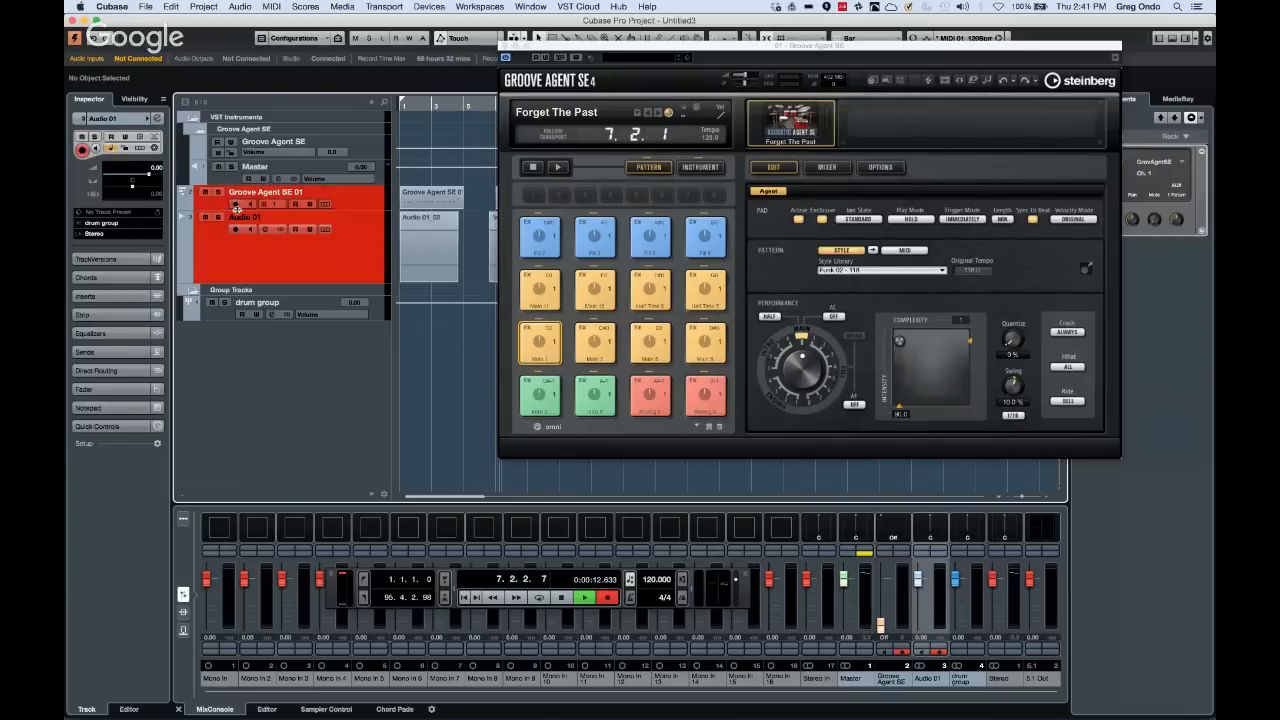
left_click(551, 167)
left_click_drag(575, 46, 766, 68)
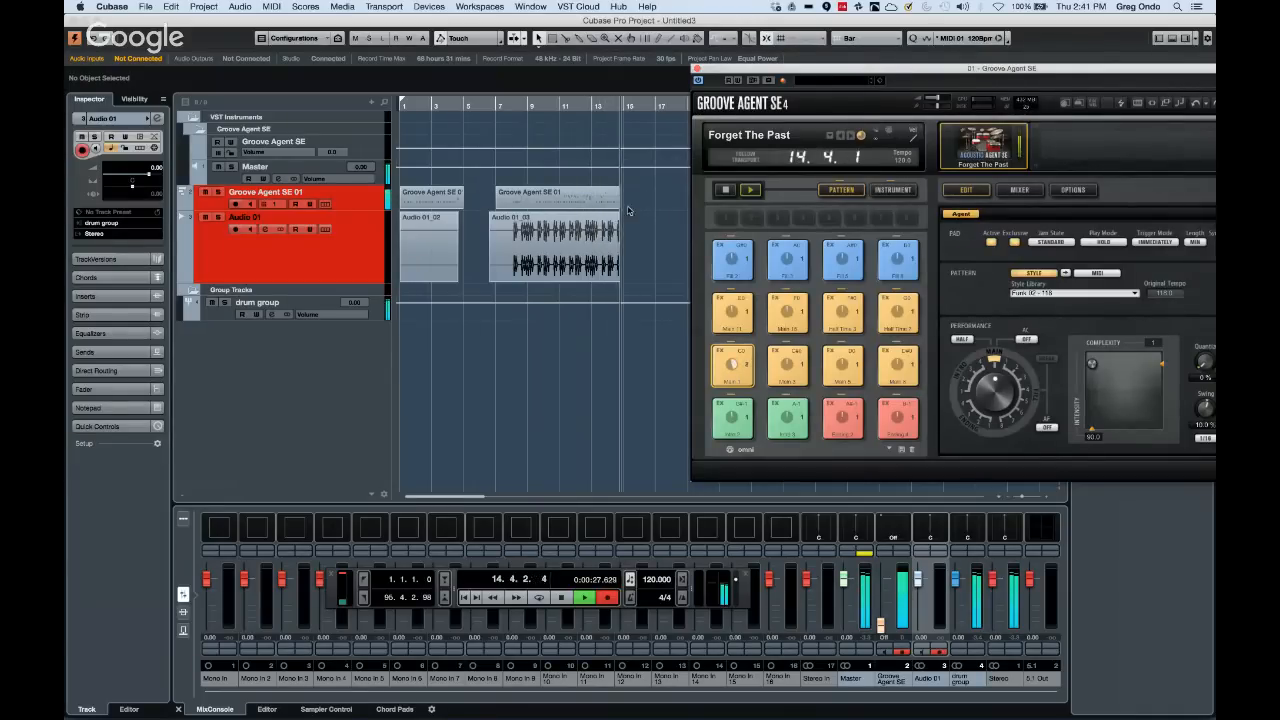
key("space")
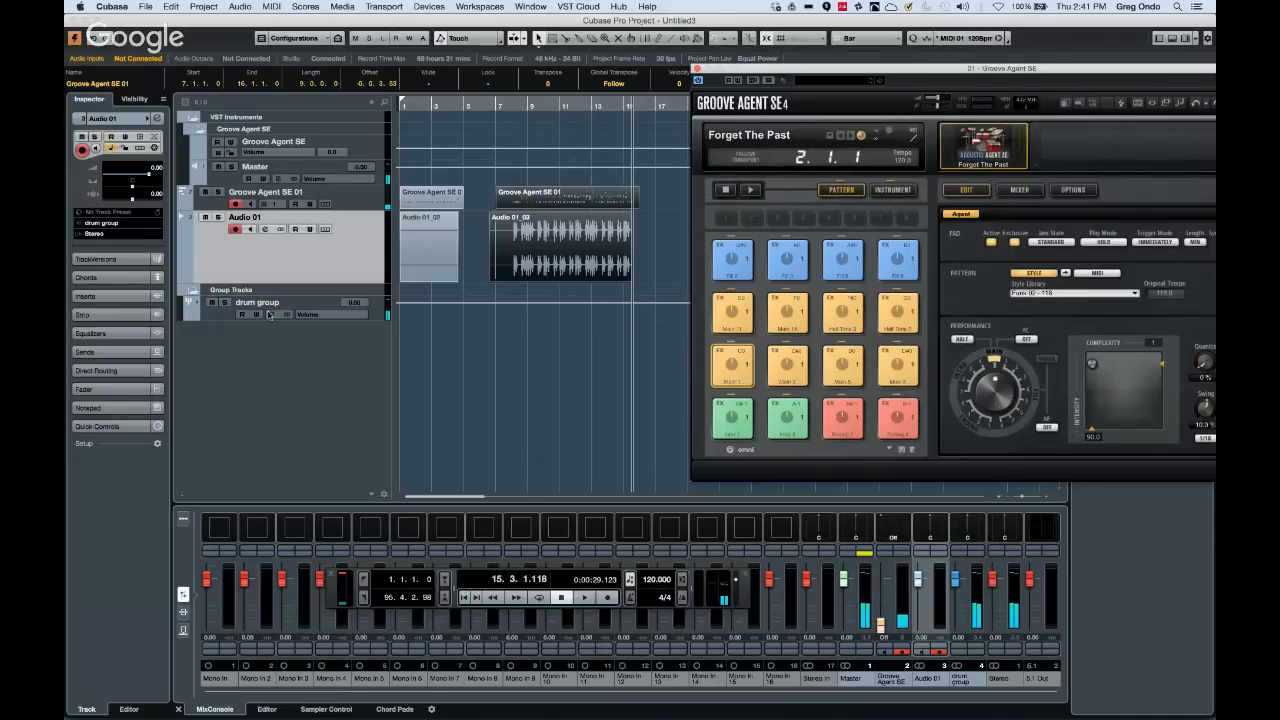
left_click(362, 204)
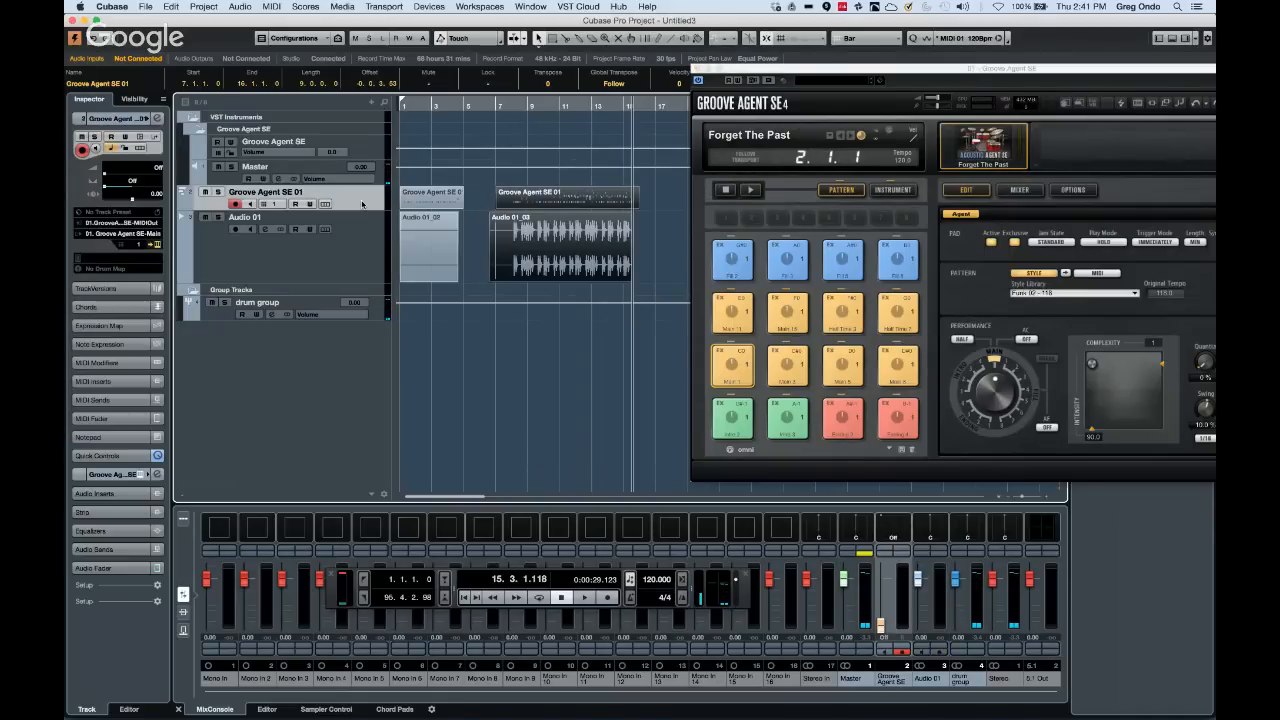
right_click(123, 436)
left_click(150, 446)
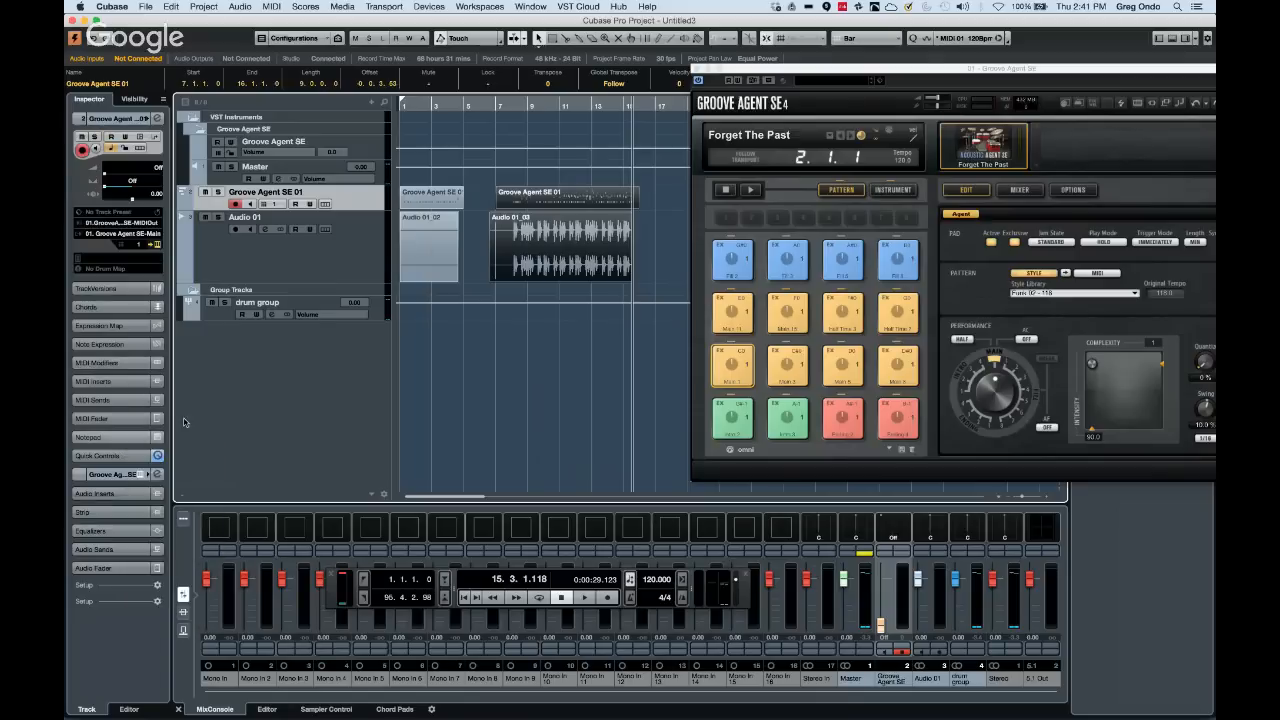
left_click(364, 248)
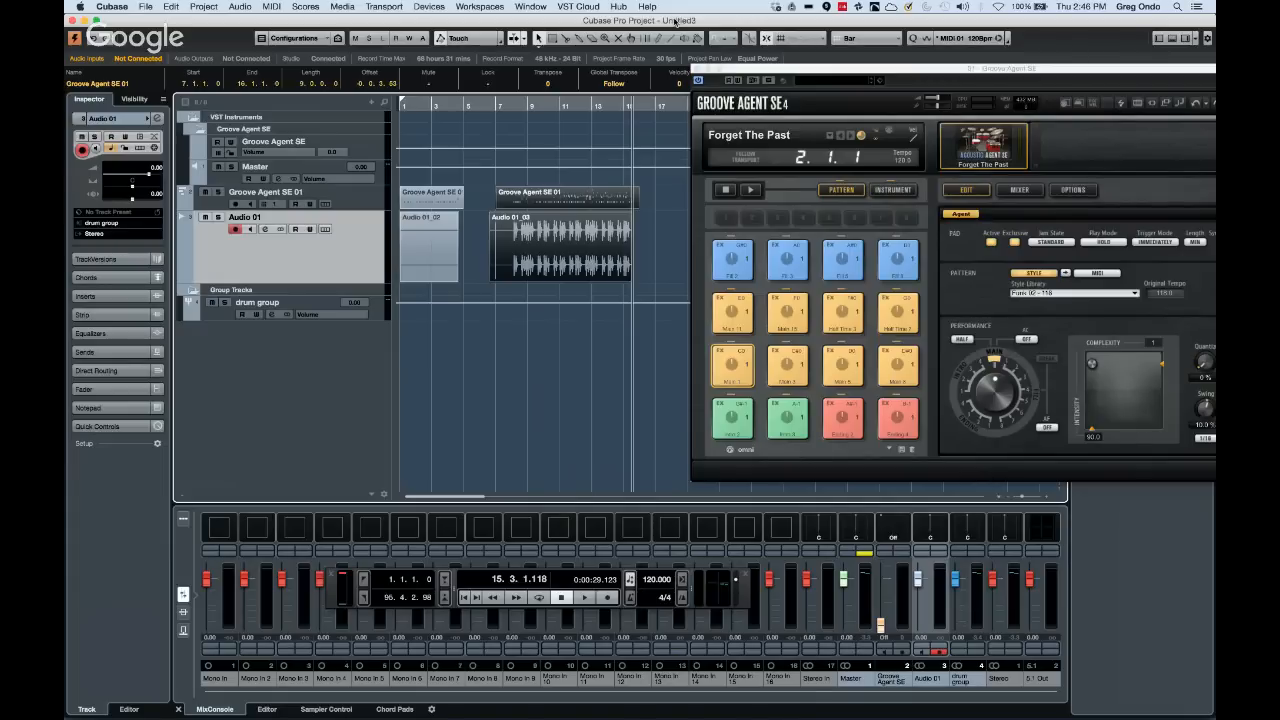
Create a new empty project in the default location
left_click(147, 7)
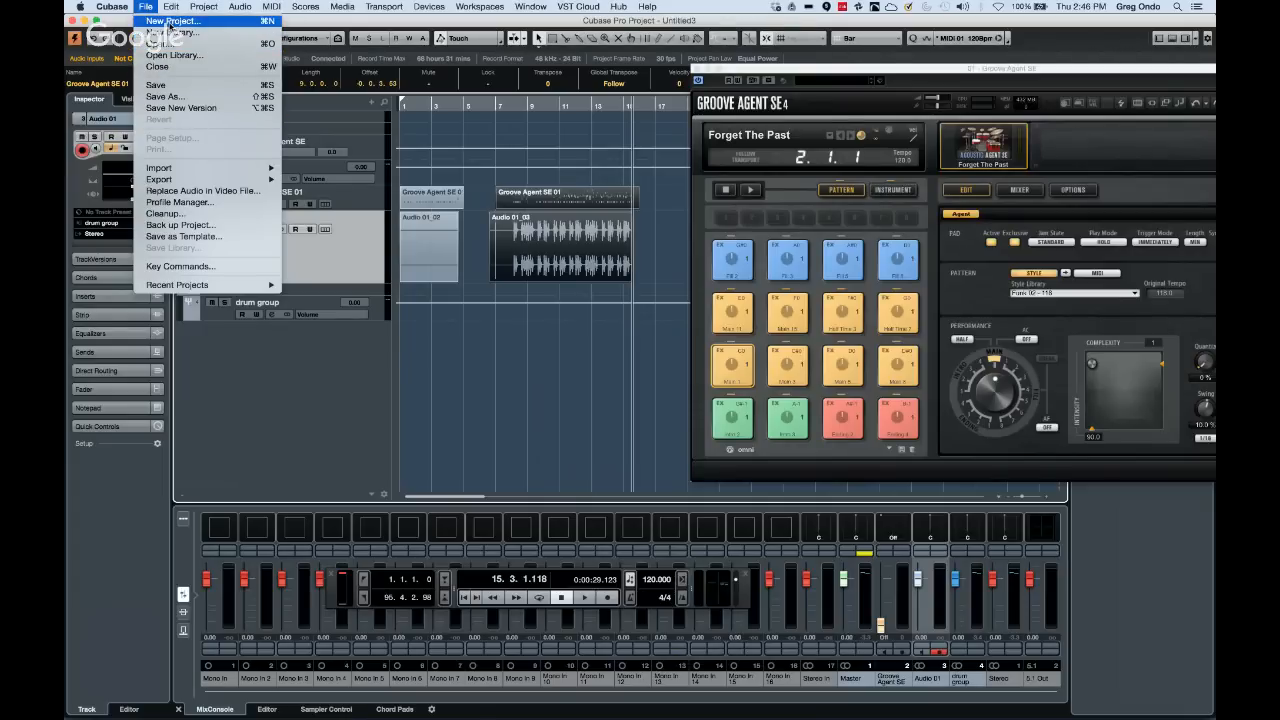
left_click(172, 21)
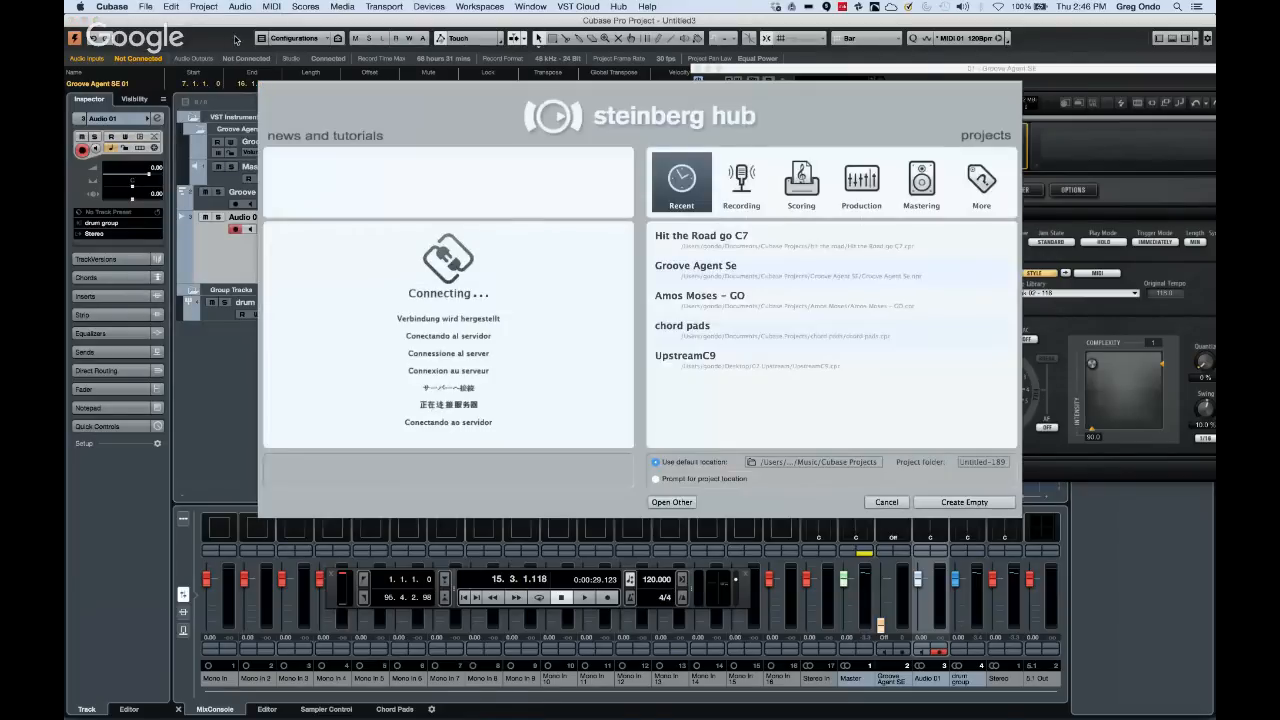
left_click(977, 502)
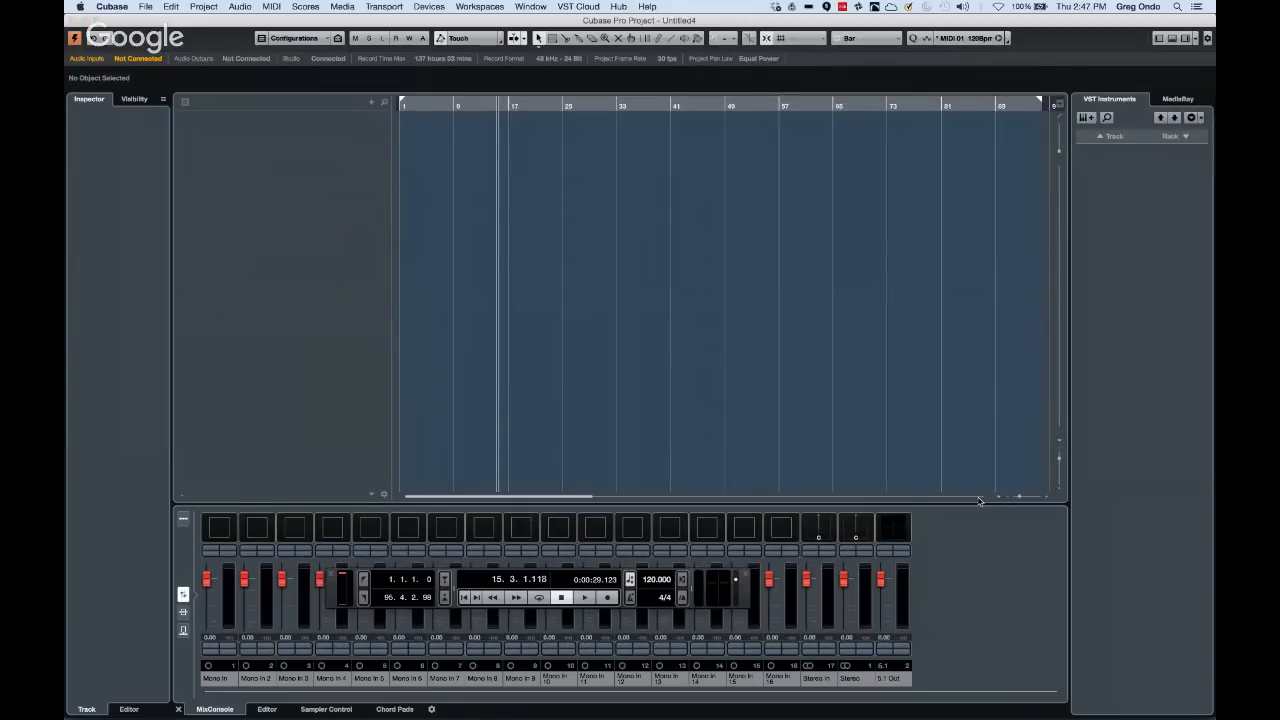
Browse MediaBay's Drum Loops and audition 02 097 Drums-b, 02 135 Drums, 02 90bpm dry and 02 Fast Rock 170
left_click(1180, 99)
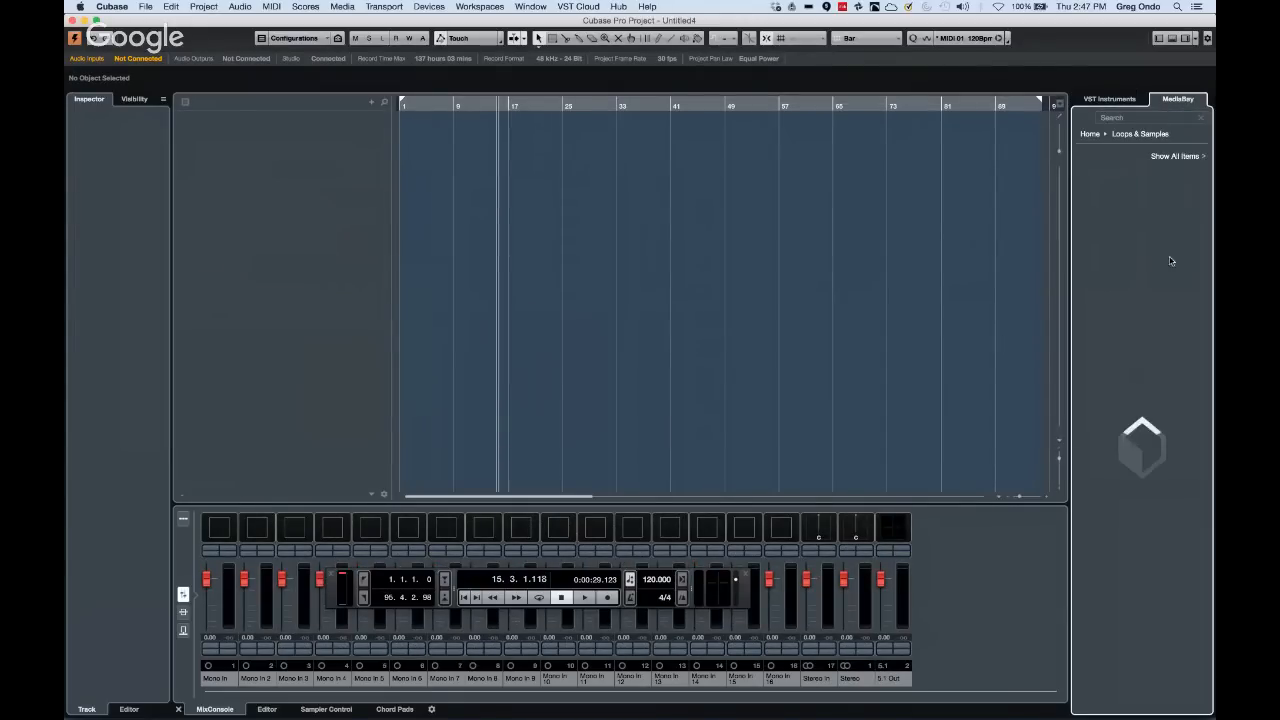
left_click(1173, 251)
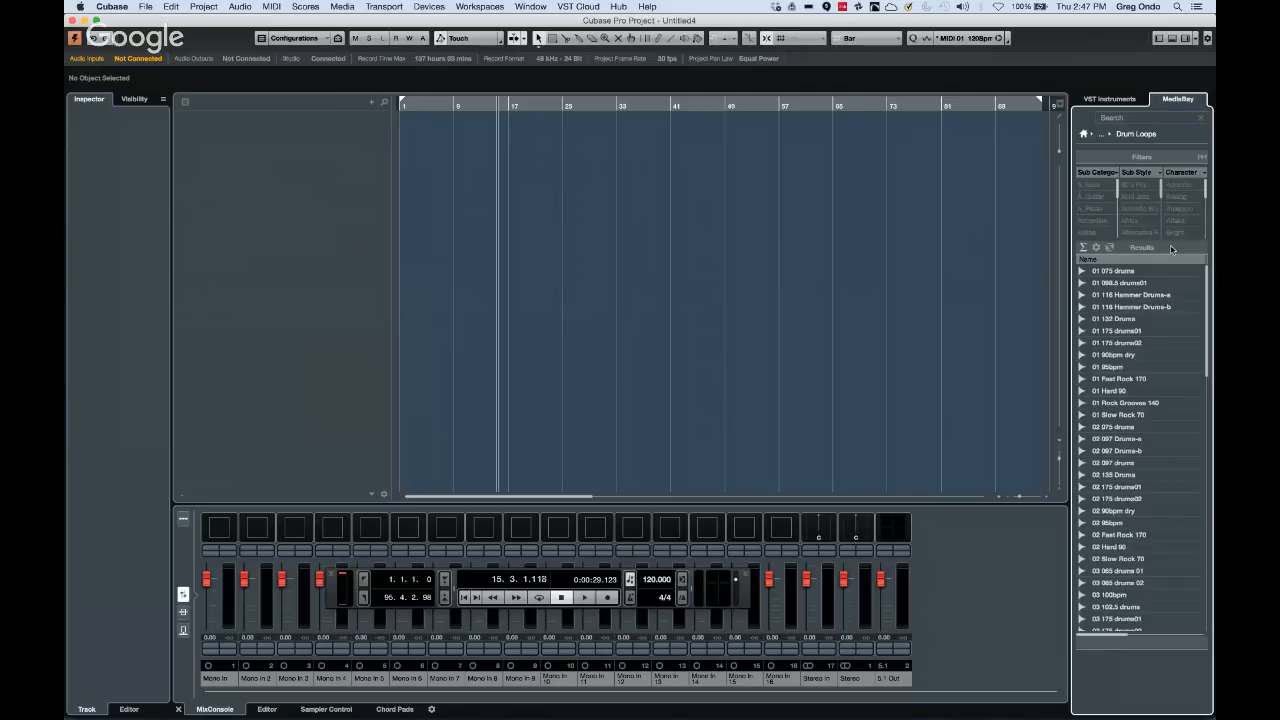
left_click(1095, 416)
left_click(1106, 450)
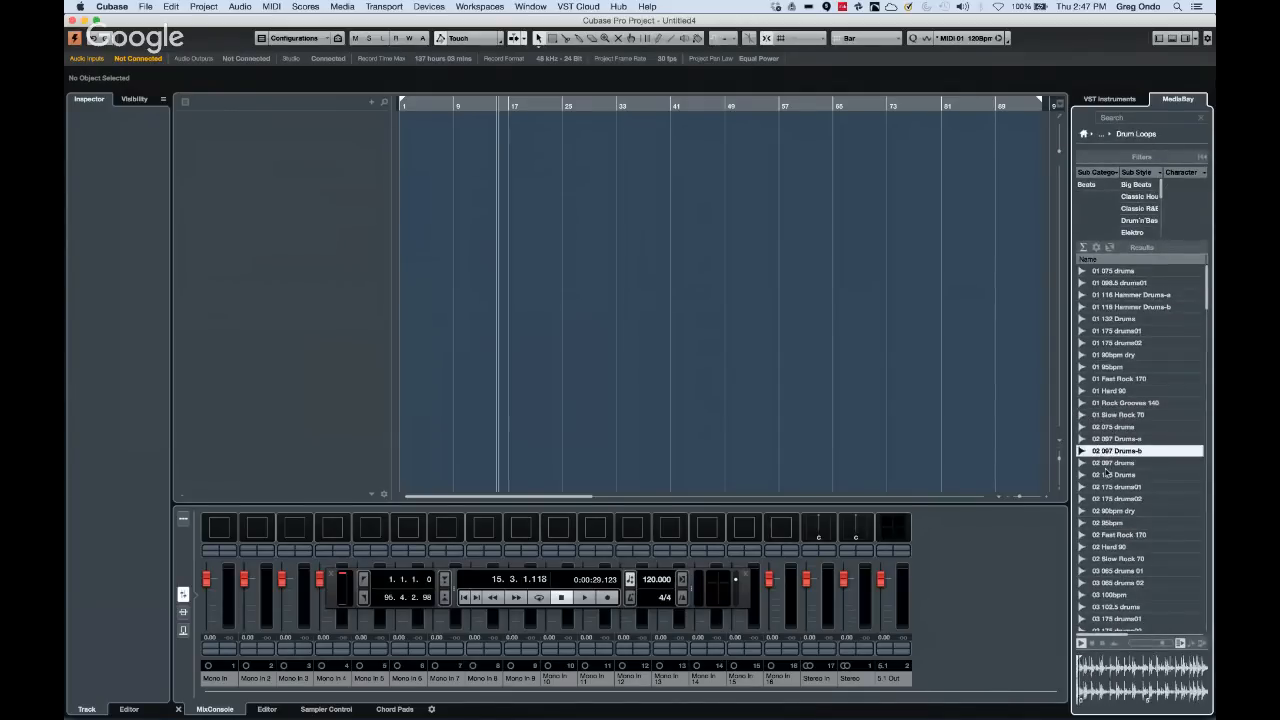
left_click(1106, 474)
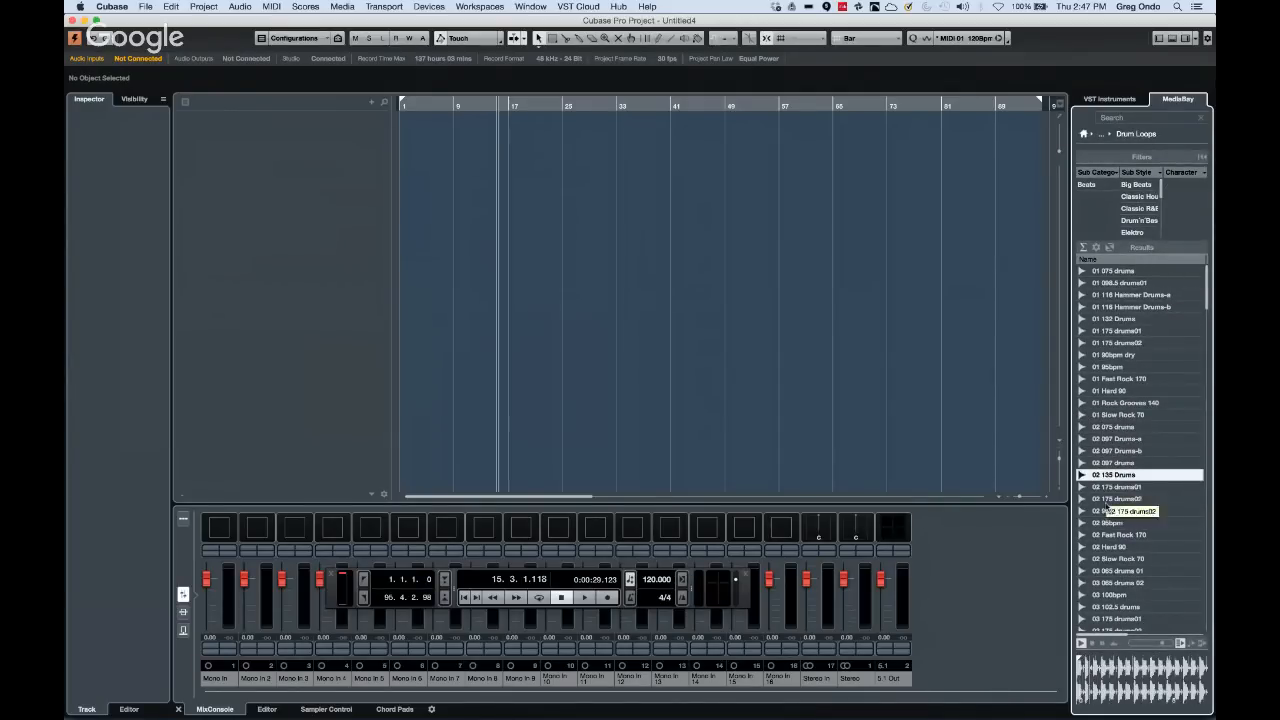
left_click(1110, 510)
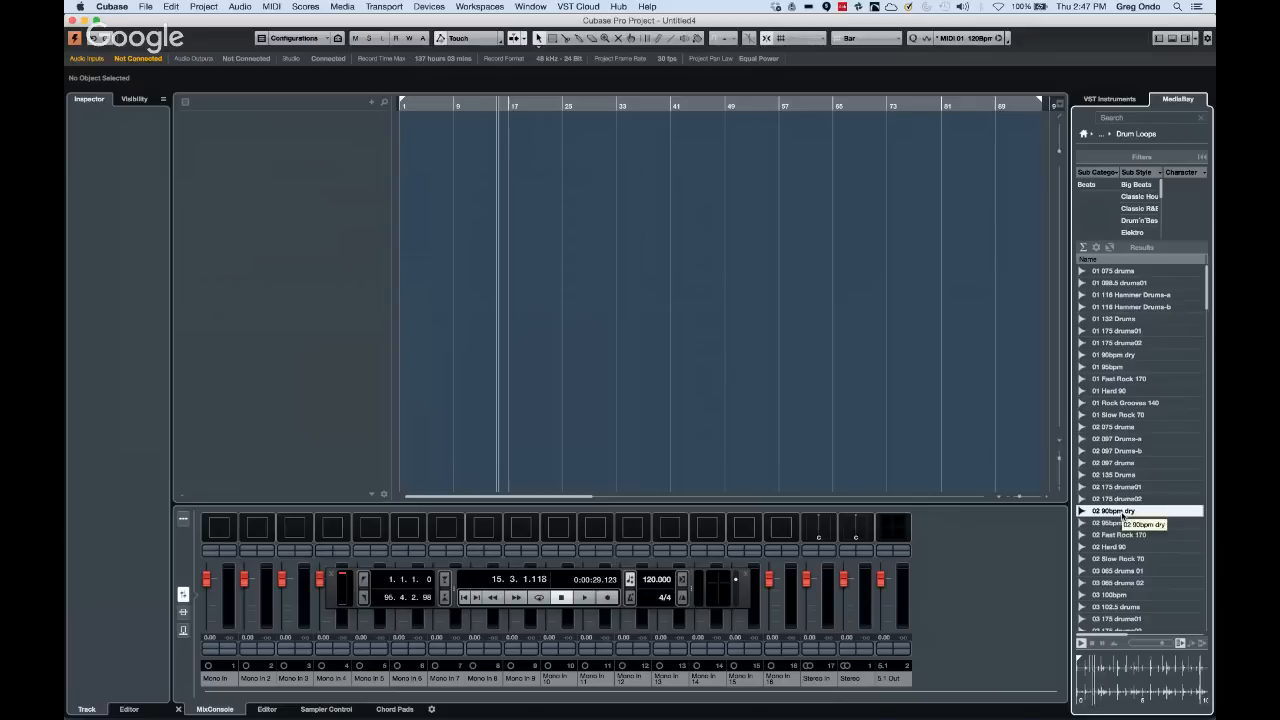
left_click(1122, 536)
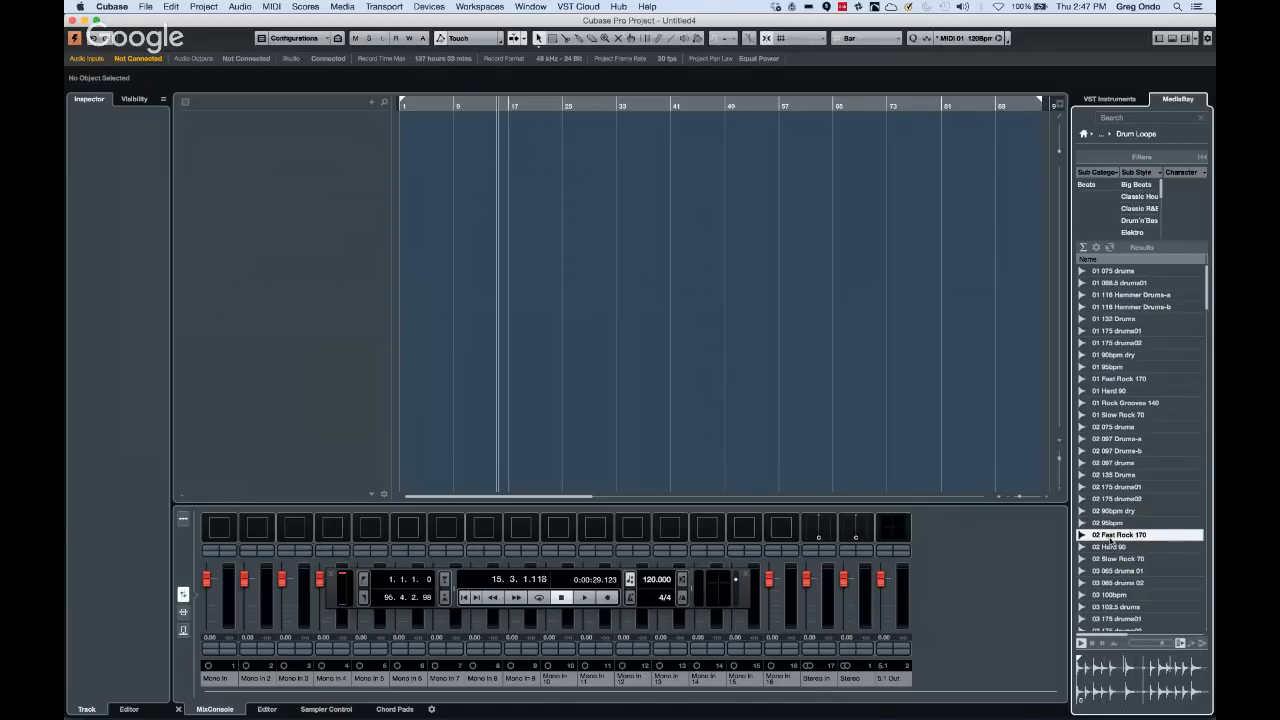
Place the 02 Fast Rock 170 loop on a new audio track at bar 9 and enlarge the track's height
left_click_drag(1122, 537, 455, 168)
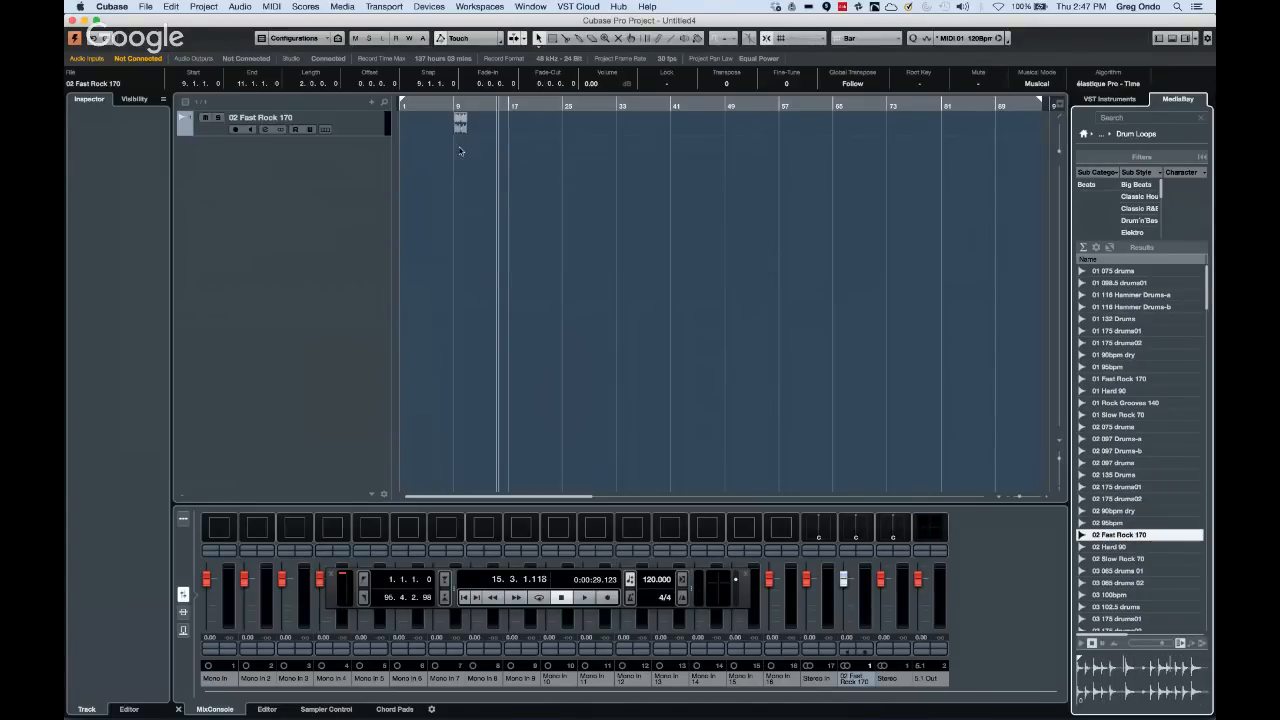
left_click(368, 133)
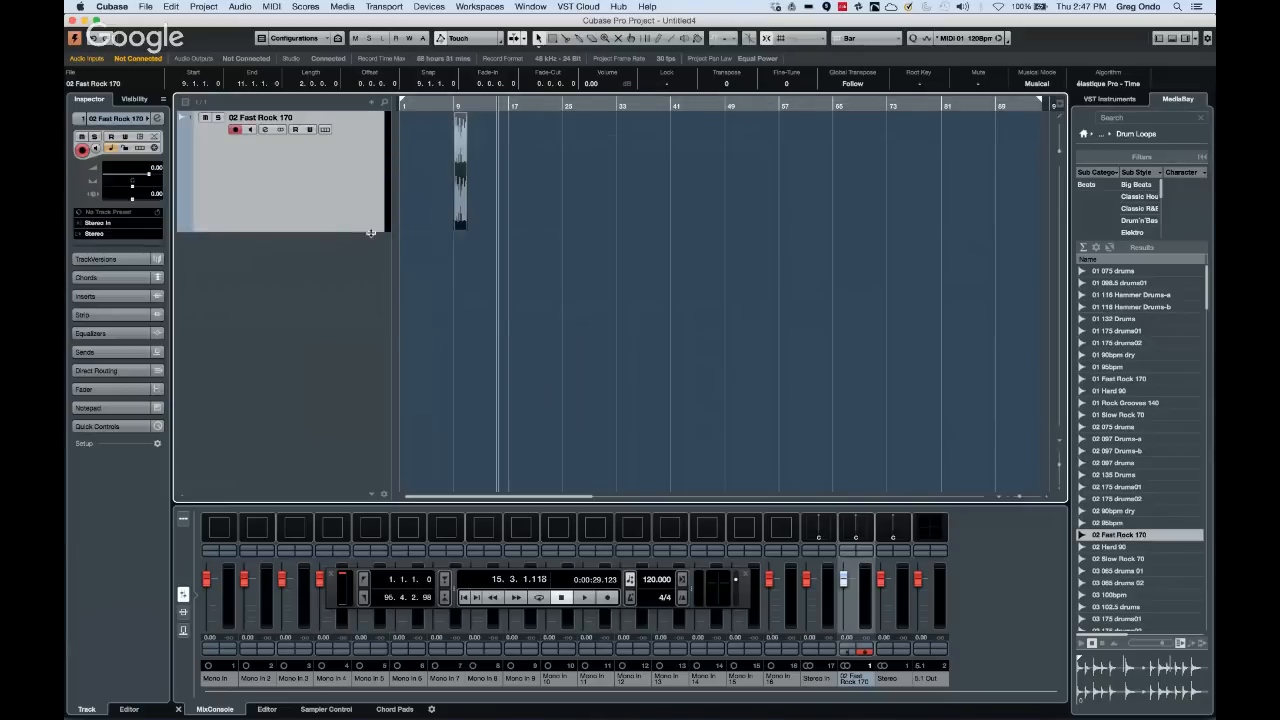
left_click_drag(444, 106, 463, 174)
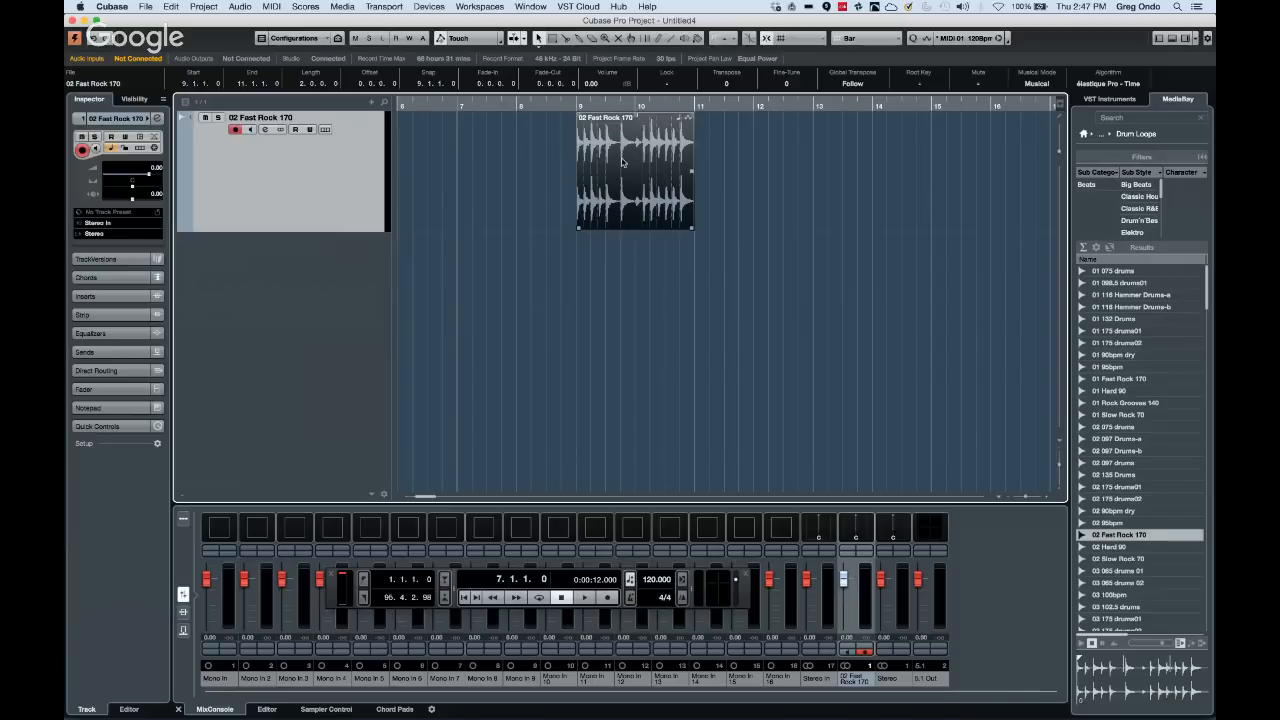
left_click_drag(605, 161, 614, 161)
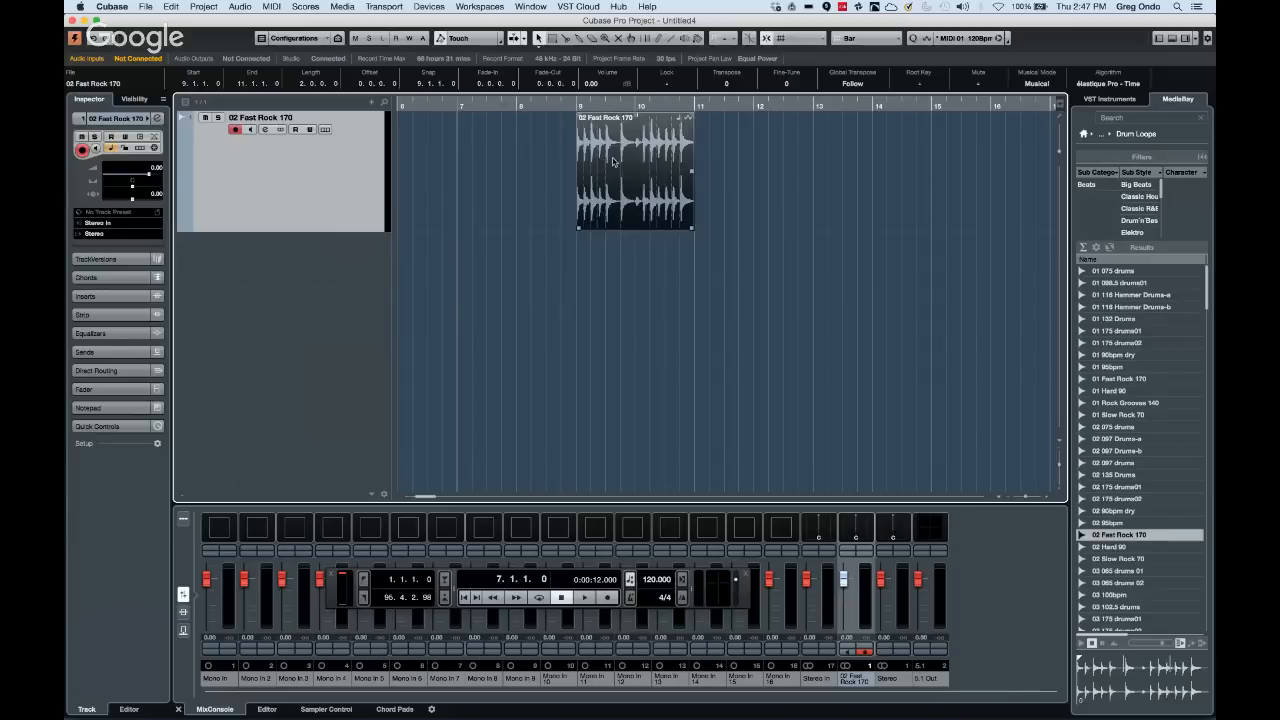
left_click(715, 150)
left_click_drag(631, 106, 608, 175)
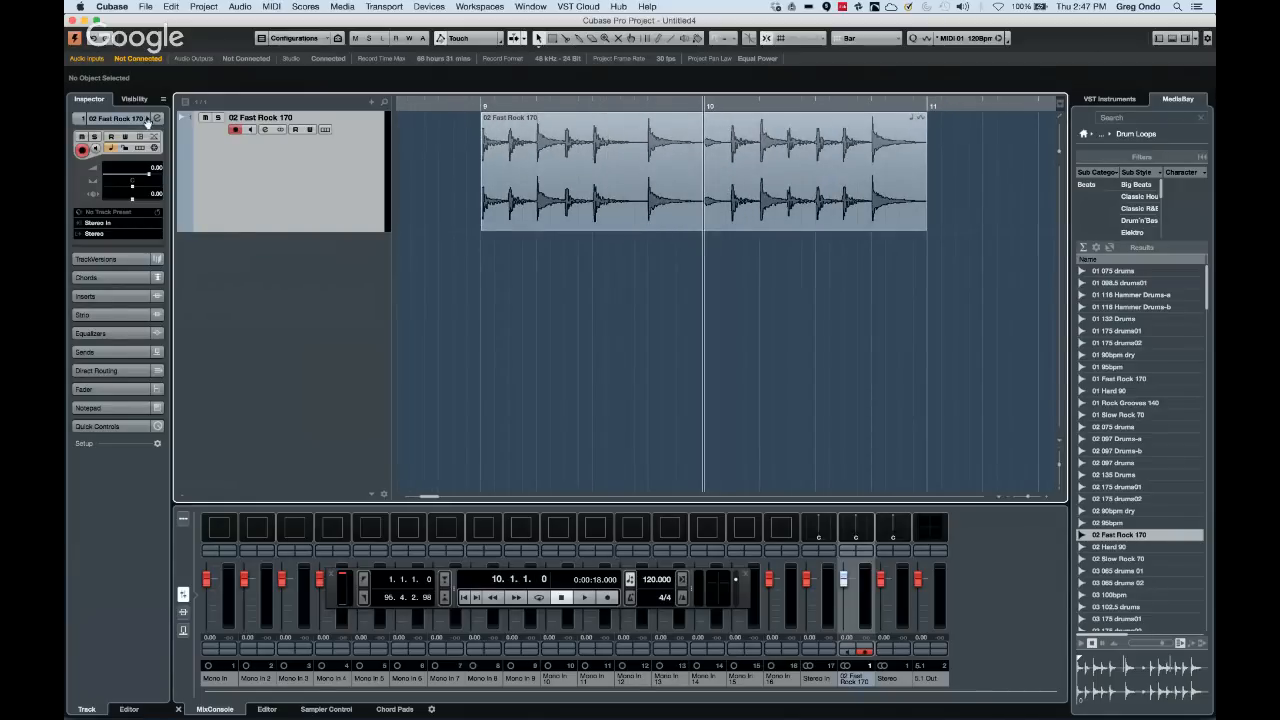
Color the 02 Fast Rock 170 track red
left_click(149, 119)
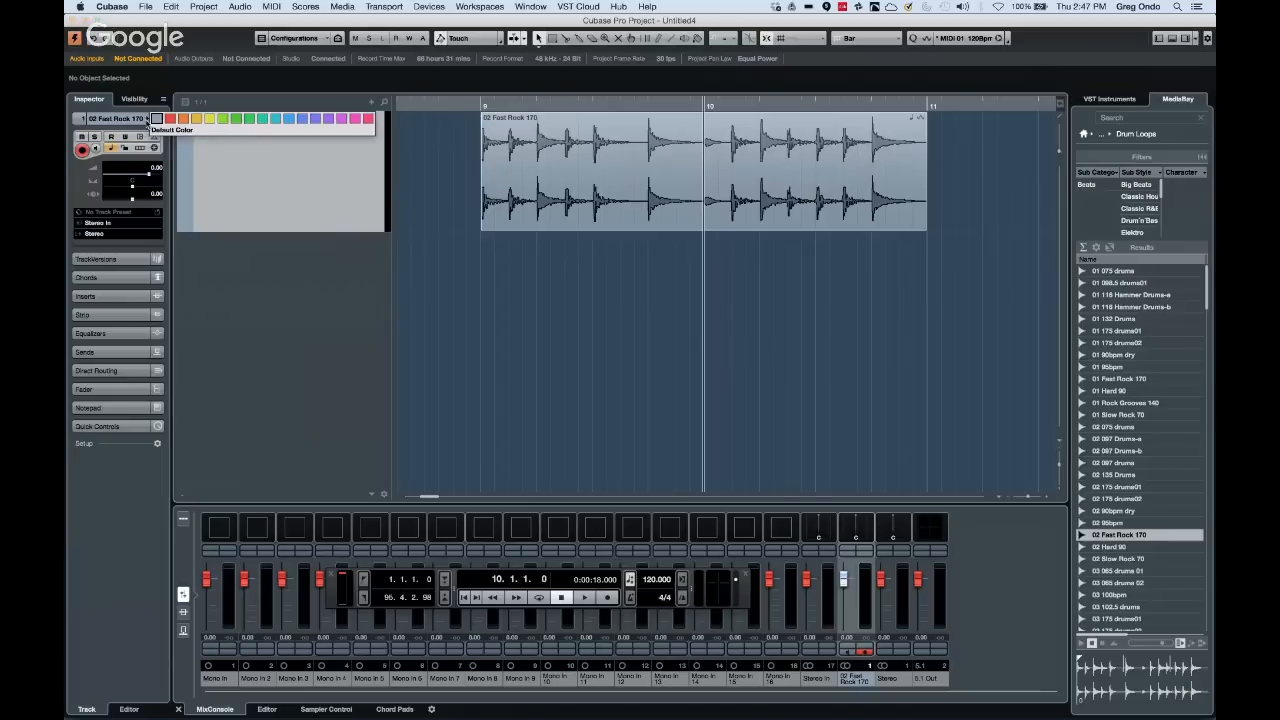
left_click(180, 118)
left_click(556, 149)
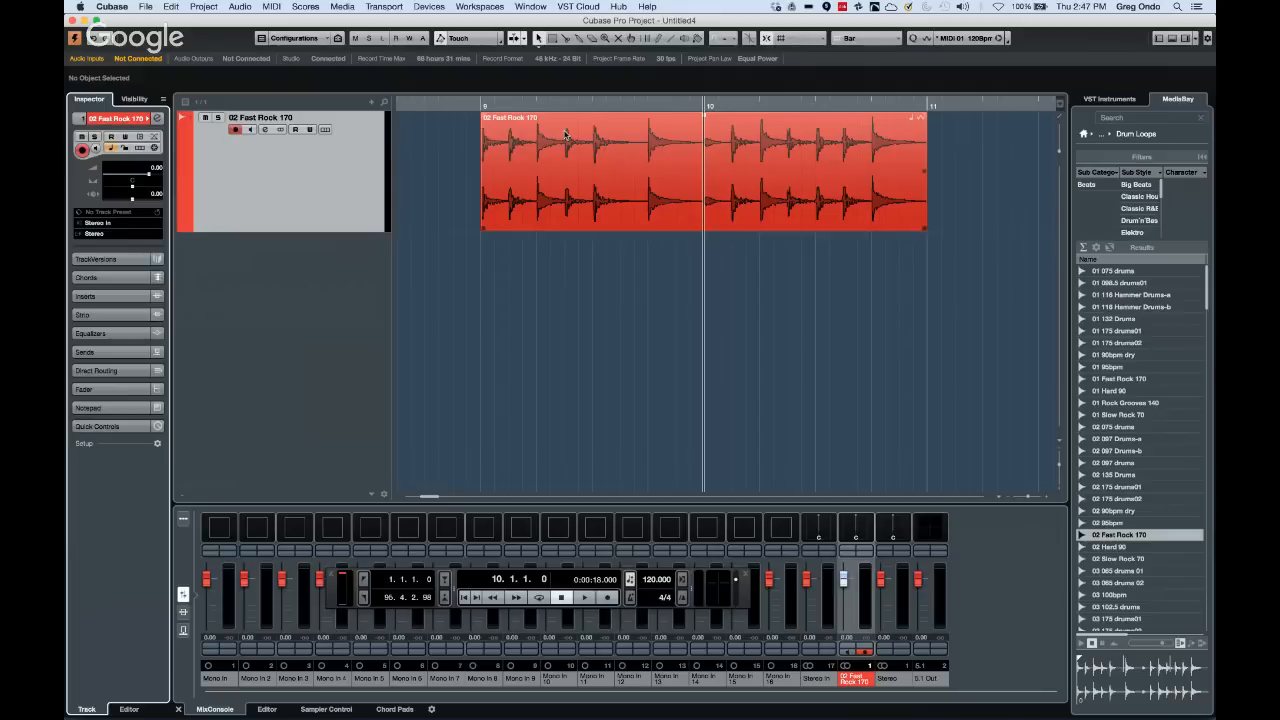
left_click(582, 314)
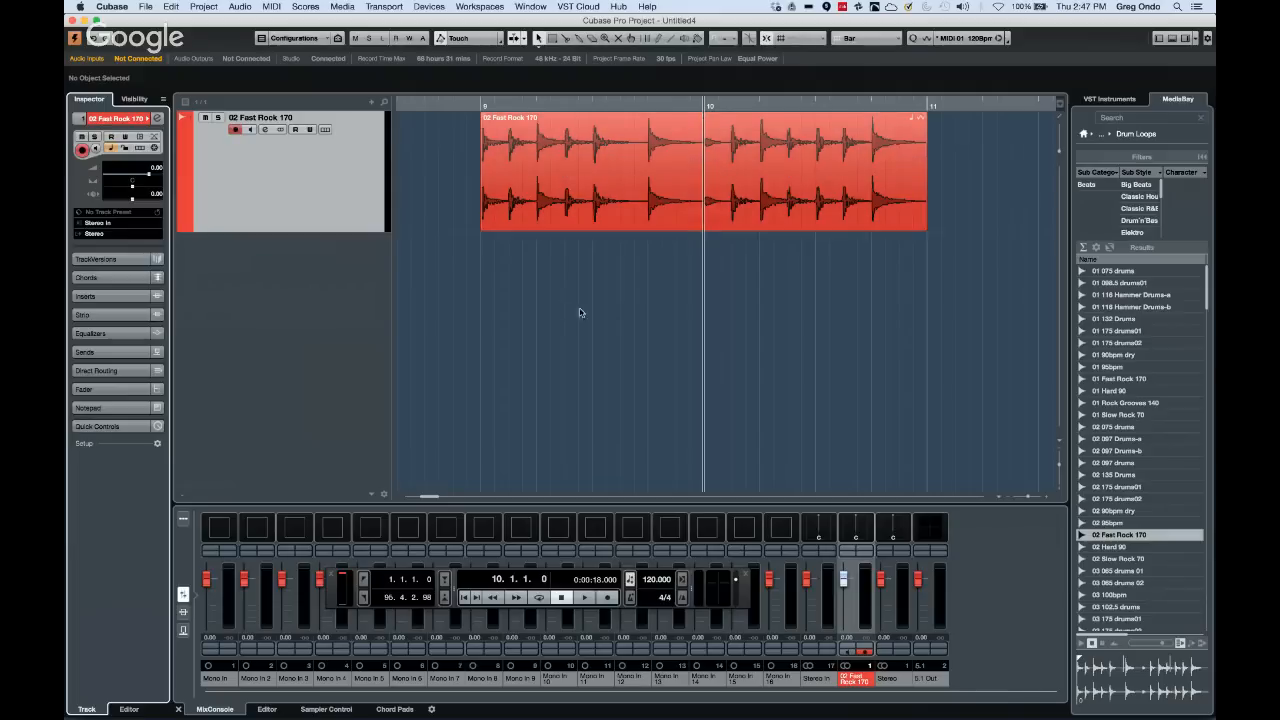
Inspect the info line's setup for the 02 Fast Rock 170 event and turn off the event's Musical Mode
left_click(602, 208)
left_click(602, 208)
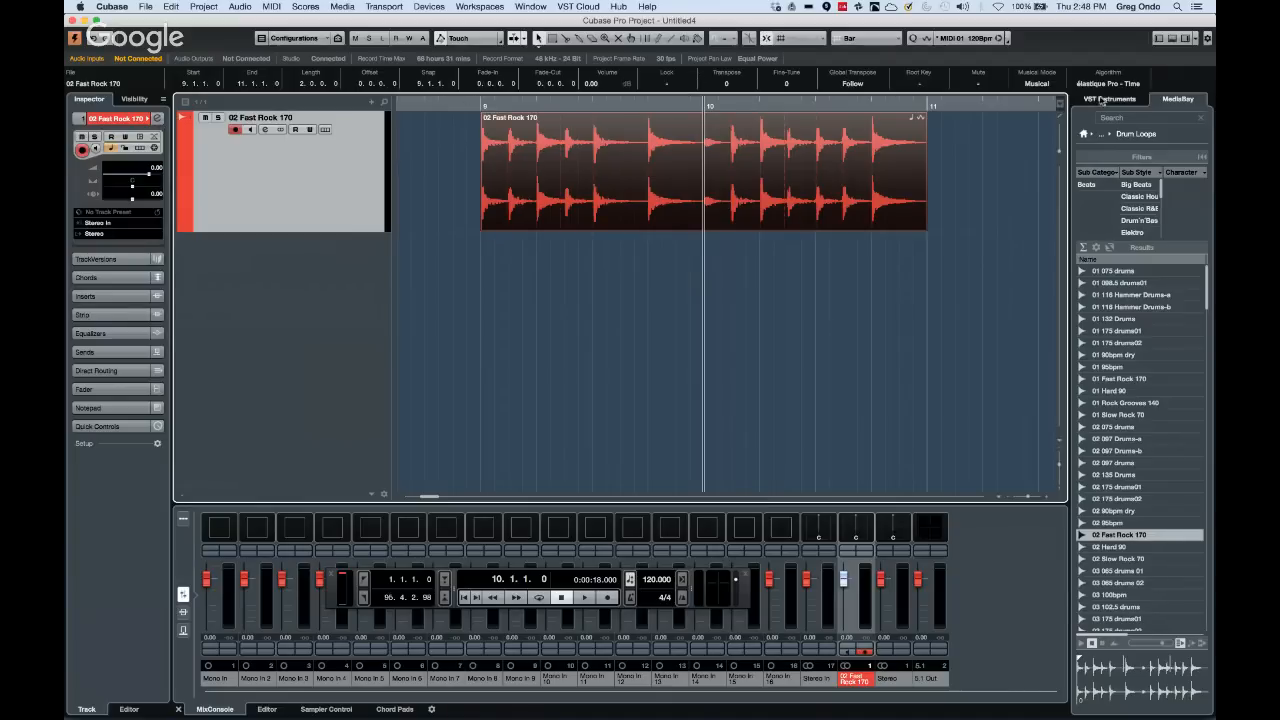
right_click(1162, 86)
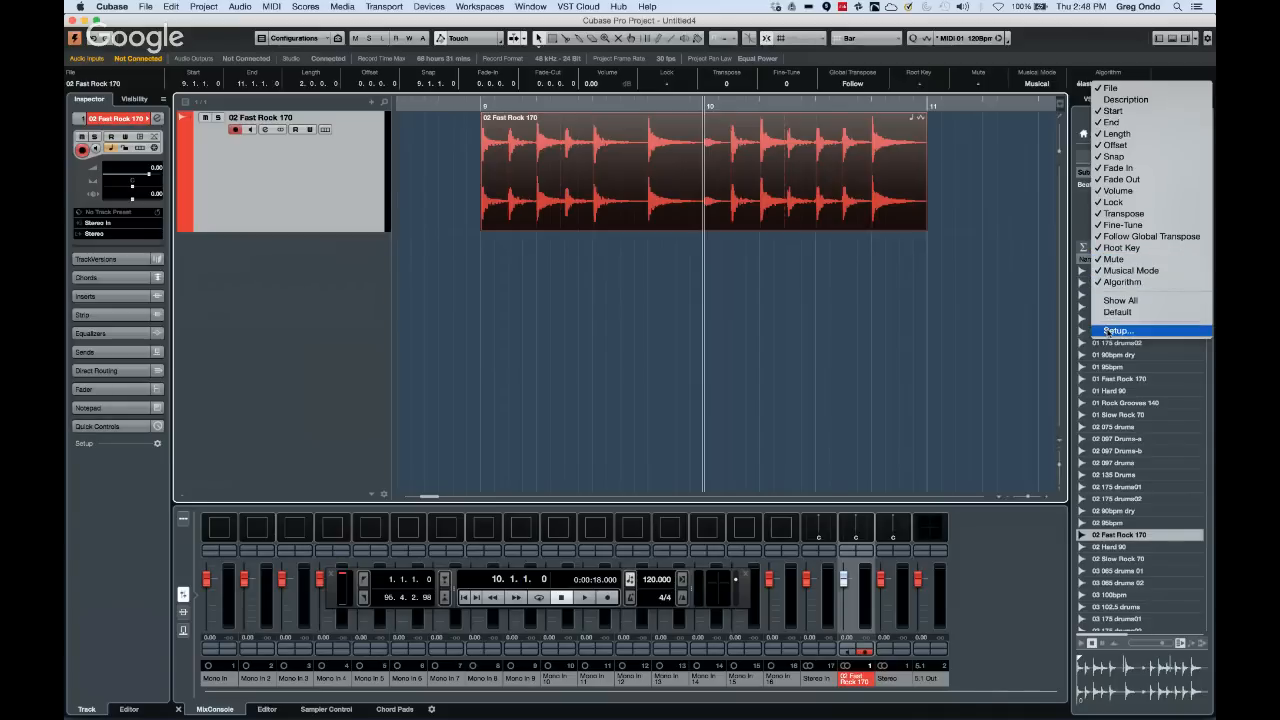
left_click(1116, 330)
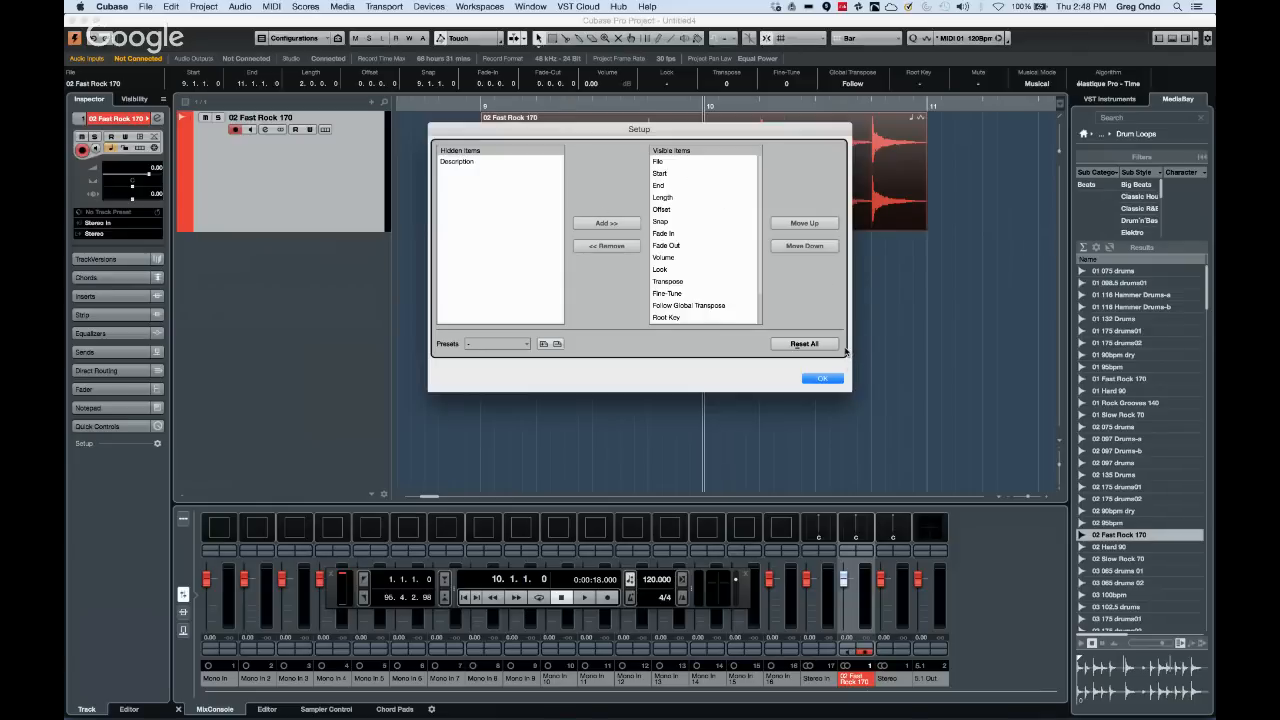
left_click(818, 380)
left_click(821, 378)
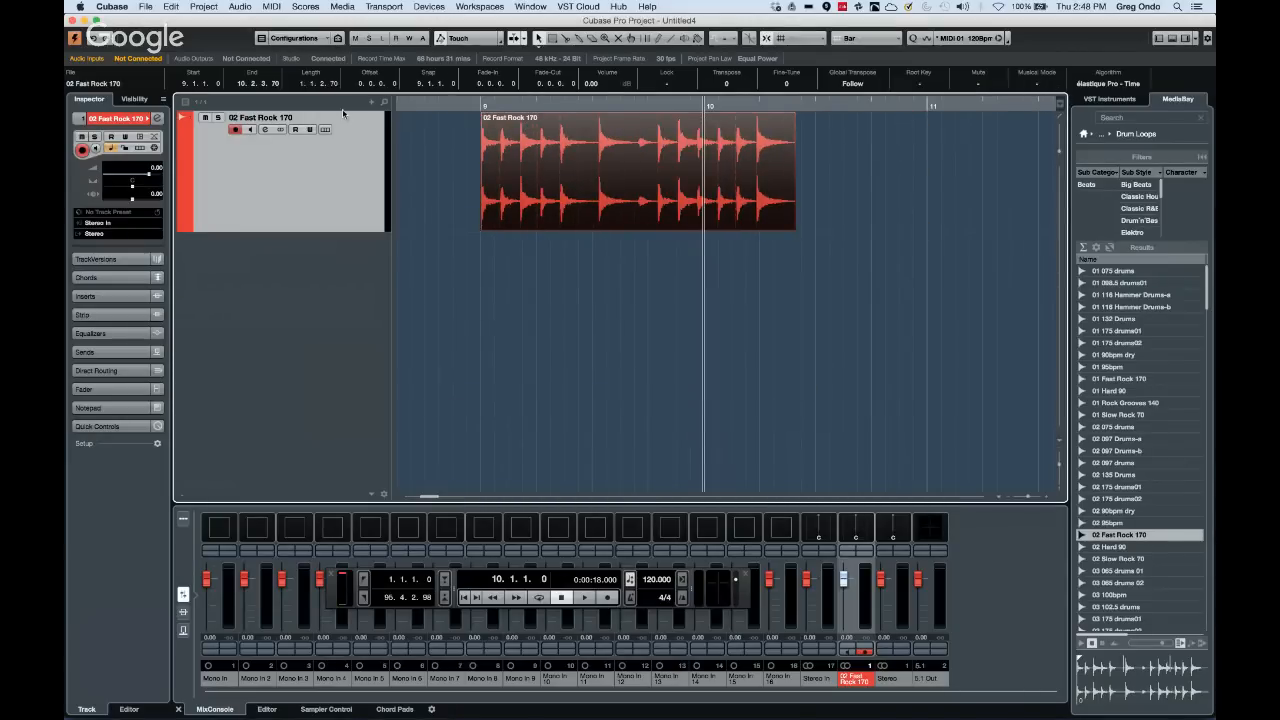
Play the 02 Fast Rock 170 event from bar 9 with Musical Mode off, and stop past its end
left_click(479, 105)
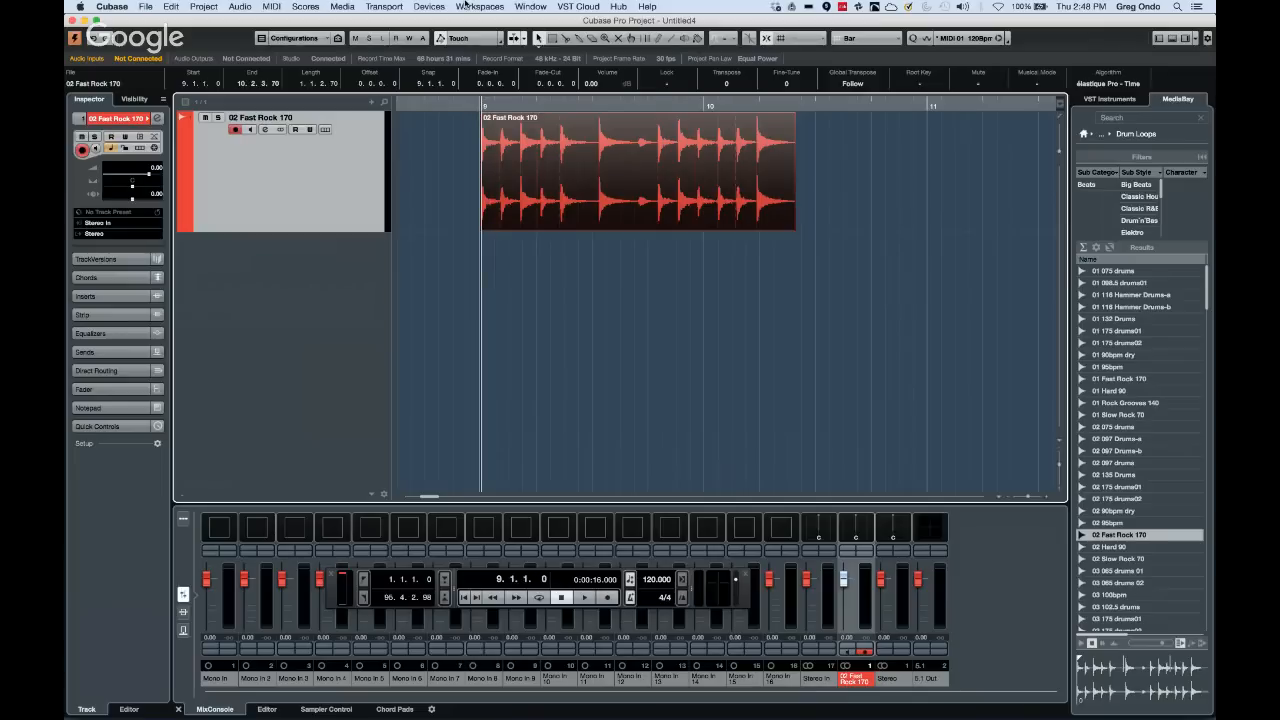
key("space")
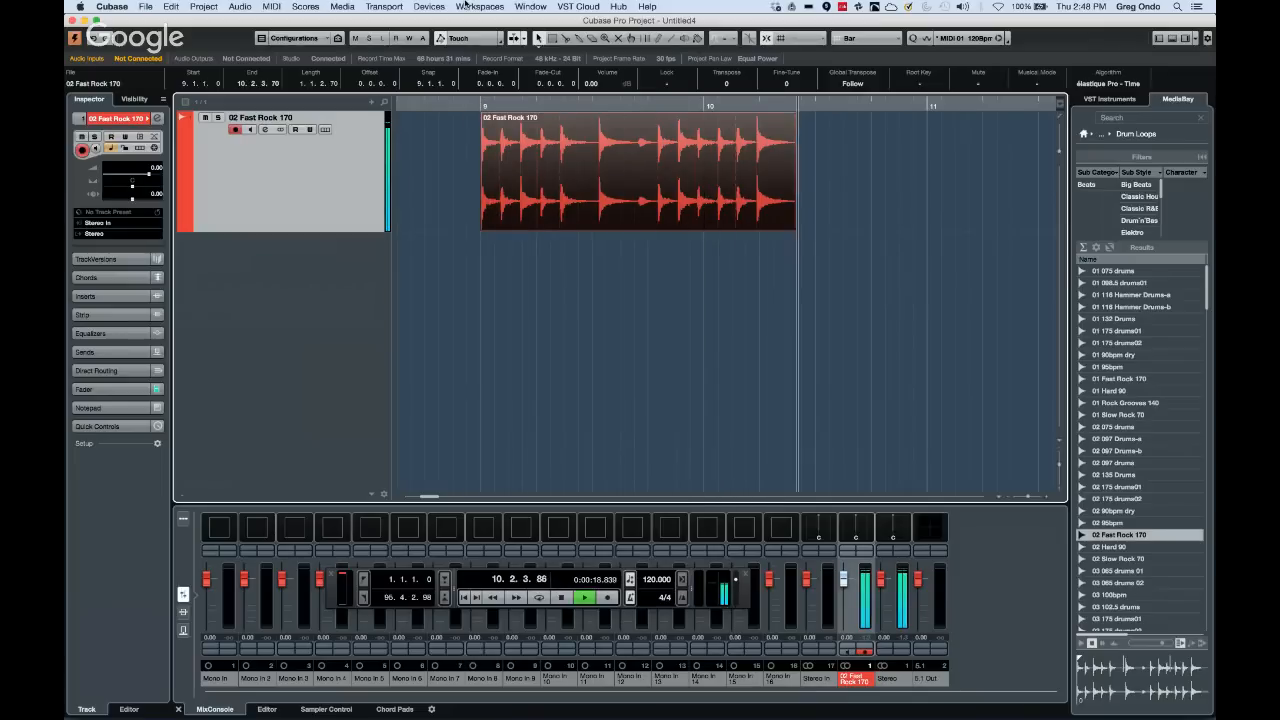
key("space")
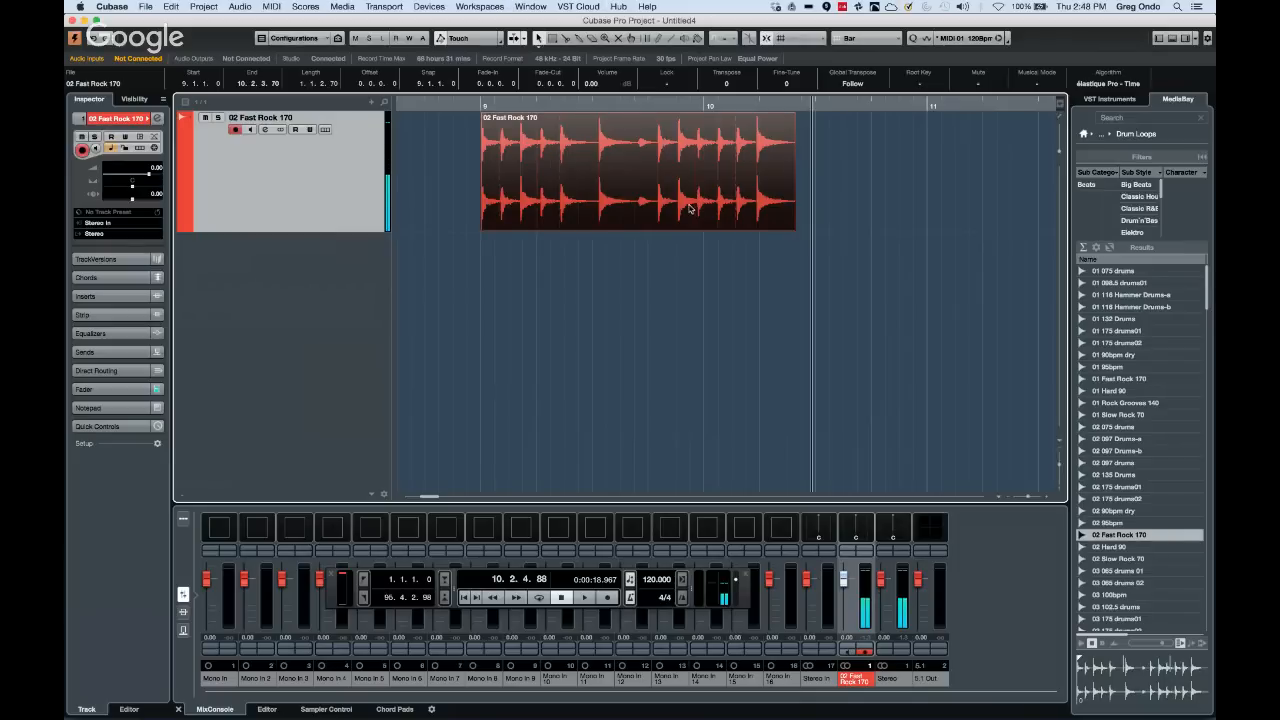
Turn Musical Mode back on for the 02 Fast Rock 170 event and play it from bar 9
left_click(1036, 83)
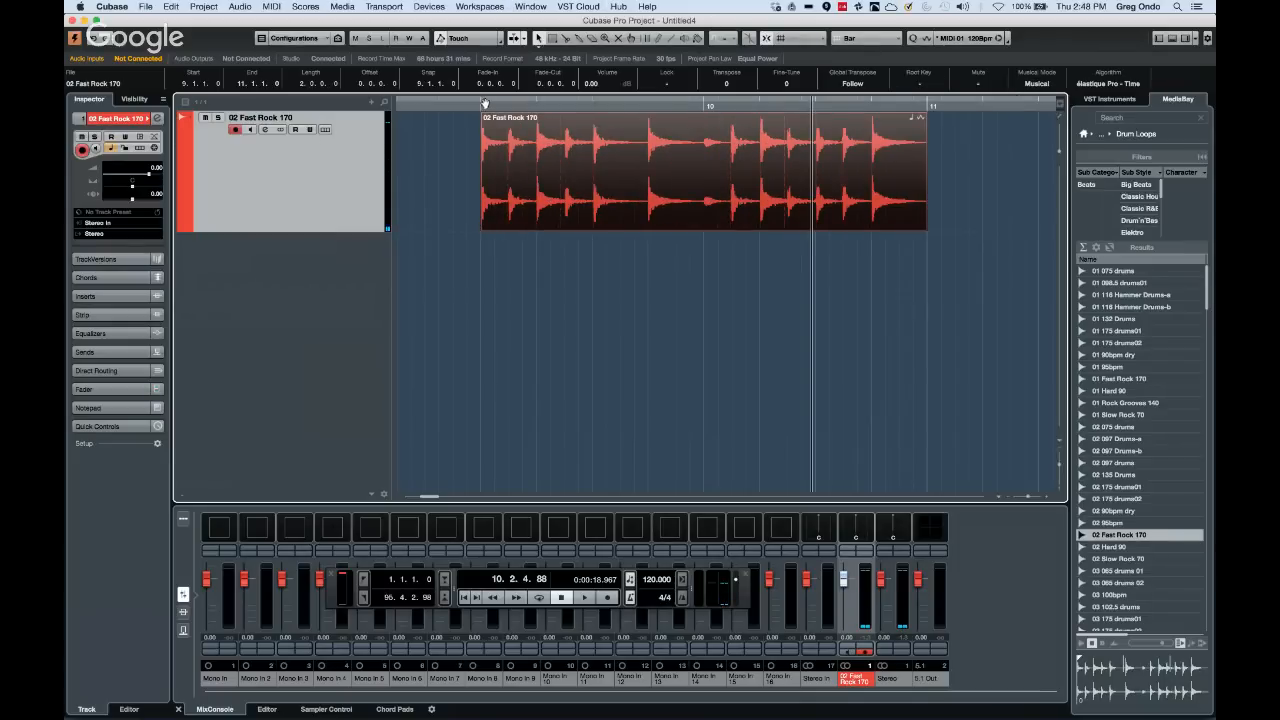
left_click_drag(448, 104, 443, 85)
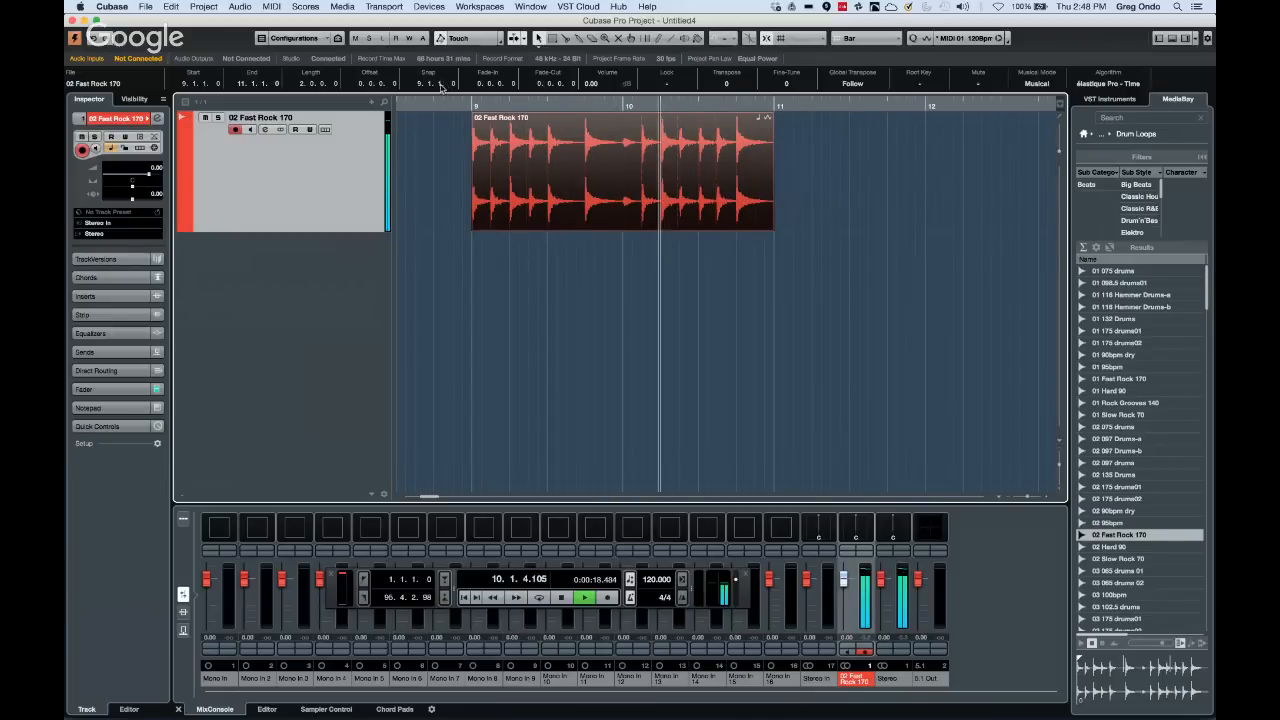
key("space")
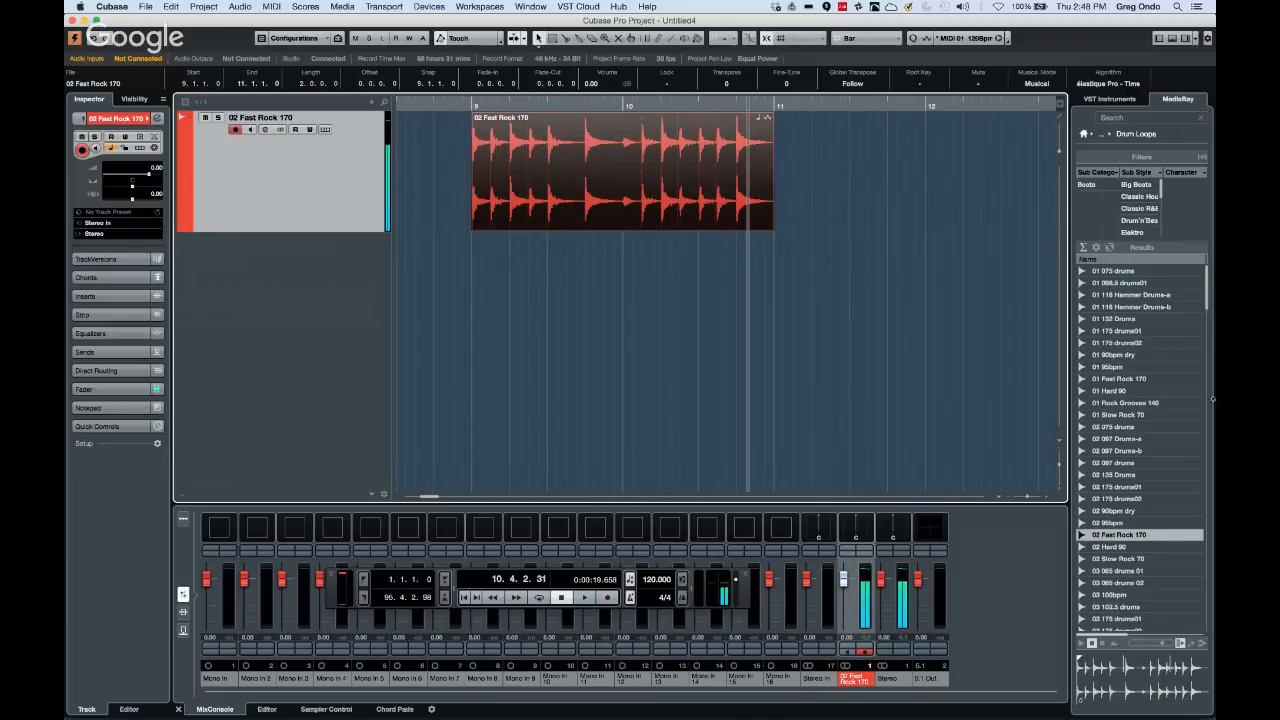
Audition the 02 Slow Rock 70 loop, add it to the 02 Fast Rock 170 track and move it to bar 12
left_click(1136, 378)
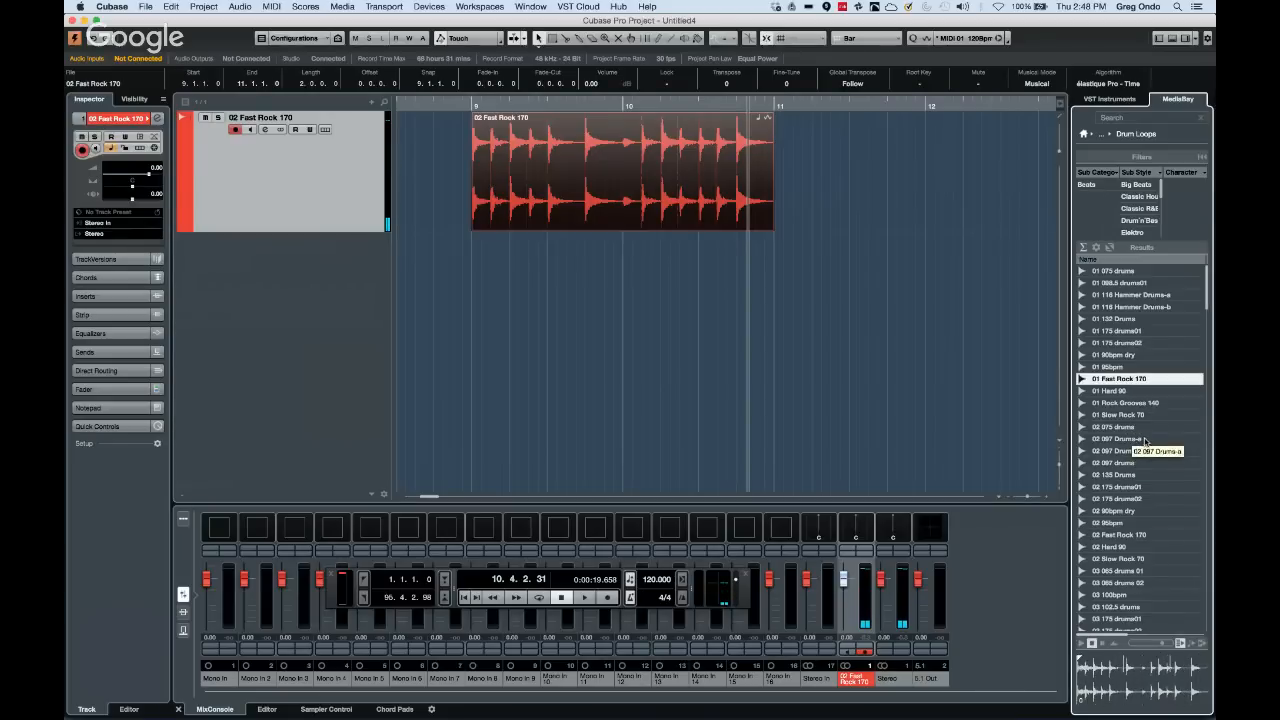
left_click(1121, 560)
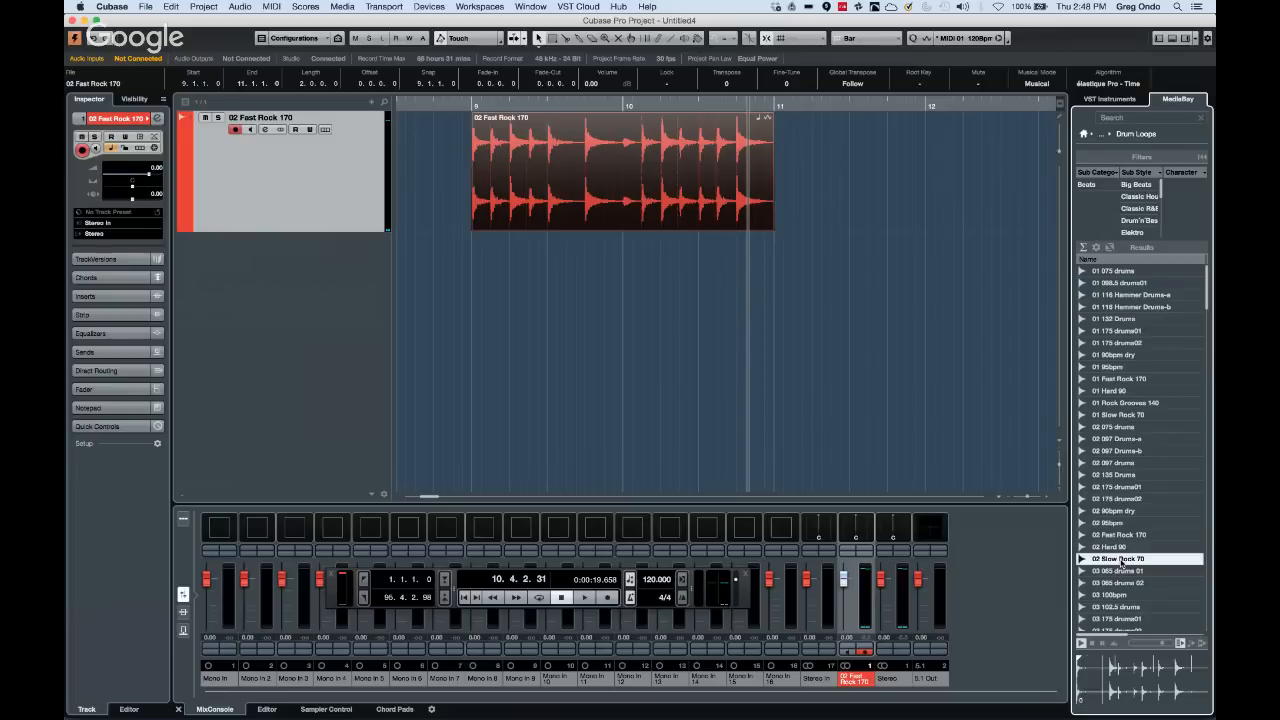
left_click_drag(1121, 562, 849, 145)
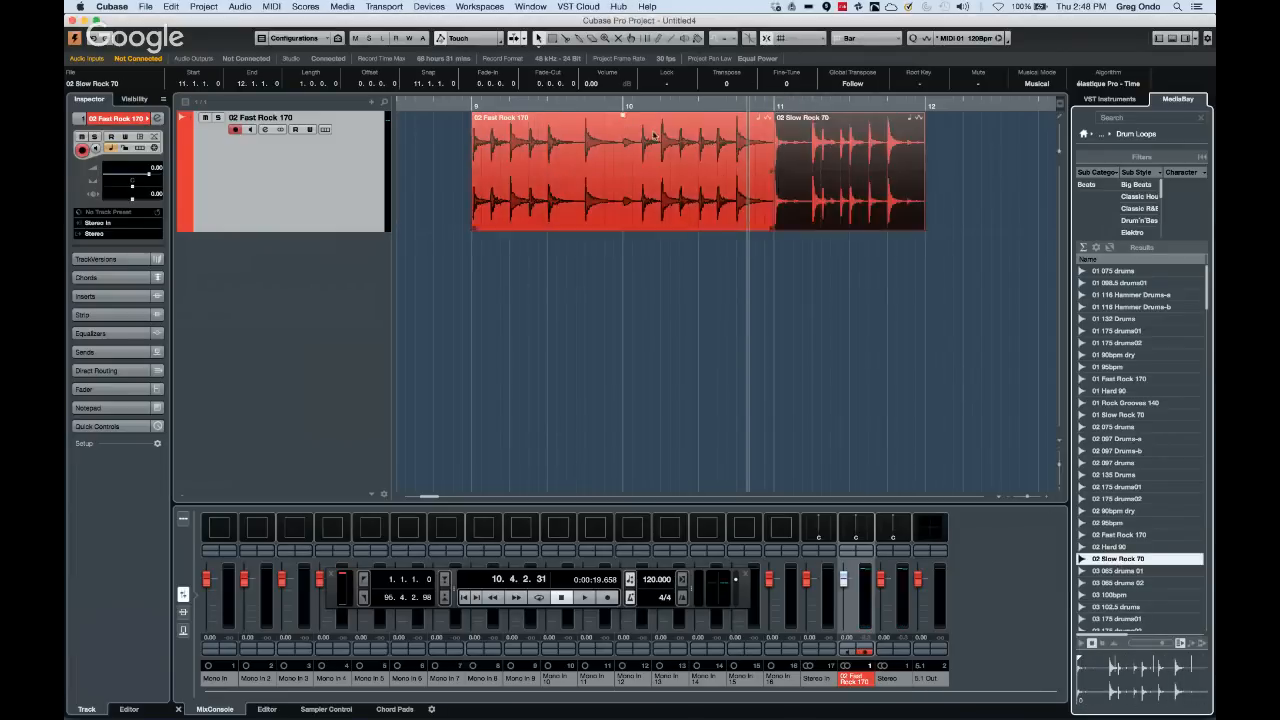
left_click_drag(645, 105, 633, 84)
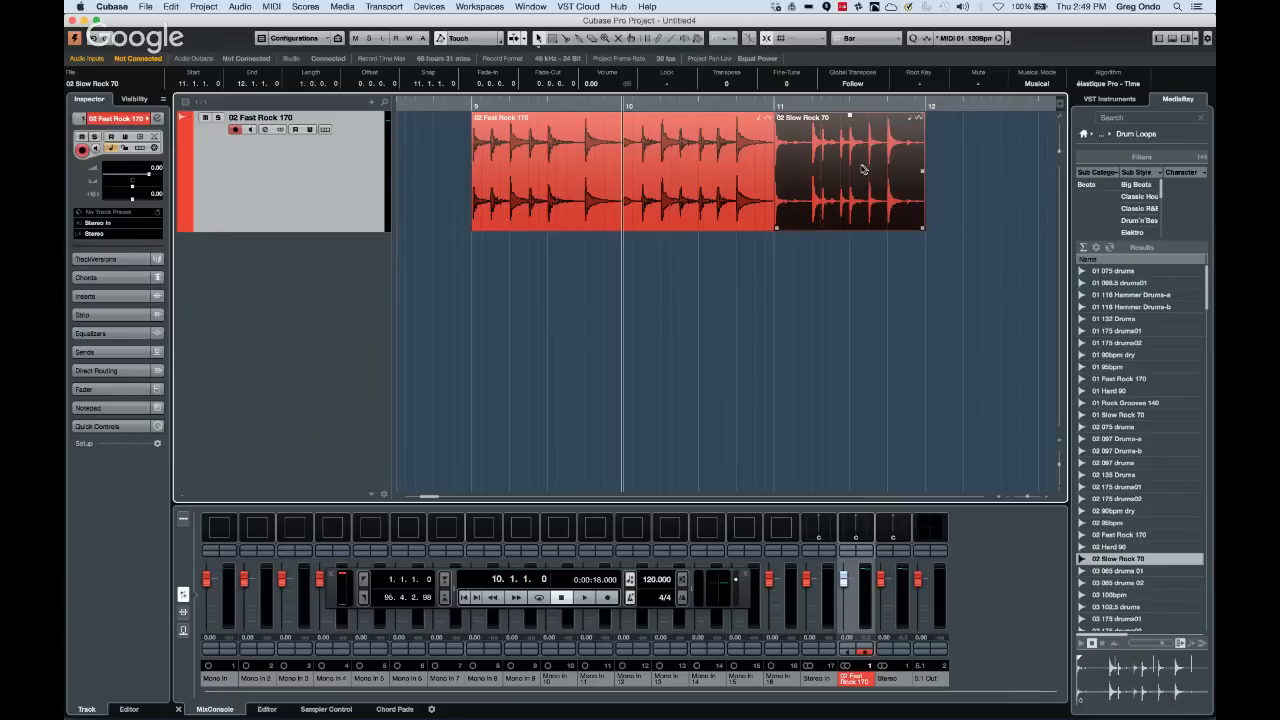
left_click_drag(863, 169, 940, 170)
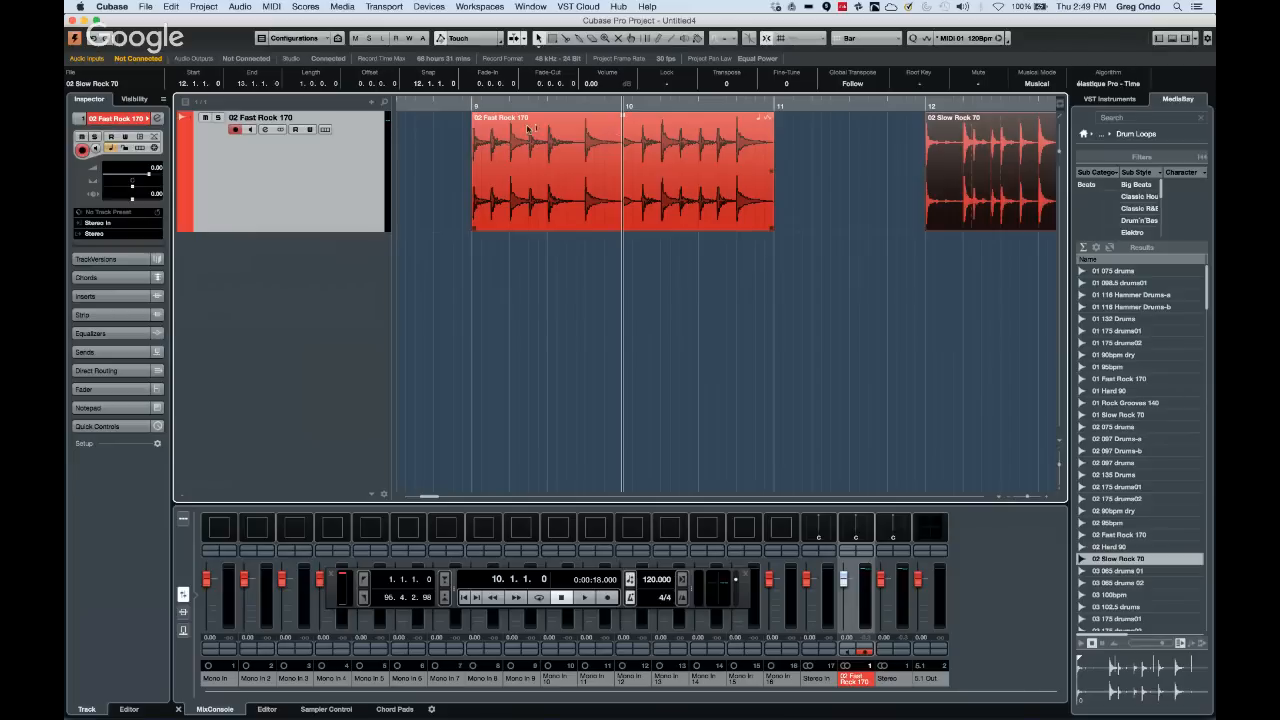
Repeat the 02 Slow Rock 70 event back to back from bar 13 to beyond bar 20
left_click_drag(550, 104, 535, 42)
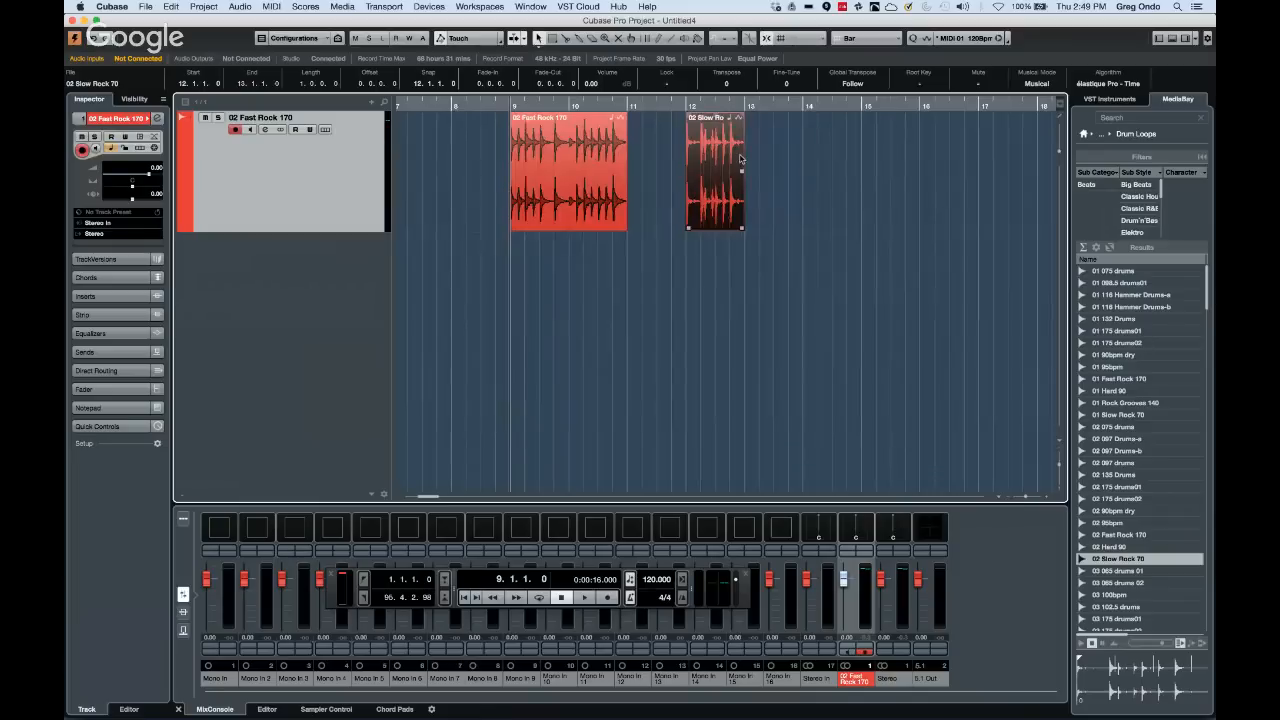
left_click_drag(738, 114, 735, 191)
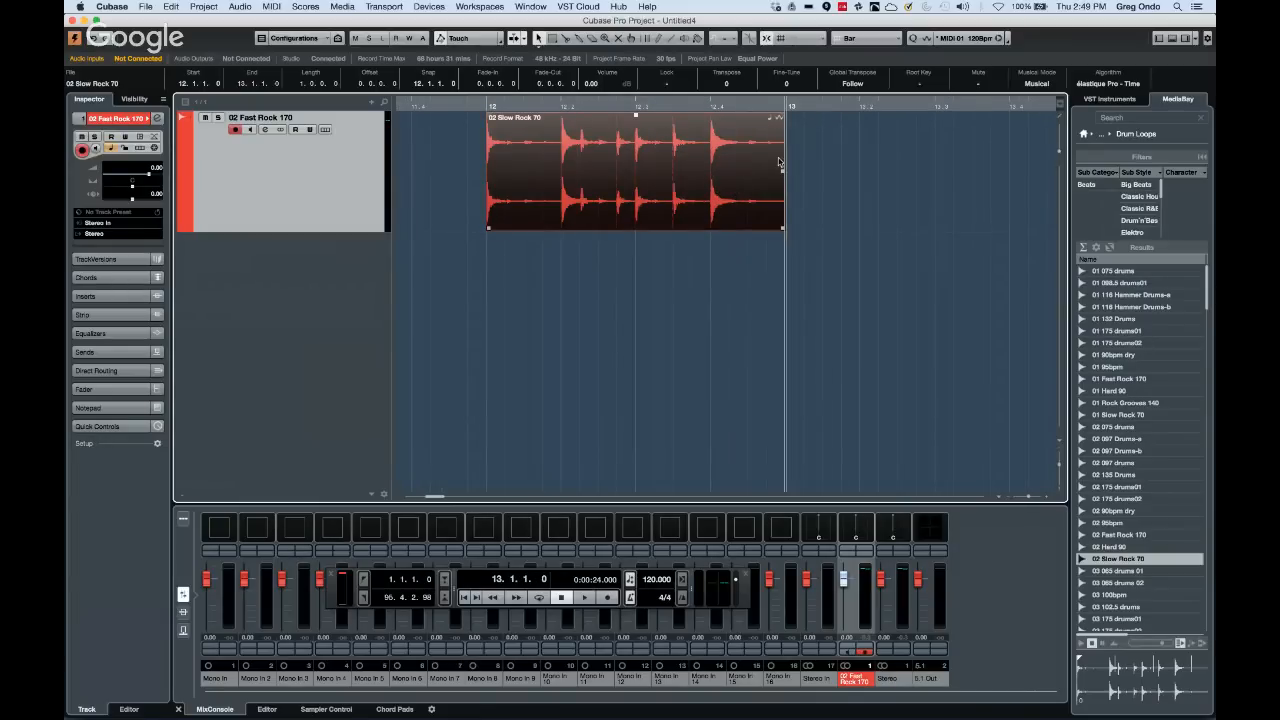
left_click_drag(608, 106, 604, 58)
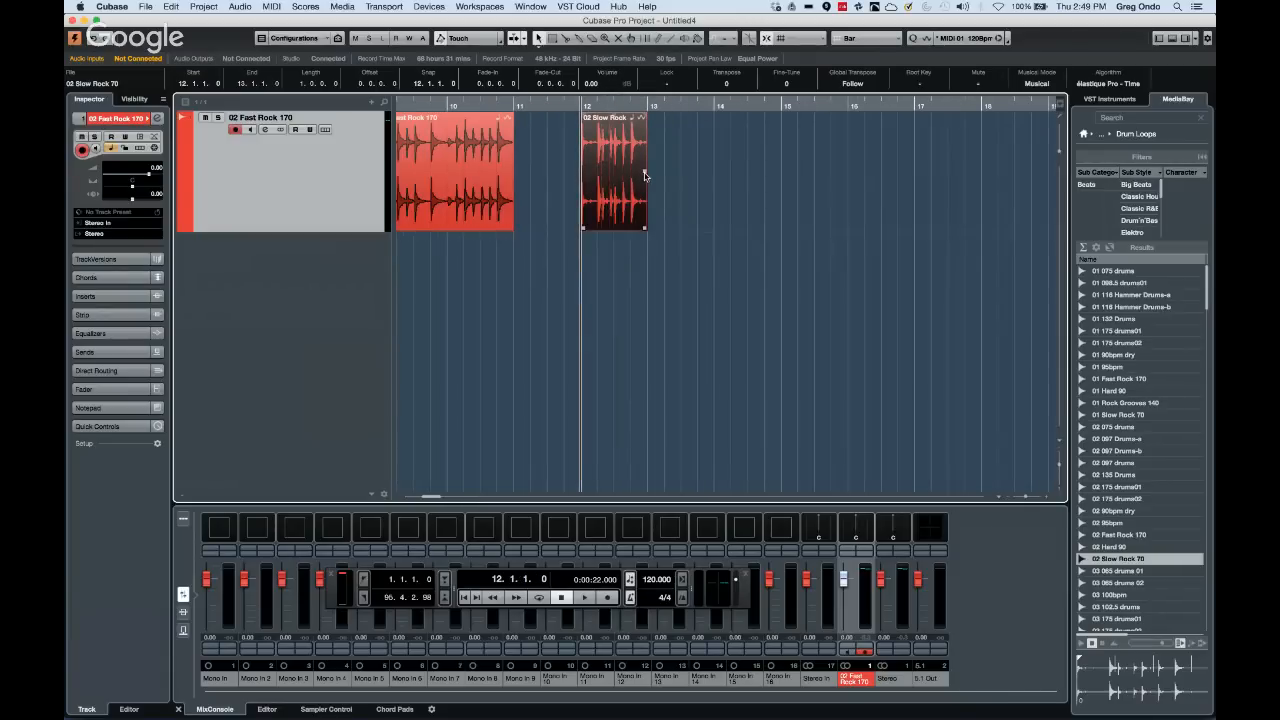
left_click_drag(645, 176, 1079, 204)
left_click_drag(443, 97, 369, 97)
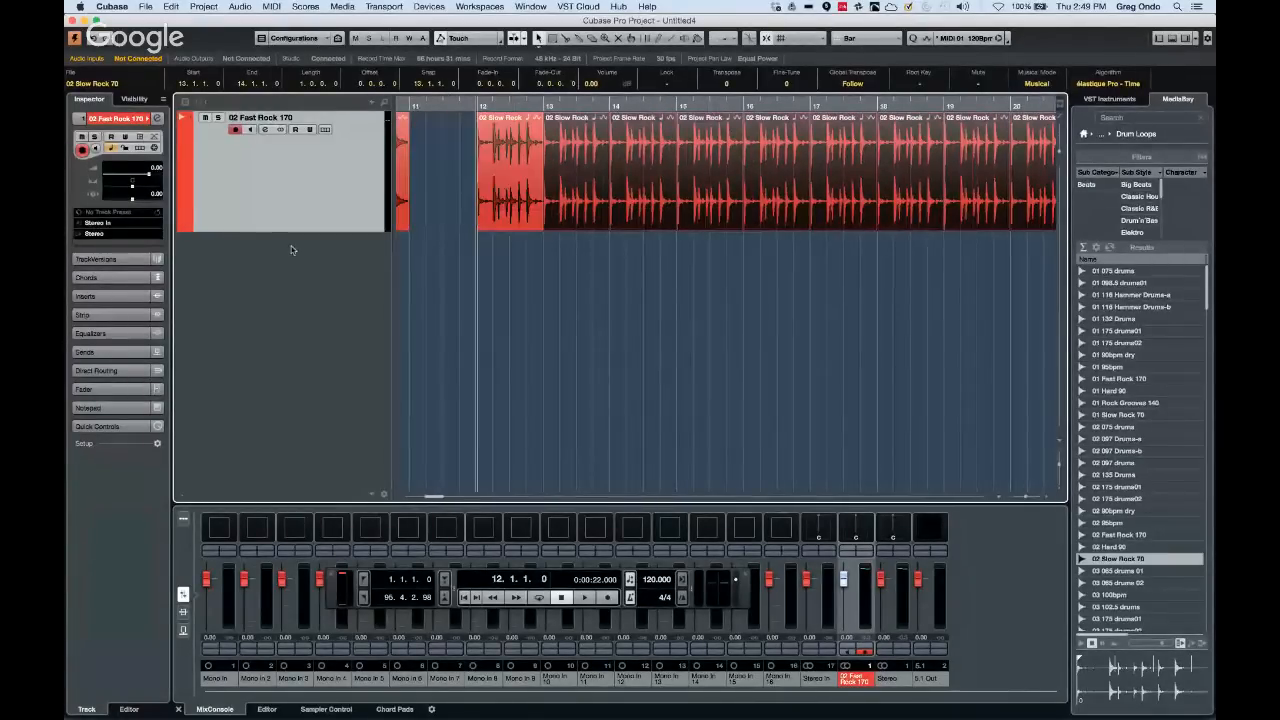
Add a tempo track below the 02 Fast Rock 170 track
right_click(291, 250)
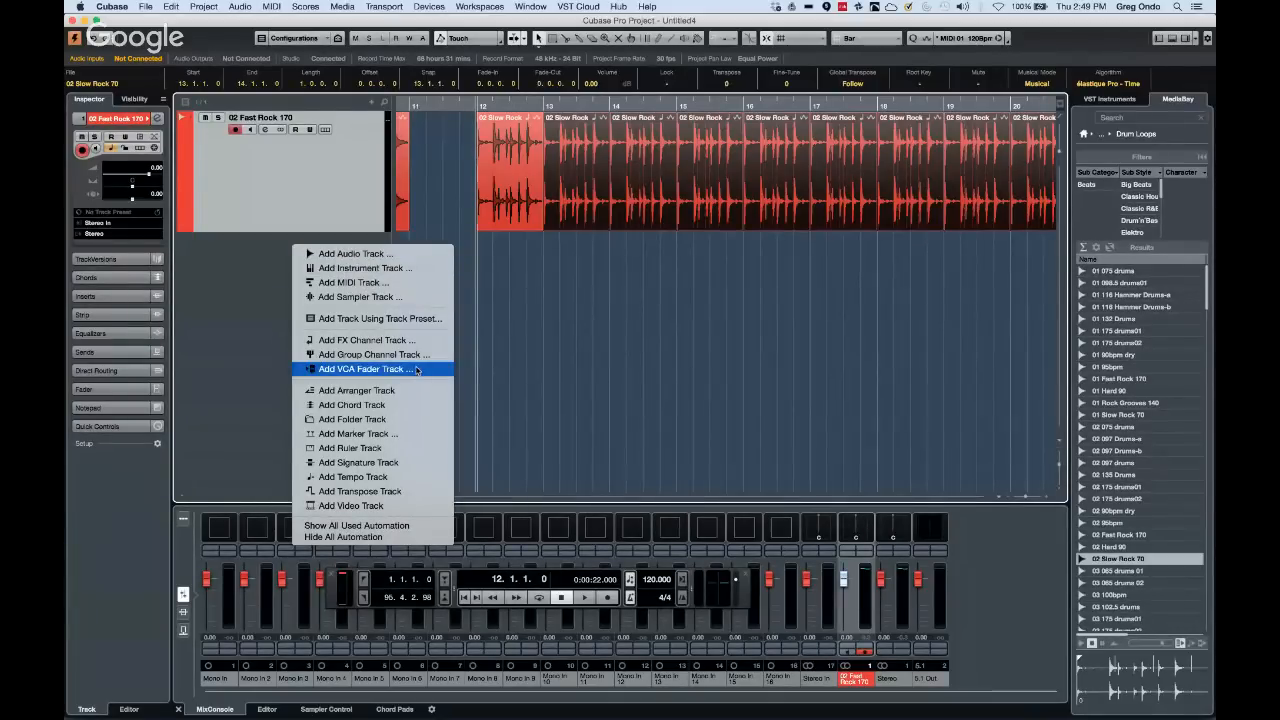
left_click(421, 483)
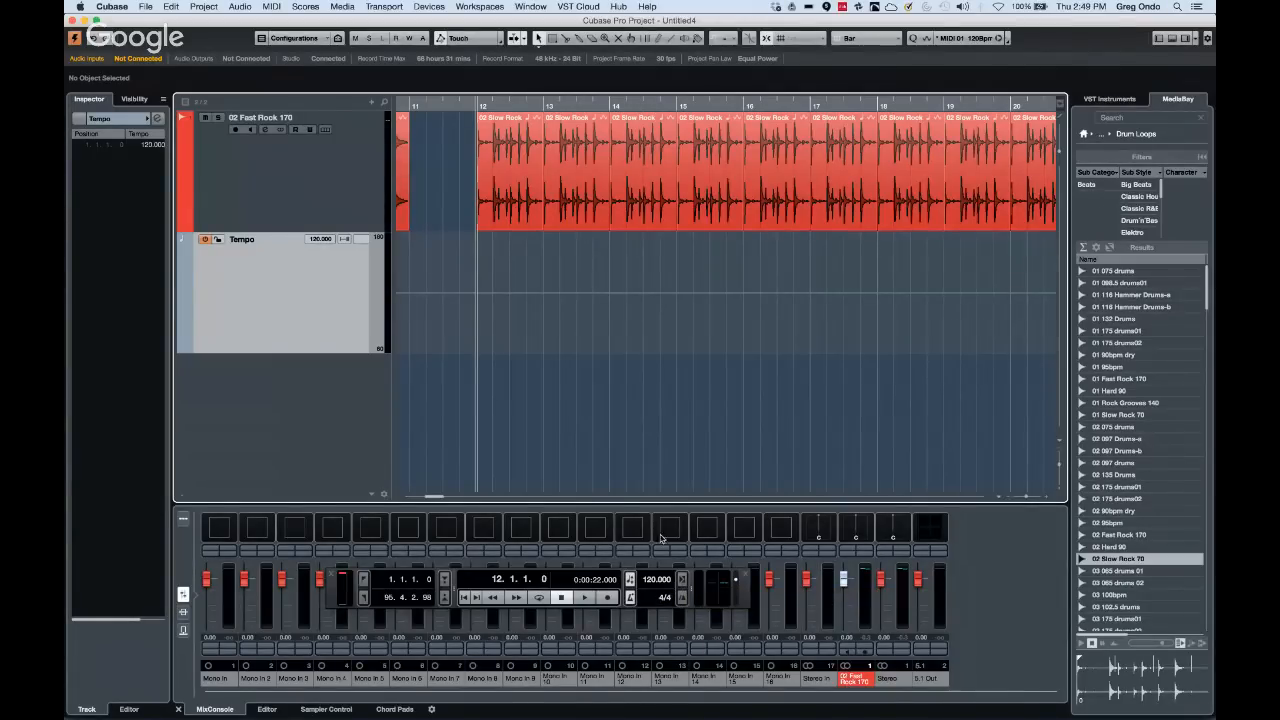
left_click(684, 580)
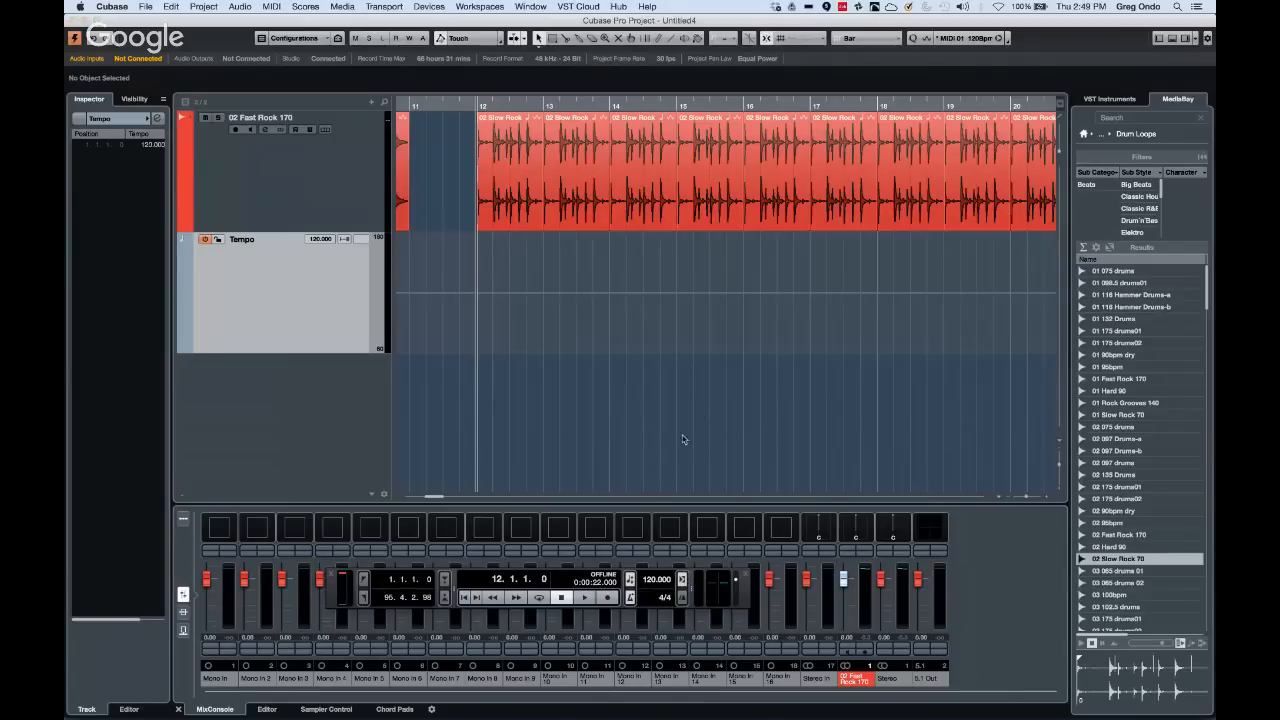
right_click(583, 306)
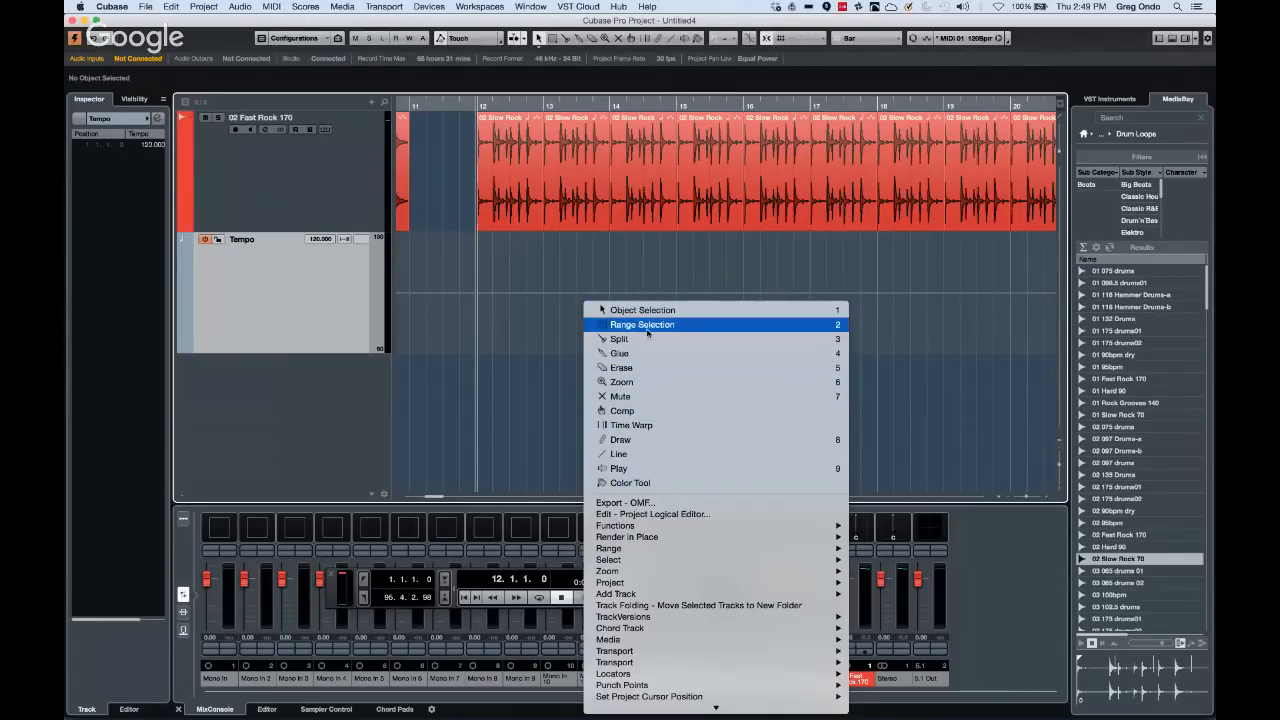
left_click(620, 453)
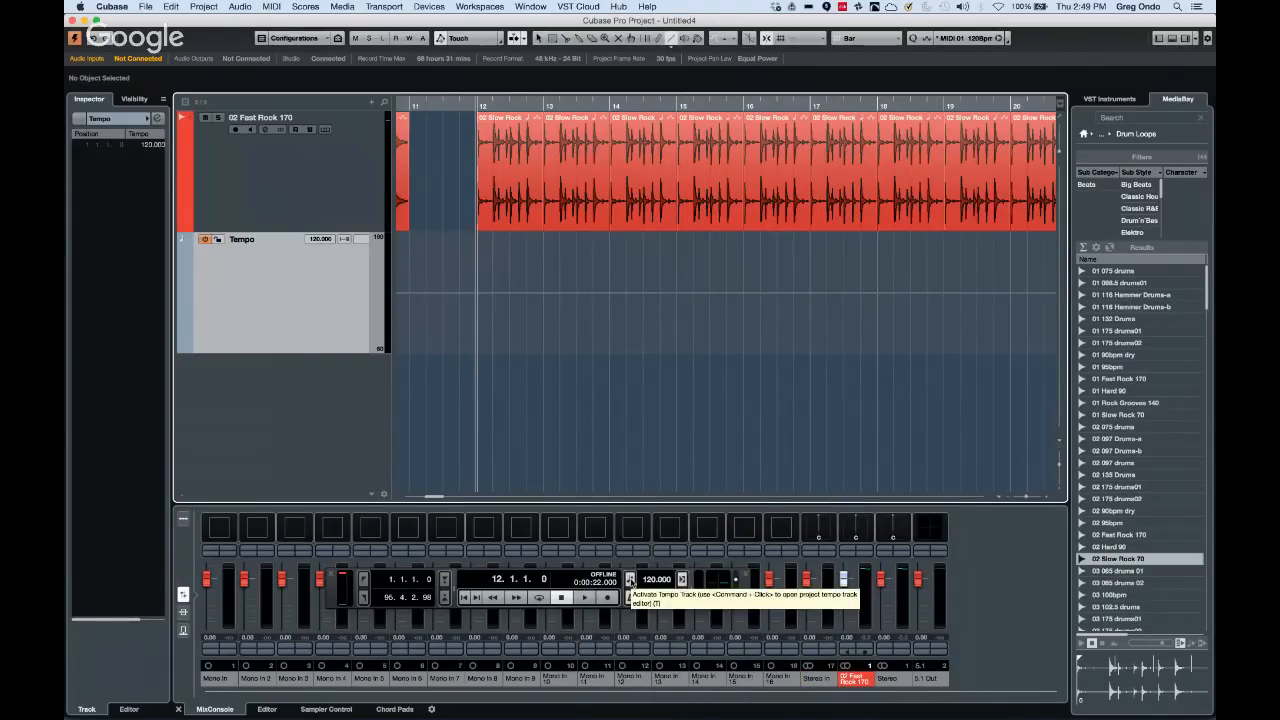
left_click(630, 581)
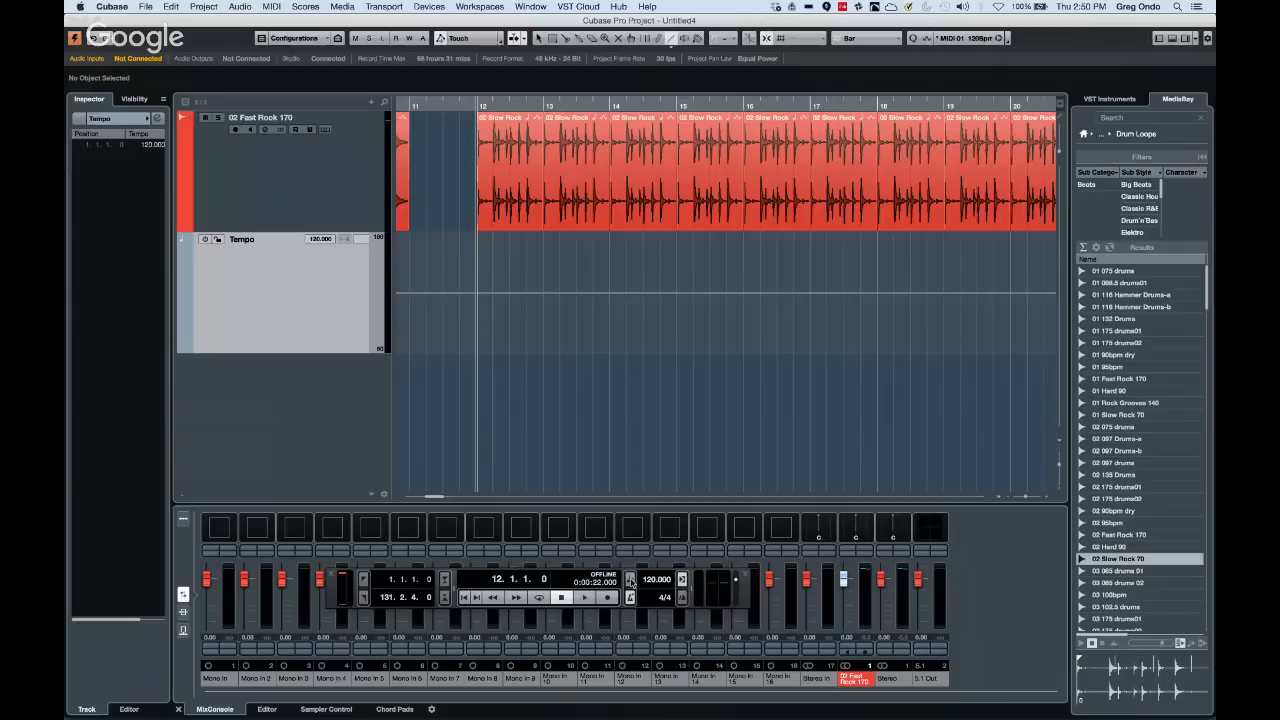
Draw tempo jumps of 142 at bar 15 and 127 at bar 16, plus a freehand rise from mid-bar 16 to almost bar 19
right_click(618, 256)
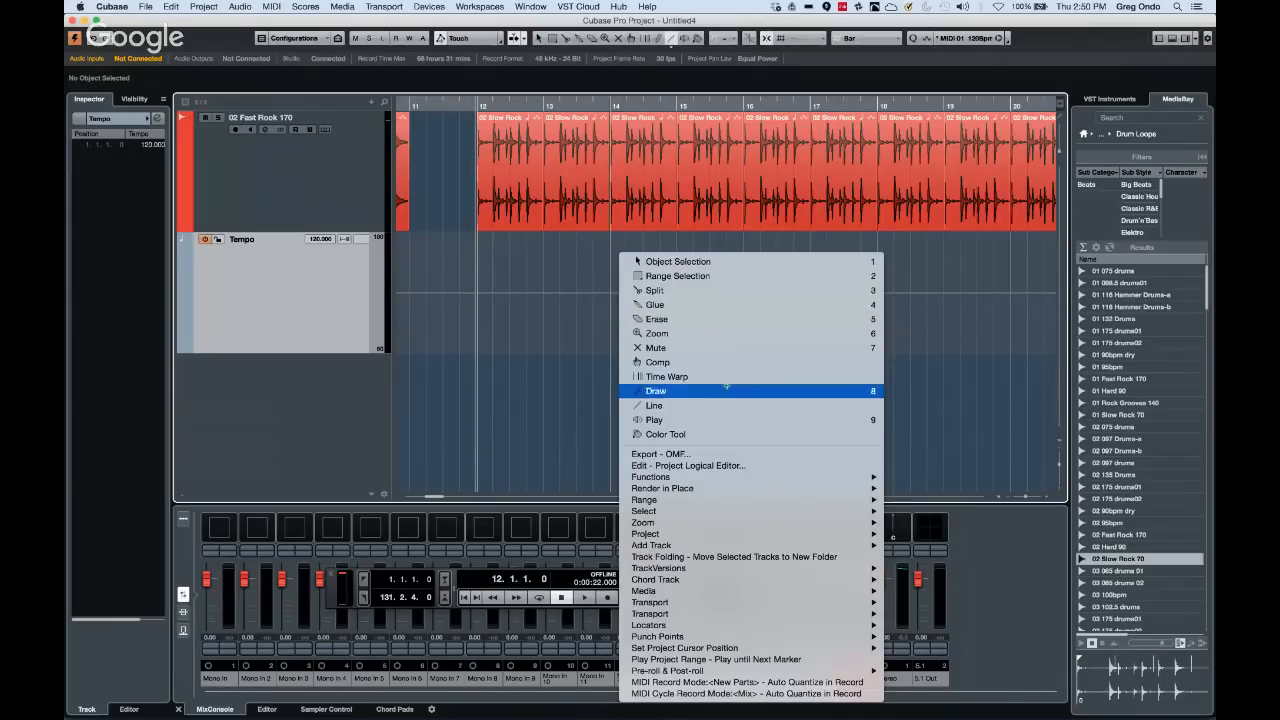
left_click(690, 391)
left_click(676, 296)
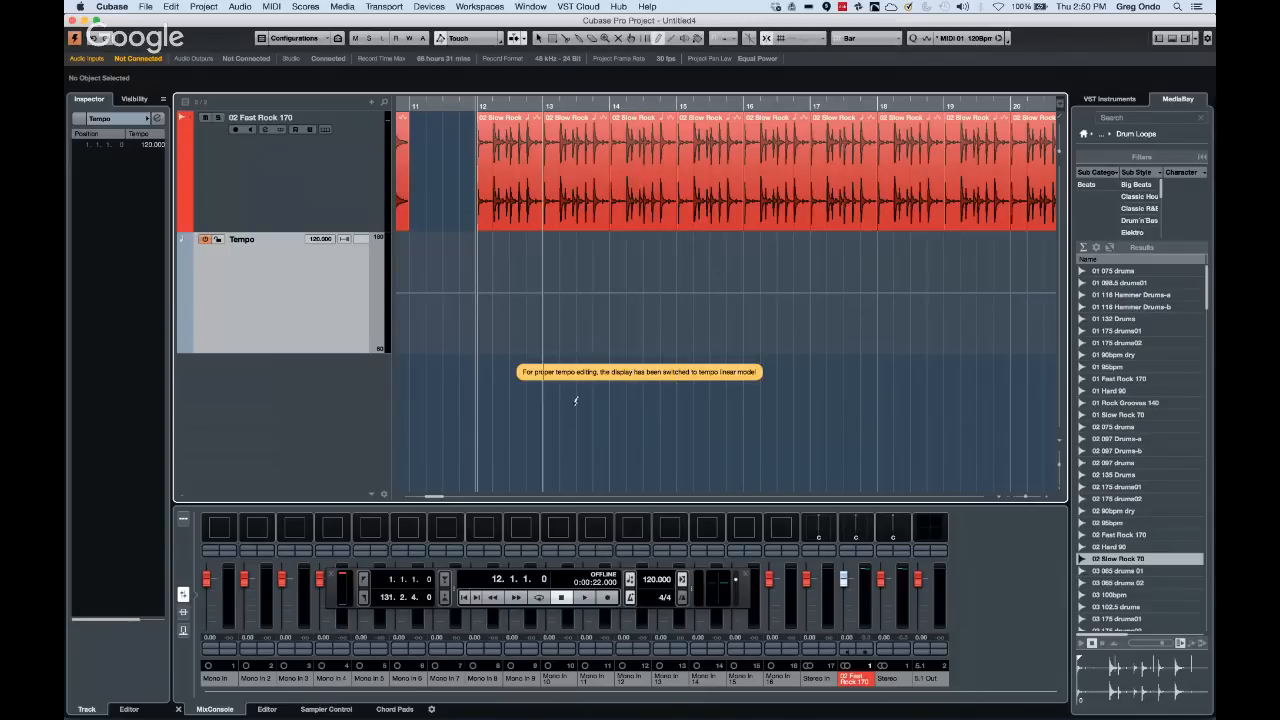
left_click(695, 285)
left_click(734, 268)
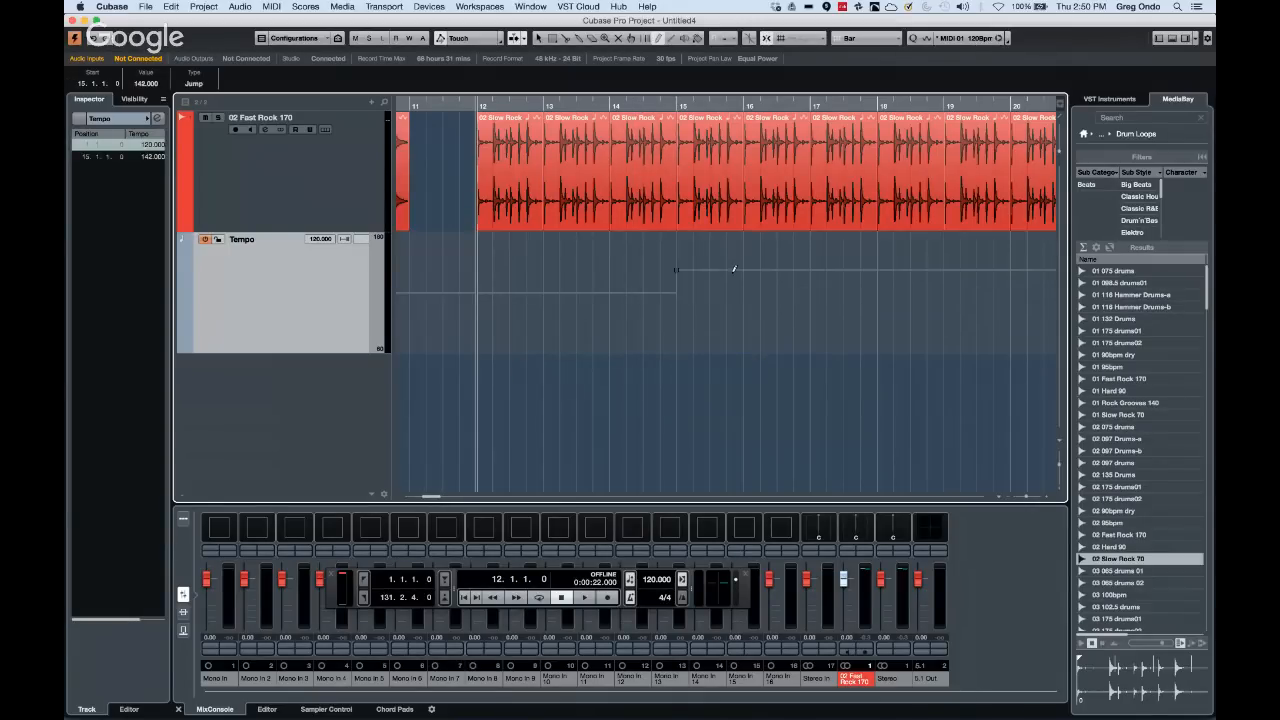
left_click(771, 284)
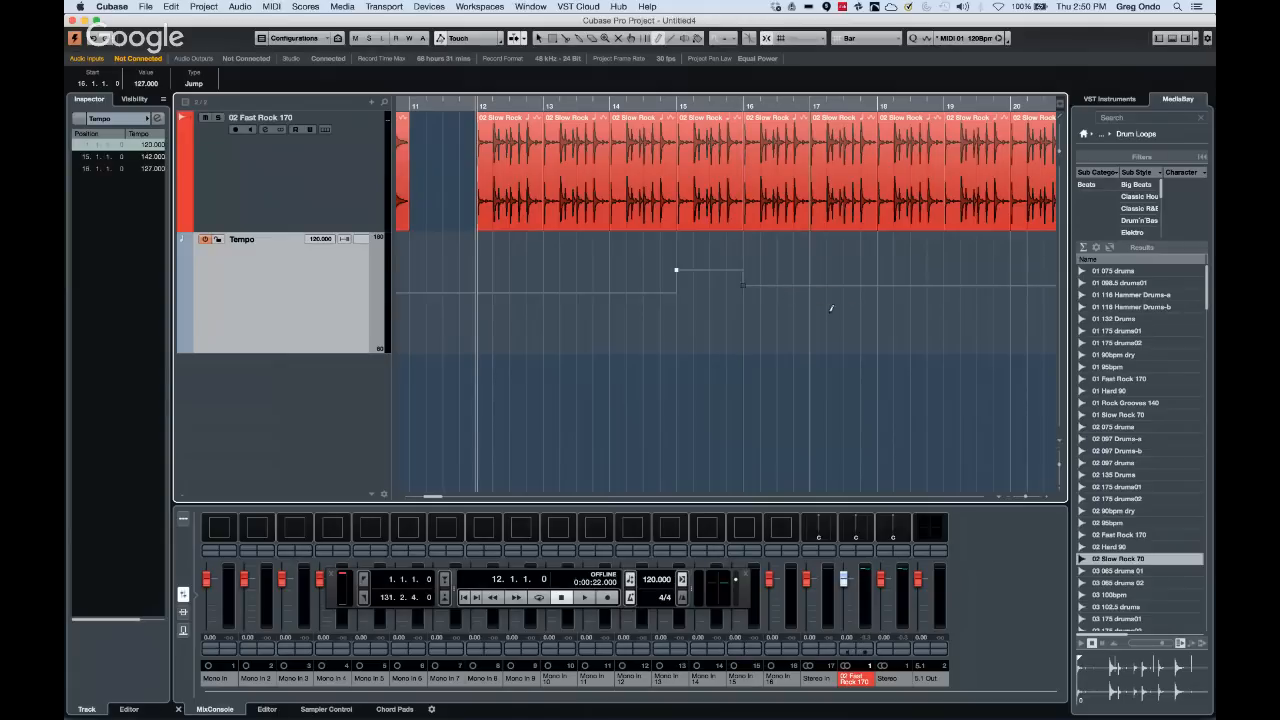
left_click(809, 317)
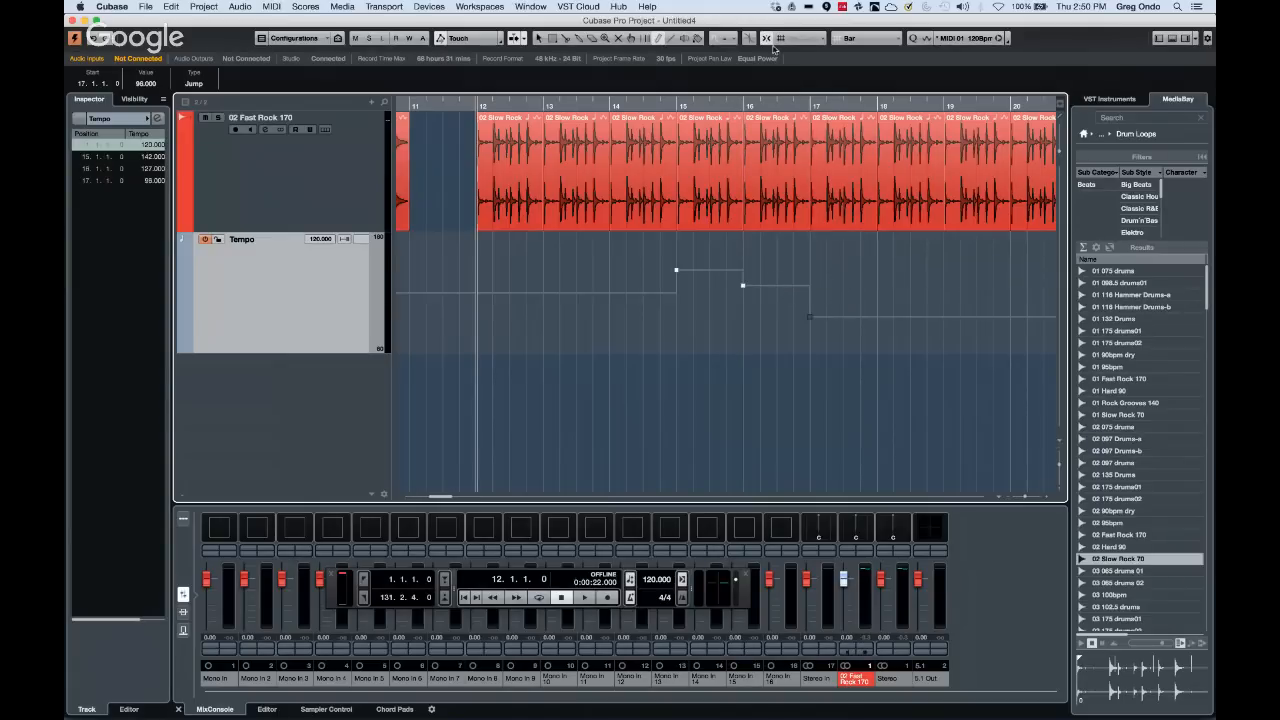
mouse_move(788, 311)
left_mouse_down()
mouse_move(920, 271)
mouse_move(930, 245)
left_mouse_up()
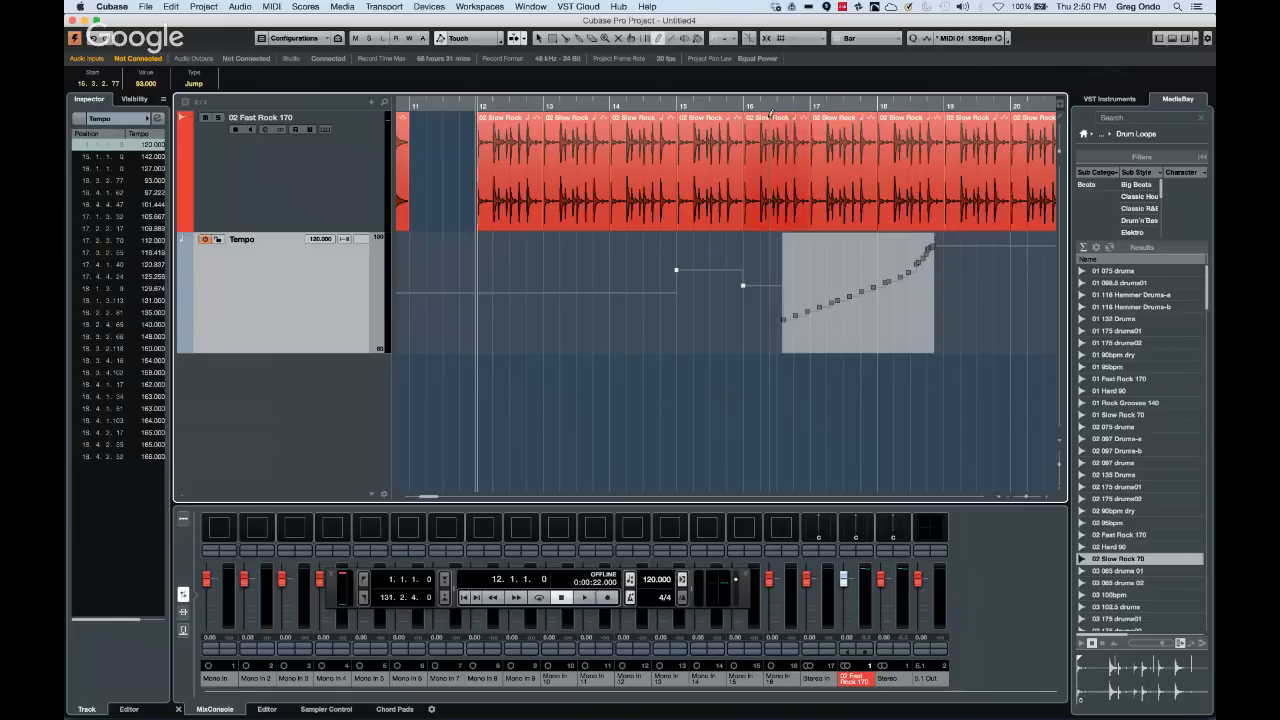
Play the loops from about the second beat of bar 16 through the rising tempo curve, stopping after bar 19
left_click(688, 104)
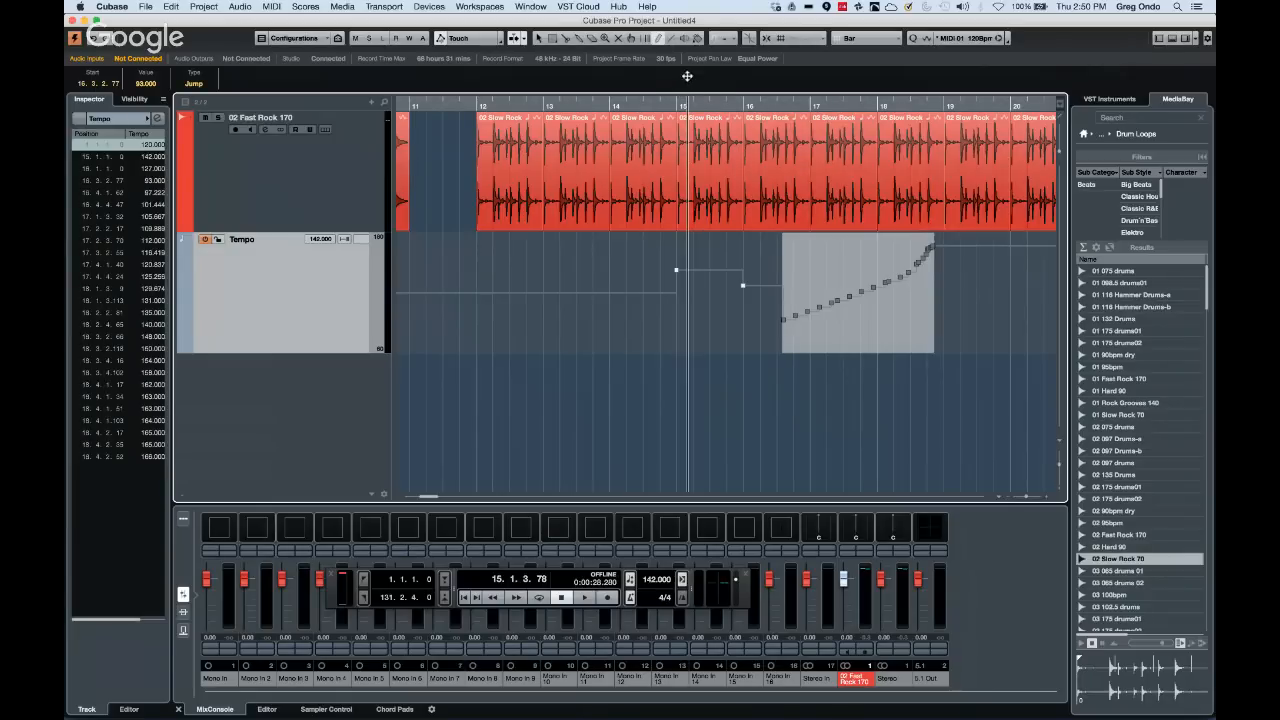
left_click_drag(687, 76, 692, 65)
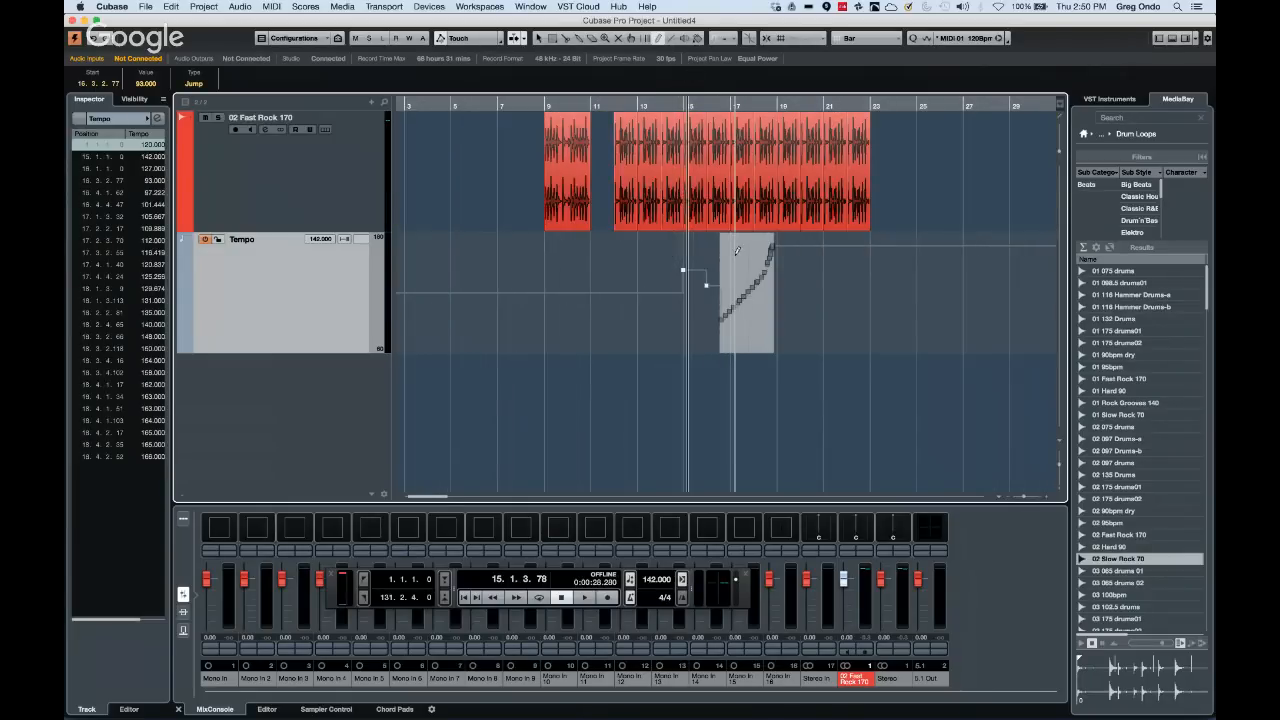
right_click(737, 250)
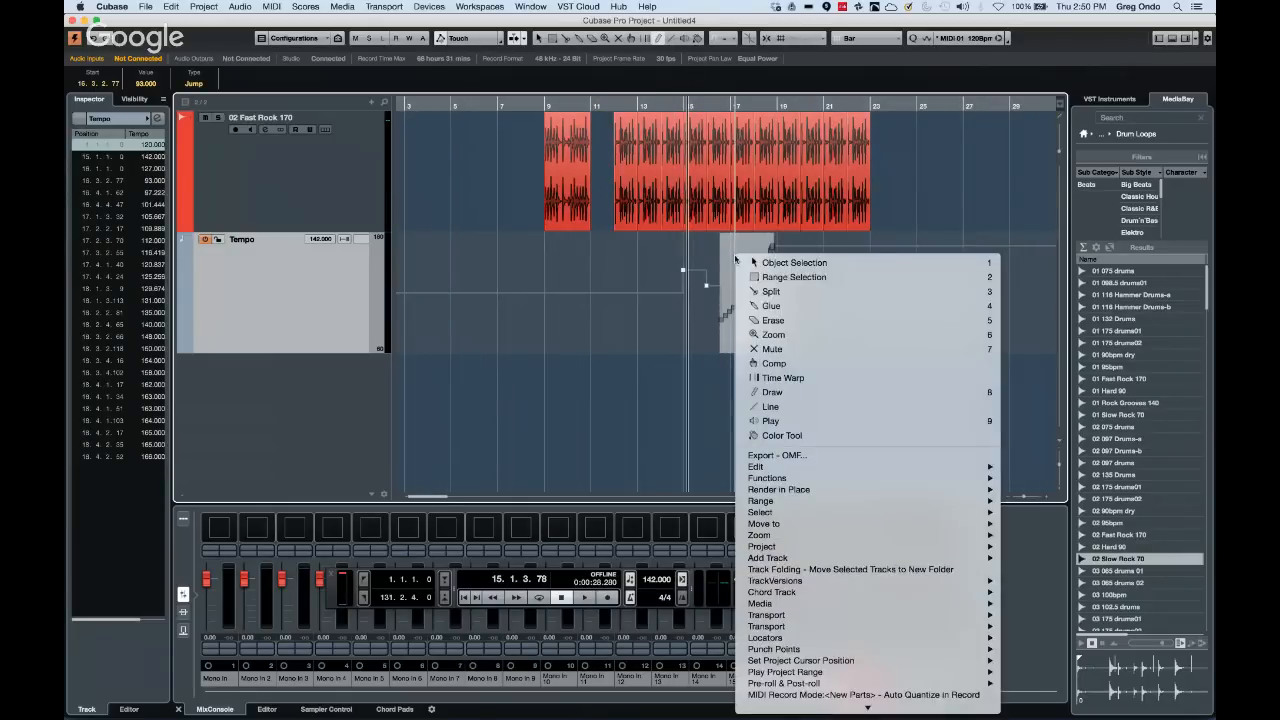
left_click(770, 407)
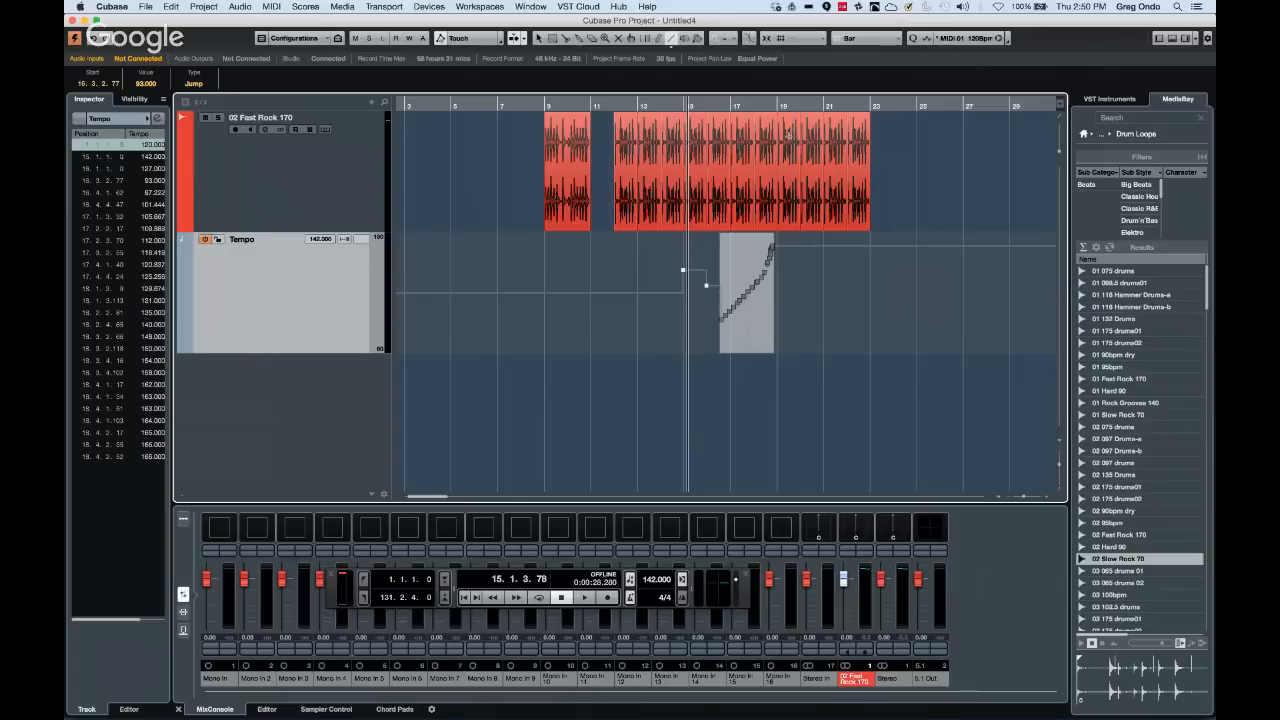
left_click(718, 107)
left_click_drag(718, 107, 715, 107)
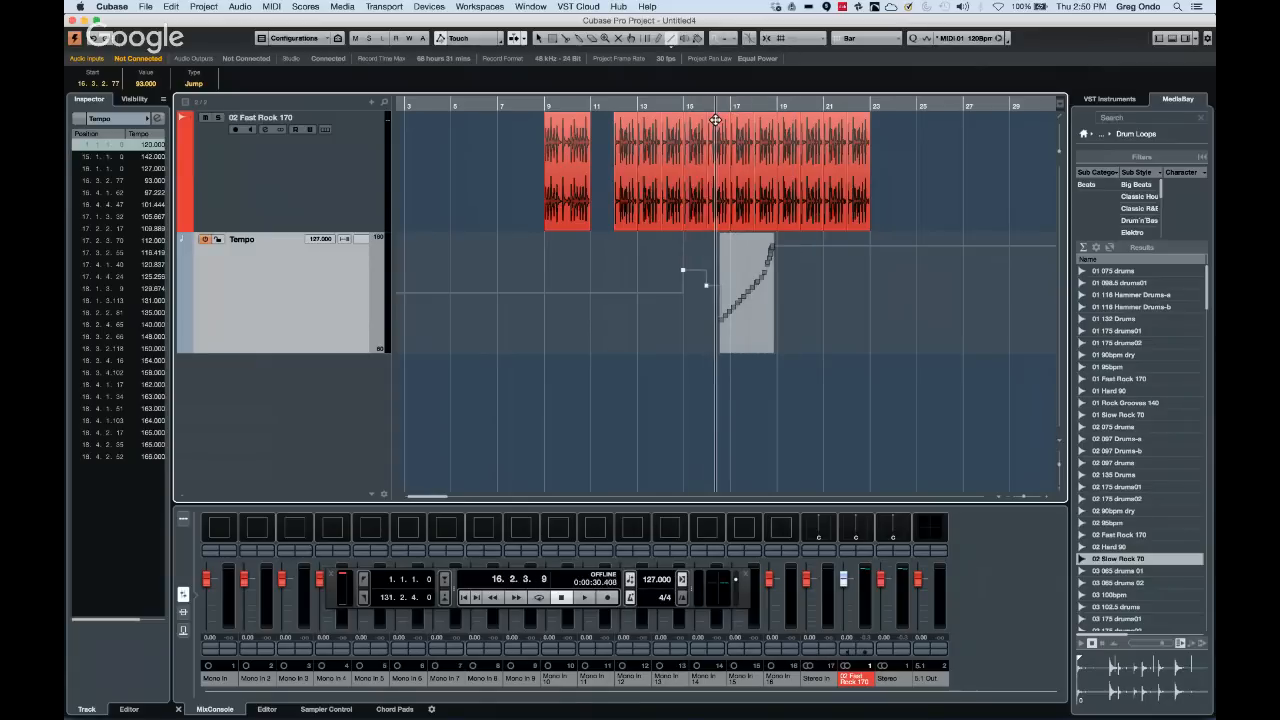
key("h")
key("h")
key("space")
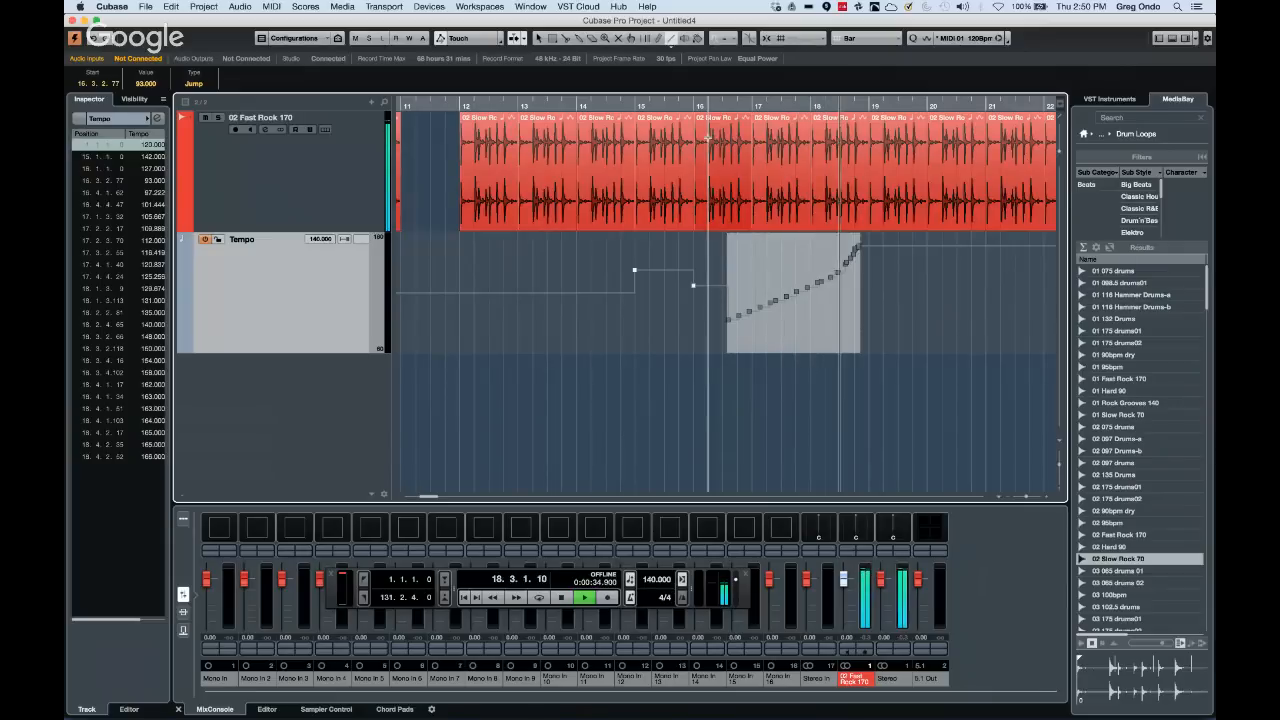
key("space")
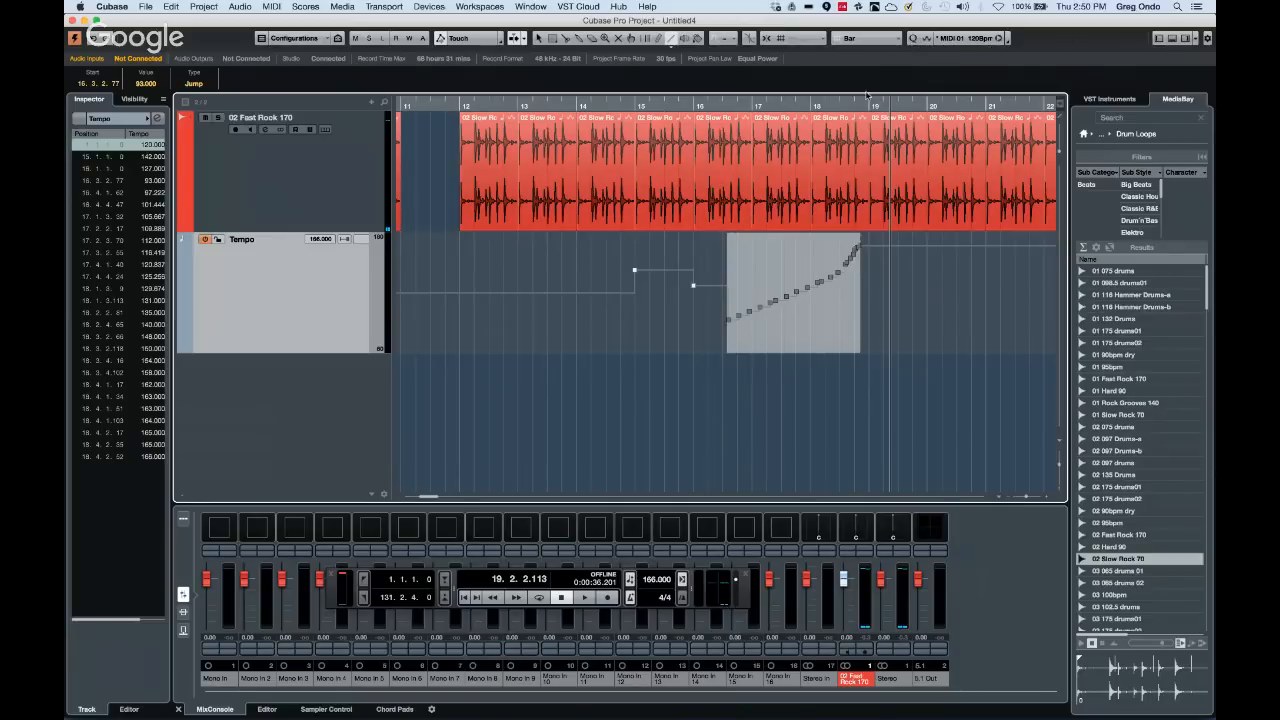
Select the 02 Slow Rock 70 event at bar 12 and view its stretch algorithm choices without changing them
right_click(801, 145)
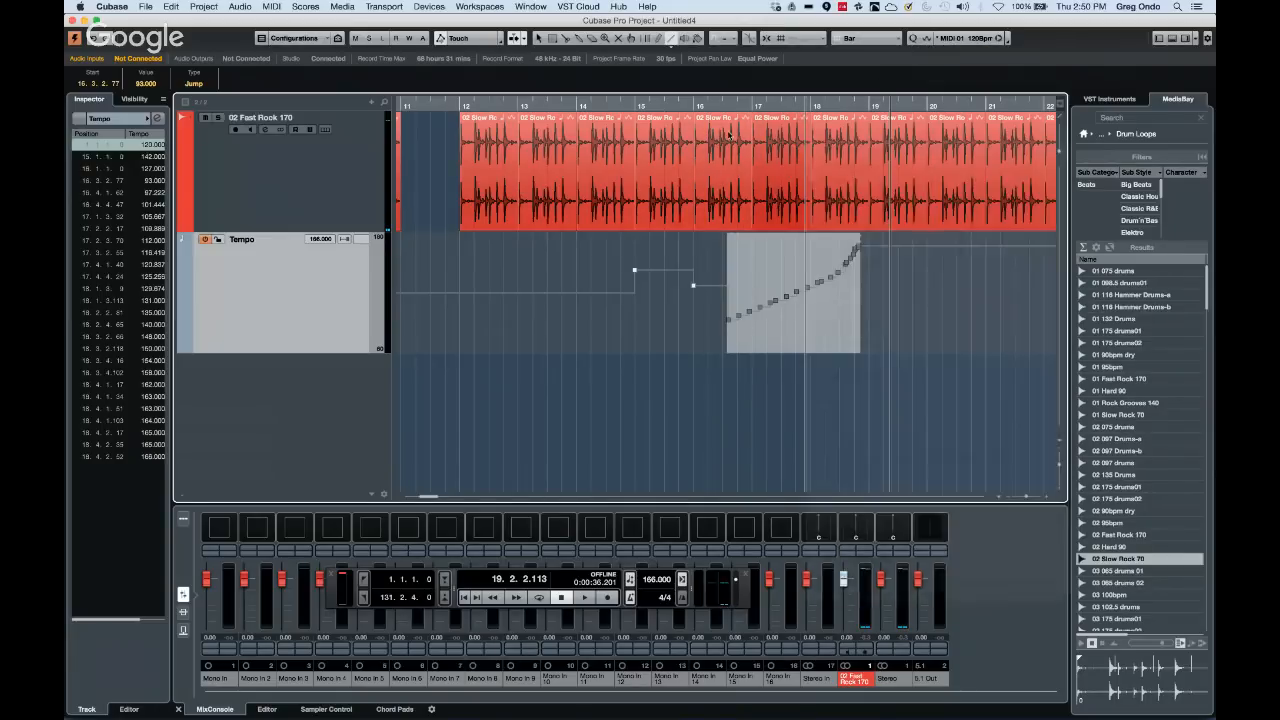
left_click(830, 133)
left_click(507, 145)
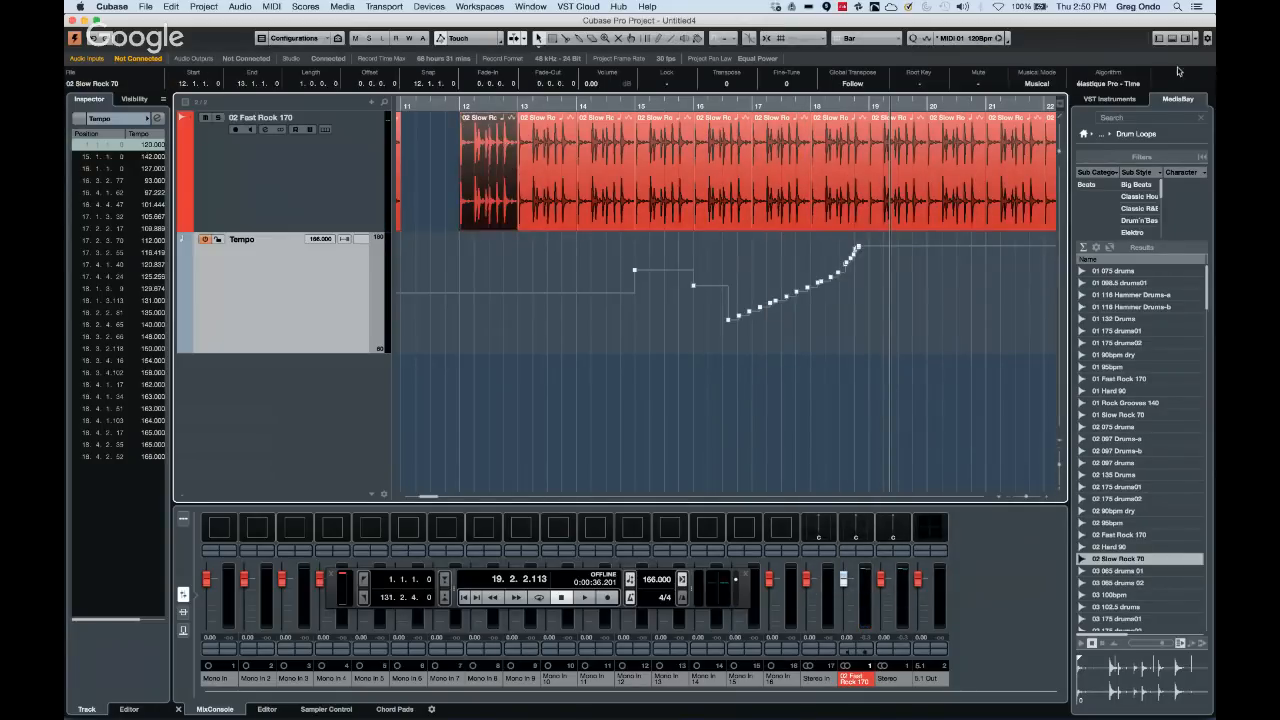
left_click(1125, 82)
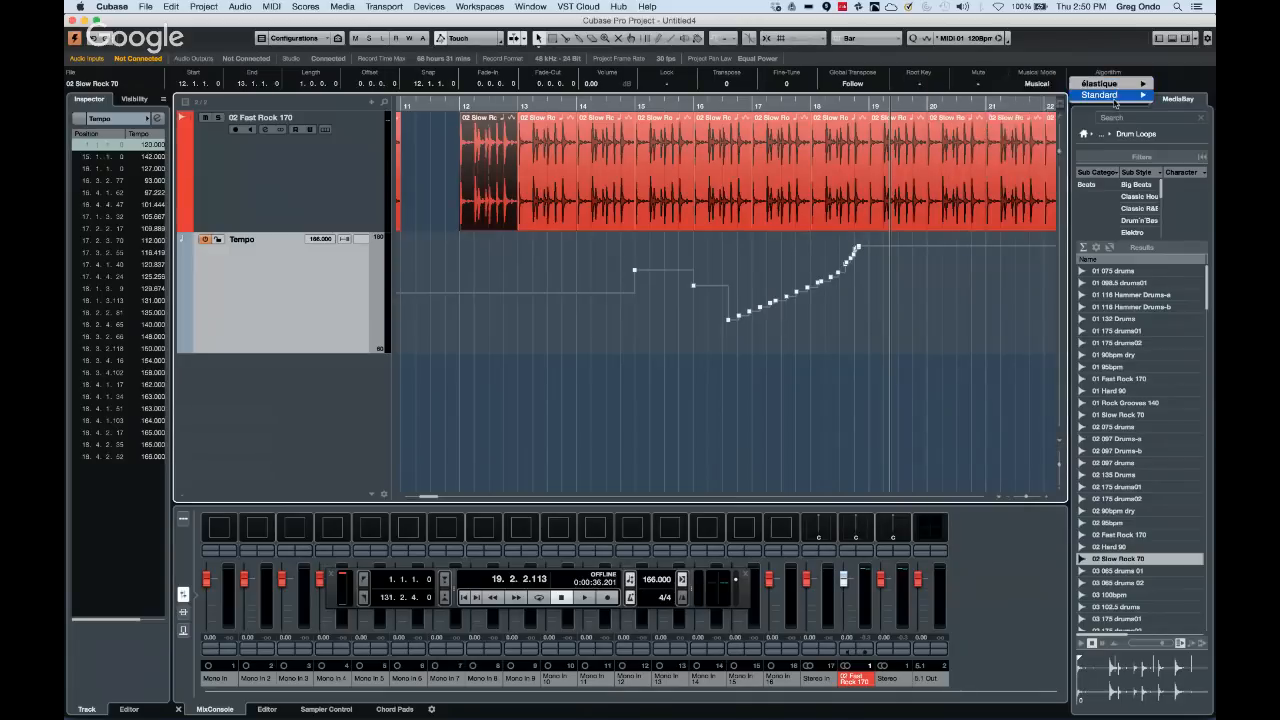
mouse_move(1115, 101)
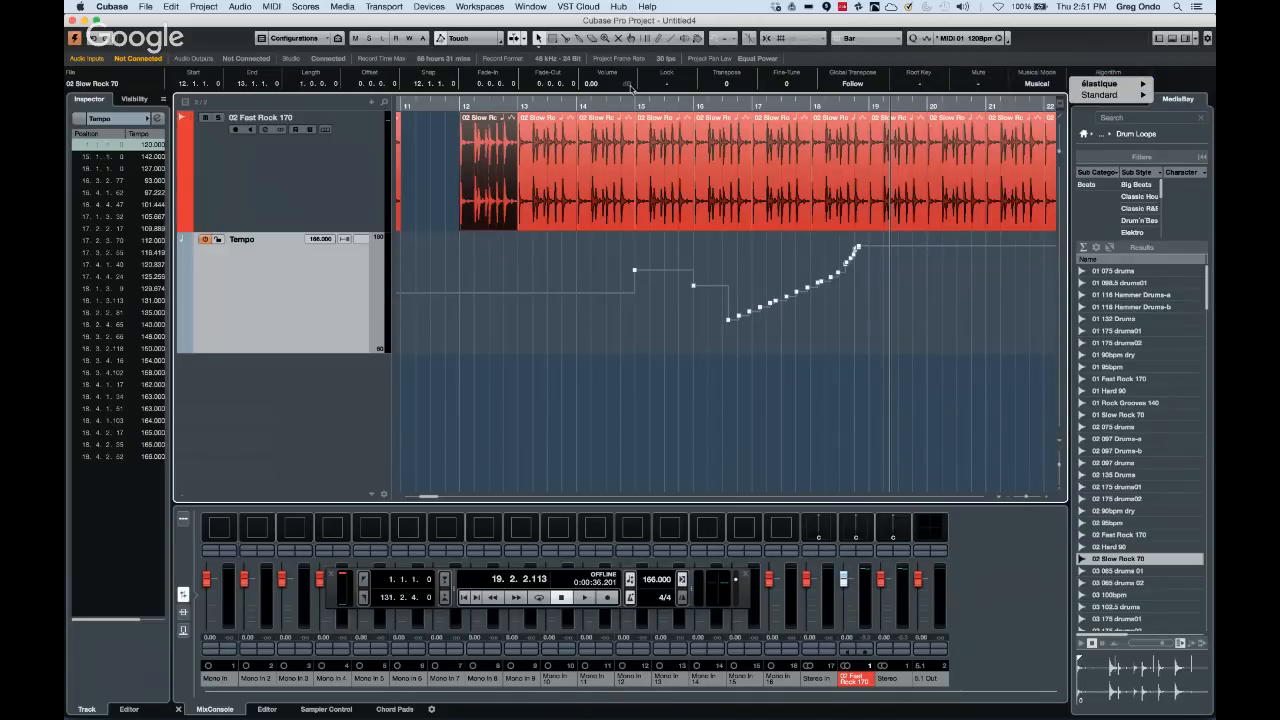
left_click(184, 231)
Show the Volume automation lane of the 02 Fast Rock 170 track, try a freehand curve from about bar 14 to 16, and undo it
left_click(183, 227)
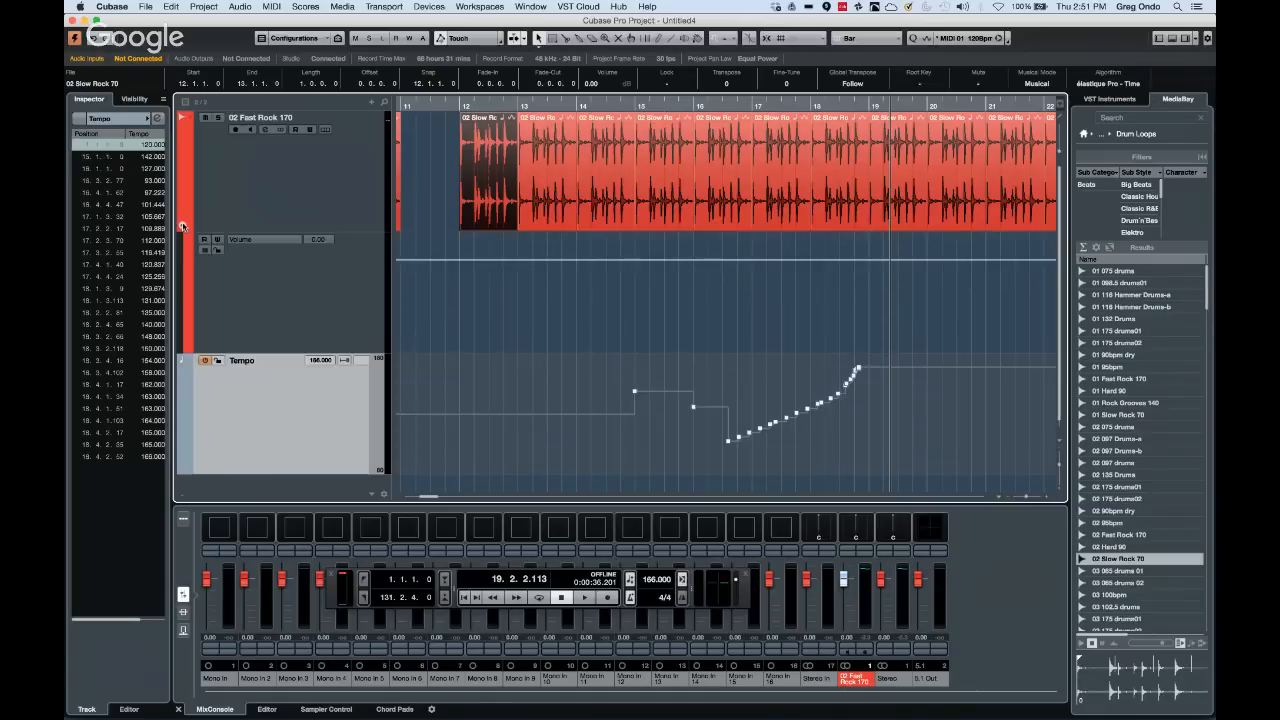
right_click(654, 290)
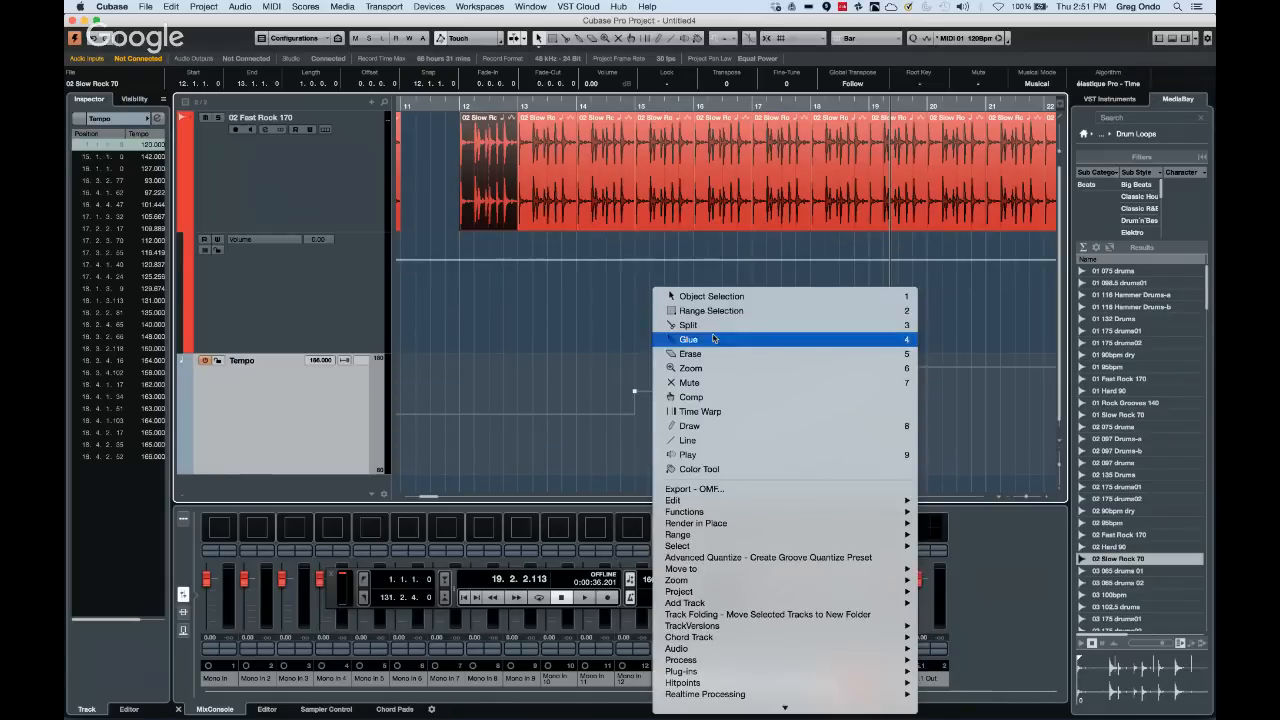
left_click(721, 440)
mouse_move(590, 260)
left_mouse_down()
mouse_move(657, 286)
mouse_move(705, 277)
mouse_move(777, 308)
mouse_move(802, 273)
left_mouse_up()
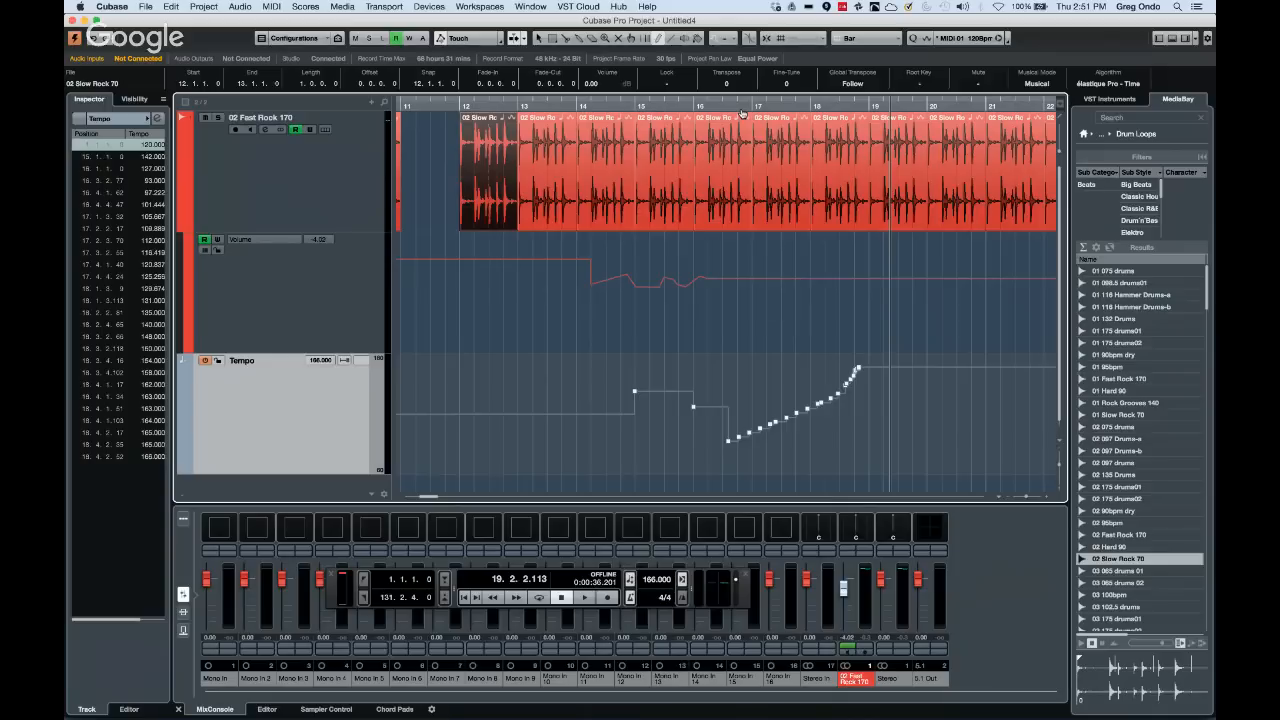
key("super+z")
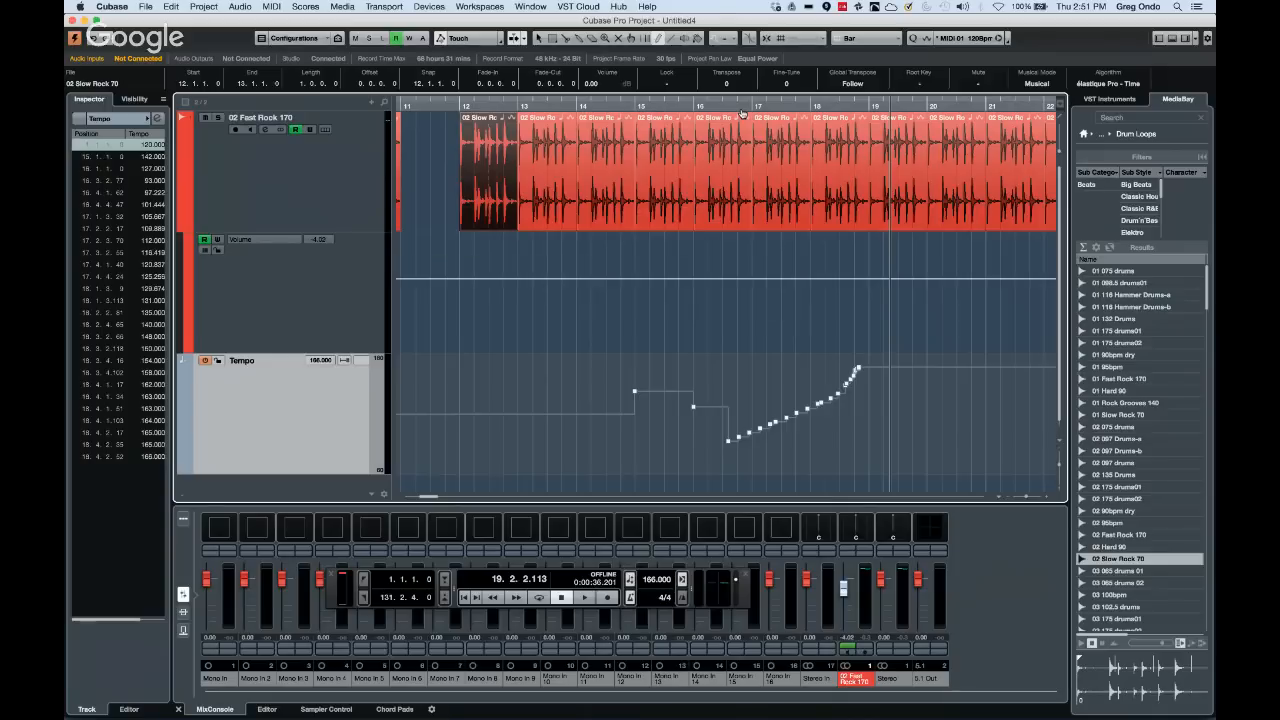
Draw a Sine-shaped volume automation curve from just before bar 15 to about the middle of bar 19
left_click(669, 44)
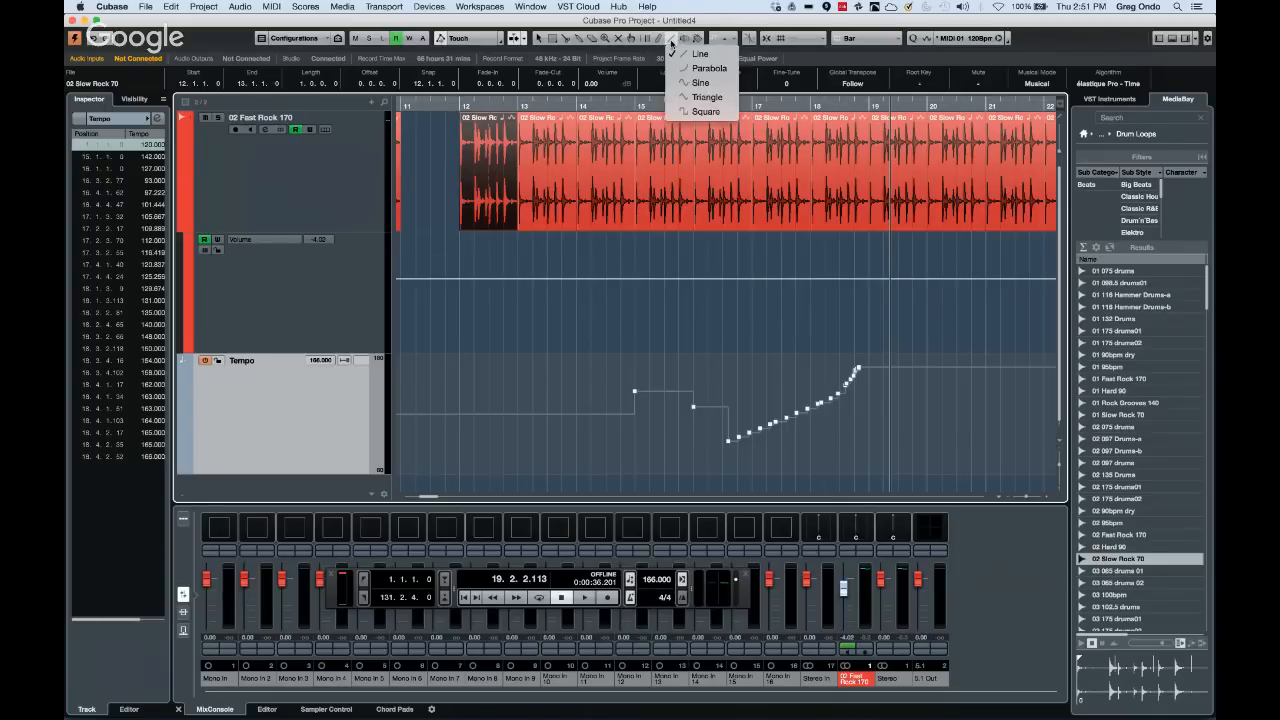
left_click(712, 84)
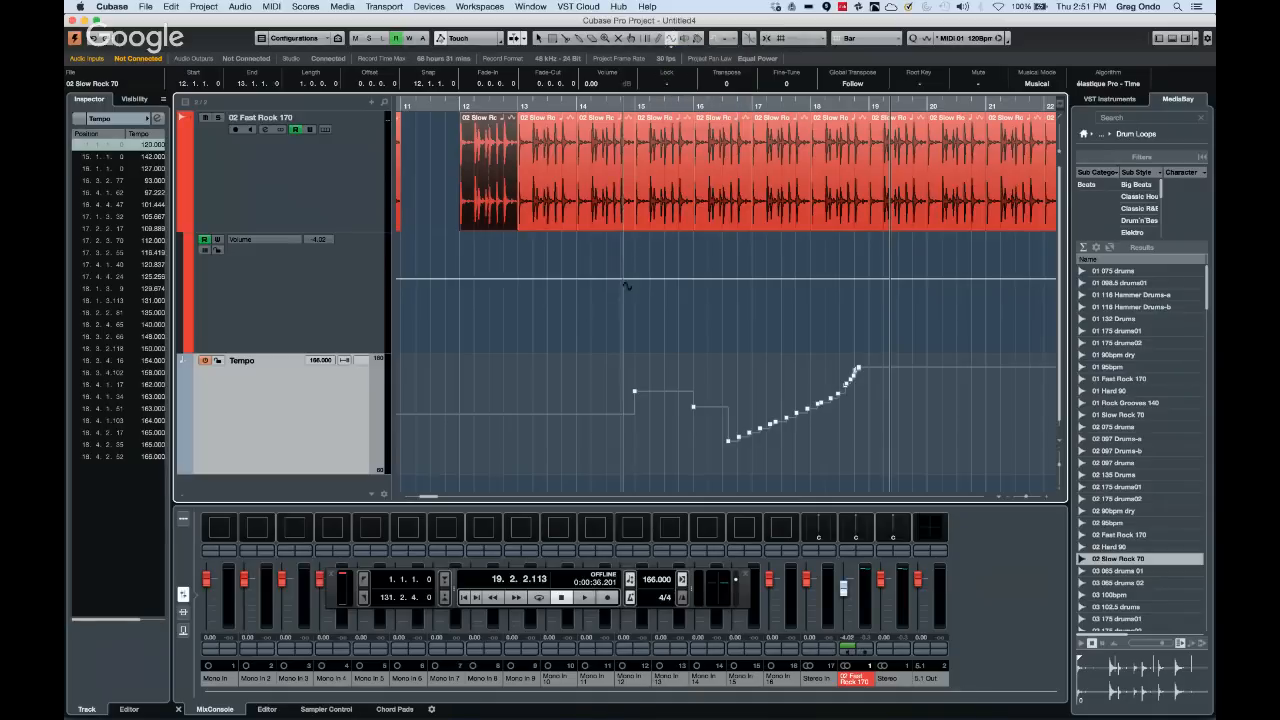
mouse_move(624, 284)
left_mouse_down()
mouse_move(674, 286)
mouse_move(730, 252)
mouse_move(806, 282)
mouse_move(724, 290)
mouse_move(684, 320)
mouse_move(842, 370)
mouse_move(901, 372)
left_mouse_up()
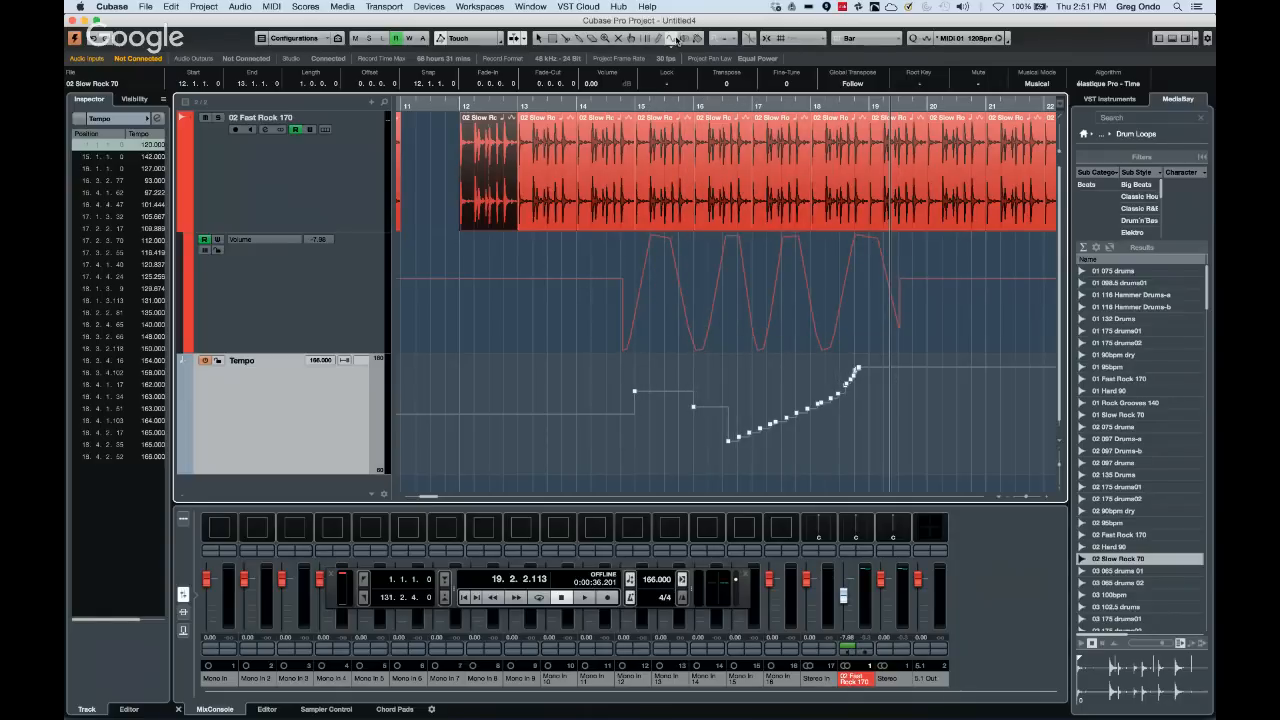
Try a Triangle-shaped volume automation curve over the sine curve, from about bar 17 to just past bar 20
left_click(673, 44)
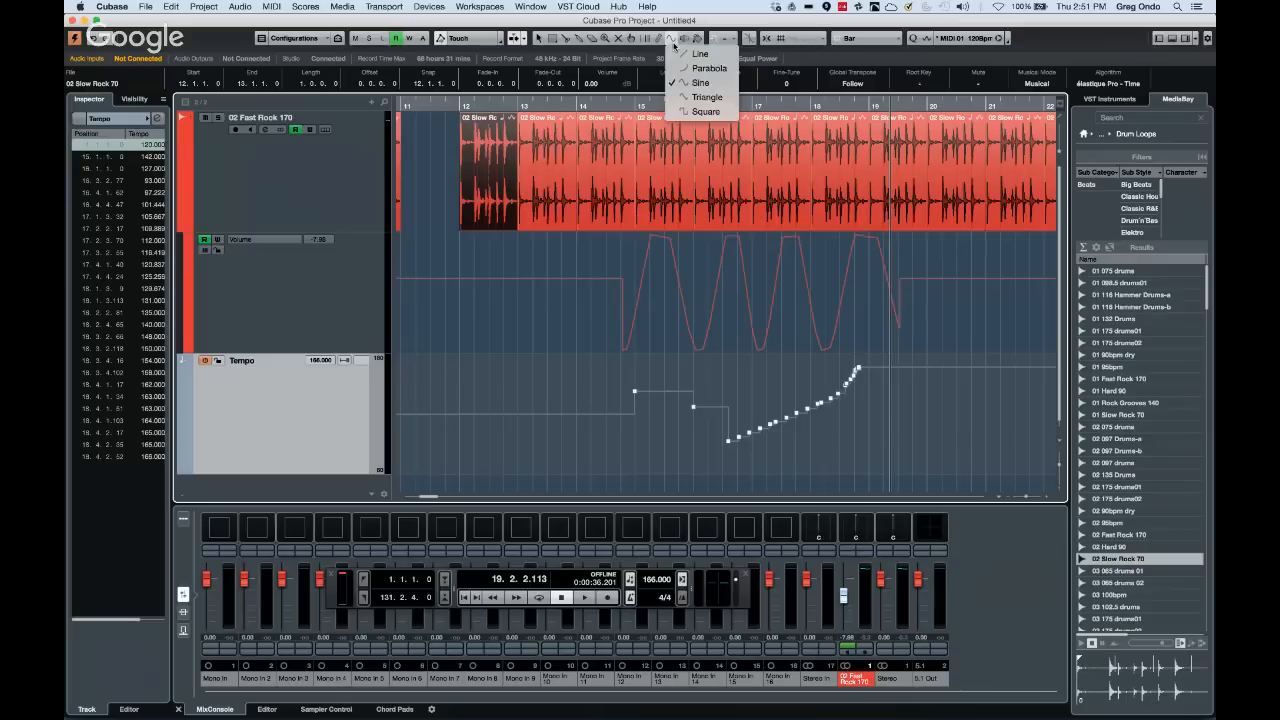
left_click(706, 96)
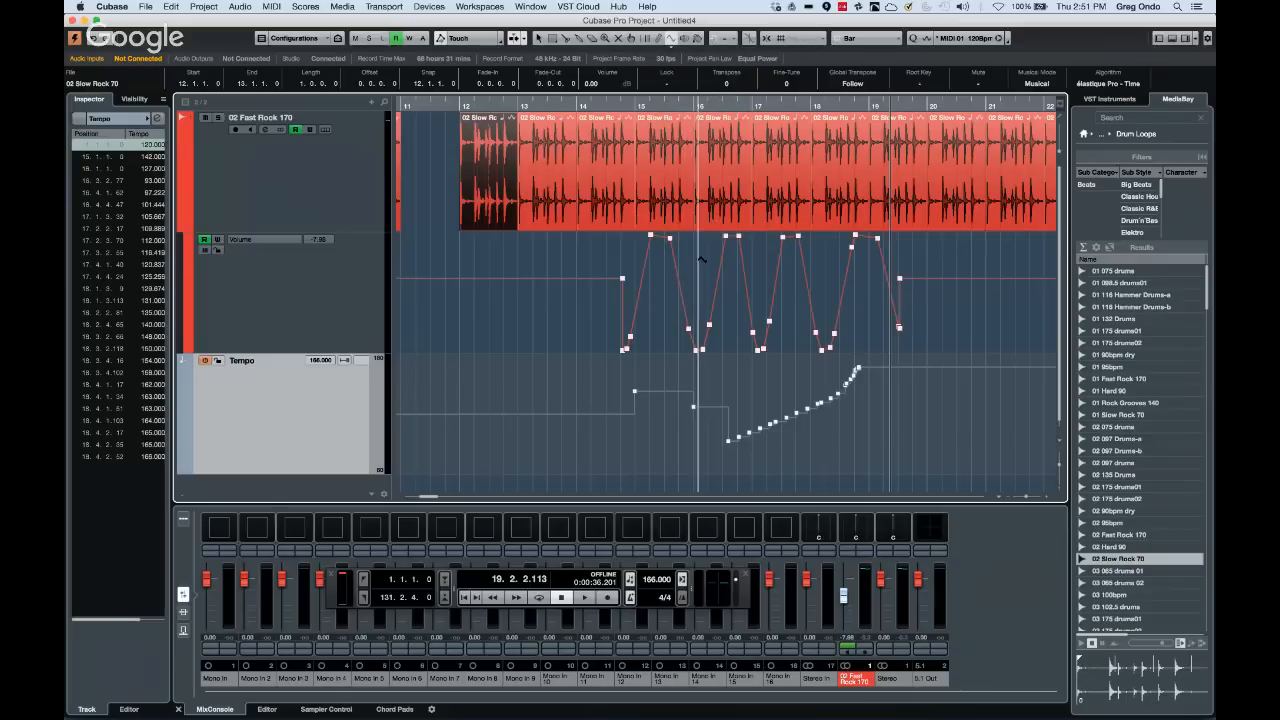
mouse_move(701, 254)
left_mouse_down()
mouse_move(827, 297)
mouse_move(766, 282)
mouse_move(852, 360)
mouse_move(886, 370)
mouse_move(866, 366)
mouse_move(866, 236)
mouse_move(960, 244)
left_mouse_up()
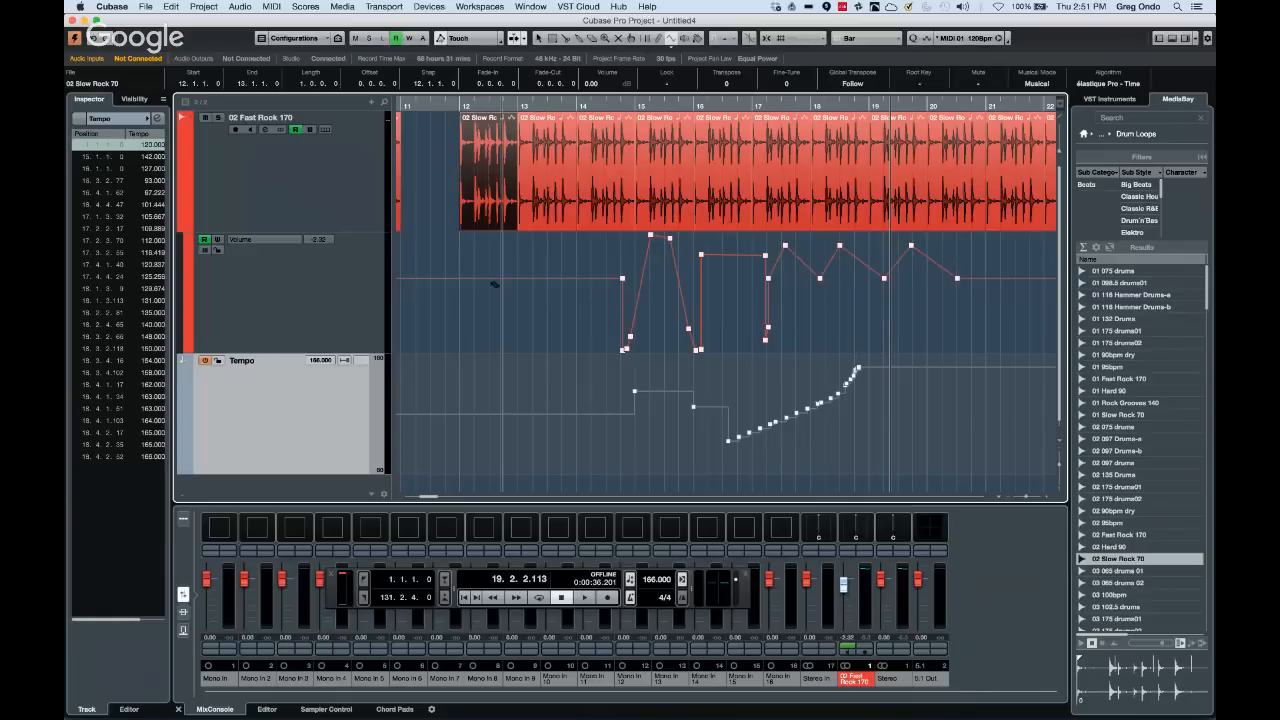
Try a rising Parabola volume automation curve from just before bar 17 to about bar 19
left_click(672, 40)
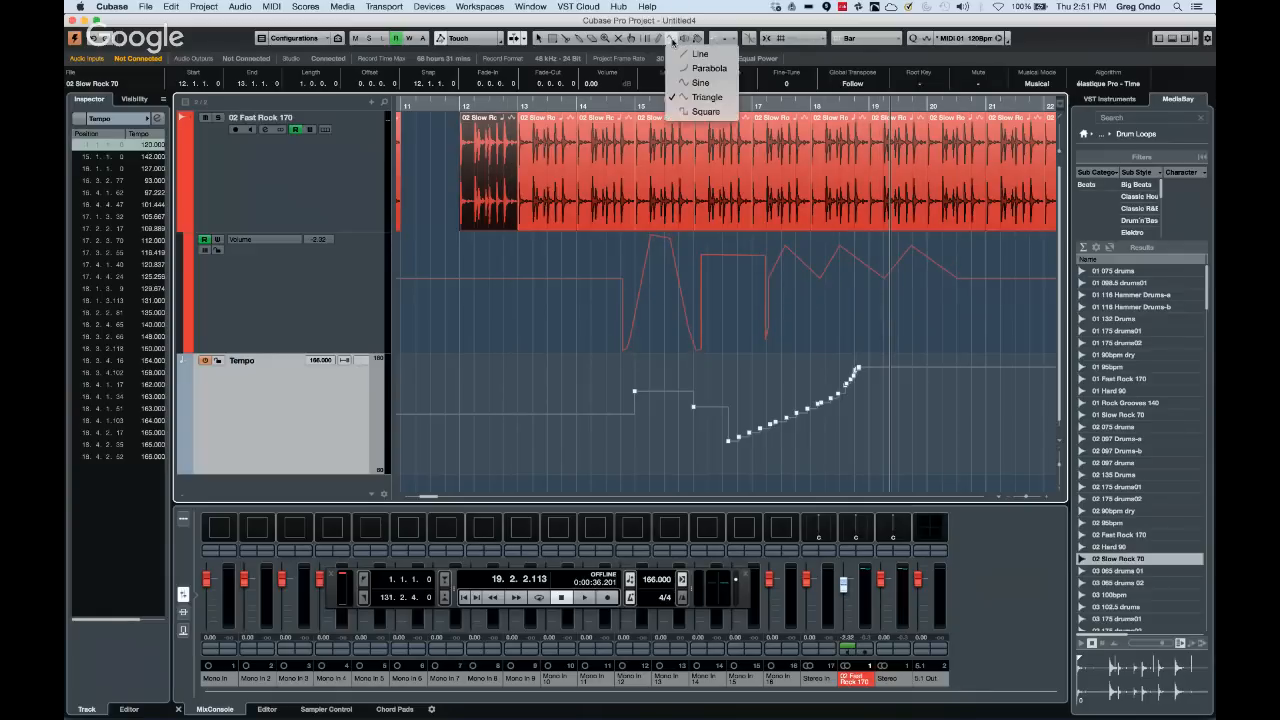
left_click(708, 68)
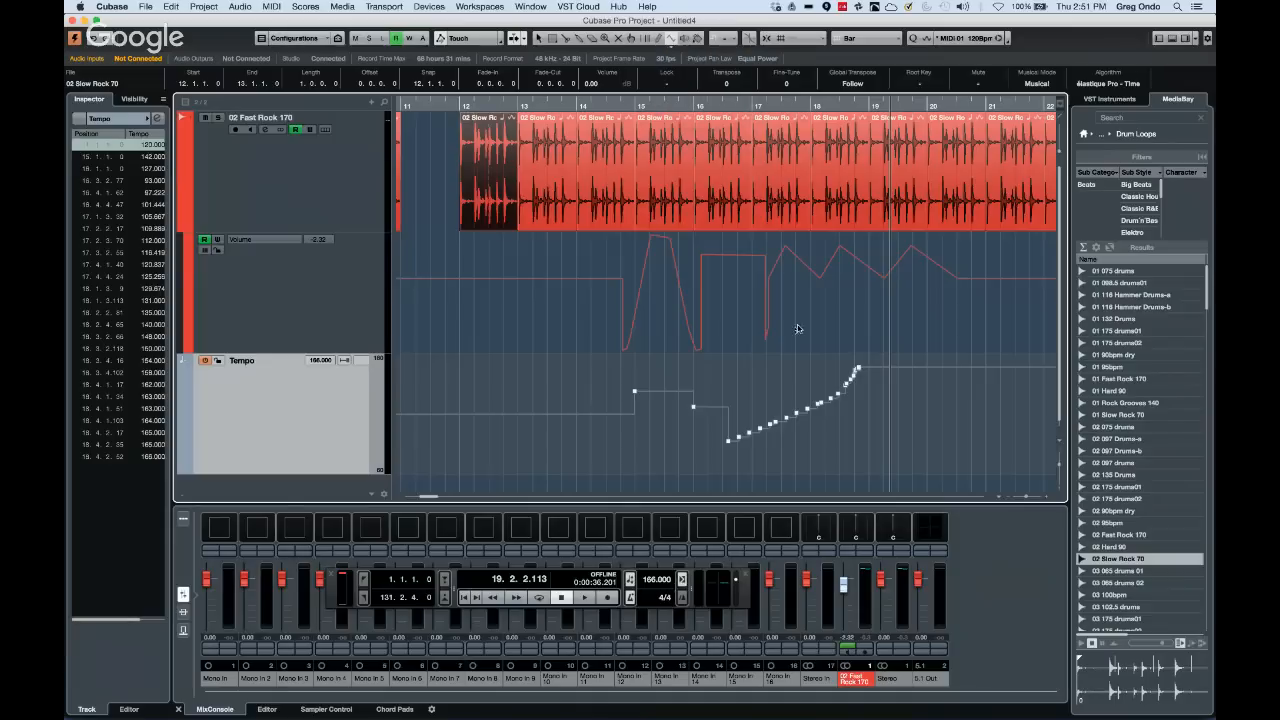
left_click_drag(747, 325, 869, 236)
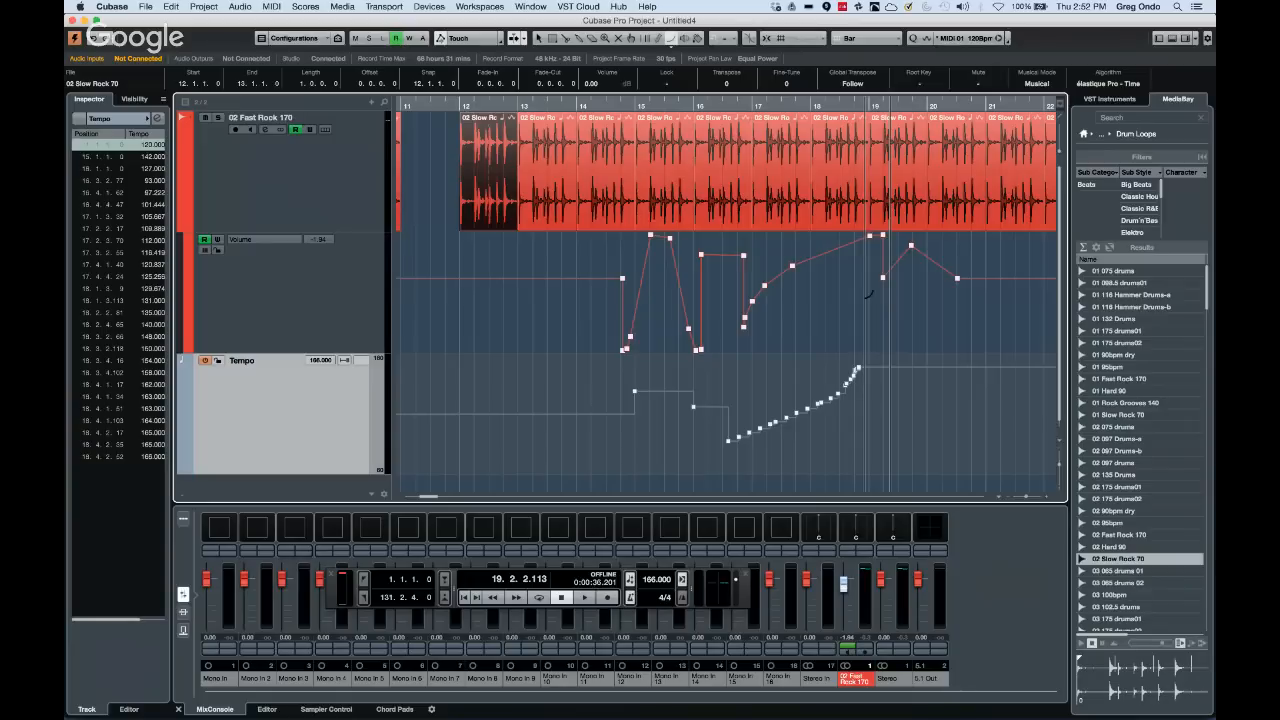
Undo the parabola and triangle volume automation, going back to the sine curve
key("super+z")
key("super+z")
key("super+z")
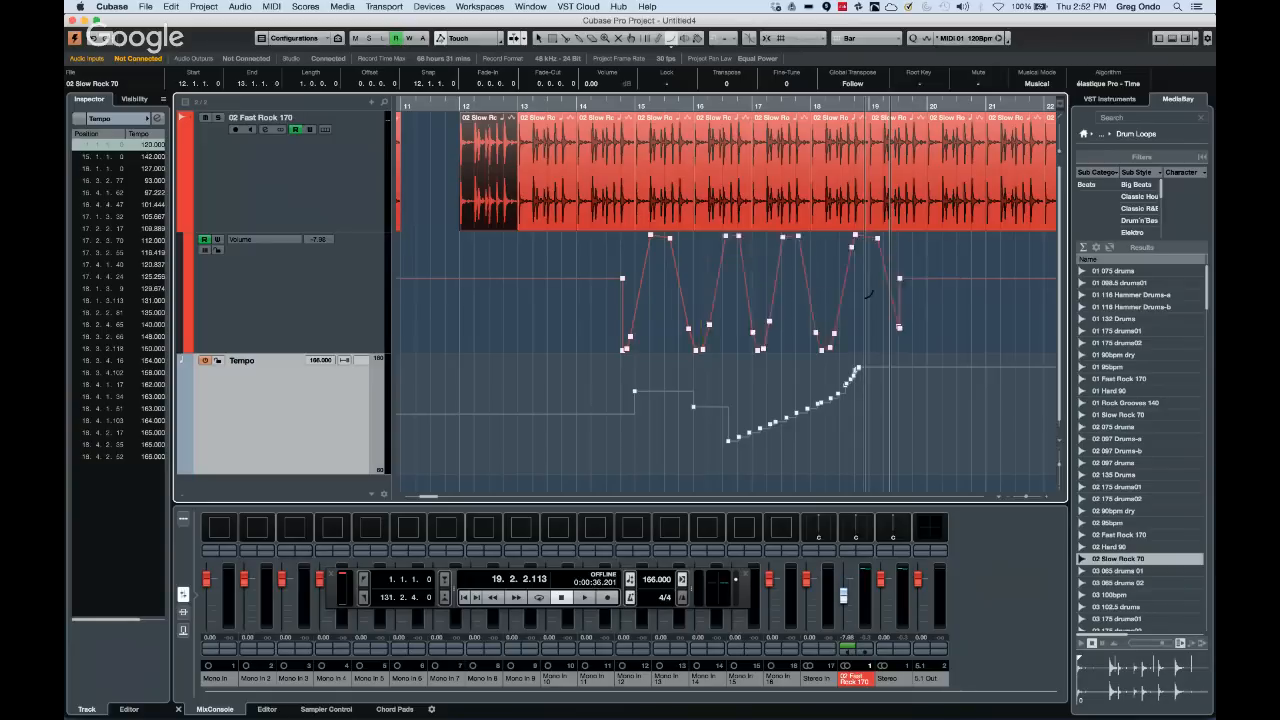
Undo back to the single 02 Fast Rock 170 loop, then move that loop from bar 9 to bar 5
key("super+z")
key("super+z")
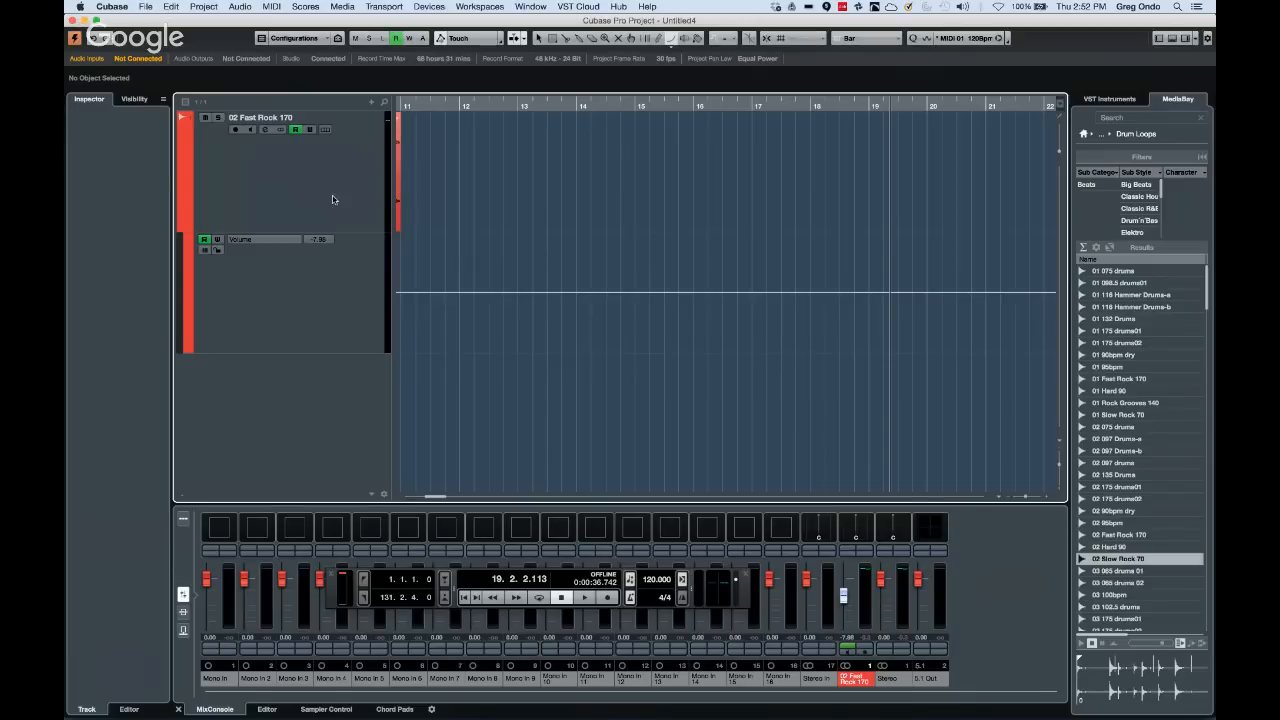
left_click_drag(426, 105, 466, 105)
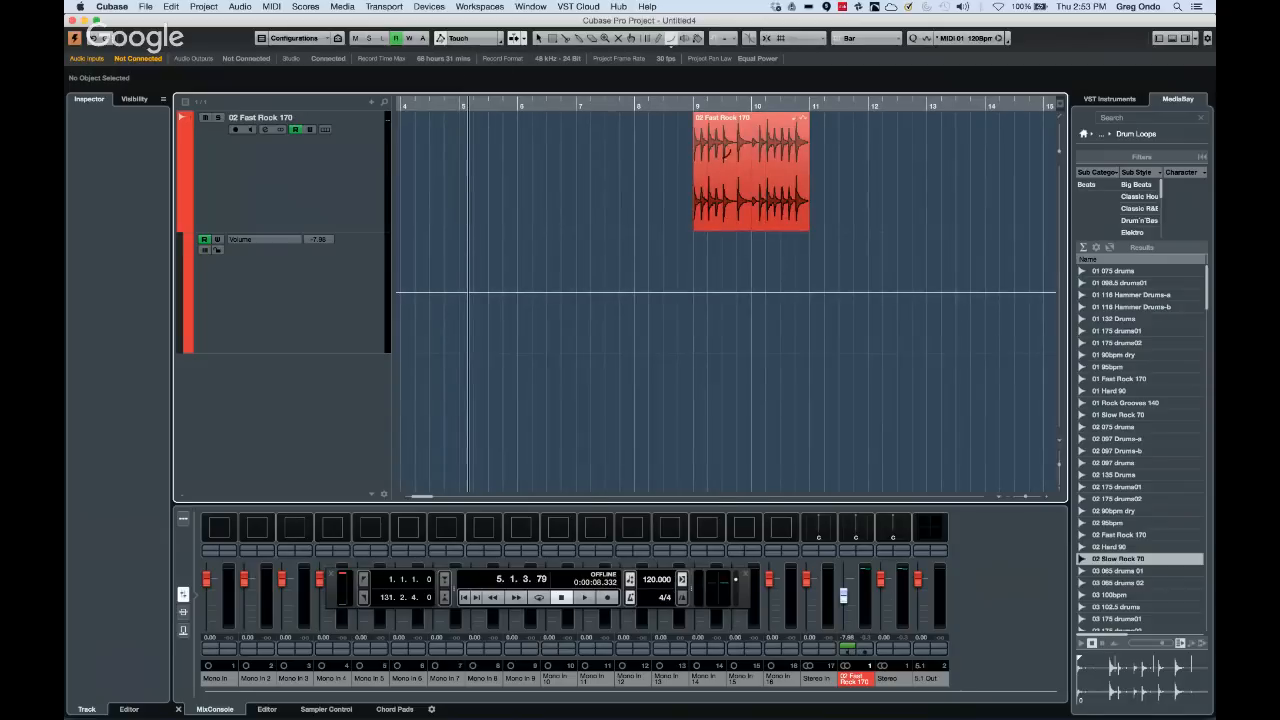
right_click(748, 170)
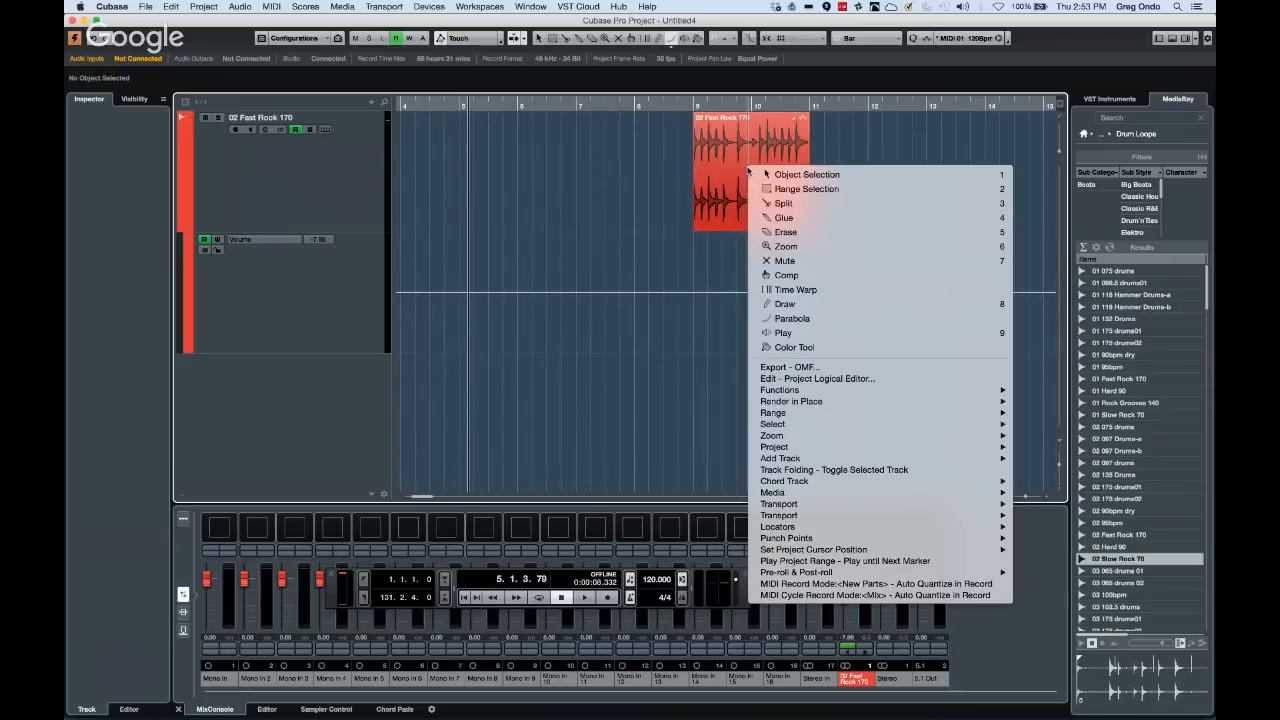
left_click_drag(748, 170, 525, 185)
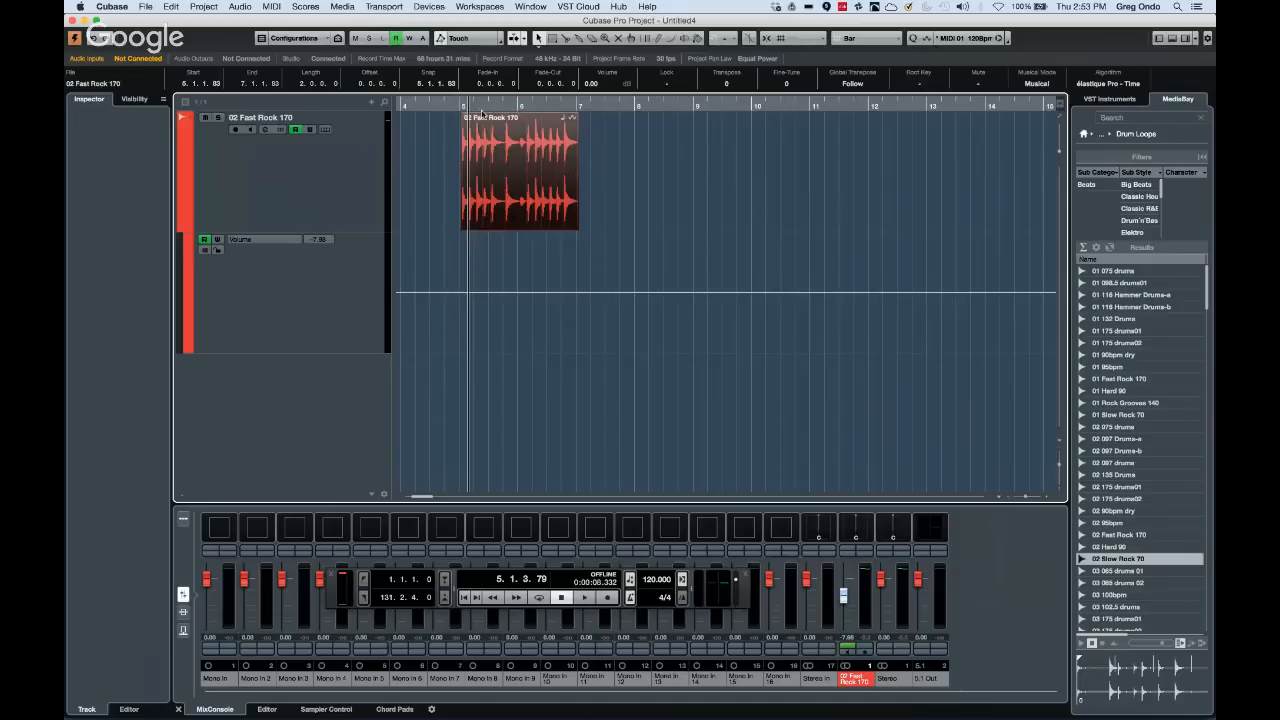
Open the 02 Fast Rock 170 loop in the Sample Editor and show the editor in its own window
left_click(470, 103)
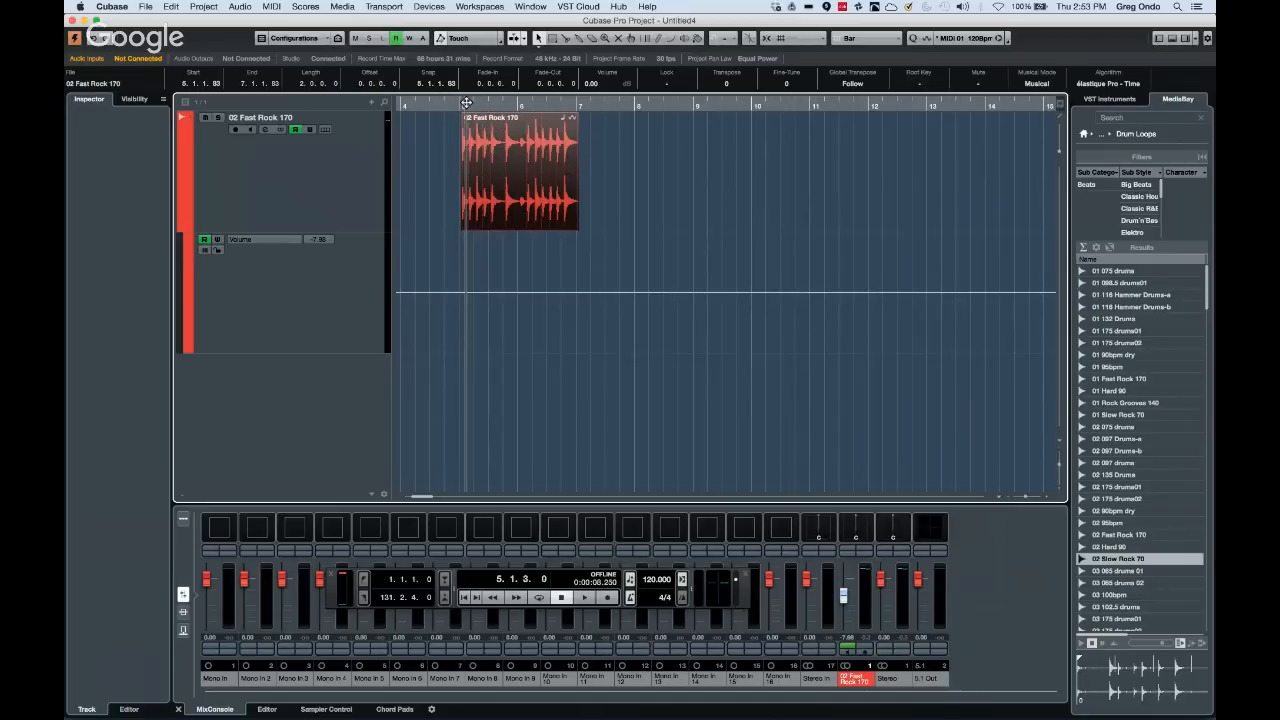
left_click_drag(470, 103, 537, 132)
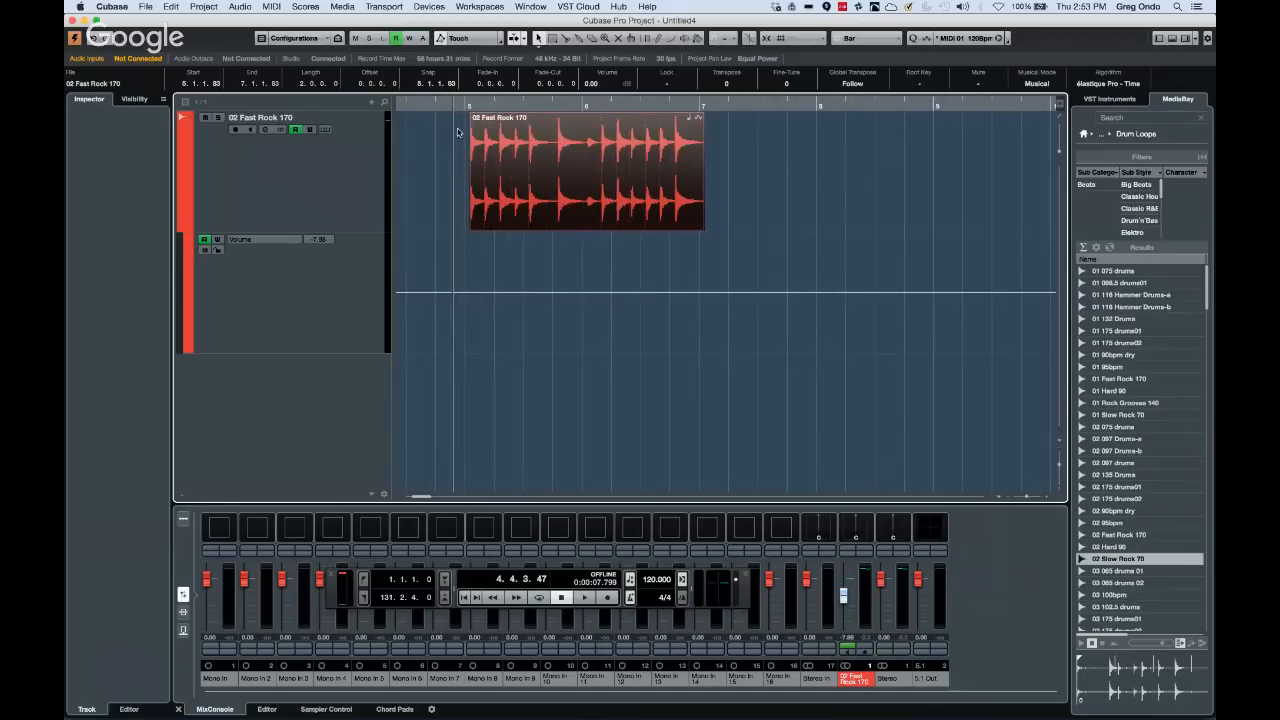
right_click(537, 131)
left_click(550, 140)
double_click(555, 152)
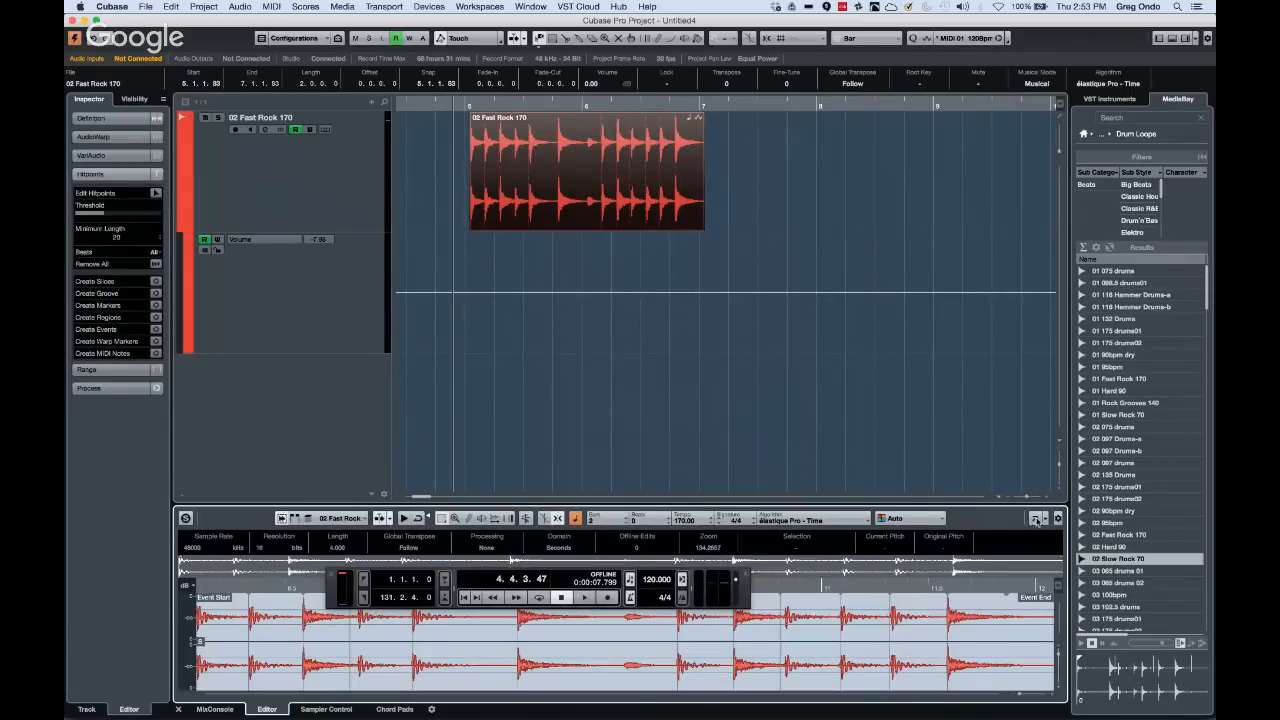
left_click(1036, 519)
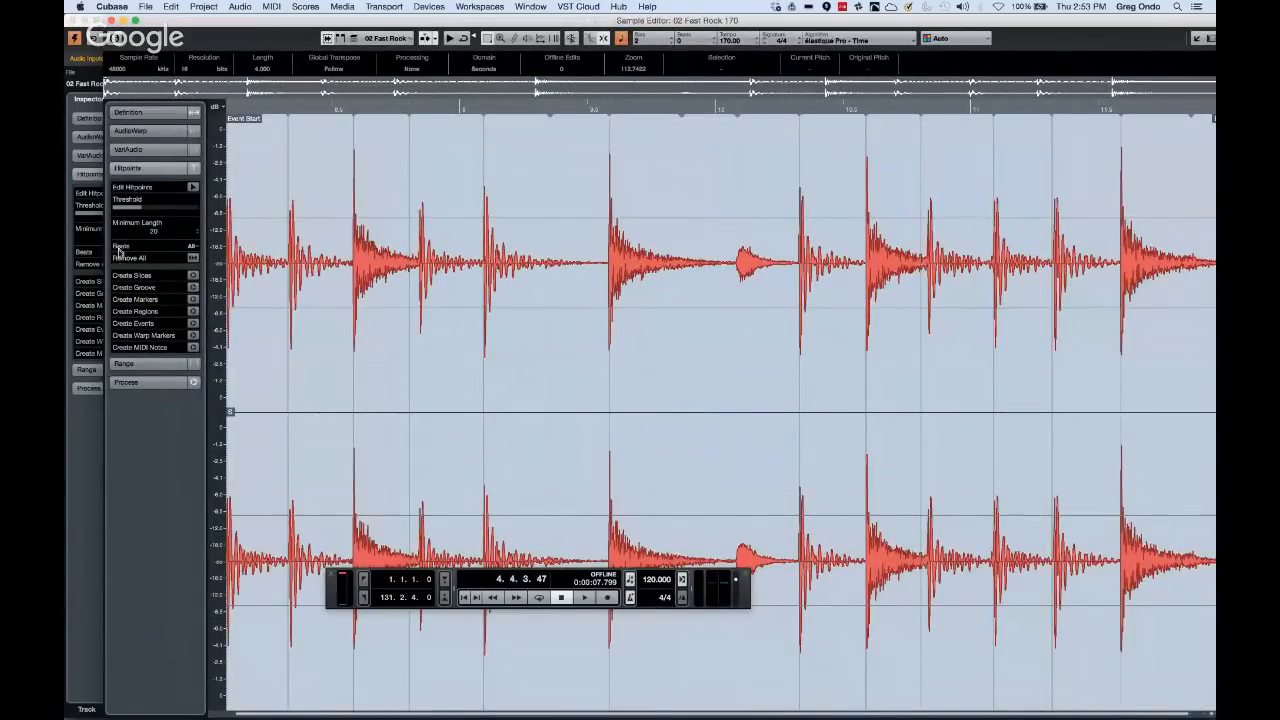
Free Warp three drum hits: the one just after bar 9 later, the next one earlier, and the one before mid-bar 10 later
left_click(152, 131)
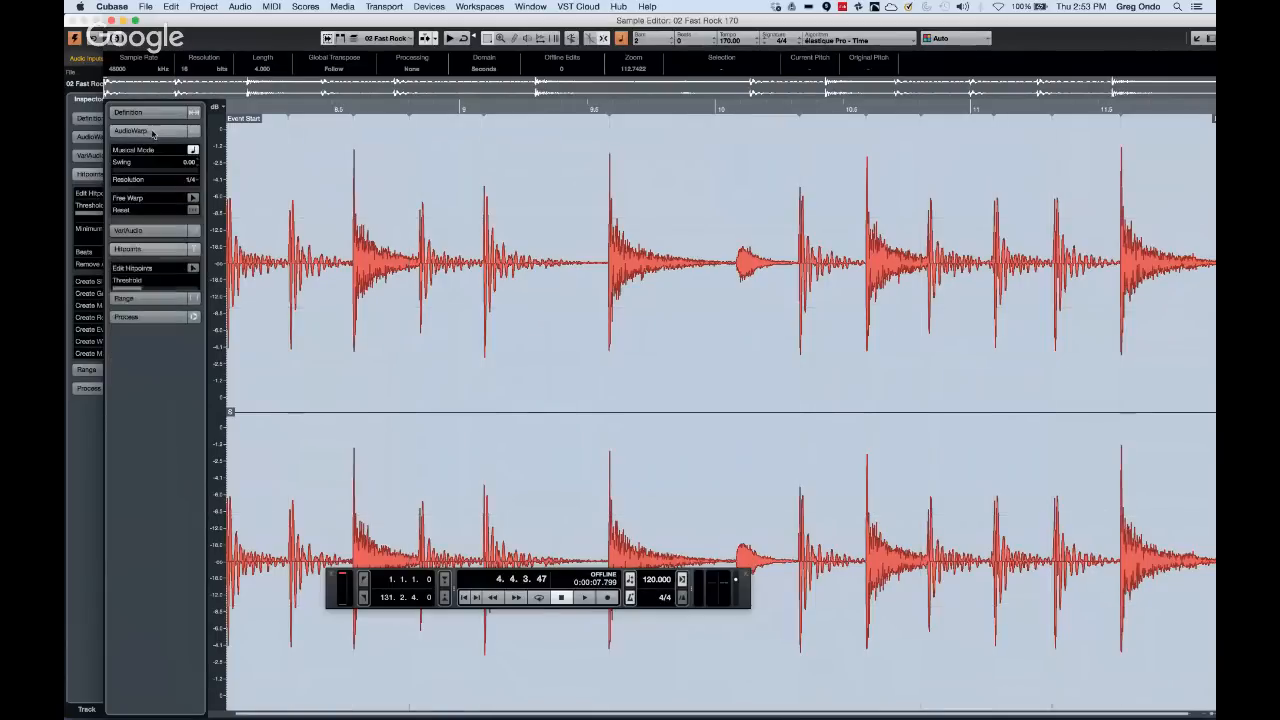
left_click(193, 198)
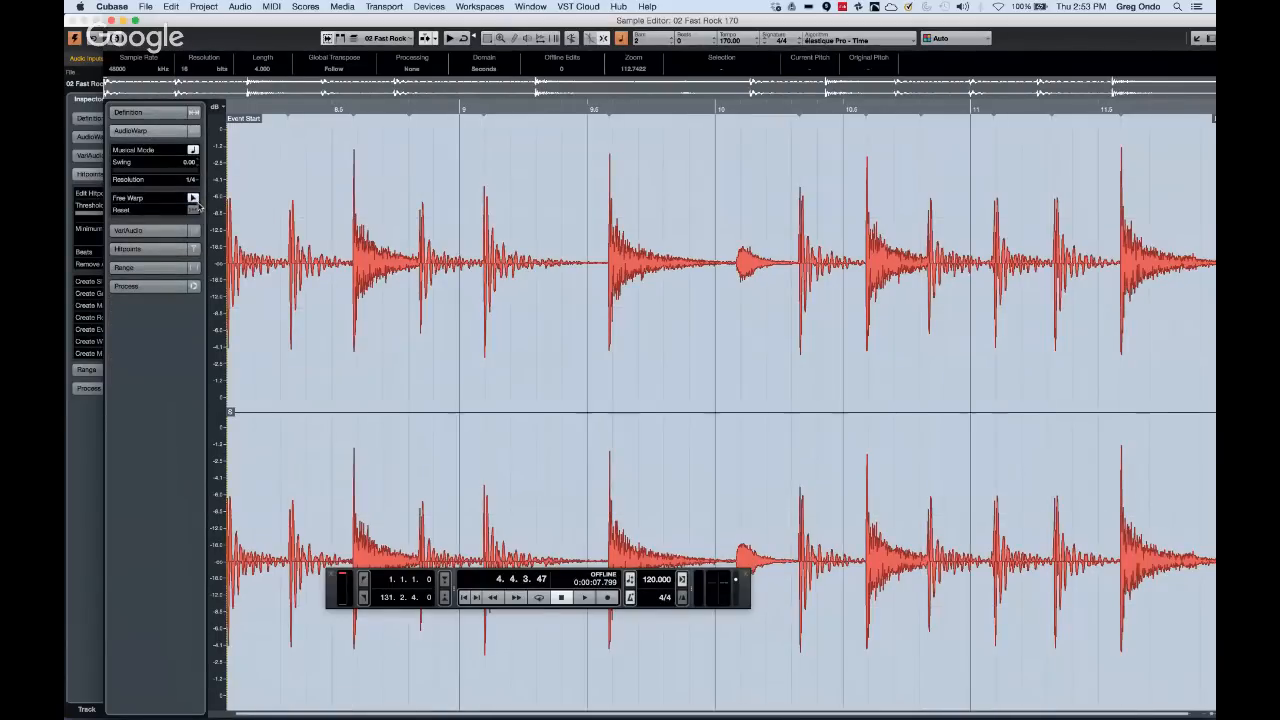
mouse_move(492, 263)
left_mouse_down()
mouse_move(535, 265)
mouse_move(510, 262)
left_mouse_up()
left_click_drag(639, 243, 604, 252)
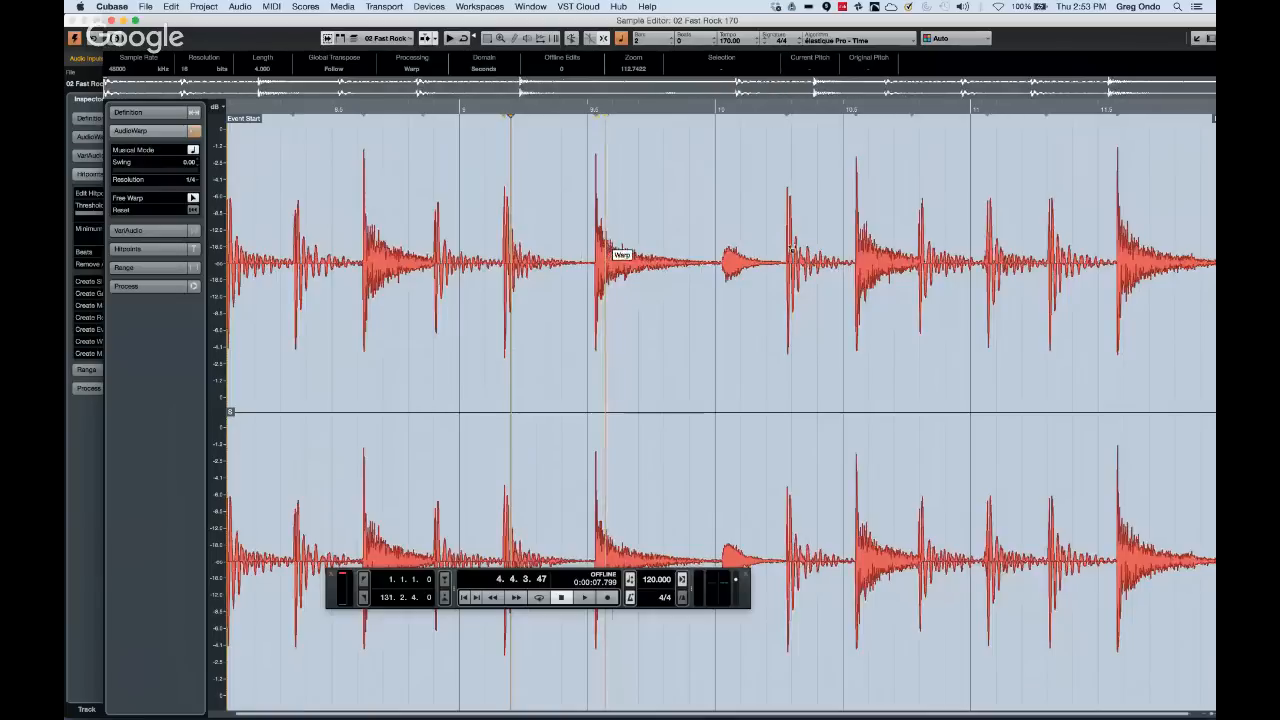
left_click_drag(806, 262, 850, 265)
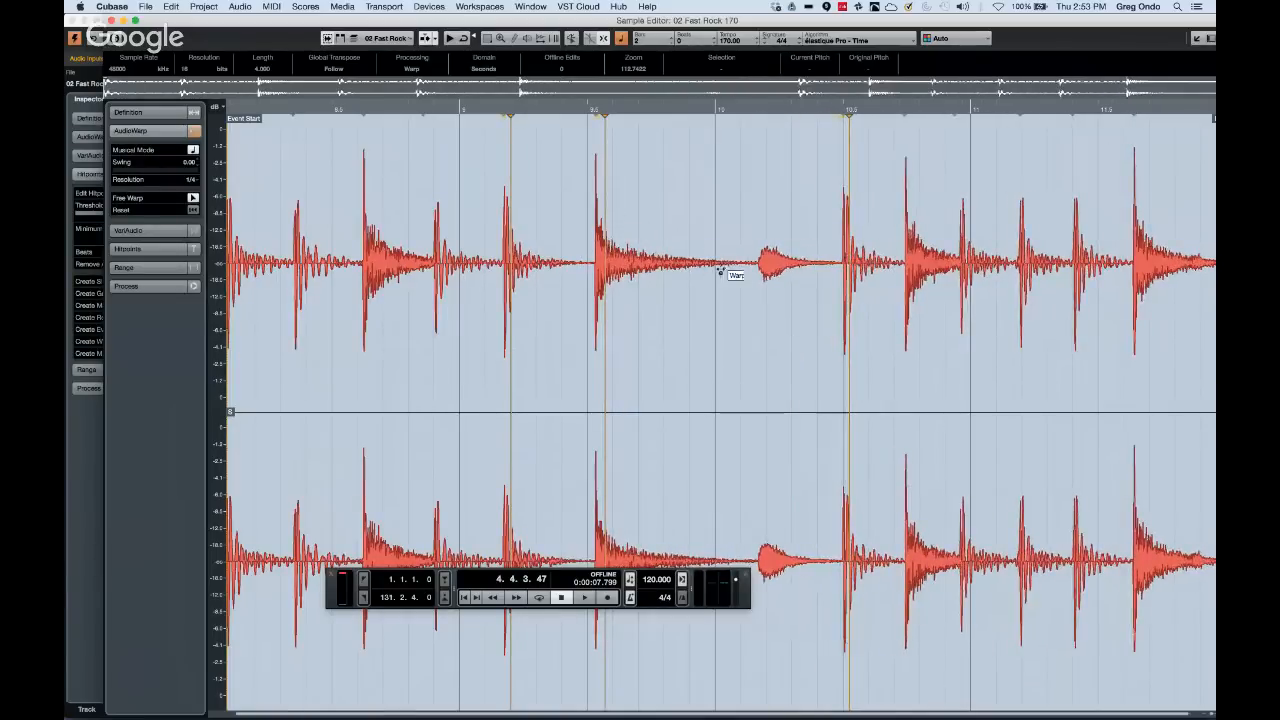
Close the separate Sample Editor window and flatten the loop's realtime processing with the Realtime algorithm preset
left_click(168, 288)
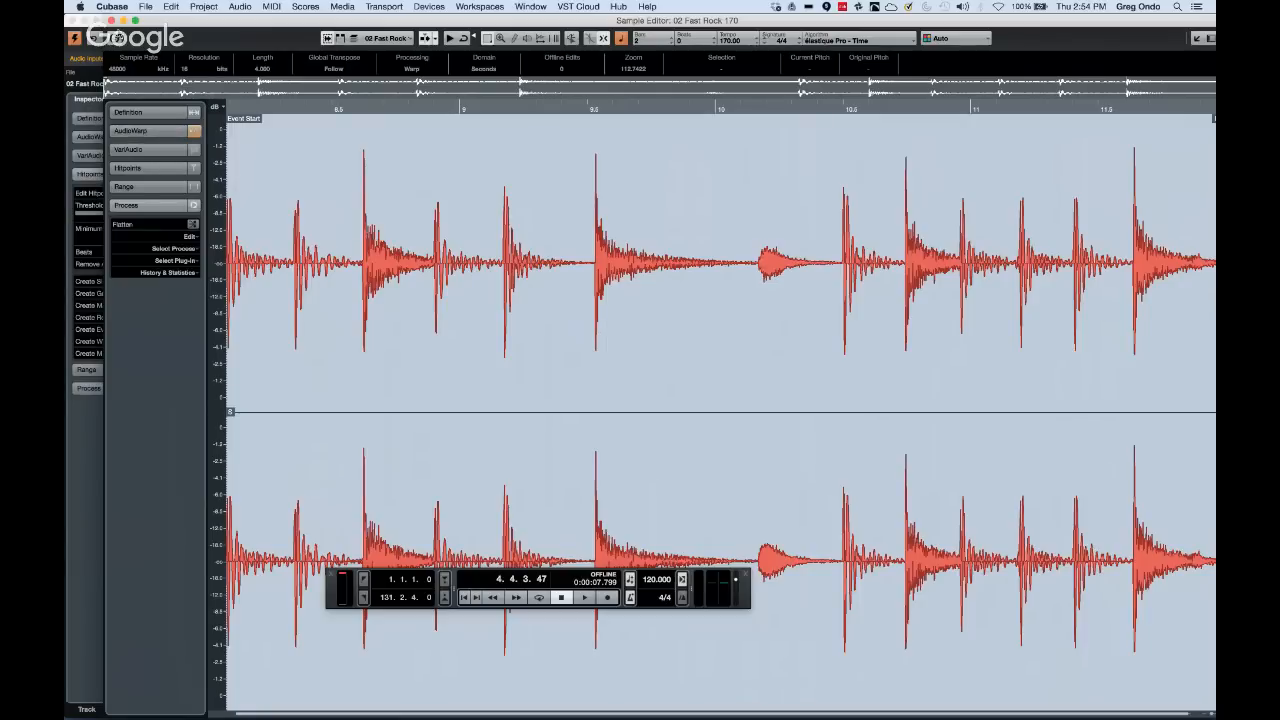
left_click(110, 20)
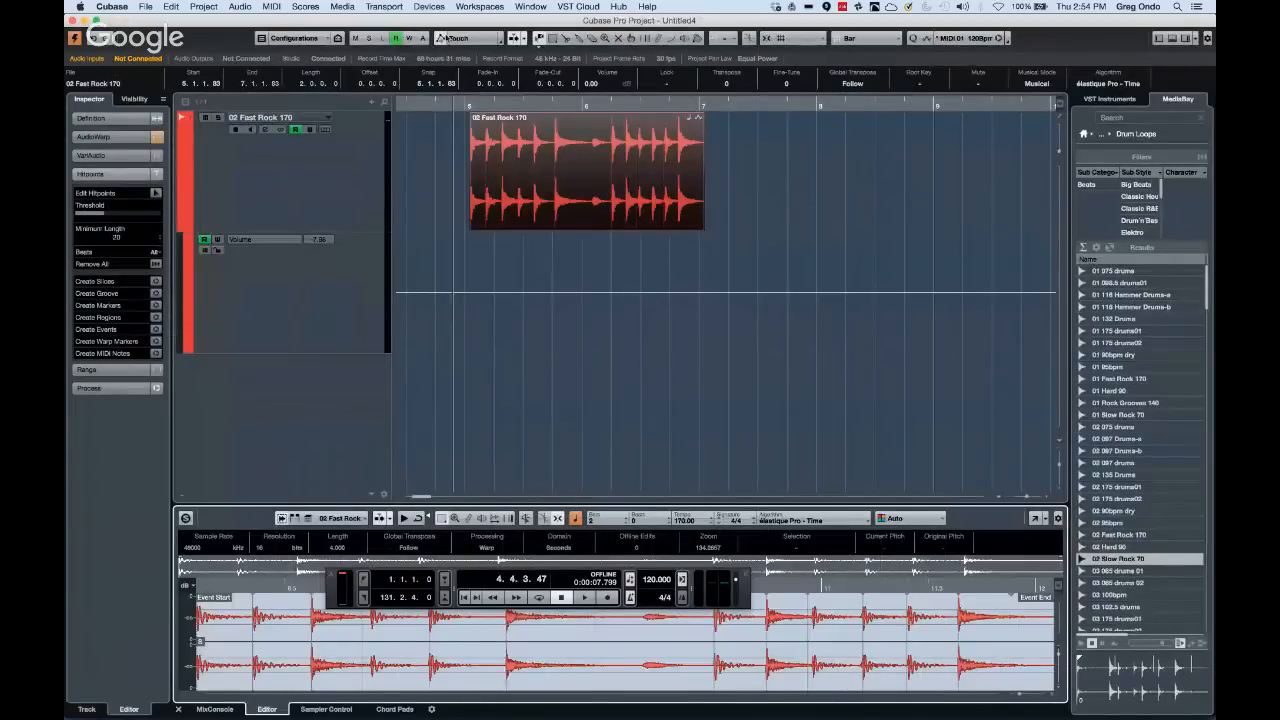
left_click(602, 175)
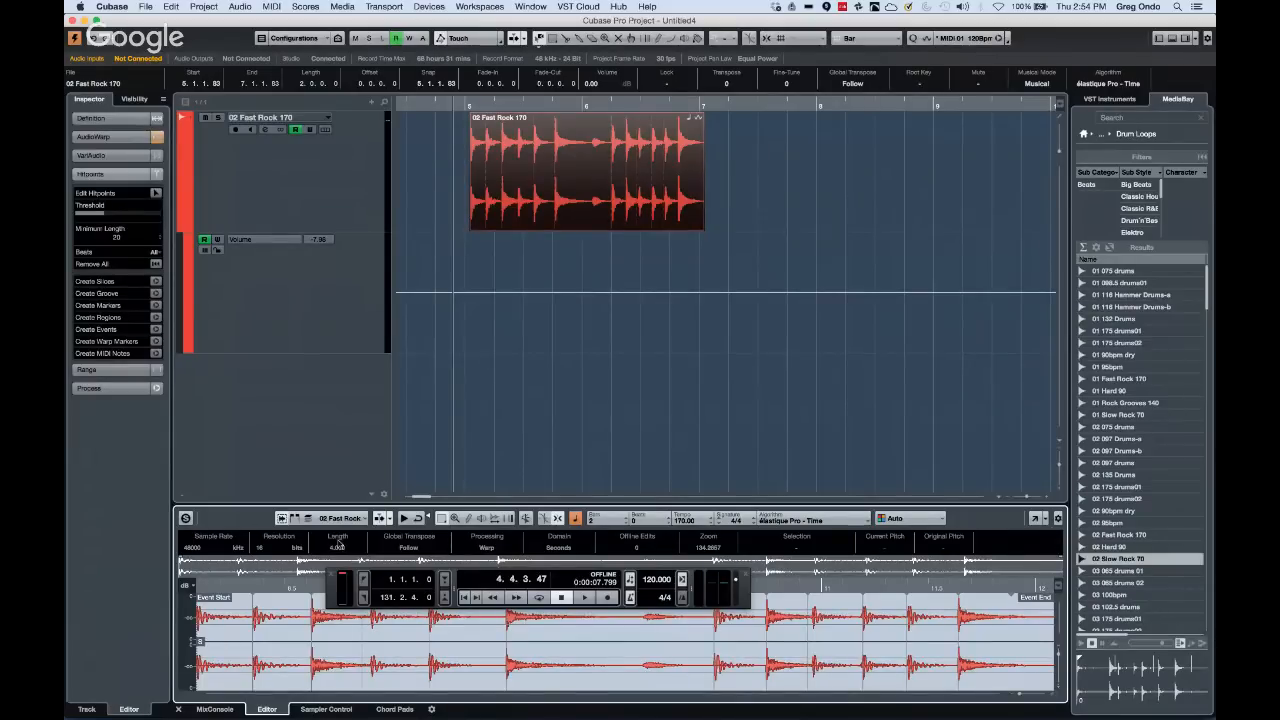
left_click(110, 387)
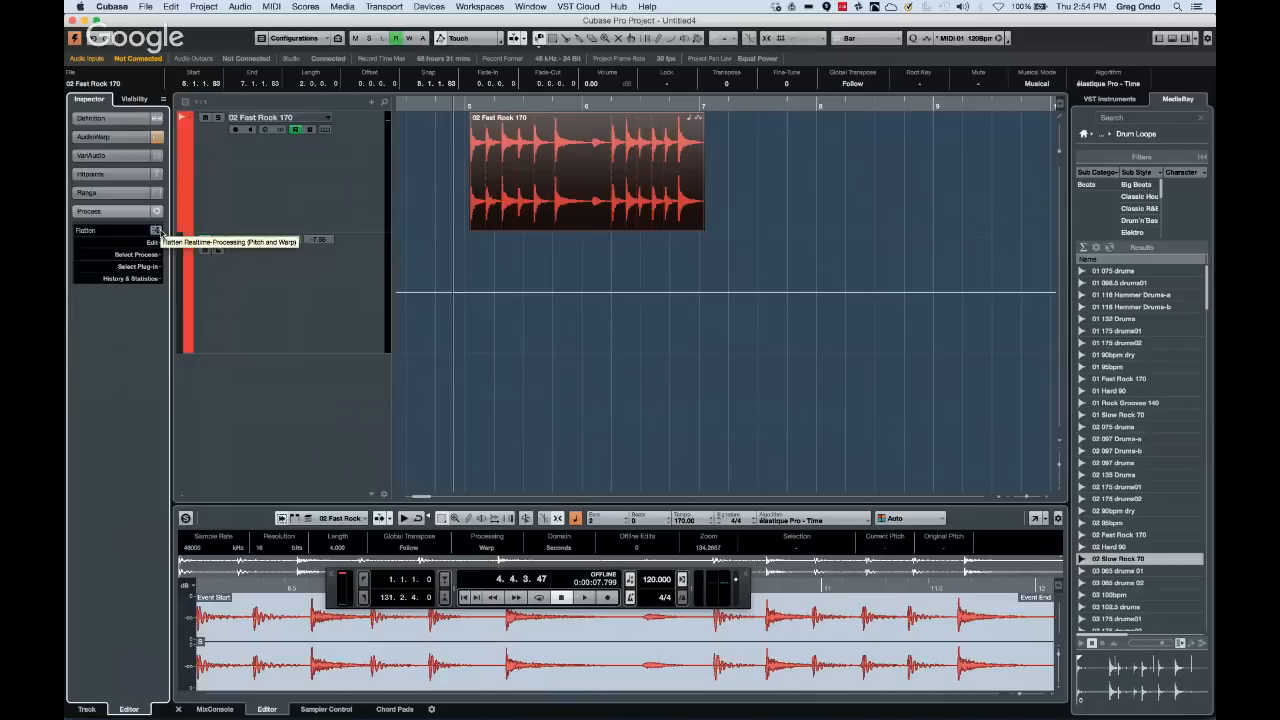
left_click(157, 231)
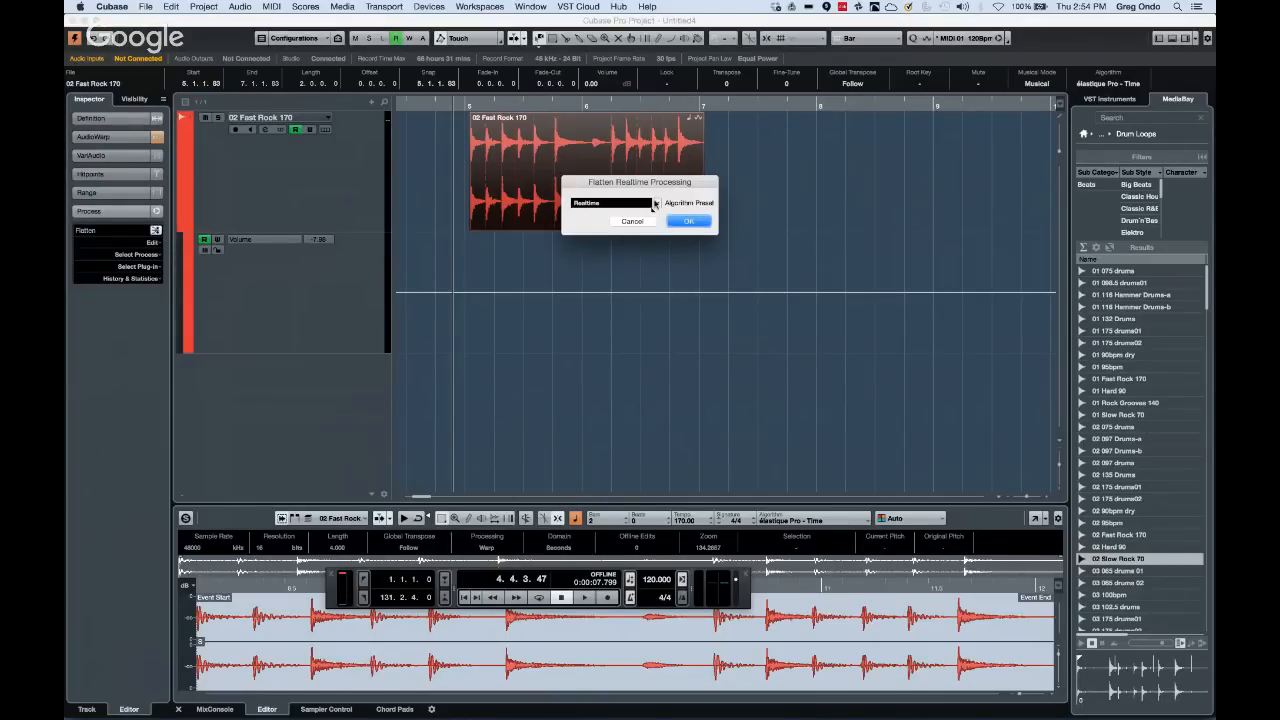
left_click(688, 222)
Check the Offline Process History of the flattened loop and close it
left_click(250, 8)
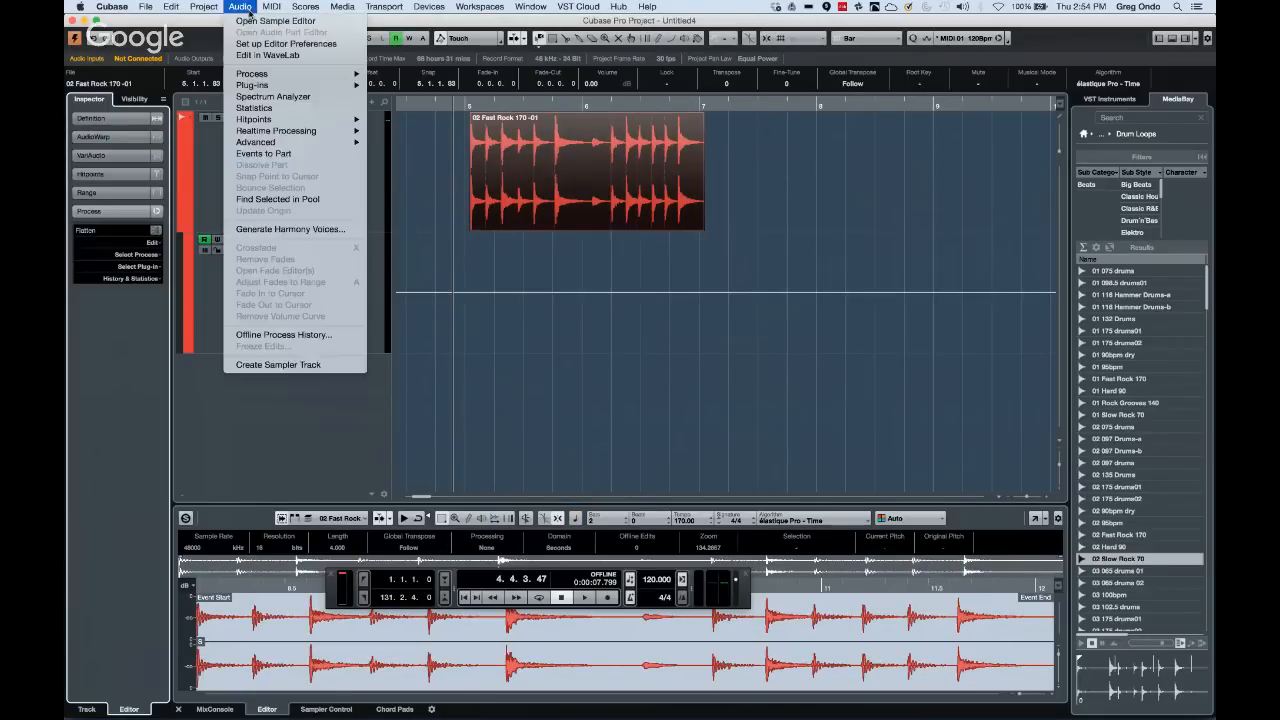
left_click(265, 336)
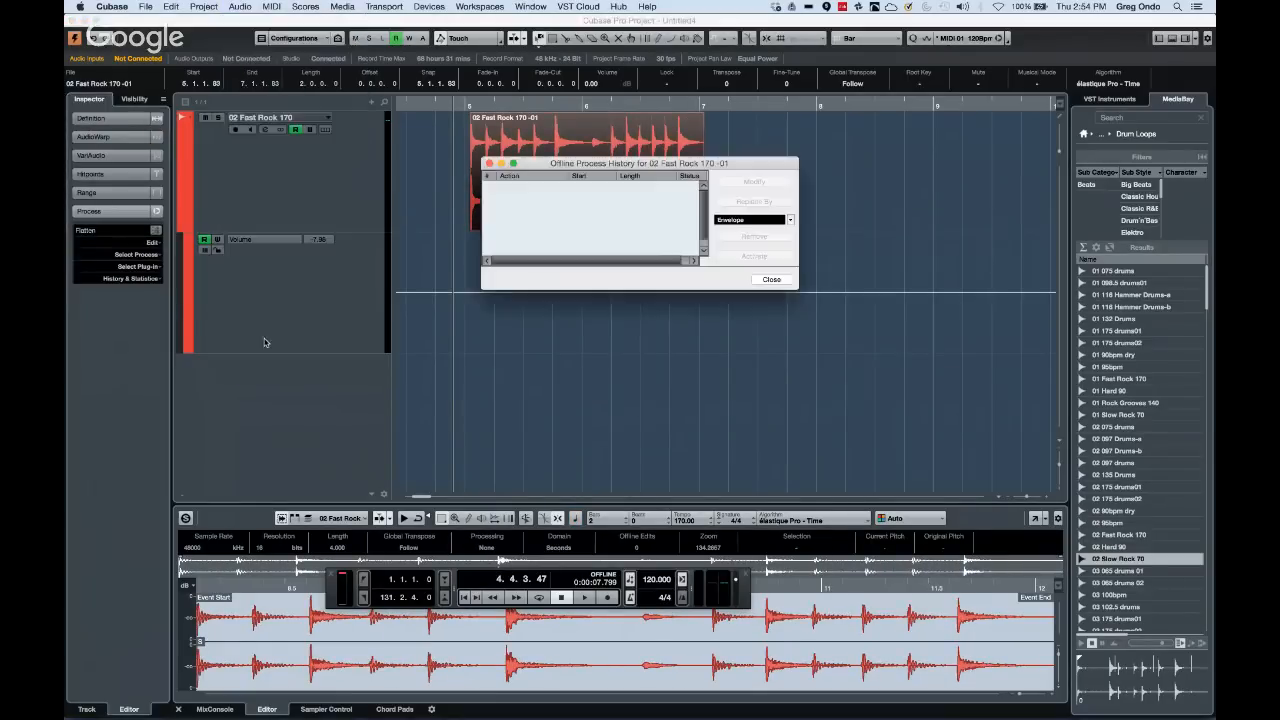
left_click(489, 163)
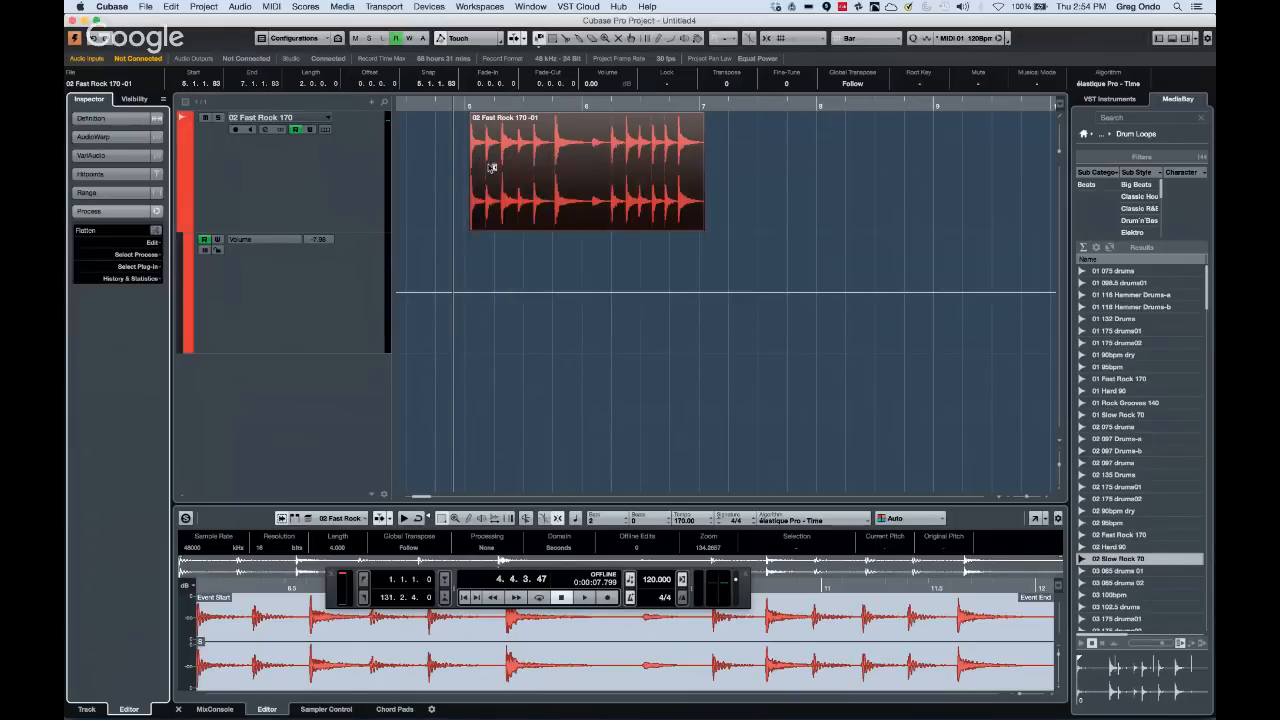
Undo the flattening, the warp edits and the loop's move to bar 5, and redo them all
left_click(581, 243)
key("super+z")
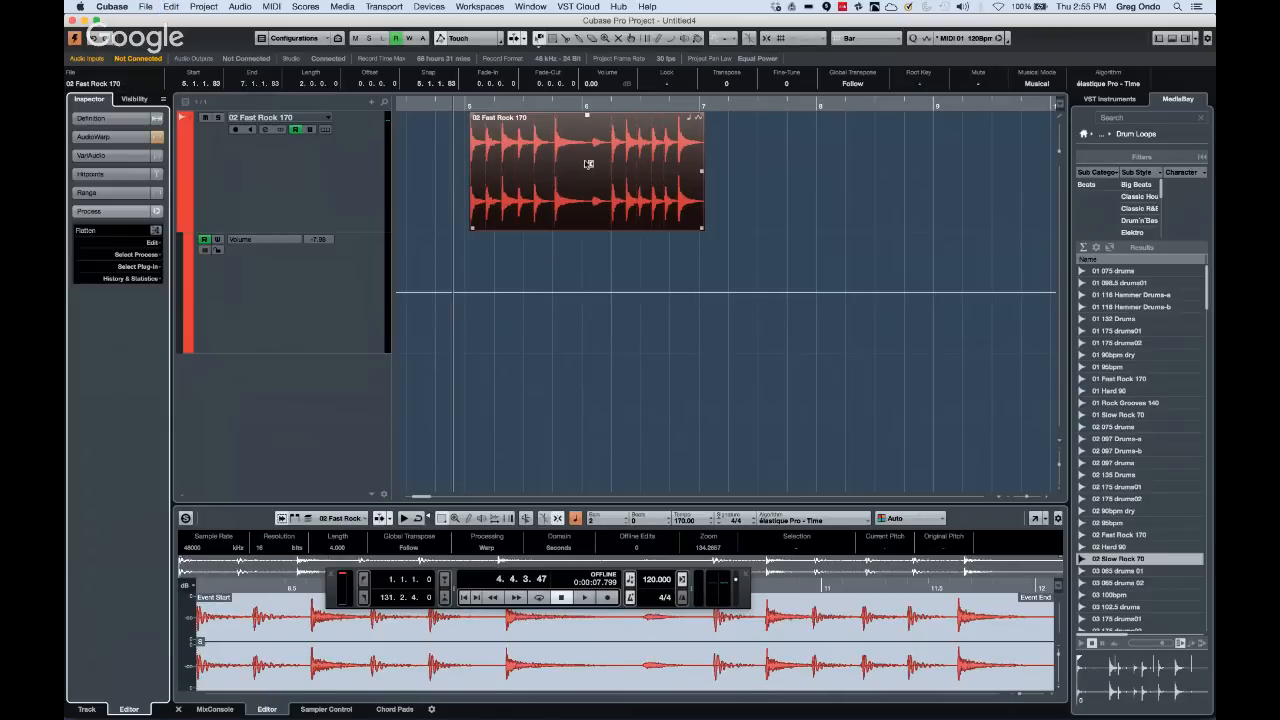
key("super+z")
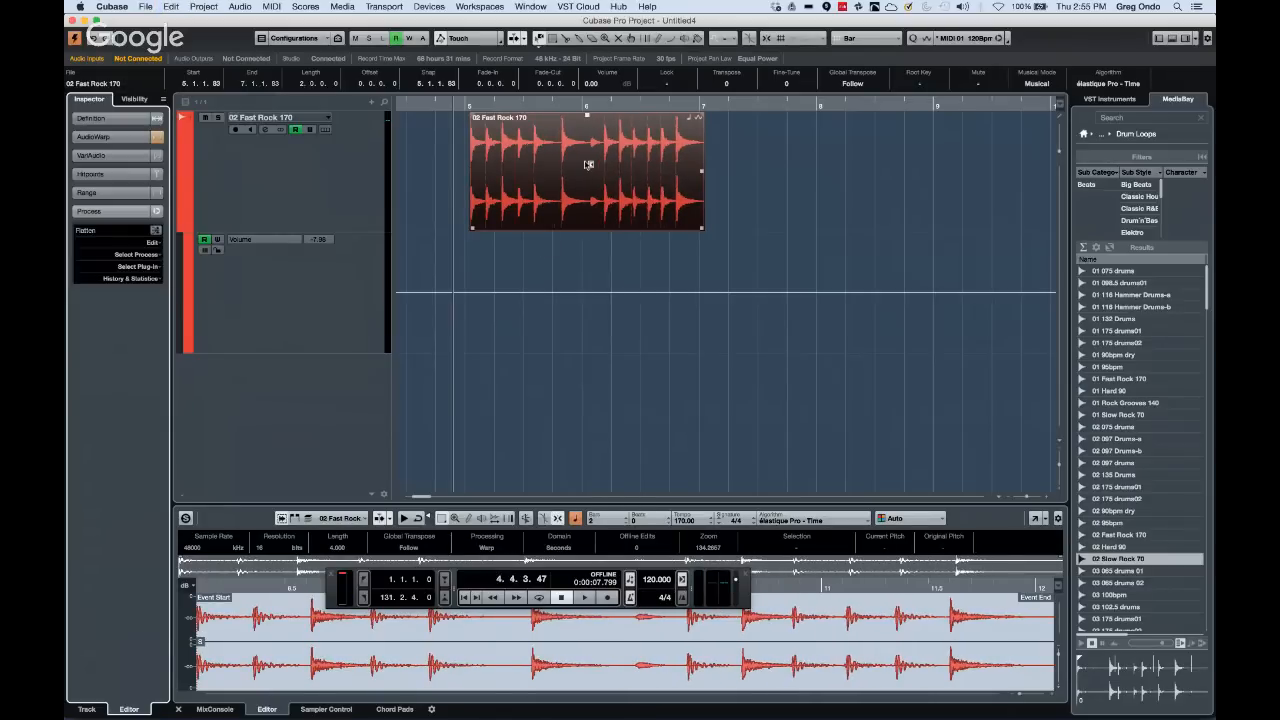
key("super+z")
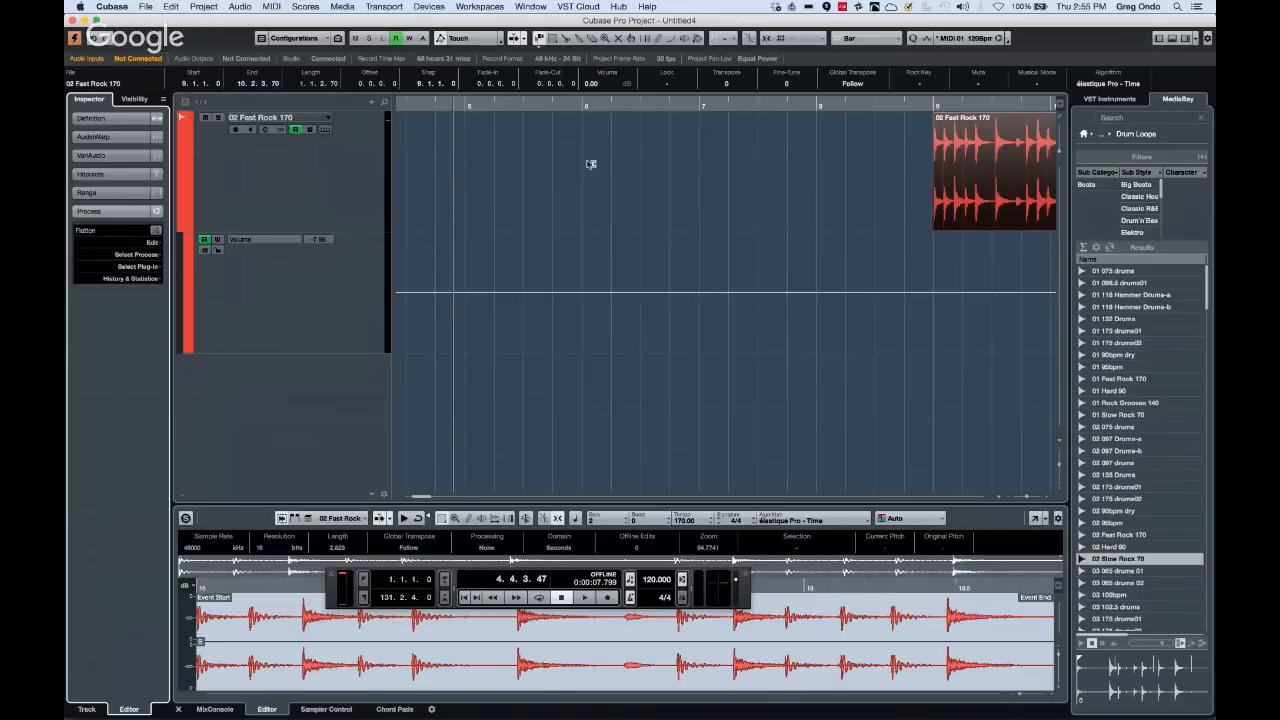
key("shift+super+z")
key("shift+super+z")
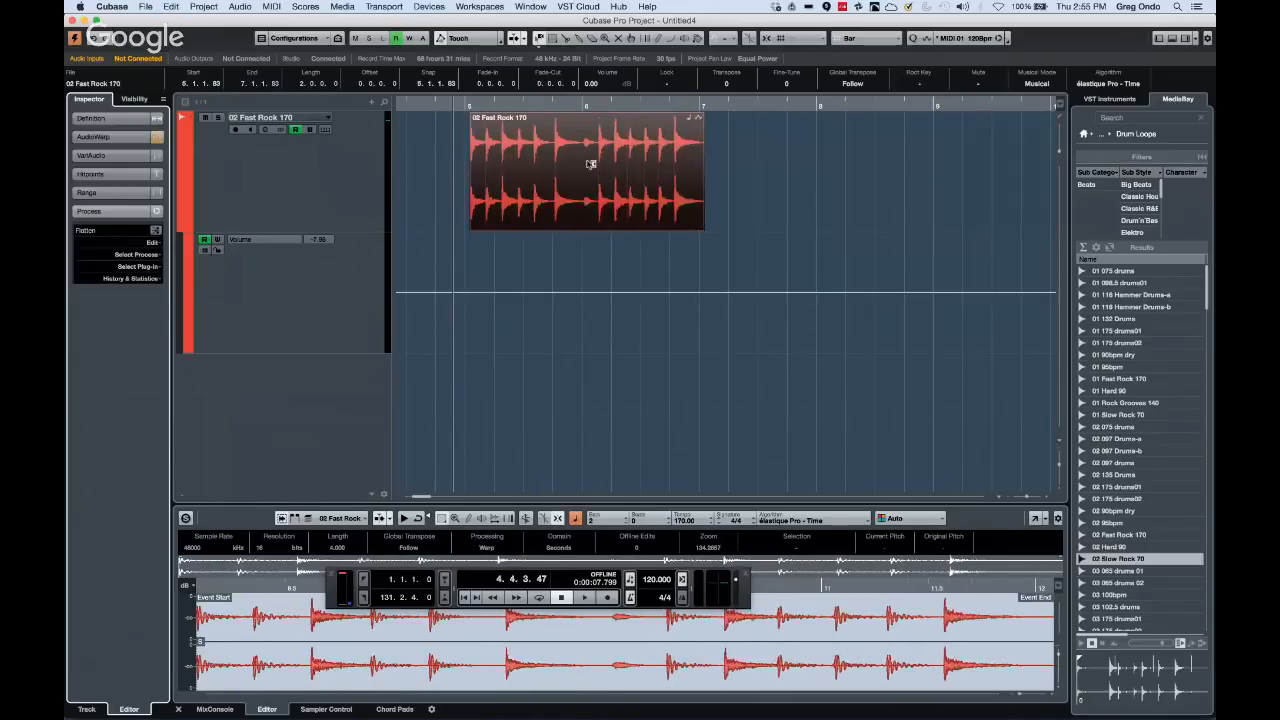
key("shift+super+z")
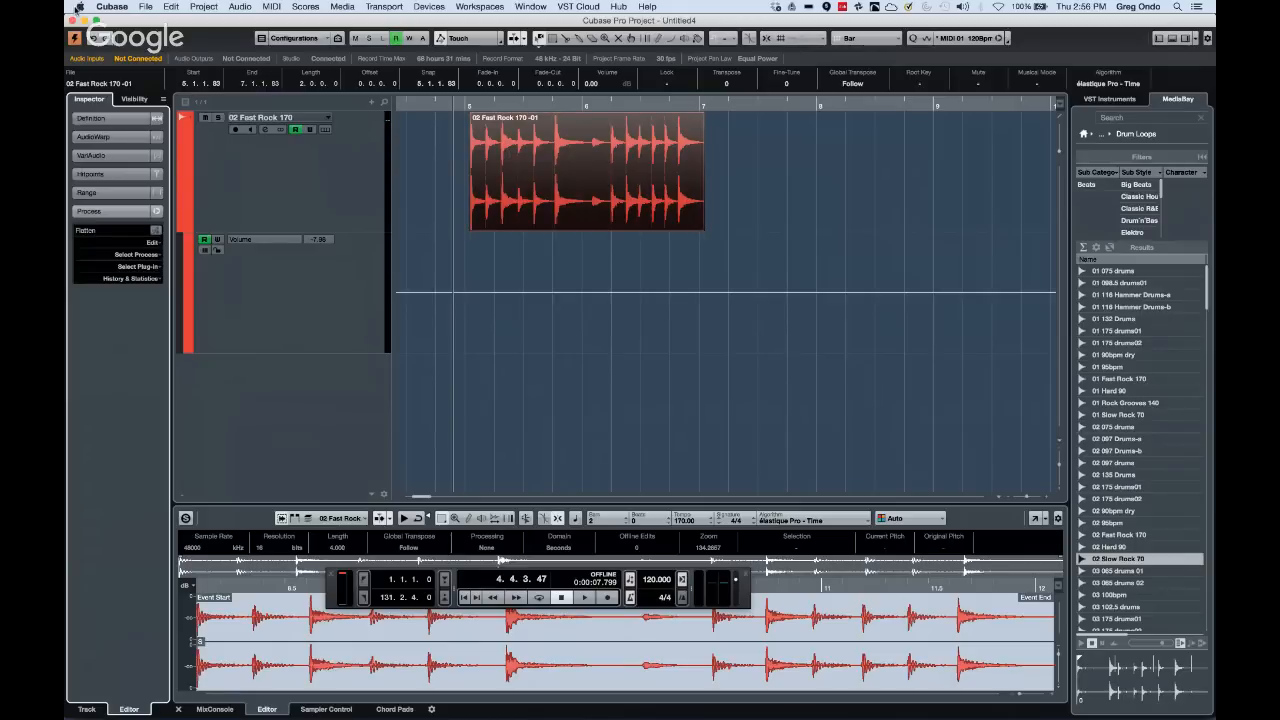
Start a video file import and browse up to the Cubase Projects folder
left_click(145, 8)
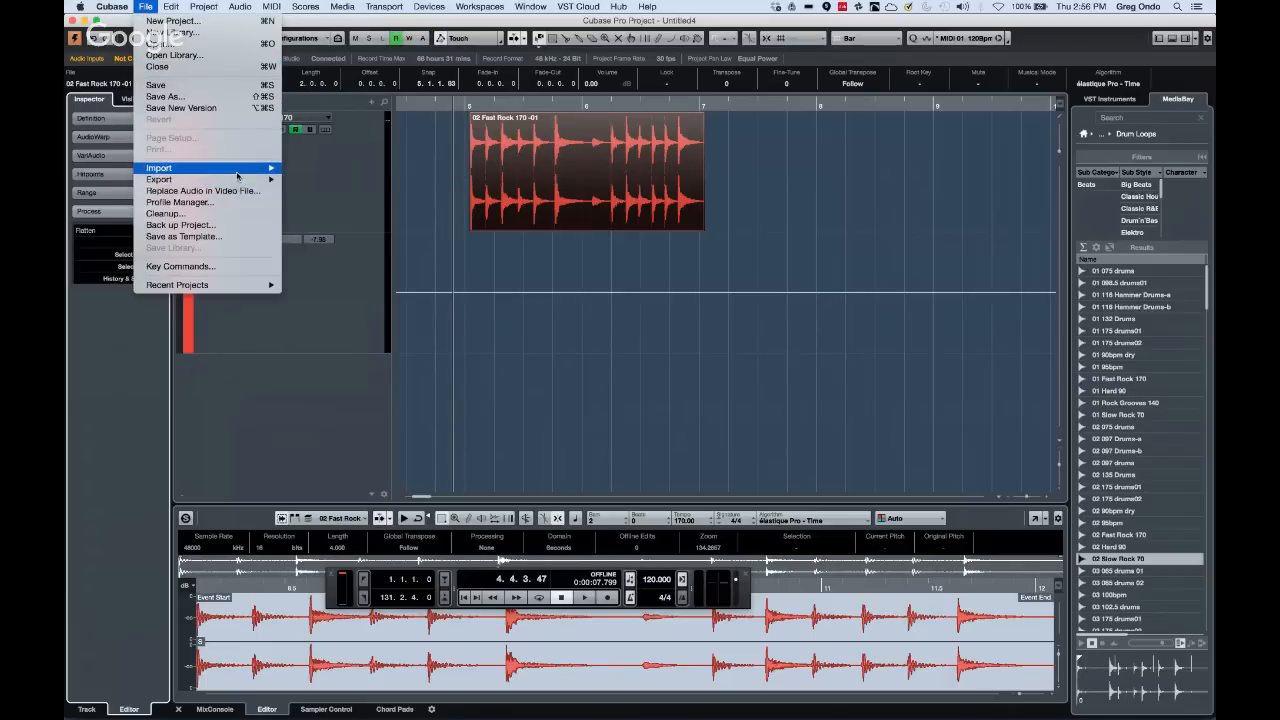
mouse_move(238, 170)
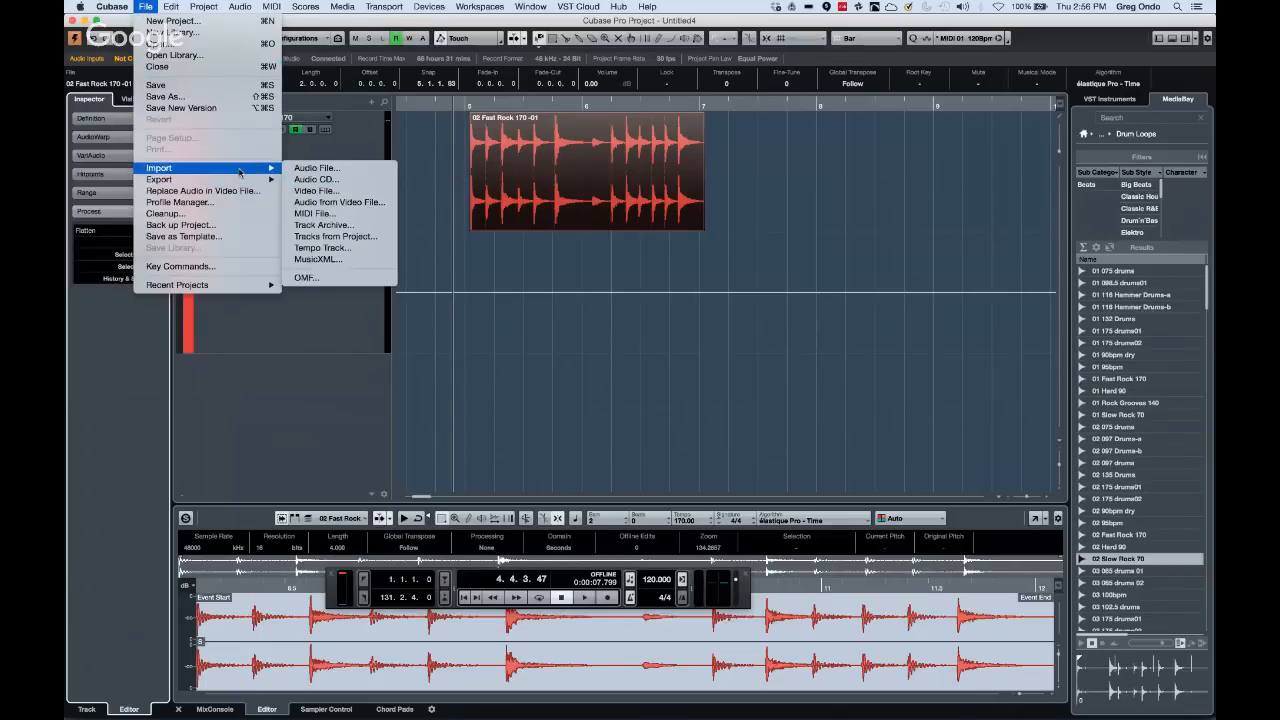
left_click(355, 190)
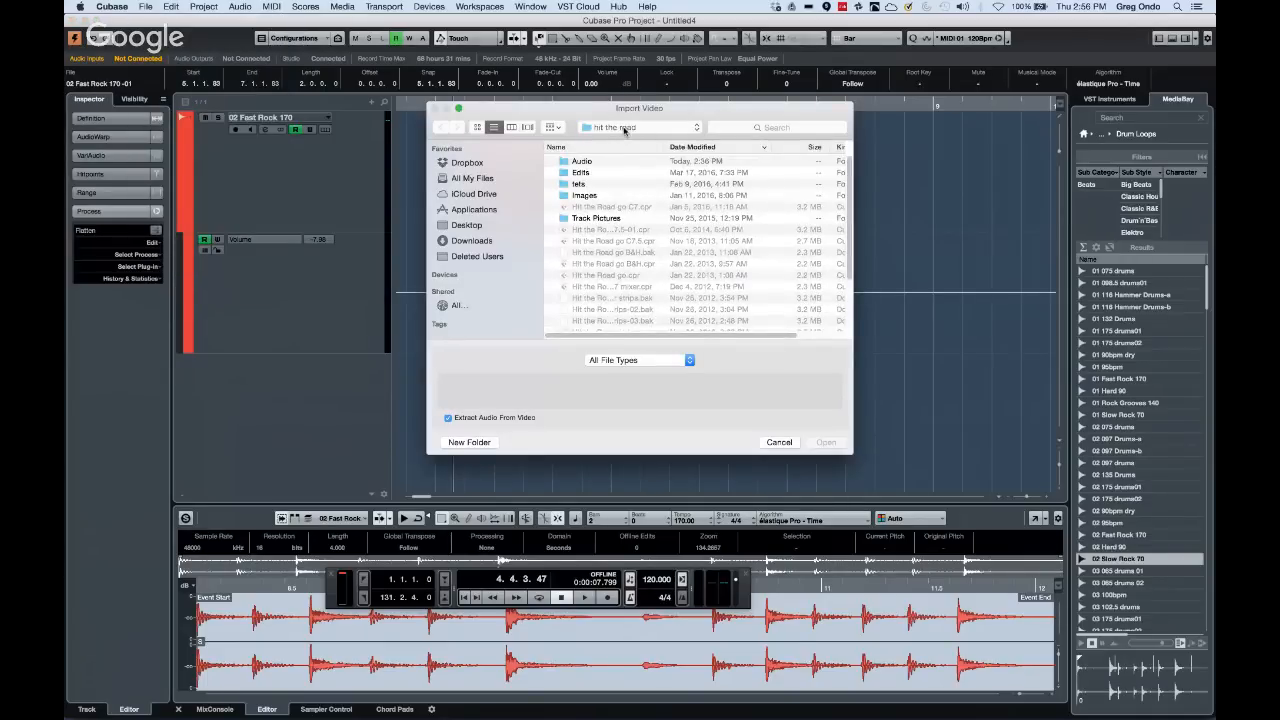
left_click(625, 128)
left_click(624, 140)
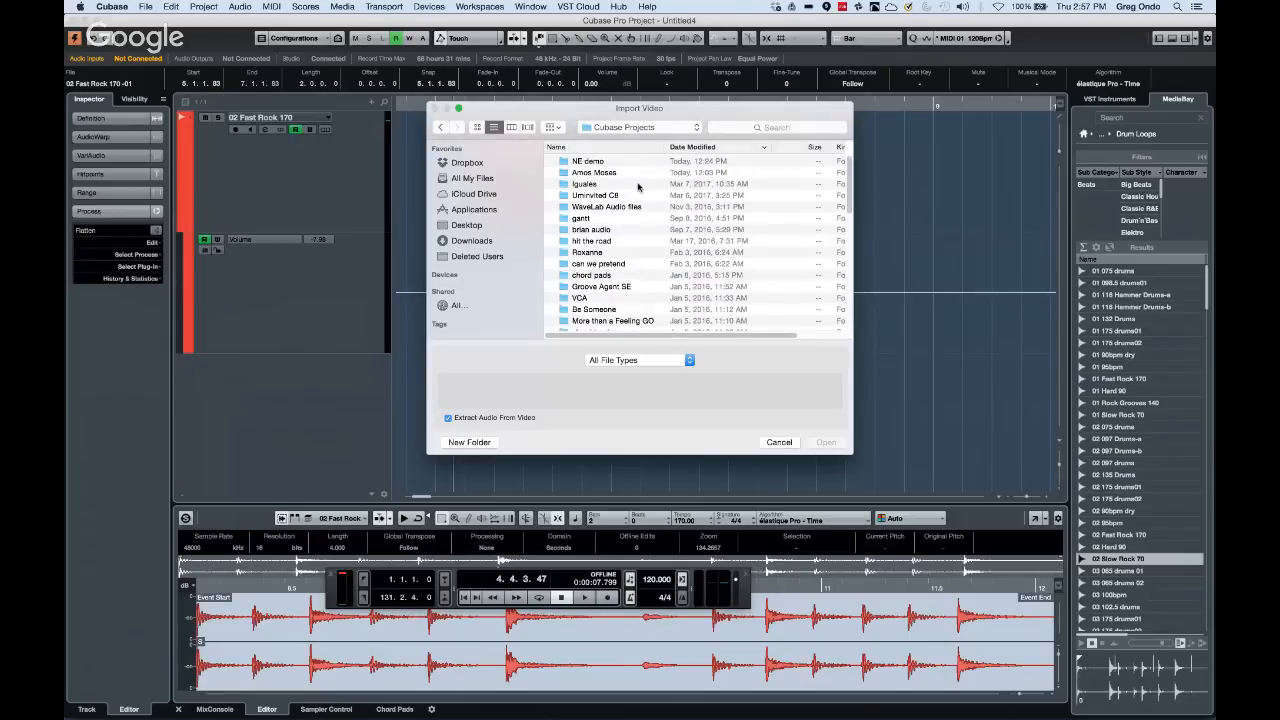
Import the .mov file from the VIDEO folder of the great dictator project with its audio extracted, keeping the default import options
scroll(637, 187, "down", 2)
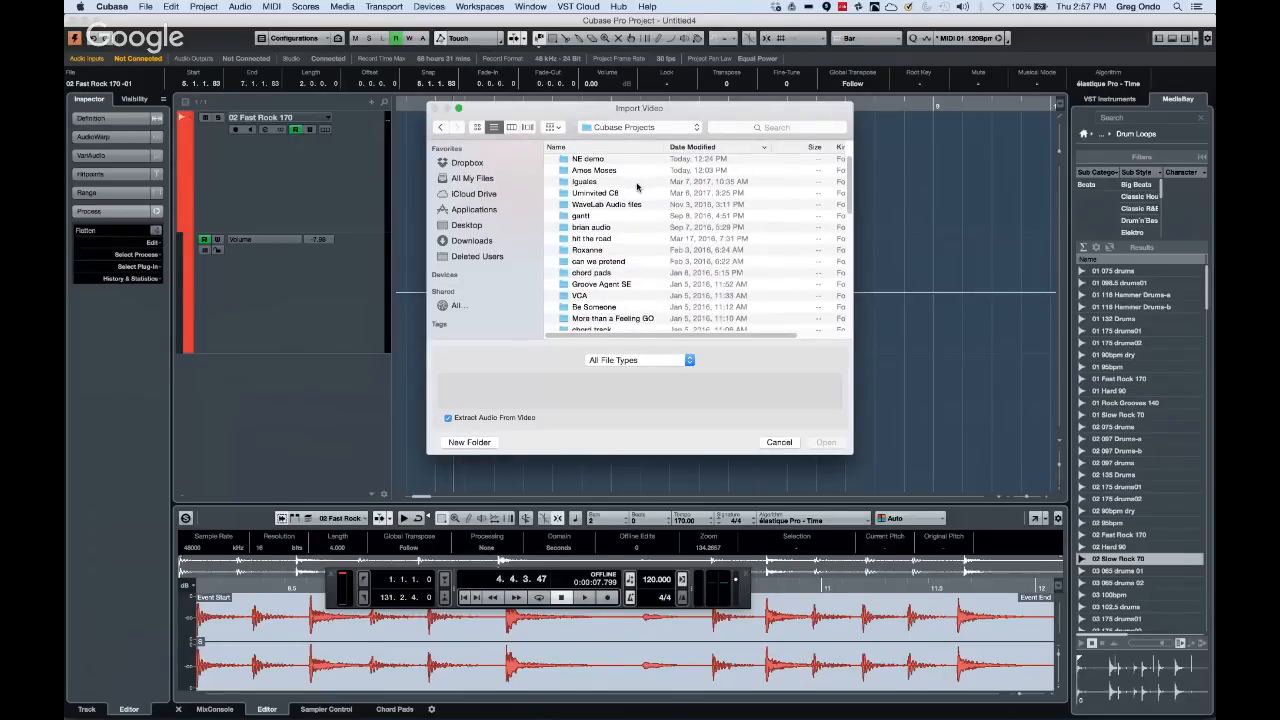
scroll(637, 187, "down", 1)
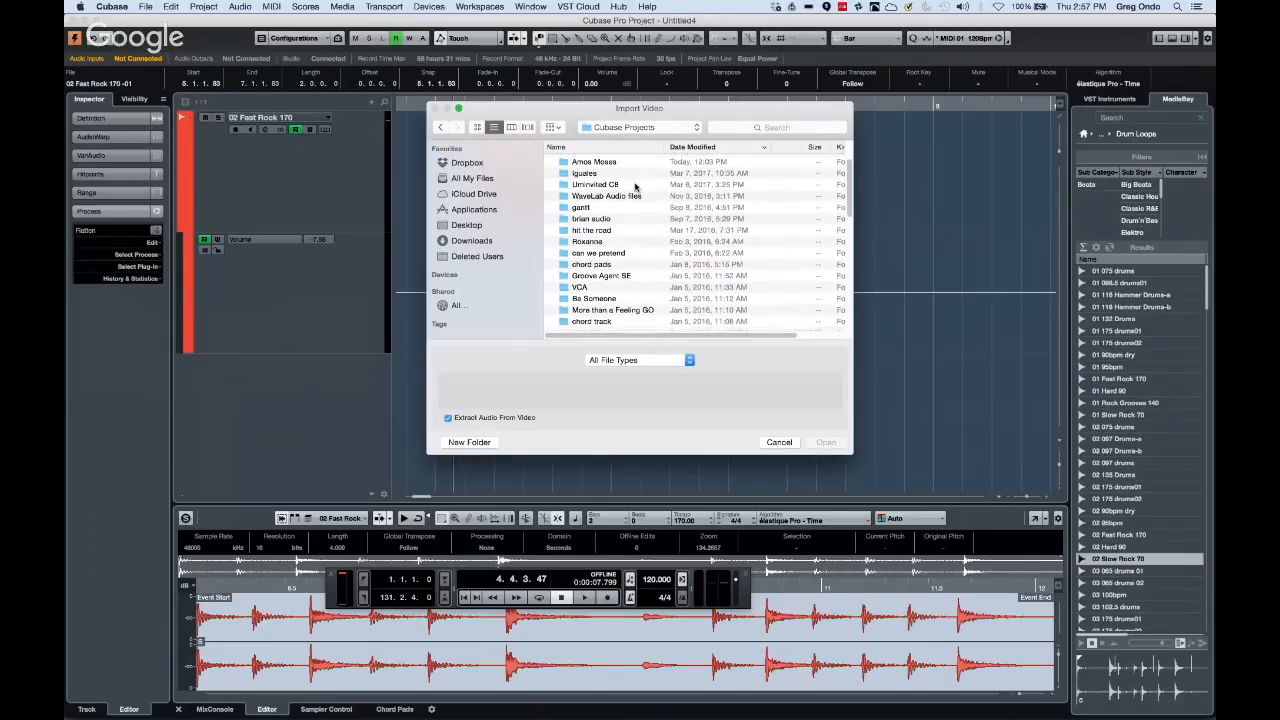
scroll(635, 187, "down", 2)
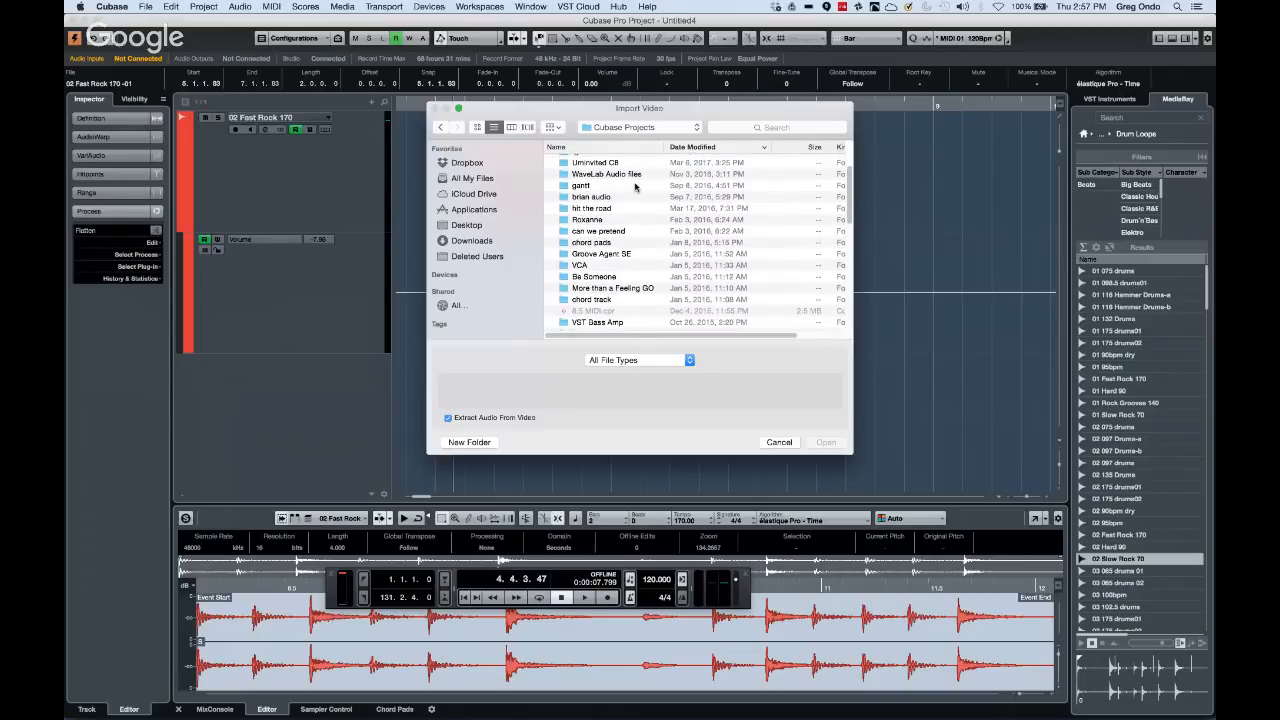
scroll(635, 187, "down", 3)
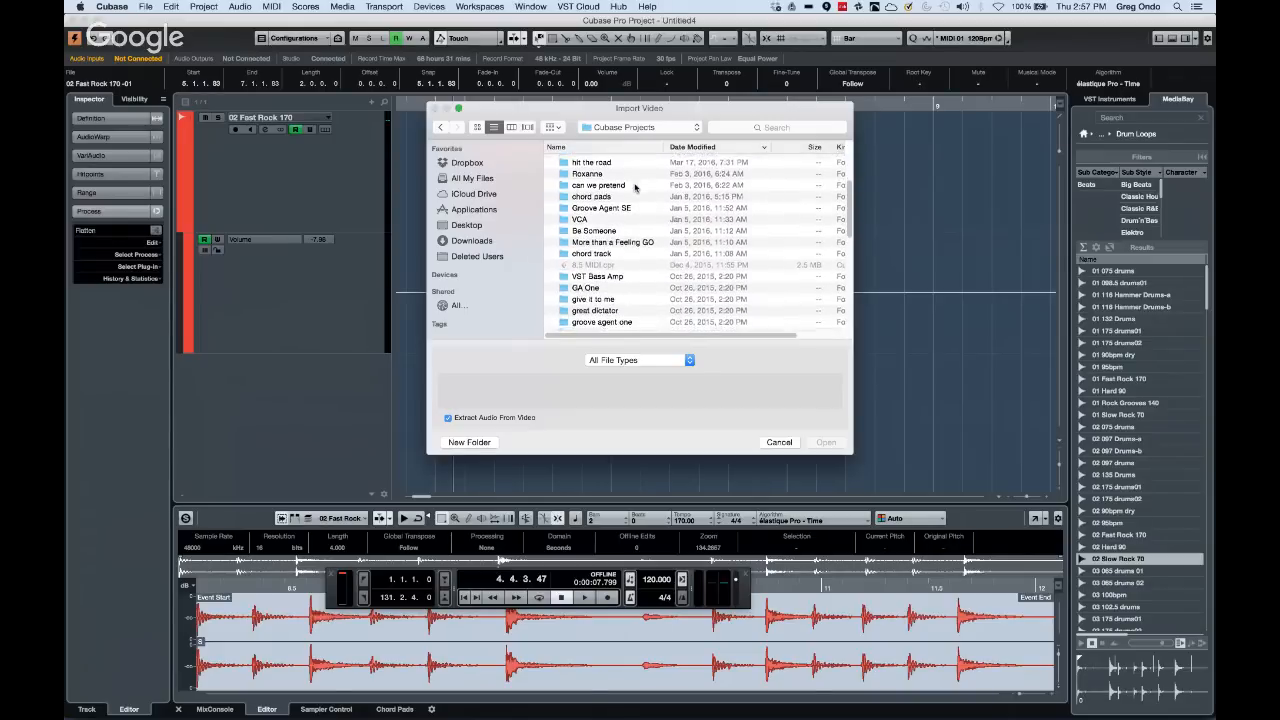
scroll(634, 187, "down", 1)
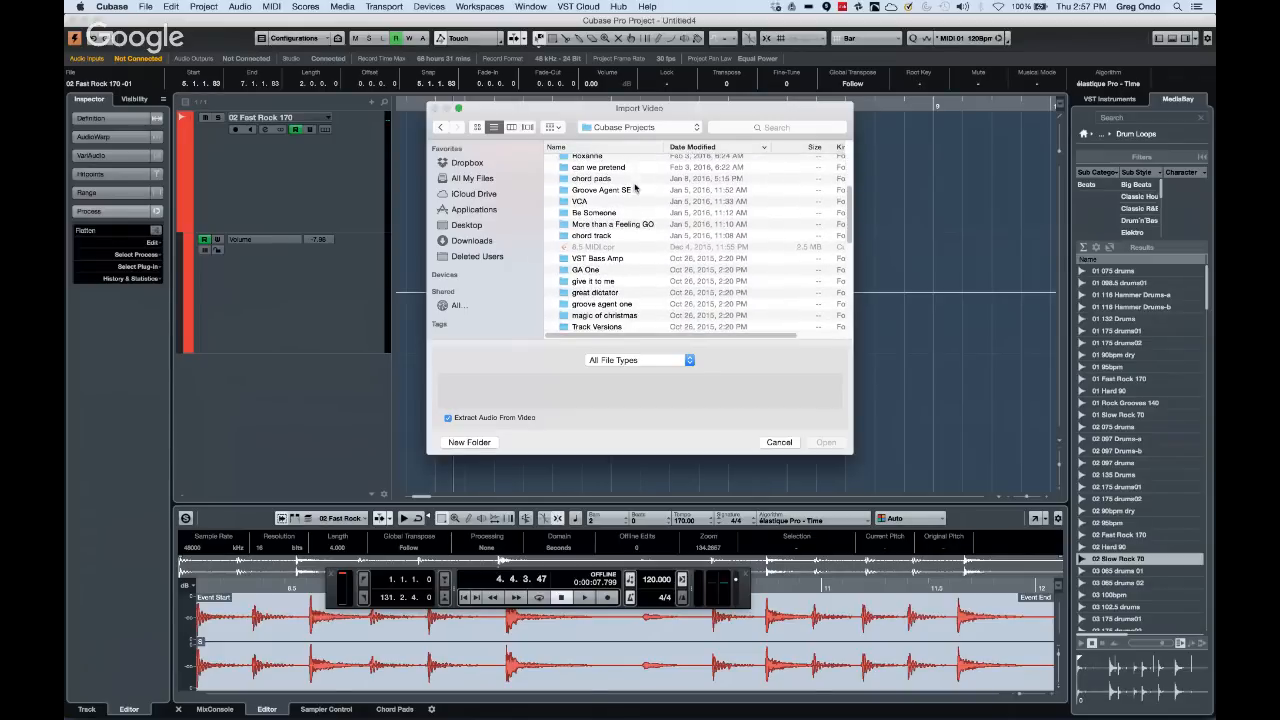
double_click(598, 293)
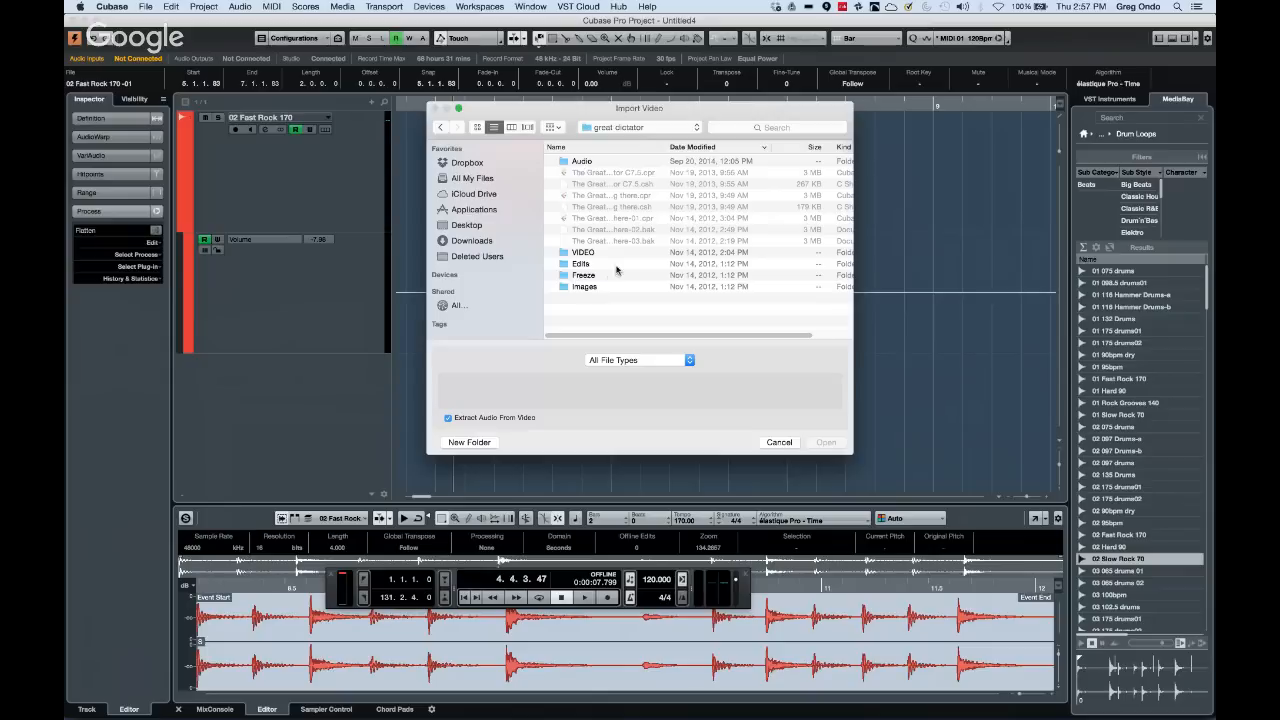
double_click(588, 253)
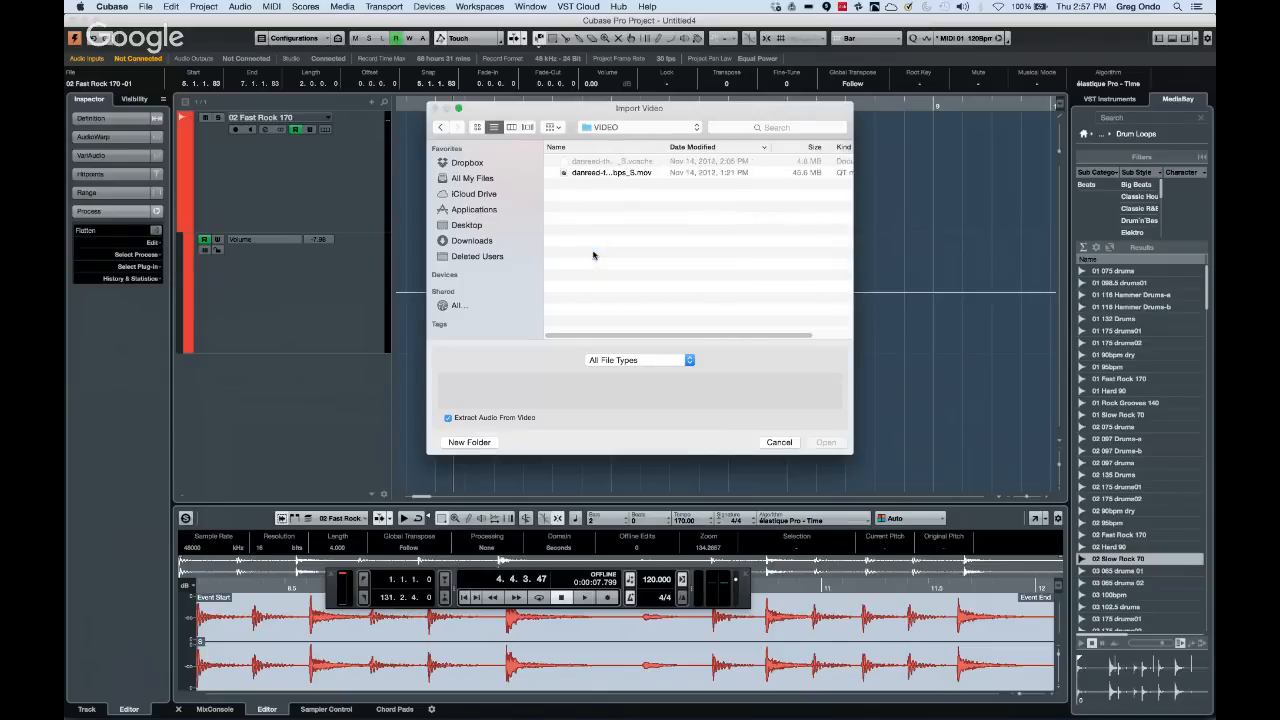
left_click(595, 174)
left_click(826, 442)
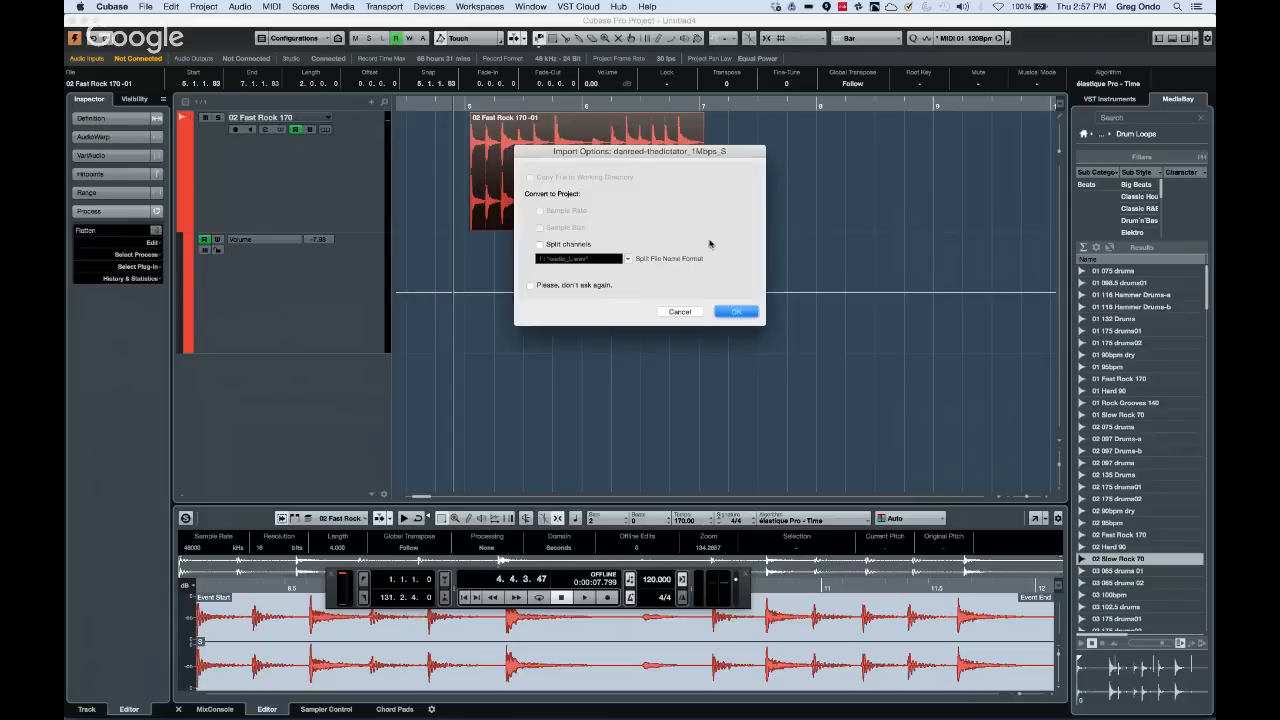
left_click(734, 312)
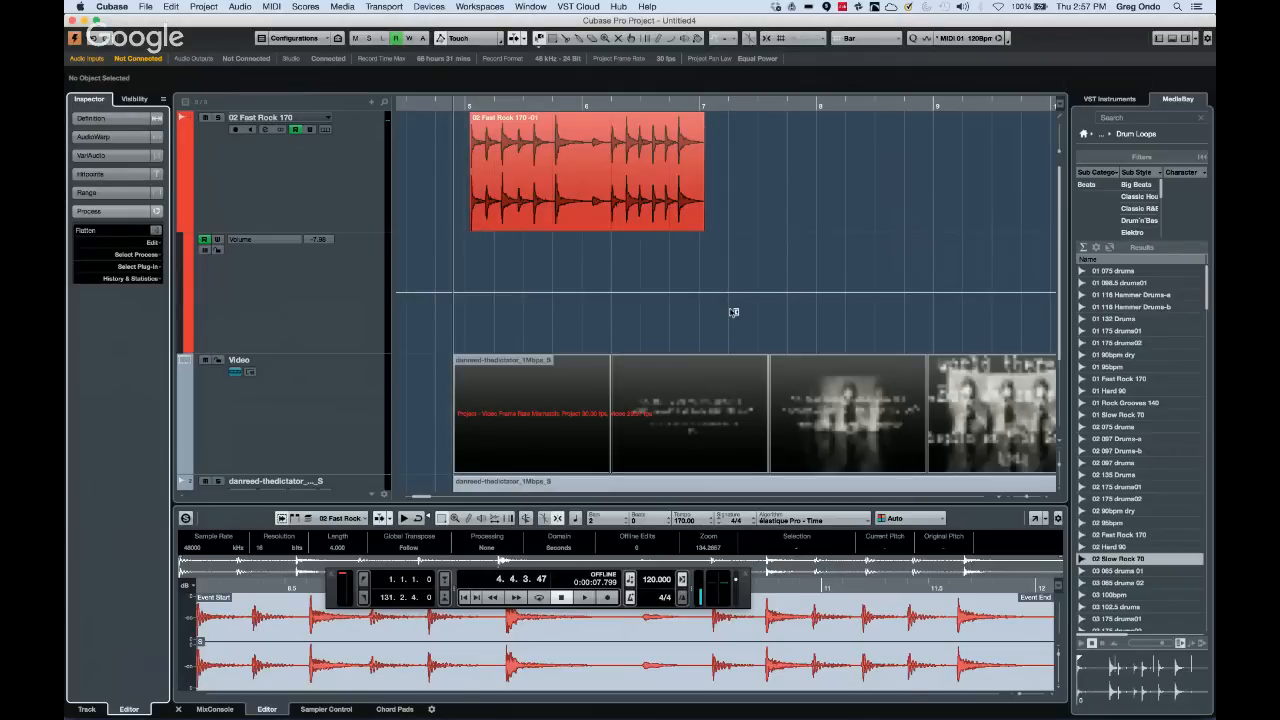
Move the Video track above the 02 Fast Rock 170 track
left_click(330, 444)
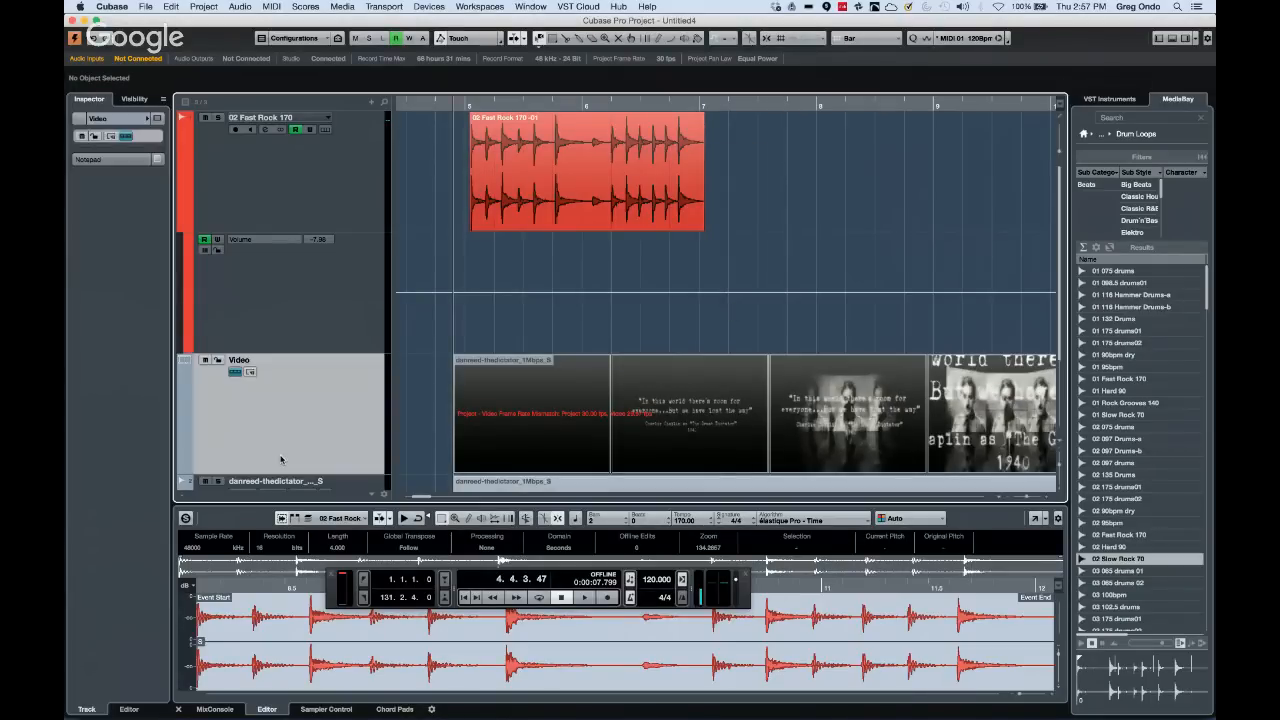
left_click_drag(352, 122, 358, 124)
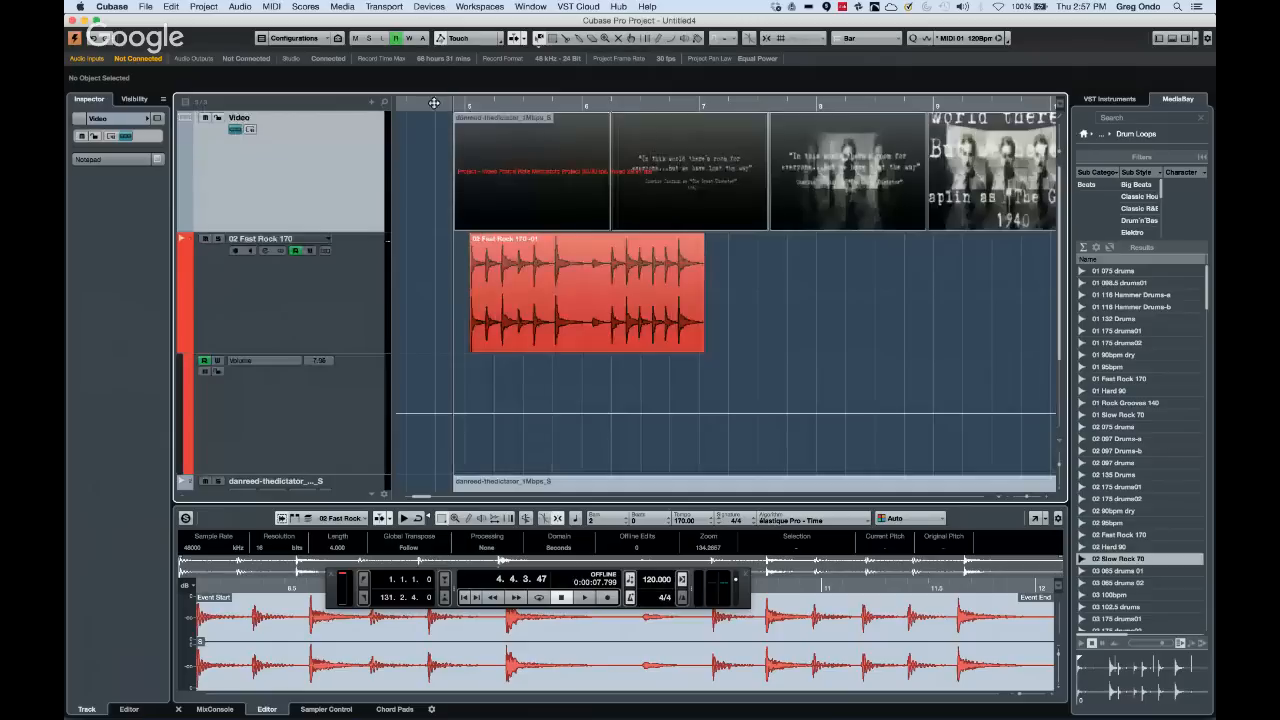
Show the Video Player window below the Video track and scrub the project cursor to about bar 37
left_click_drag(433, 107, 435, 74)
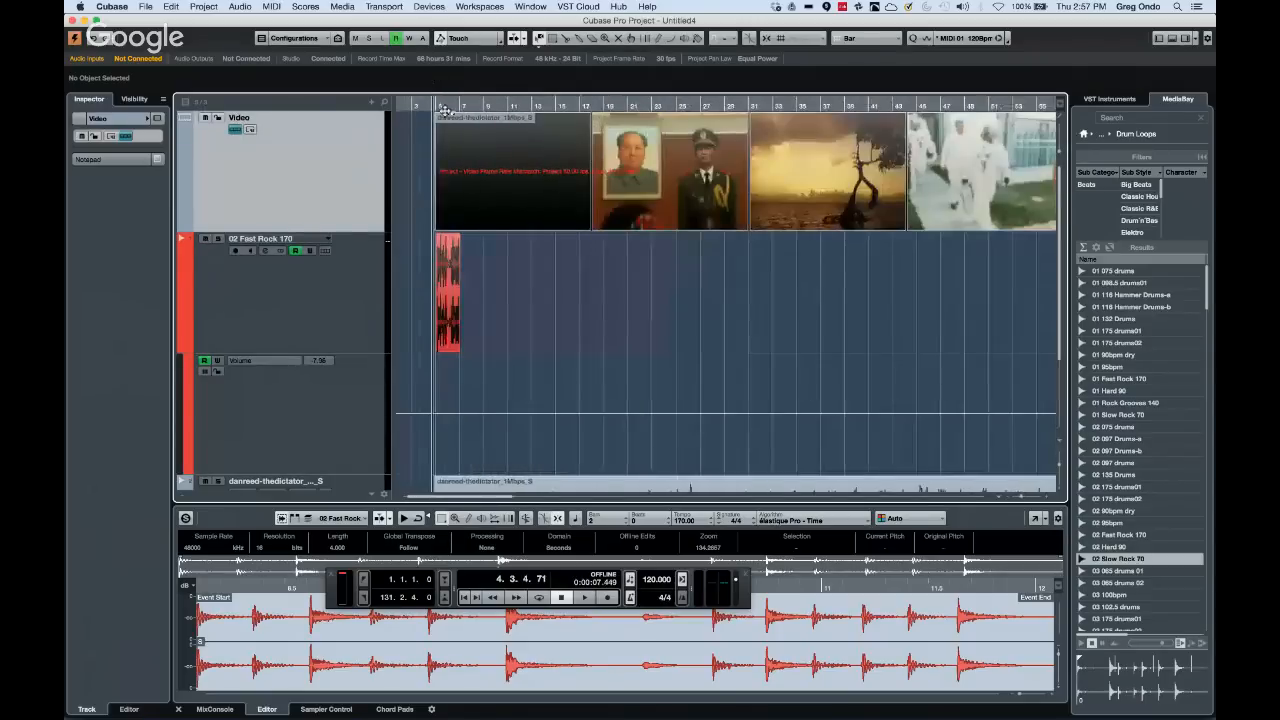
key("F8")
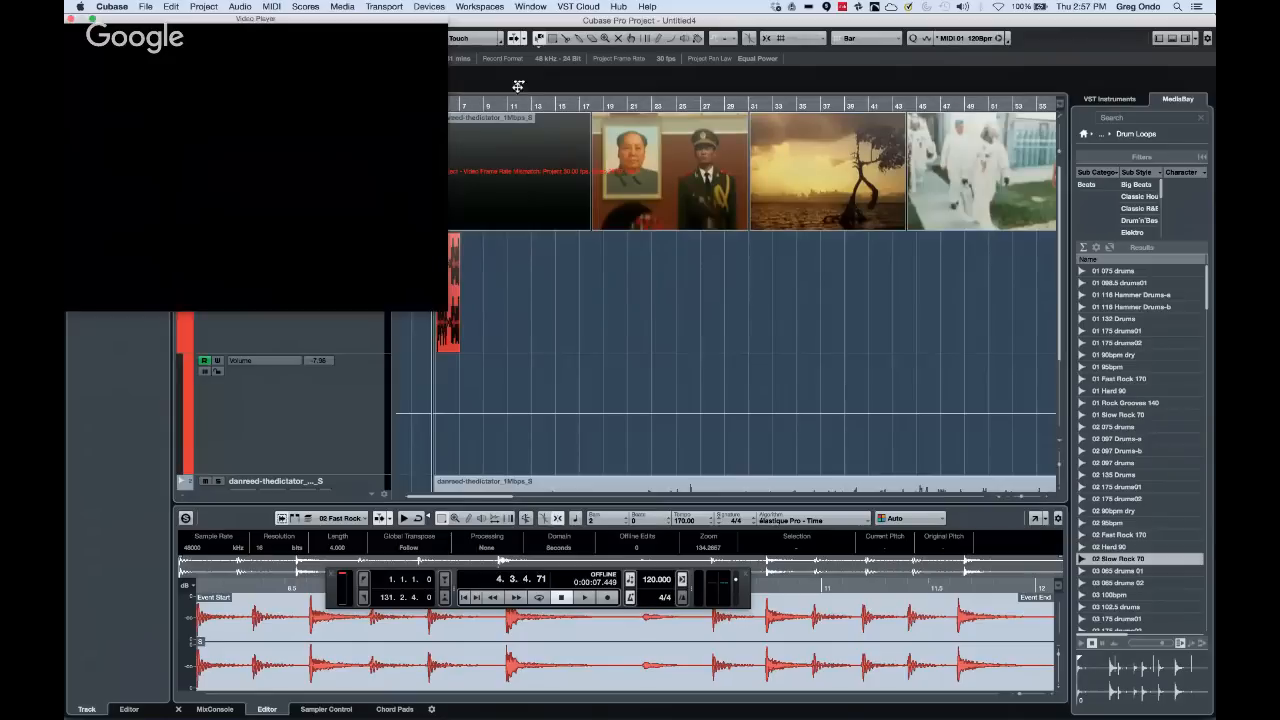
left_click_drag(338, 22, 726, 274)
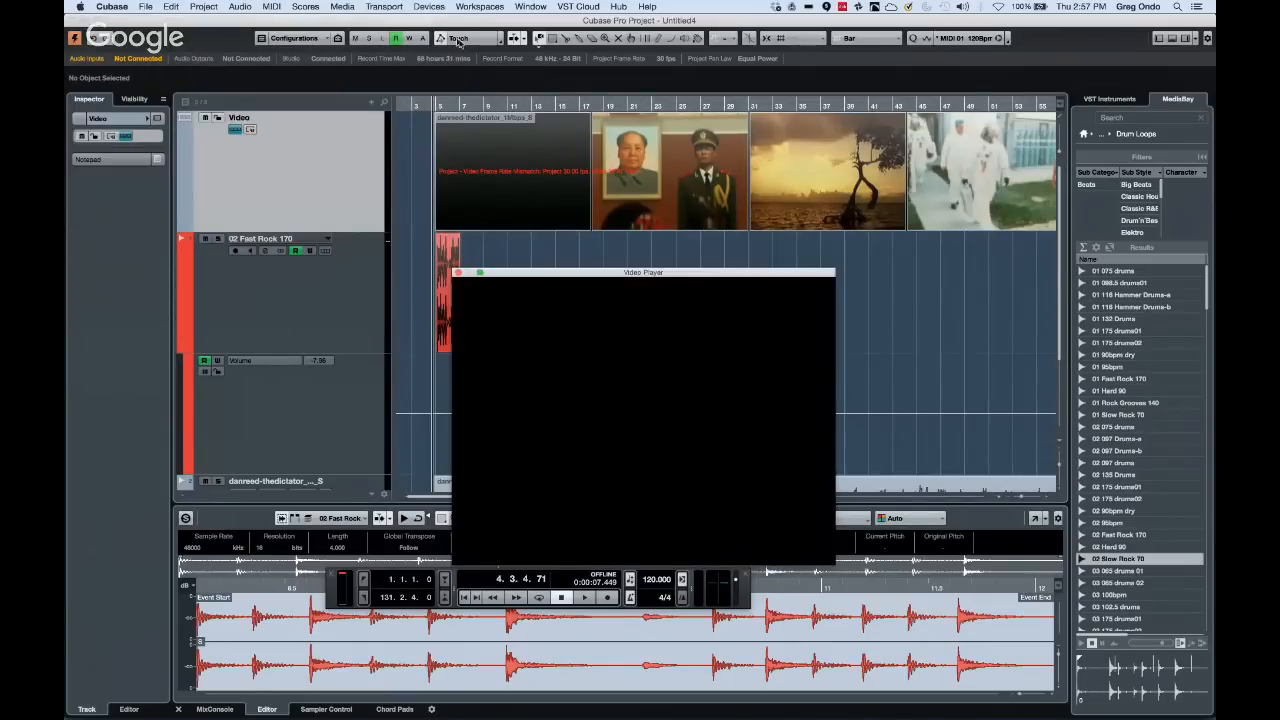
left_click_drag(531, 107, 822, 106)
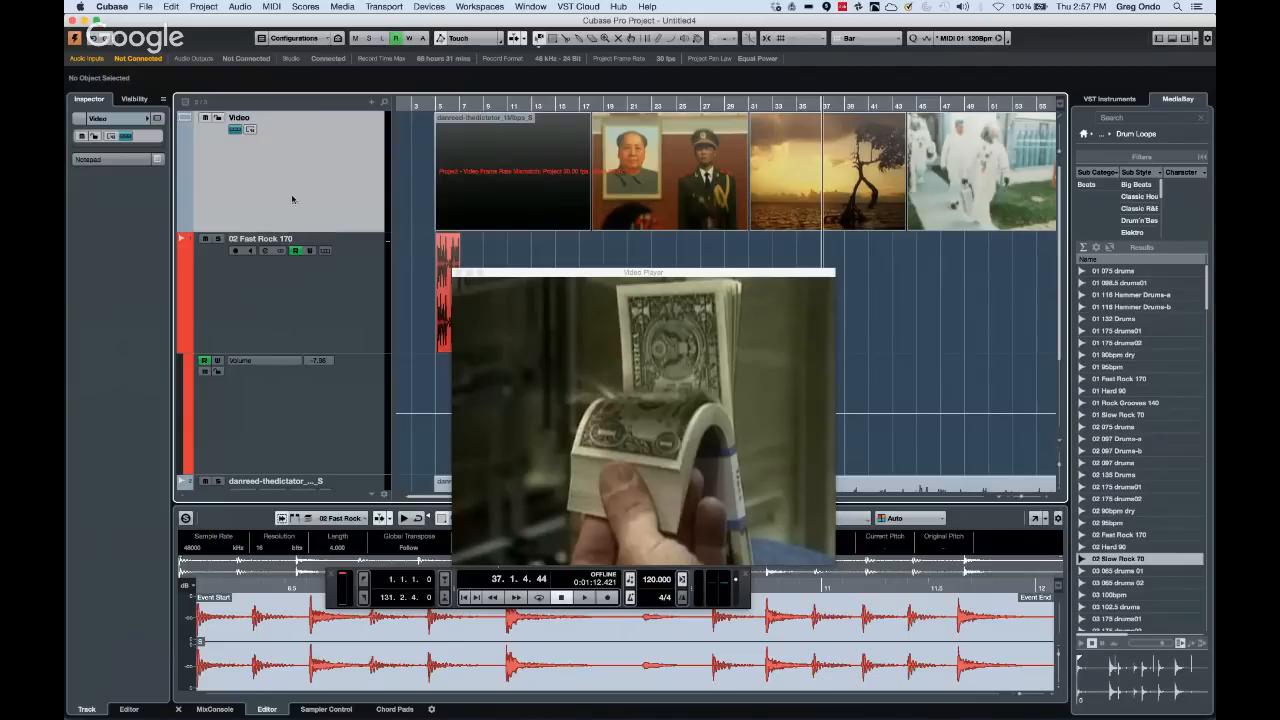
Return the Video track below the drum track and its automation, and add a ruler track above it showing Timecode
left_click_drag(292, 197, 281, 286)
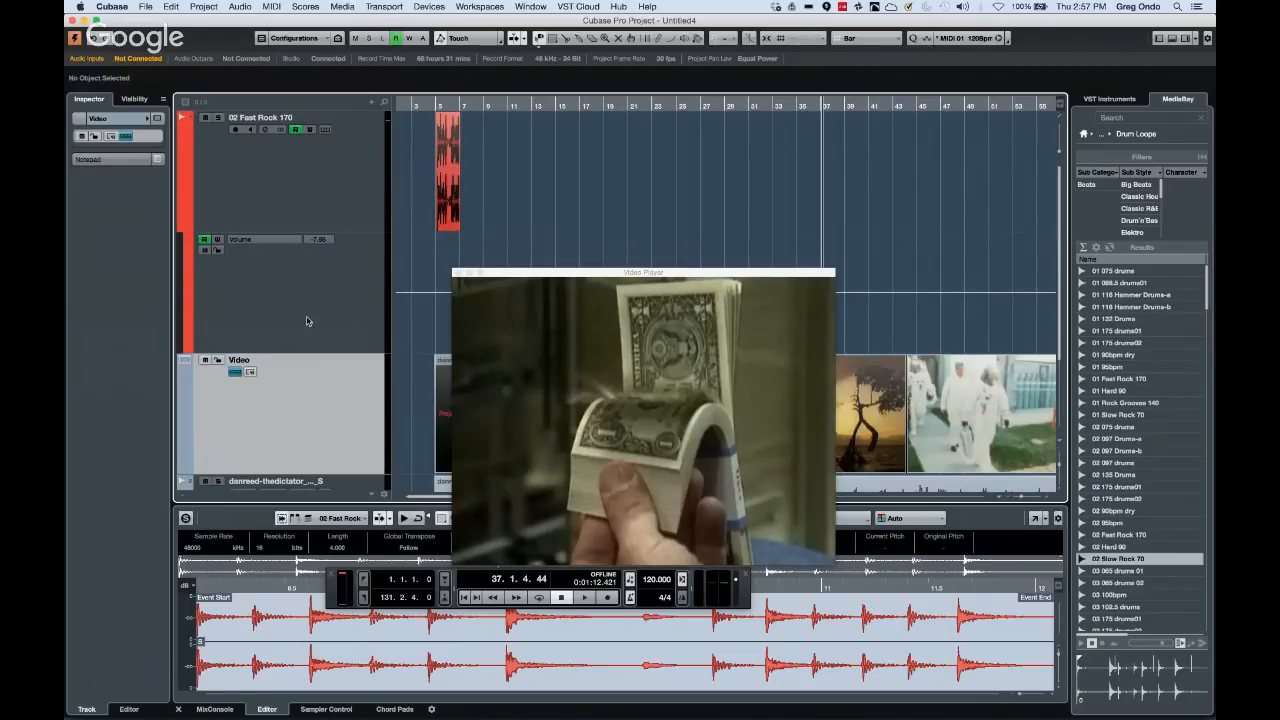
right_click(289, 343)
mouse_move(395, 343)
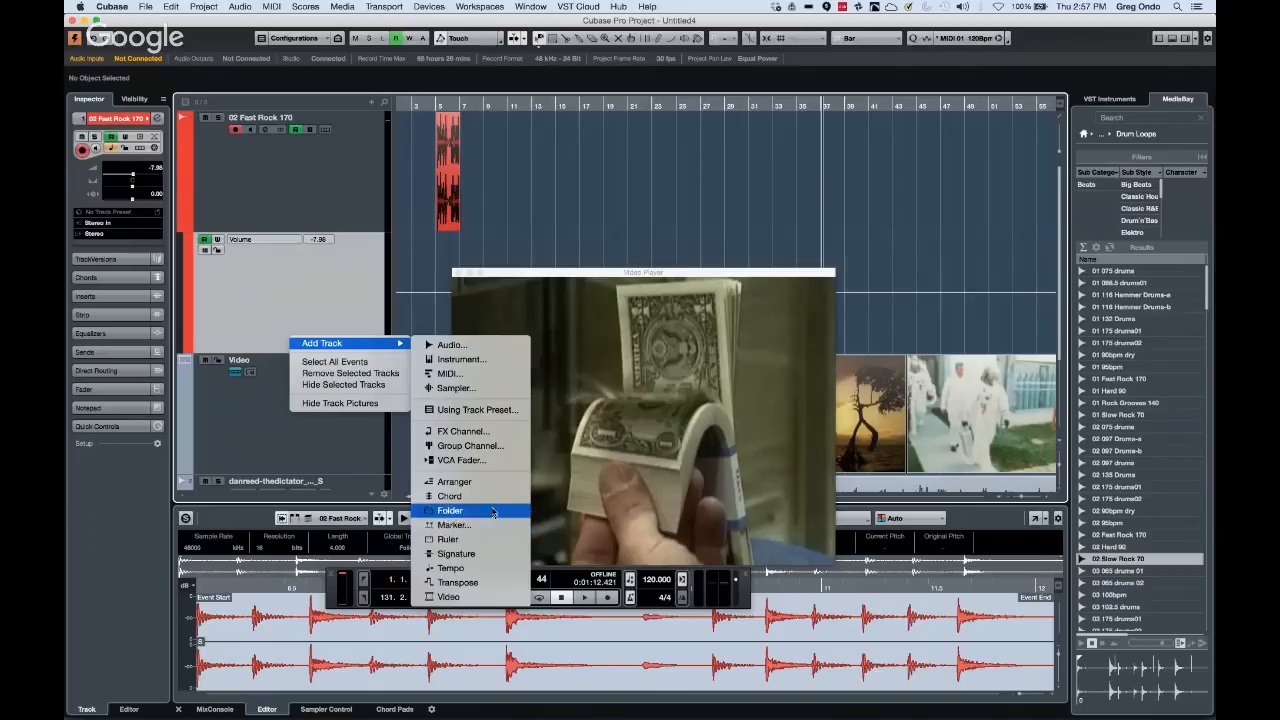
left_click(492, 541)
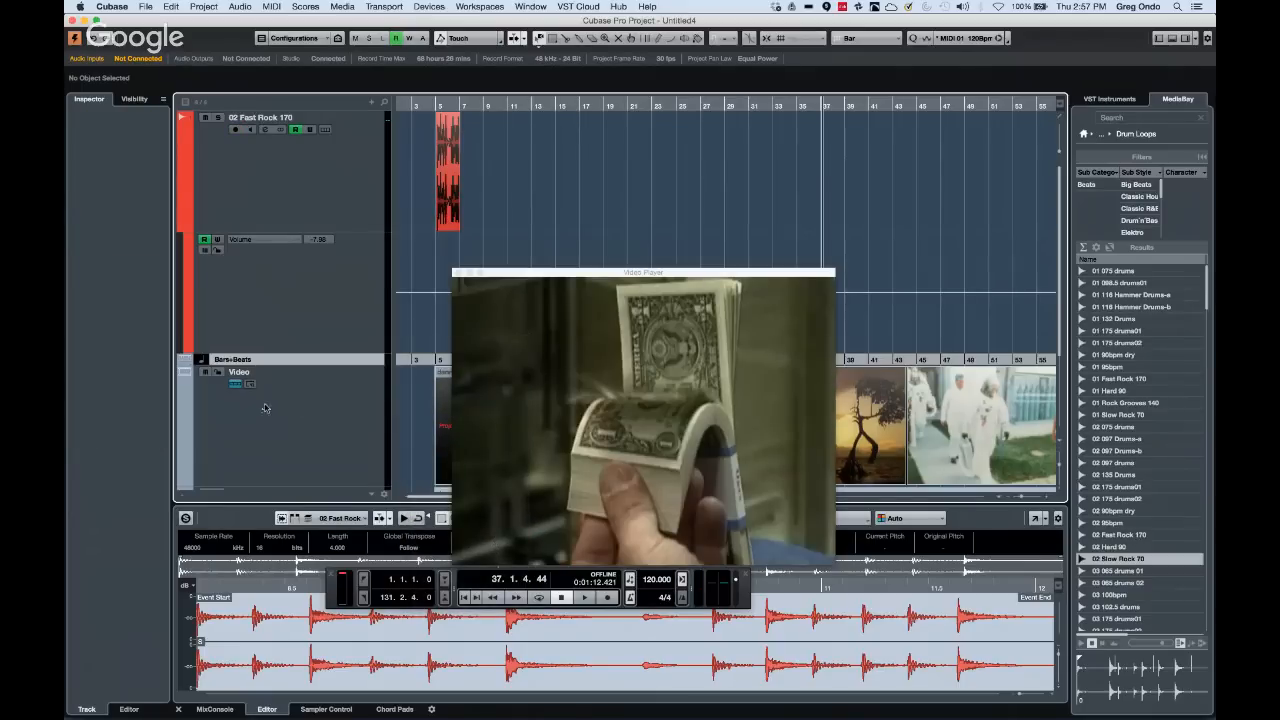
left_click(235, 360)
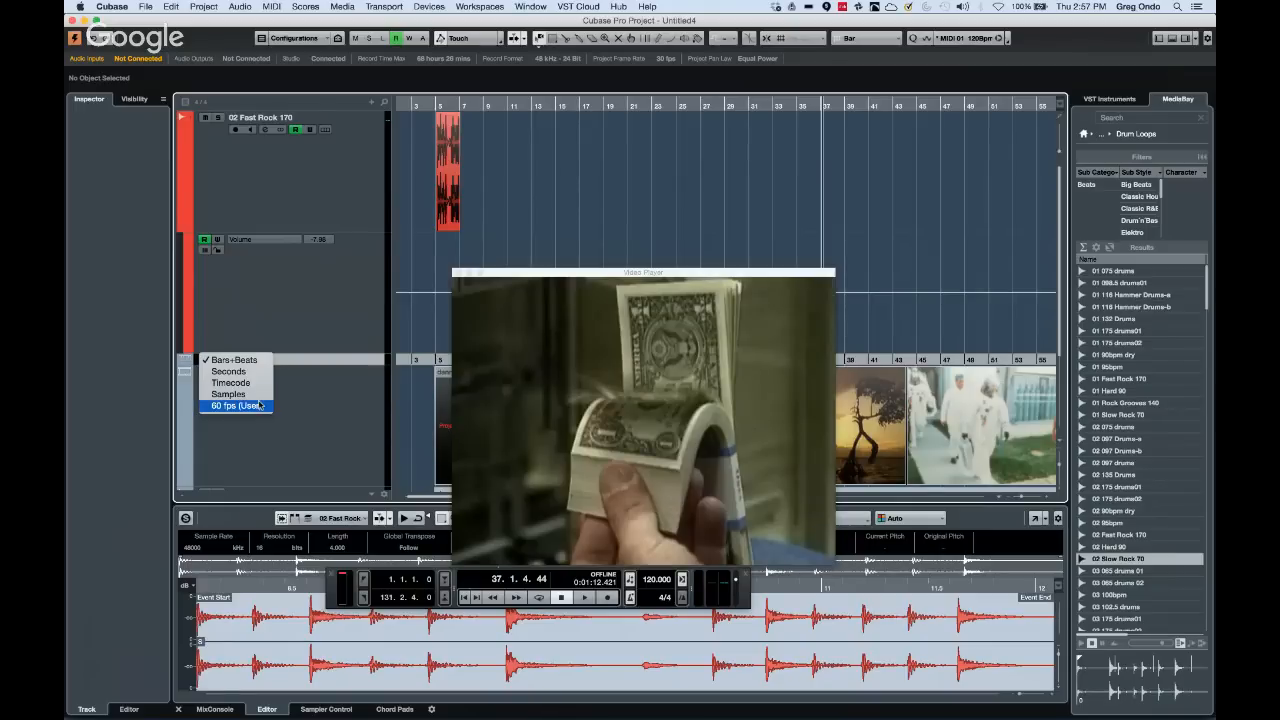
left_click(235, 383)
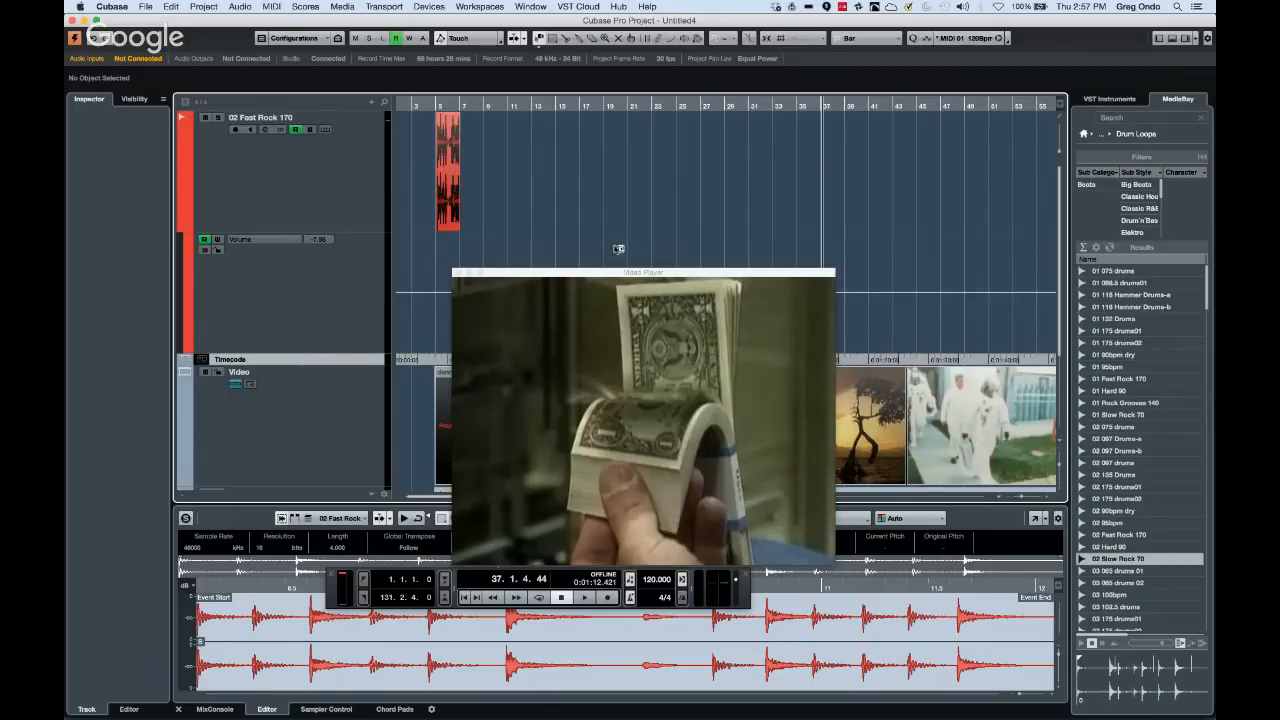
Move the Video Player over the track list and place the project cursor at about bar 21
left_click_drag(598, 275, 282, 129)
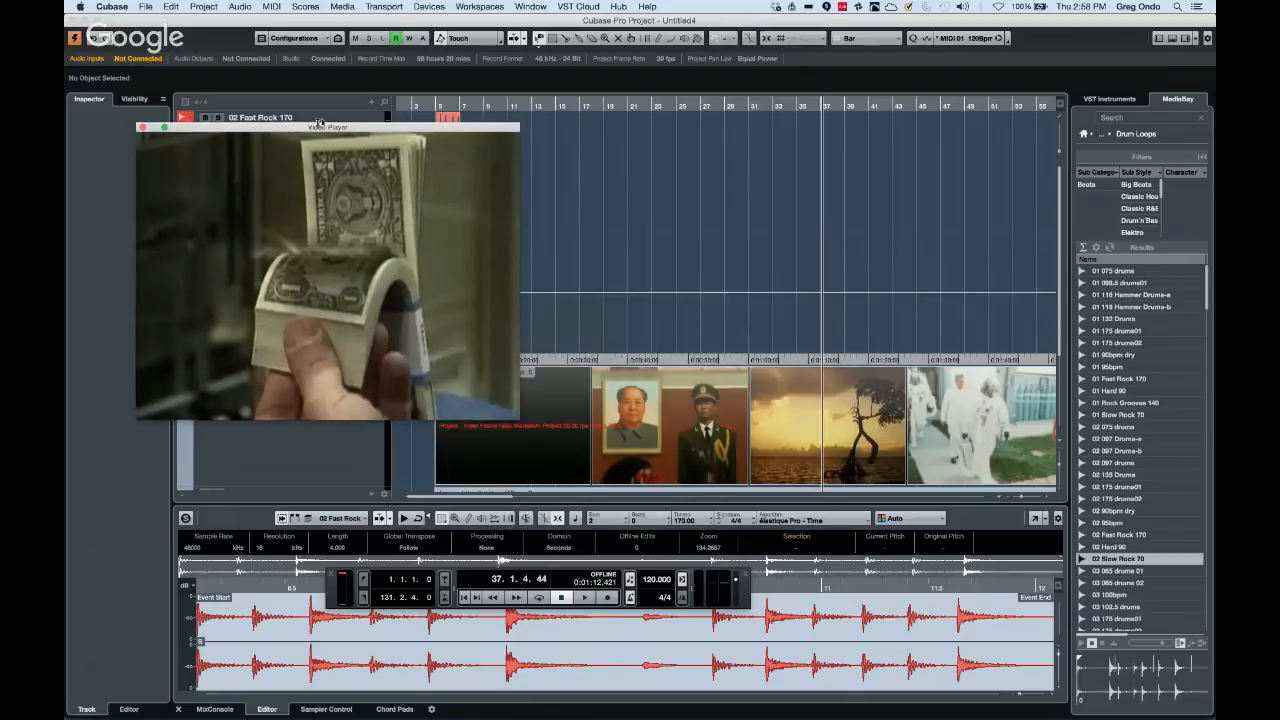
left_click(622, 104)
left_click_drag(623, 140, 630, 165)
key("h")
key("h")
key("h")
key("h")
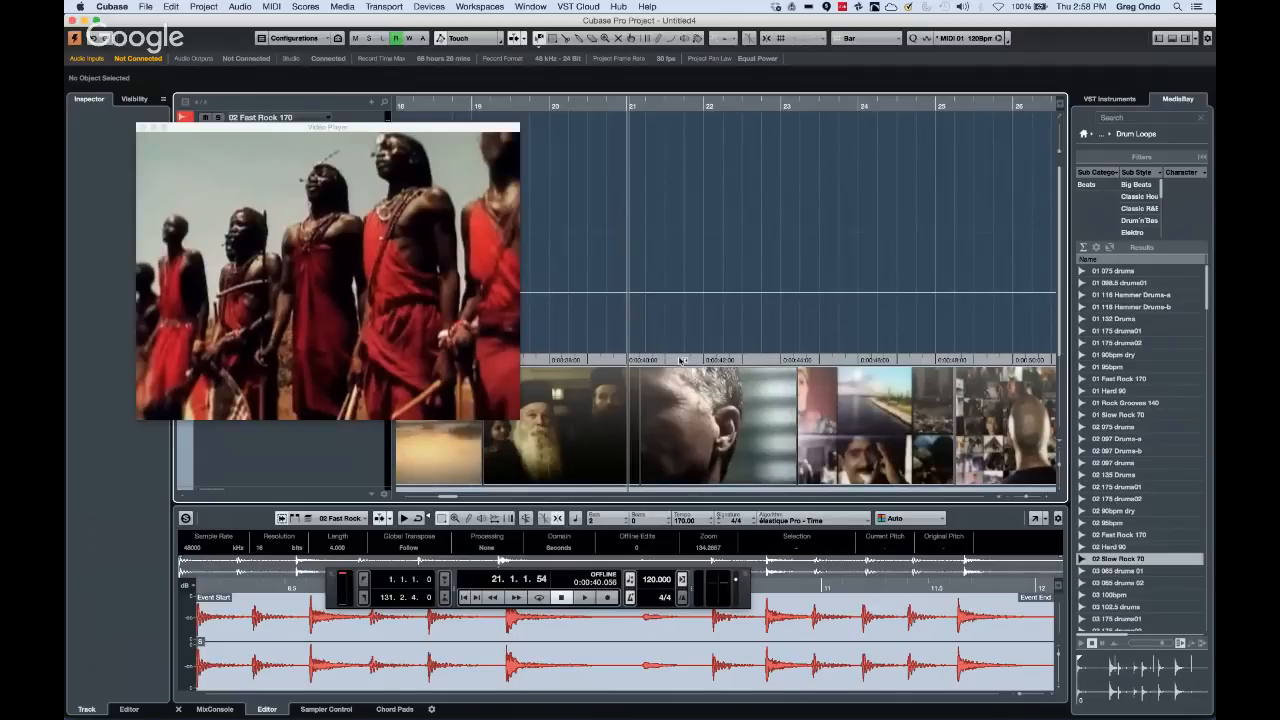
Scrub through the video to the scene cut from the man's face to the shoreline
left_click_drag(683, 361, 692, 372)
left_click_drag(693, 107, 695, 106)
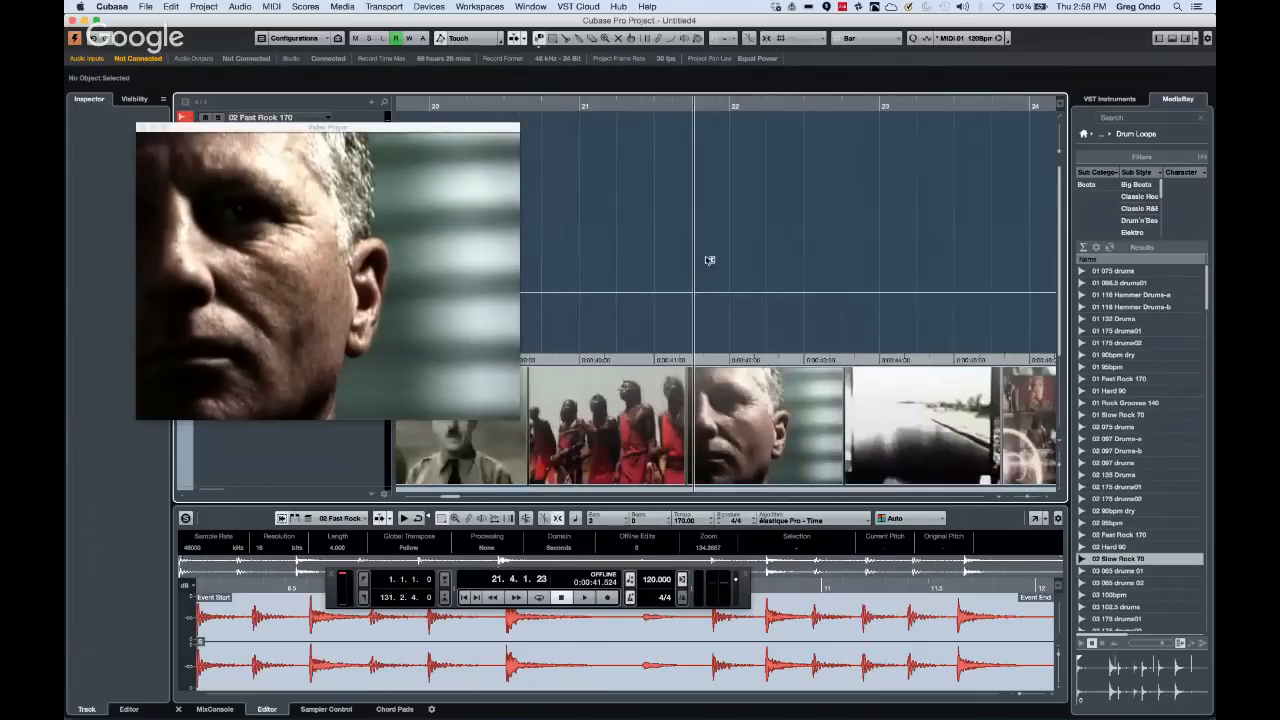
left_click(701, 361)
left_click_drag(701, 361, 837, 387)
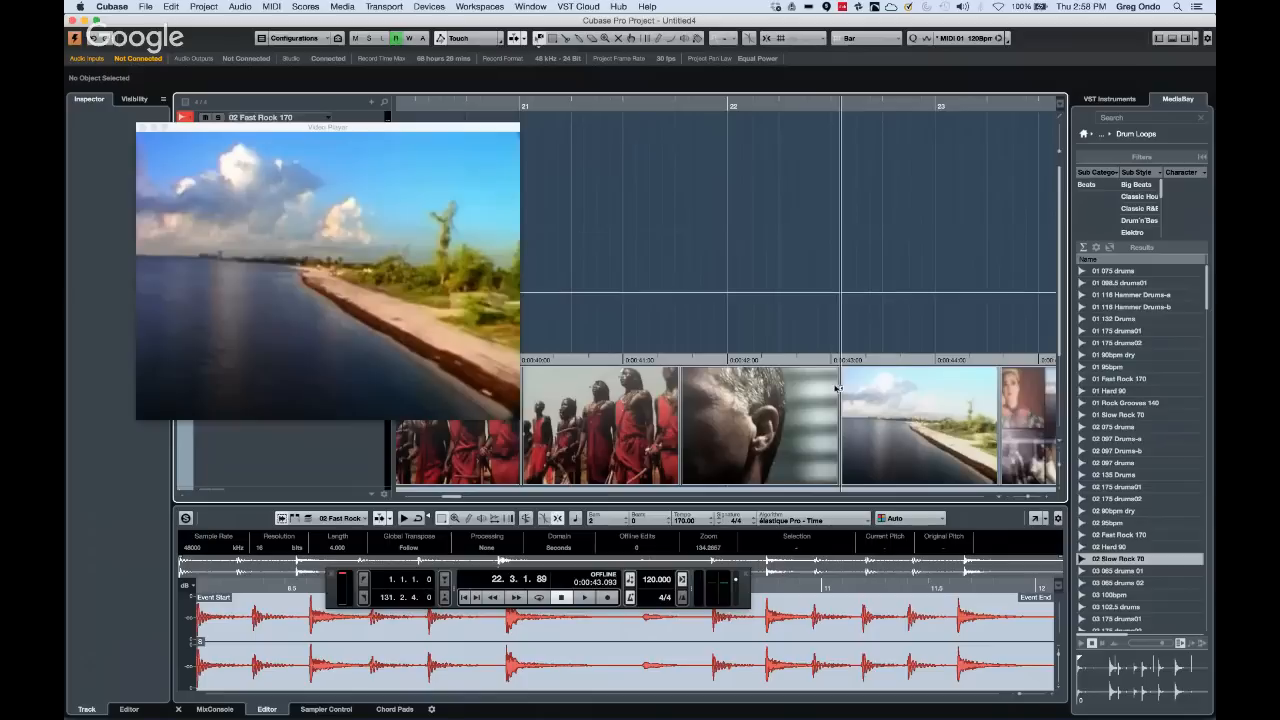
Time Warp bar 22 to line up with the scene cut to the shoreline
right_click(745, 125)
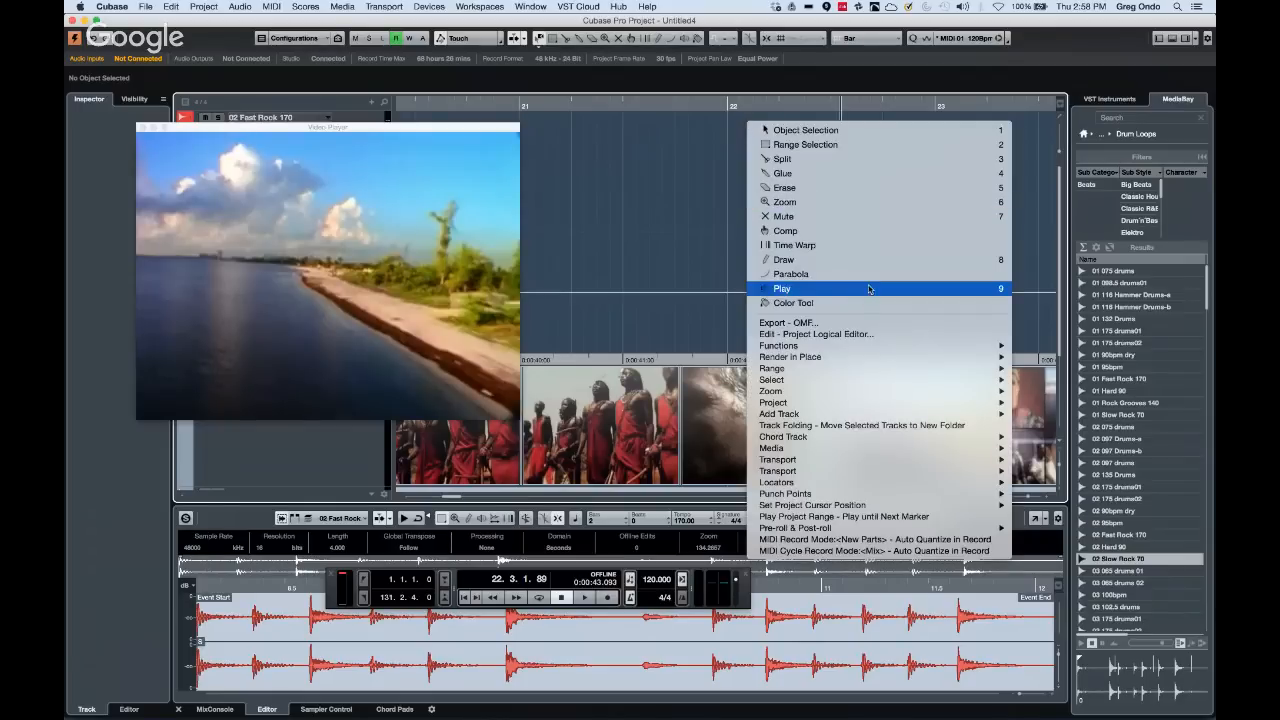
left_click(858, 245)
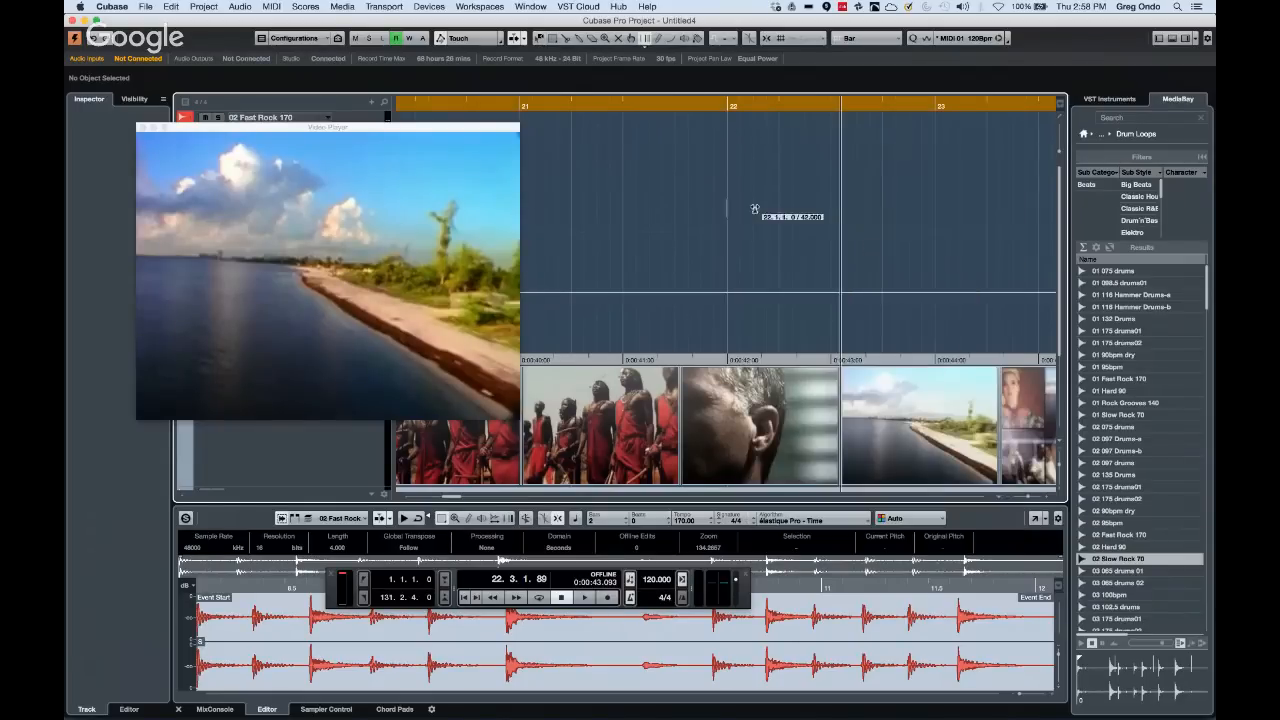
left_click_drag(731, 118, 839, 120)
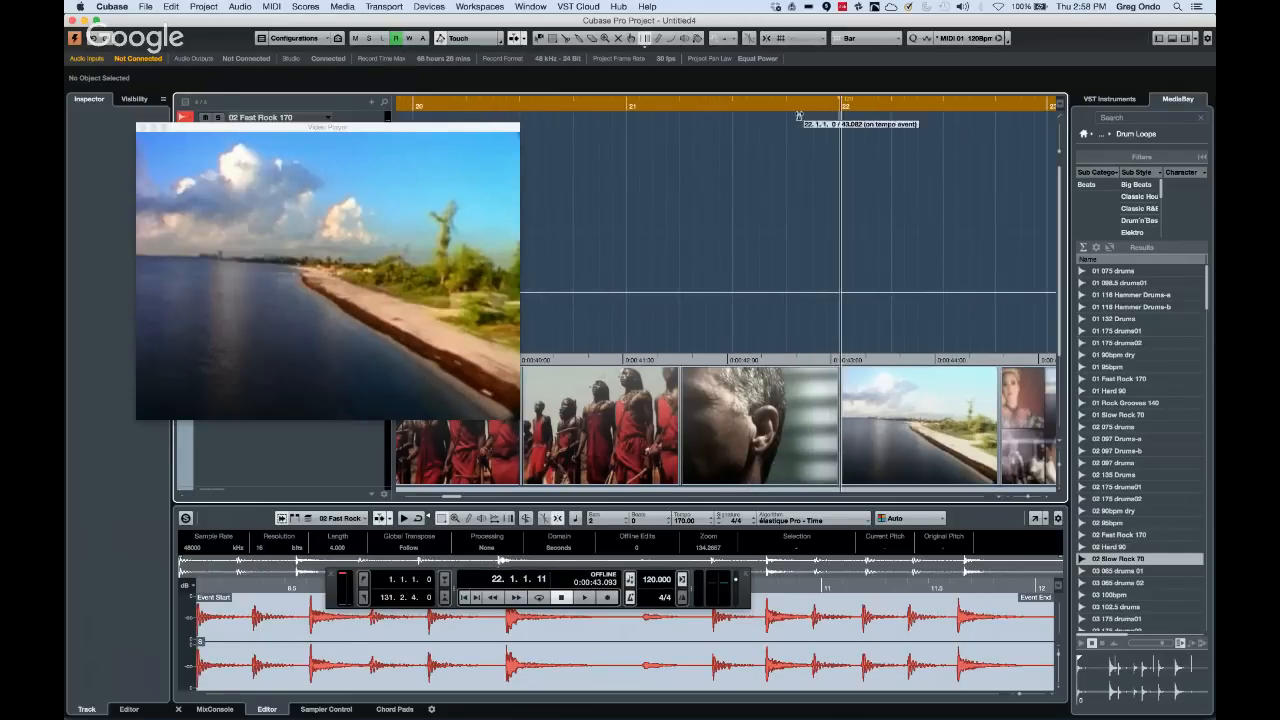
Play the video from shortly before bar 21 through the shoreline cut to check its alignment with bar 22
left_click_drag(731, 106, 729, 92)
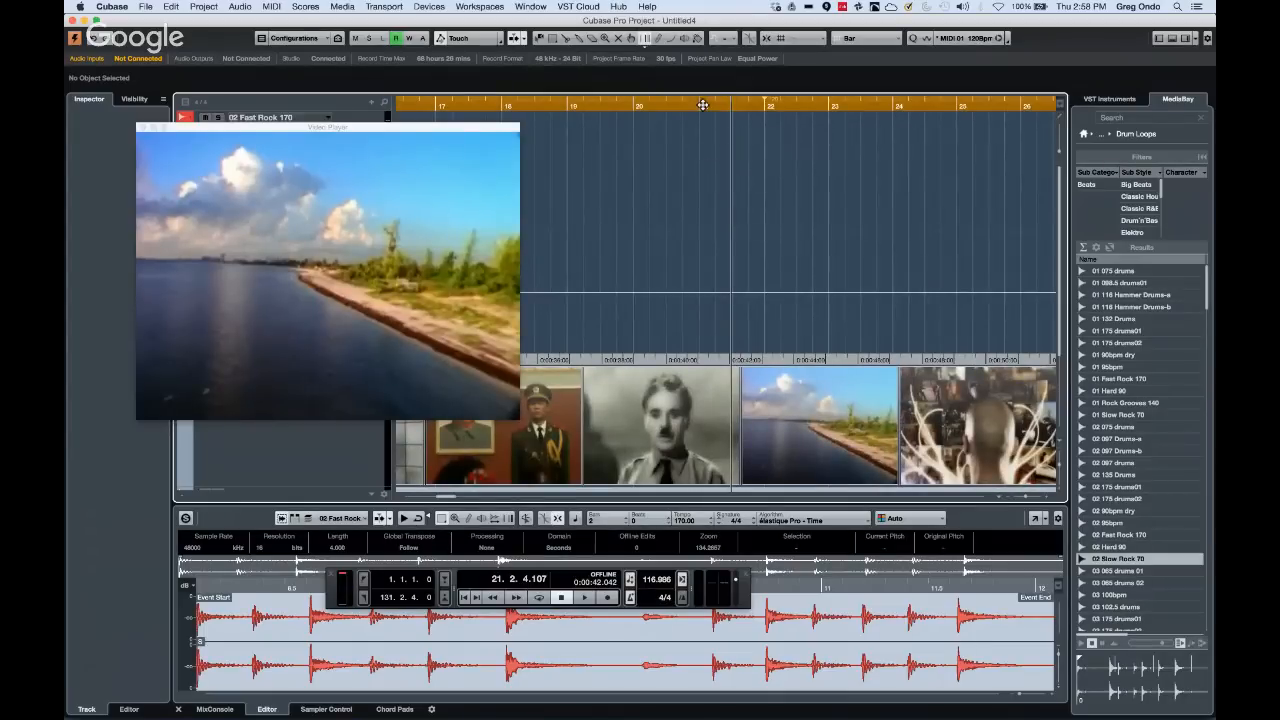
left_click(681, 108)
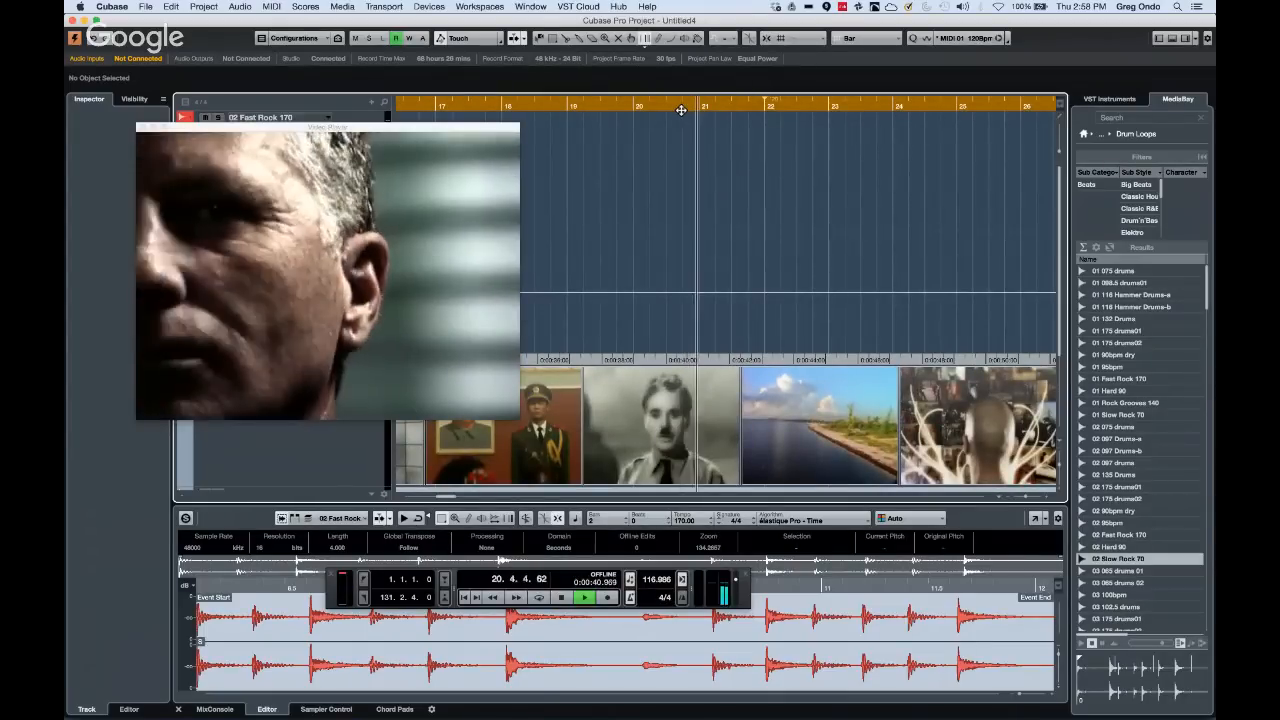
key("space")
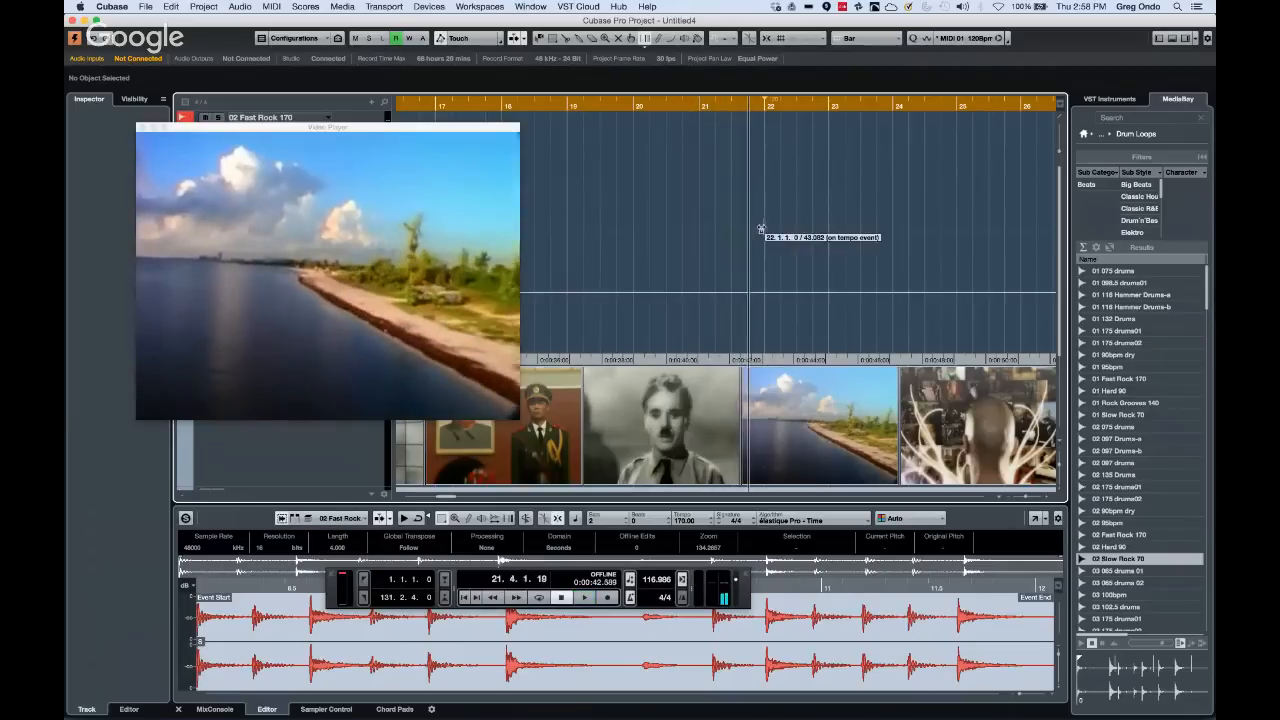
Mute the imported video's audio event and play the video from the shoreline scene on to the man's next appearance
scroll(763, 229, "down", 3)
right_click(577, 381)
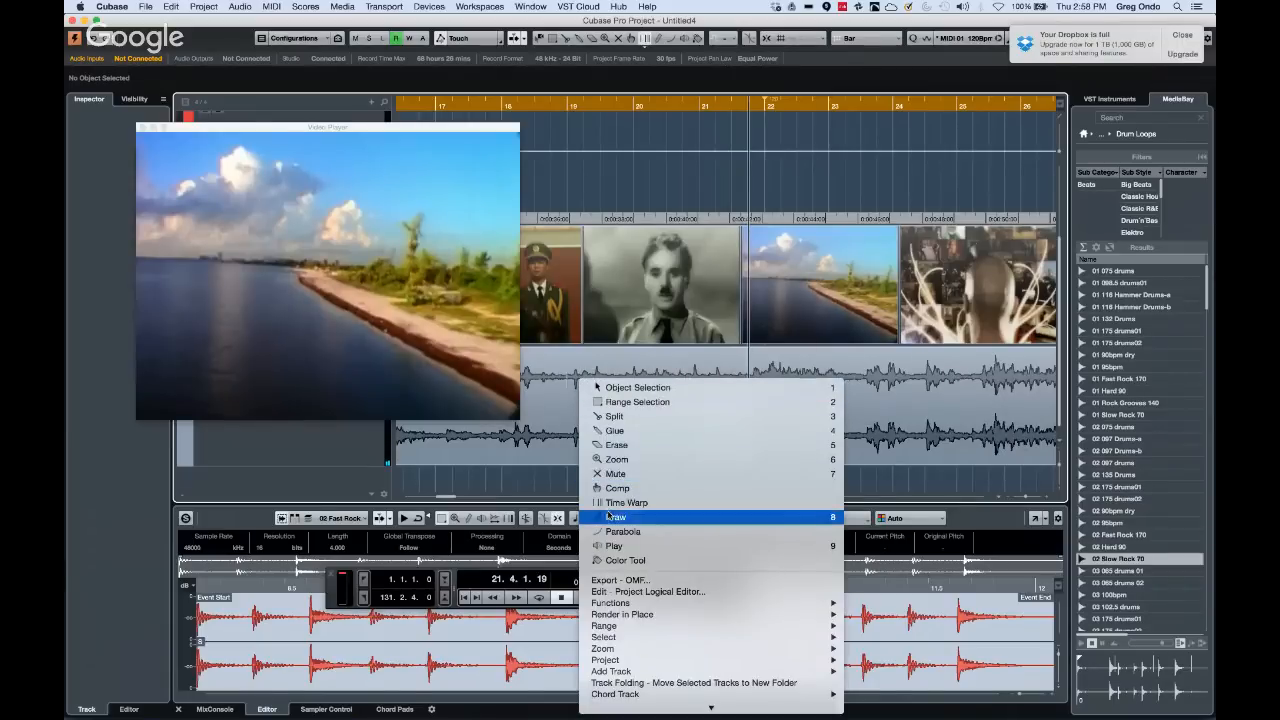
left_click(640, 402)
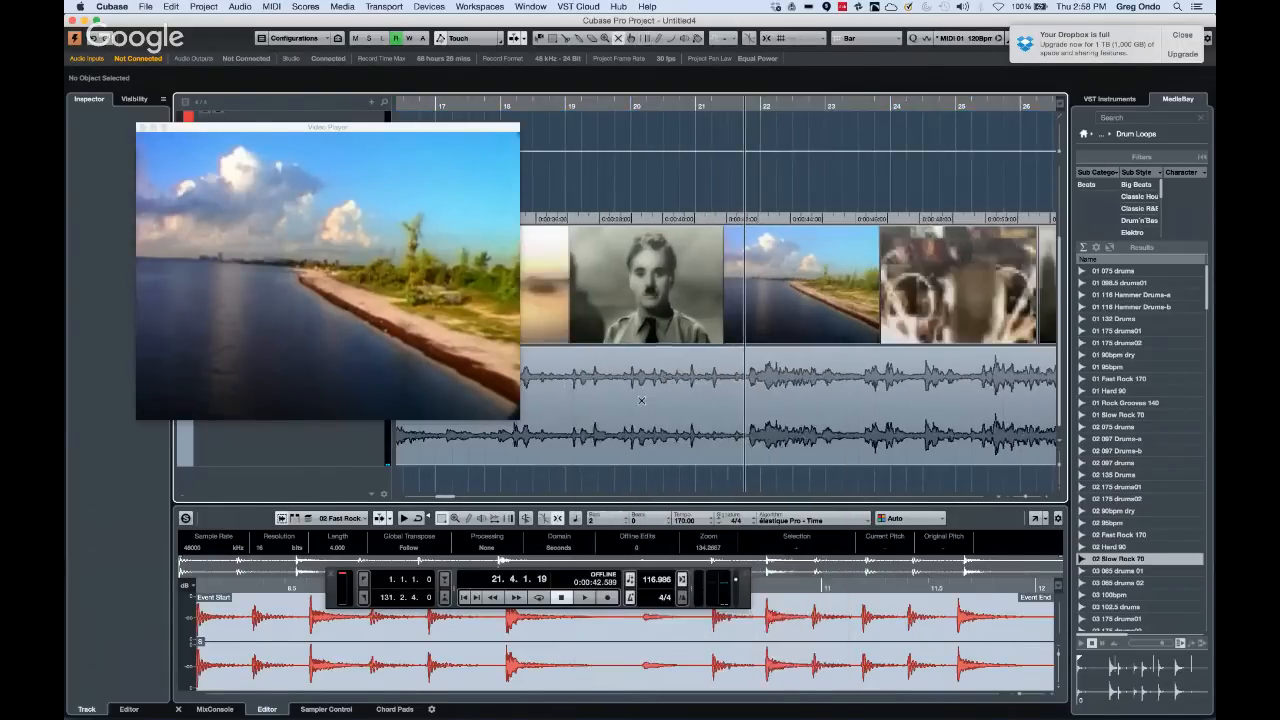
left_click(650, 385)
key("space")
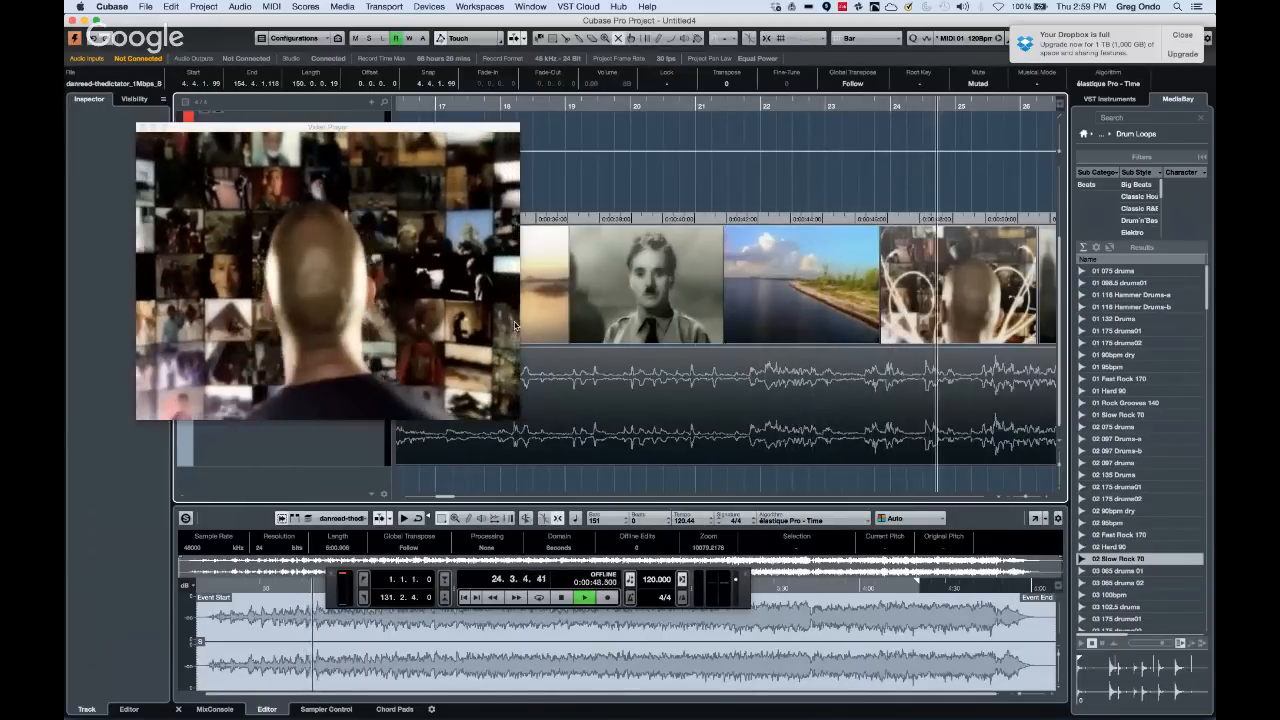
key("space")
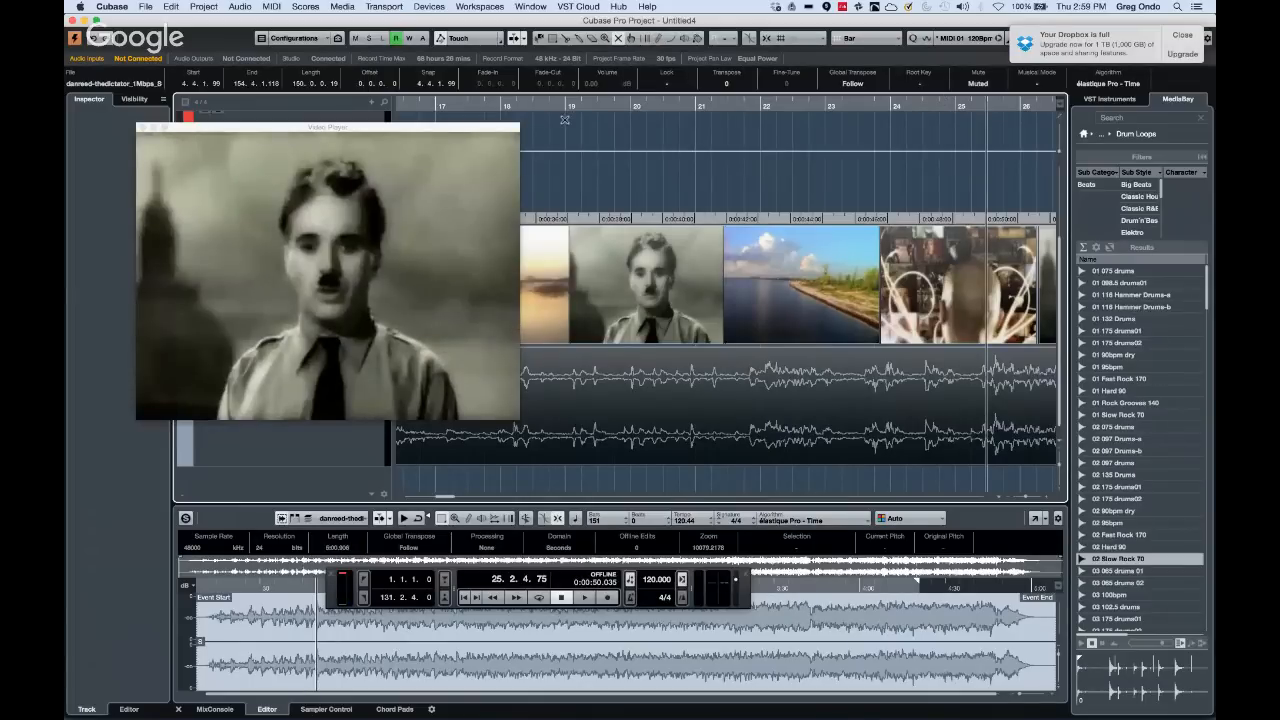
Move the Video Player down clear of the ruler and Time Warp bar 22 onto the shoreline scene cut
right_click(530, 120)
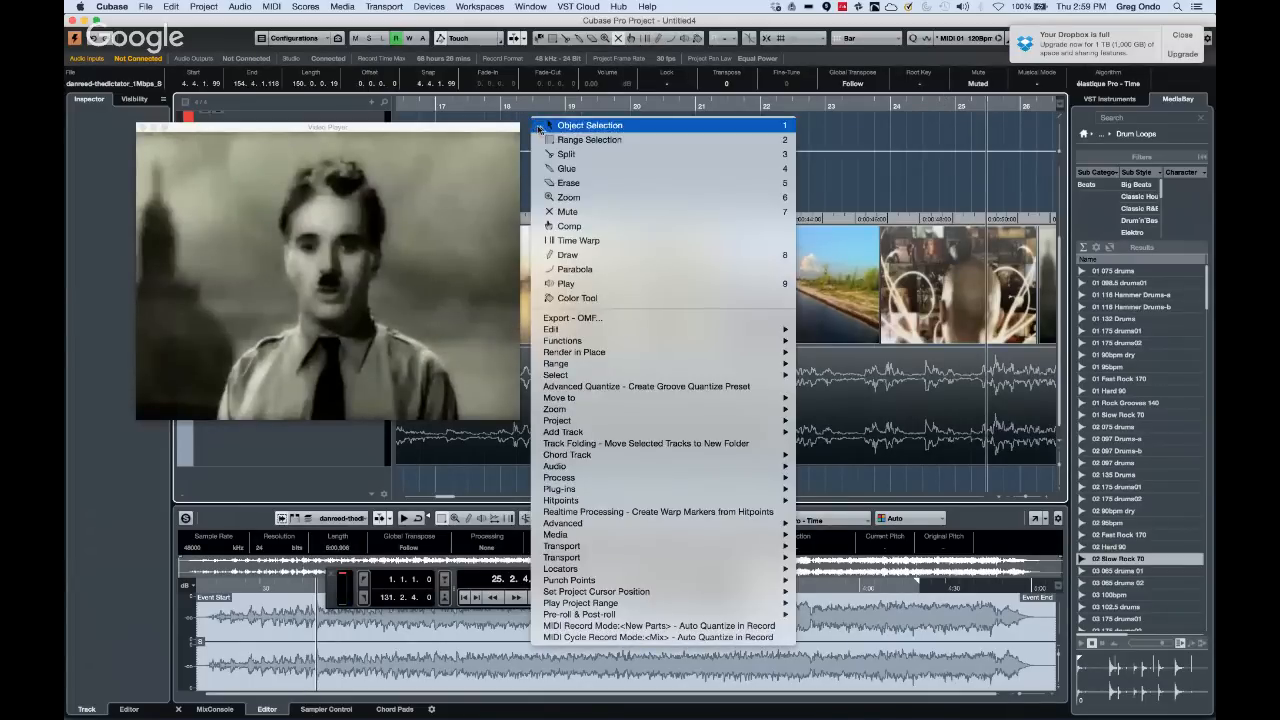
left_click(500, 132)
left_click_drag(500, 132, 501, 242)
right_click(506, 124)
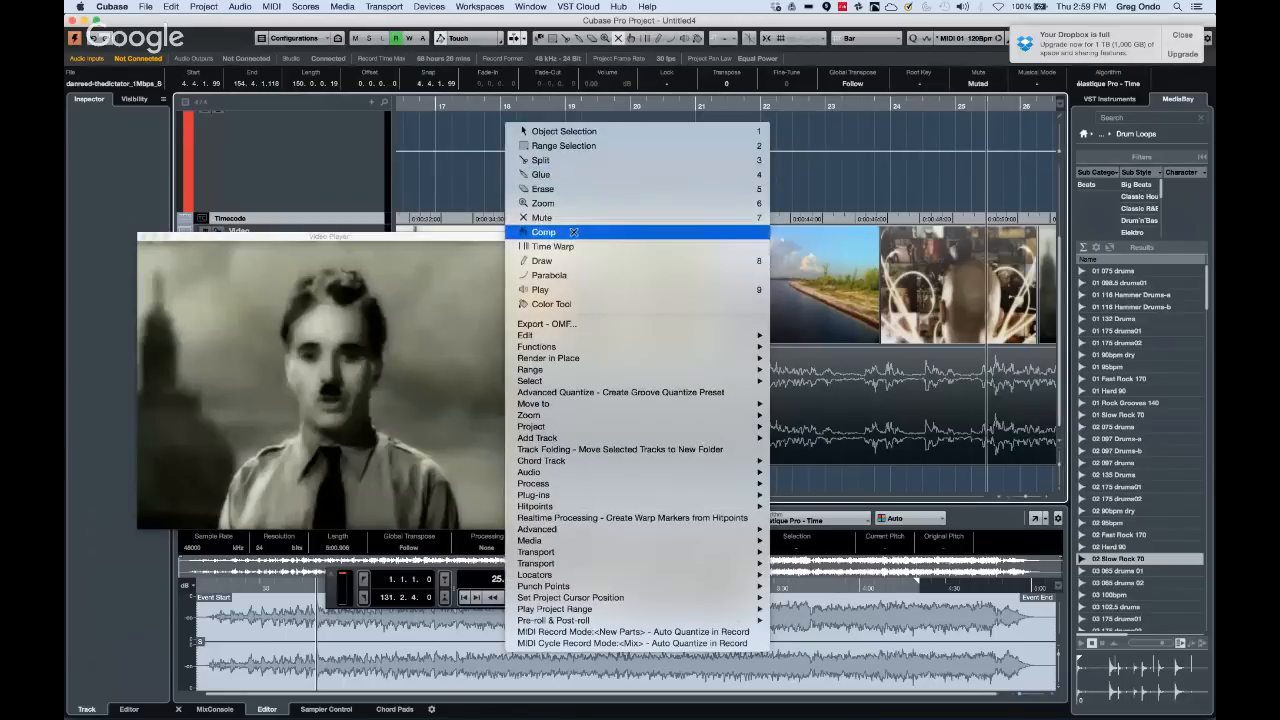
left_click(577, 245)
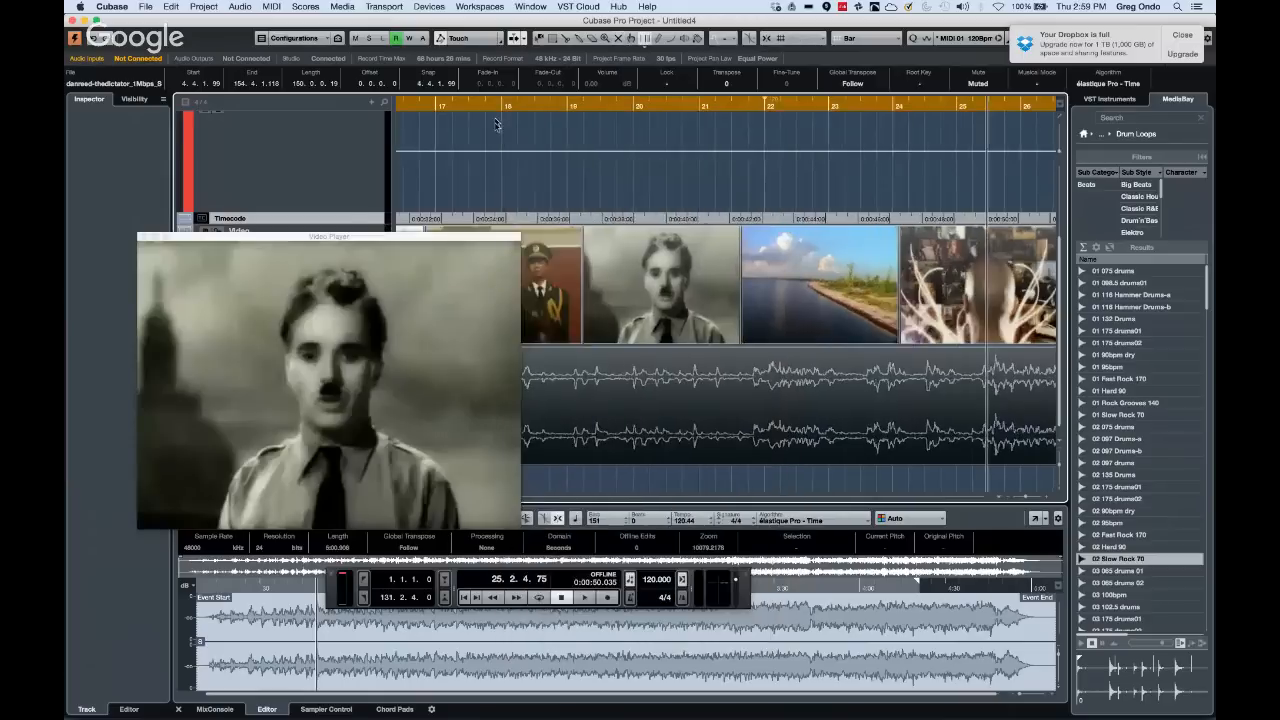
left_click_drag(514, 120, 398, 127)
left_click_drag(776, 118, 748, 120)
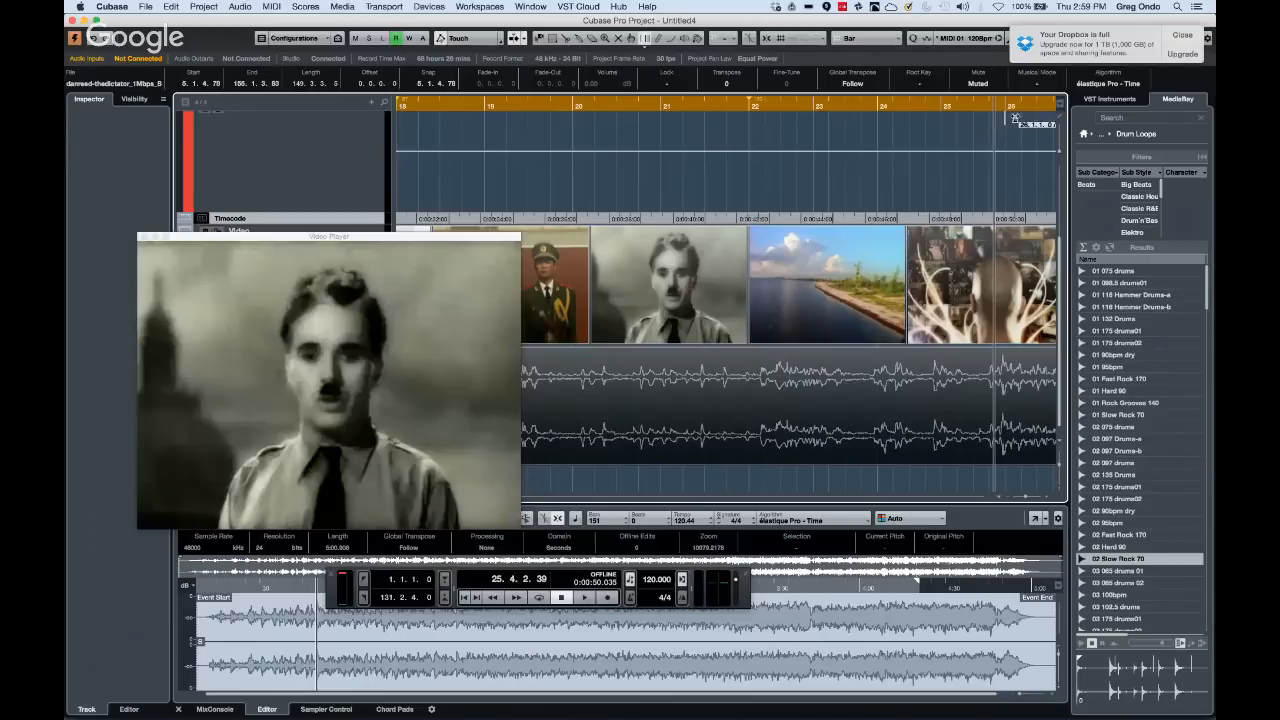
Time Warp bar 26 to the project cursor, bar 20 to the man's scene cut, and adjust bar 21 between the cuts
mouse_move(1008, 119)
left_mouse_down()
mouse_move(1019, 116)
mouse_move(993, 117)
left_mouse_up()
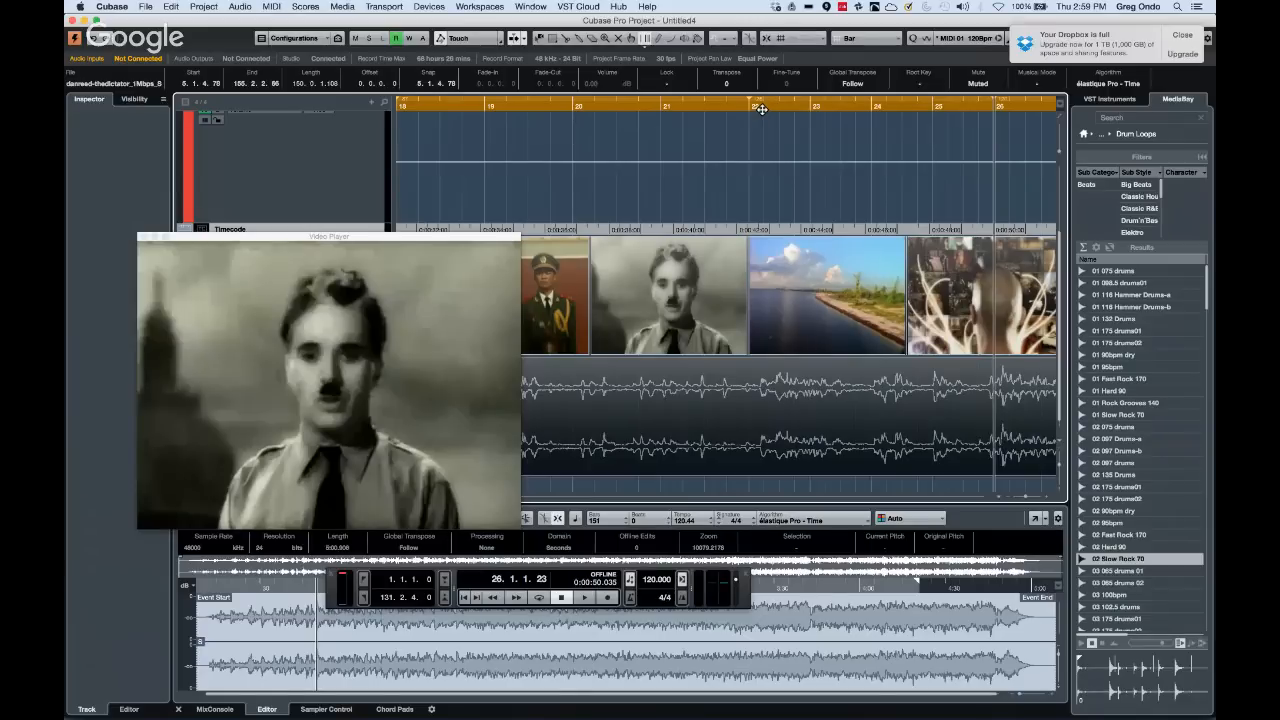
mouse_move(586, 143)
left_mouse_down()
mouse_move(491, 133)
mouse_move(588, 135)
left_mouse_up()
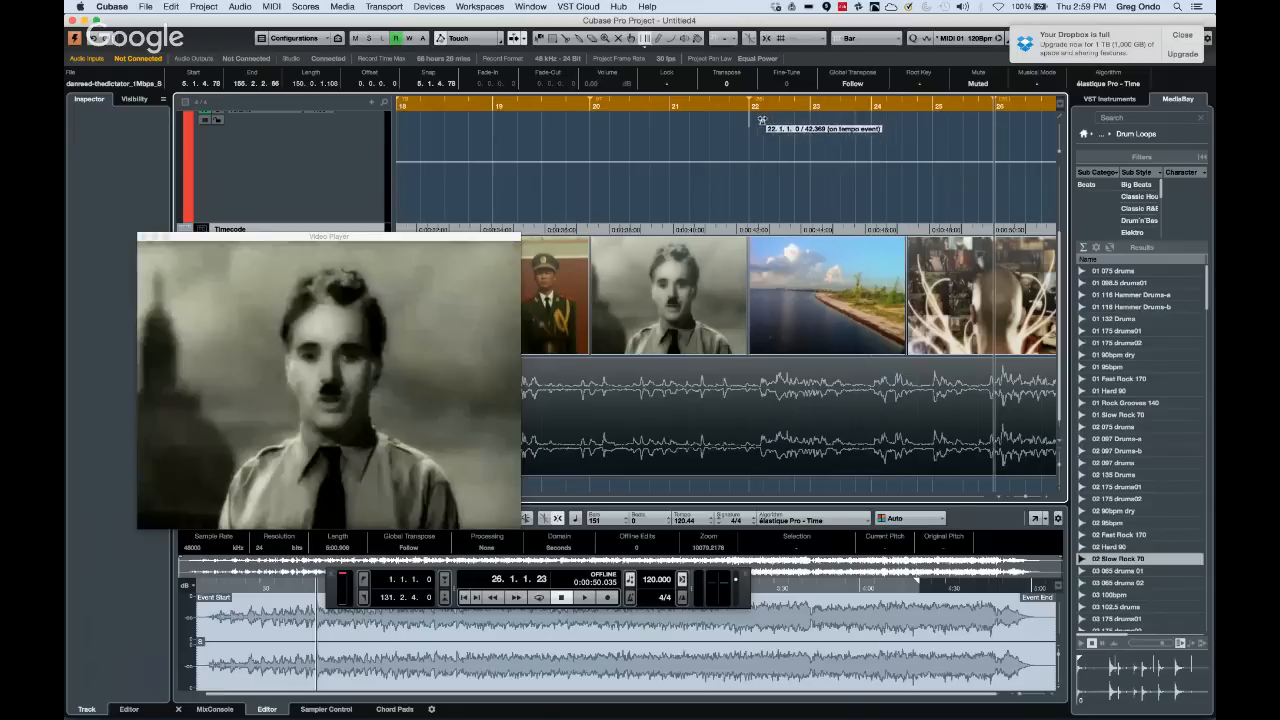
left_click_drag(671, 121, 749, 121)
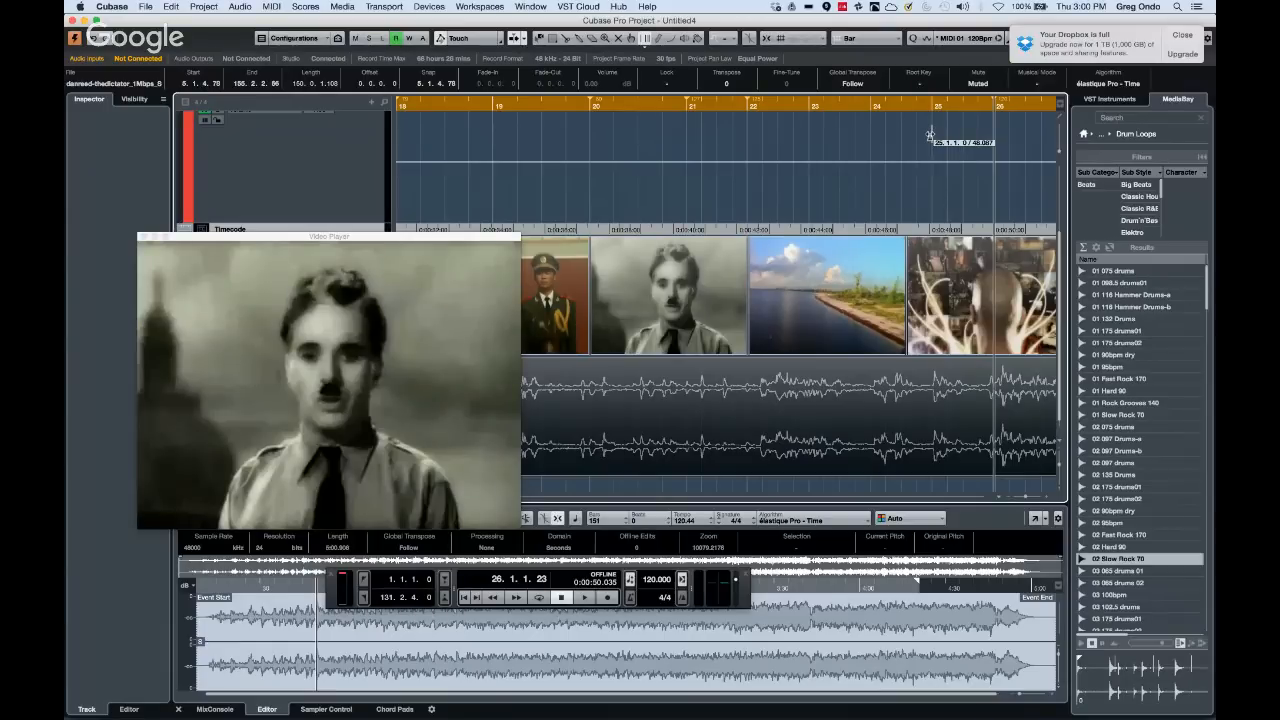
right_click(892, 132)
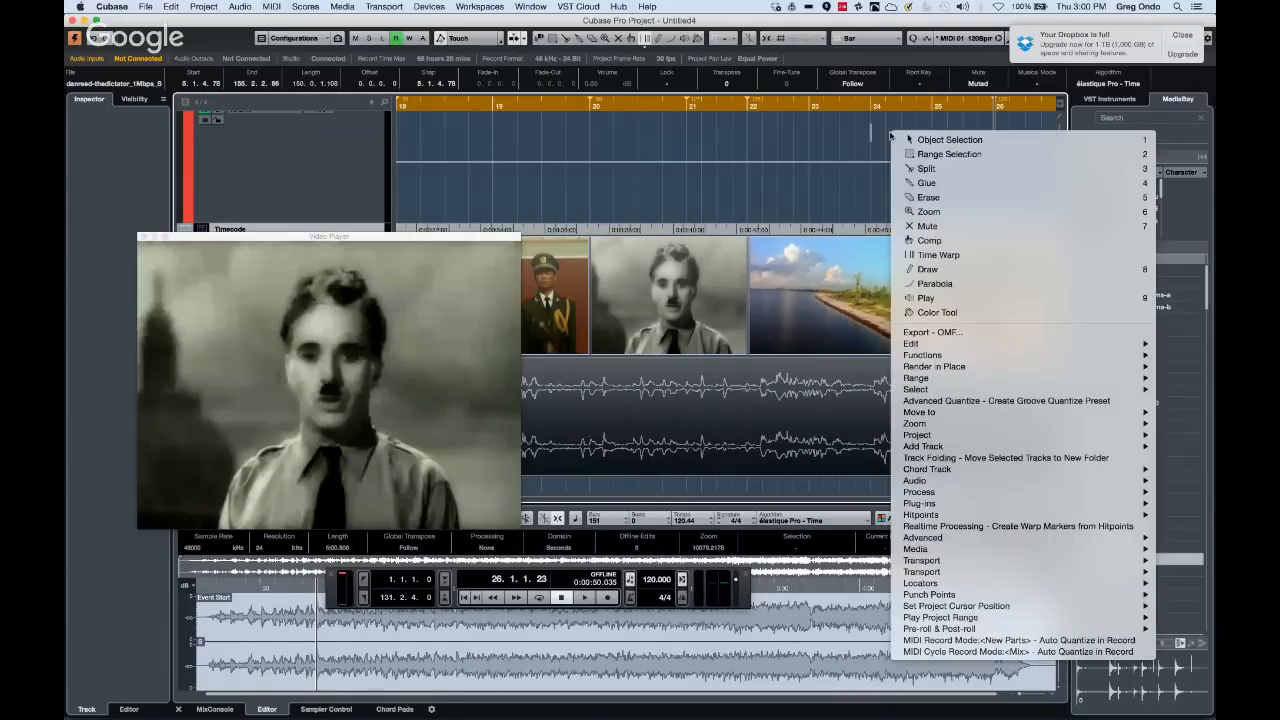
left_click(953, 257)
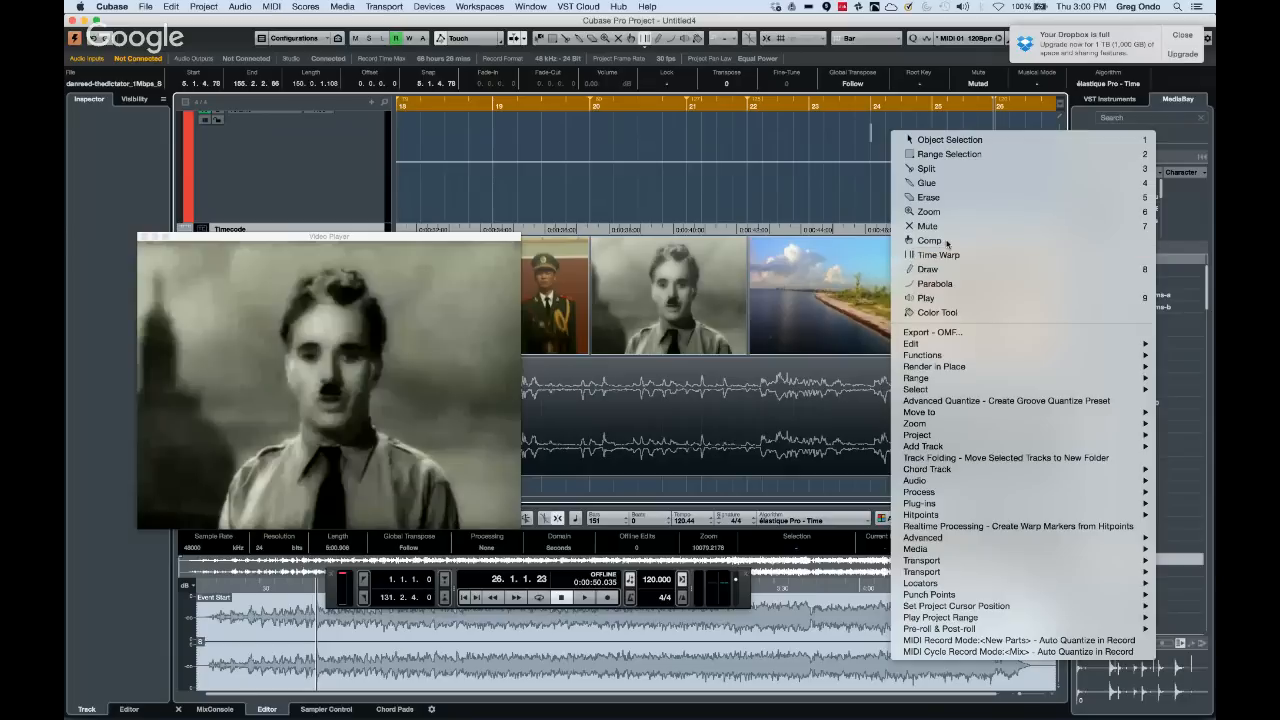
mouse_move(868, 124)
left_mouse_down()
mouse_move(882, 126)
mouse_move(872, 134)
left_mouse_up()
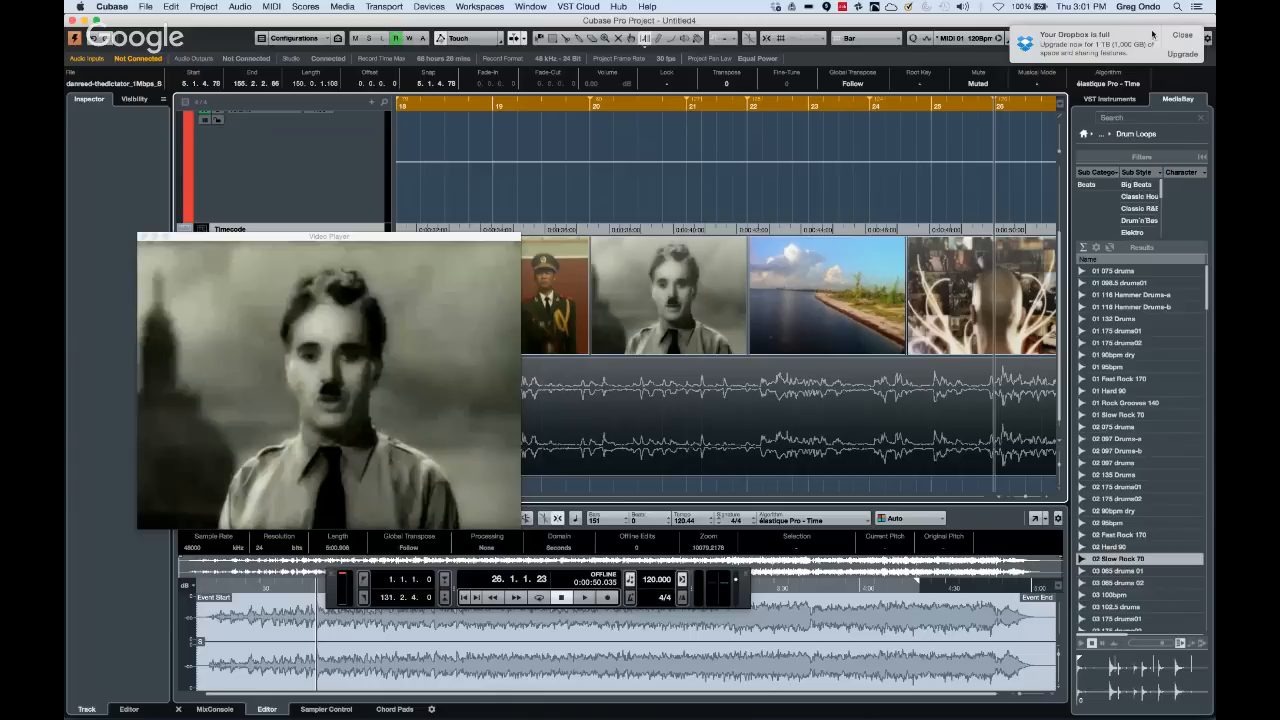
Dismiss the Dropbox notification and close the Video Player
left_click(1184, 36)
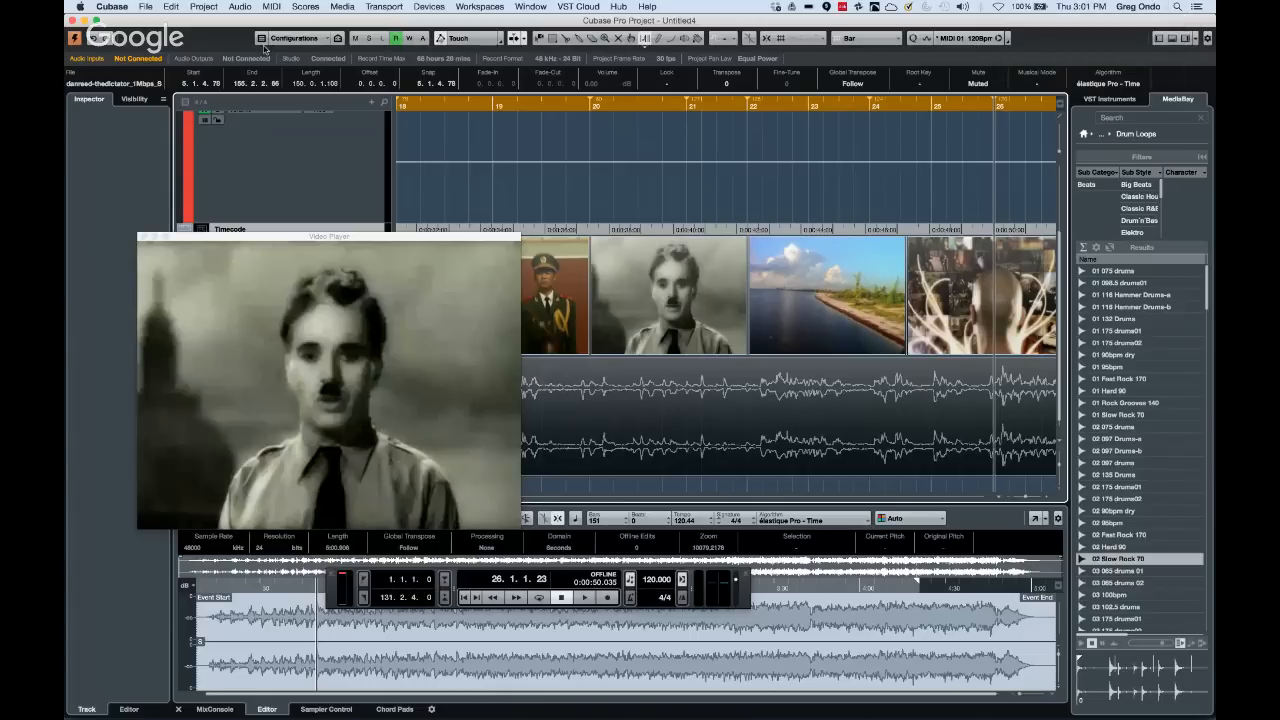
left_click(144, 238)
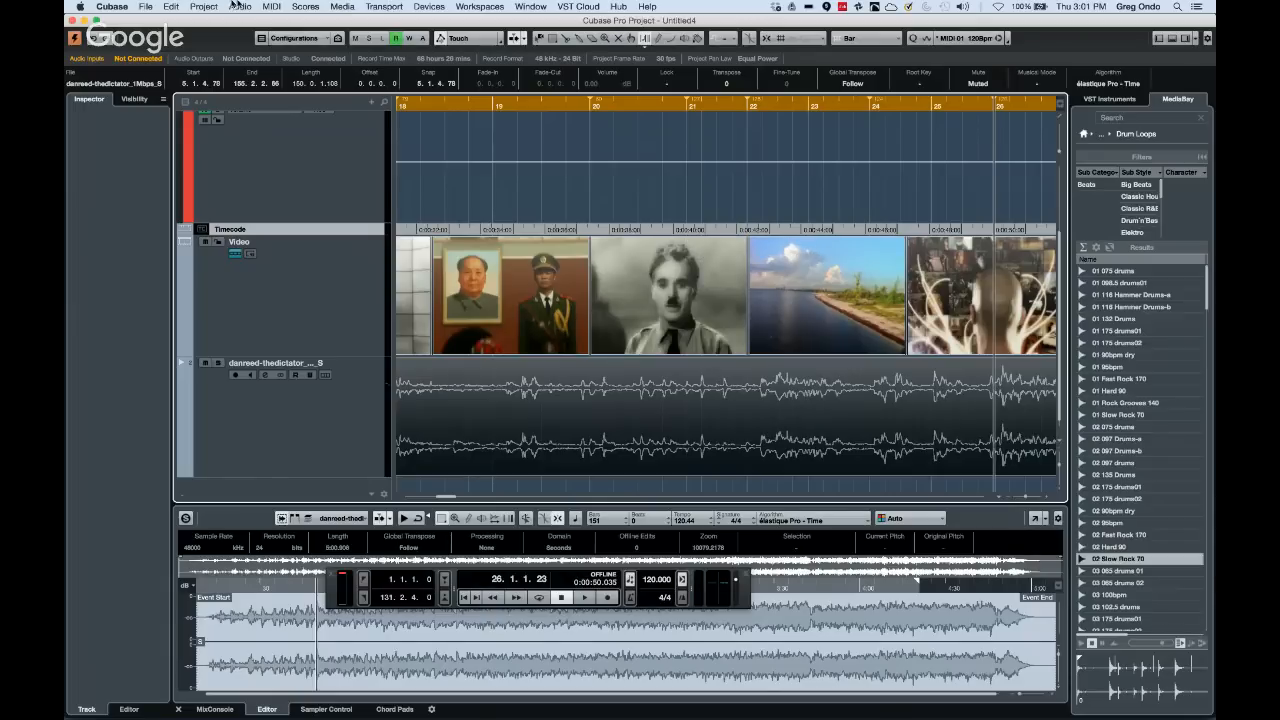
Open the recent project Hit the Road go C7.cpr and revert it to the previously saved version
left_click(147, 7)
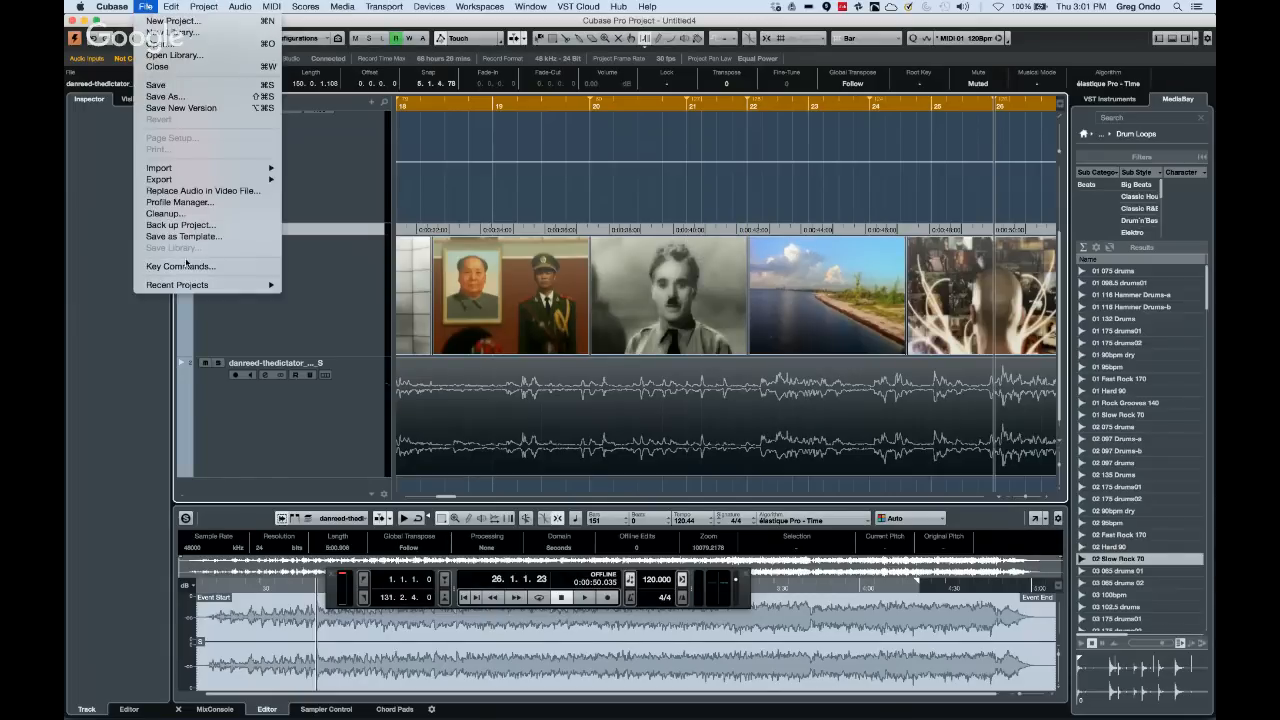
mouse_move(199, 289)
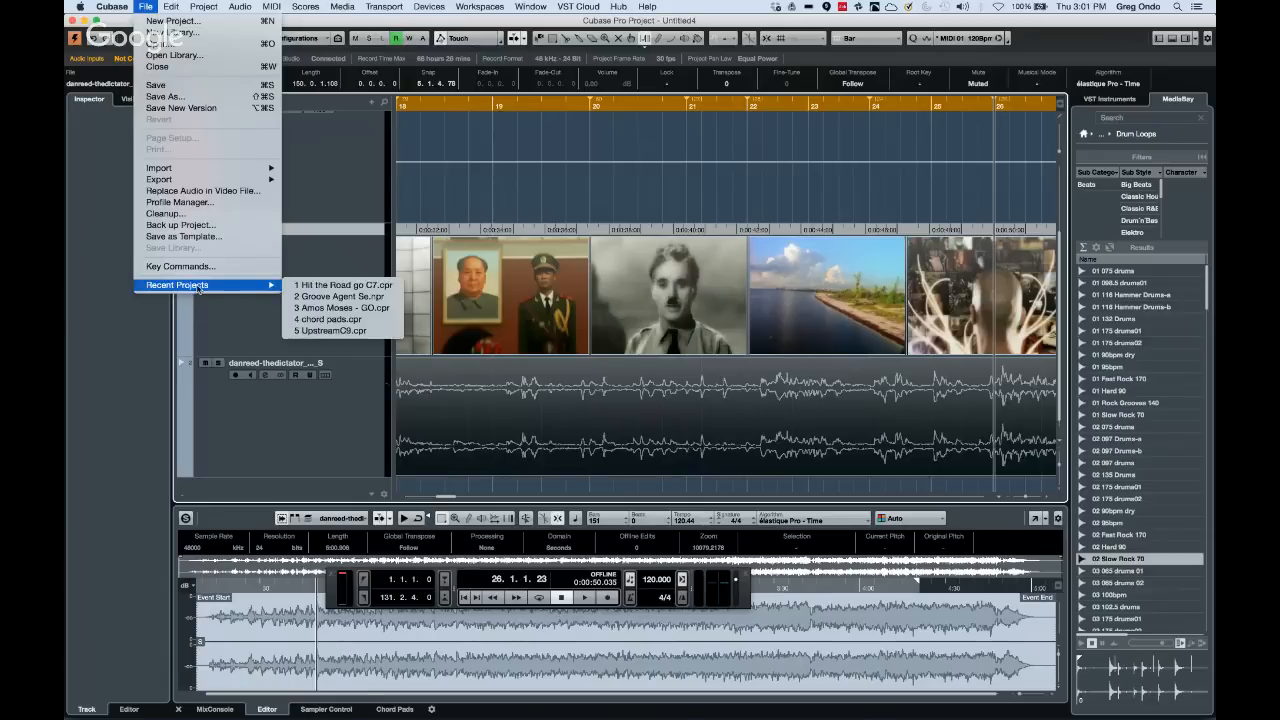
left_click(381, 287)
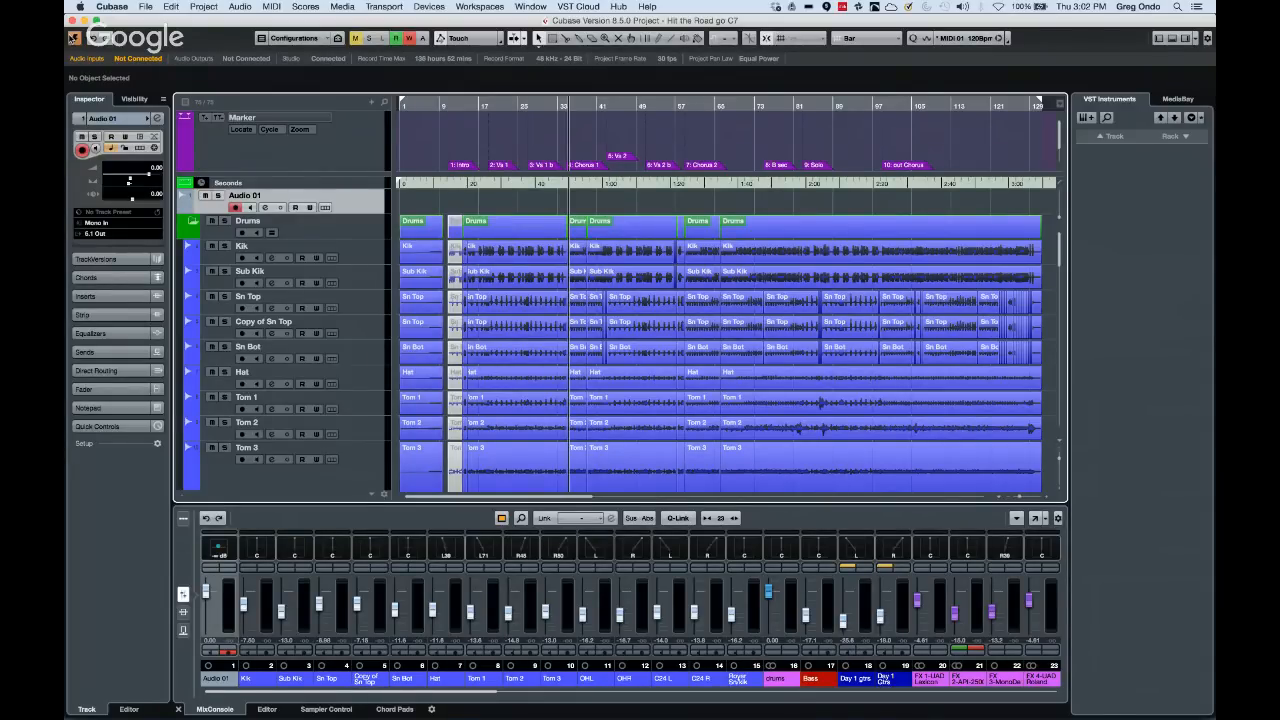
left_click(145, 7)
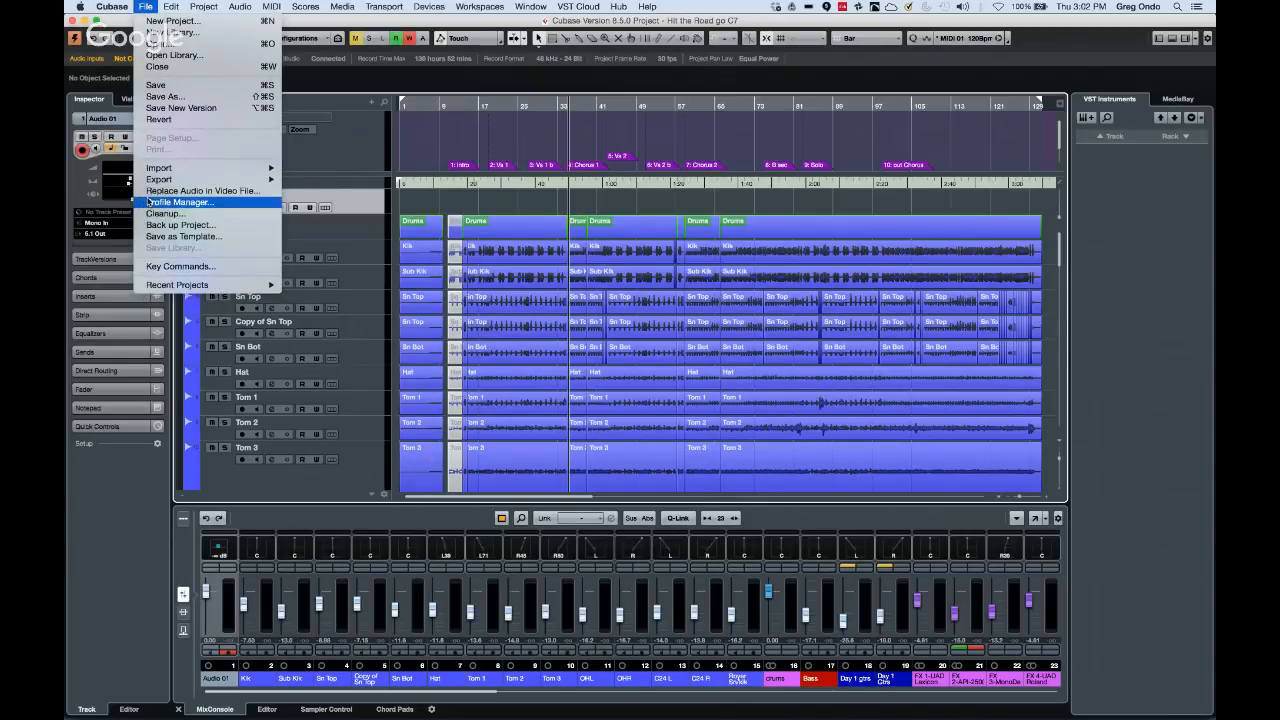
left_click(152, 119)
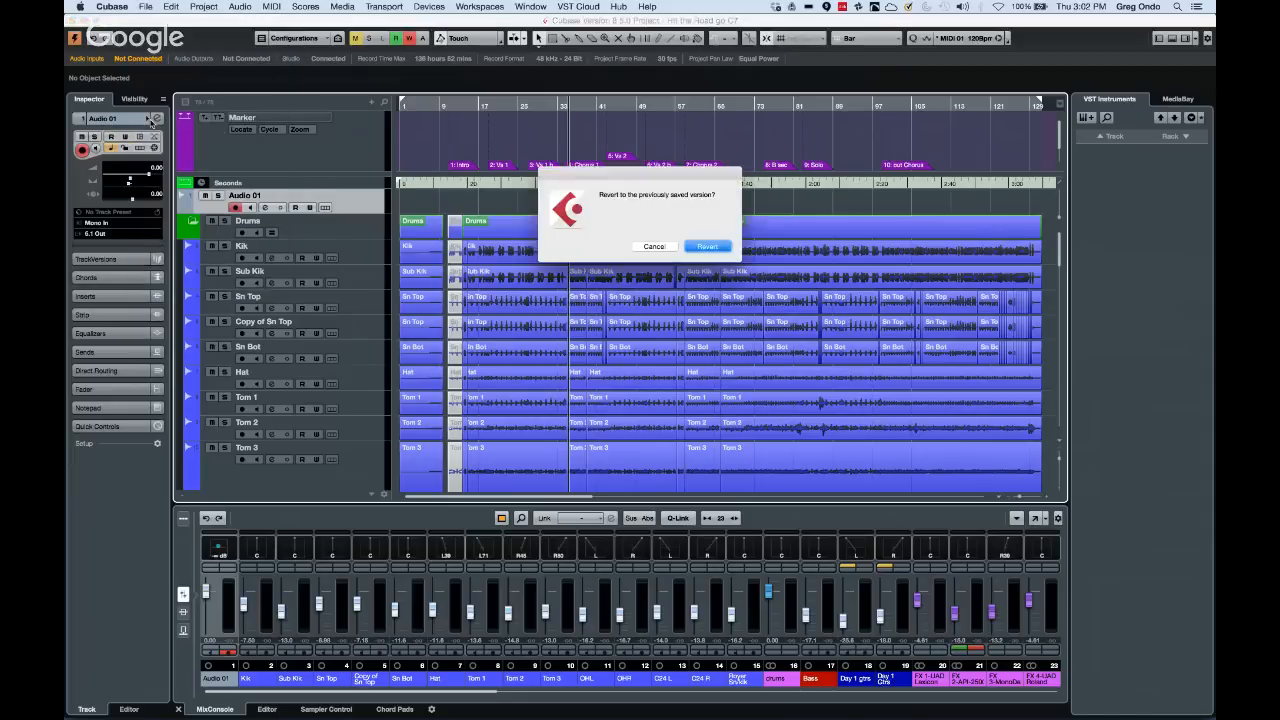
left_click(705, 247)
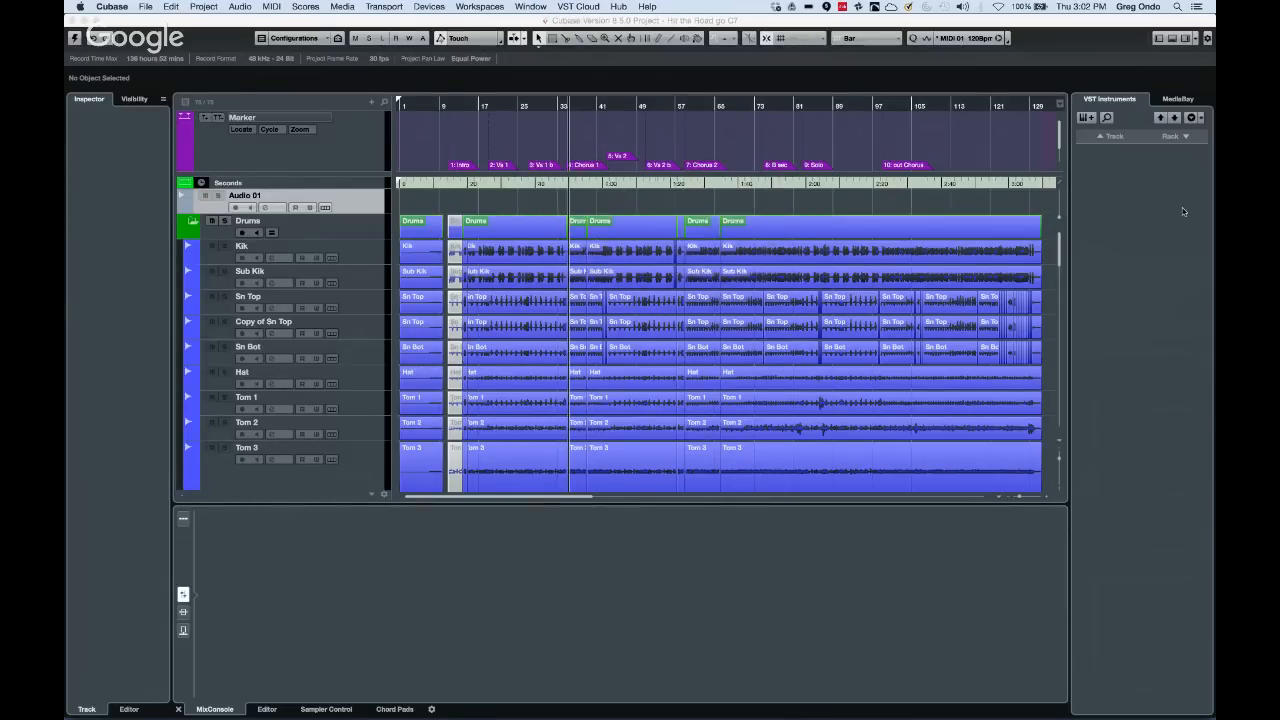
Hide the lower zone's MixConsole and look through the project's track list
left_click(1171, 39)
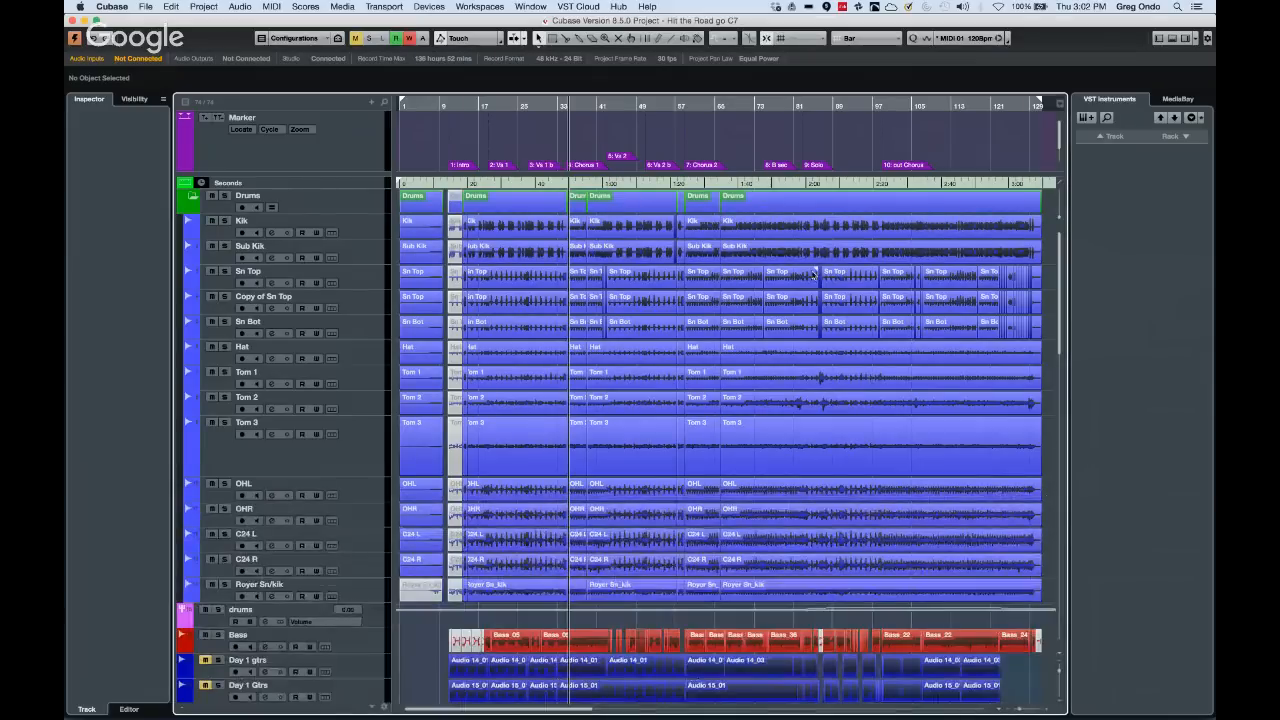
scroll(813, 274, "down", 10)
scroll(466, 384, "up", 10)
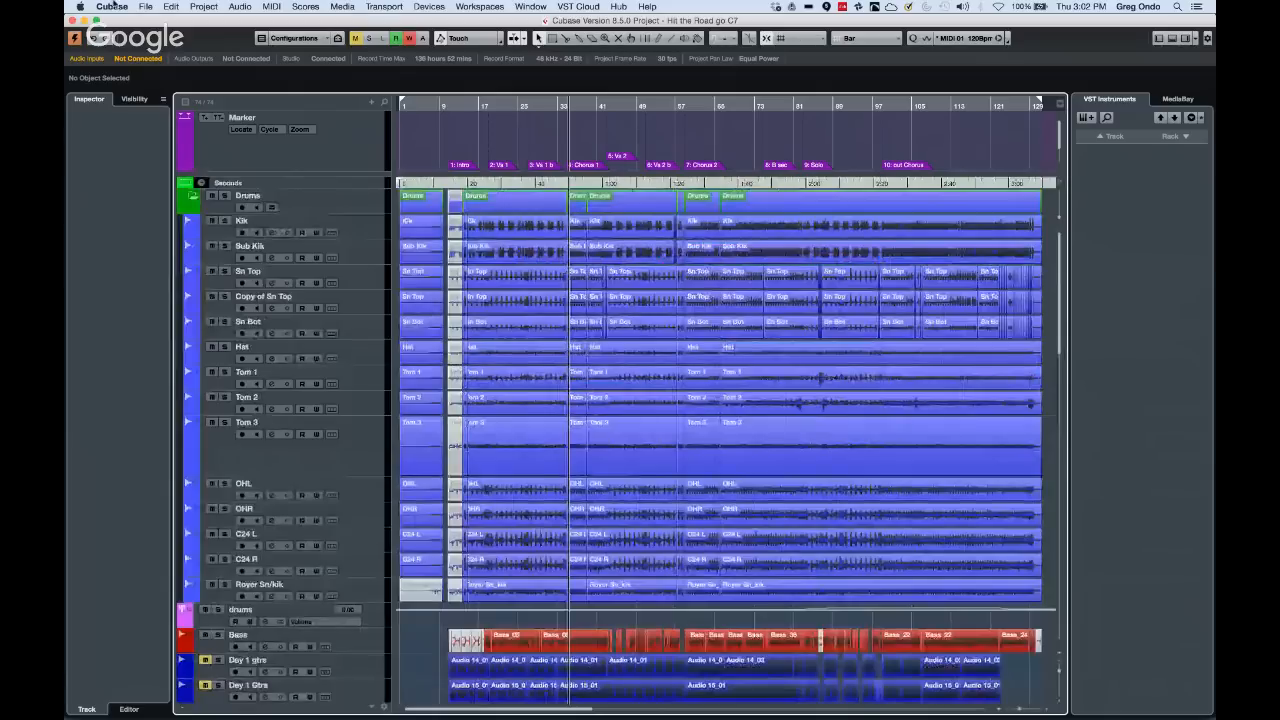
Open the recent project Amos Moses - GO.cpr and revert it to the previously saved version
left_click(145, 7)
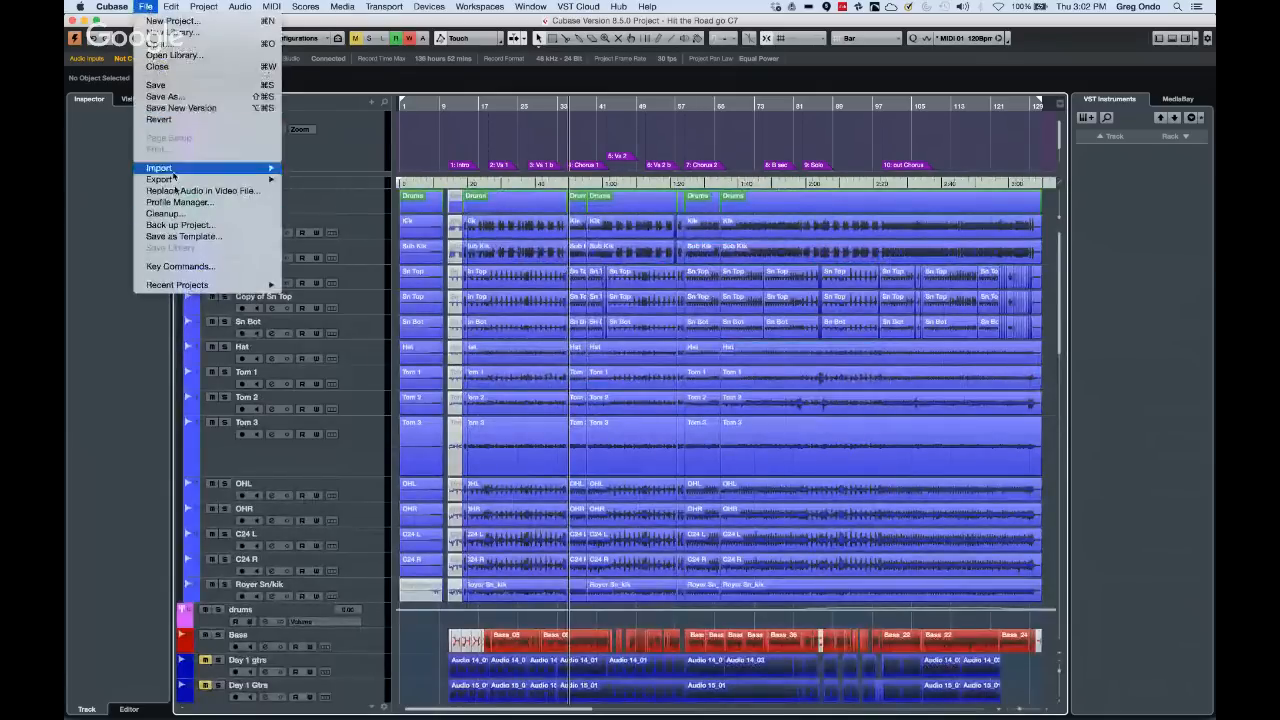
mouse_move(120, 14)
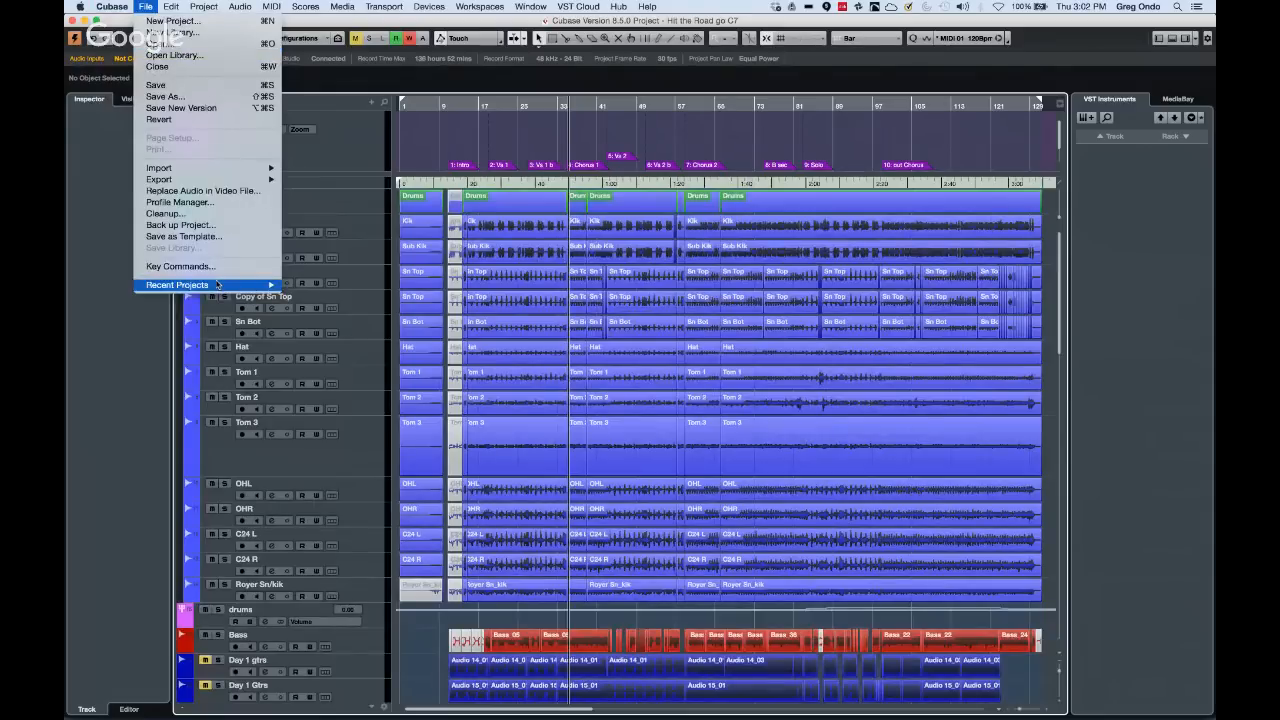
mouse_move(217, 285)
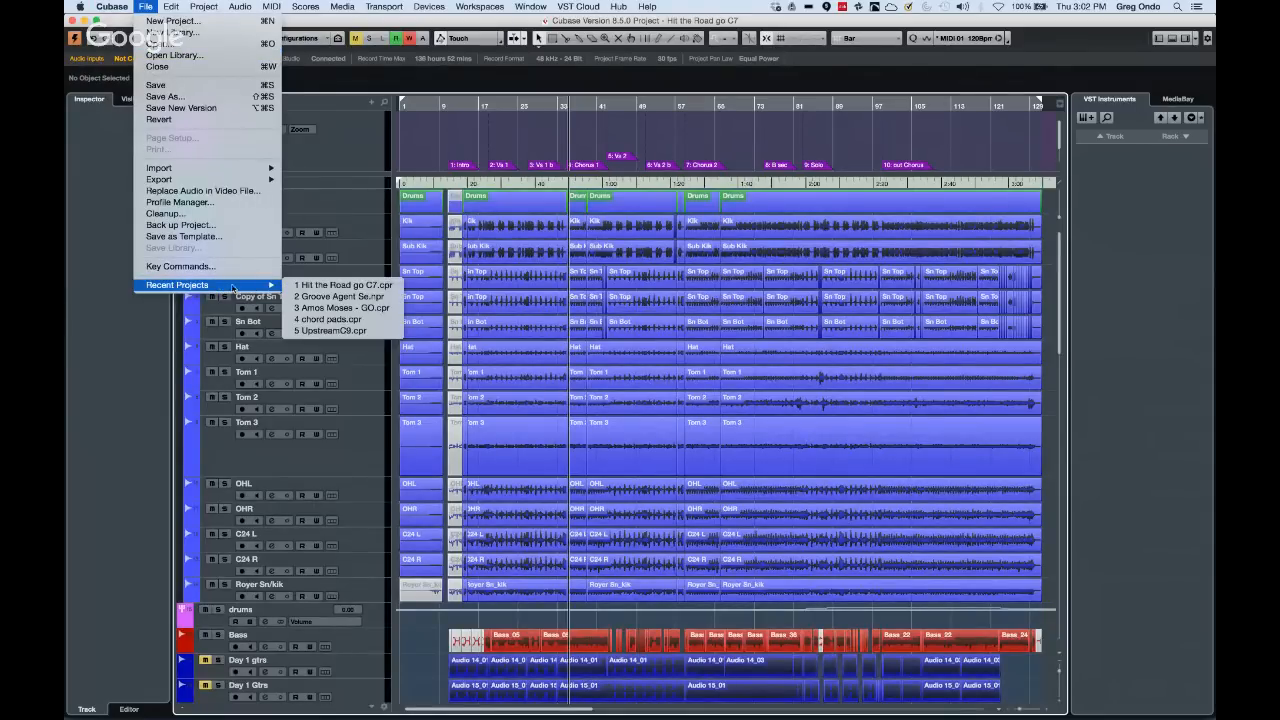
left_click(356, 309)
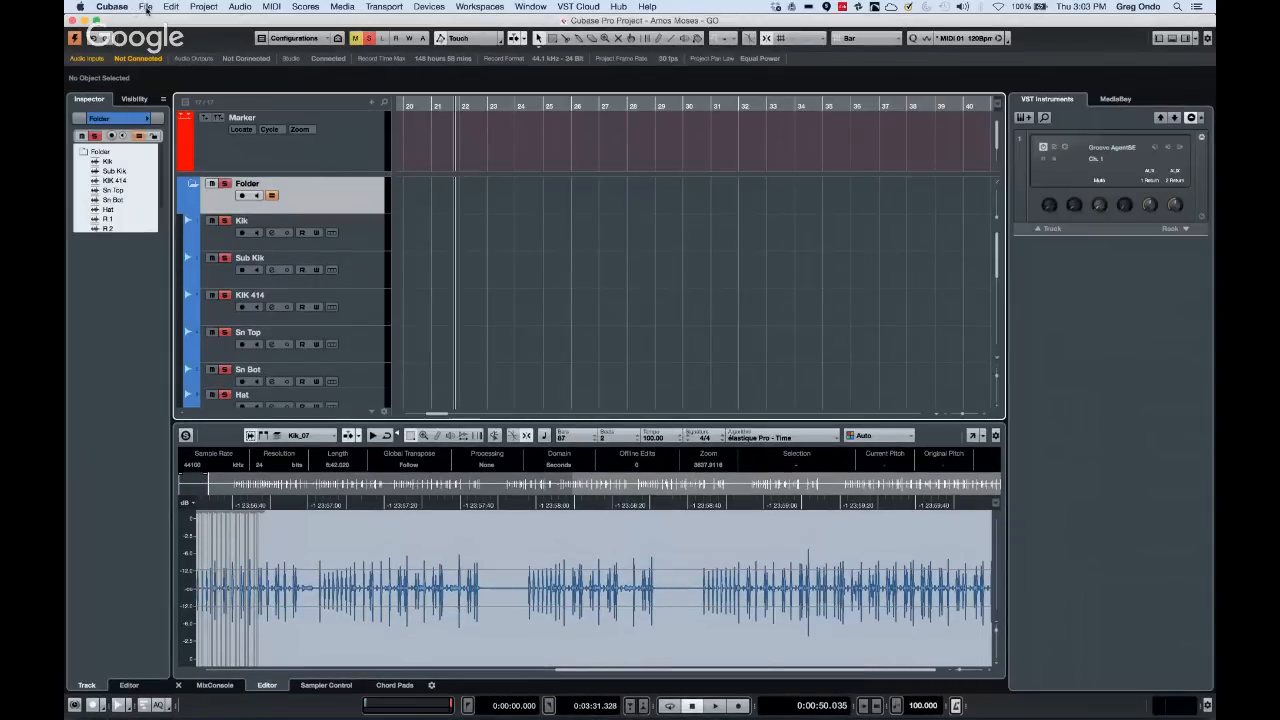
left_click(147, 9)
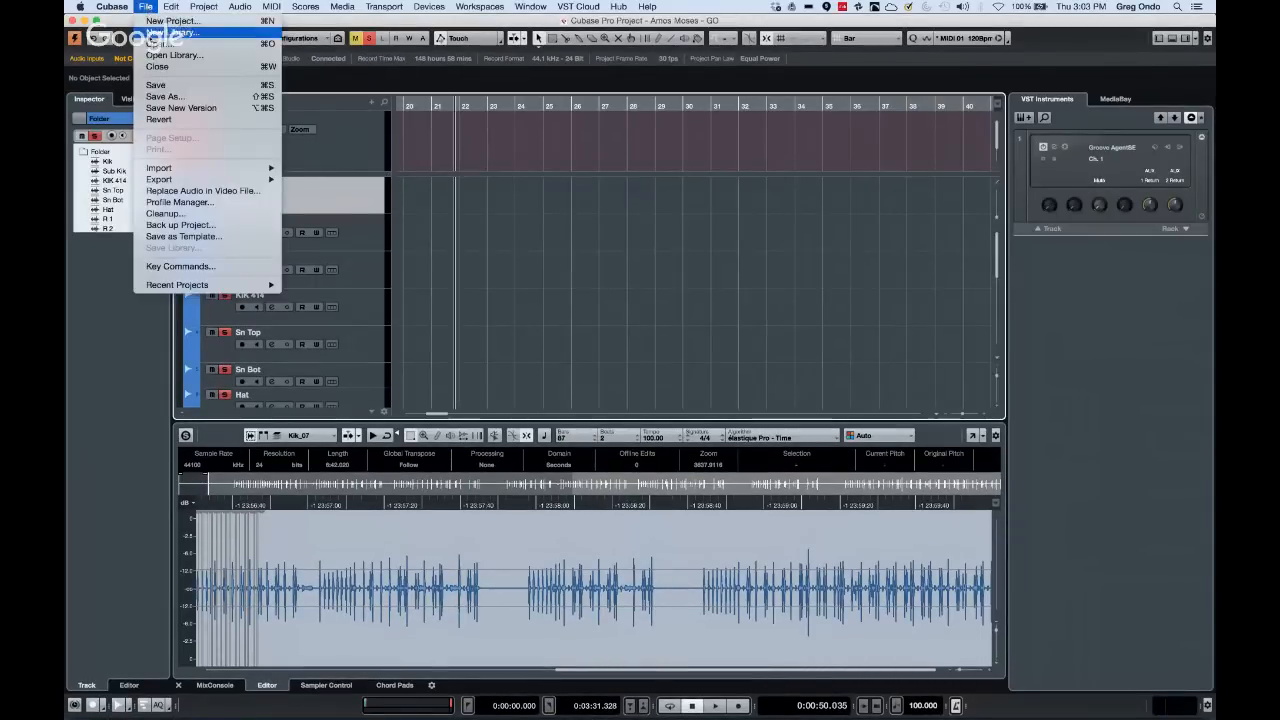
left_click(176, 120)
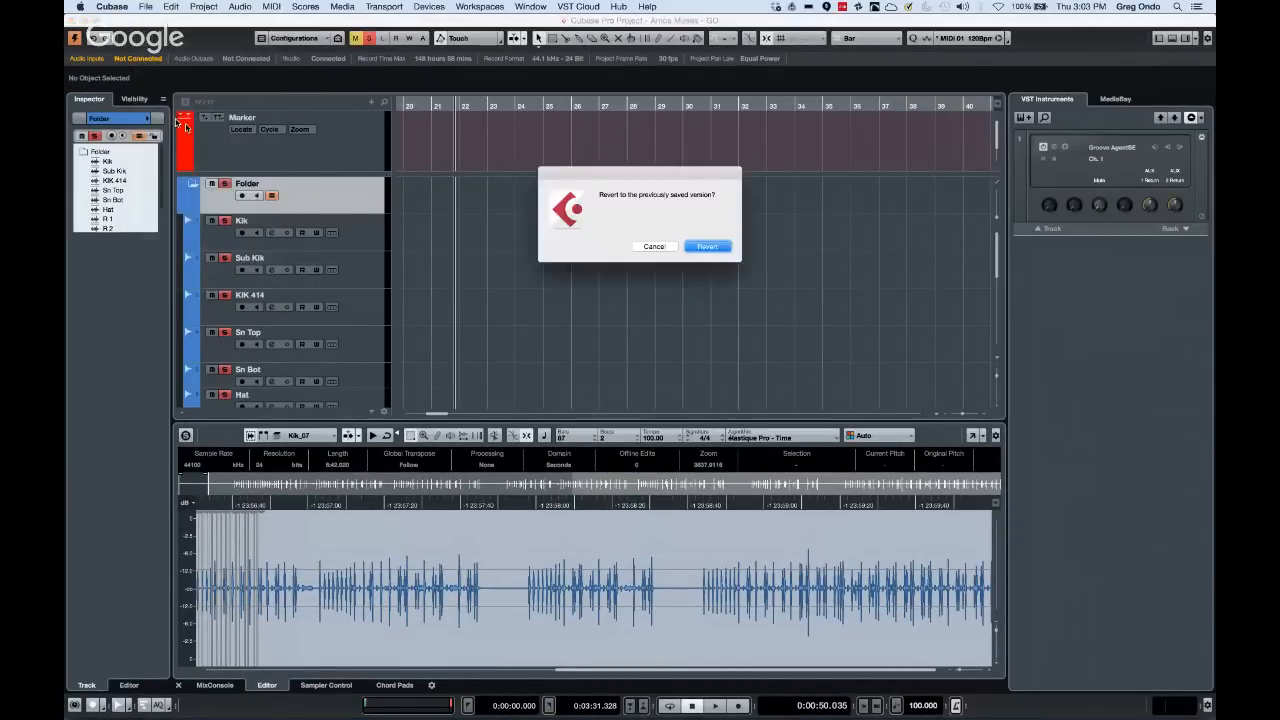
left_click(702, 251)
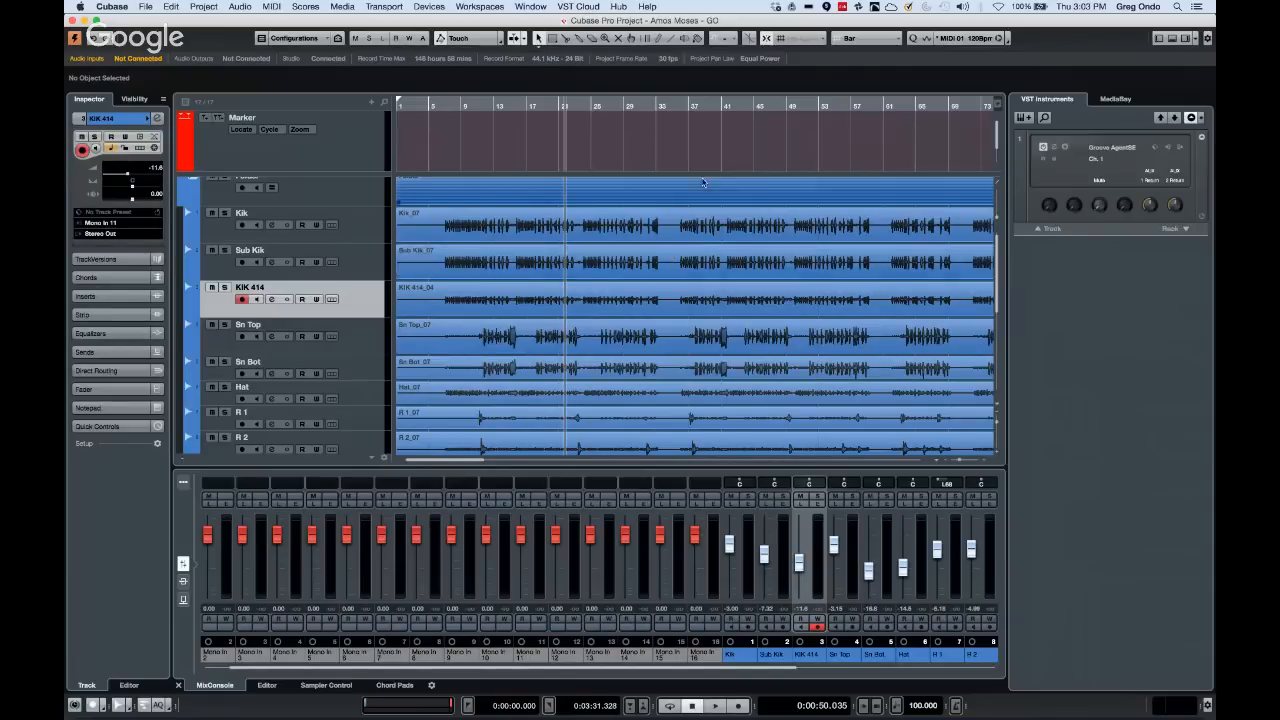
Show the lower-zone MixConsole's toolbar and view the available channel type filters
left_click(184, 483)
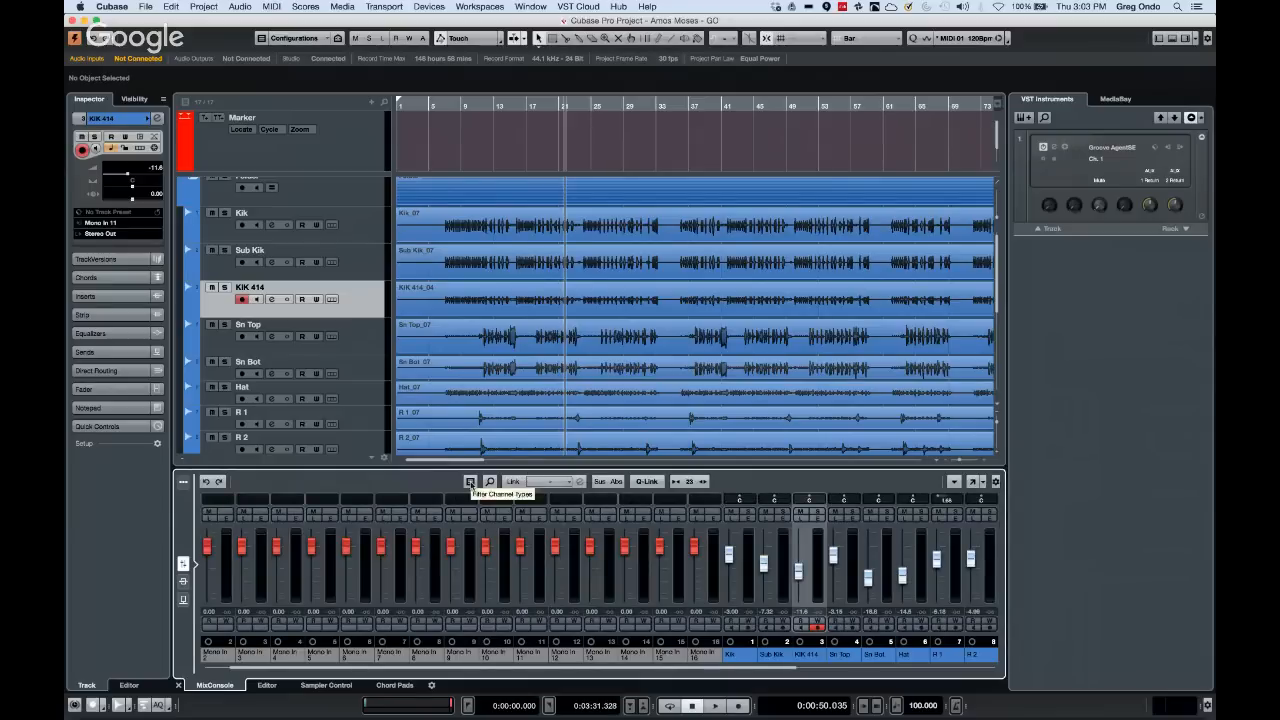
left_click(470, 481)
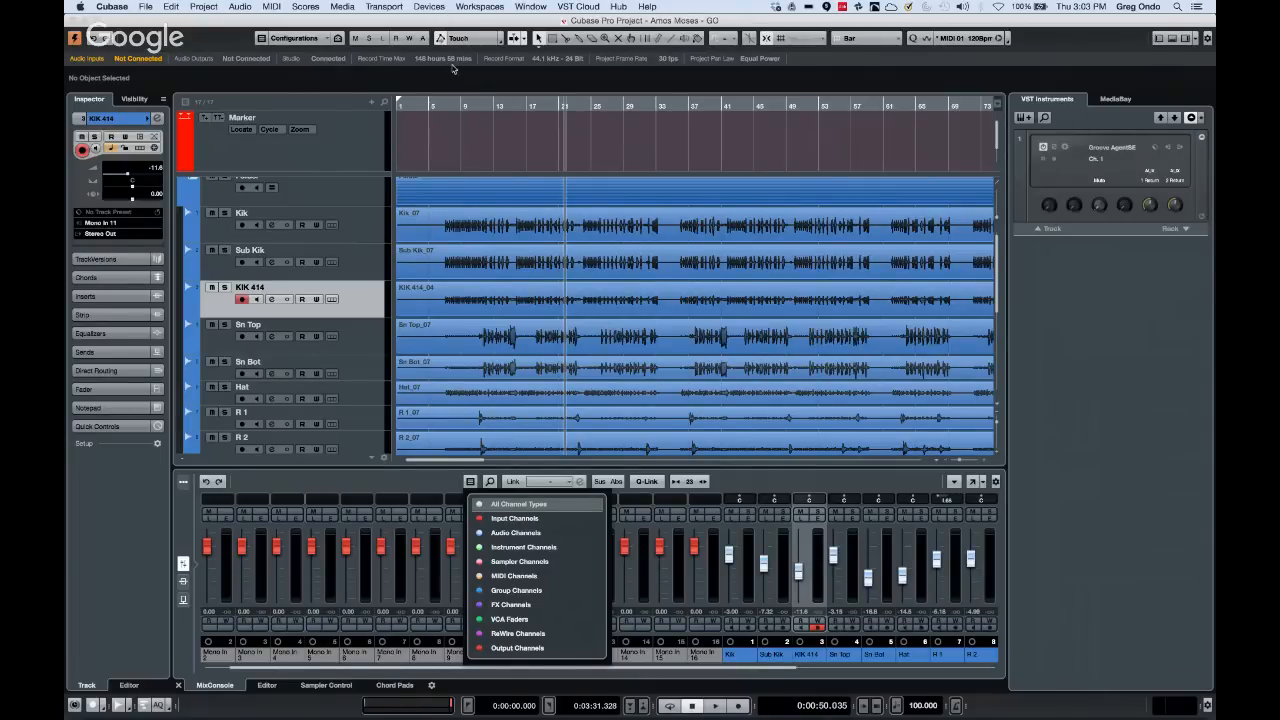
left_click(445, 107)
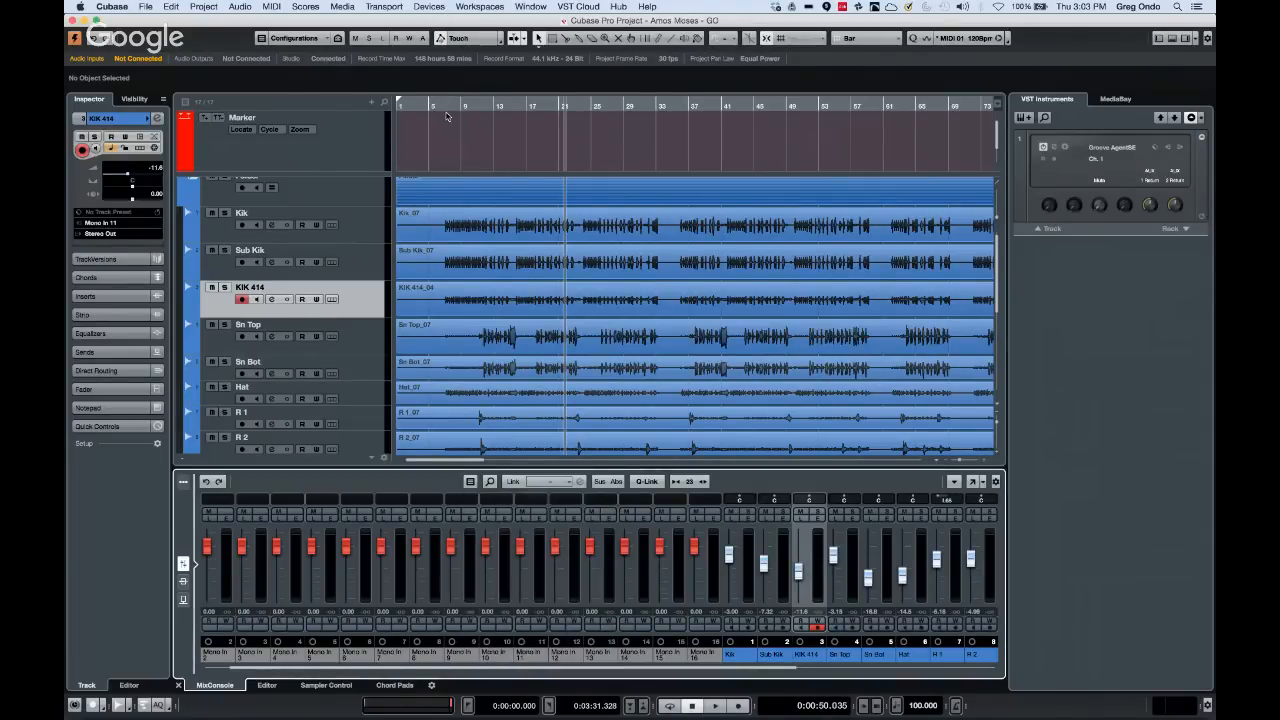
Place the project cursor shortly after bar 5, at 0:00:12.000
left_click(450, 107)
left_click(437, 107)
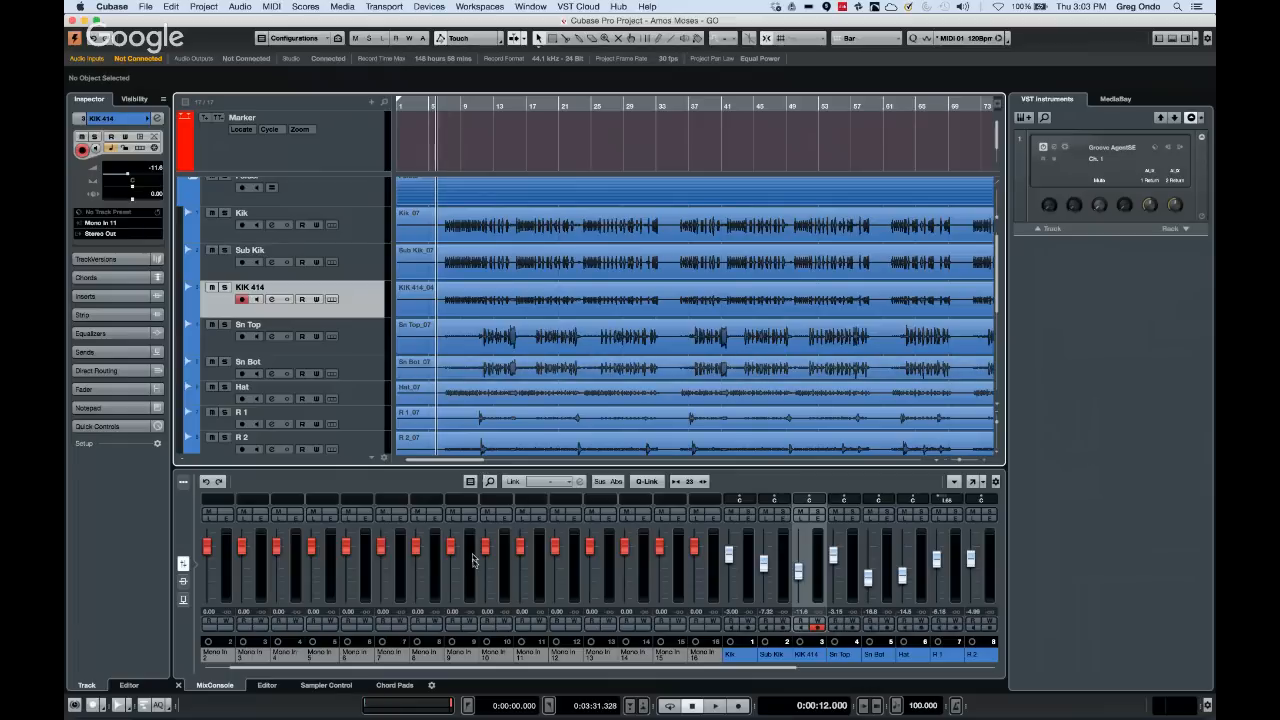
Hide the input channels in the MixConsole and play back the song briefly from around bar 5
left_click(470, 482)
left_click(500, 519)
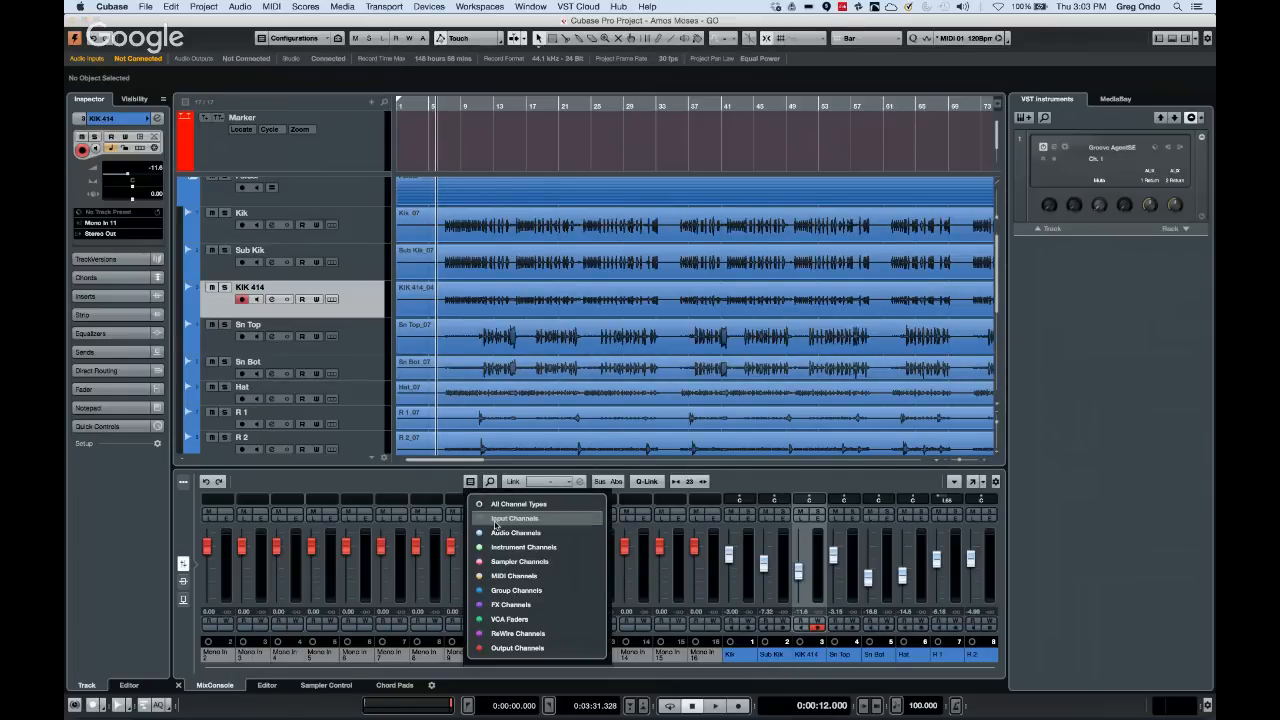
left_click(422, 112)
key("space")
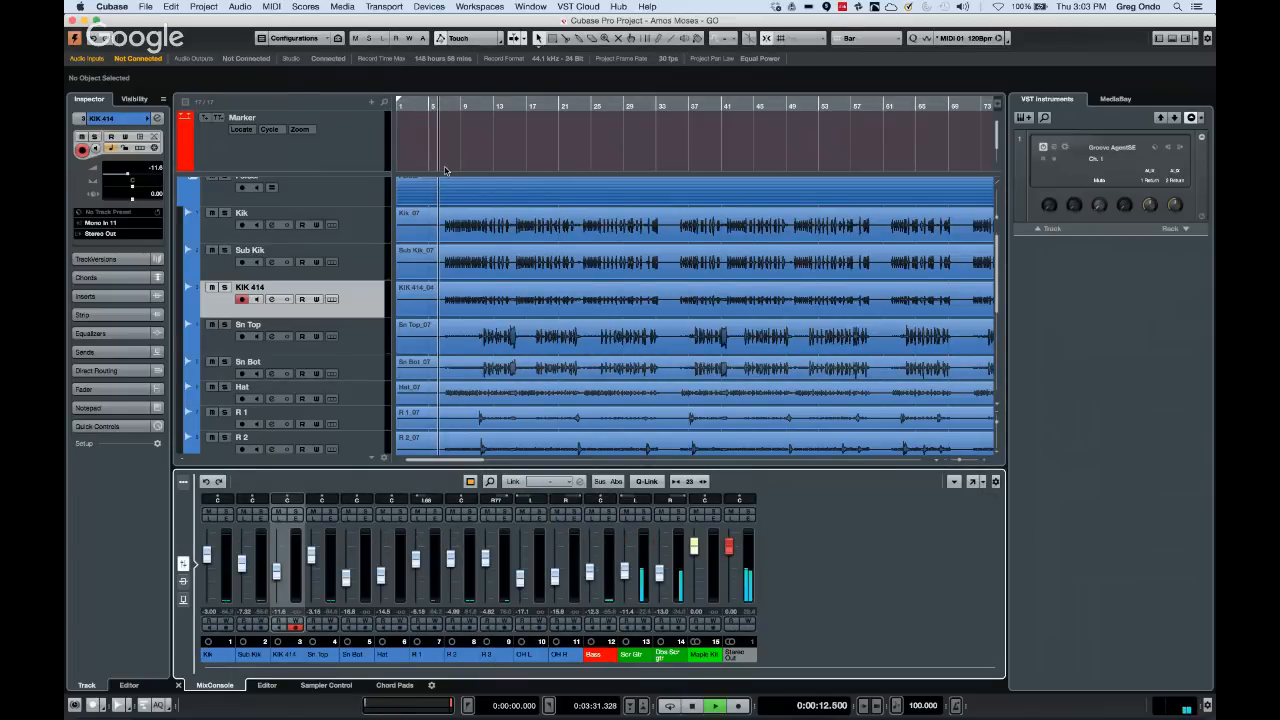
scroll(516, 212, "down", 6)
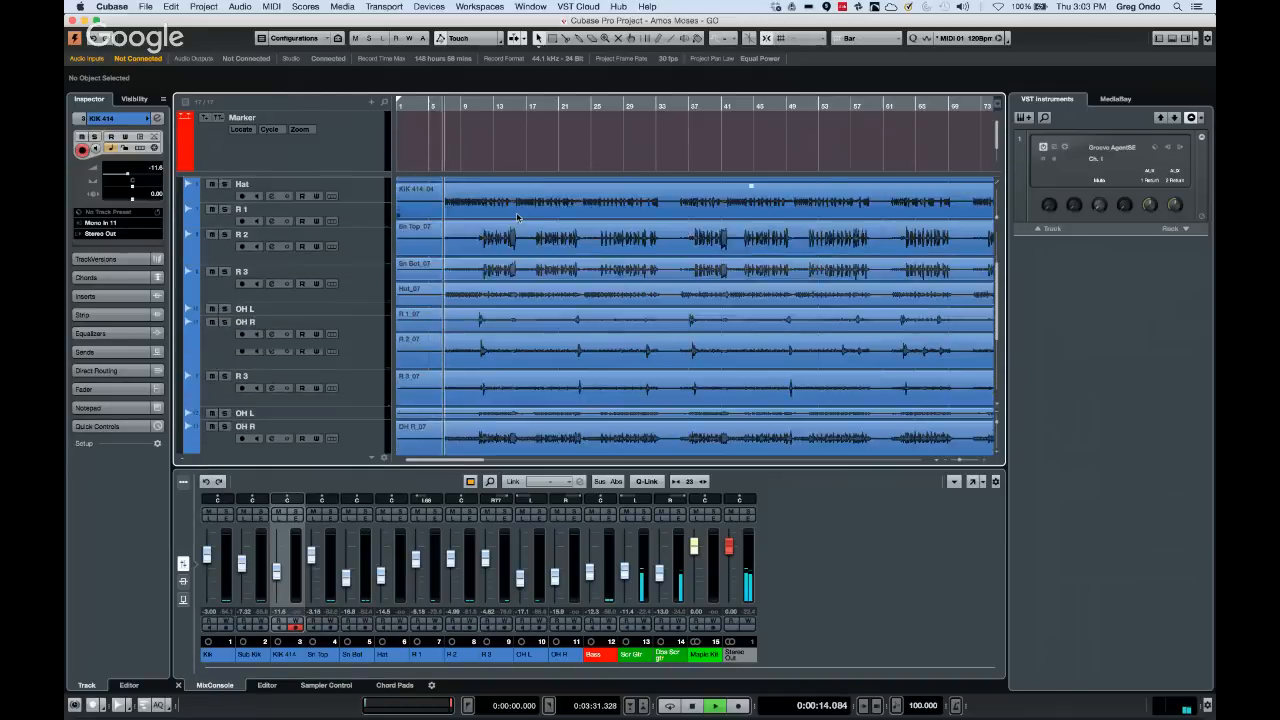
key("space")
Select the Maple Kit track, open its Groove Agent SE instrument, audition the four bottom-row drum pads, and close the instrument
left_click(312, 422)
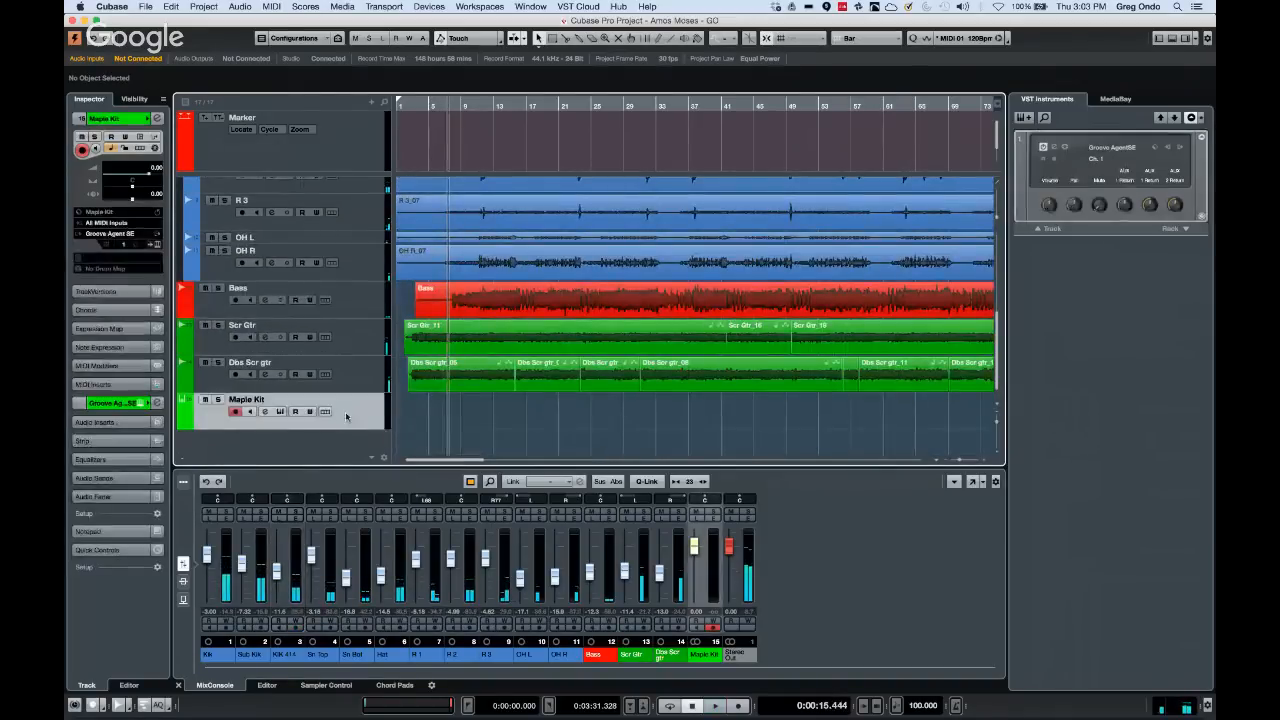
left_click(157, 244)
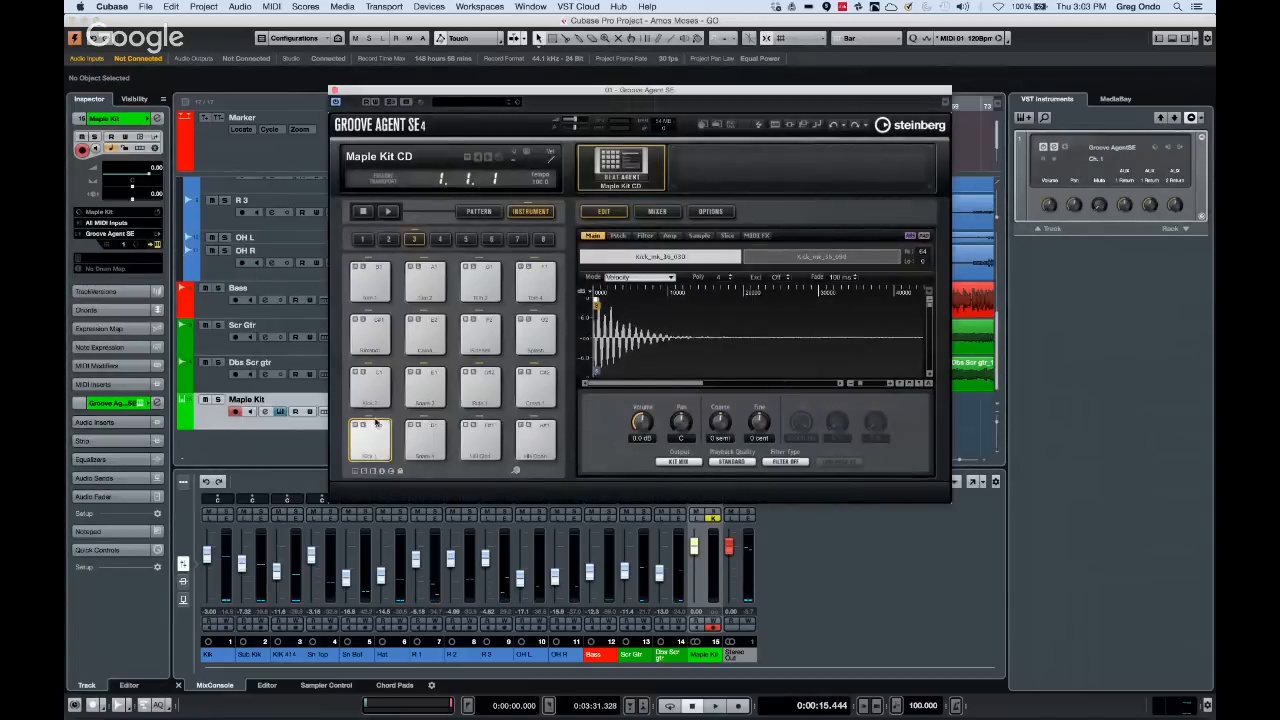
left_click(382, 440)
left_click(425, 442)
left_click(480, 442)
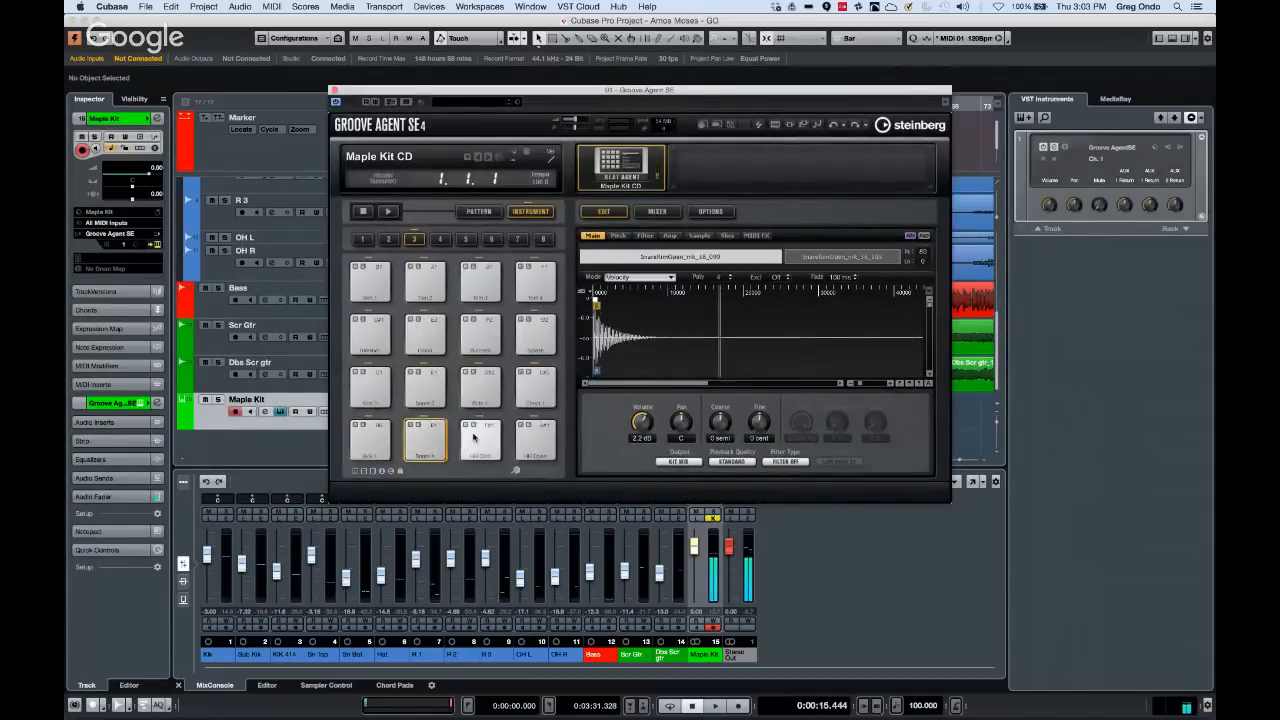
left_click(538, 450)
key("space")
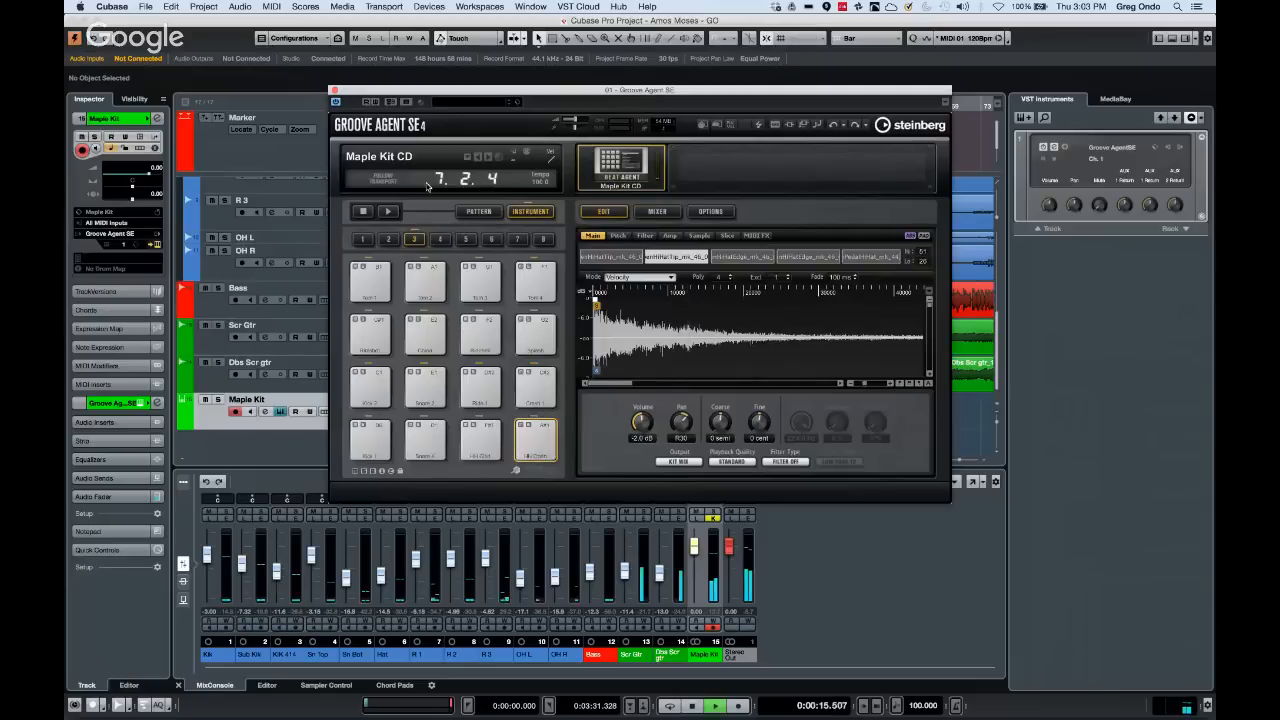
left_click(335, 90)
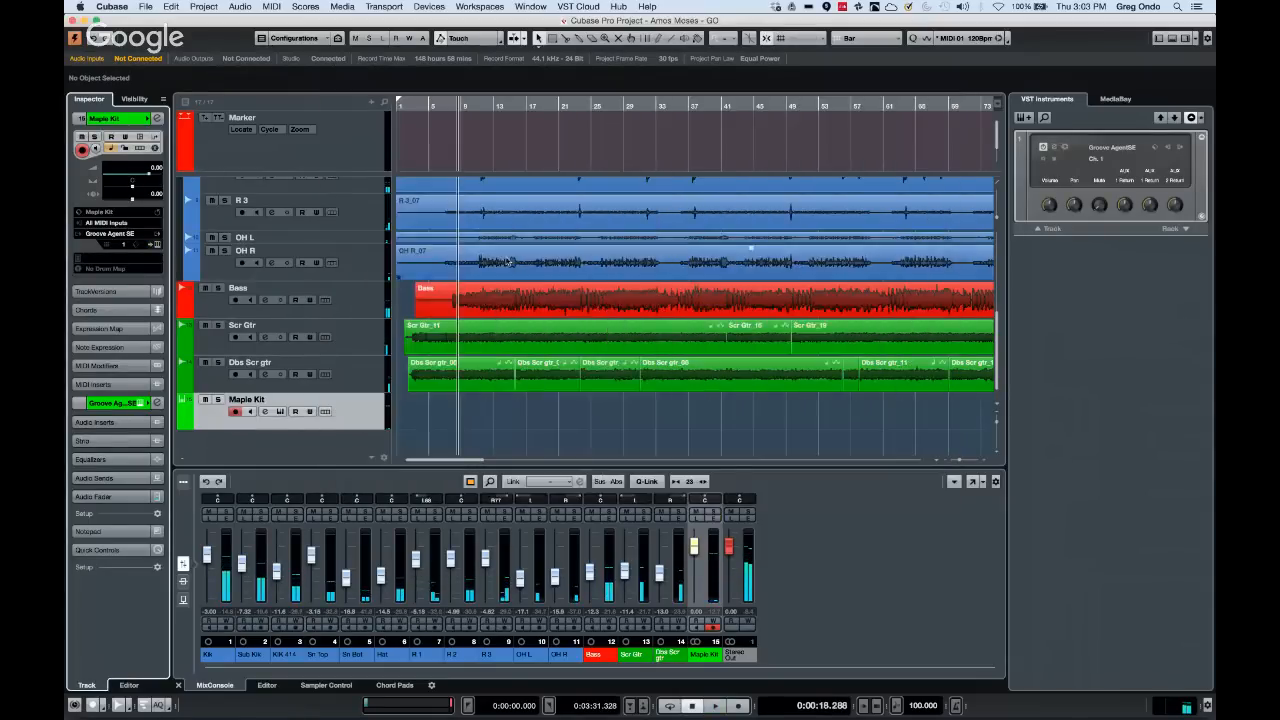
Open the Kik_07 event in the Sample Editor and place the project cursor at 0:00:15.000 near the first kick hits
scroll(476, 245, "up", 5)
left_click(476, 245)
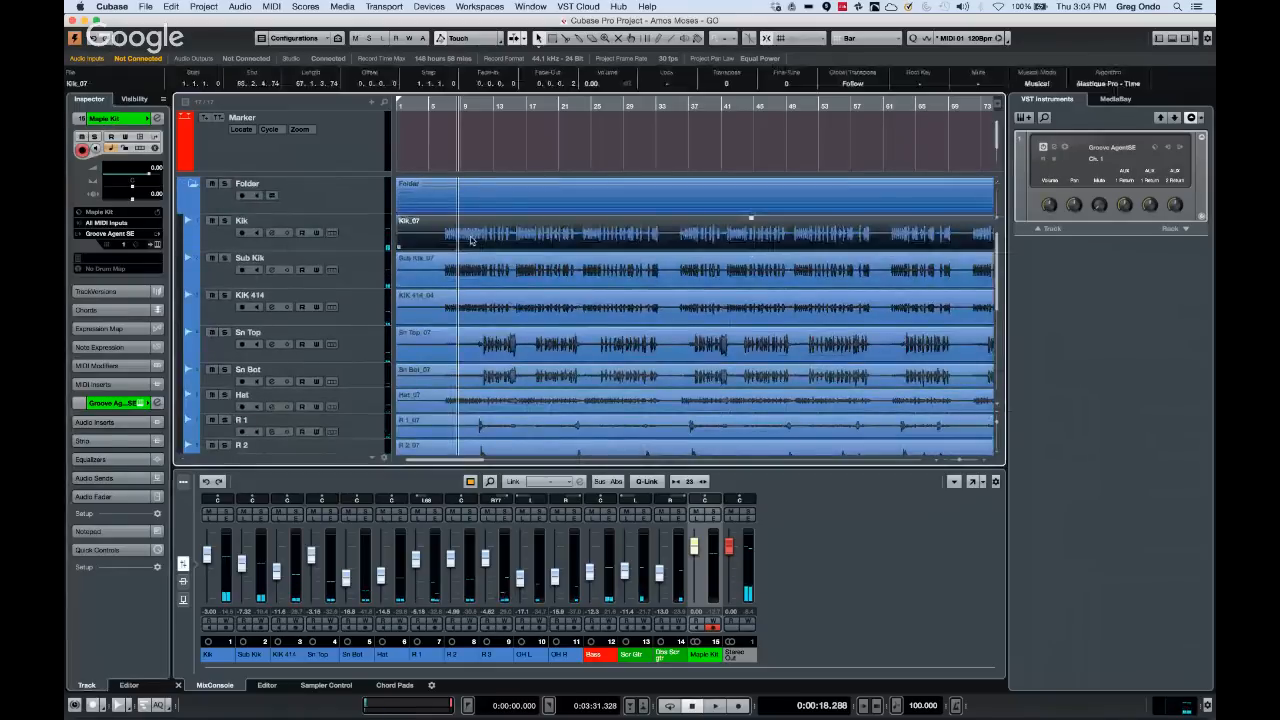
double_click(472, 239)
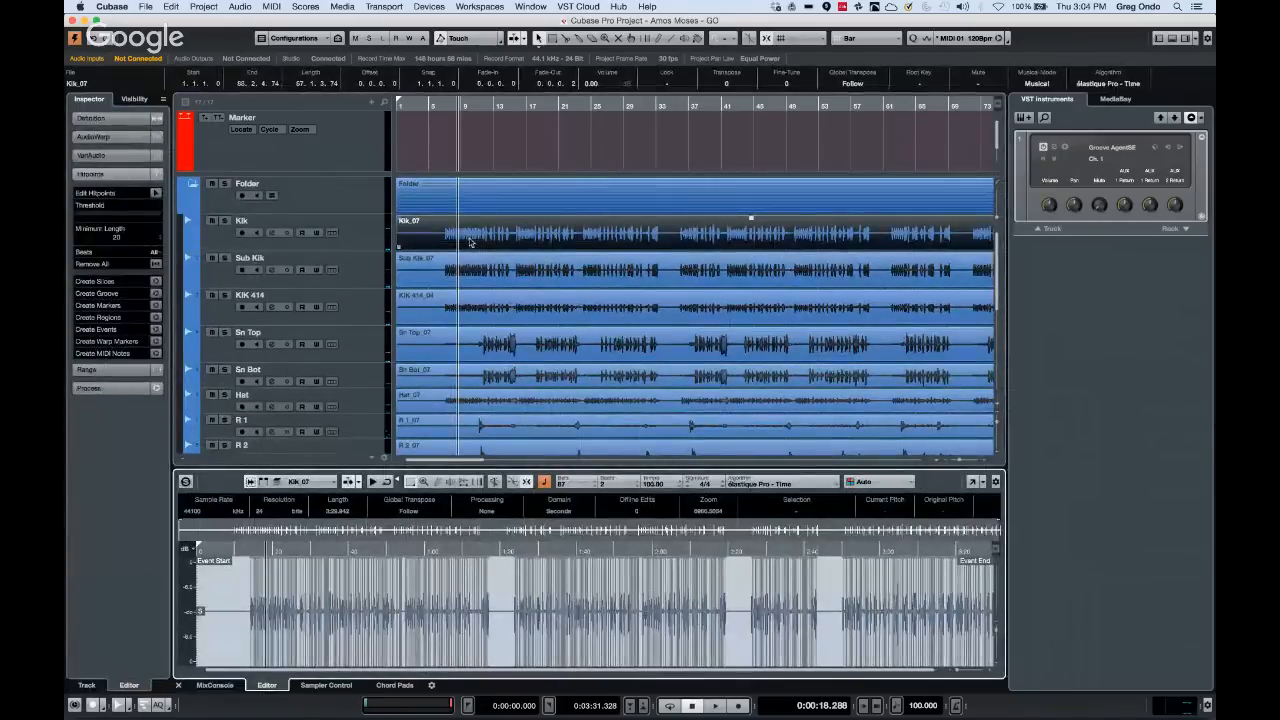
left_click(253, 553)
left_click_drag(253, 553, 219, 577)
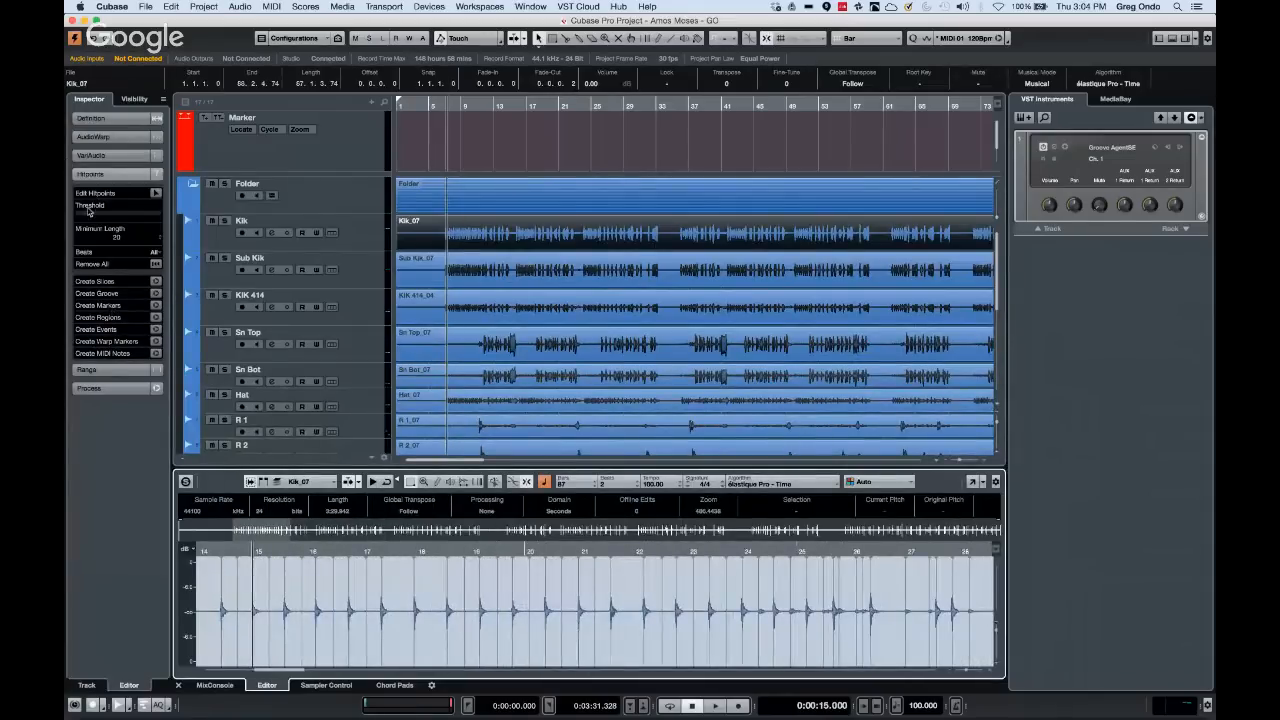
Turn on Edit Hitpoints for the Kik_07 event and lower the hitpoint threshold close to its minimum
left_click_drag(88, 210, 82, 217)
left_click(154, 193)
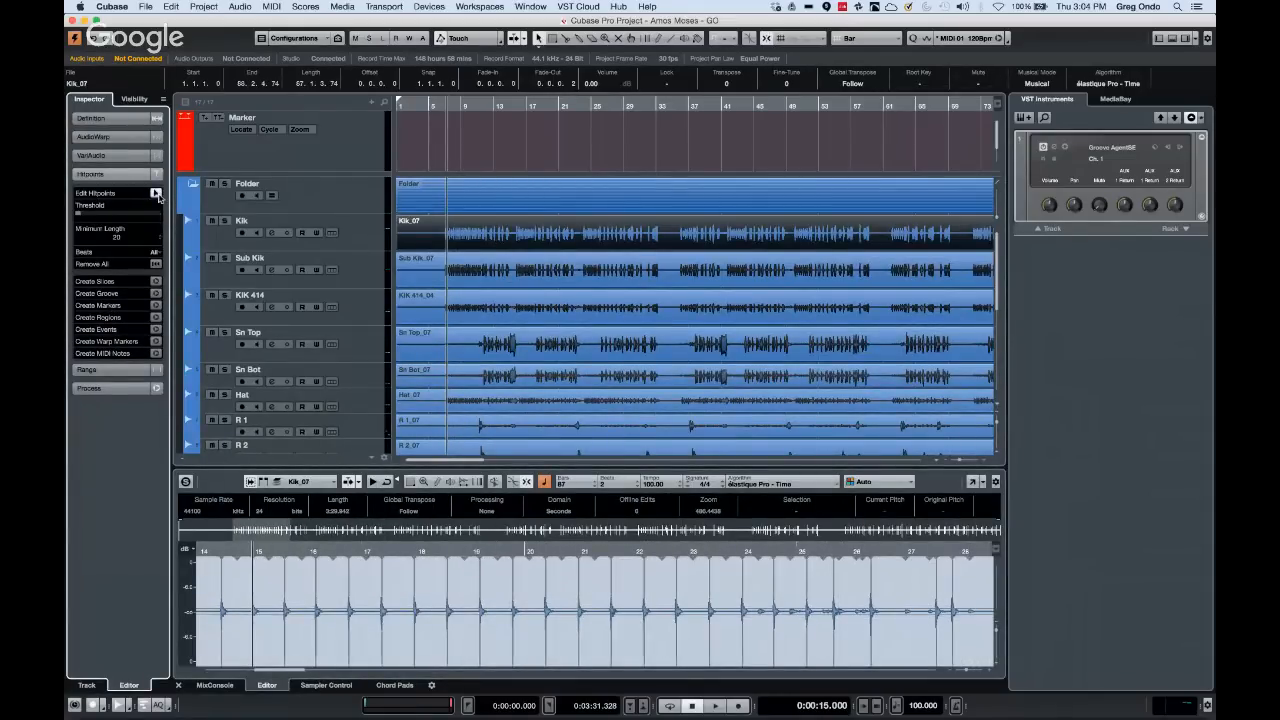
left_click_drag(81, 213, 76, 217)
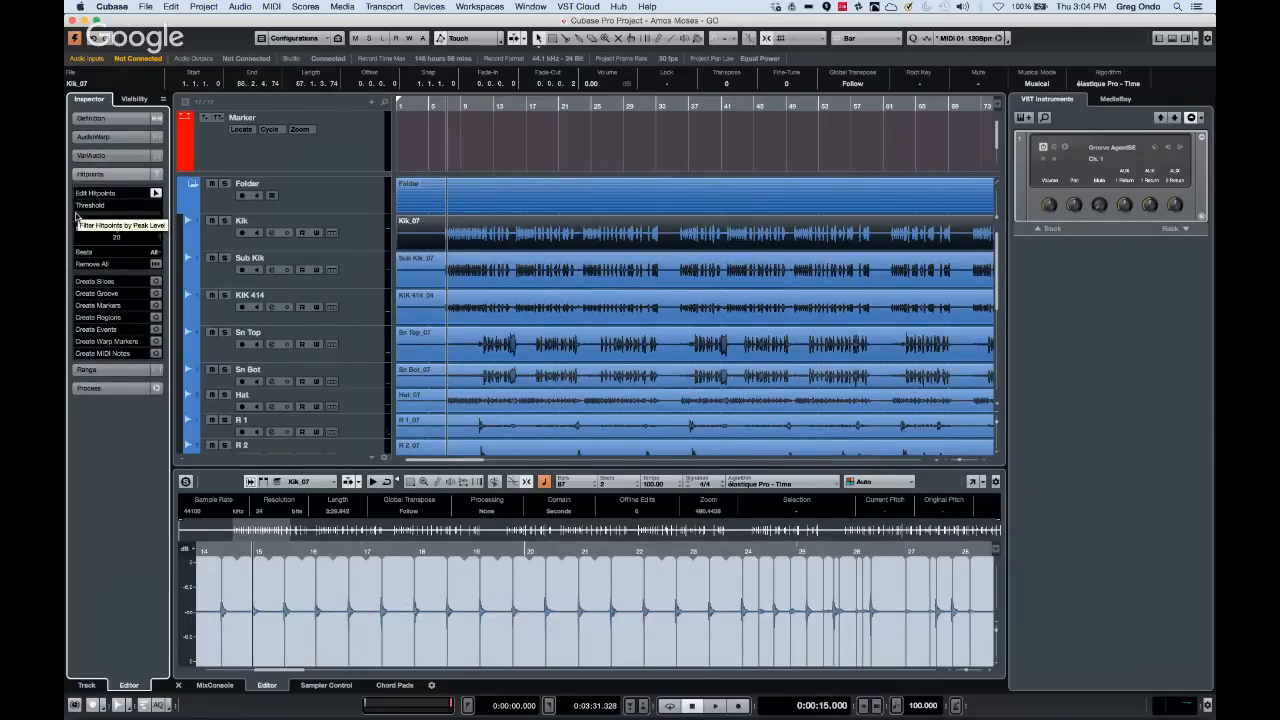
Convert the Kik_07 hitpoints to MIDI notes with Dynamic Velocity, pitch C1, length 1/8 and destination First Selected Track, and play the result
left_click(155, 354)
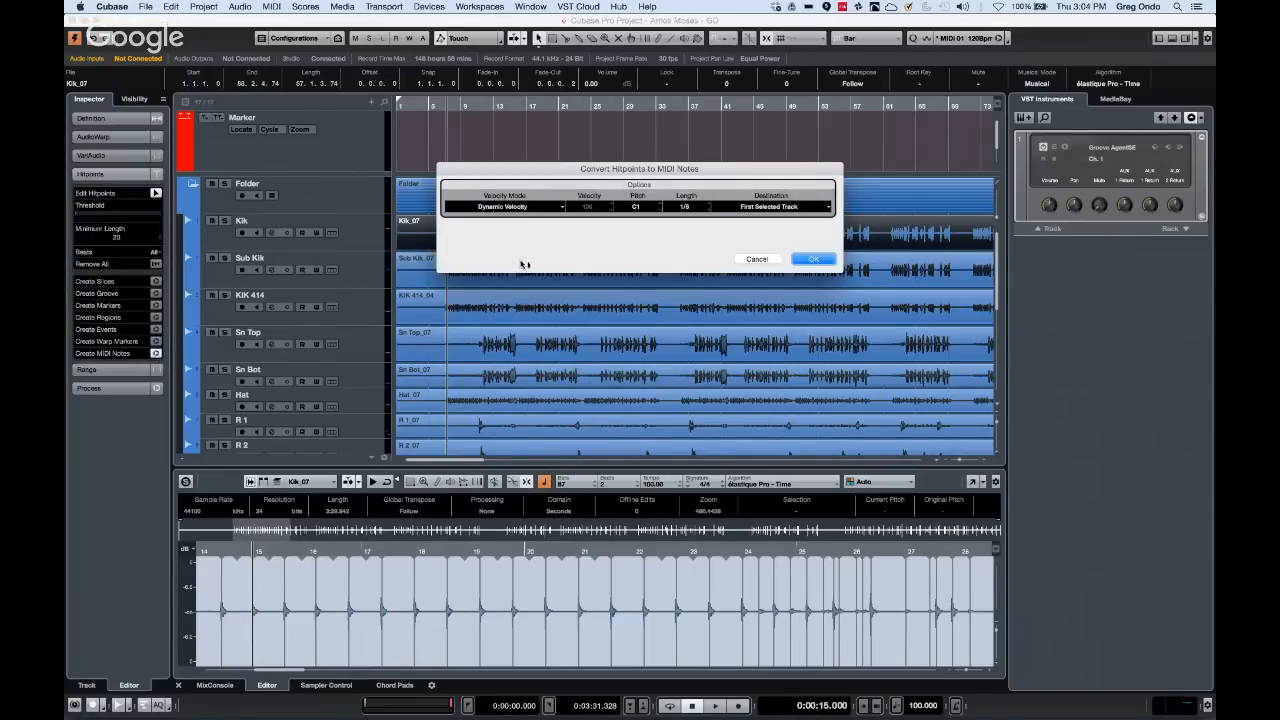
left_click(523, 208)
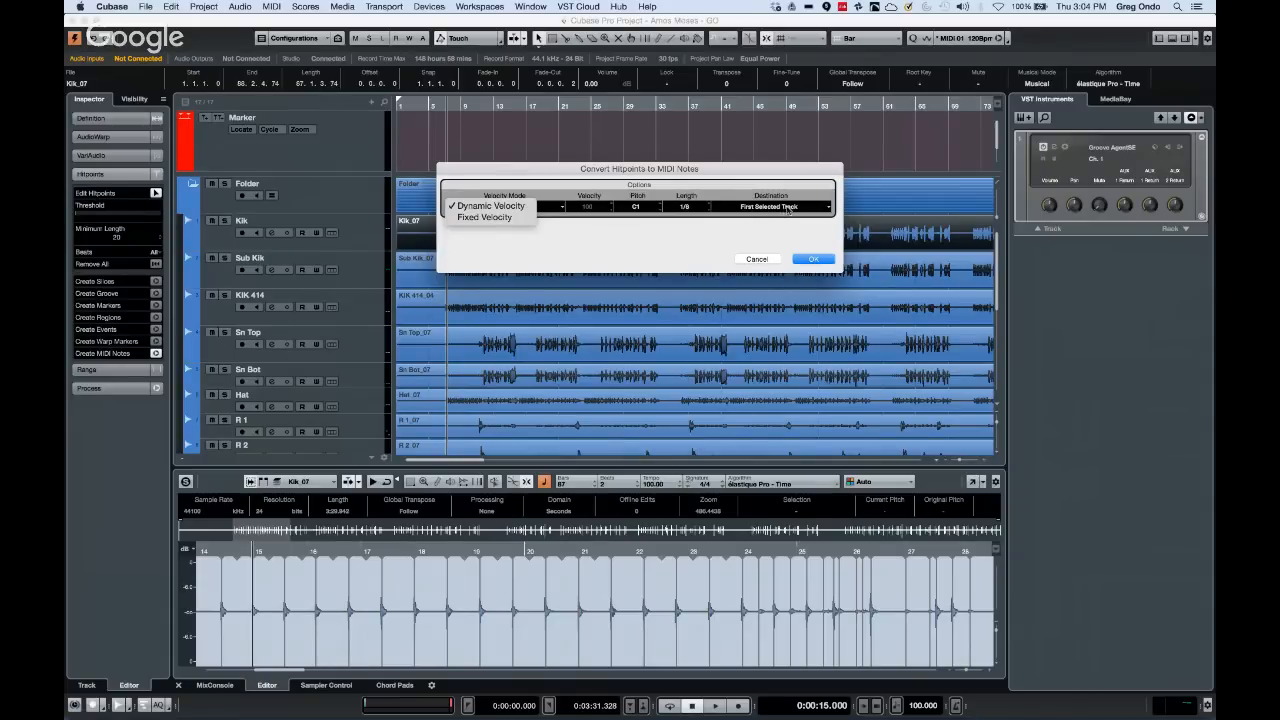
left_click(813, 261)
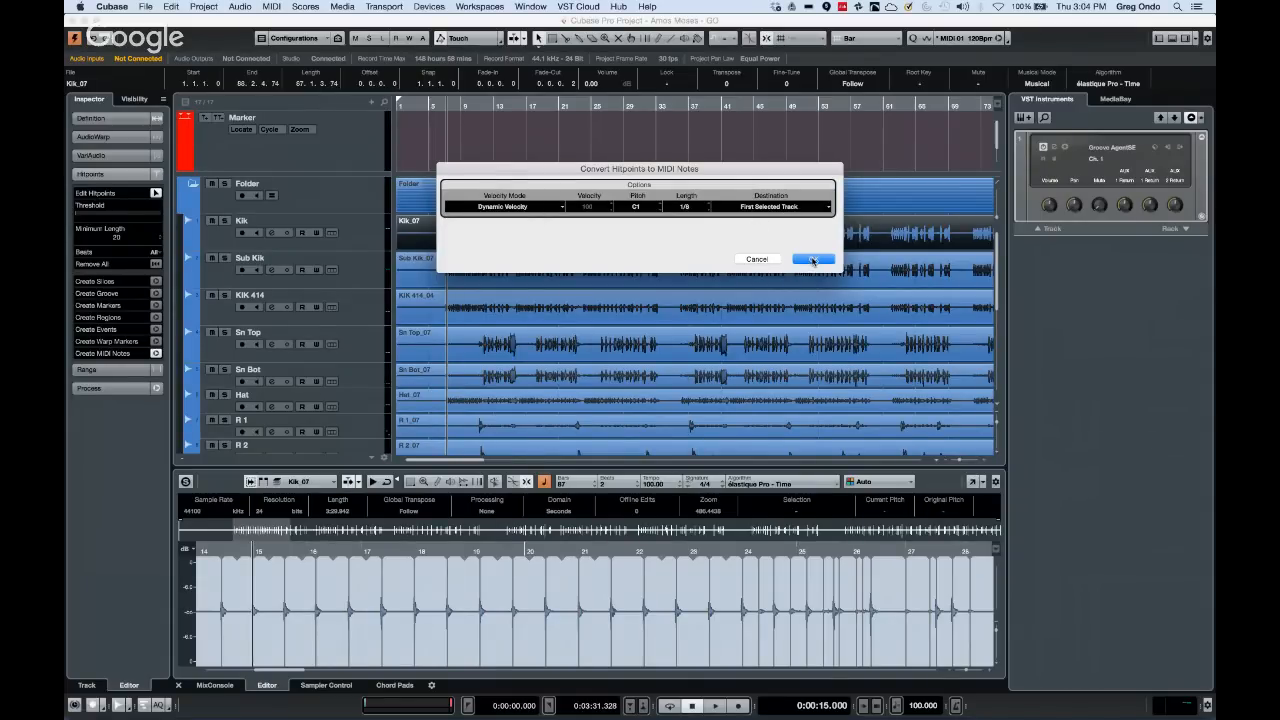
left_click(813, 260)
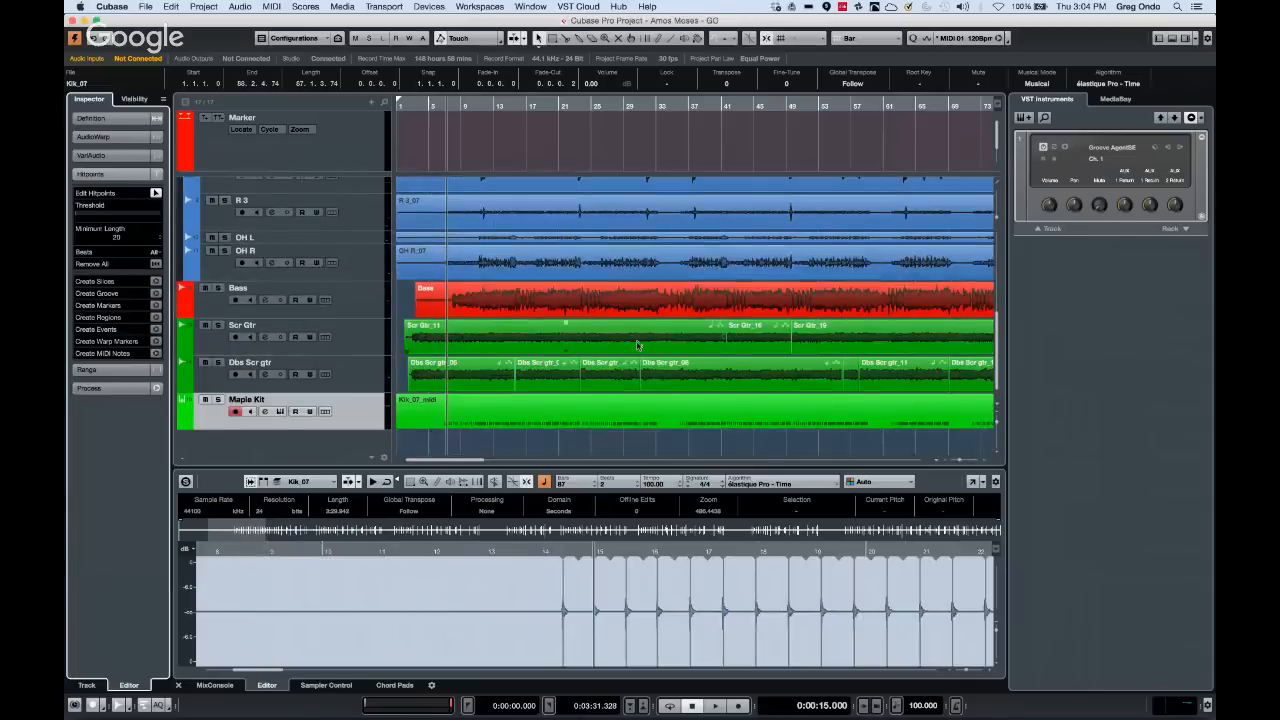
key("space")
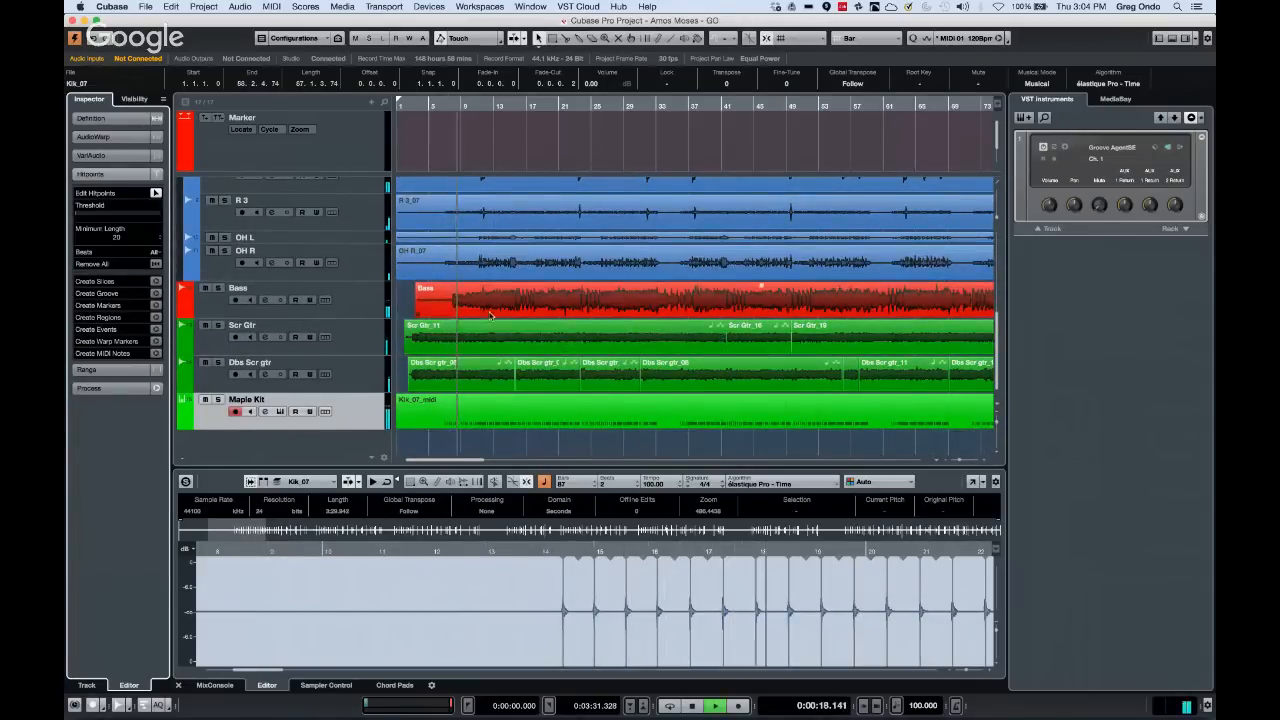
key("space")
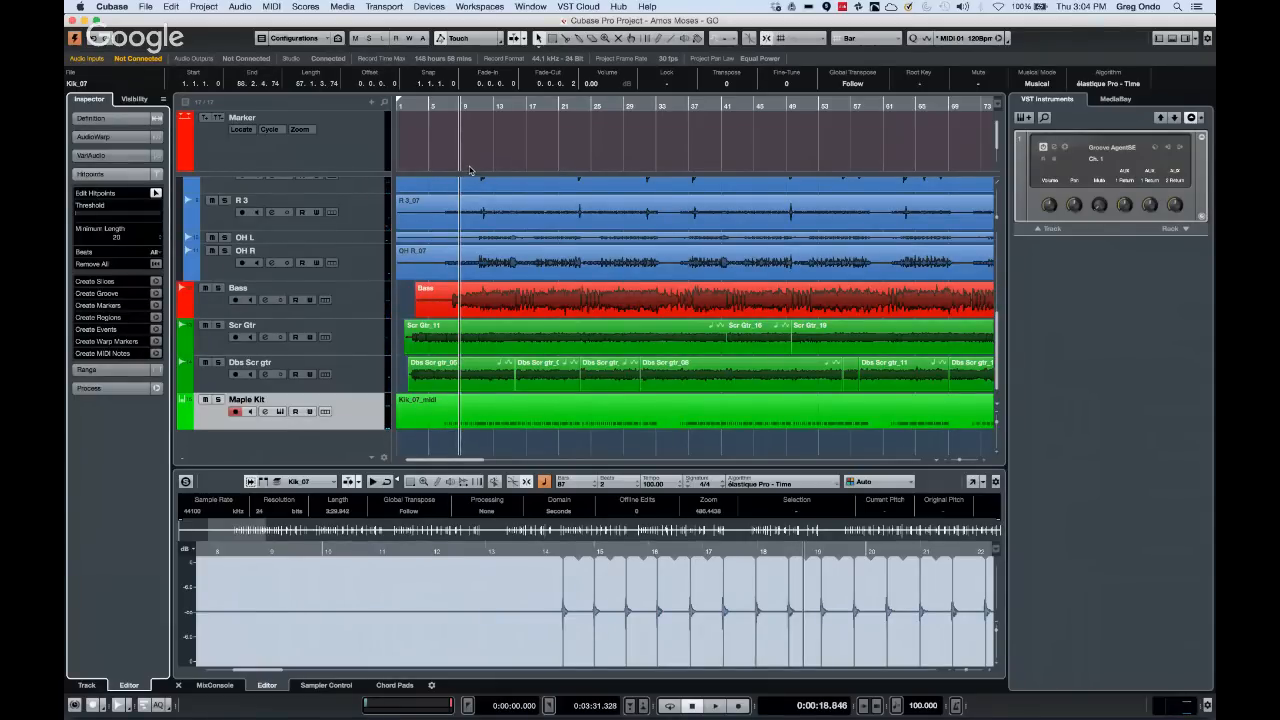
Reopen the Kik_07 event's hitpoint editing and raise the threshold to filter out the quieter hits
scroll(463, 238, "up", 5)
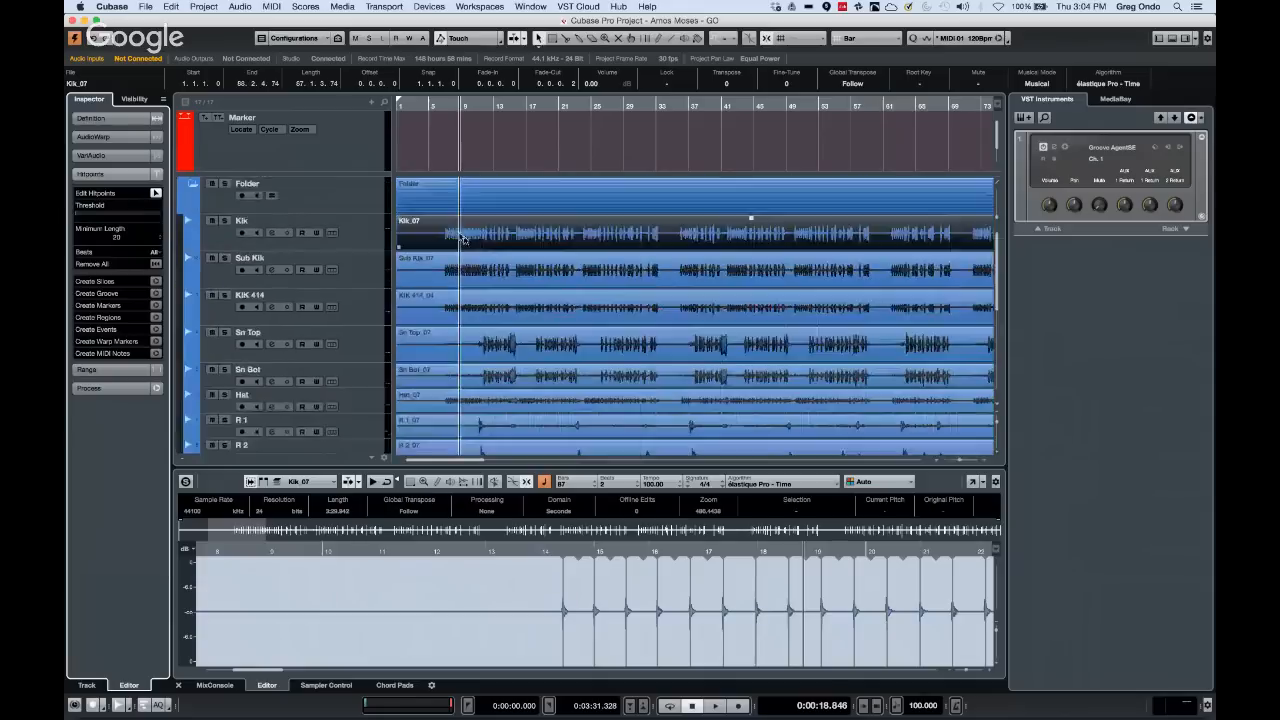
left_click(487, 240)
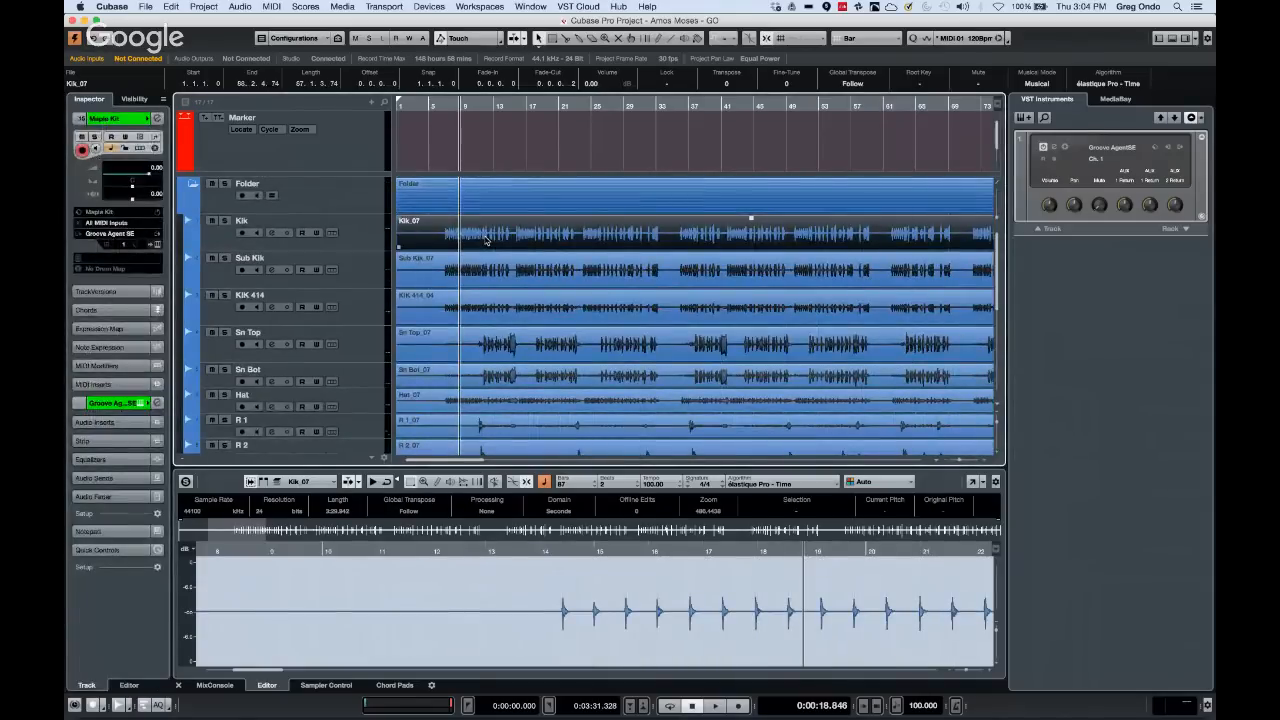
double_click(487, 240)
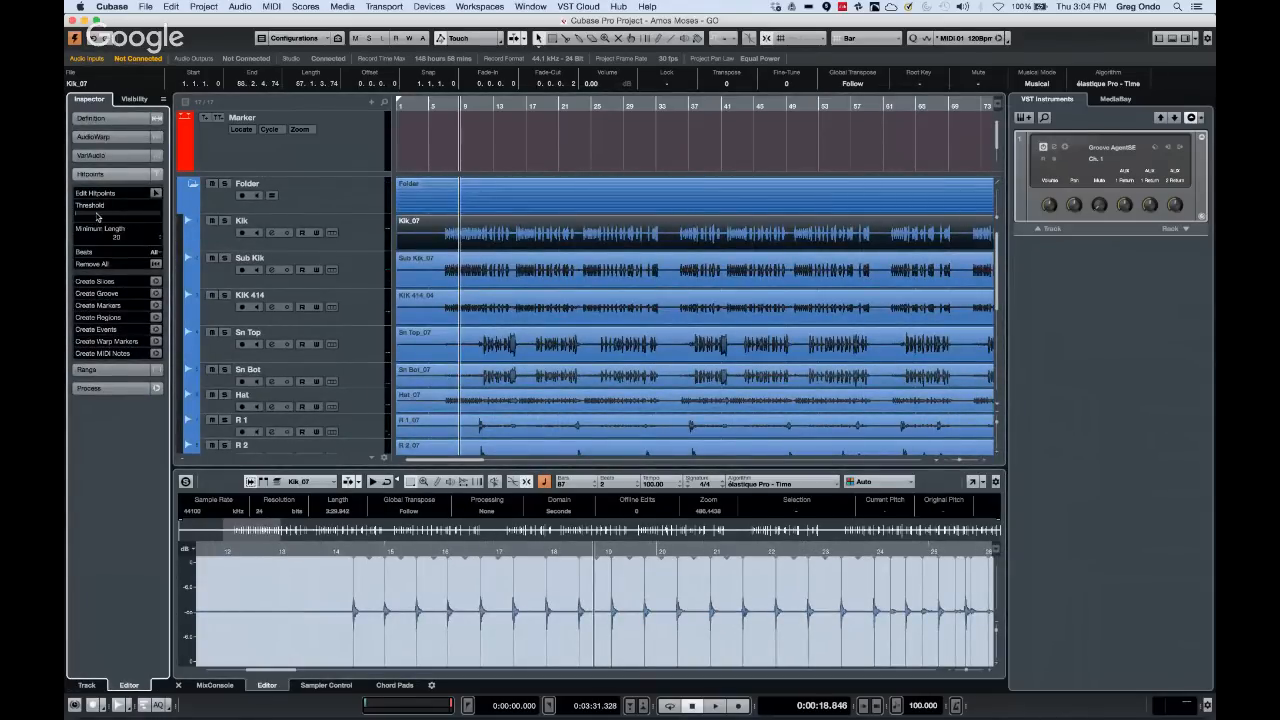
left_click(156, 193)
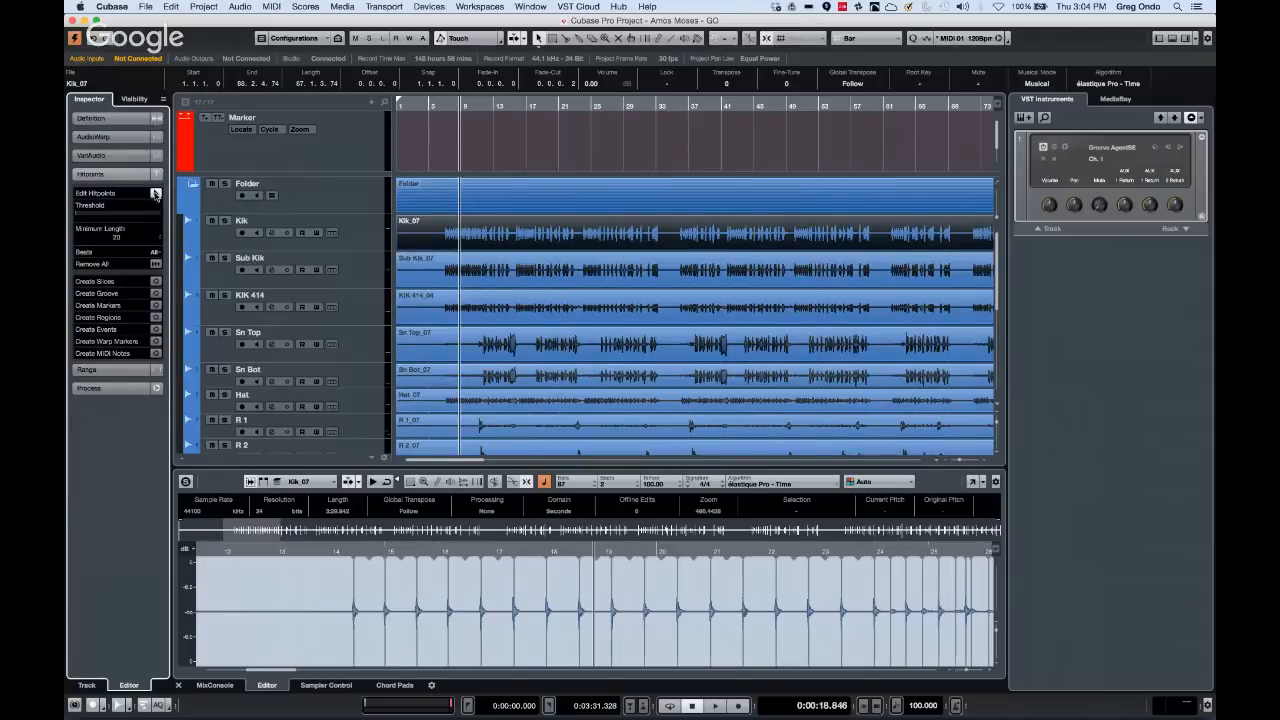
left_click_drag(85, 218, 90, 216)
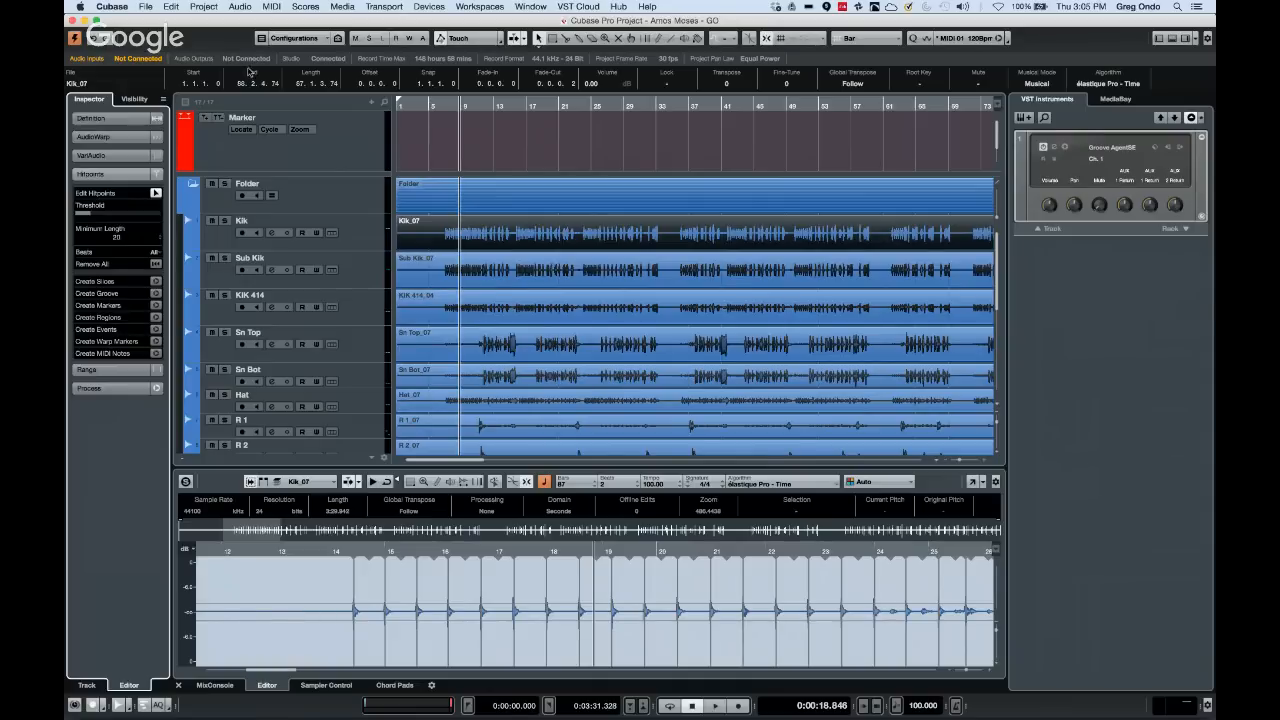
Open the Profile Manager, examine the available profiles and management options, and close it
left_click(146, 7)
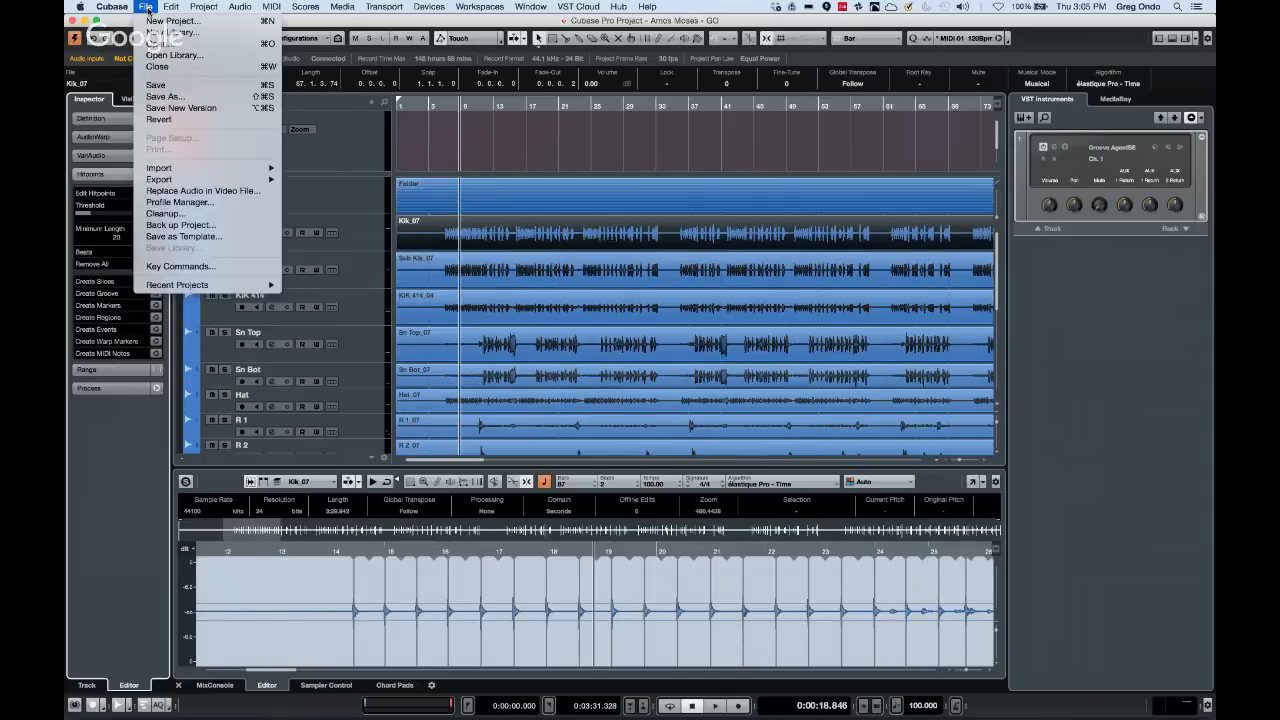
left_click(213, 206)
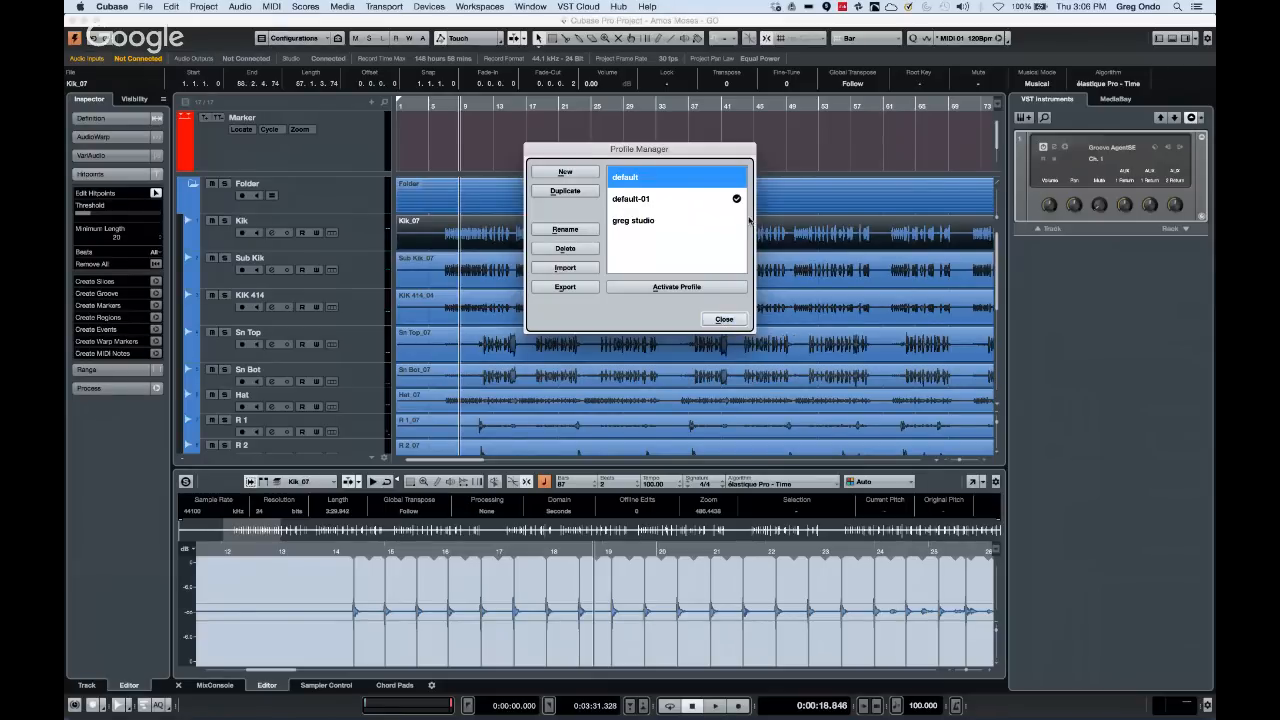
left_click(723, 320)
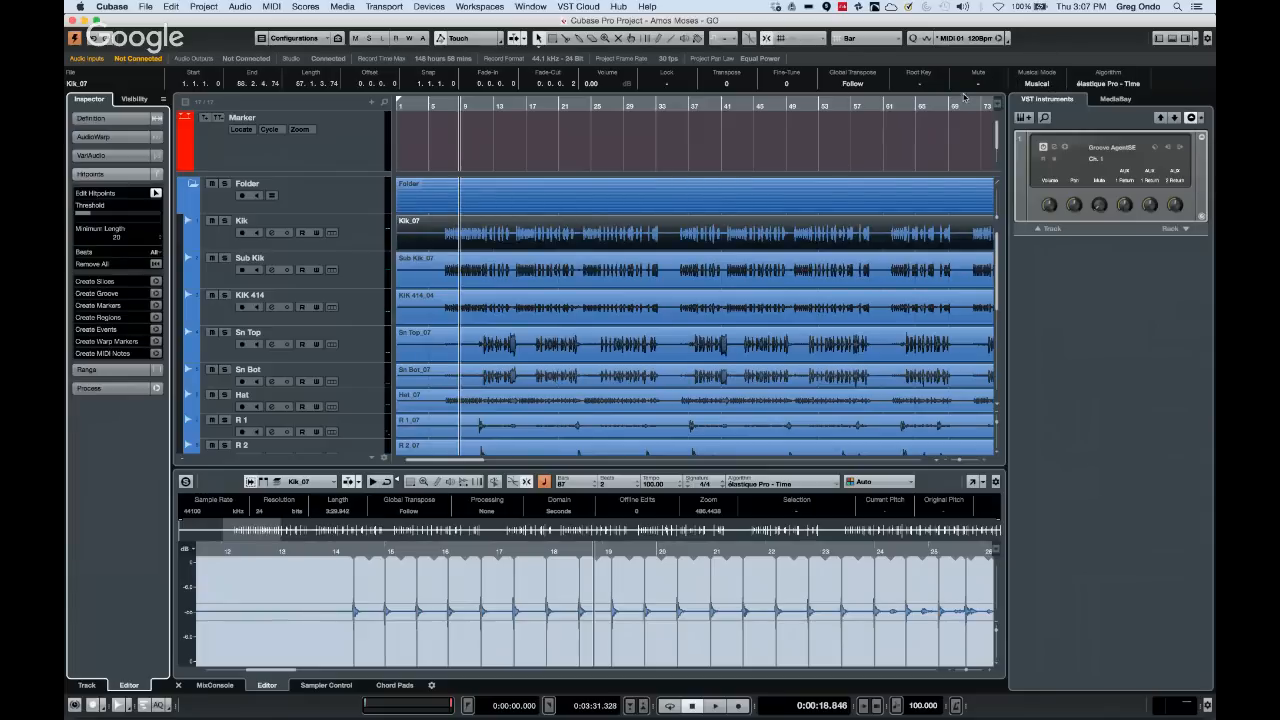
Set the Kik_07 event's root key to C, mute and unmute the event, and reopen the root key choices
left_click(930, 86)
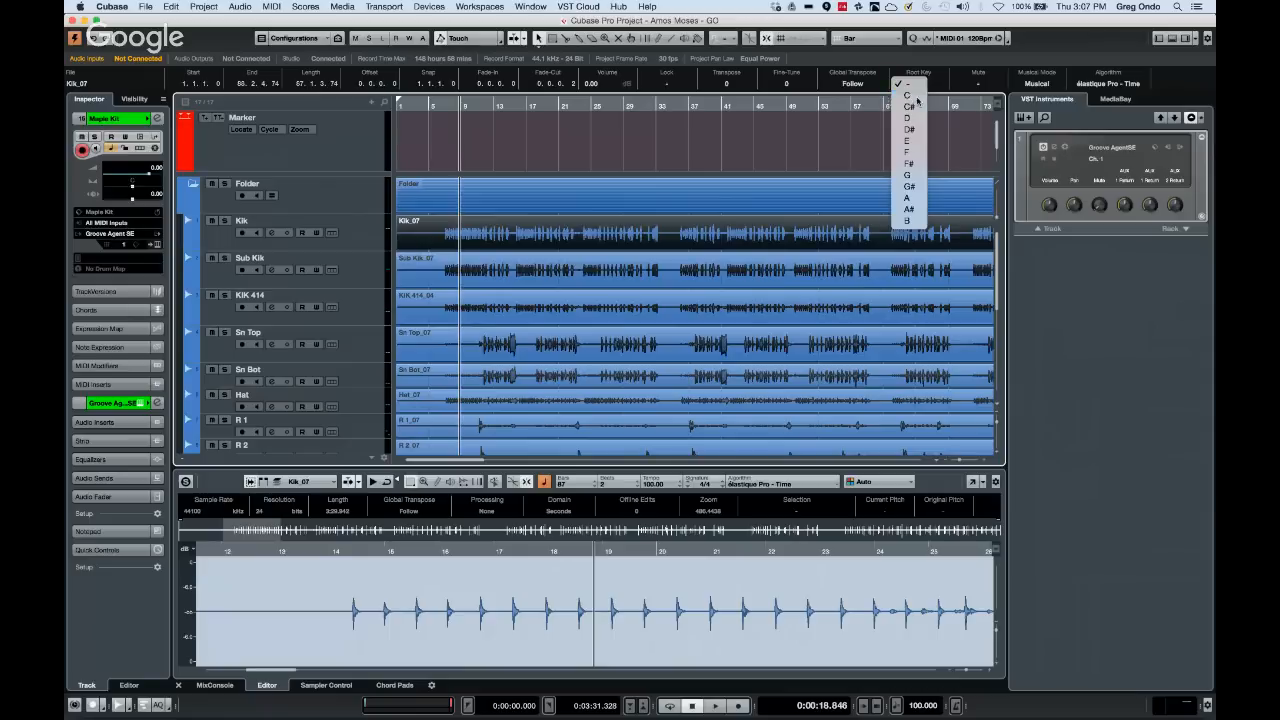
left_click(917, 98)
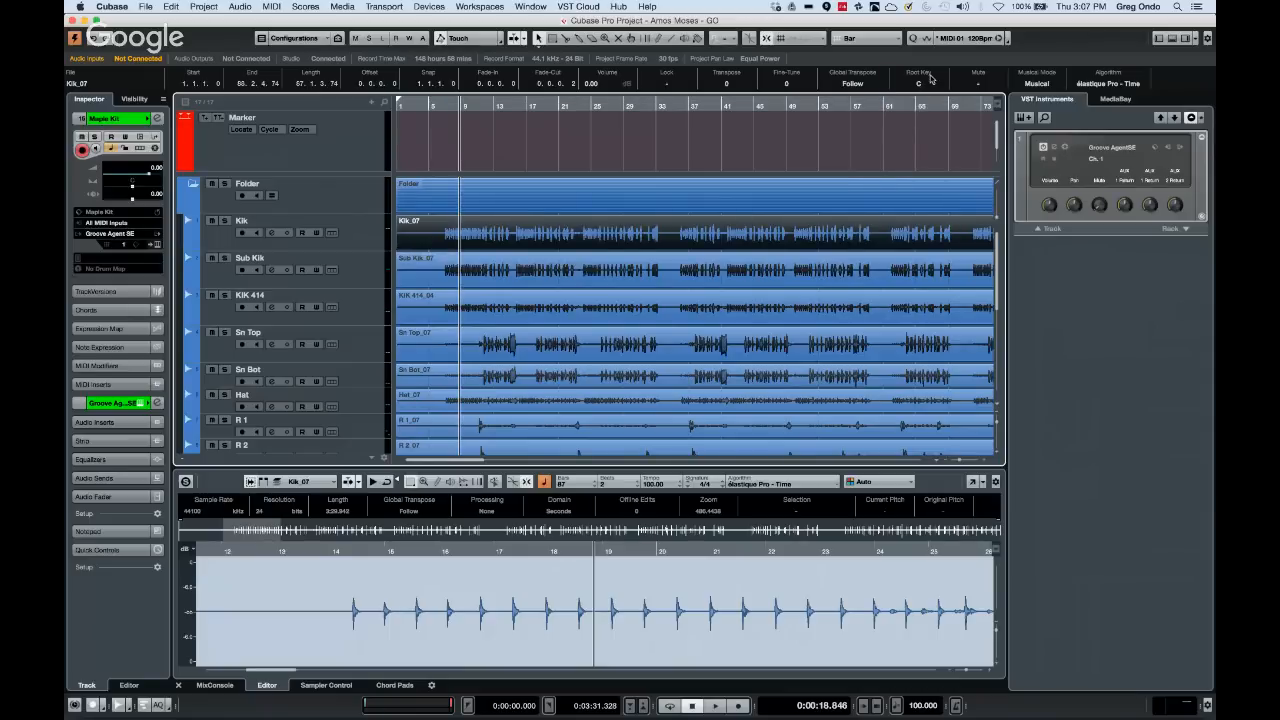
left_click(927, 84)
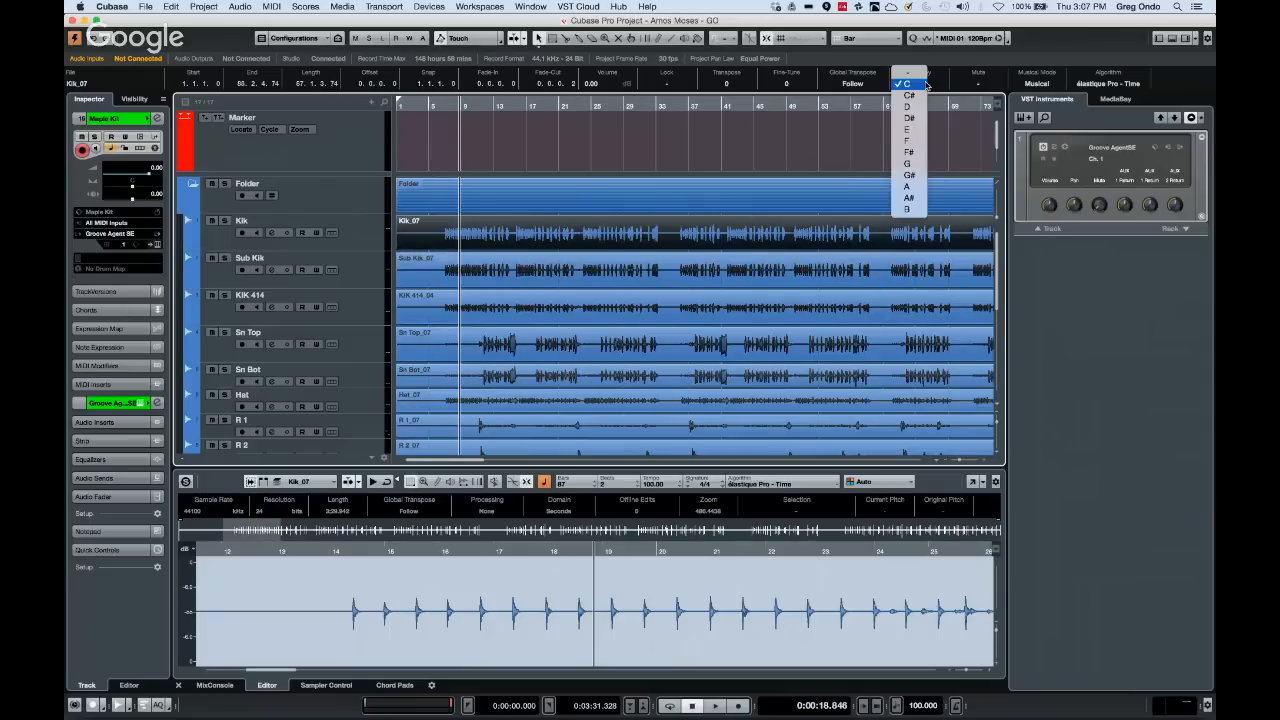
left_click(996, 87)
left_click(990, 86)
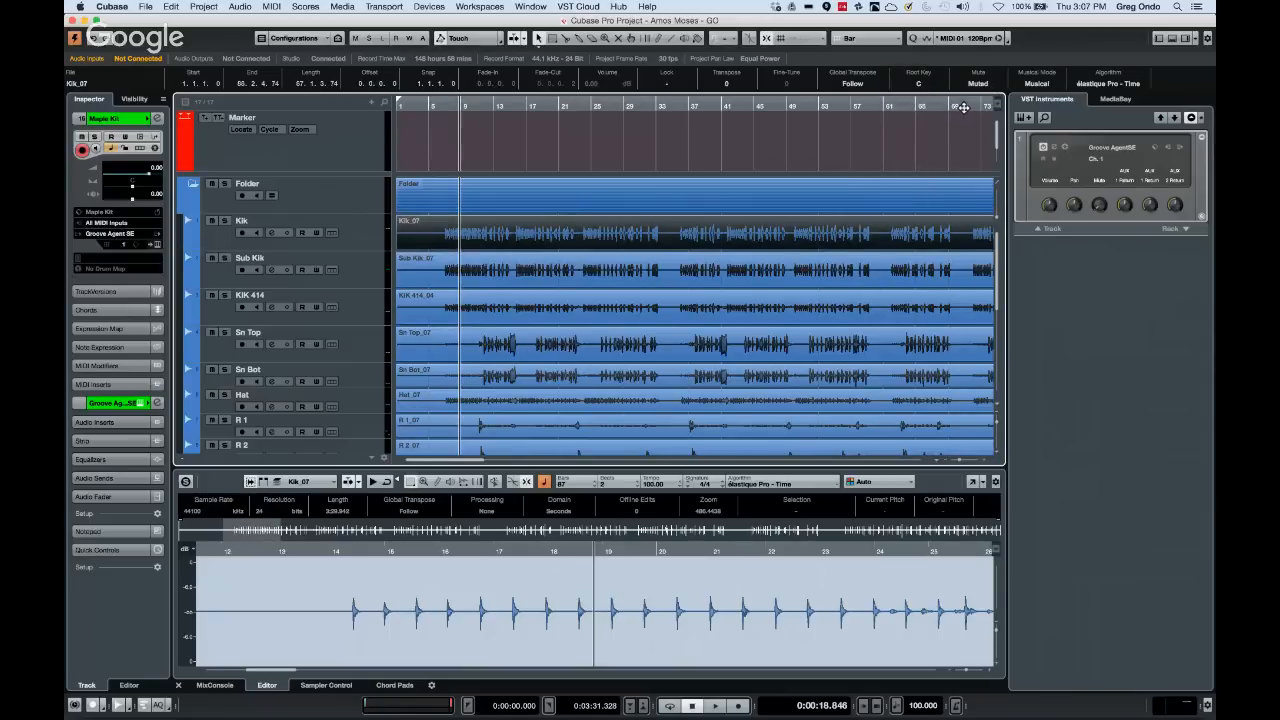
left_click(981, 88)
left_click(930, 88)
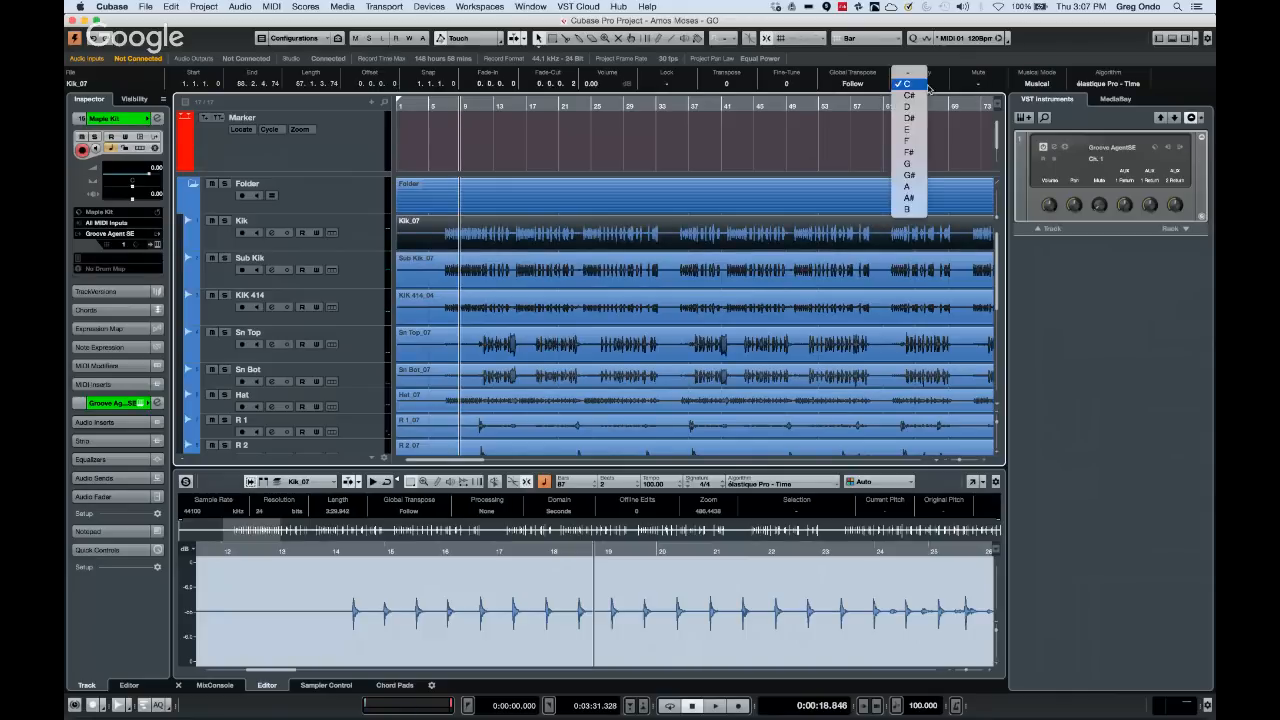